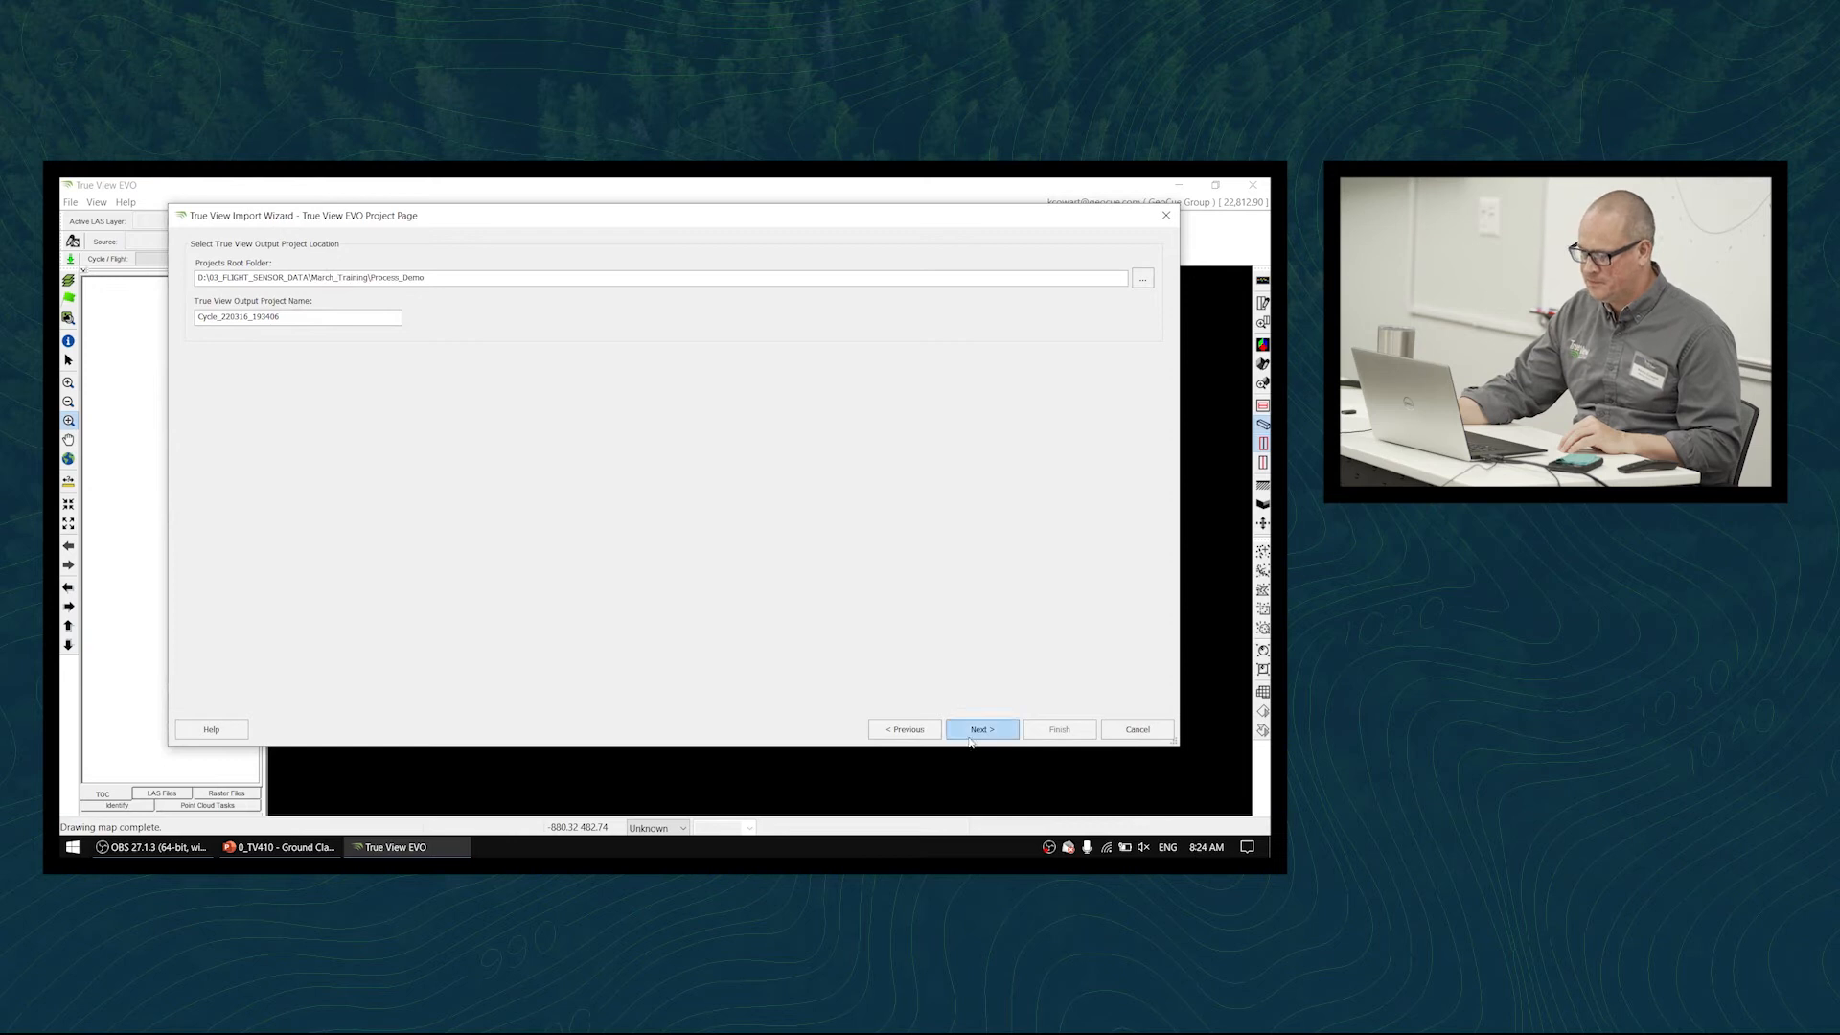
# - Accept the output project location and set the project's spatial reference system to NAD83(2011) / Alabama East + Ellipsoid (Meters)
pyautogui.click(970, 734)
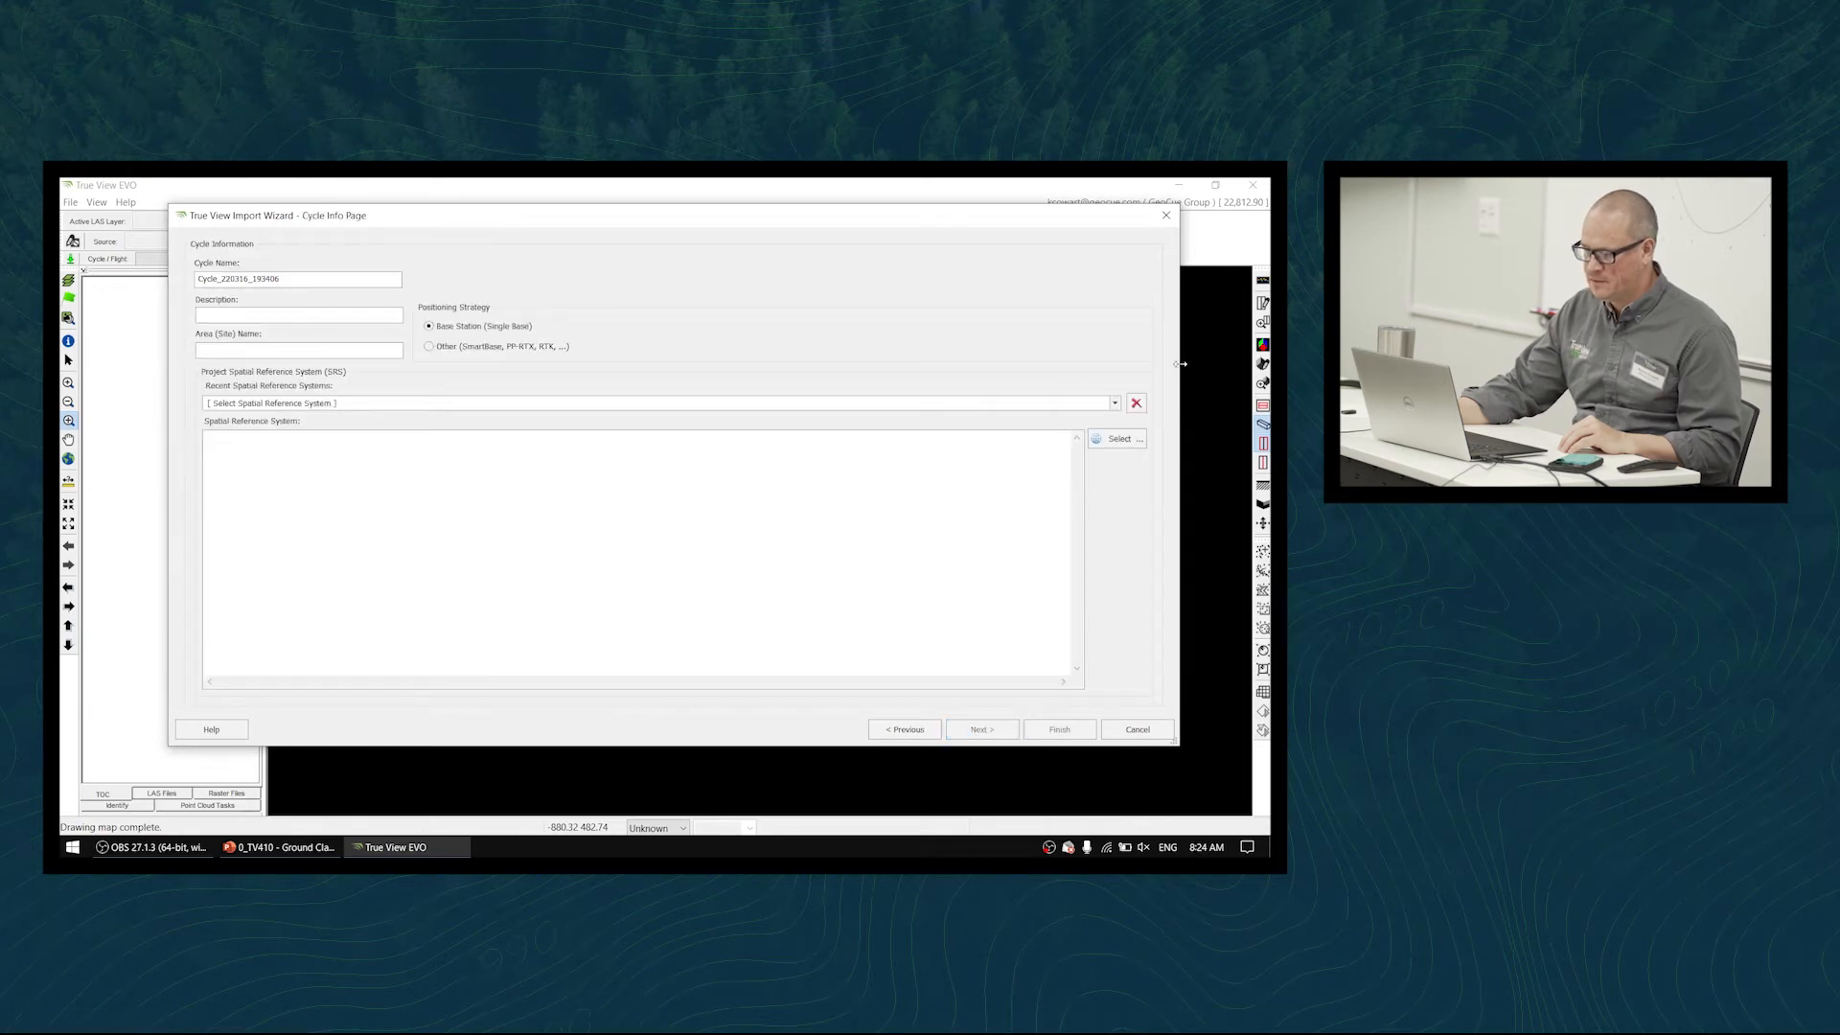
pyautogui.click(1063, 403)
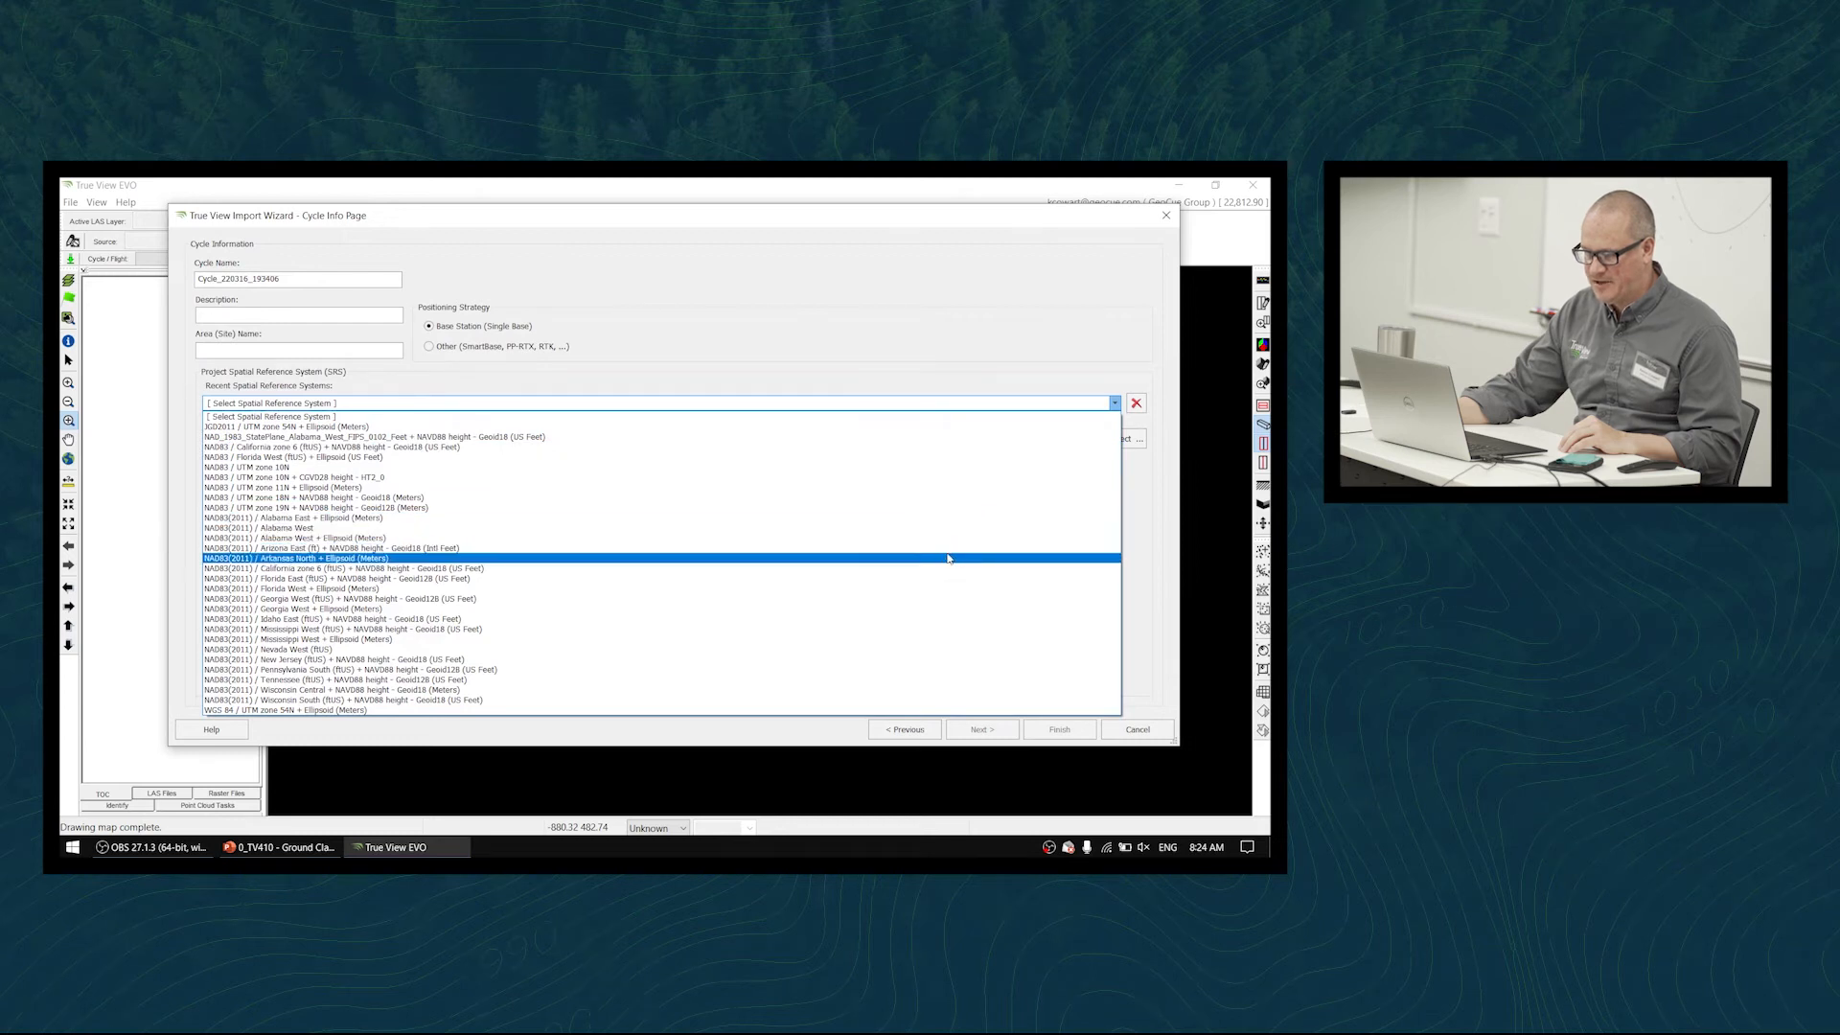
pyautogui.click(877, 519)
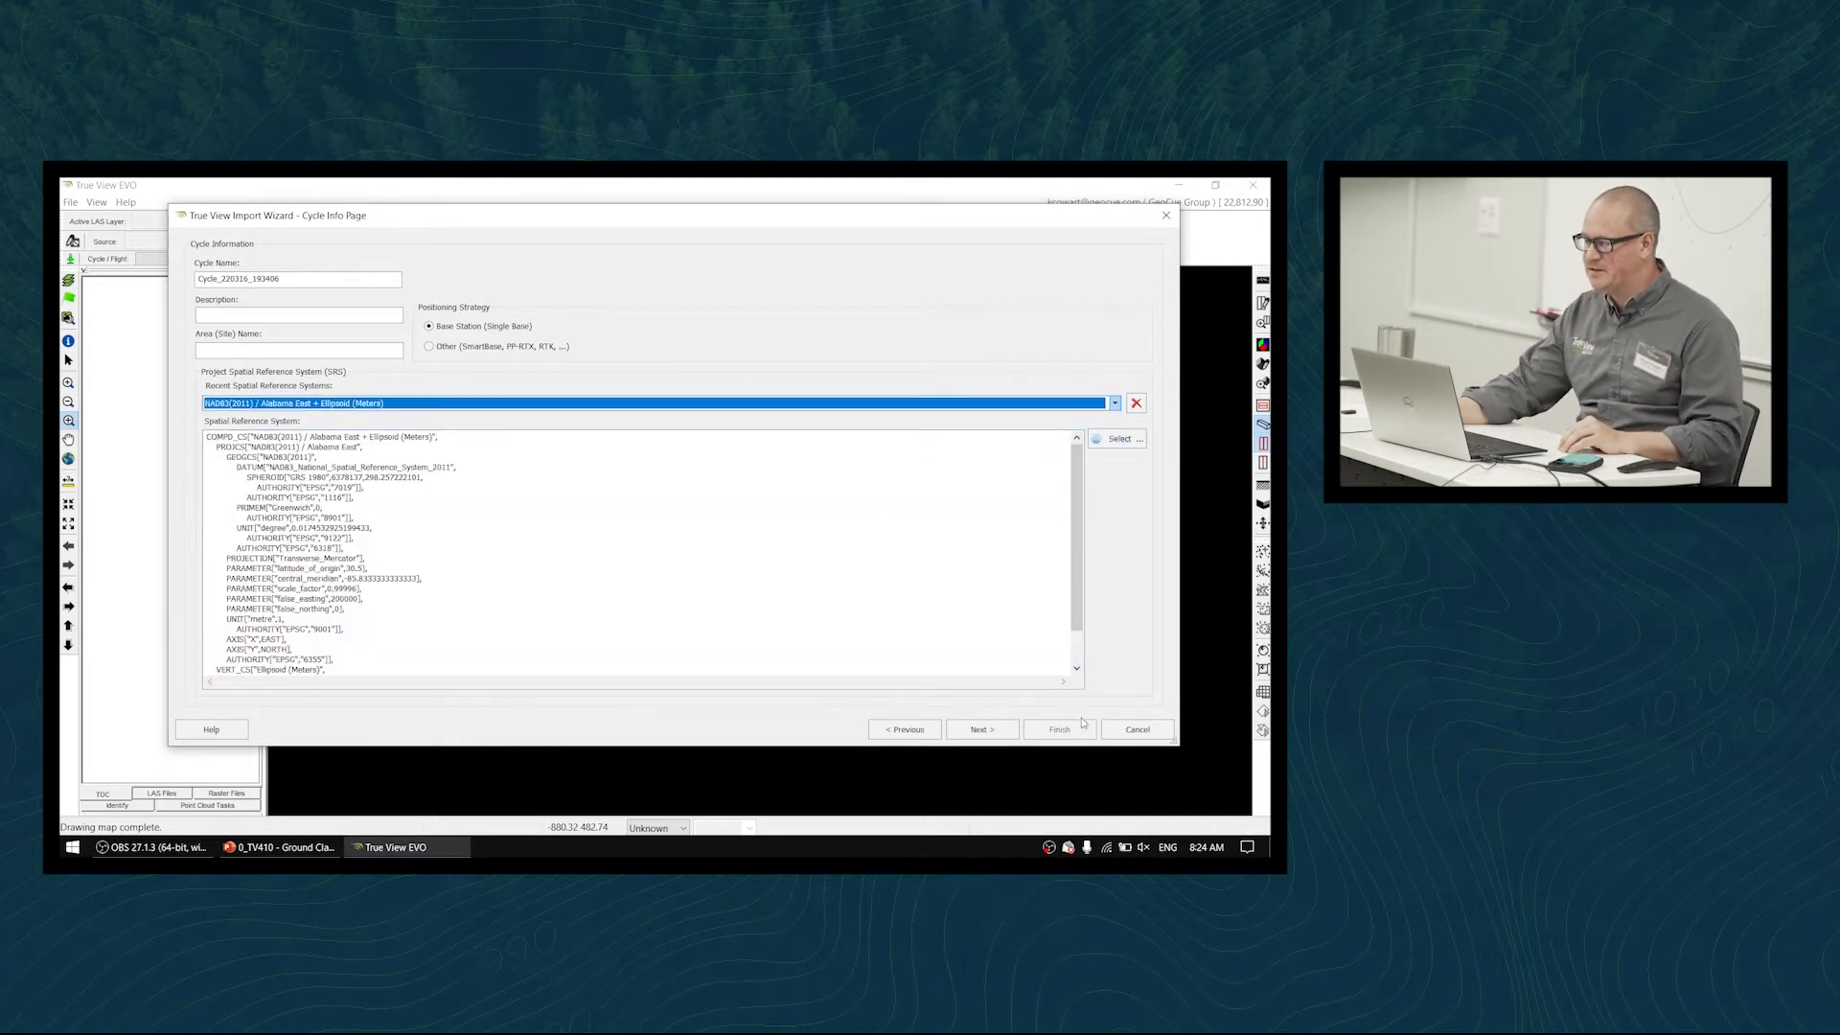
pyautogui.click(981, 731)
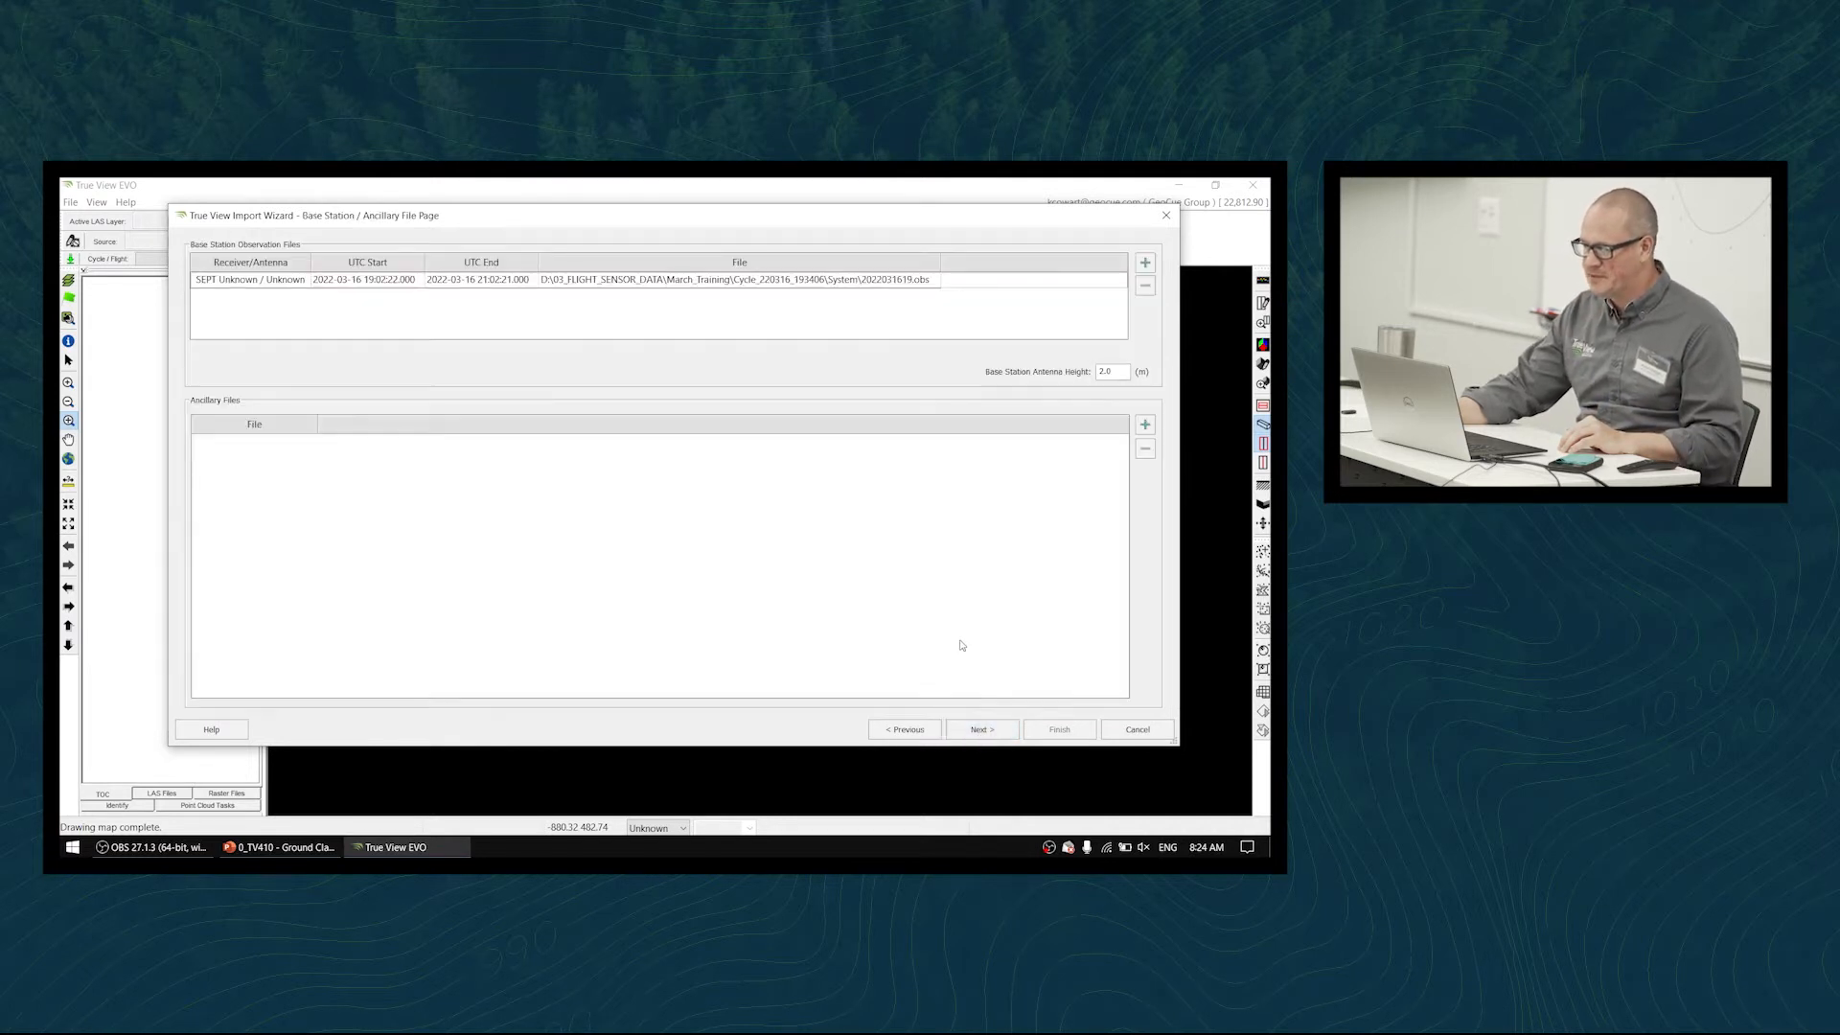
# - Select the base station observation file and set the base station antenna height to 0.0 m
pyautogui.click(913, 280)
pyautogui.moveTo(1110, 372); pyautogui.dragTo(1077, 374)
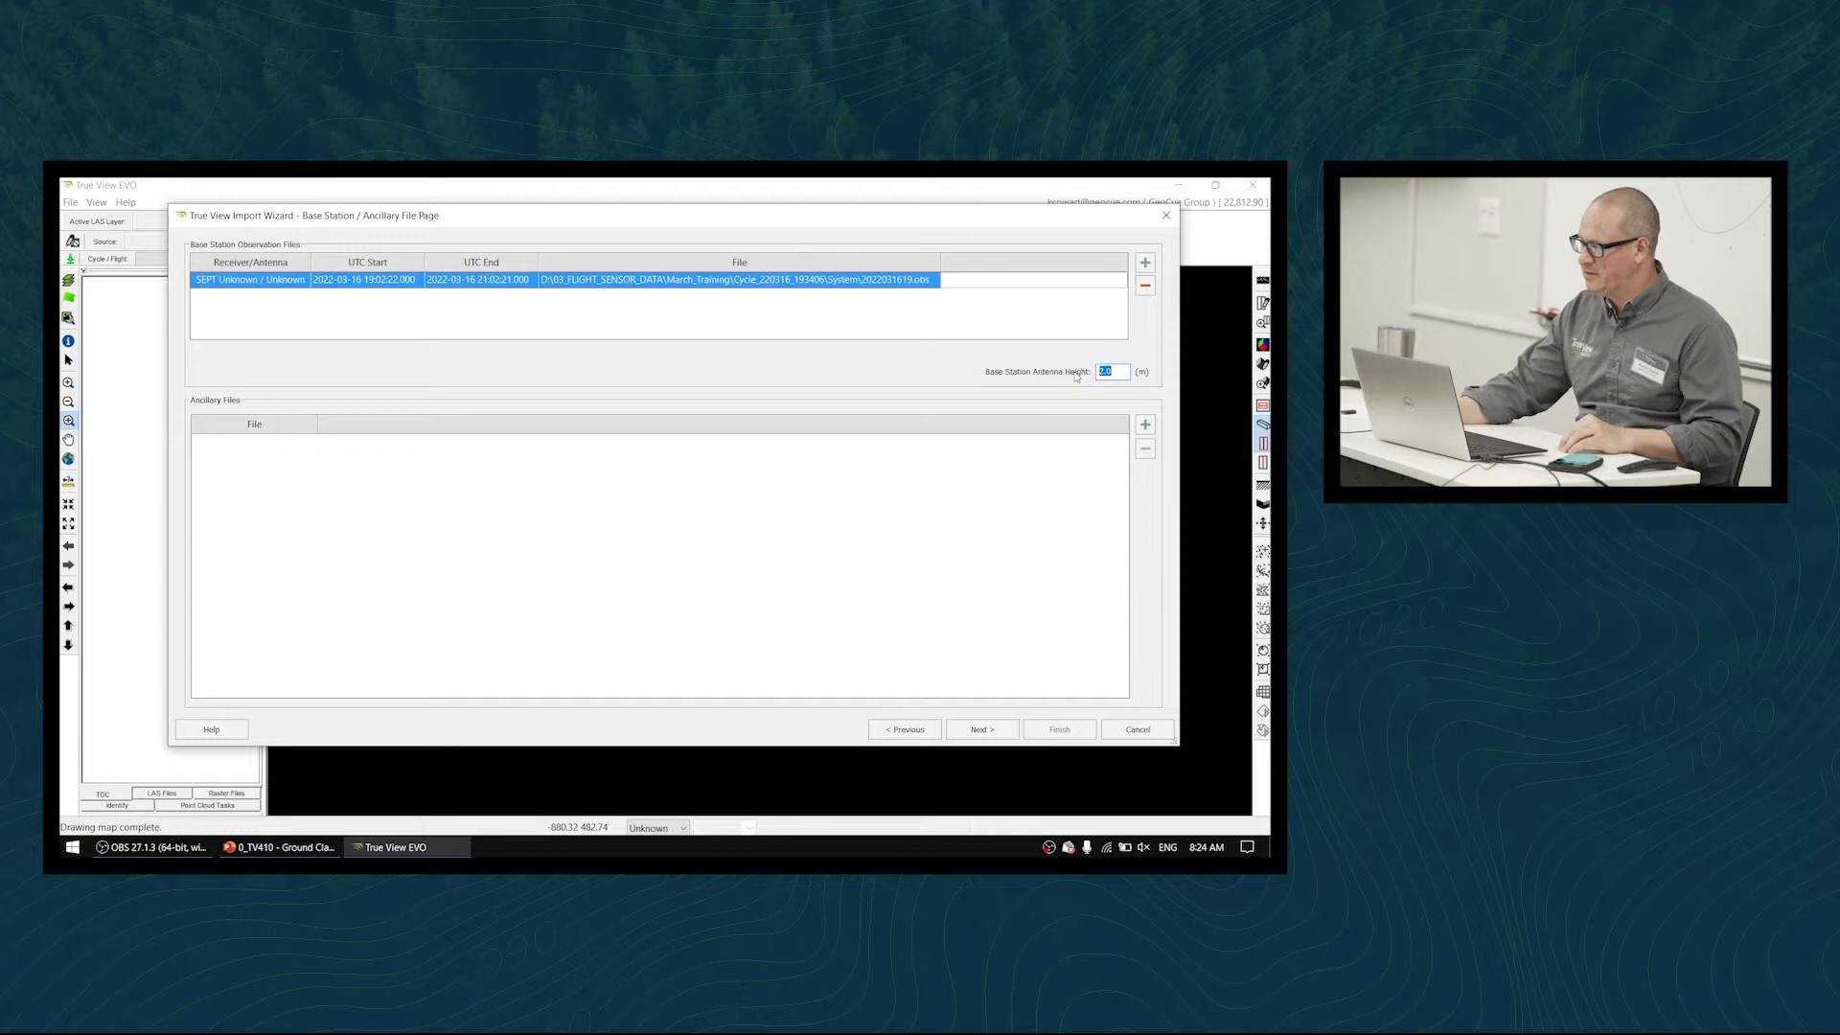
pyautogui.write('0.0')
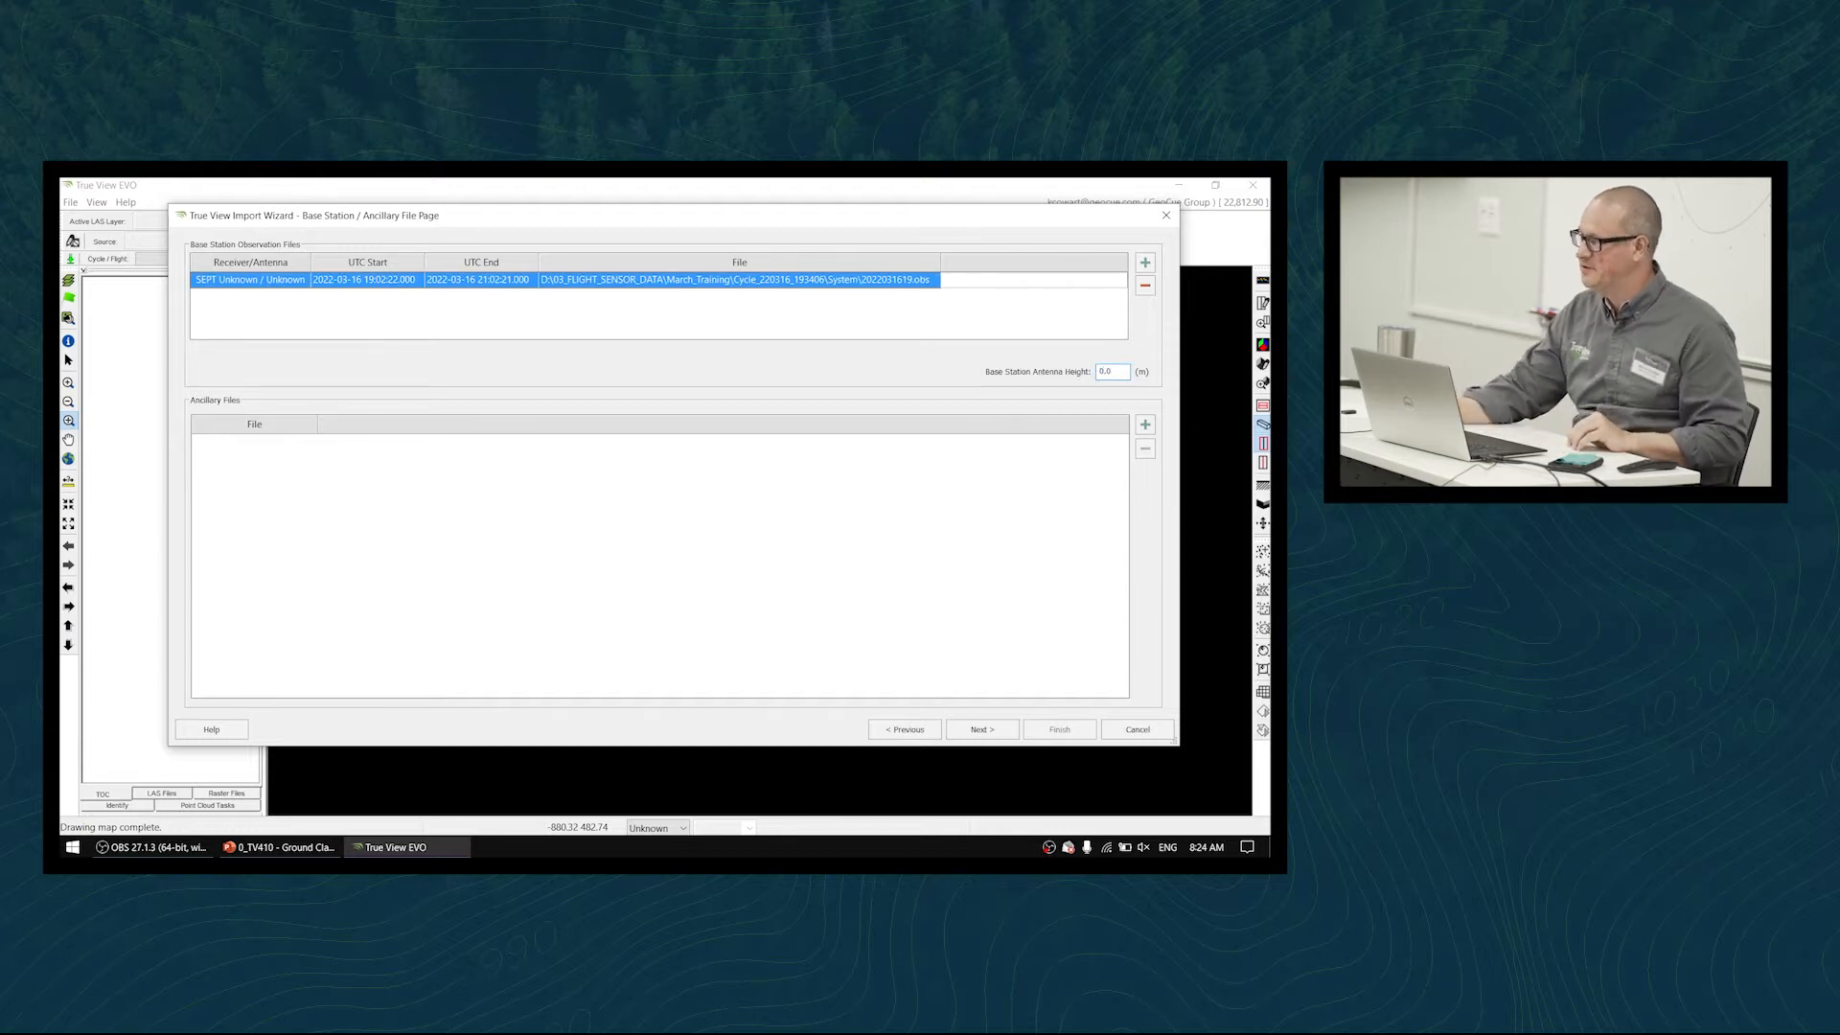
pyautogui.click(983, 729)
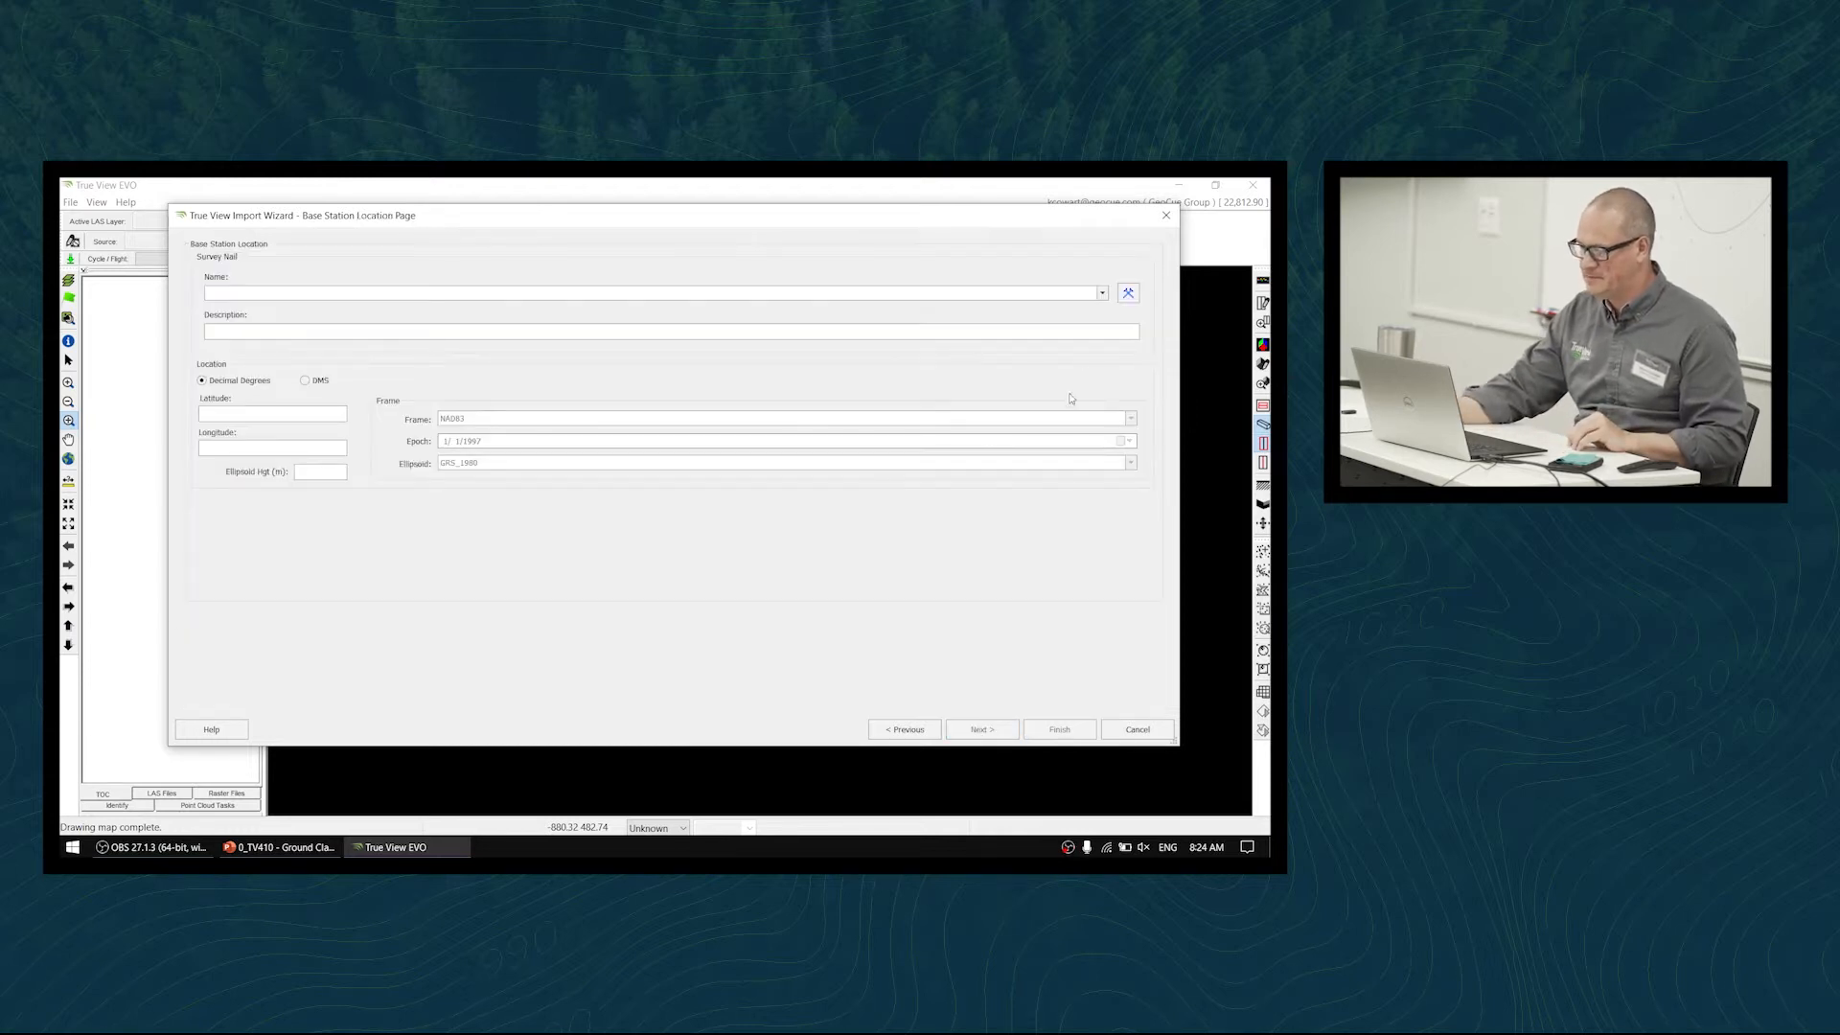
# - Set the base station's survey nail to Triana - Permanent Base and finish the cycle import
pyautogui.click(1102, 292)
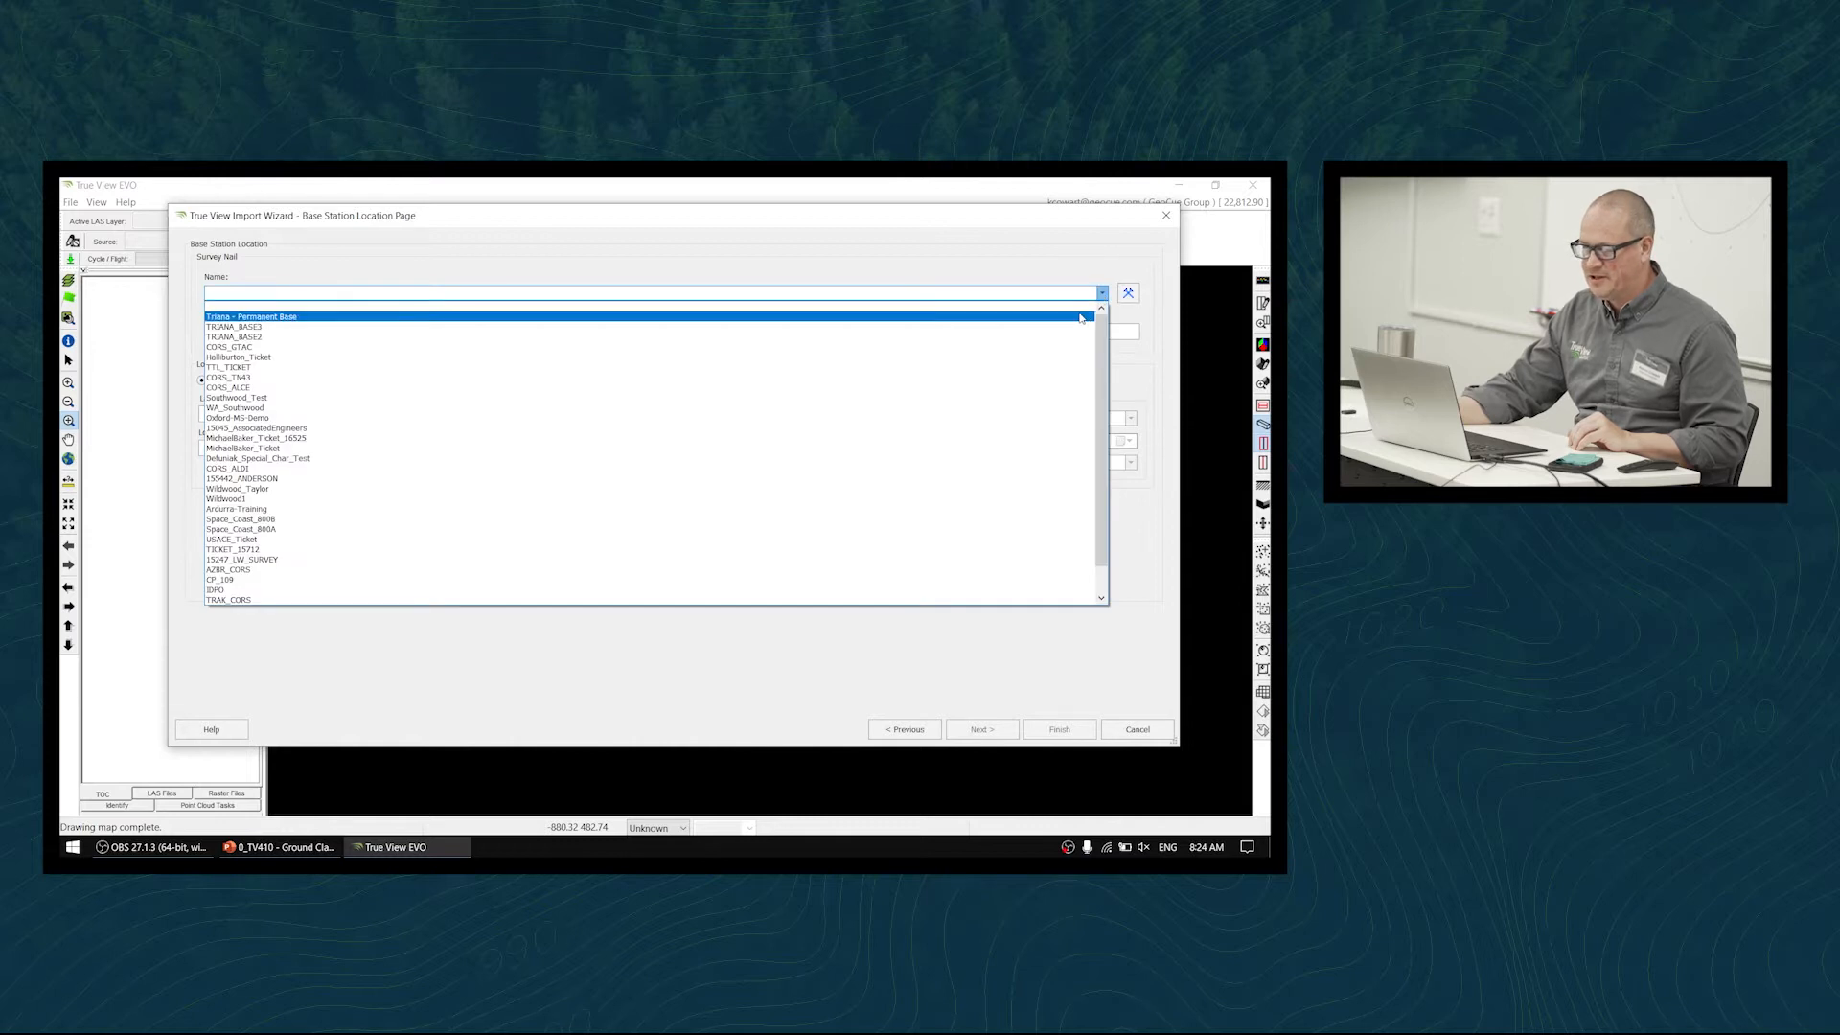
pyautogui.click(1080, 312)
pyautogui.click(1059, 730)
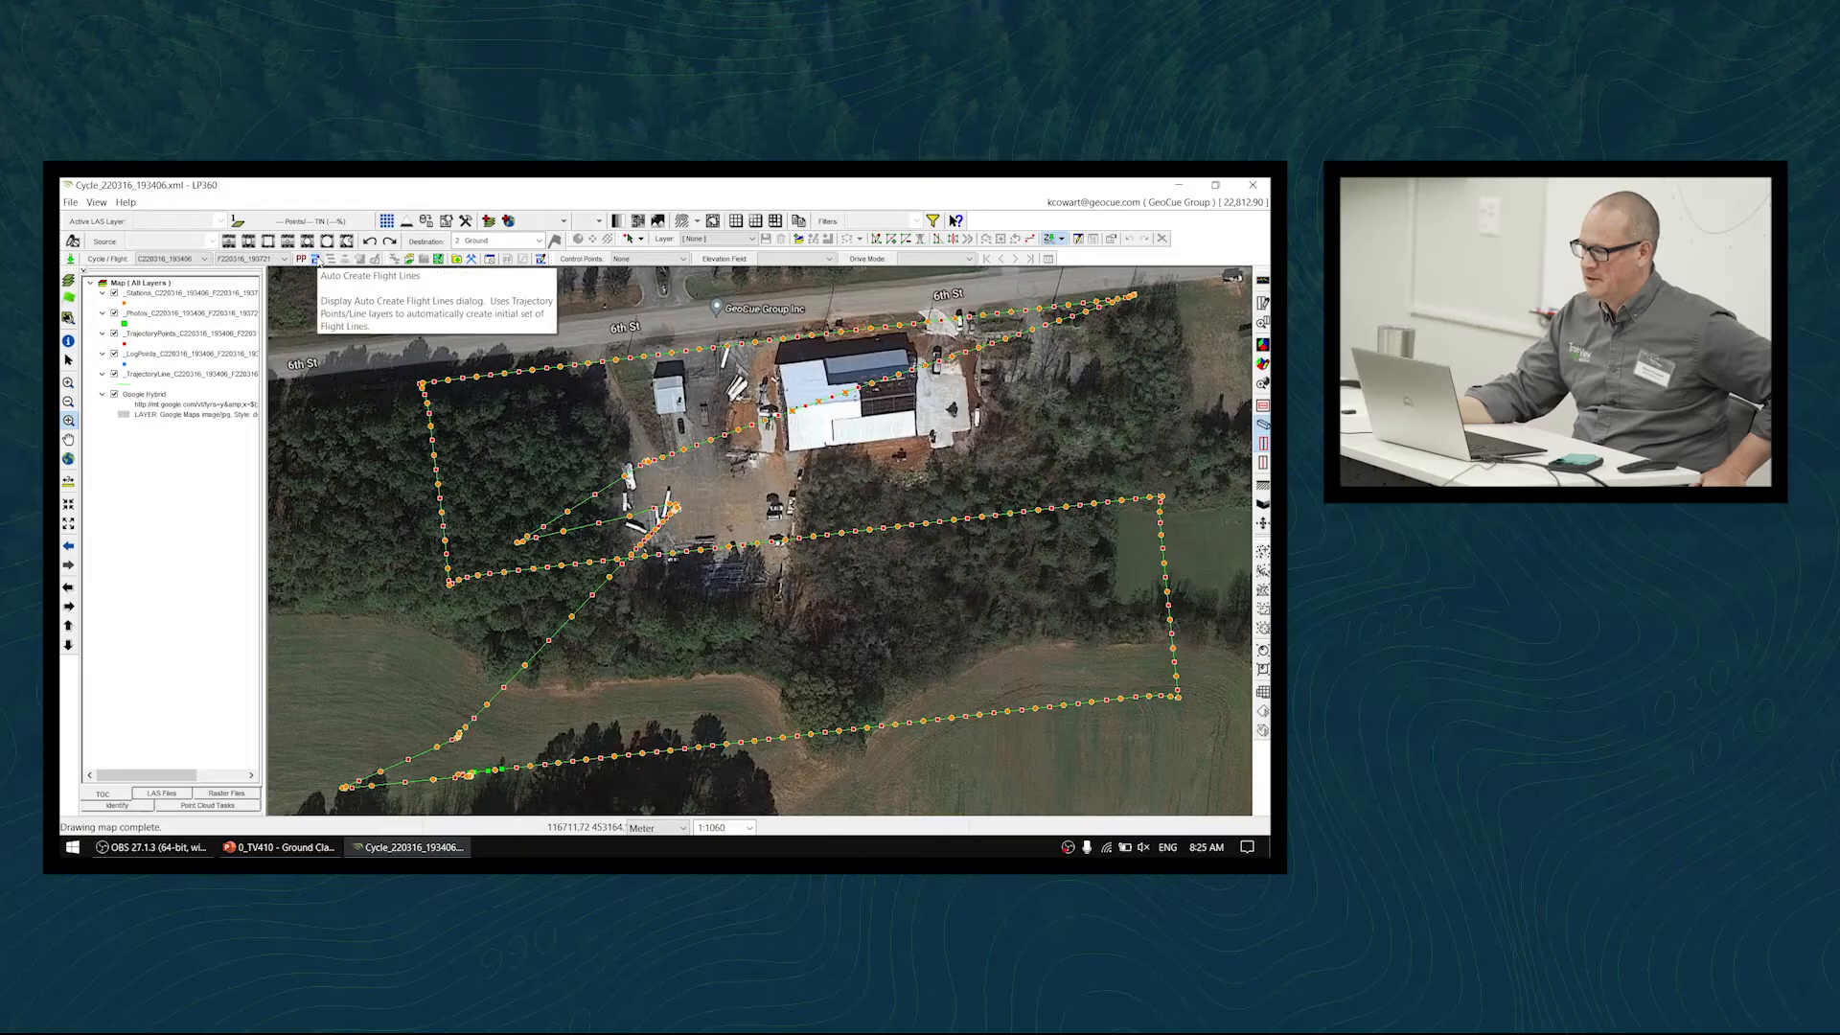
# - Compute the flight lines automatically from the trajectory with the proposed length, turn radius and deviation settings
pyautogui.click(316, 259)
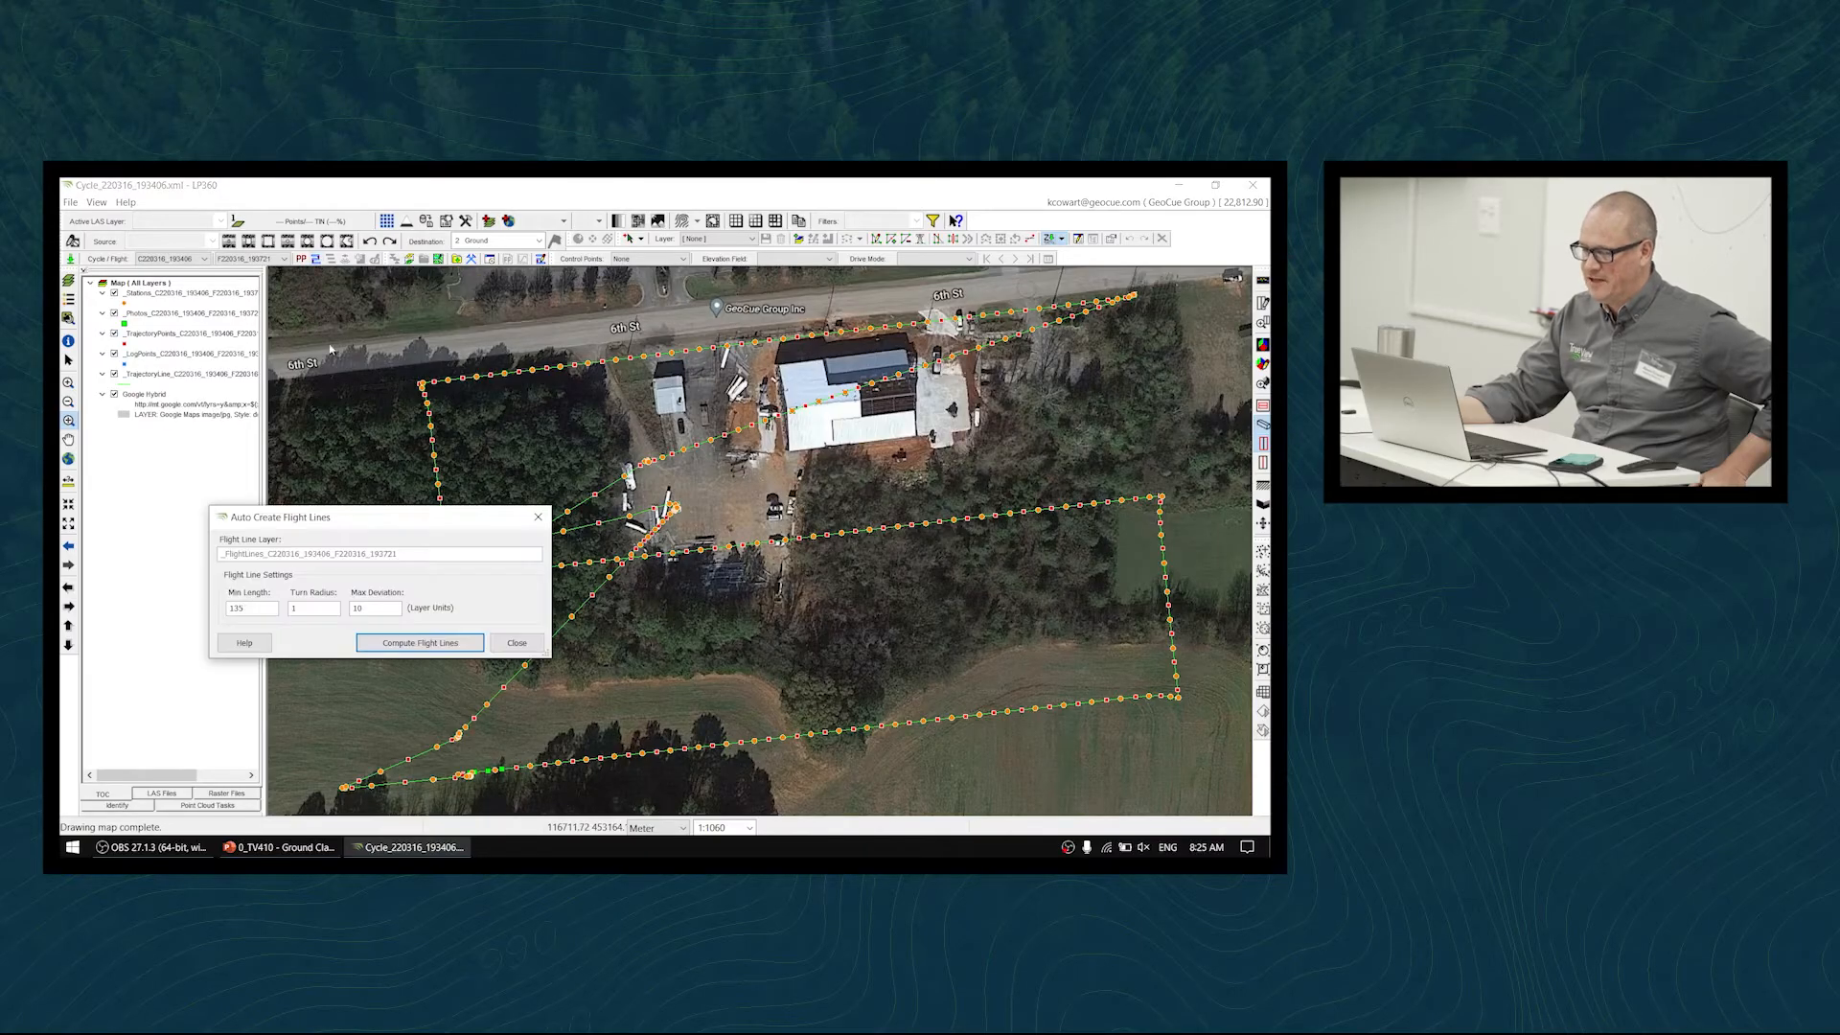
pyautogui.click(458, 646)
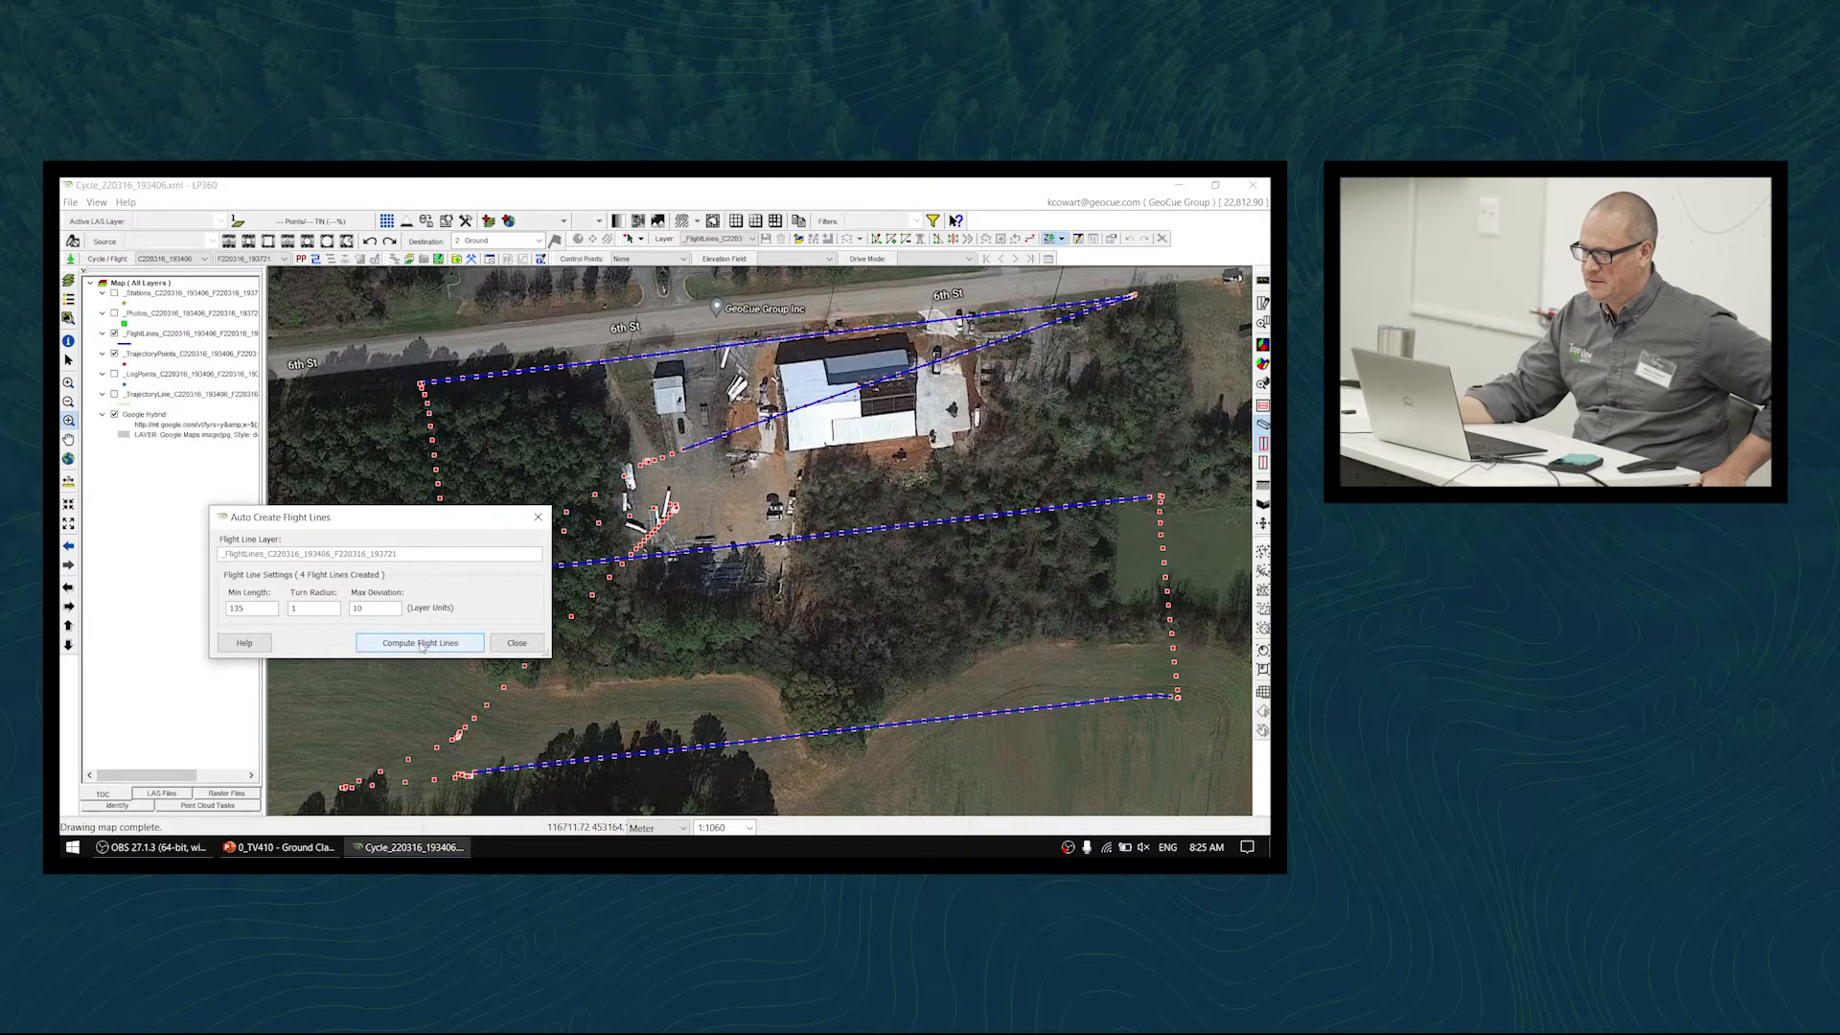
pyautogui.click(514, 644)
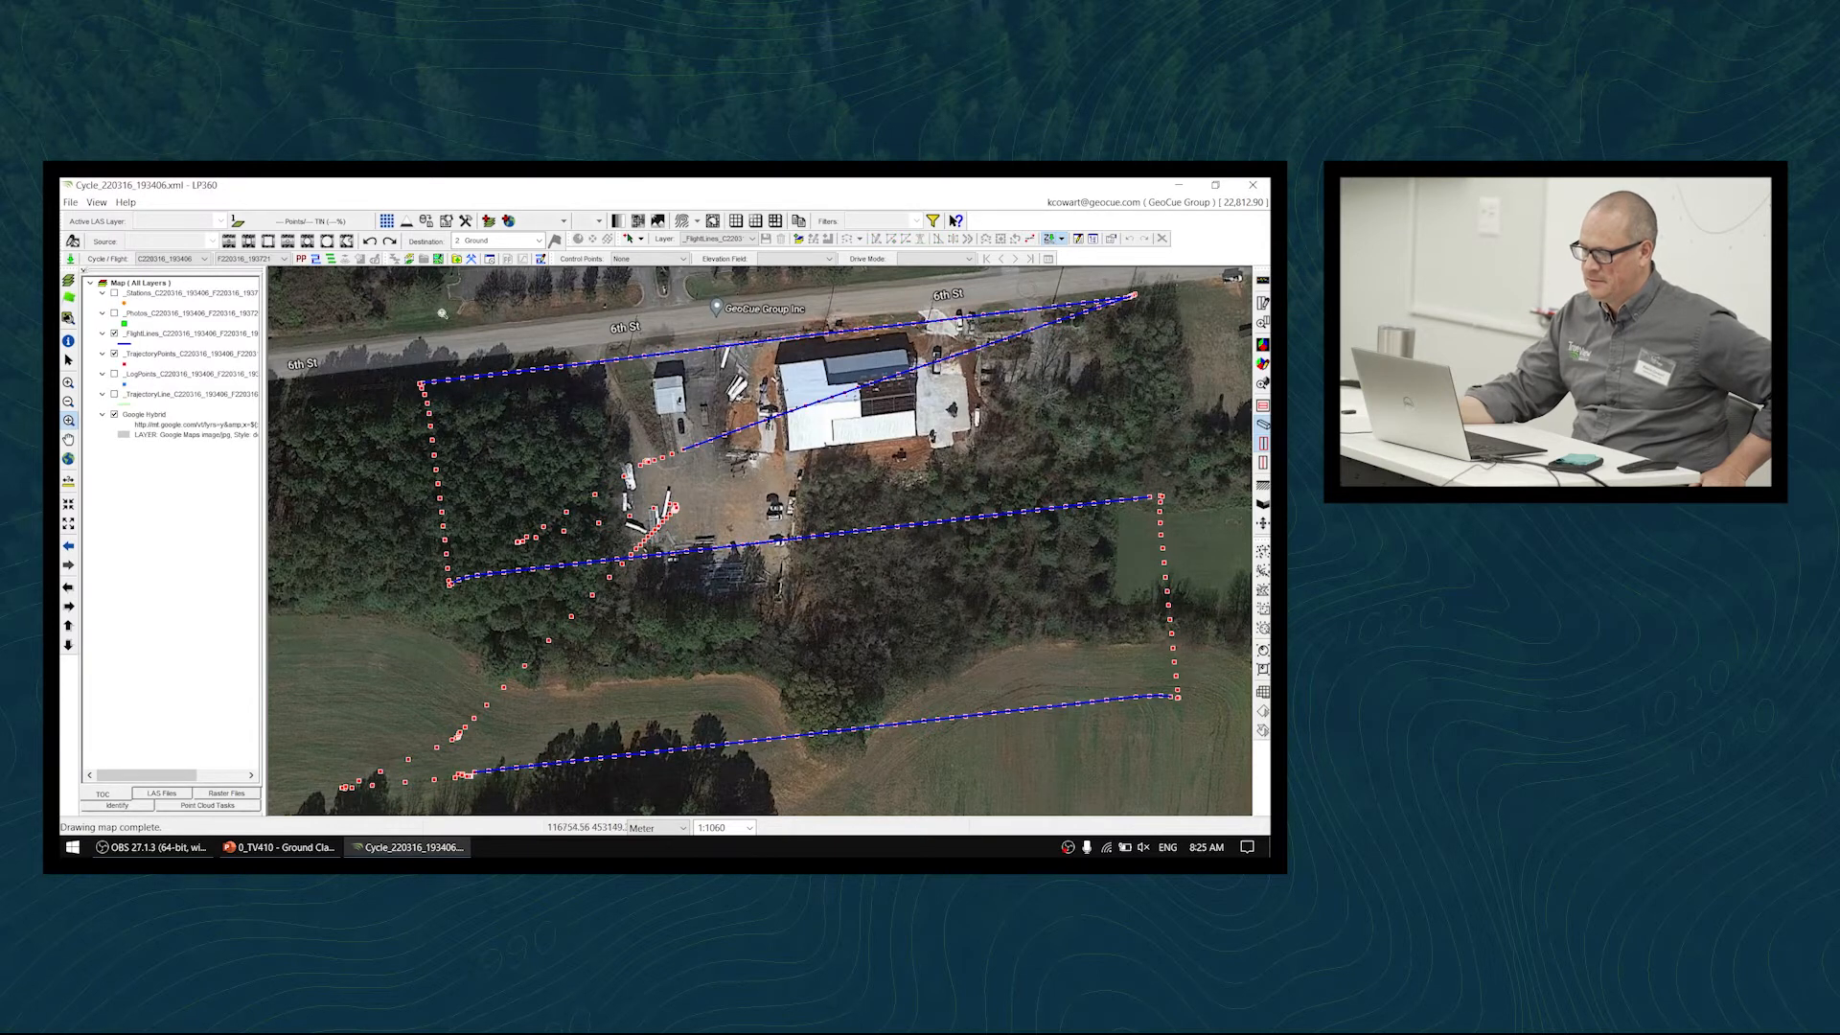
# - Delete the diagonal flight line that crosses the building and confirm the deletion
pyautogui.click(880, 382)
pyautogui.press('Delete')
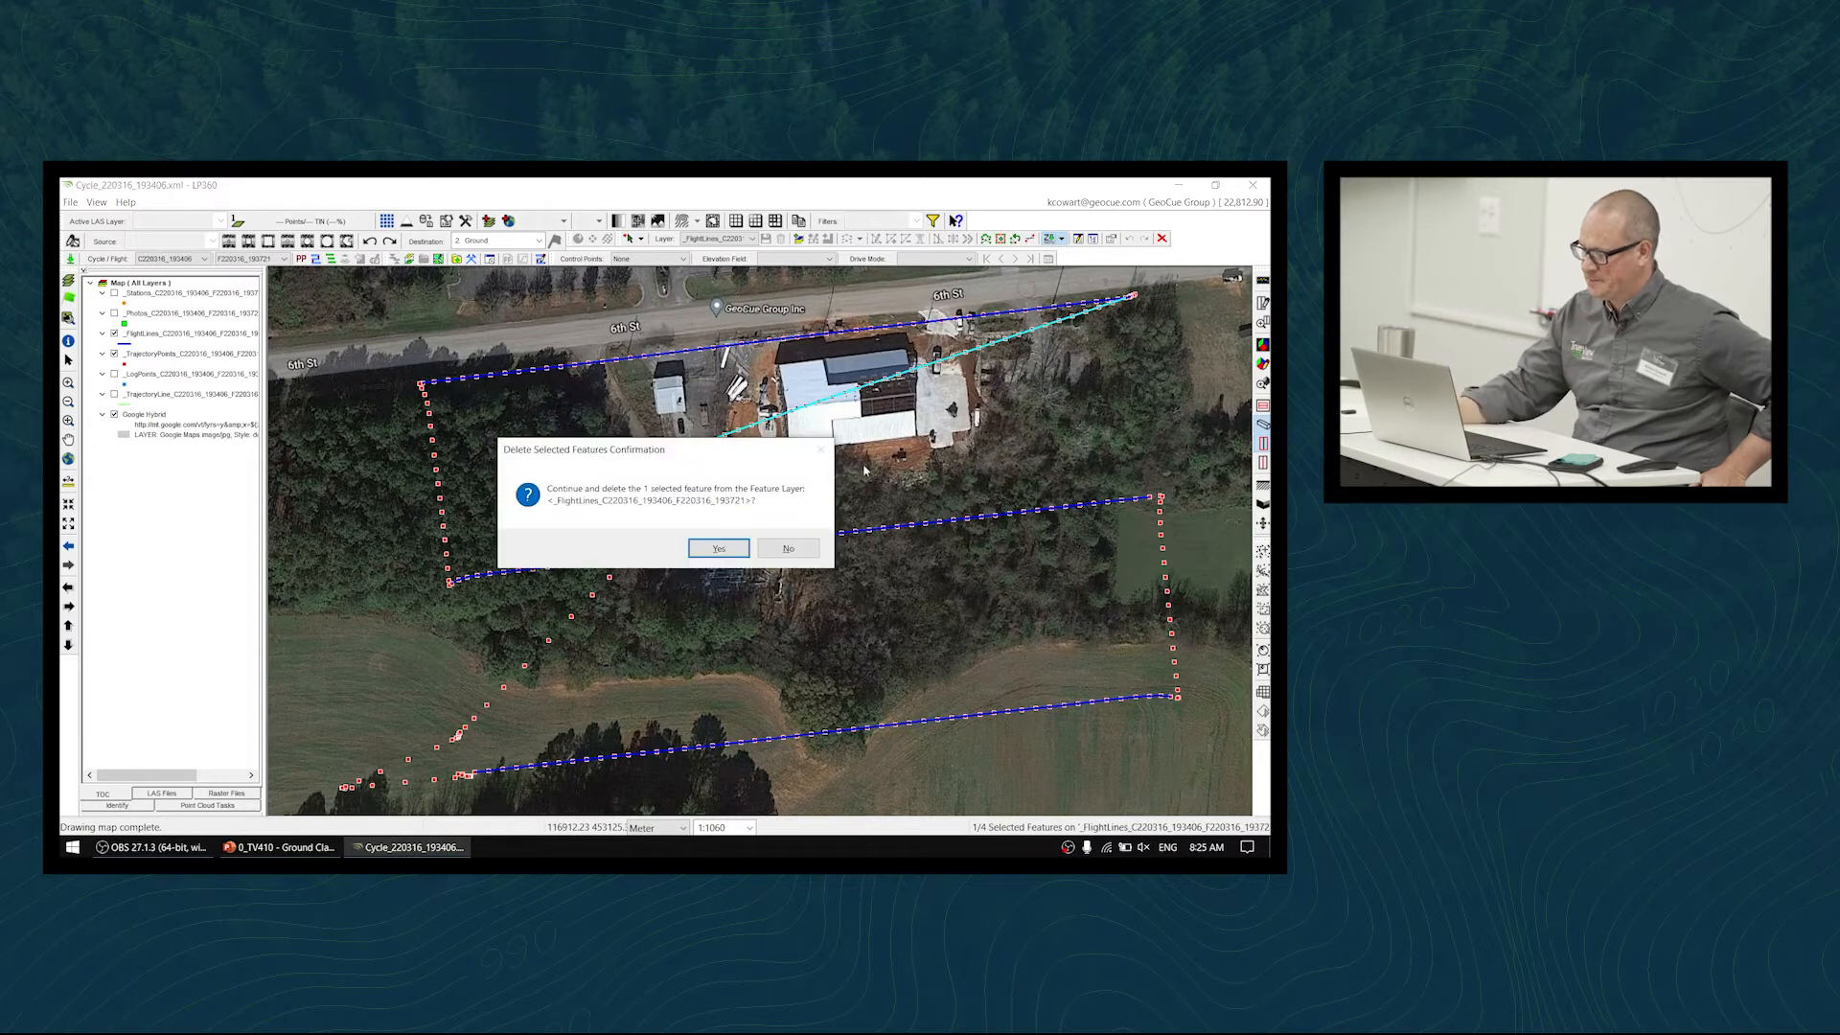
pyautogui.click(719, 548)
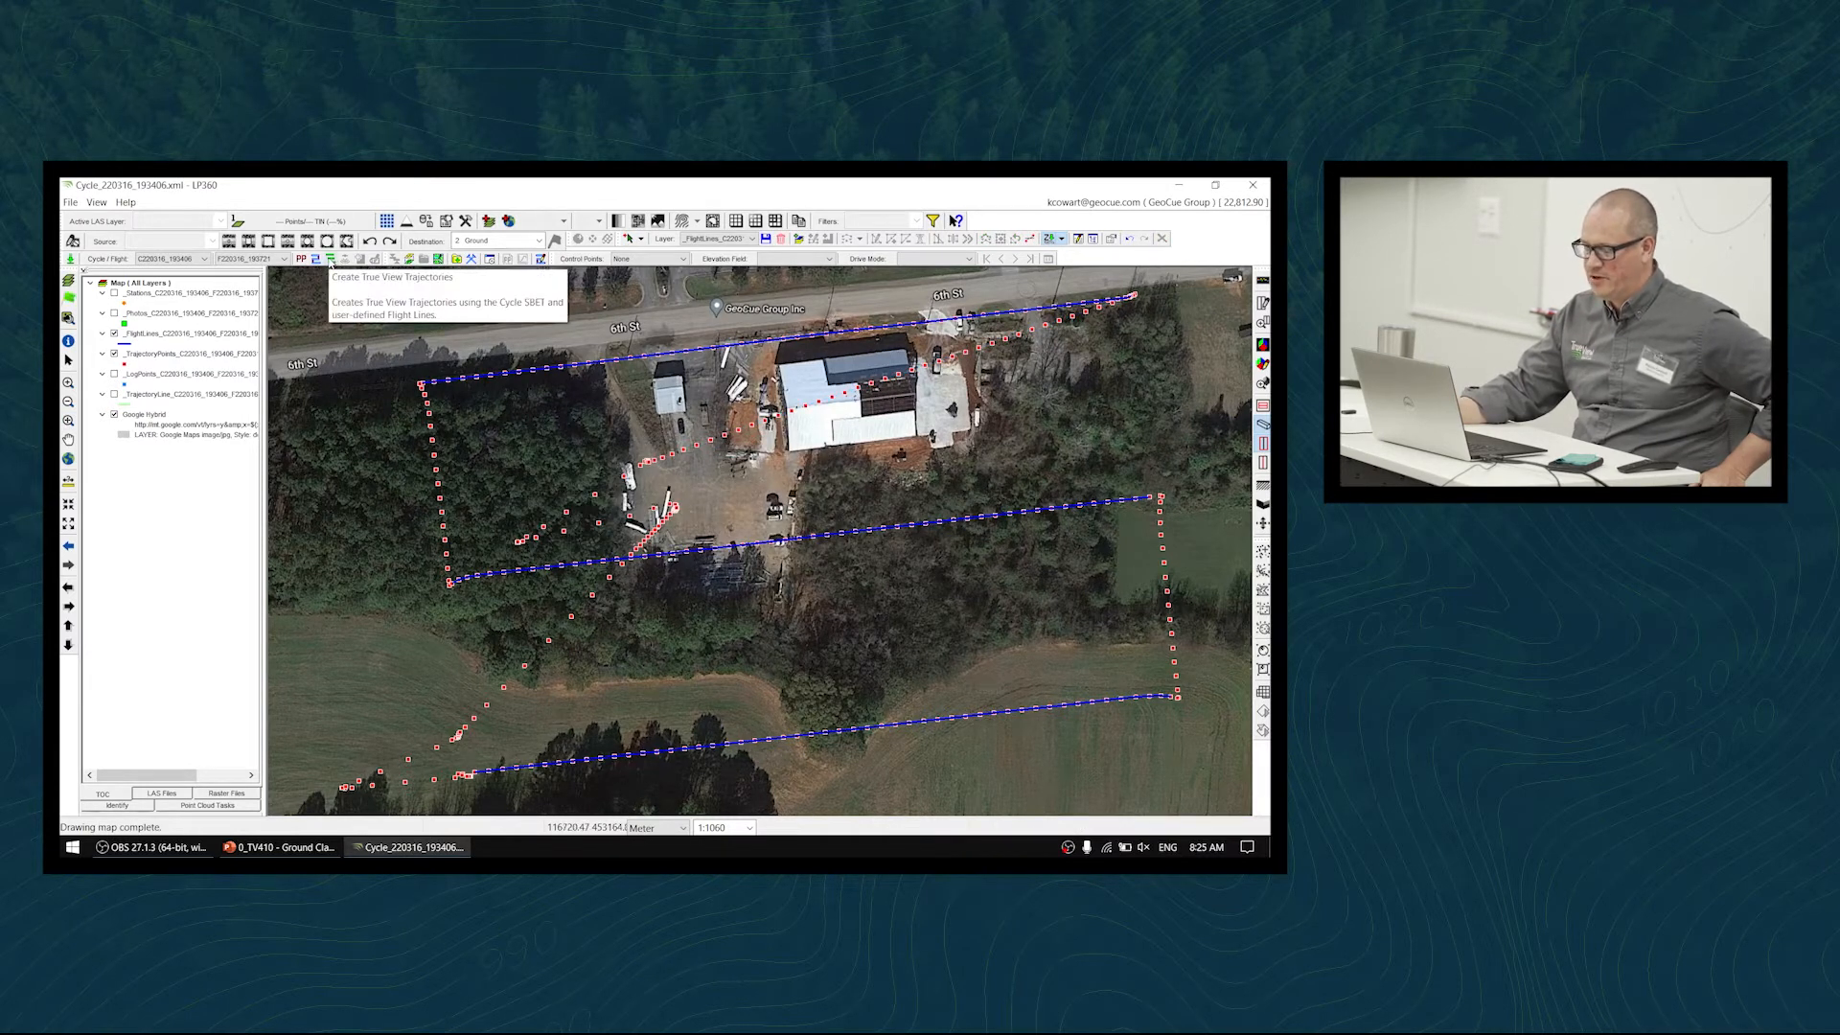
# - Start creating True View trajectories and browse the March_Training folder for the post-processed trajectory file
pyautogui.click(331, 259)
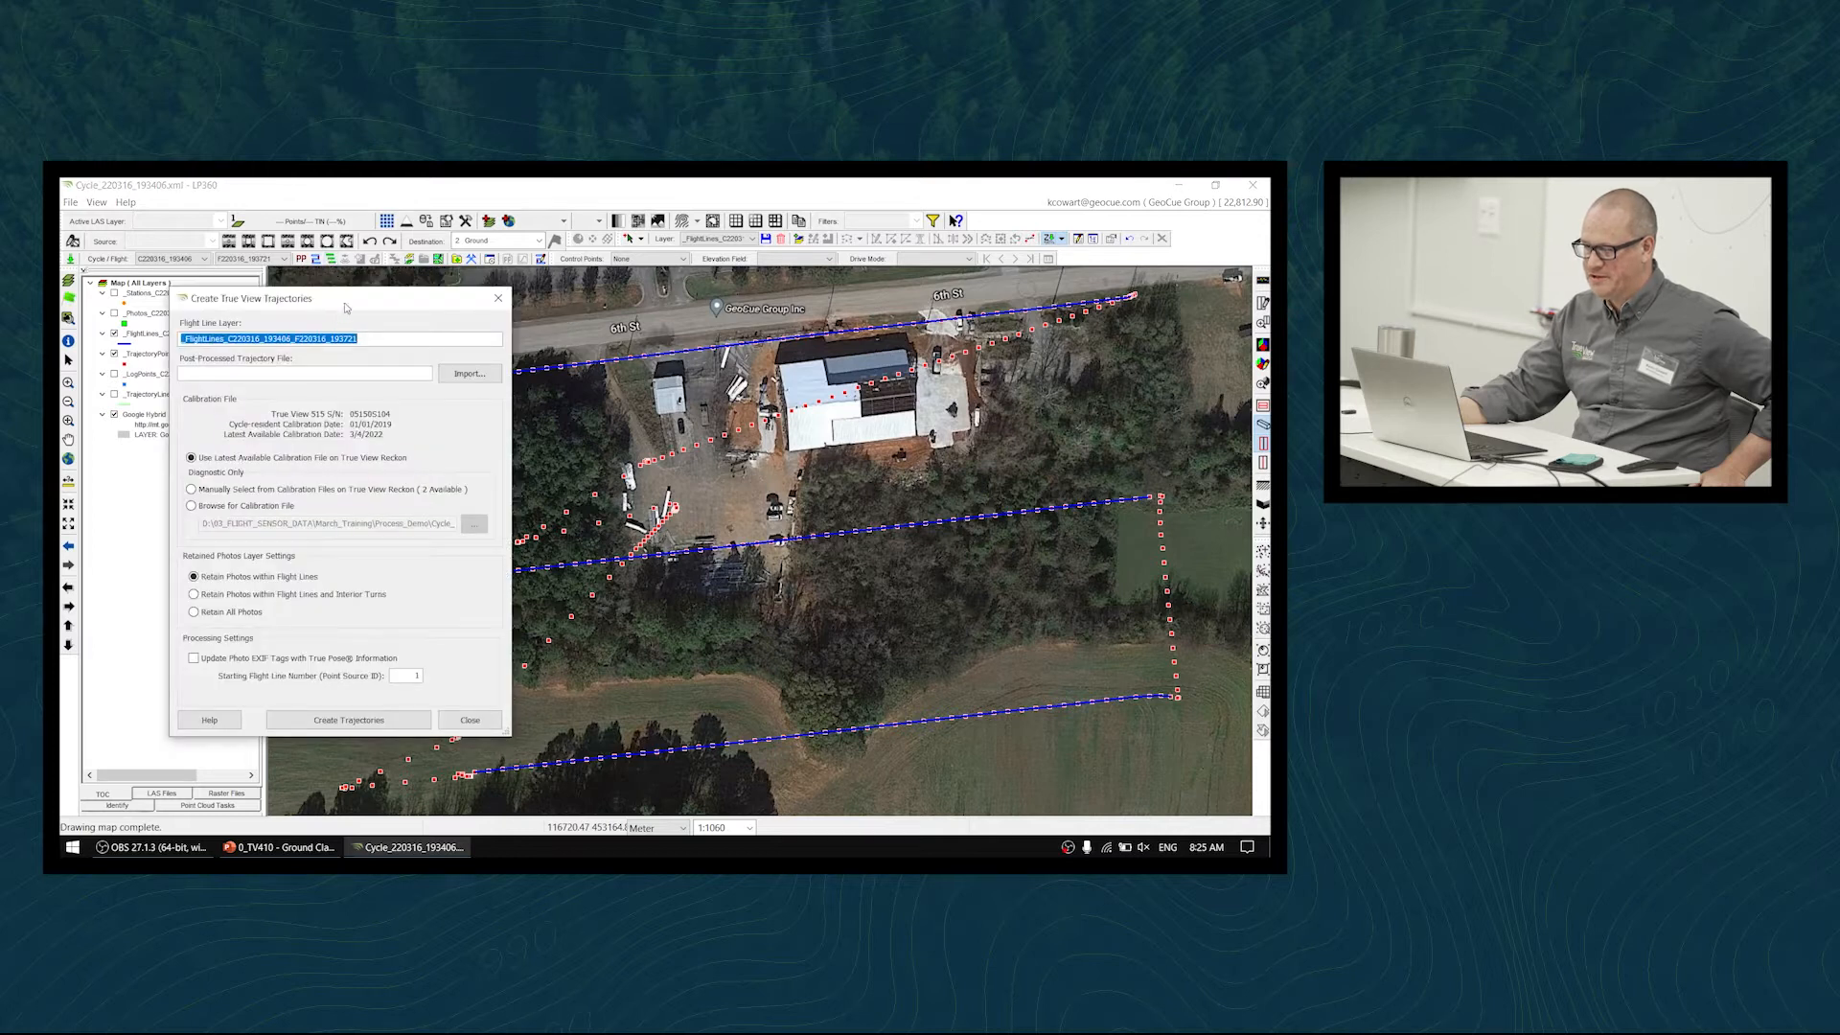
pyautogui.moveTo(342, 309); pyautogui.dragTo(324, 335)
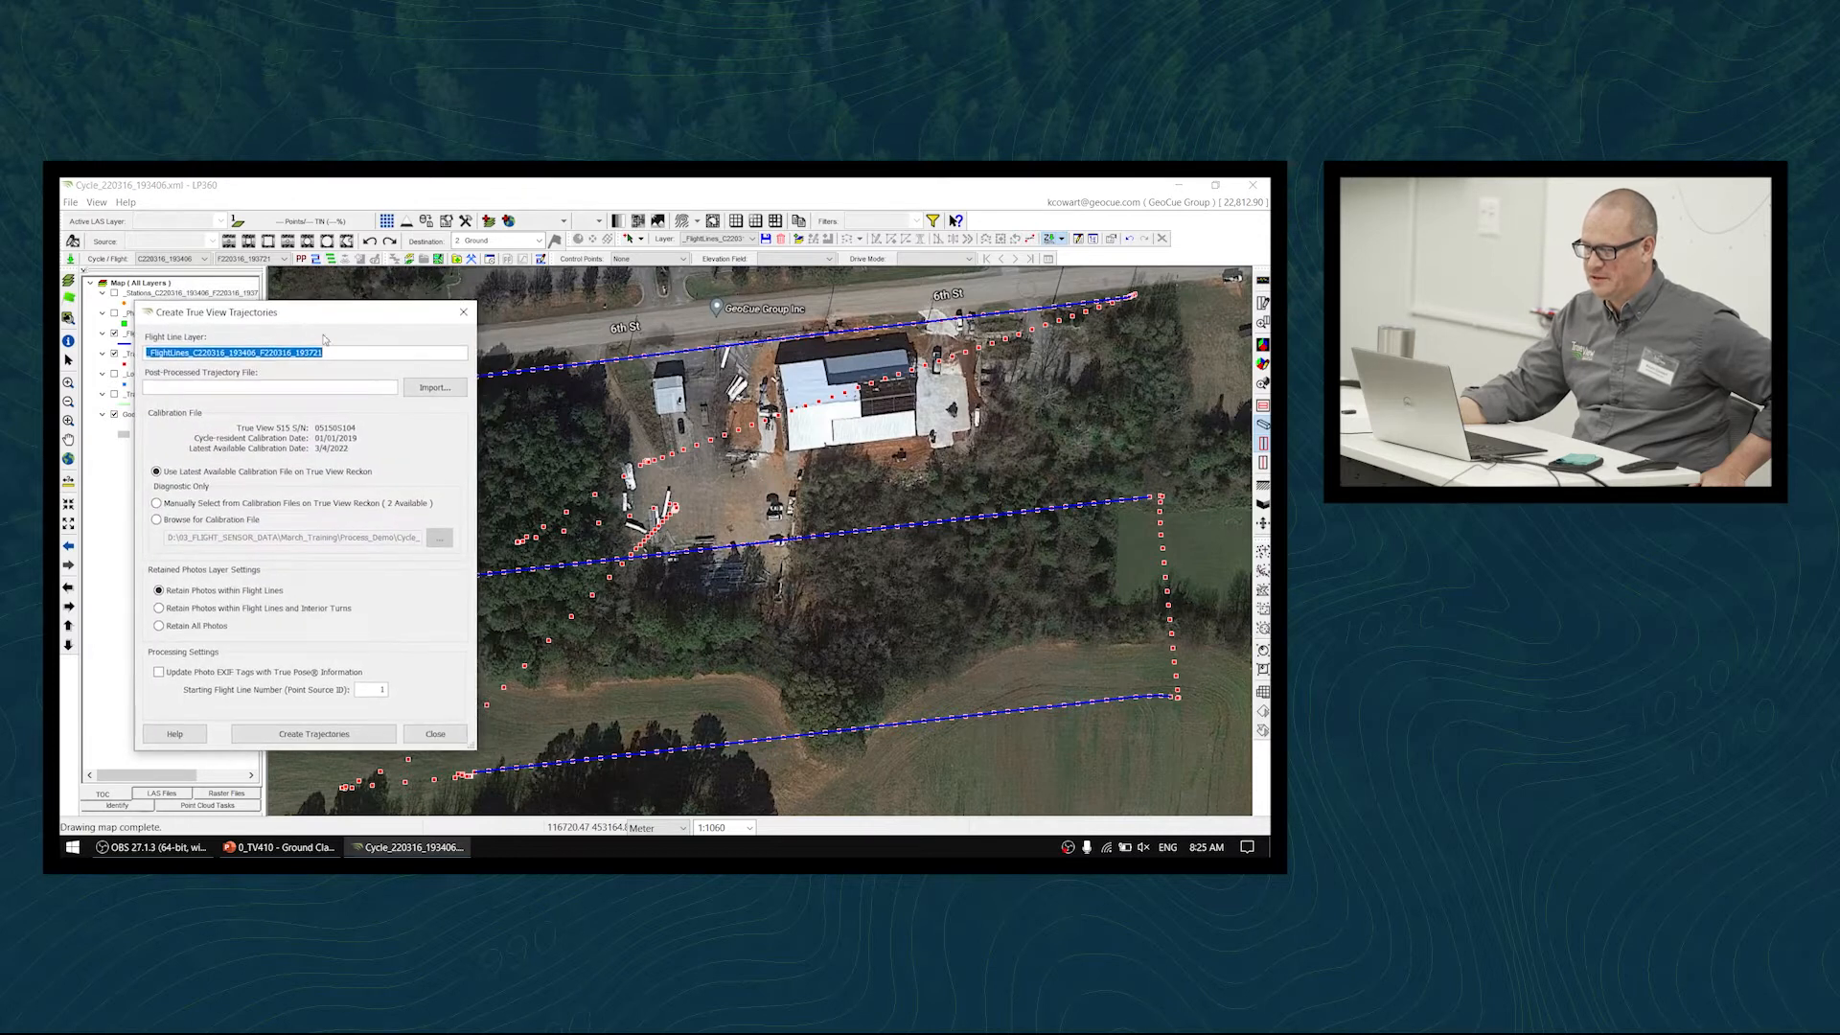
pyautogui.click(434, 385)
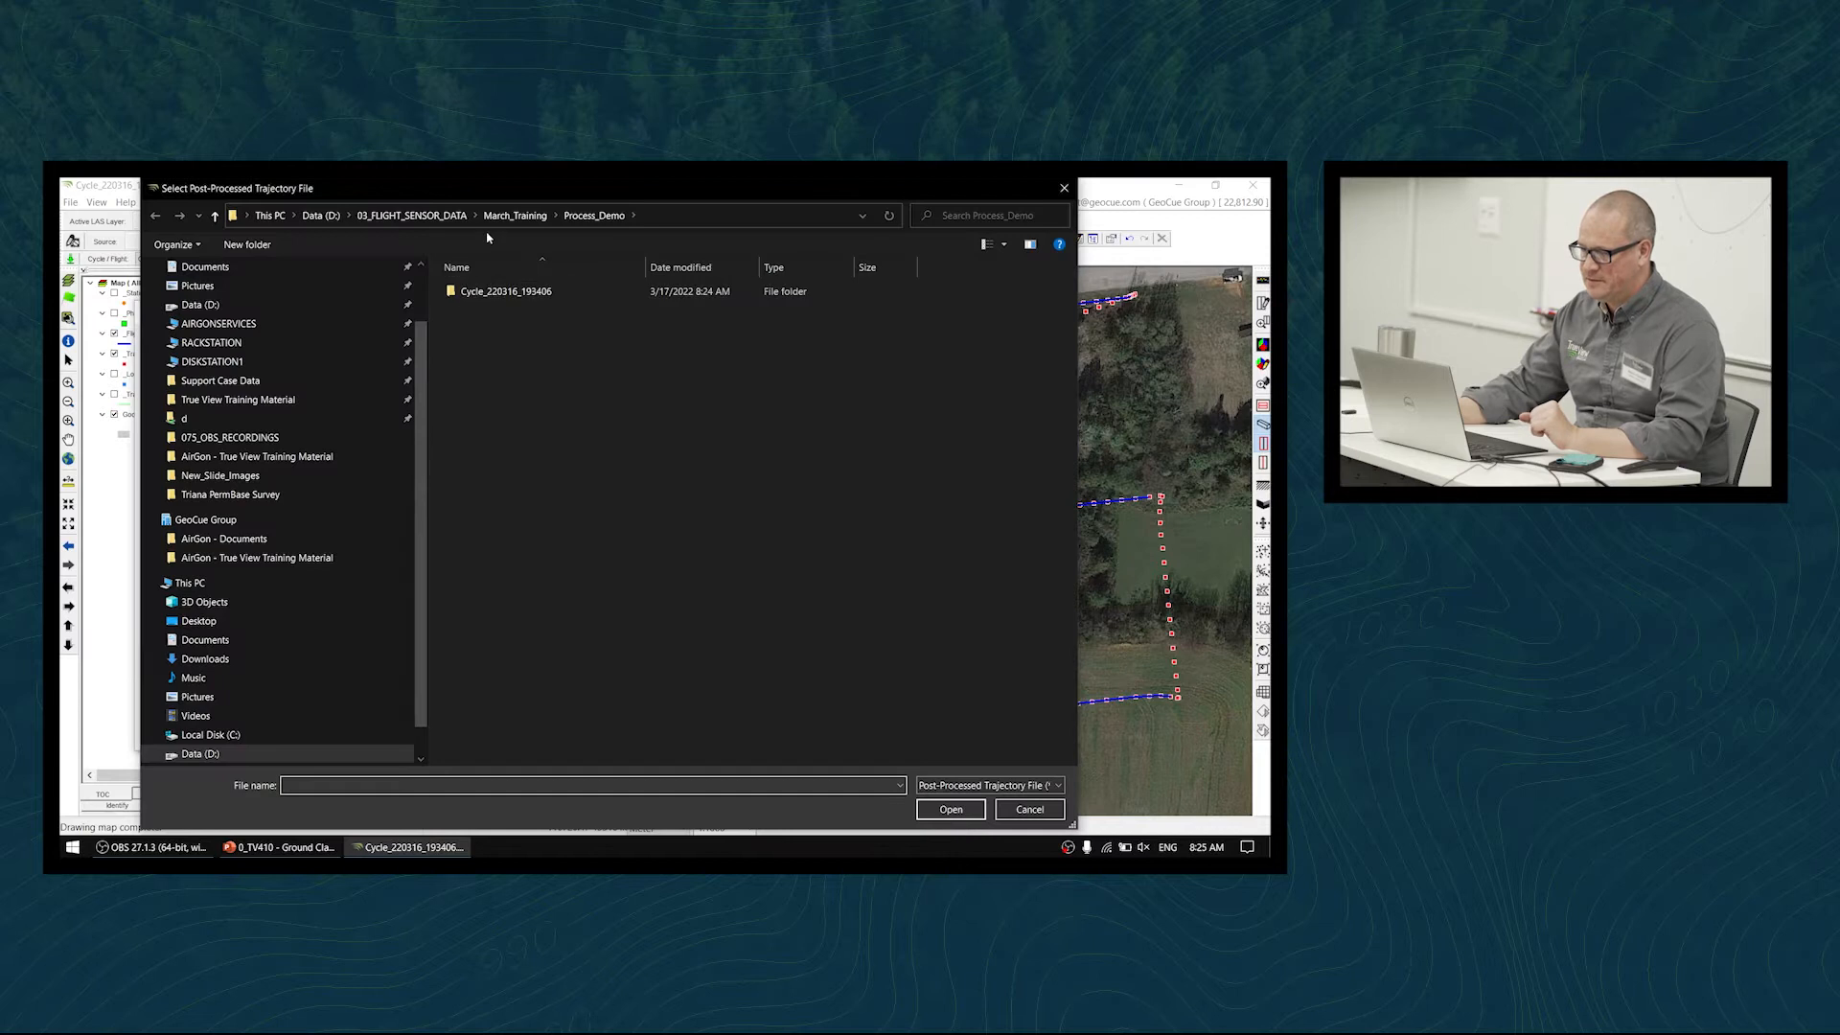
pyautogui.click(437, 219)
pyautogui.doubleClick(611, 293)
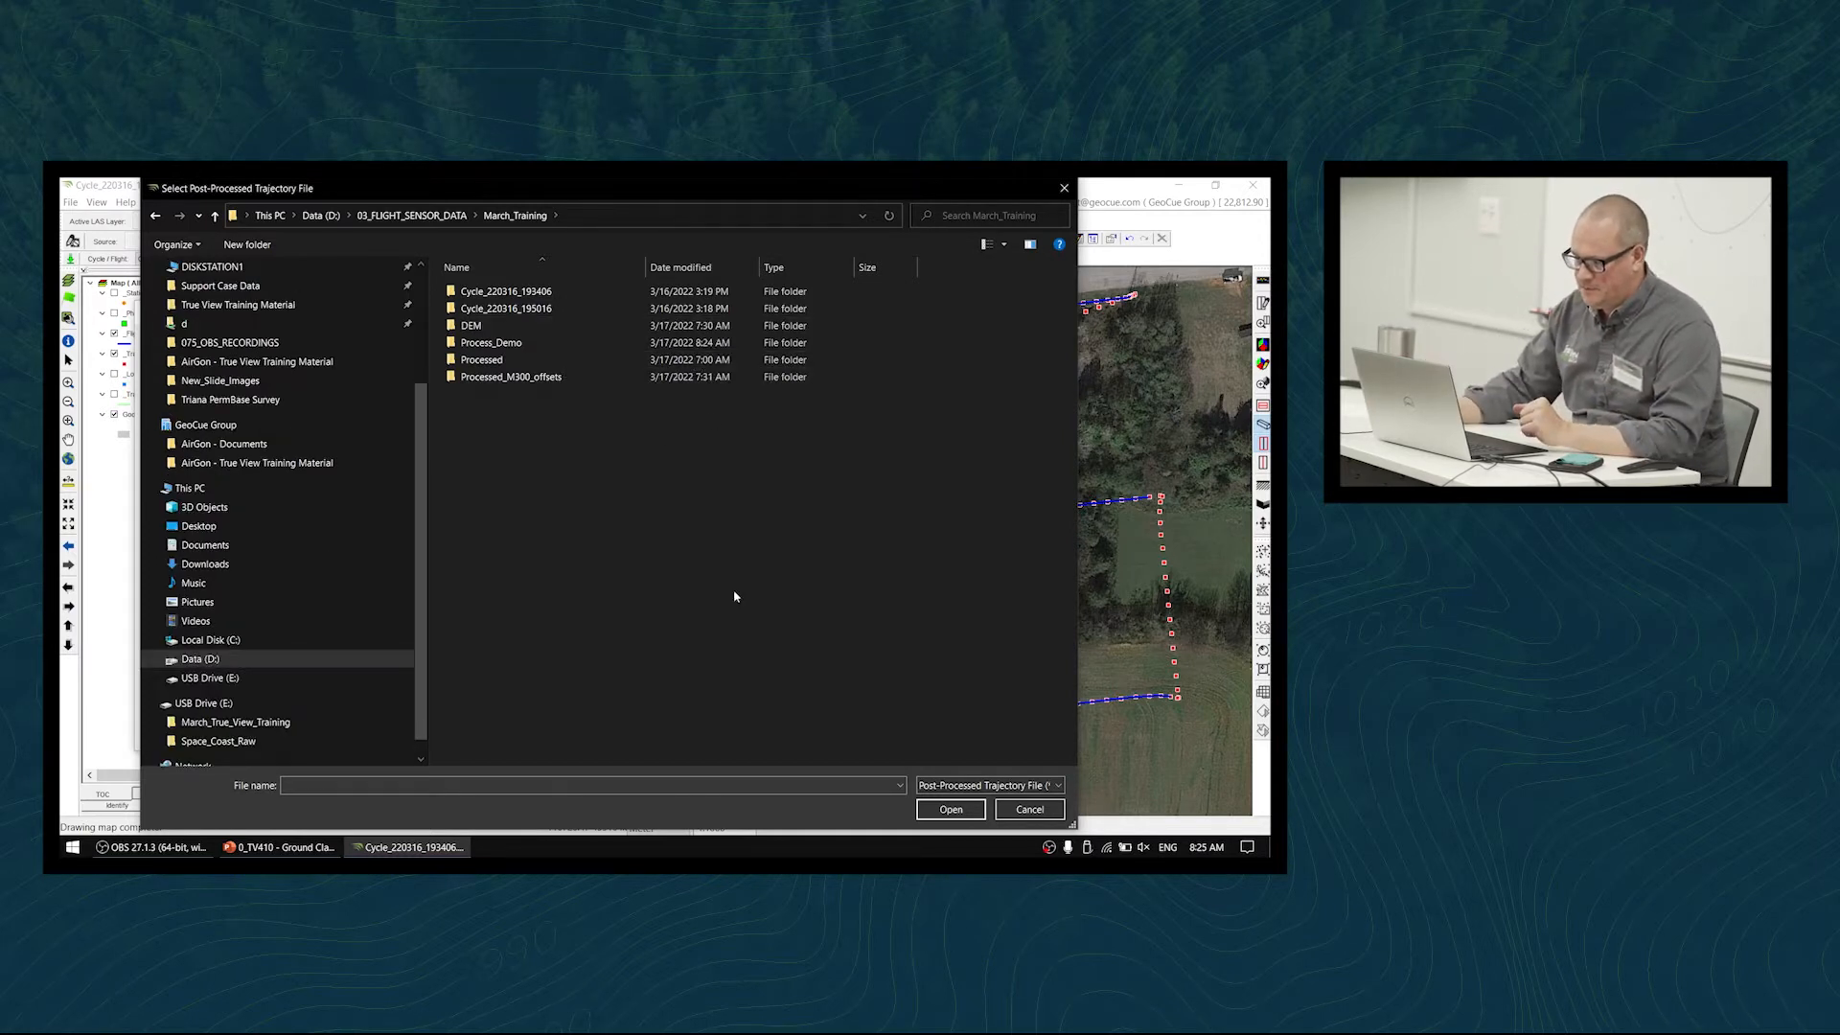
# - Look in File Explorer for the post-processed trajectory files in the USB drive's March_True_View_Training folder
pyautogui.press('super+e')
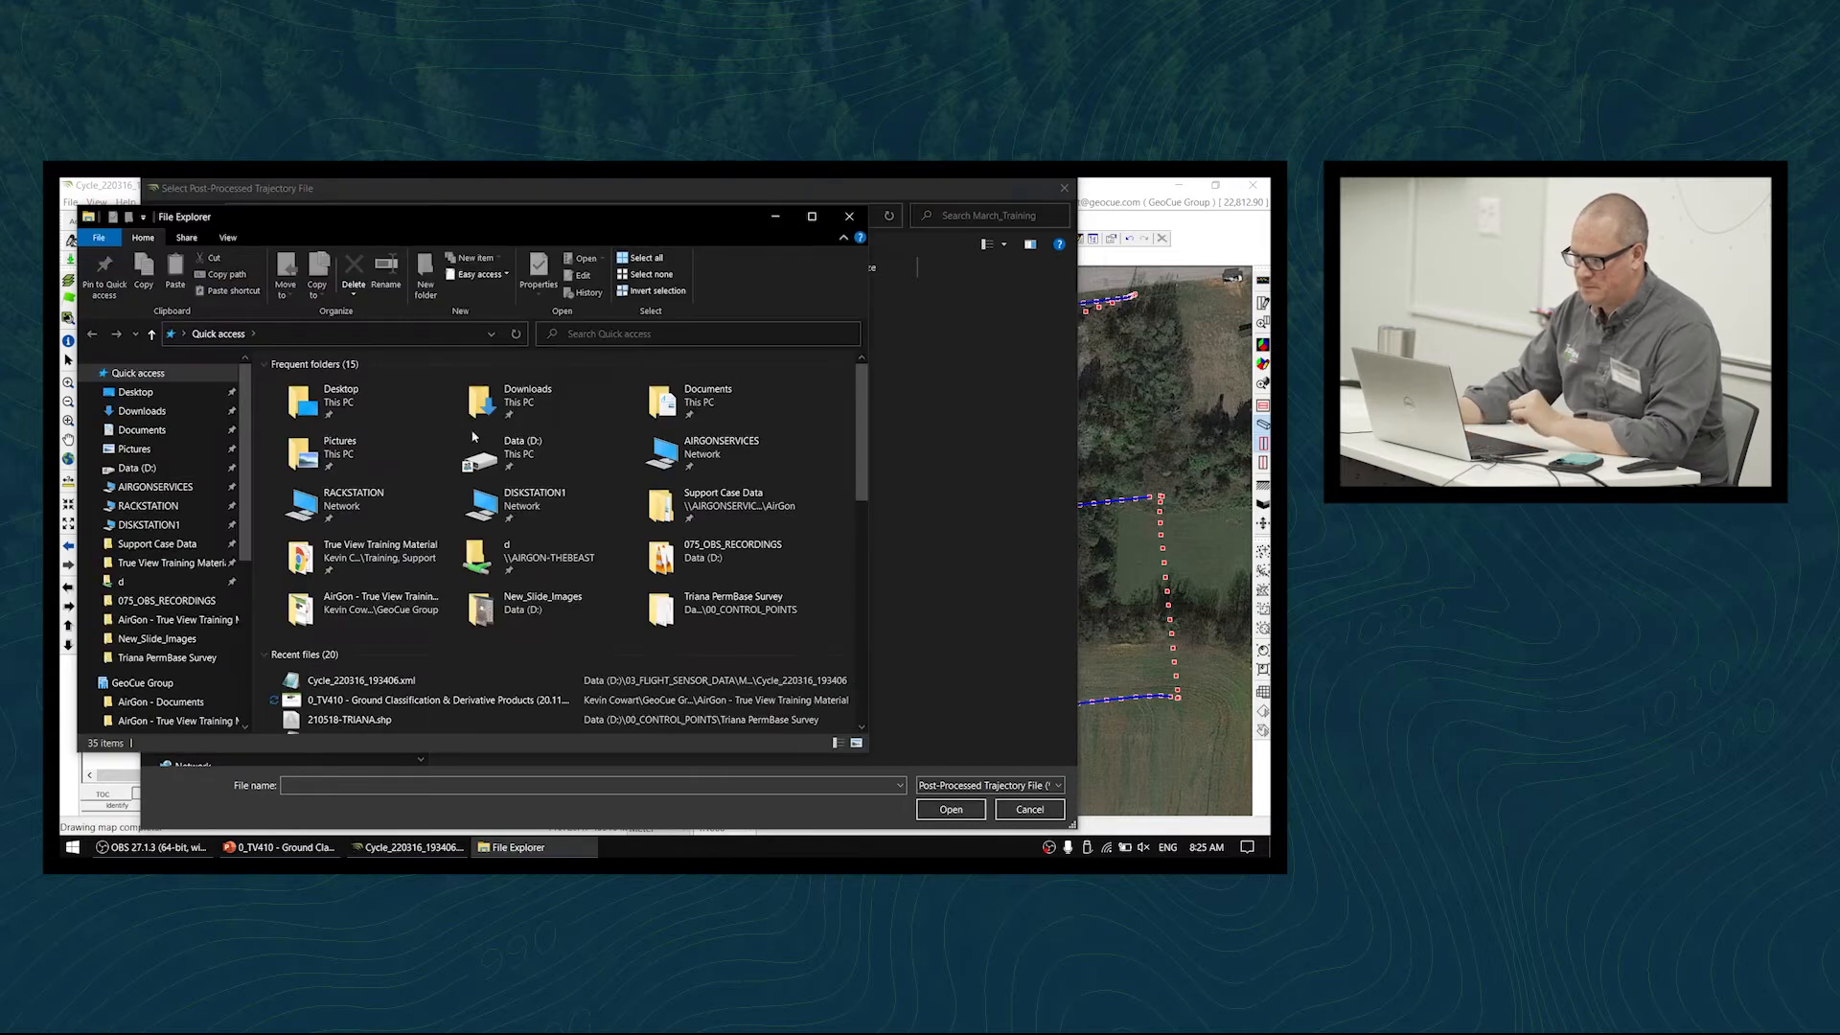
pyautogui.click(139, 469)
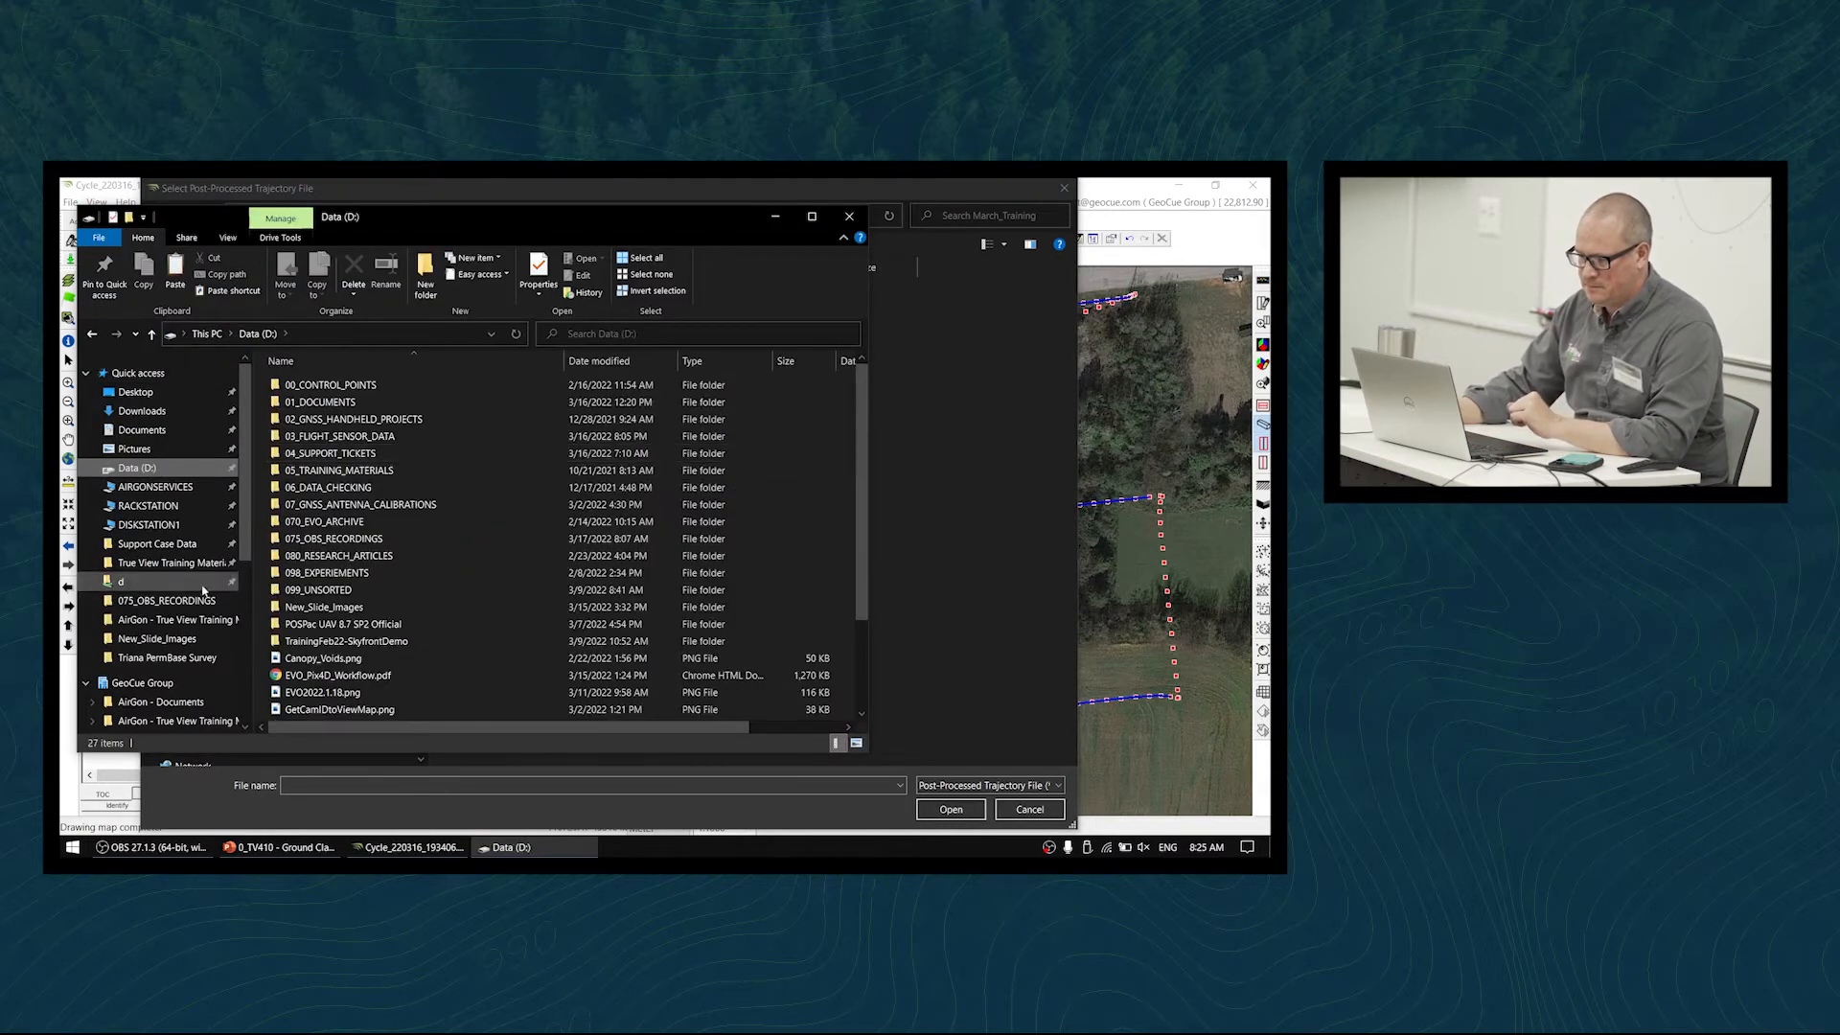
pyautogui.scroll(-5, 203, 604)
pyautogui.click(205, 659)
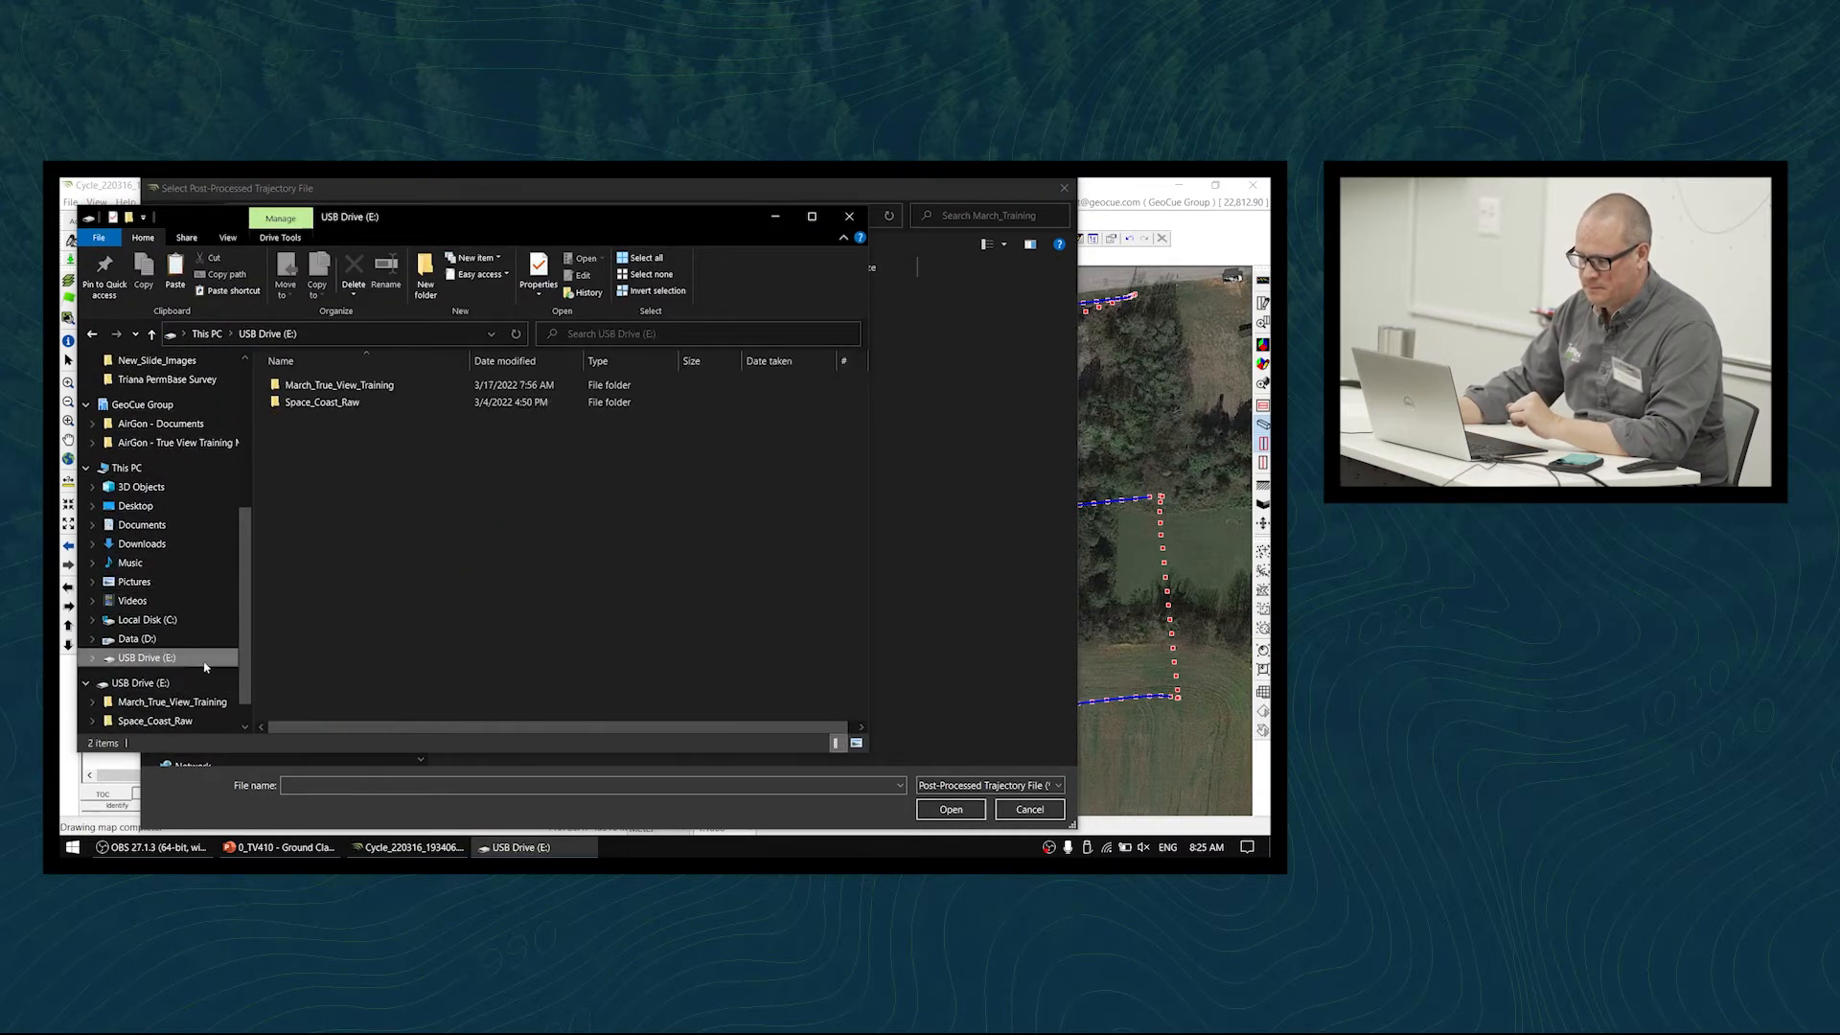
pyautogui.click(382, 388)
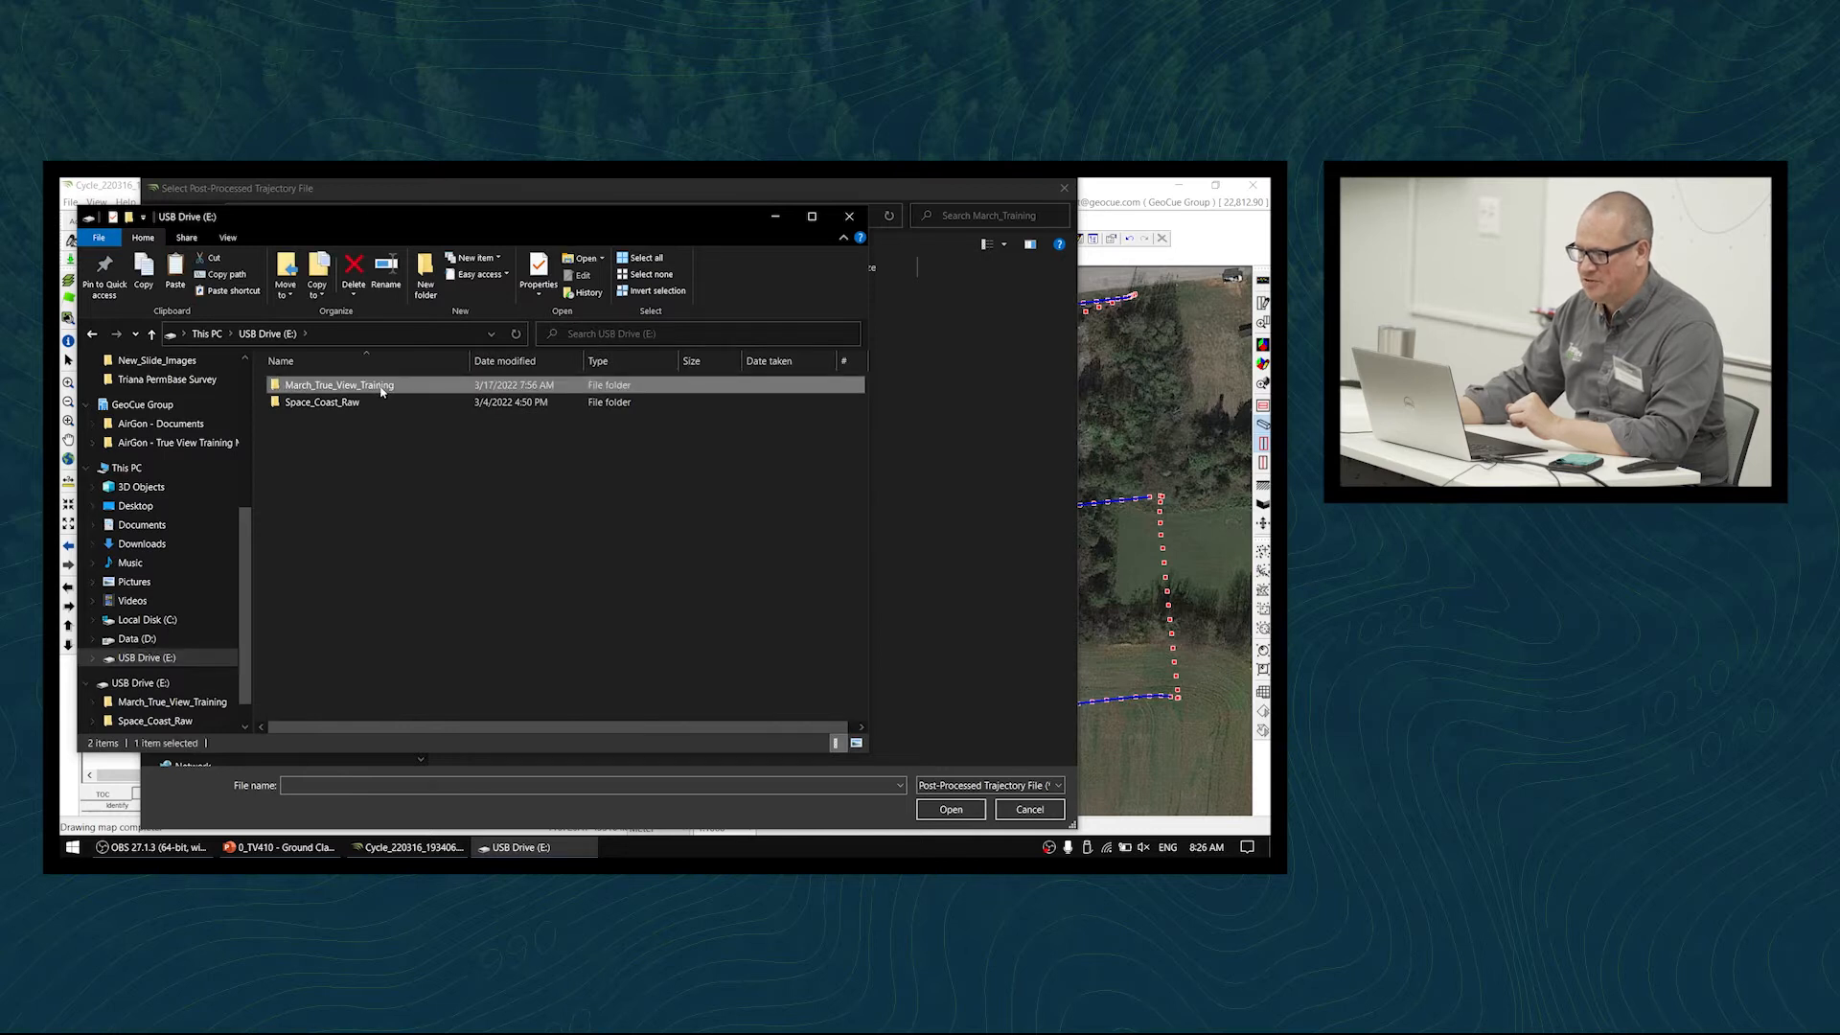
pyautogui.doubleClick(382, 387)
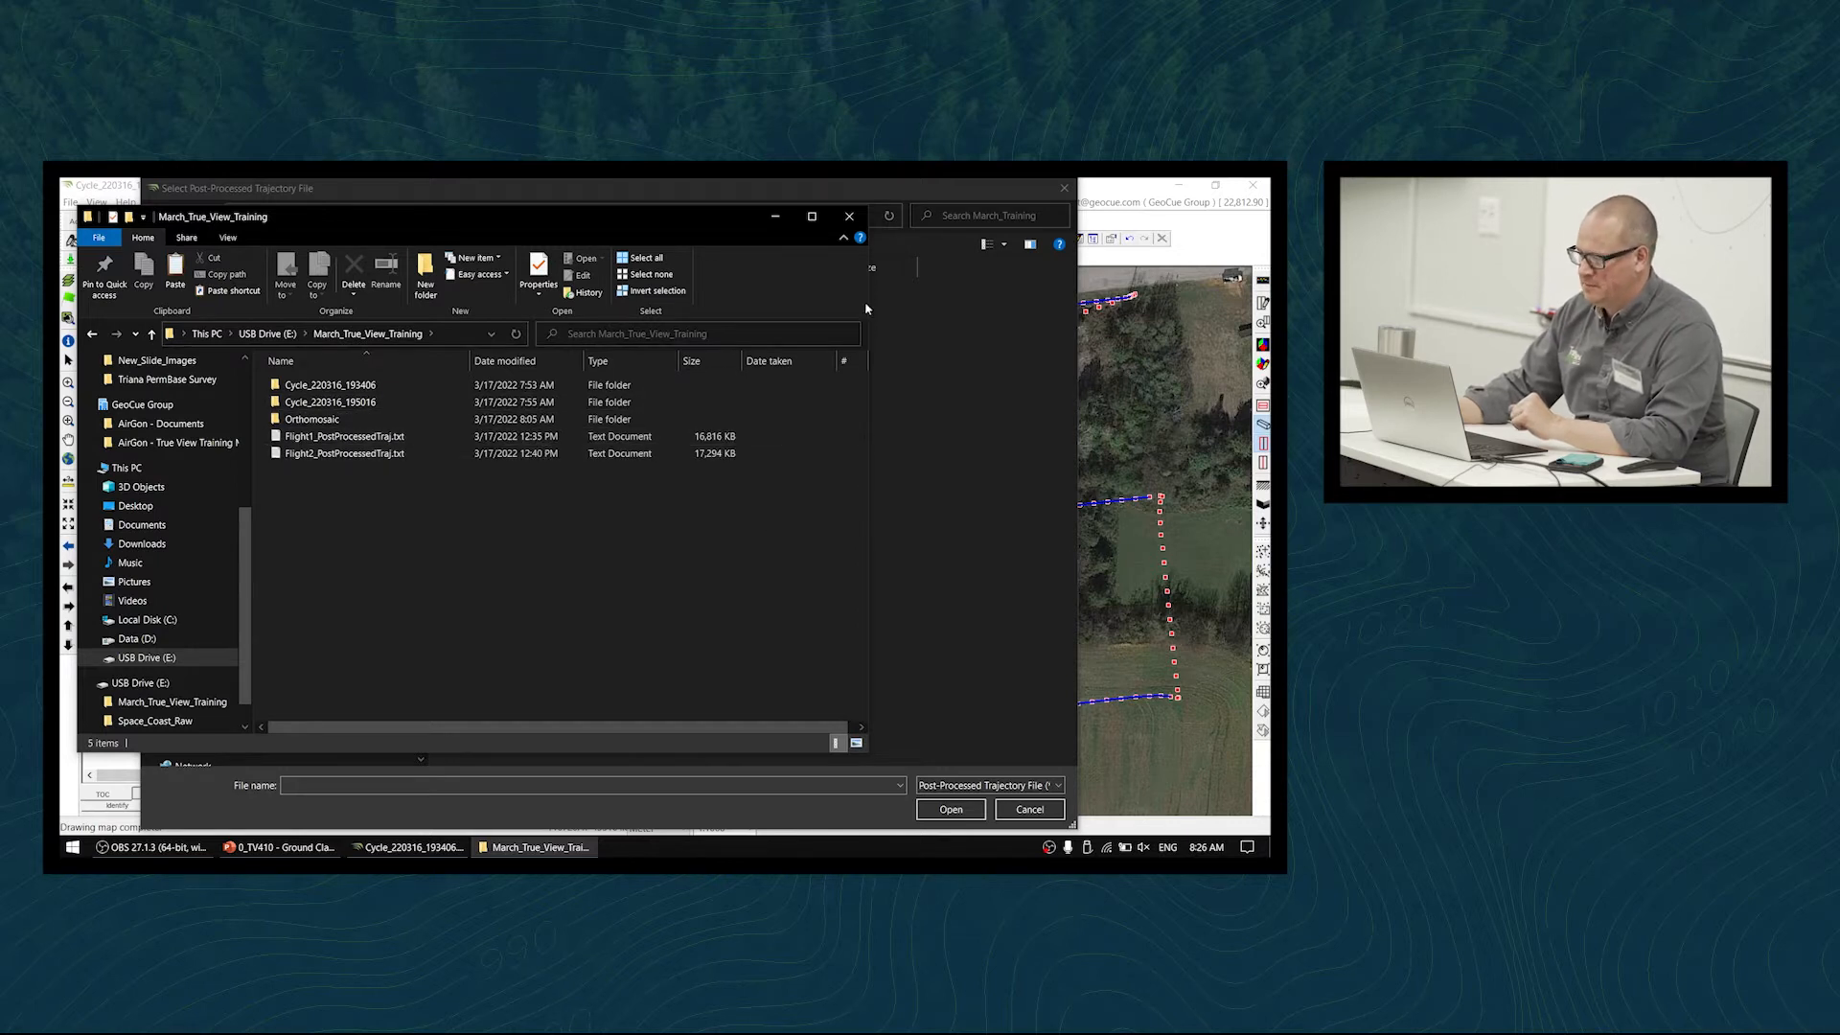
pyautogui.click(776, 217)
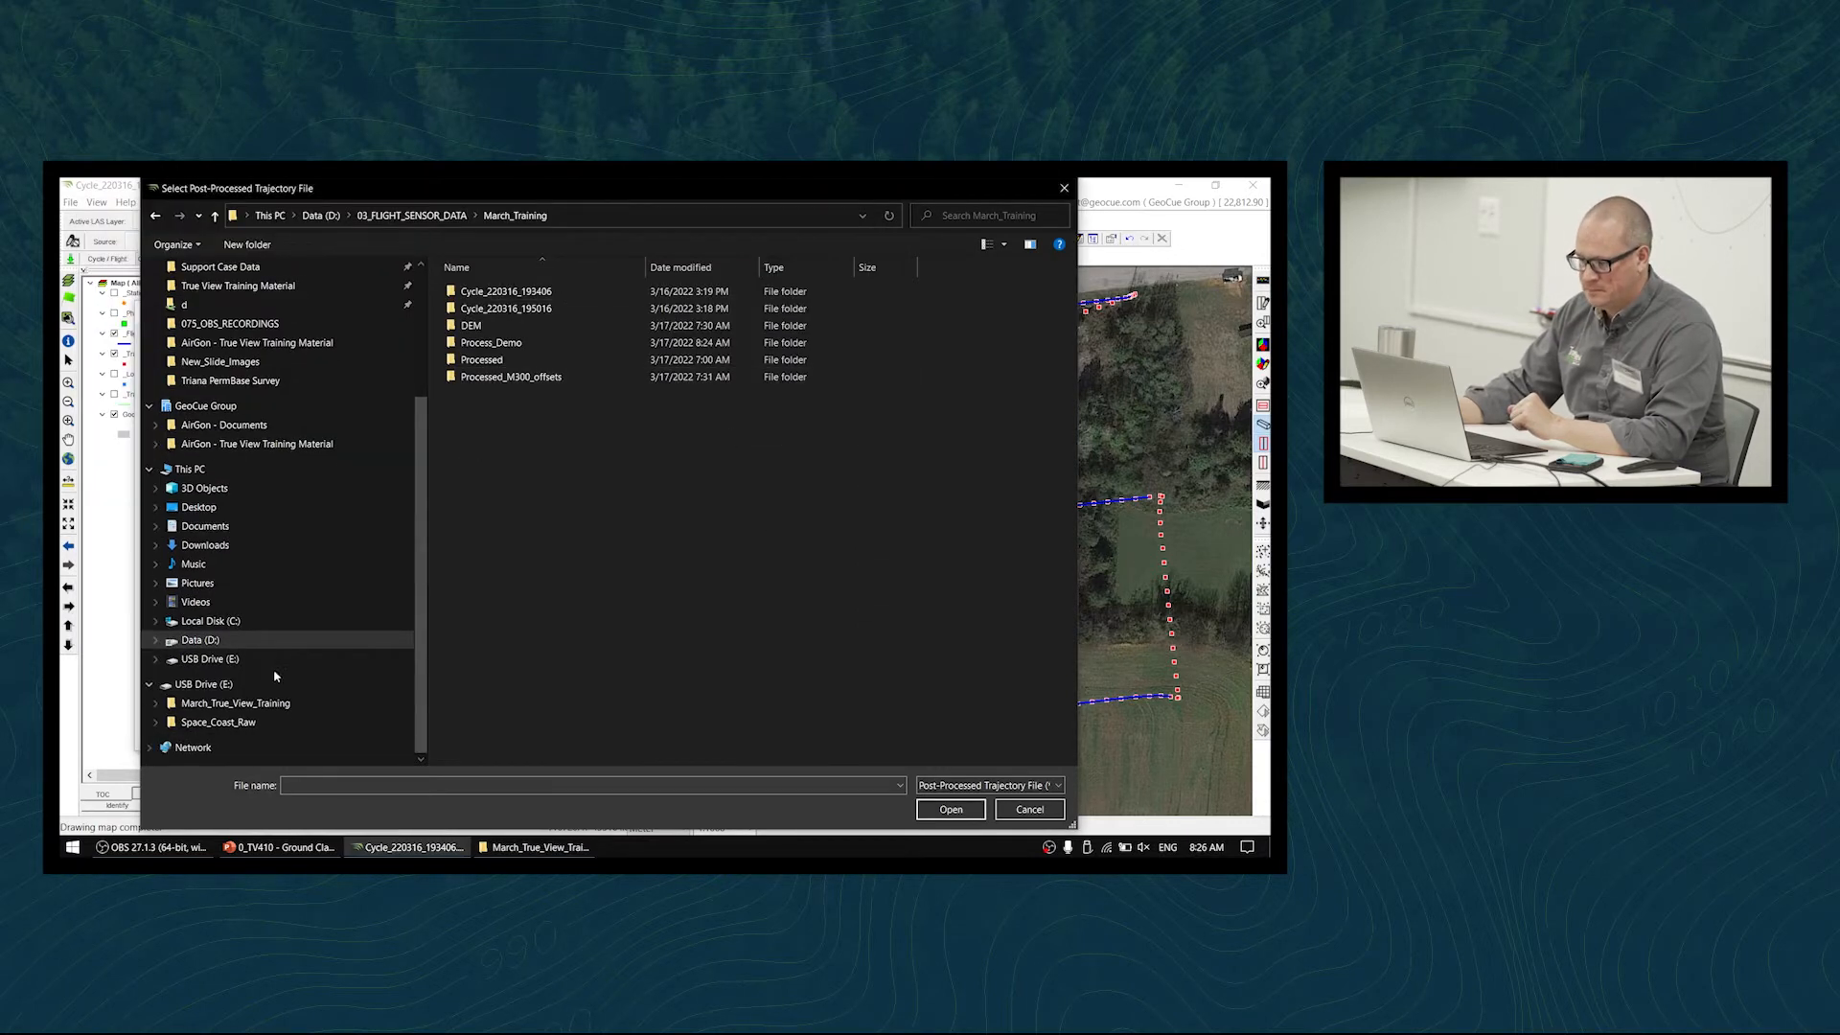
# - Import Flight1_PostProcessedTraj.txt from the USB drive's March_True_View_Training folder and create the trajectories with photo EXIF updates and starting flight line number 100
pyautogui.click(305, 656)
pyautogui.doubleClick(515, 291)
pyautogui.click(521, 343)
pyautogui.click(966, 814)
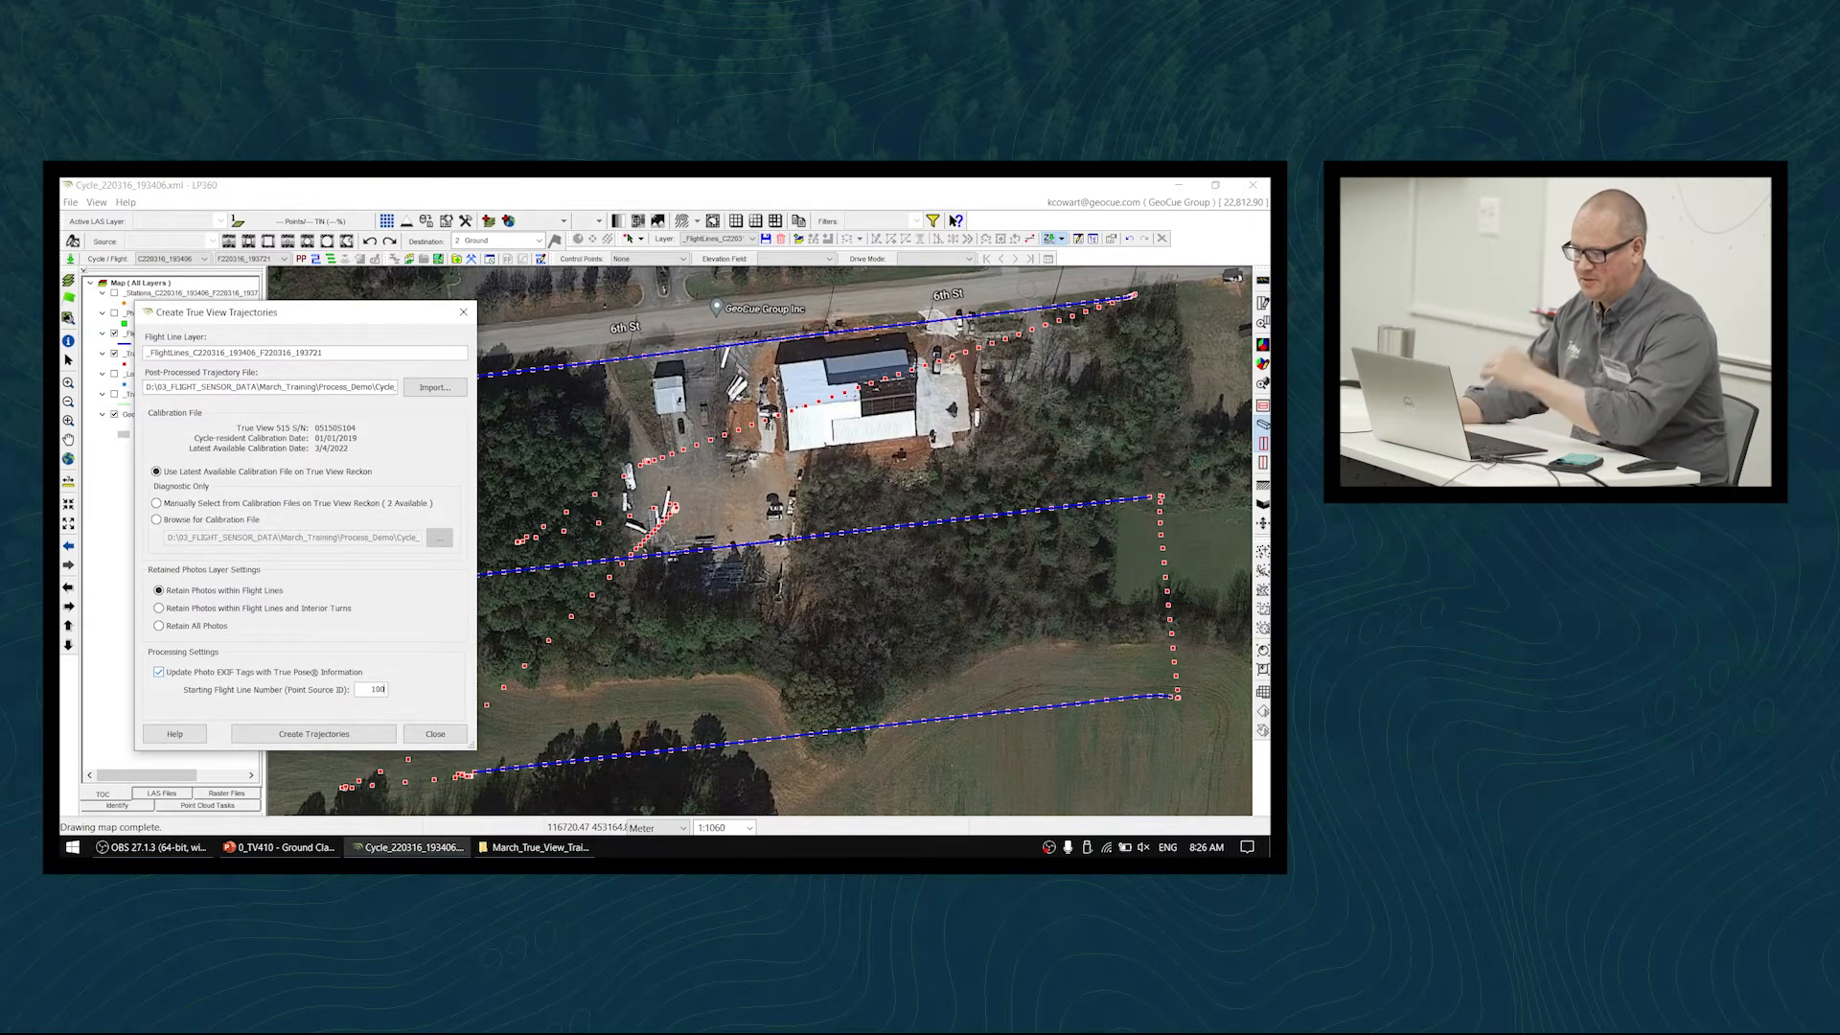
pyautogui.click(326, 738)
pyautogui.click(367, 579)
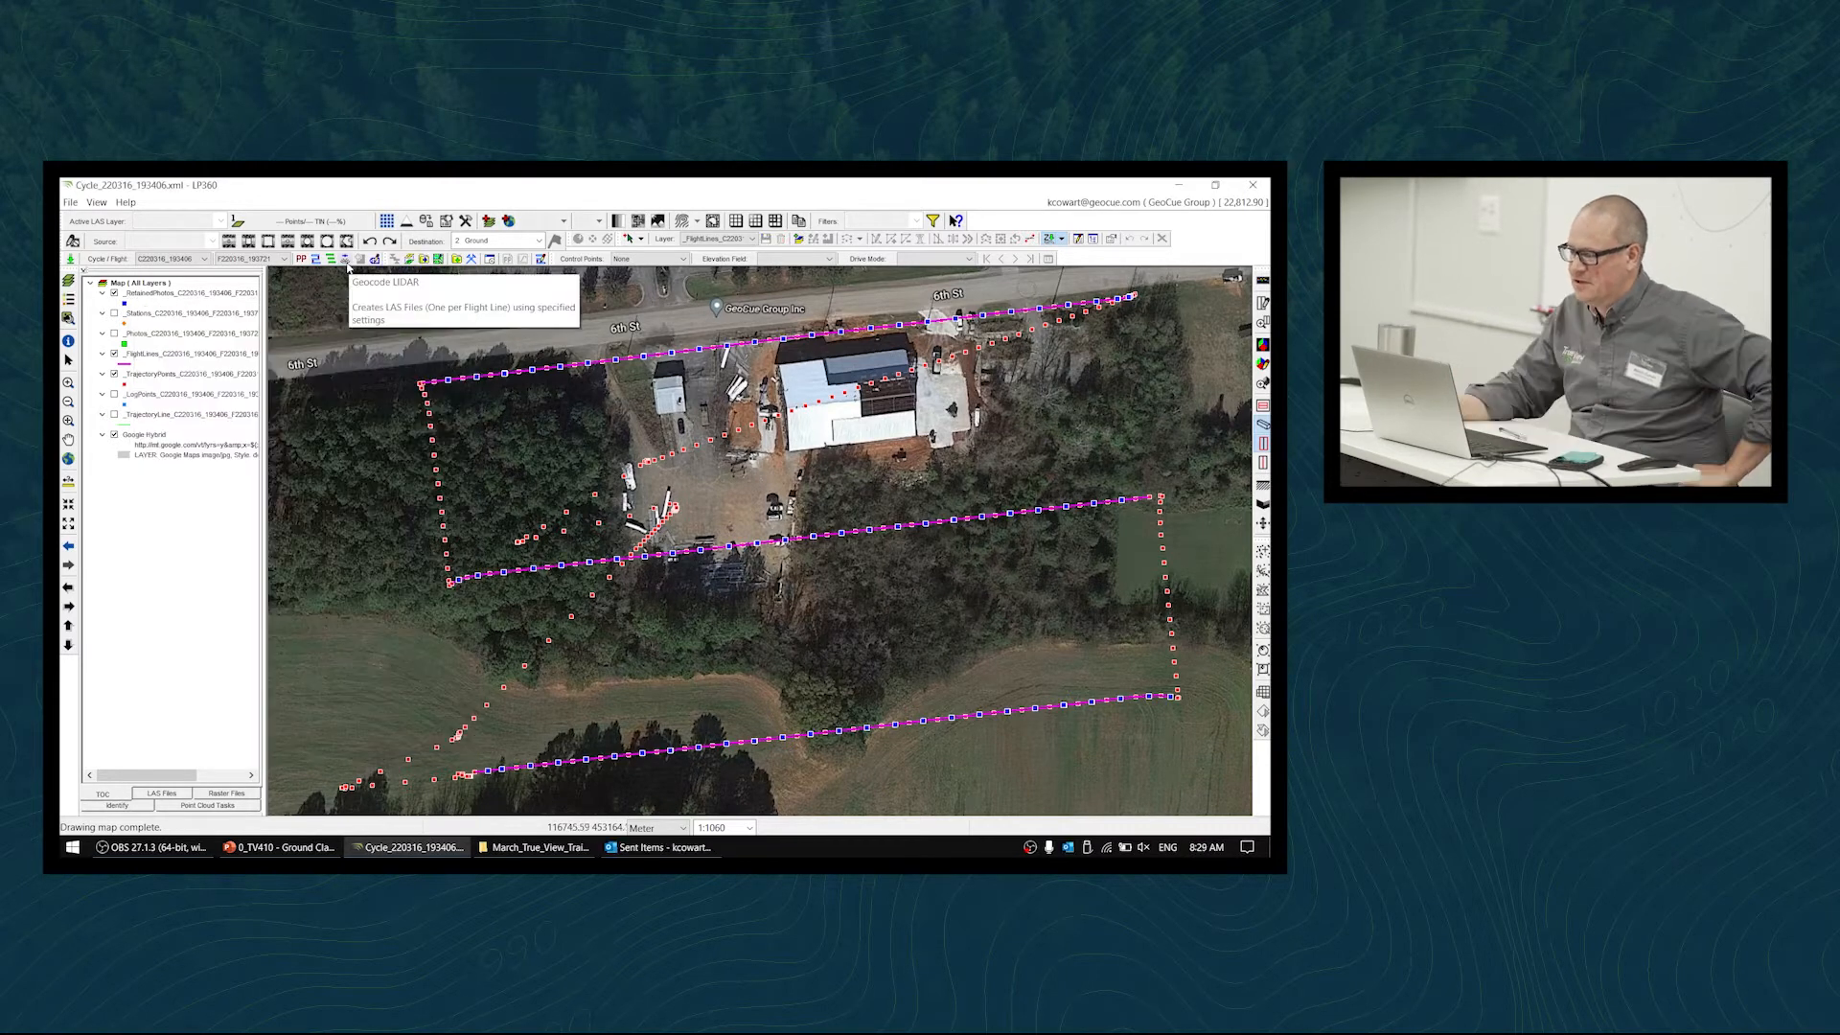
# - Geocode the LIDAR data with a clip range of 35 to 75 map units, True Track and point cloud colorizing enabled
pyautogui.click(345, 261)
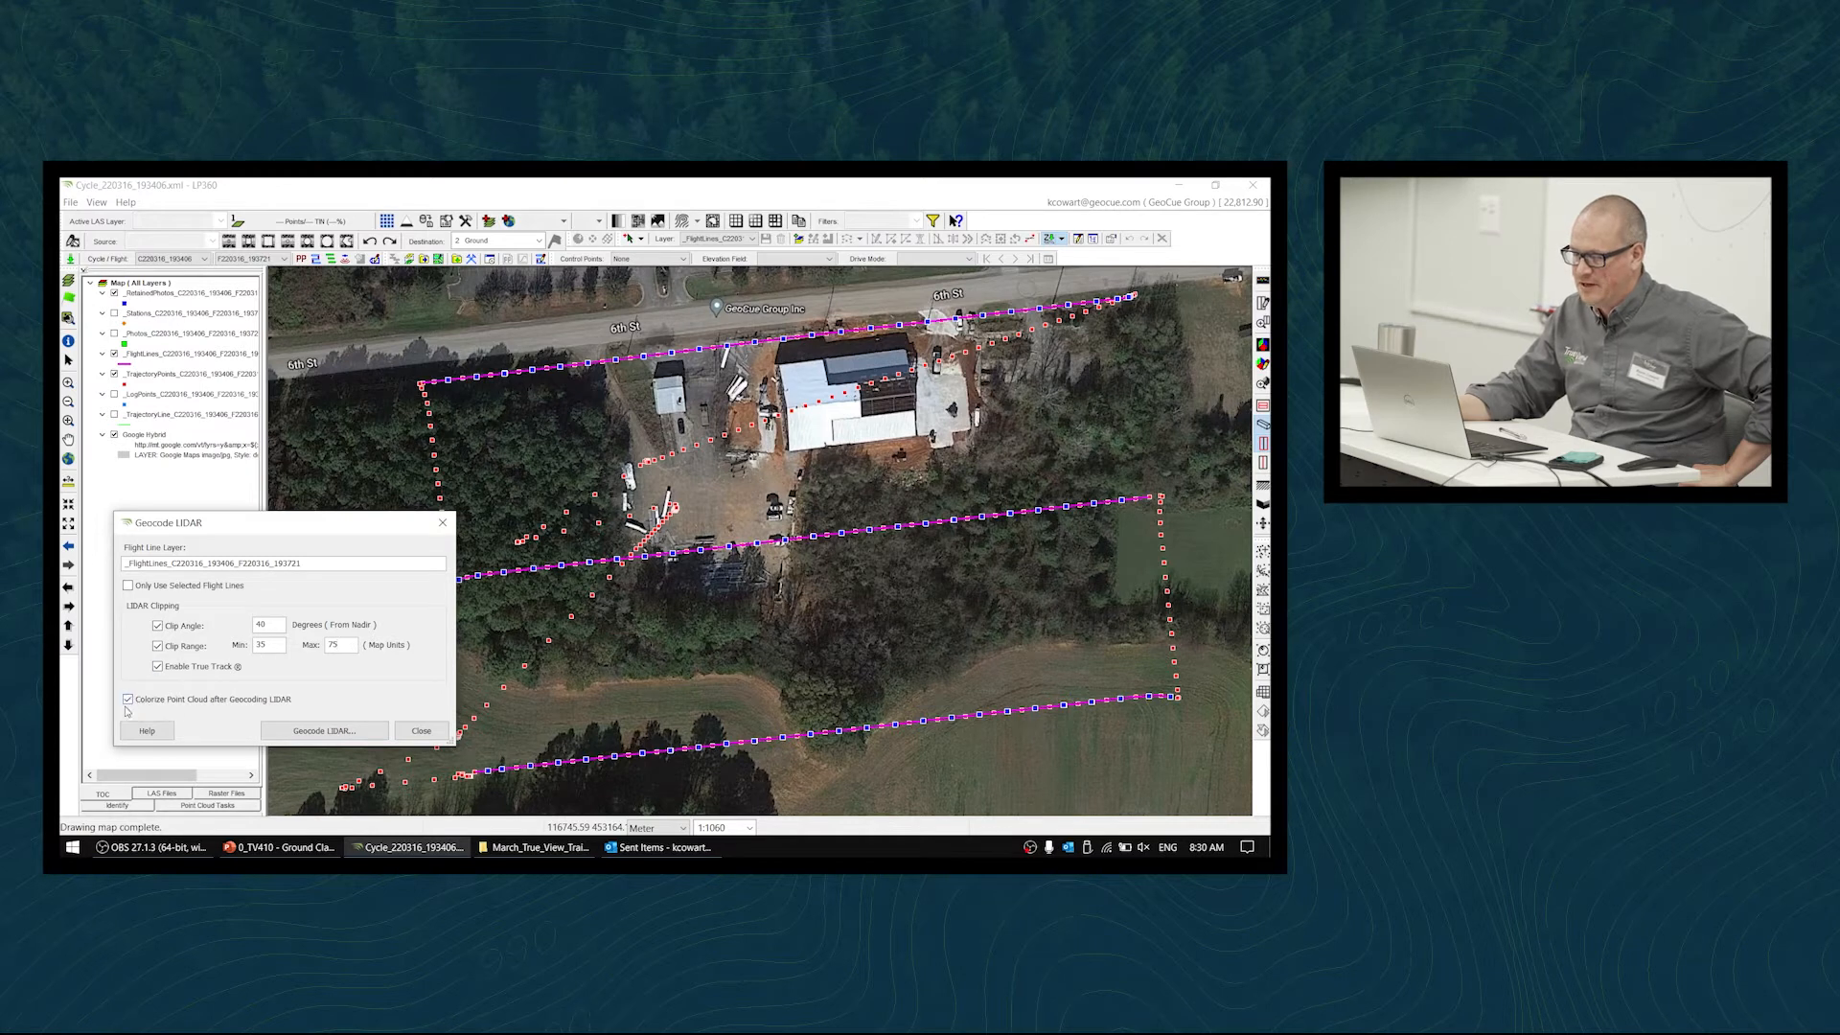
pyautogui.click(319, 731)
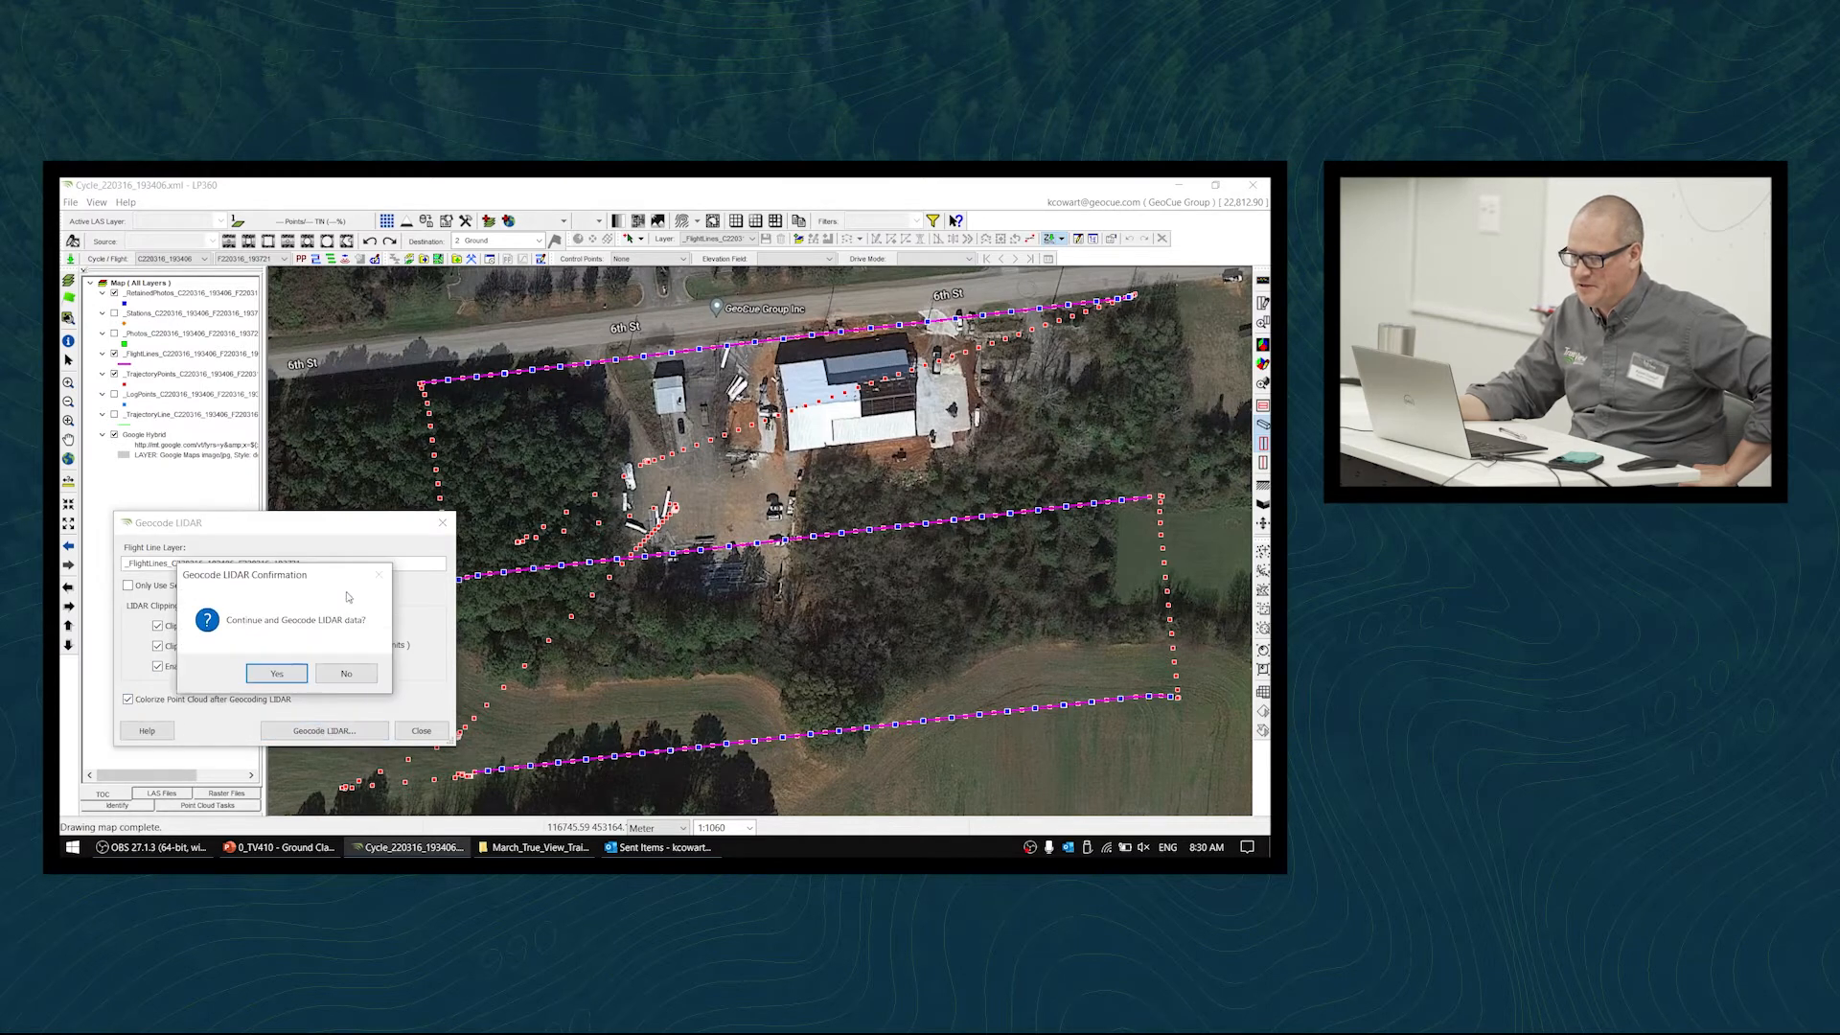
pyautogui.click(287, 674)
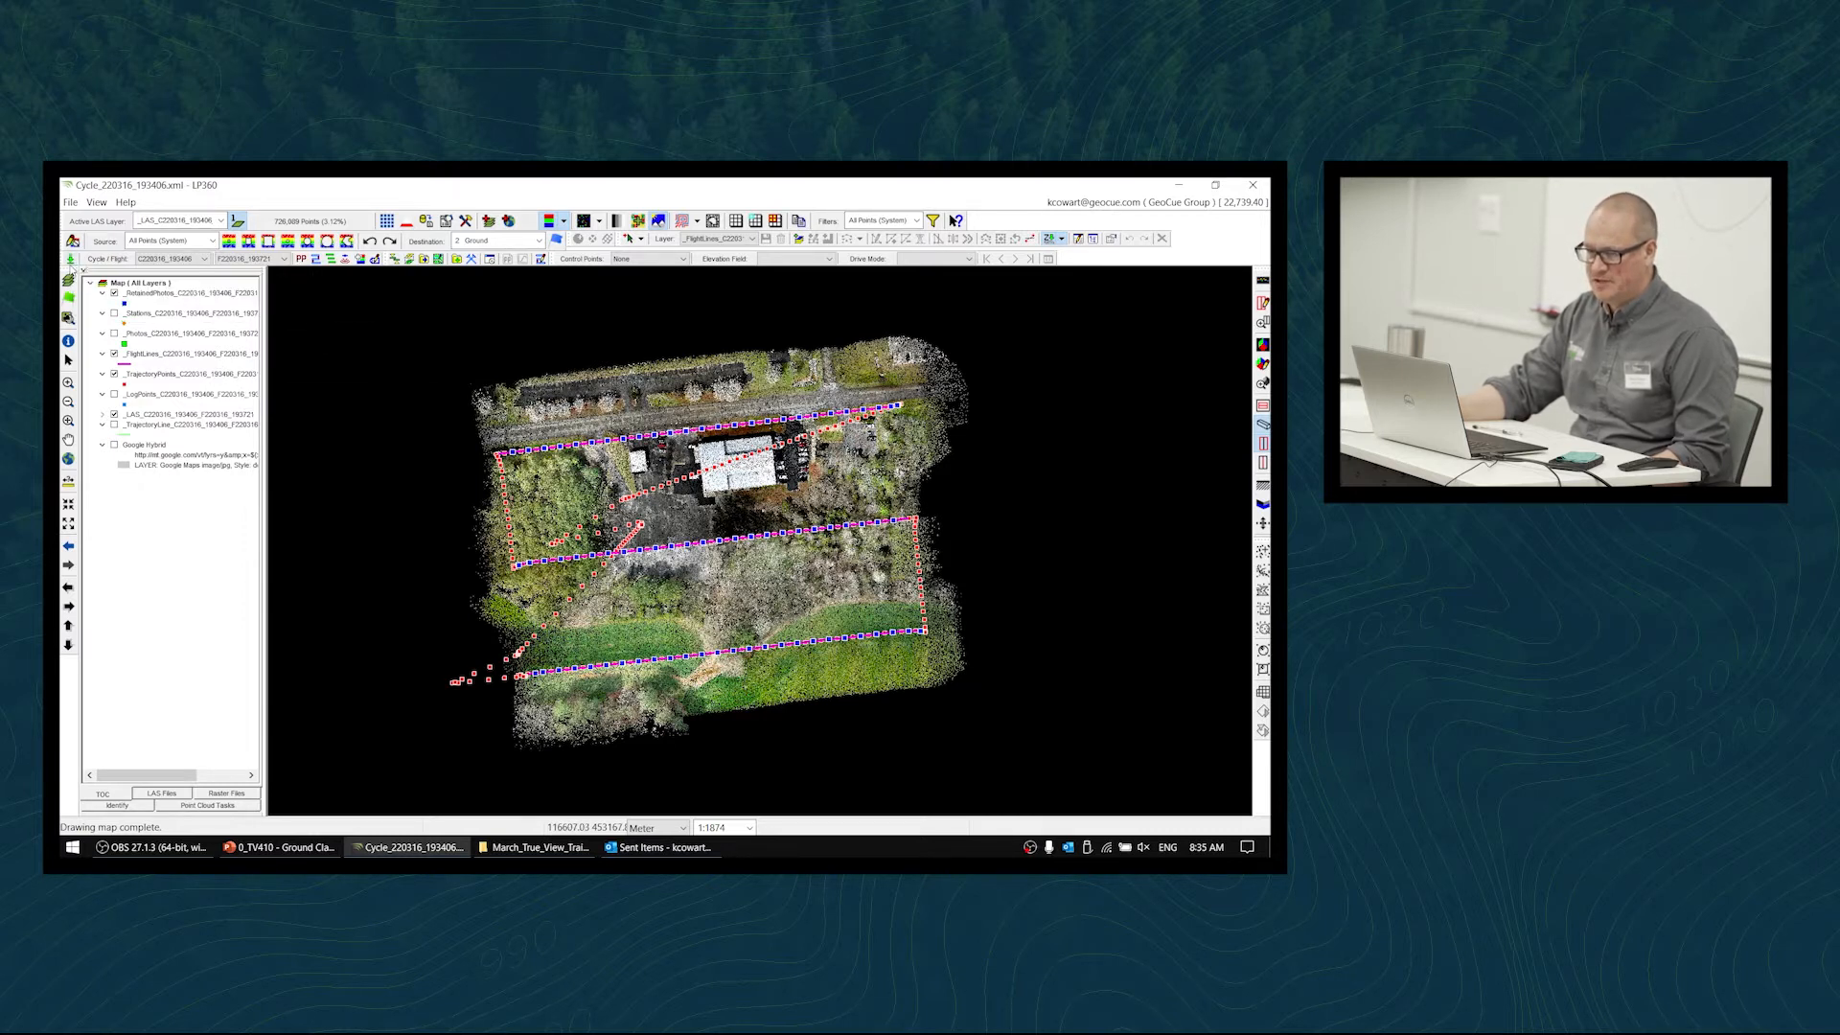
# - Start importing a second cycle into the project with the Import Only option and browse for its raw cycle folder
pyautogui.click(71, 261)
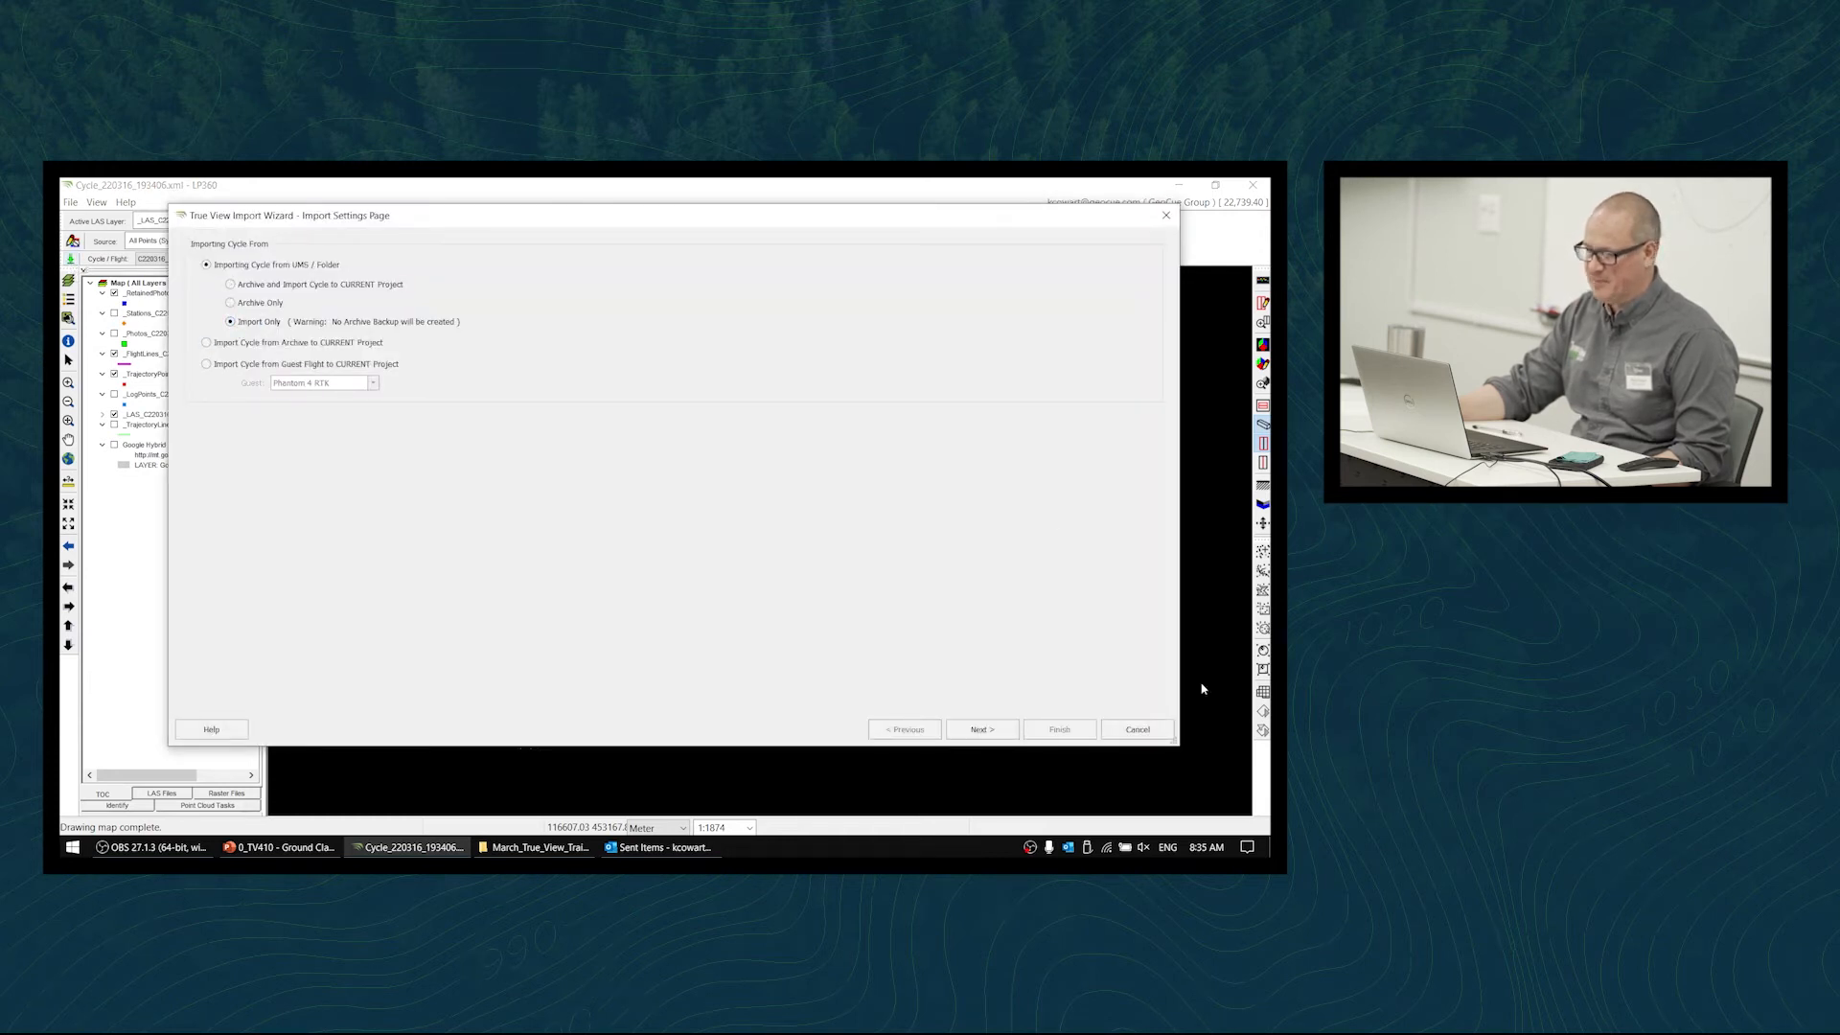
pyautogui.click(1000, 726)
pyautogui.click(1141, 277)
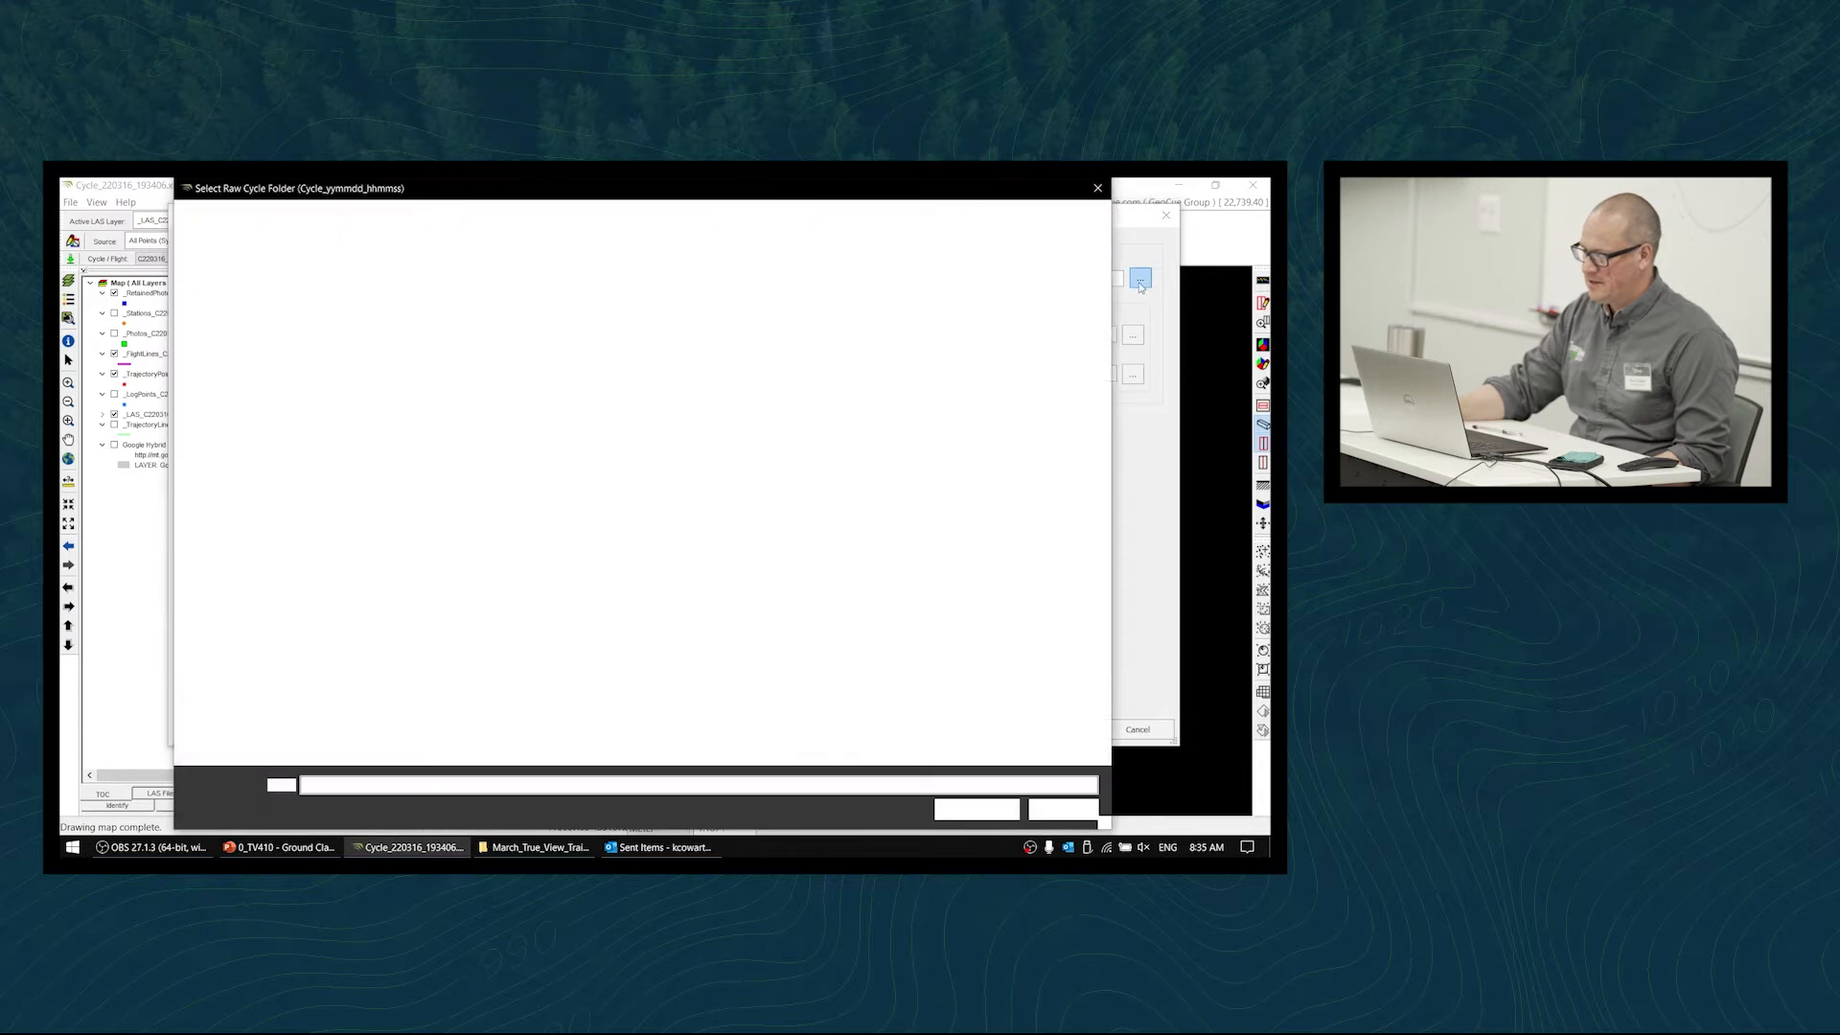
pyautogui.click(619, 311)
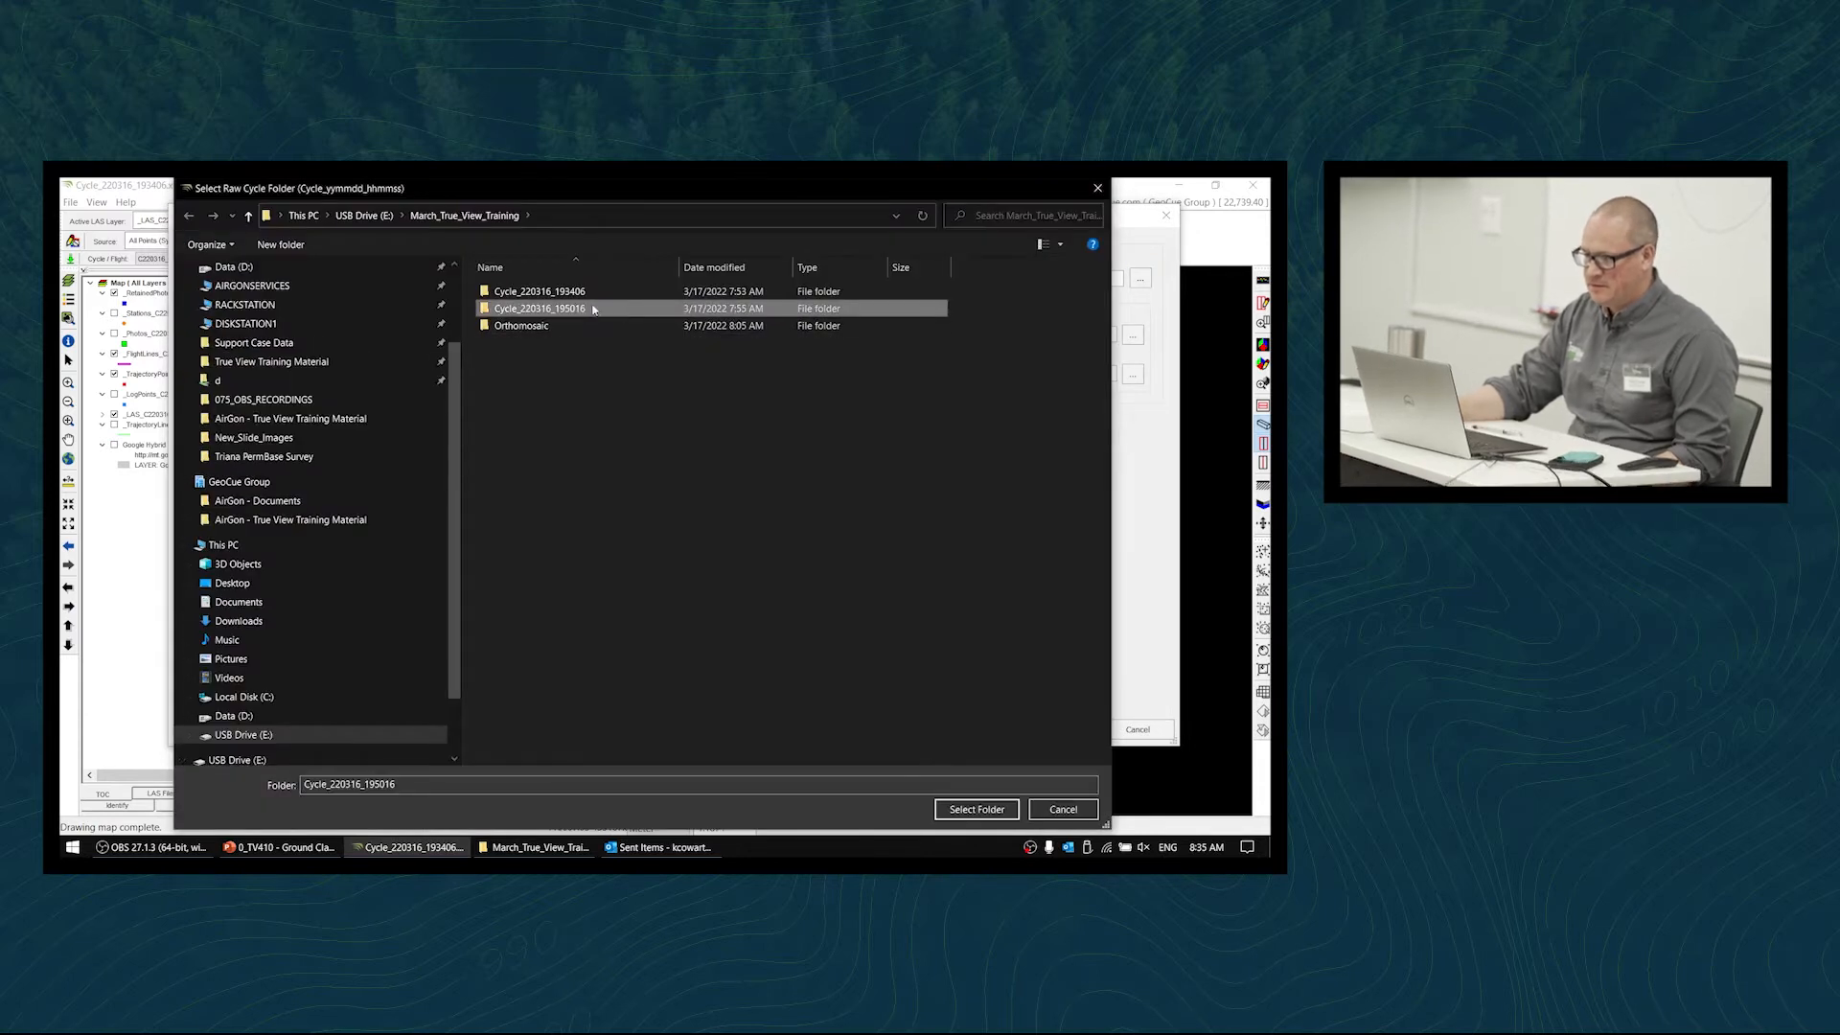
pyautogui.scroll(2, 443, 334)
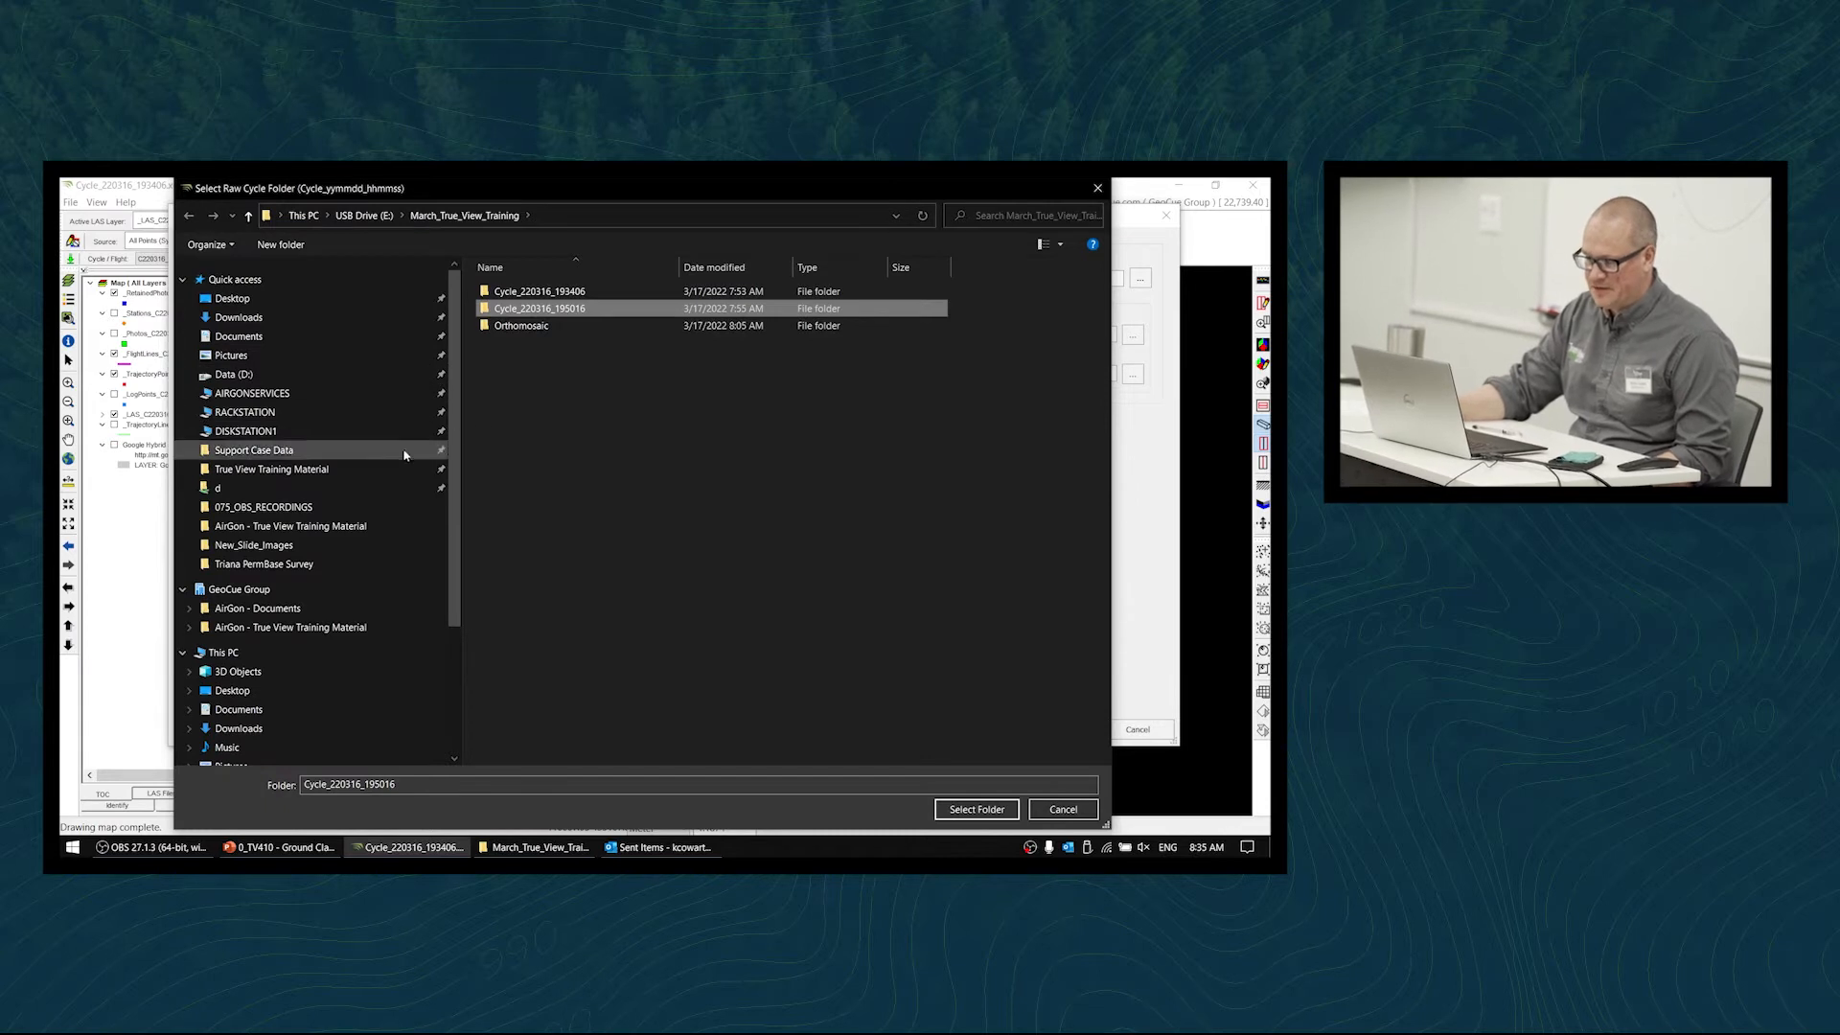
# - Select Cycle_220316_195016 from the Data drive's March_Training folder as the raw cycle and continue to the cycle information
pyautogui.click(249, 374)
pyautogui.doubleClick(678, 342)
pyautogui.doubleClick(648, 293)
pyautogui.click(646, 307)
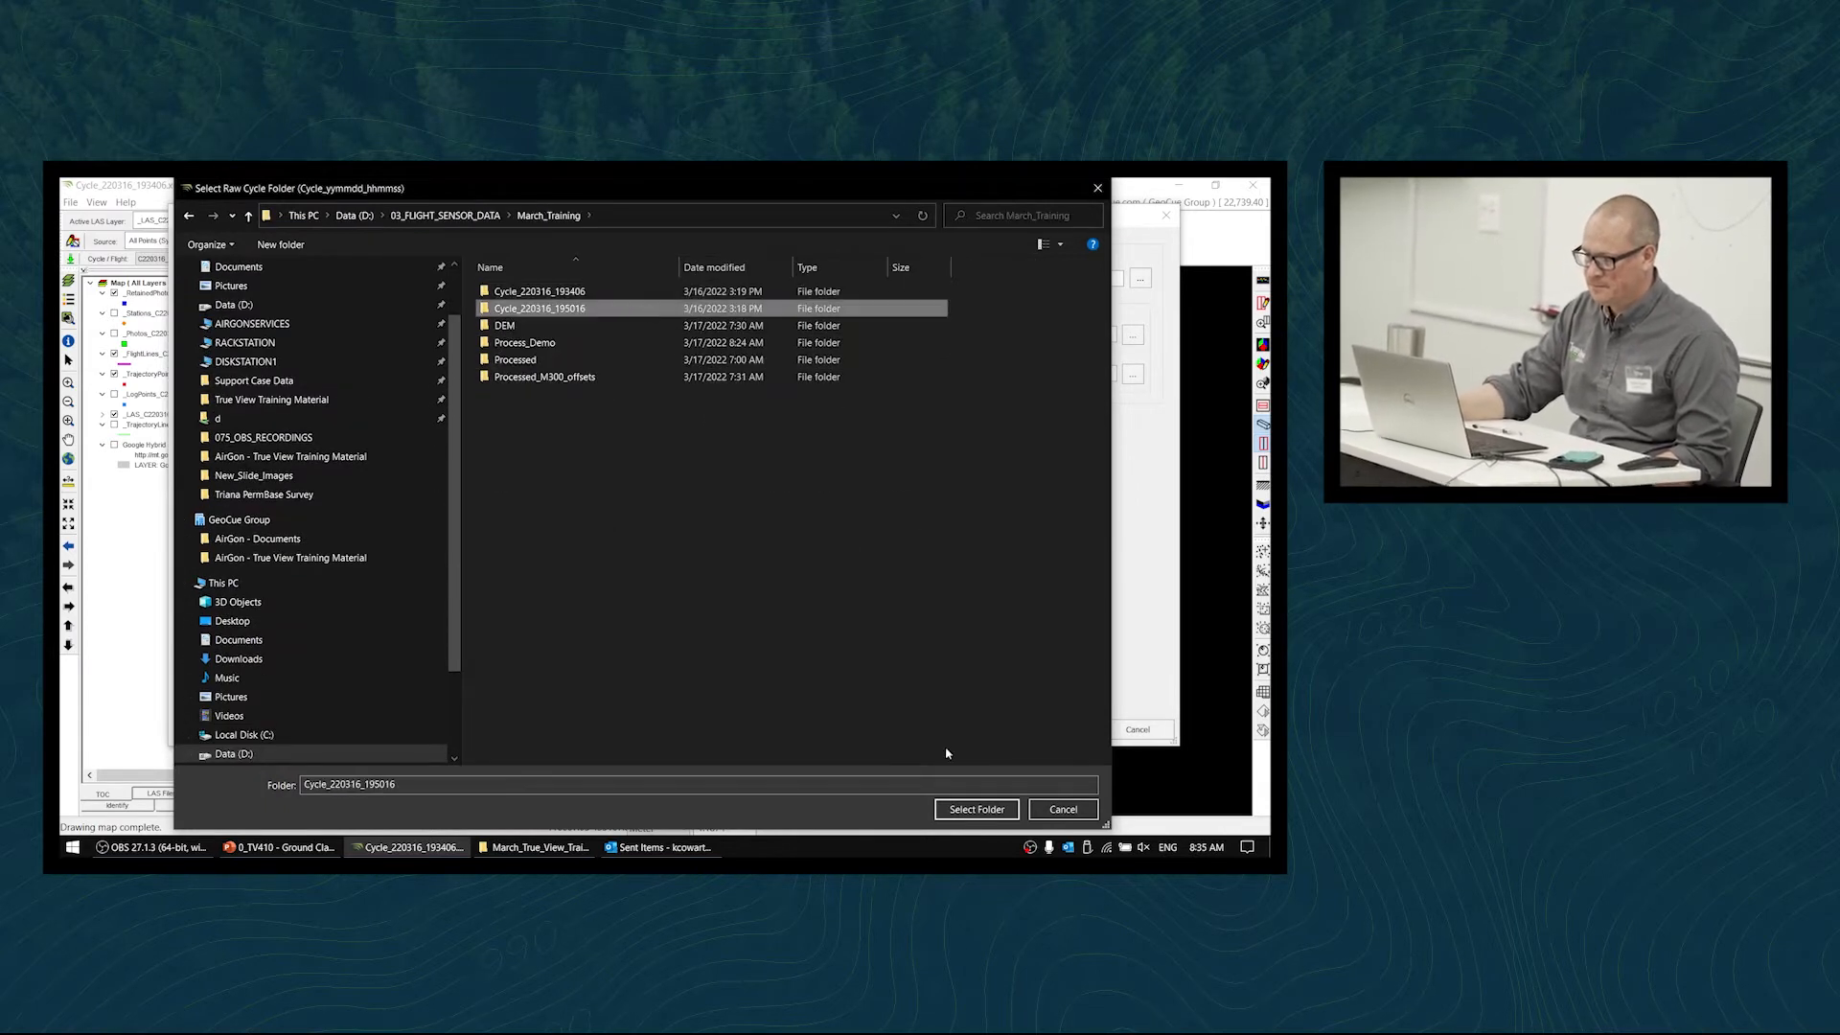
pyautogui.click(977, 809)
pyautogui.click(981, 729)
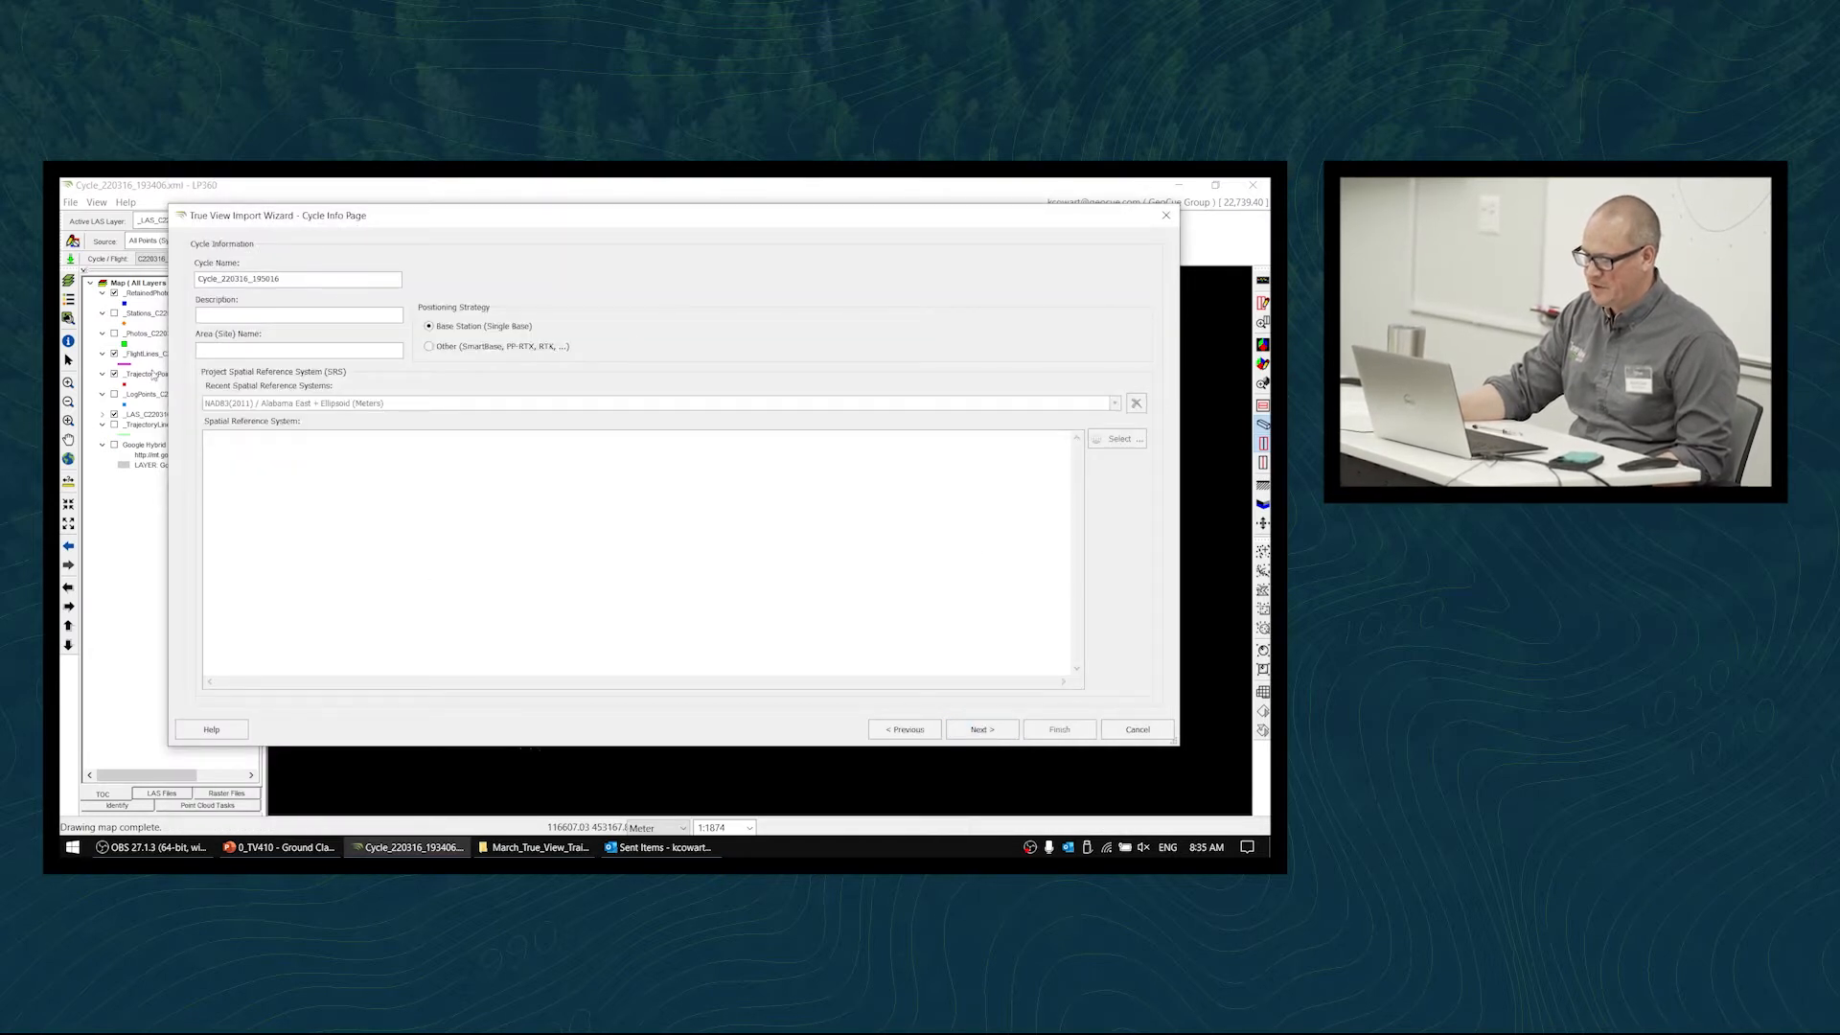
# - Keep the suggested cycle information and set the base station antenna height to 0.0 m
pyautogui.click(972, 732)
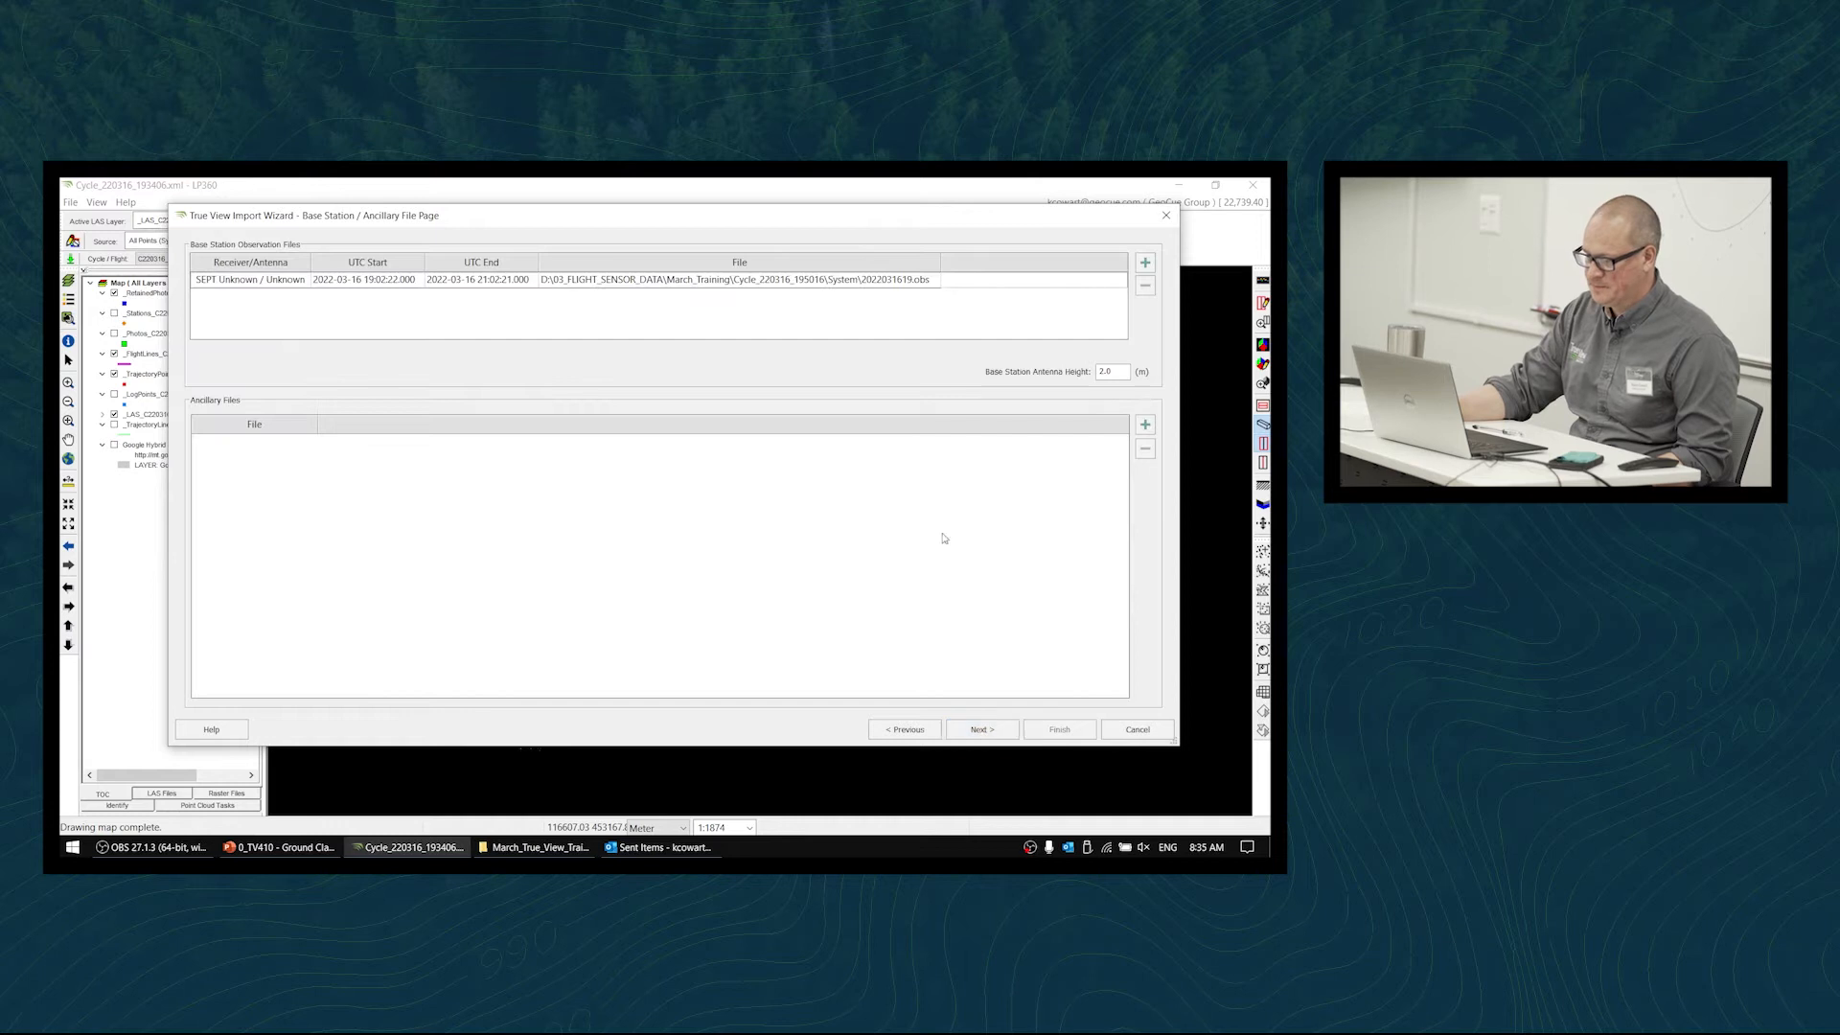
pyautogui.click(757, 281)
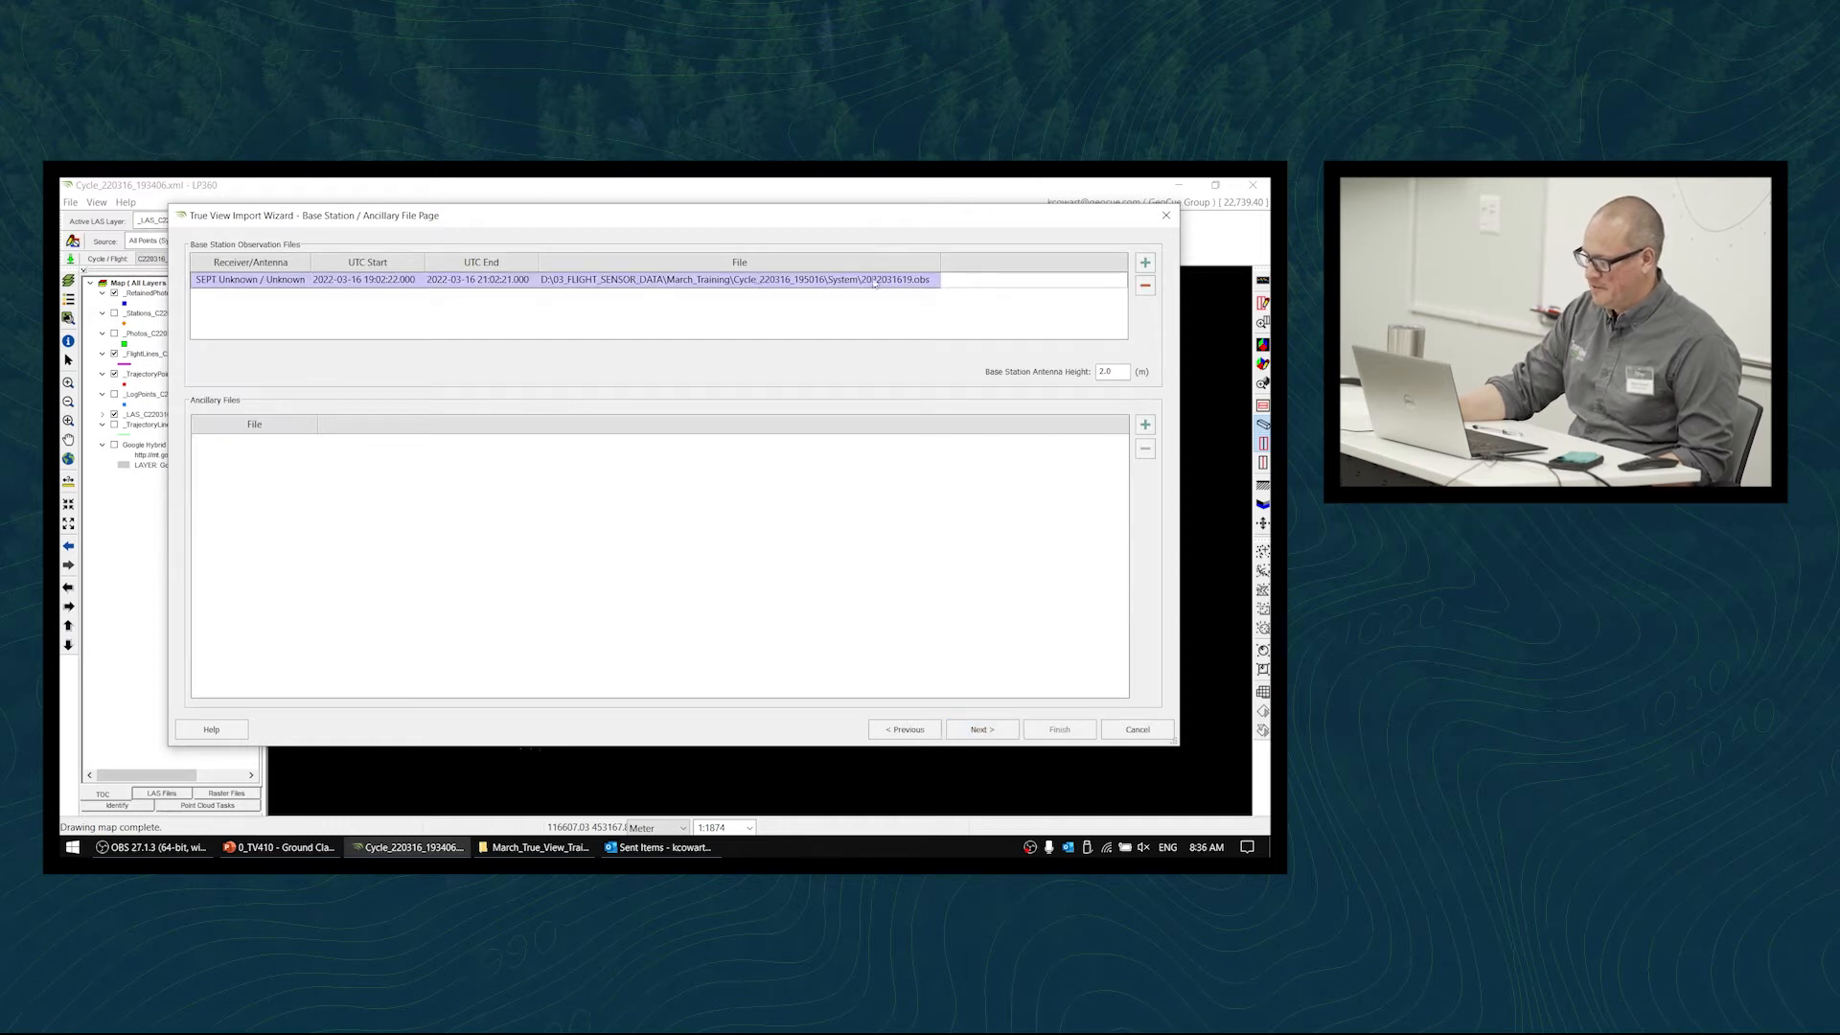
pyautogui.doubleClick(1120, 373)
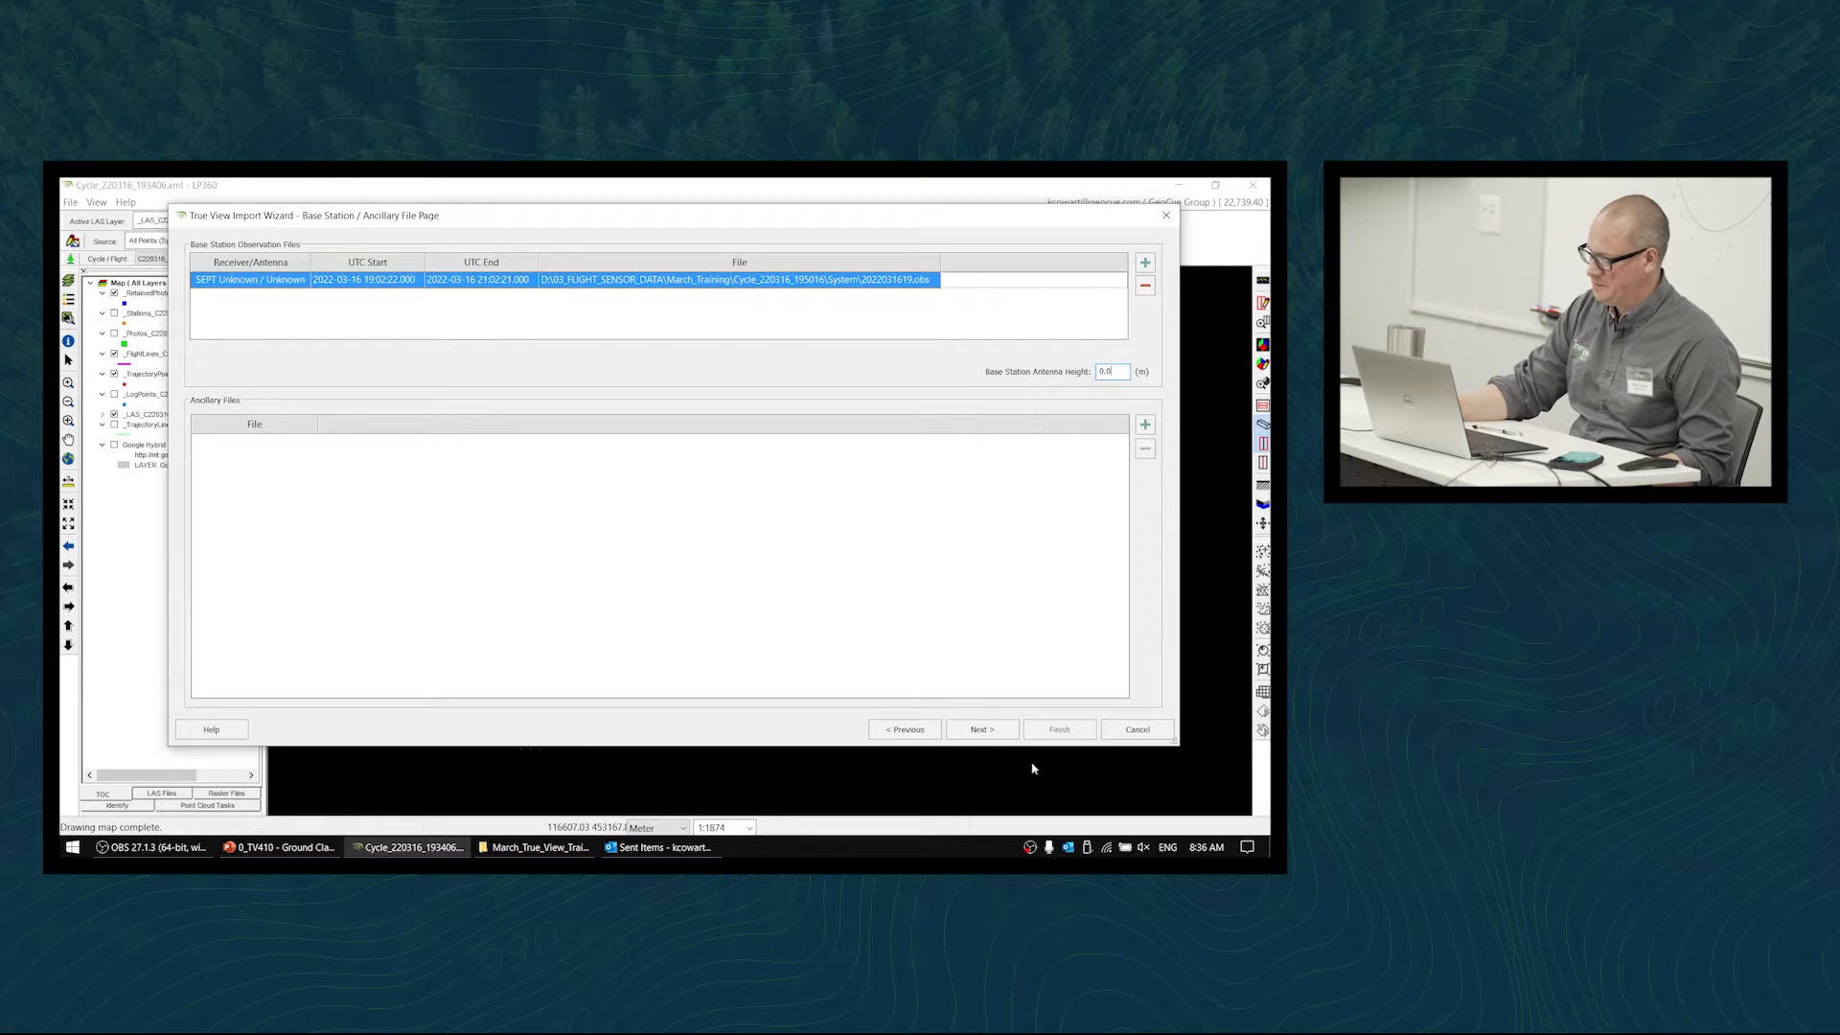
pyautogui.click(982, 732)
# - Assign the Triana - Permanent Base survey nail as the base station location and complete the cycle import
pyautogui.click(1102, 292)
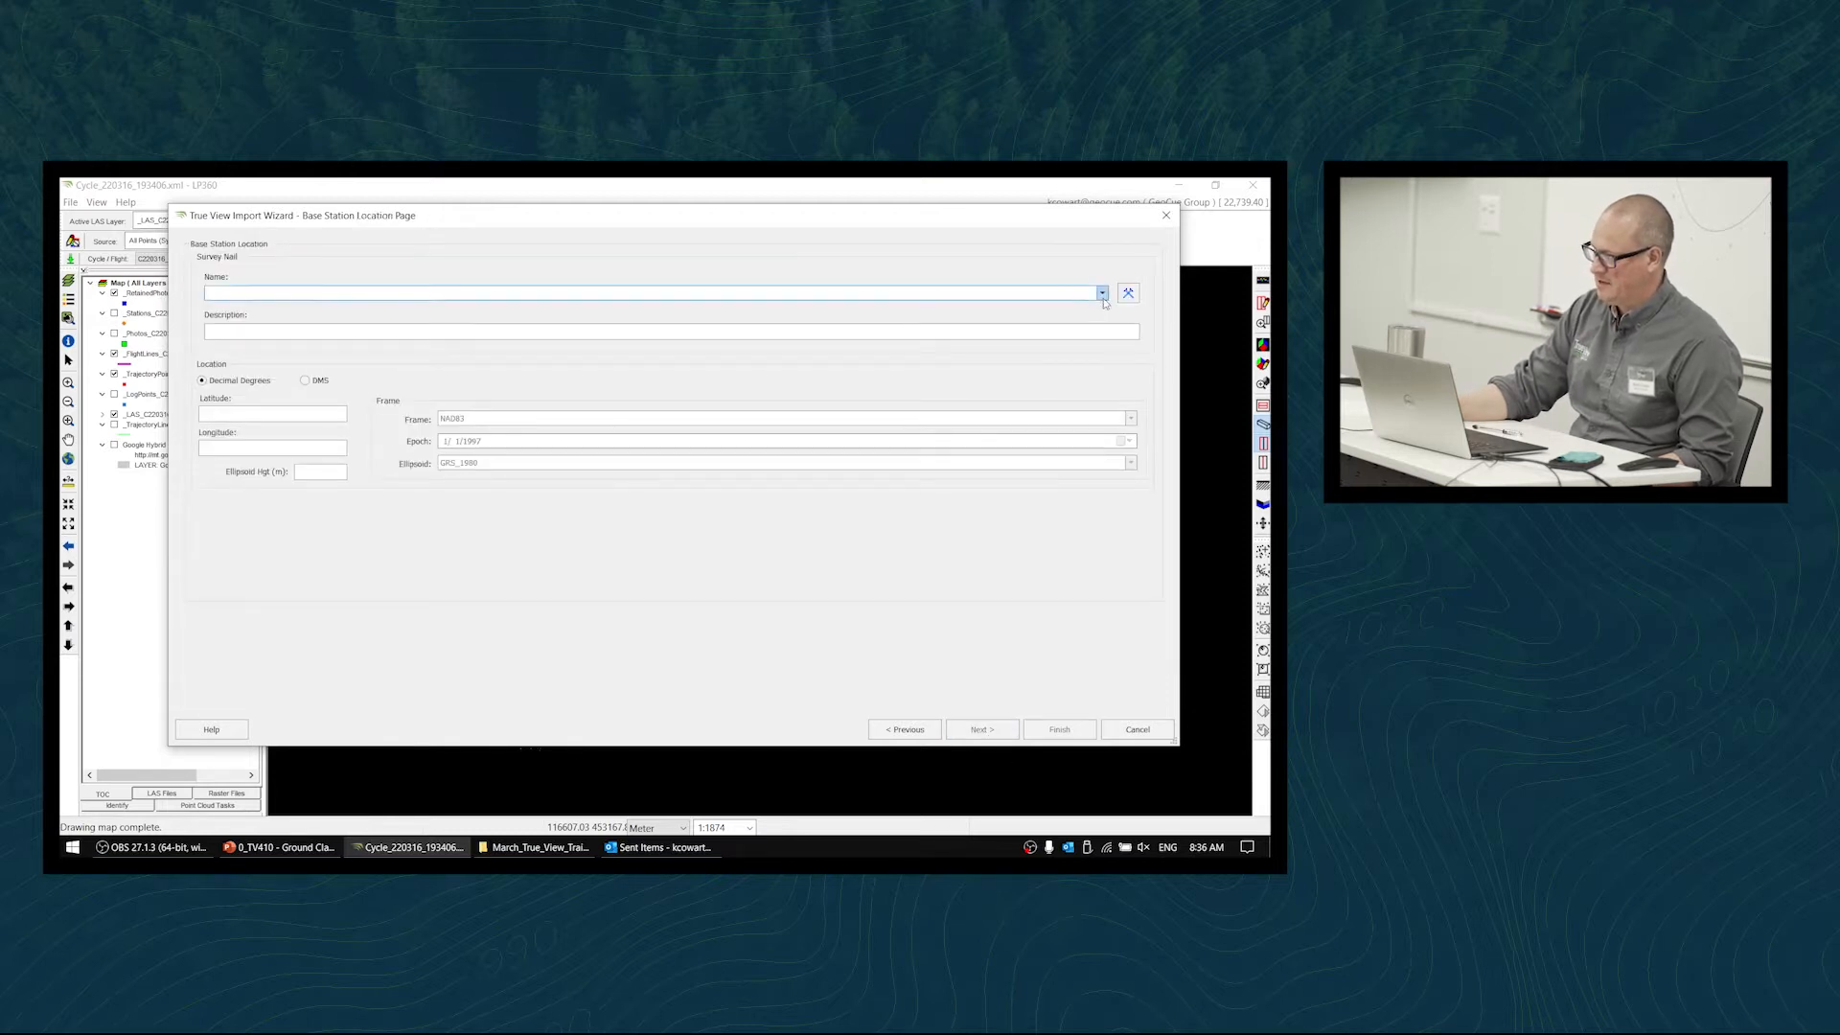
pyautogui.click(1050, 317)
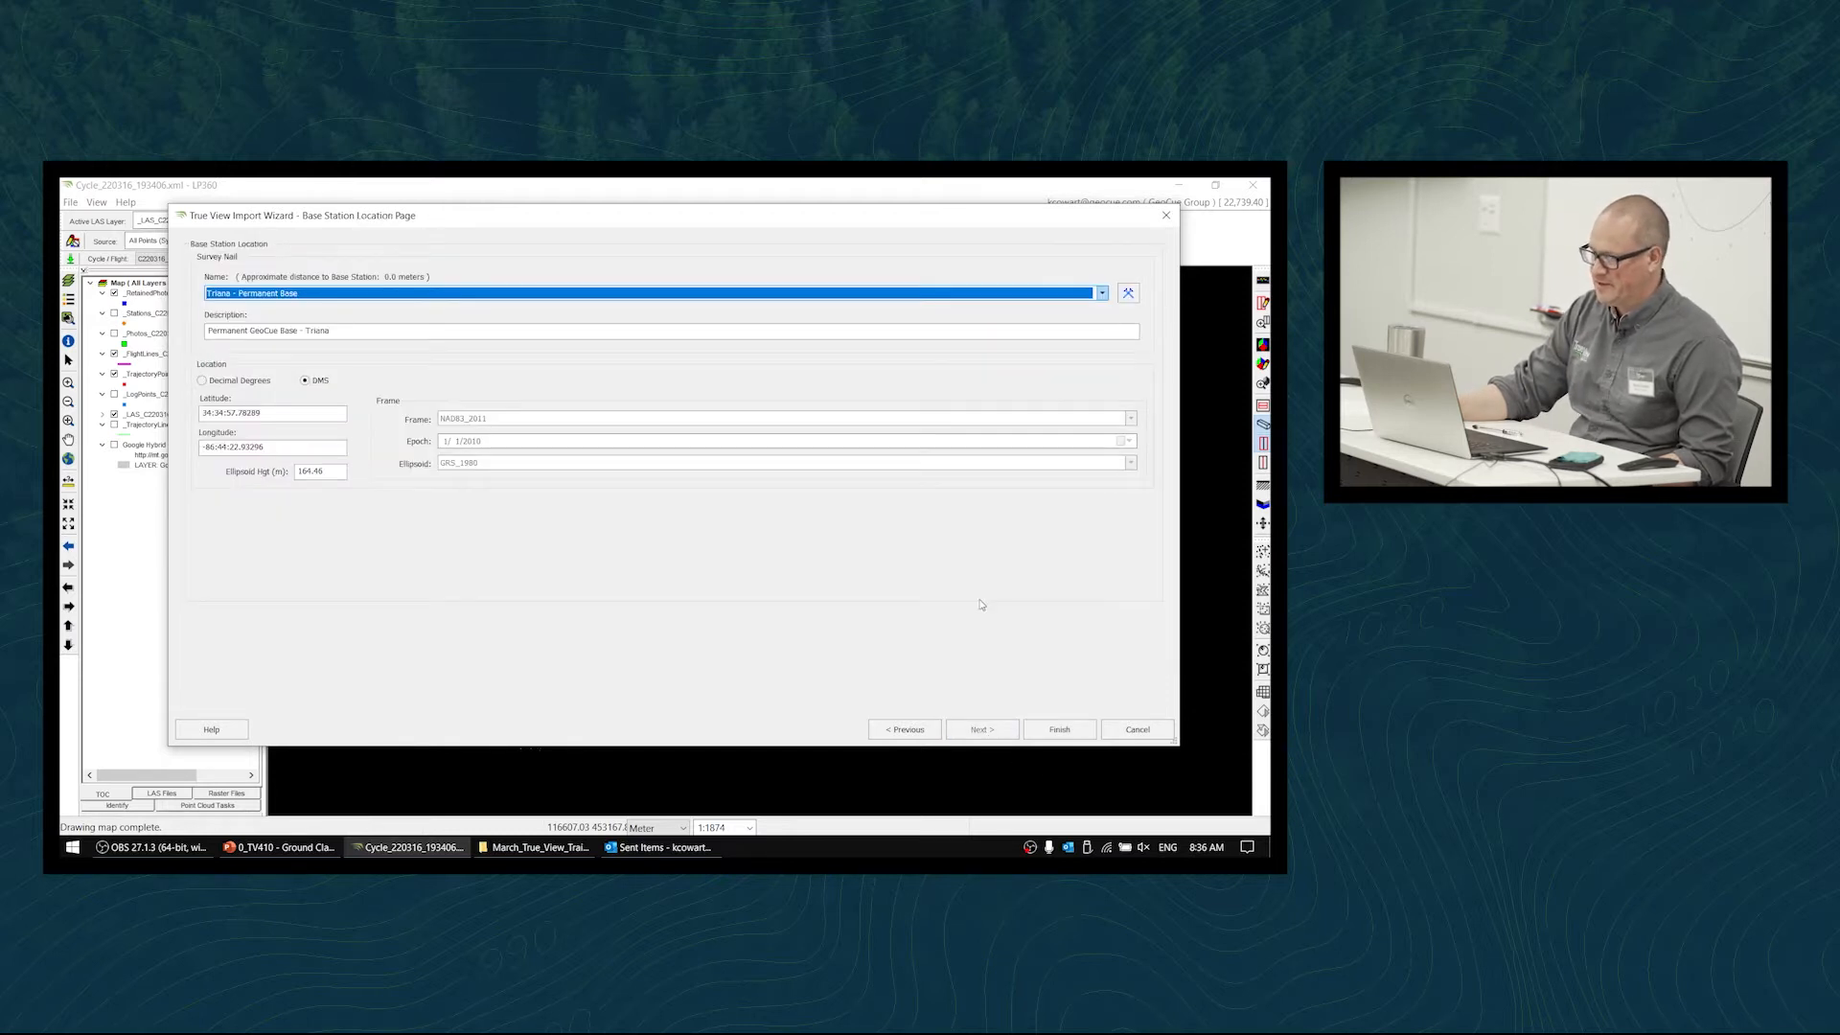
pyautogui.click(1062, 727)
pyautogui.click(718, 539)
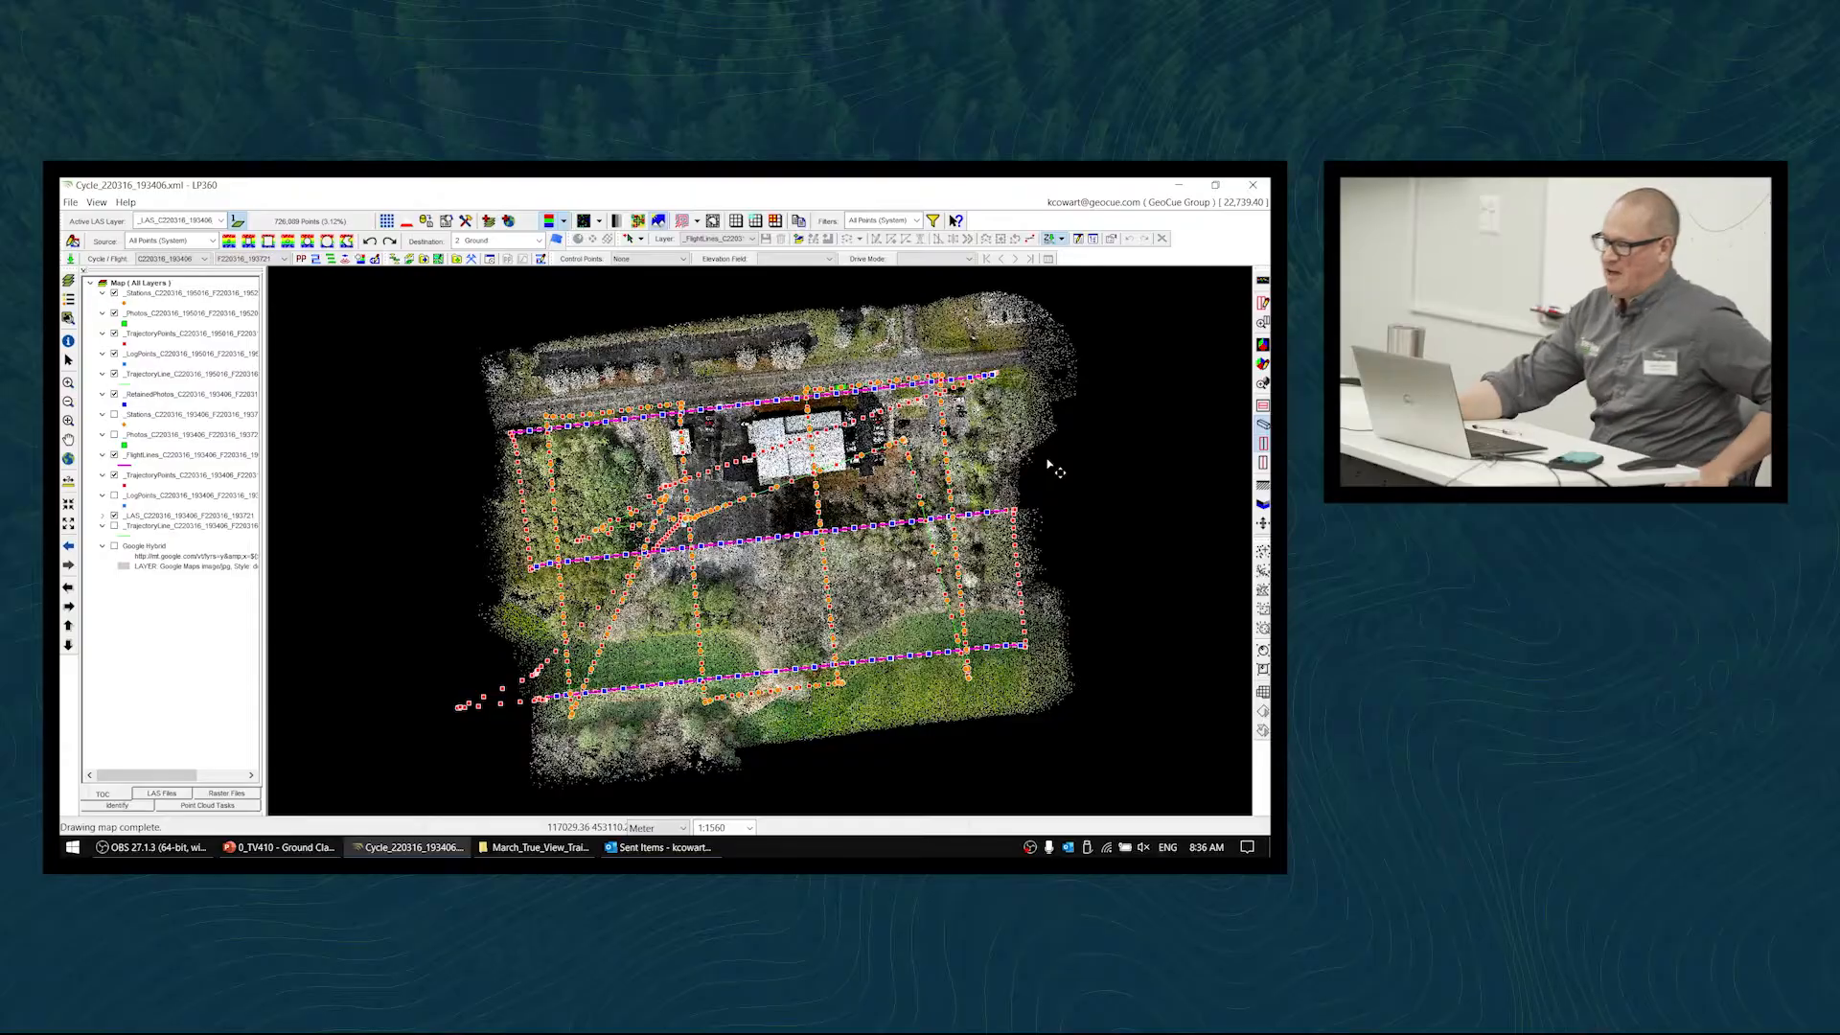
# - Make C220316_195016 the active cycle and compute its flight lines with minimum length 135, turn radius 1 and maximum deviation 10
pyautogui.click(196, 261)
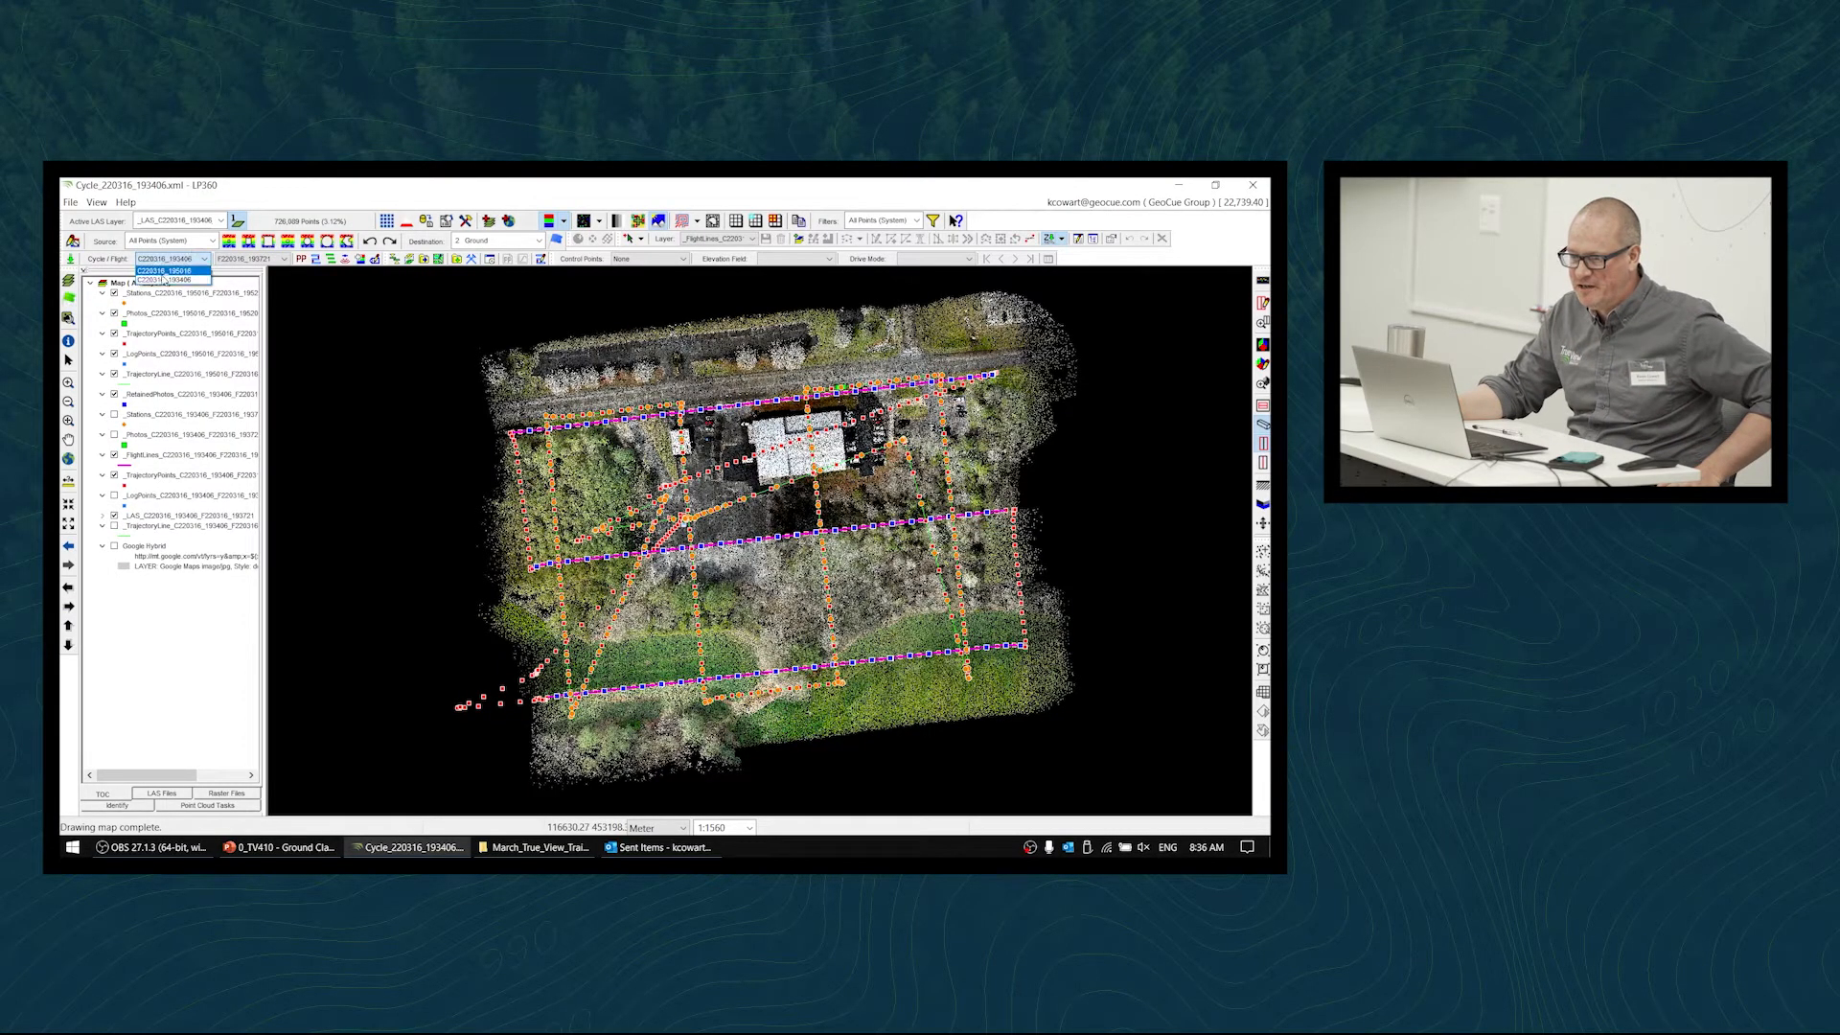
pyautogui.click(196, 273)
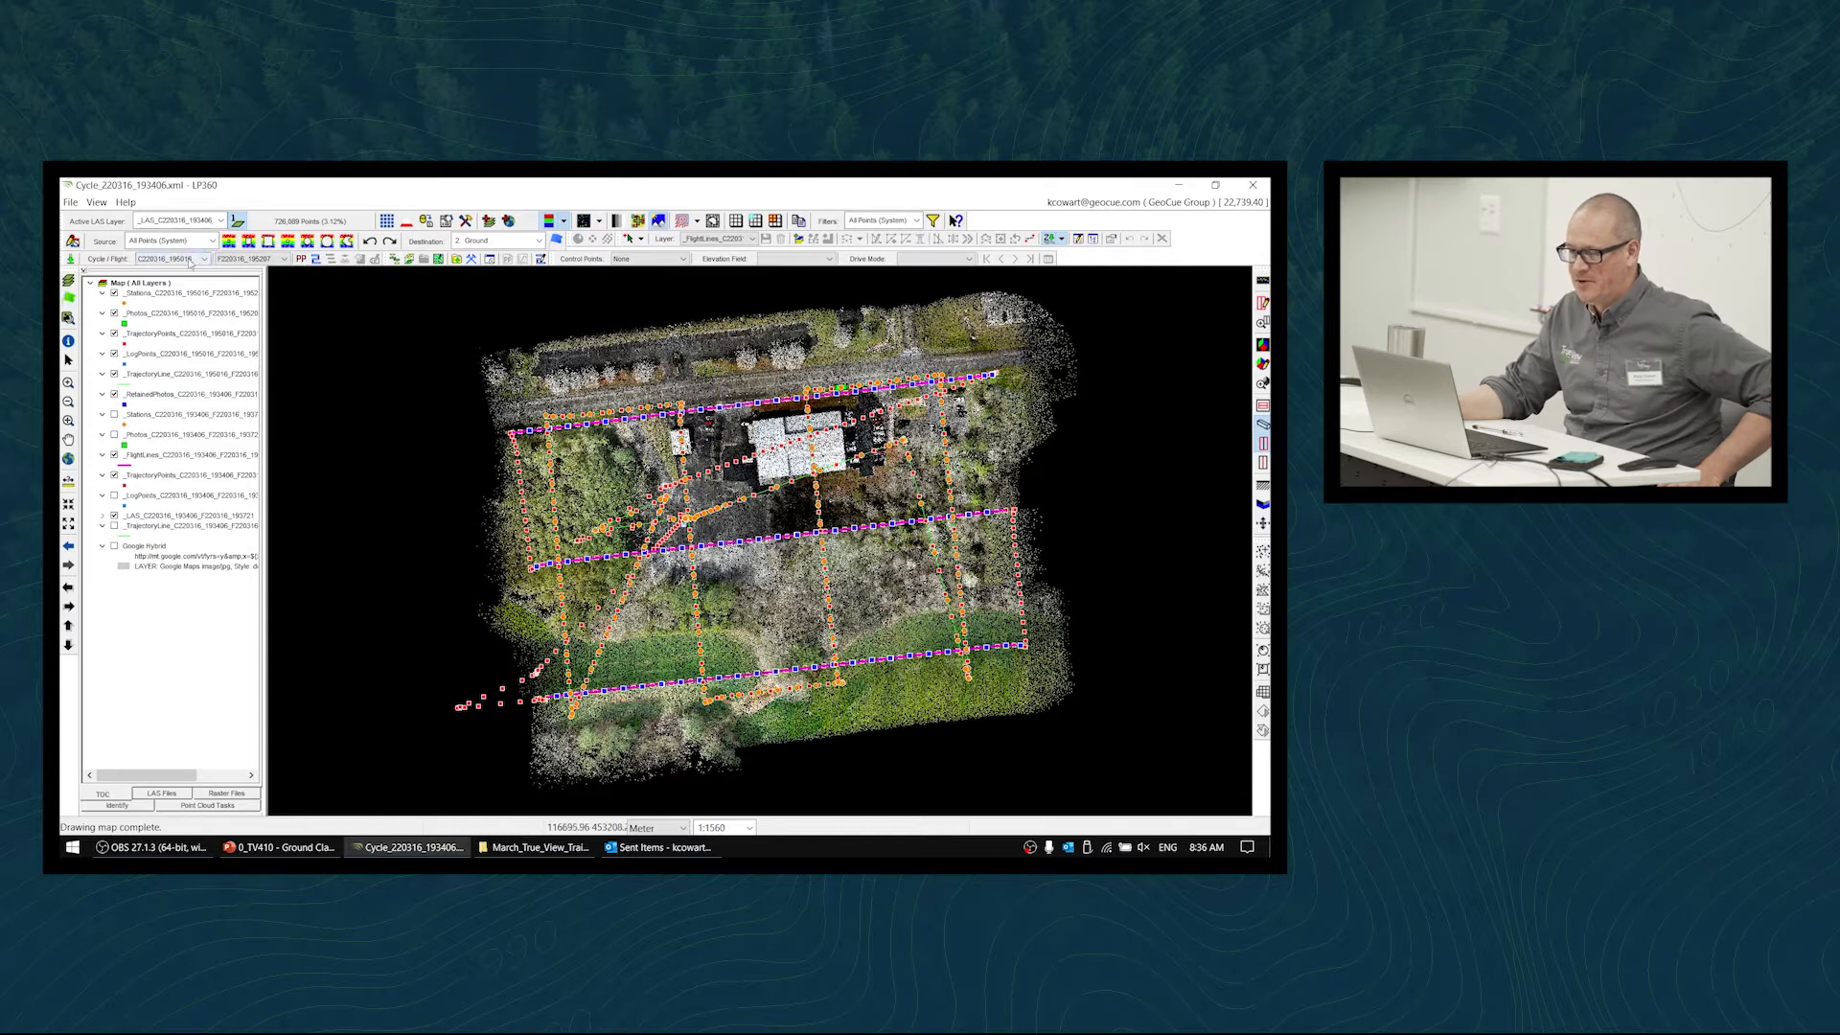
pyautogui.click(316, 260)
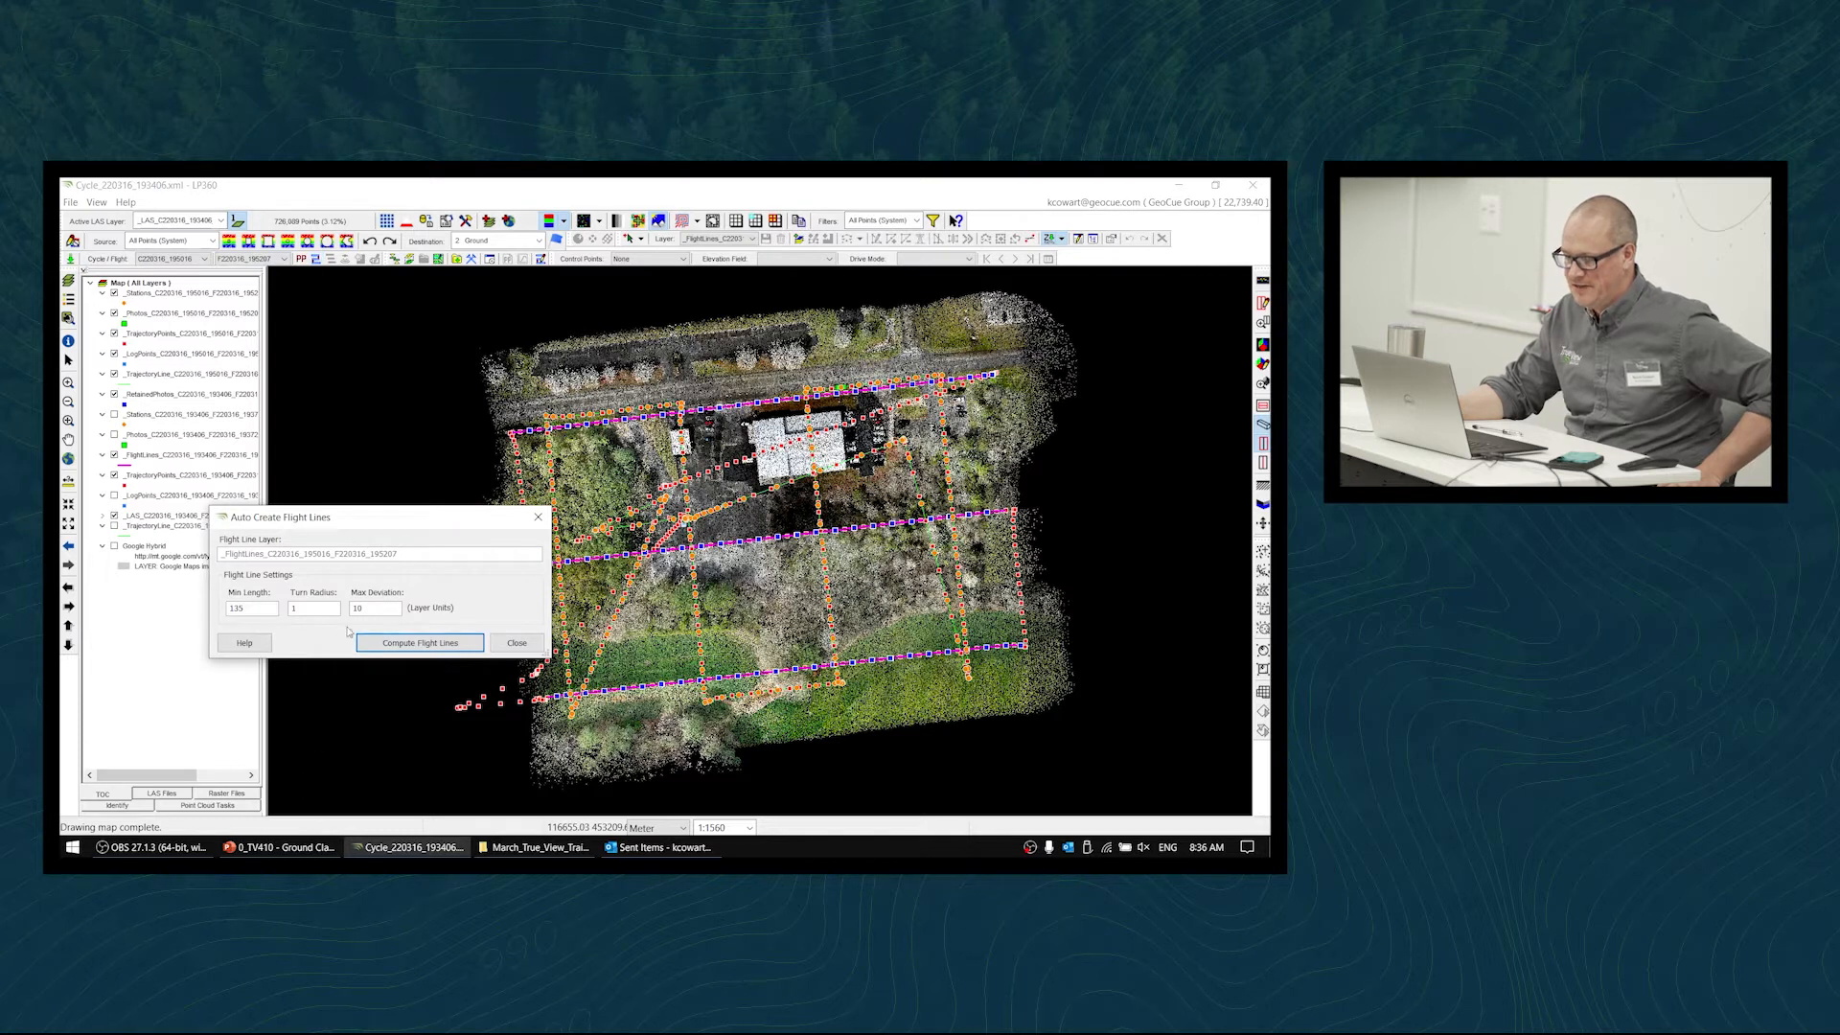
pyautogui.click(451, 644)
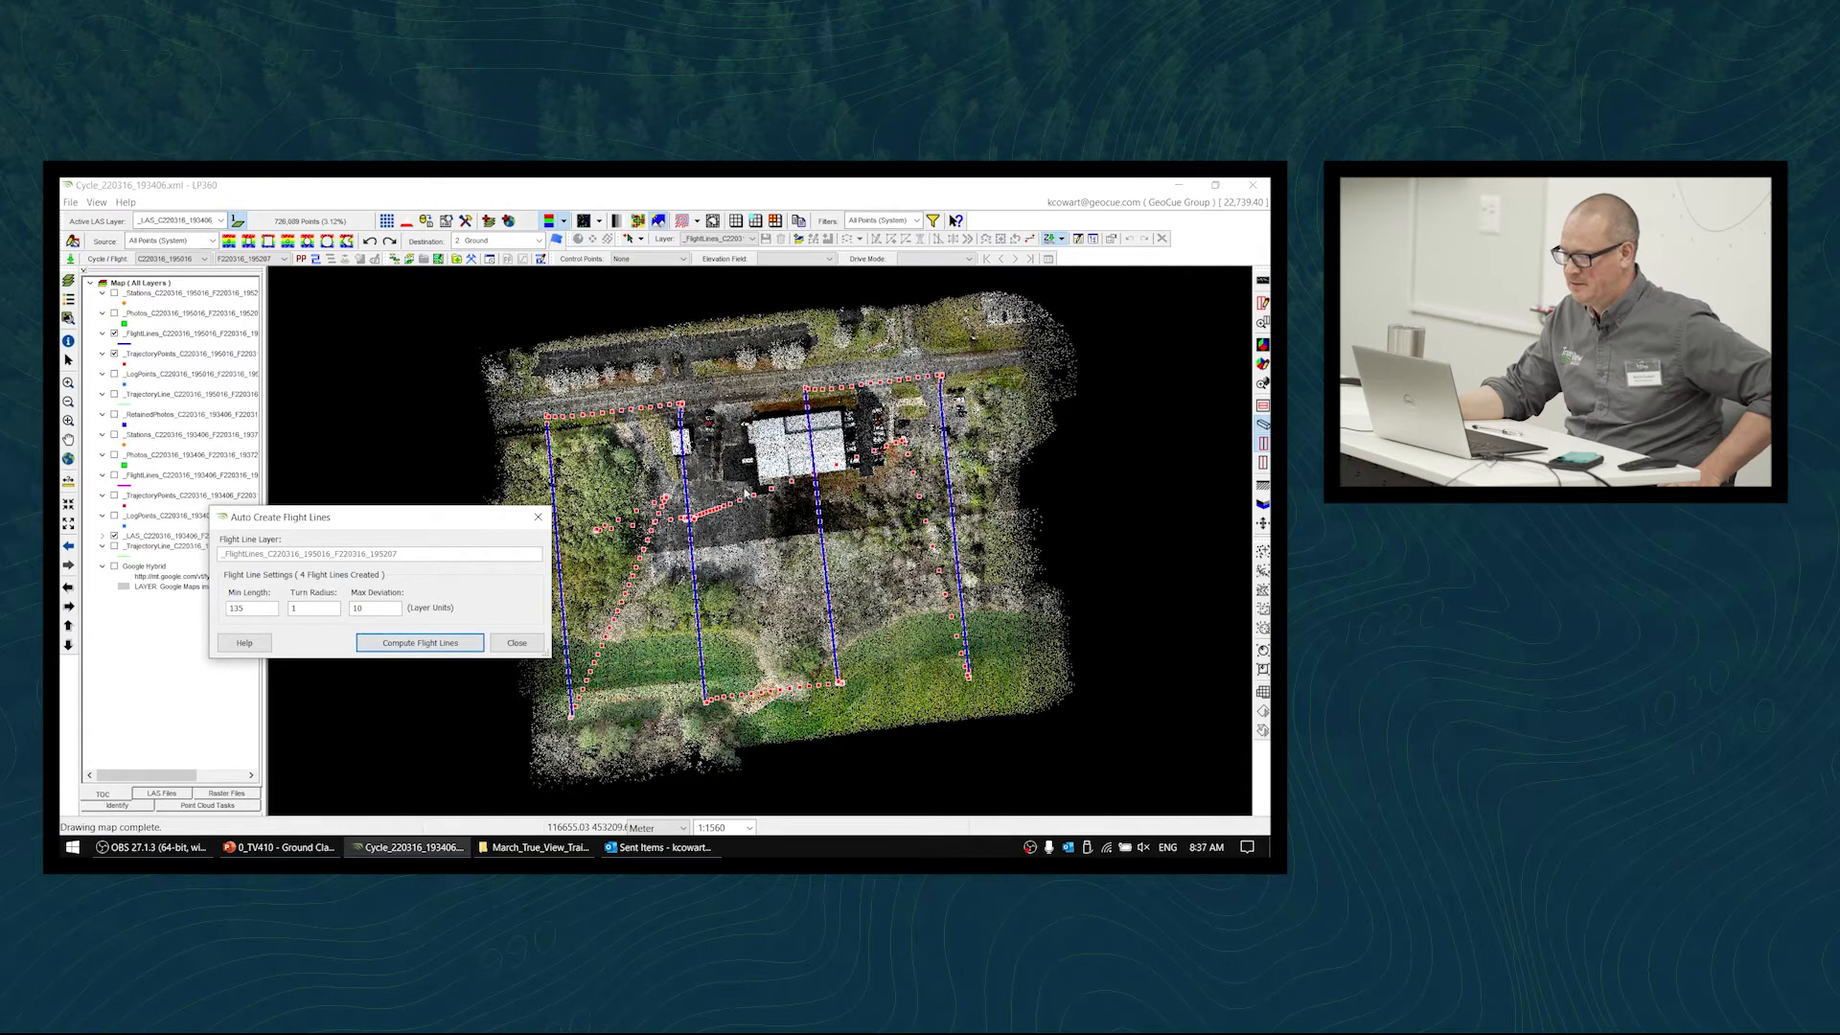
pyautogui.click(523, 645)
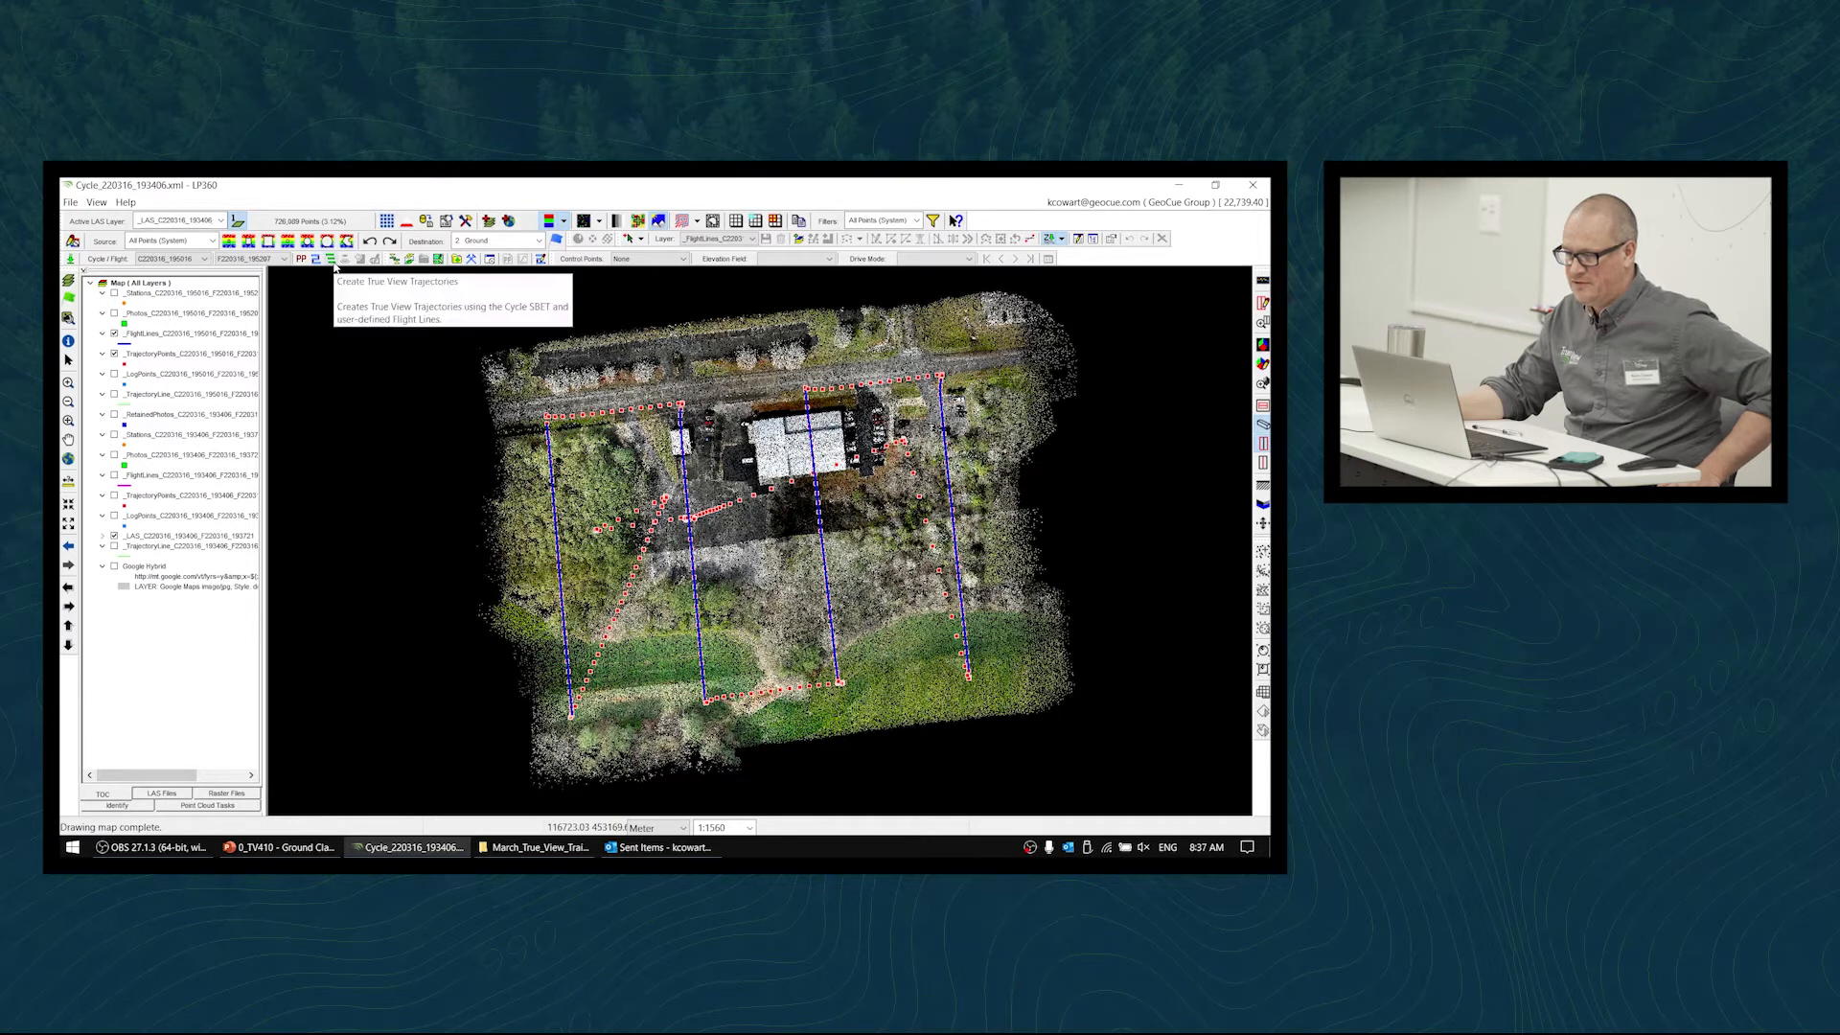
# - Import Flight2_PostProcessedTraj.txt from the USB drive's March_True_View_Training folder as the second cycle's post-processed trajectory
pyautogui.click(332, 260)
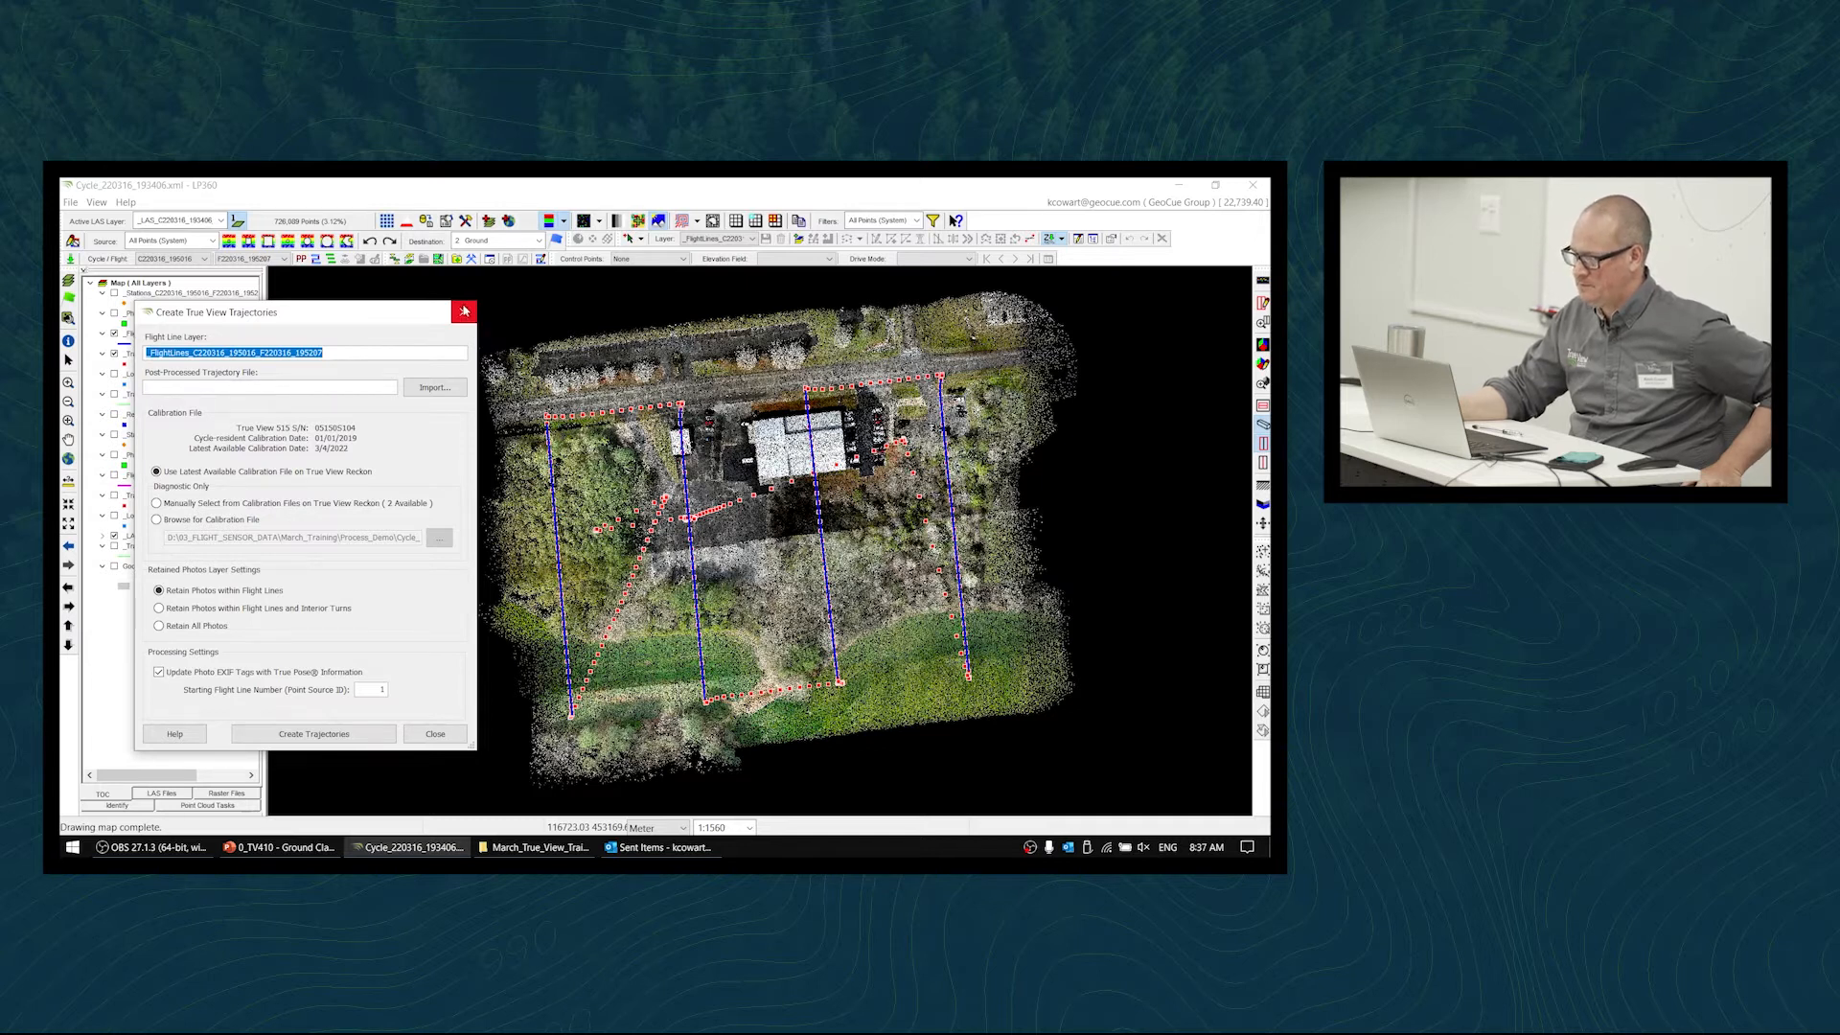
pyautogui.click(428, 384)
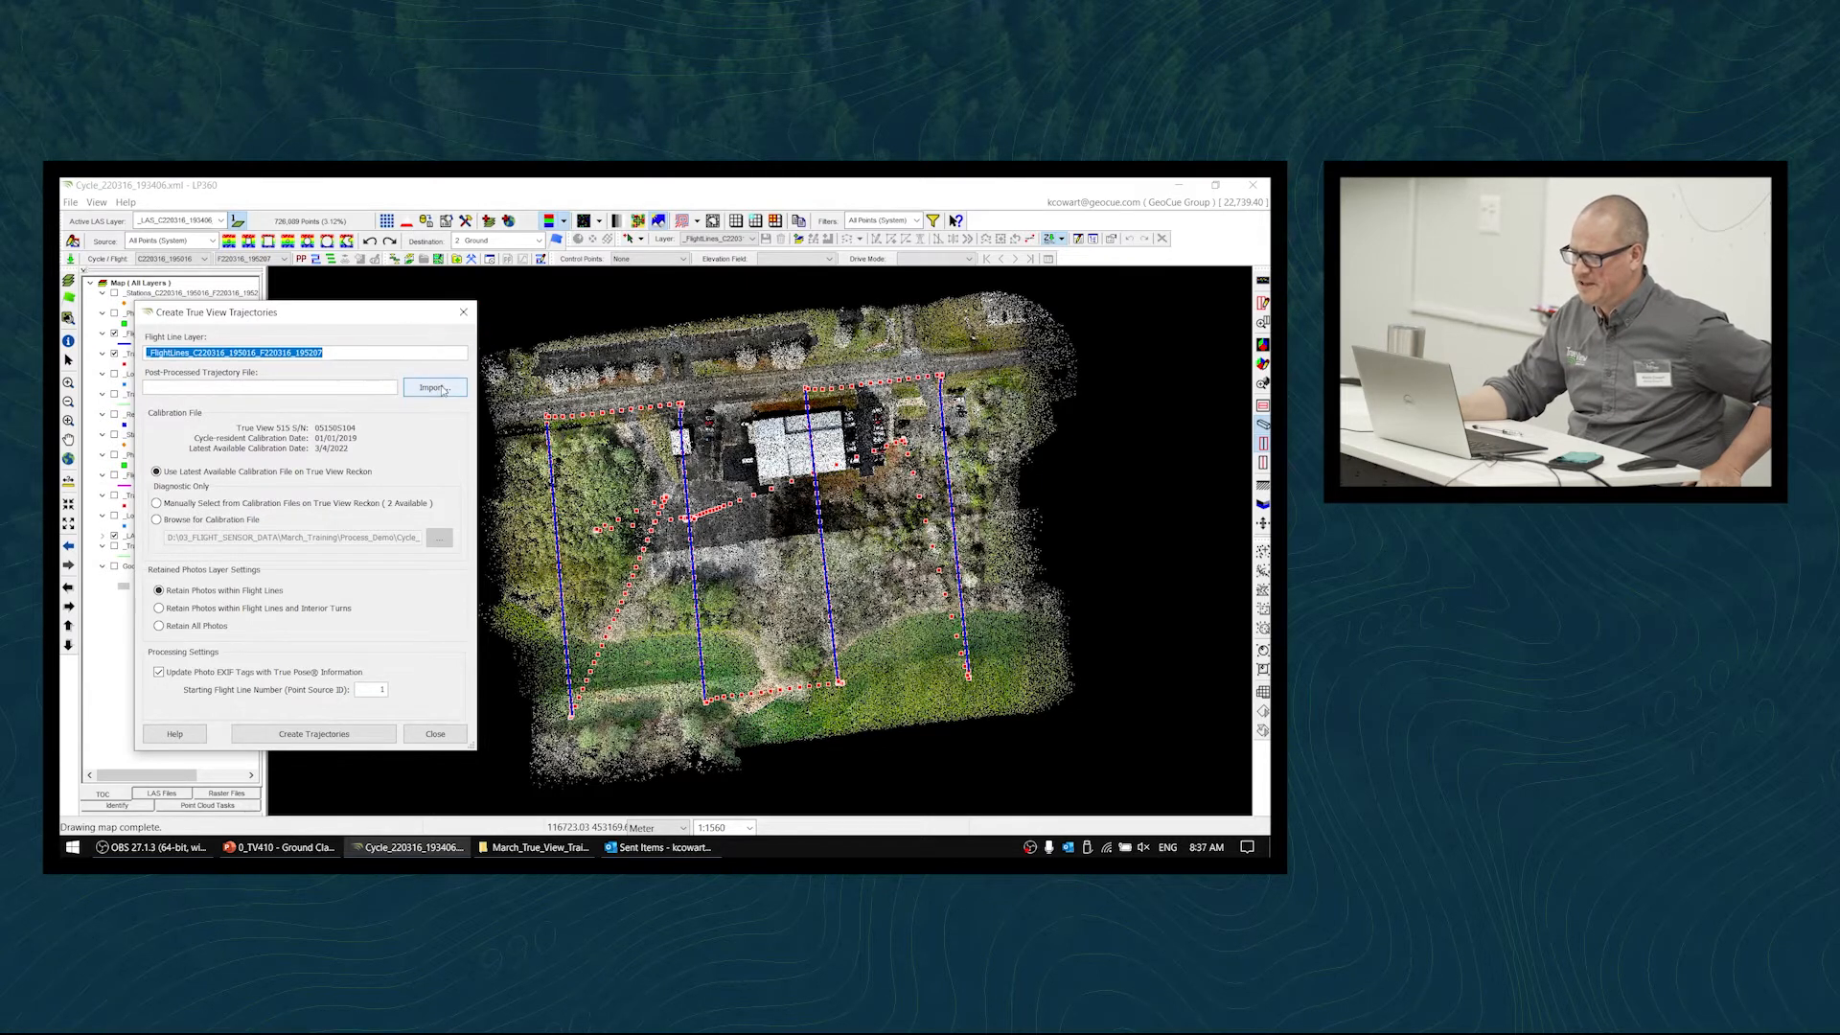
pyautogui.scroll(-1, 254, 532)
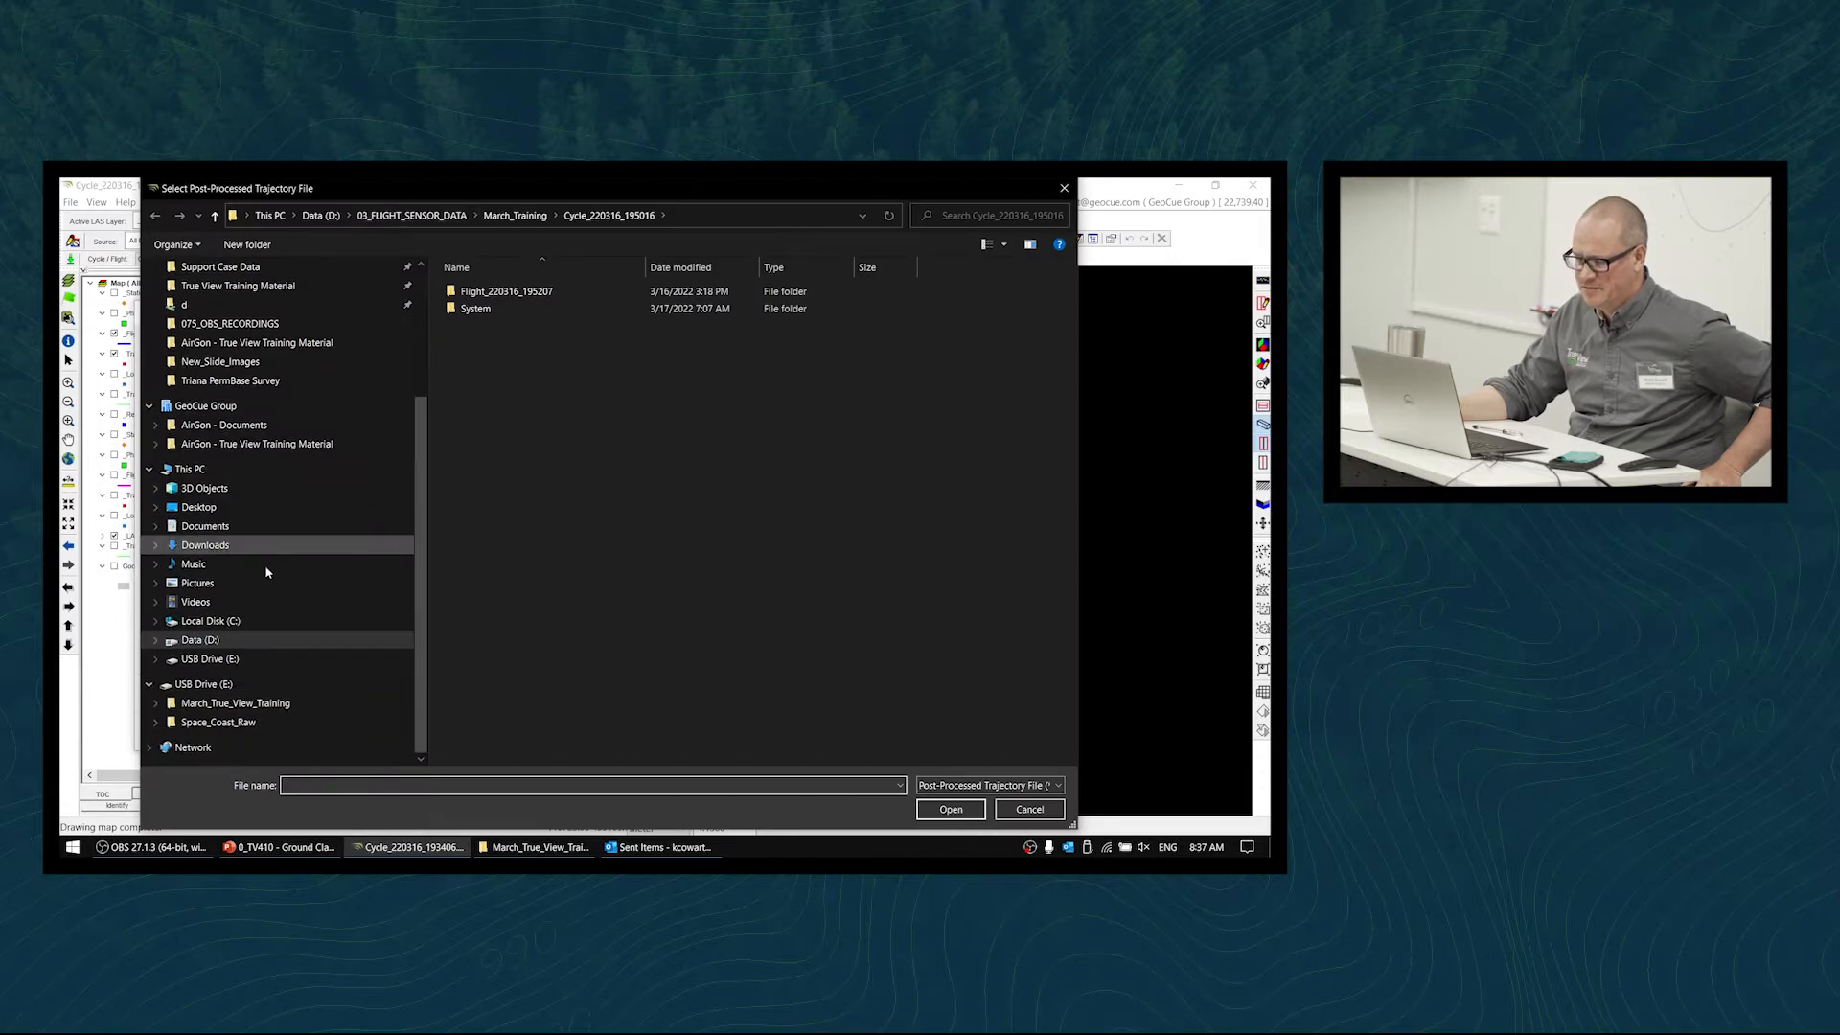
pyautogui.click(239, 686)
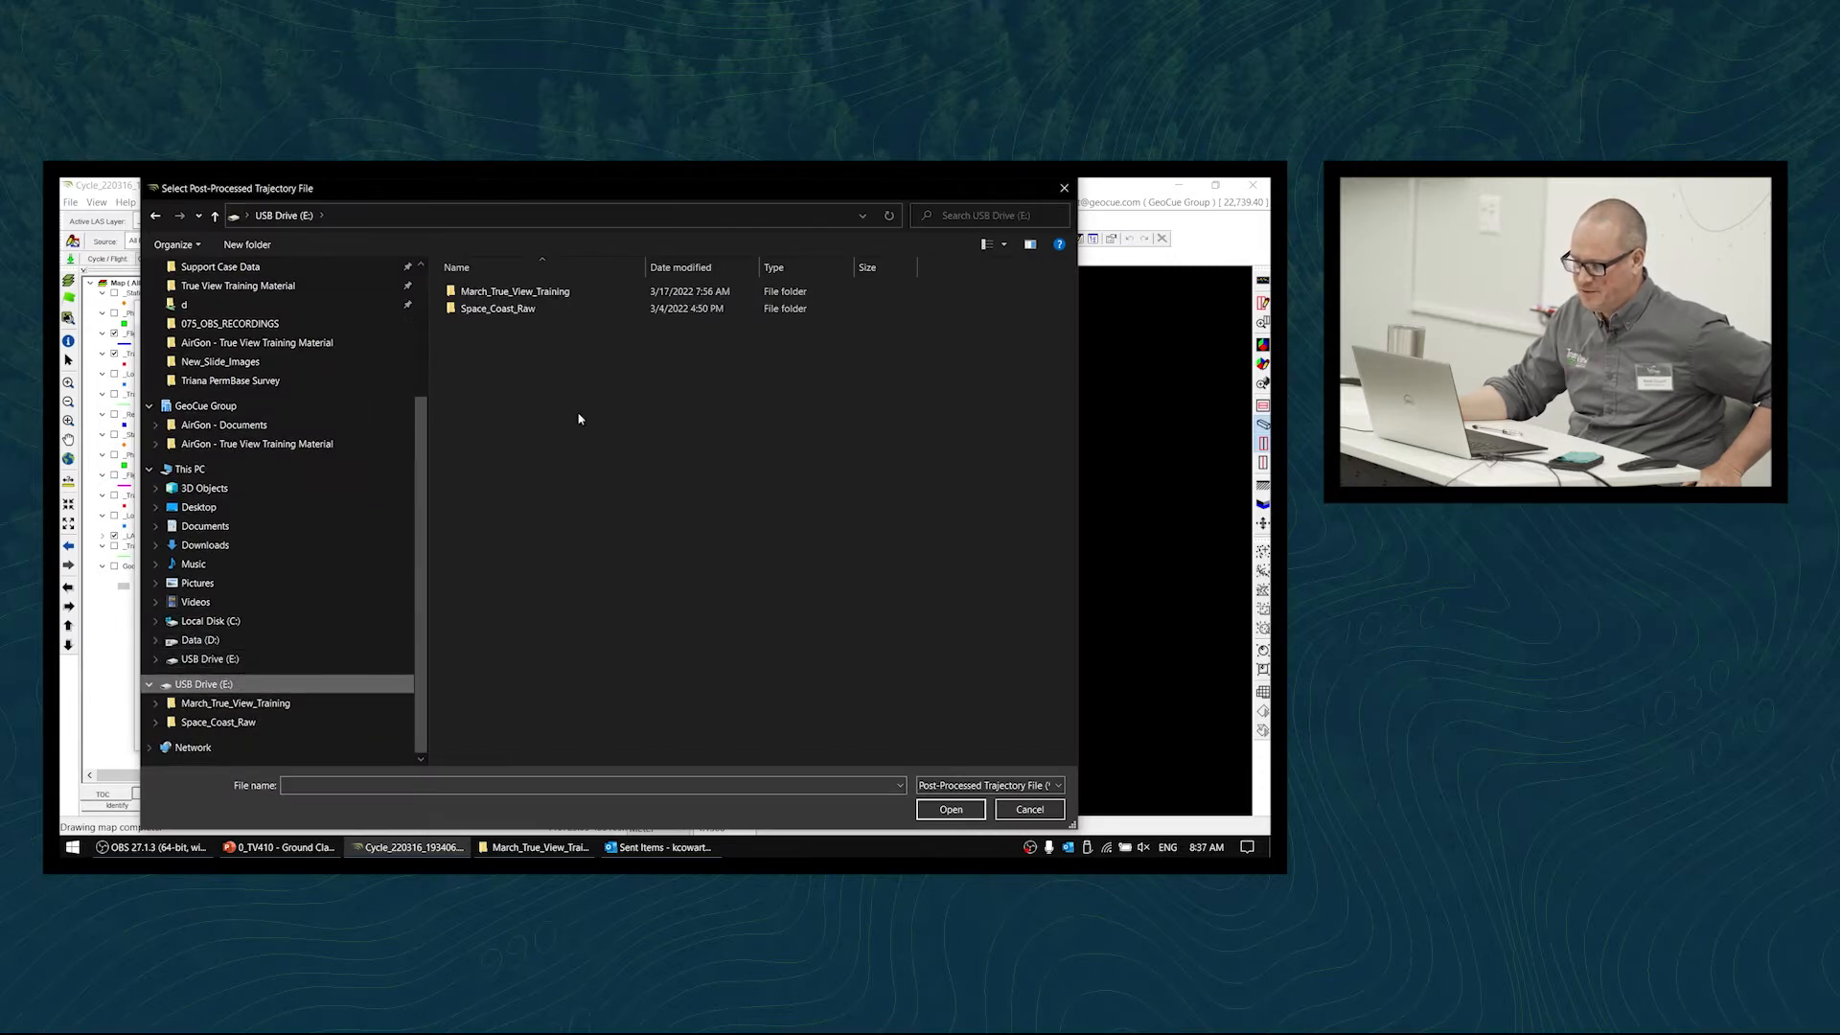
pyautogui.doubleClick(563, 291)
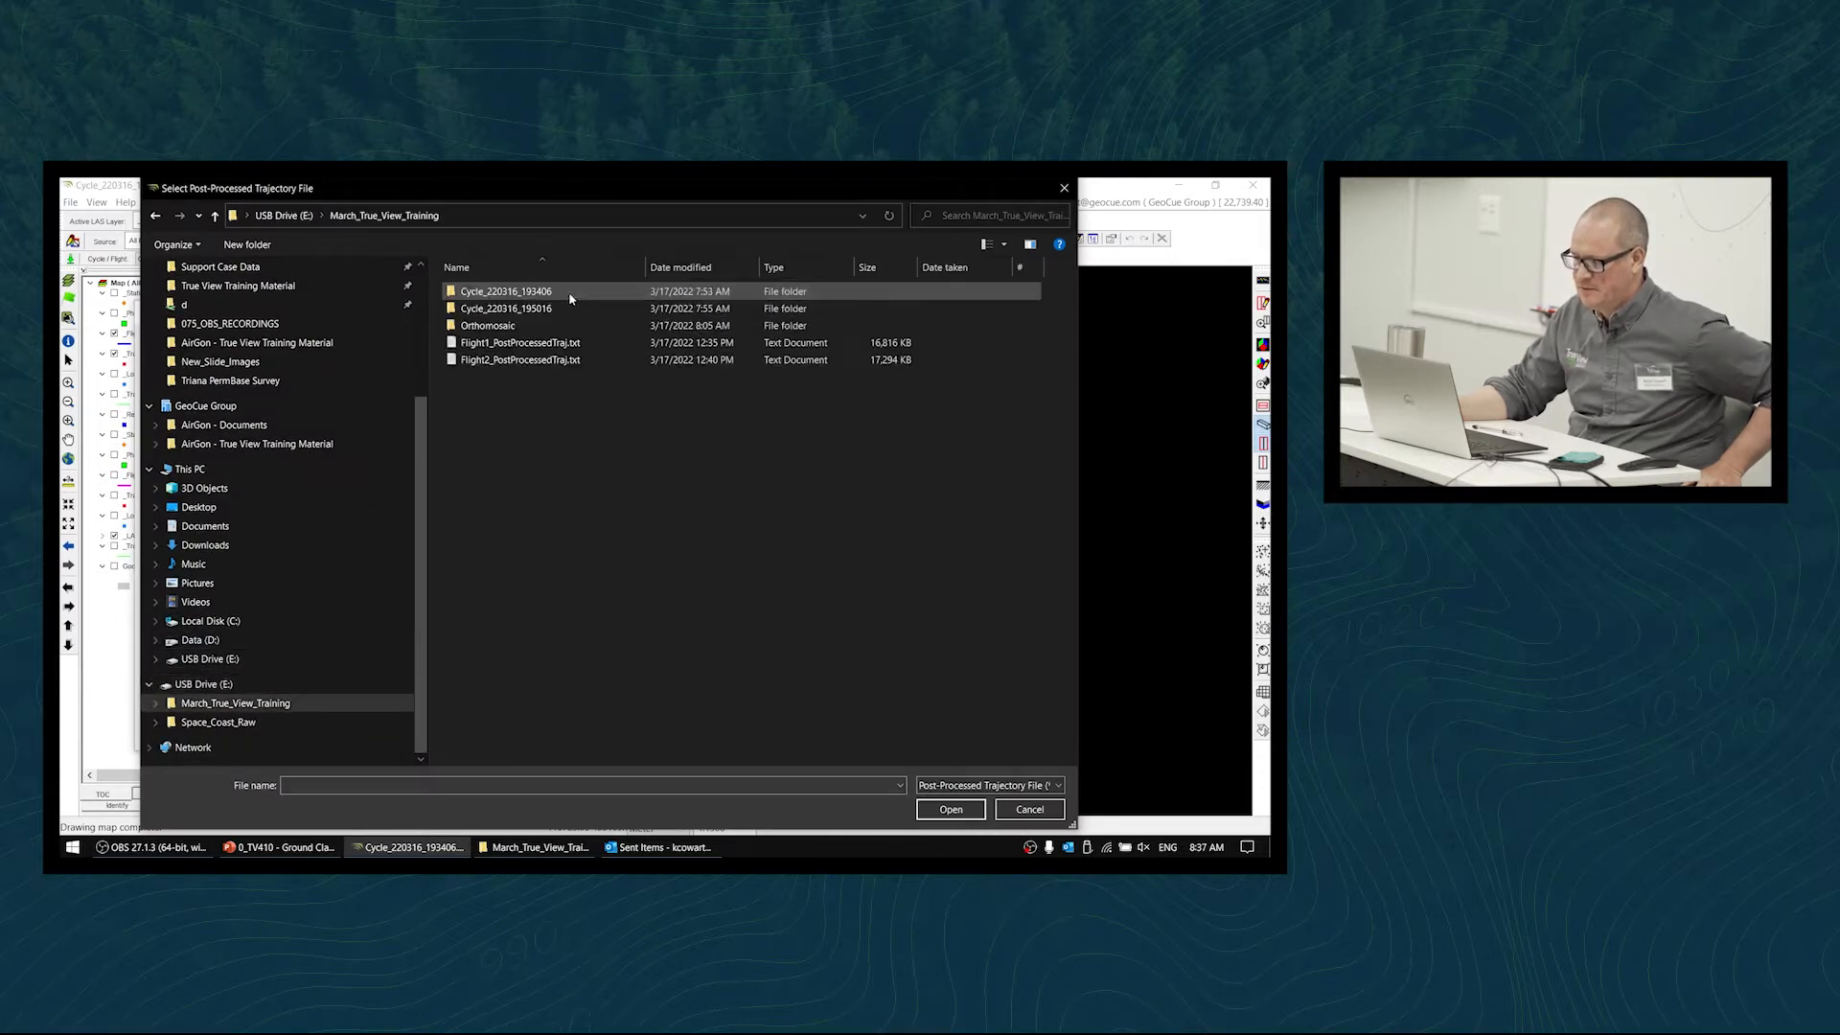
pyautogui.click(529, 361)
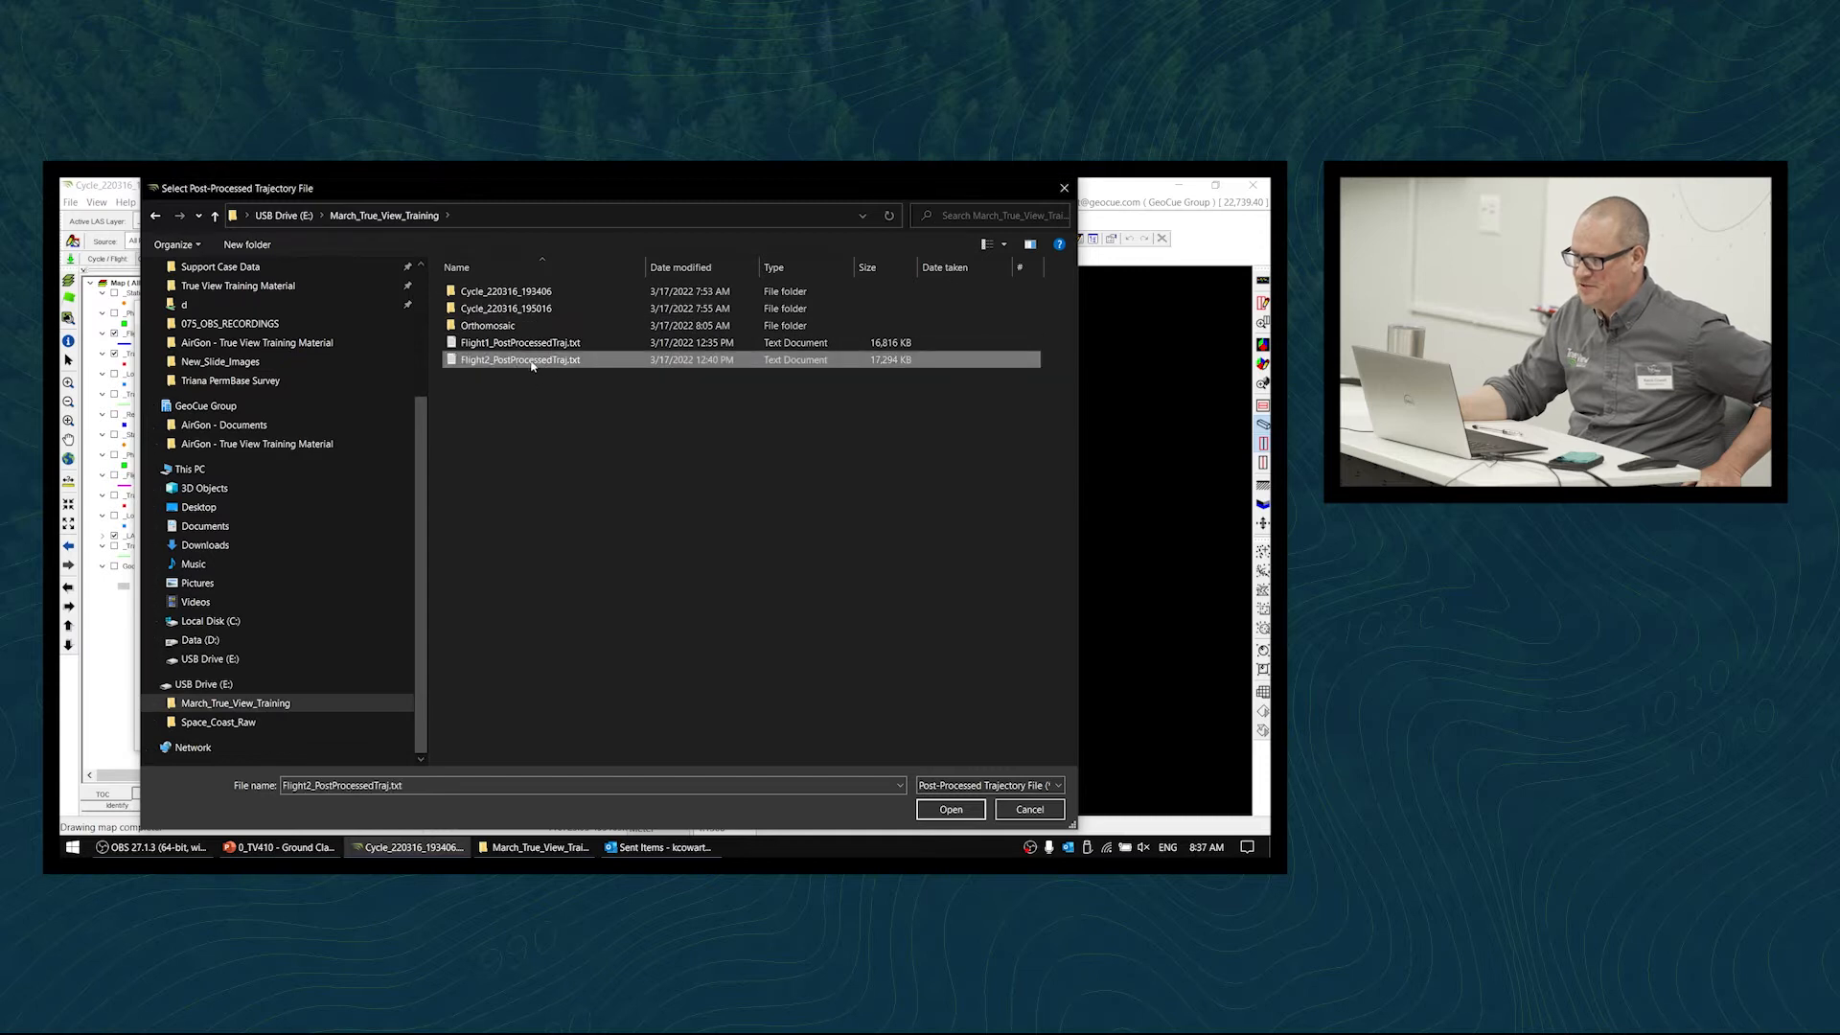
pyautogui.click(950, 810)
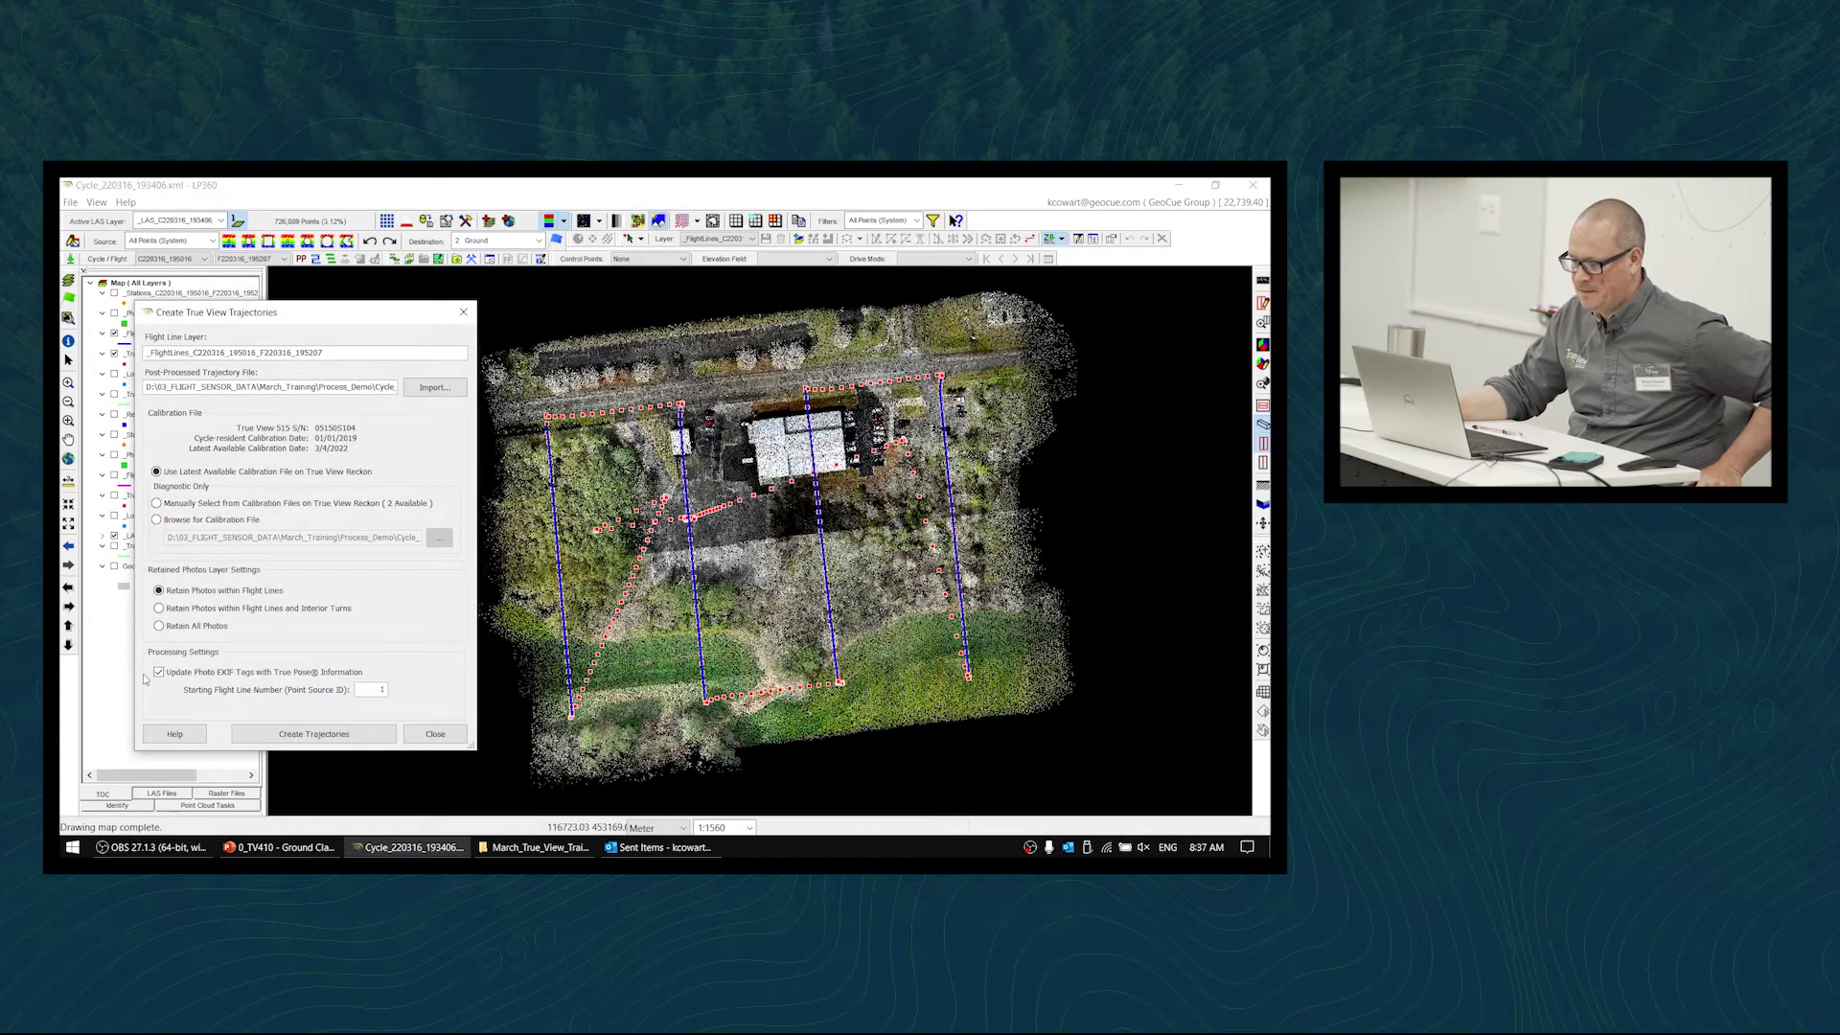
# - Set the starting flight line number to 2000 and create the trajectories with photo EXIF updates, retaining photos within flight lines
pyautogui.doubleClick(374, 689)
pyautogui.write('2000')
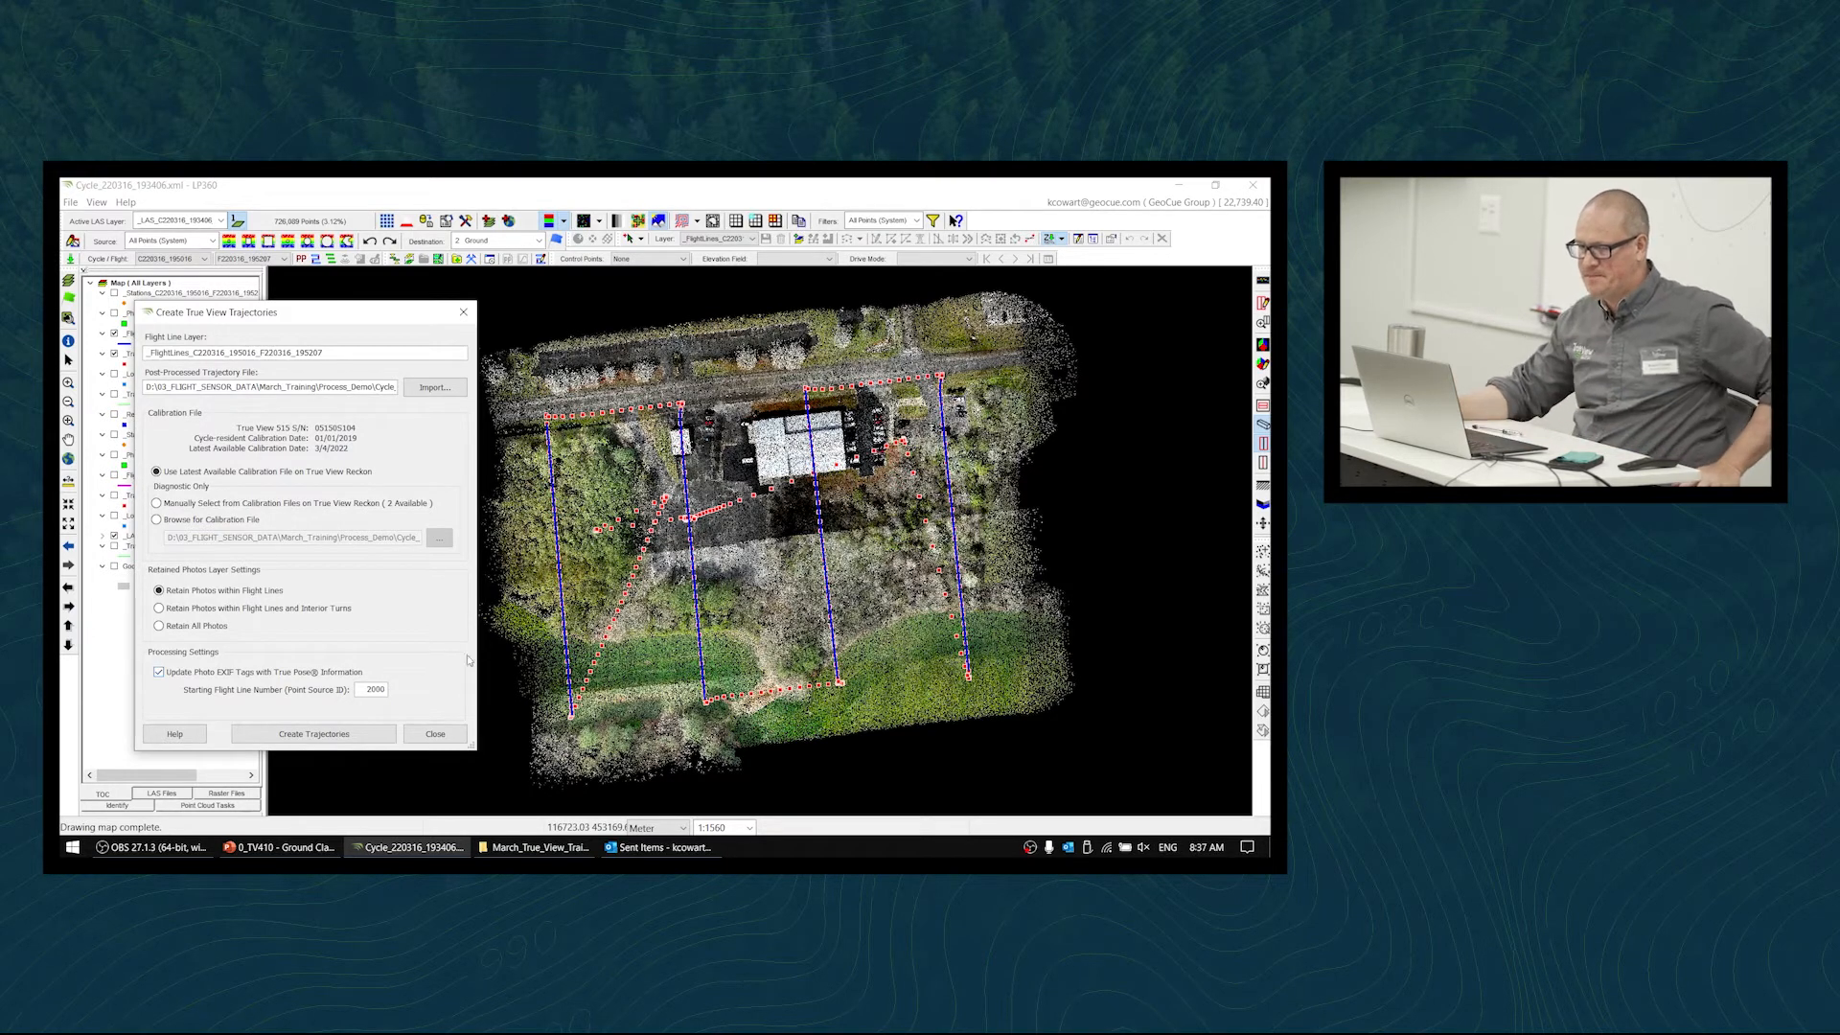
pyautogui.click(300, 740)
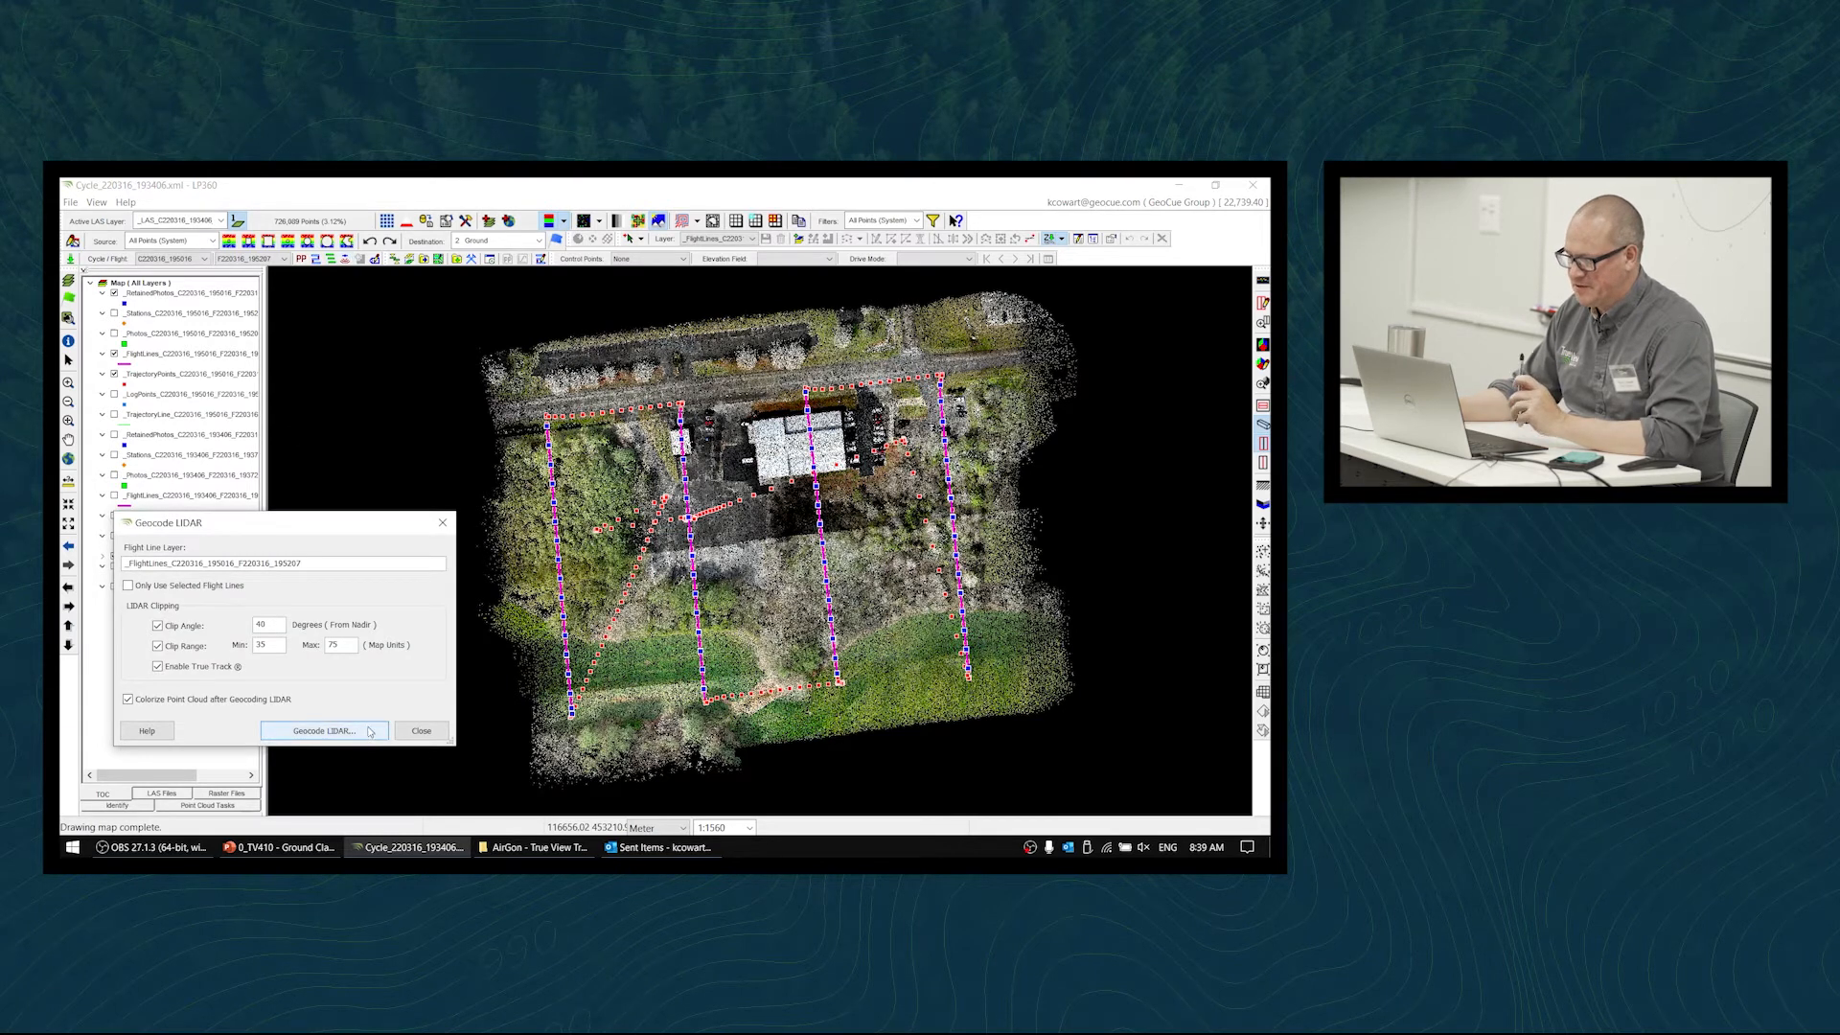
# - Geocode the second cycle's LIDAR data with a clip range of 35 to 75 map units, True Track and point cloud colorizing enabled
pyautogui.click(295, 730)
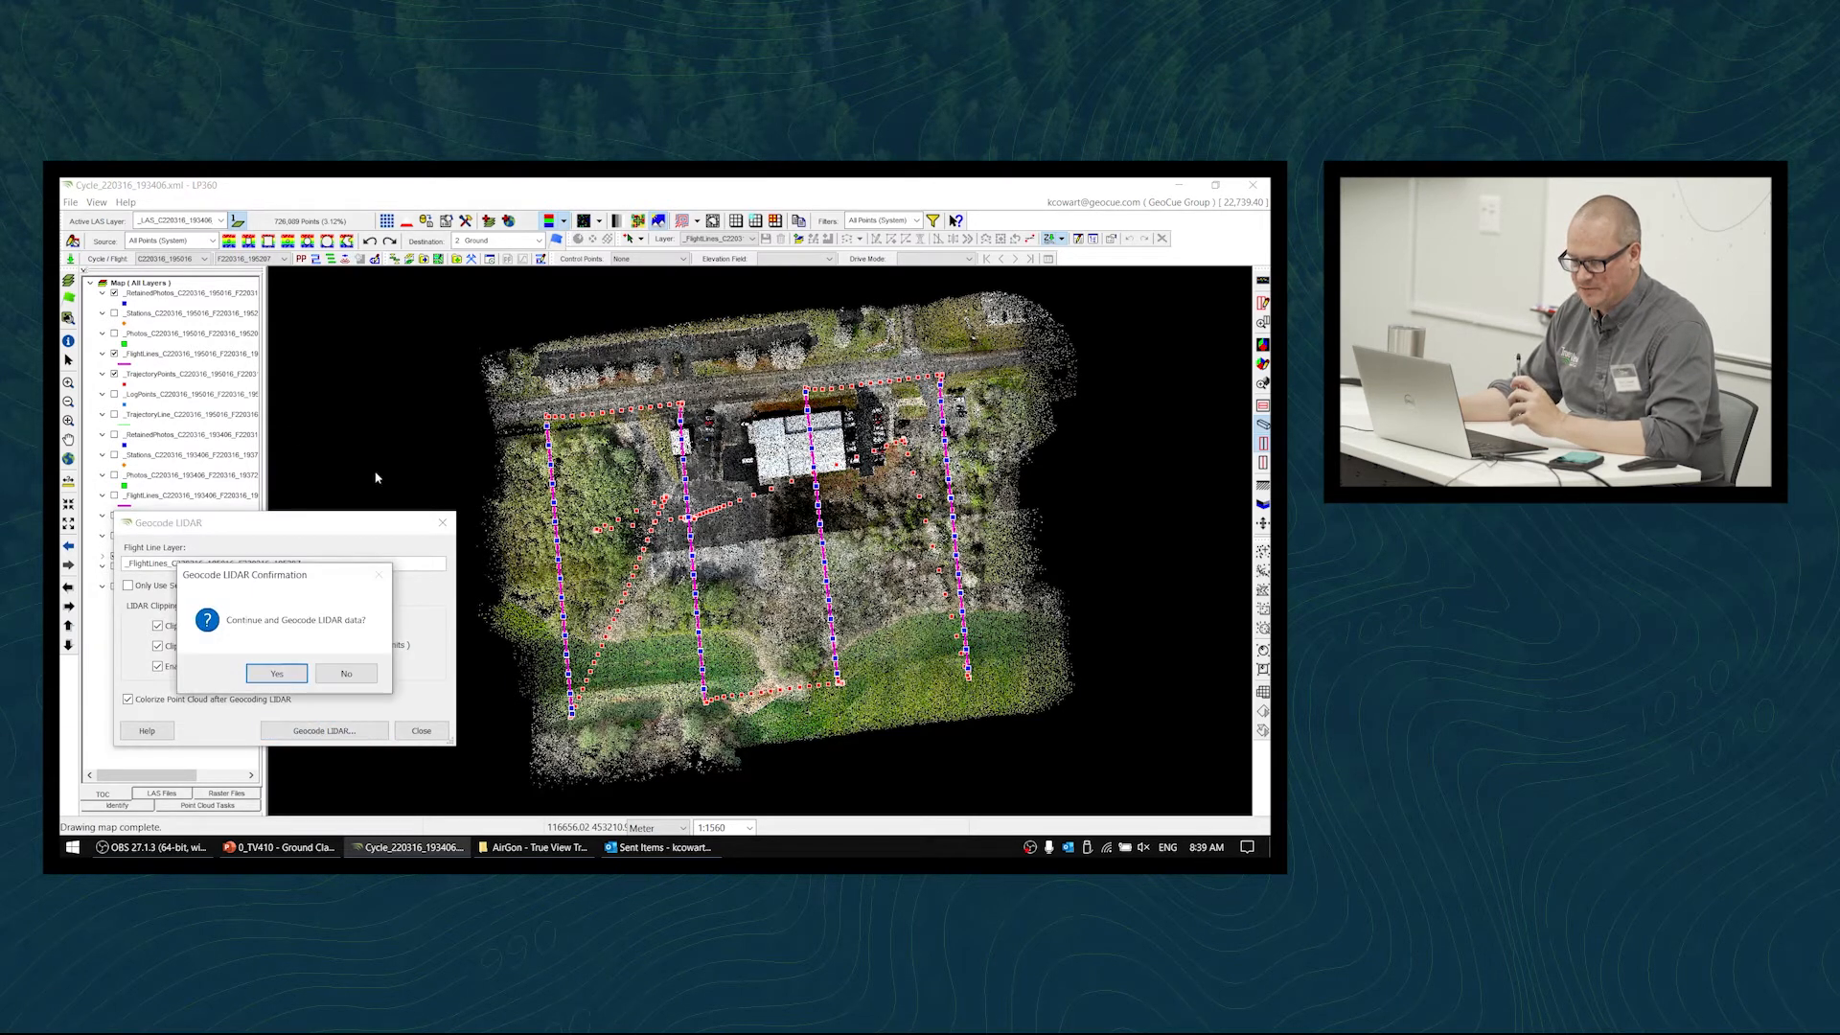
pyautogui.click(277, 672)
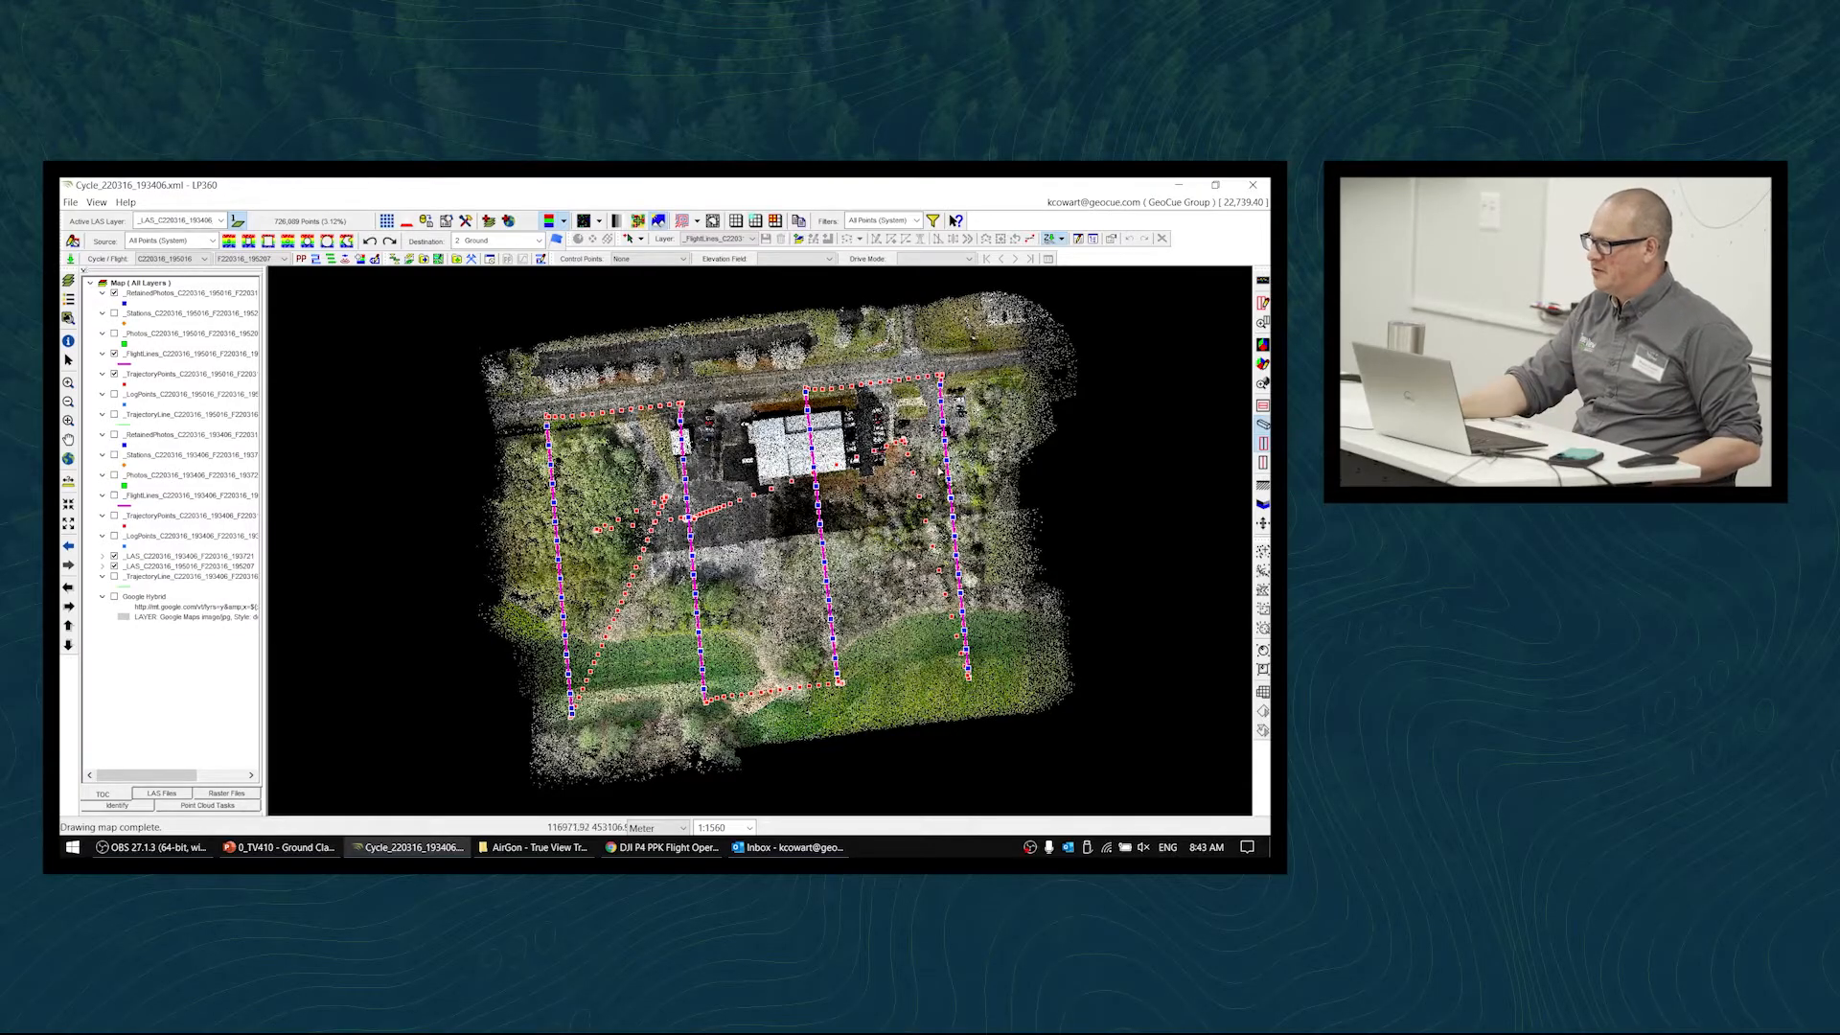
# - Compare the first cycle's flight lines briefly and hide the second cycle's trajectory points, flight lines and retained photos layers
pyautogui.click(114, 496)
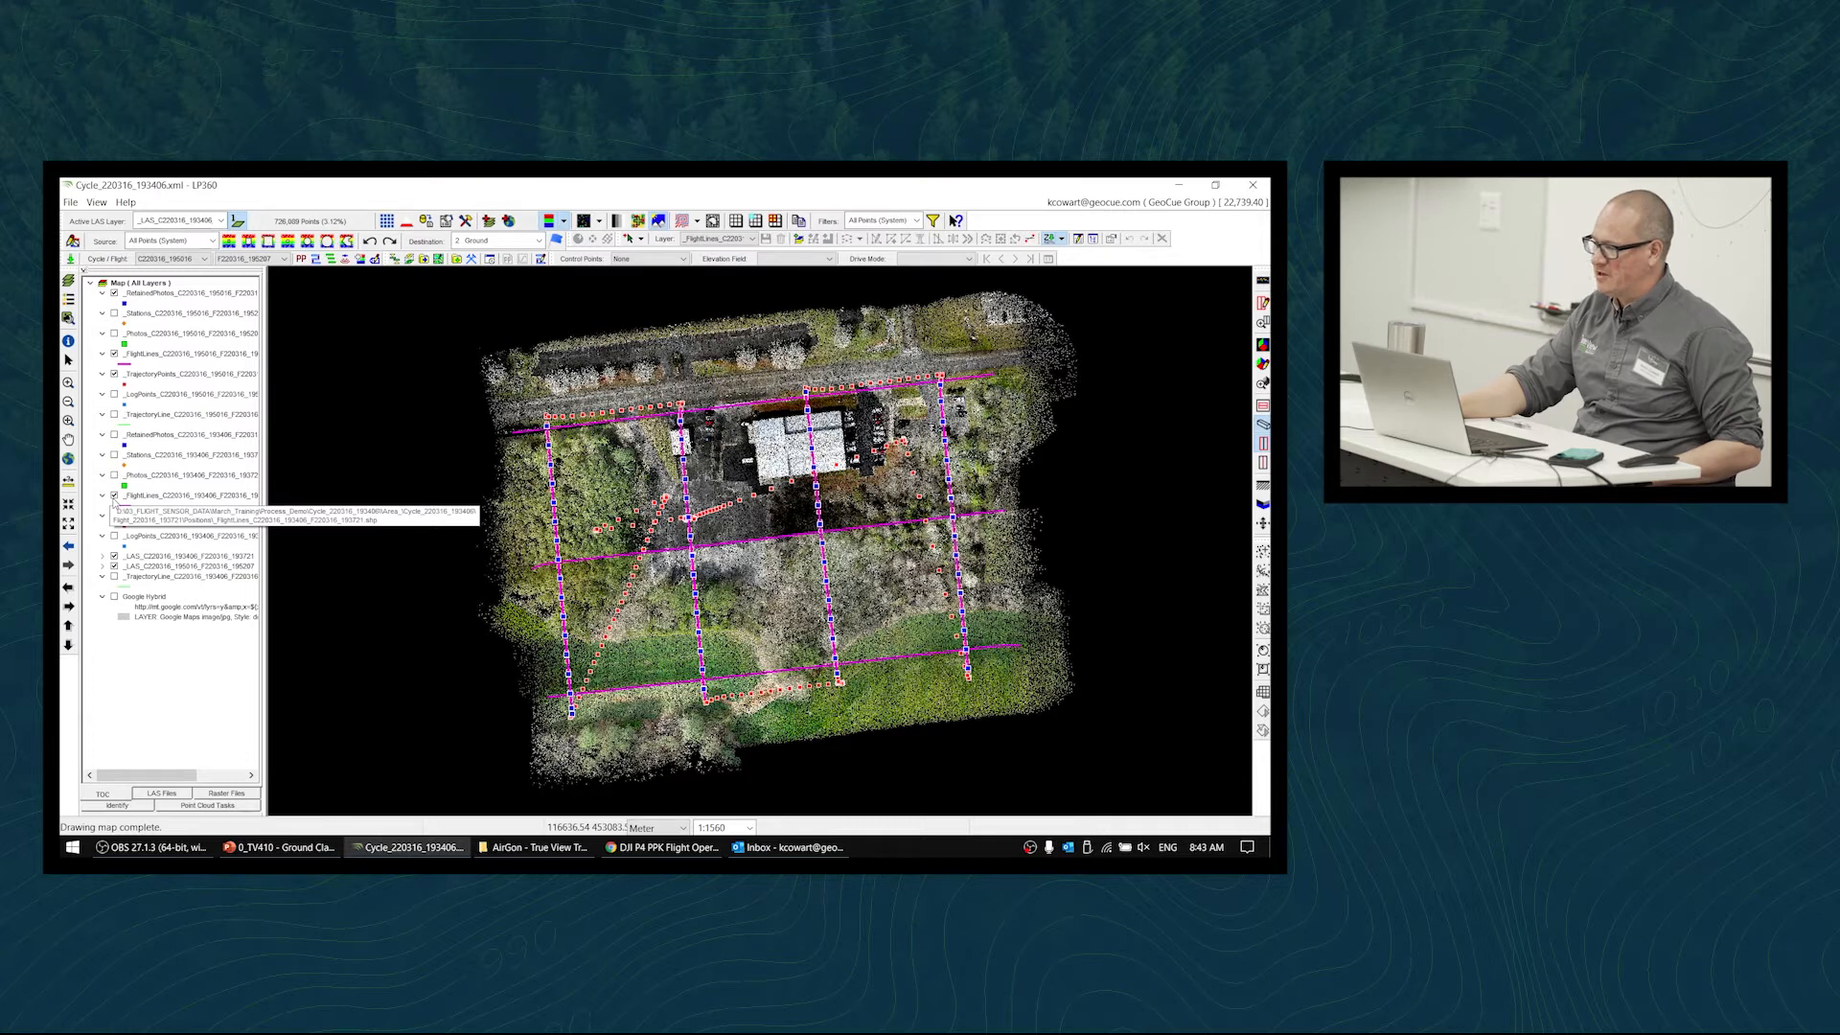
pyautogui.click(114, 495)
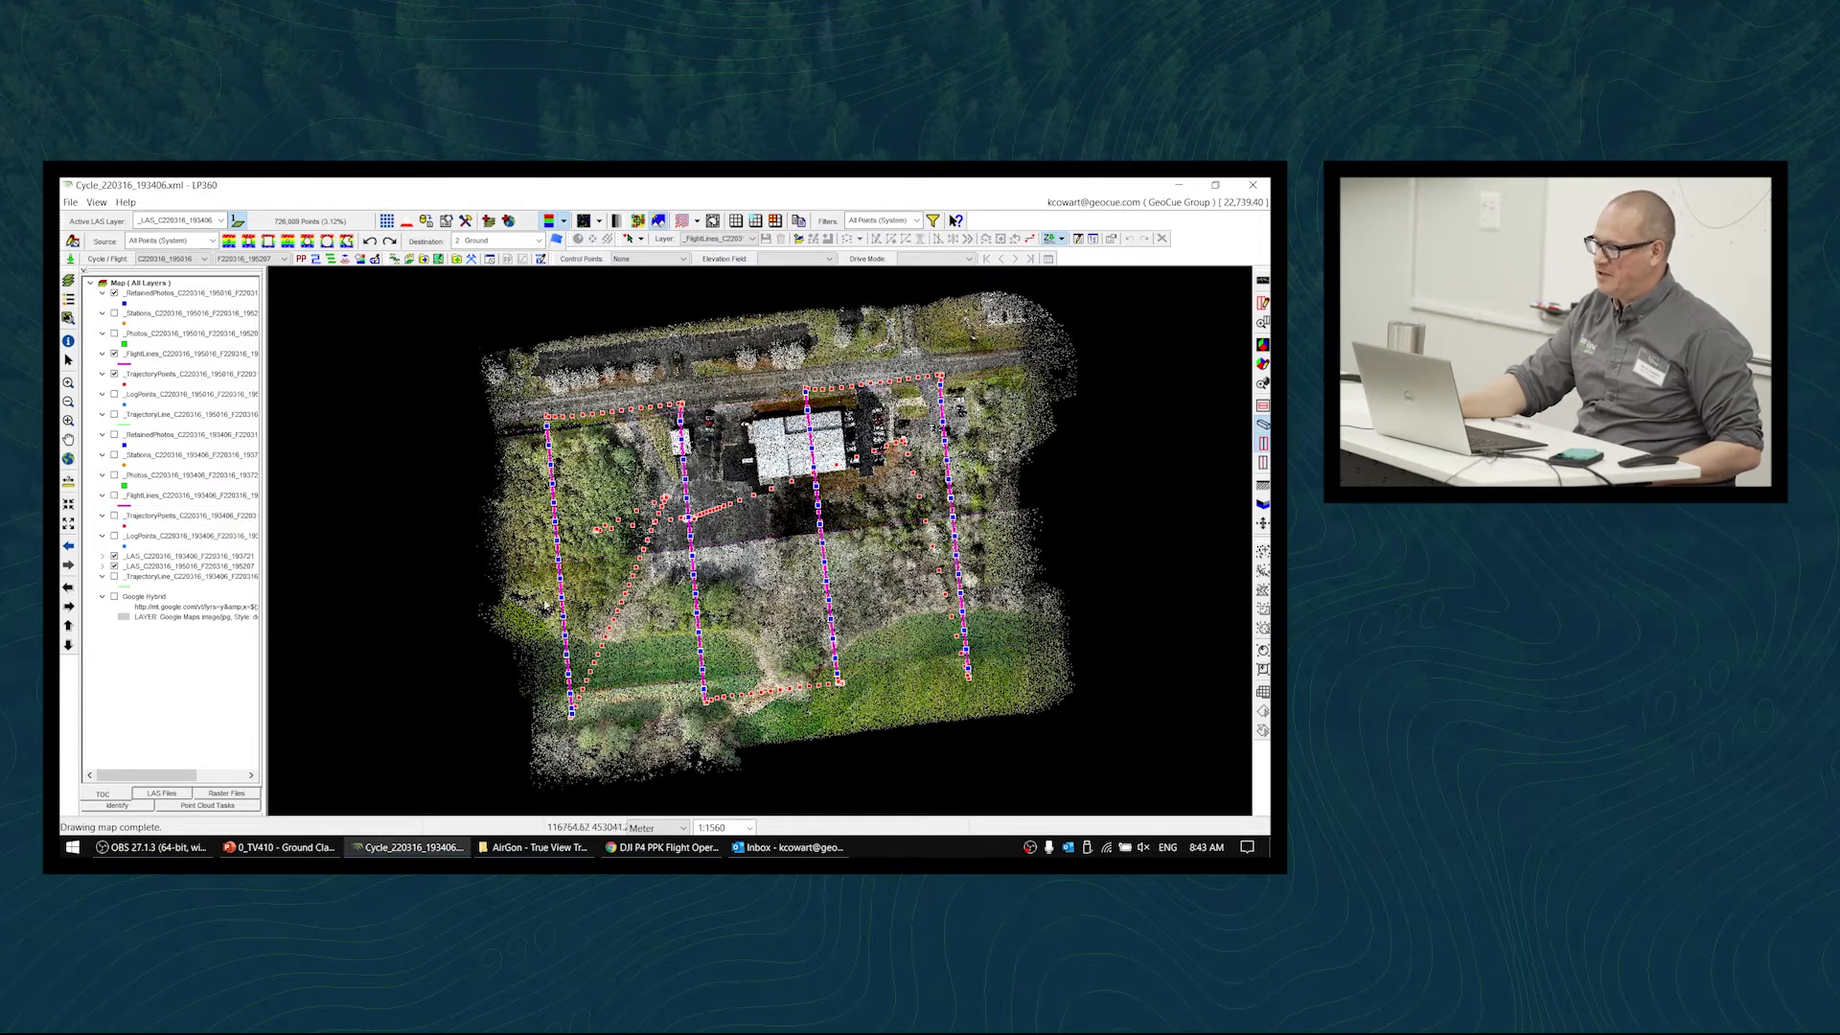
pyautogui.click(114, 374)
pyautogui.click(114, 353)
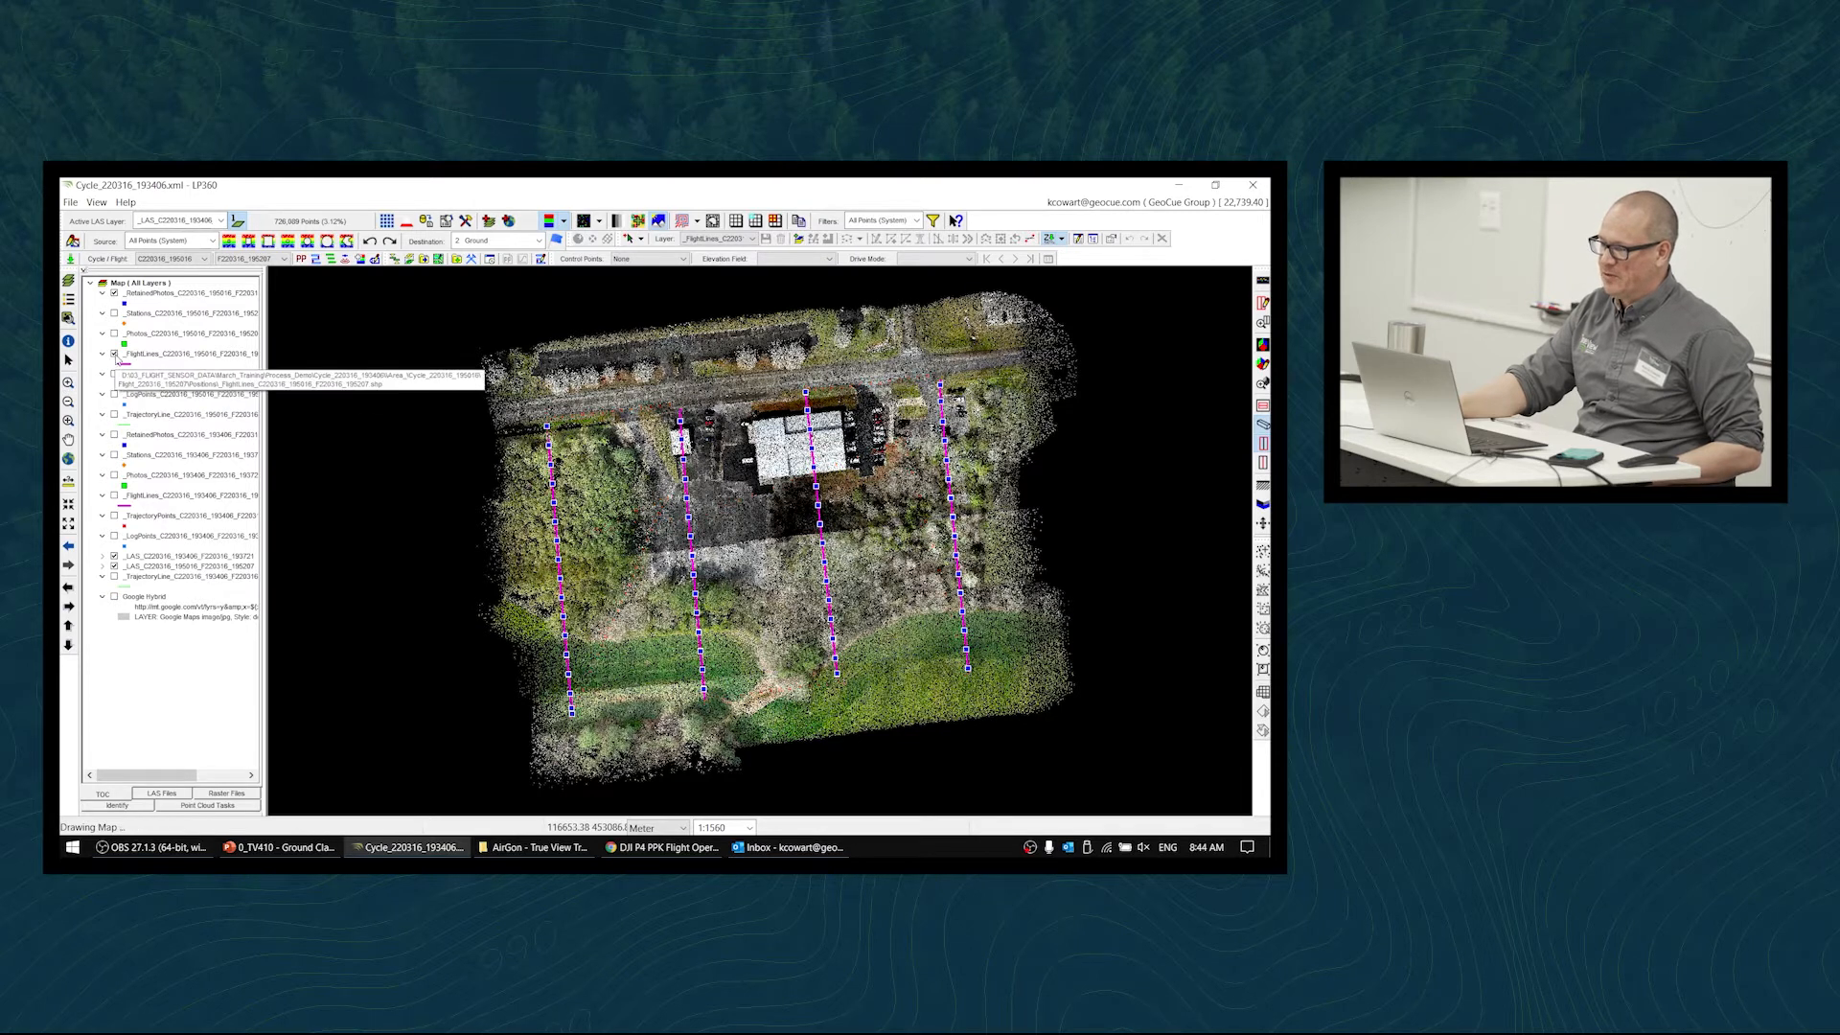
pyautogui.click(114, 292)
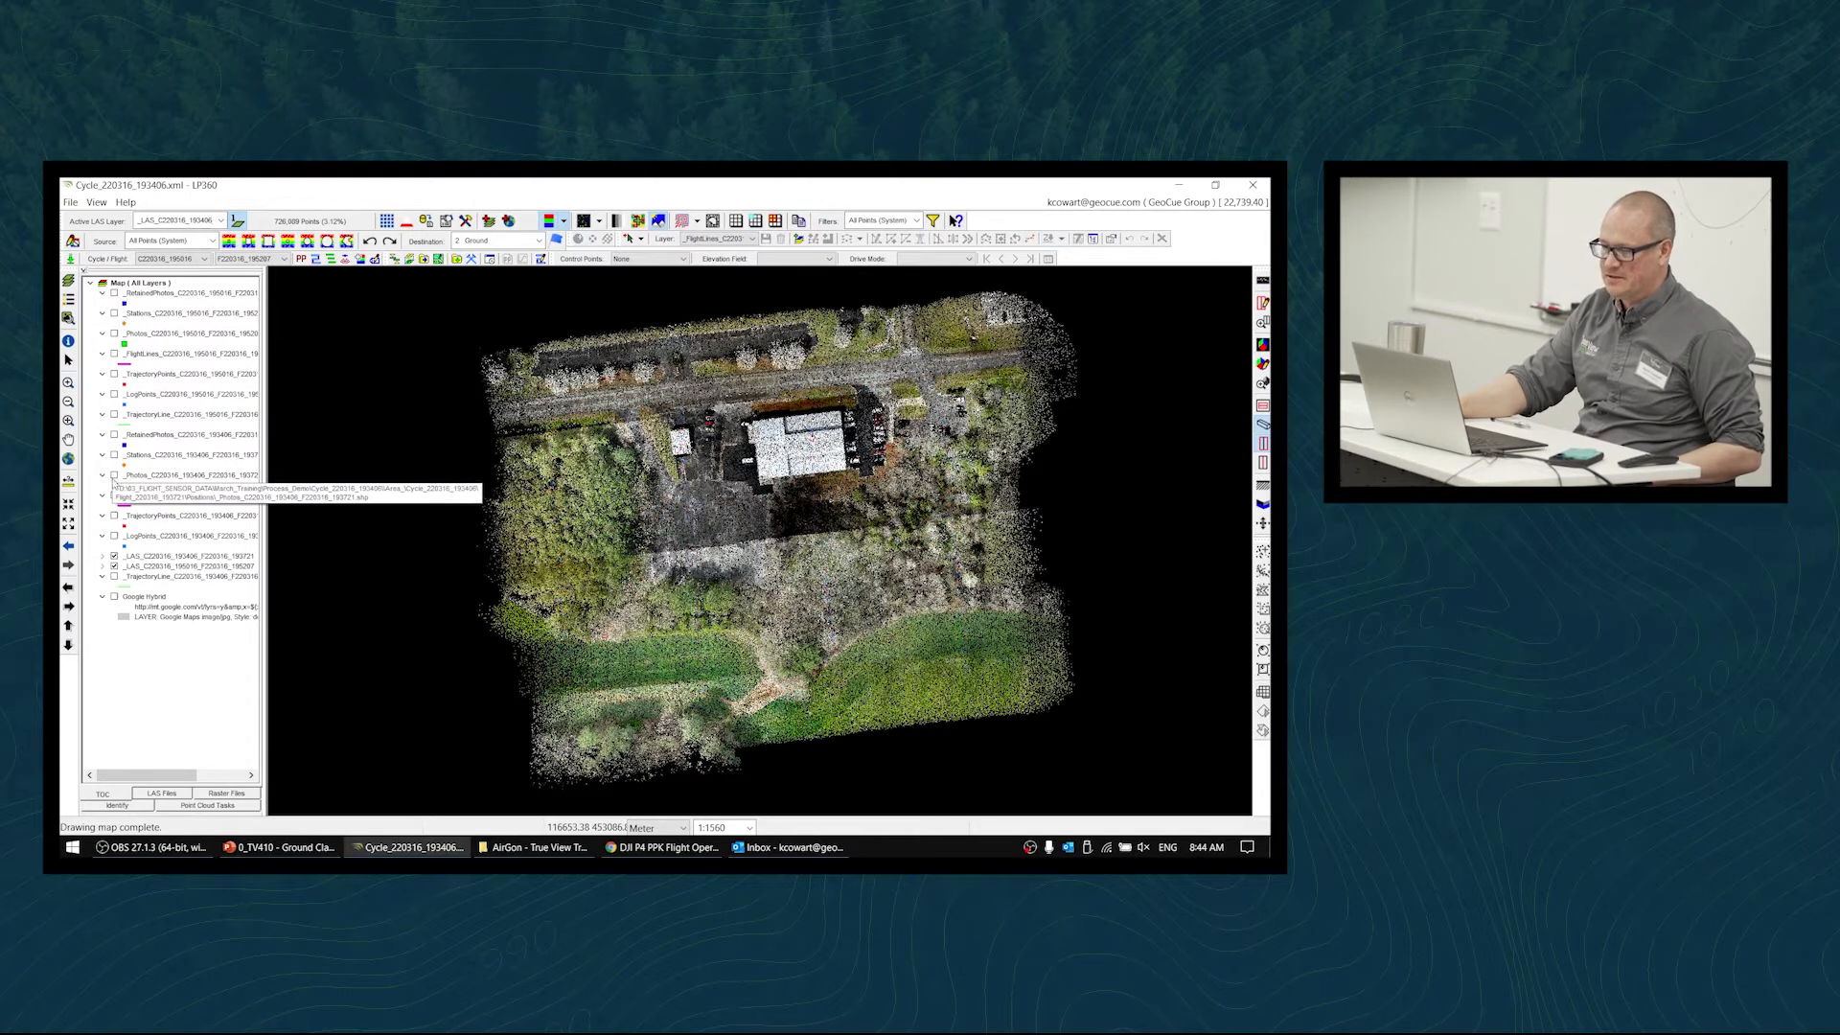
pyautogui.scroll(2, 818, 518)
pyautogui.scroll(-2, 818, 518)
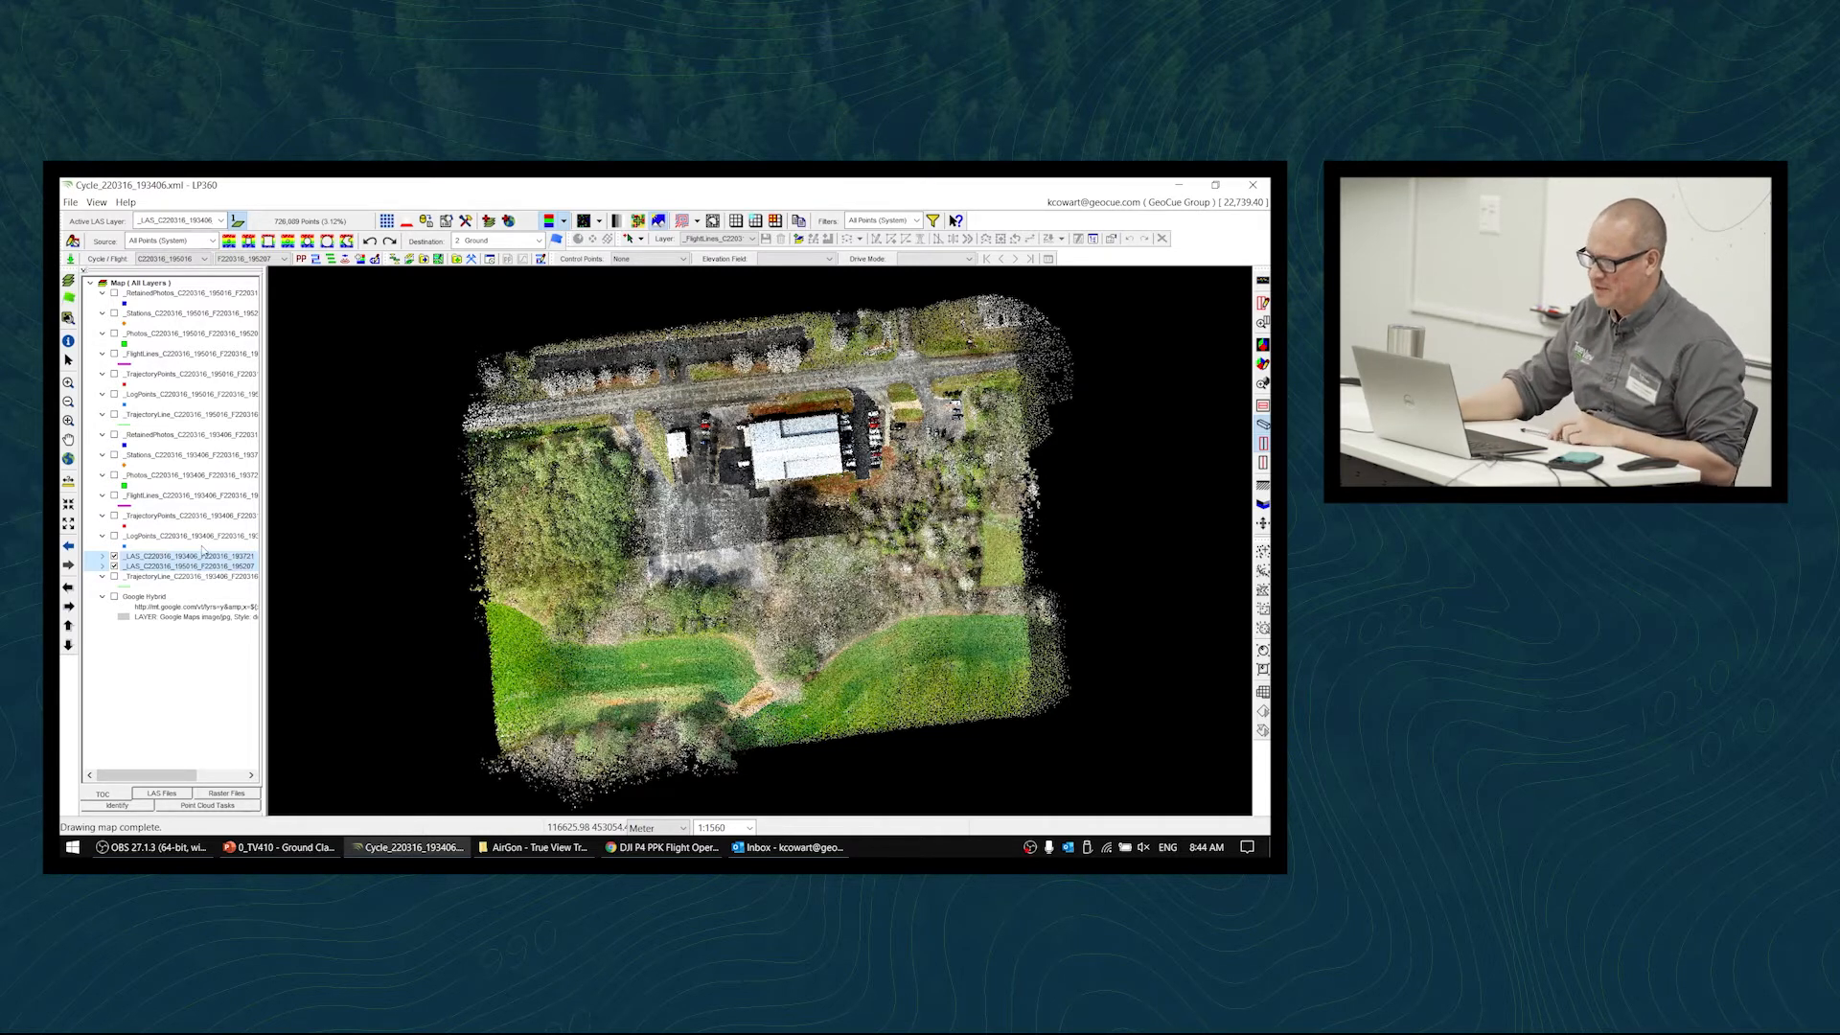
# - Set up a StripAlign job using both cycles' LAS layers with a new output LAS layer named LAS-Aligned
pyautogui.click(401, 266)
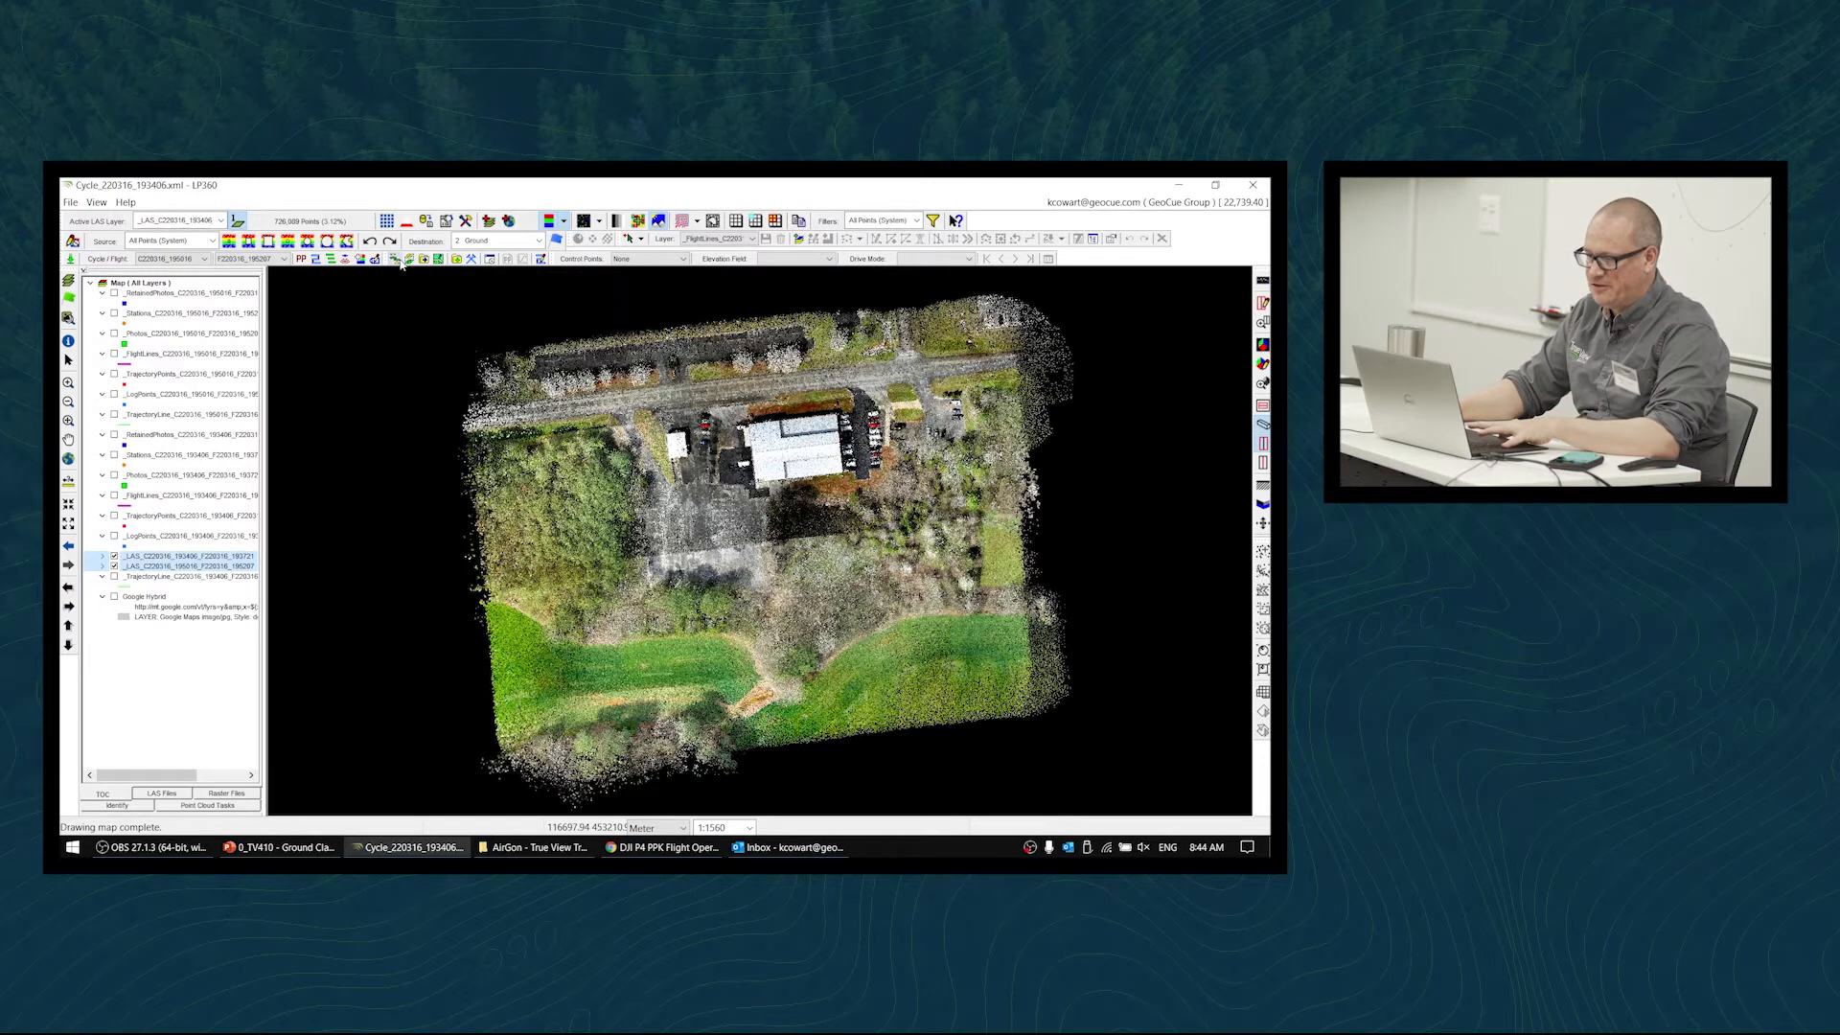
pyautogui.click(347, 362)
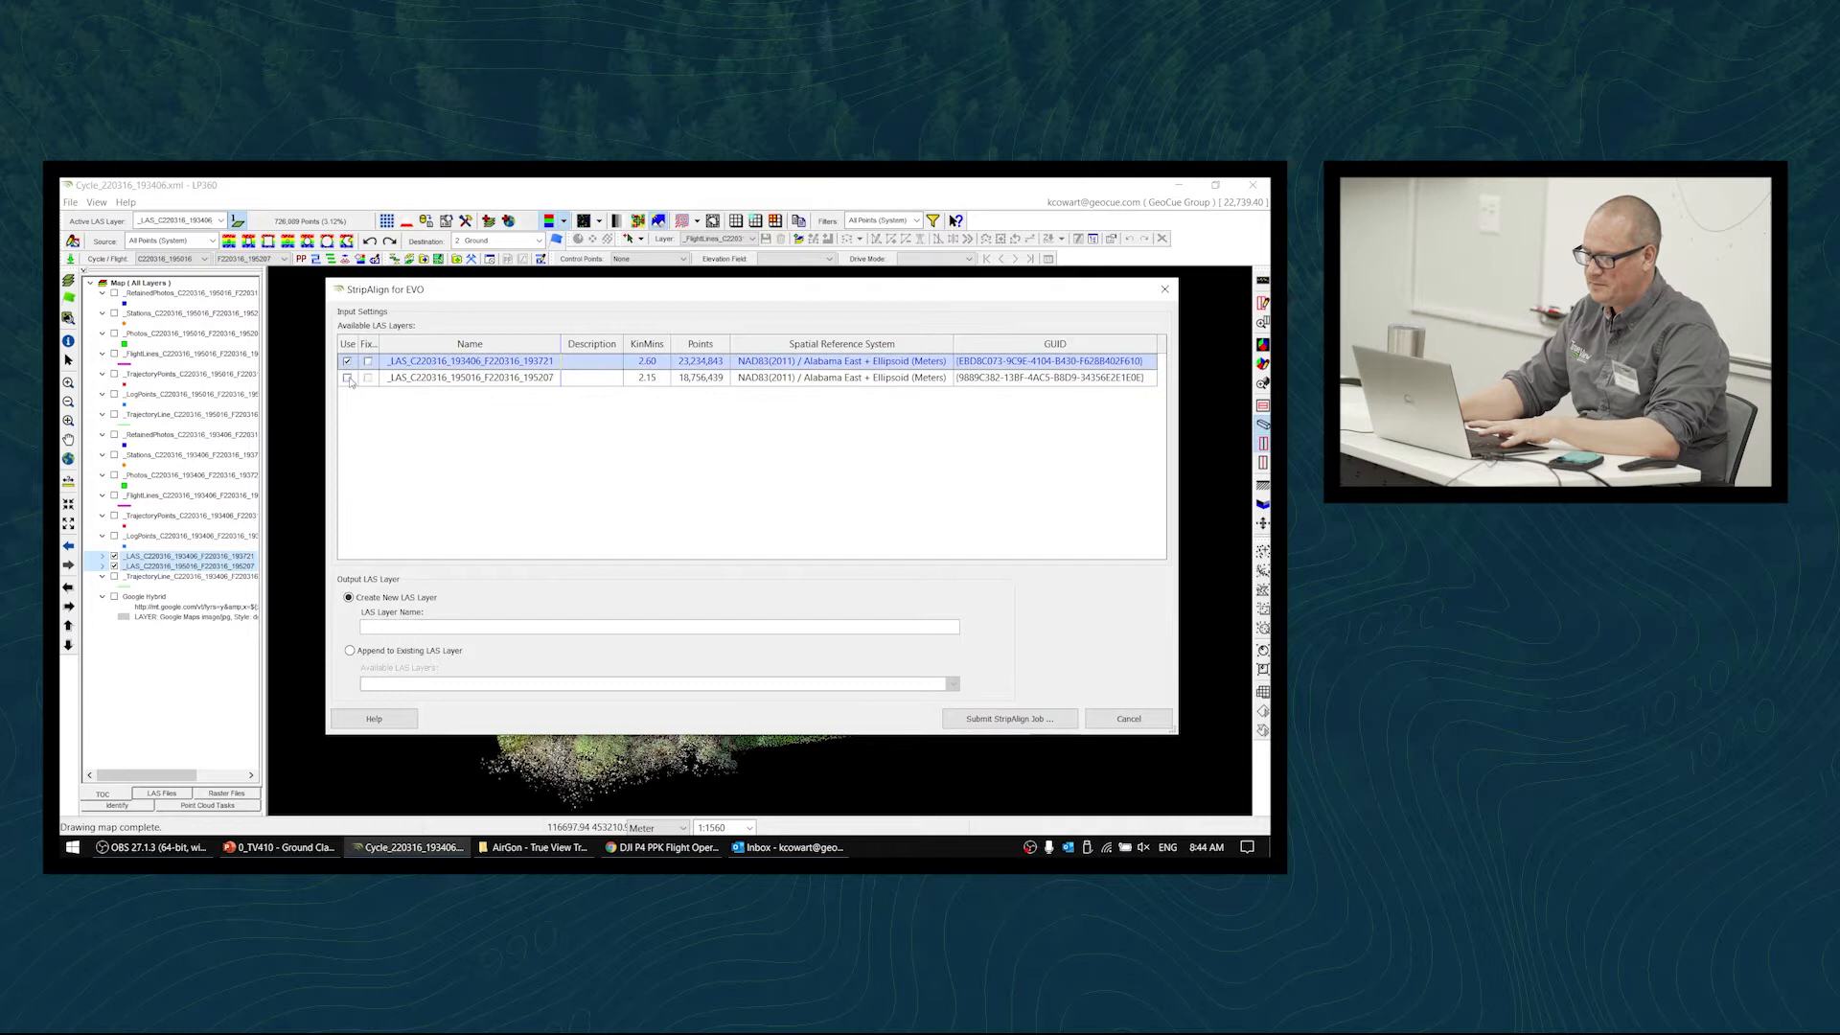
pyautogui.click(347, 378)
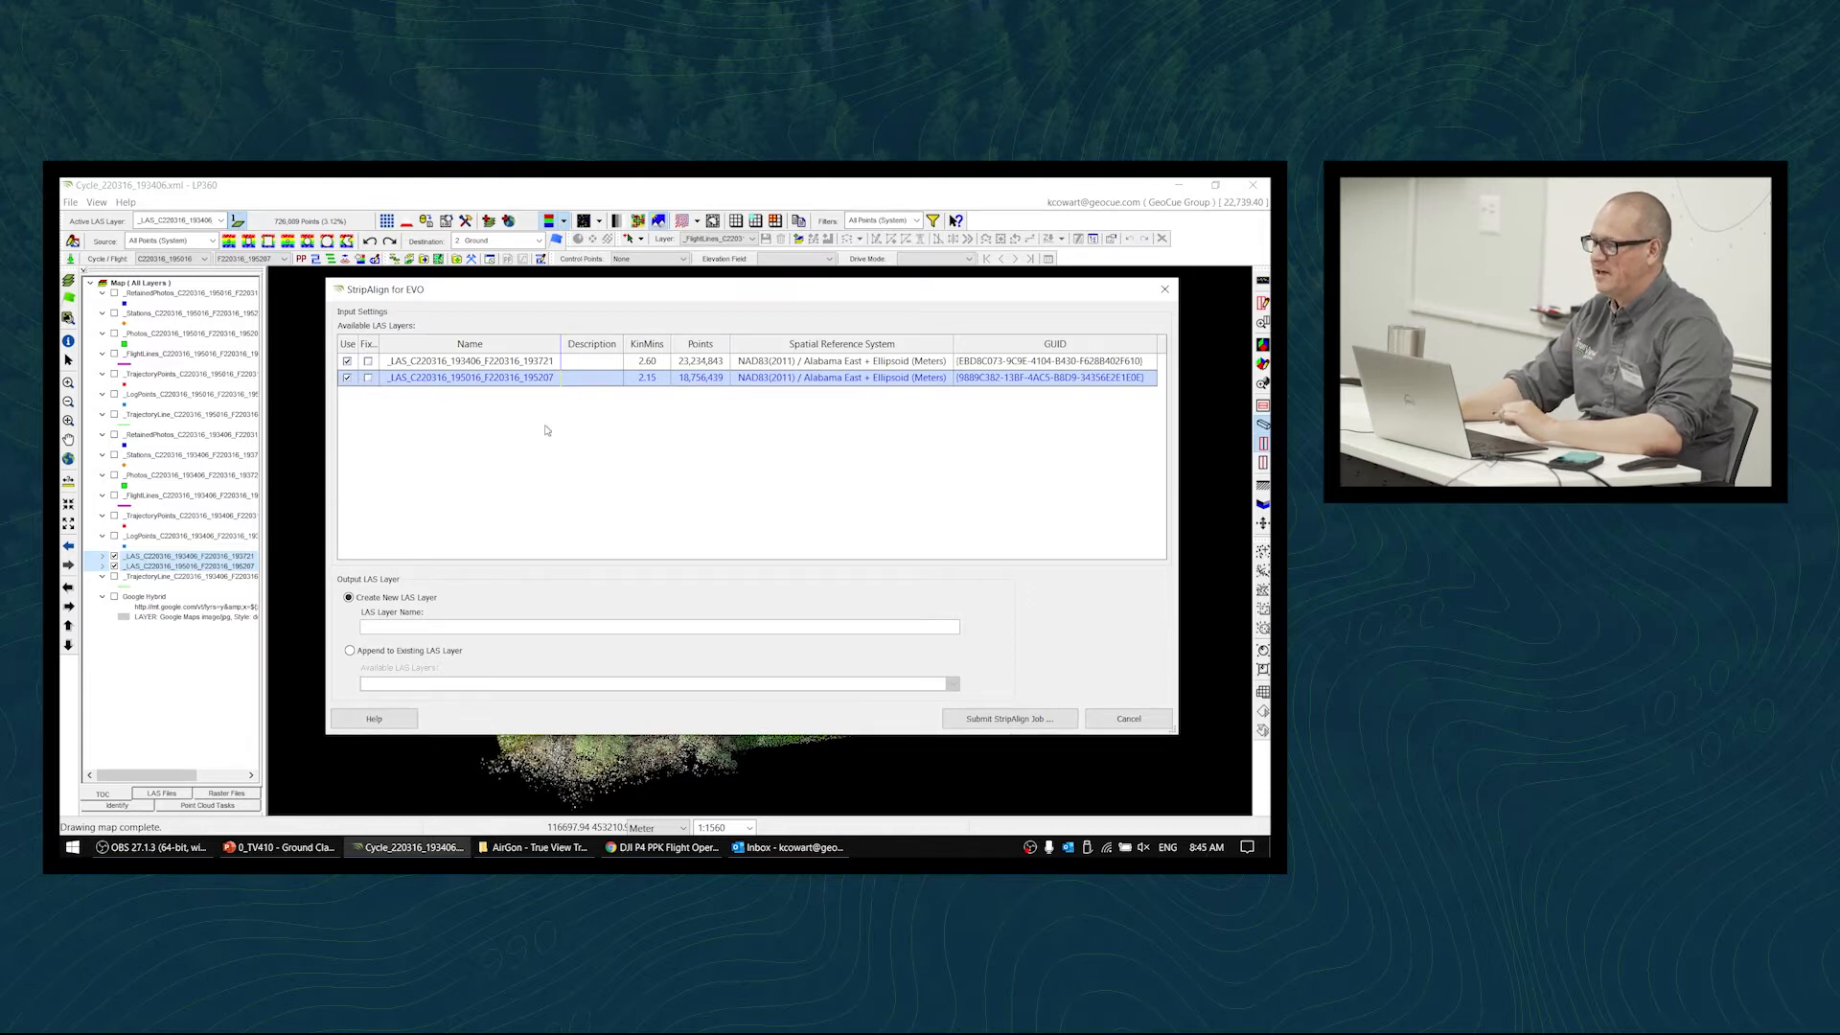
pyautogui.write('LAS')
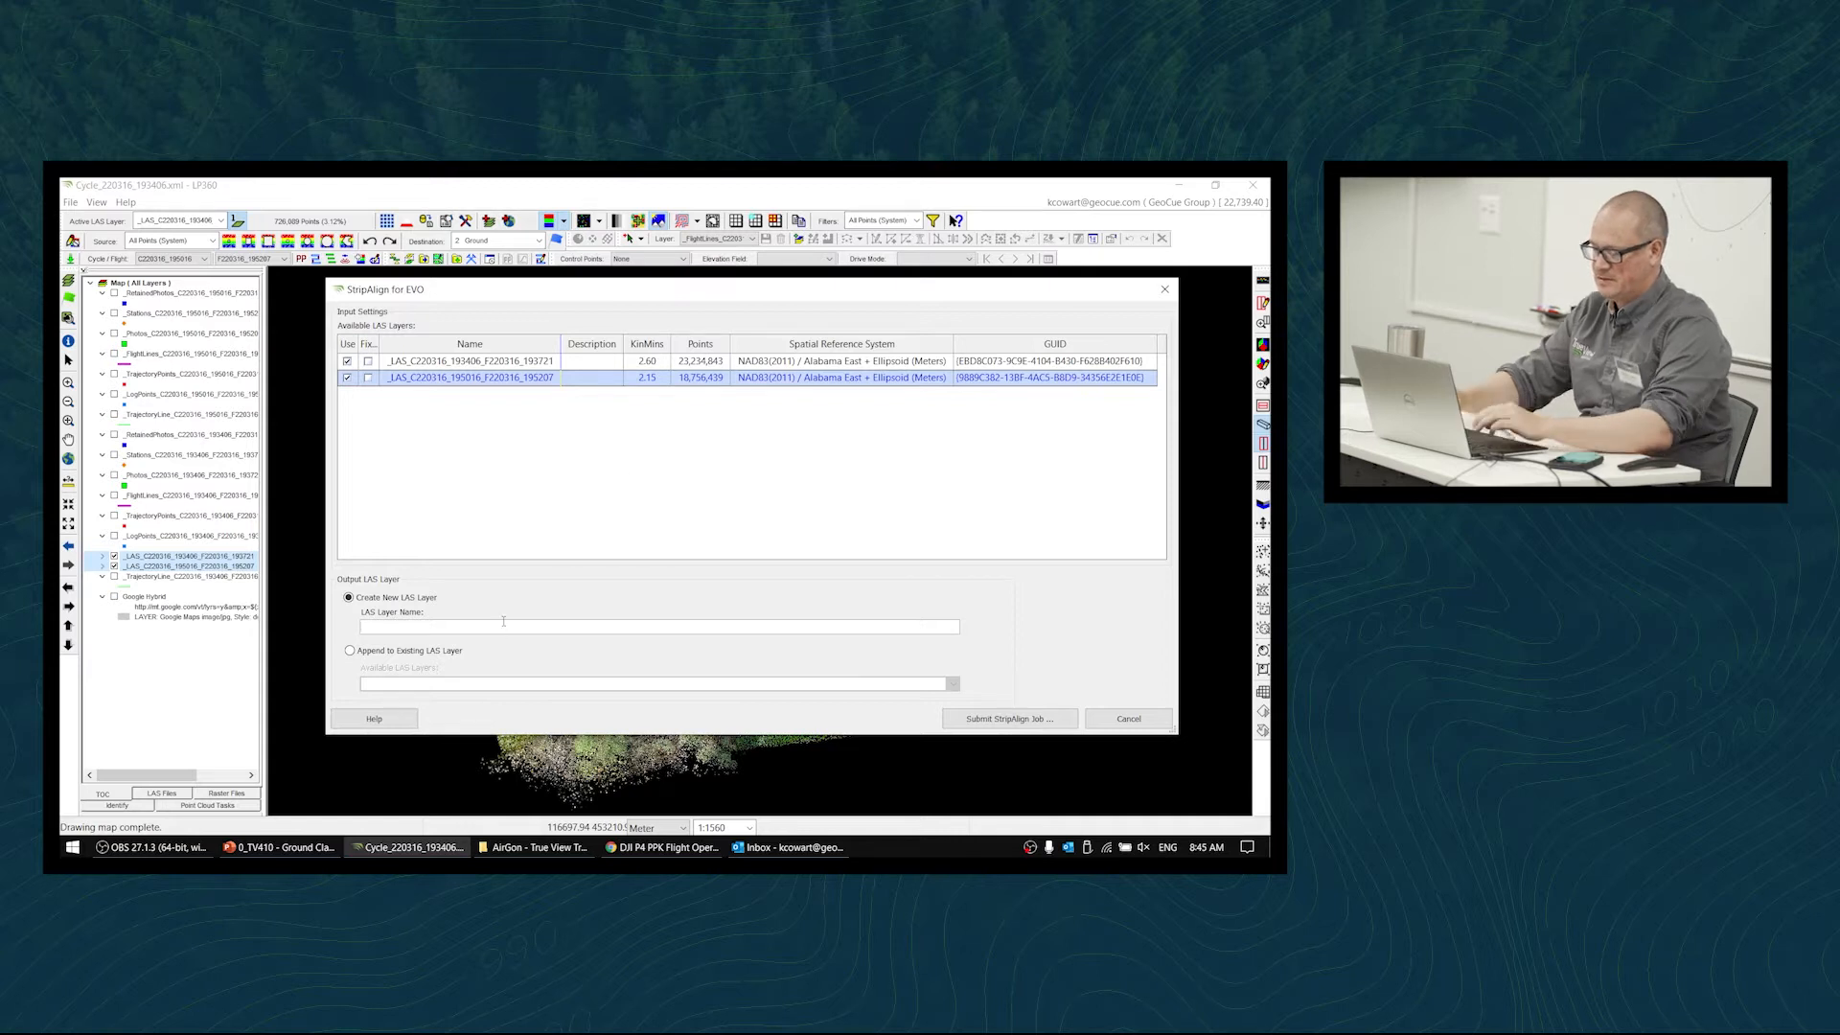
pyautogui.write('-Aligned')
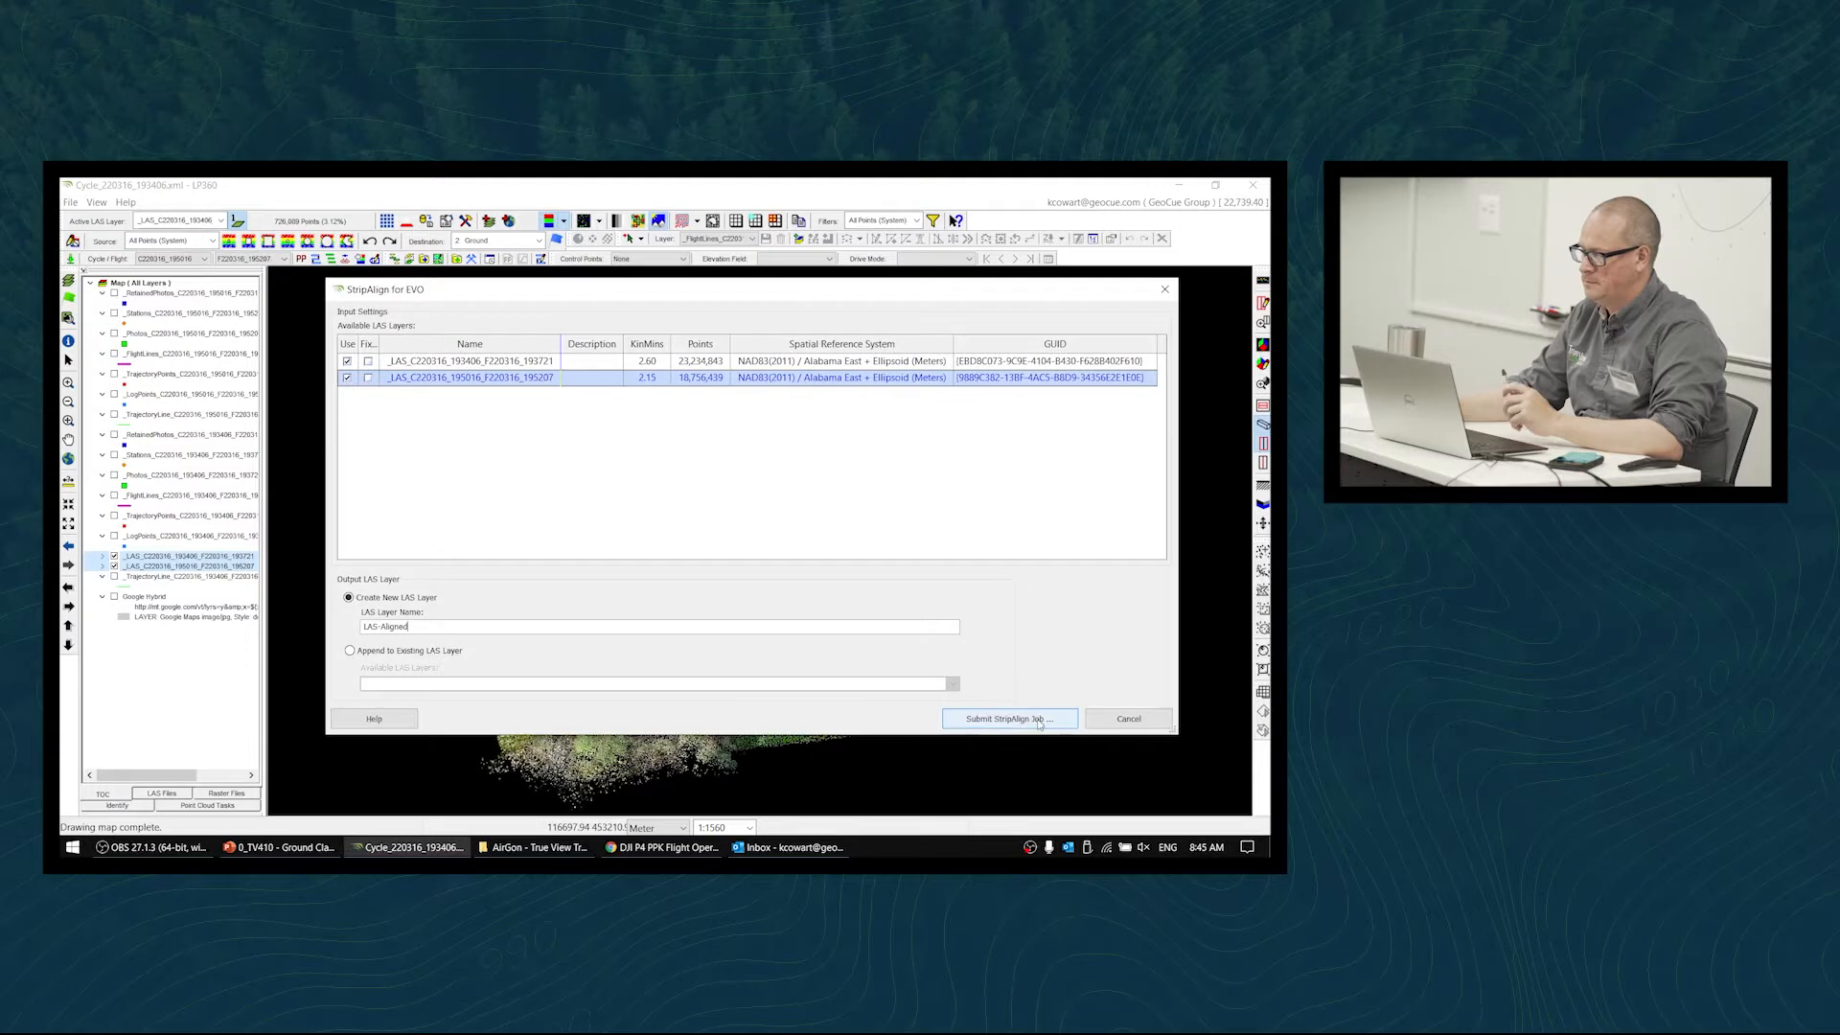
# - Submit the StripAlign job and open the Job Manager to monitor its processing
pyautogui.click(1040, 720)
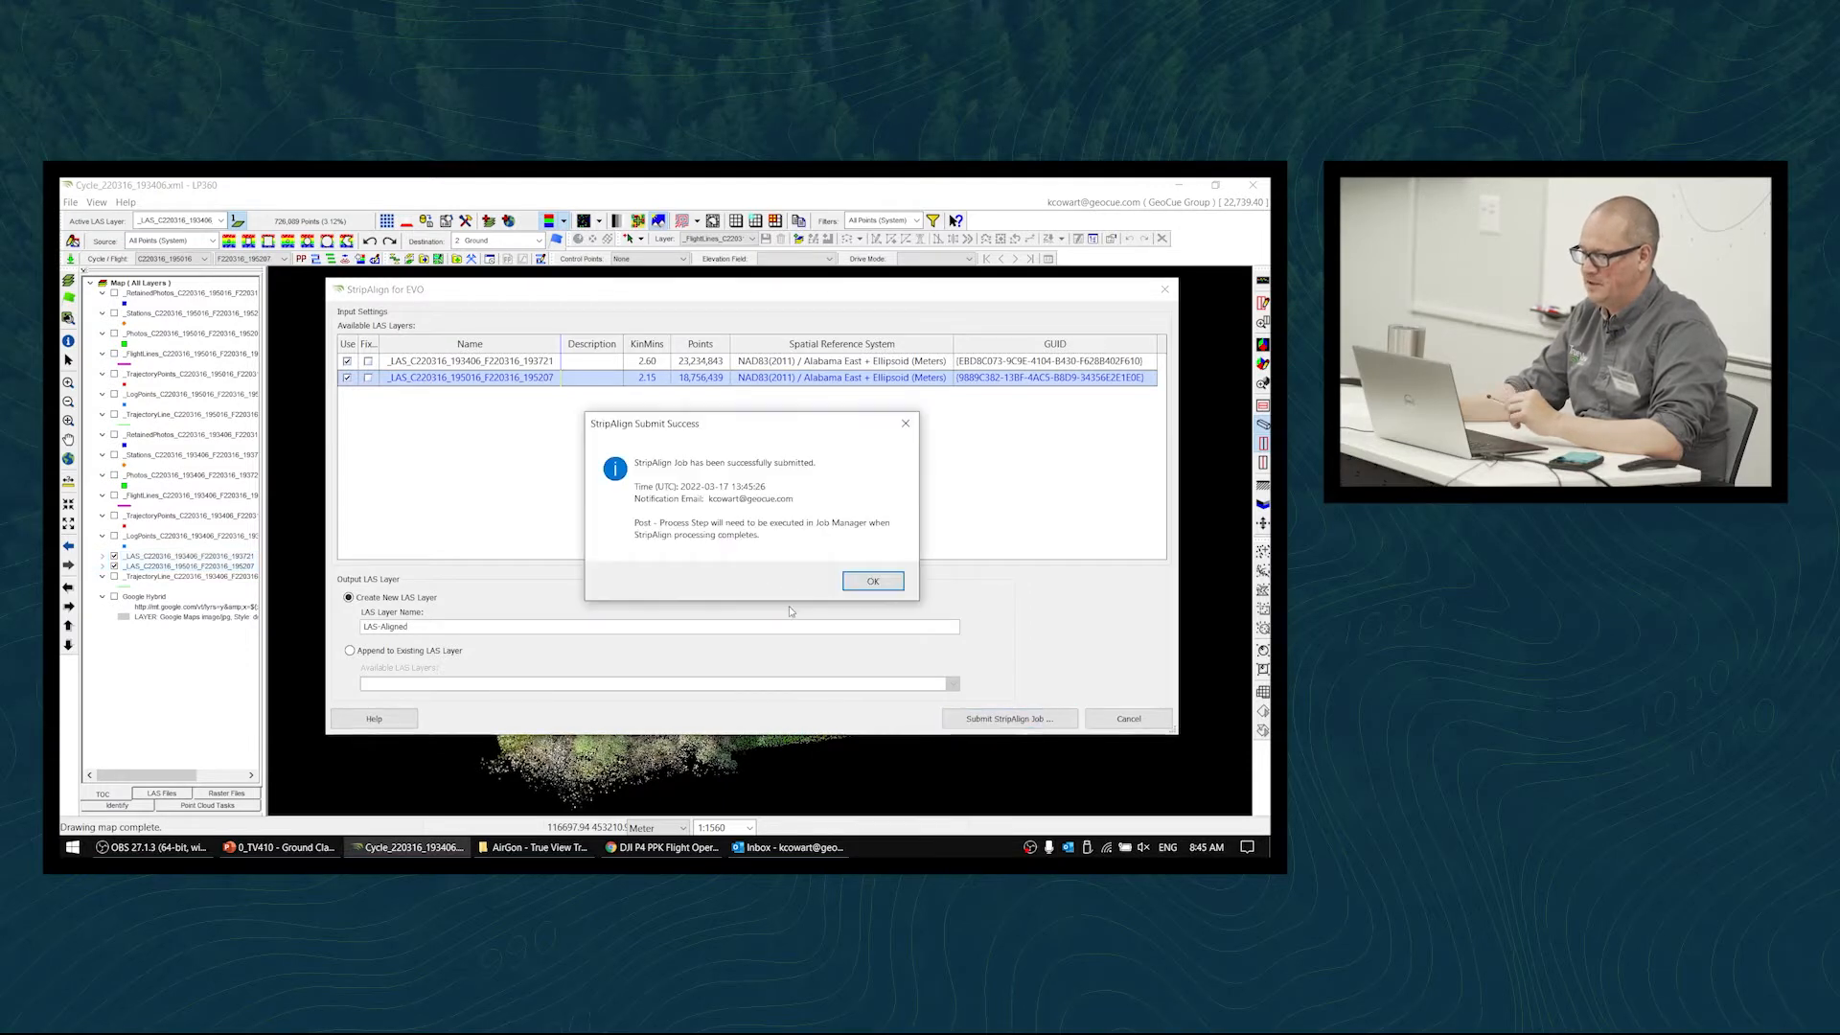
pyautogui.click(873, 581)
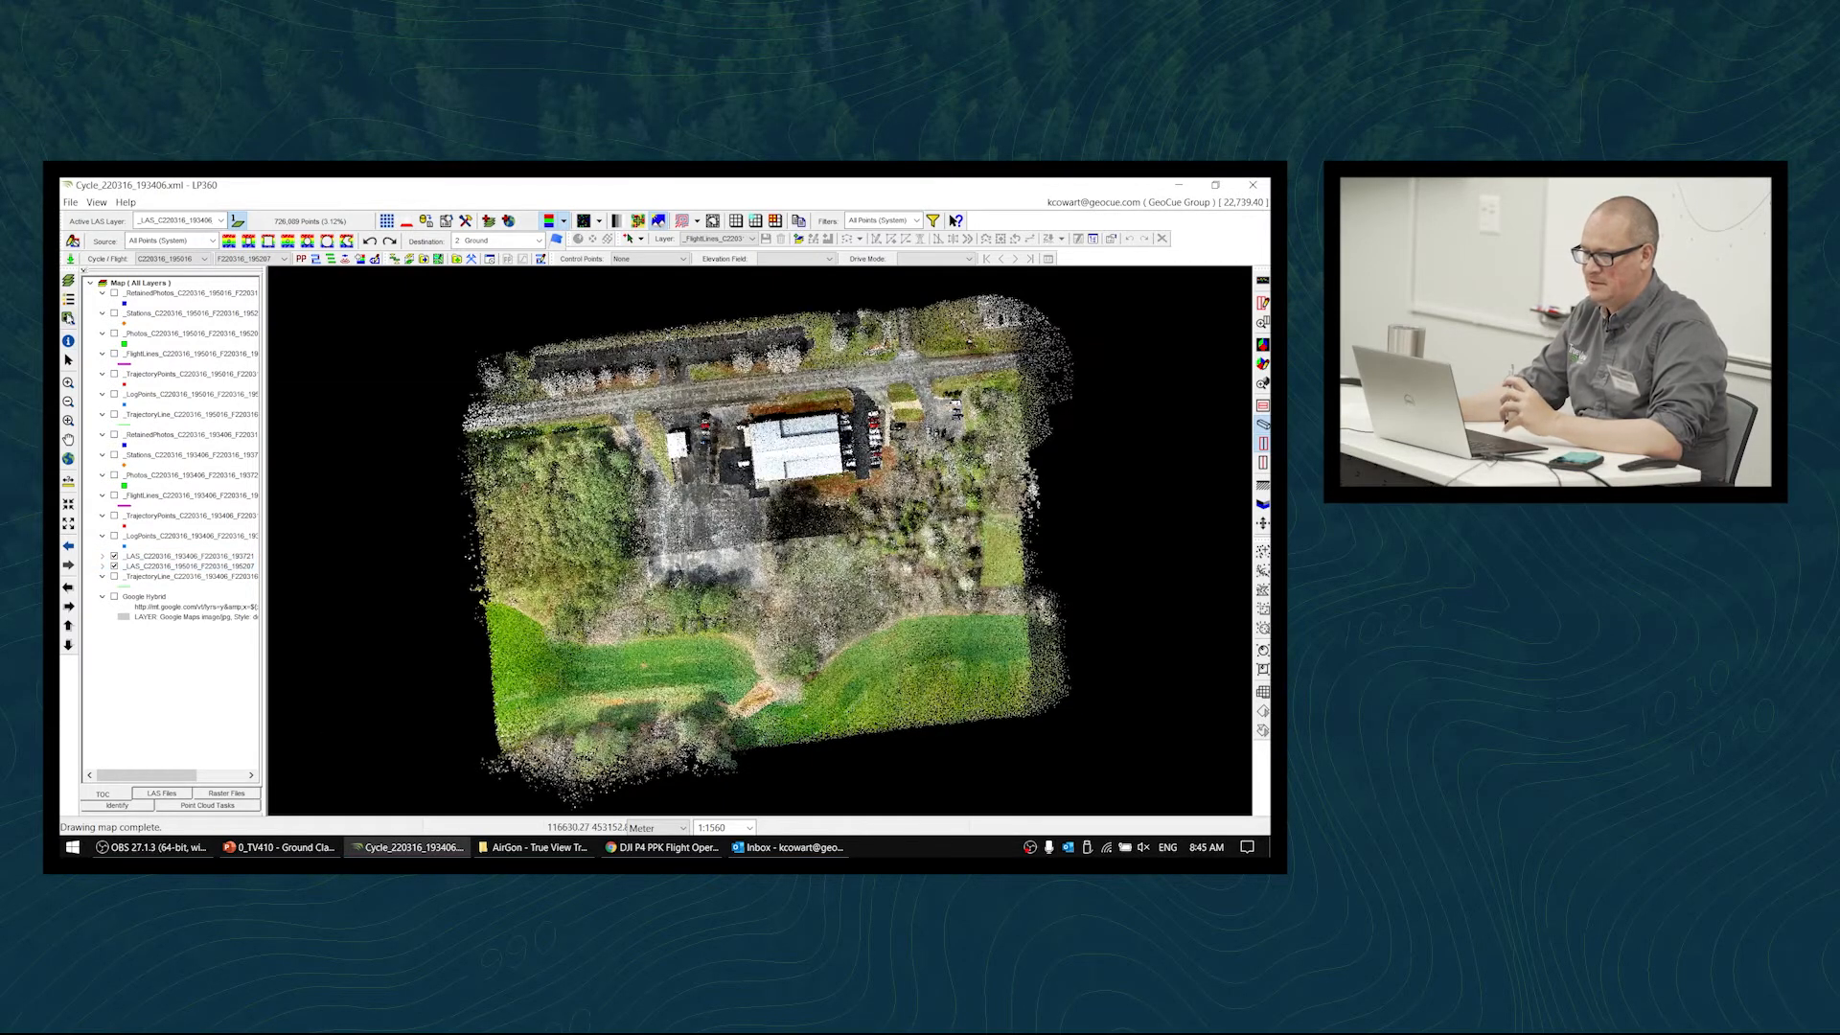
pyautogui.click(70, 299)
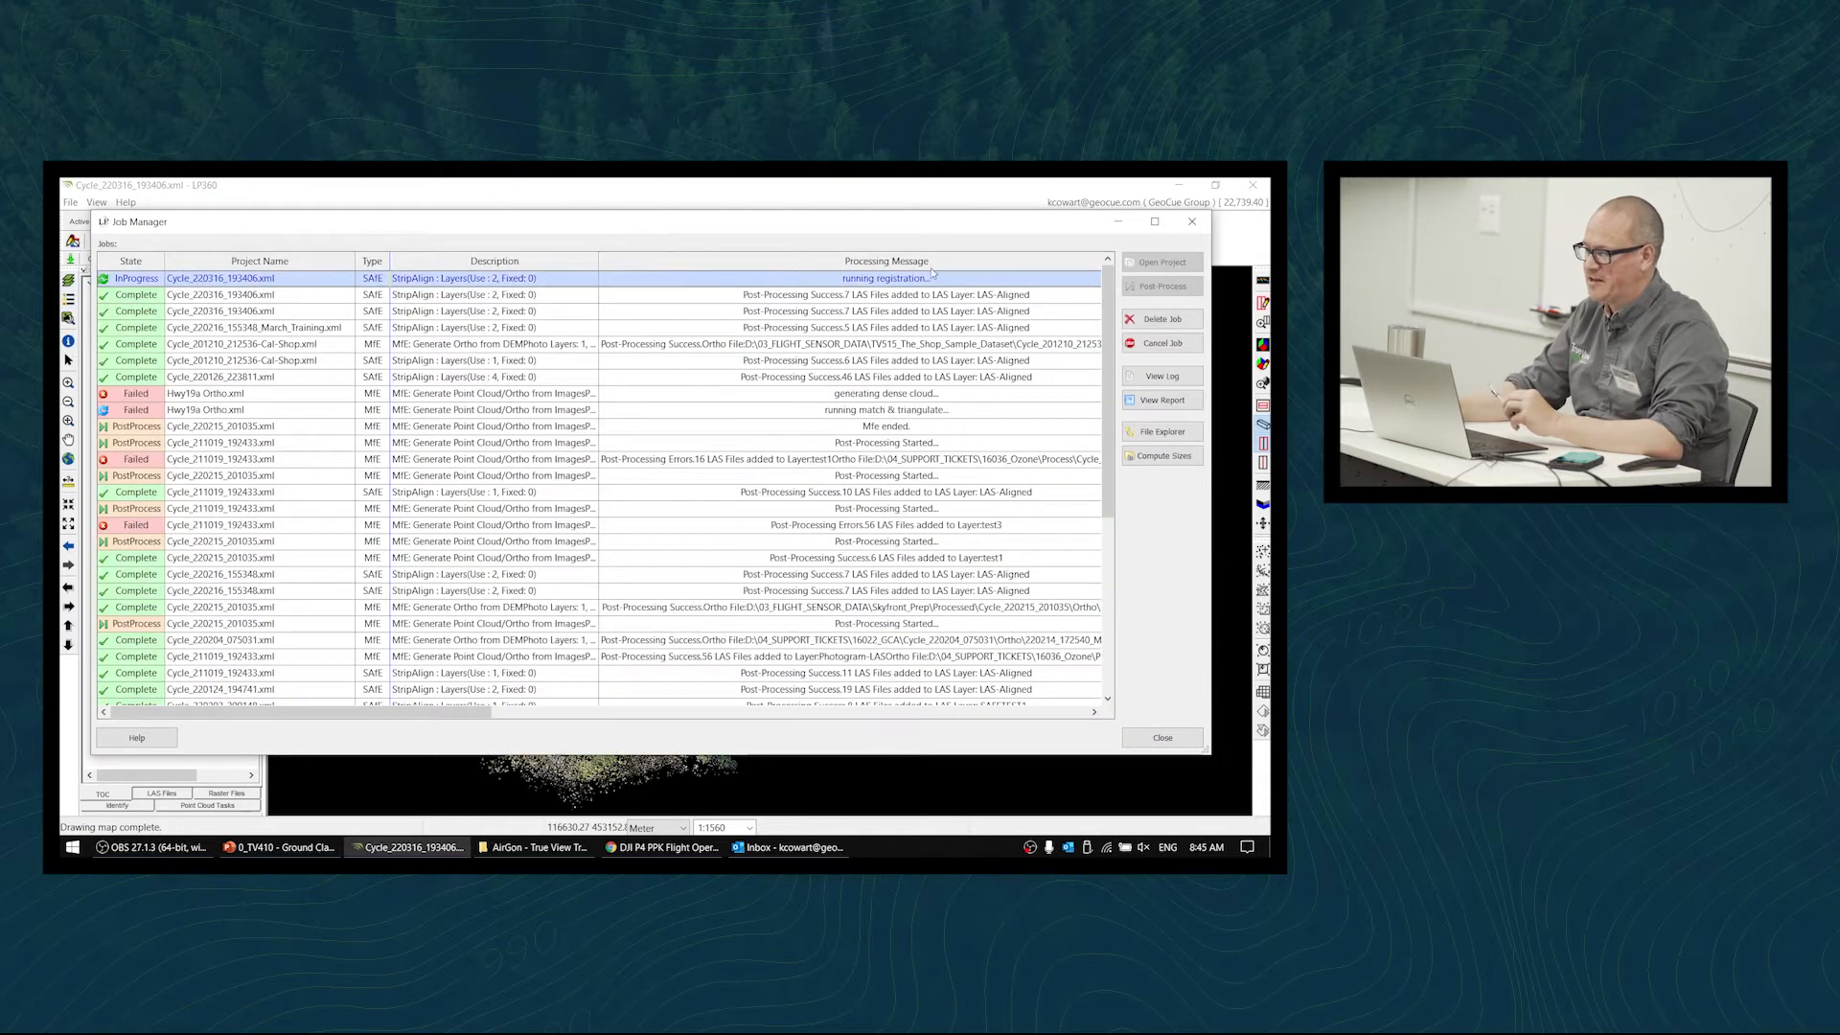
pyautogui.moveTo(913, 236); pyautogui.dragTo(942, 280)
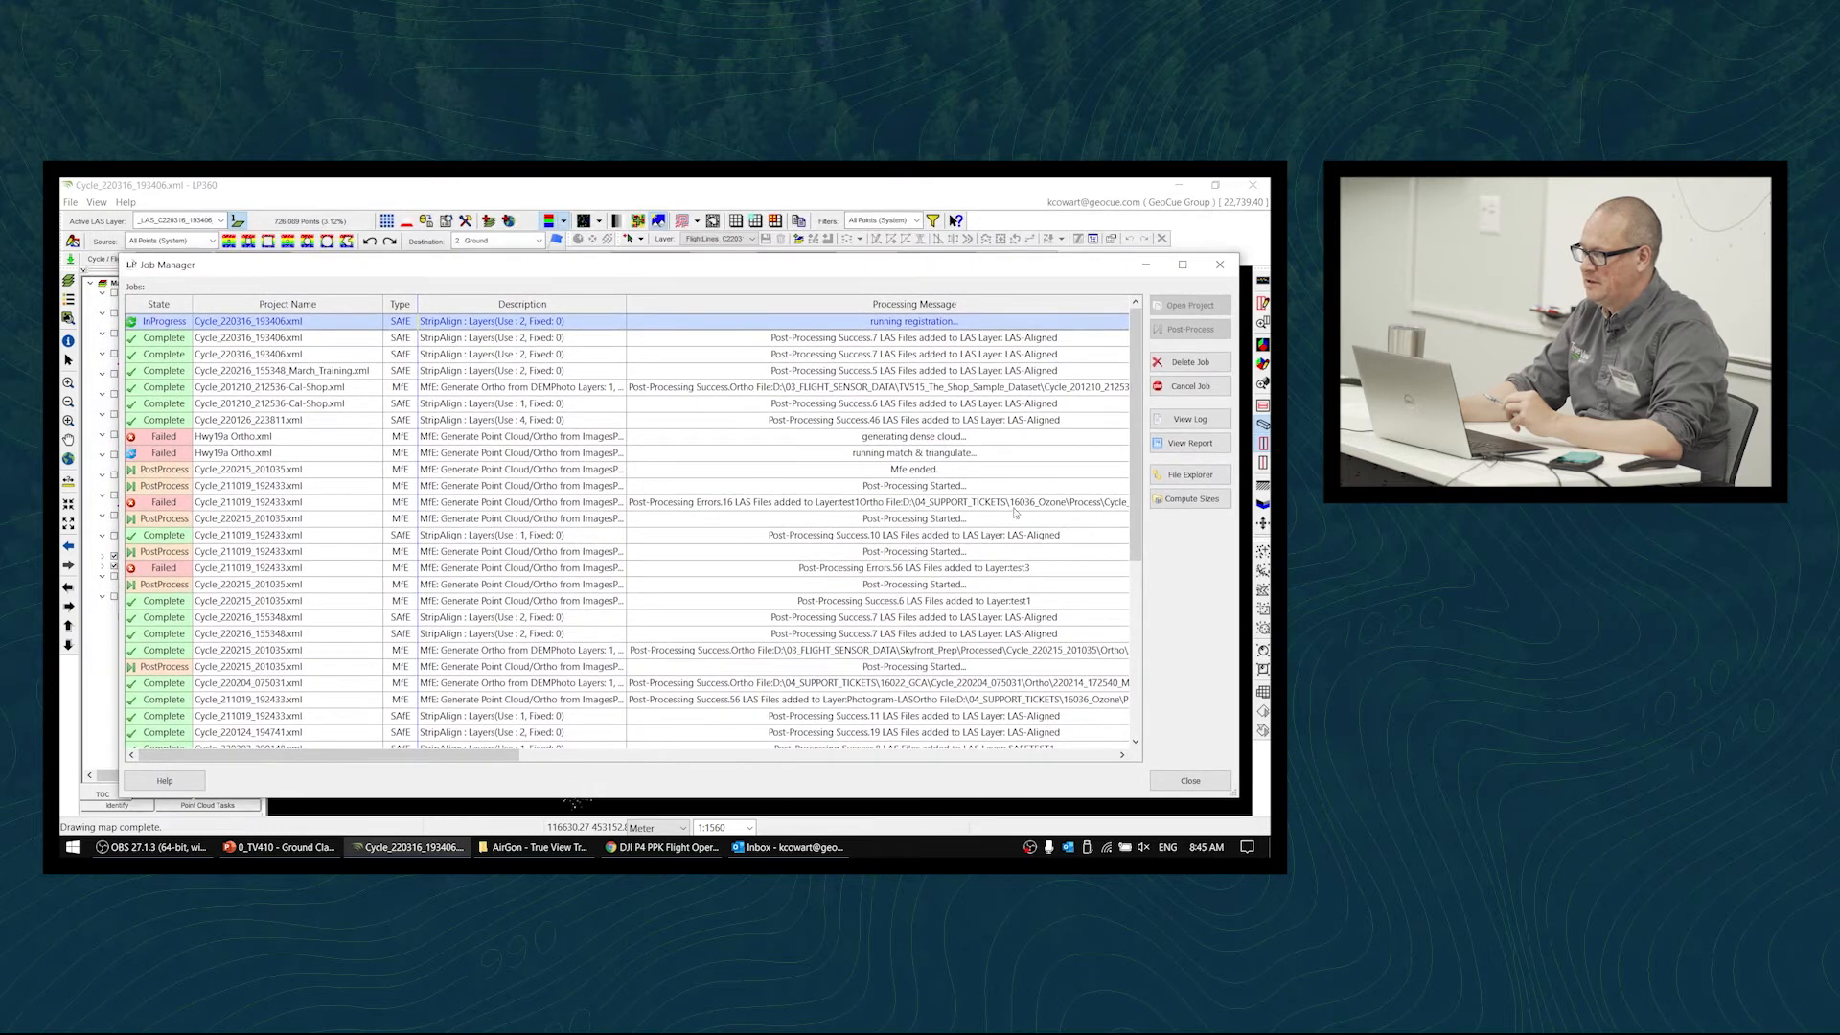
pyautogui.click(1190, 781)
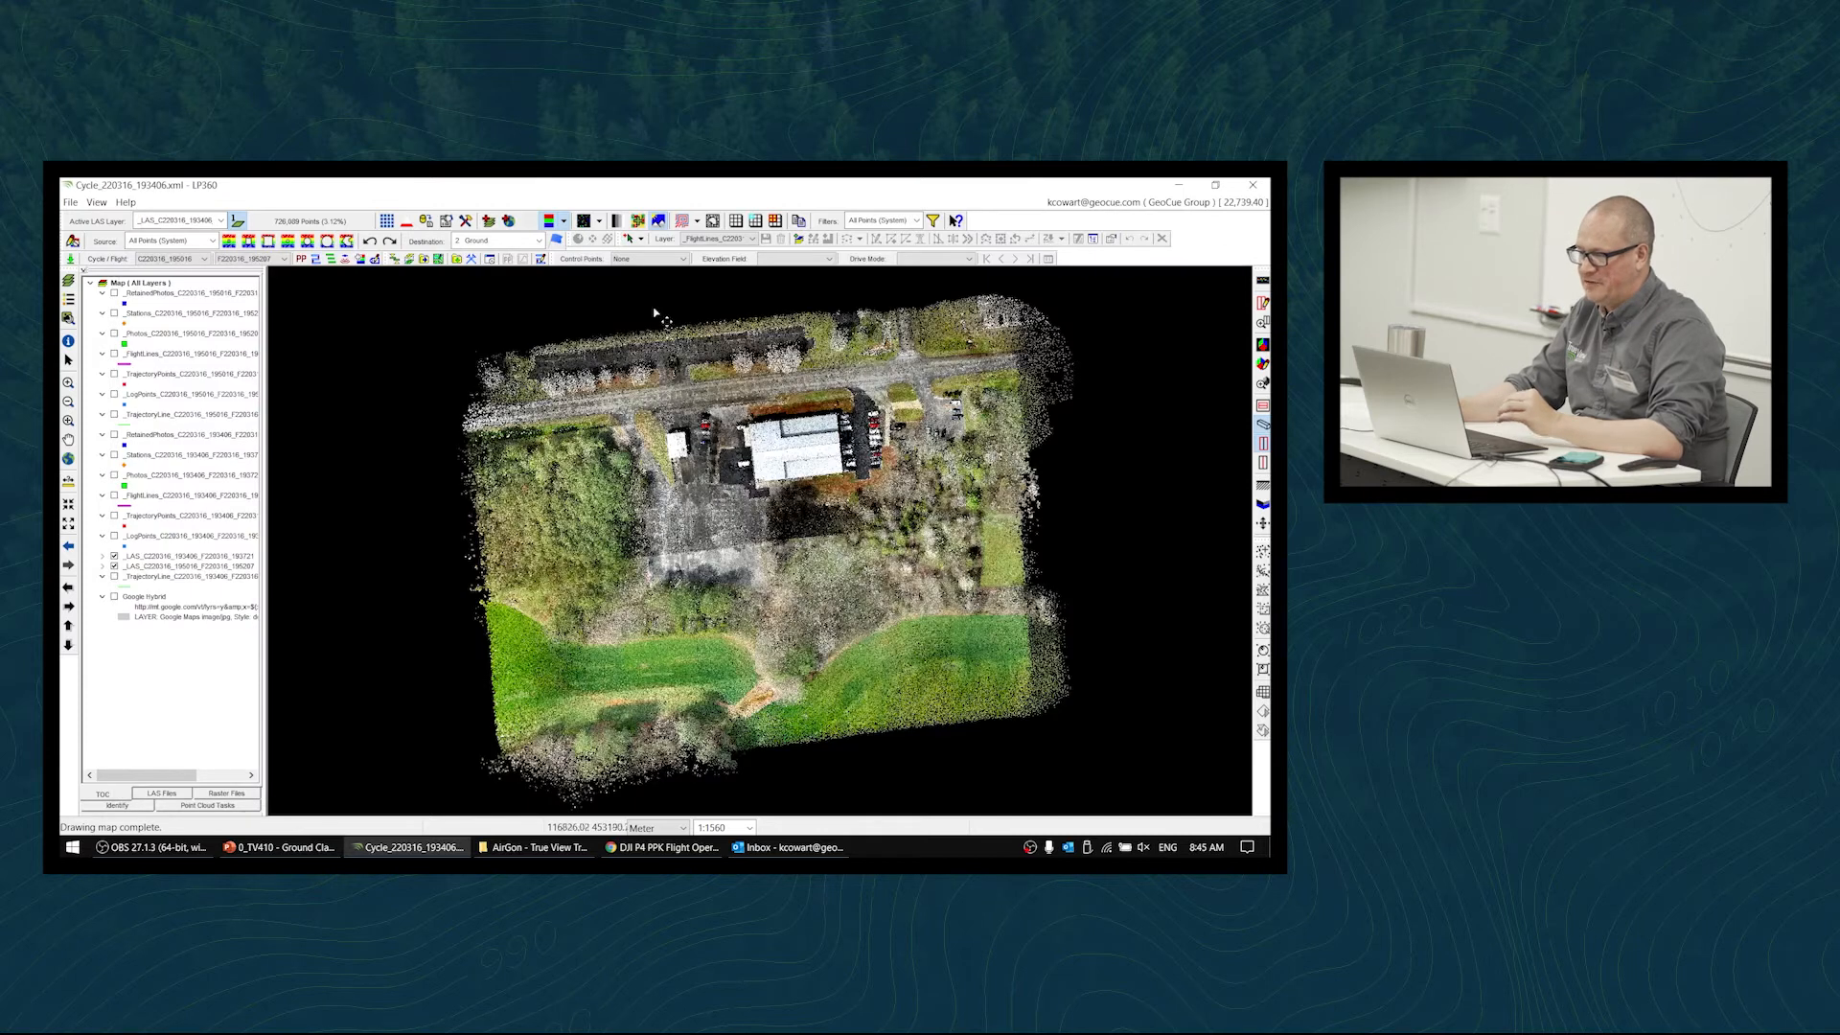
pyautogui.click(236, 559)
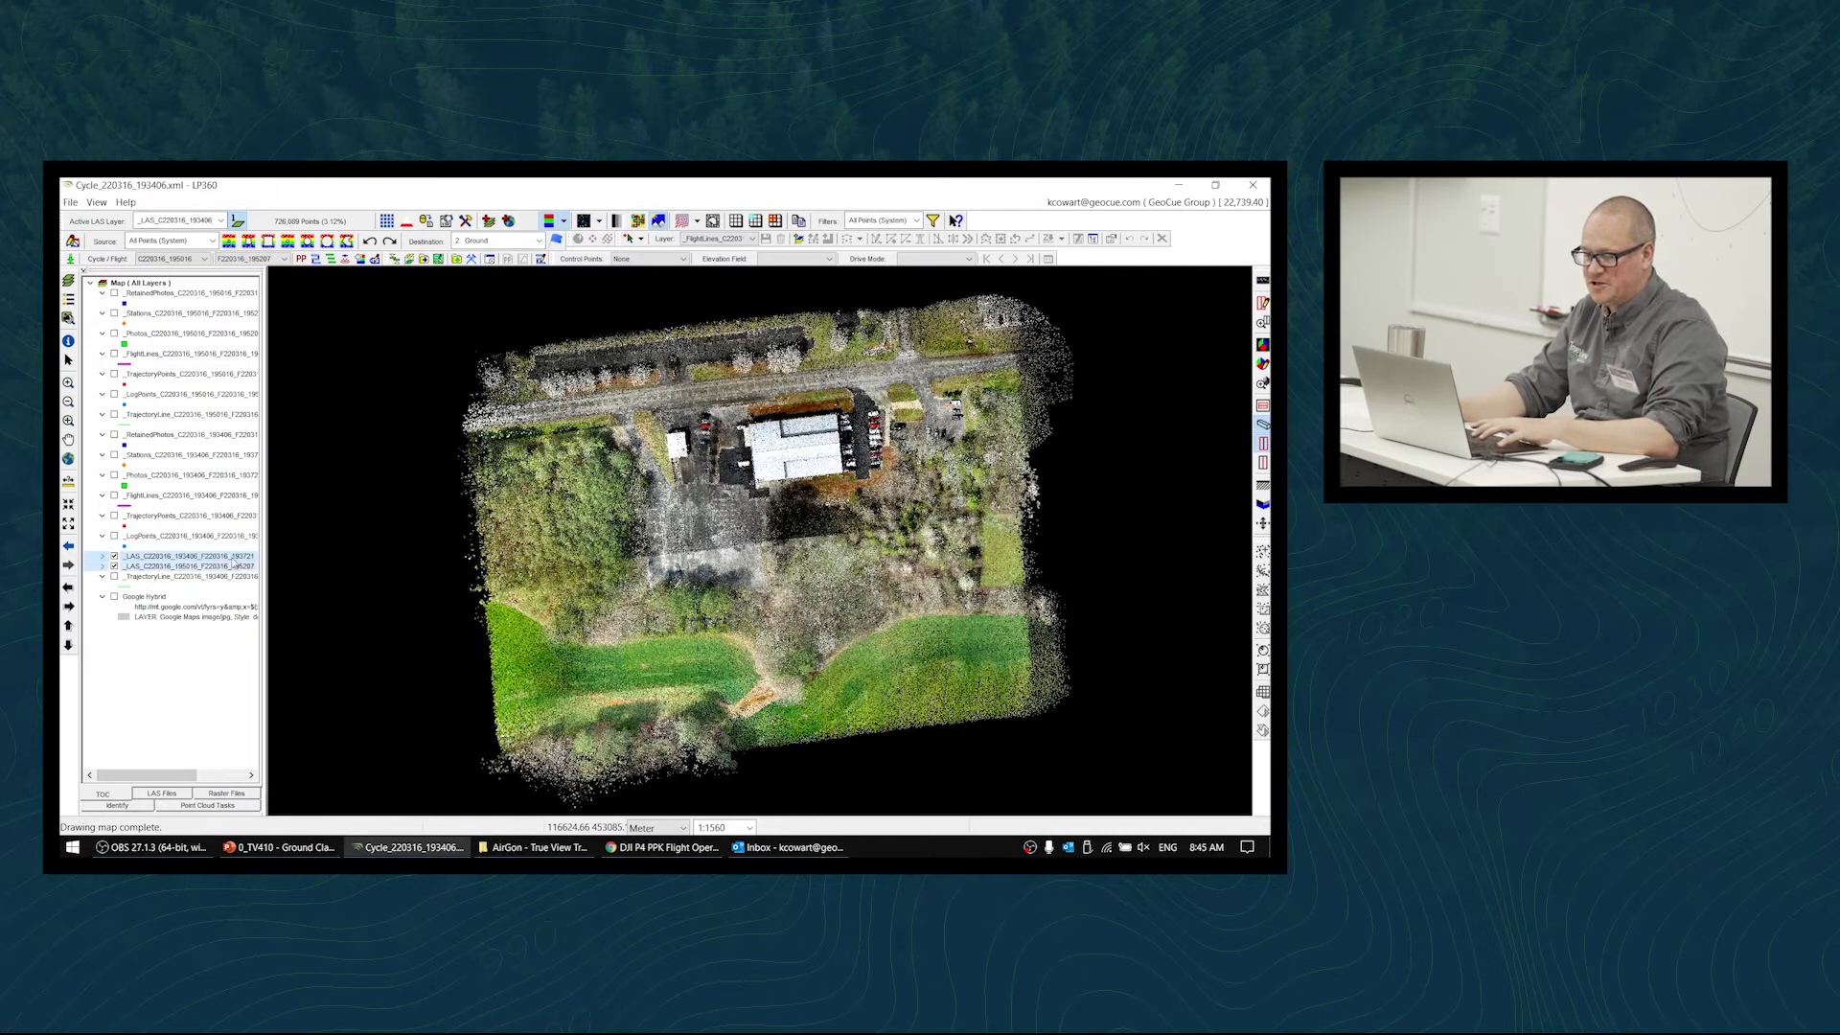
pyautogui.keyDown('shift'); pyautogui.click(237, 566); pyautogui.keyUp('shift')
pyautogui.rightClick(236, 564)
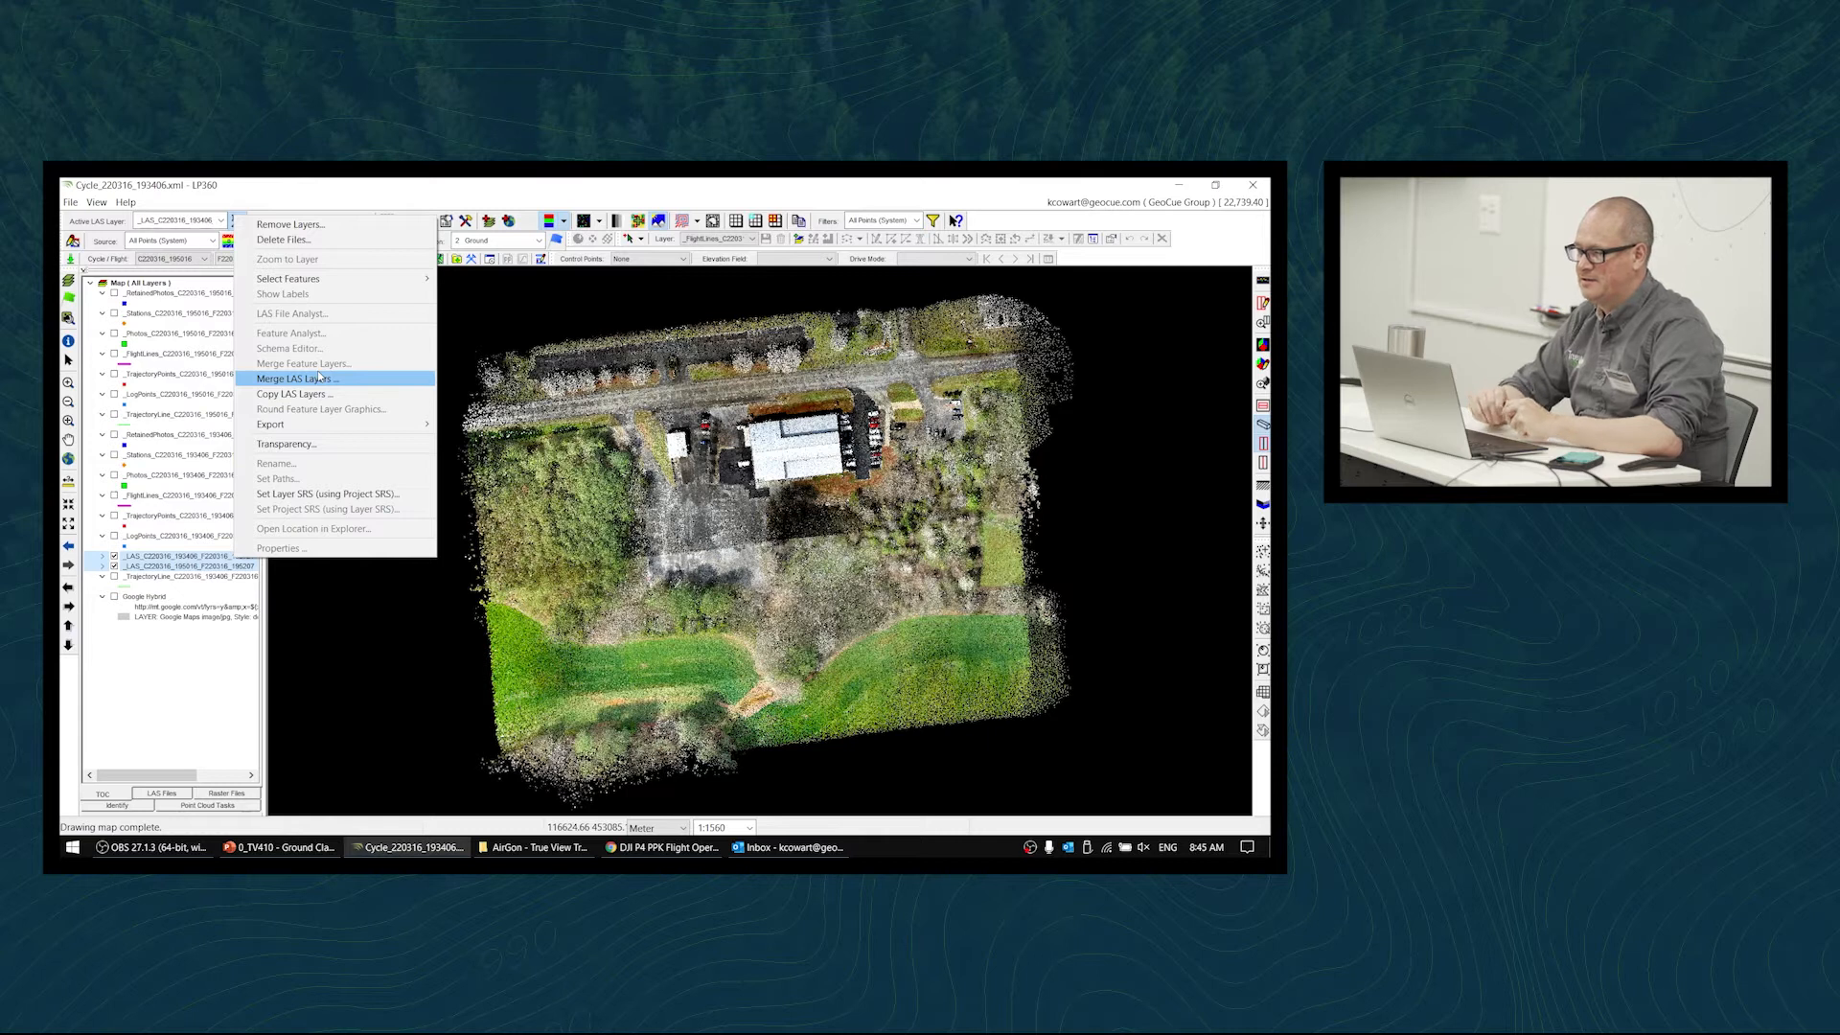
pyautogui.click(924, 195)
# - Run post-processing on the finished StripAlign job in the Job Manager, confirm it and close the Job Manager
pyautogui.click(1102, 238)
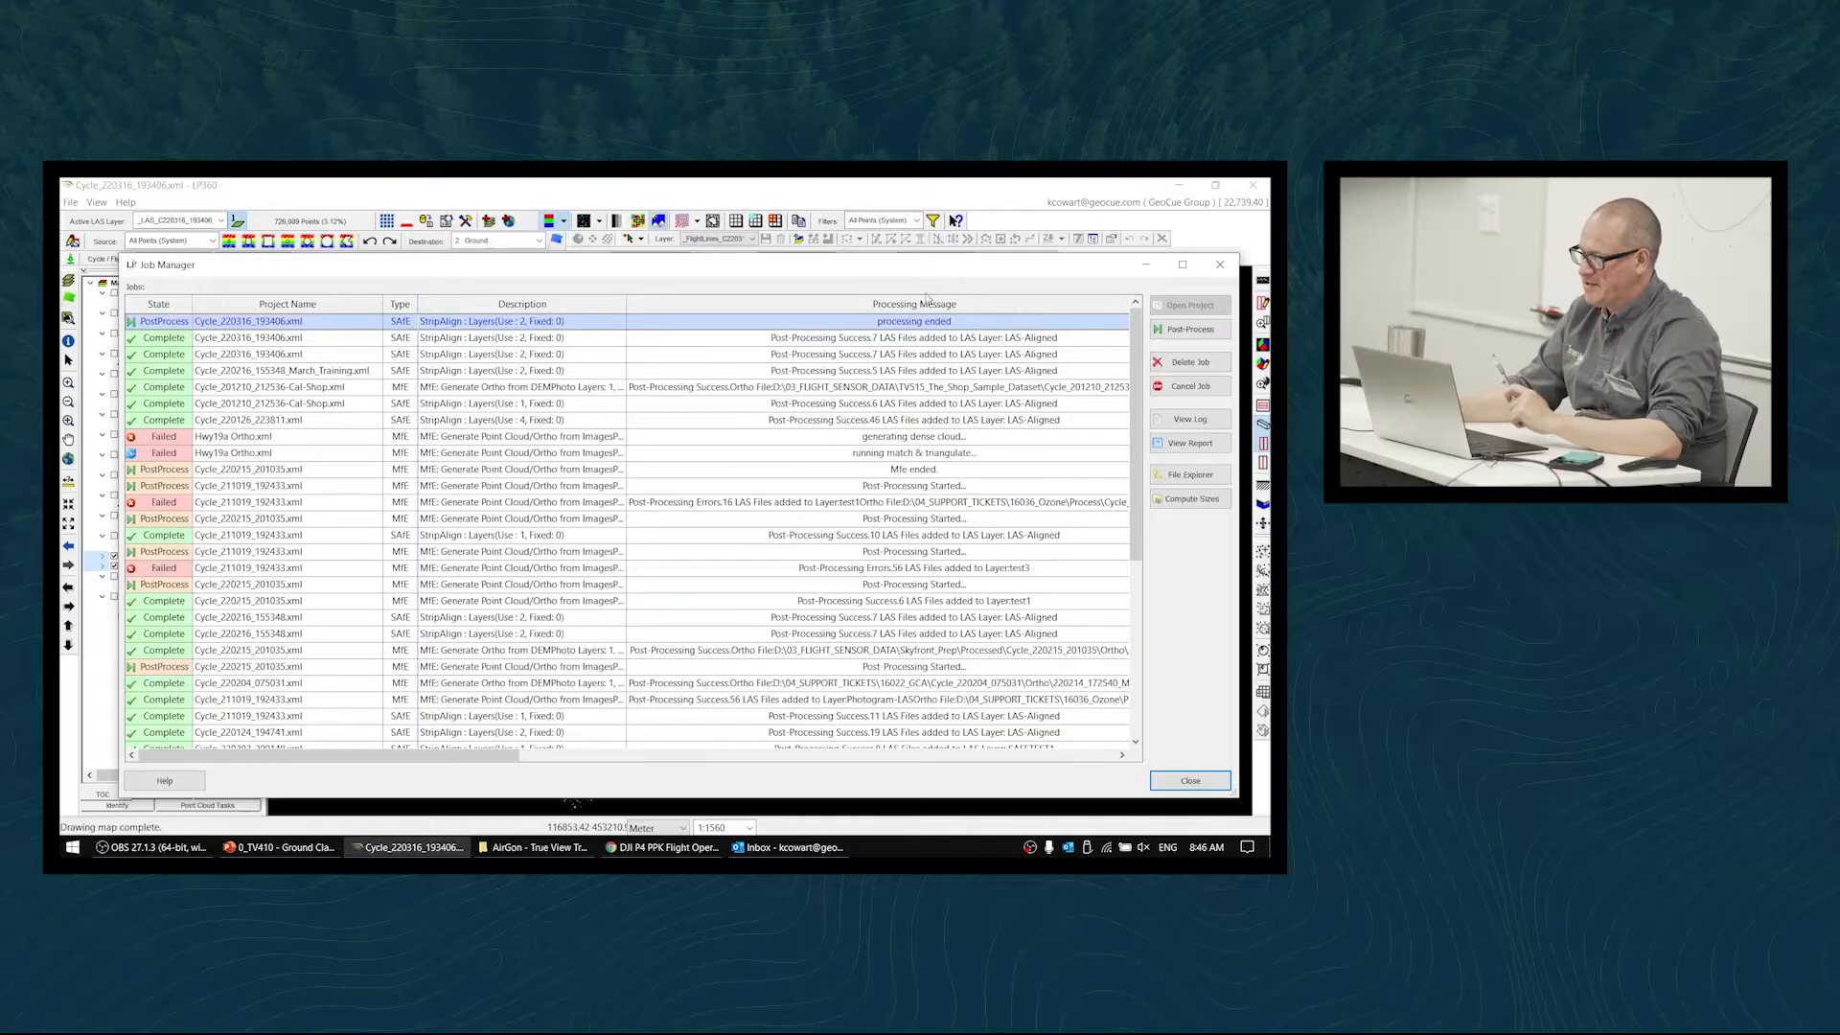
pyautogui.click(1191, 329)
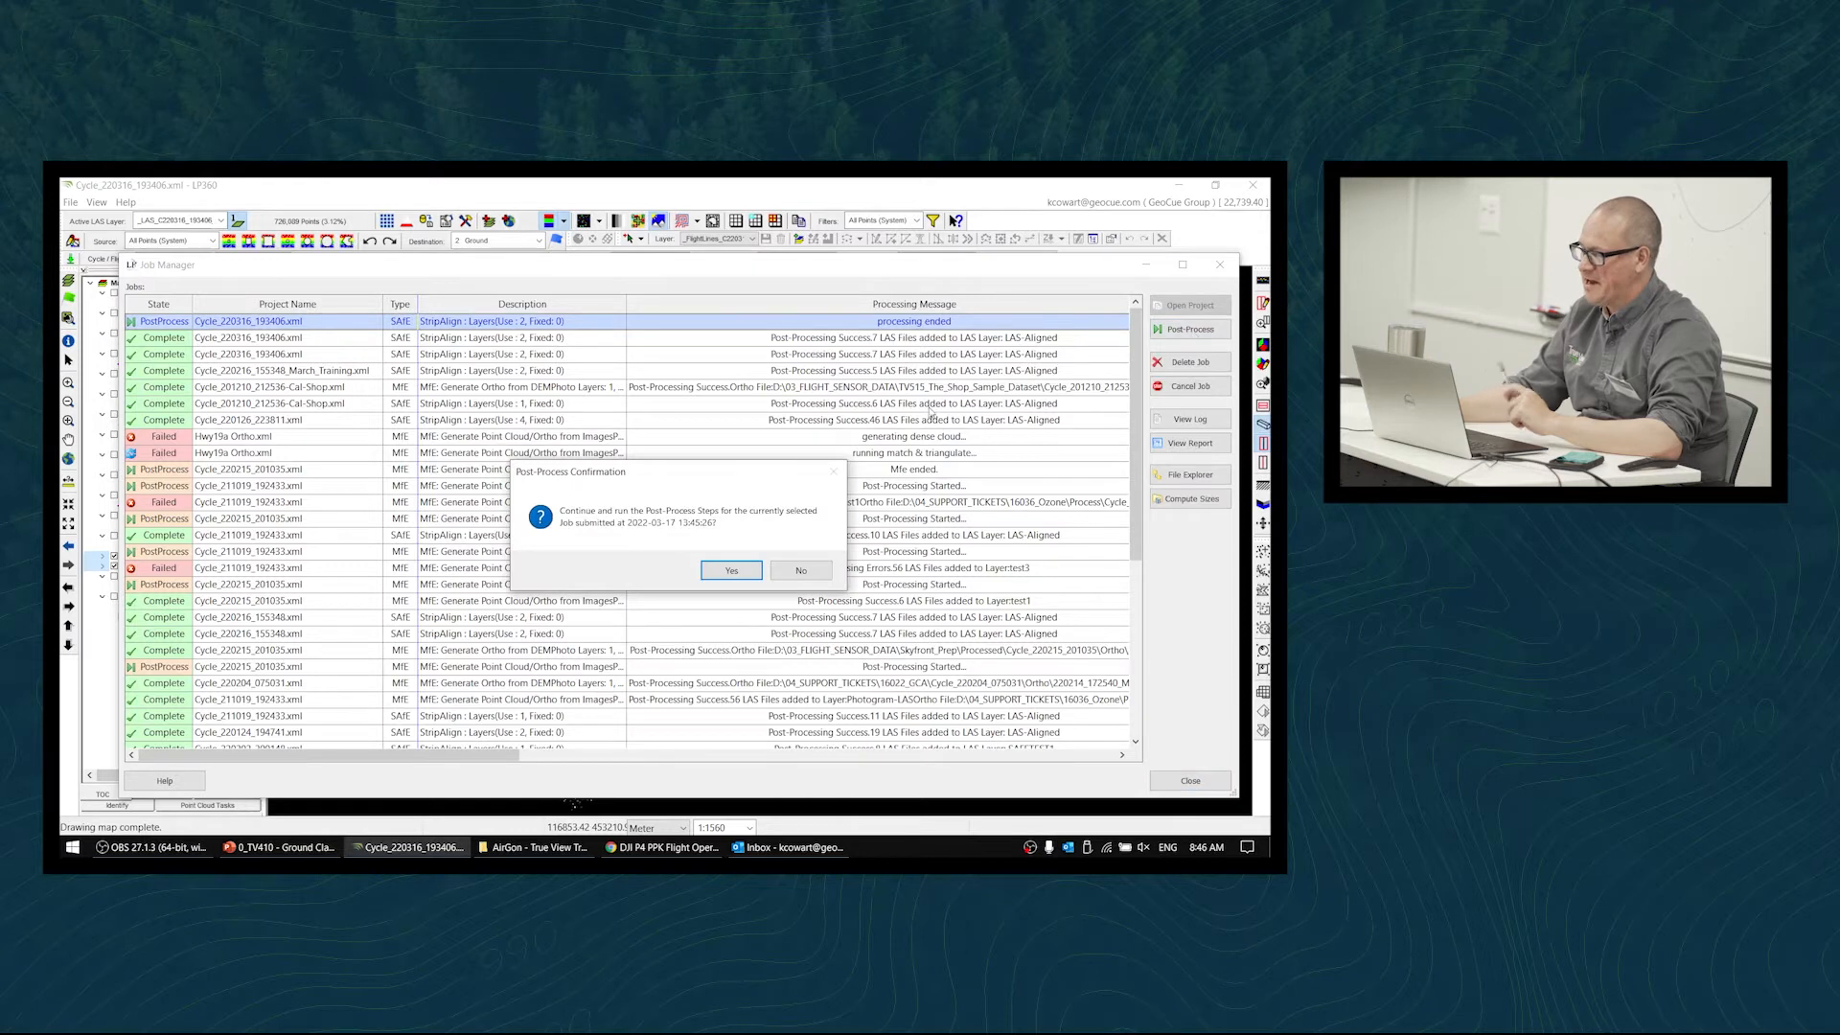
pyautogui.click(733, 571)
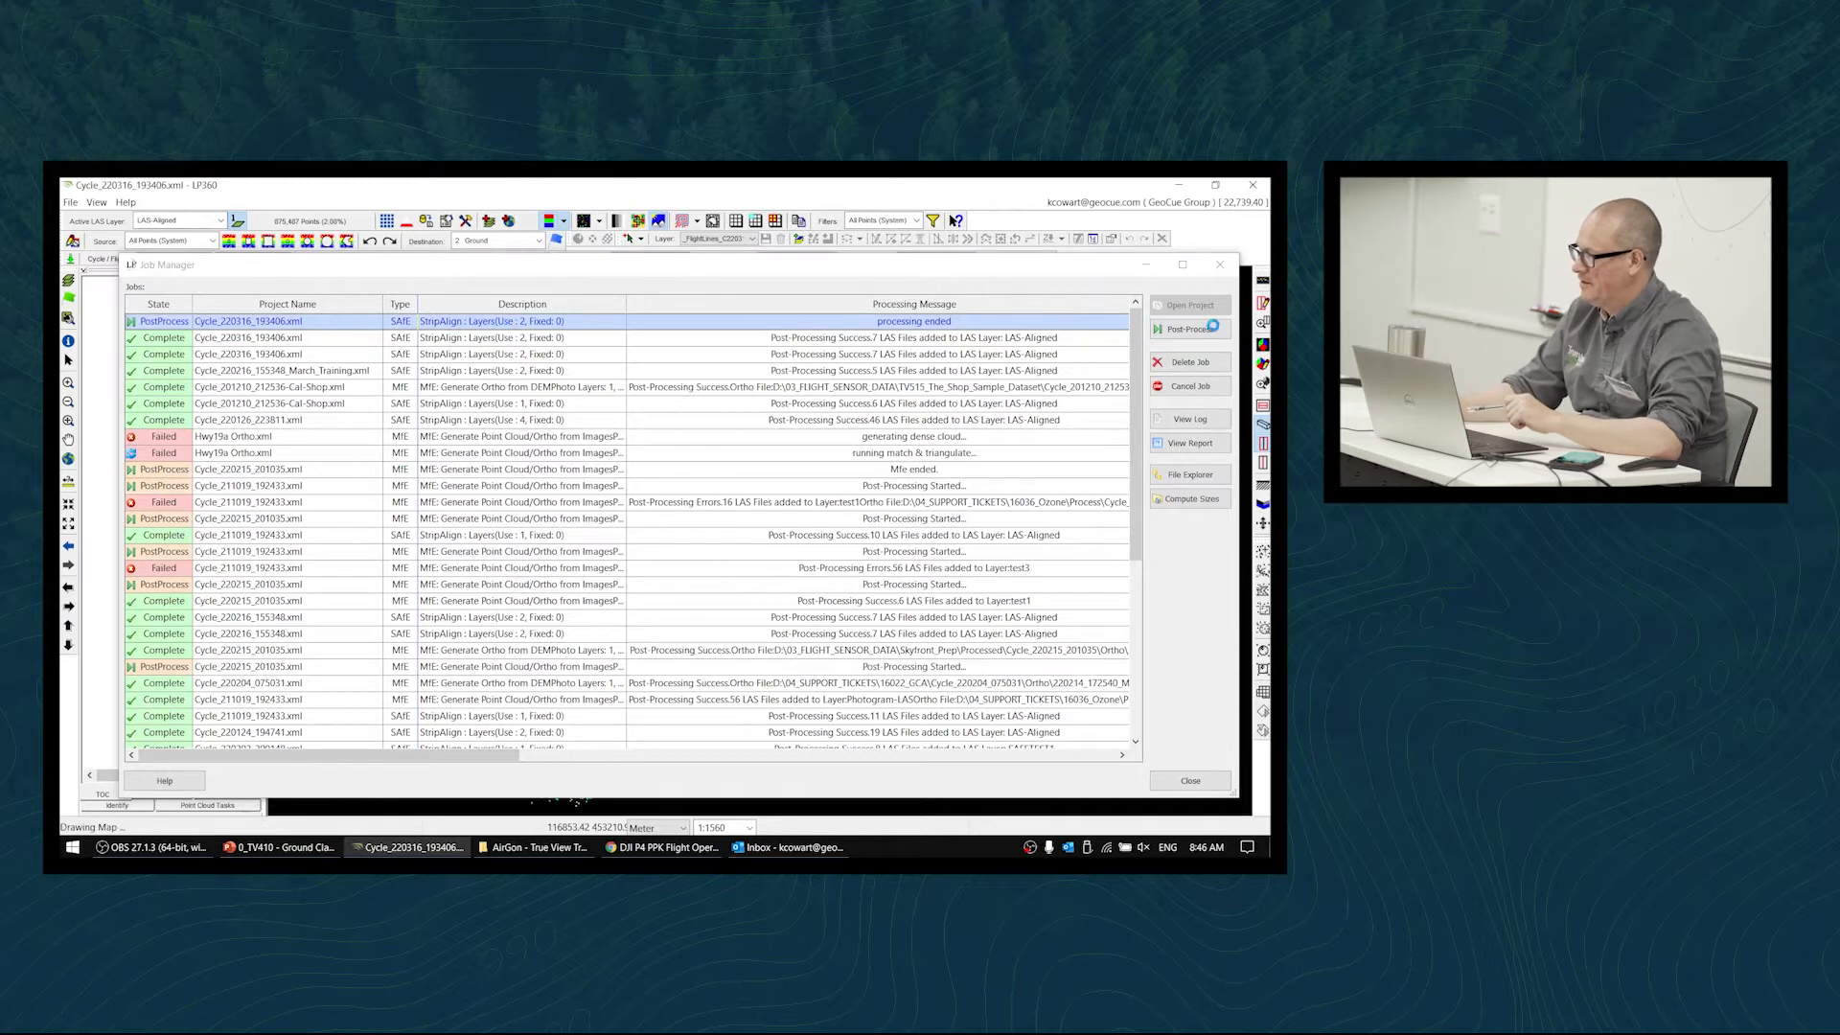
pyautogui.click(756, 576)
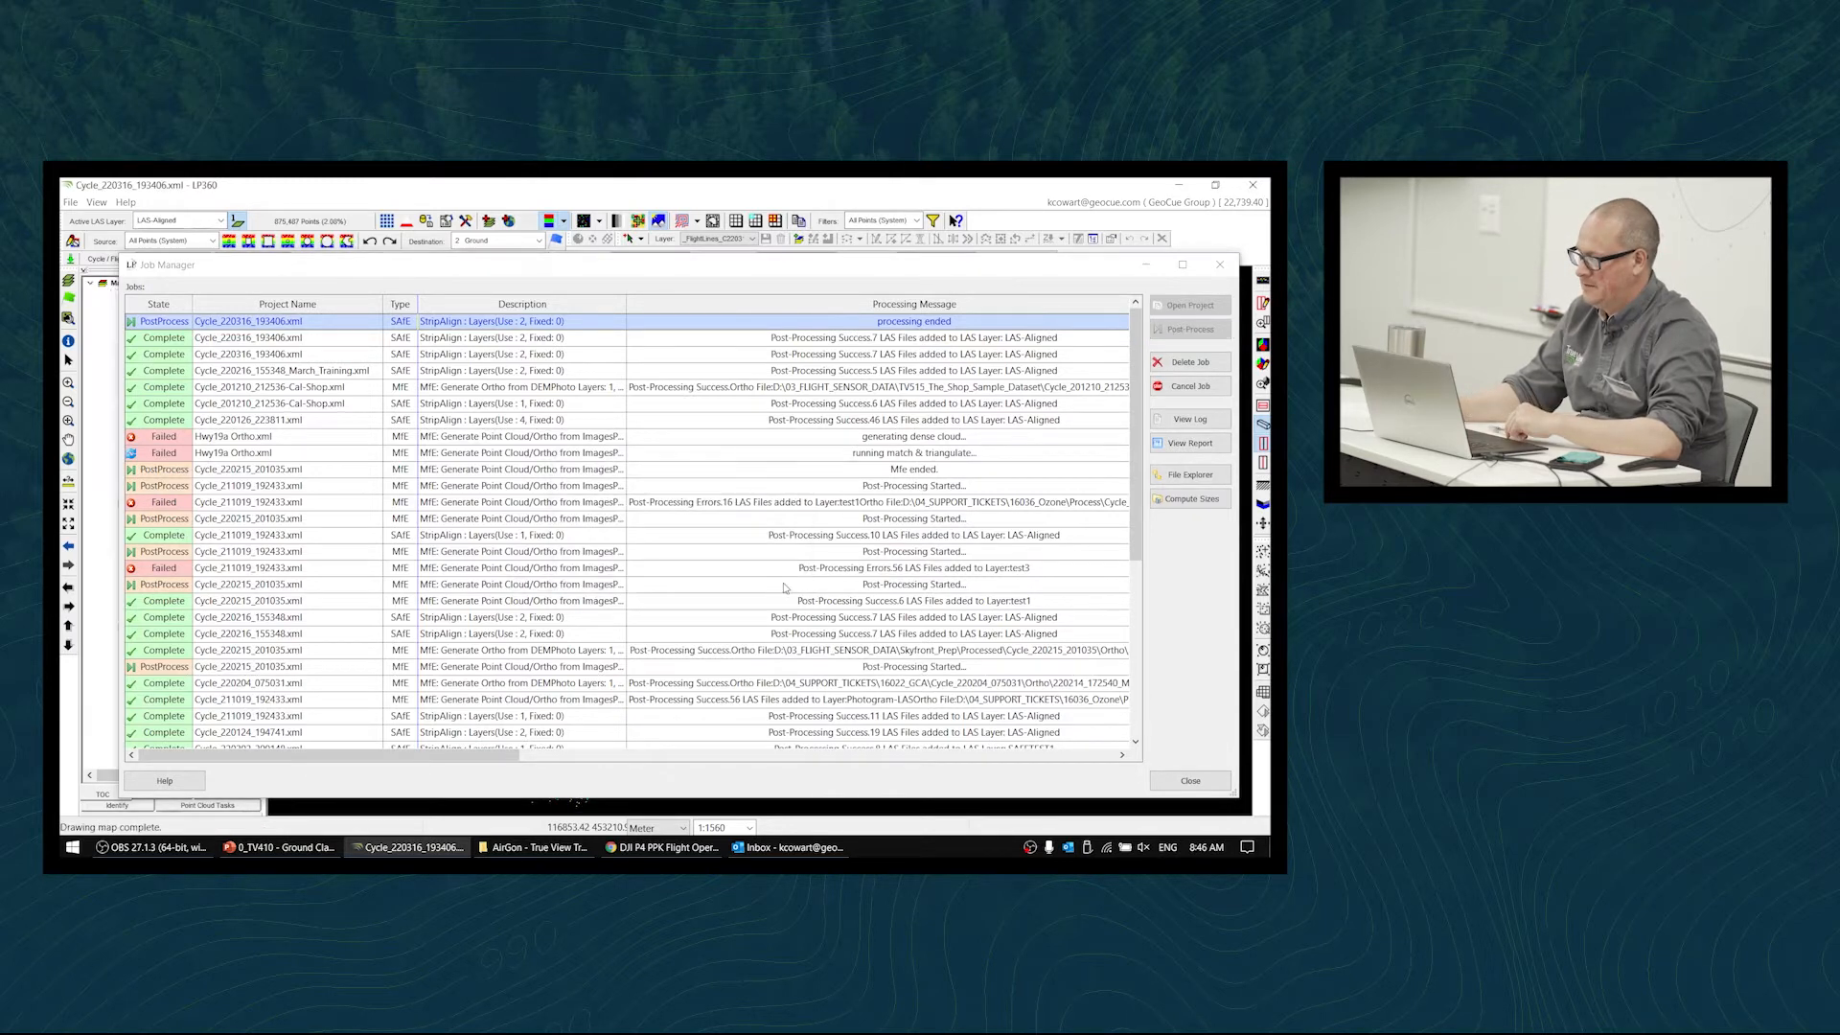
pyautogui.click(1190, 780)
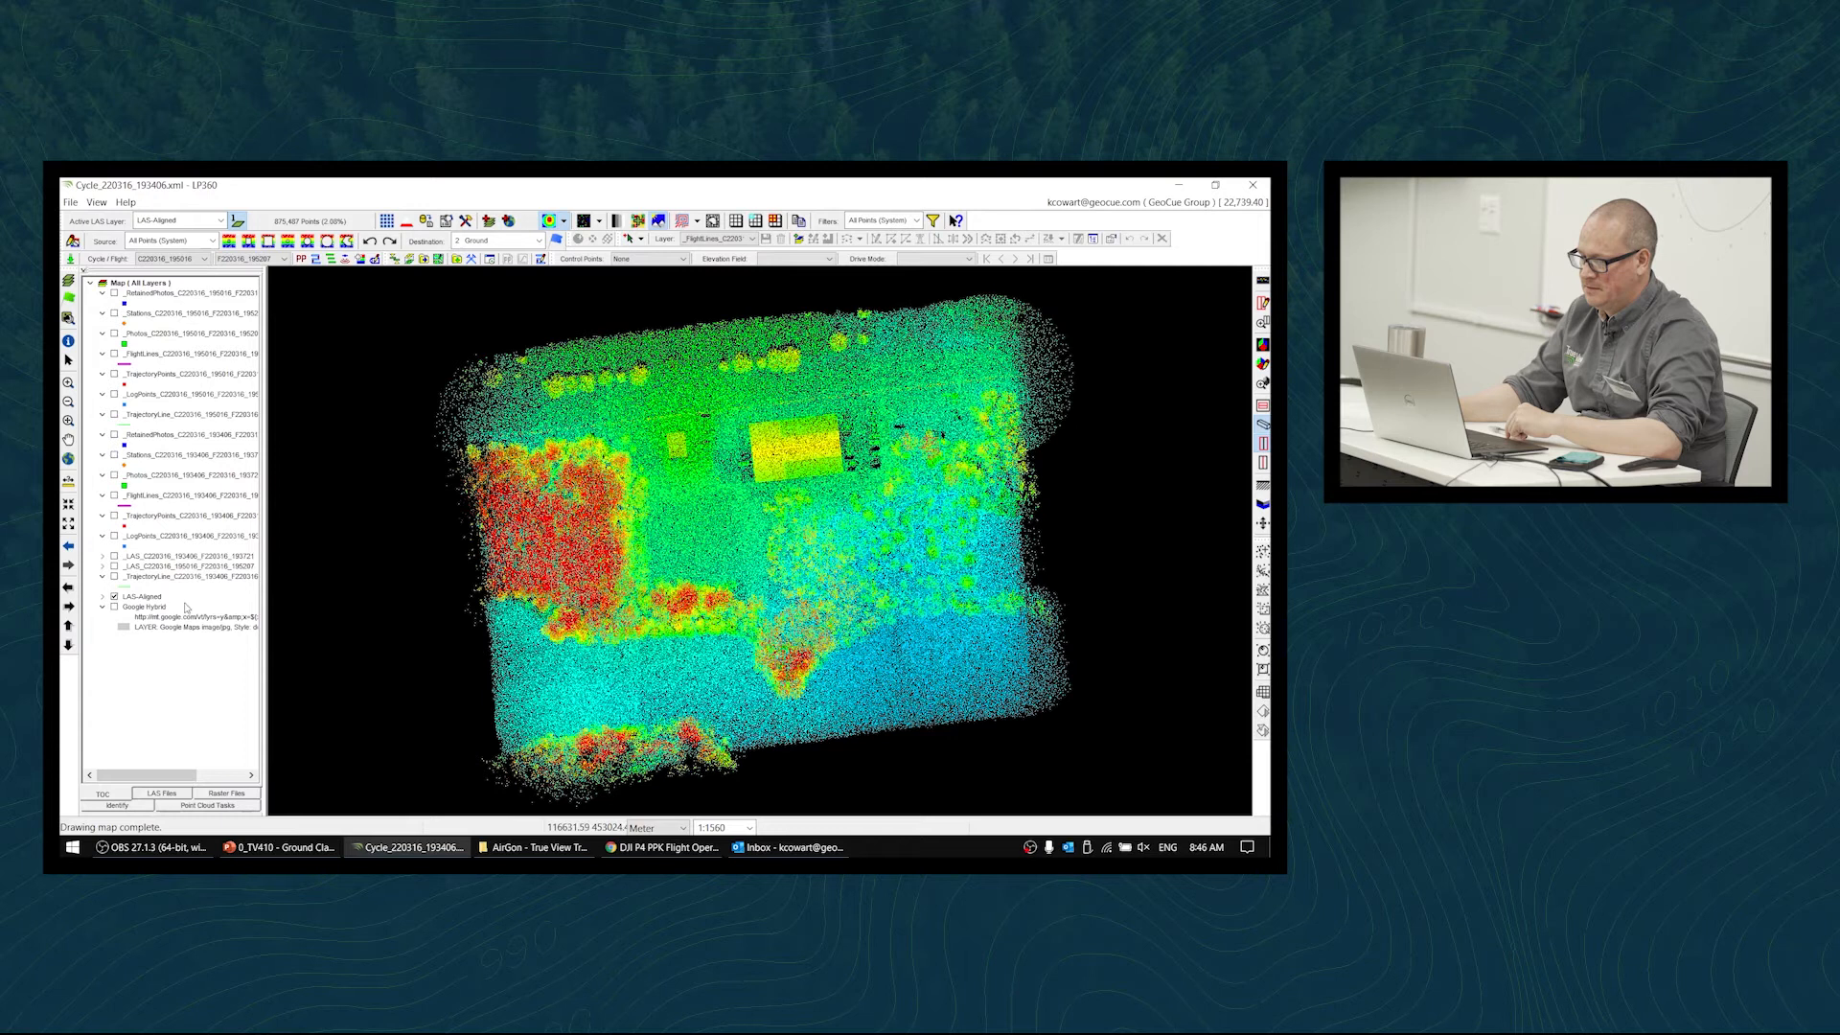
# - Use LAS-Aligned as the active LAS layer and display it as a shaded TIN surface coloured by elevation
pyautogui.click(154, 597)
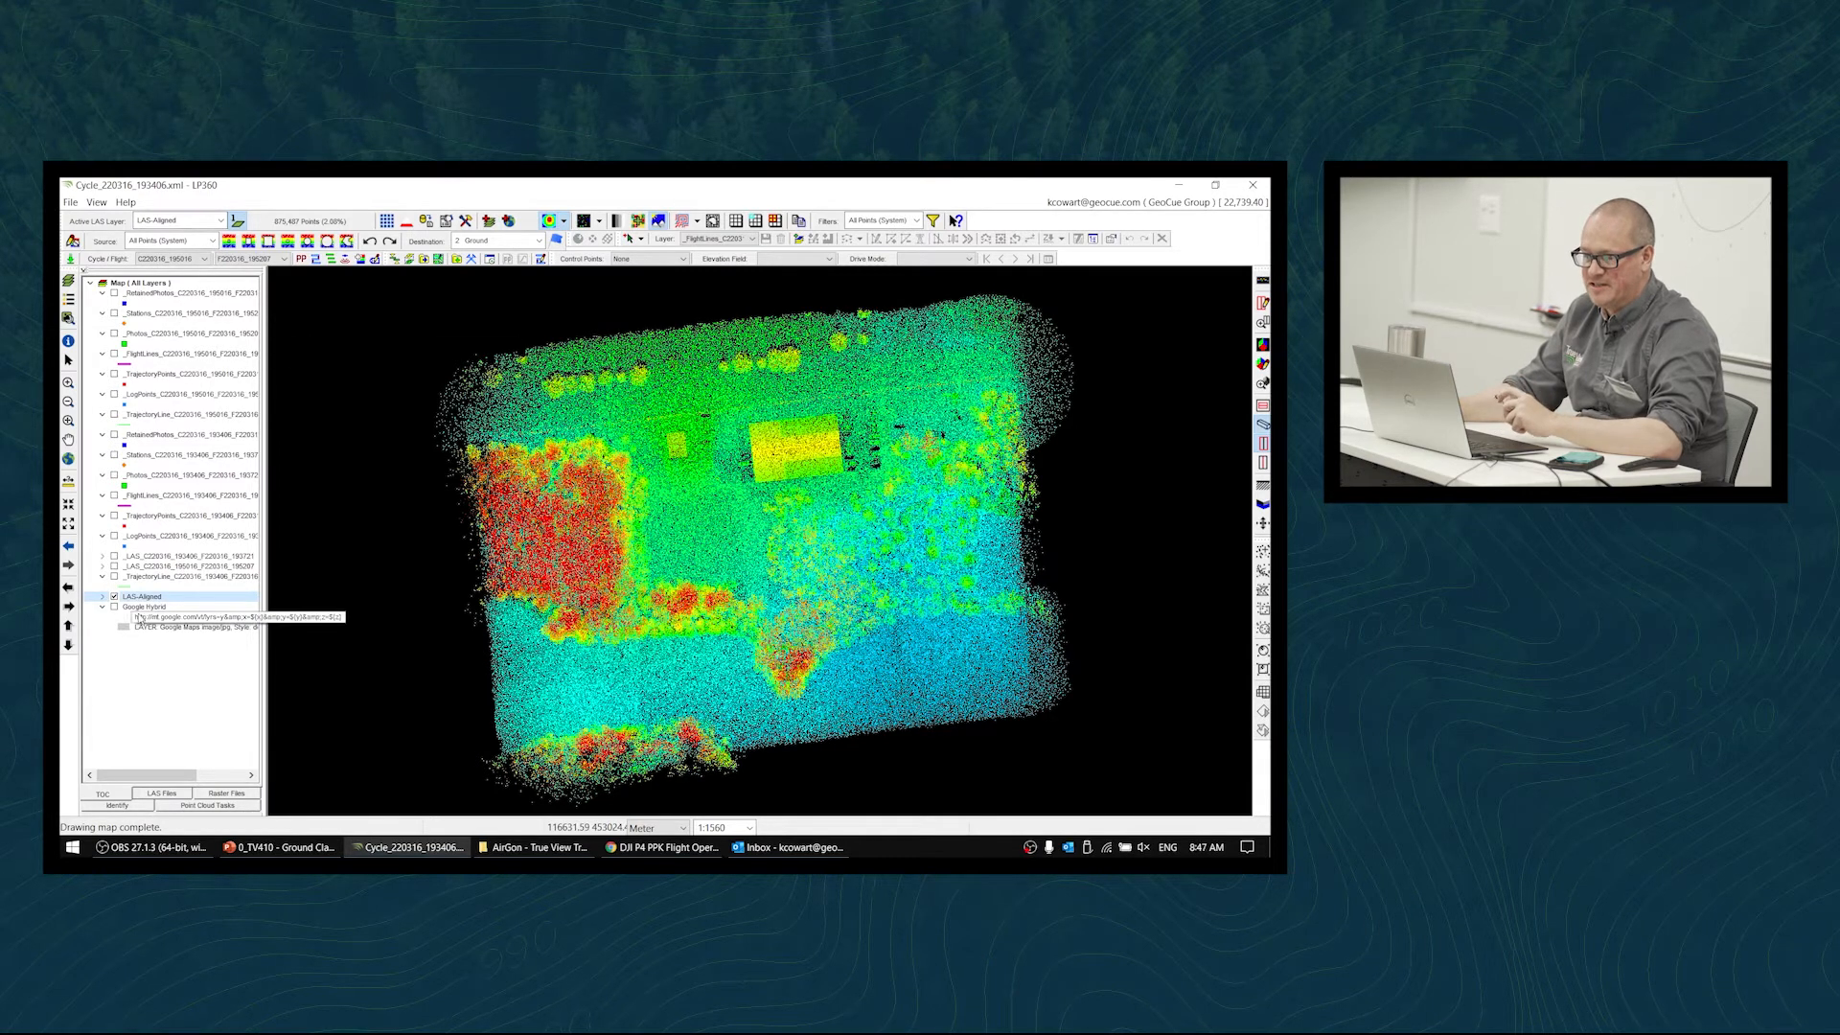
pyautogui.click(221, 221)
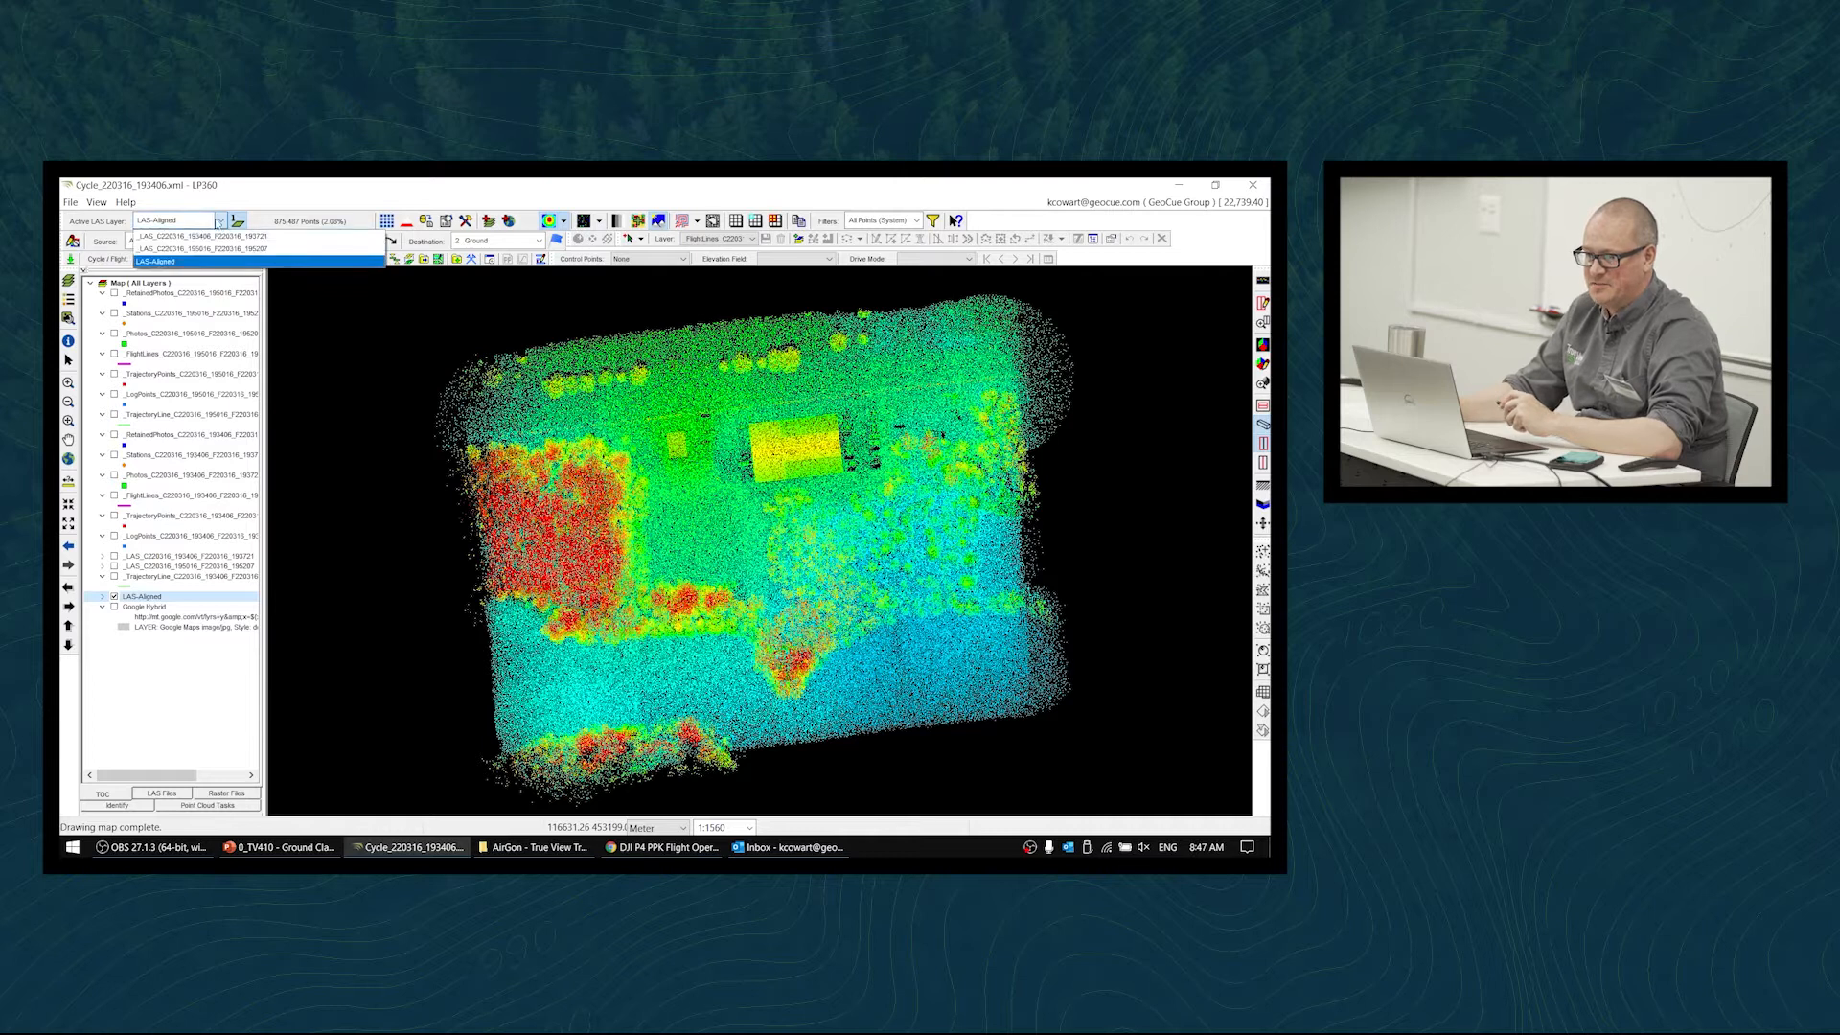
pyautogui.click(188, 262)
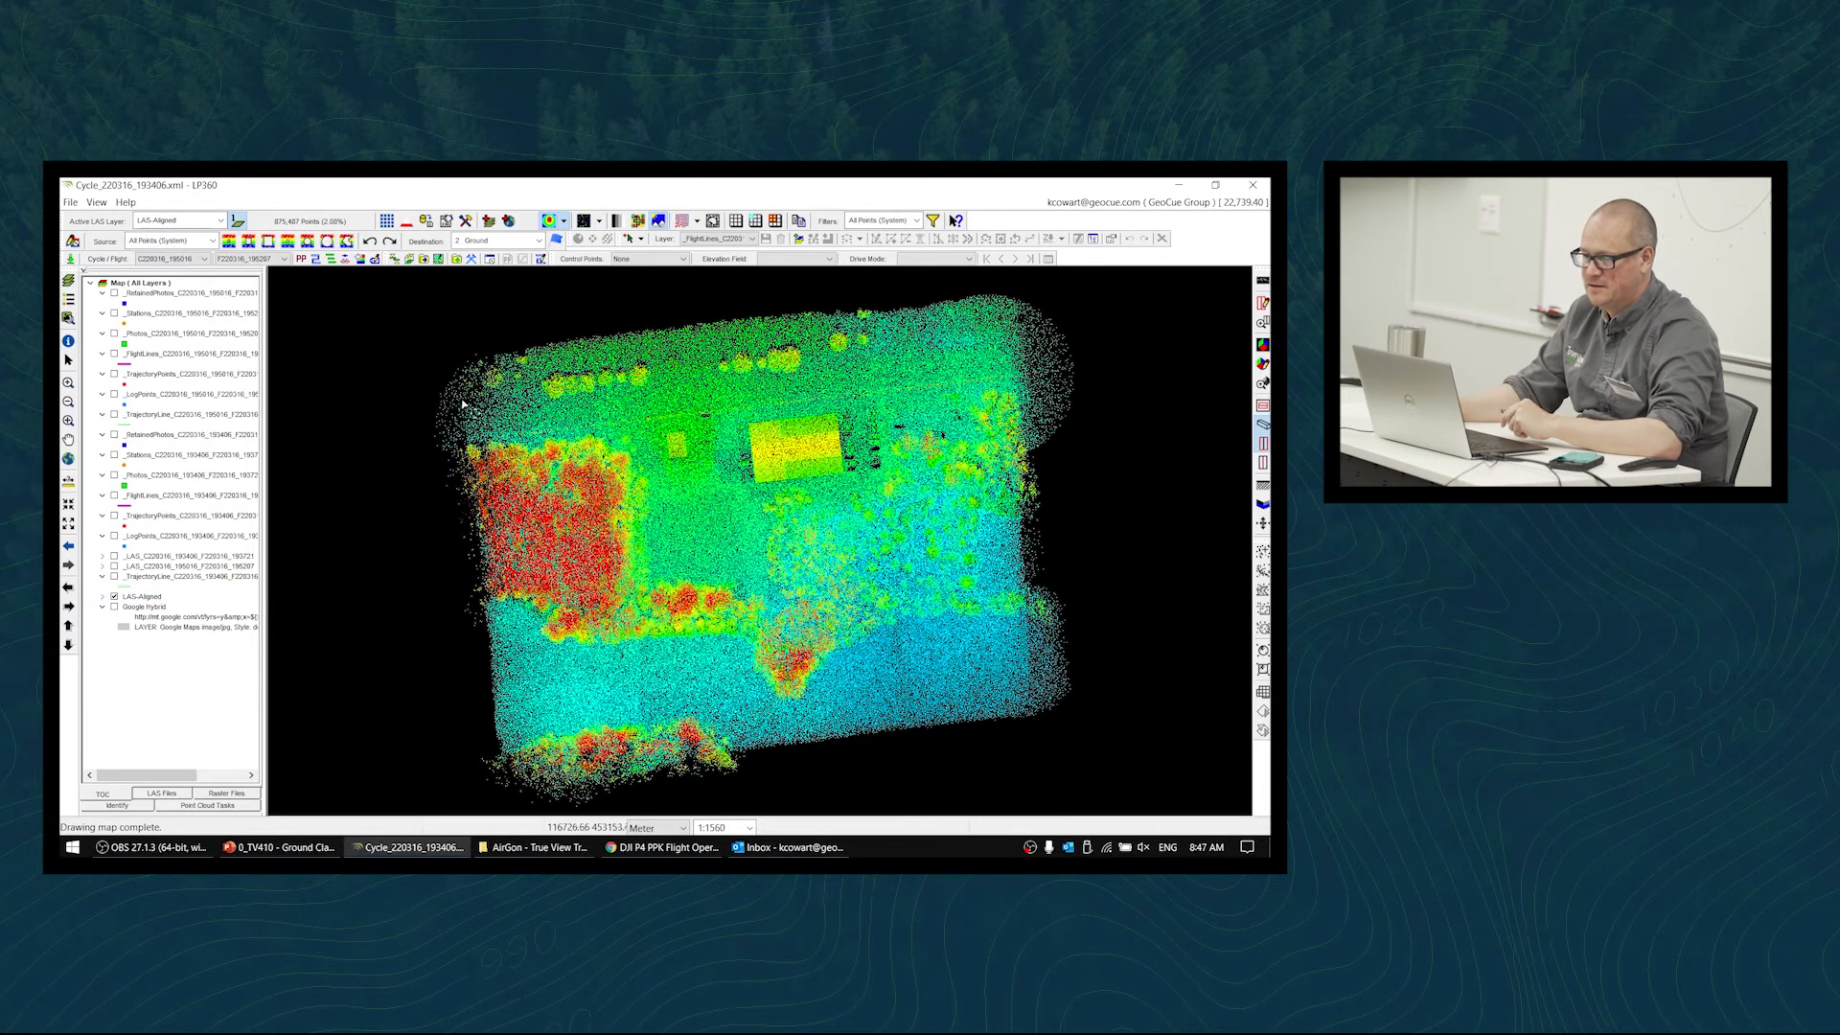
pyautogui.click(602, 222)
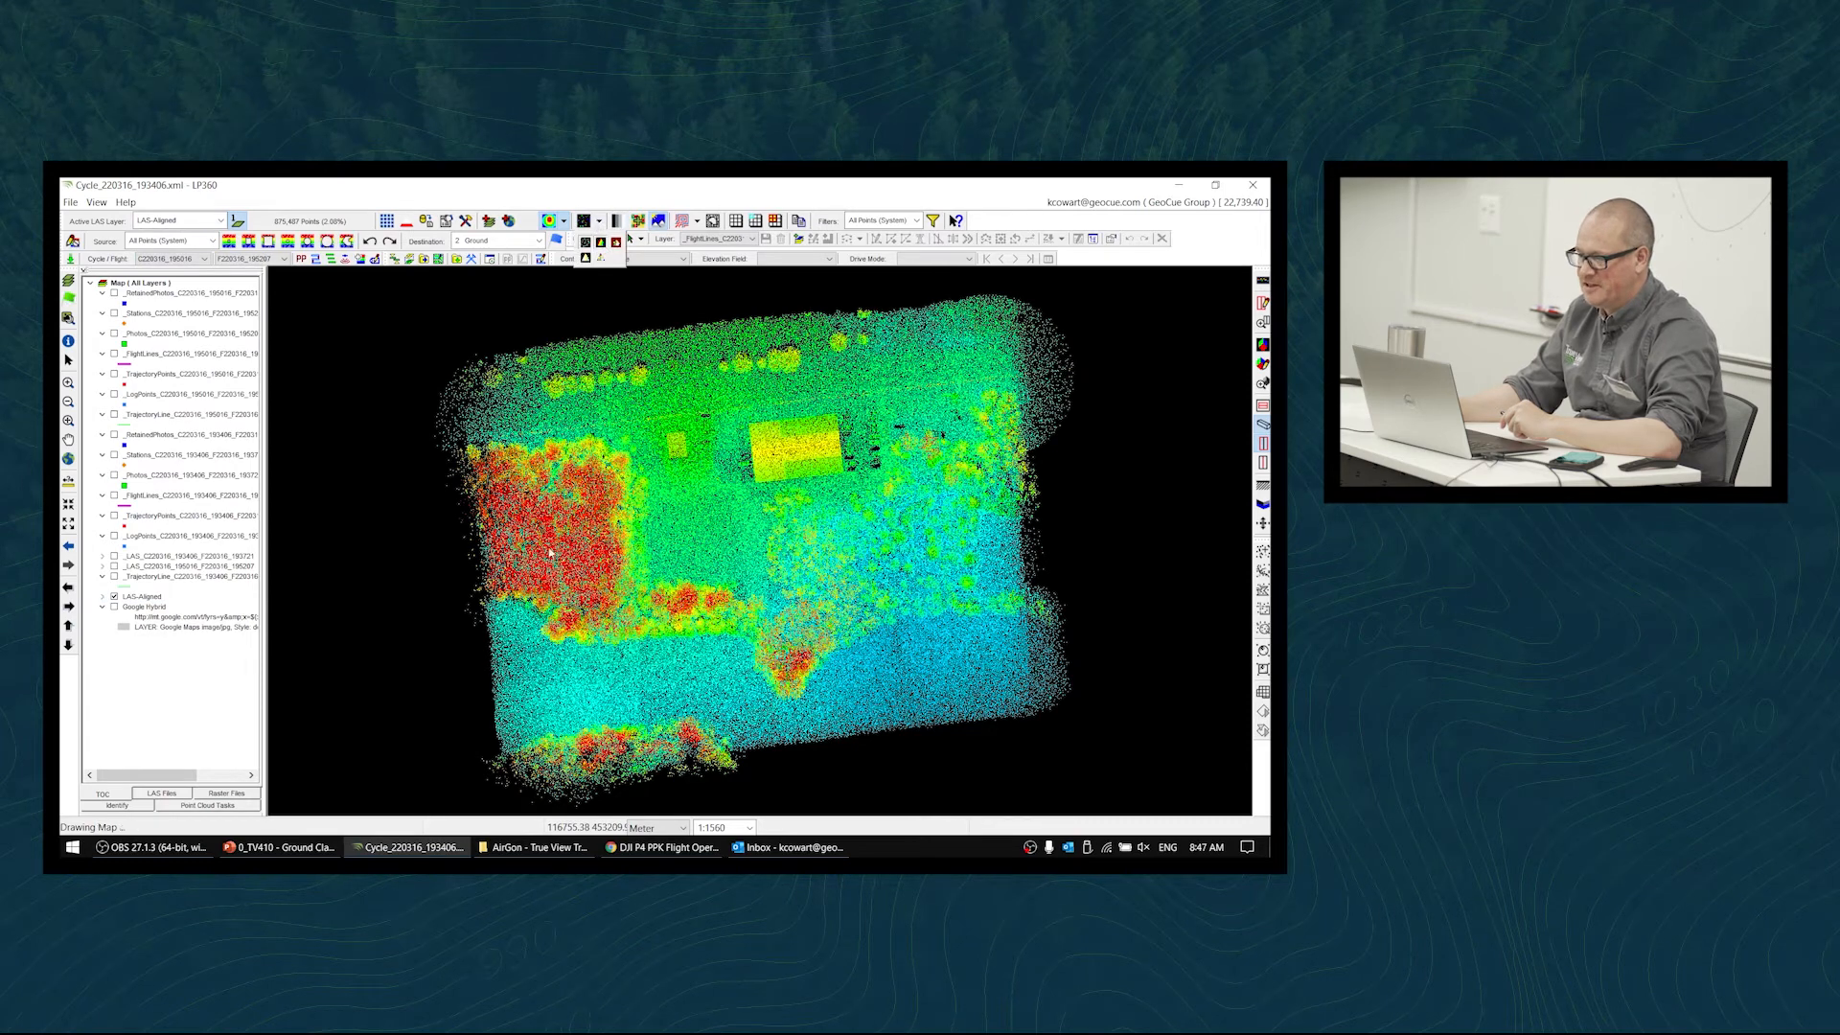
pyautogui.click(616, 242)
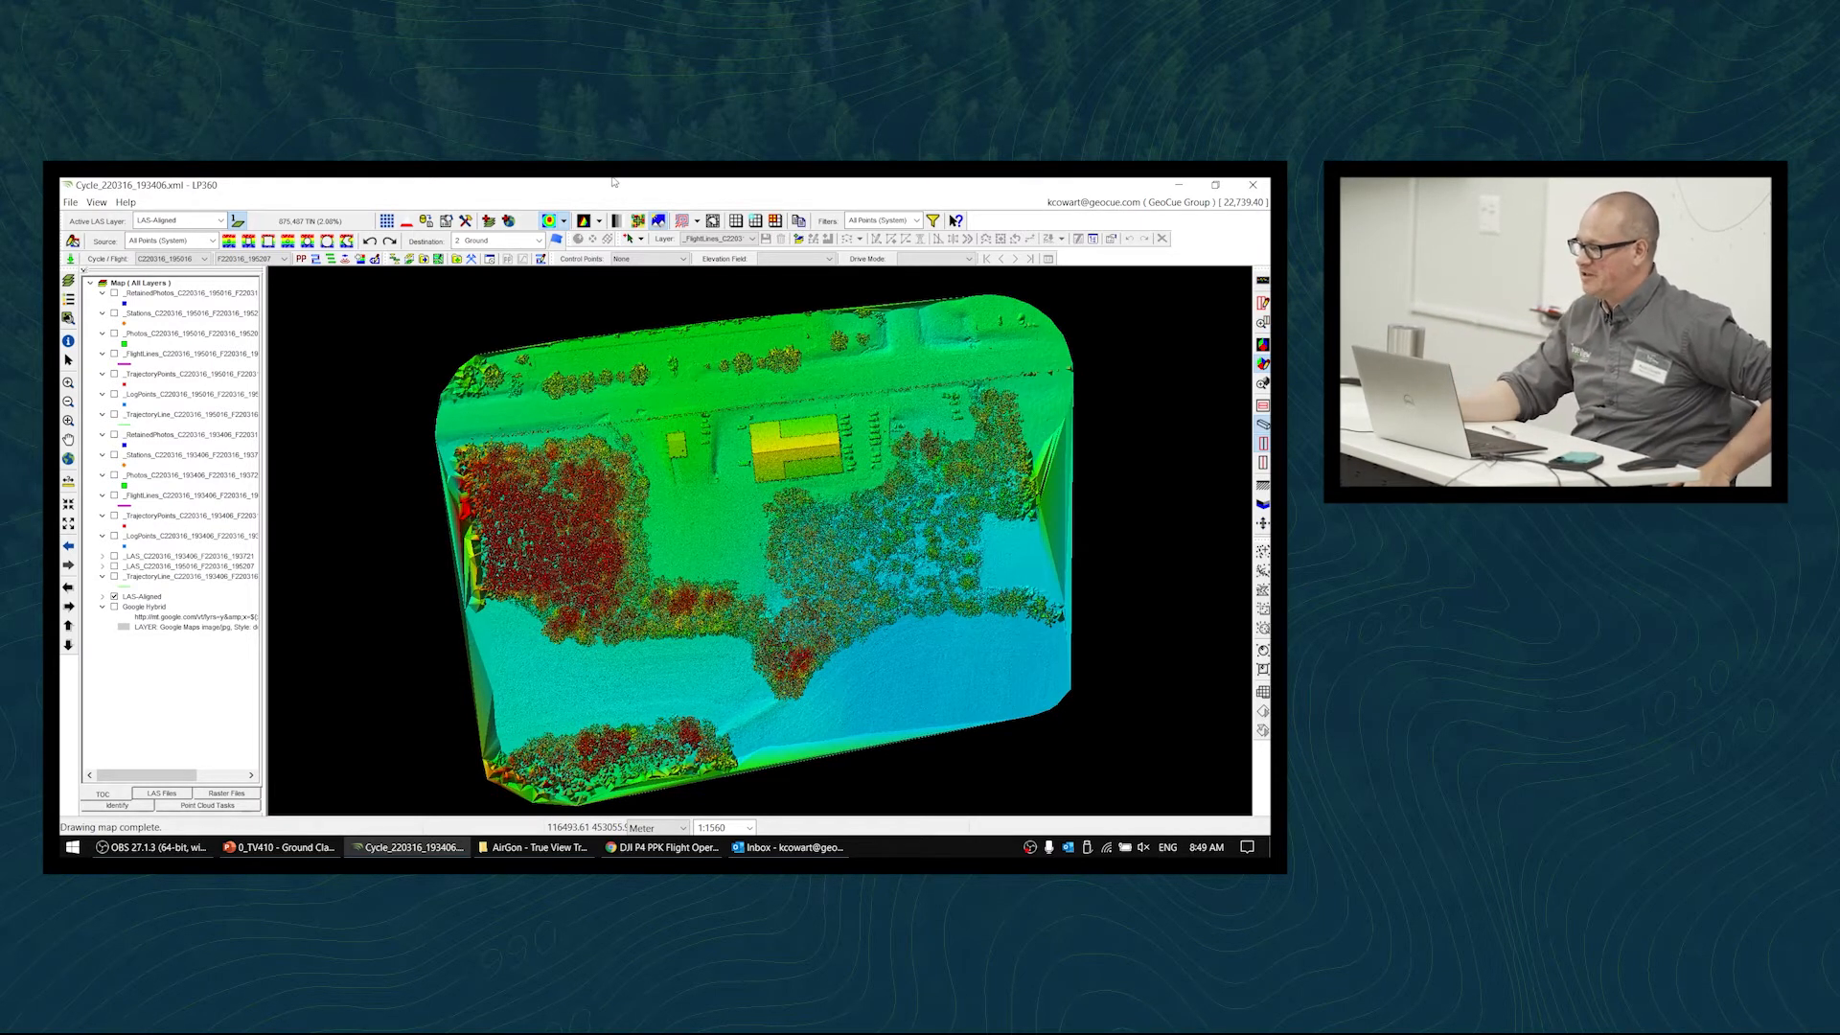
# - Add the Triana control point feature file from the Survey2 folder of Training_16_Feb_22 to the map
pyautogui.click(489, 223)
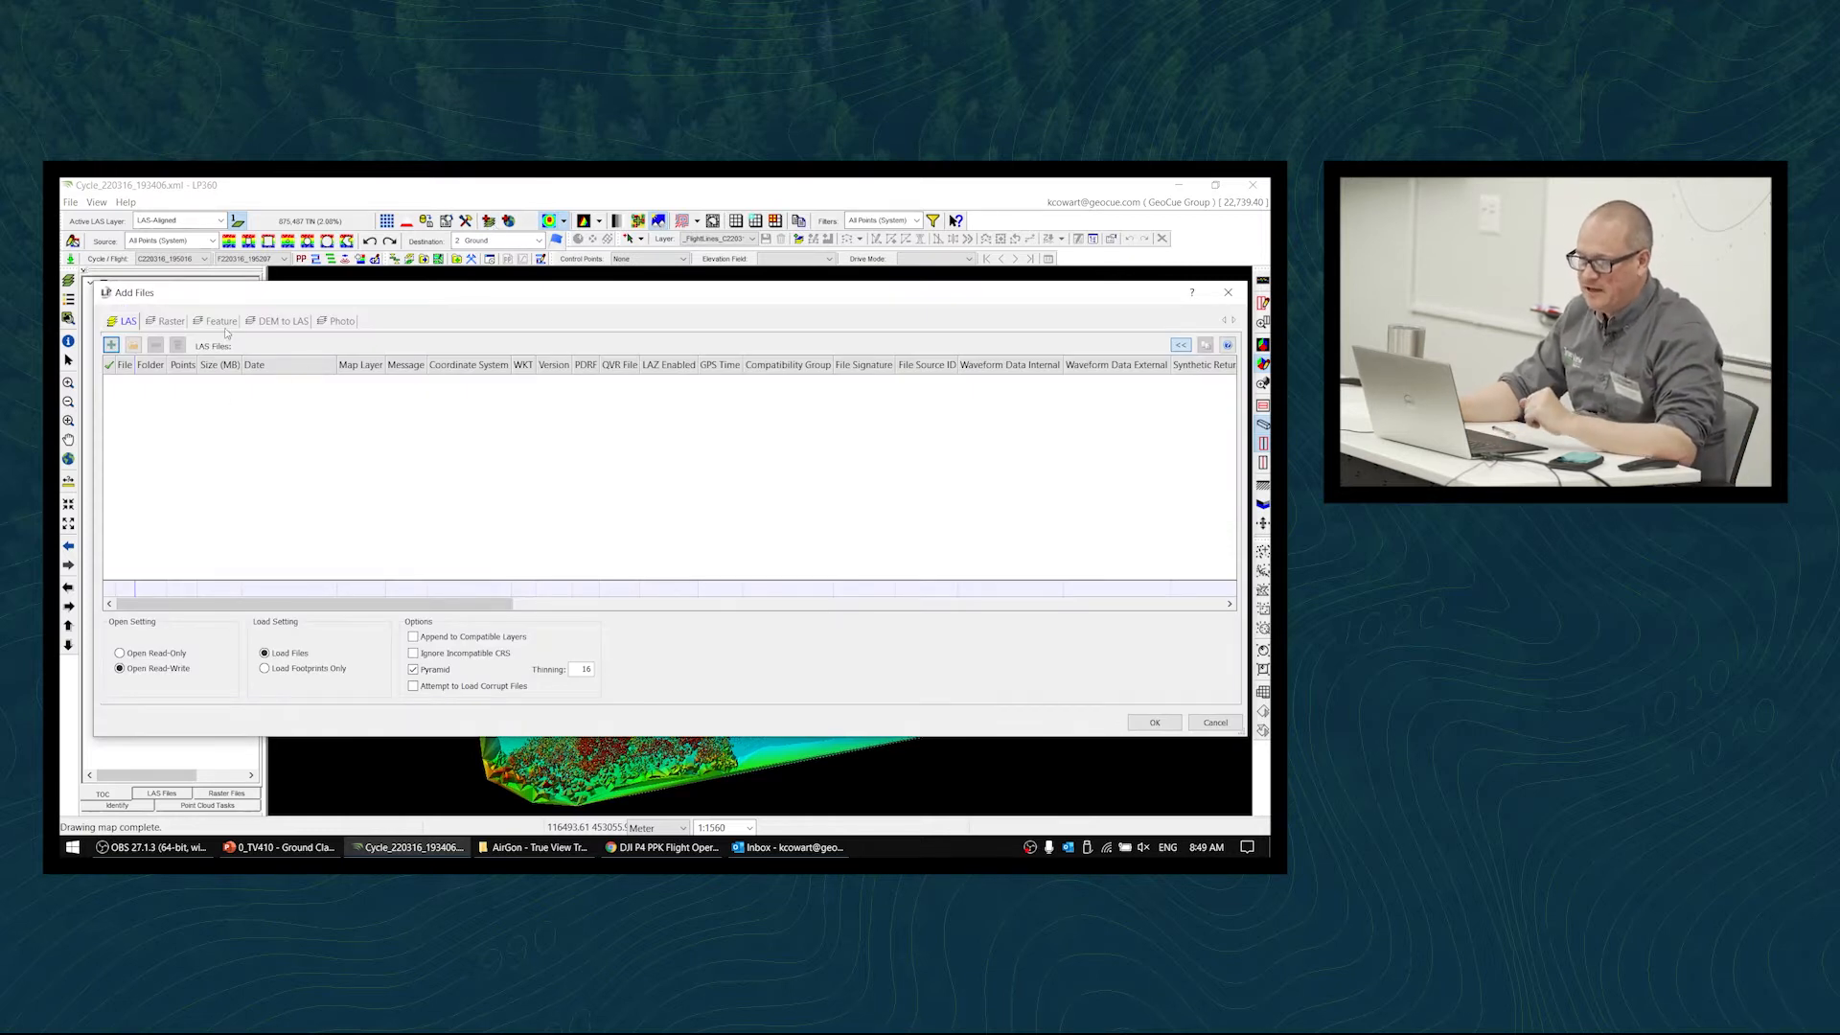
pyautogui.click(226, 323)
pyautogui.click(111, 346)
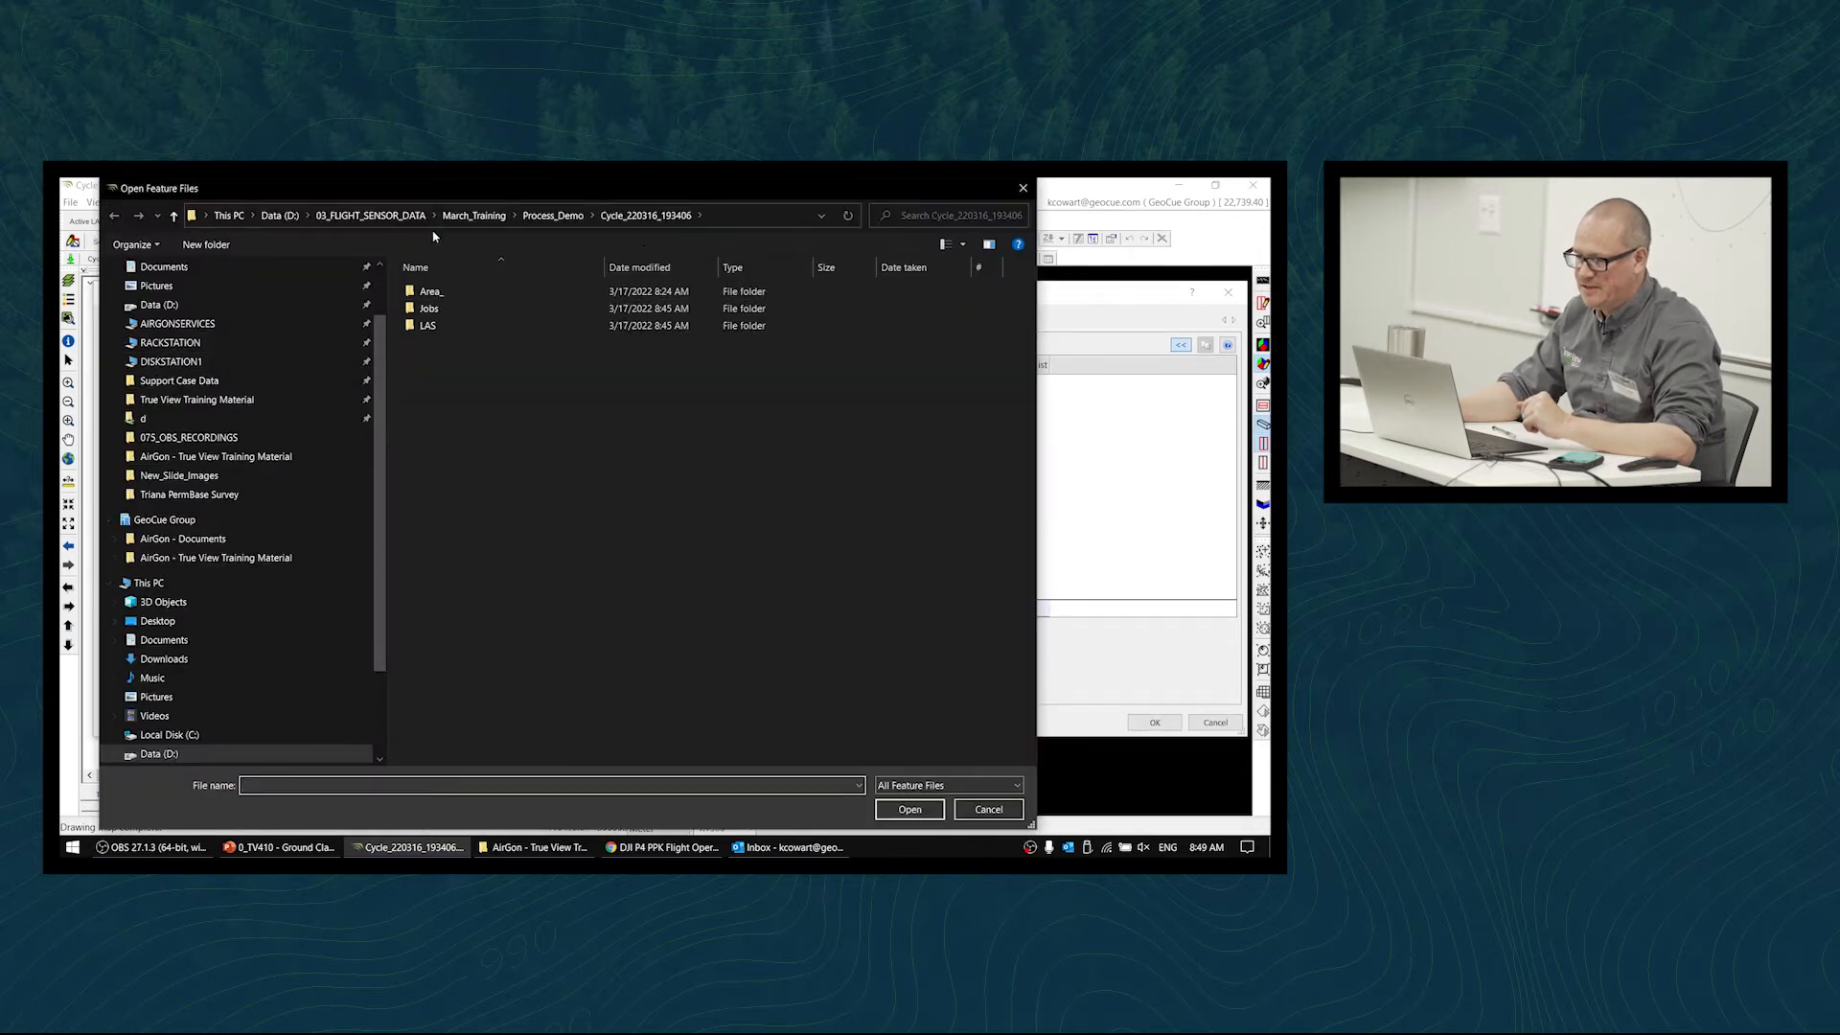
pyautogui.click(483, 215)
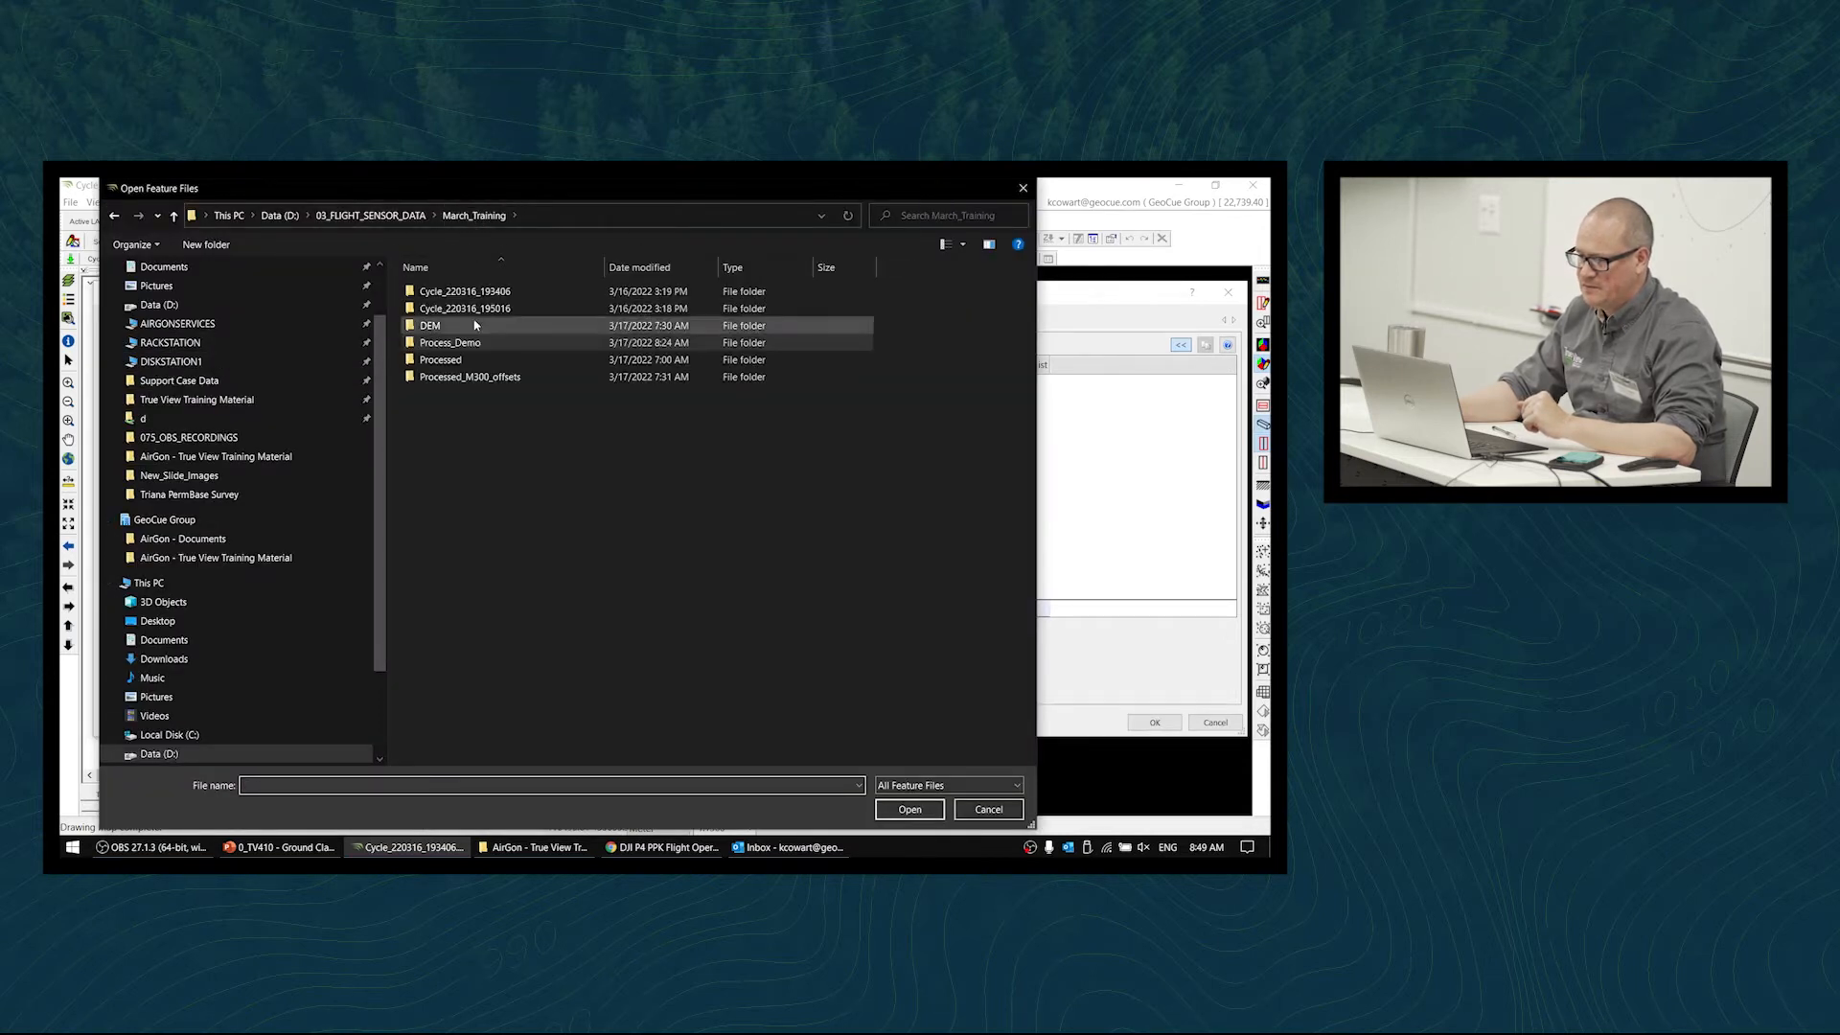
pyautogui.click(394, 218)
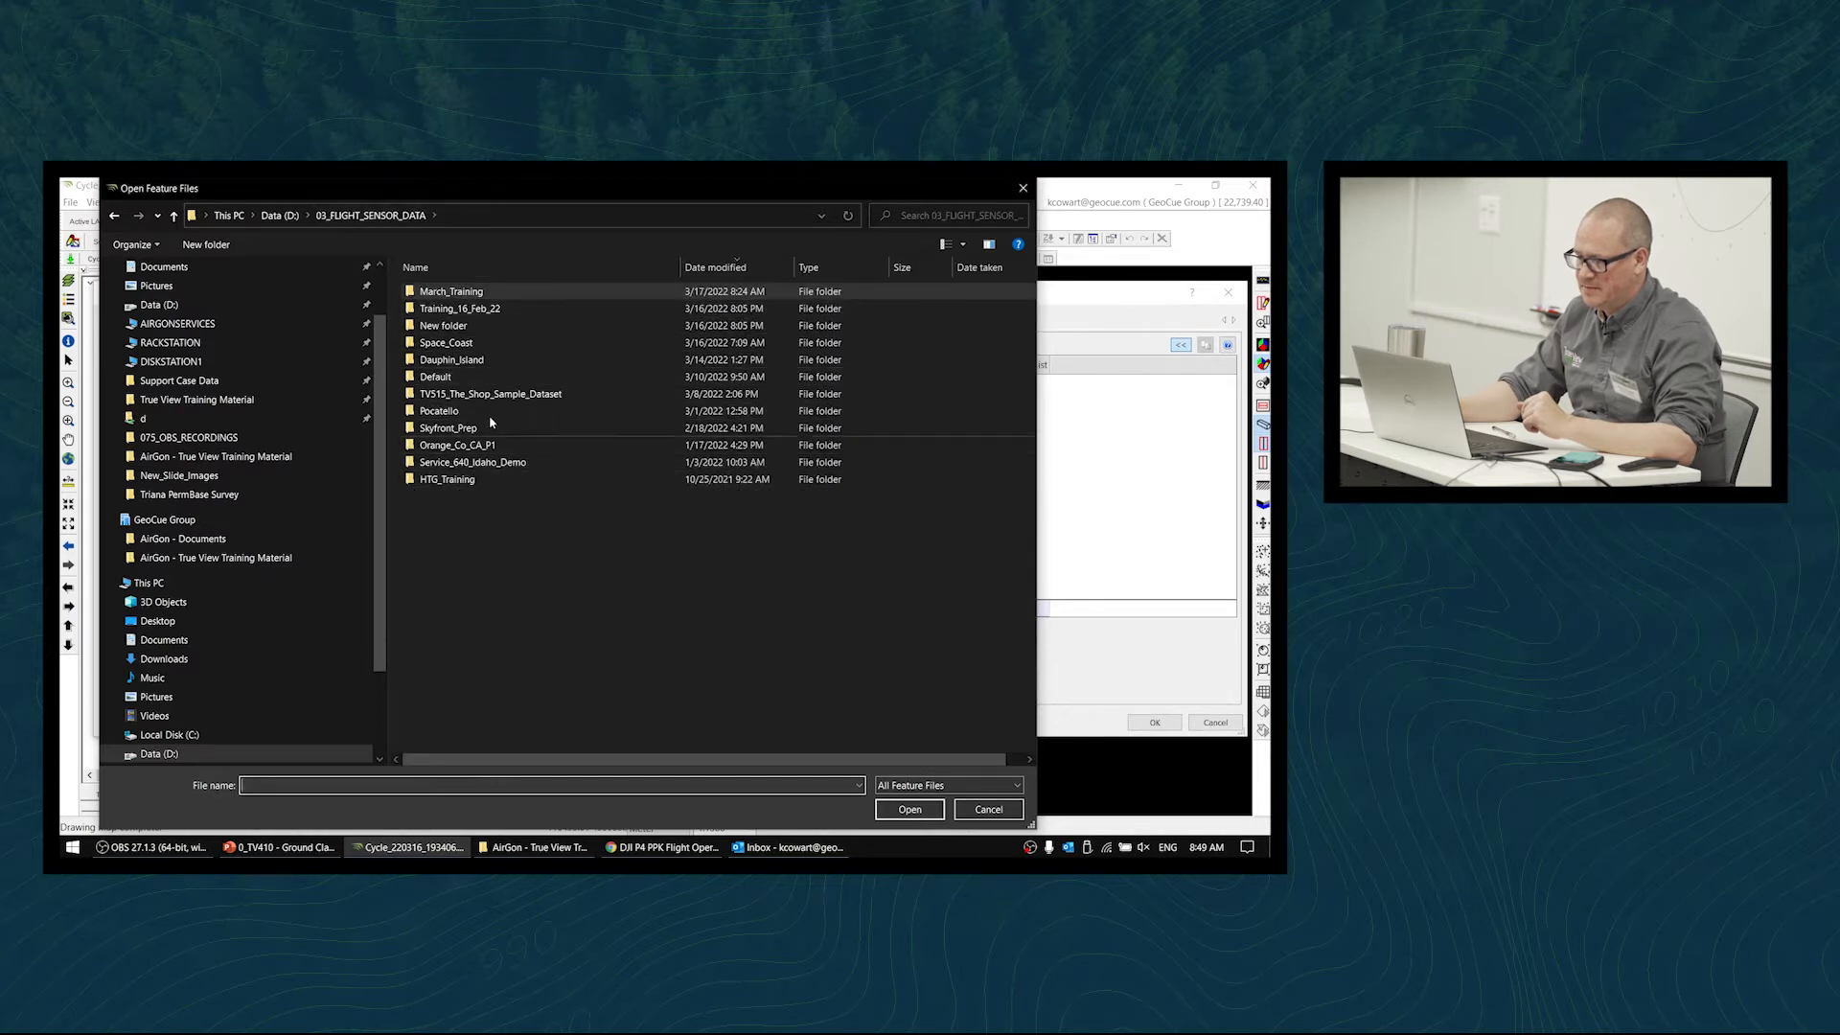
pyautogui.doubleClick(460, 309)
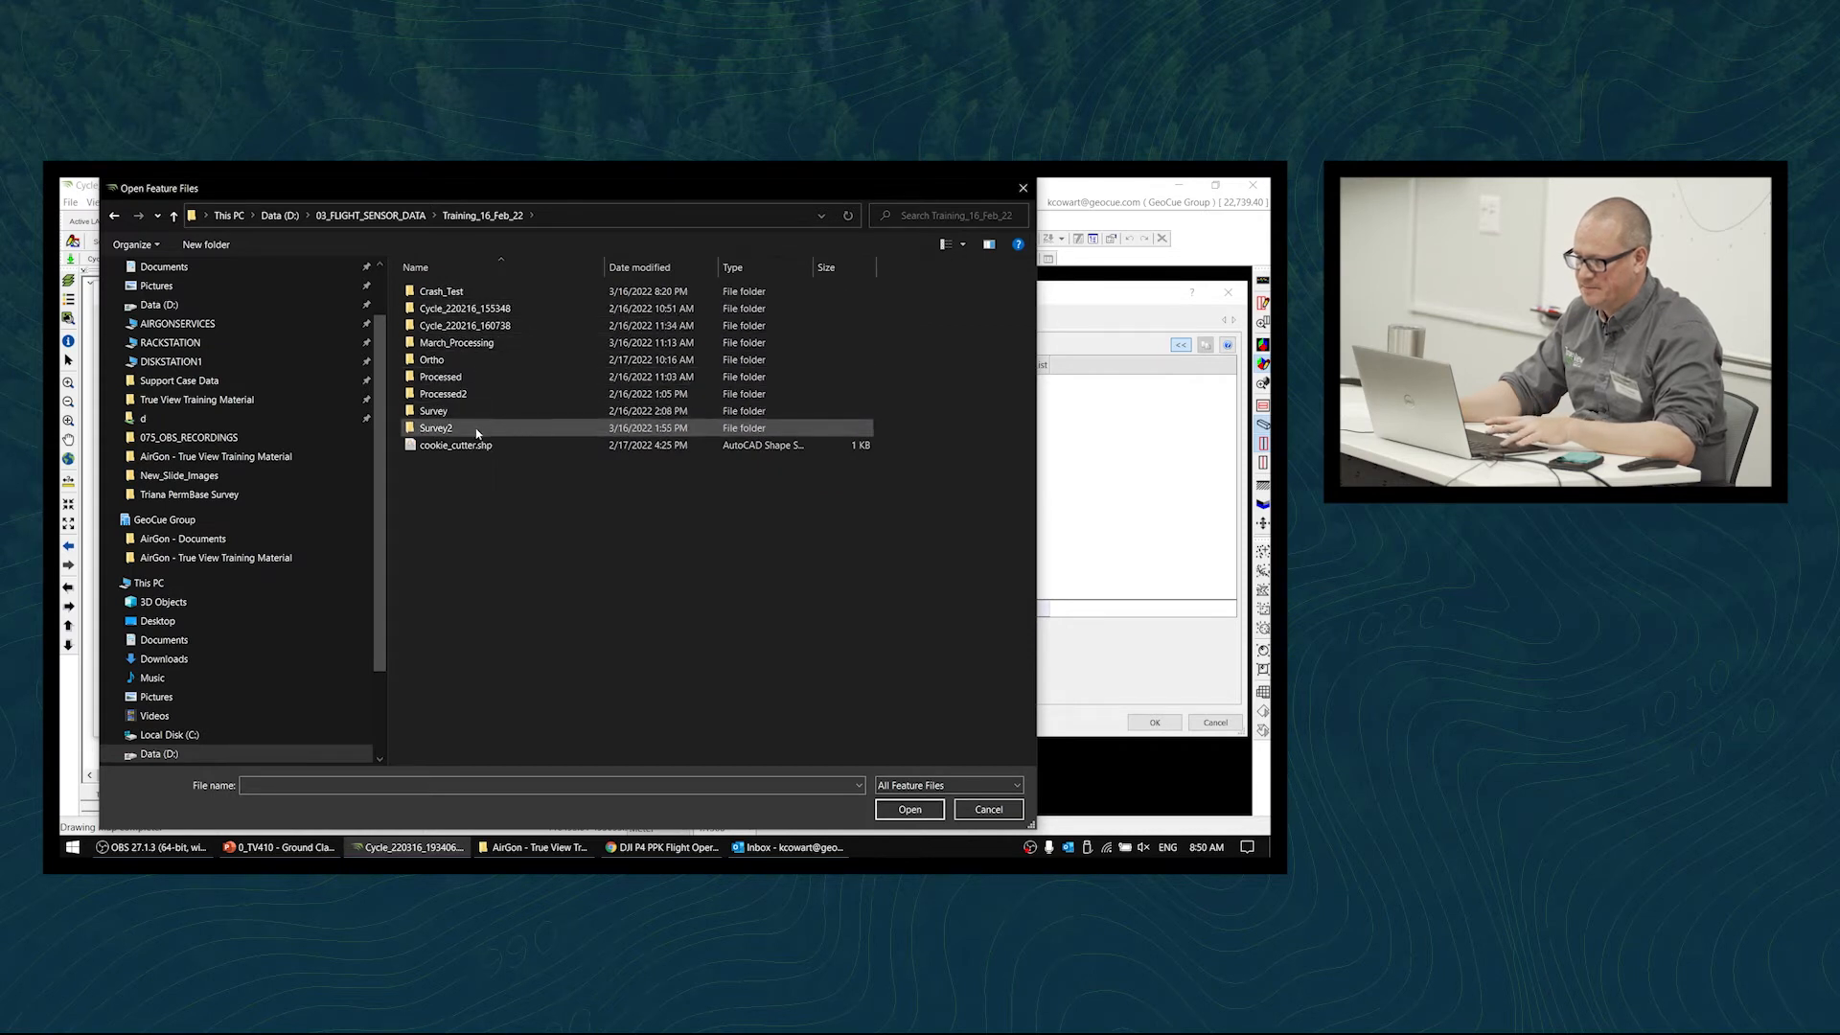
pyautogui.doubleClick(482, 427)
pyautogui.click(495, 299)
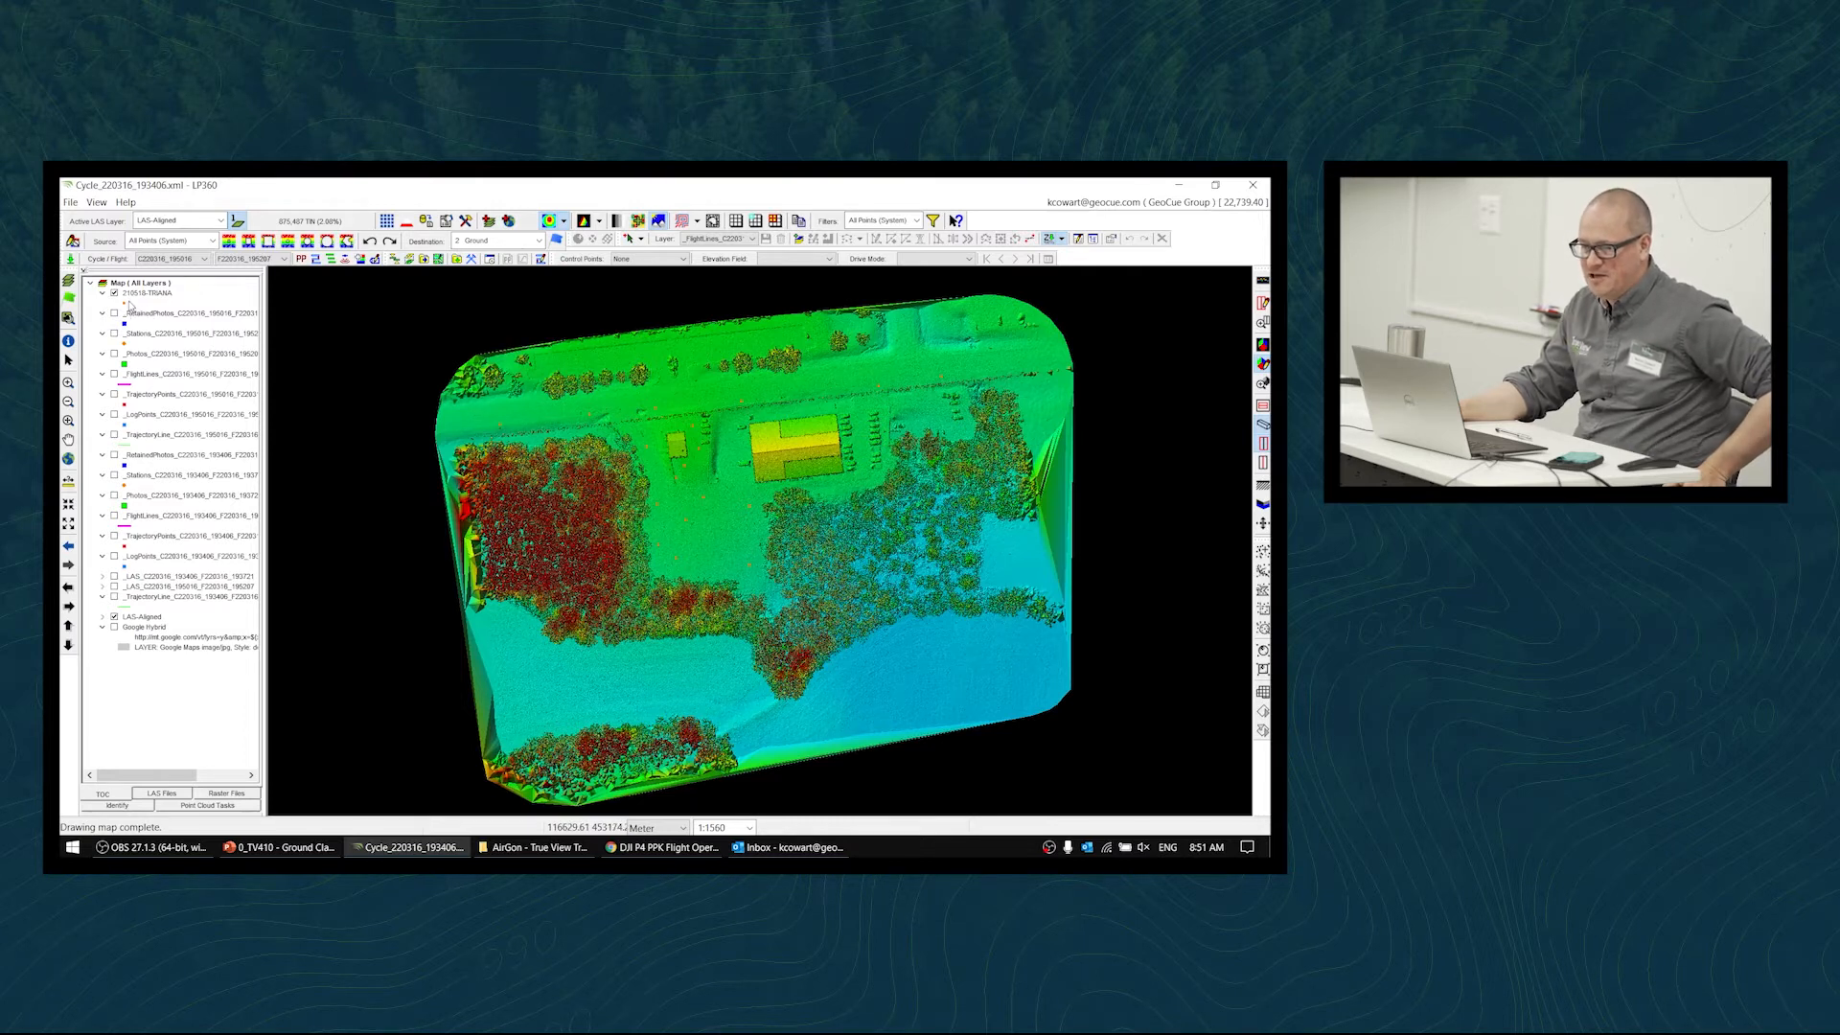
# - Set the Triana control points' fill color to red and enlarge their symbols
pyautogui.doubleClick(125, 309)
pyautogui.click(134, 326)
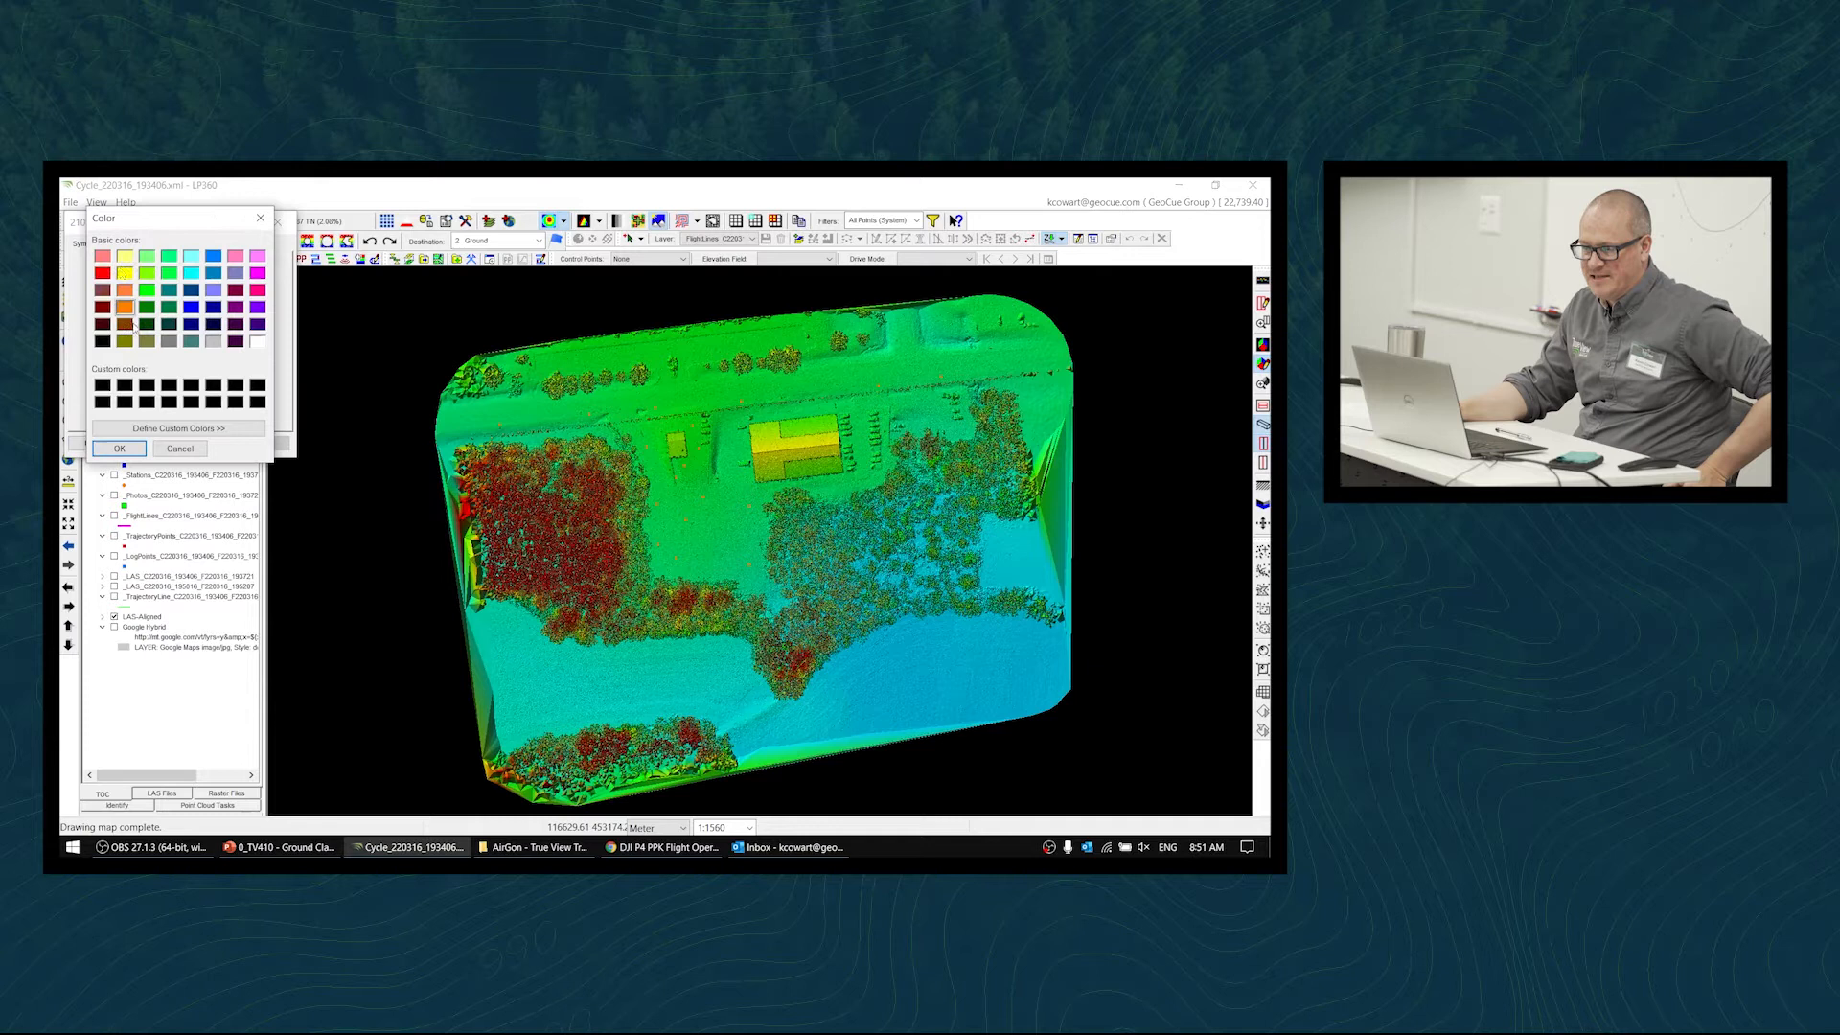
pyautogui.click(104, 273)
pyautogui.click(125, 450)
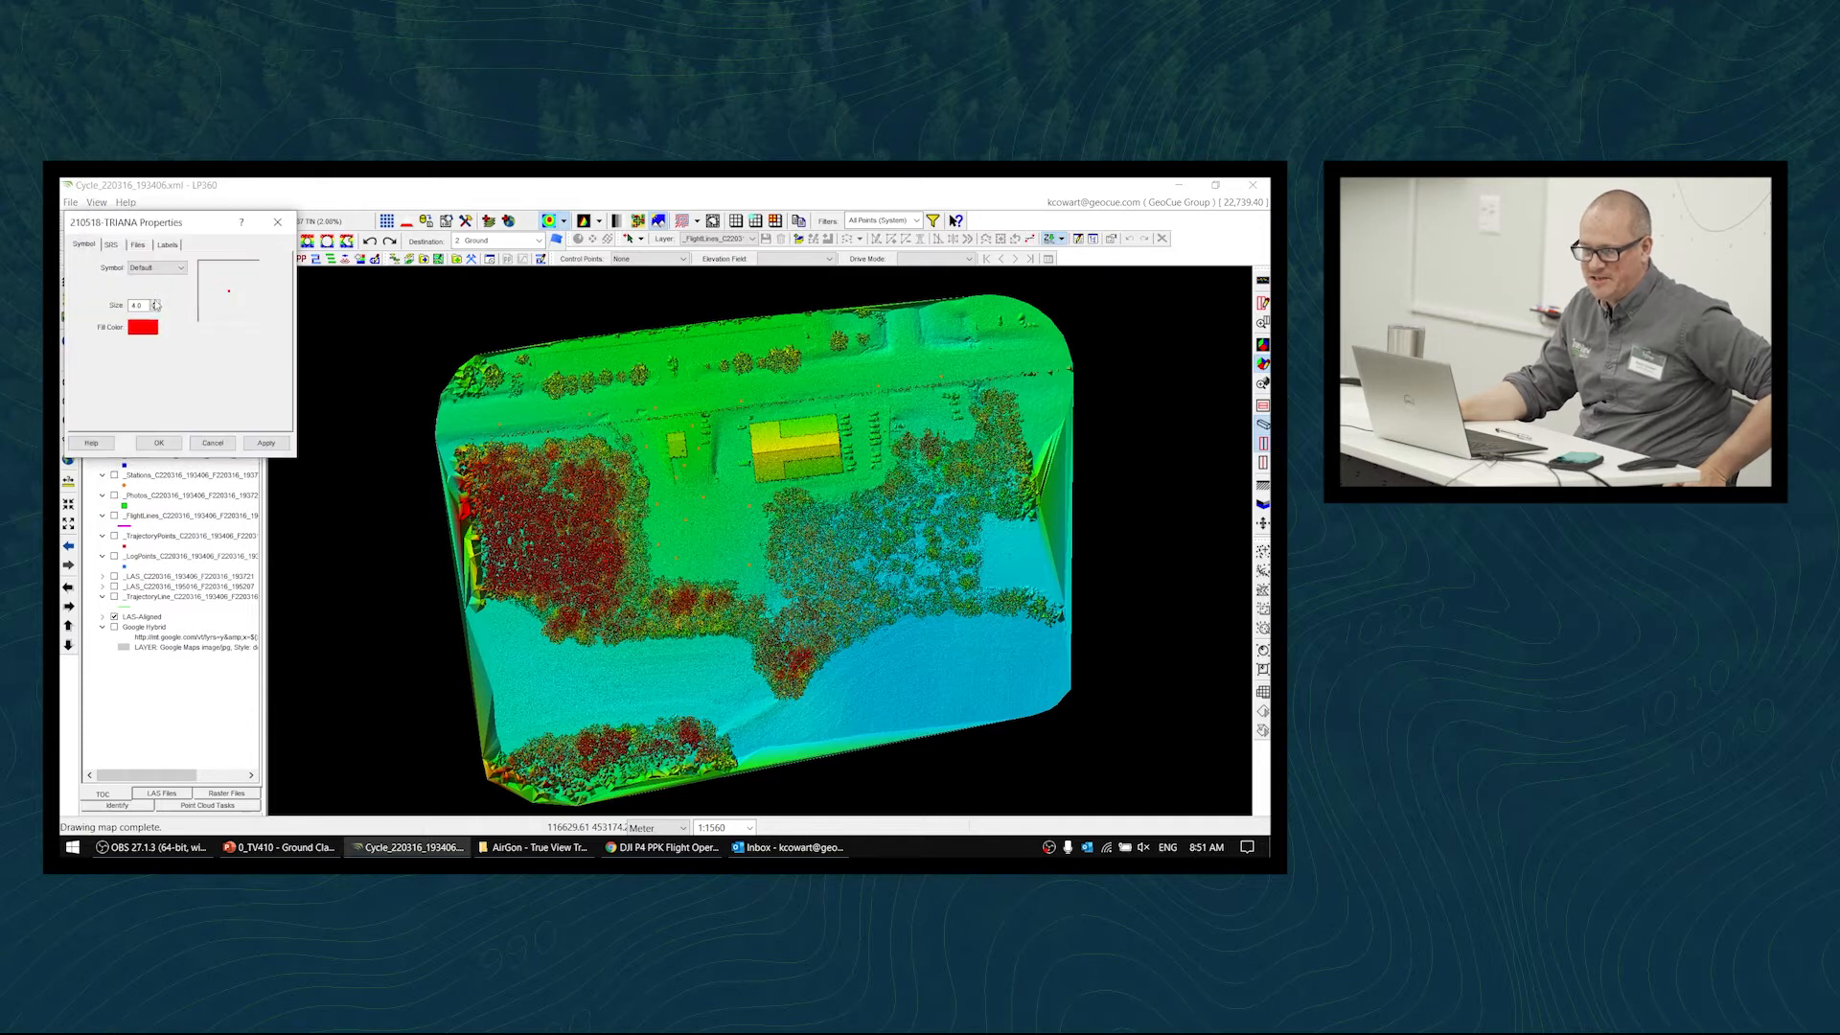
pyautogui.click(154, 303)
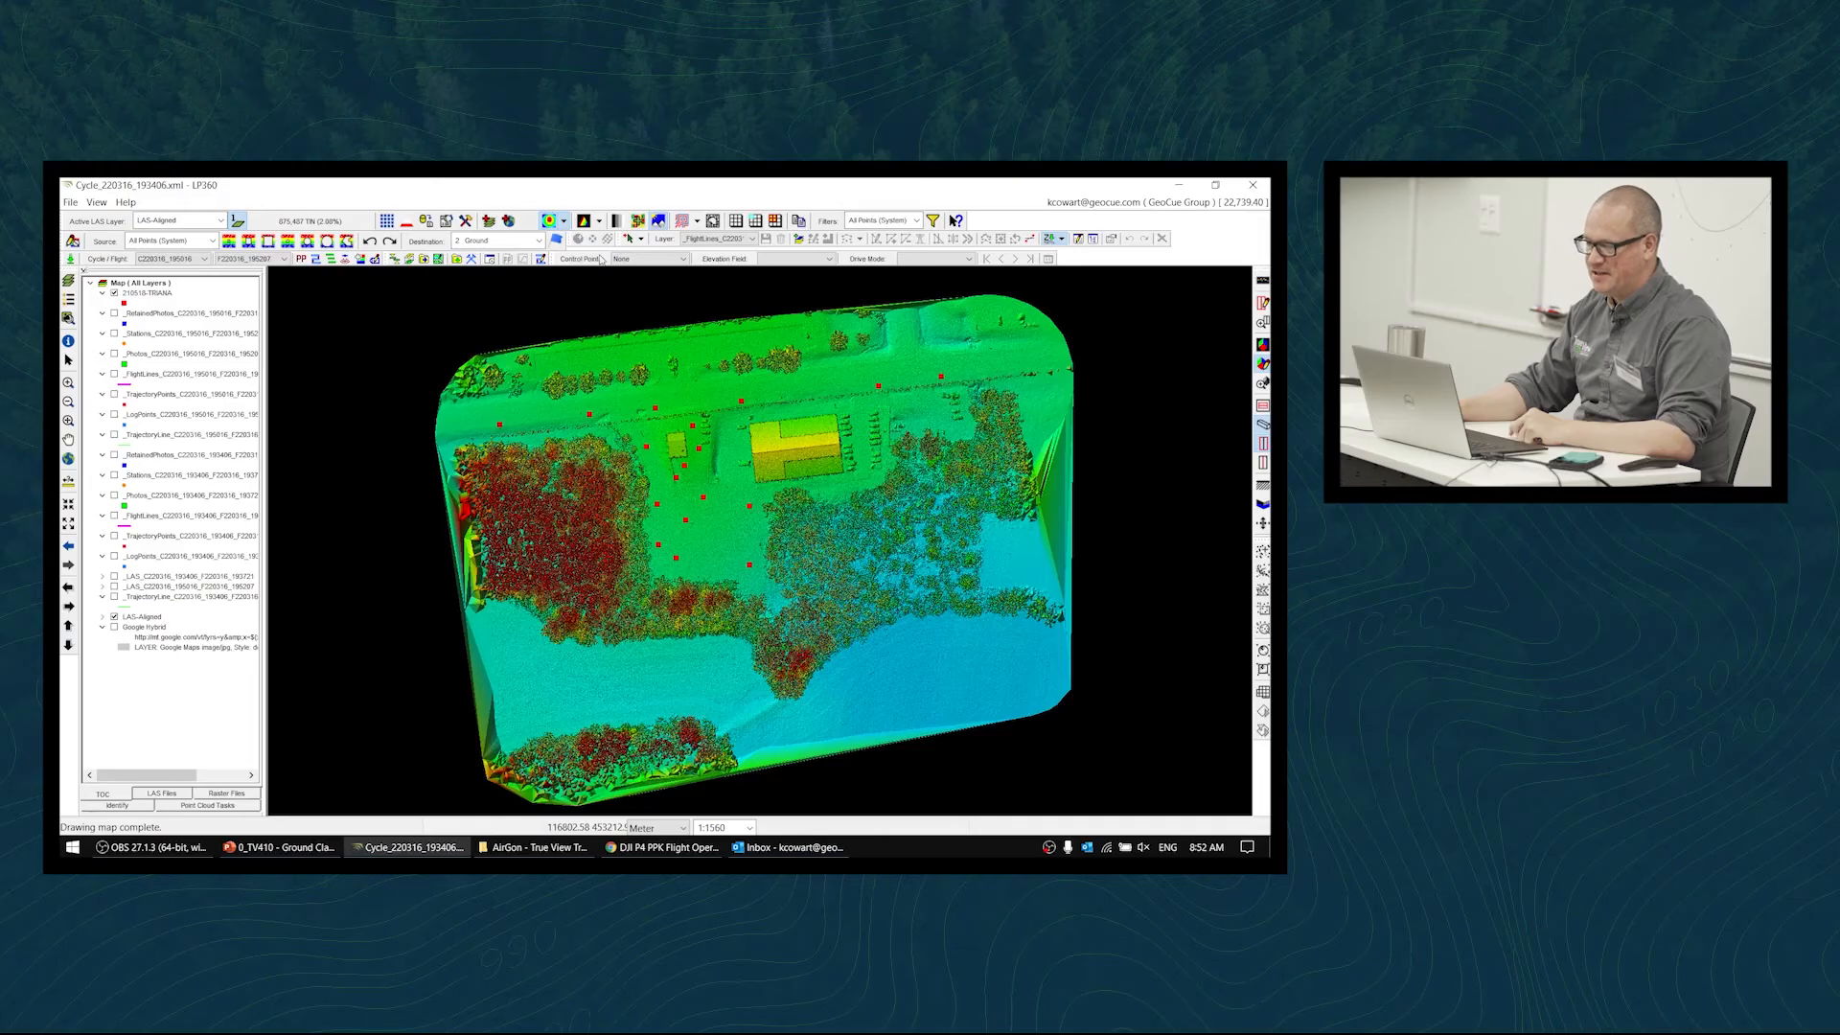
# - Choose the Triana layer as the control points source and open the Control Points Report
pyautogui.press('ctrl')
pyautogui.click(641, 267)
pyautogui.click(641, 278)
pyautogui.press('ctrl')
pyautogui.press('ctrl')
pyautogui.click(1048, 259)
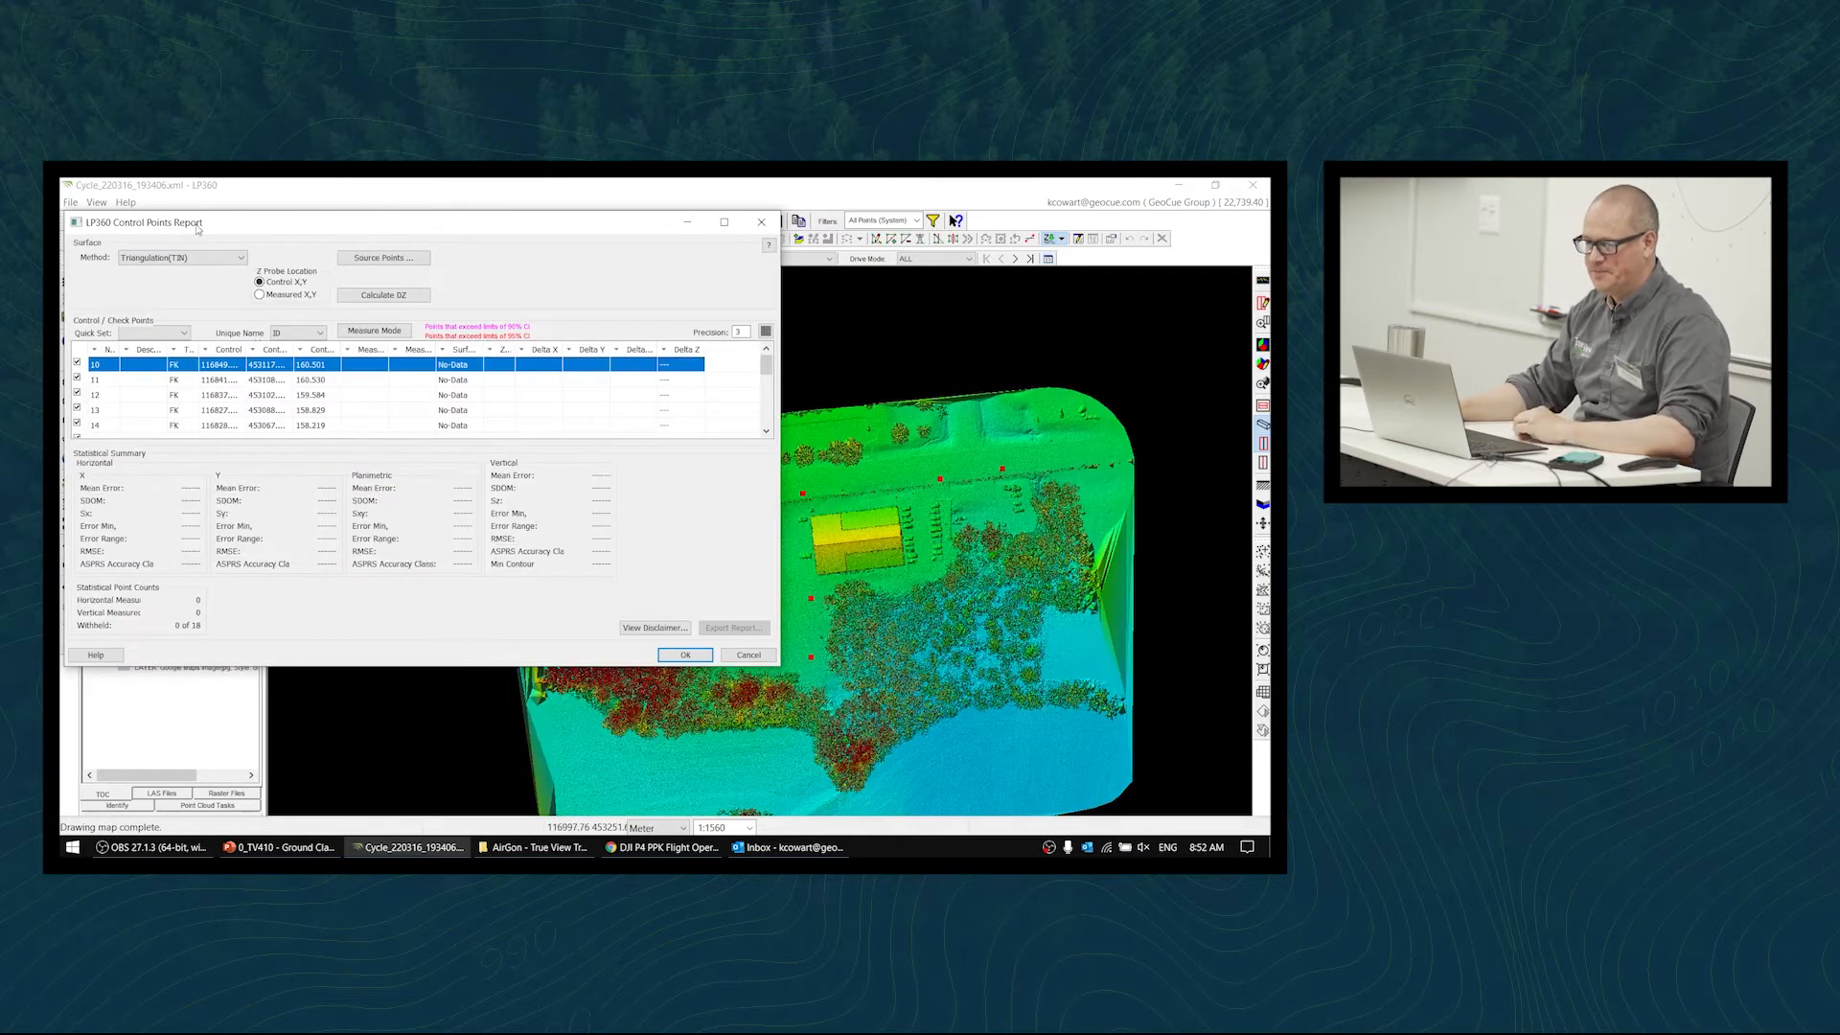
# - Calculate the control points' DZ with the Inverse Distance Weighted method and a fixed radius of 1.5 map units
pyautogui.moveTo(197, 229); pyautogui.dragTo(206, 234)
pyautogui.click(165, 263)
pyautogui.click(170, 286)
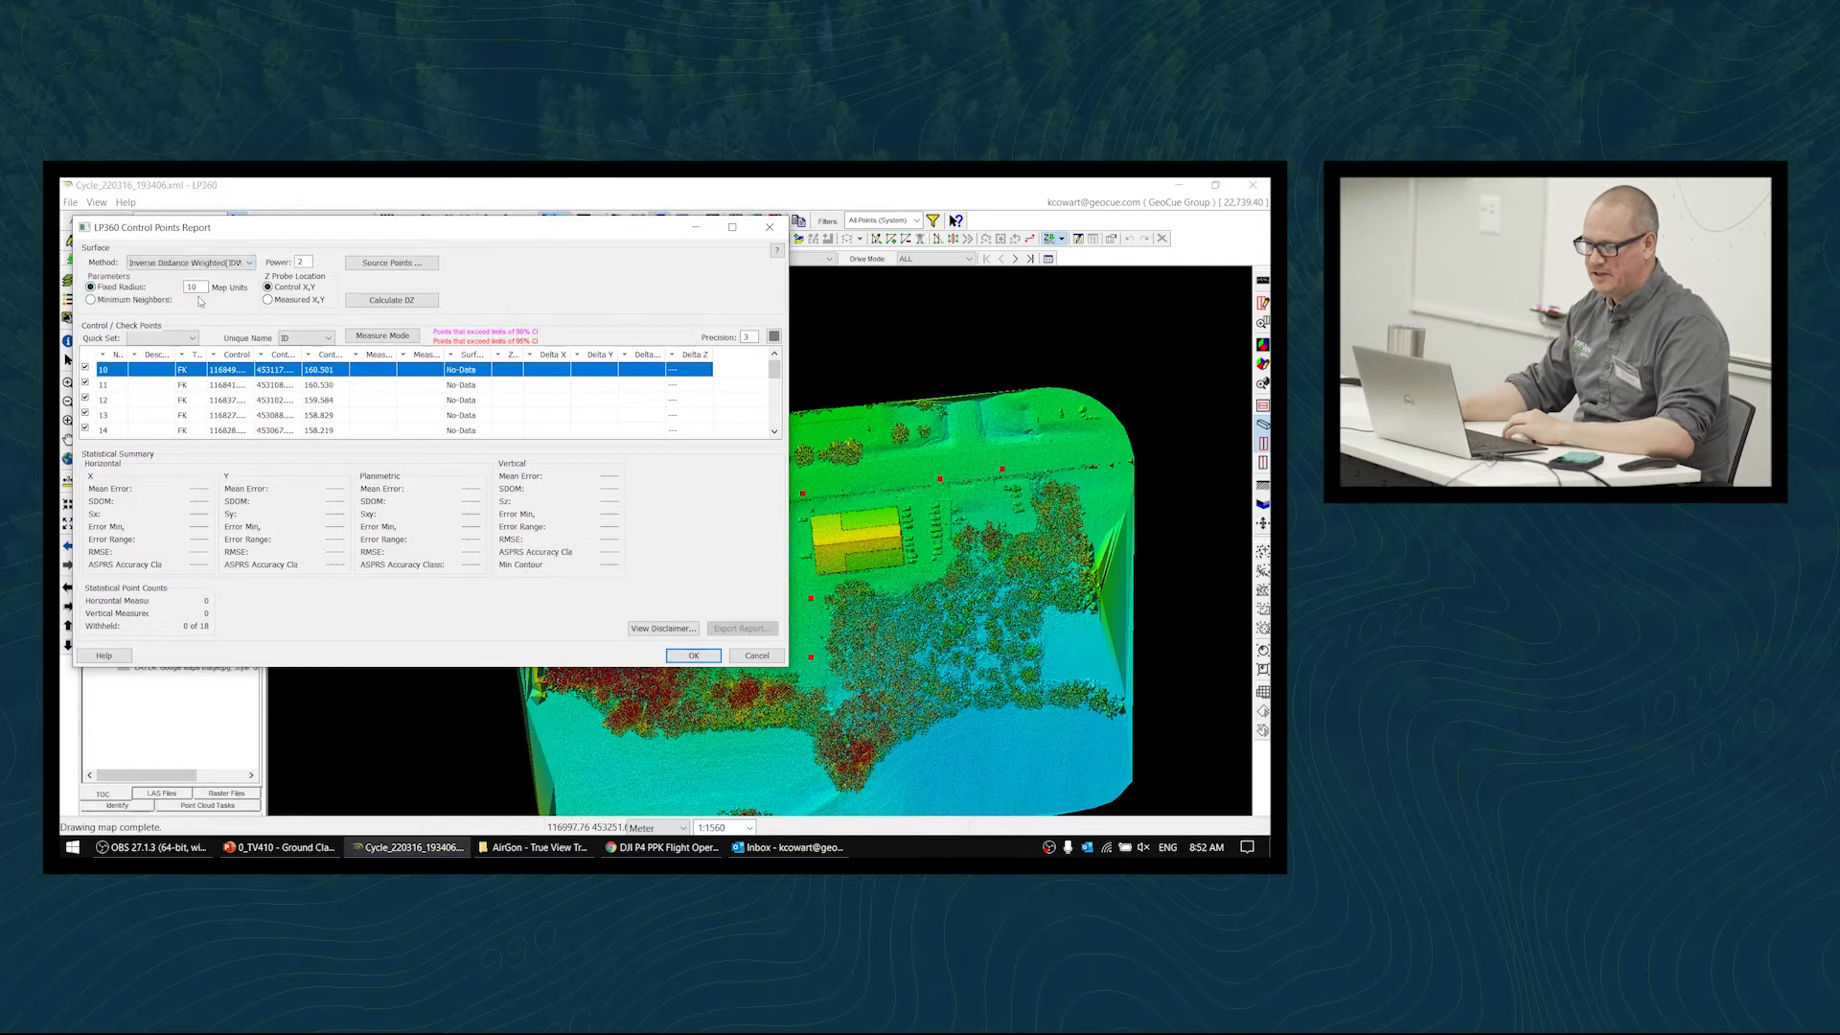
pyautogui.doubleClick(192, 287)
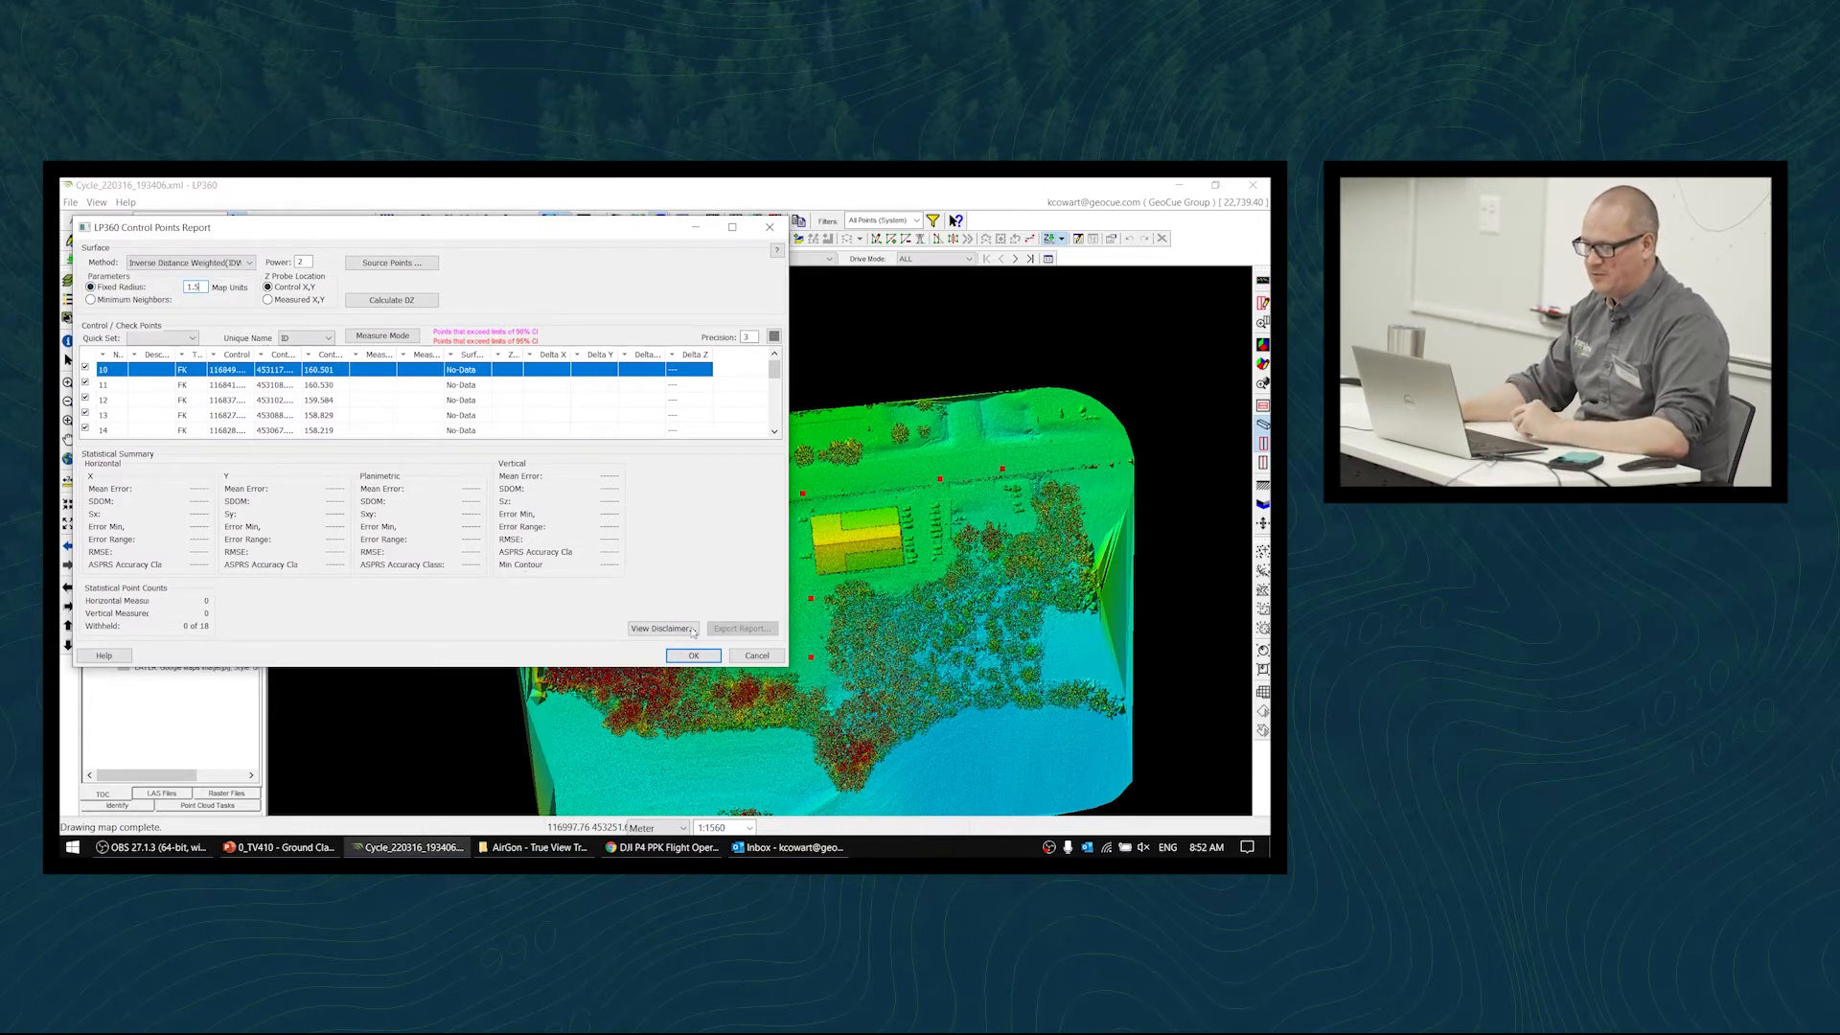
pyautogui.click(392, 300)
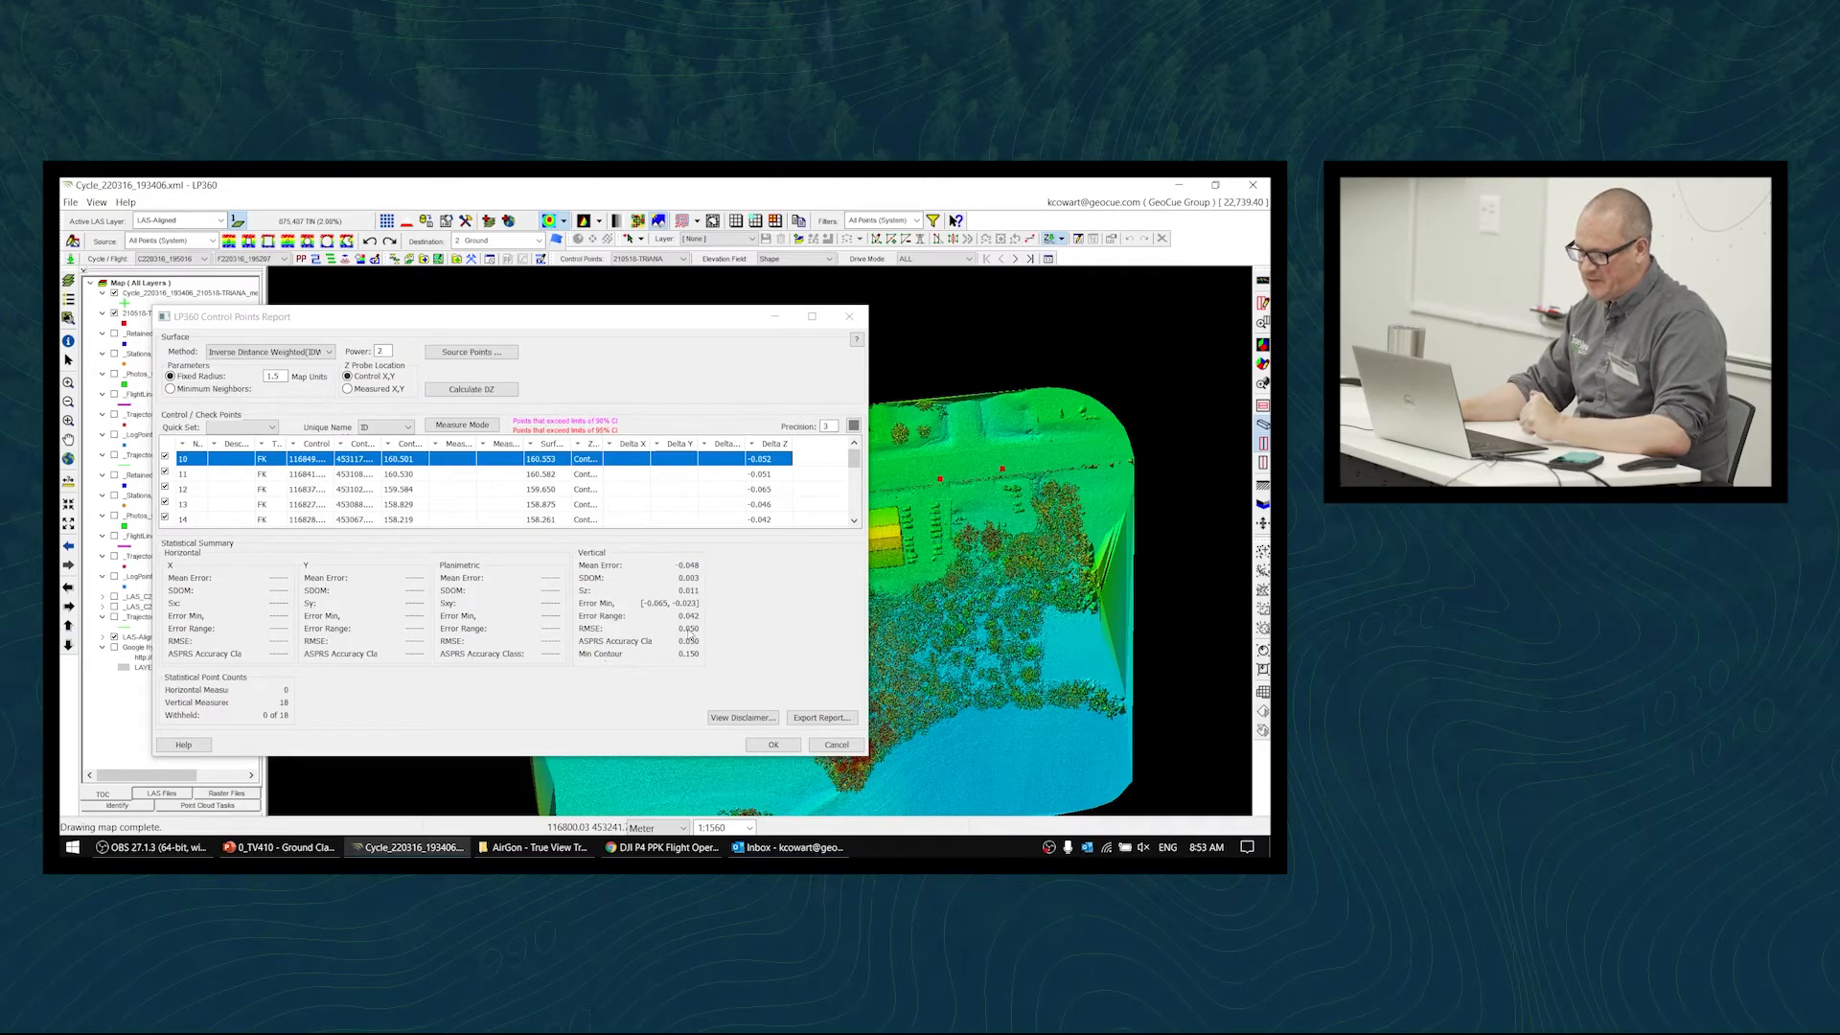
# - Review the vertical control point differences, then close the report and save the control point measurements
pyautogui.moveTo(853, 466)
pyautogui.mouseDown()
pyautogui.moveTo(856, 511)
pyautogui.moveTo(855, 452)
pyautogui.mouseUp()
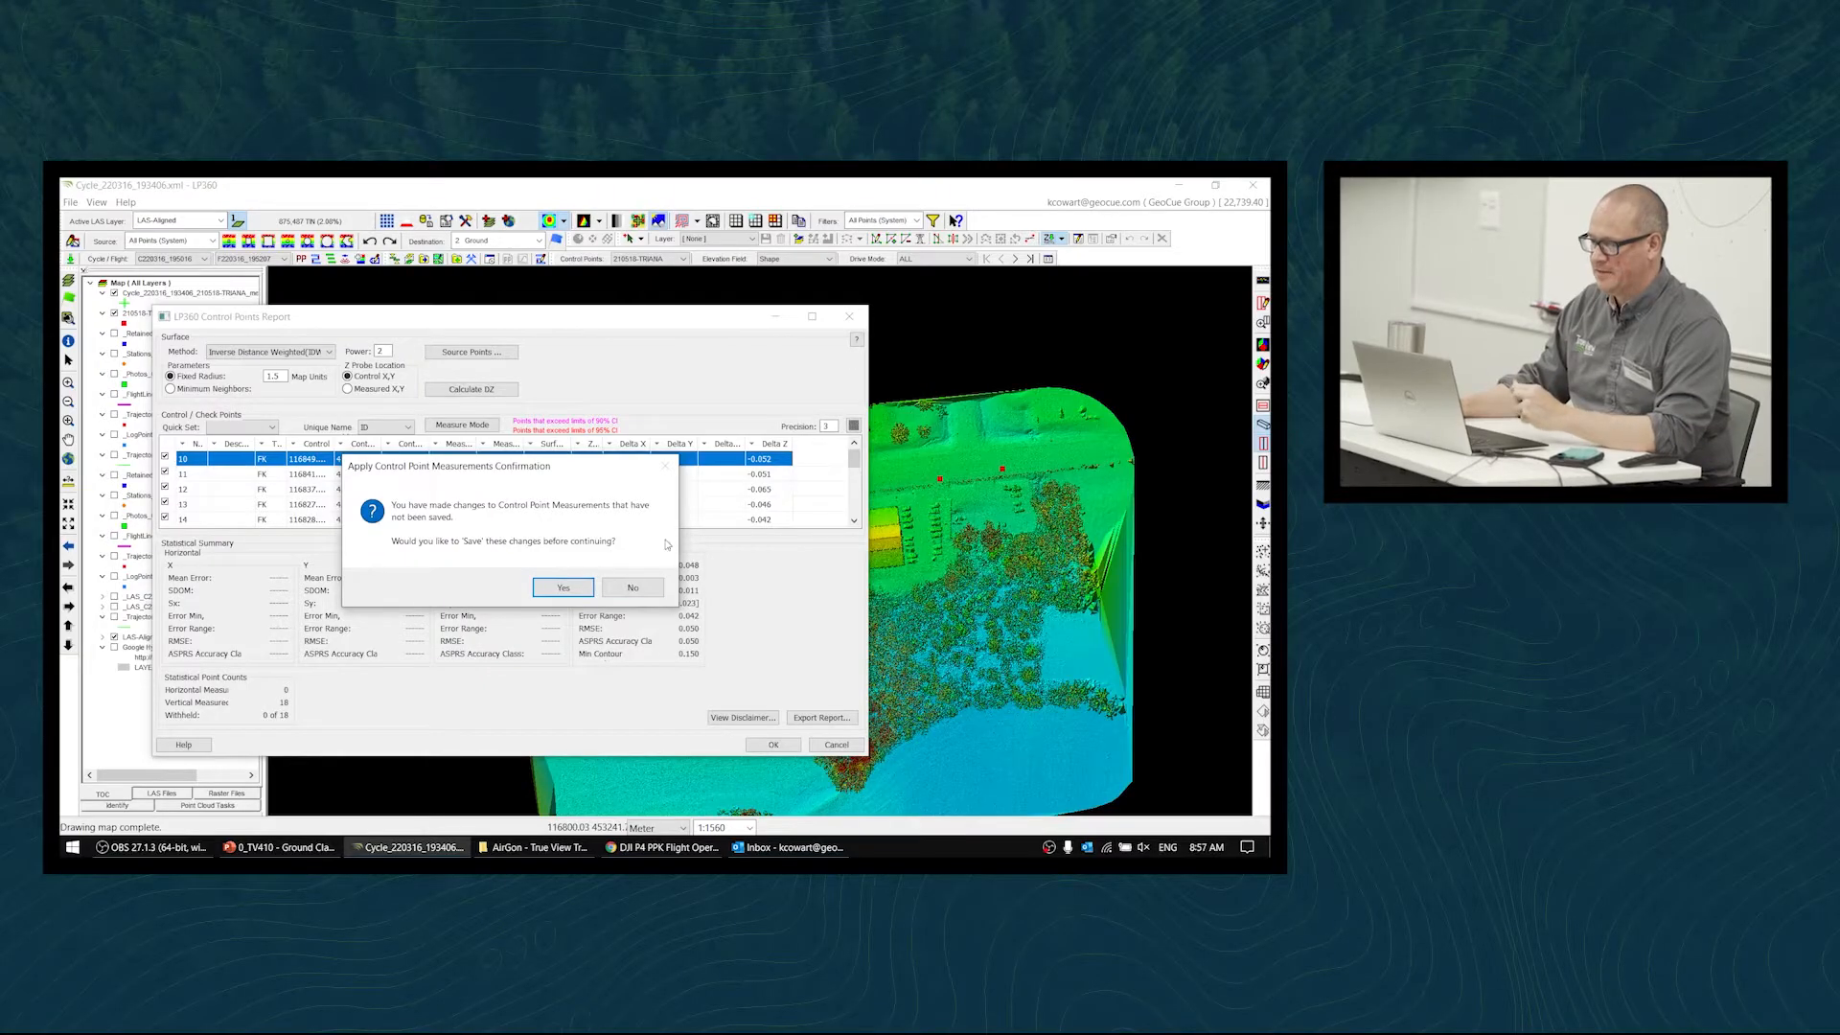
pyautogui.click(563, 588)
pyautogui.moveTo(744, 530); pyautogui.dragTo(715, 455, button='middle')
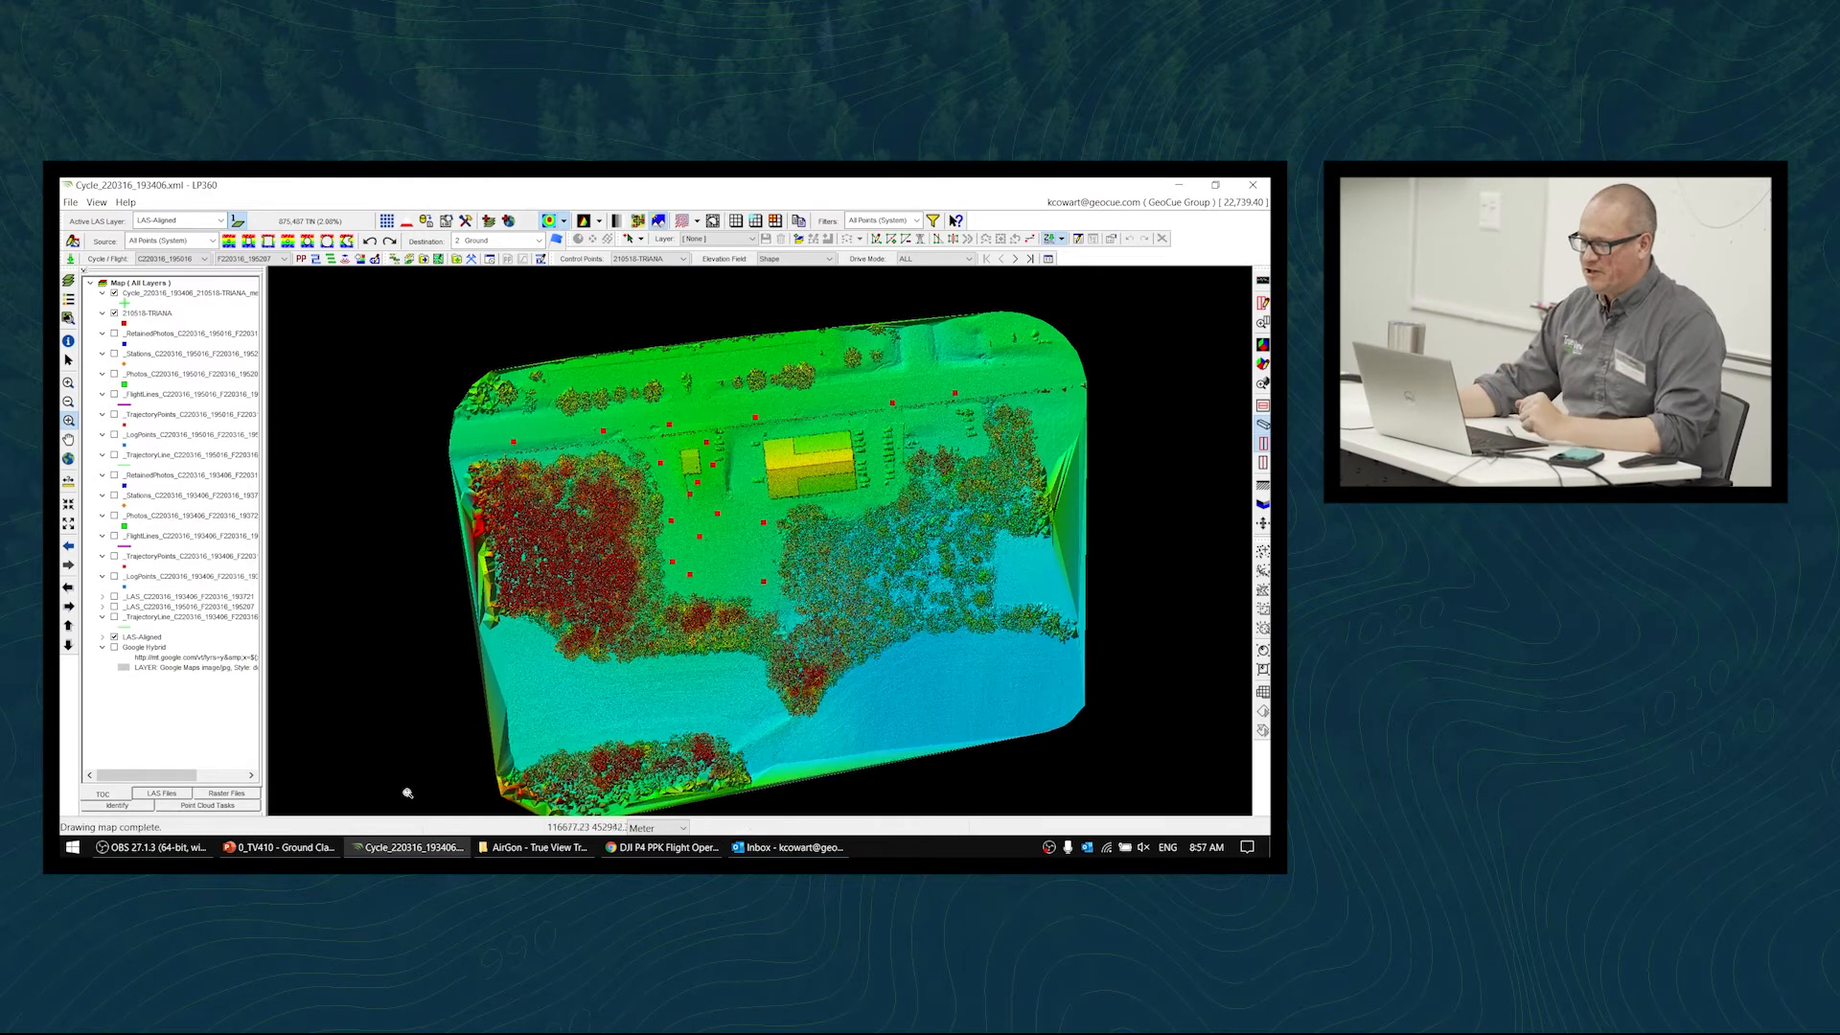
# - Open the Point Cloud Task Manager and browse its list of point cloud tasks
pyautogui.click(238, 806)
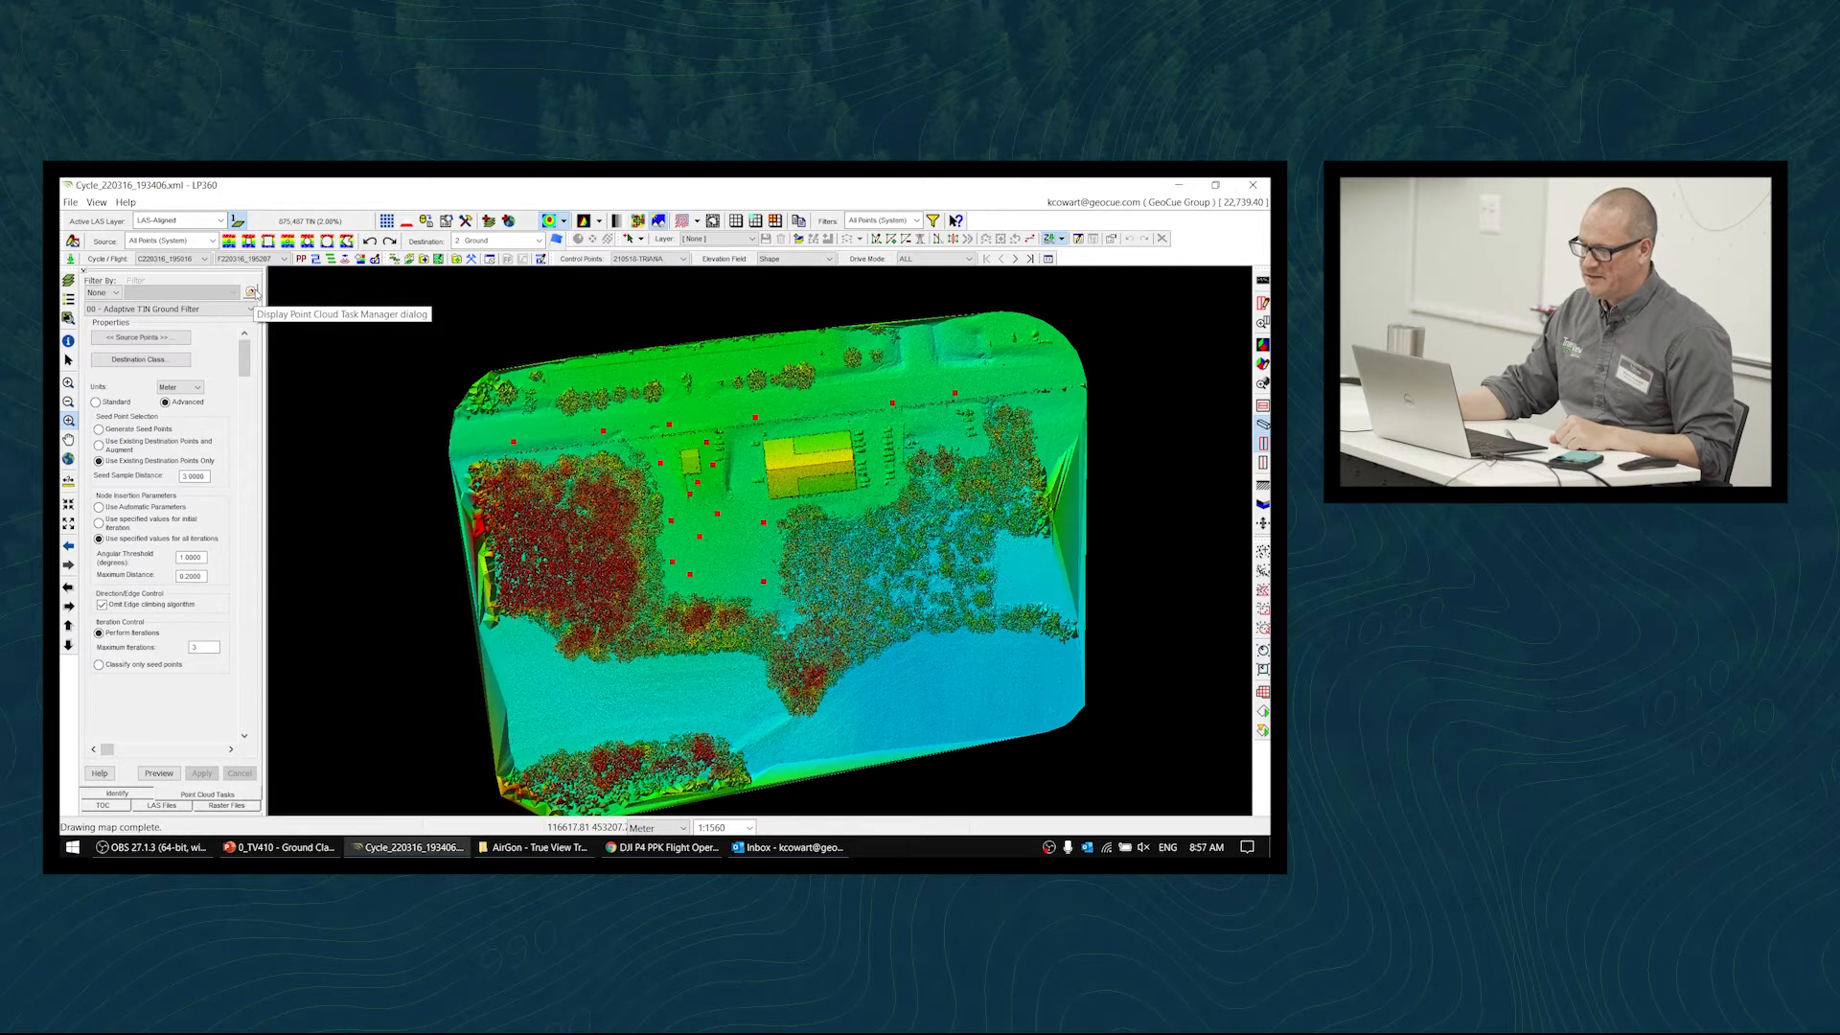
pyautogui.click(252, 291)
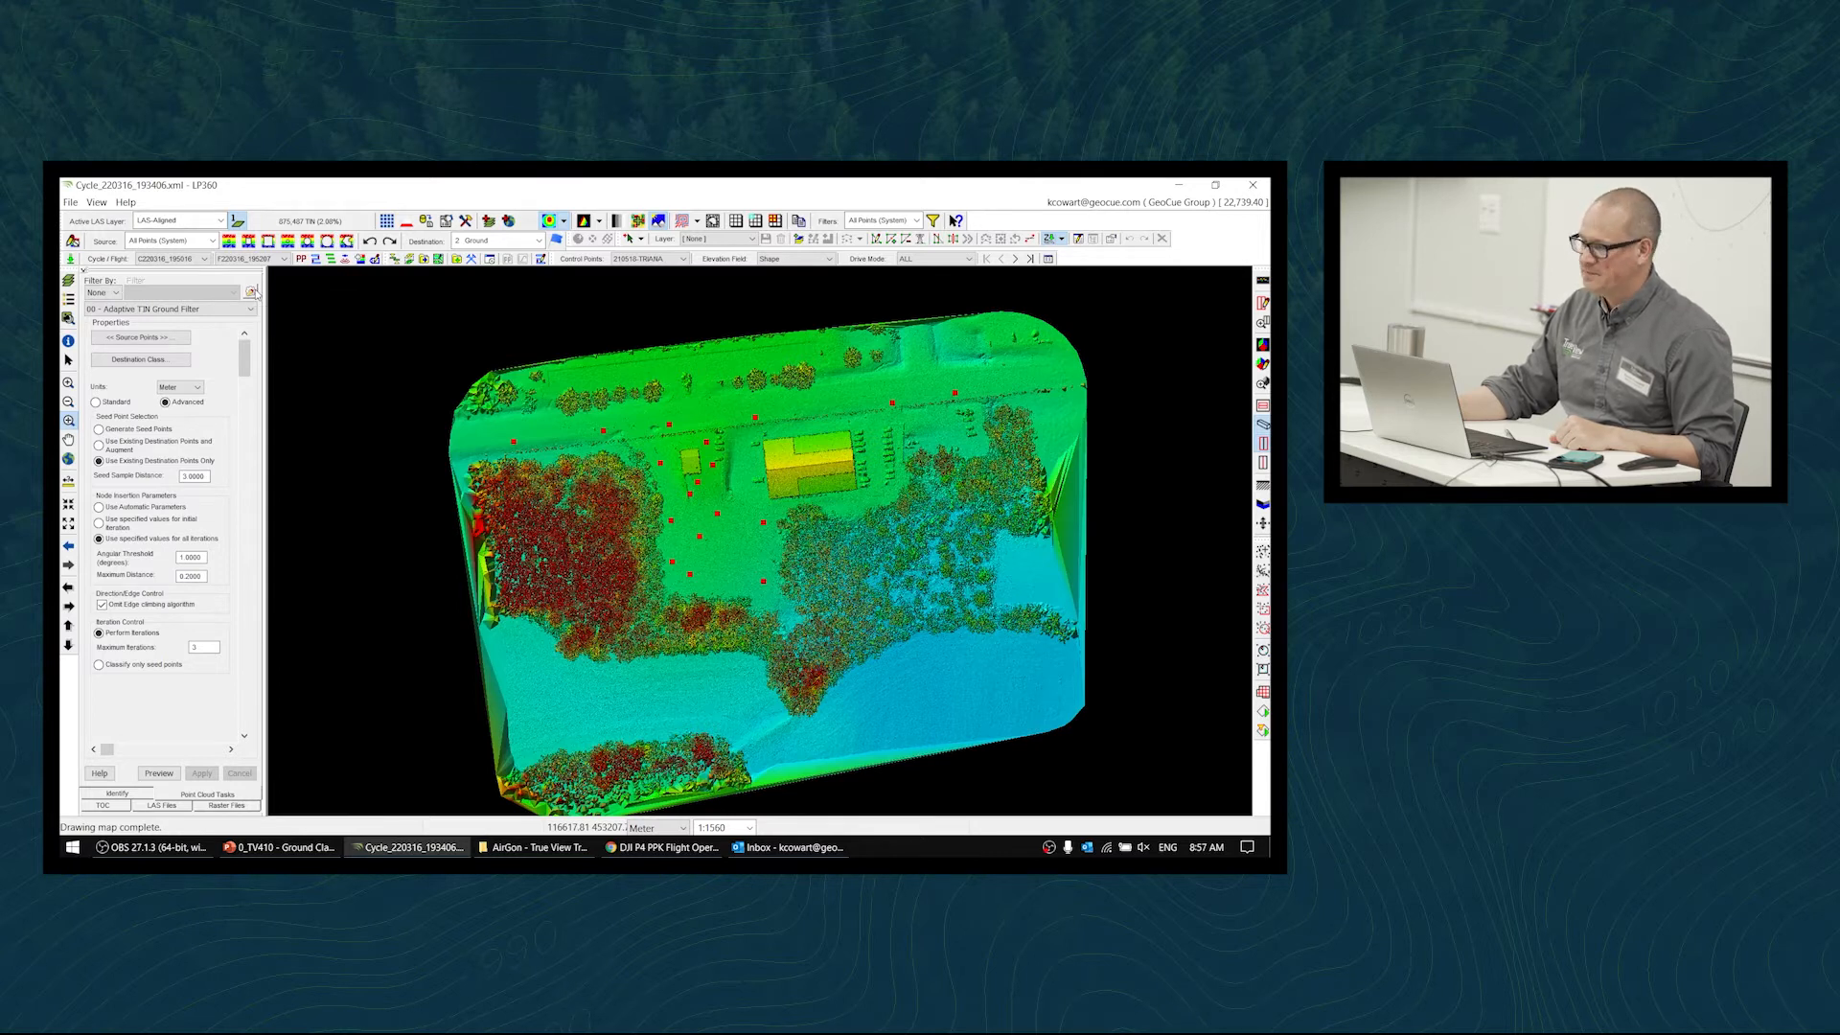
pyautogui.moveTo(362, 312); pyautogui.dragTo(384, 300)
pyautogui.moveTo(278, 279); pyautogui.dragTo(315, 293)
pyautogui.moveTo(451, 308); pyautogui.dragTo(420, 293)
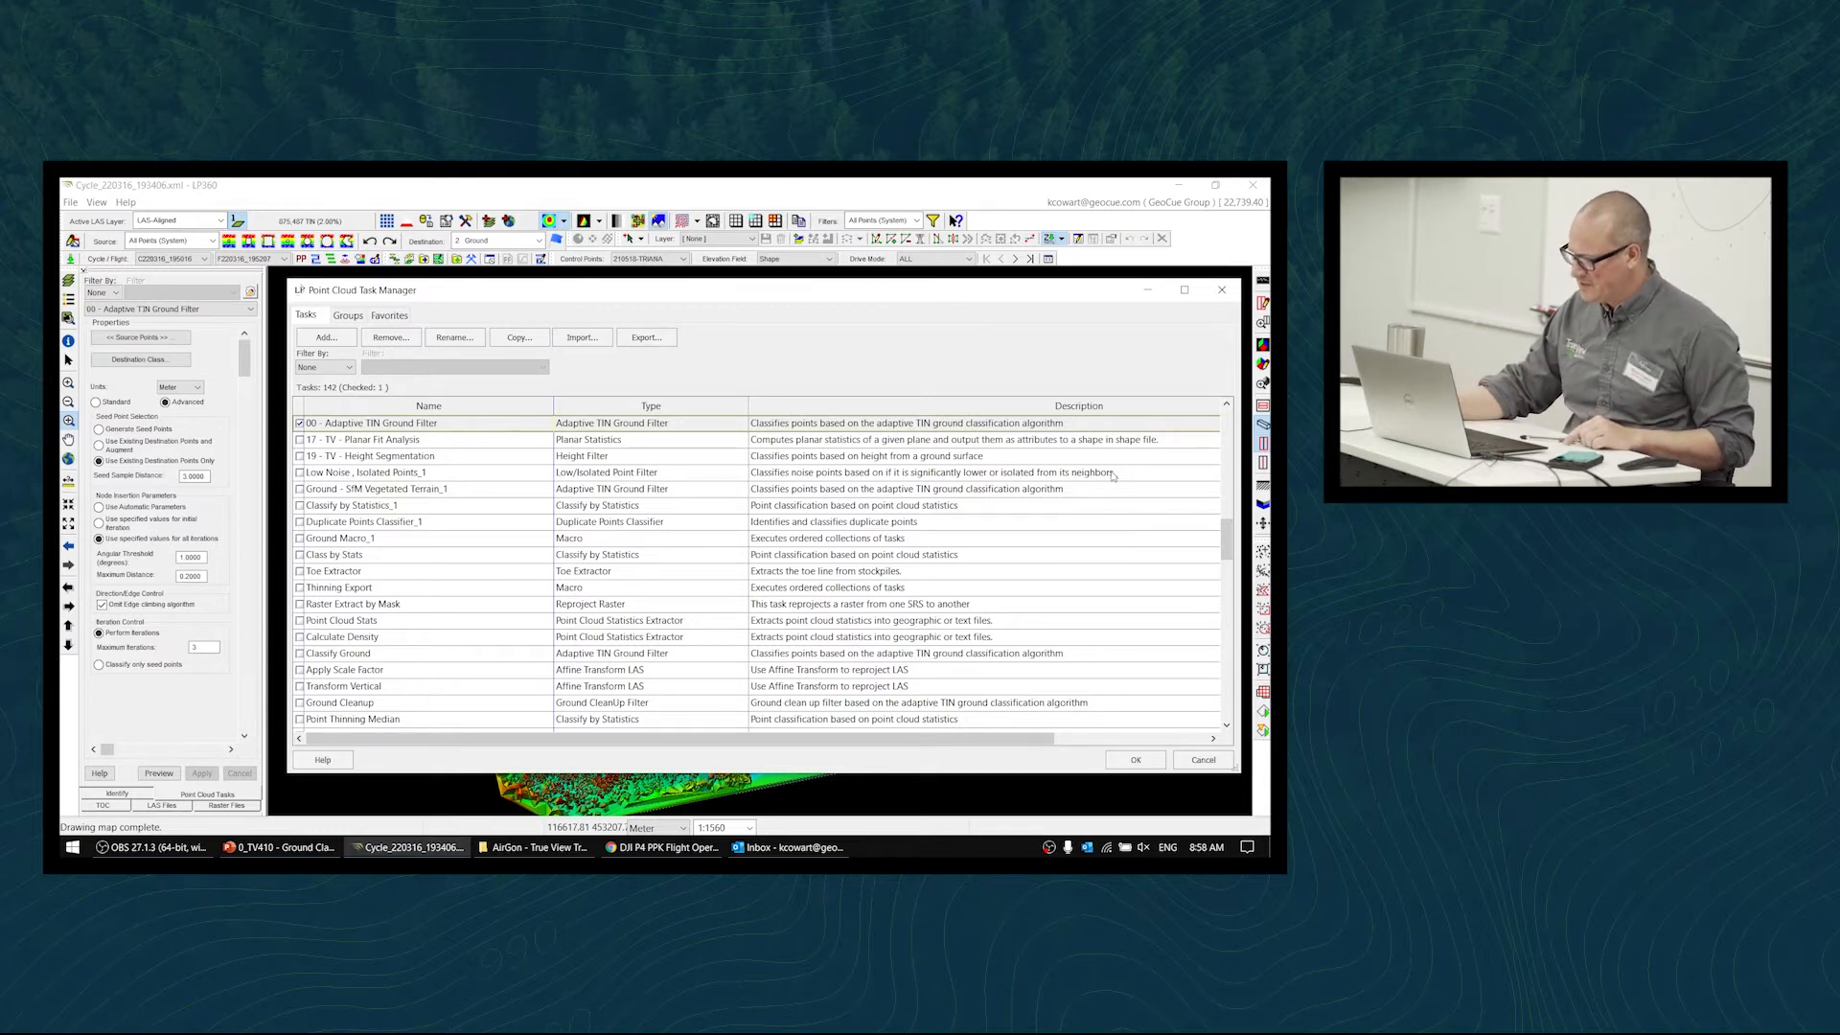
pyautogui.moveTo(1226, 538); pyautogui.dragTo(1226, 433)
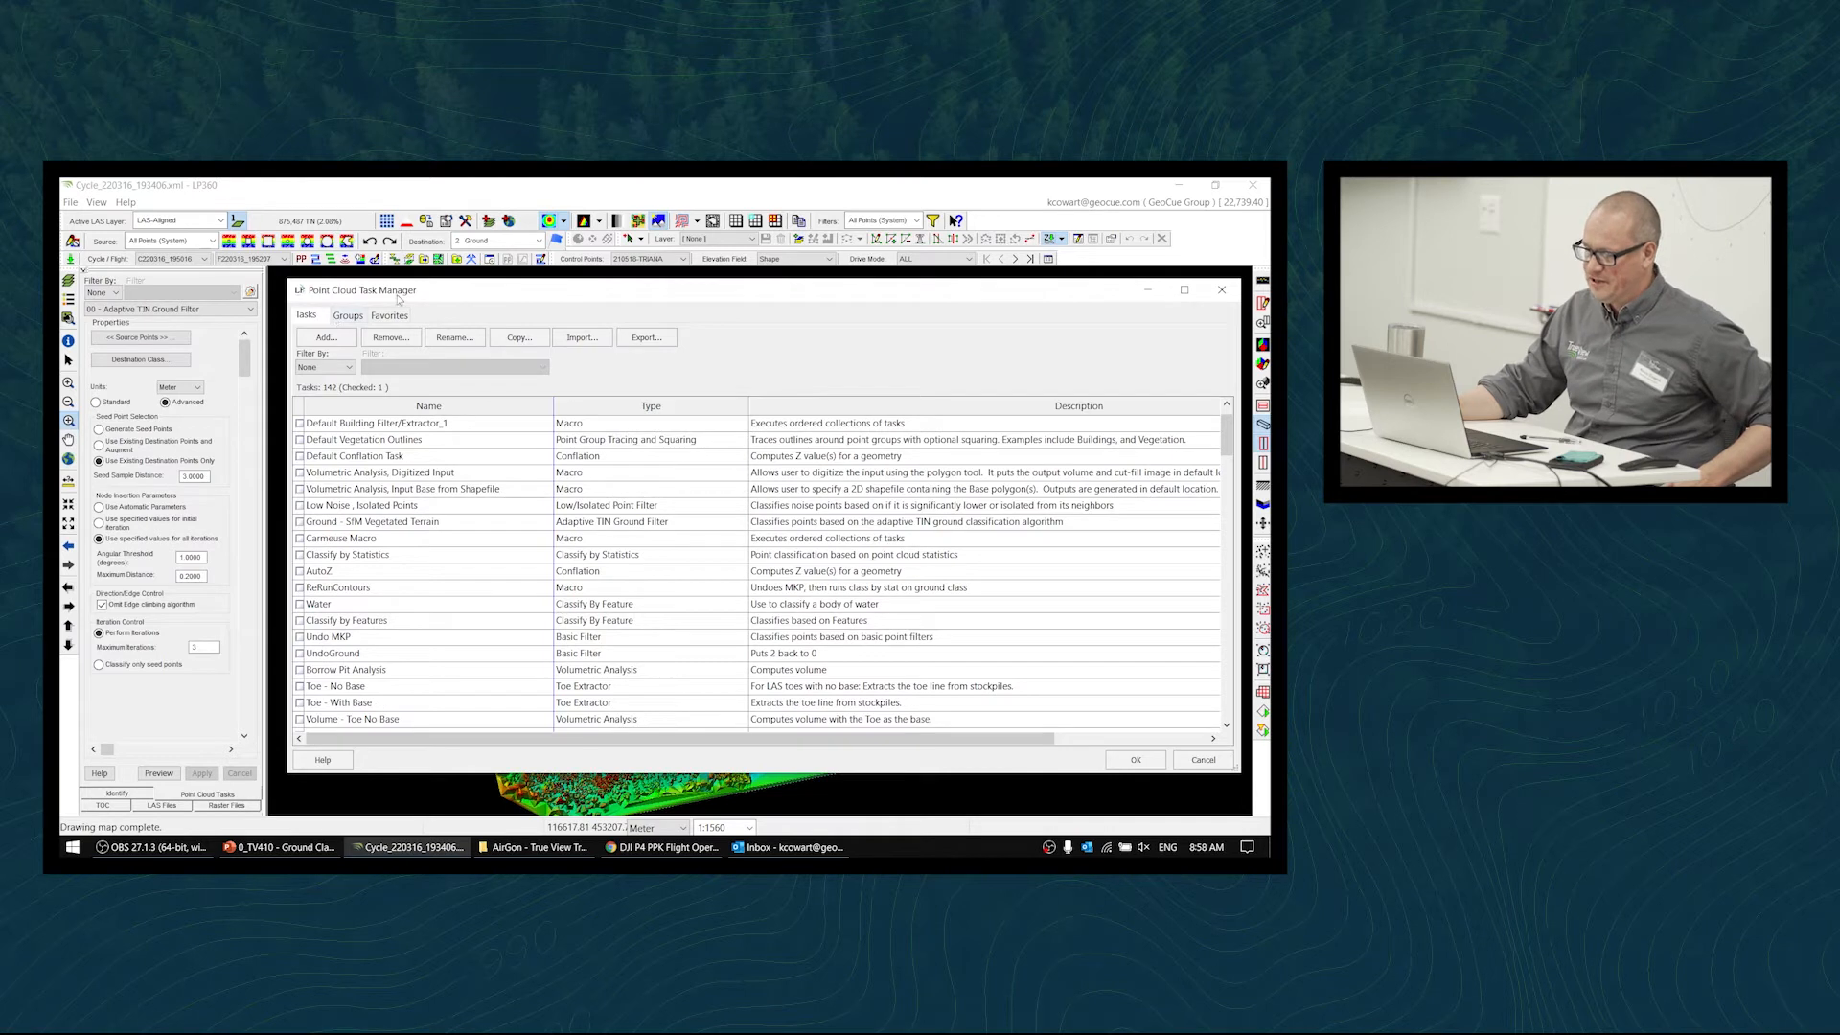
# - Add an Affine Transform LAS point cloud task named "Training - Debias Z" and close the task manager
pyautogui.click(338, 342)
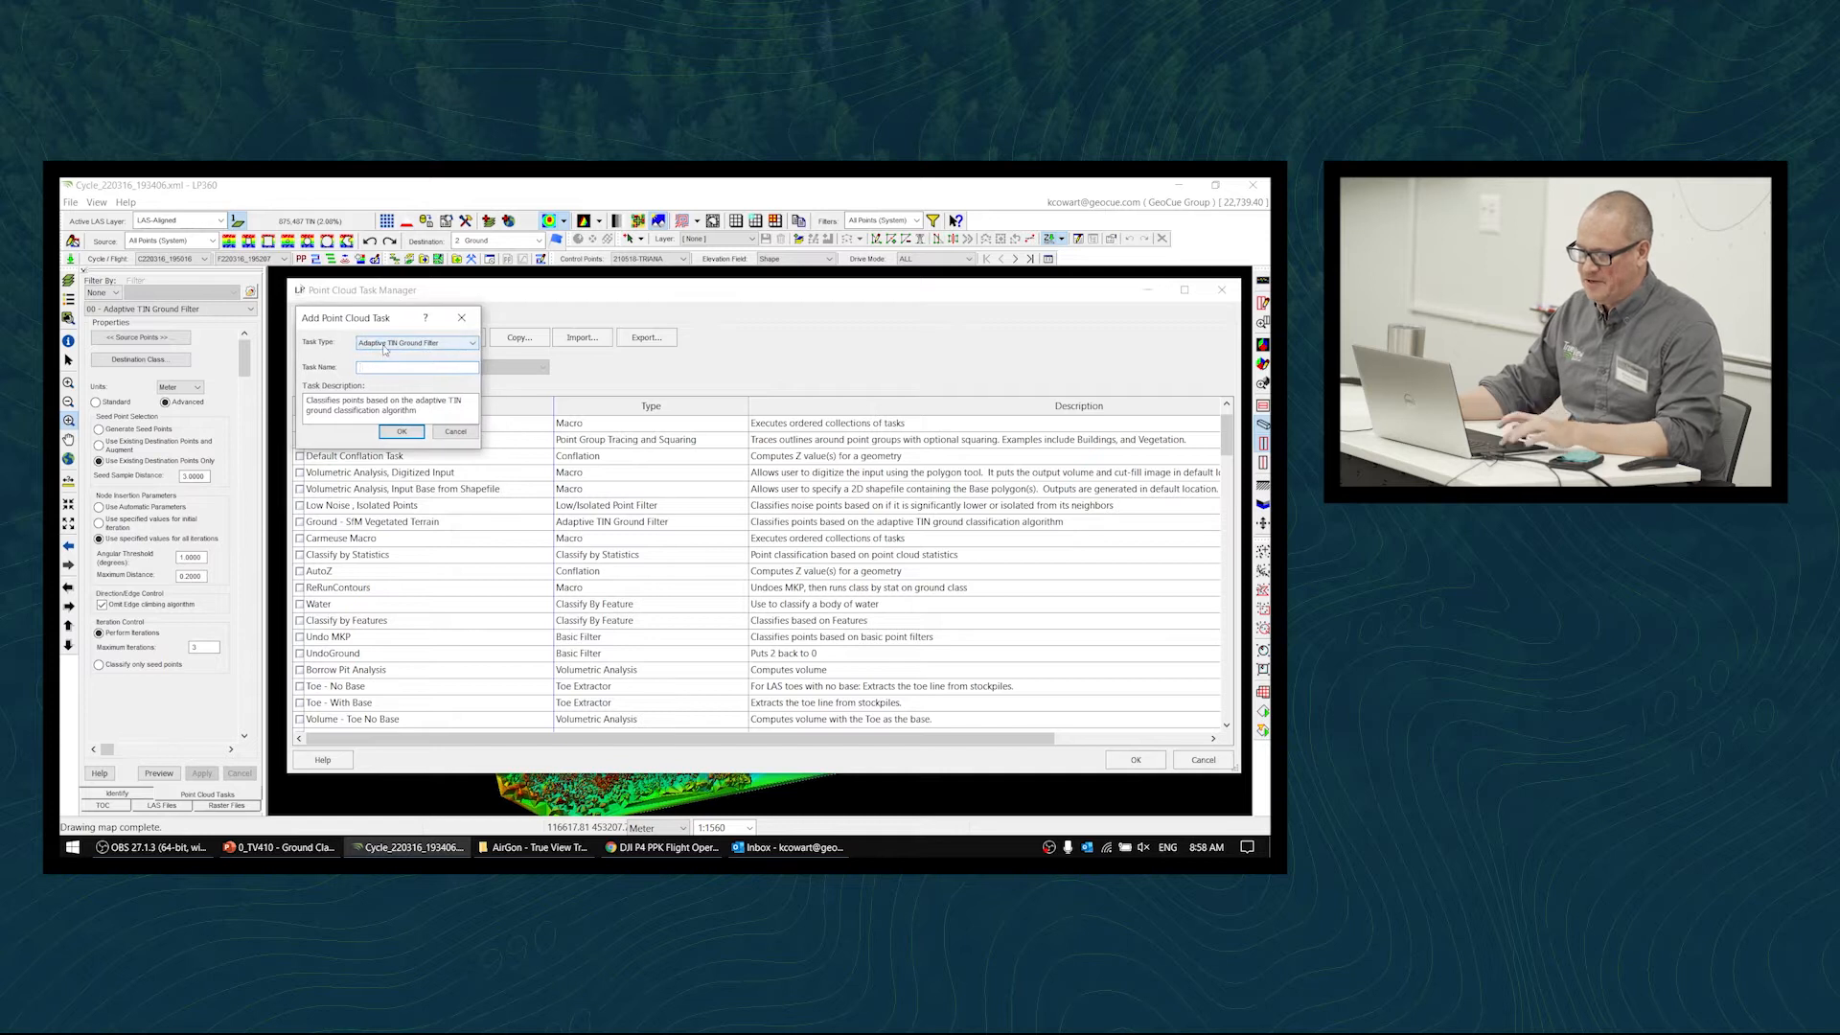
pyautogui.click(385, 345)
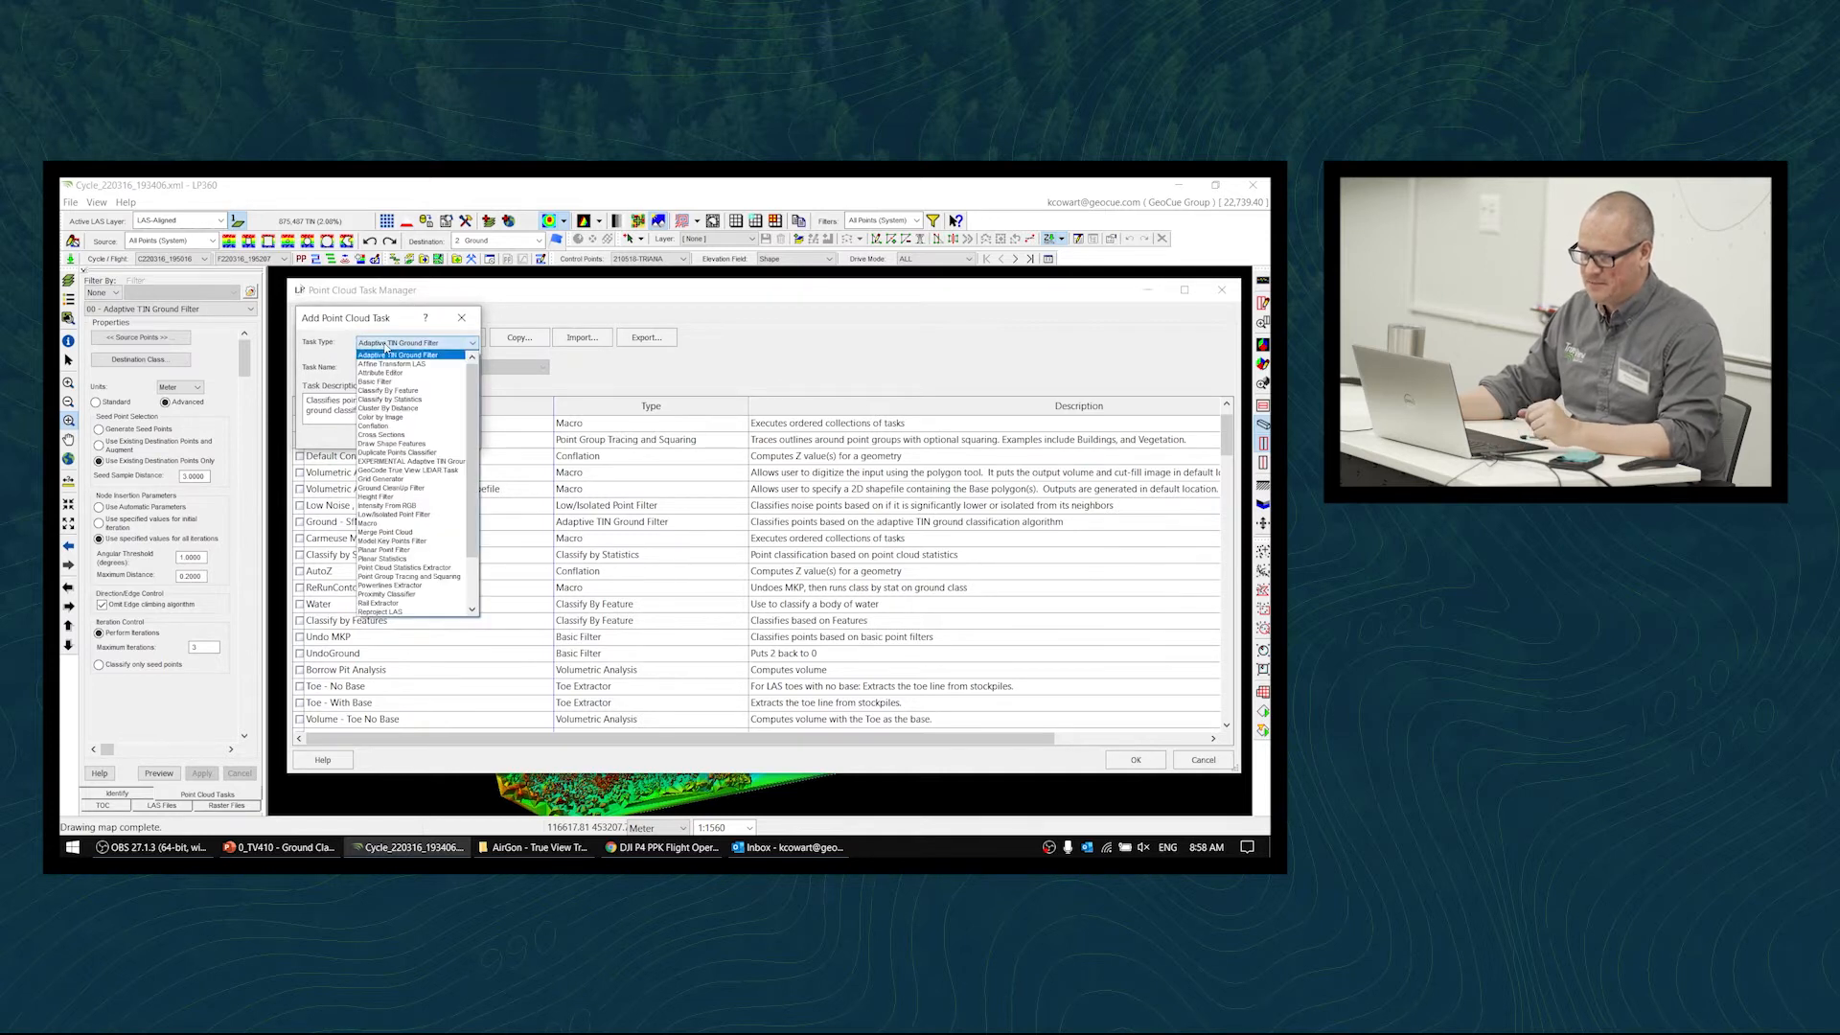
pyautogui.click(432, 365)
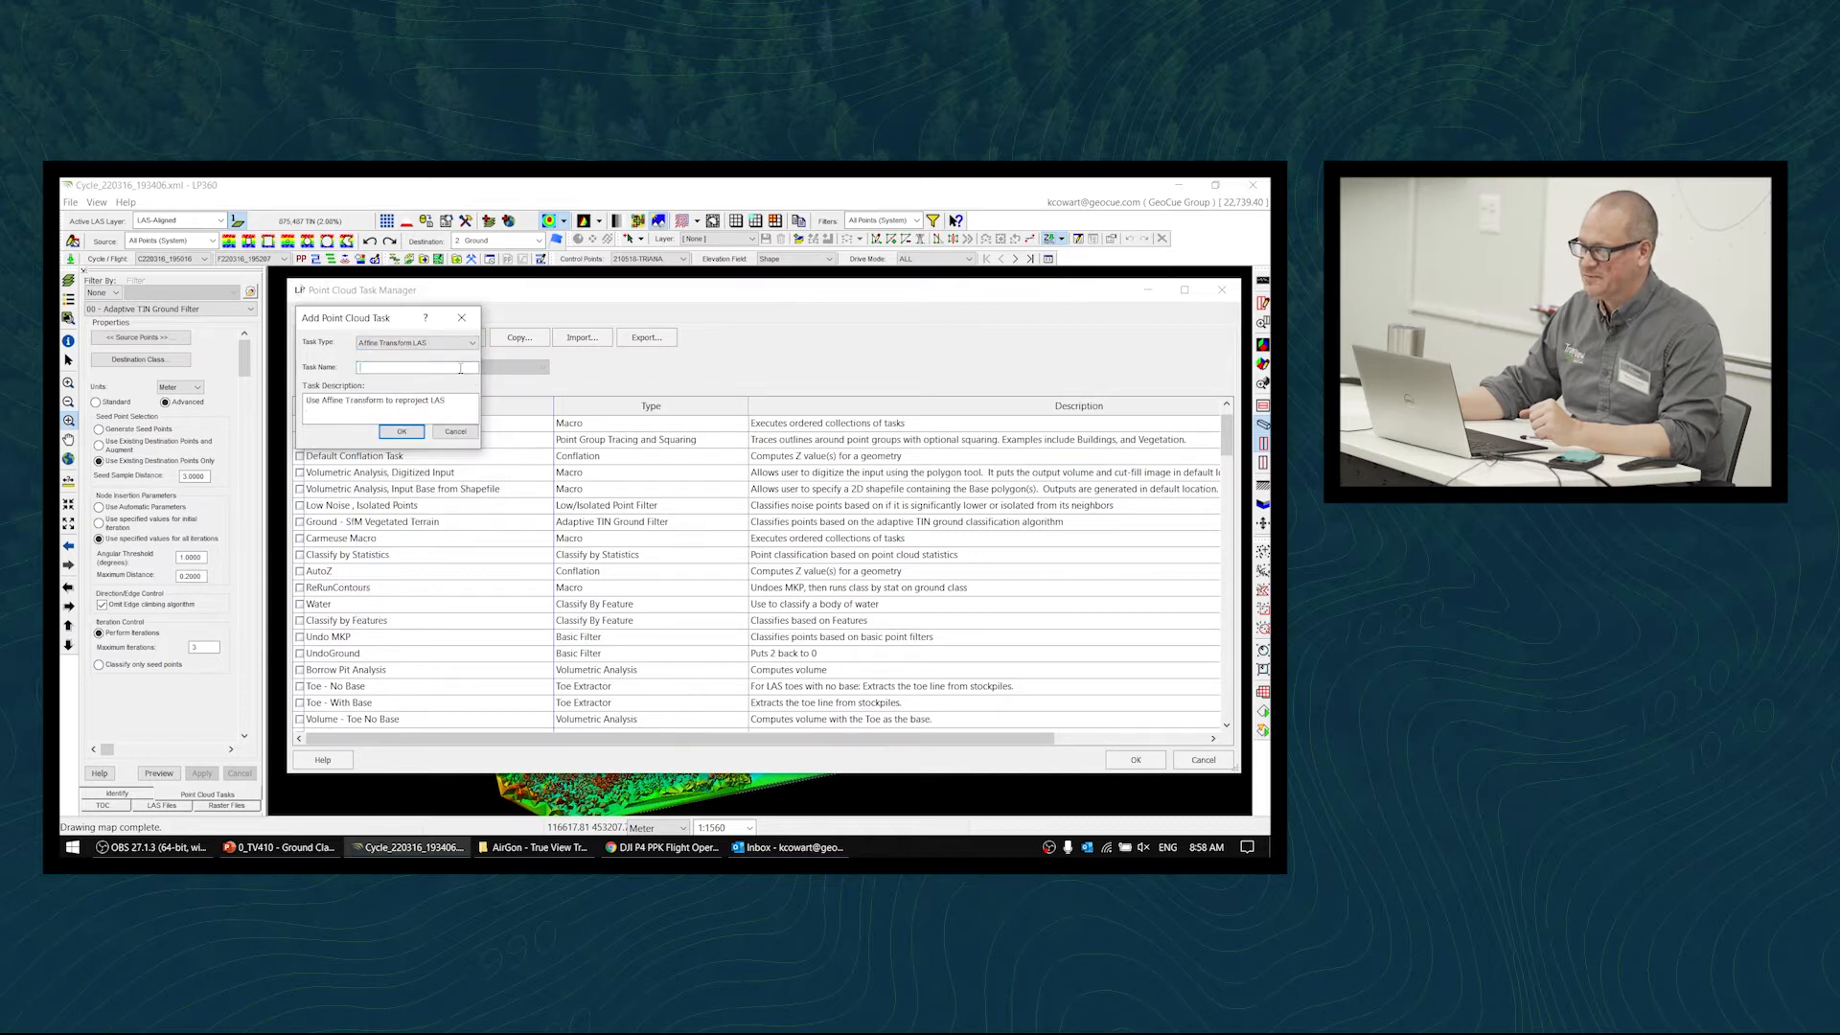
pyautogui.click(457, 366)
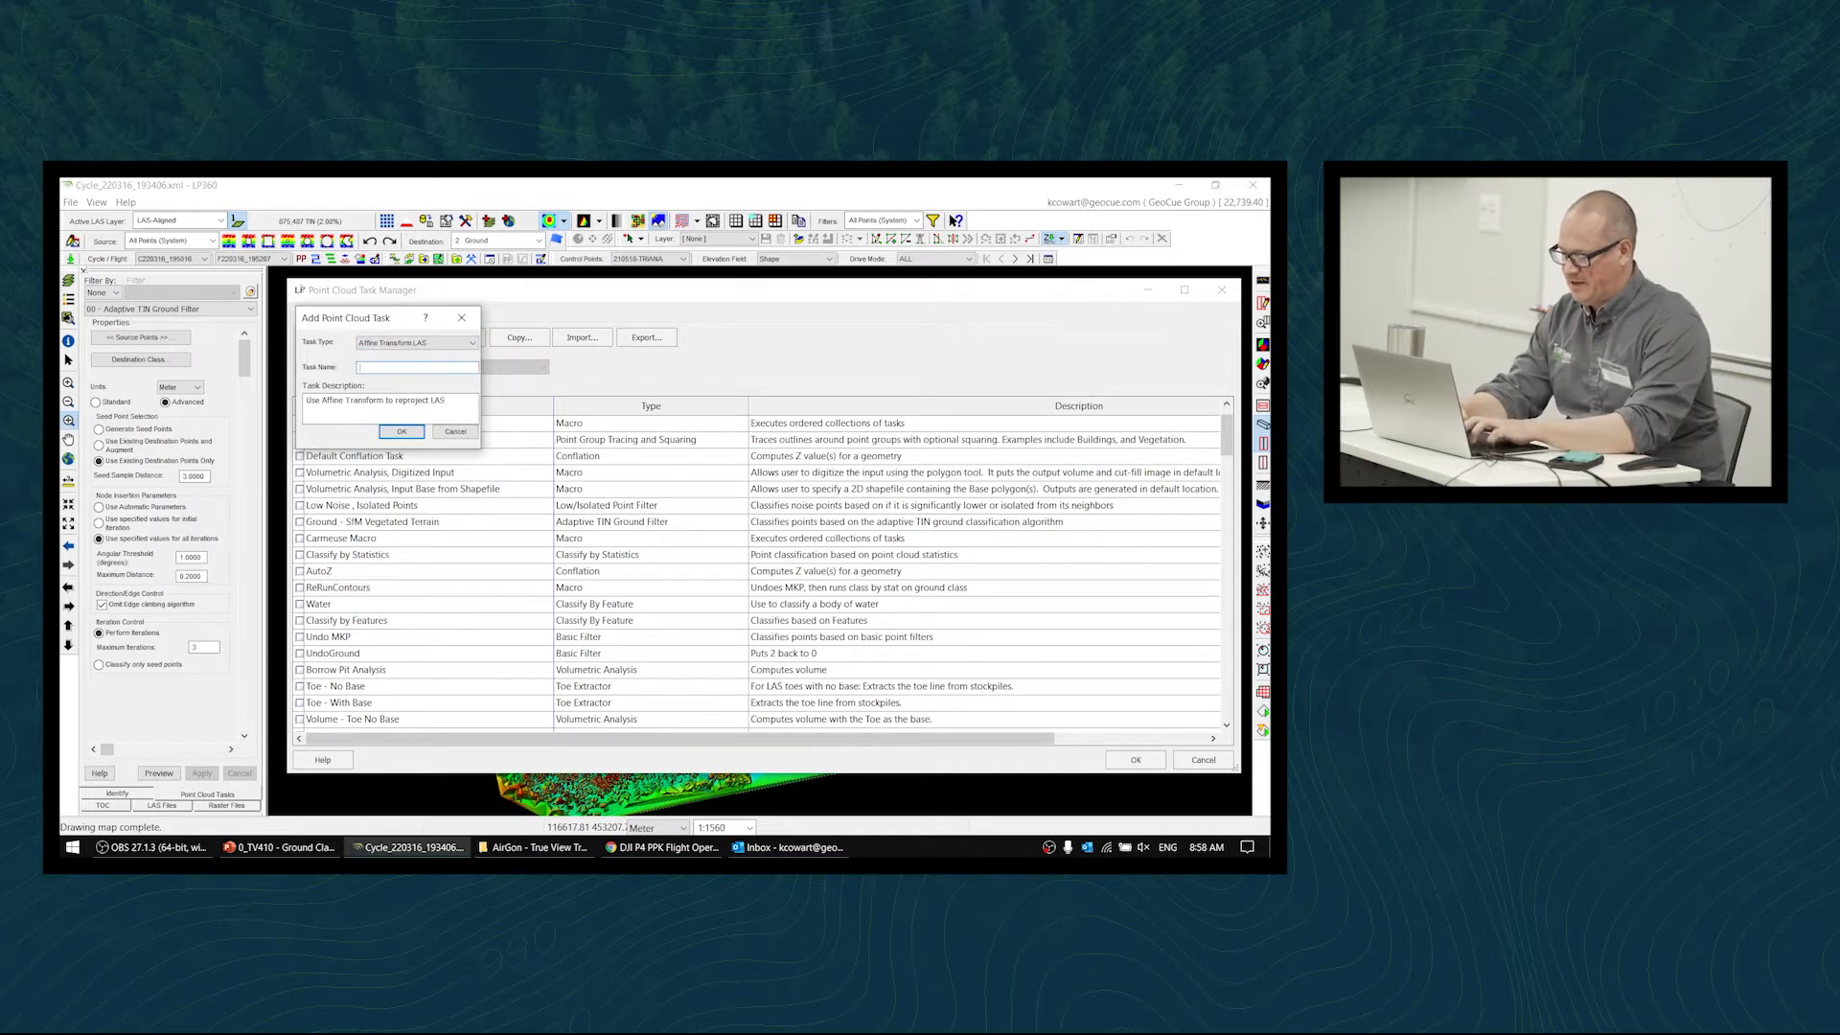
pyautogui.write('Training - Debias Z')
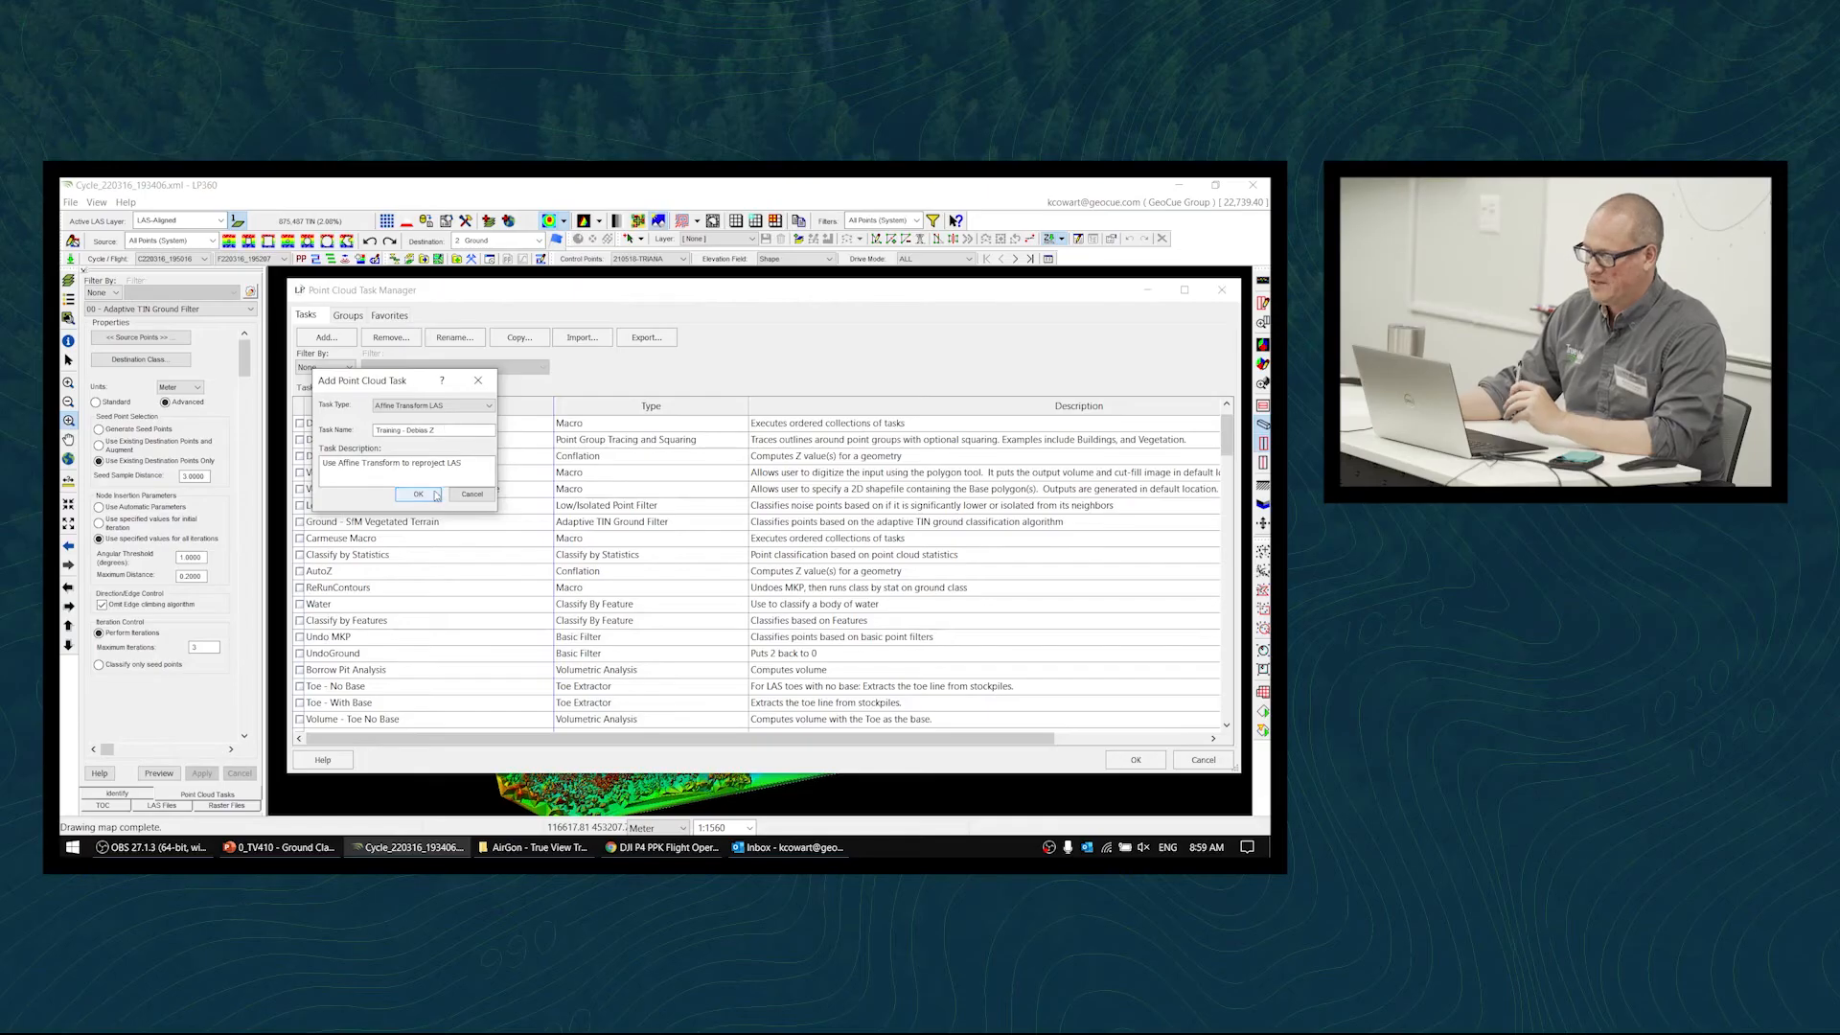
pyautogui.click(418, 495)
pyautogui.click(1123, 763)
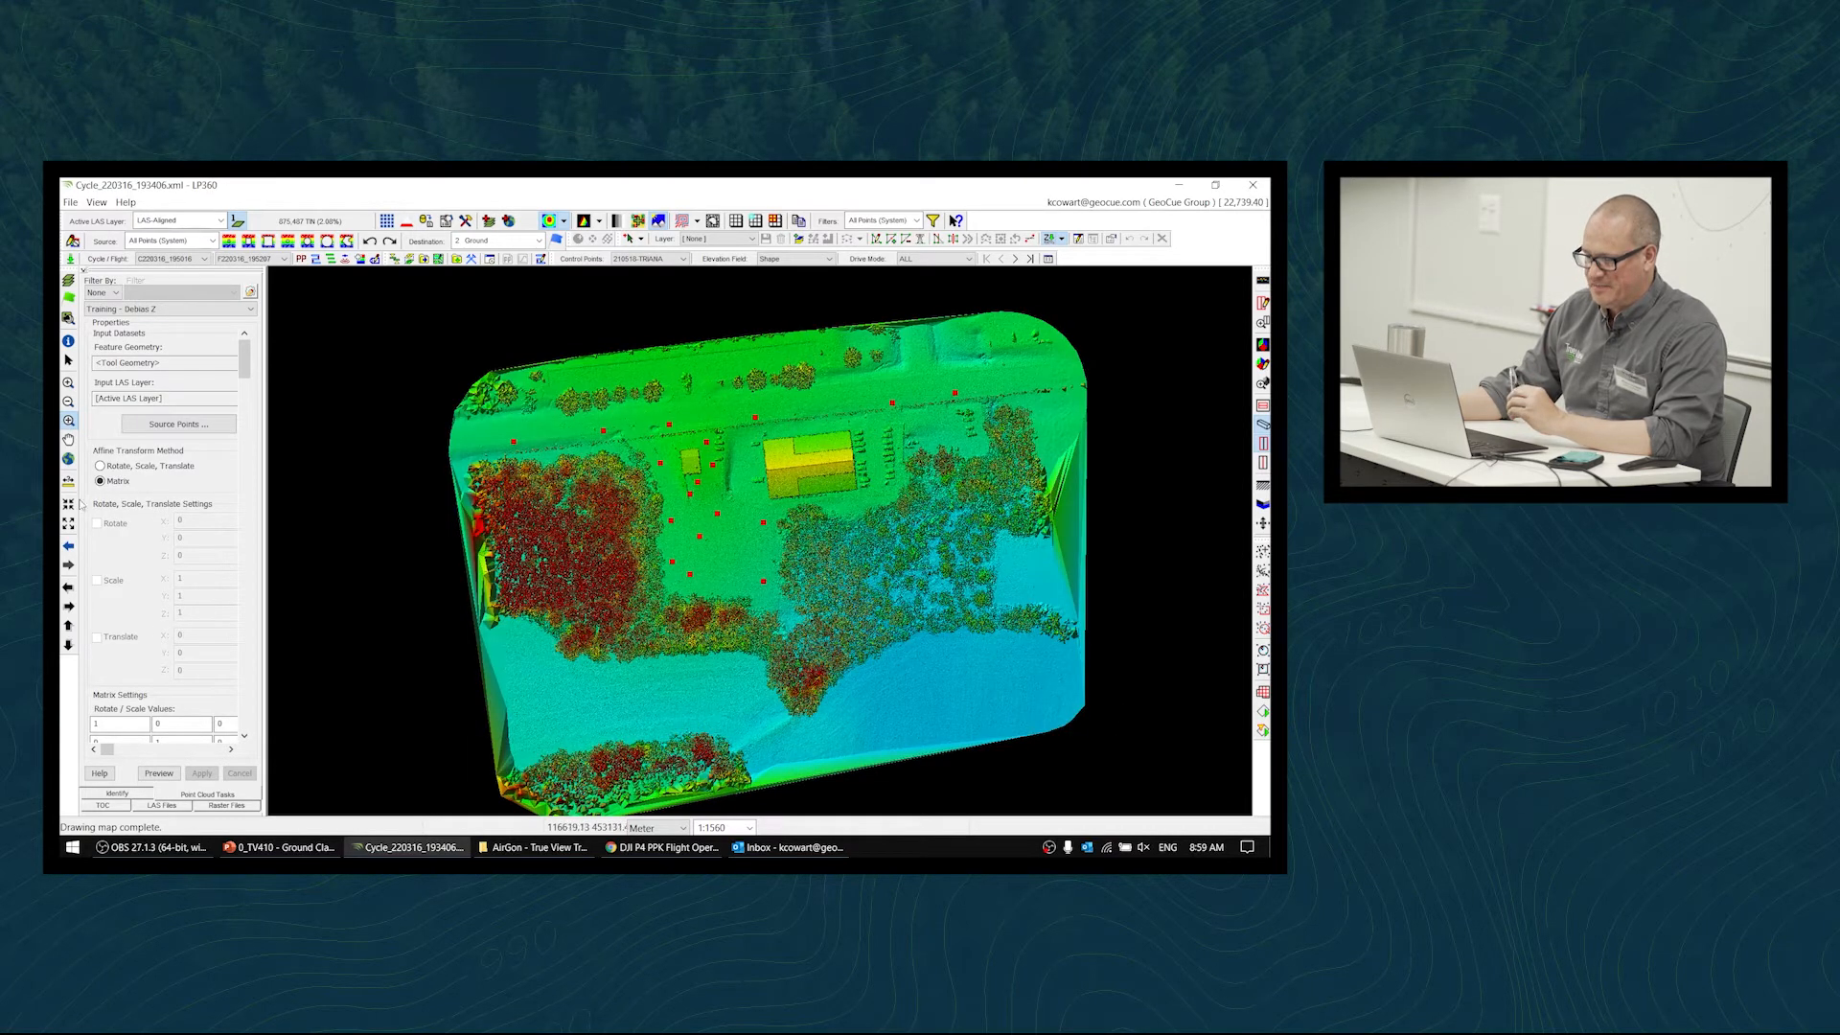
# - Select the Training - Debias Z task, choose the Rotate, Scale, Translate method, and enable translation with Z set to -0.048
pyautogui.click(119, 309)
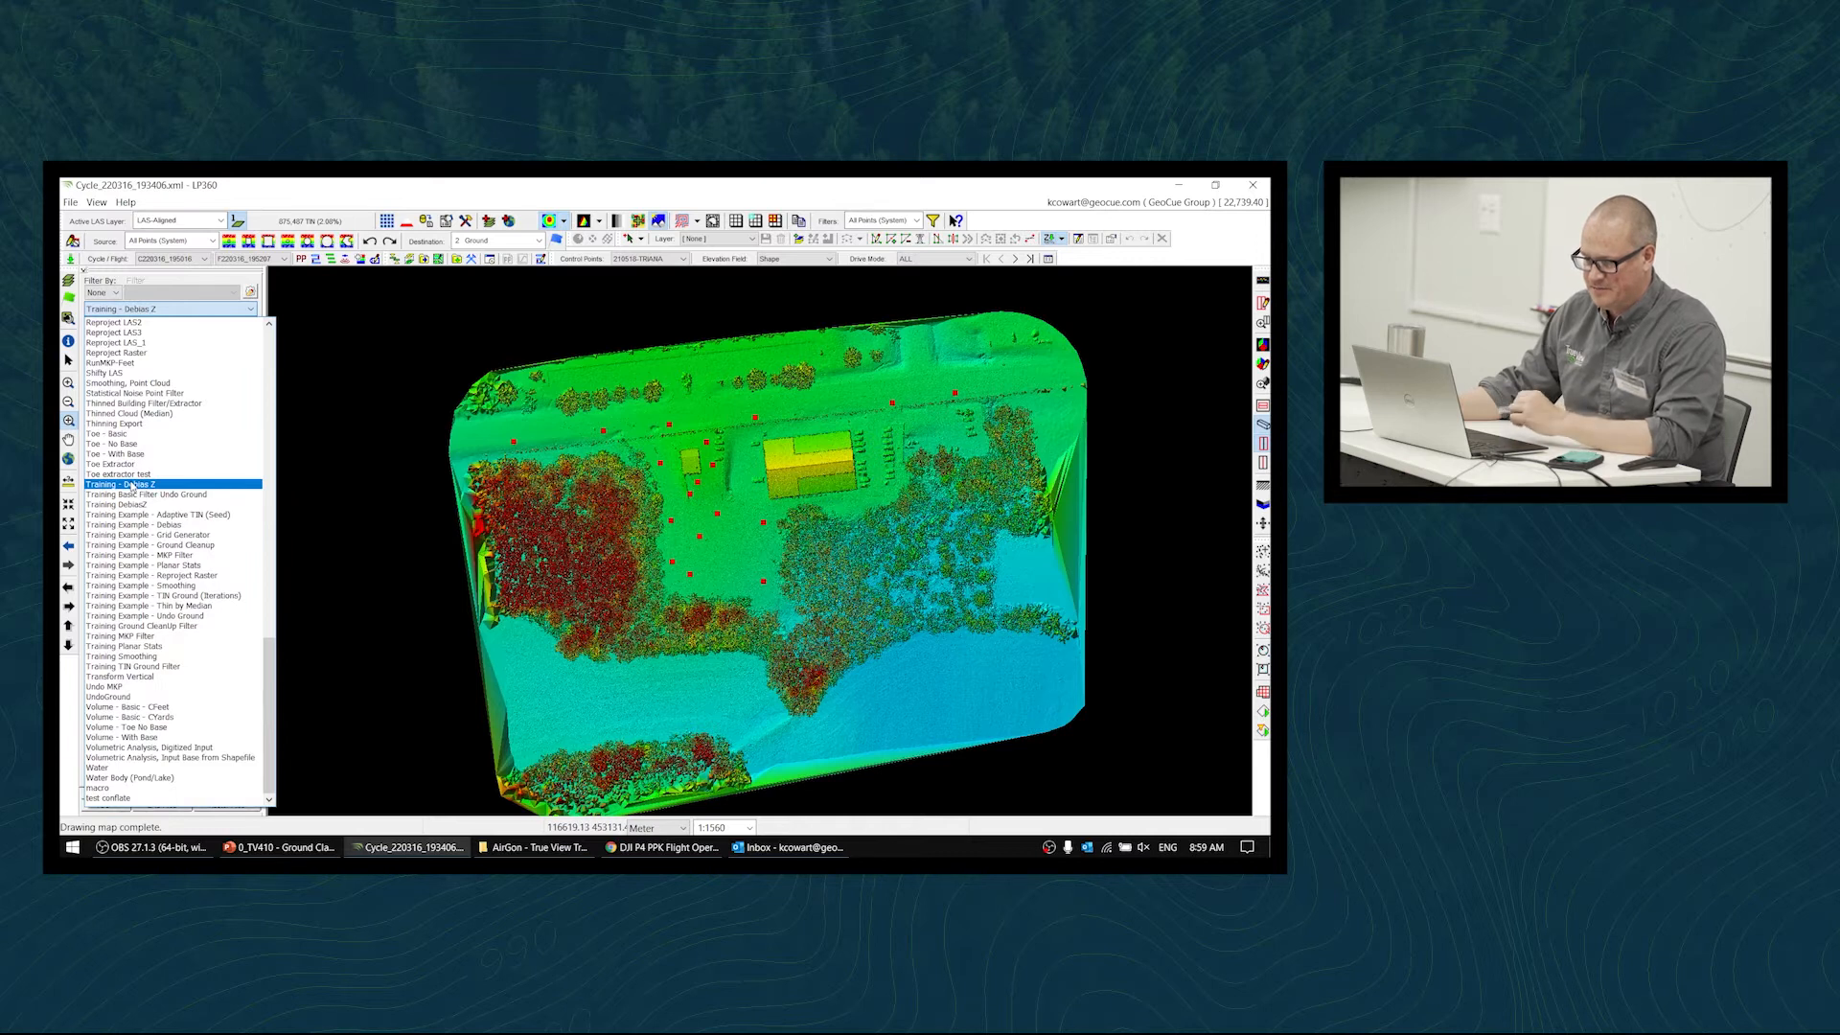
pyautogui.click(133, 486)
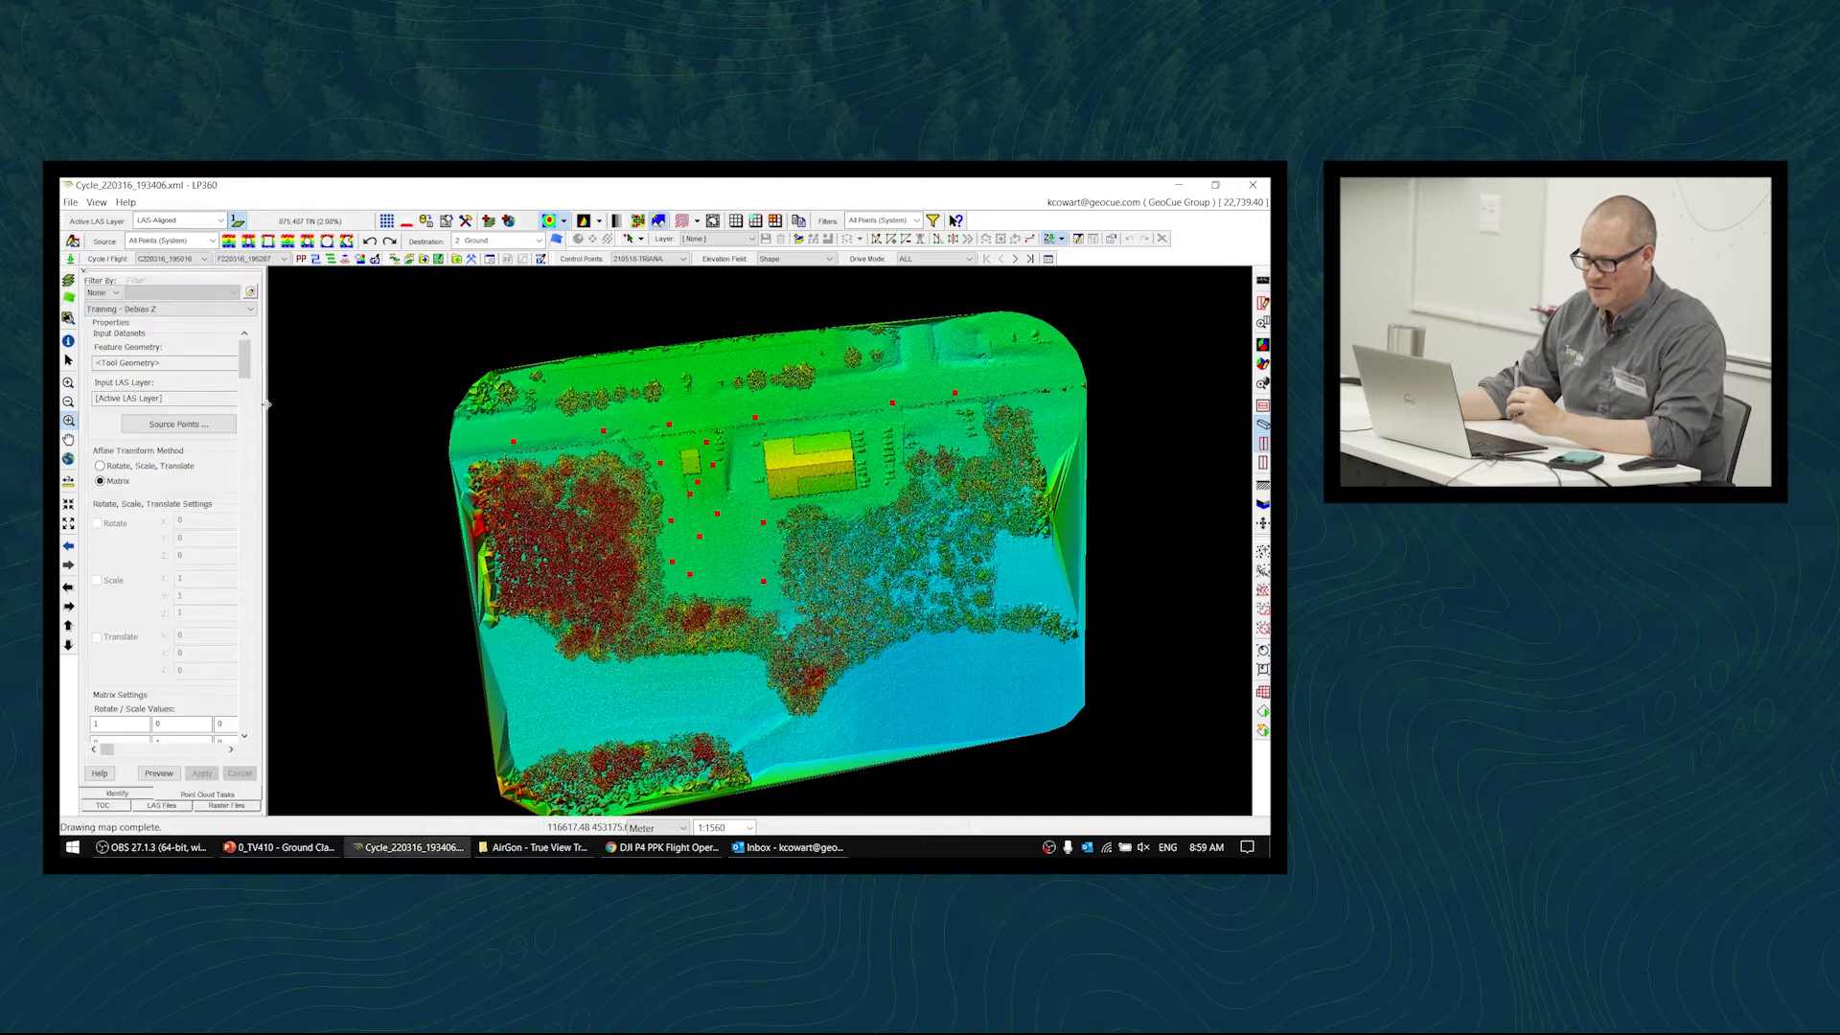
pyautogui.moveTo(264, 498); pyautogui.dragTo(351, 479)
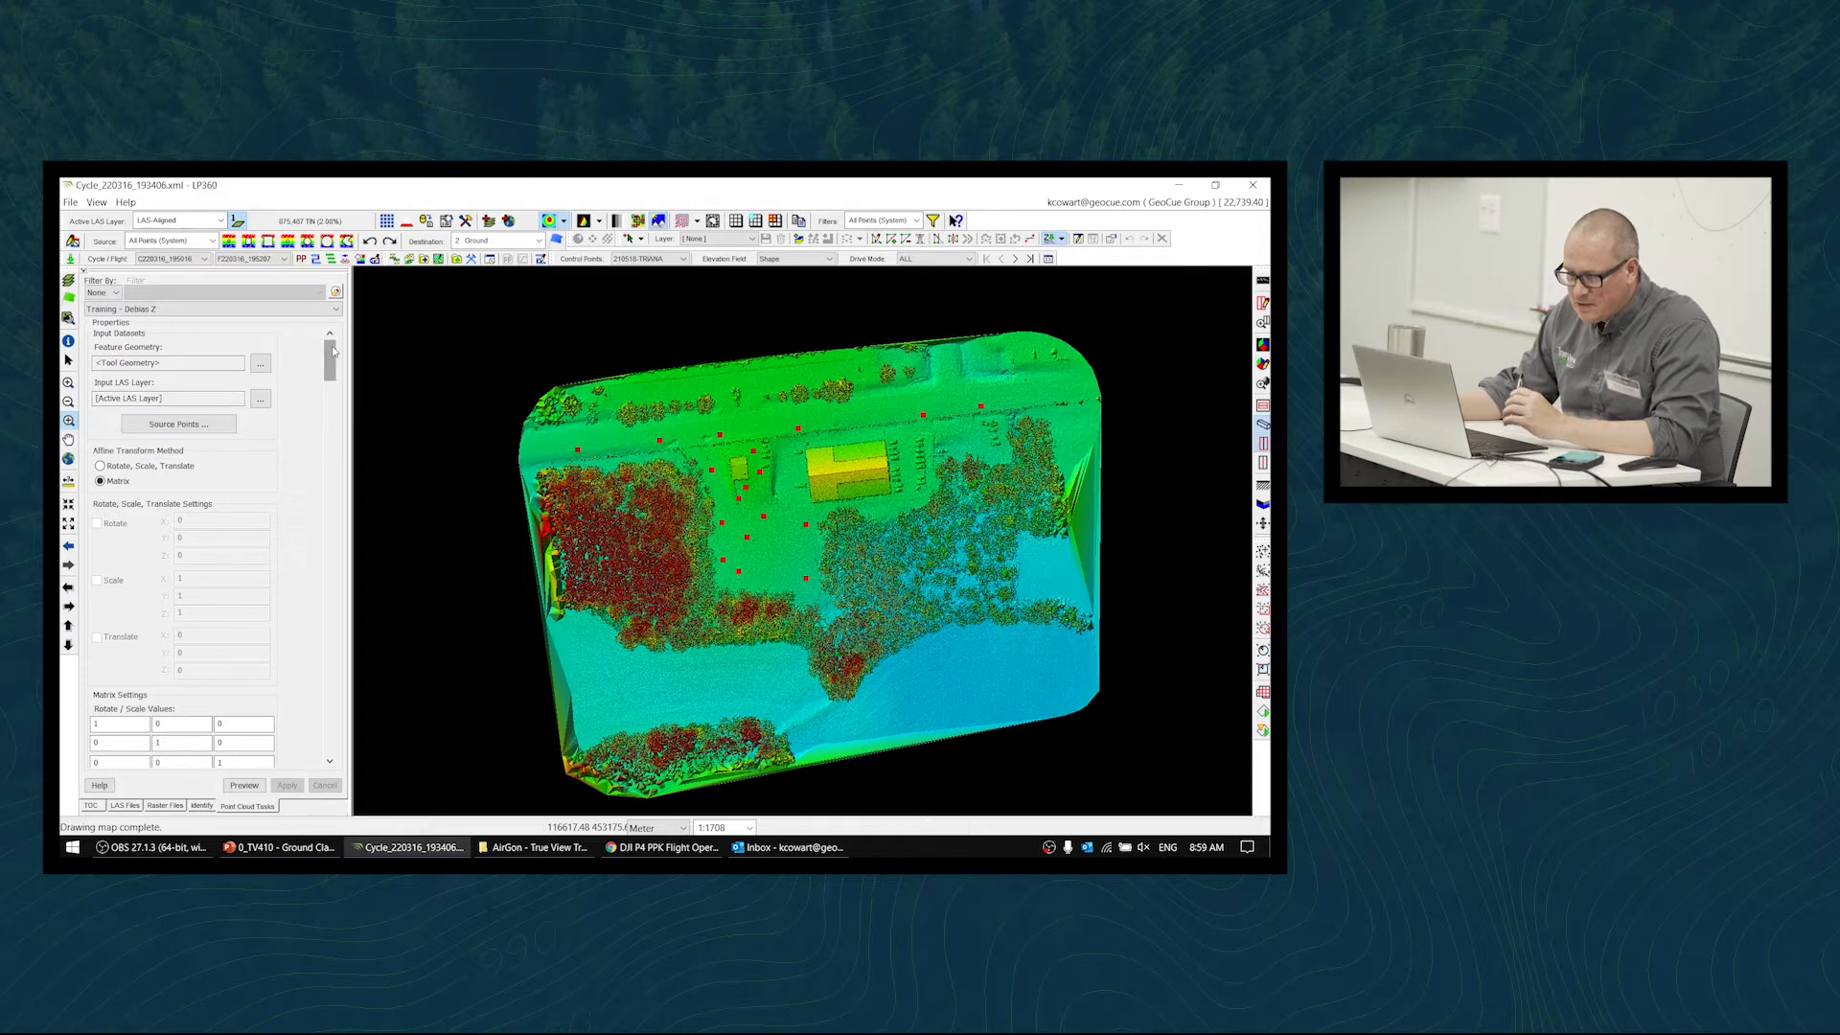
pyautogui.click(99, 466)
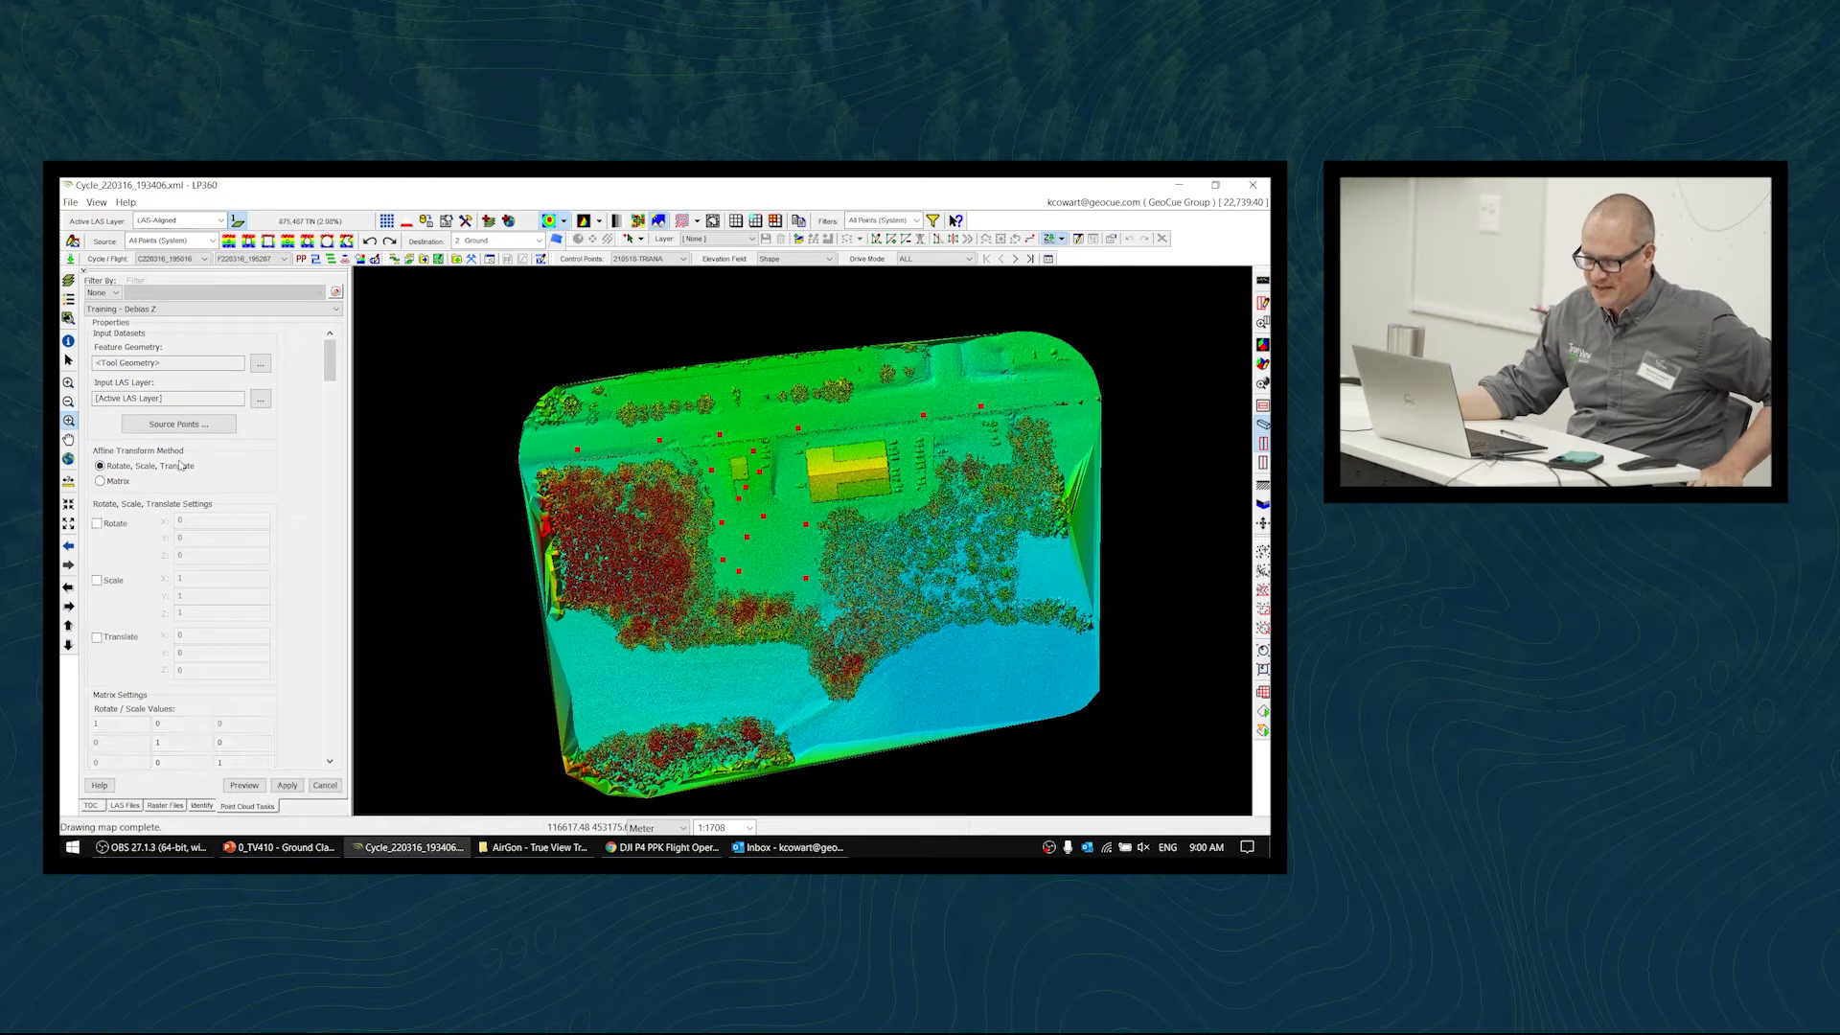
pyautogui.click(96, 639)
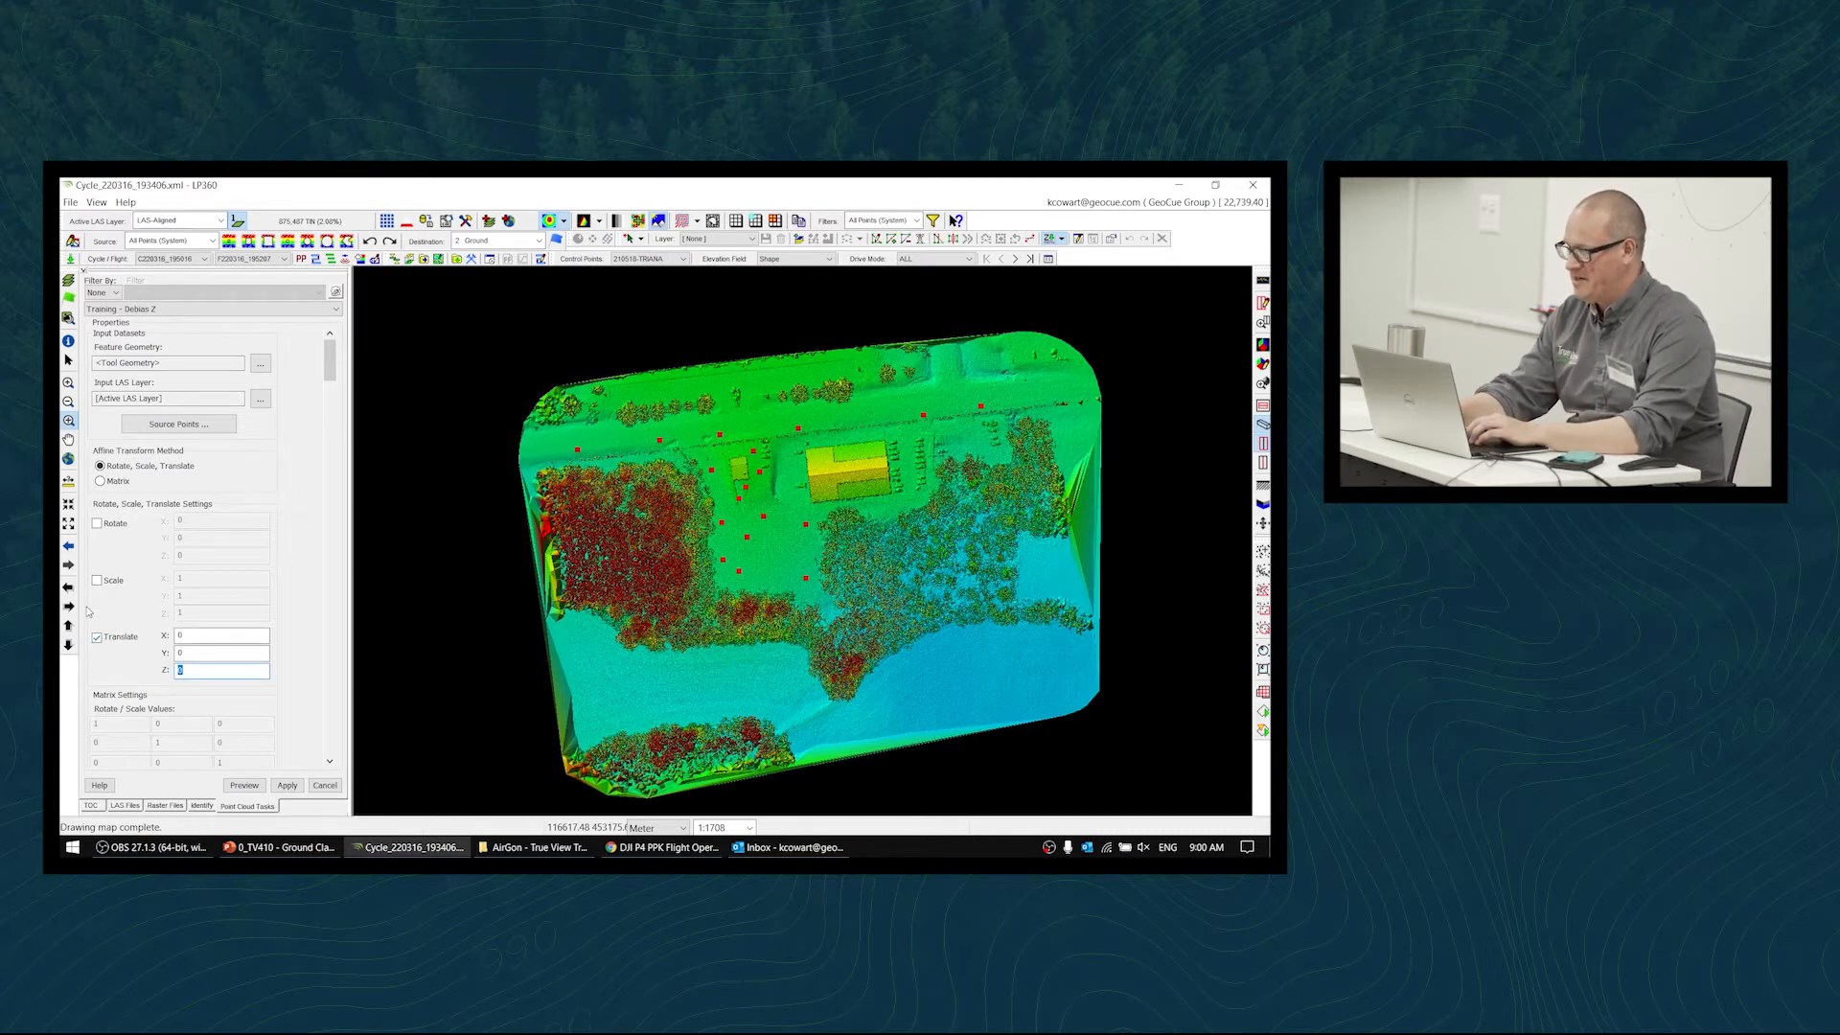
pyautogui.write('0')
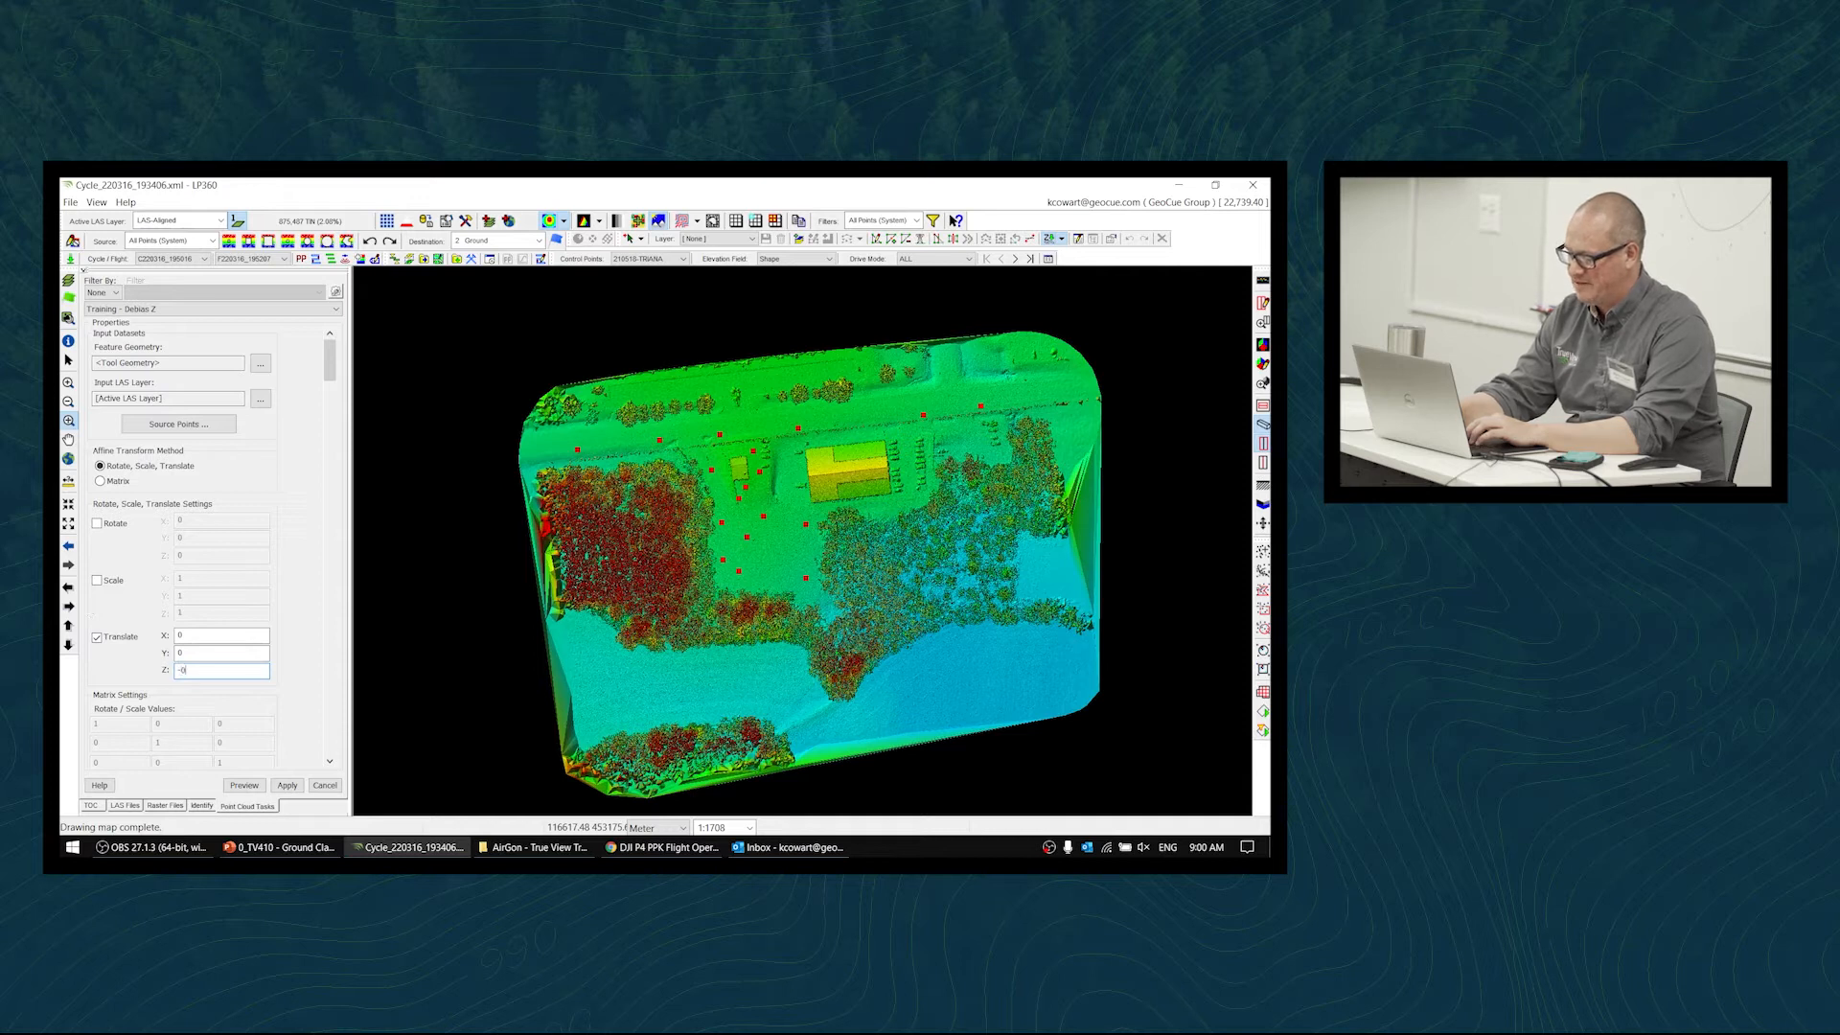
pyautogui.write('.048')
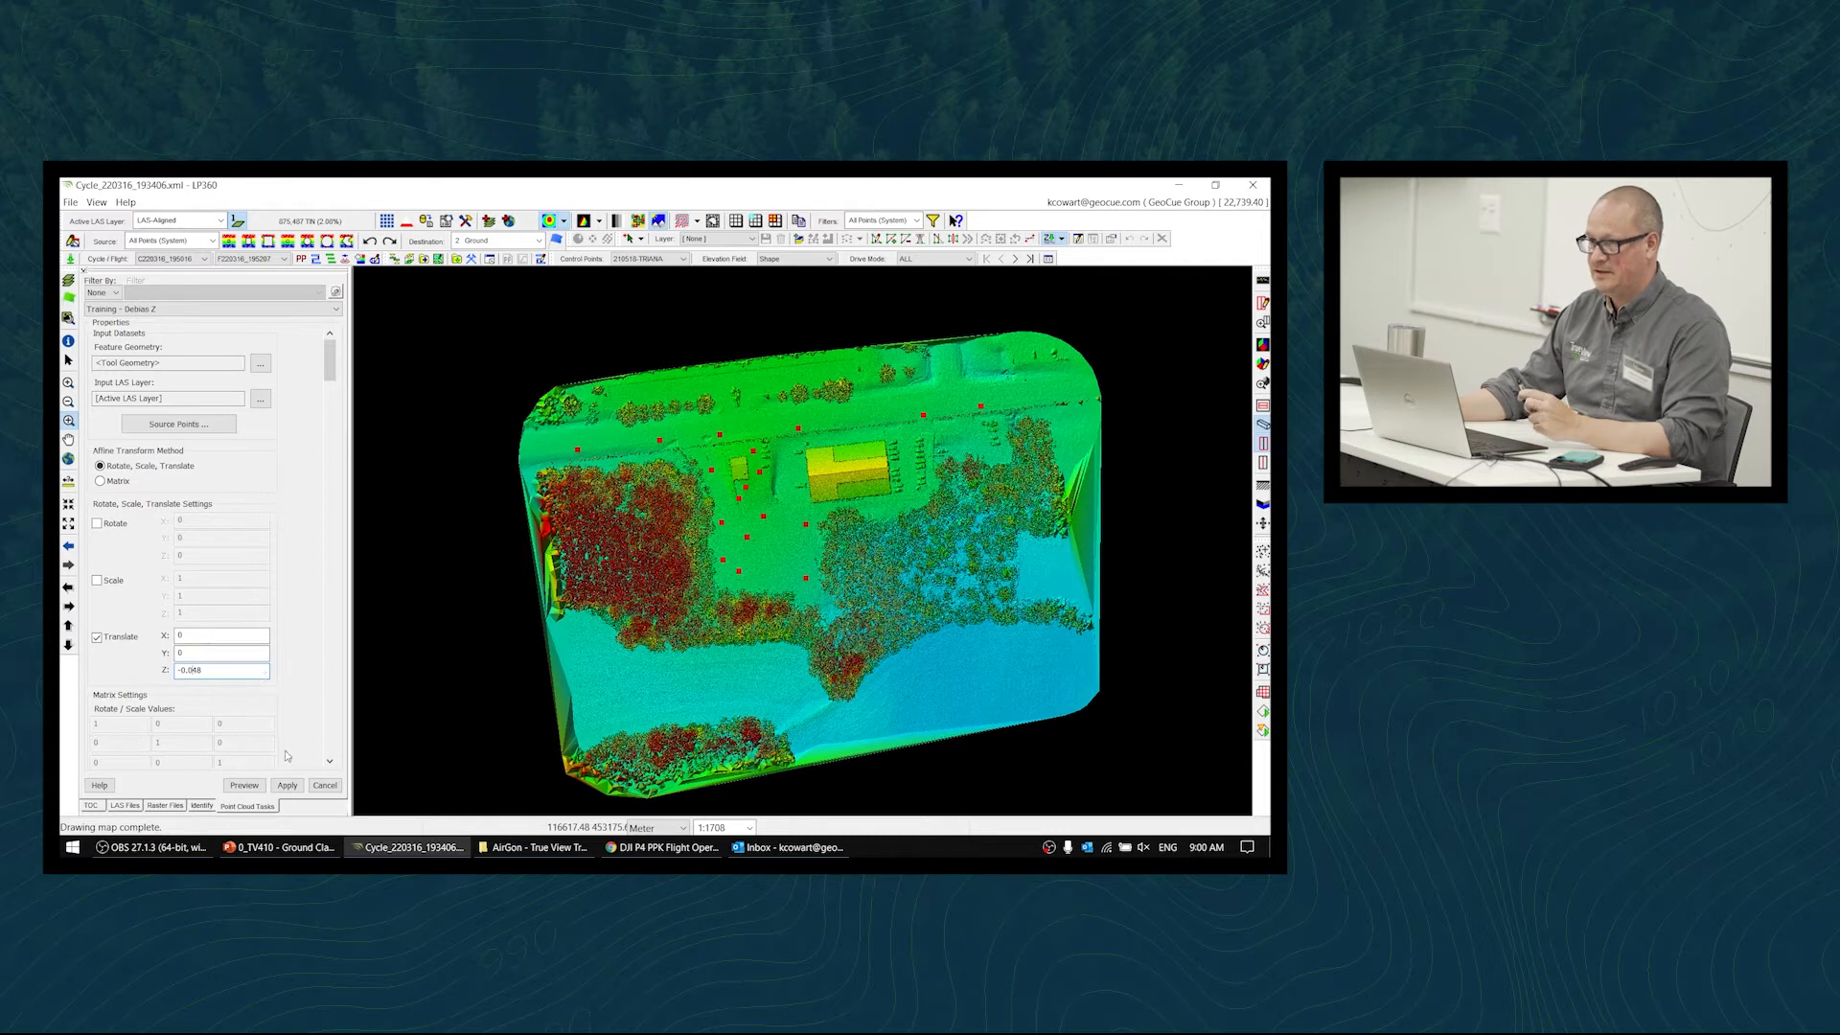
# - Open the task's output folder in the I/O Manager and insert <LP360_PROJECT_PATH> as the Transform Output Folder
pyautogui.moveTo(330, 355); pyautogui.dragTo(335, 673)
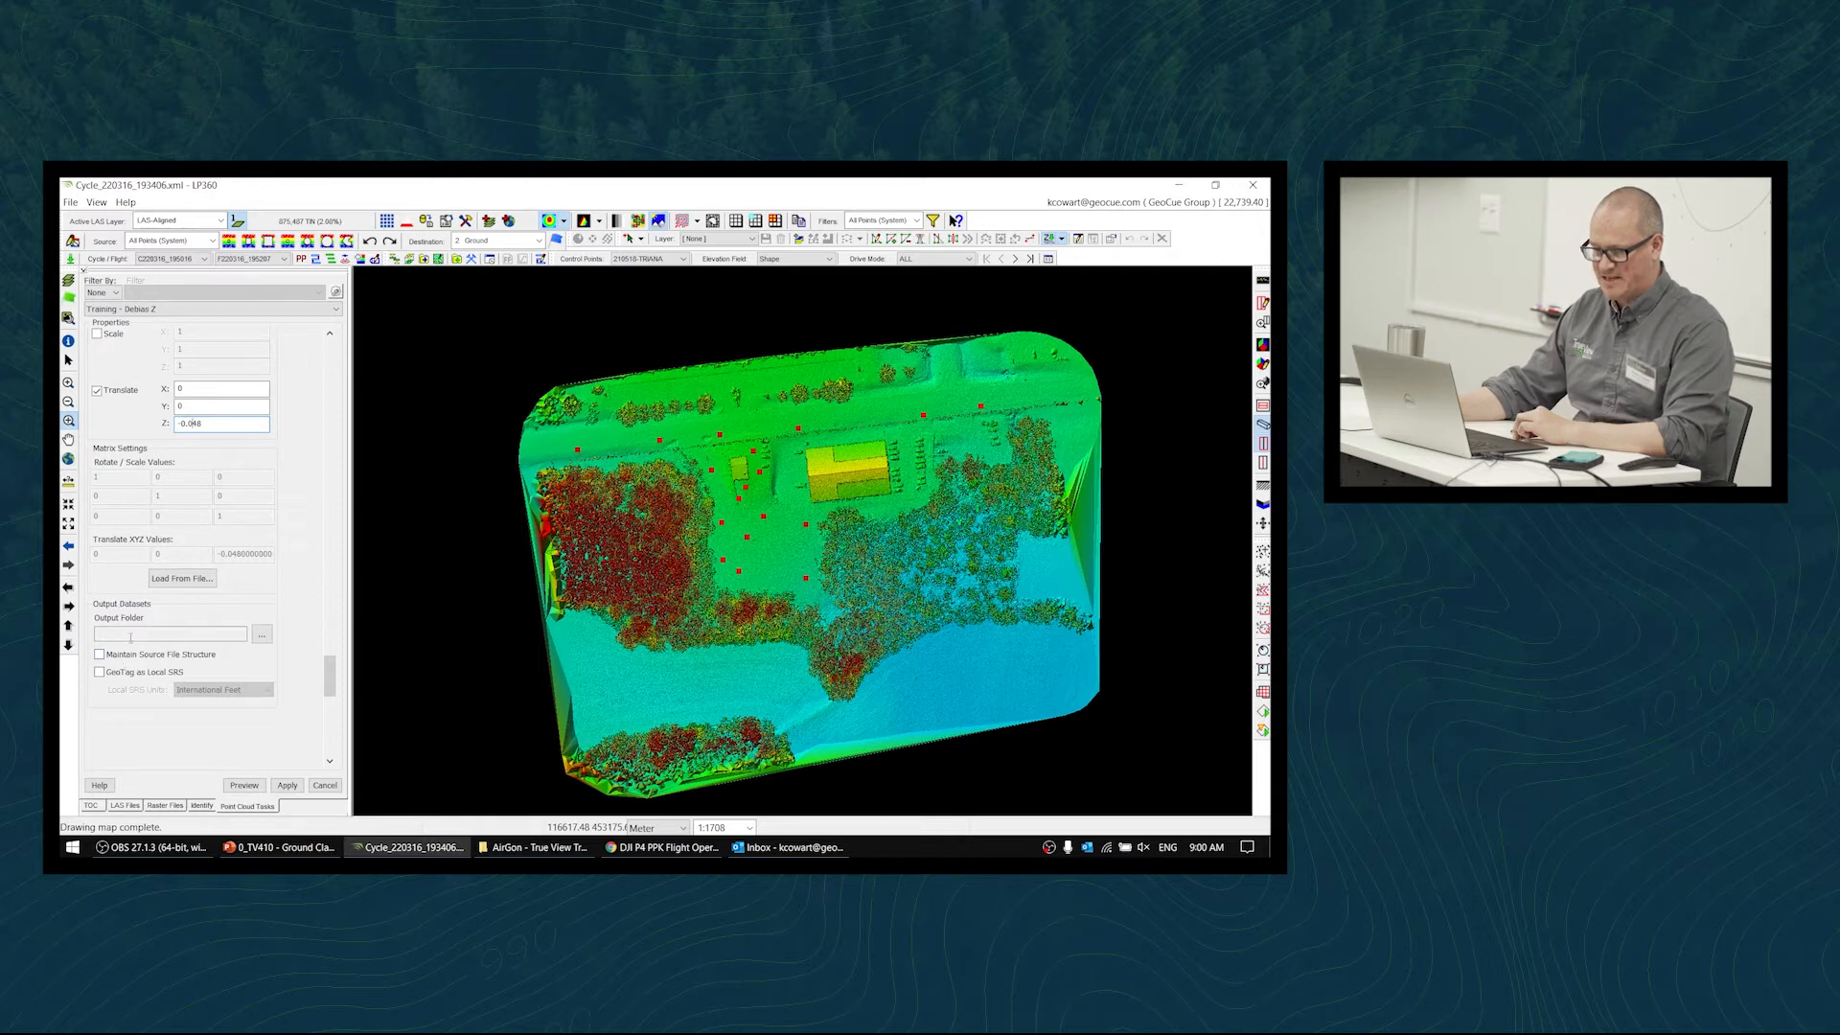
pyautogui.click(261, 634)
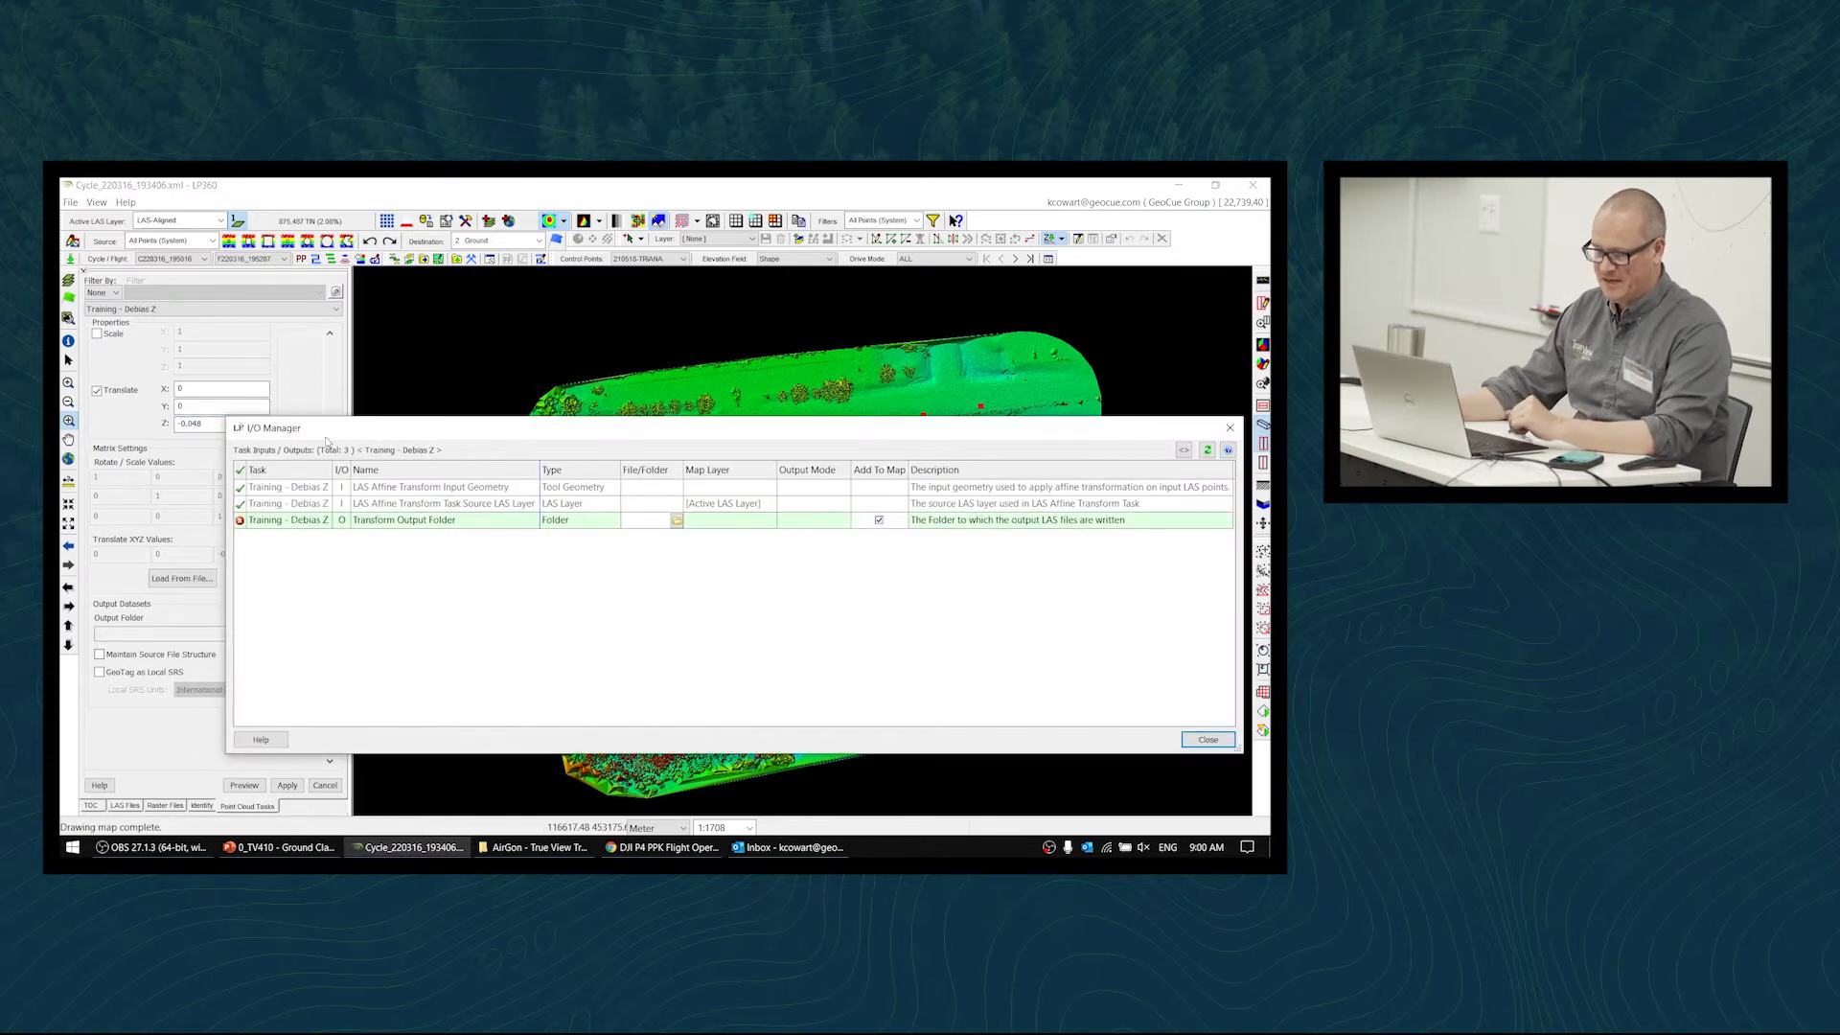
pyautogui.moveTo(292, 432); pyautogui.dragTo(285, 353)
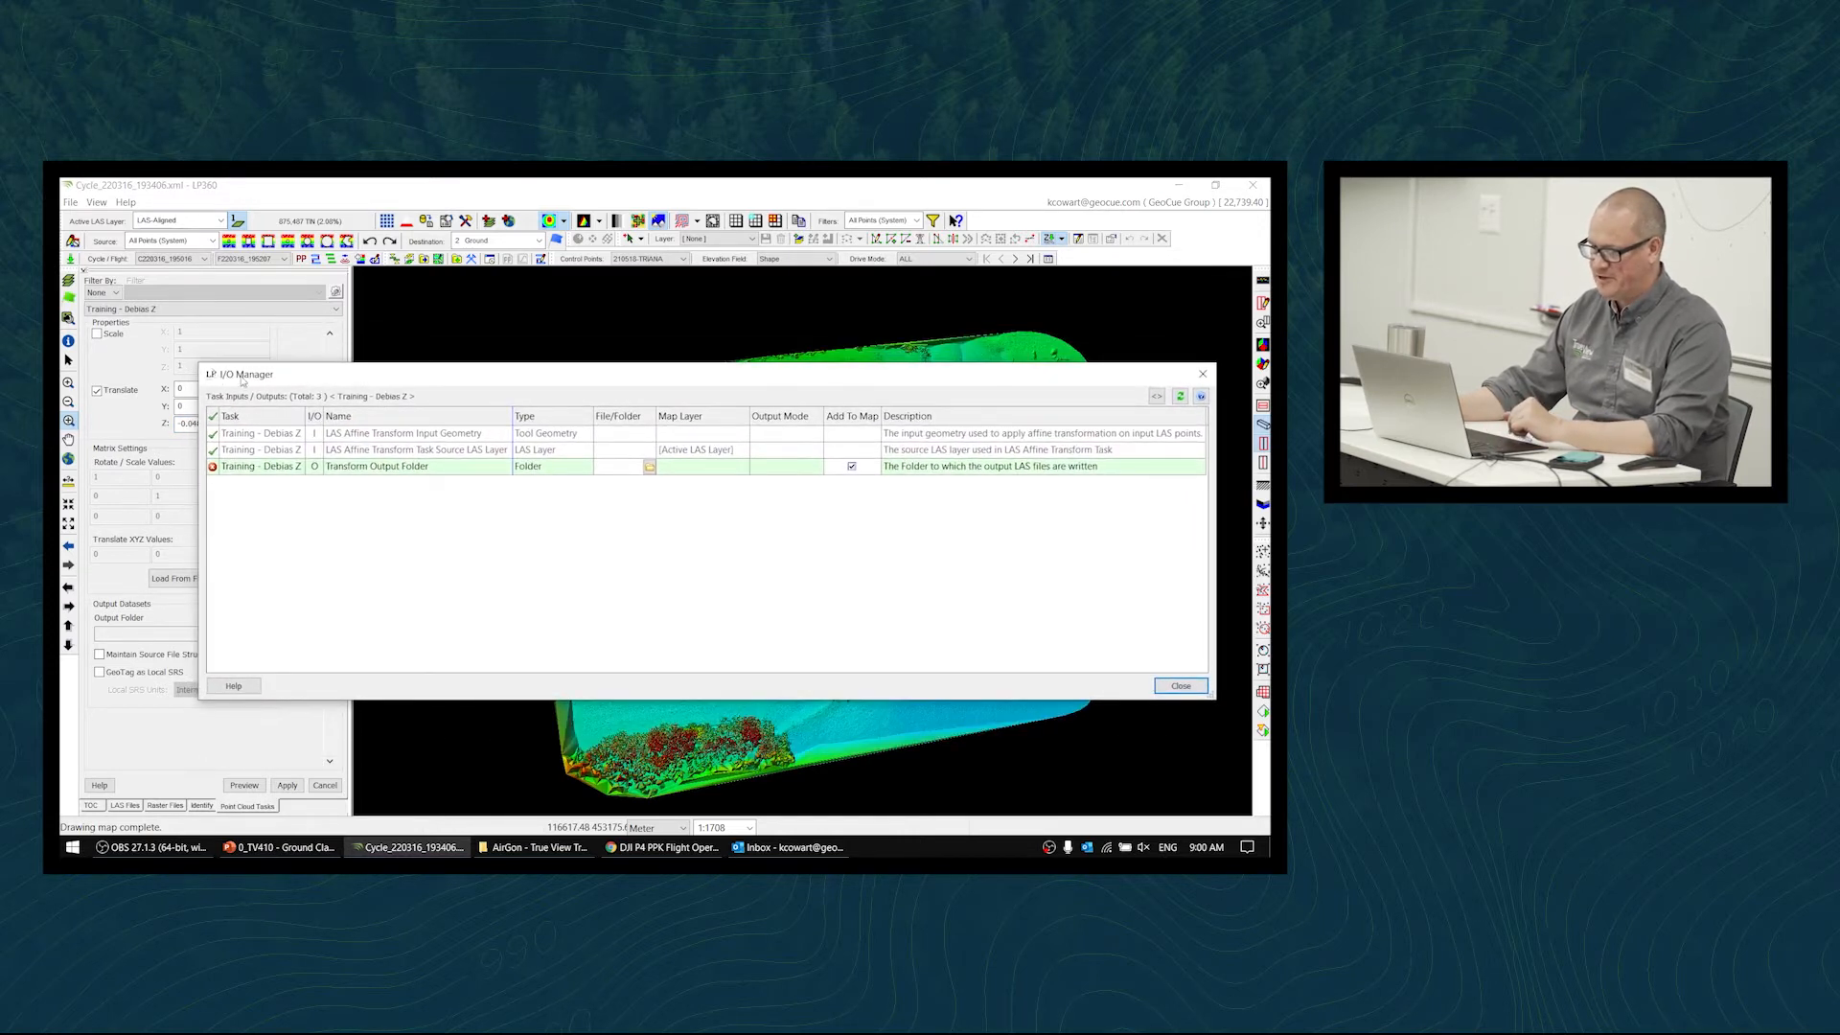
pyautogui.moveTo(349, 376); pyautogui.dragTo(380, 383)
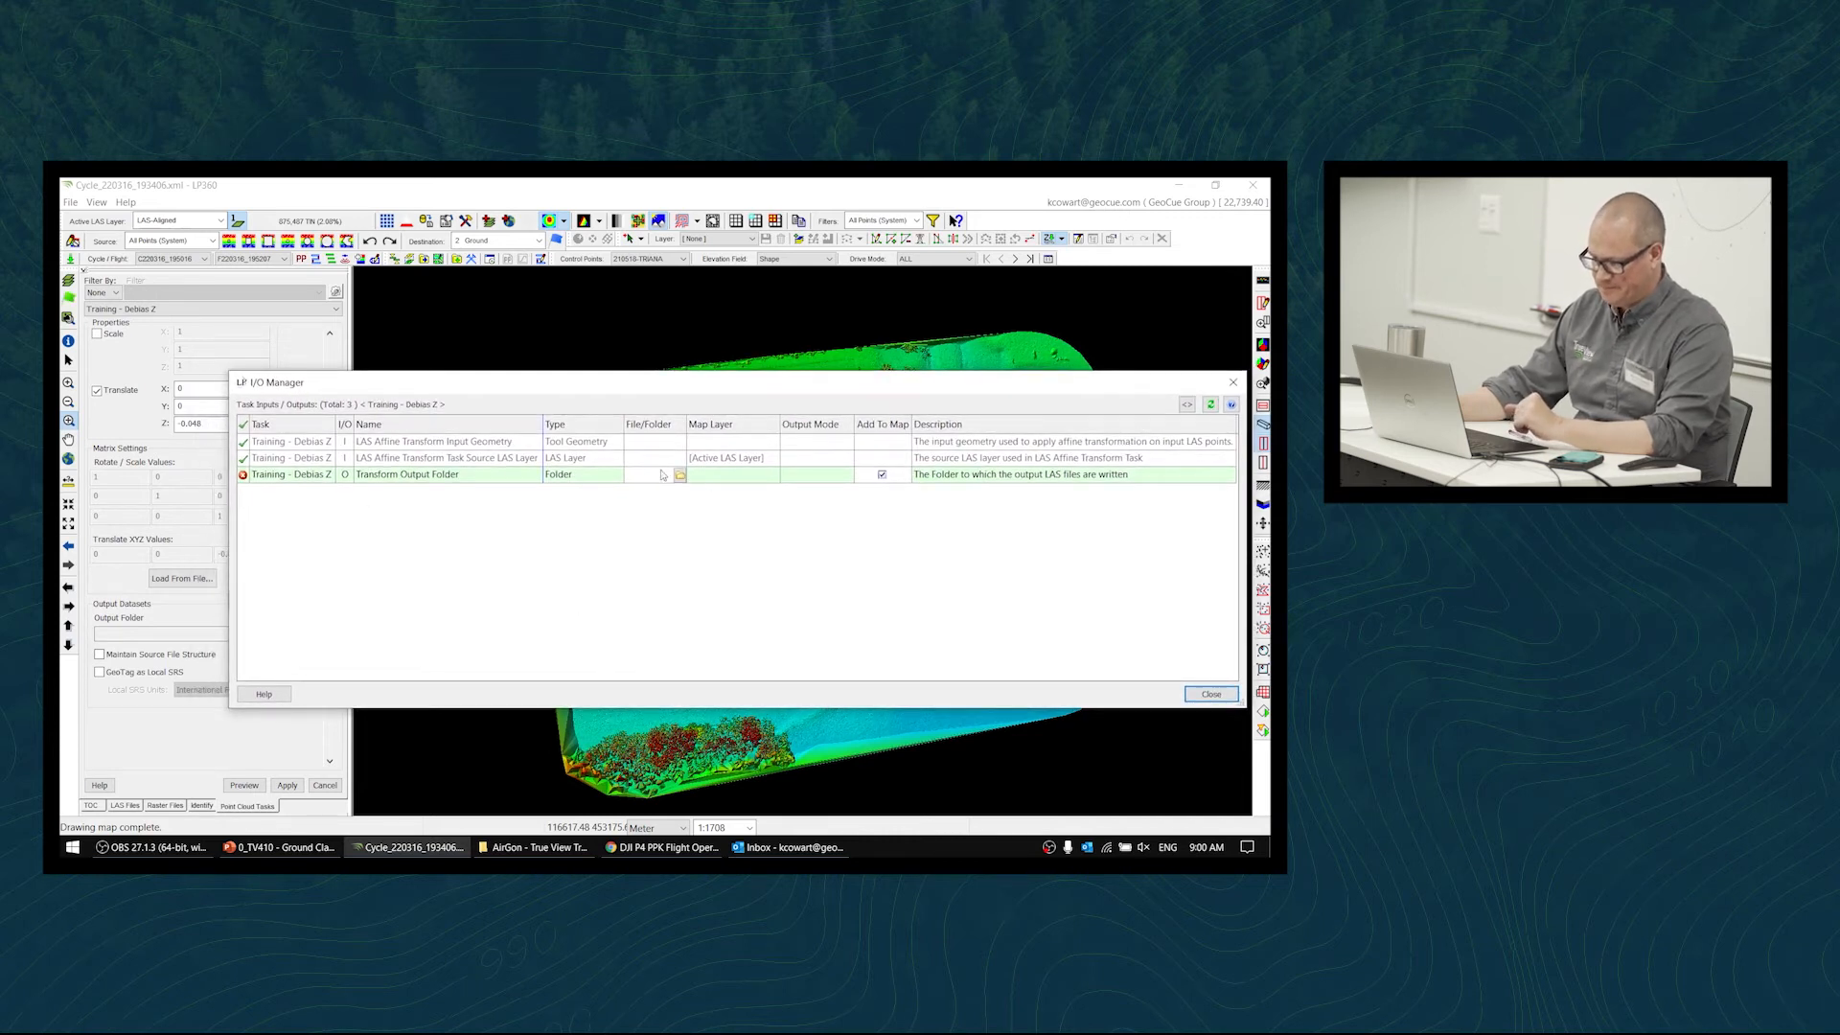
pyautogui.moveTo(625, 389); pyautogui.dragTo(621, 375)
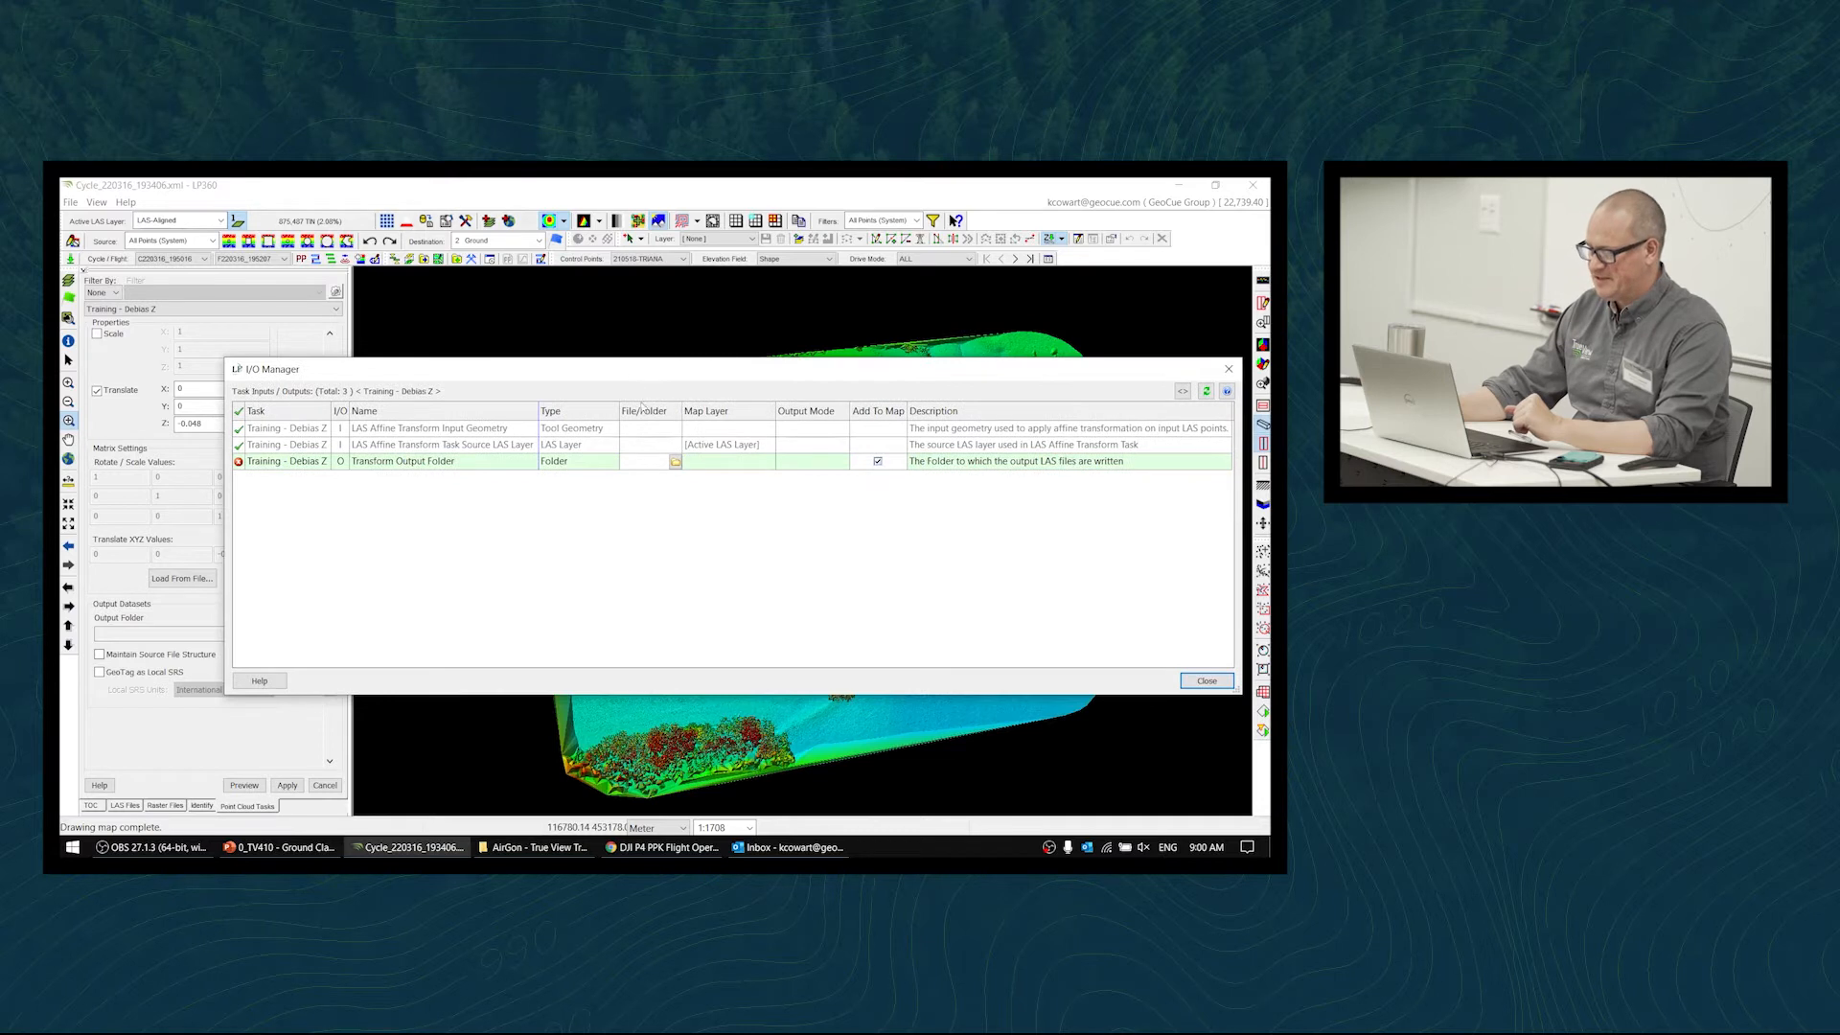
pyautogui.moveTo(729, 407); pyautogui.dragTo(762, 409)
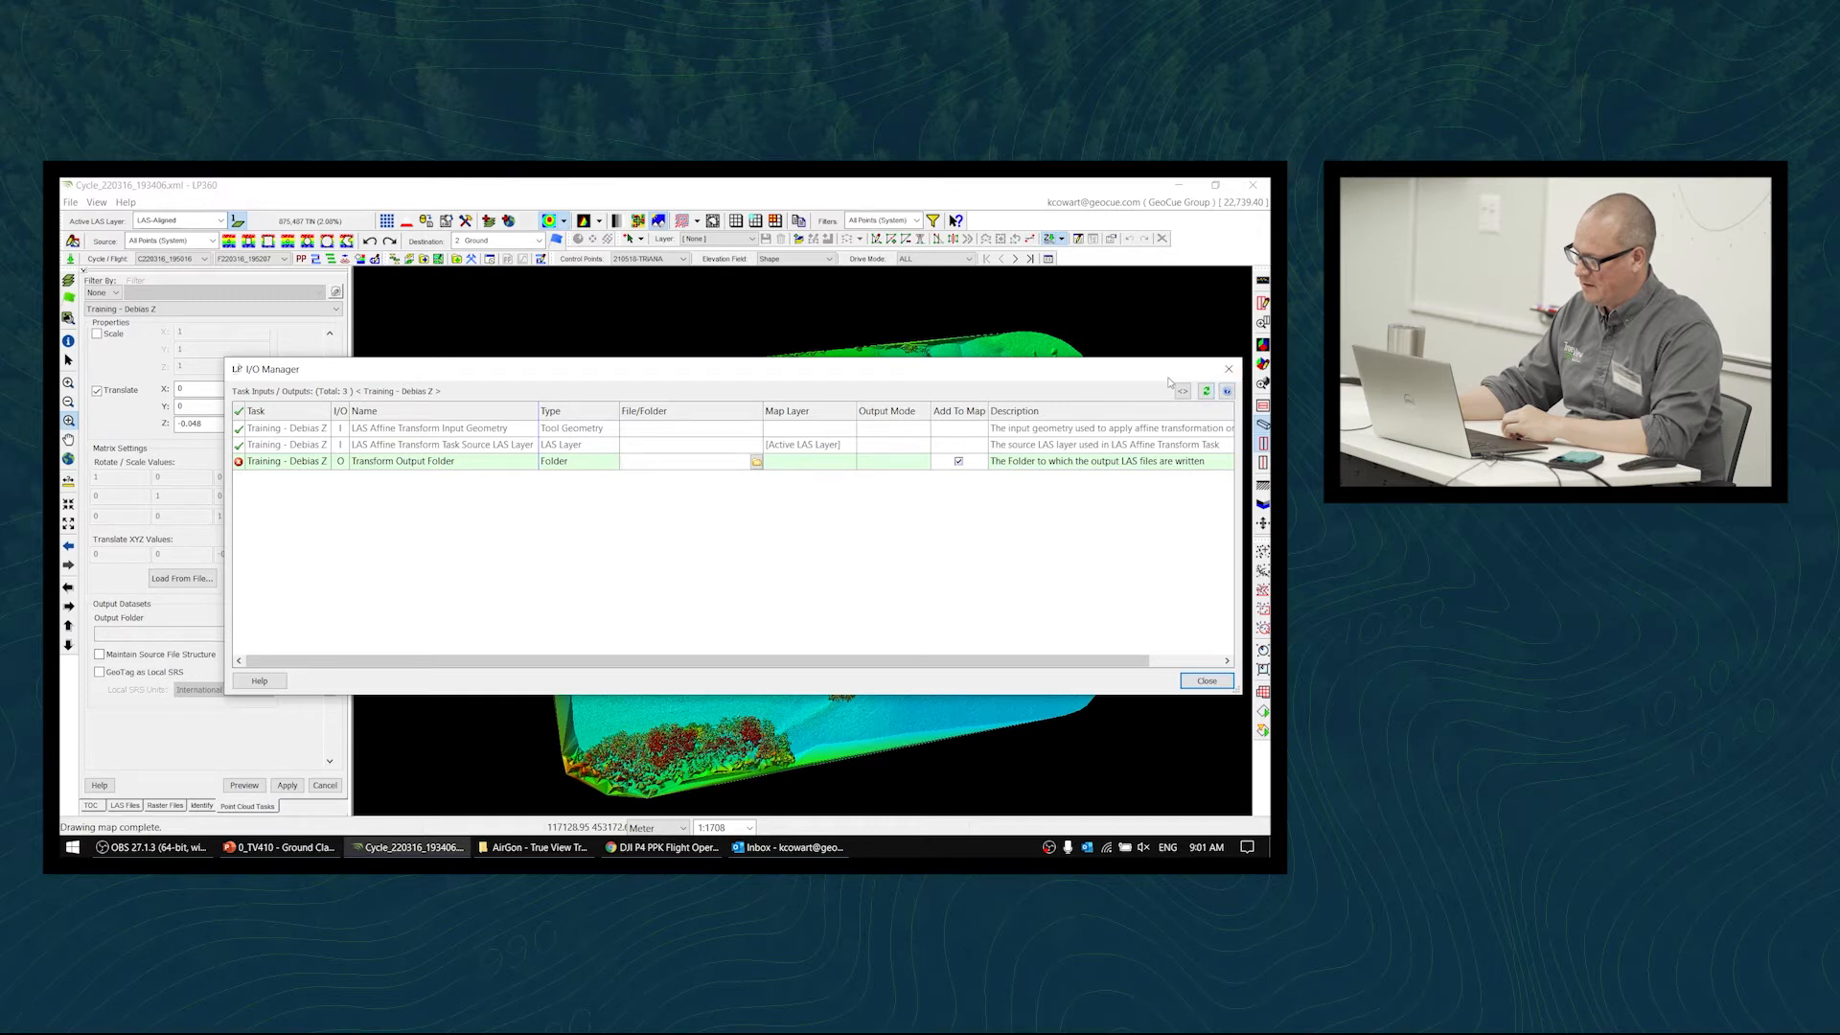
pyautogui.moveTo(1163, 377); pyautogui.dragTo(1157, 385)
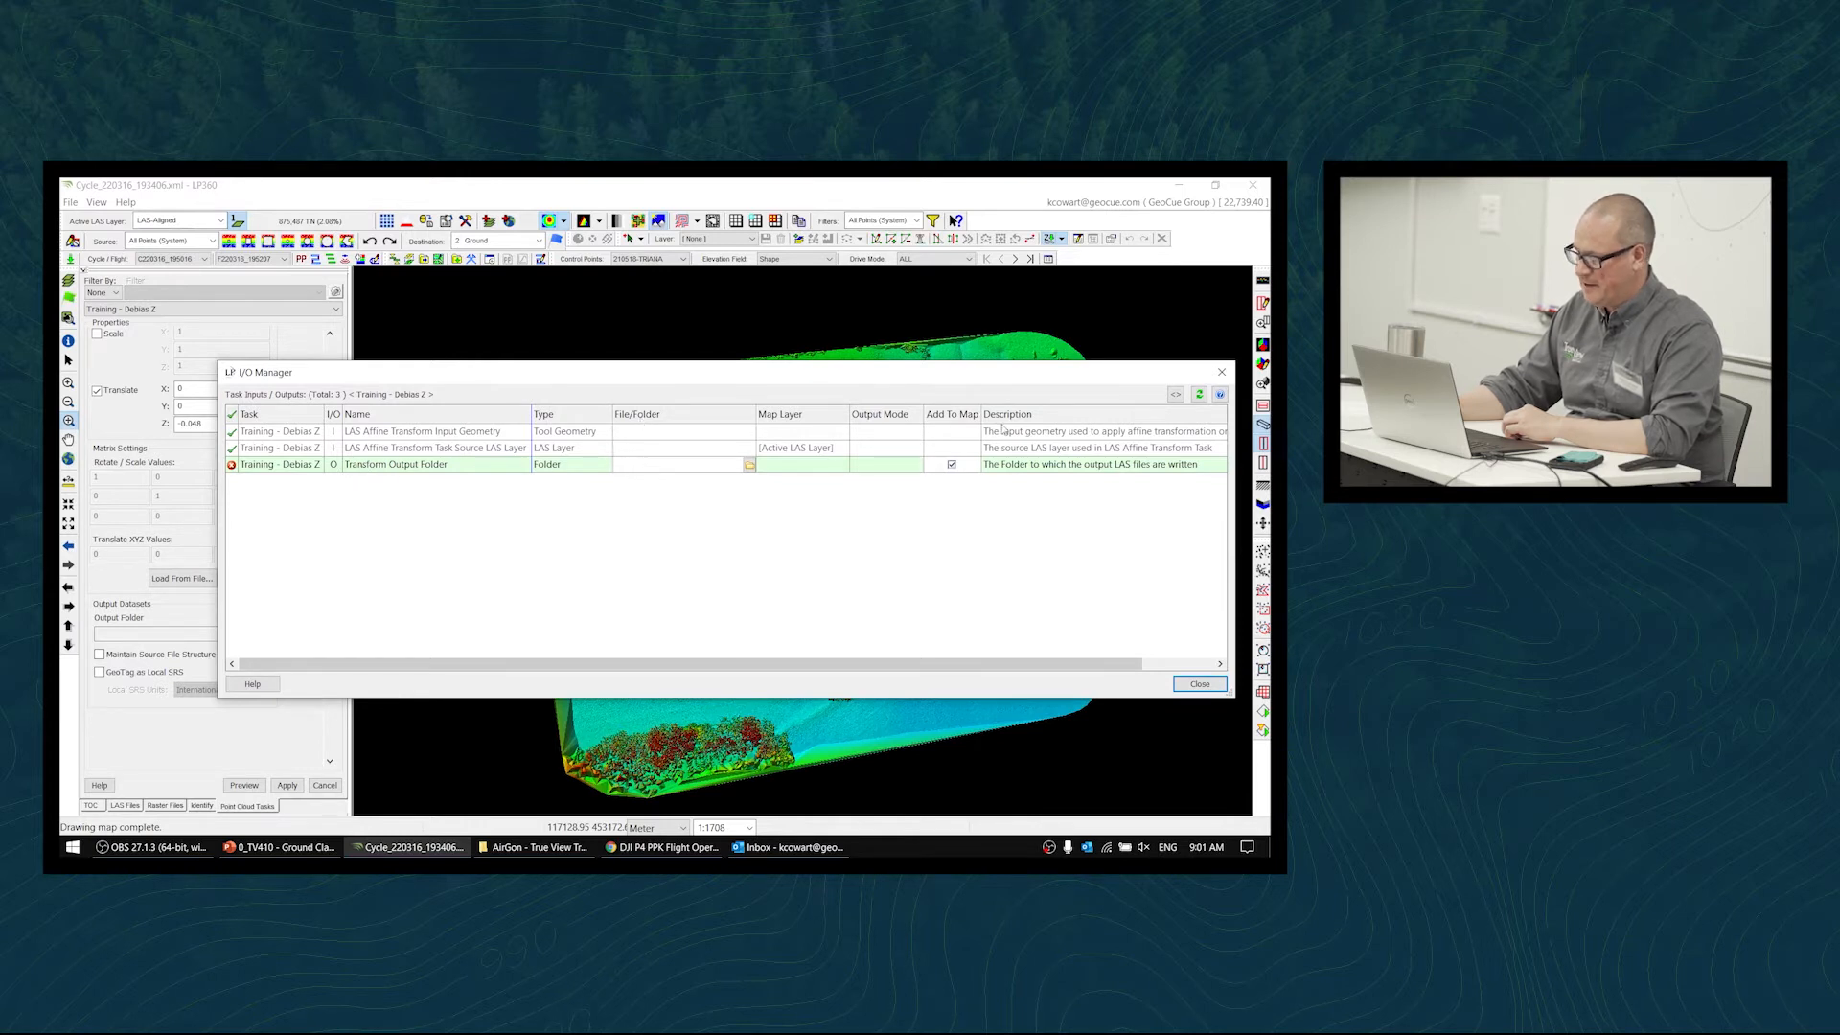
pyautogui.click(1177, 396)
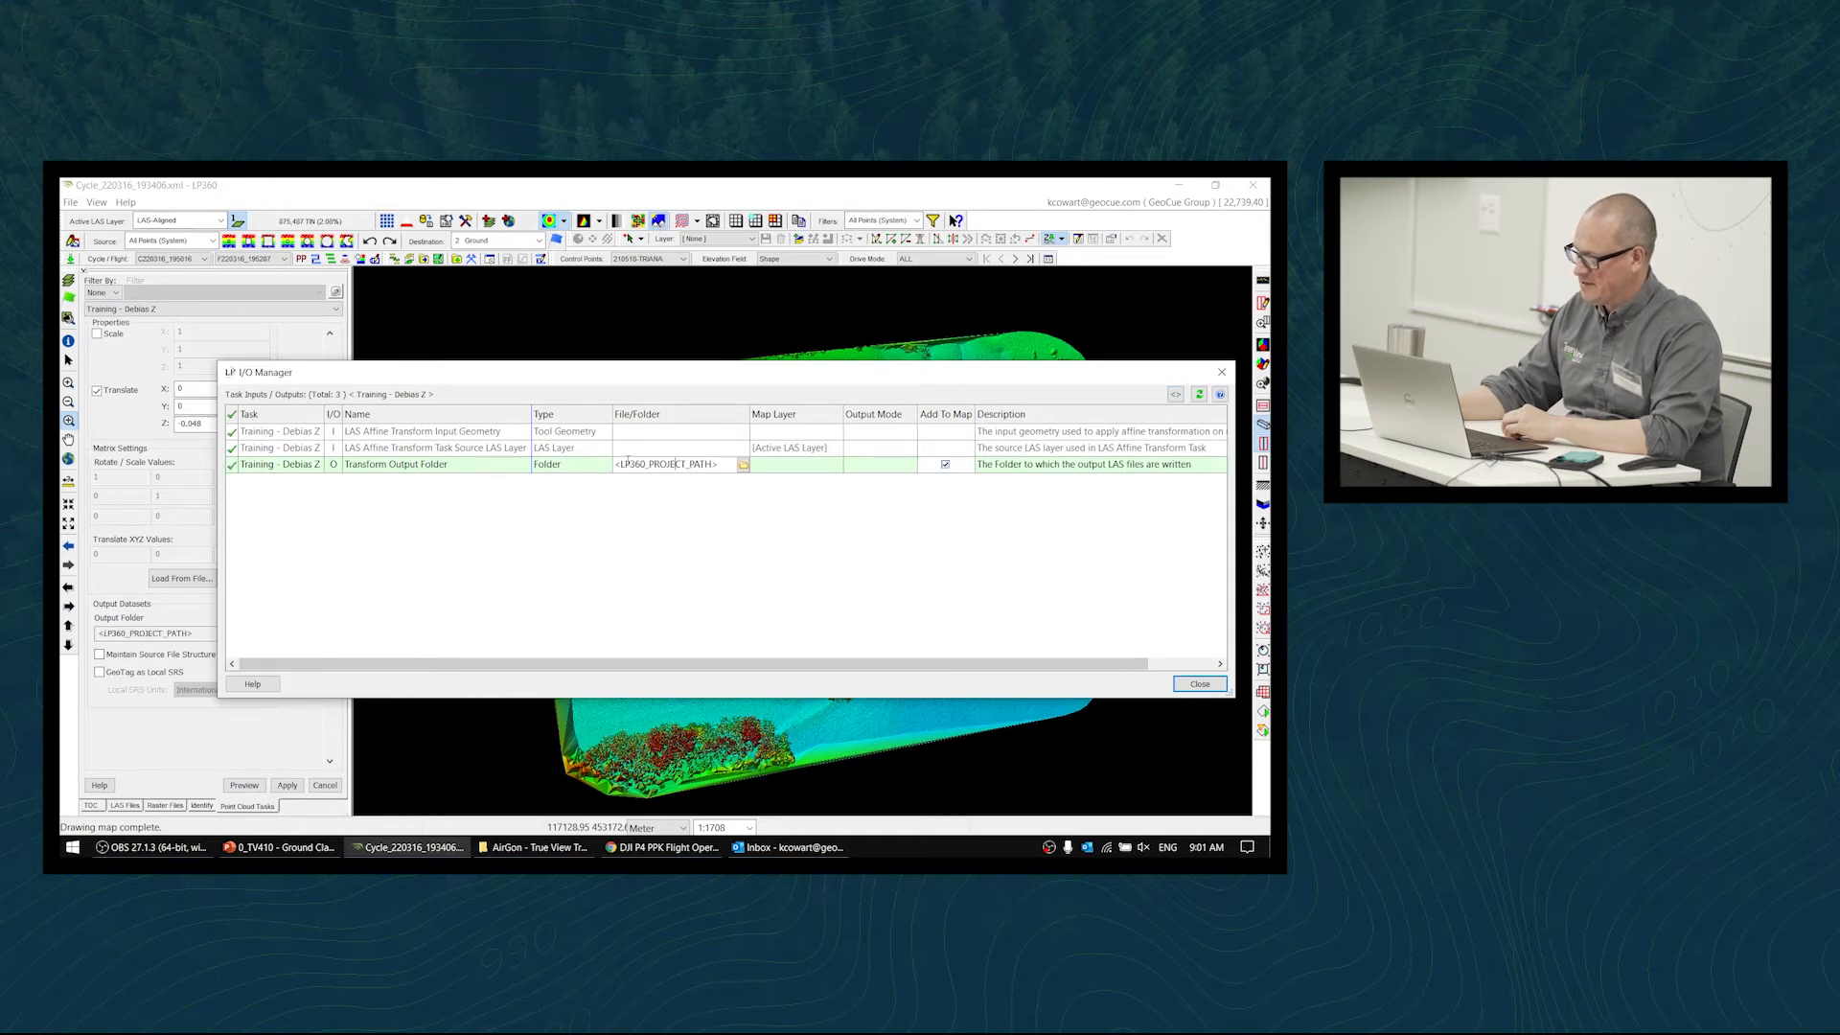
# - Append the subfolder \LAS-Debias to the transform output path, close the I/O Manager and apply the task settings
pyautogui.moveTo(724, 465); pyautogui.dragTo(555, 458)
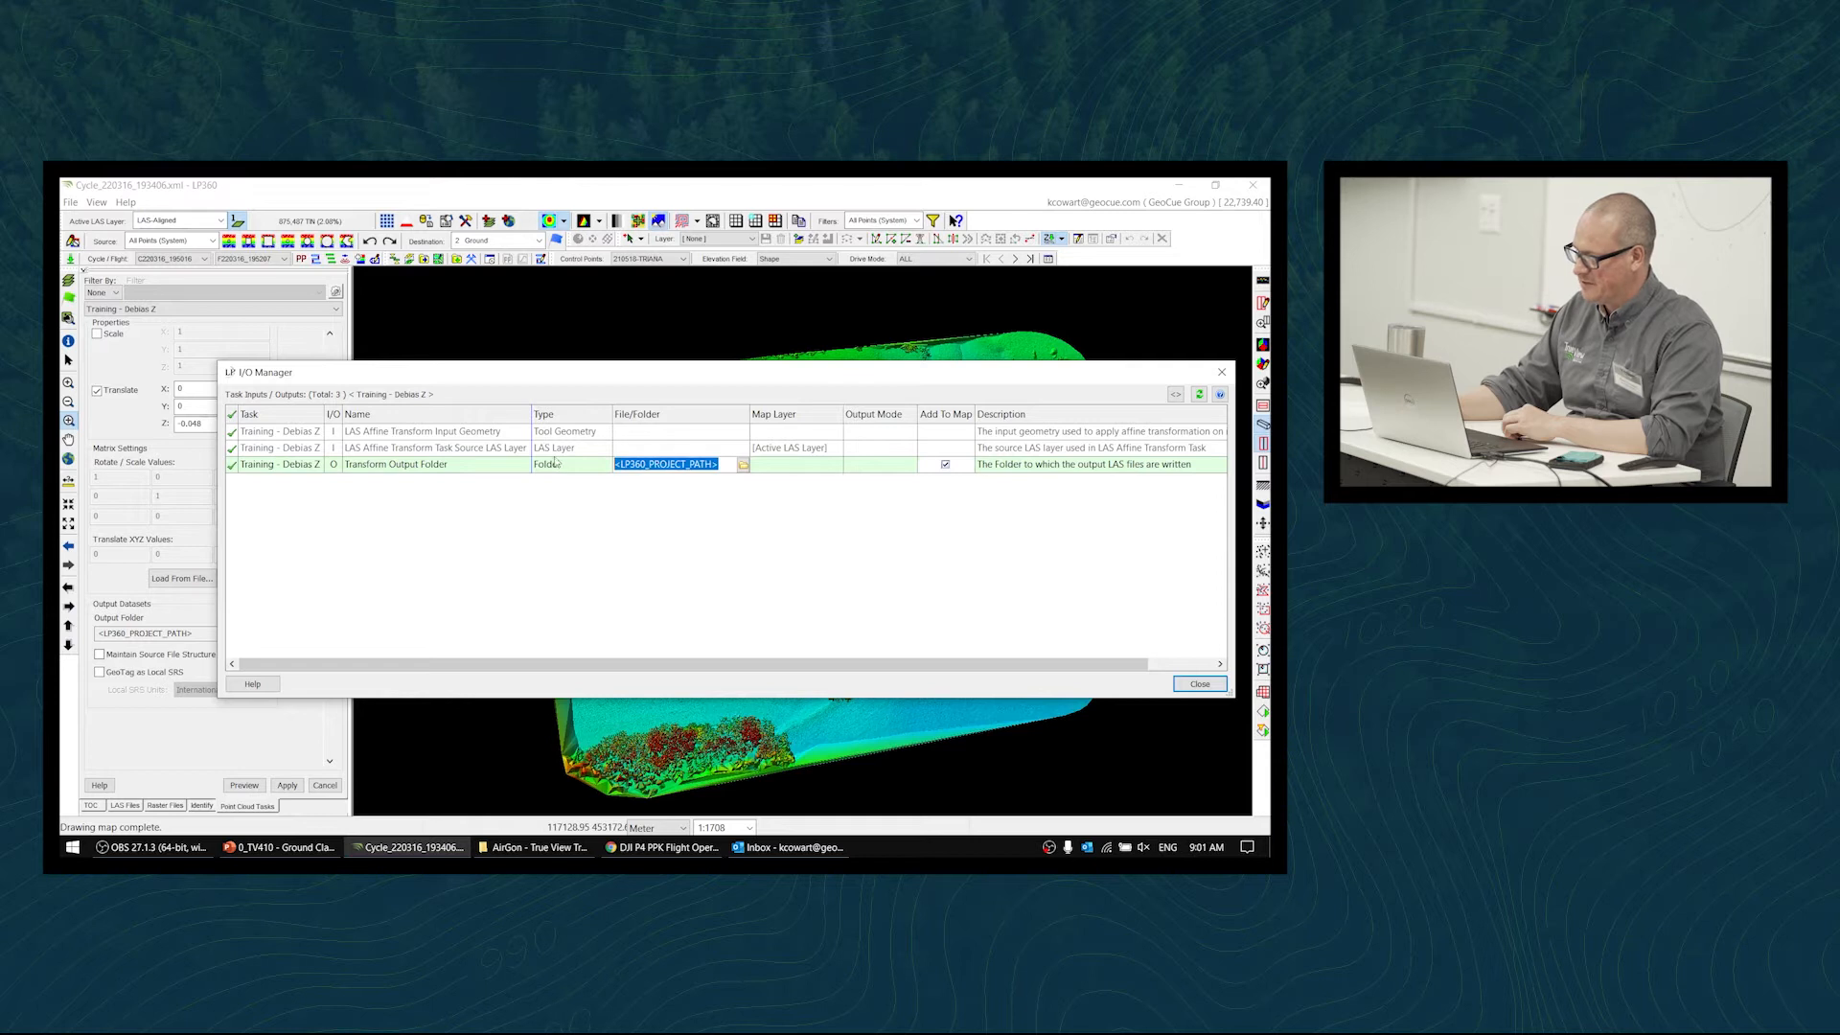
pyautogui.click(589, 550)
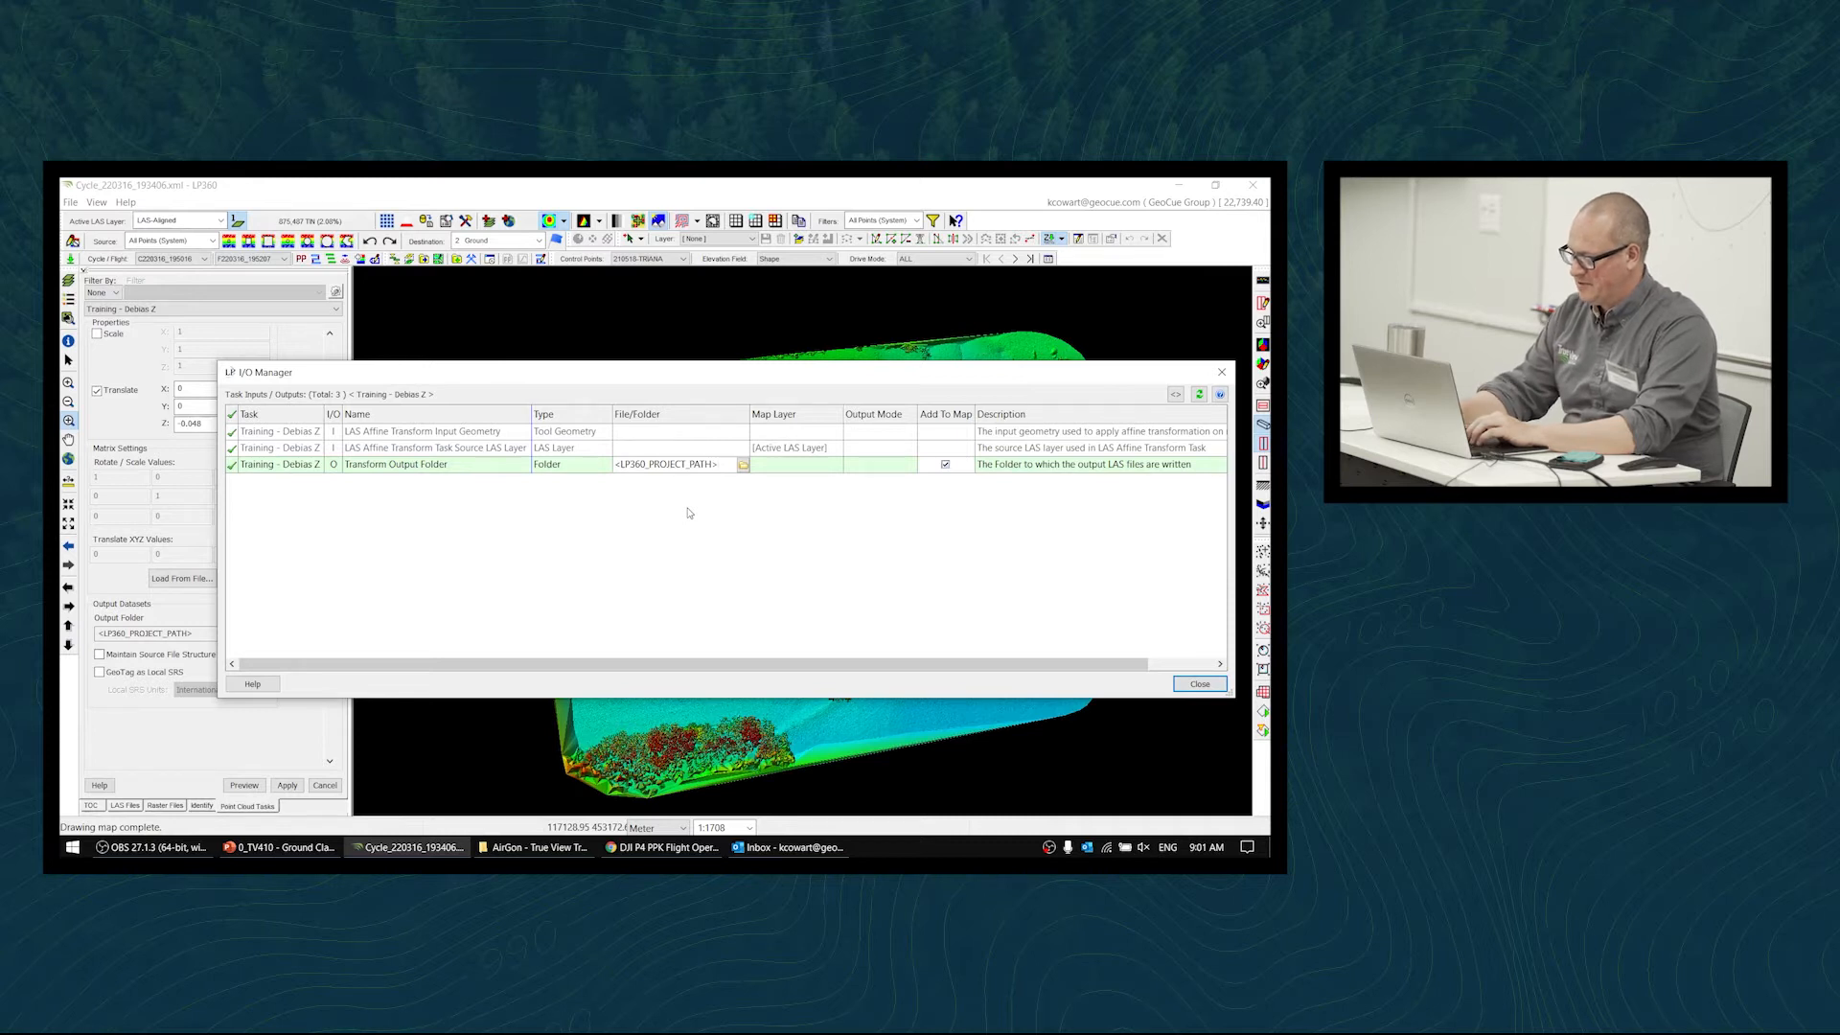
pyautogui.write('\\')
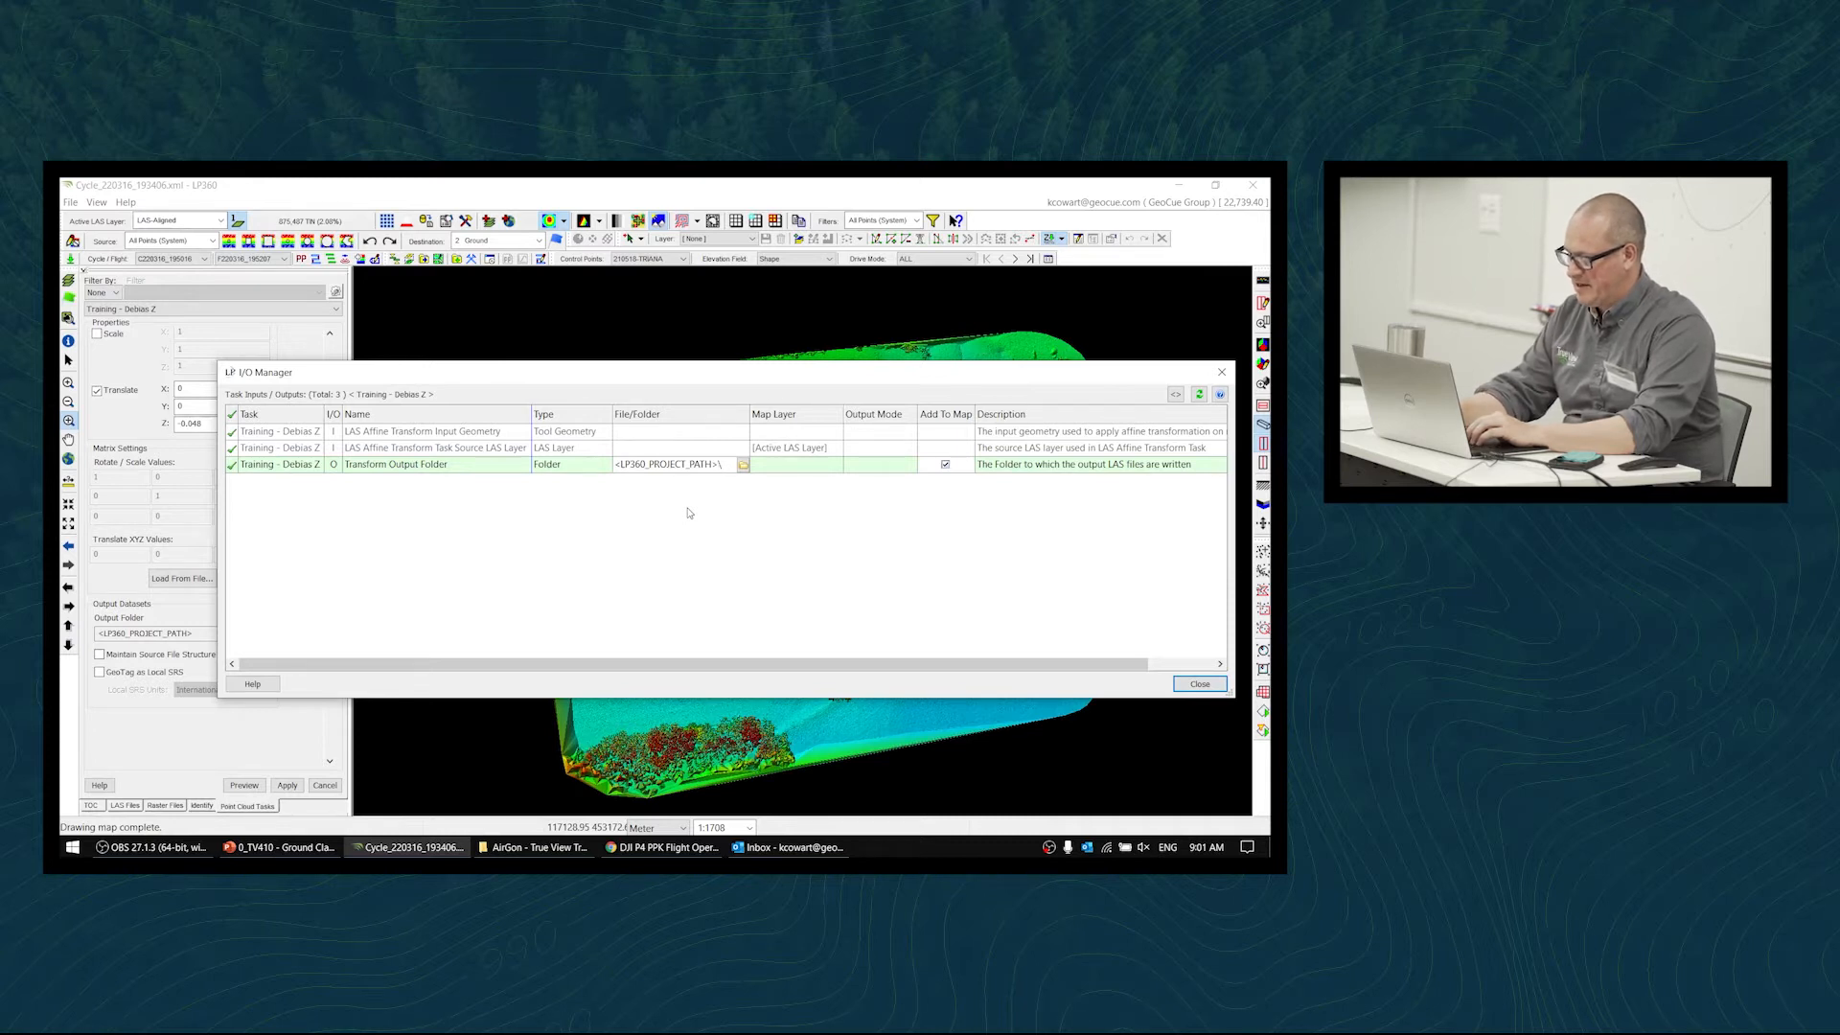
pyautogui.write('LAS')
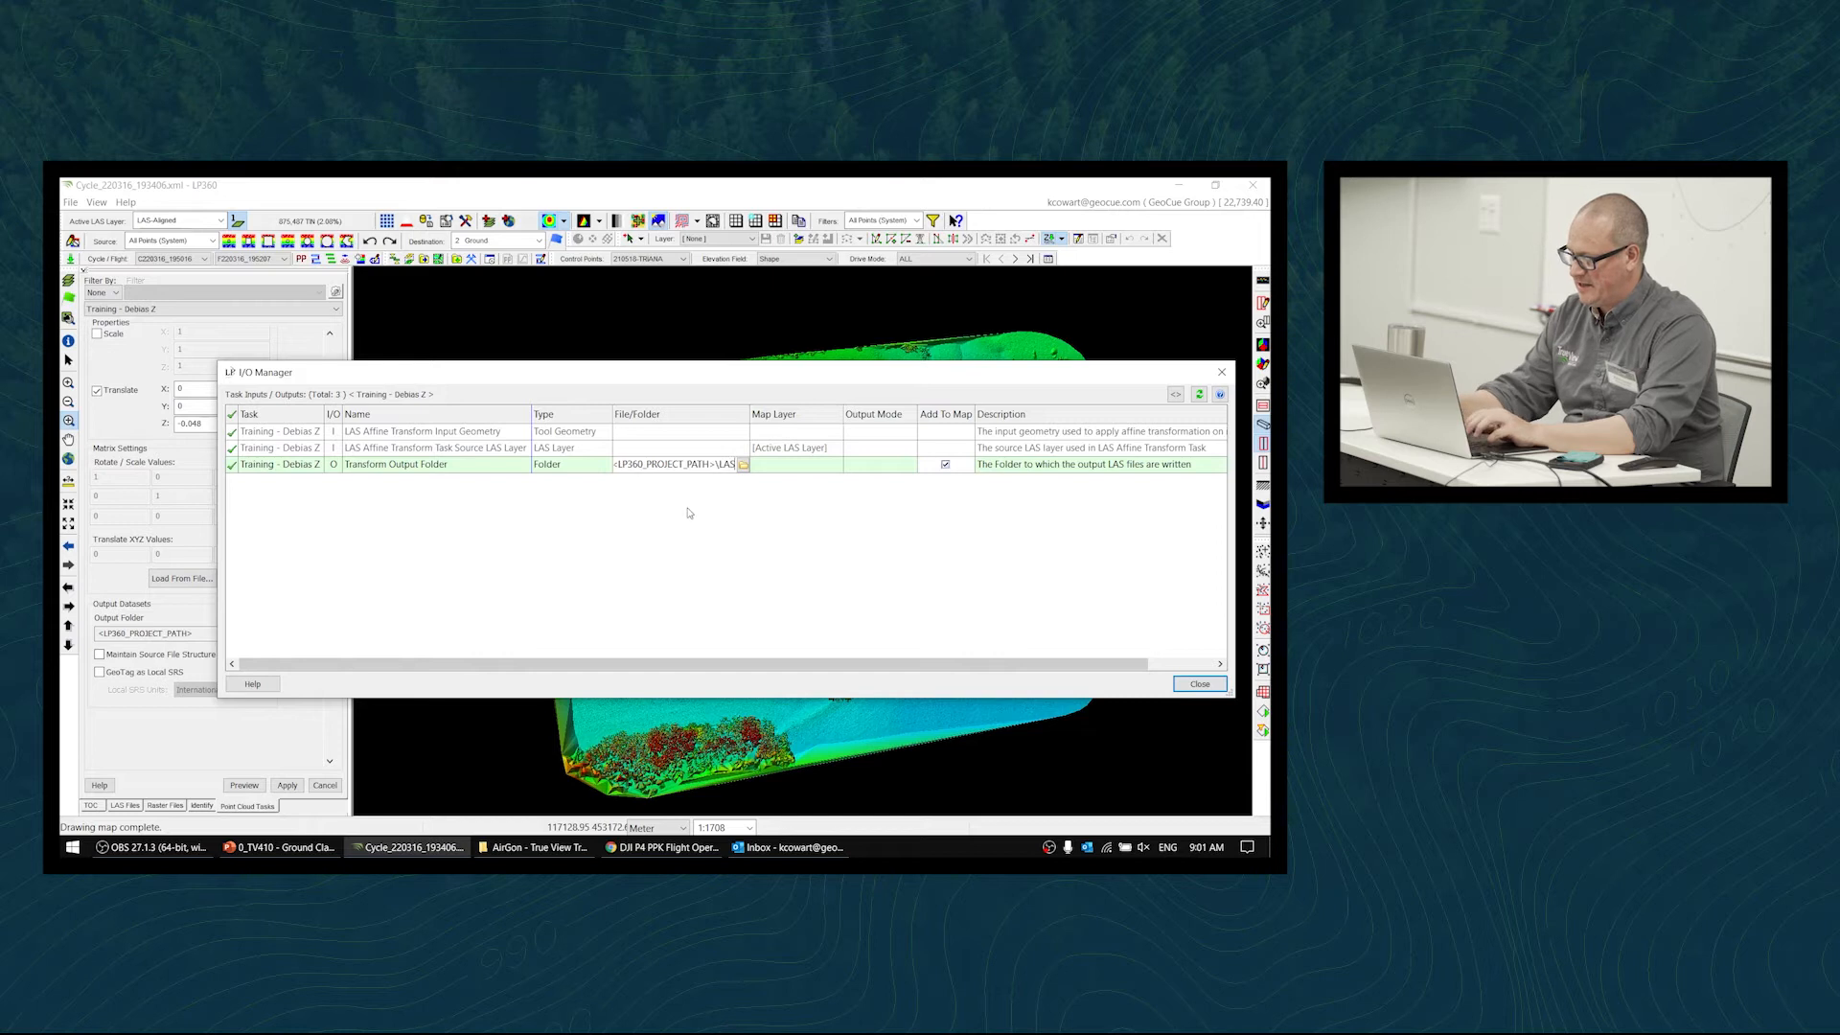
pyautogui.write('-Debias')
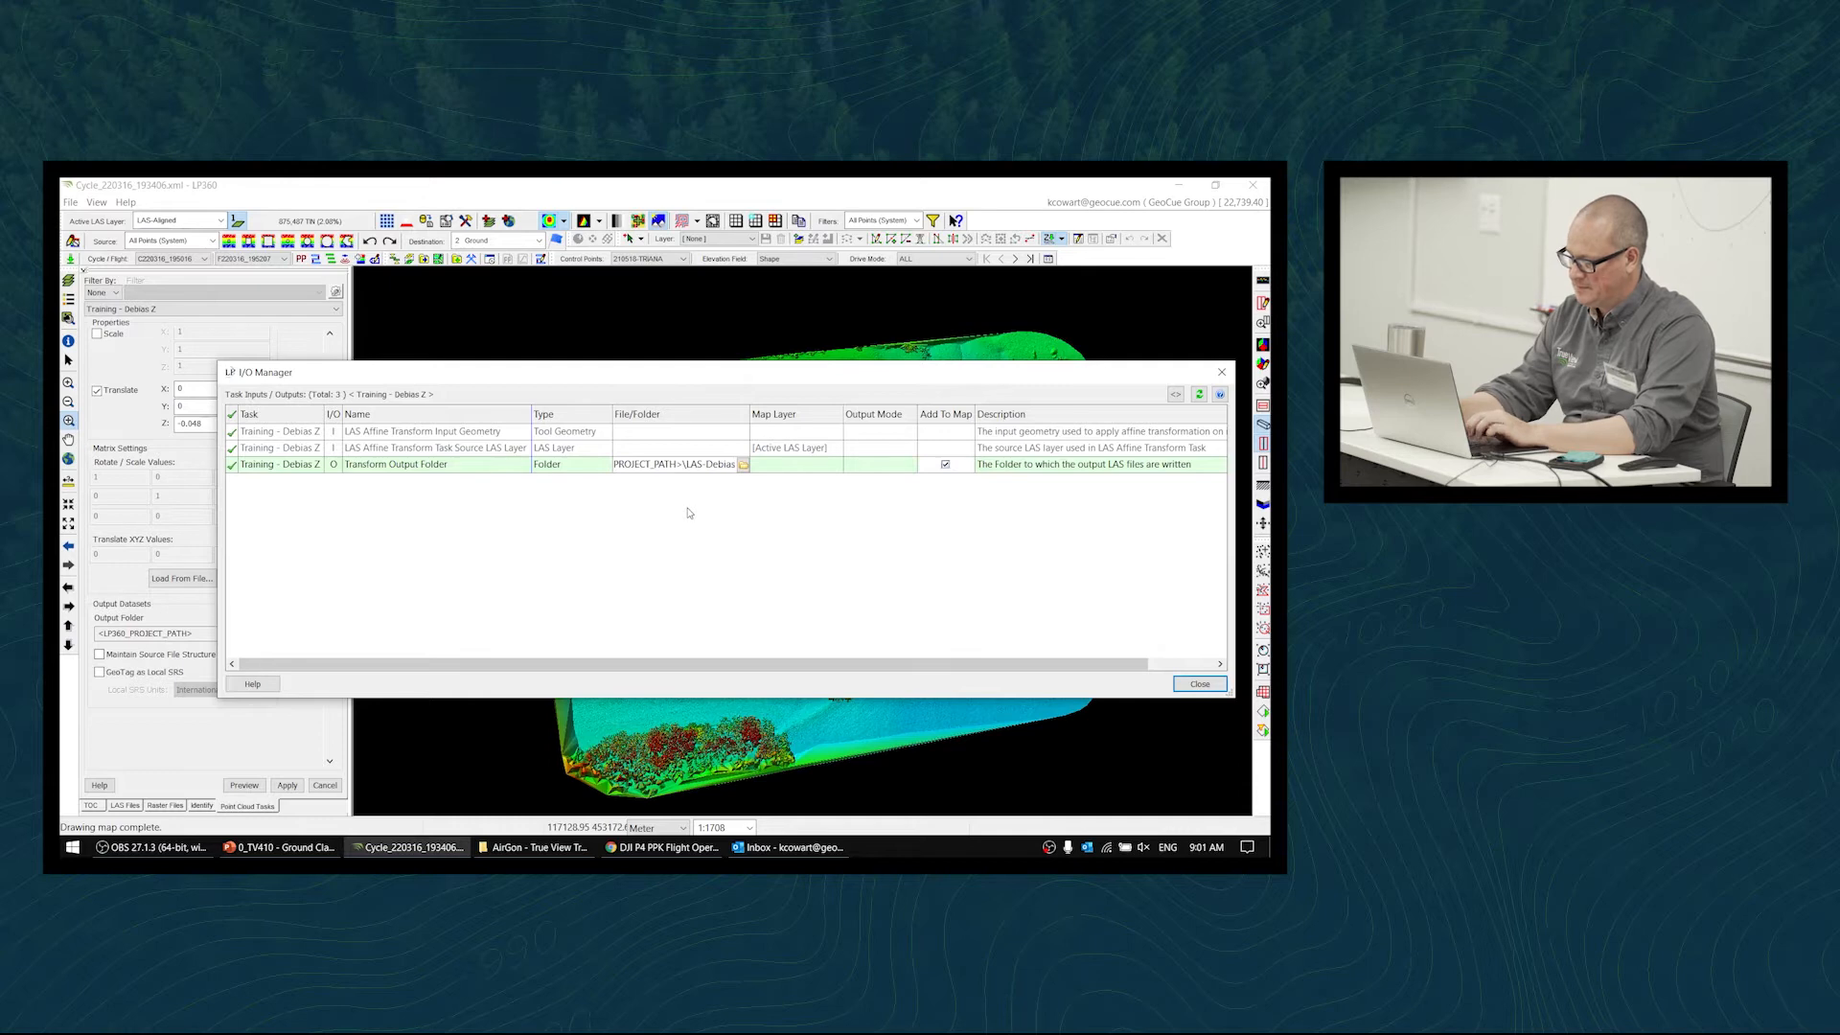
pyautogui.press('Return')
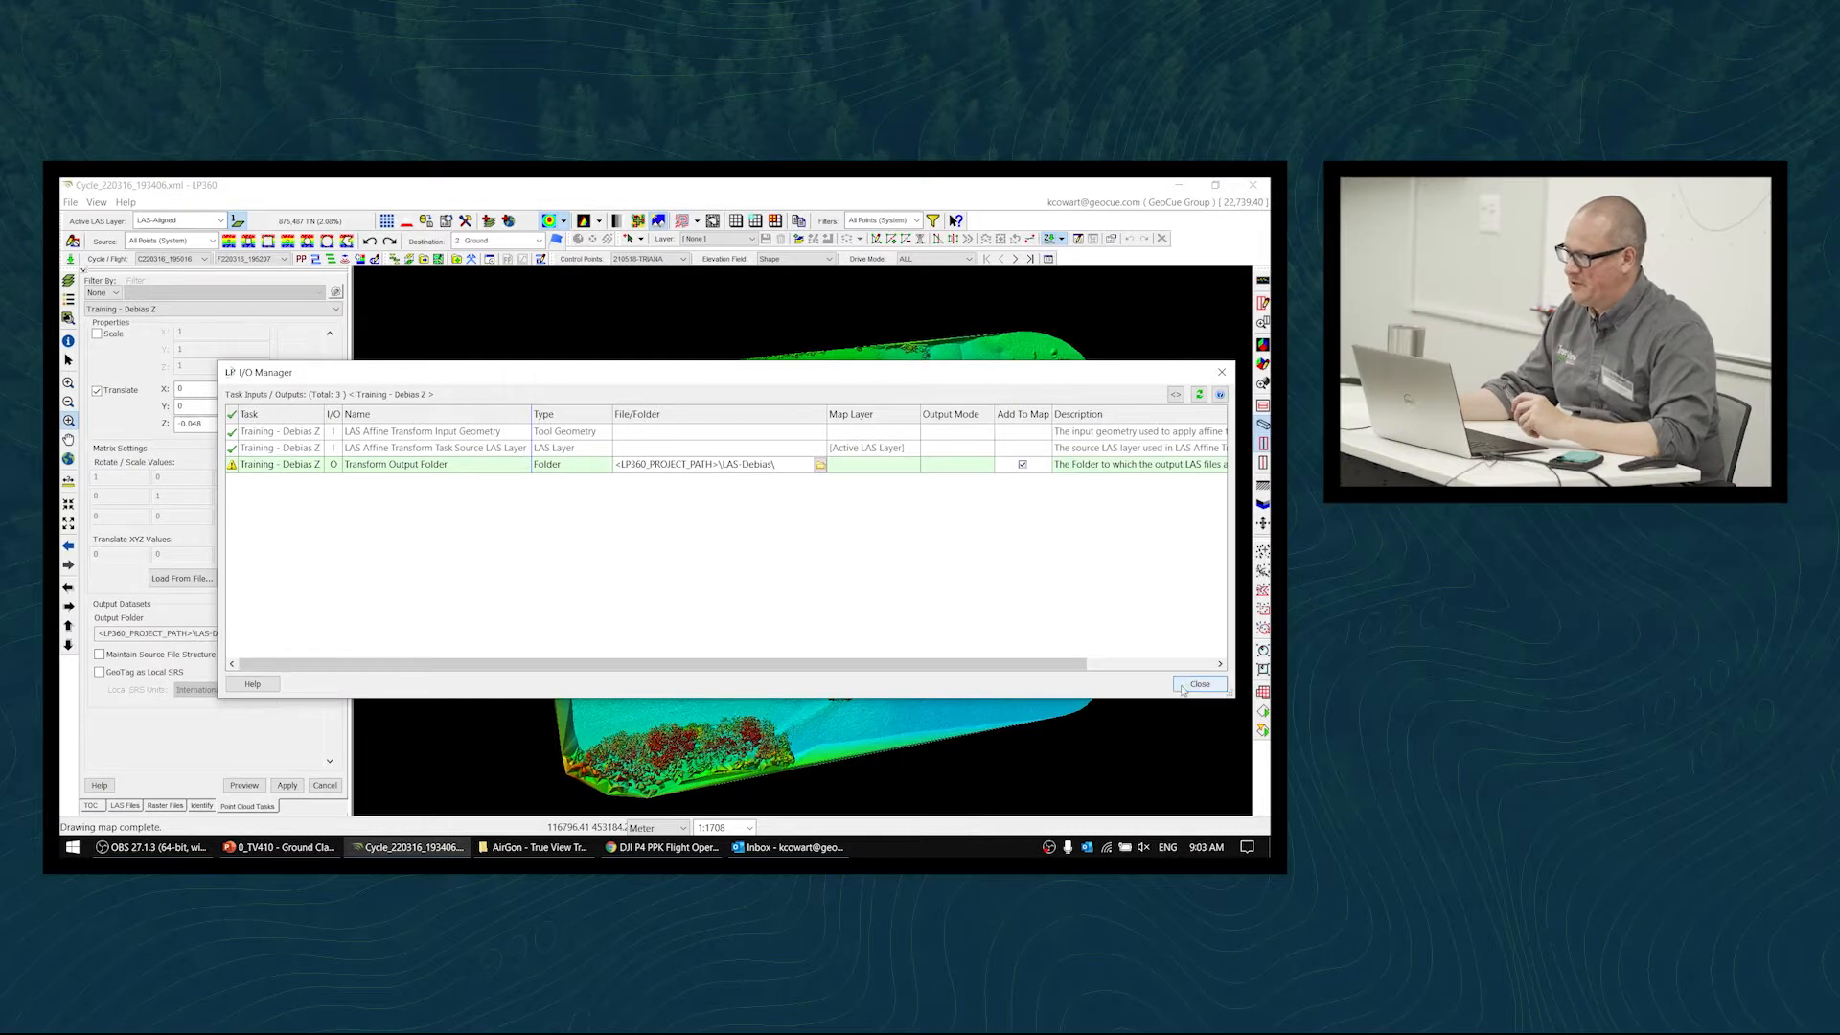
pyautogui.click(1183, 690)
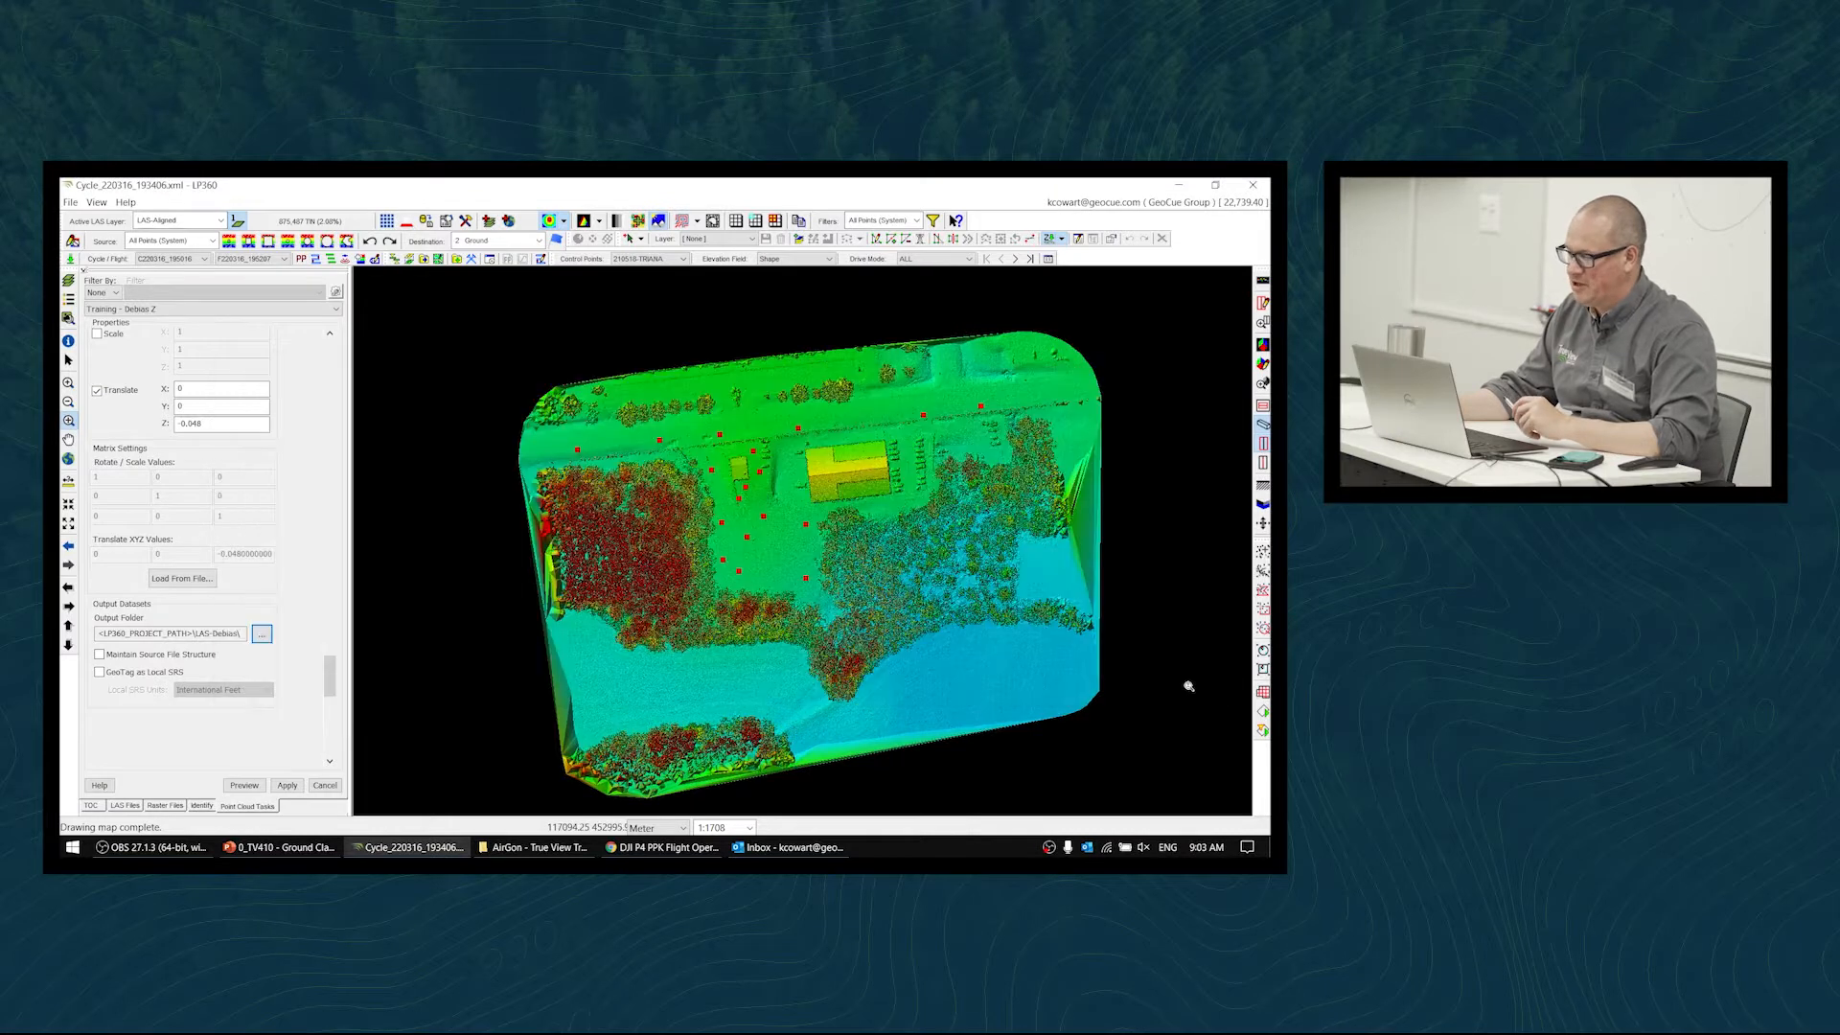
pyautogui.click(286, 786)
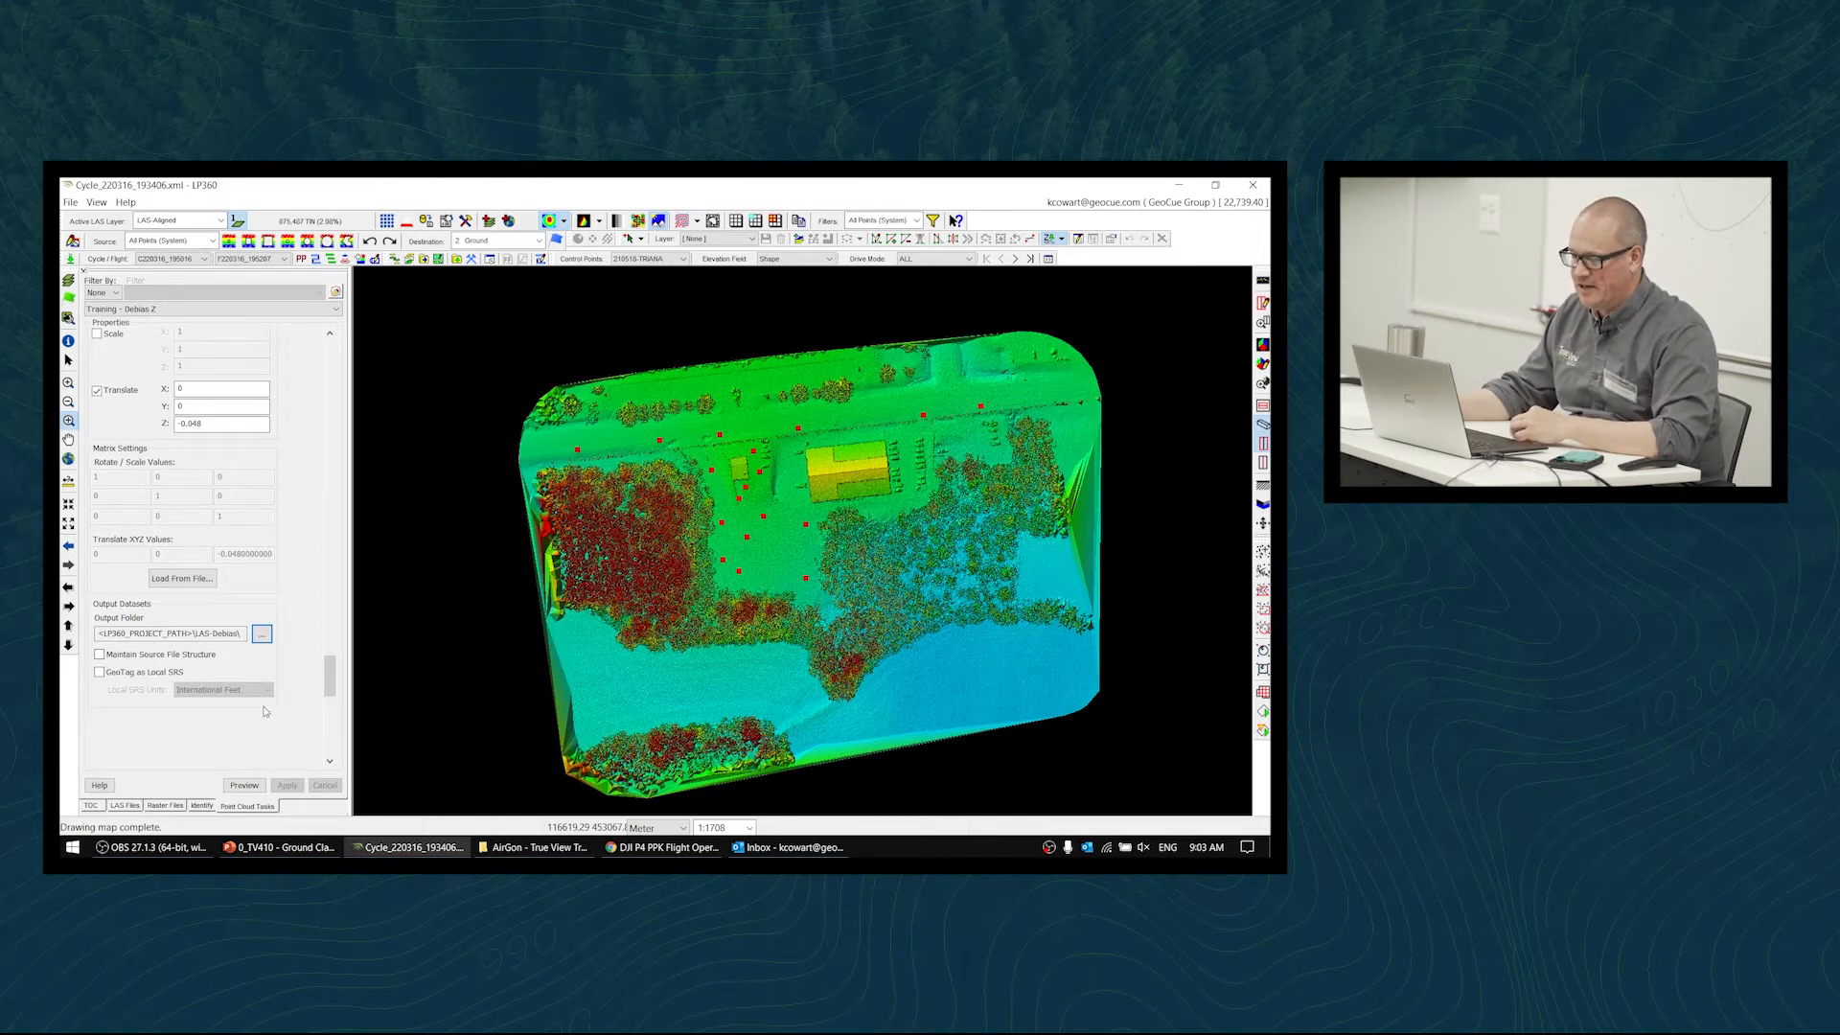
# - Examine the project path that defines <LP360_PROJECT_PATH> in the project settings
pyautogui.click(70, 202)
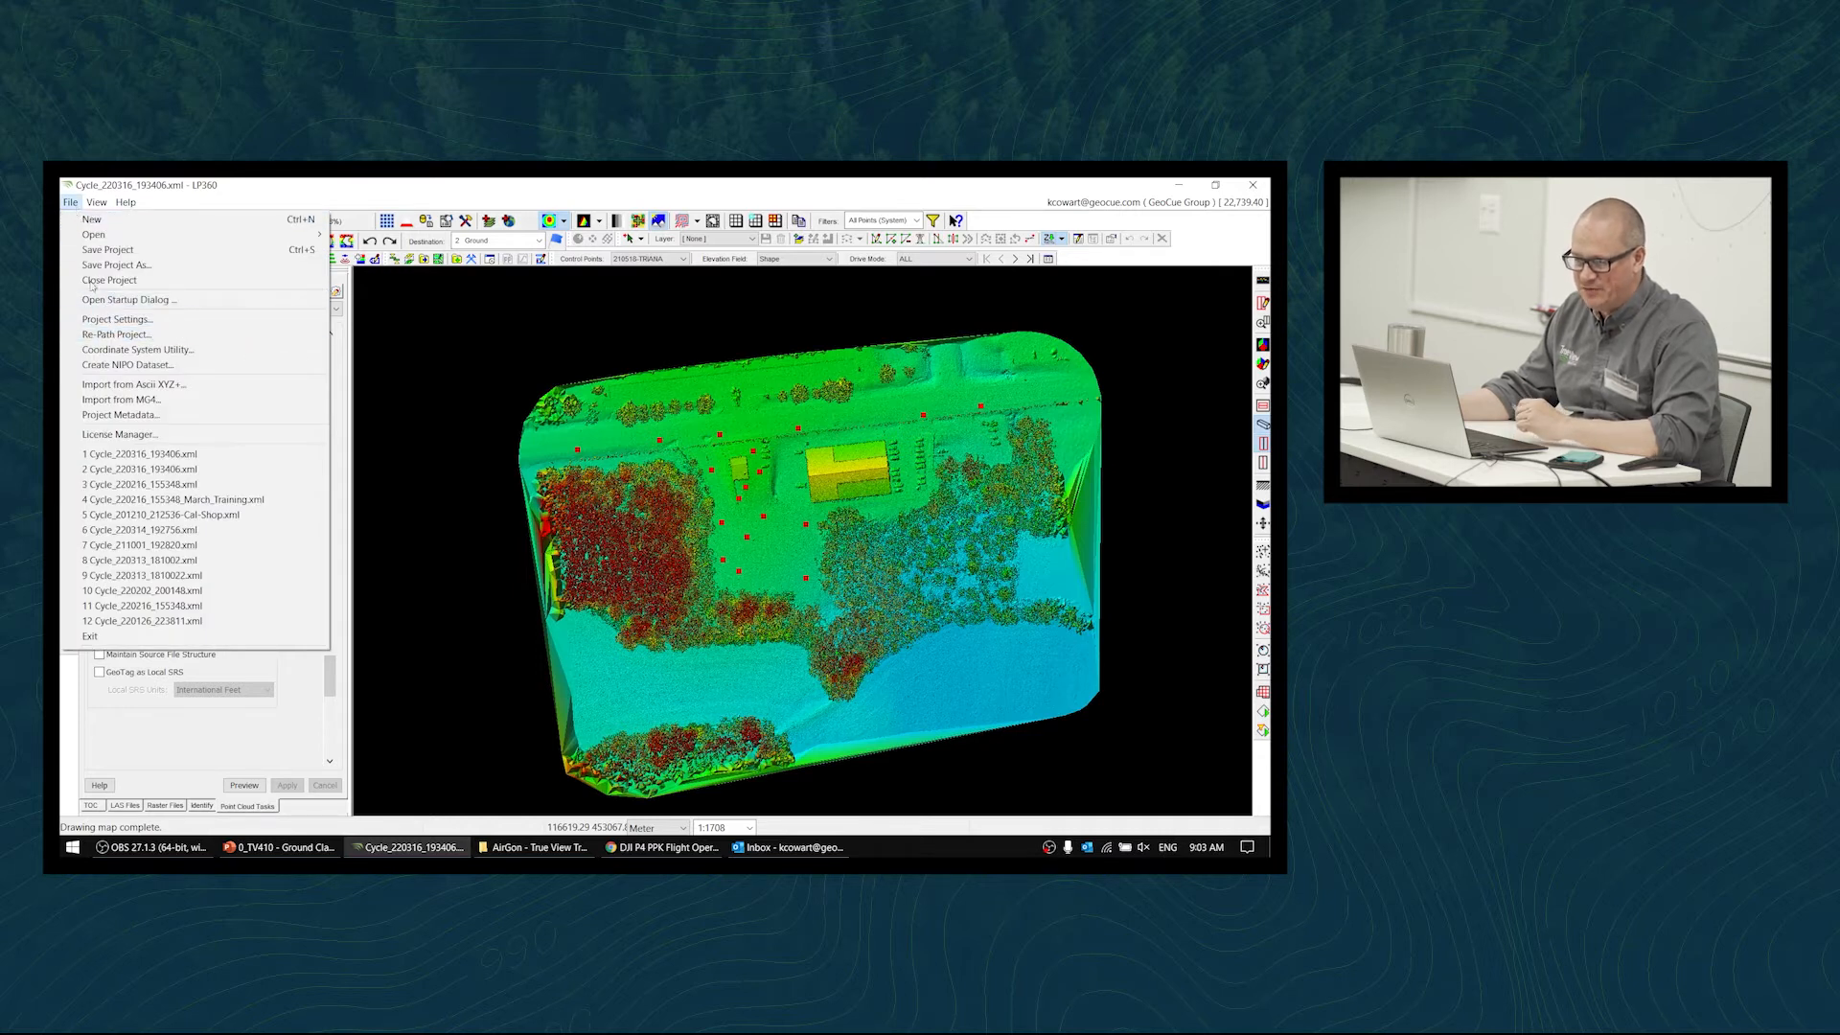
pyautogui.click(126, 320)
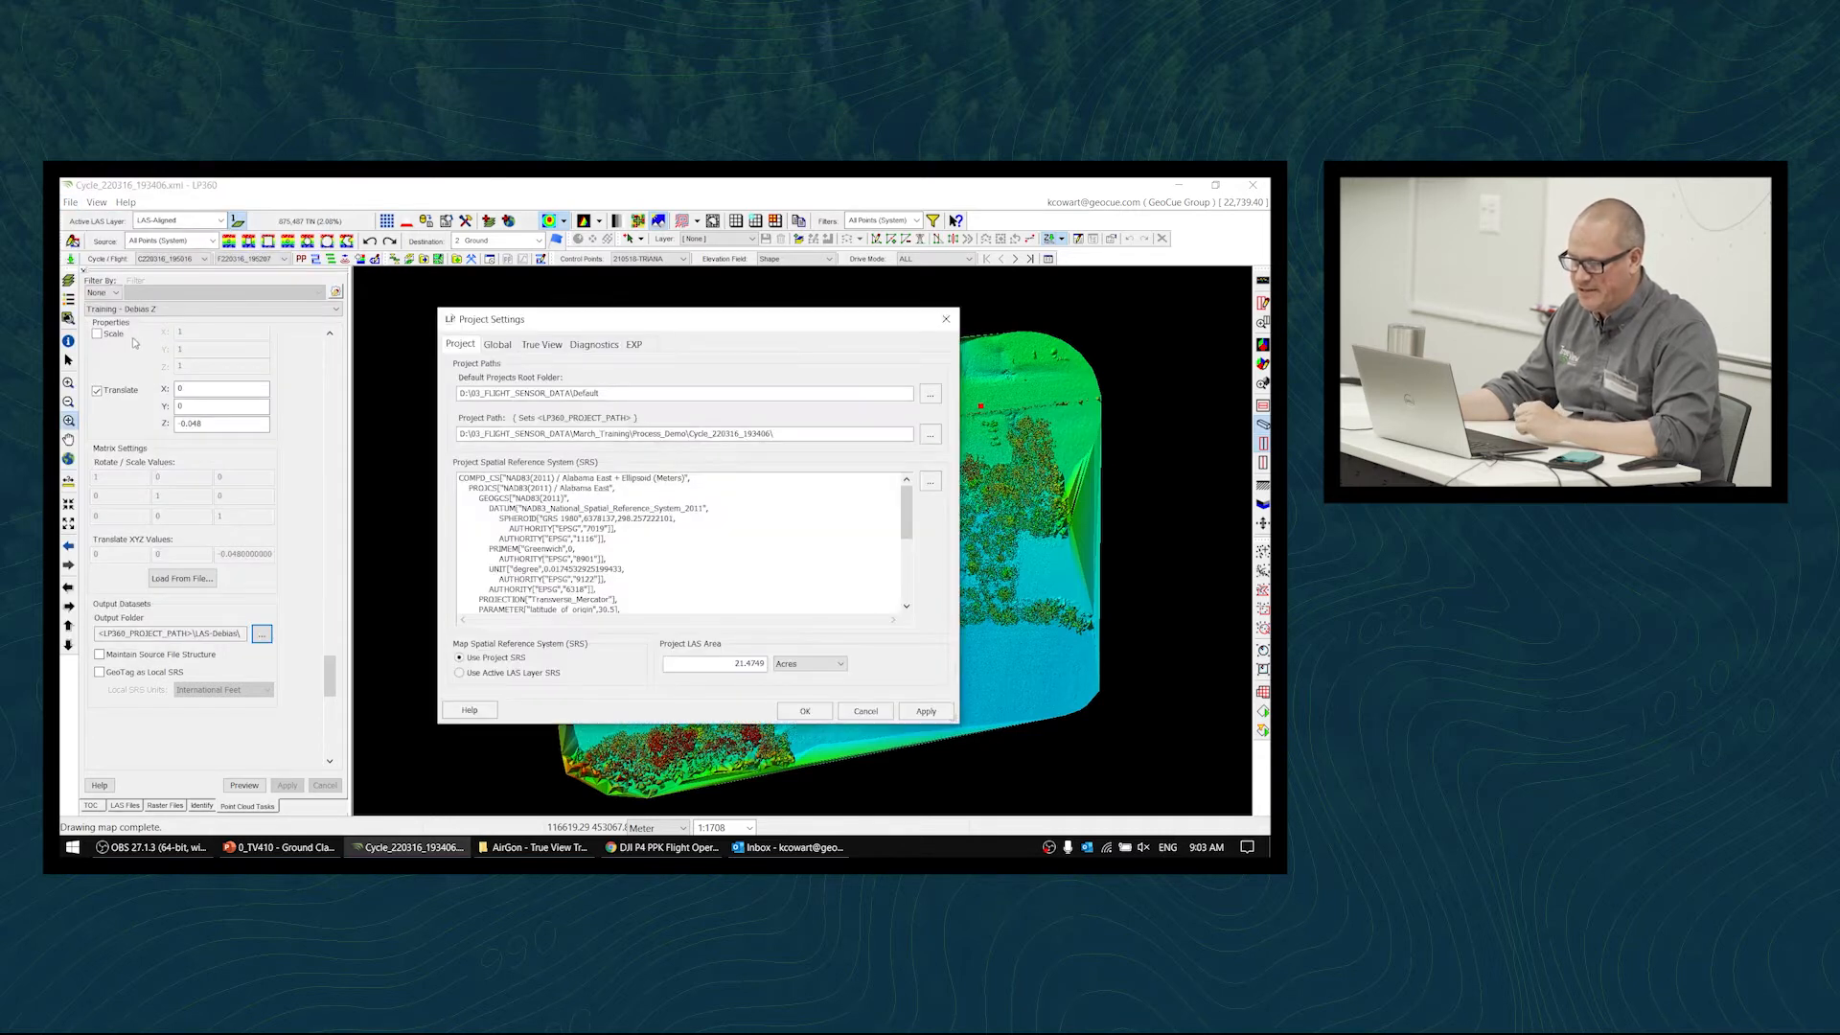
pyautogui.click(546, 435)
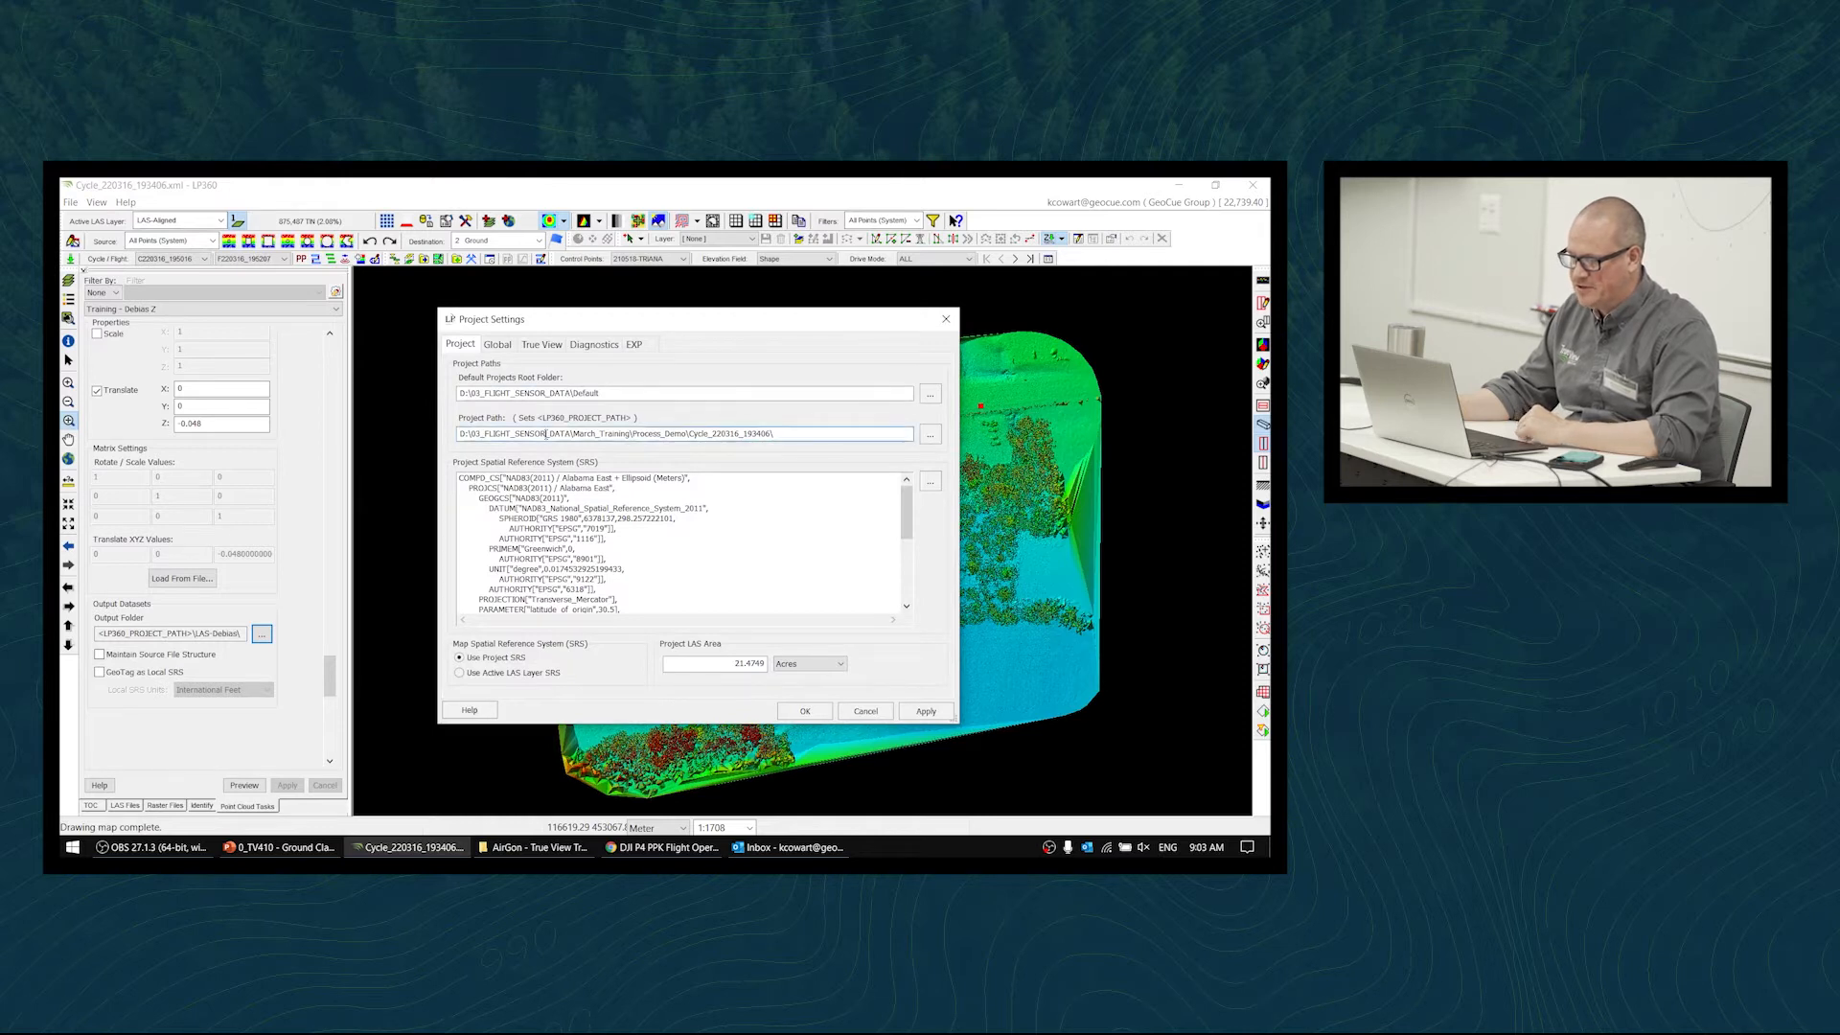
pyautogui.moveTo(778, 434); pyautogui.dragTo(451, 434)
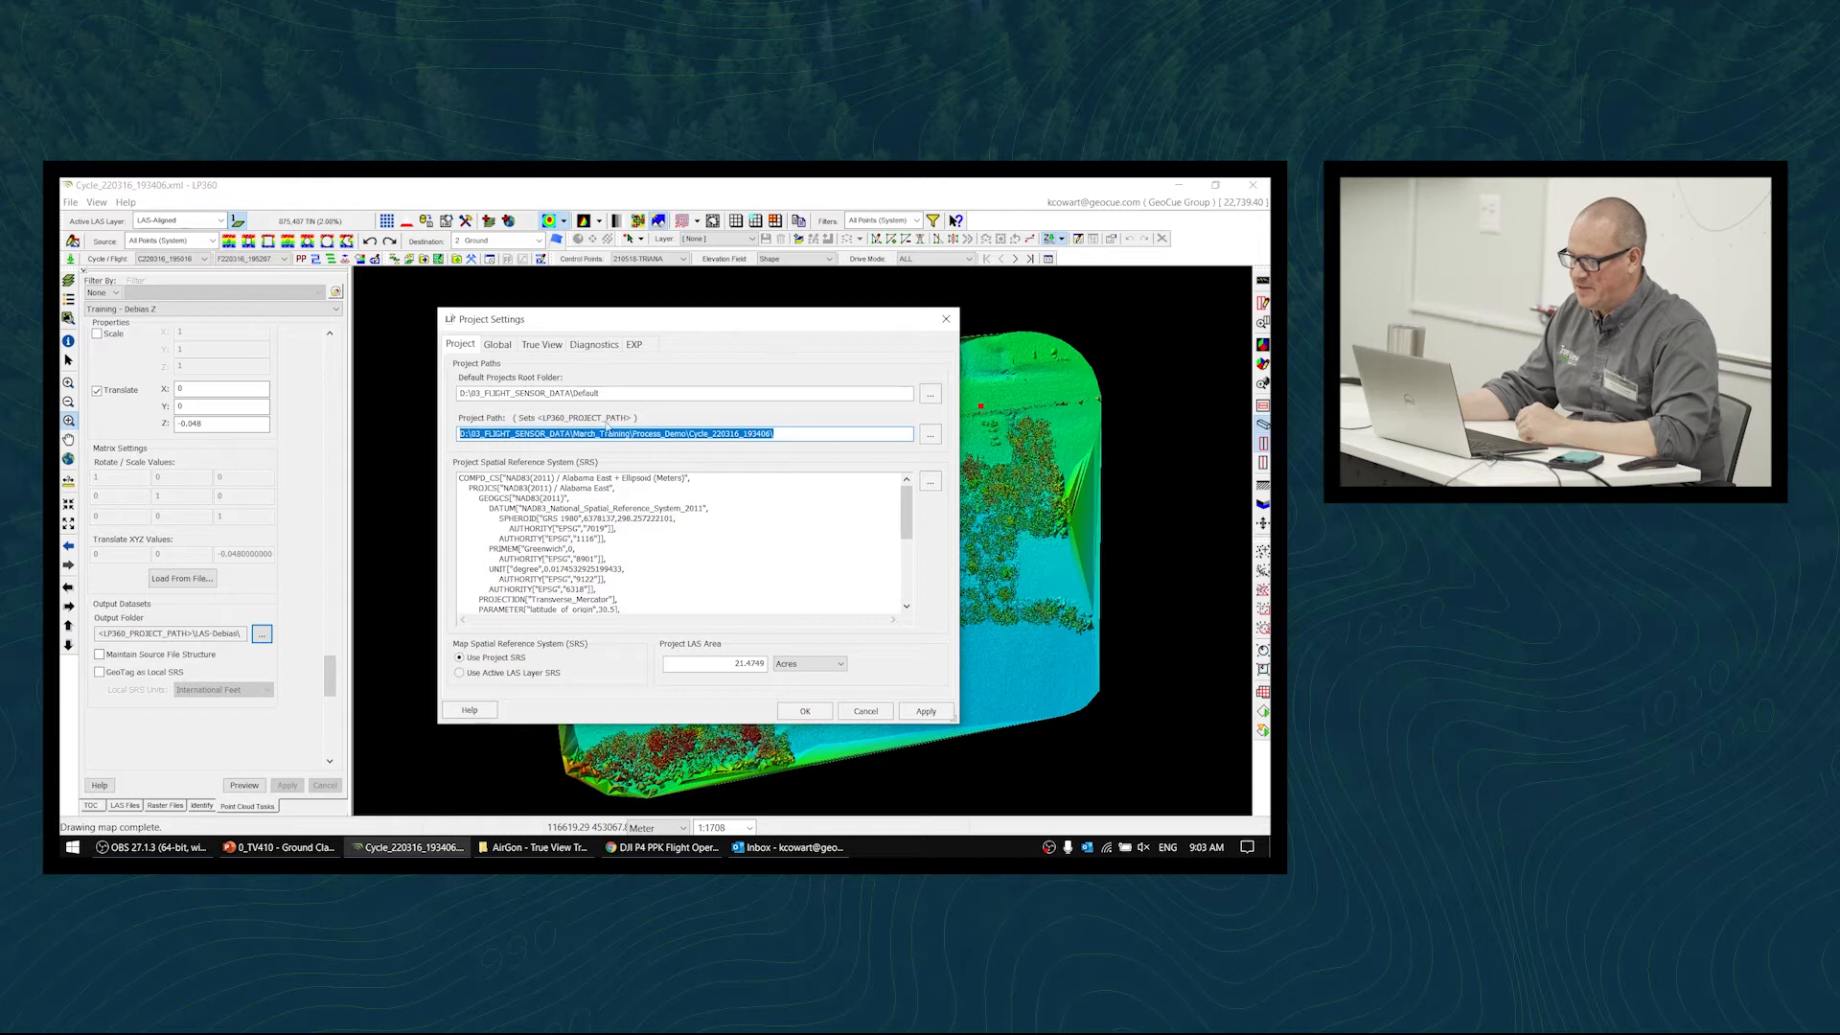
pyautogui.moveTo(776, 434); pyautogui.dragTo(451, 420)
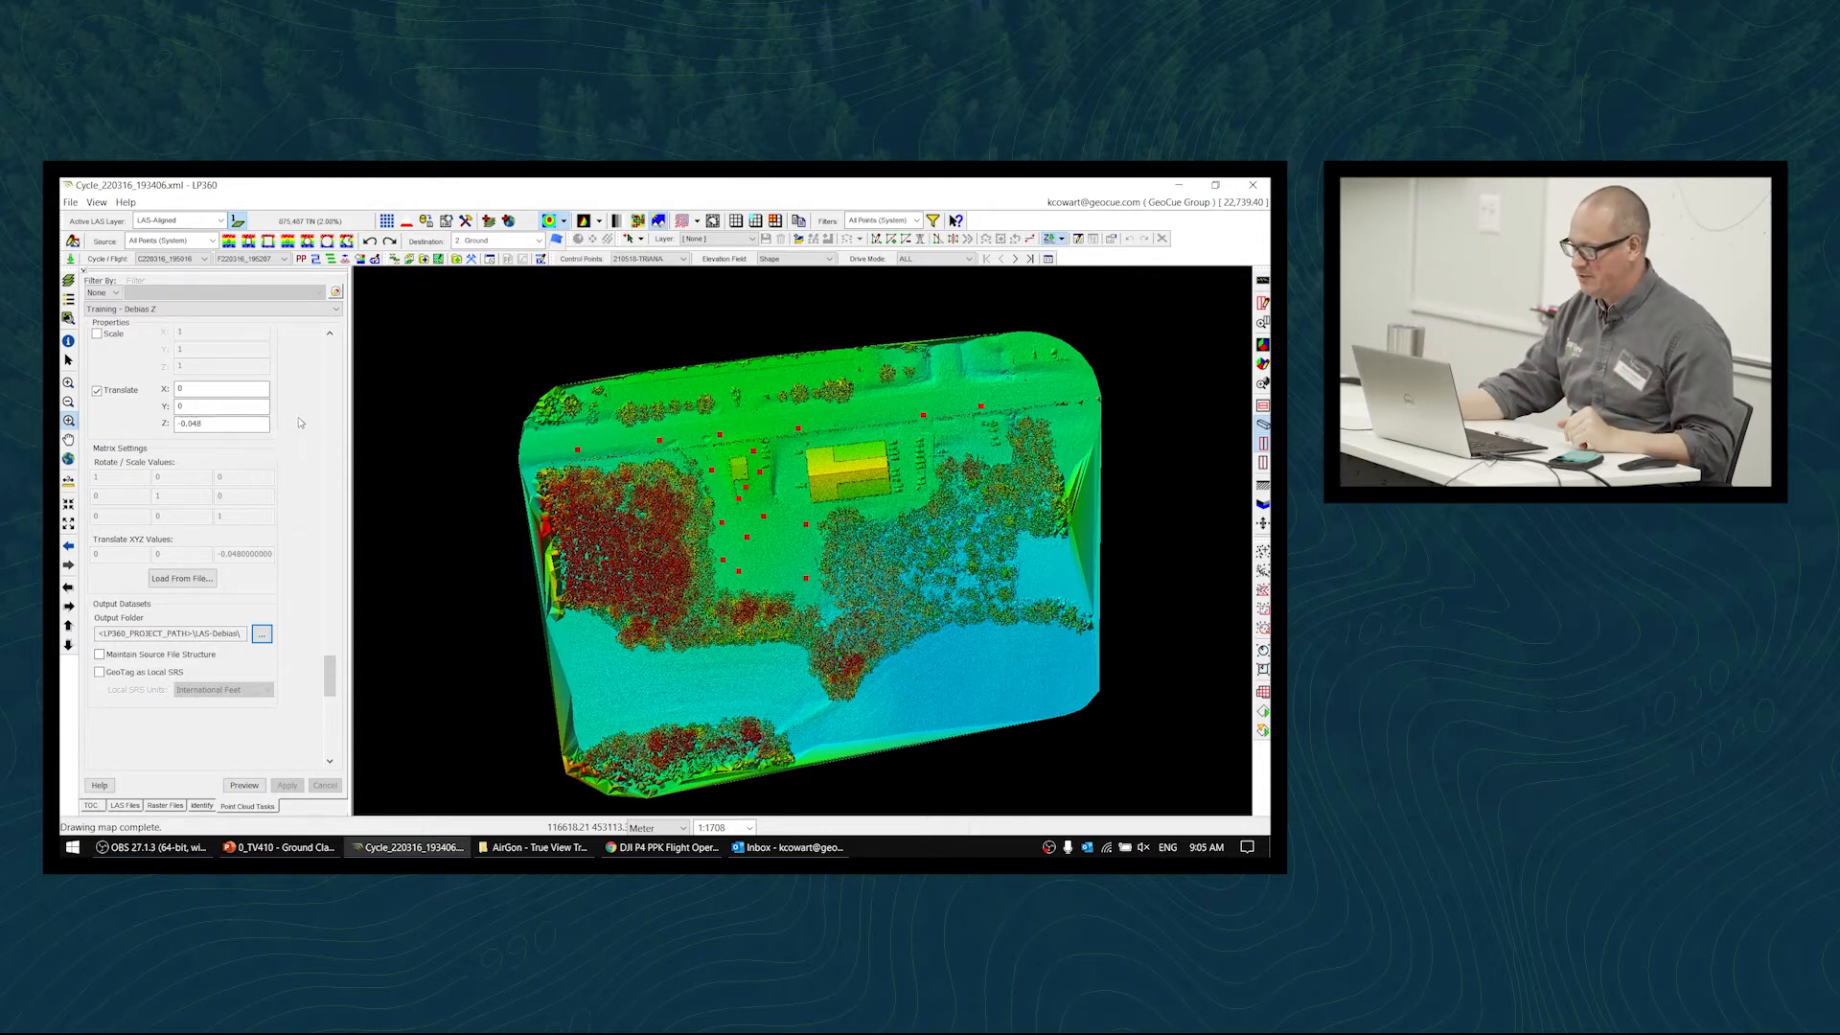
# - Execute the Training - Debias Z task on the entire active LAS-Aligned layer
pyautogui.click(1263, 694)
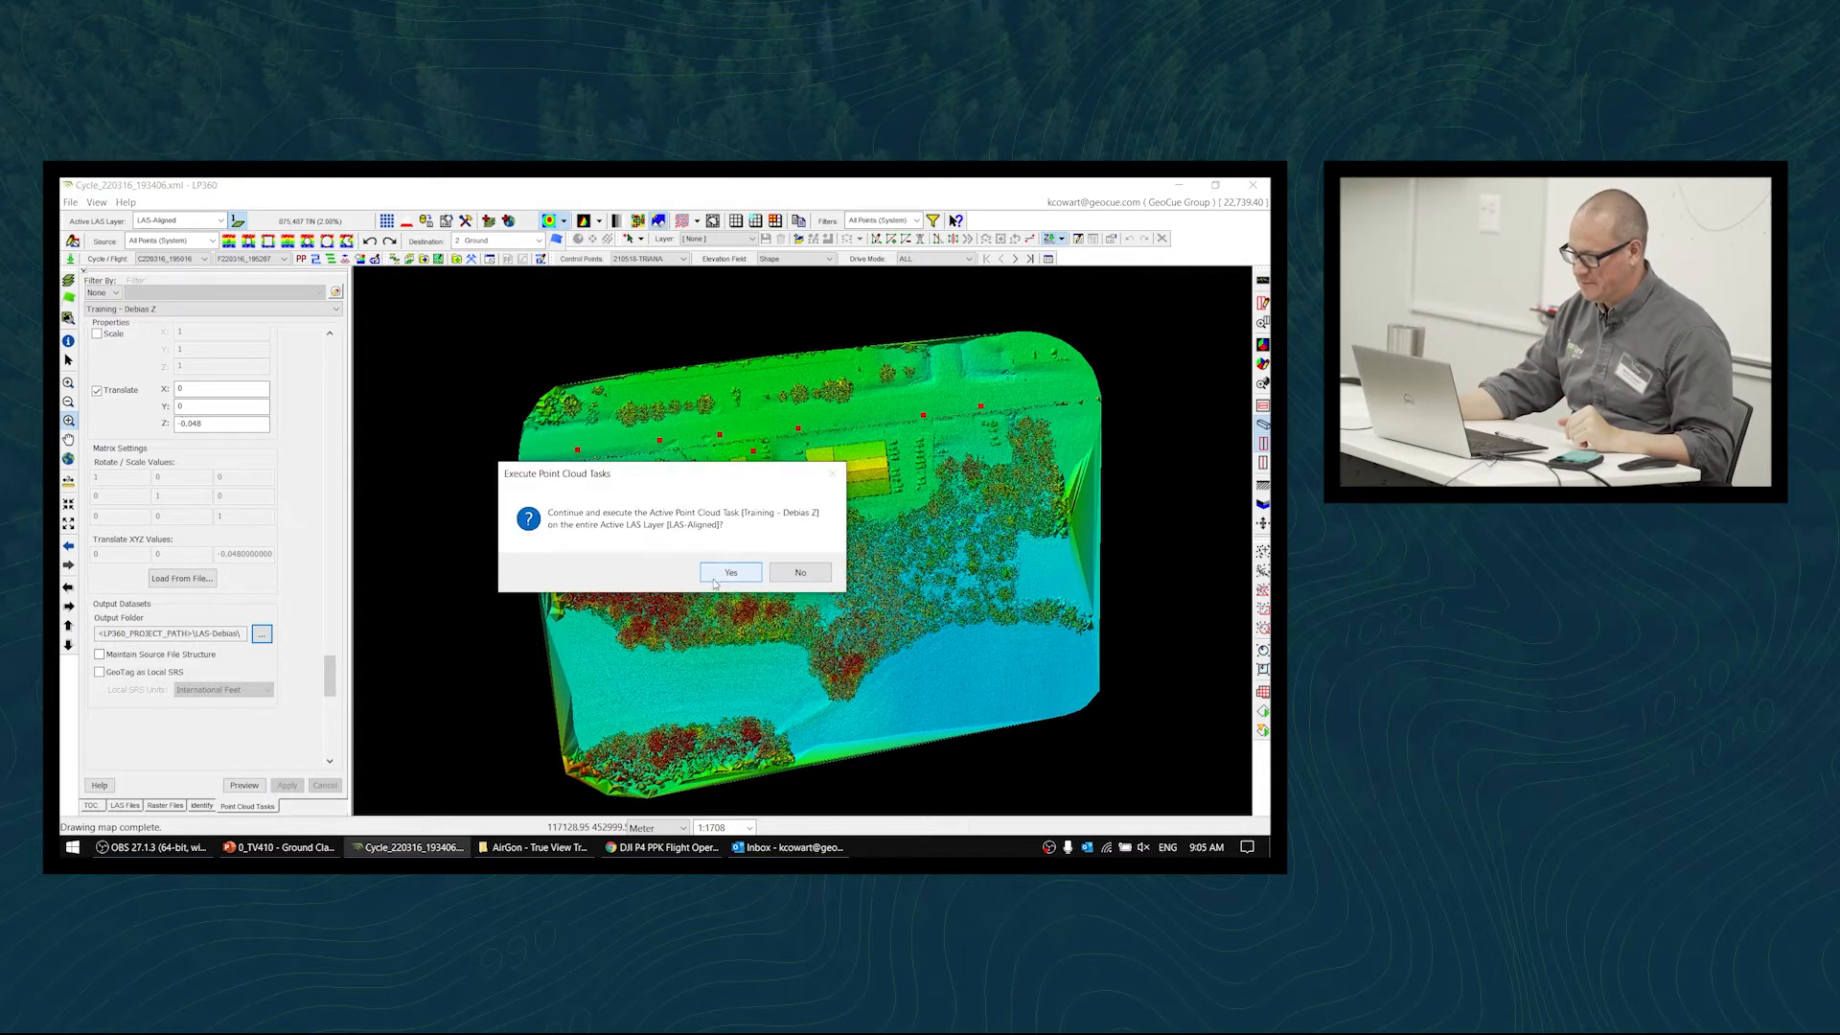
pyautogui.click(728, 579)
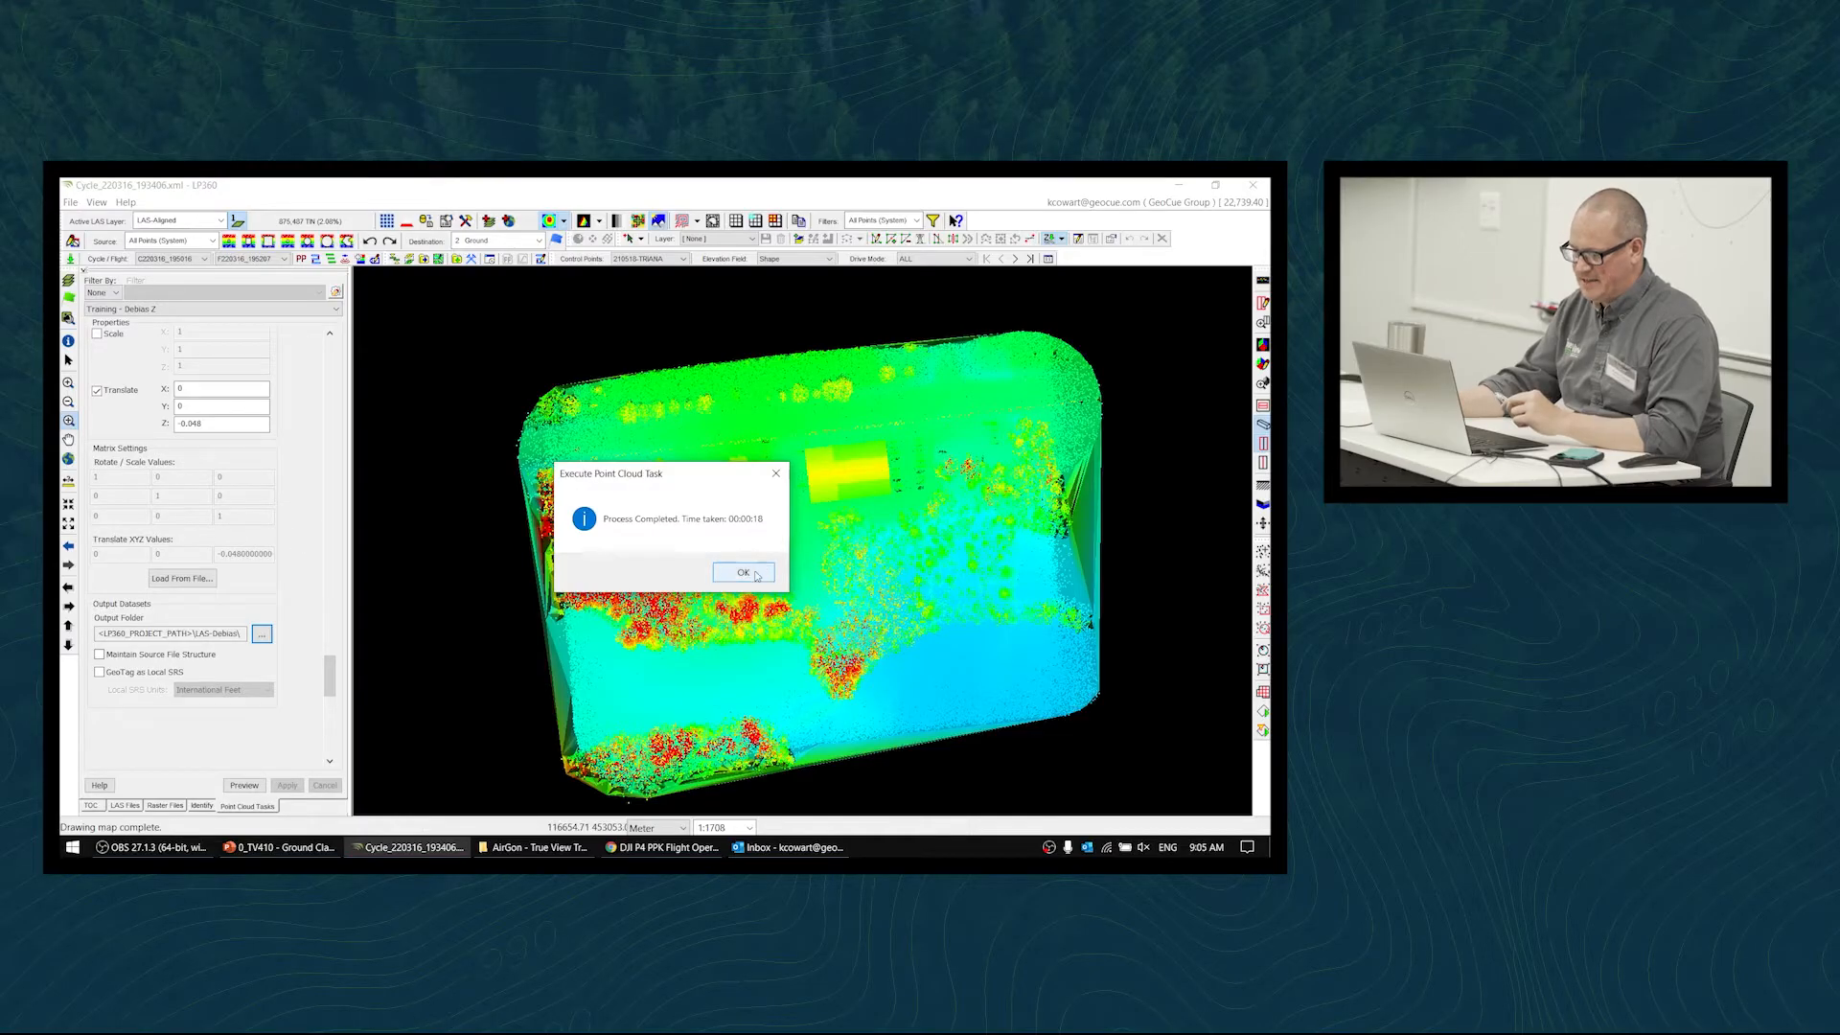
pyautogui.click(755, 574)
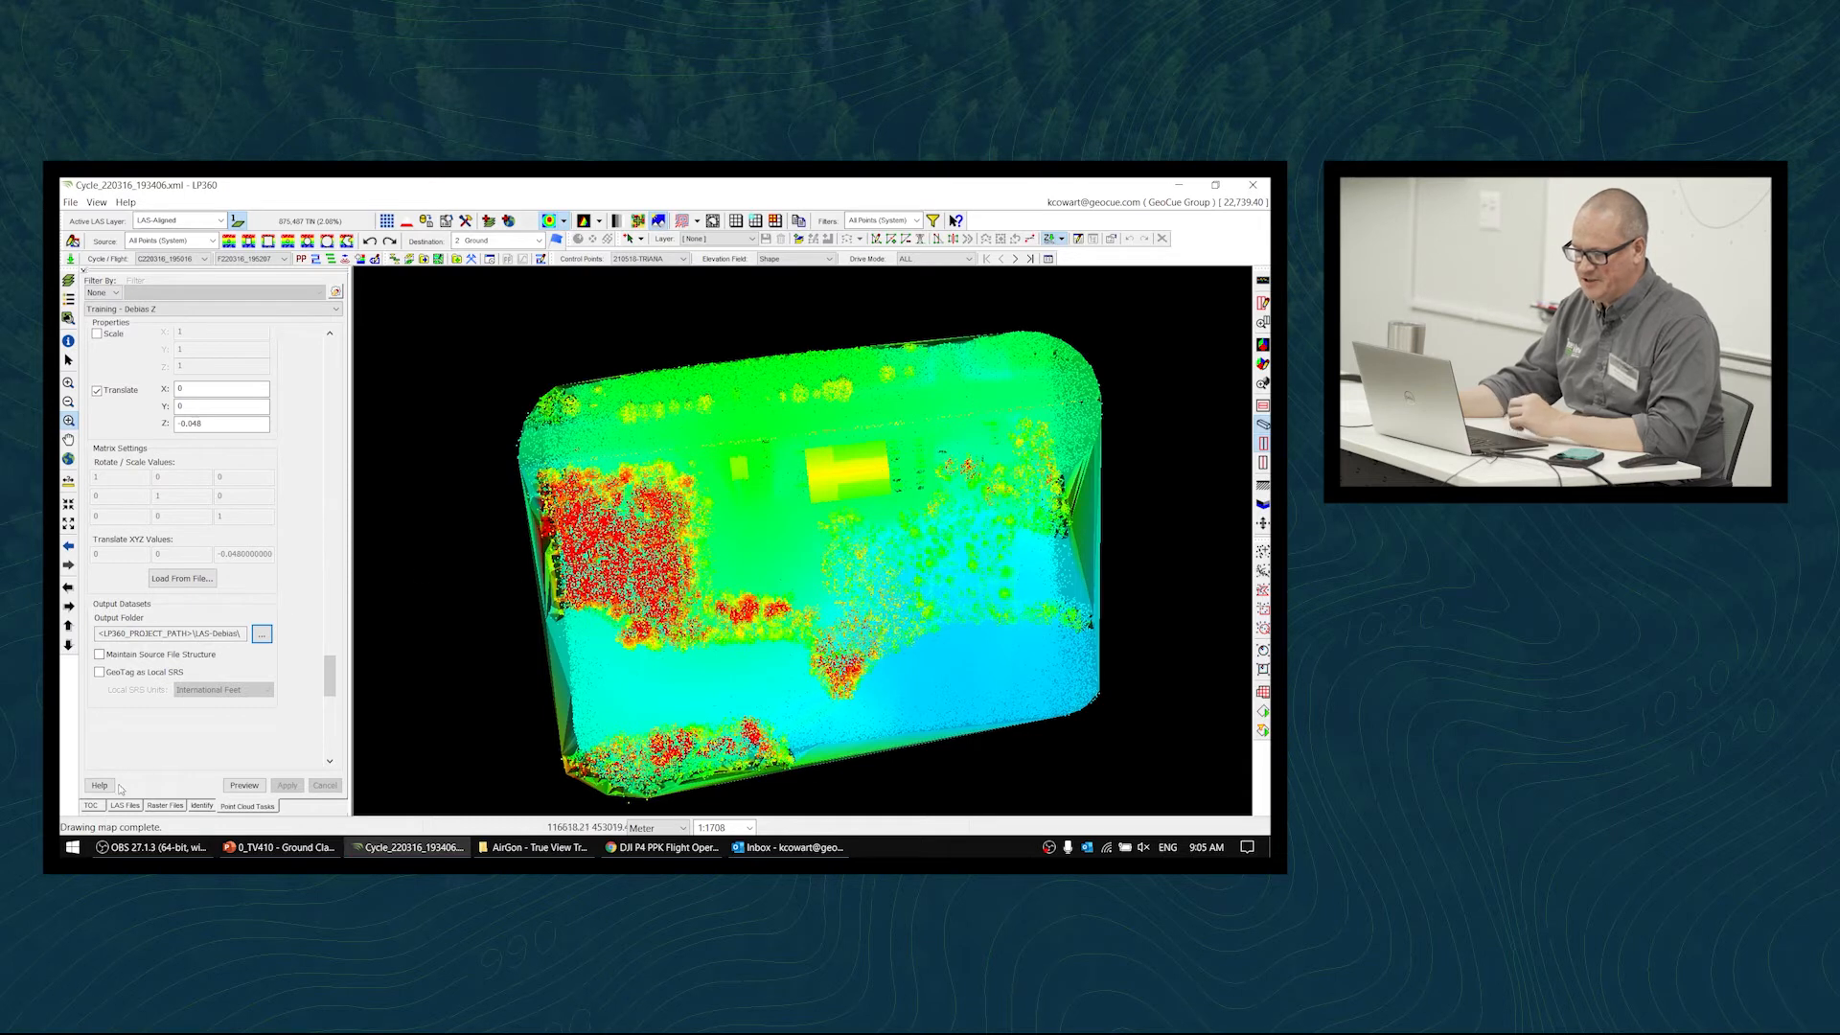
pyautogui.press('ctrl')
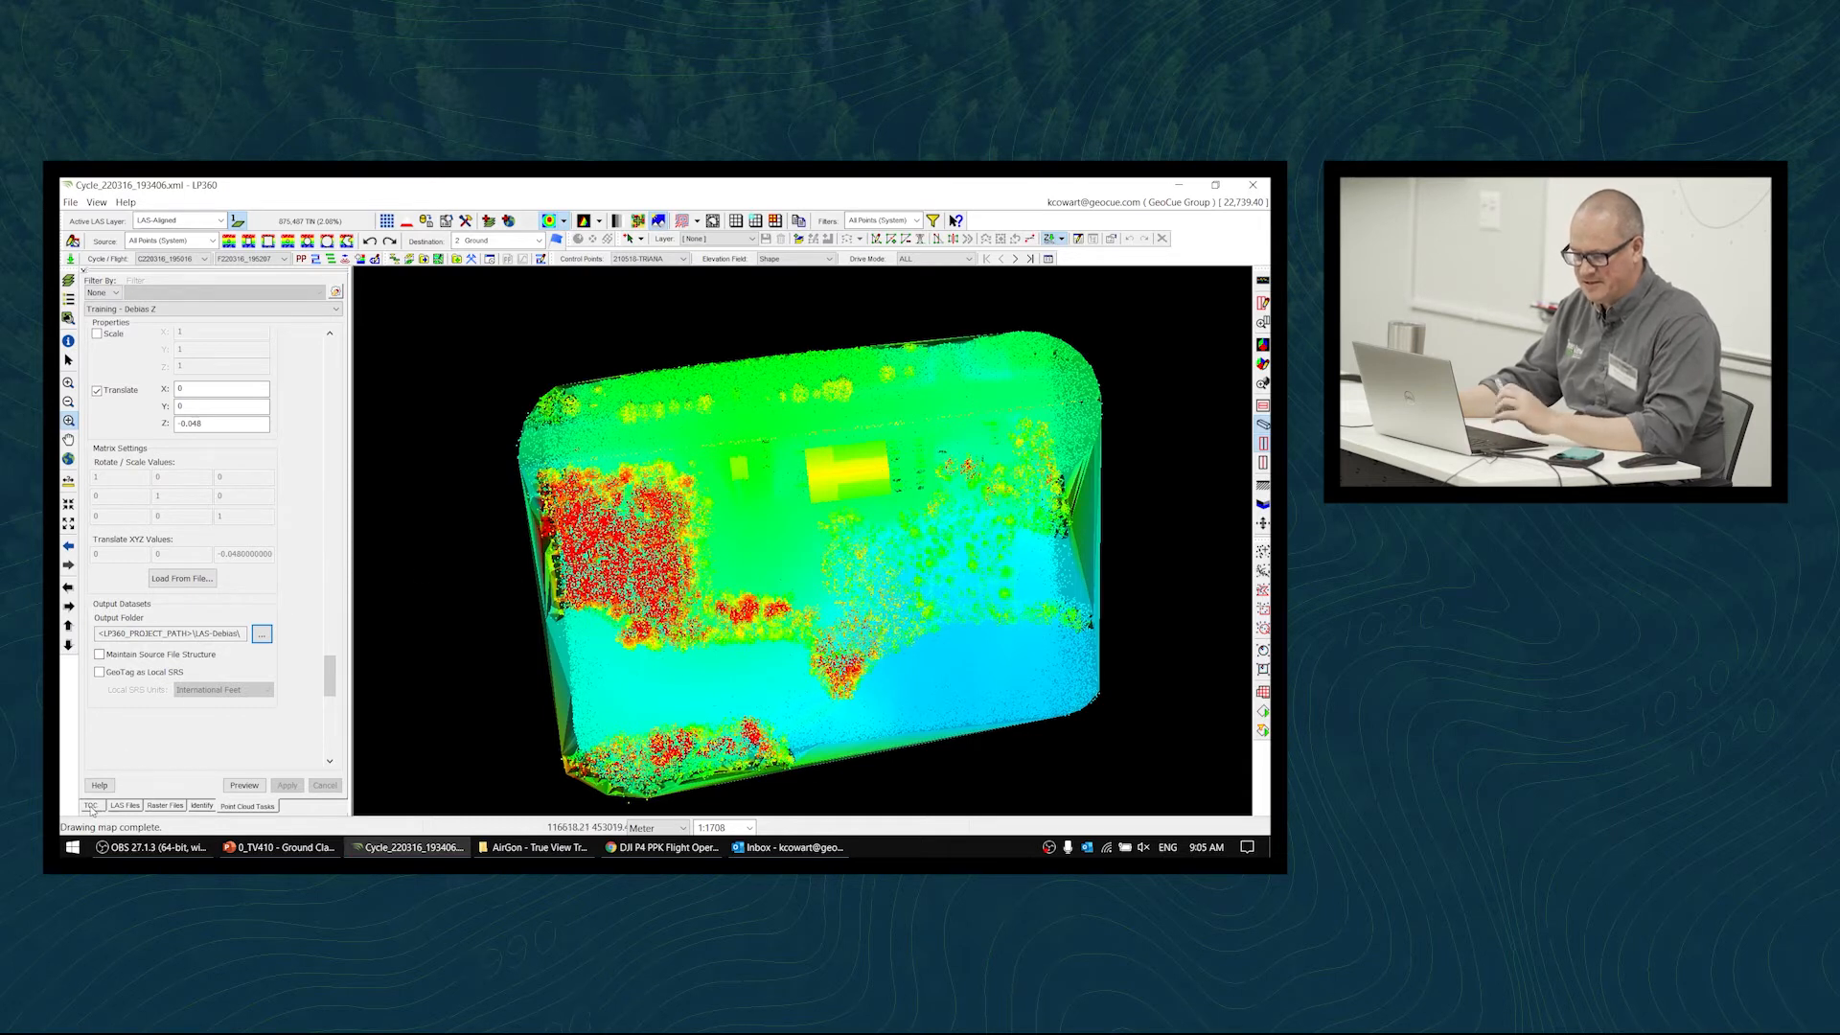
# - Rename the newly created LAS layer to LAS-Aligned-Debiased
pyautogui.click(91, 806)
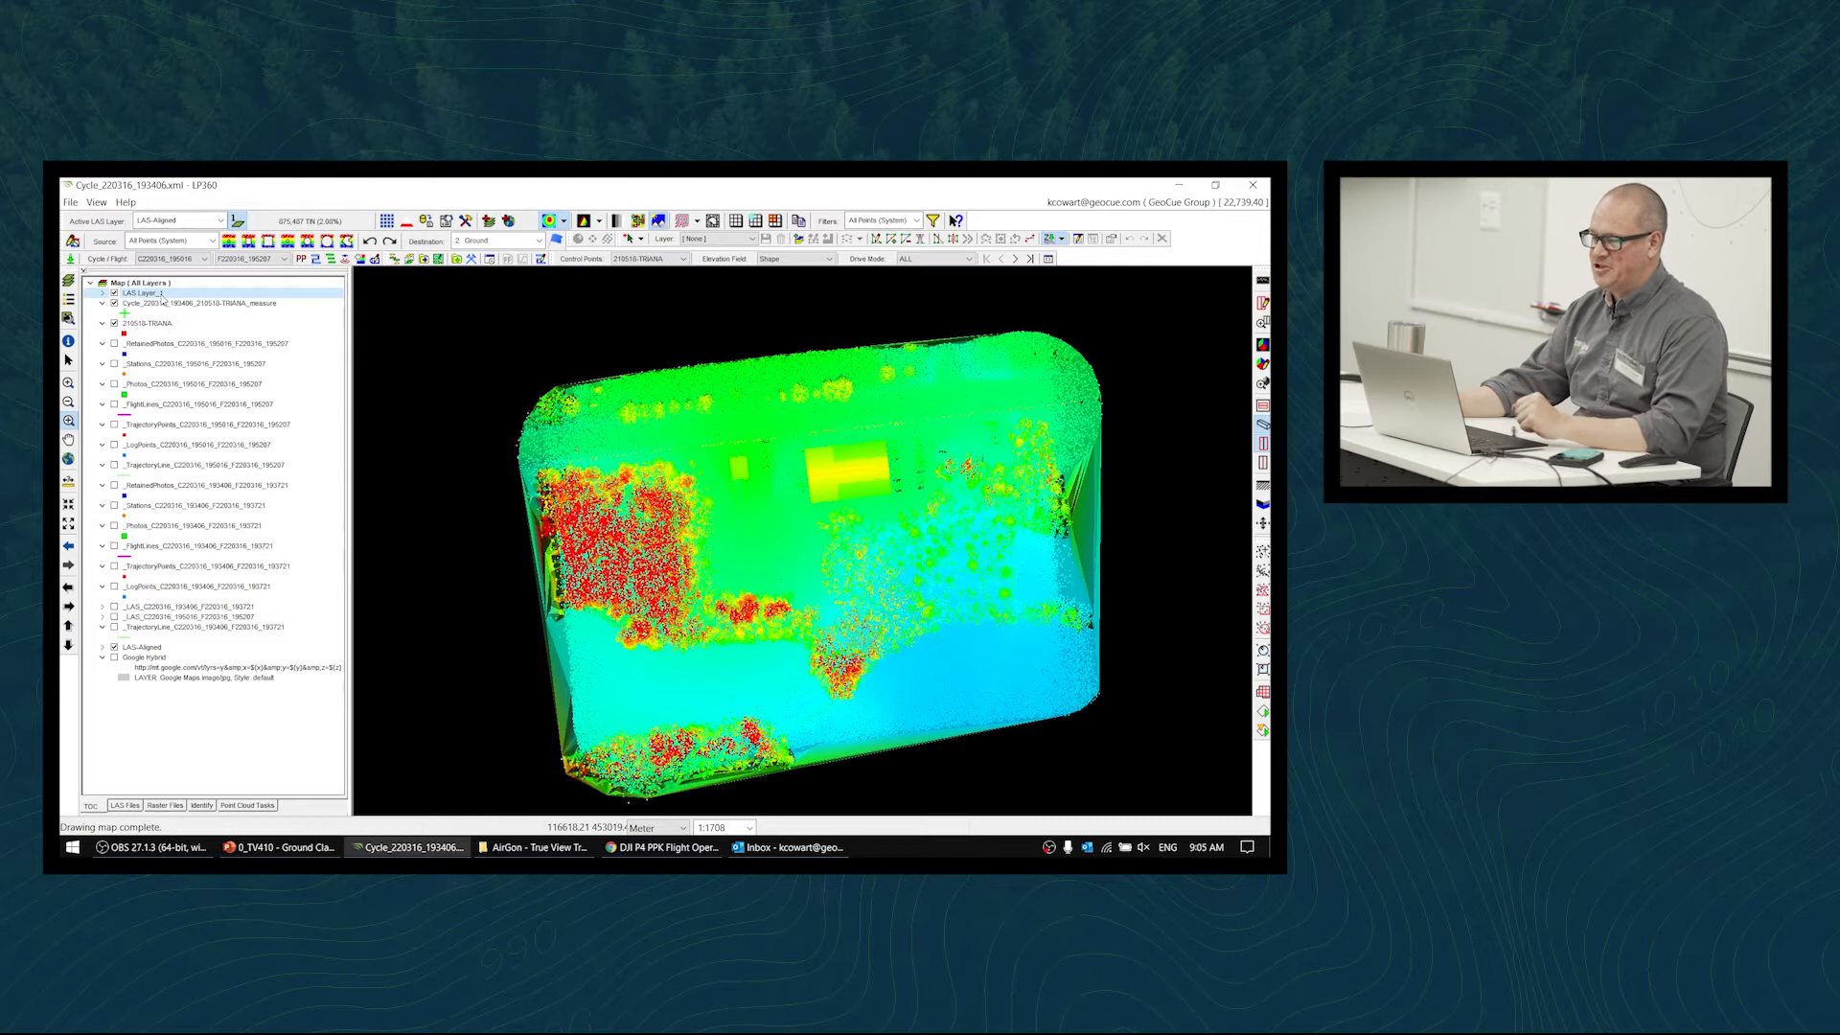
pyautogui.click(161, 295)
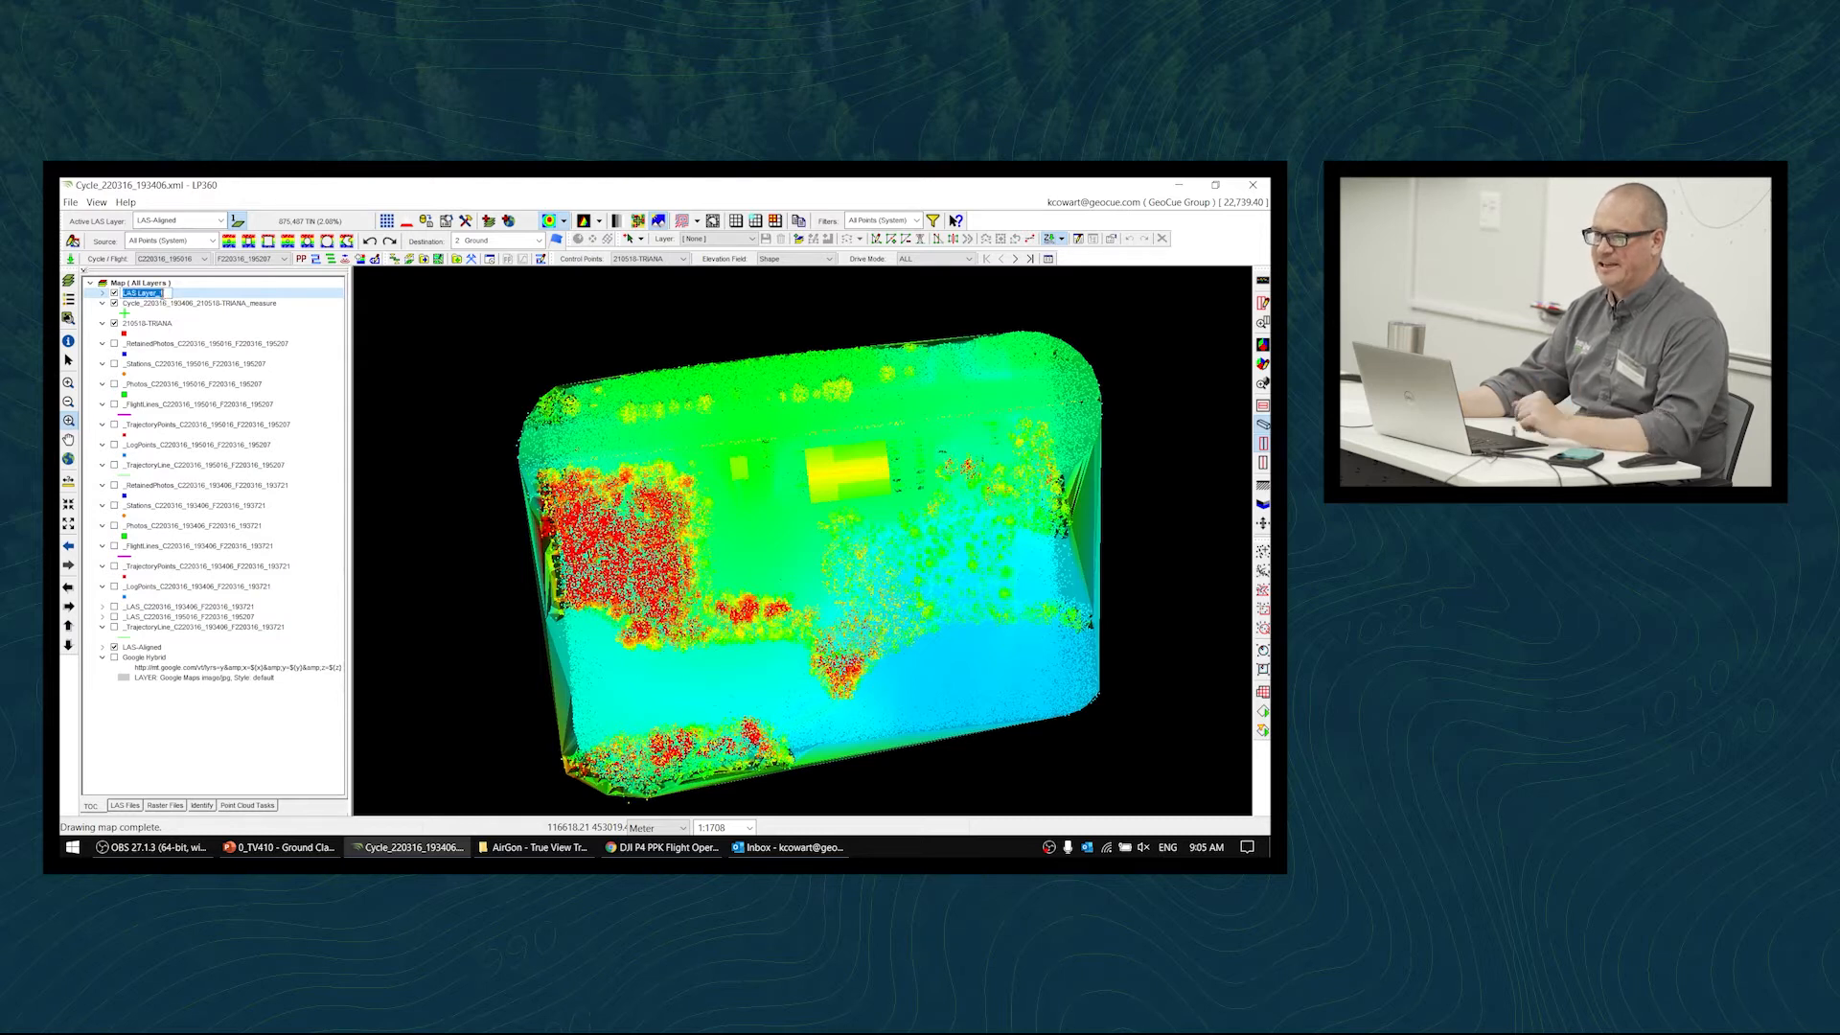
pyautogui.moveTo(167, 294); pyautogui.dragTo(137, 294)
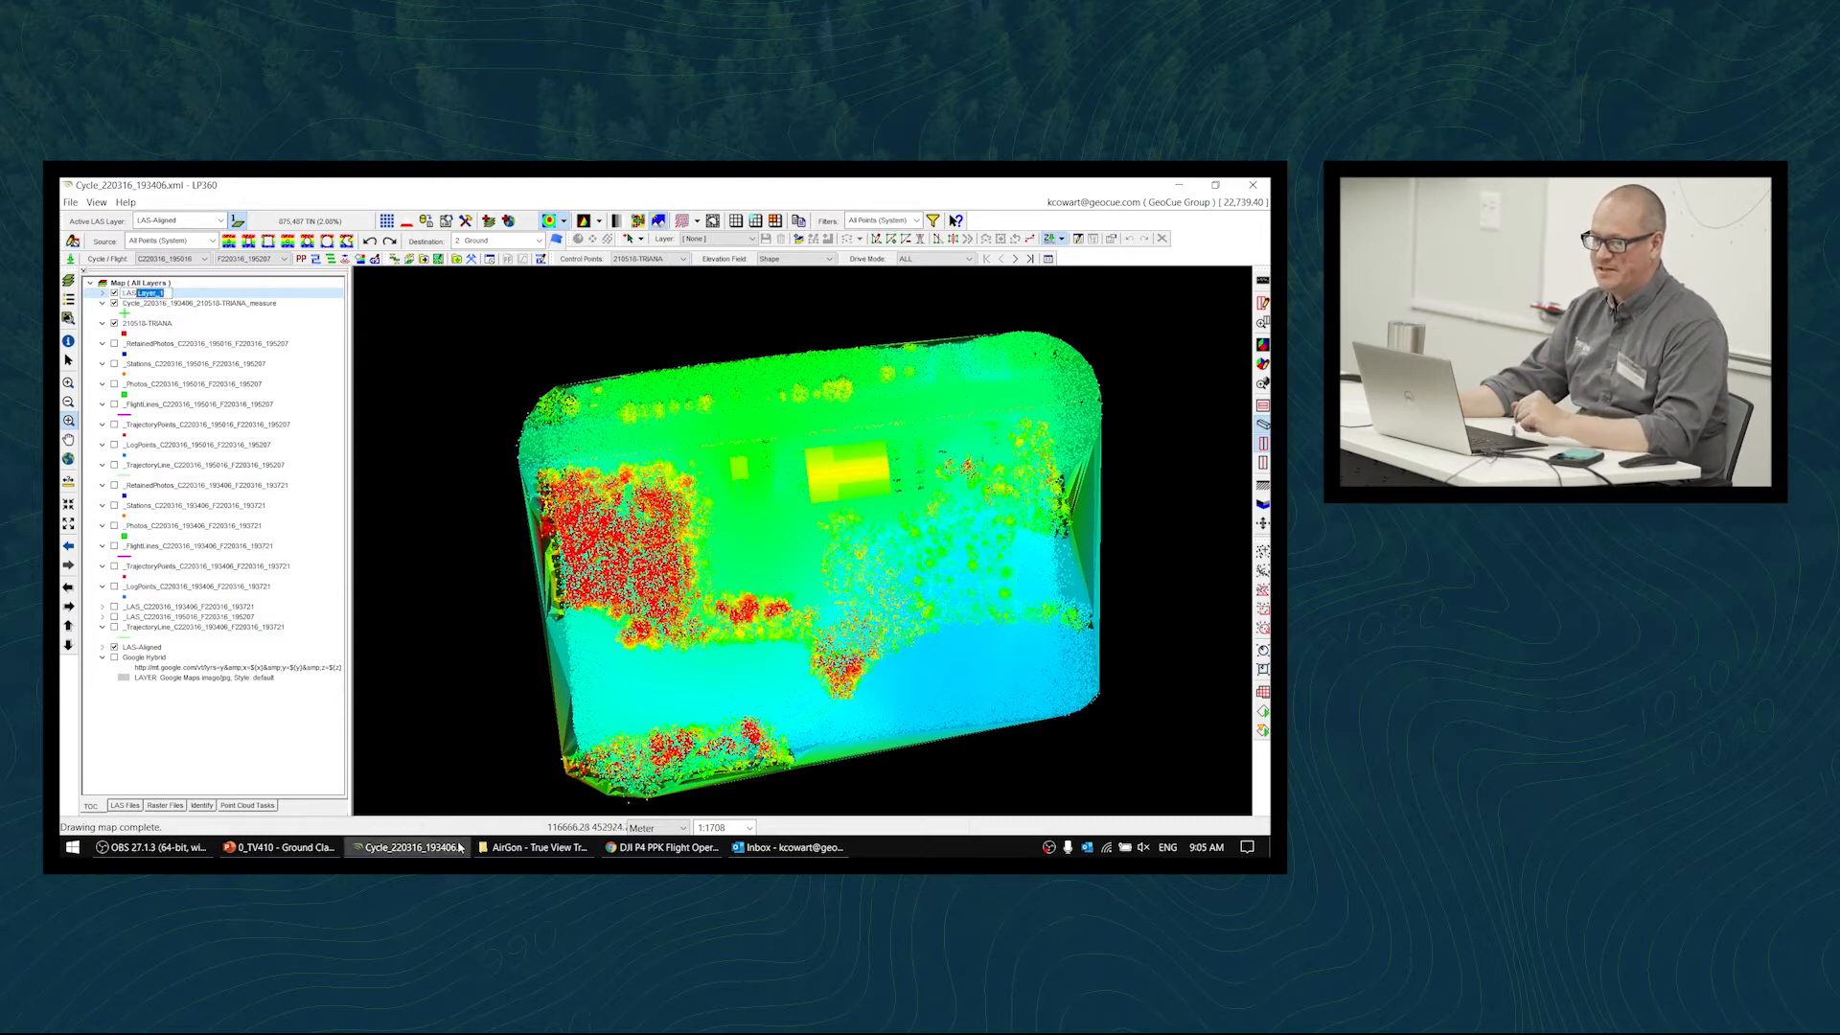
pyautogui.moveTo(460, 848)
pyautogui.write('-')
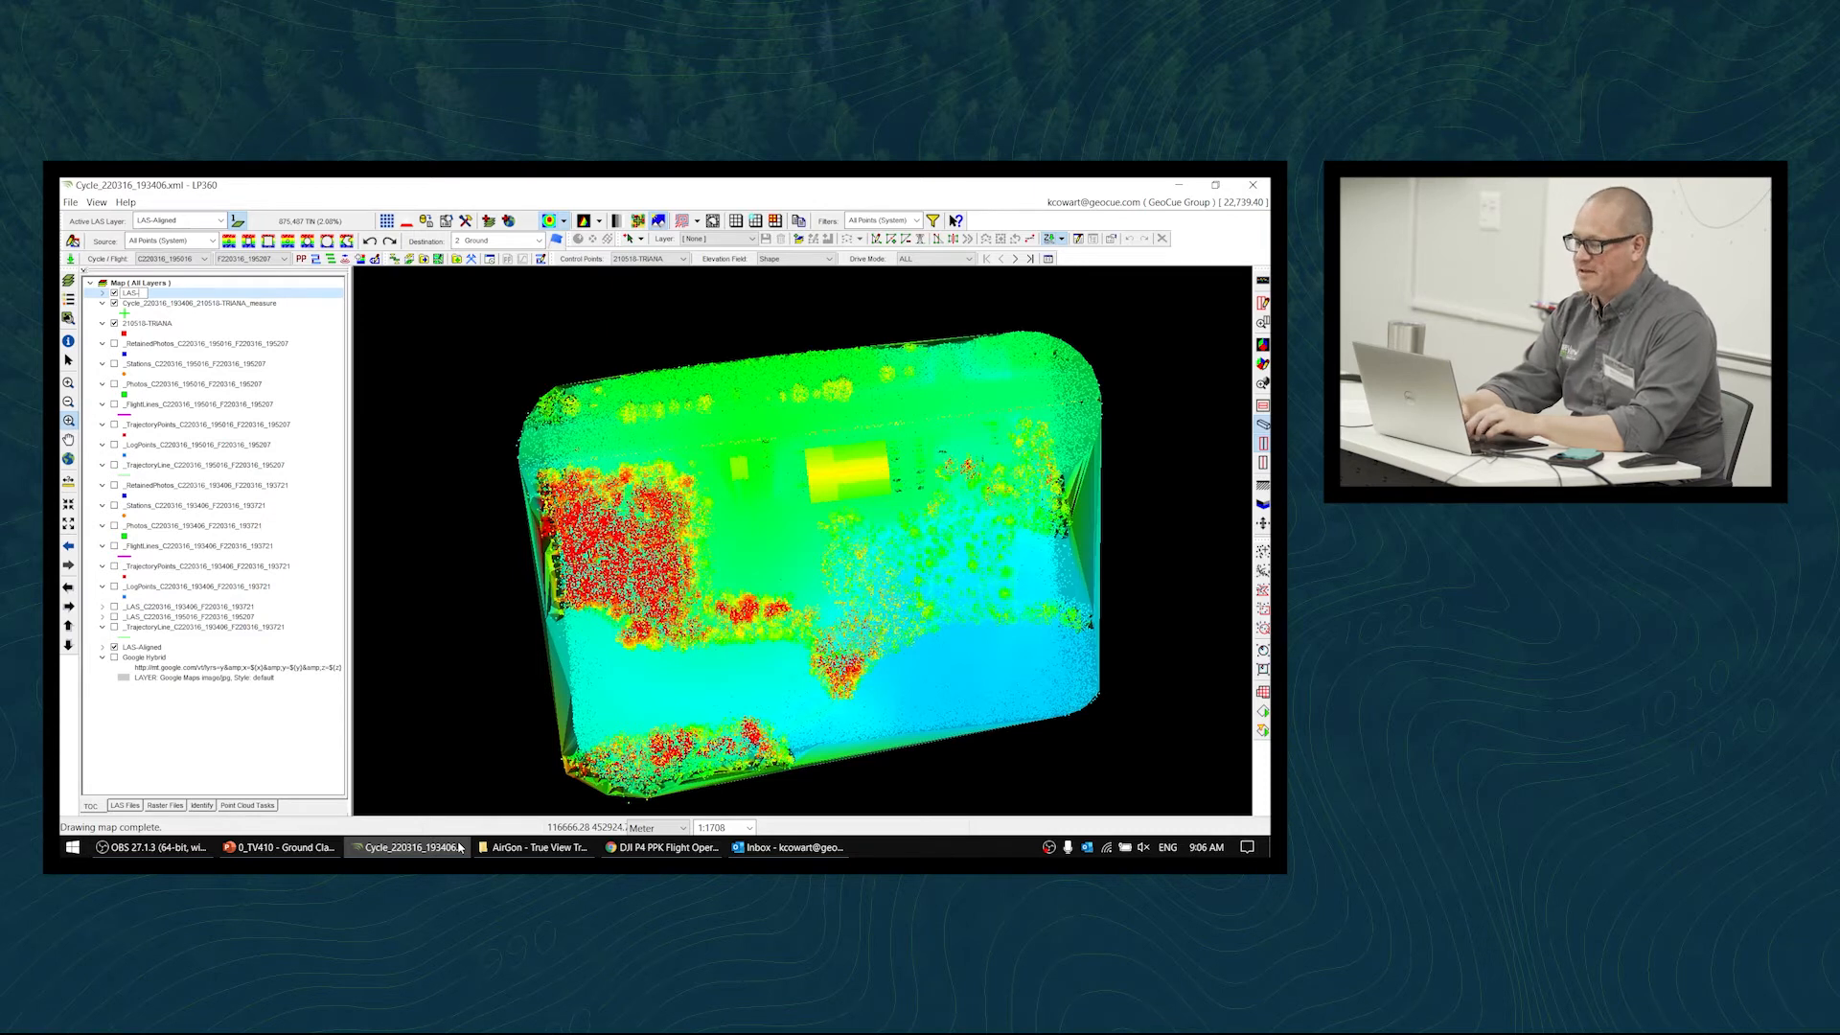
pyautogui.write('A')
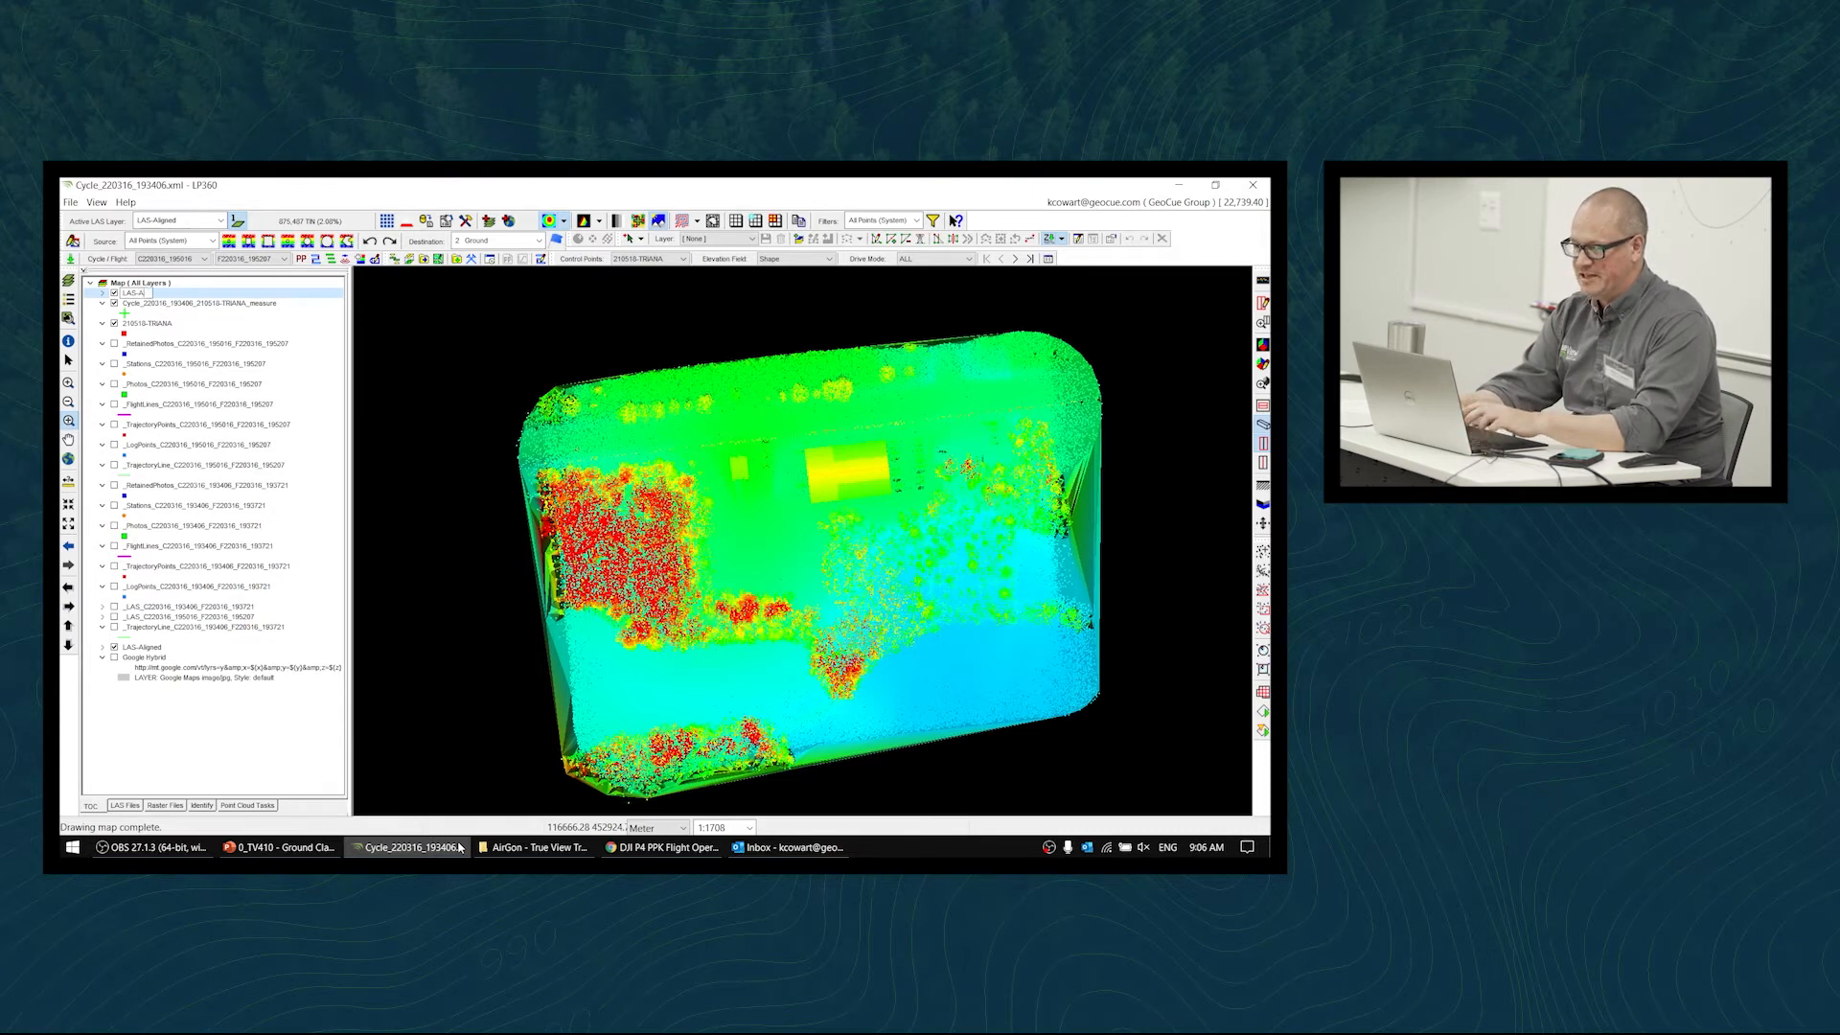
pyautogui.write('ligned')
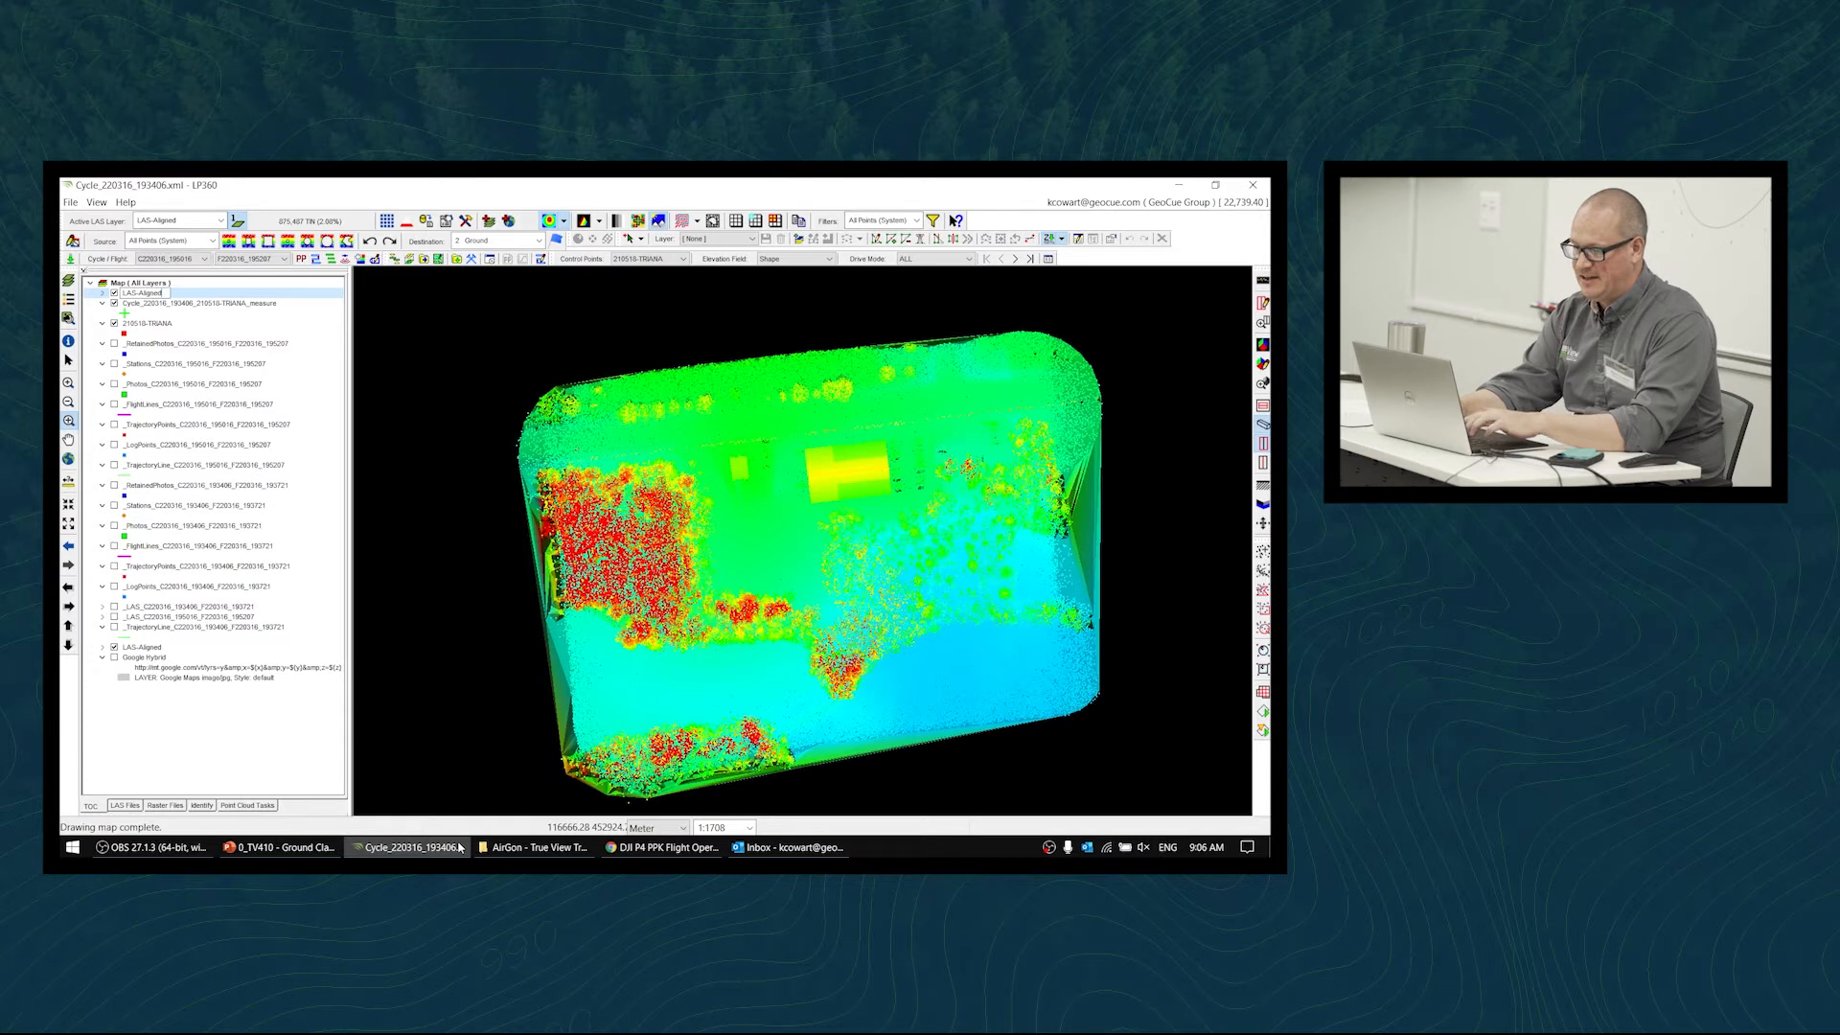
pyautogui.write('ebiased')
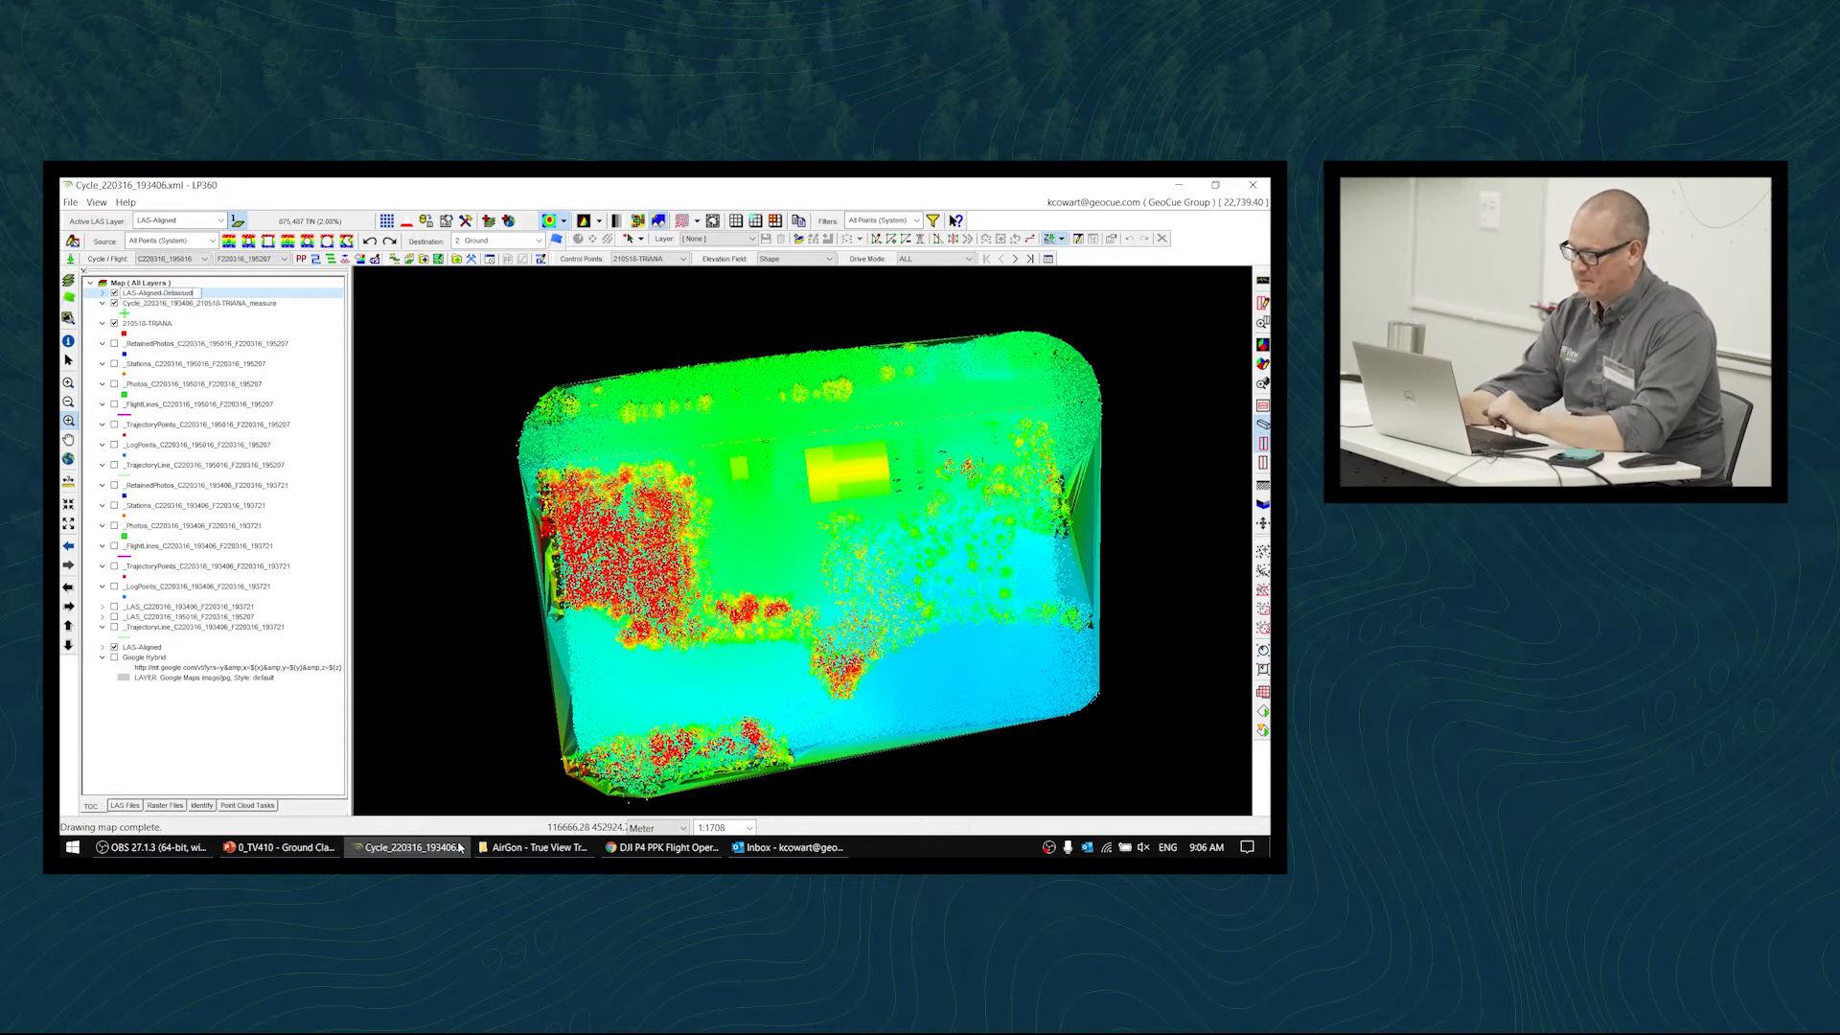
pyautogui.press('Return')
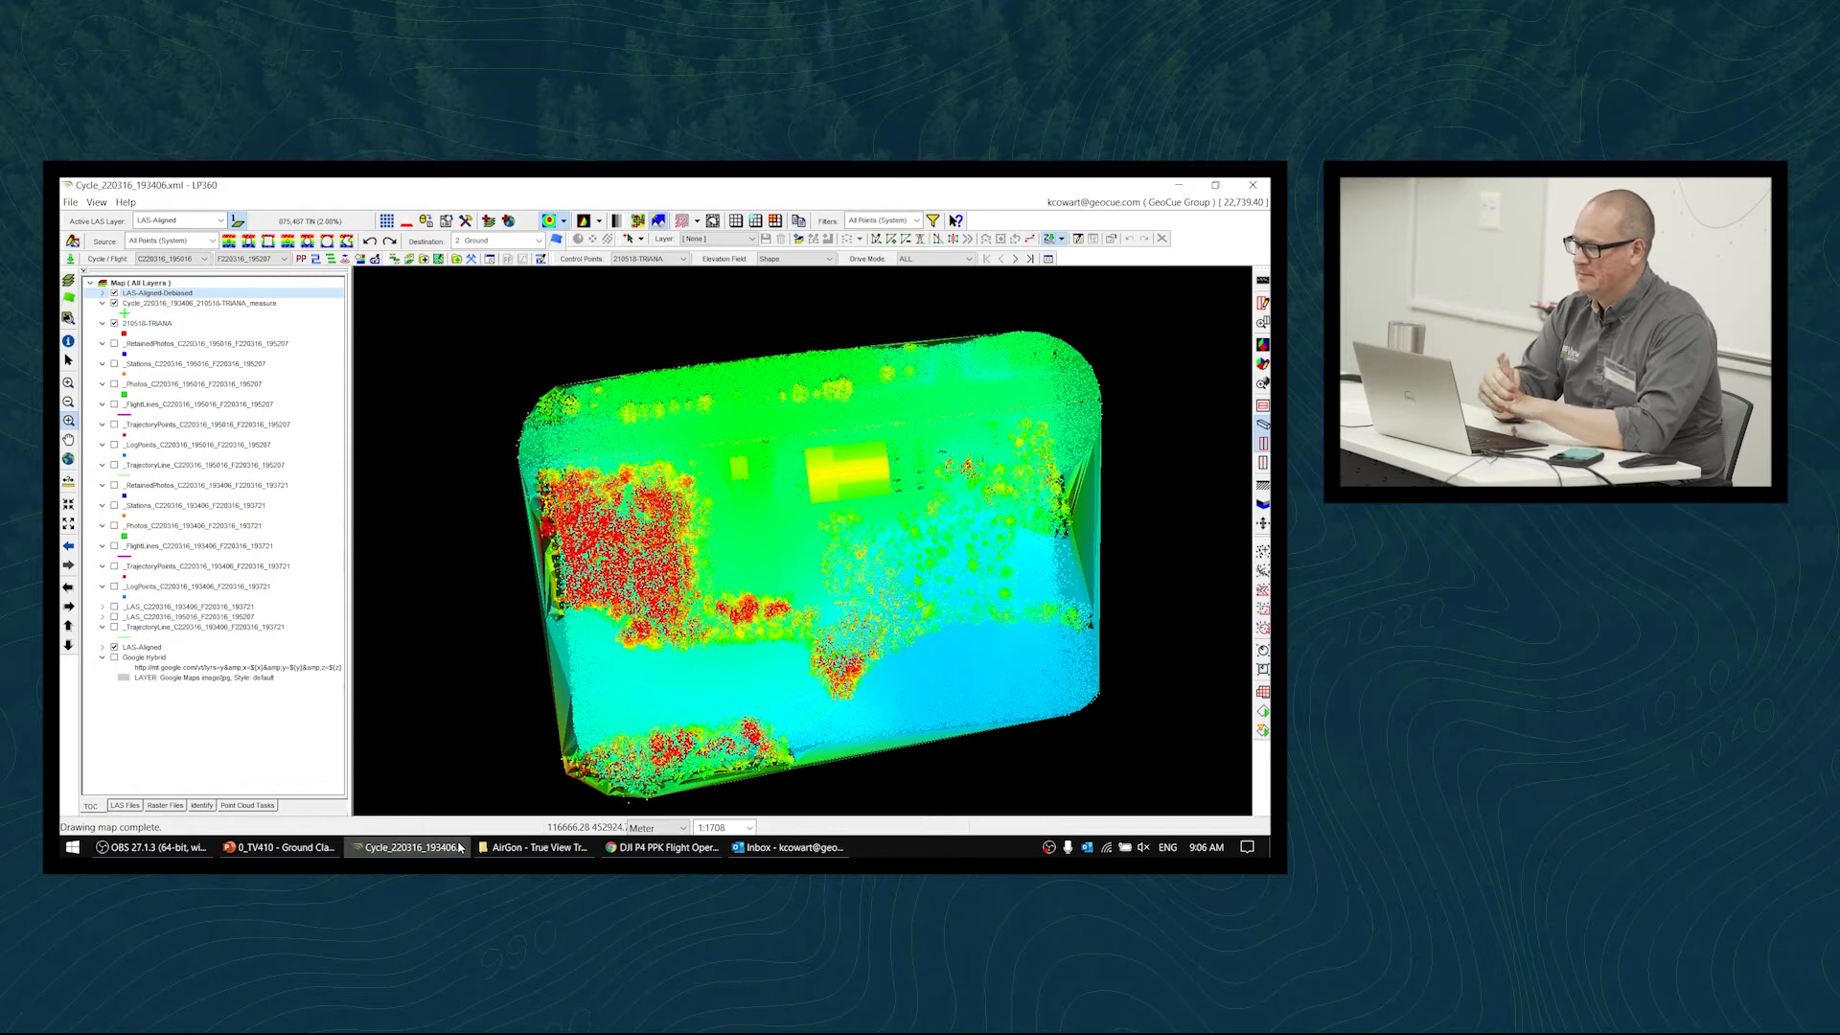
# - Move the LAS-Aligned-Debiased layer directly above LAS-Aligned and hide the LAS-Aligned layer
pyautogui.moveTo(460, 847)
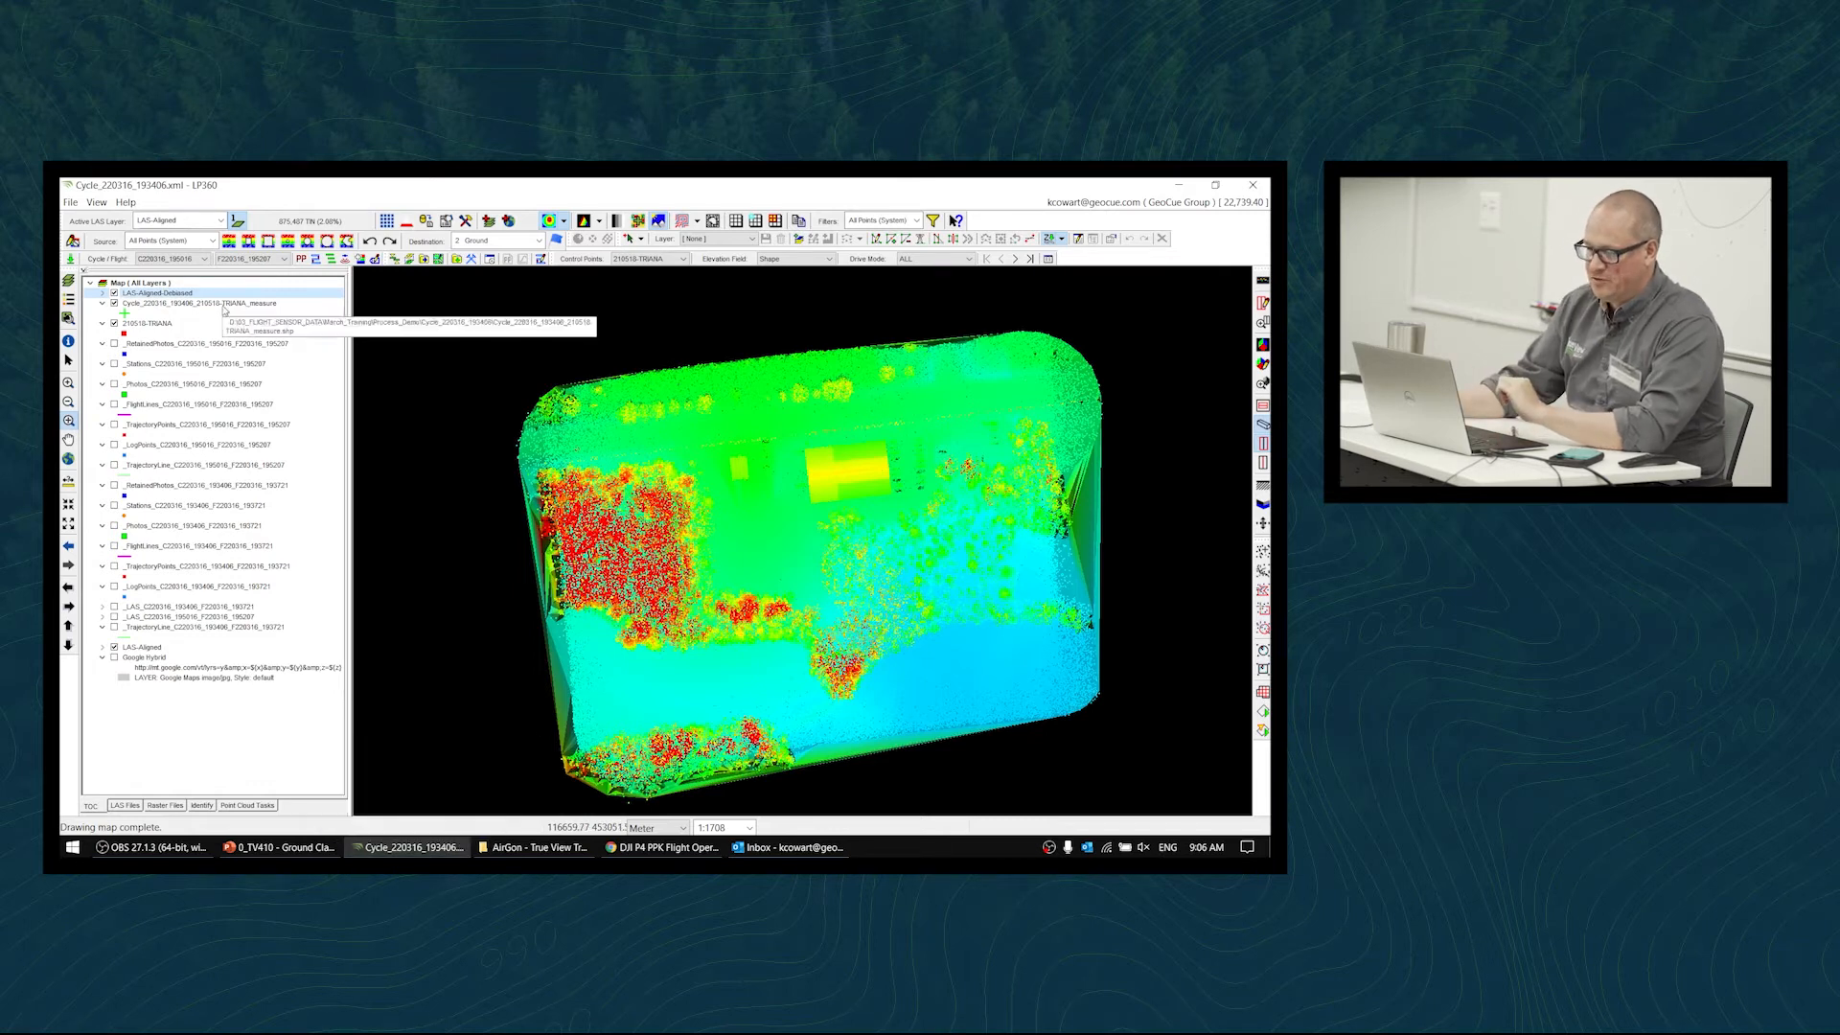
pyautogui.moveTo(206, 295); pyautogui.dragTo(175, 633)
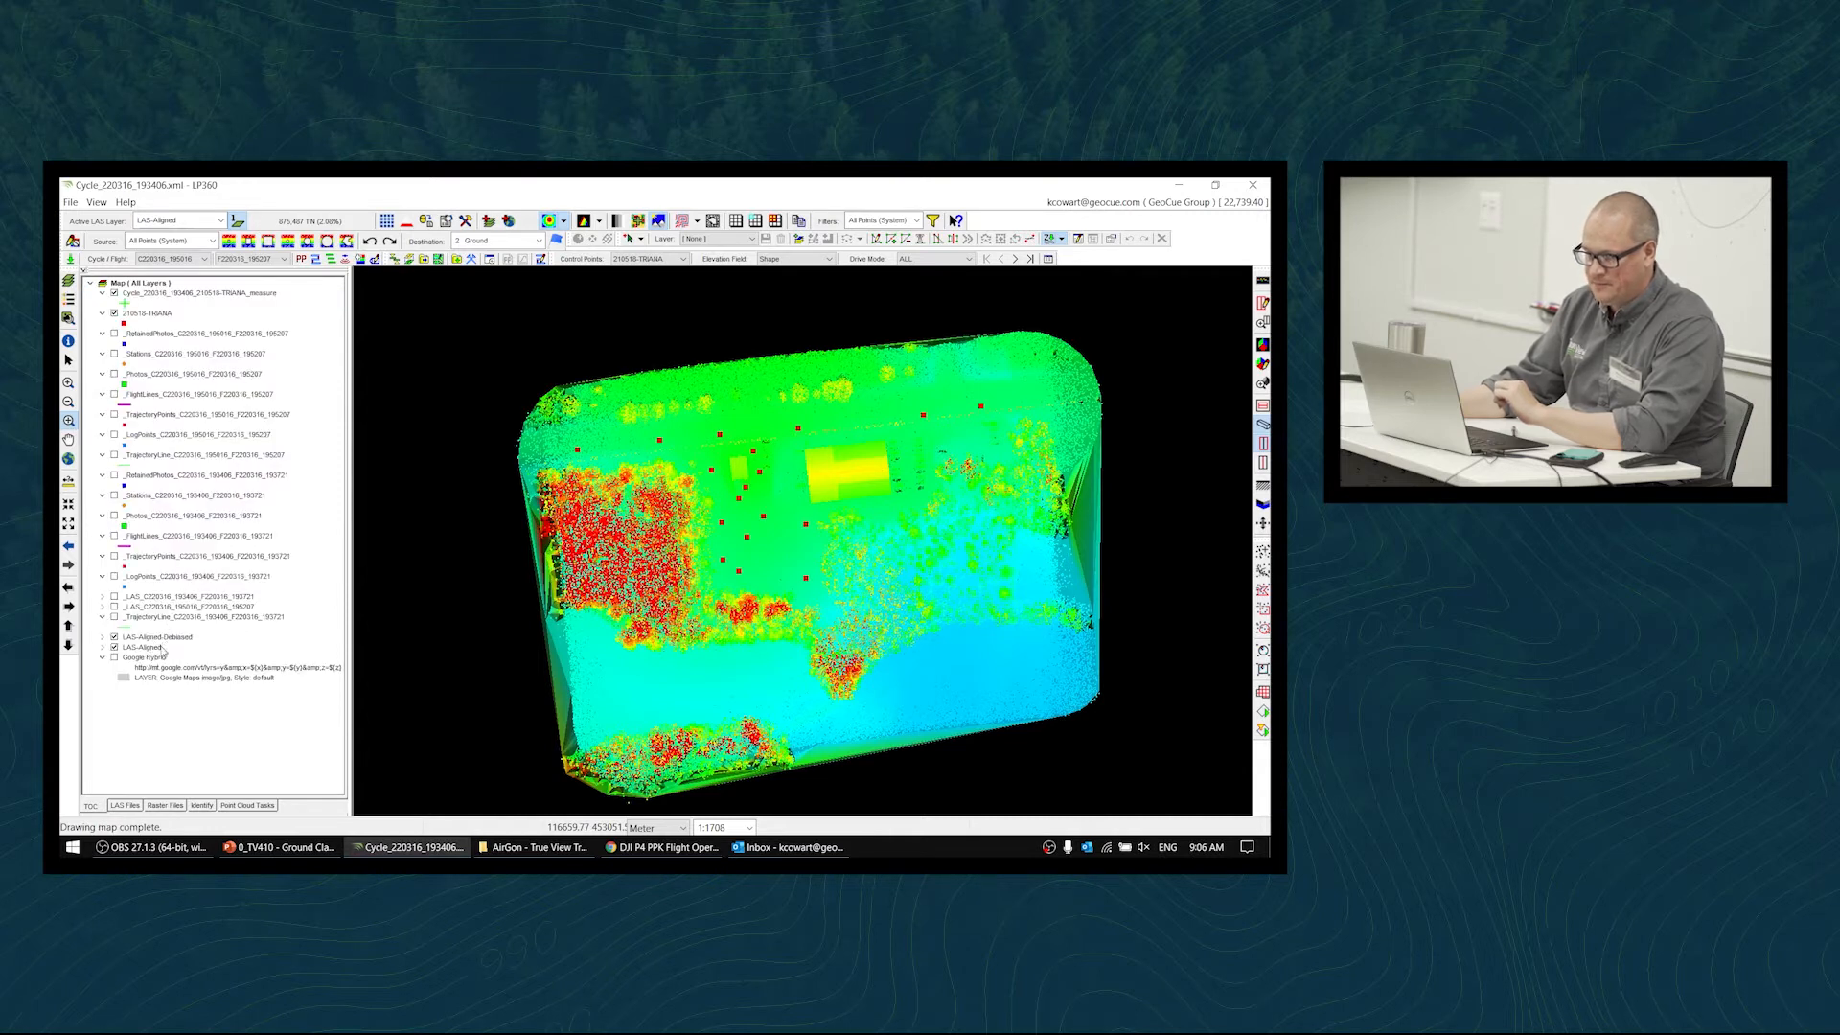
pyautogui.click(114, 648)
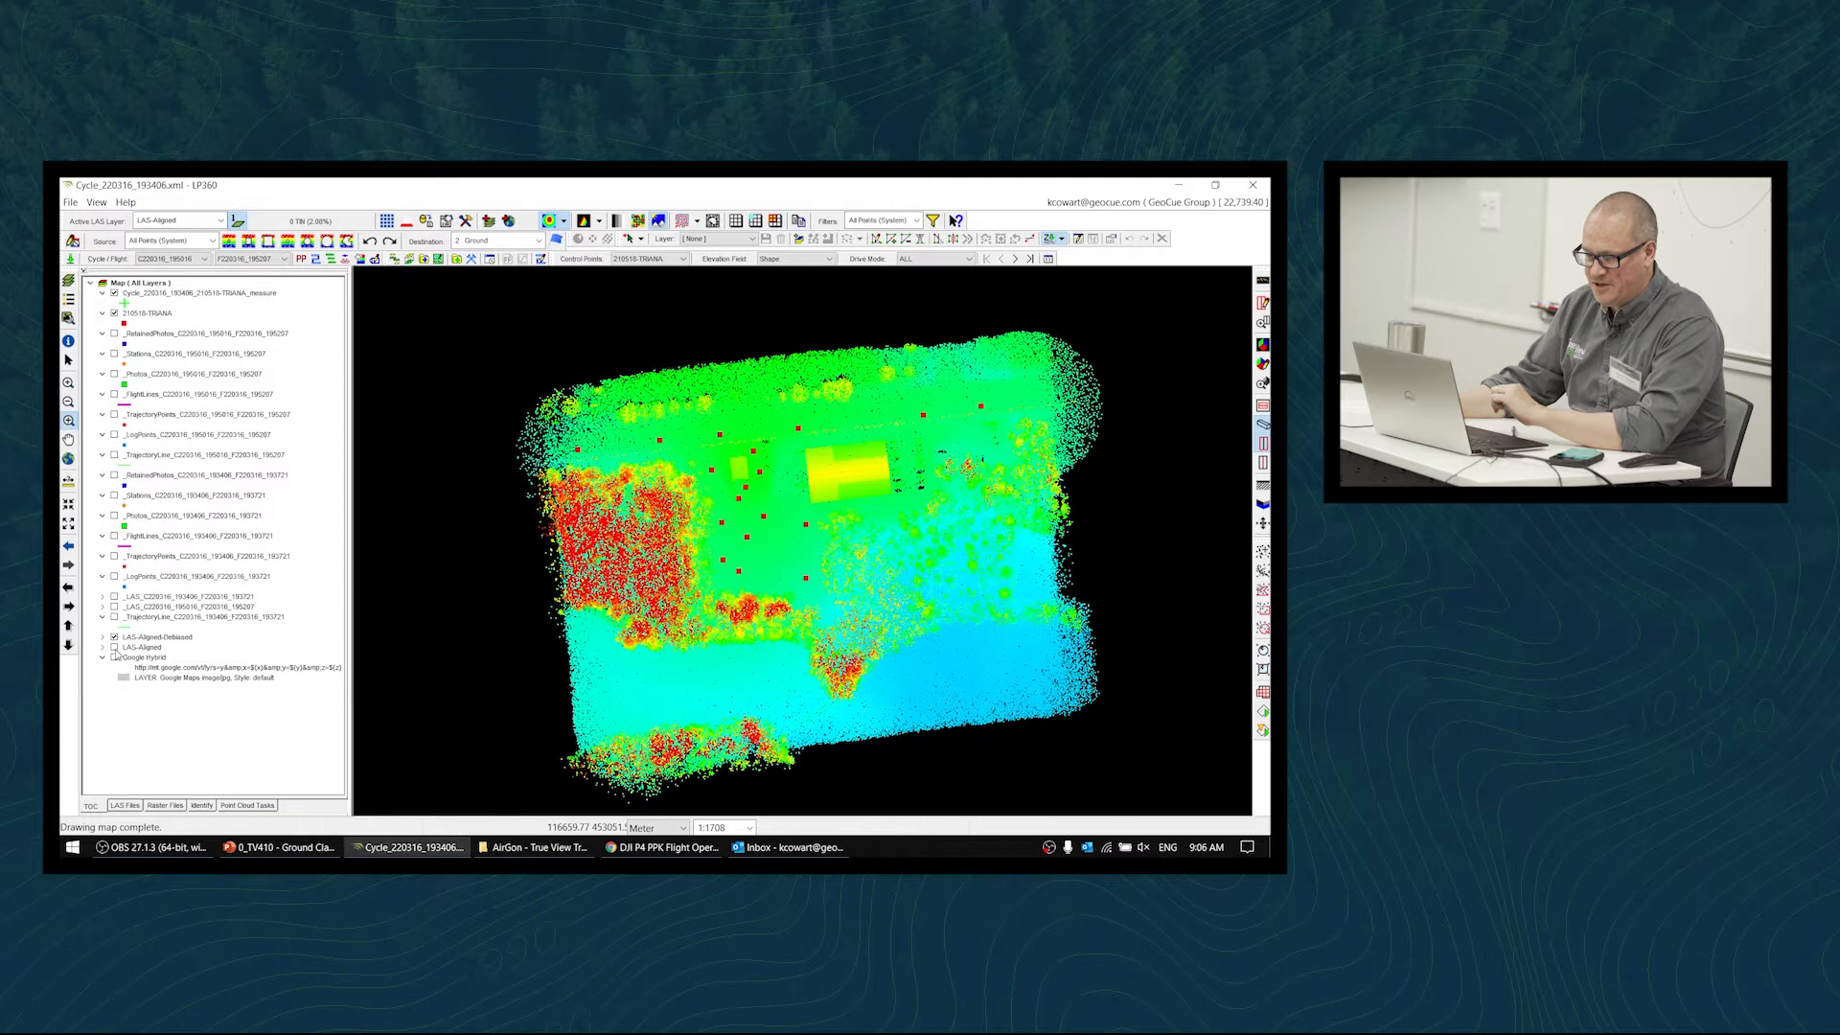
# - Make LAS-Aligned-Debiased the active LAS layer and display it as a TIN surface
pyautogui.click(221, 220)
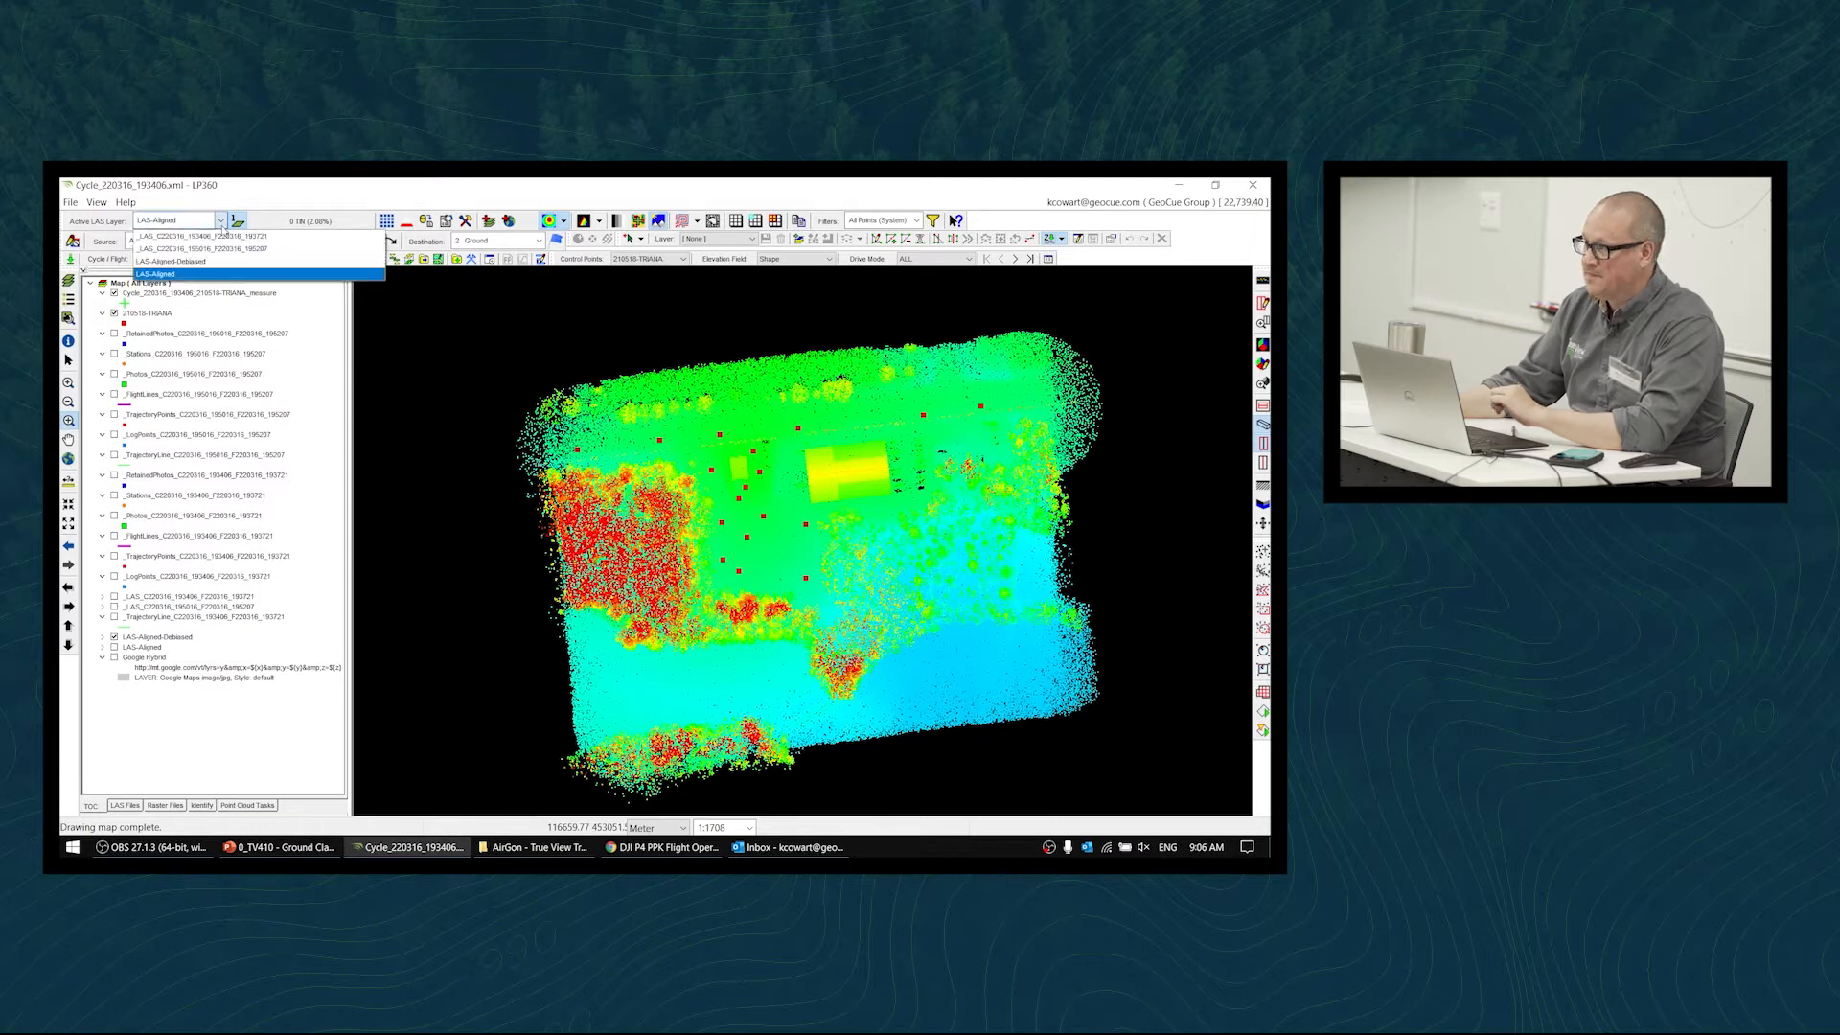
pyautogui.click(259, 566)
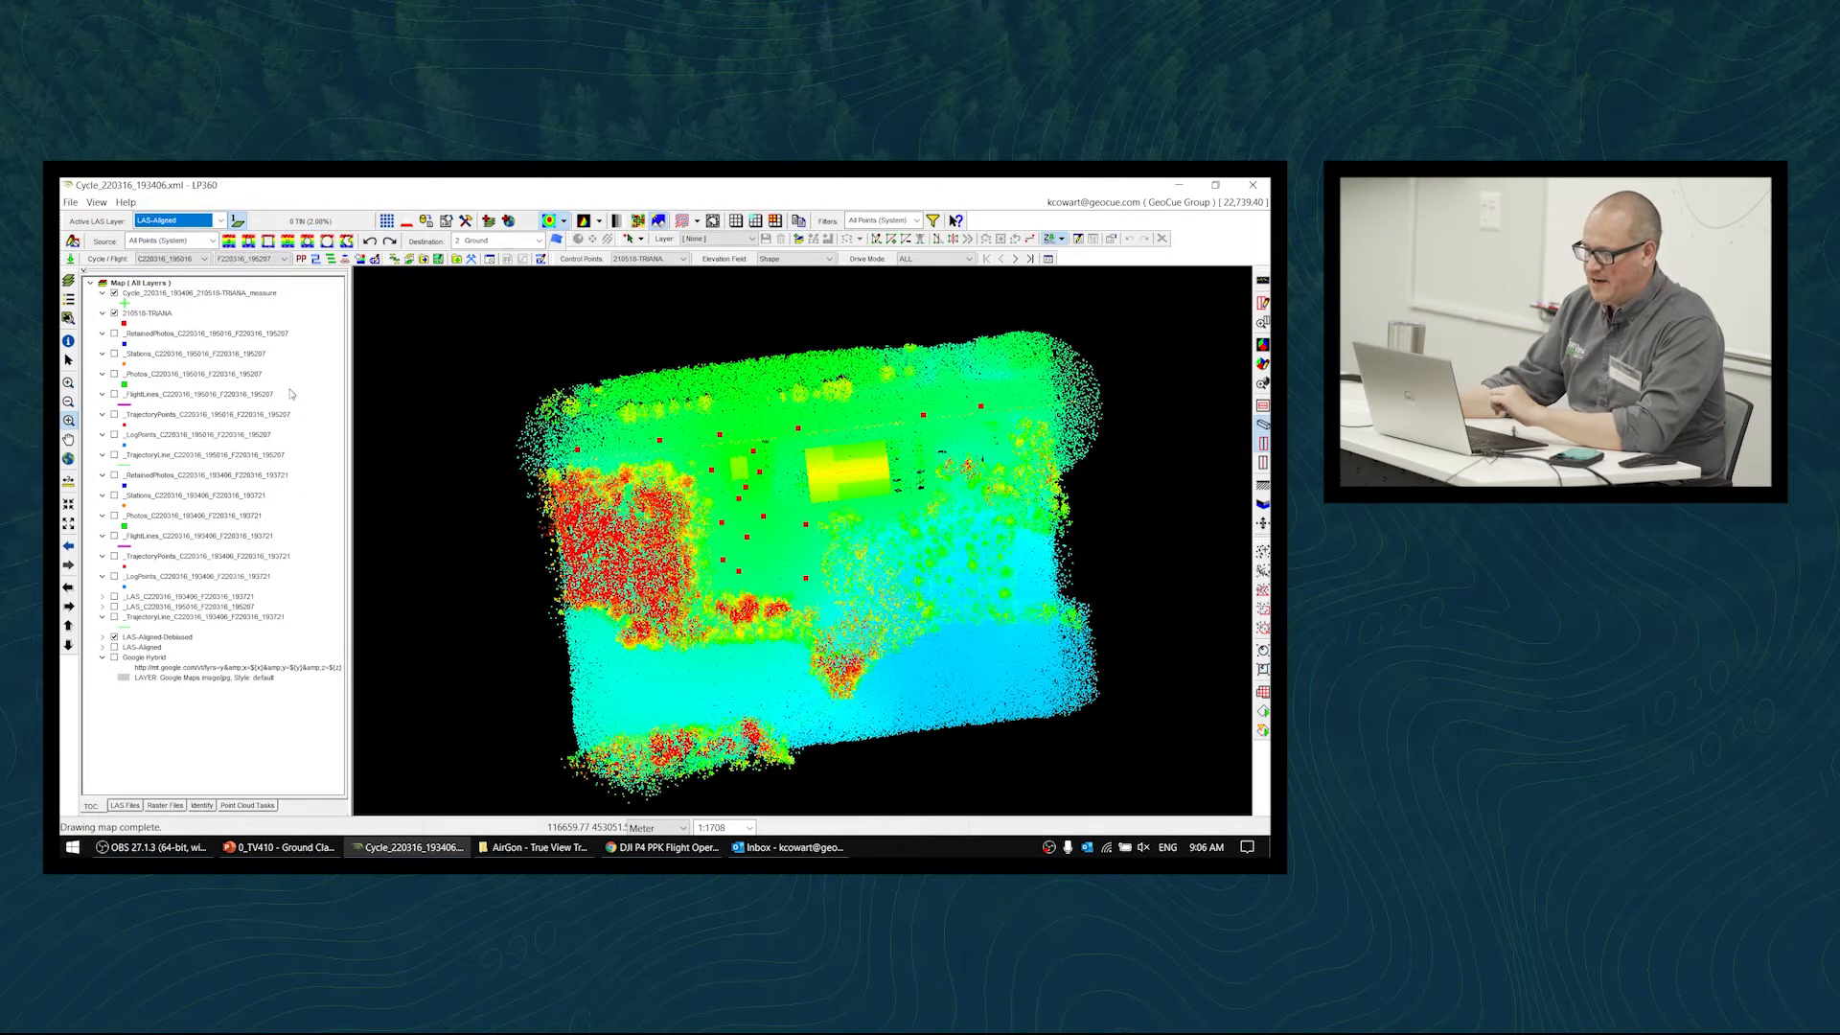
pyautogui.click(275, 375)
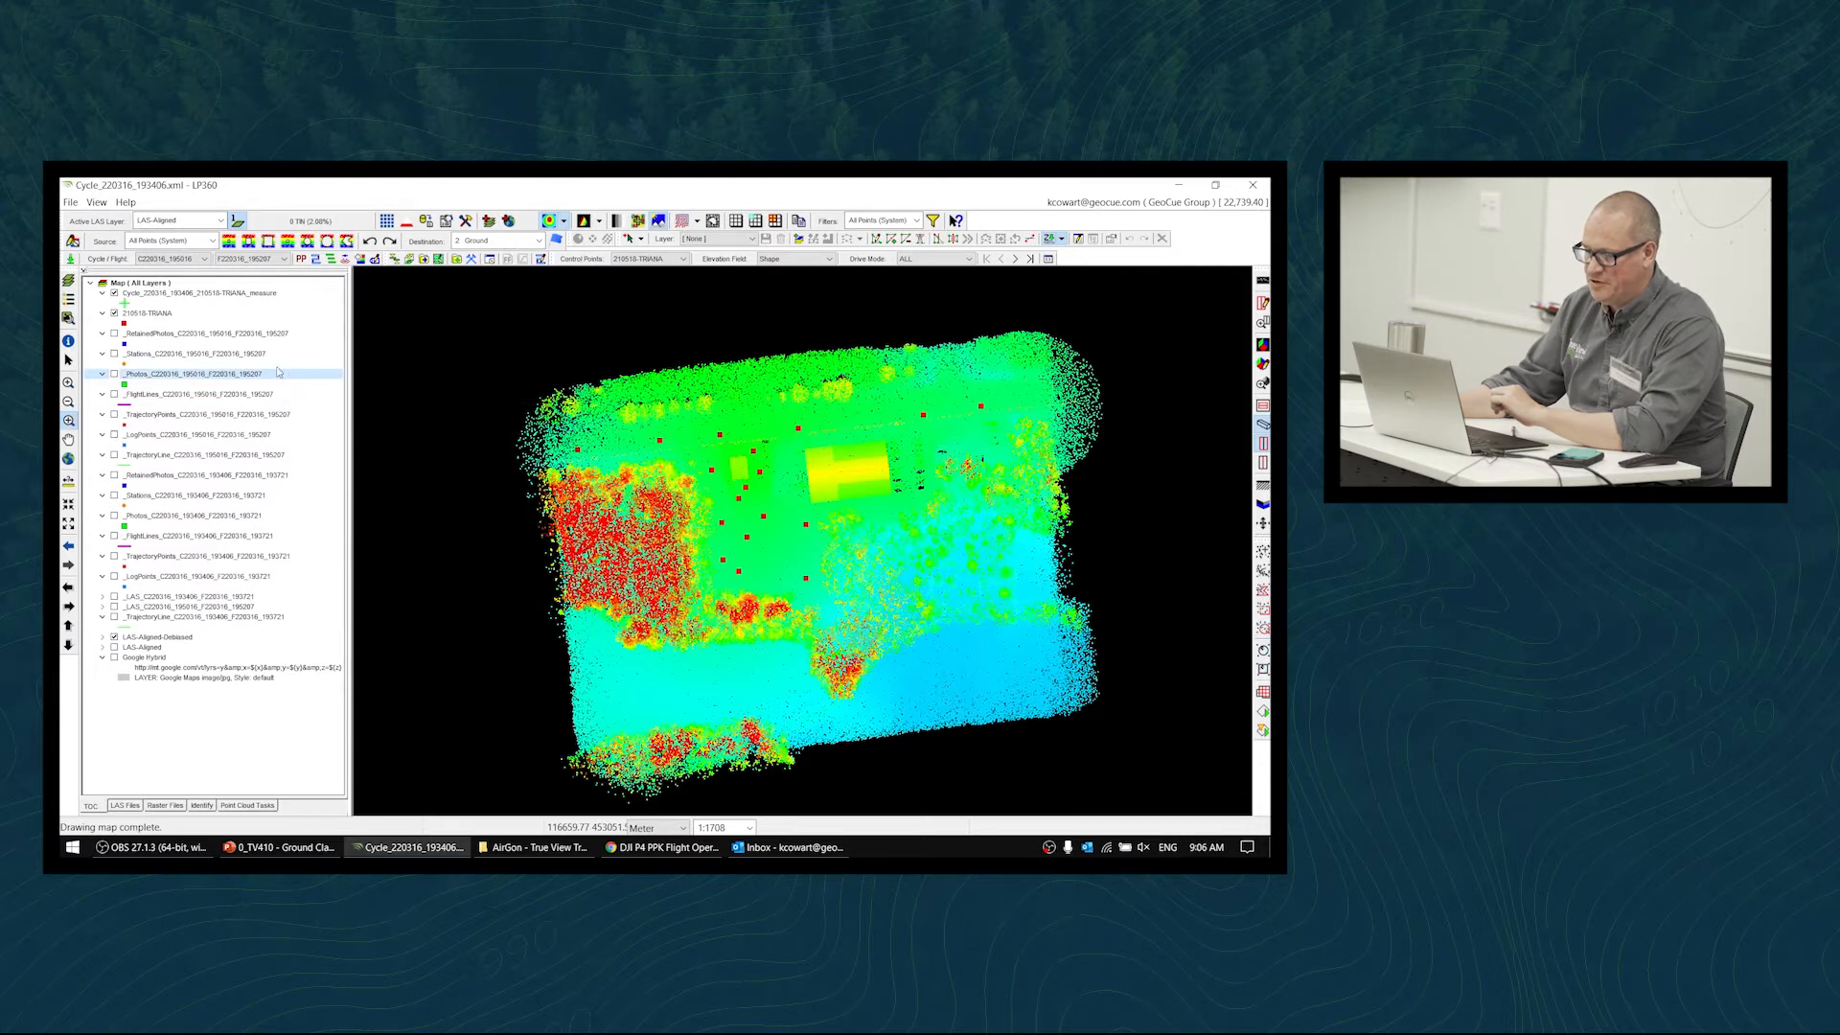
pyautogui.click(190, 638)
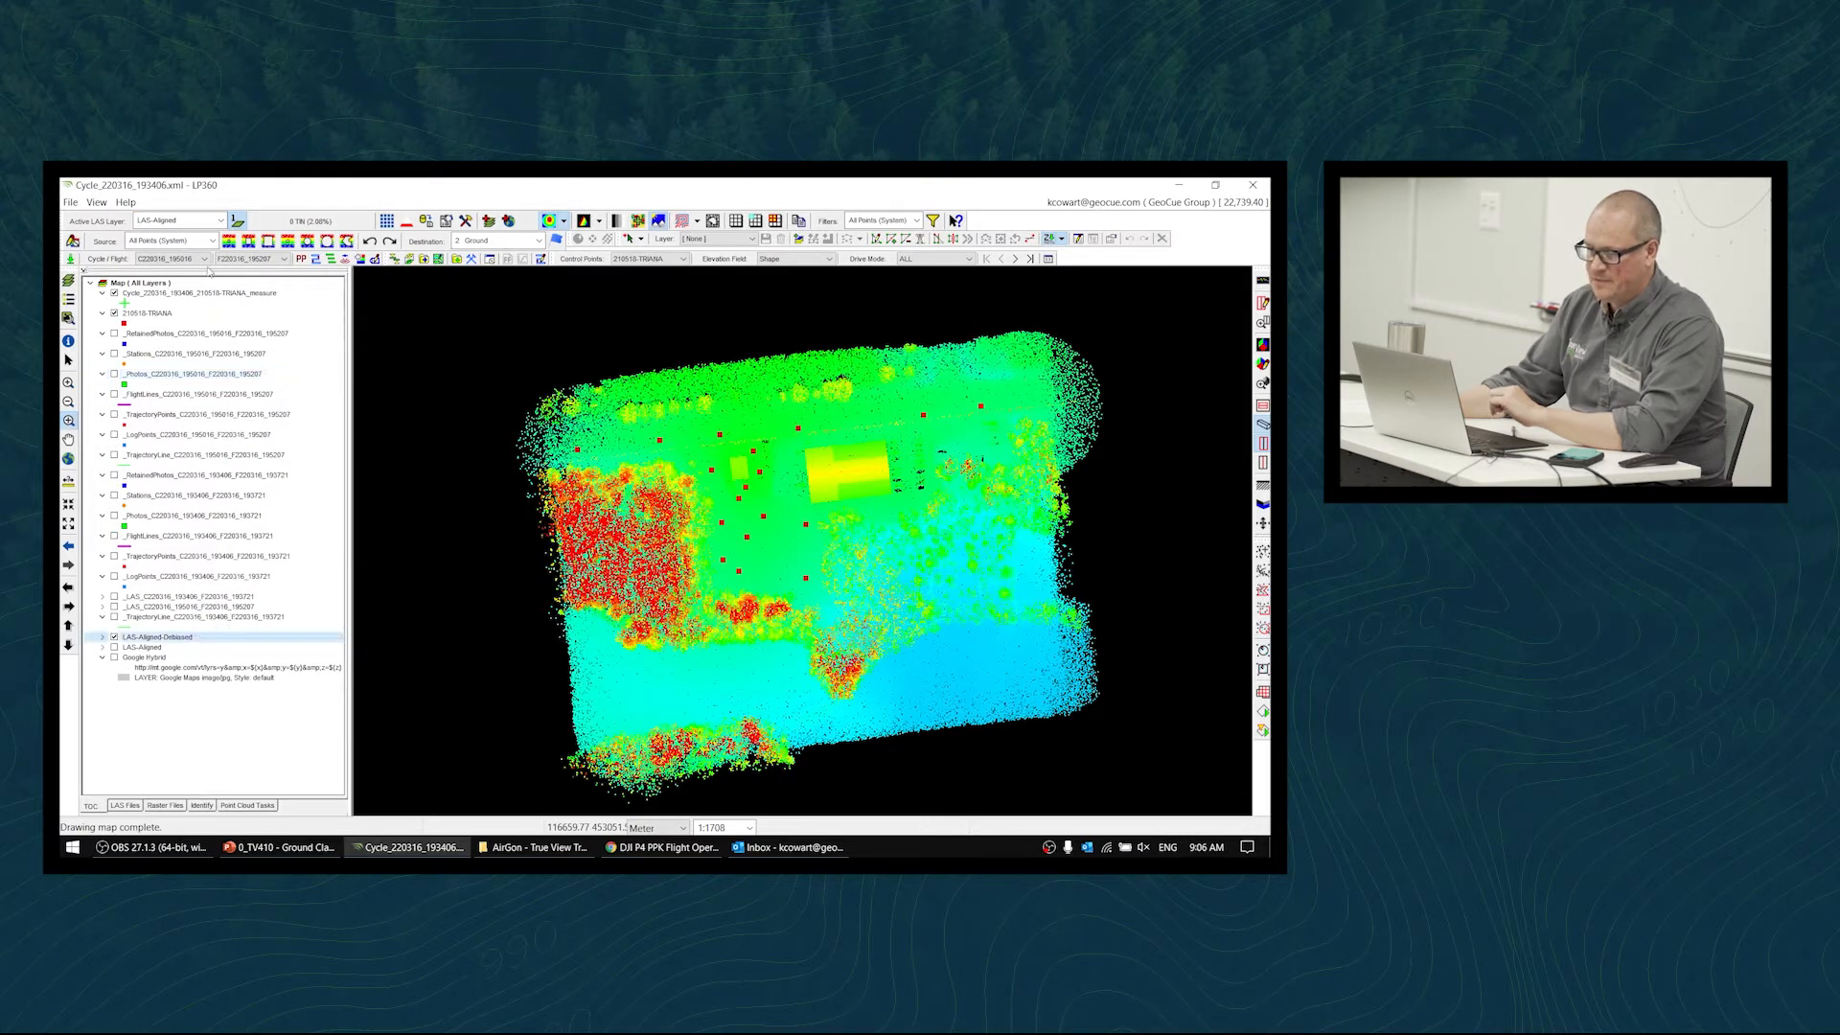
pyautogui.click(219, 221)
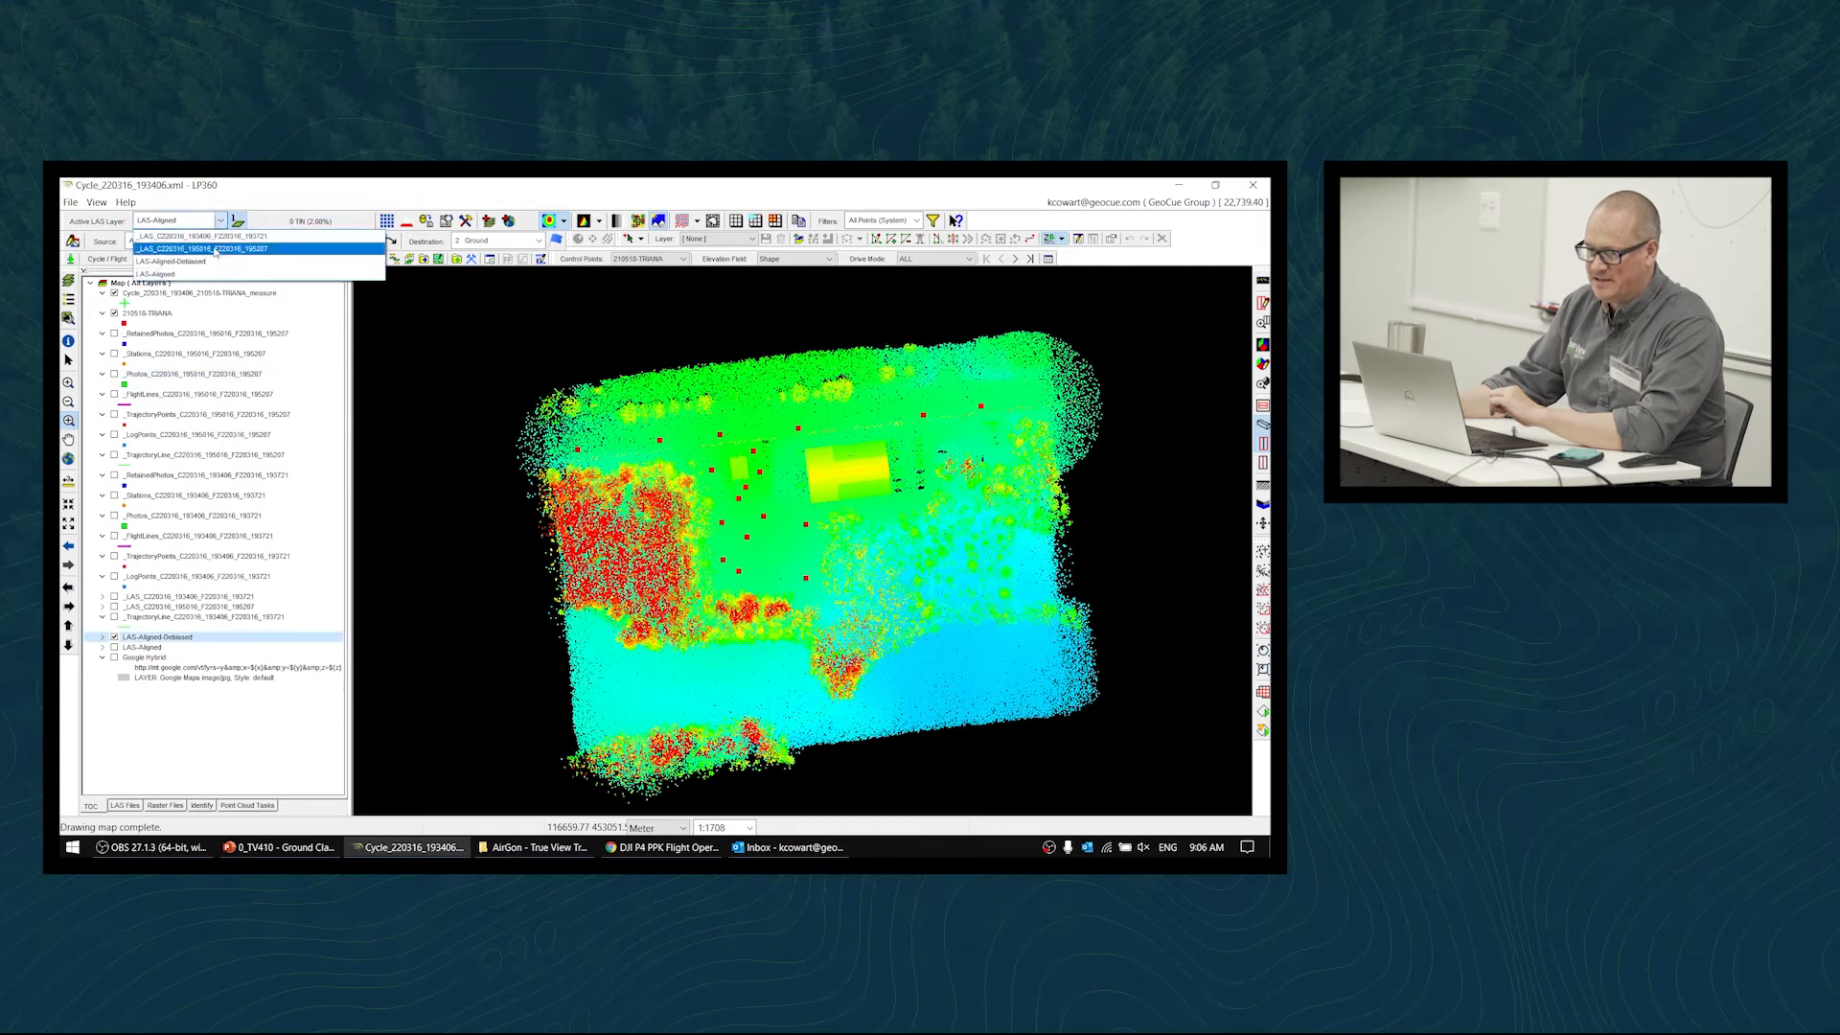
pyautogui.click(212, 260)
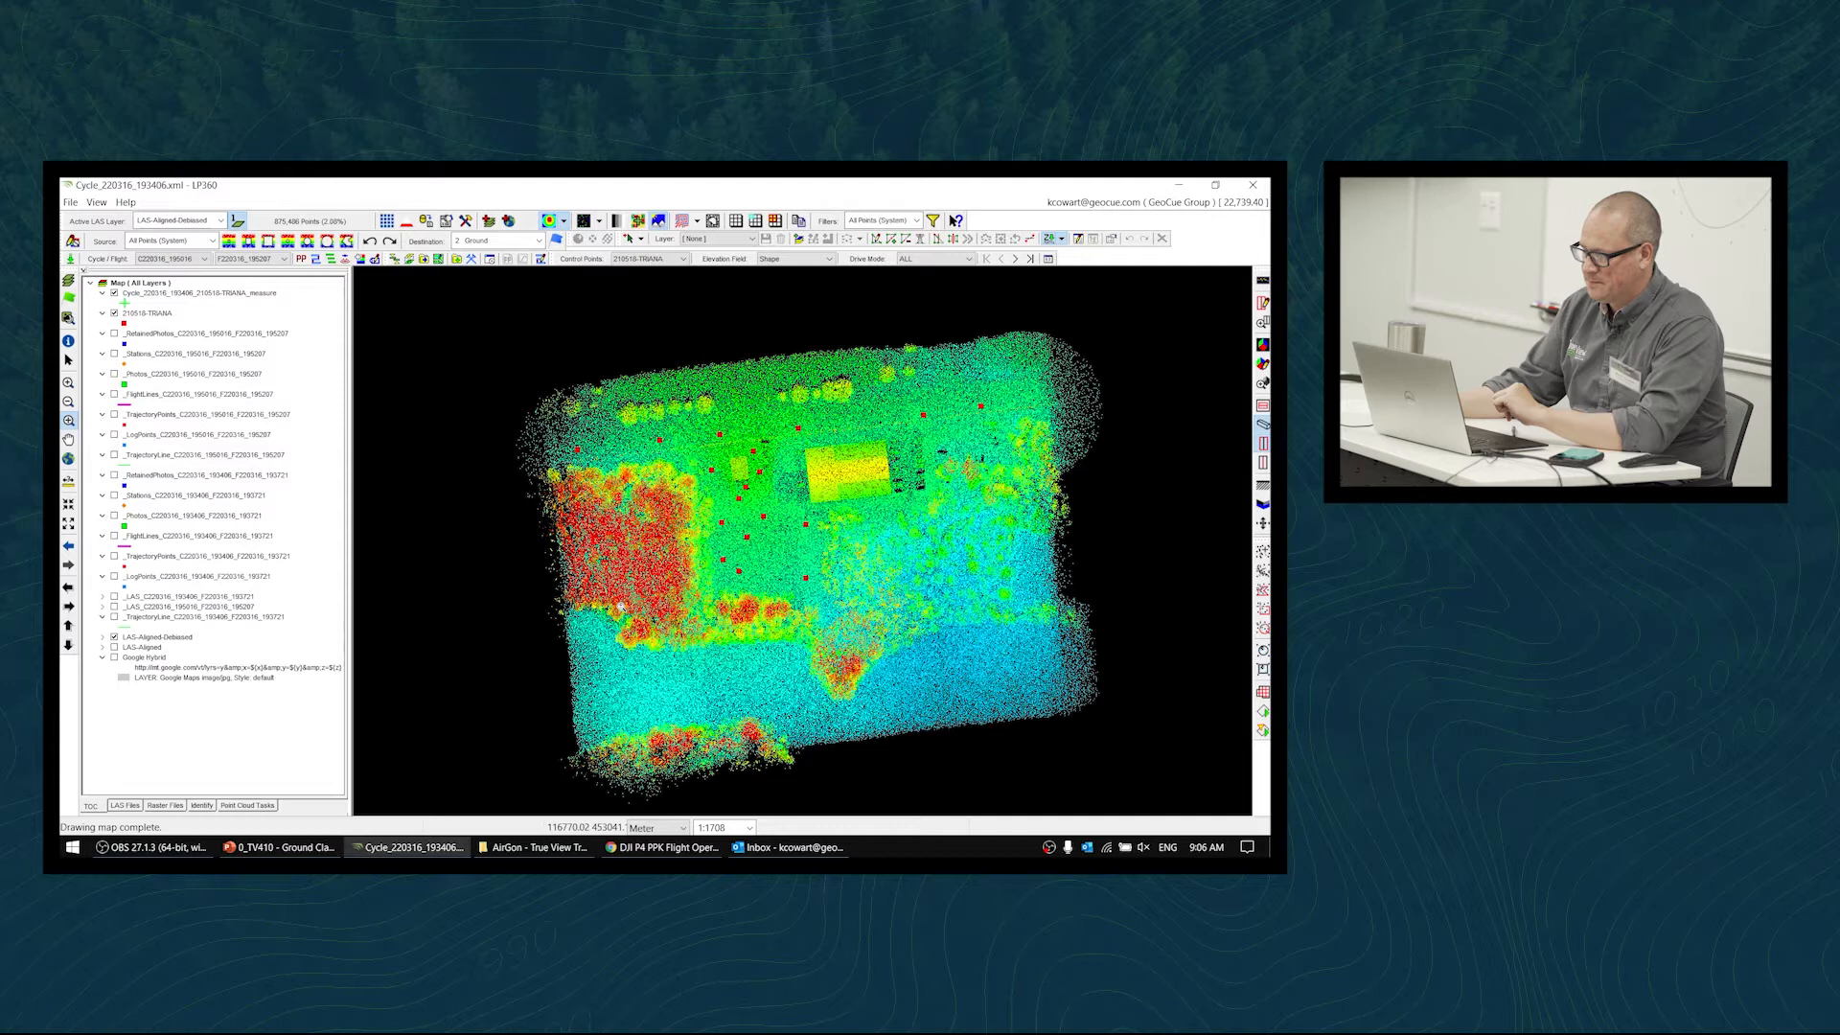
pyautogui.click(599, 221)
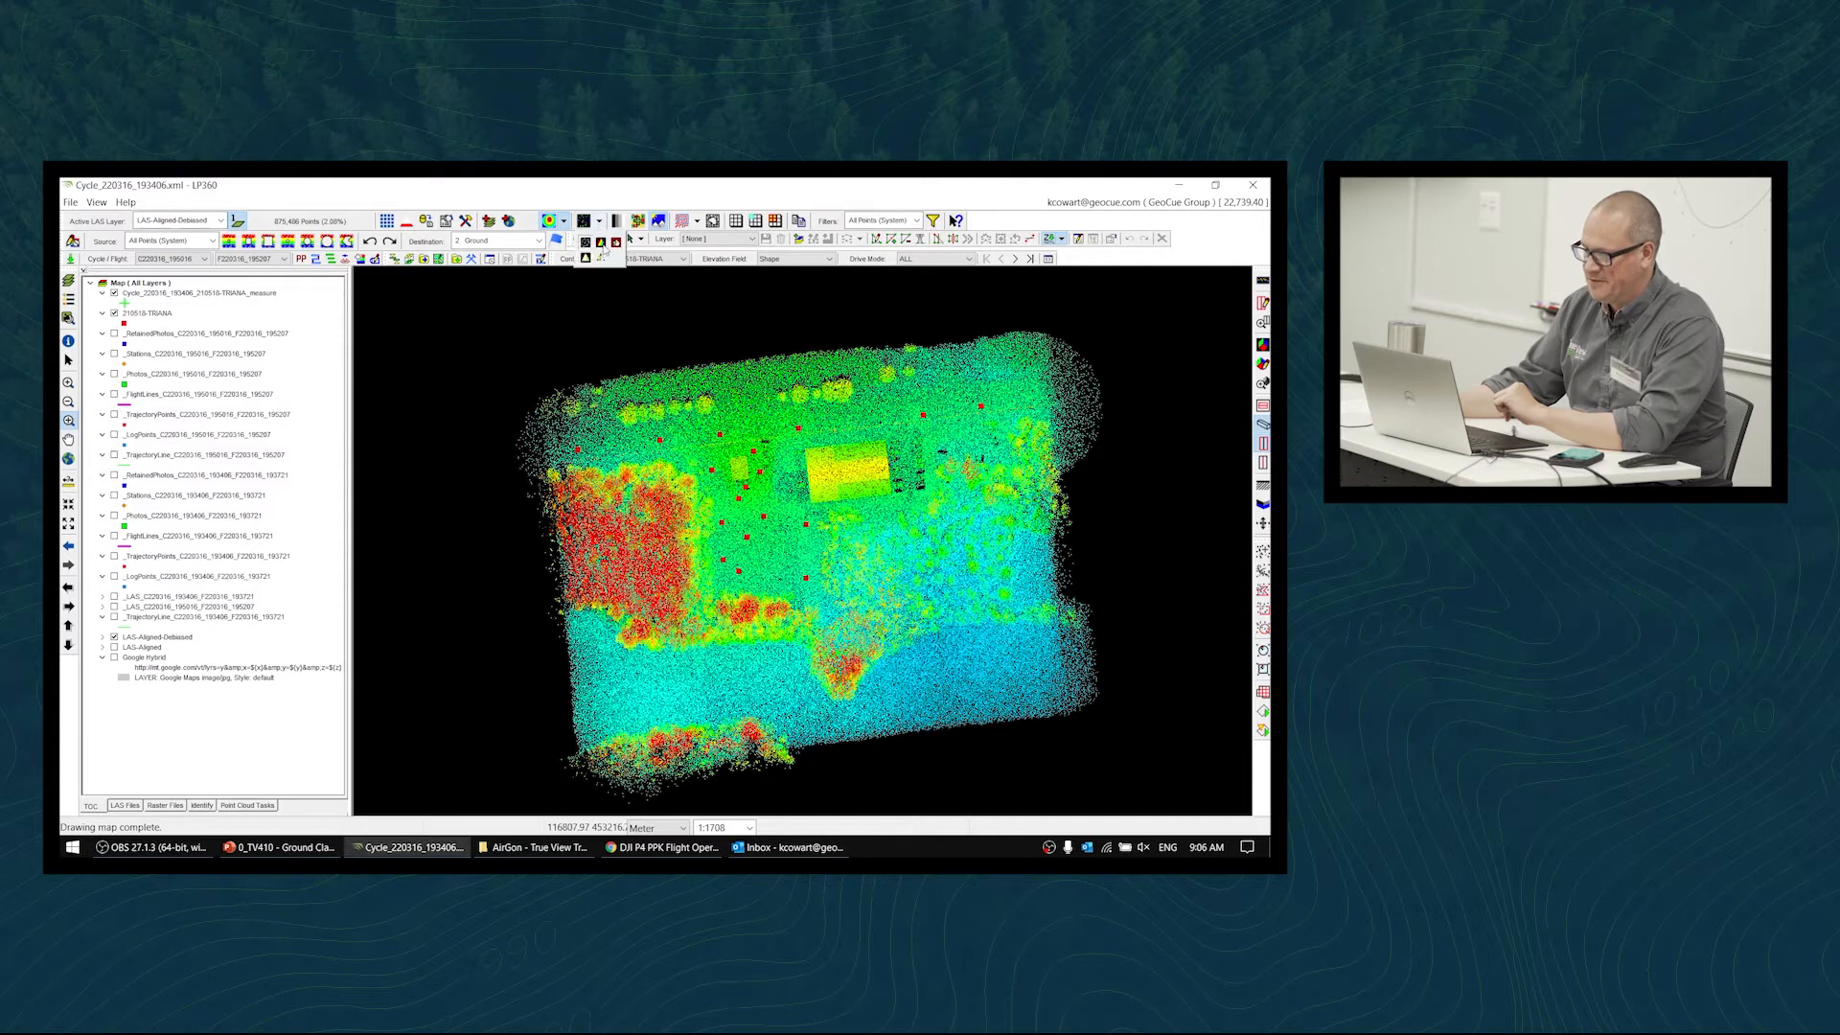
pyautogui.click(601, 243)
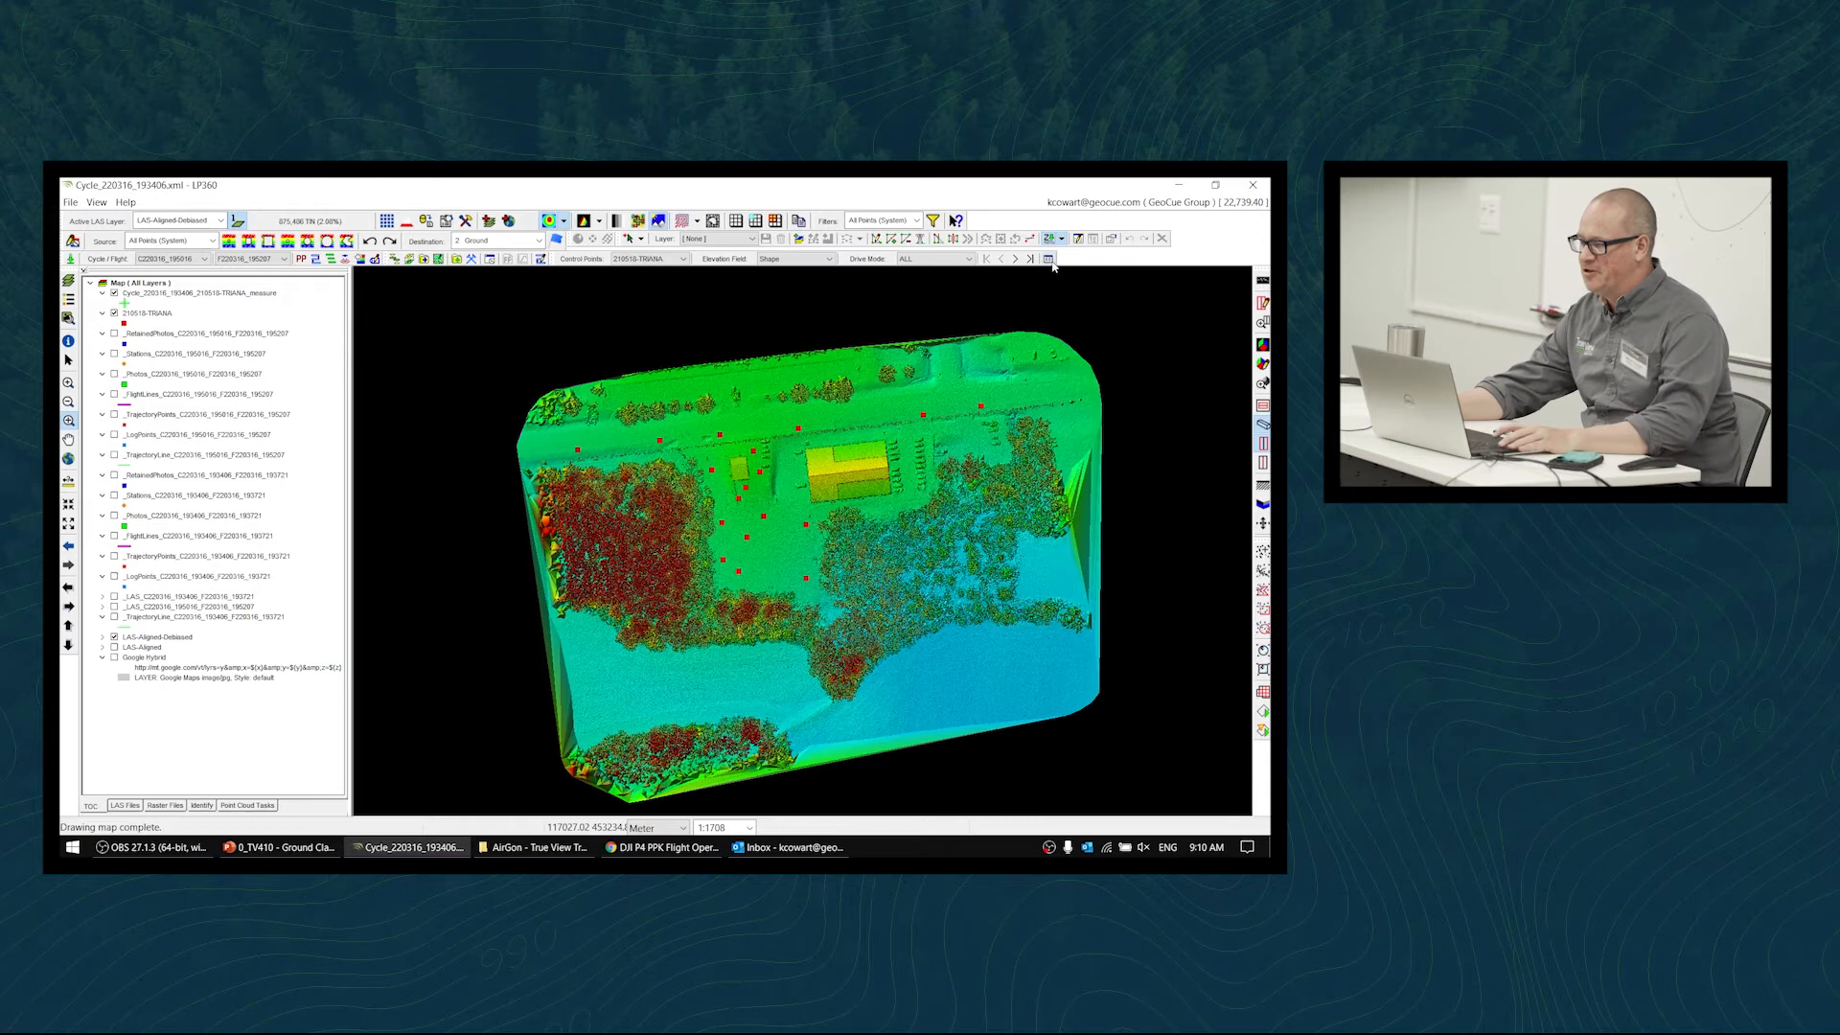
# - Calculate the DZ values of the debiased layer in the Control Points Report and enlarge the report to review its vertical statistics
pyautogui.click(1048, 259)
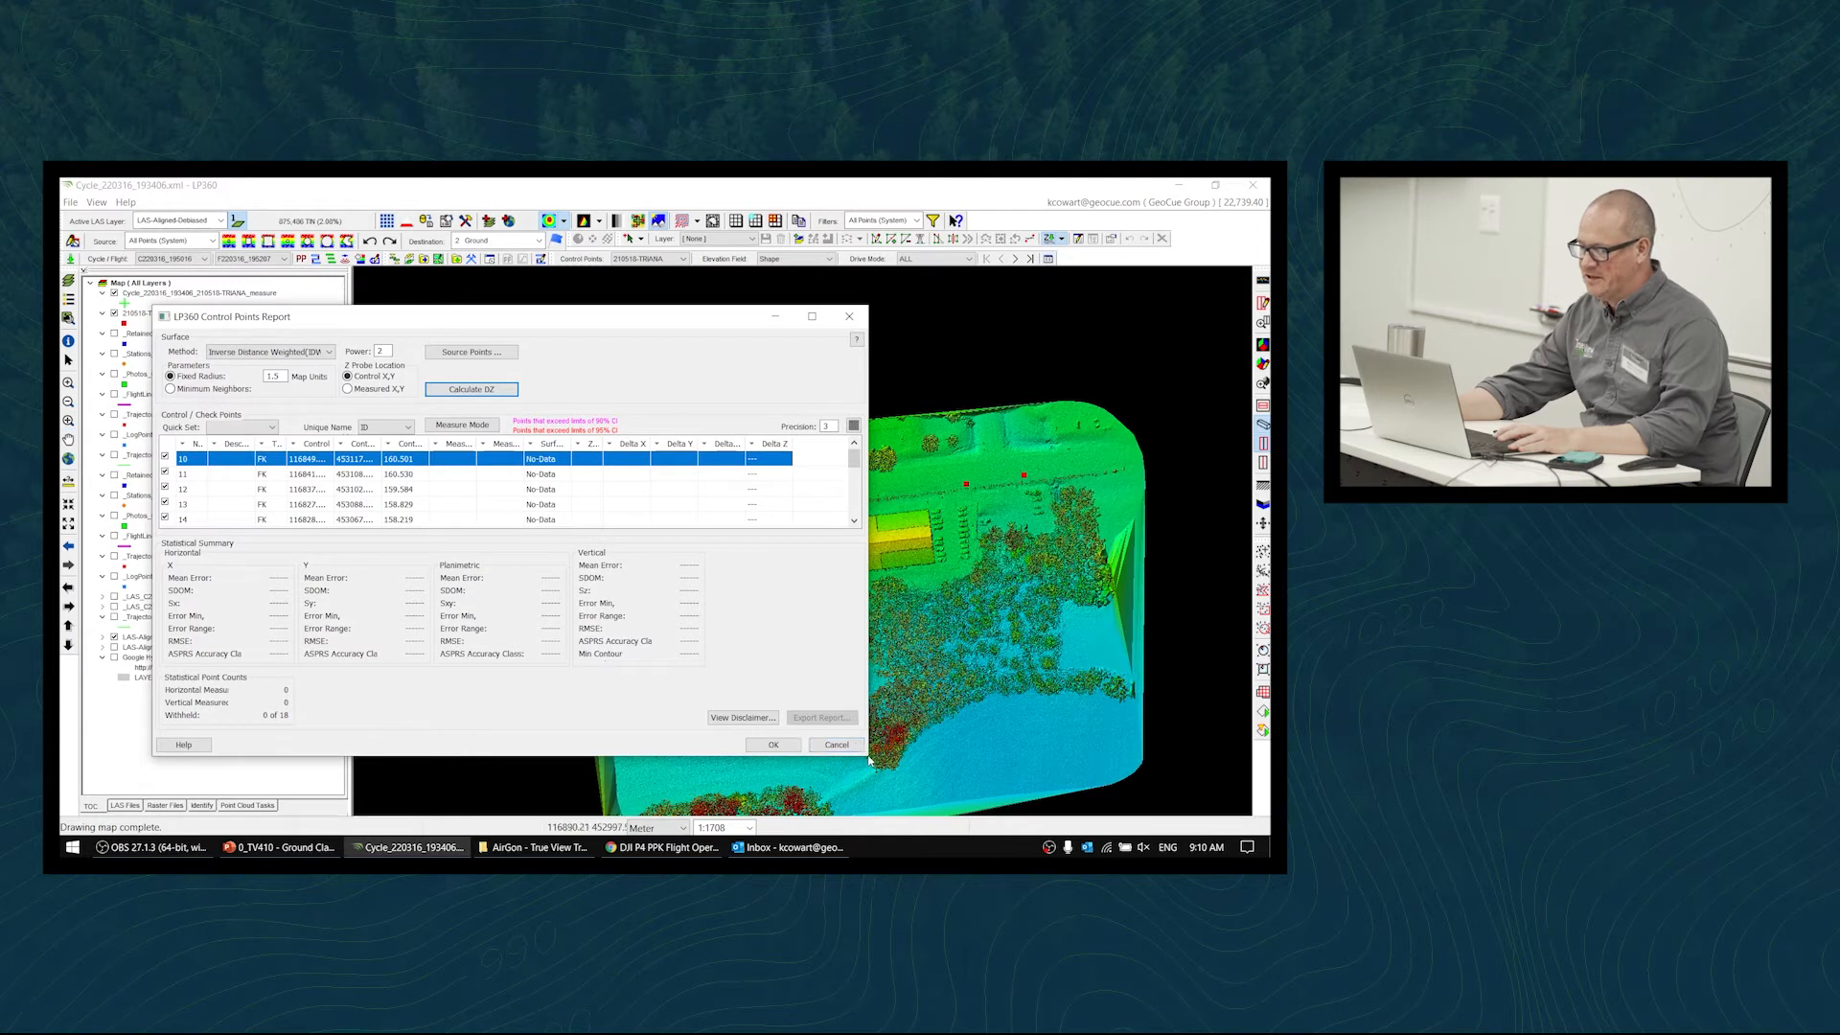
pyautogui.click(472, 389)
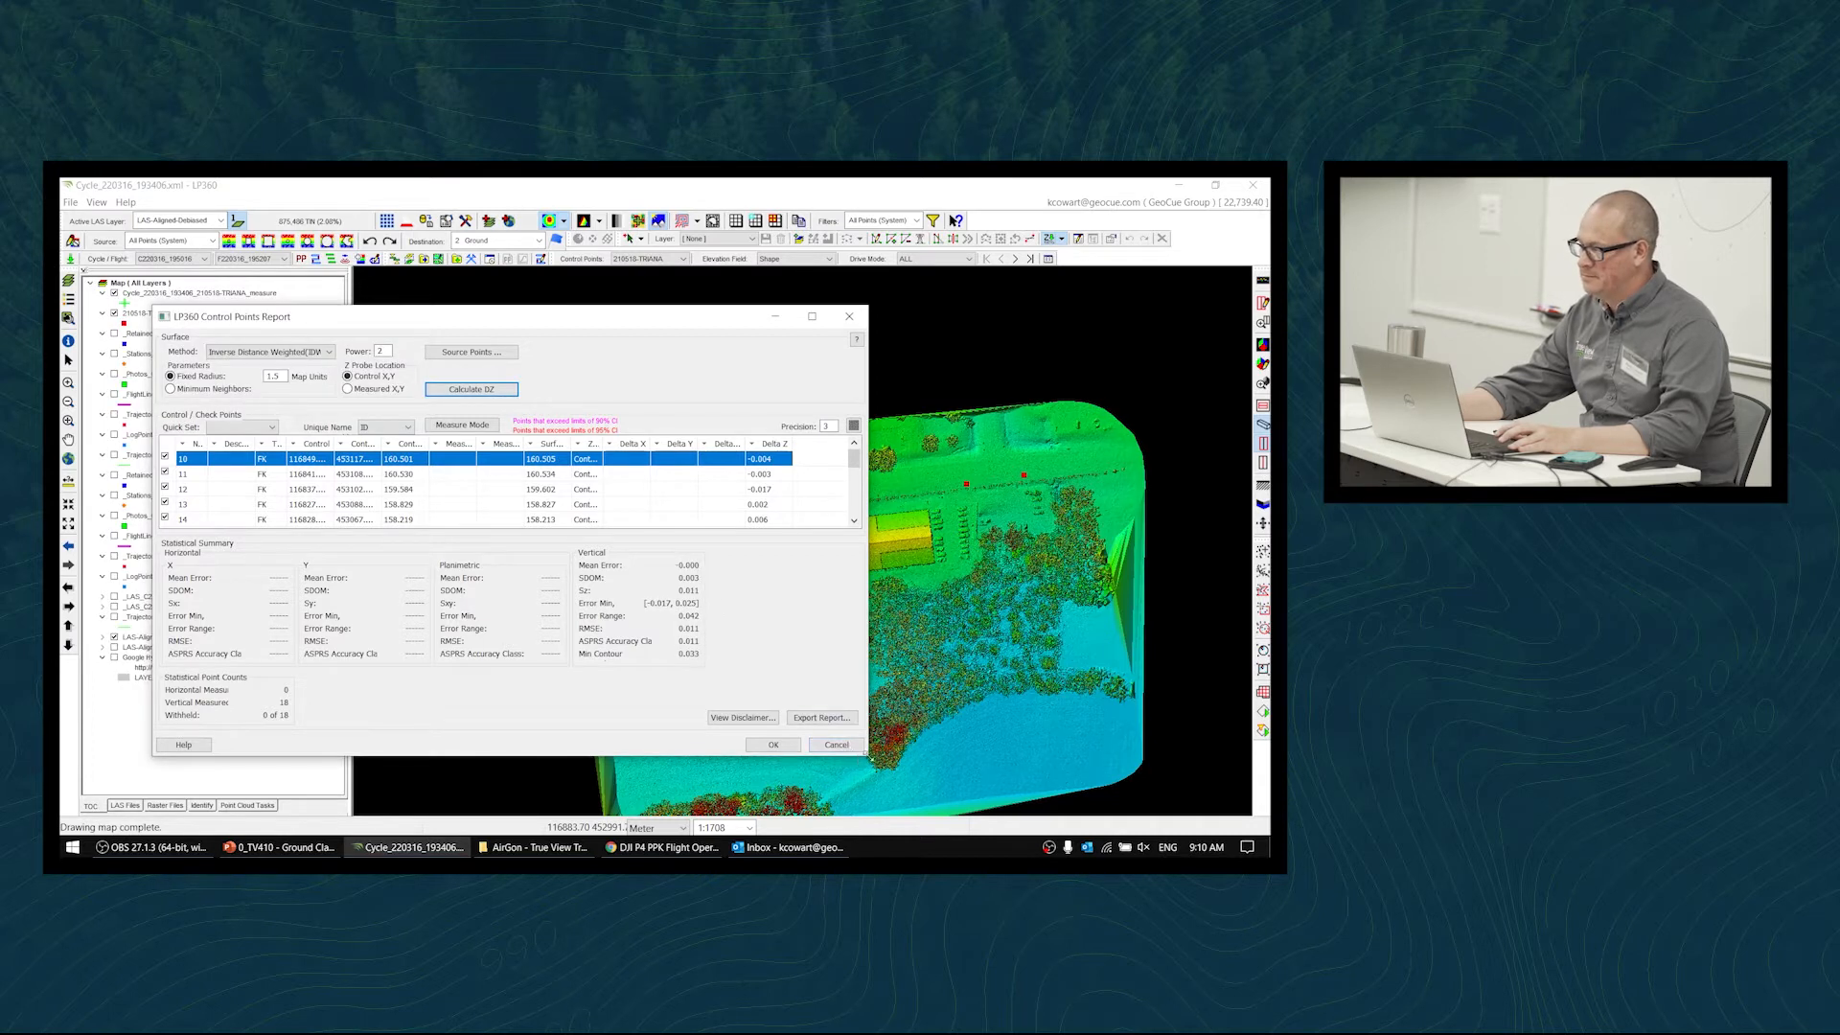
pyautogui.moveTo(866, 756); pyautogui.dragTo(937, 787)
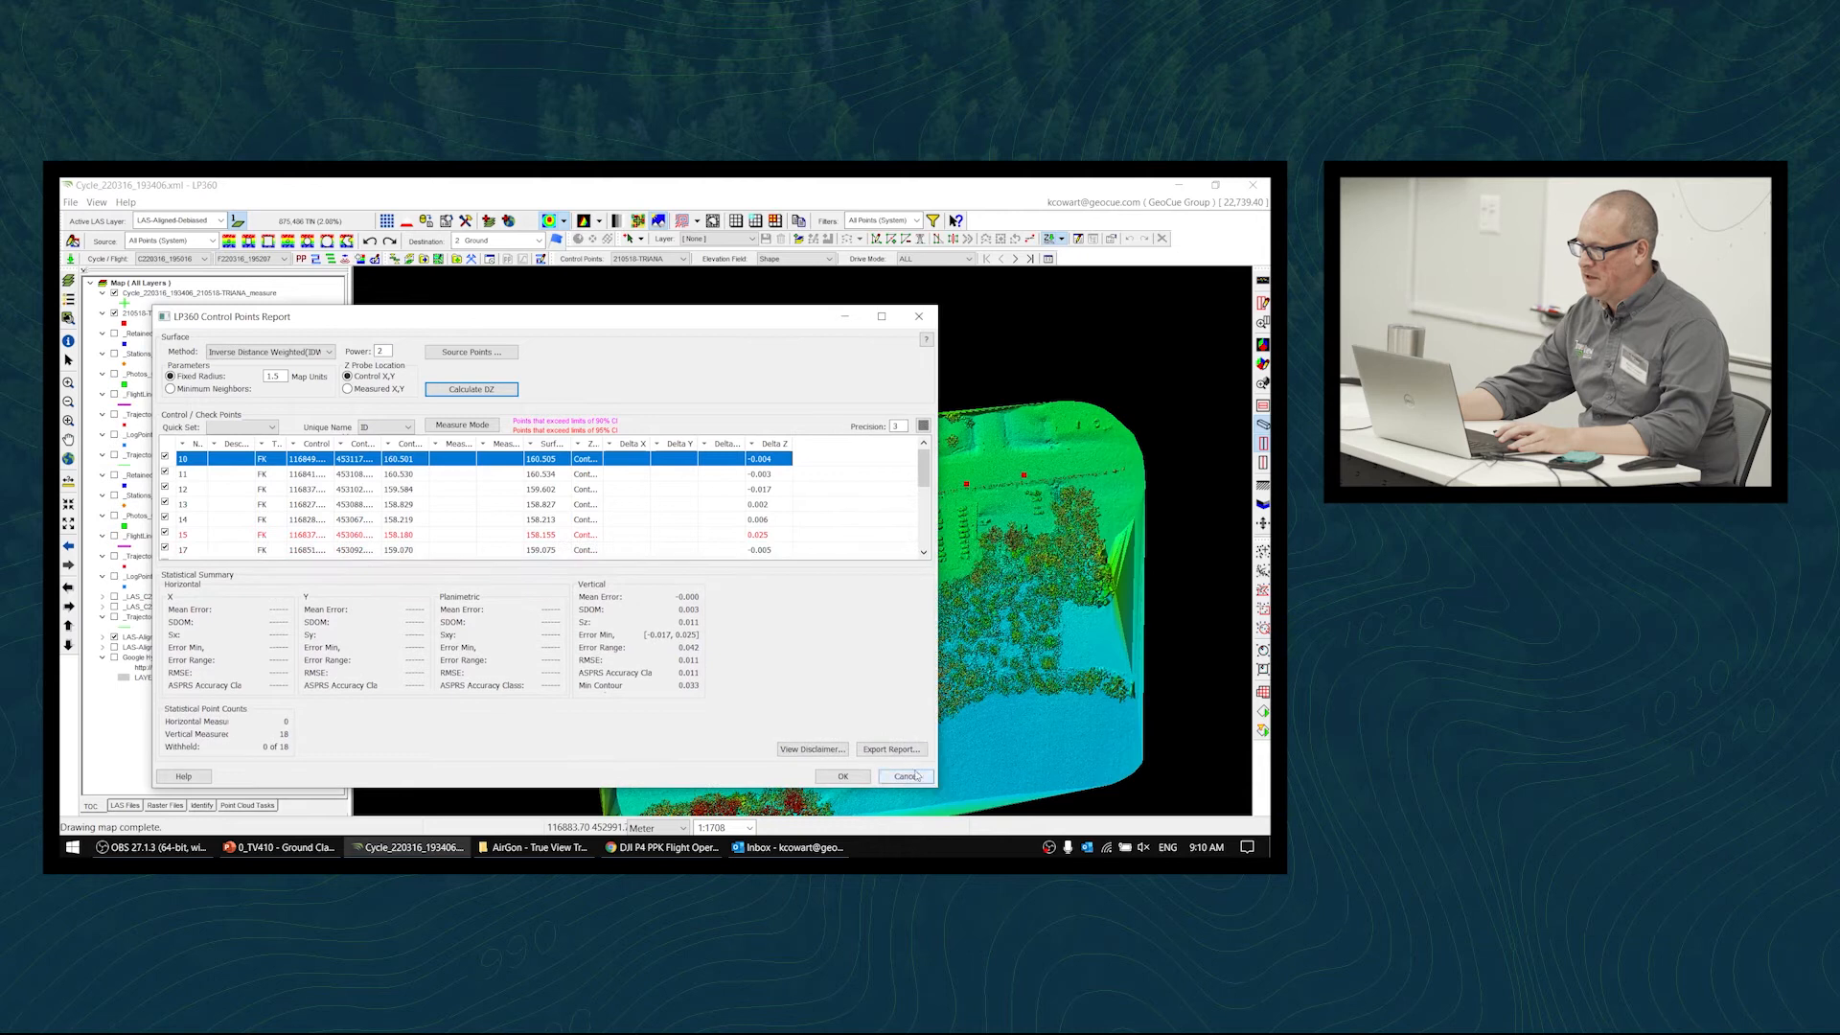
pyautogui.moveTo(425, 324); pyautogui.dragTo(463, 301)
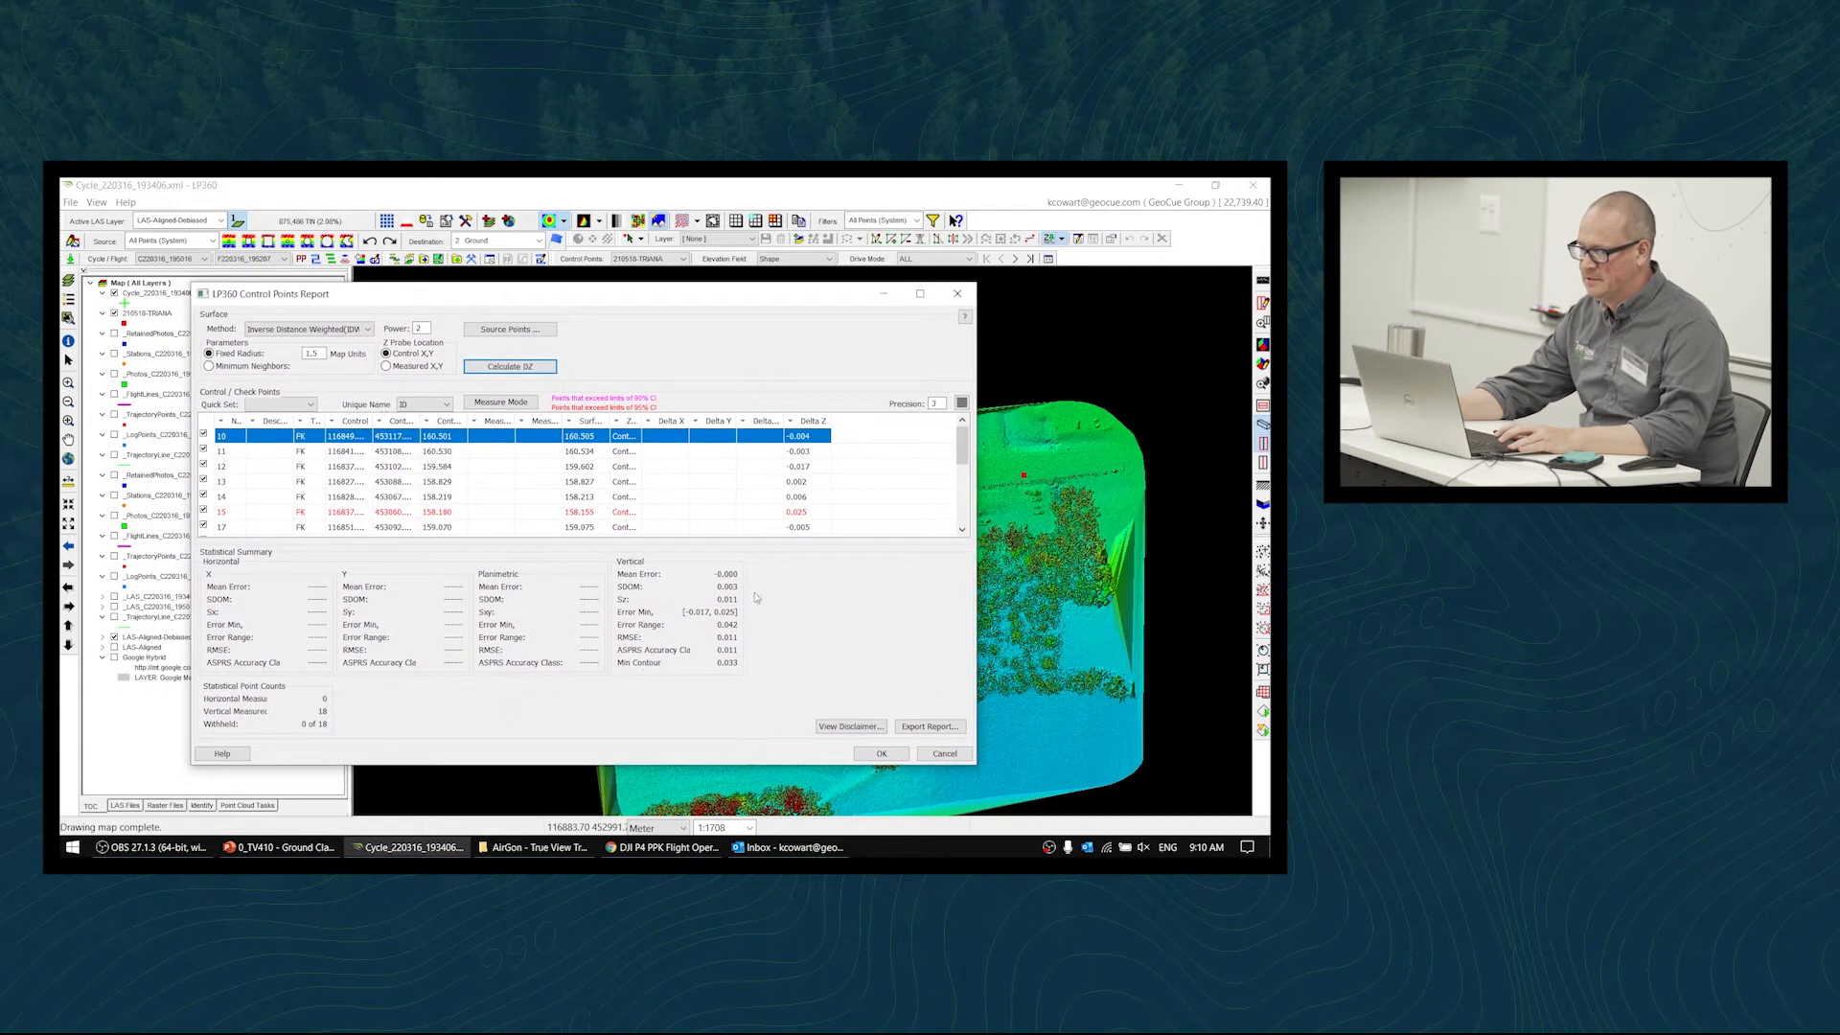
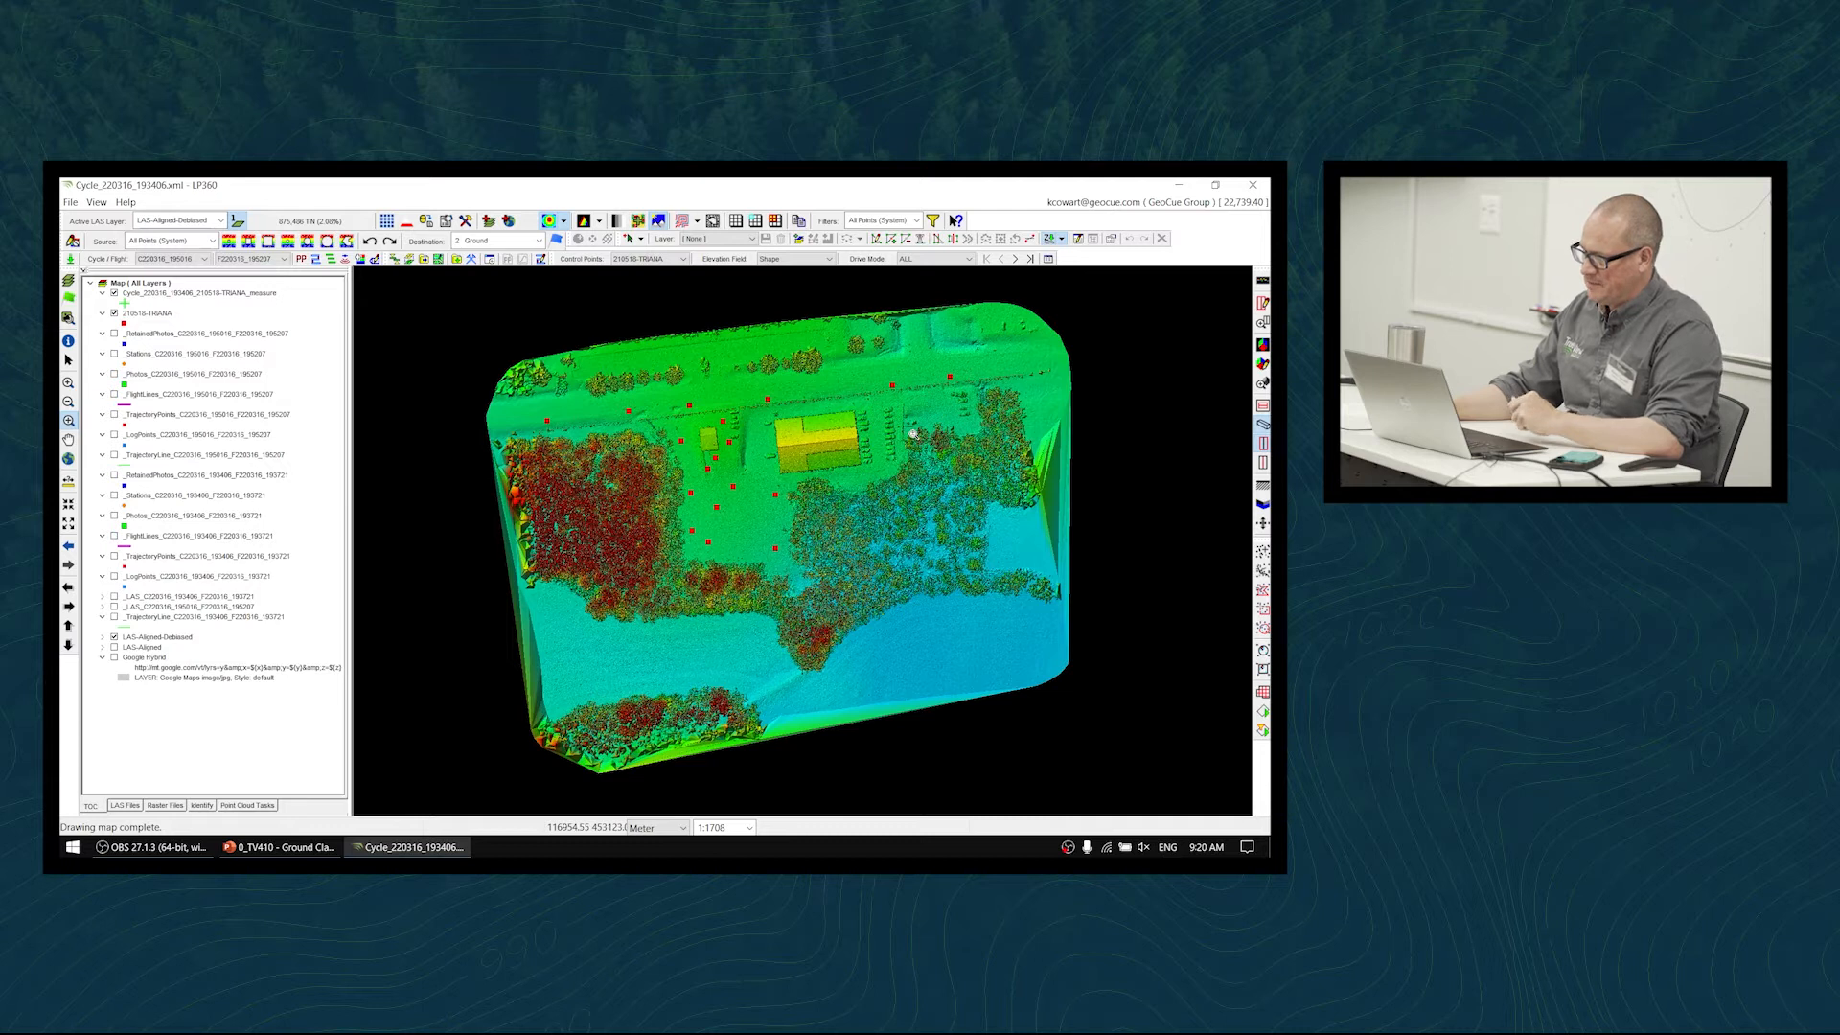
# - Draw a profile line along the parking lot lane between the two rows of cars, with a profile depth of 0.3
pyautogui.click(887, 446)
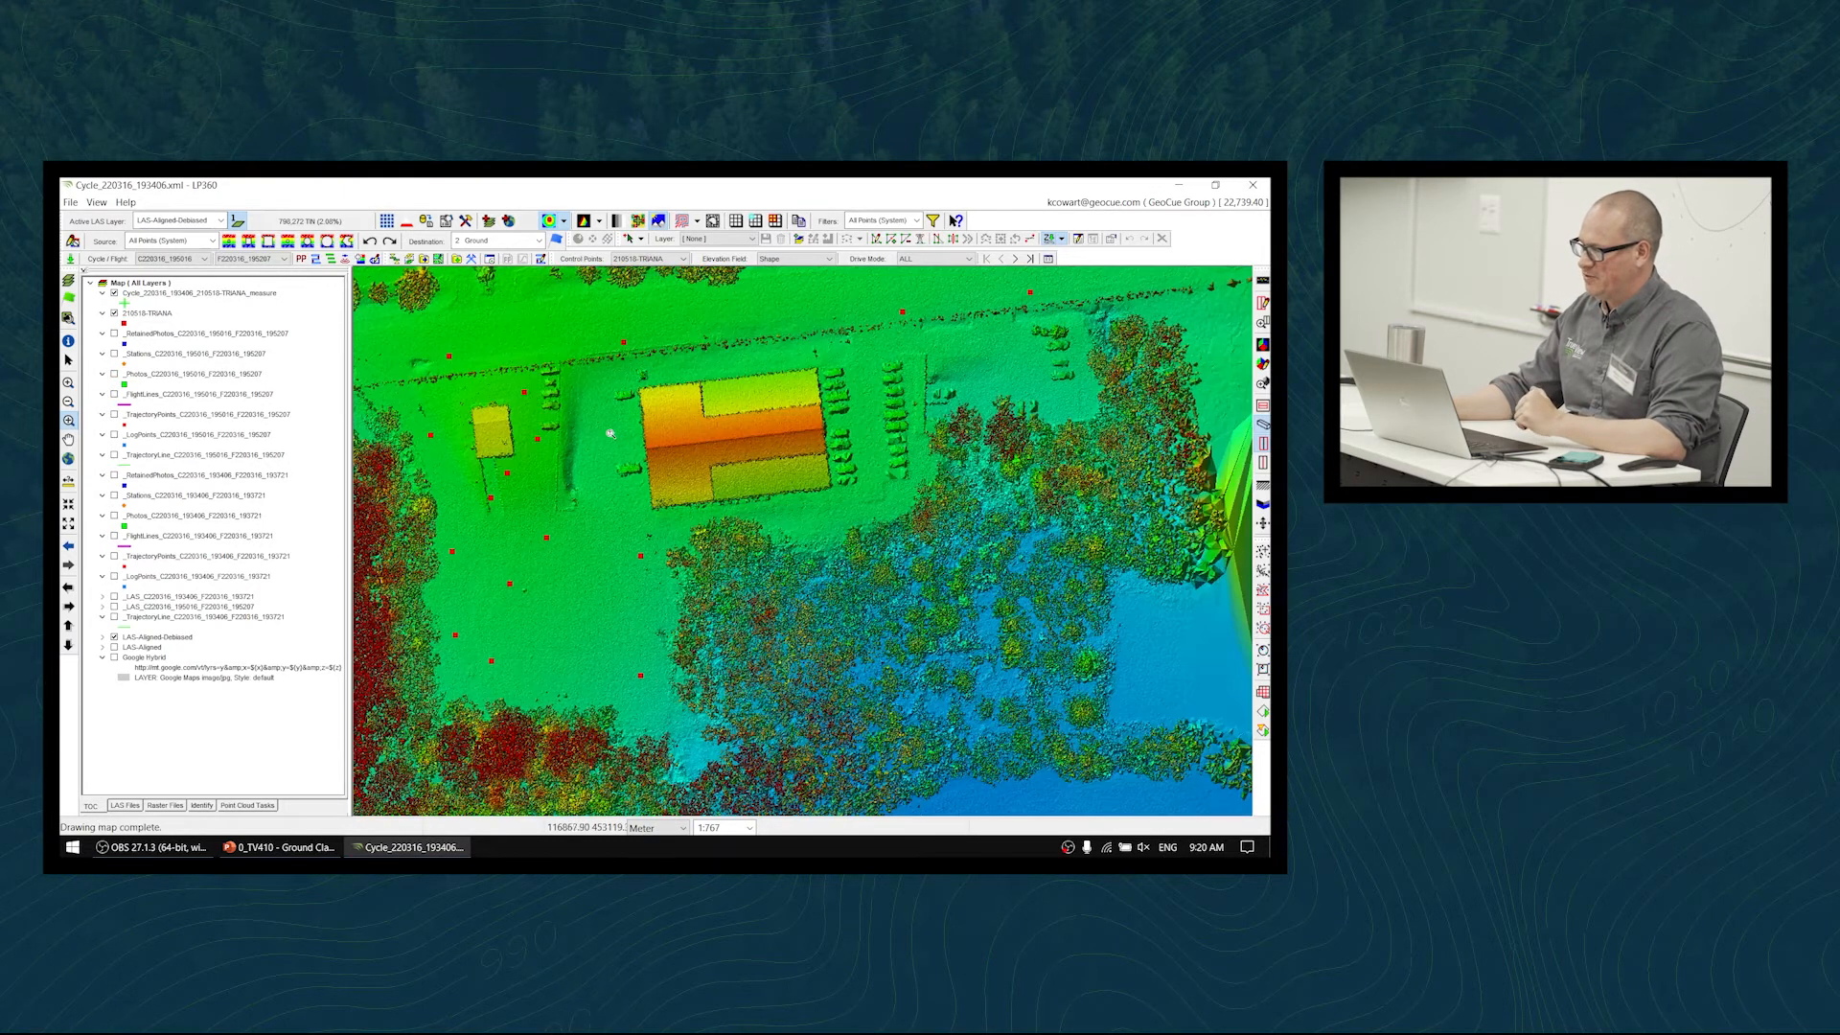
pyautogui.moveTo(709, 456); pyautogui.dragTo(743, 457, button='middle')
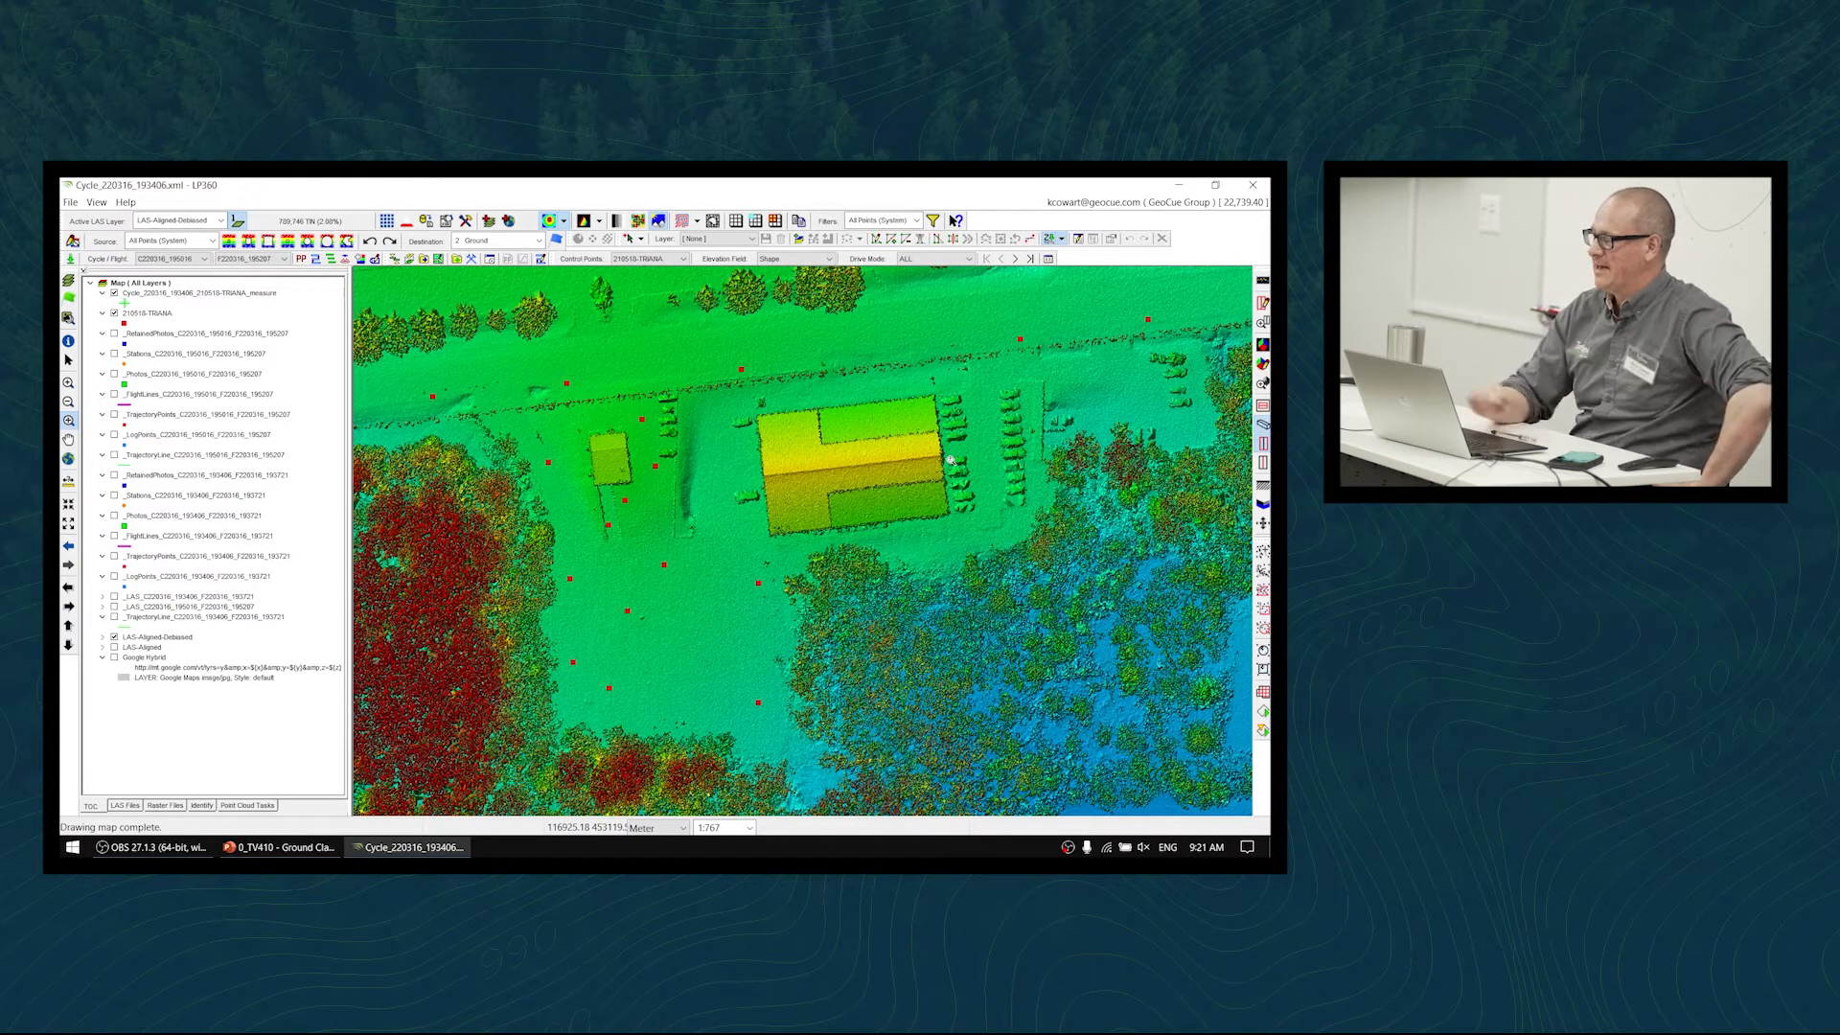
pyautogui.moveTo(962, 419); pyautogui.dragTo(908, 440, button='middle')
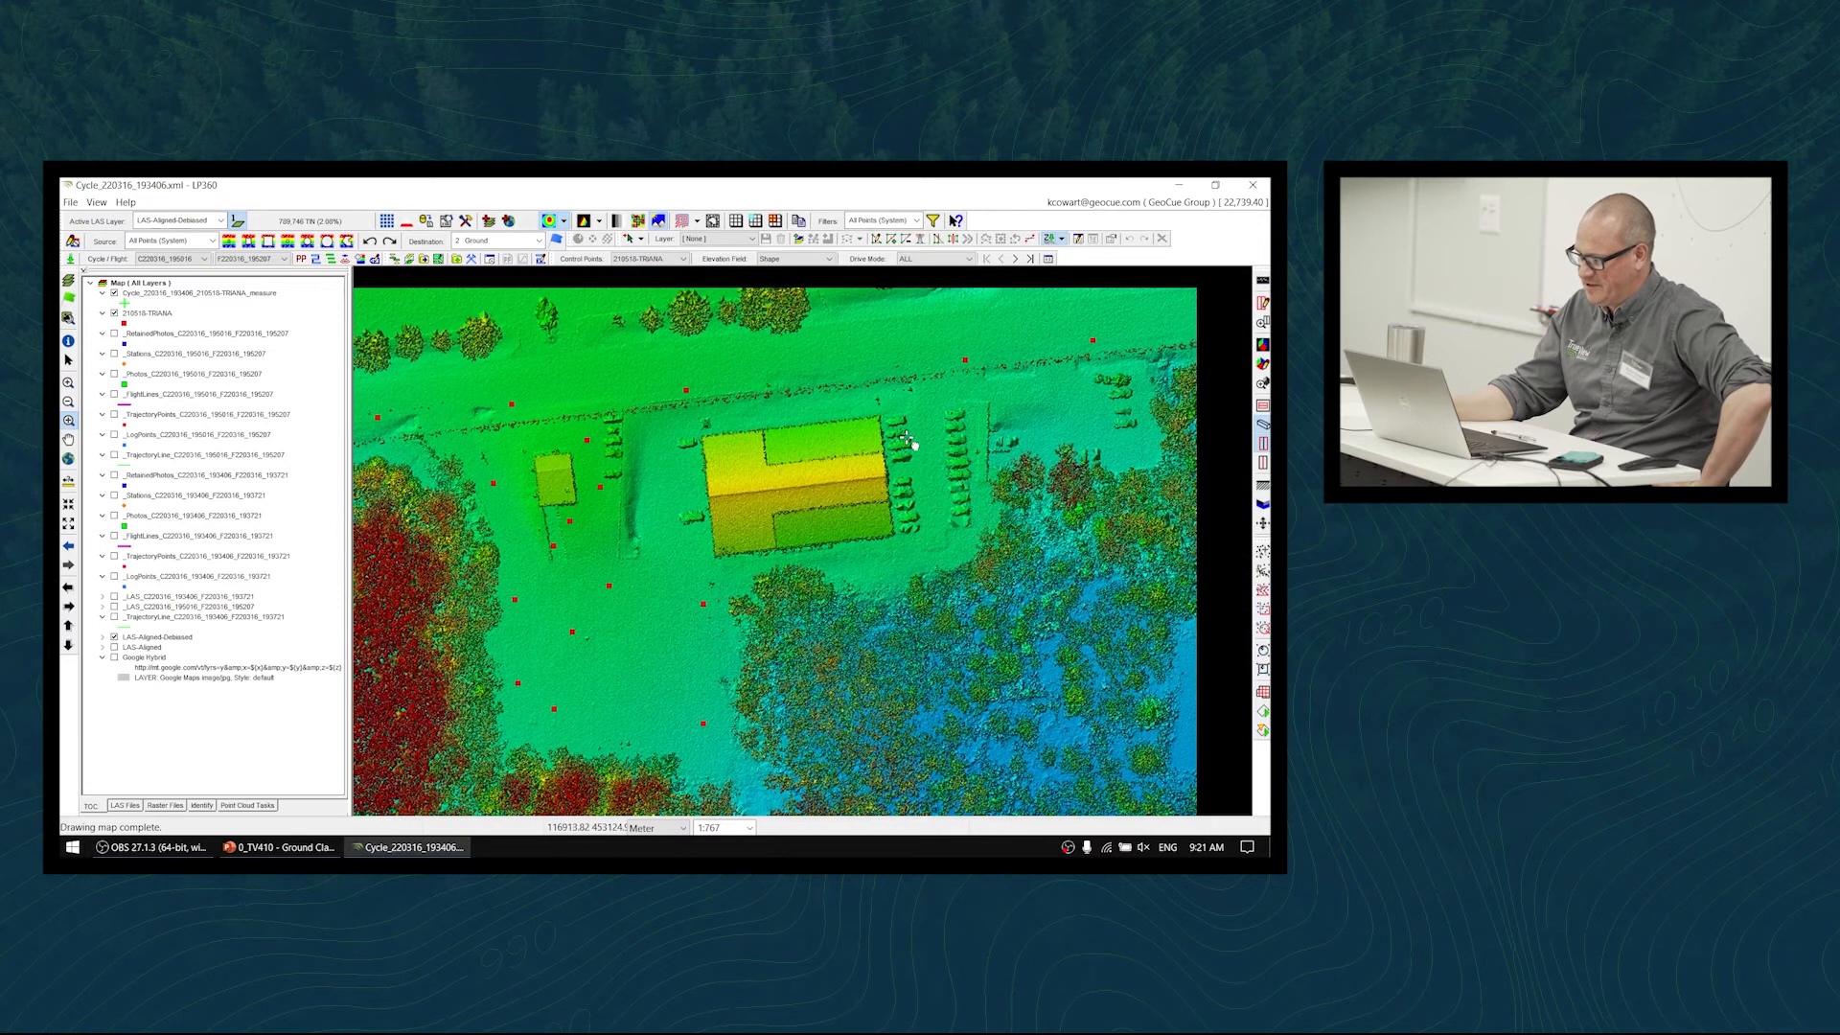
pyautogui.scroll(3, 946, 473)
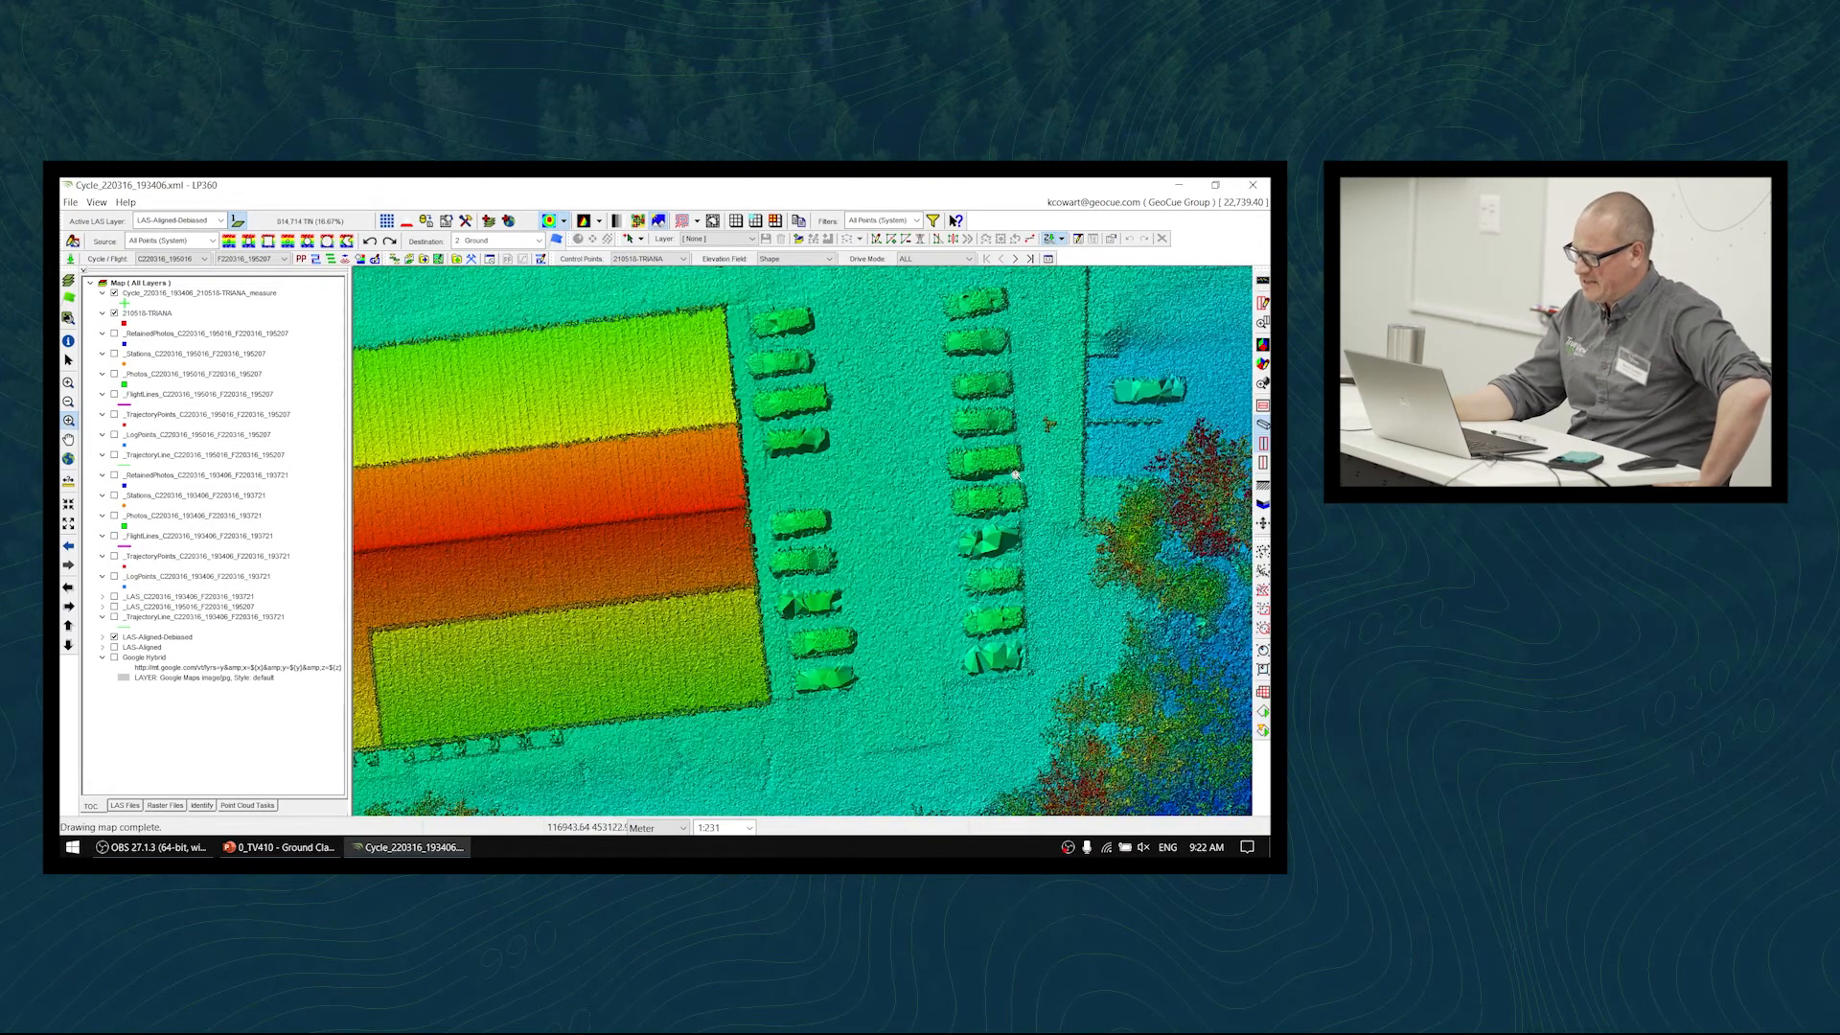
pyautogui.moveTo(1023, 470); pyautogui.dragTo(969, 484, button='middle')
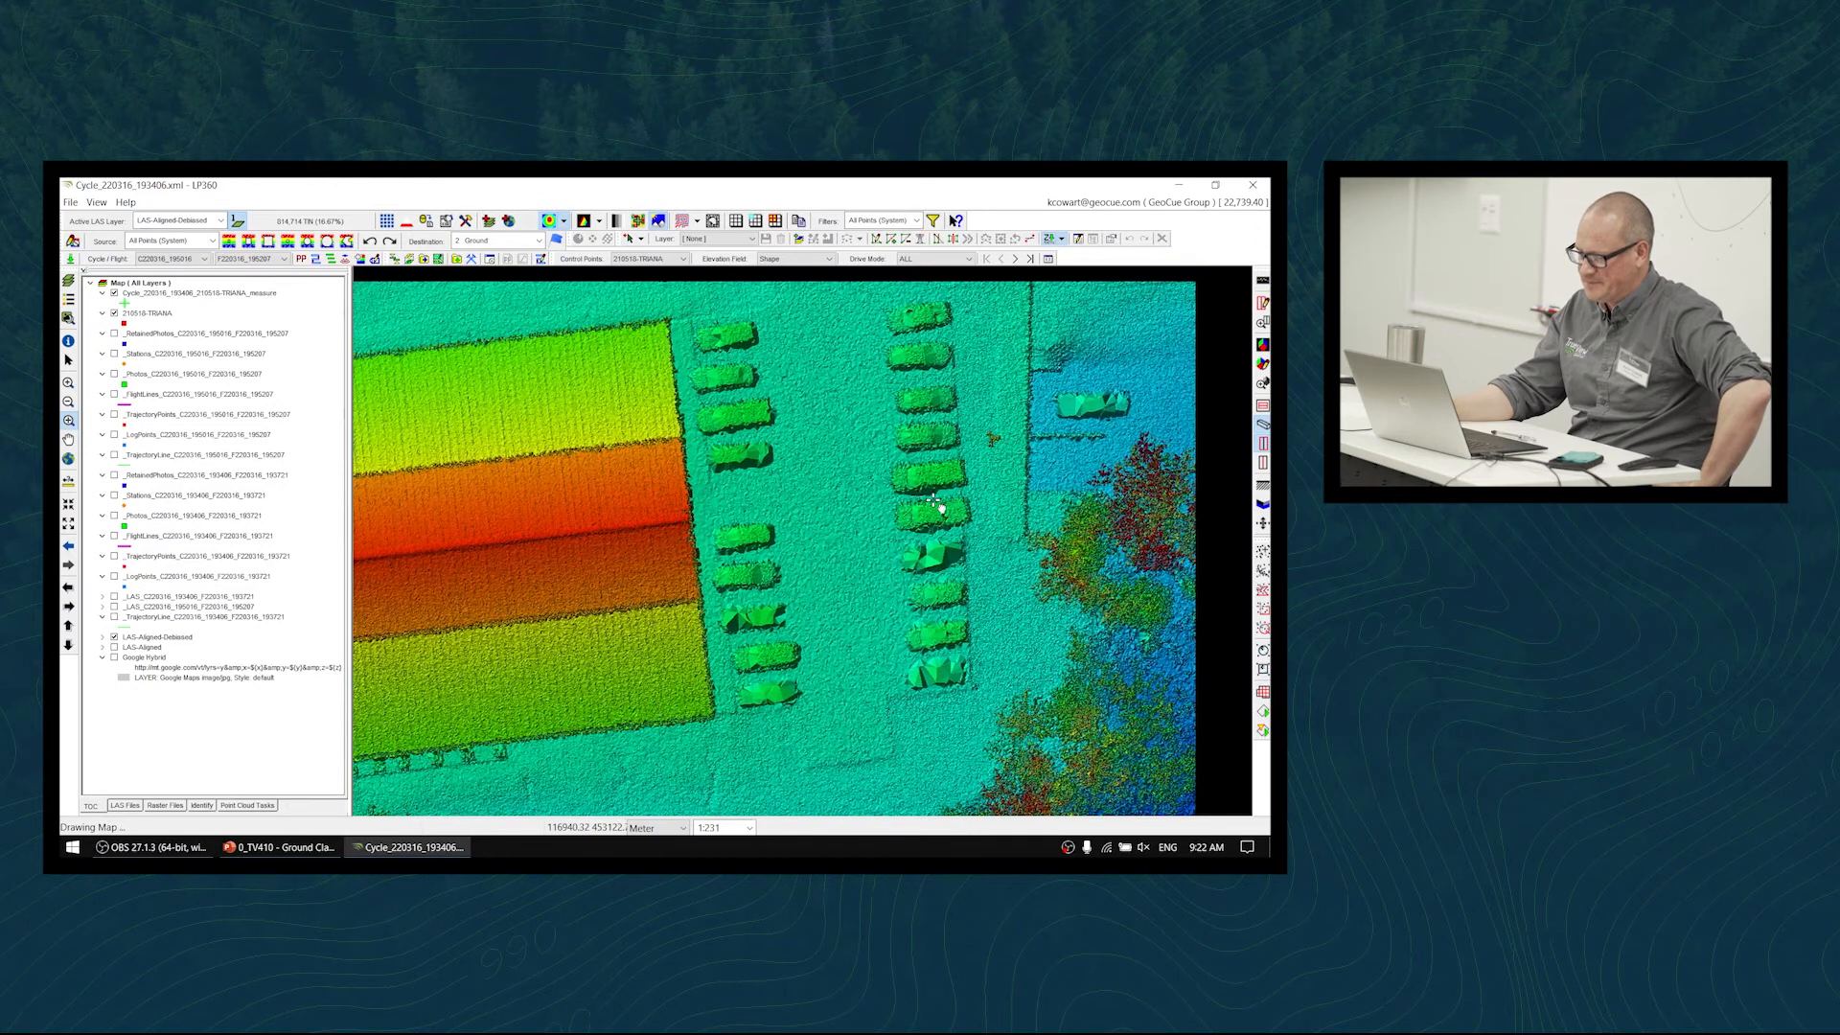
pyautogui.scroll(1, 937, 506)
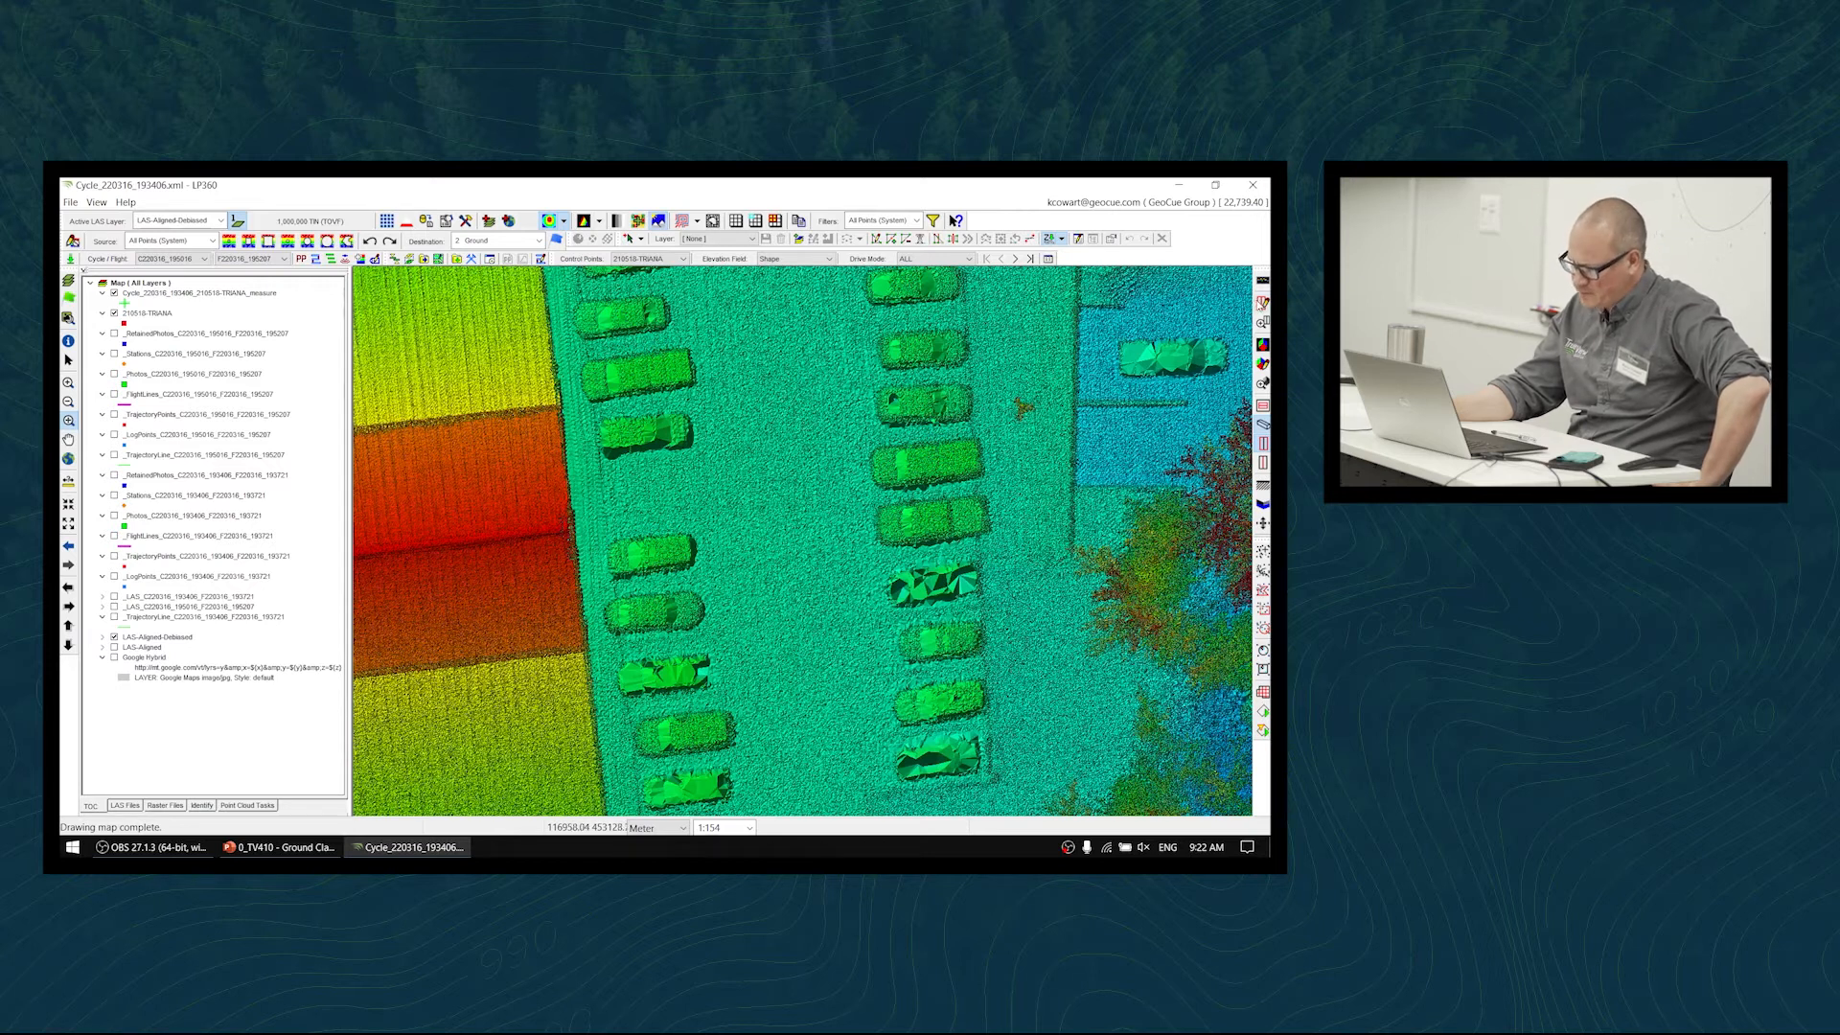
pyautogui.click(1263, 304)
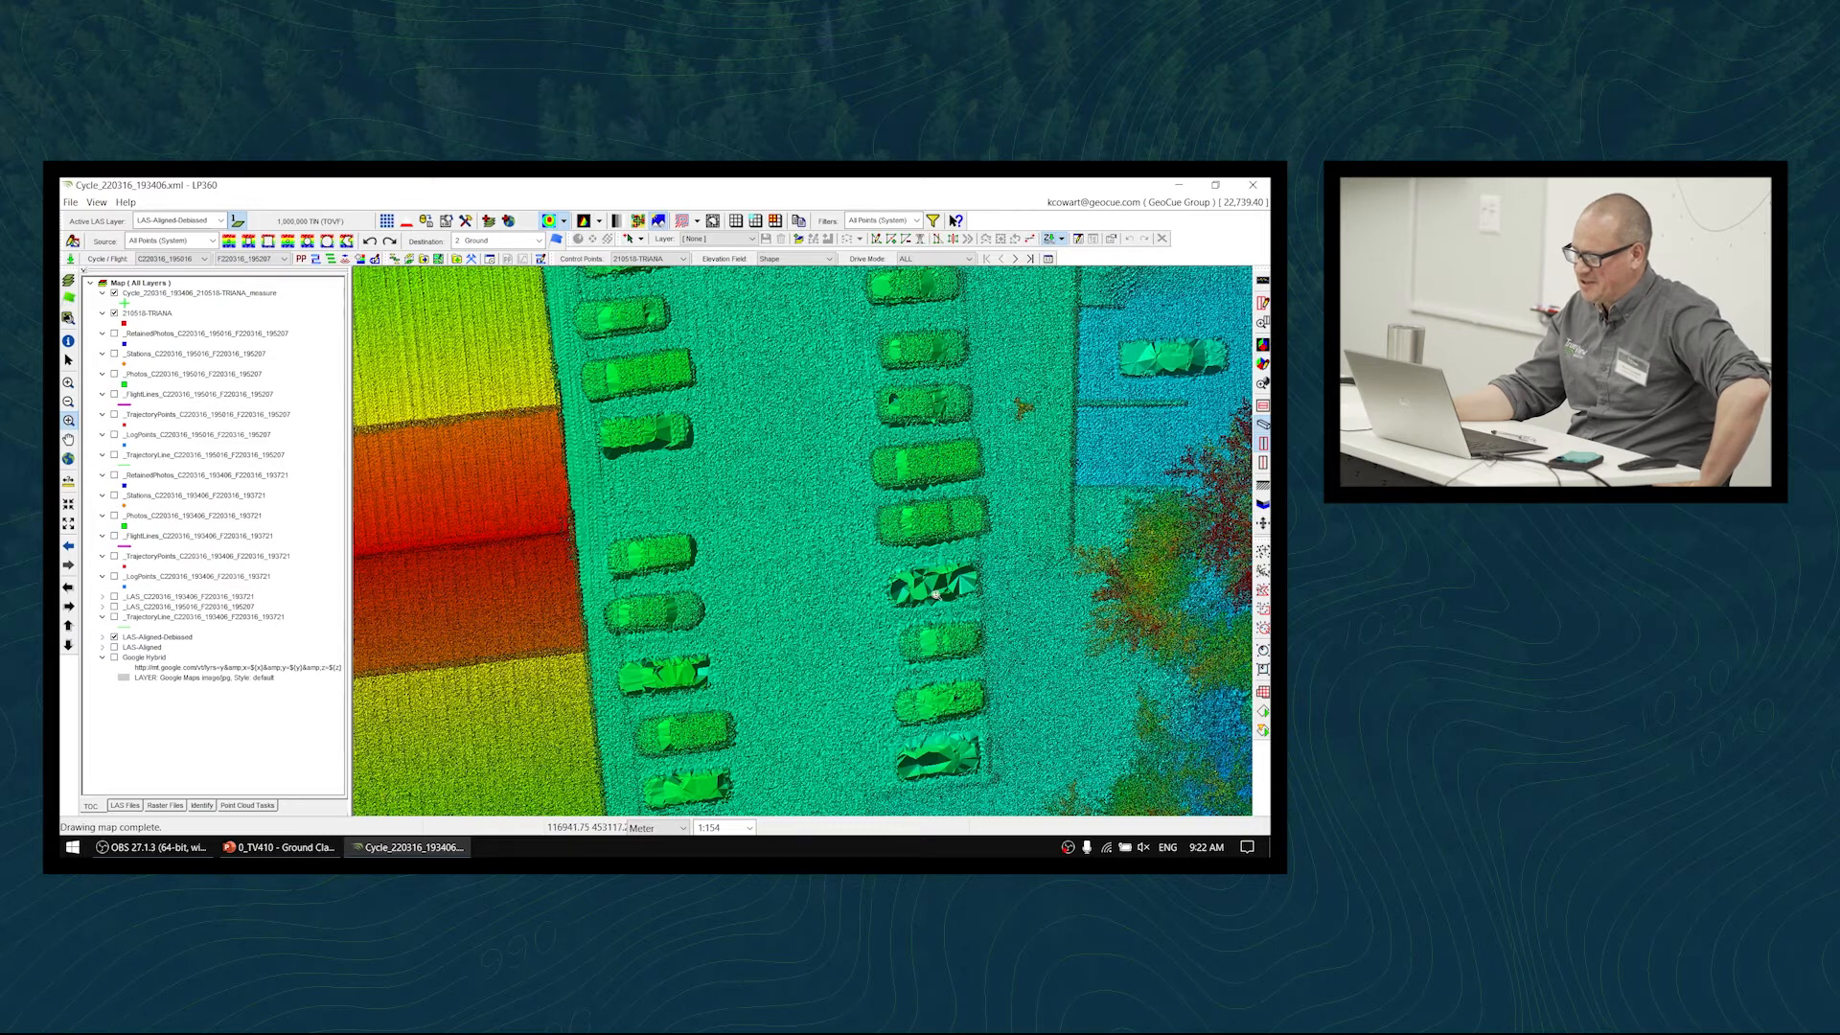
pyautogui.click(1263, 303)
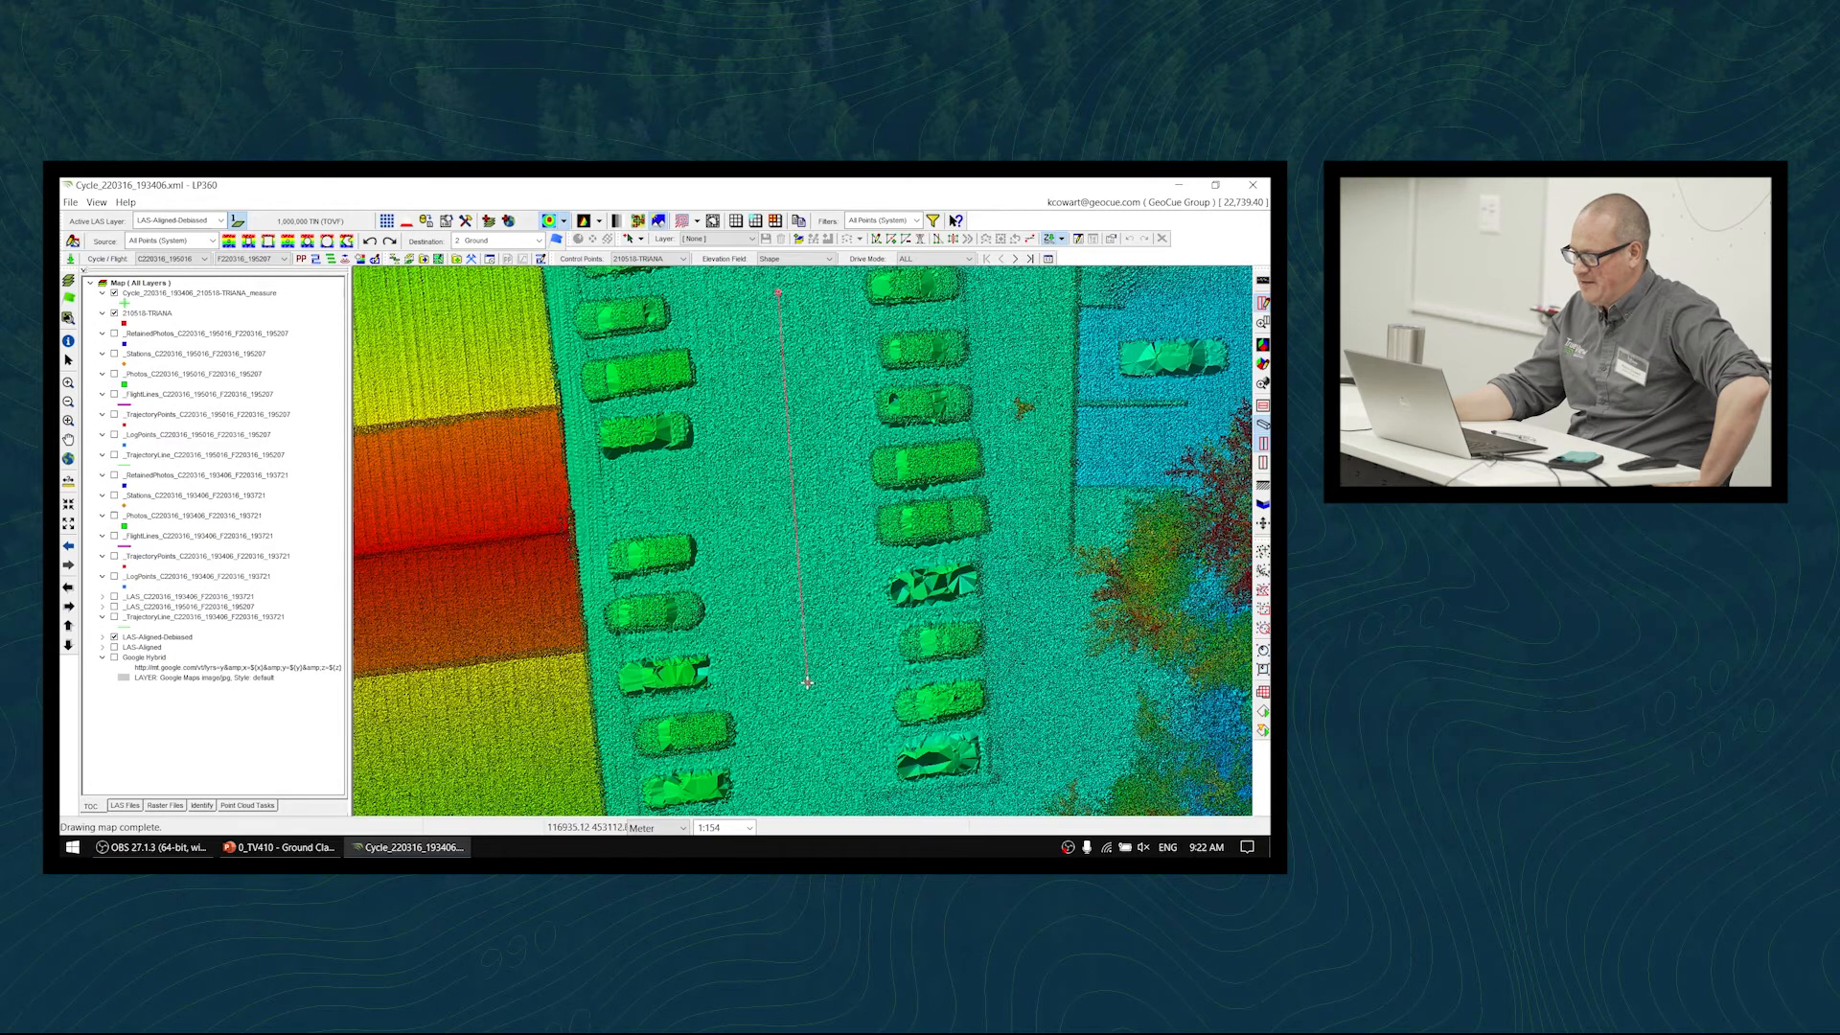
pyautogui.click(822, 723)
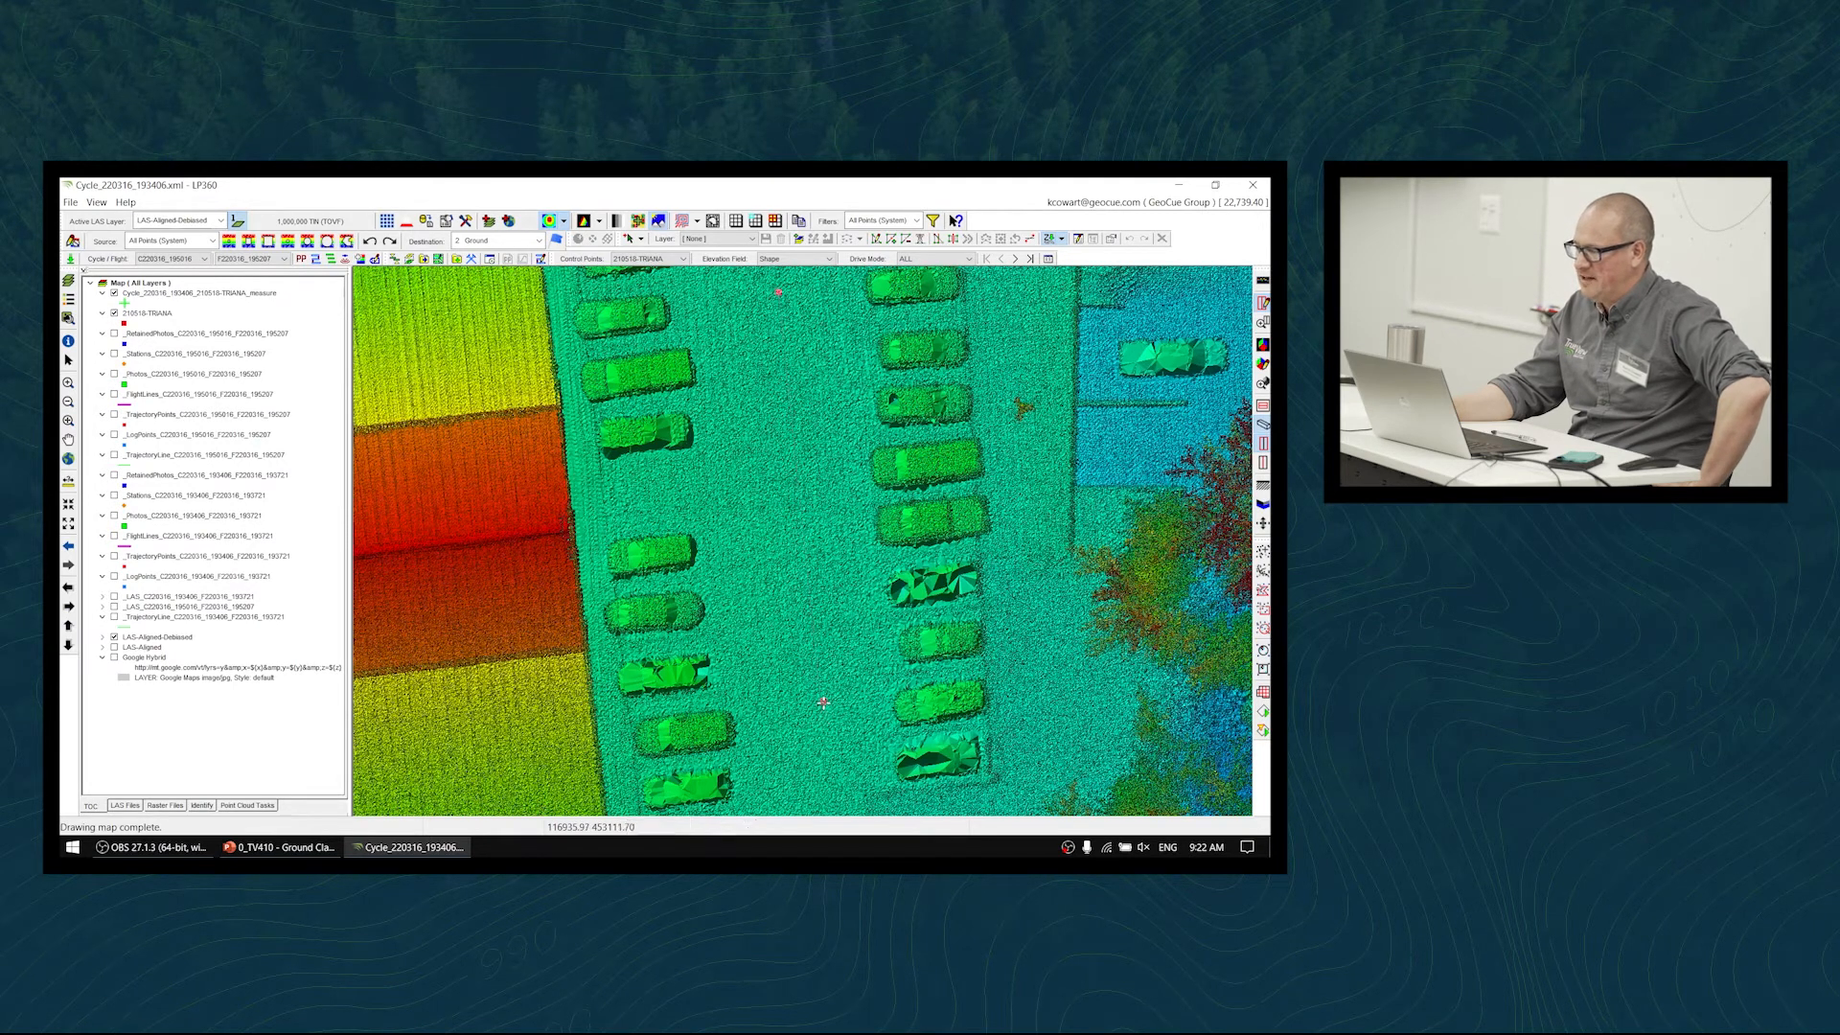
pyautogui.click(827, 715)
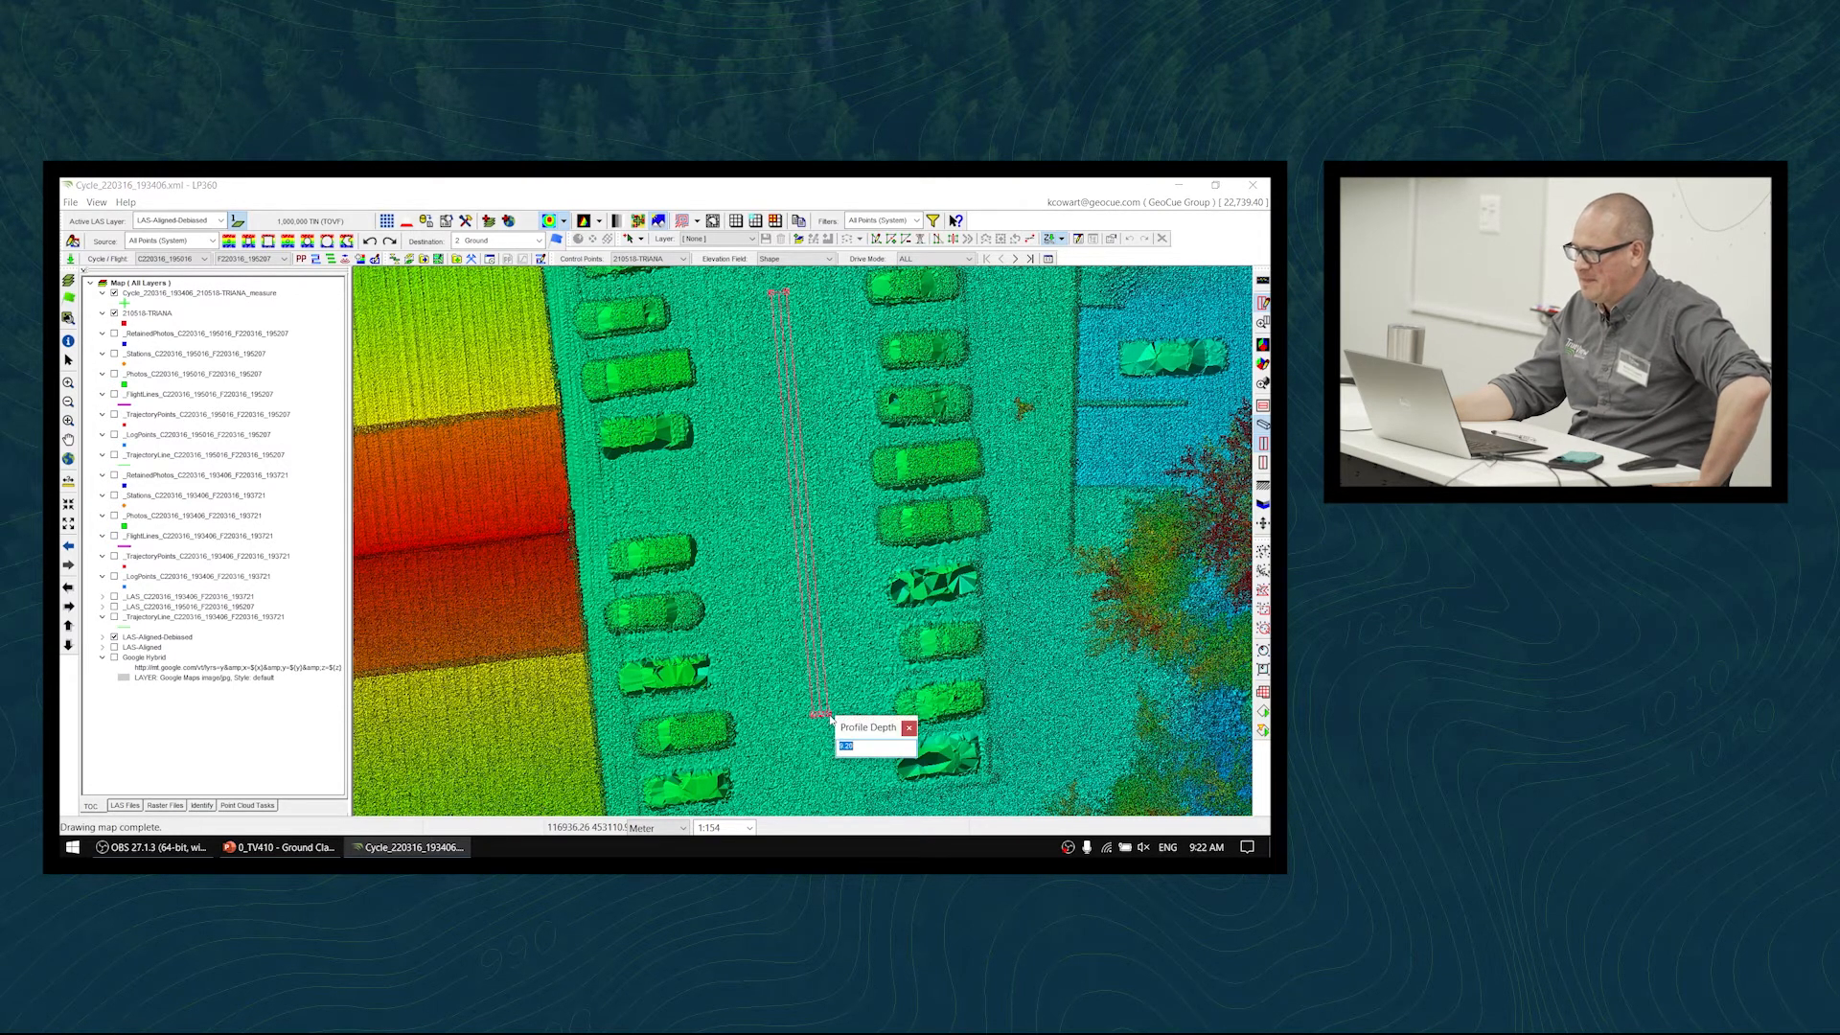
pyautogui.write('0.3')
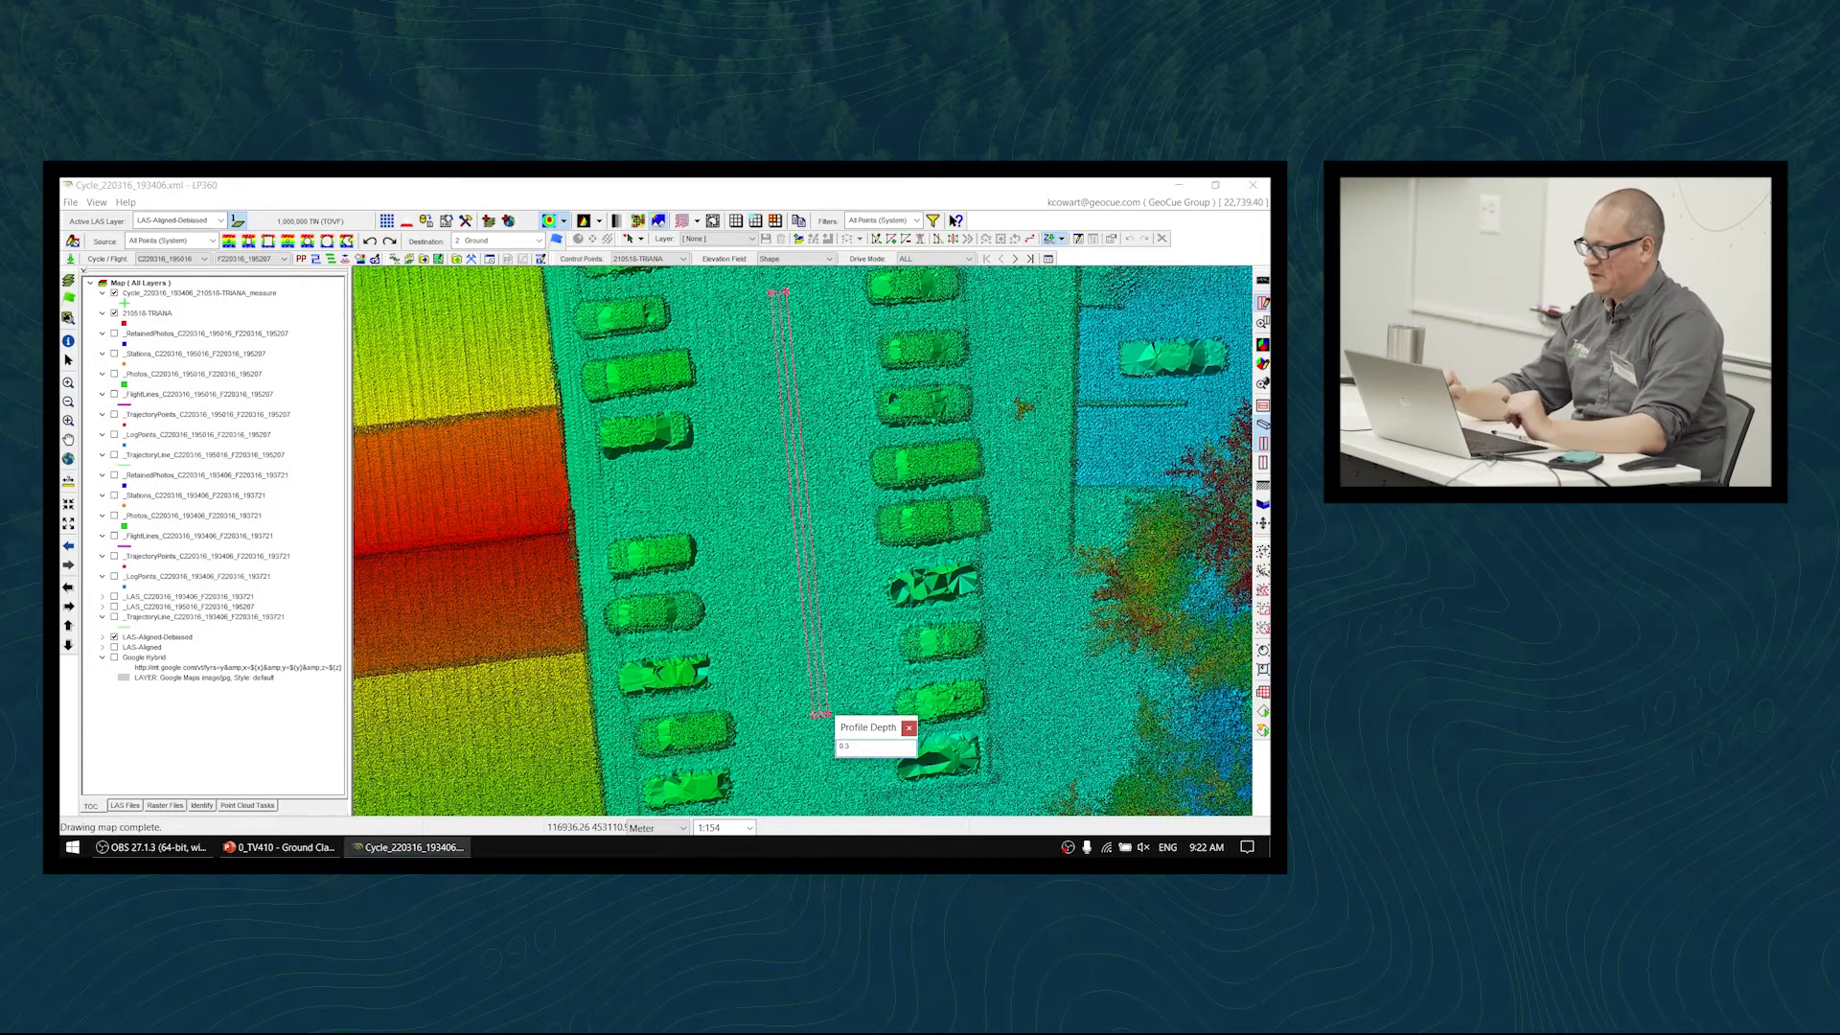
pyautogui.press('Return')
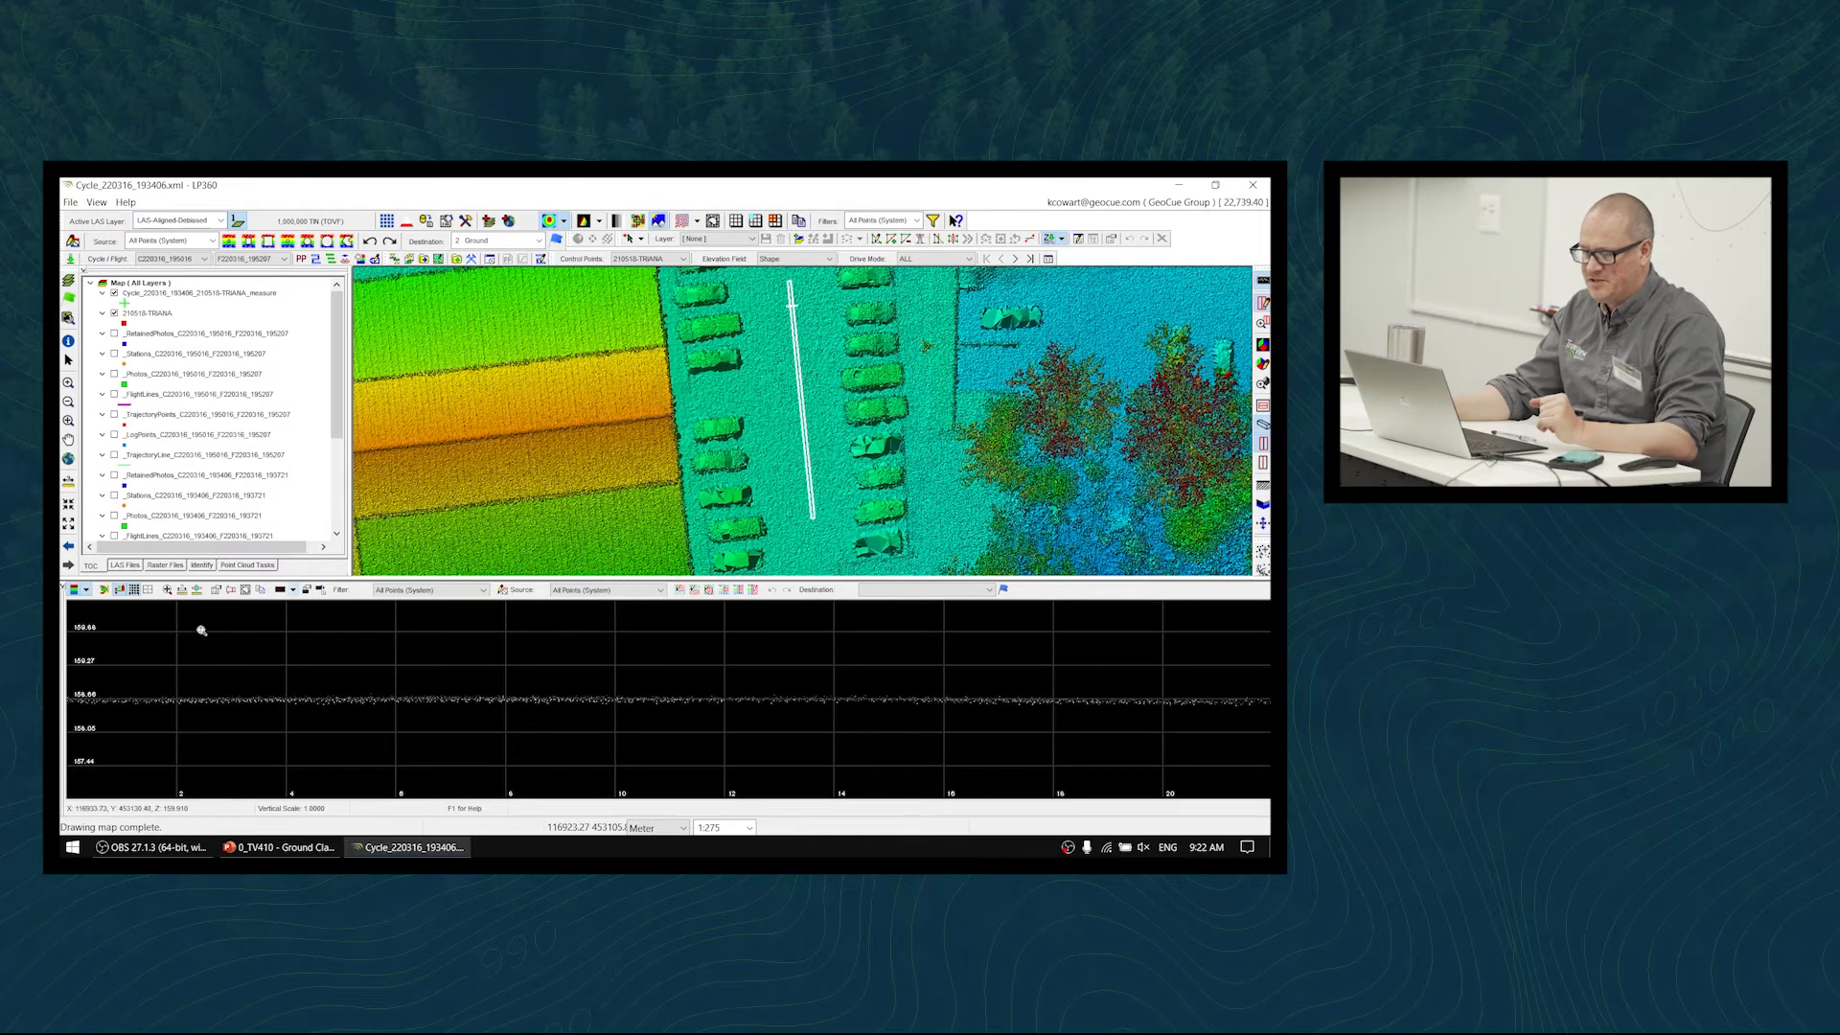
# - Examine the vertical spread of the pavement points along the parking lane profile
pyautogui.moveTo(615, 685)
pyautogui.mouseDown(button='middle')
pyautogui.moveTo(615, 702)
pyautogui.moveTo(608, 664)
pyautogui.moveTo(609, 684)
pyautogui.mouseUp(button='middle')
pyautogui.moveTo(891, 677); pyautogui.dragTo(714, 643, button='middle')
pyautogui.moveTo(710, 723); pyautogui.dragTo(737, 689, button='middle')
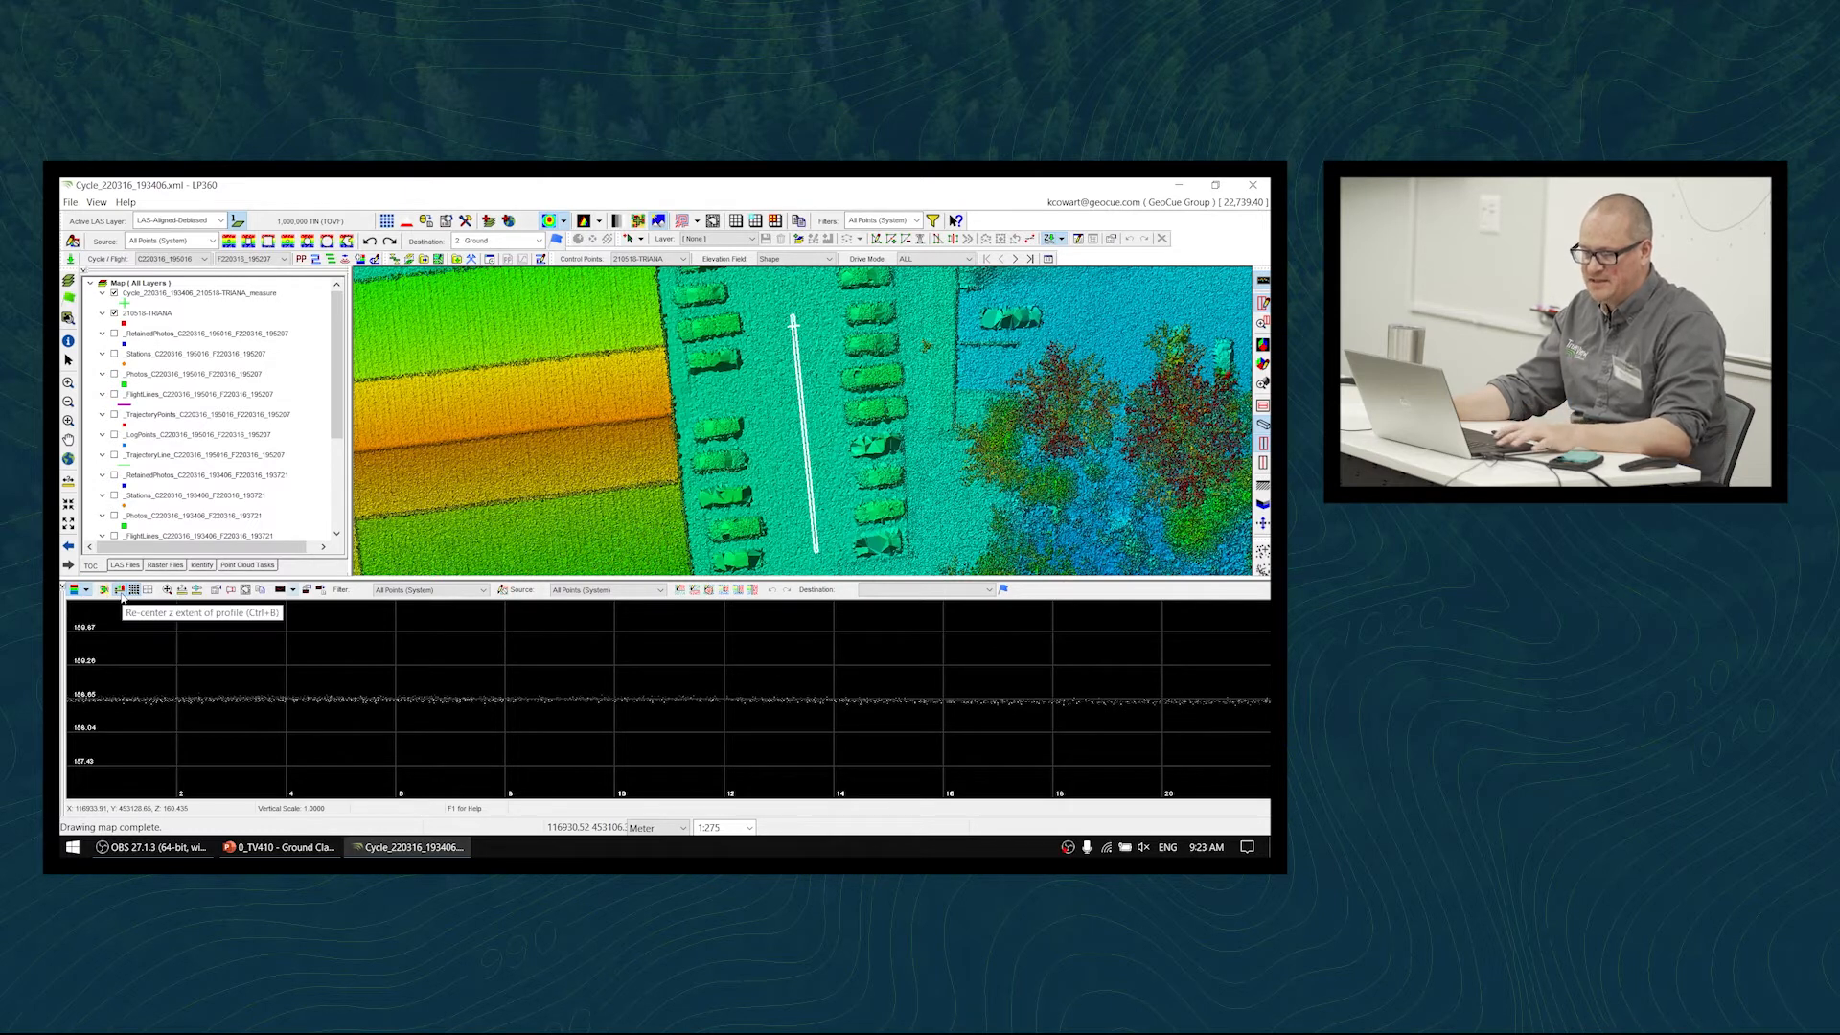
pyautogui.moveTo(533, 694); pyautogui.dragTo(587, 689, button='middle')
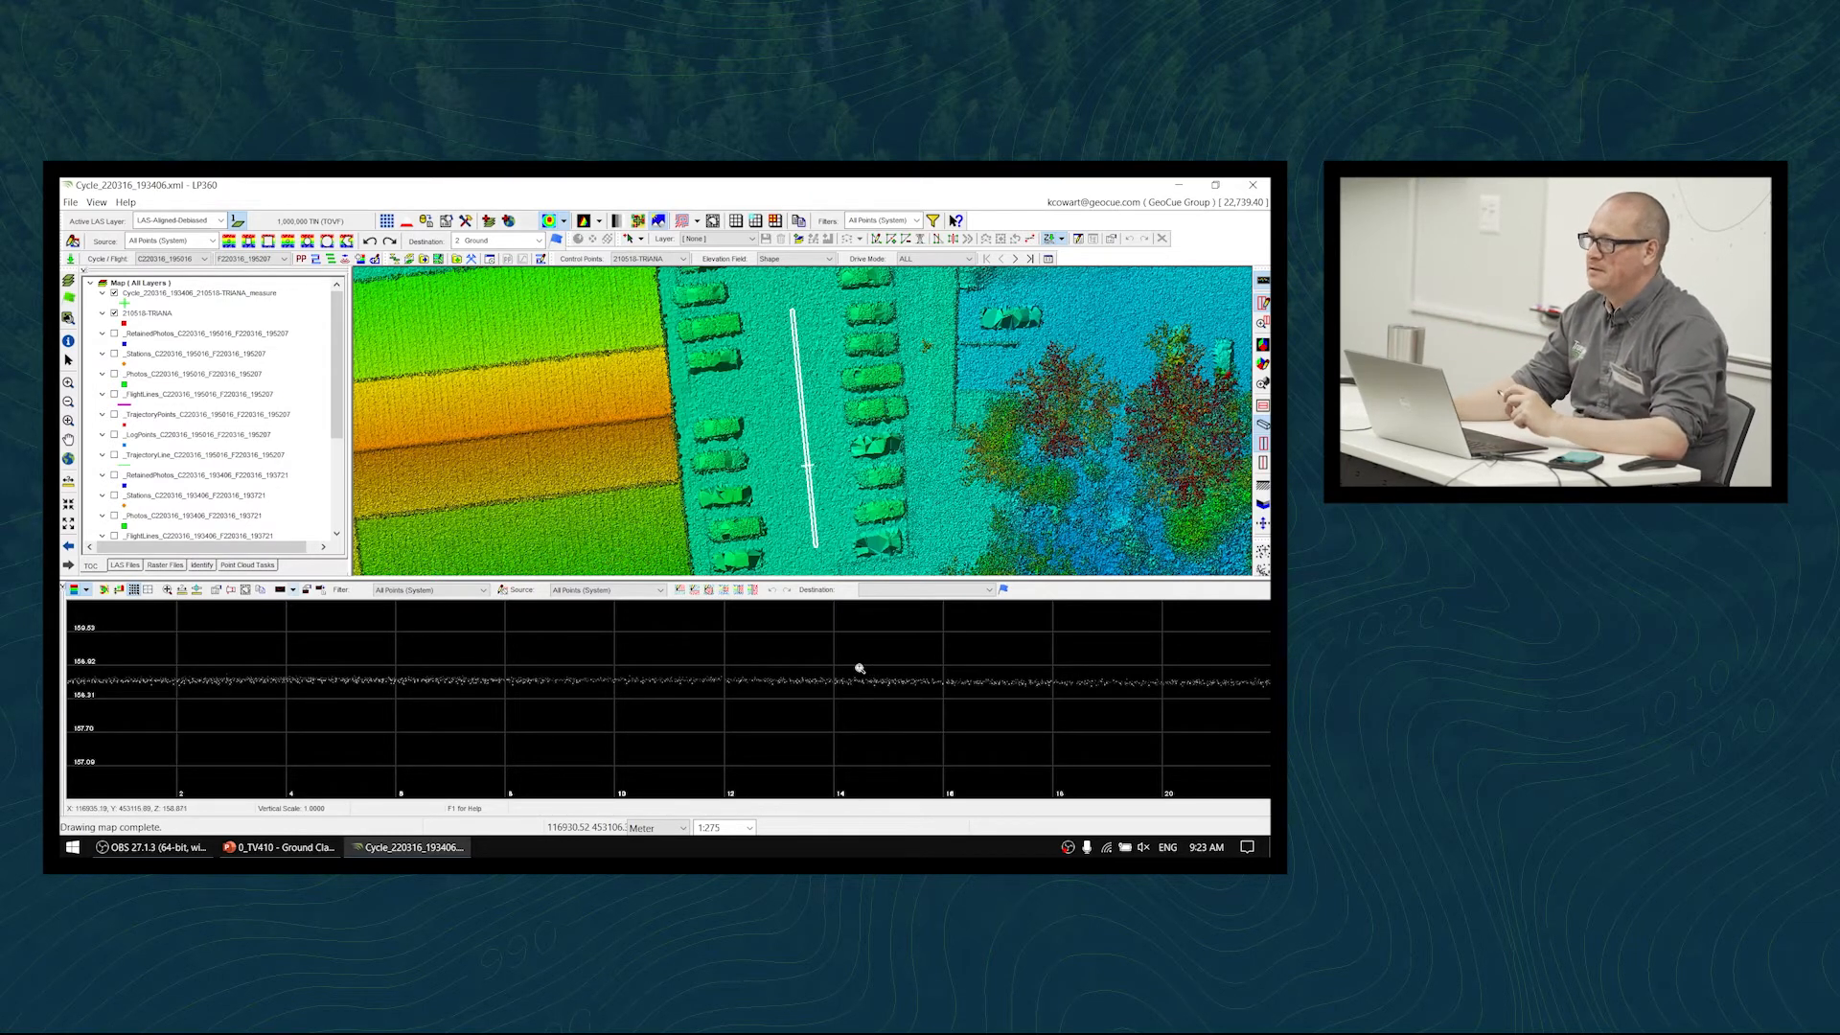
pyautogui.moveTo(850, 665); pyautogui.dragTo(853, 676, button='middle')
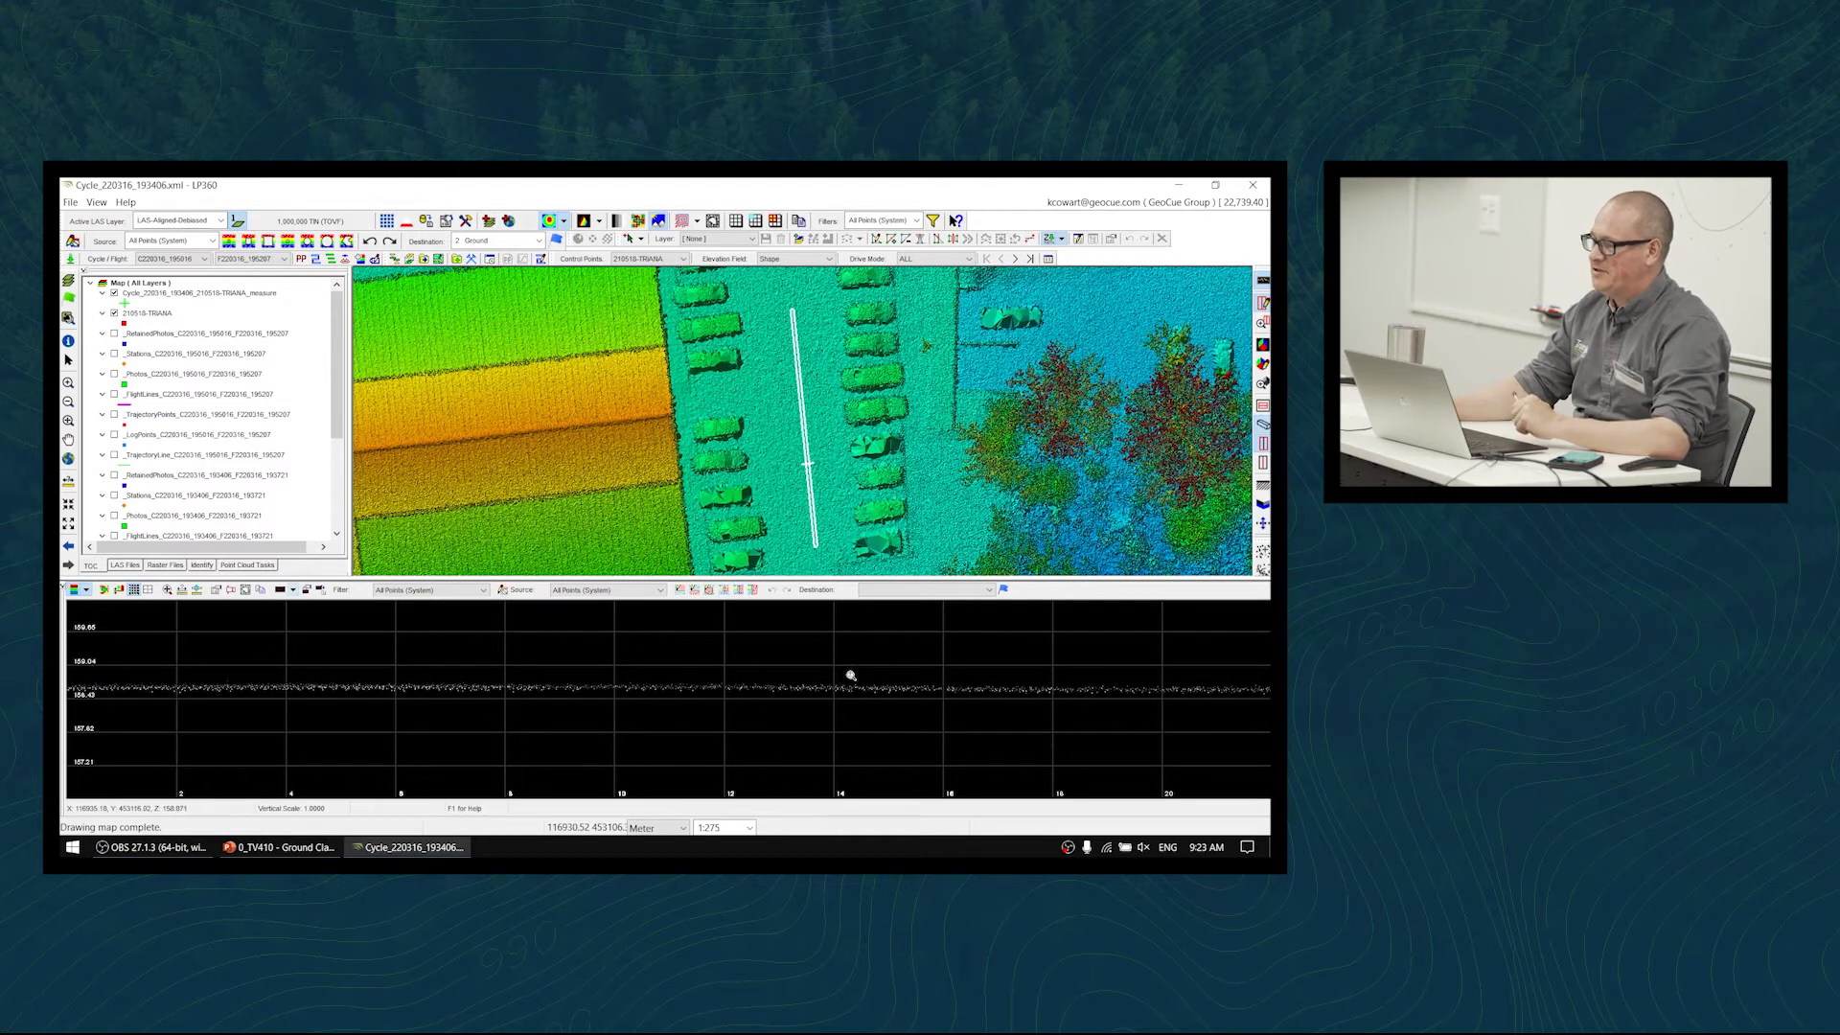
pyautogui.scroll(3, 840, 664)
pyautogui.scroll(3, 838, 675)
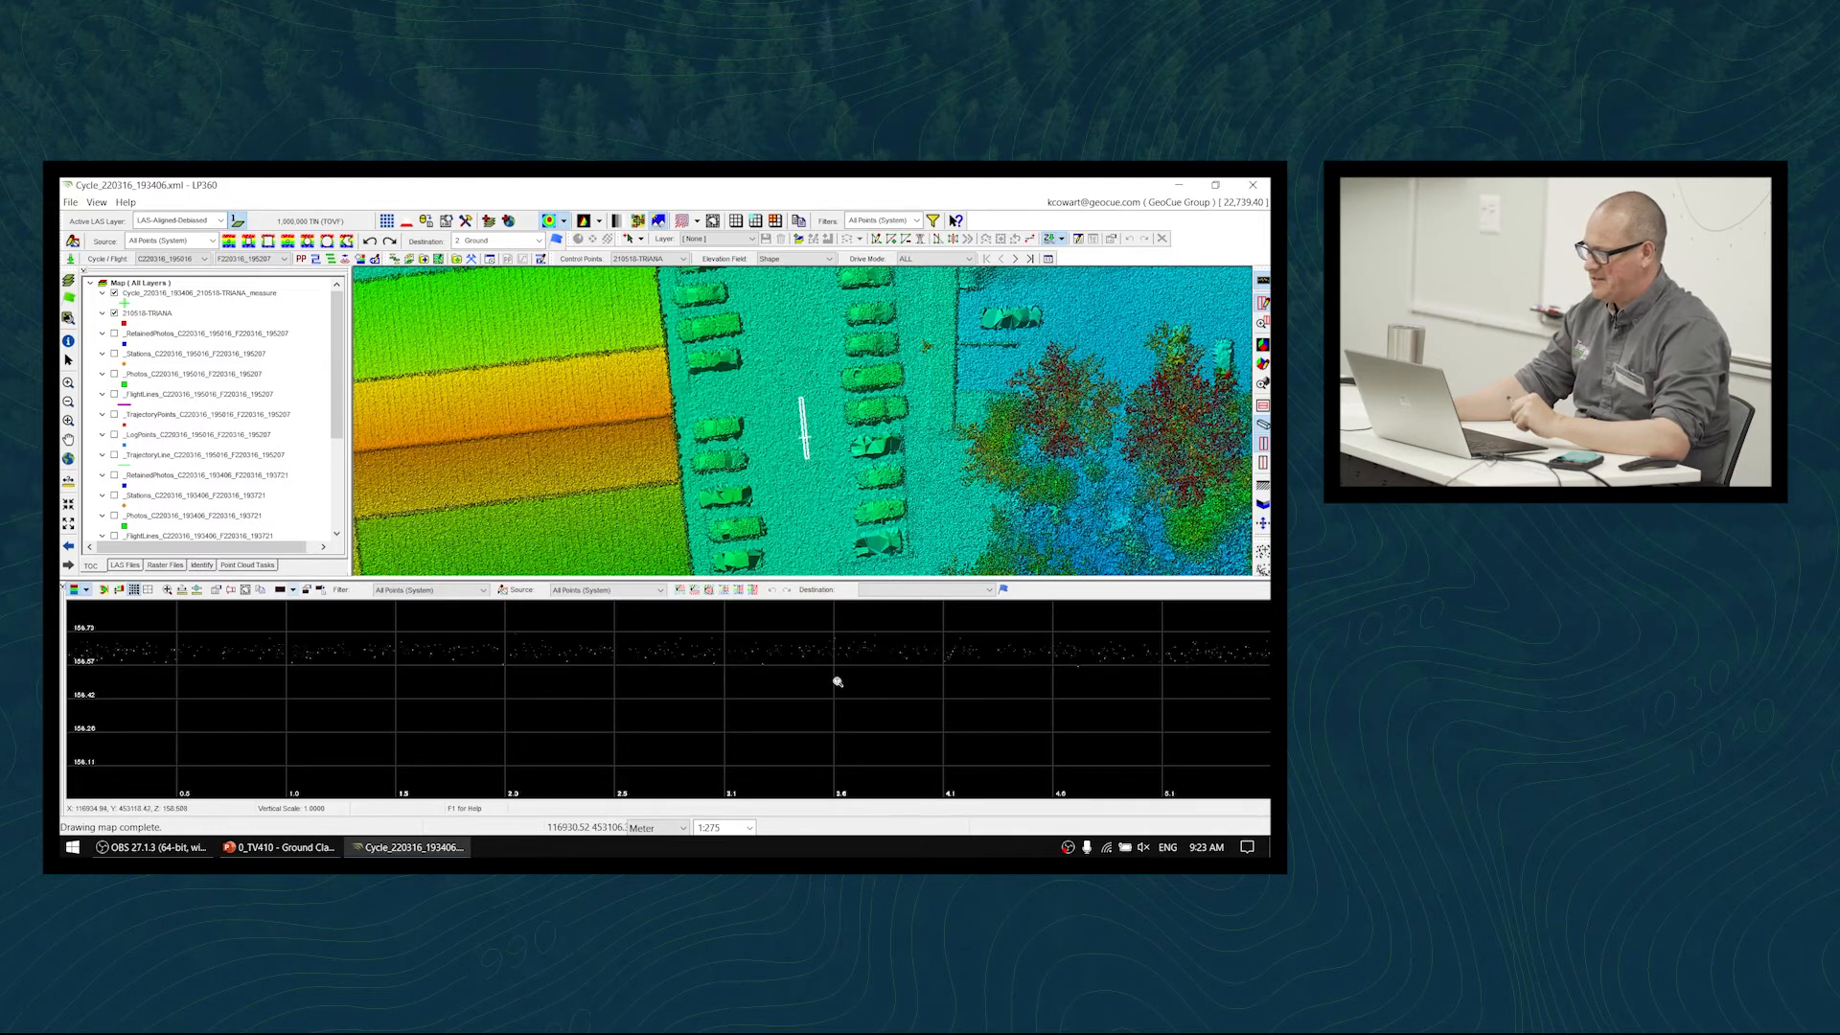
pyautogui.scroll(-2, 837, 672)
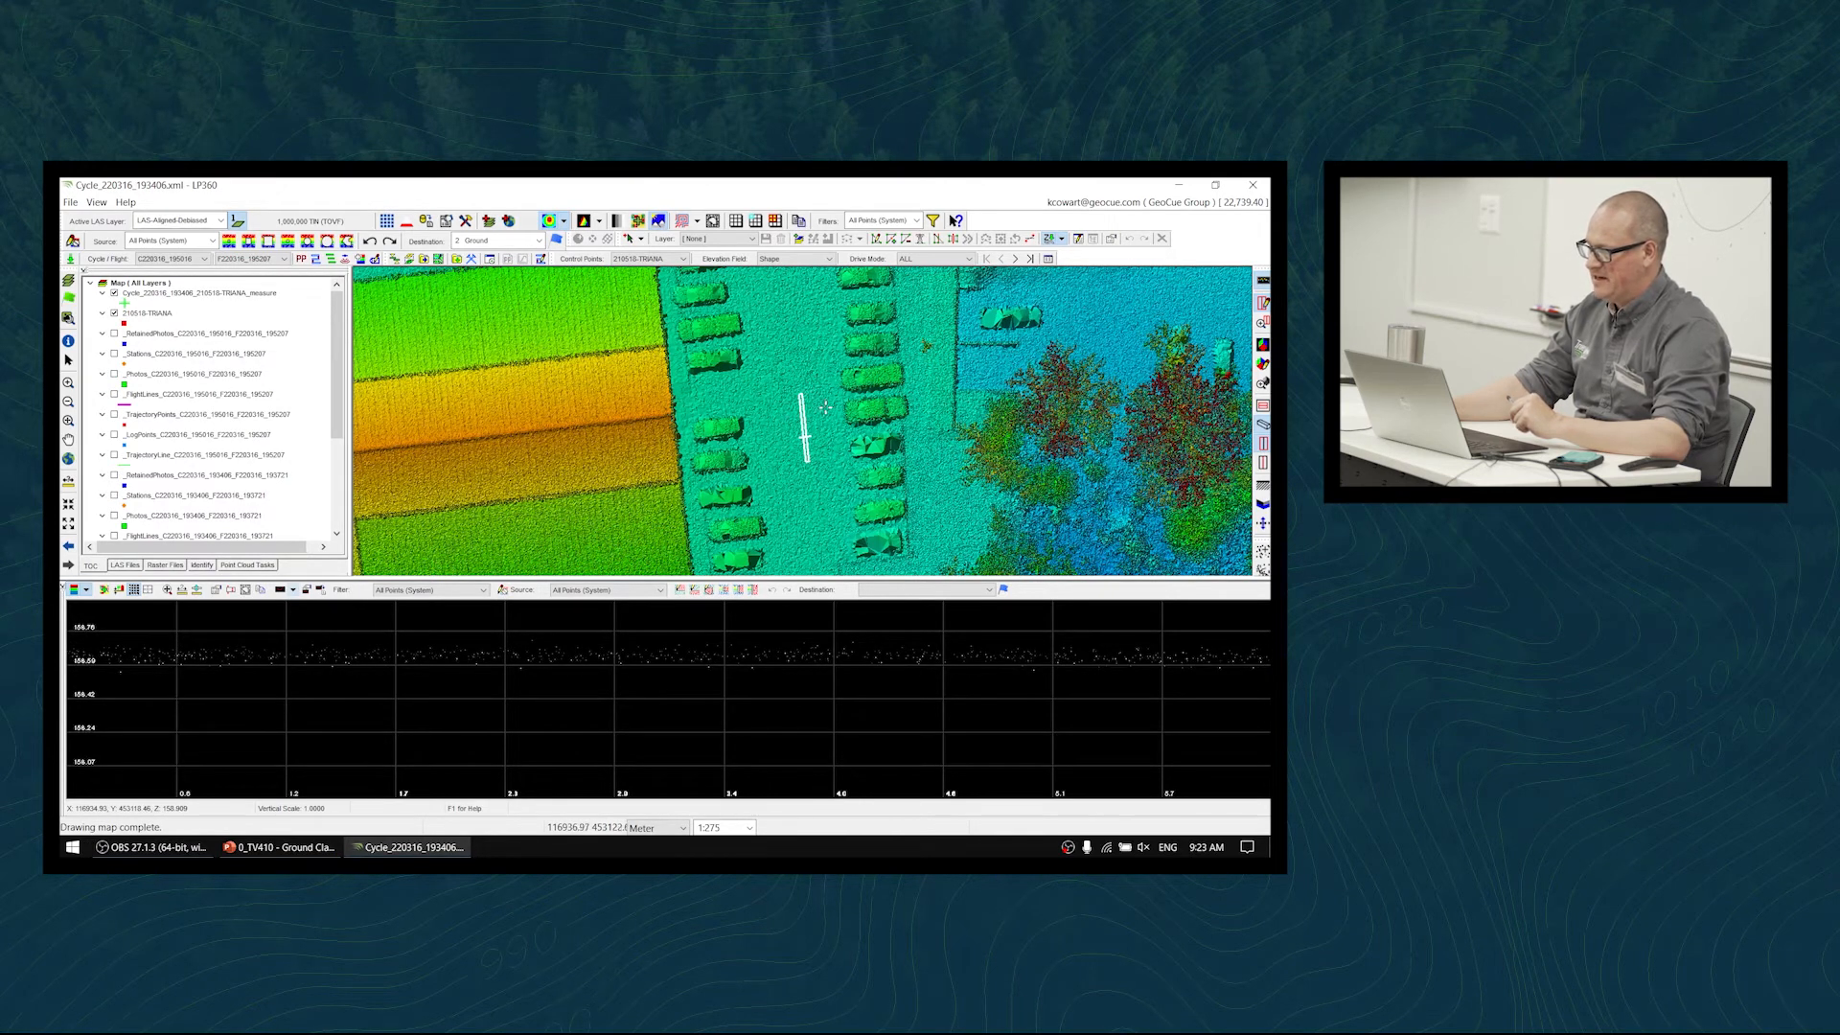
pyautogui.click(1264, 444)
pyautogui.click(1265, 448)
pyautogui.click(1264, 448)
pyautogui.click(1265, 448)
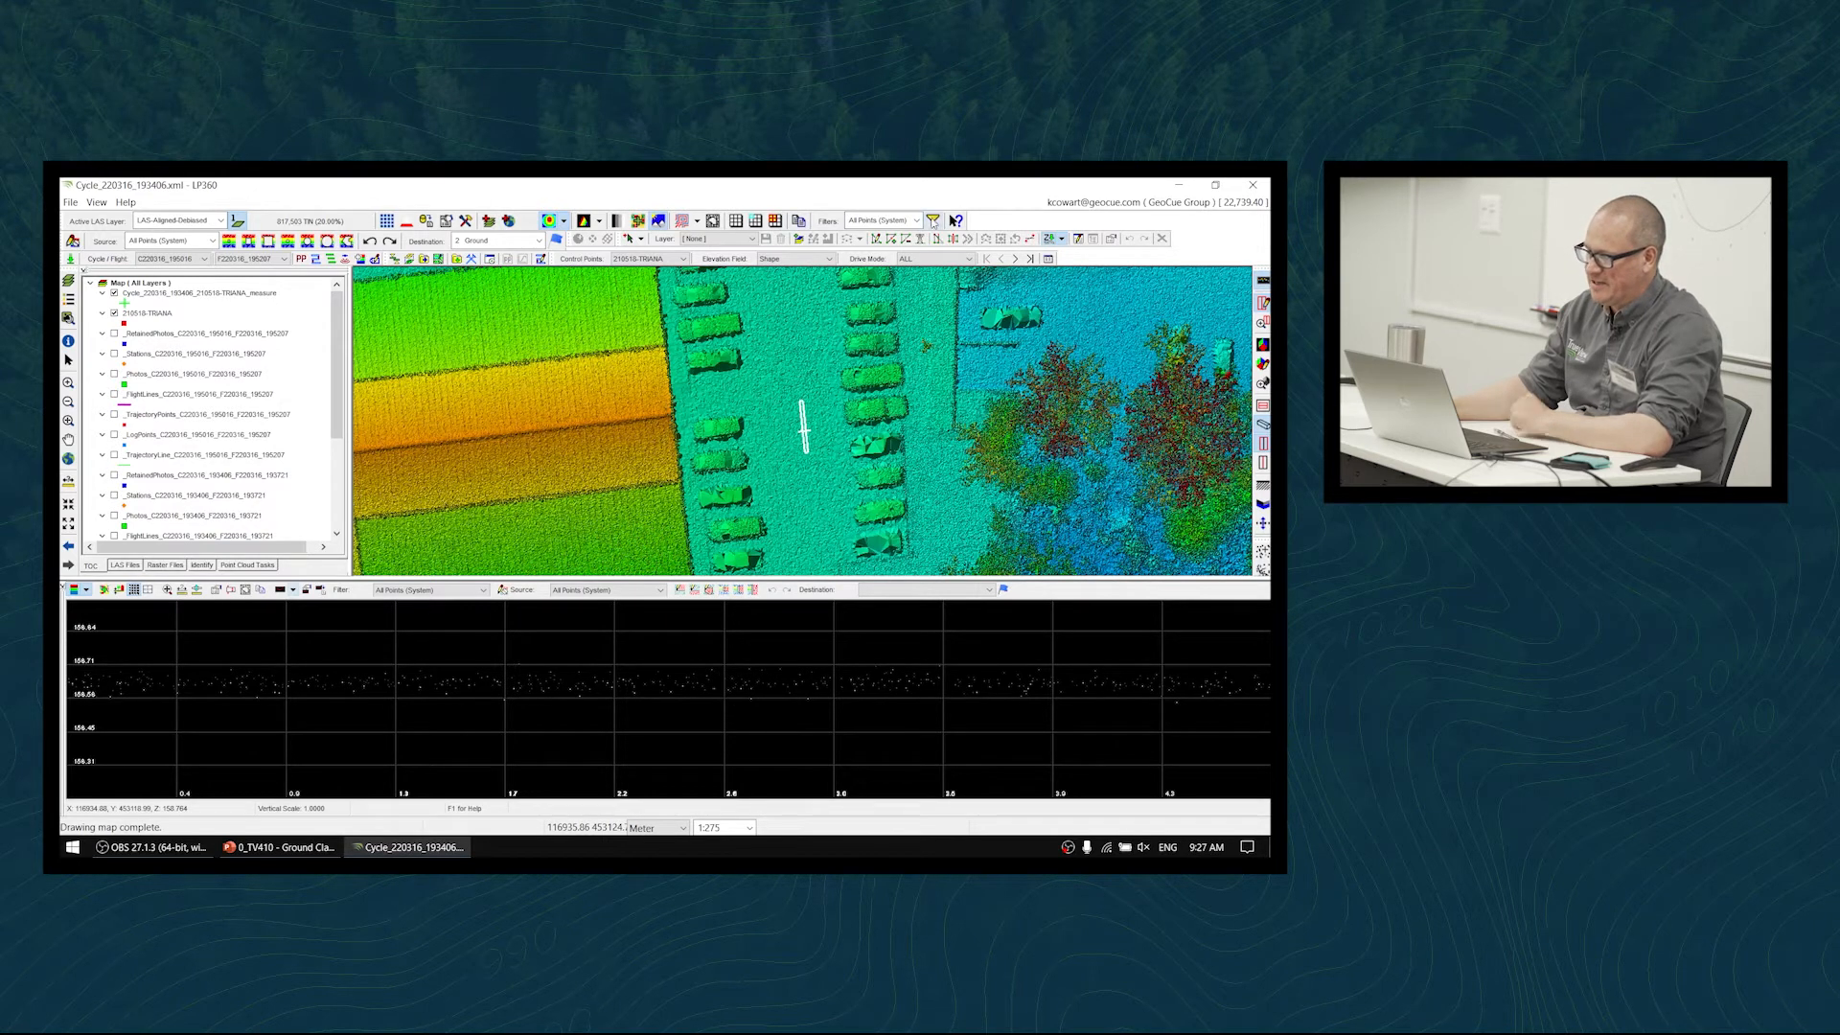
# - Increase the point size in the Live View settings of LAS-Aligned-Debiased so the profile points draw larger
pyautogui.press('ctrl')
pyautogui.click(933, 221)
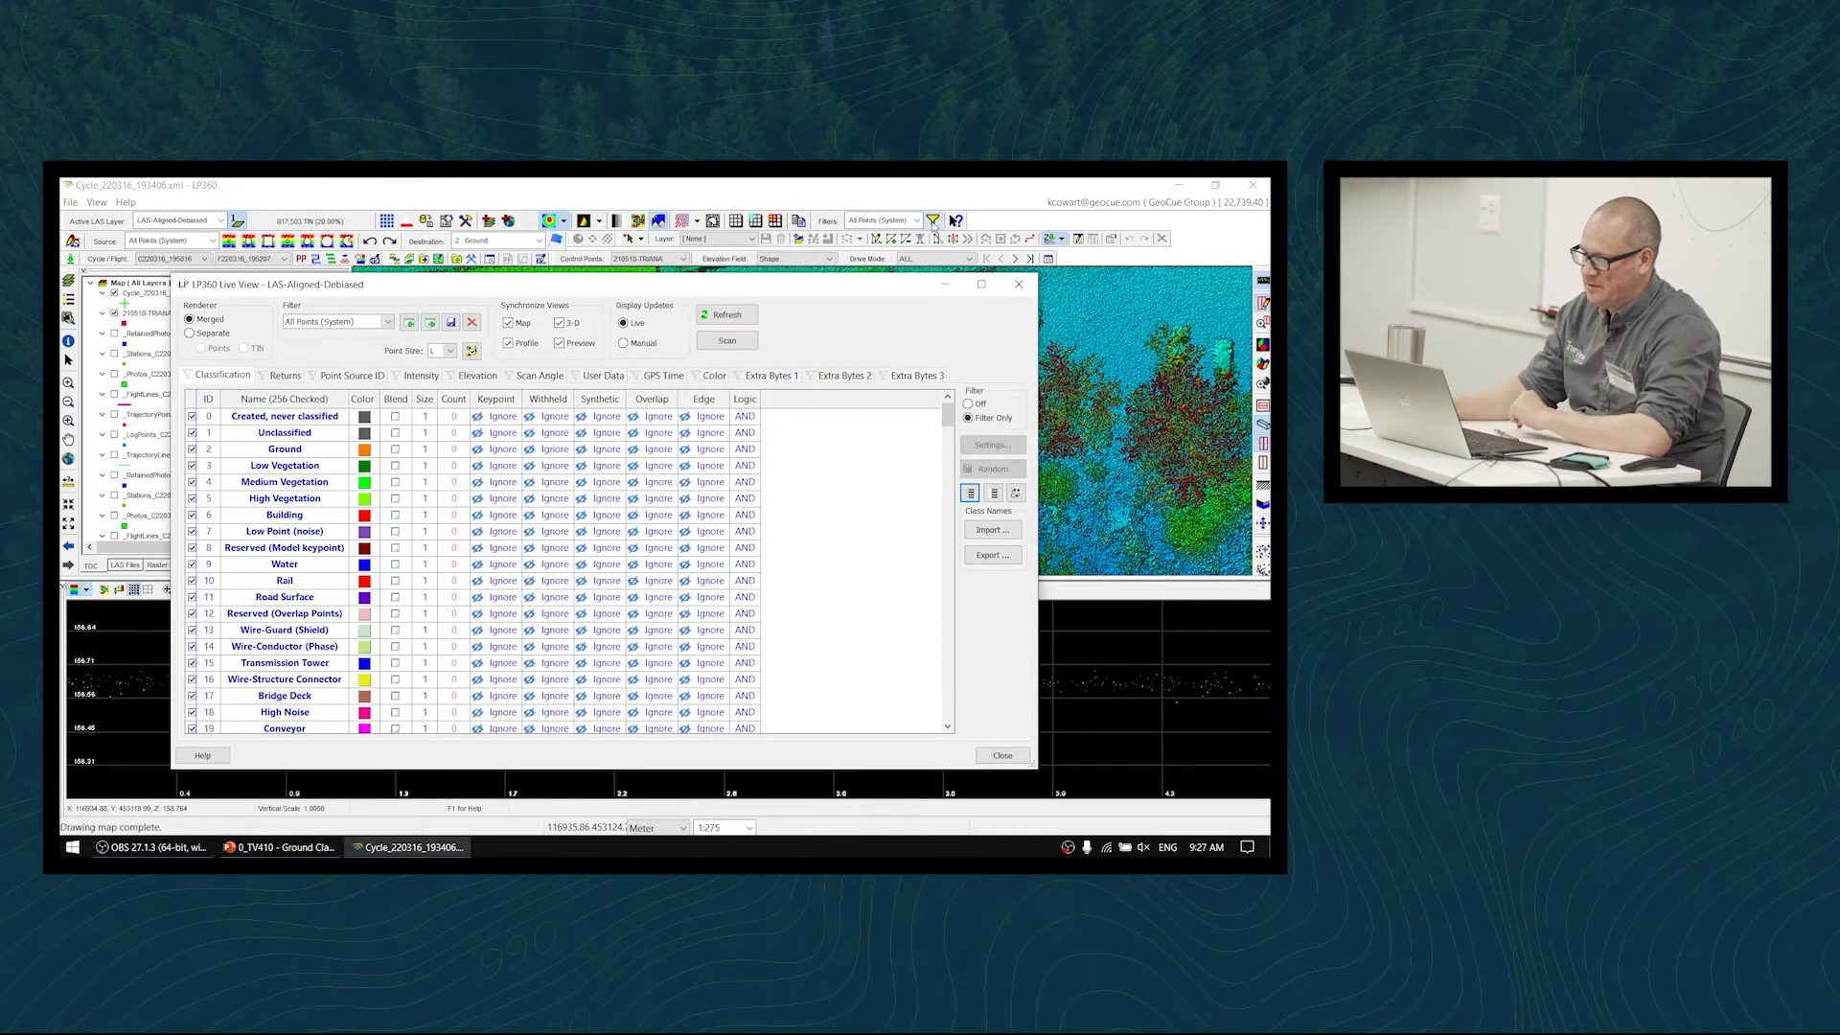
pyautogui.click(450, 351)
pyautogui.click(446, 393)
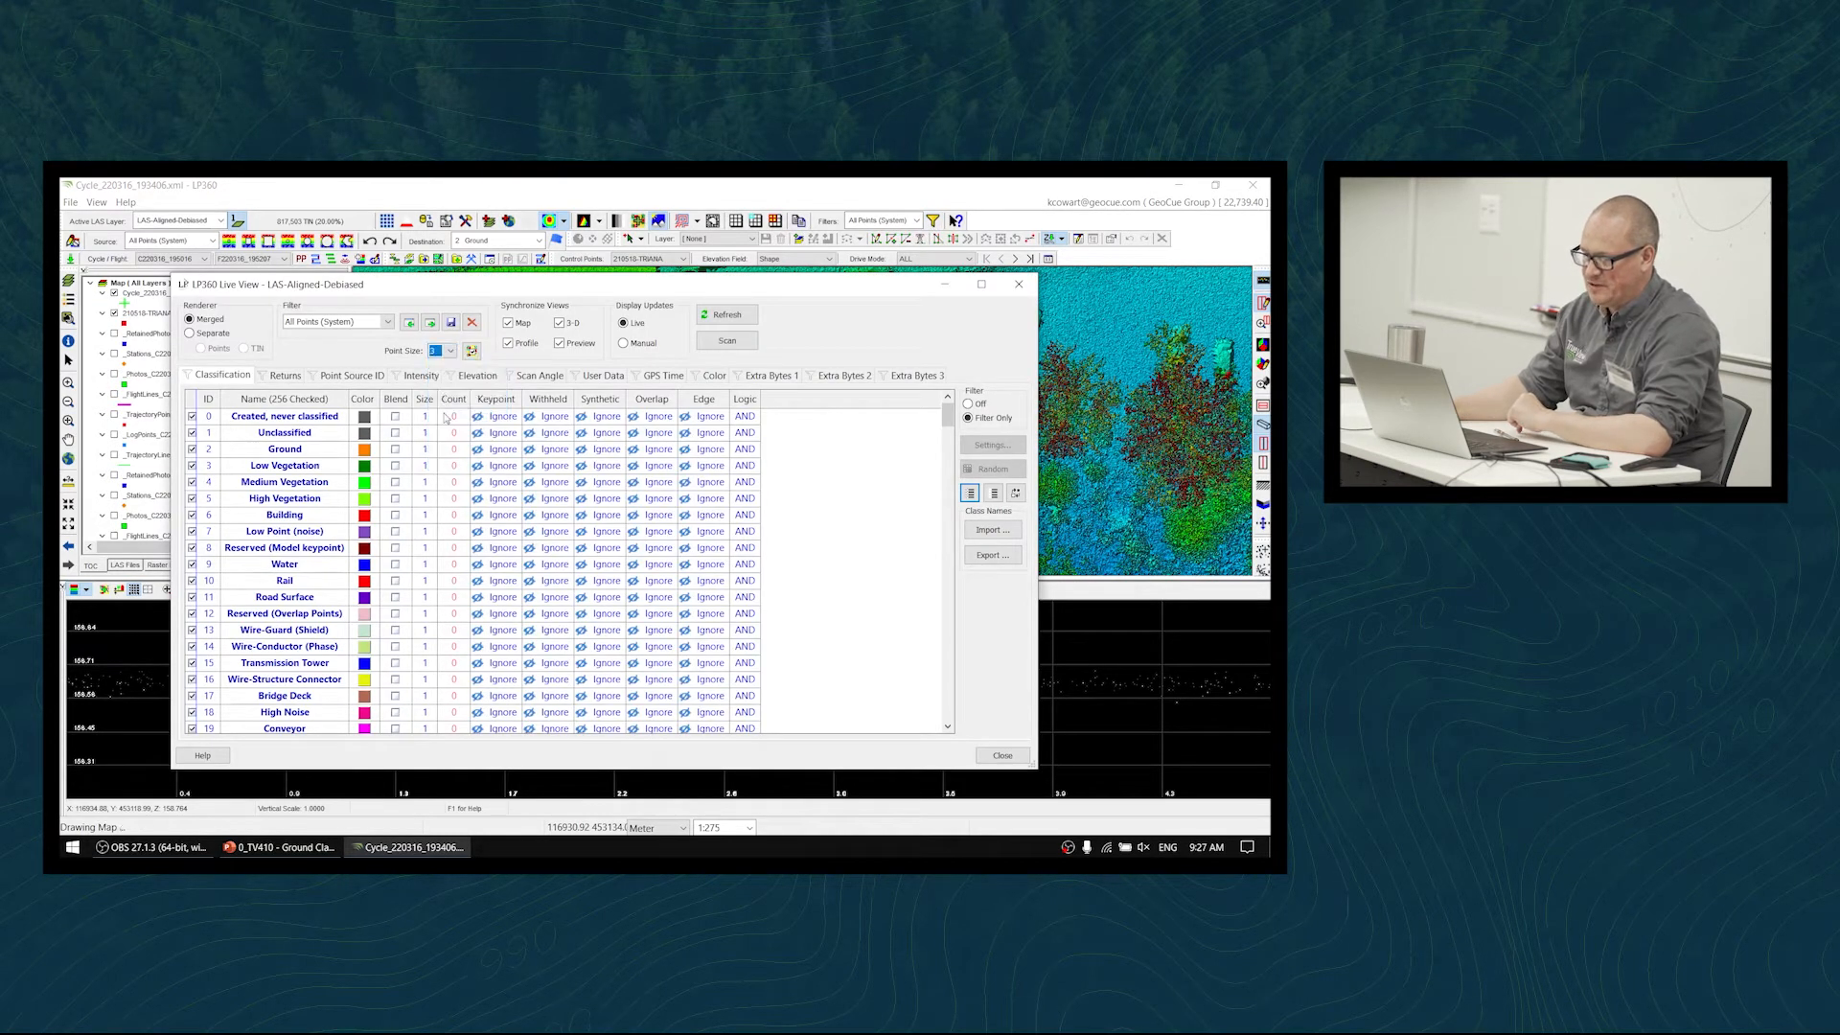
pyautogui.click(997, 755)
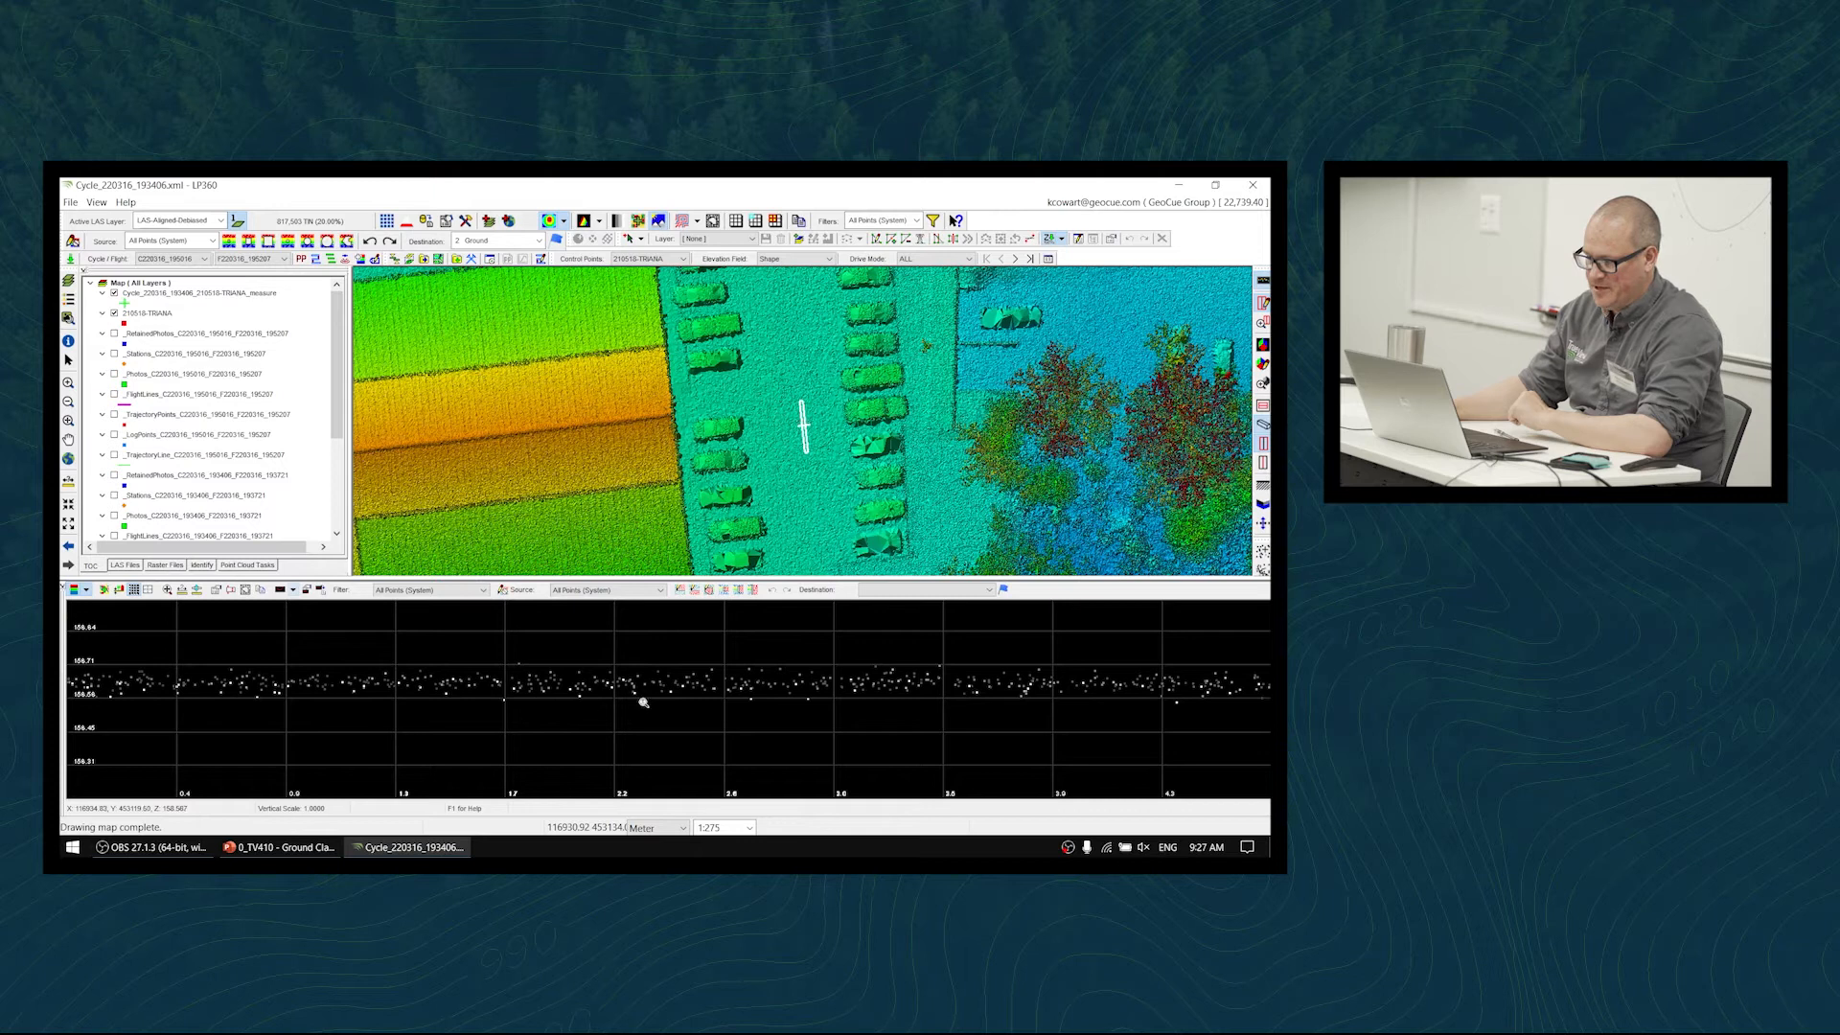
pyautogui.scroll(-2, 697, 692)
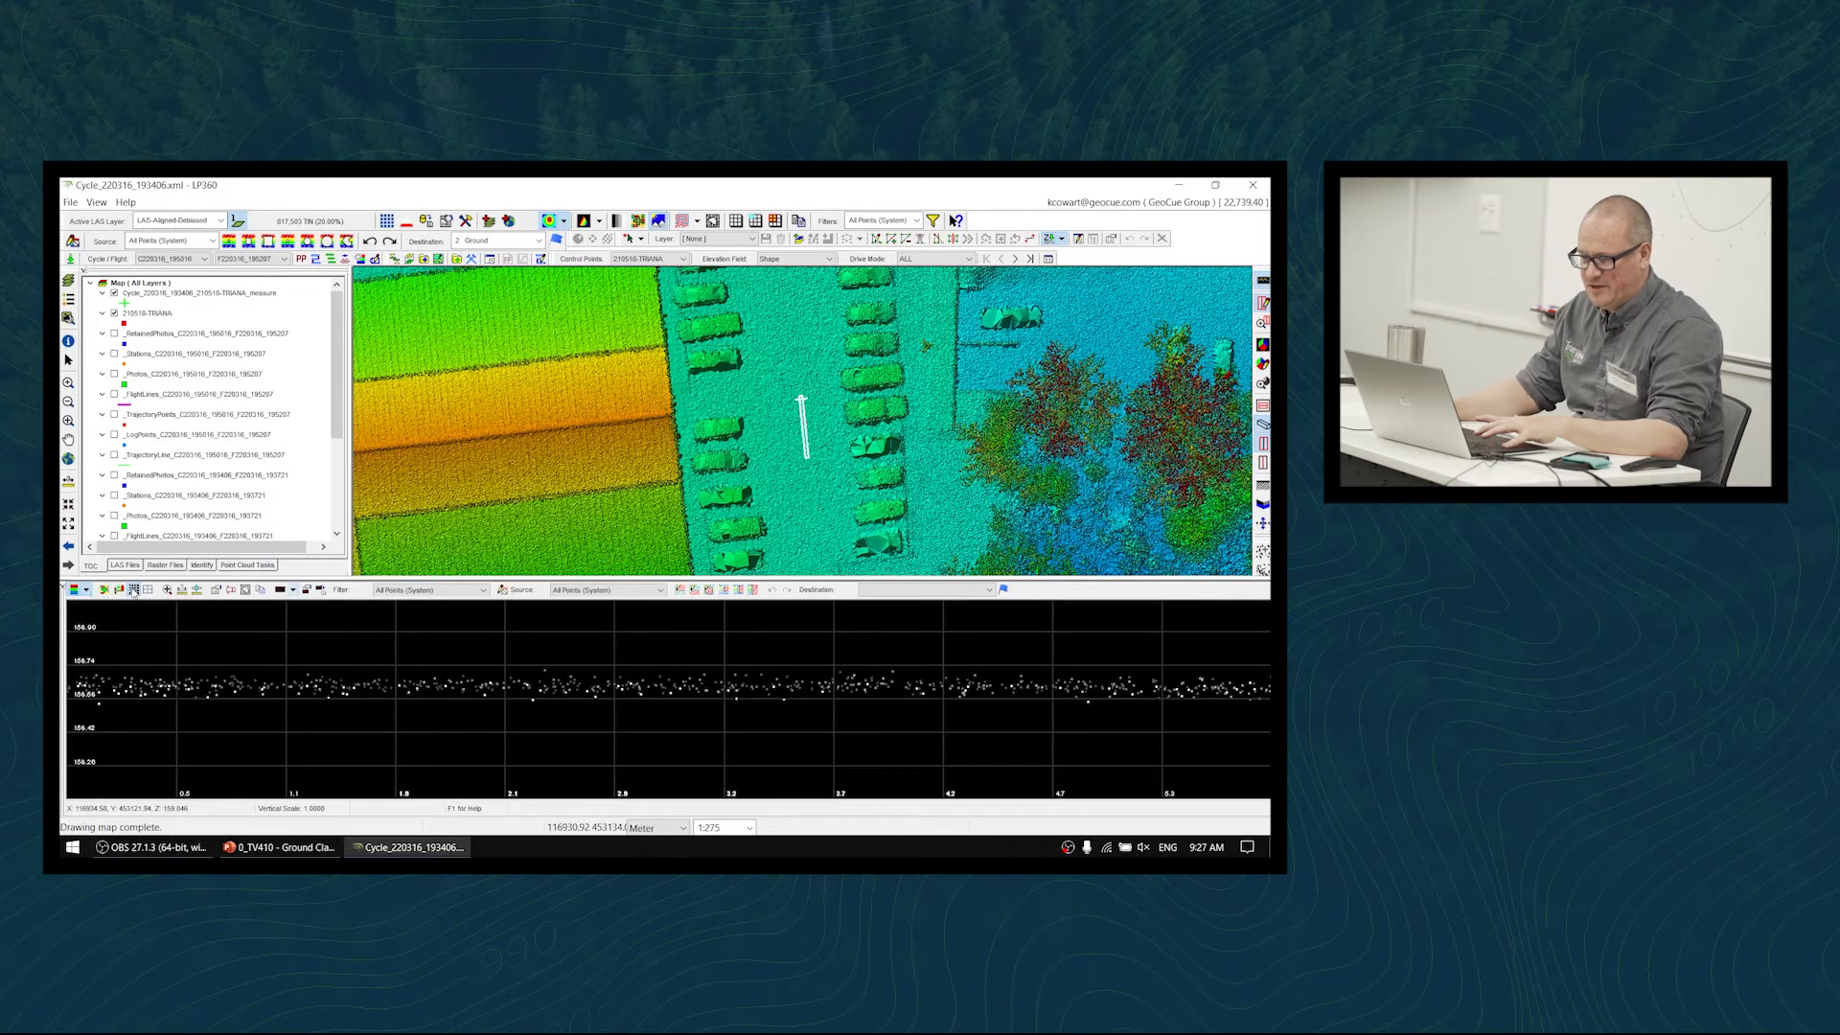
# - Toggle the graticule of the profile view off and on repeatedly to compare the display with and without grid lines
pyautogui.click(134, 591)
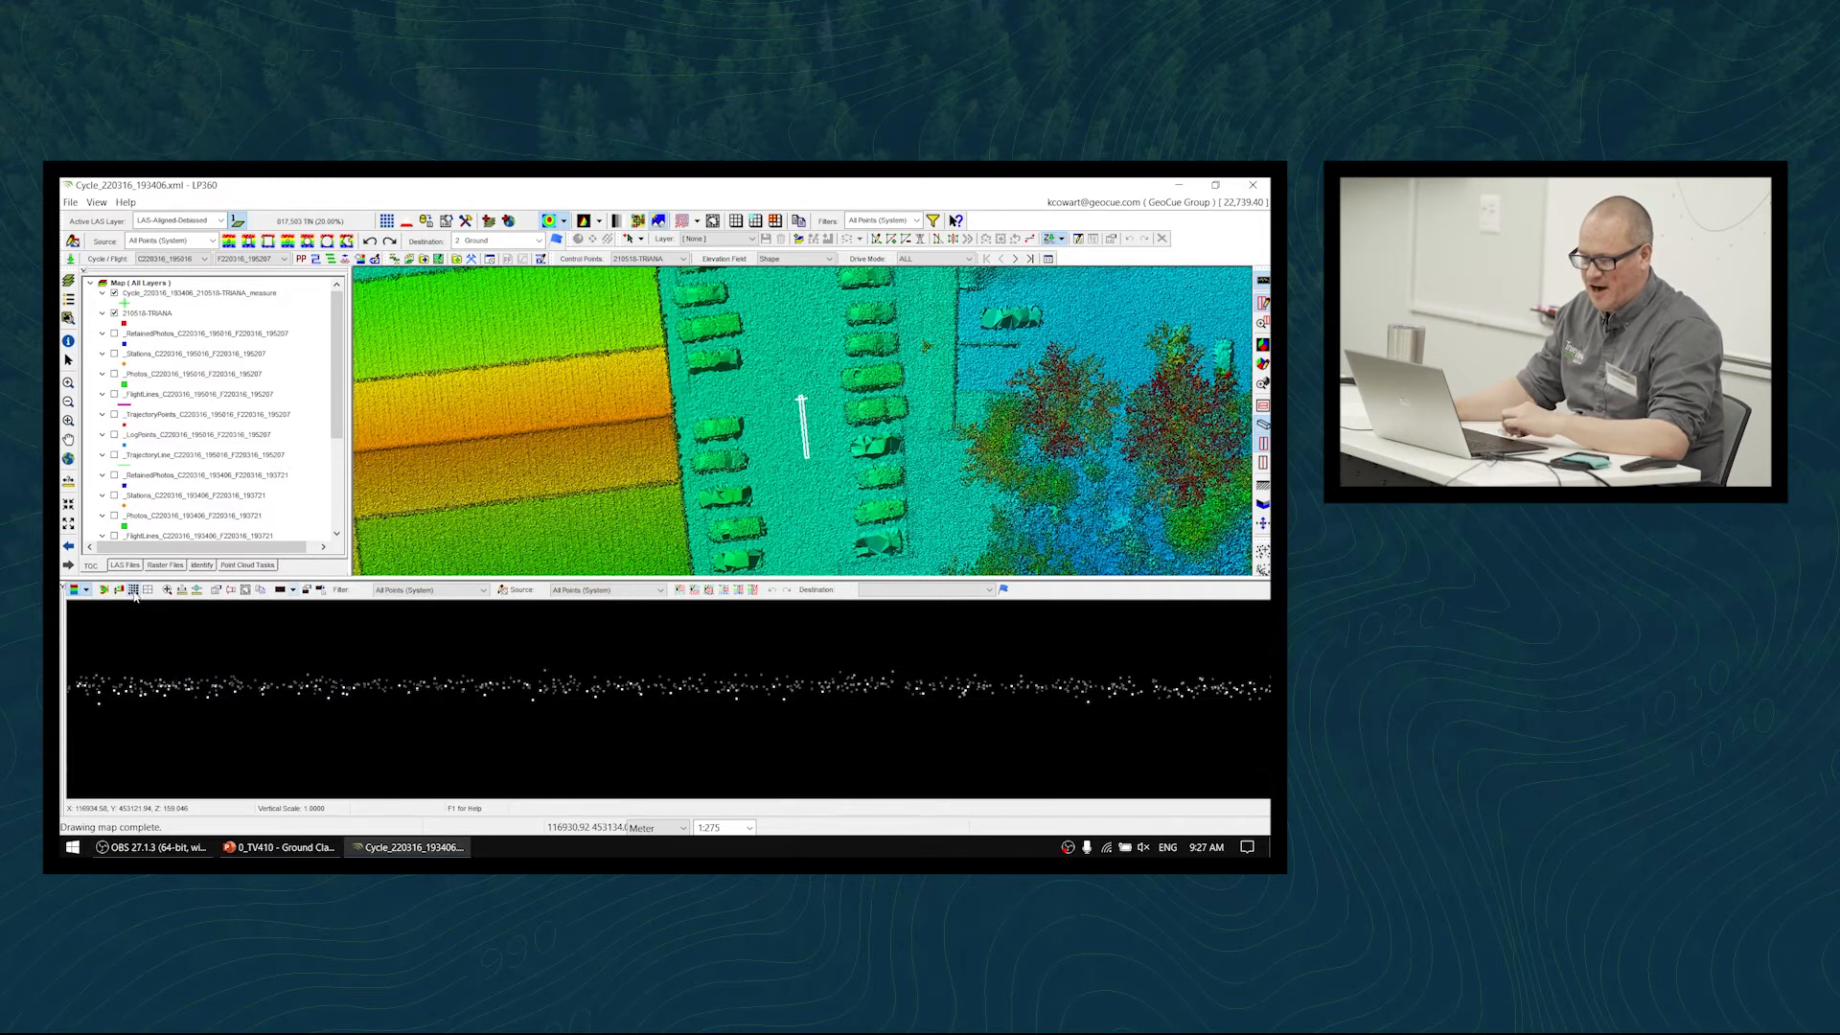
pyautogui.click(134, 590)
pyautogui.click(135, 591)
pyautogui.click(134, 590)
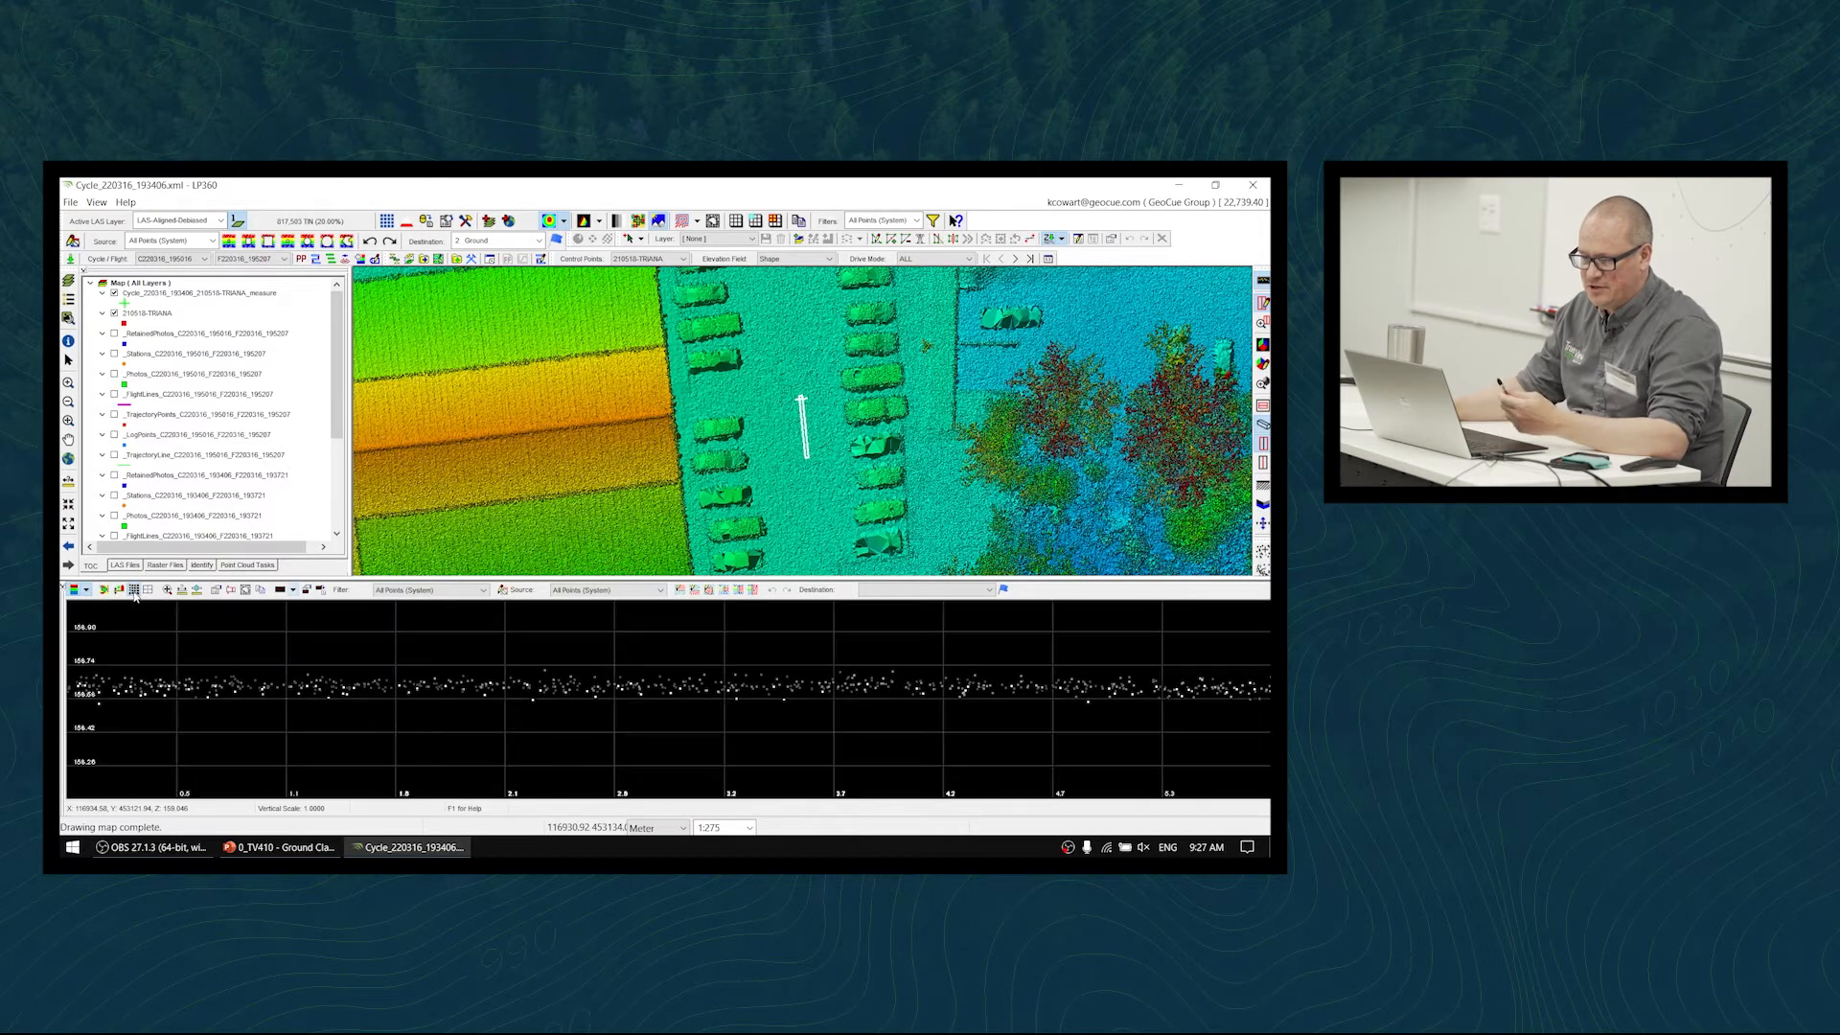
pyautogui.click(134, 590)
pyautogui.click(135, 590)
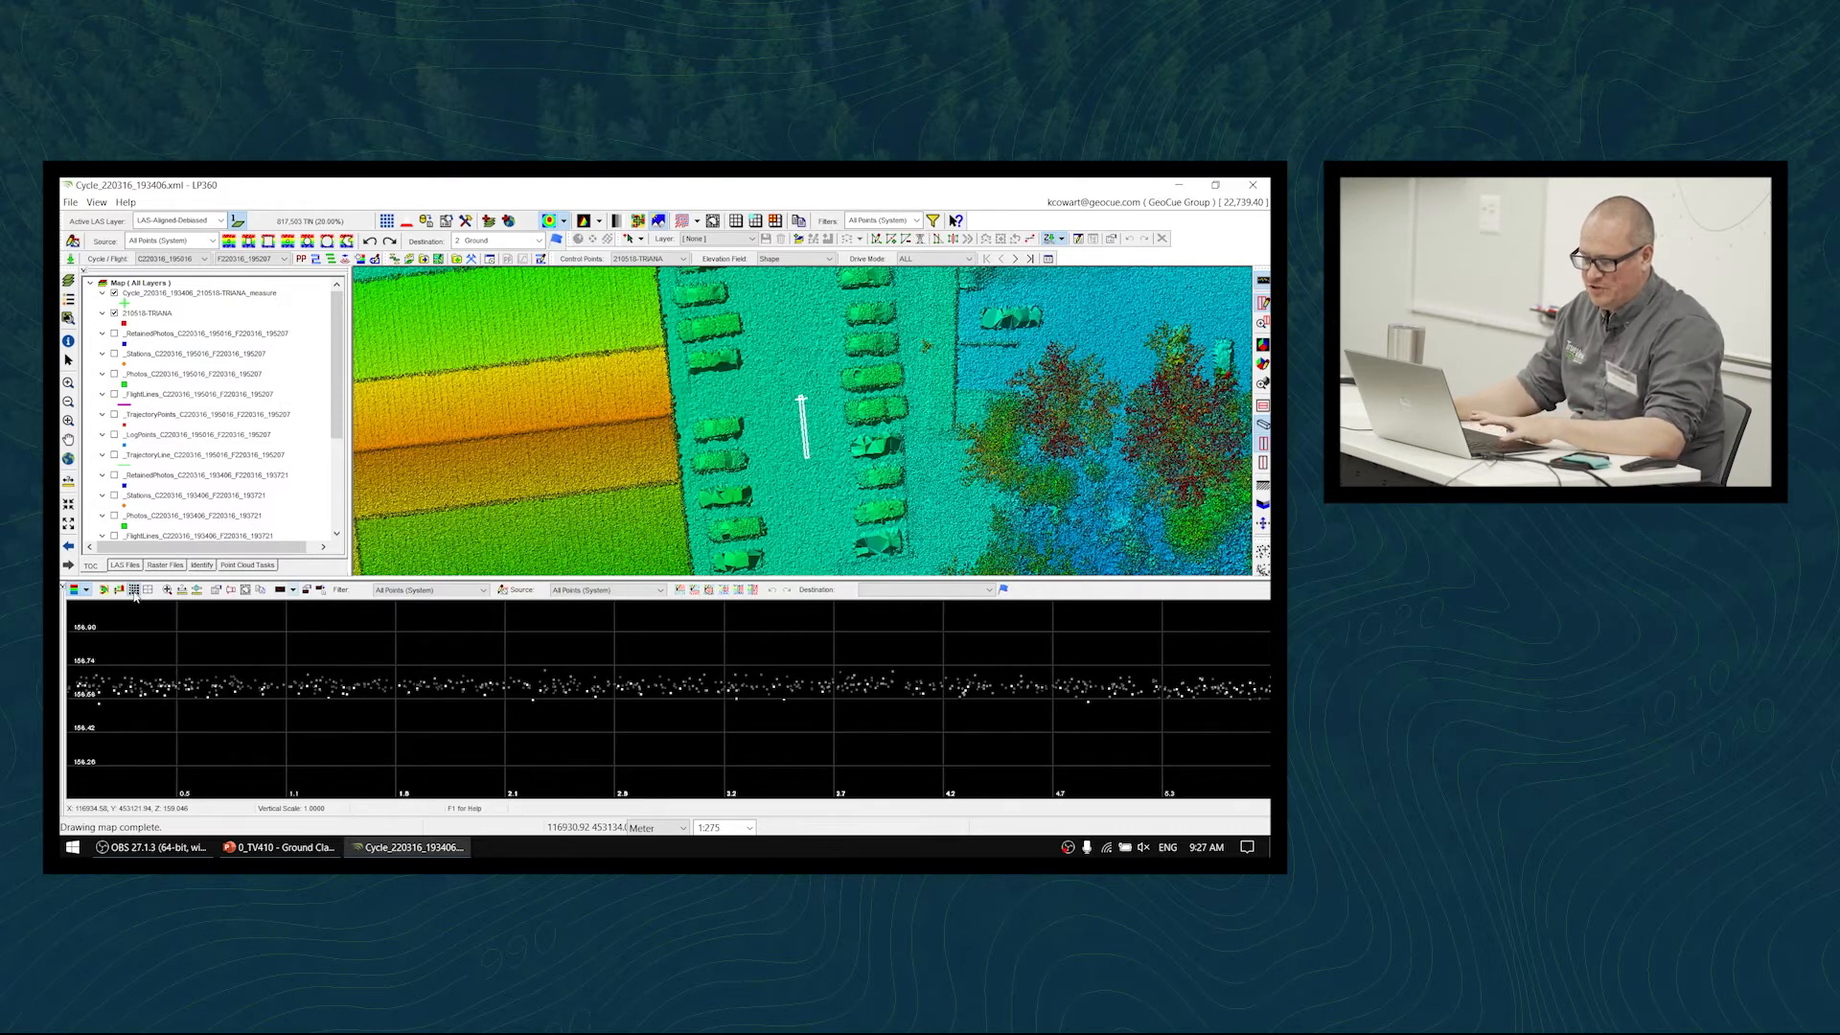
# - Set the profile graticule's horizontal and vertical line frequency to 0.1 map units using the quick grid, and apply it
pyautogui.rightClick(135, 591)
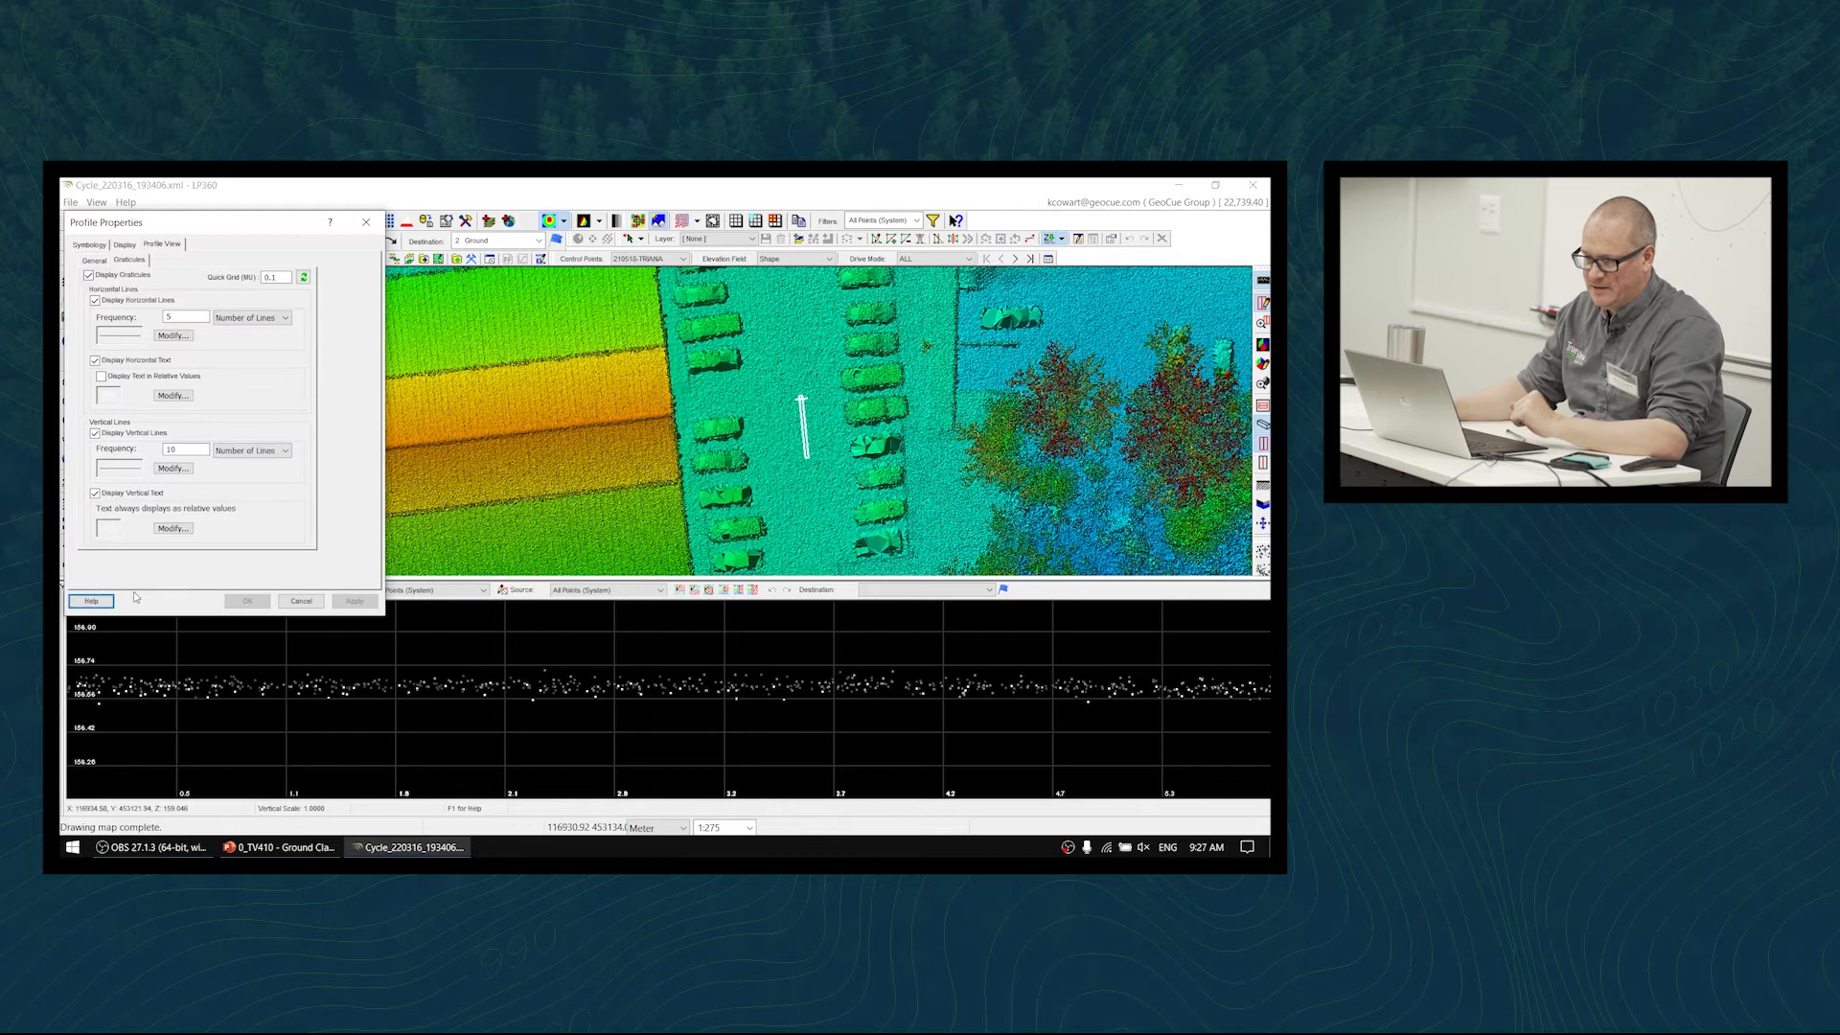
pyautogui.moveTo(220, 230); pyautogui.dragTo(712, 253)
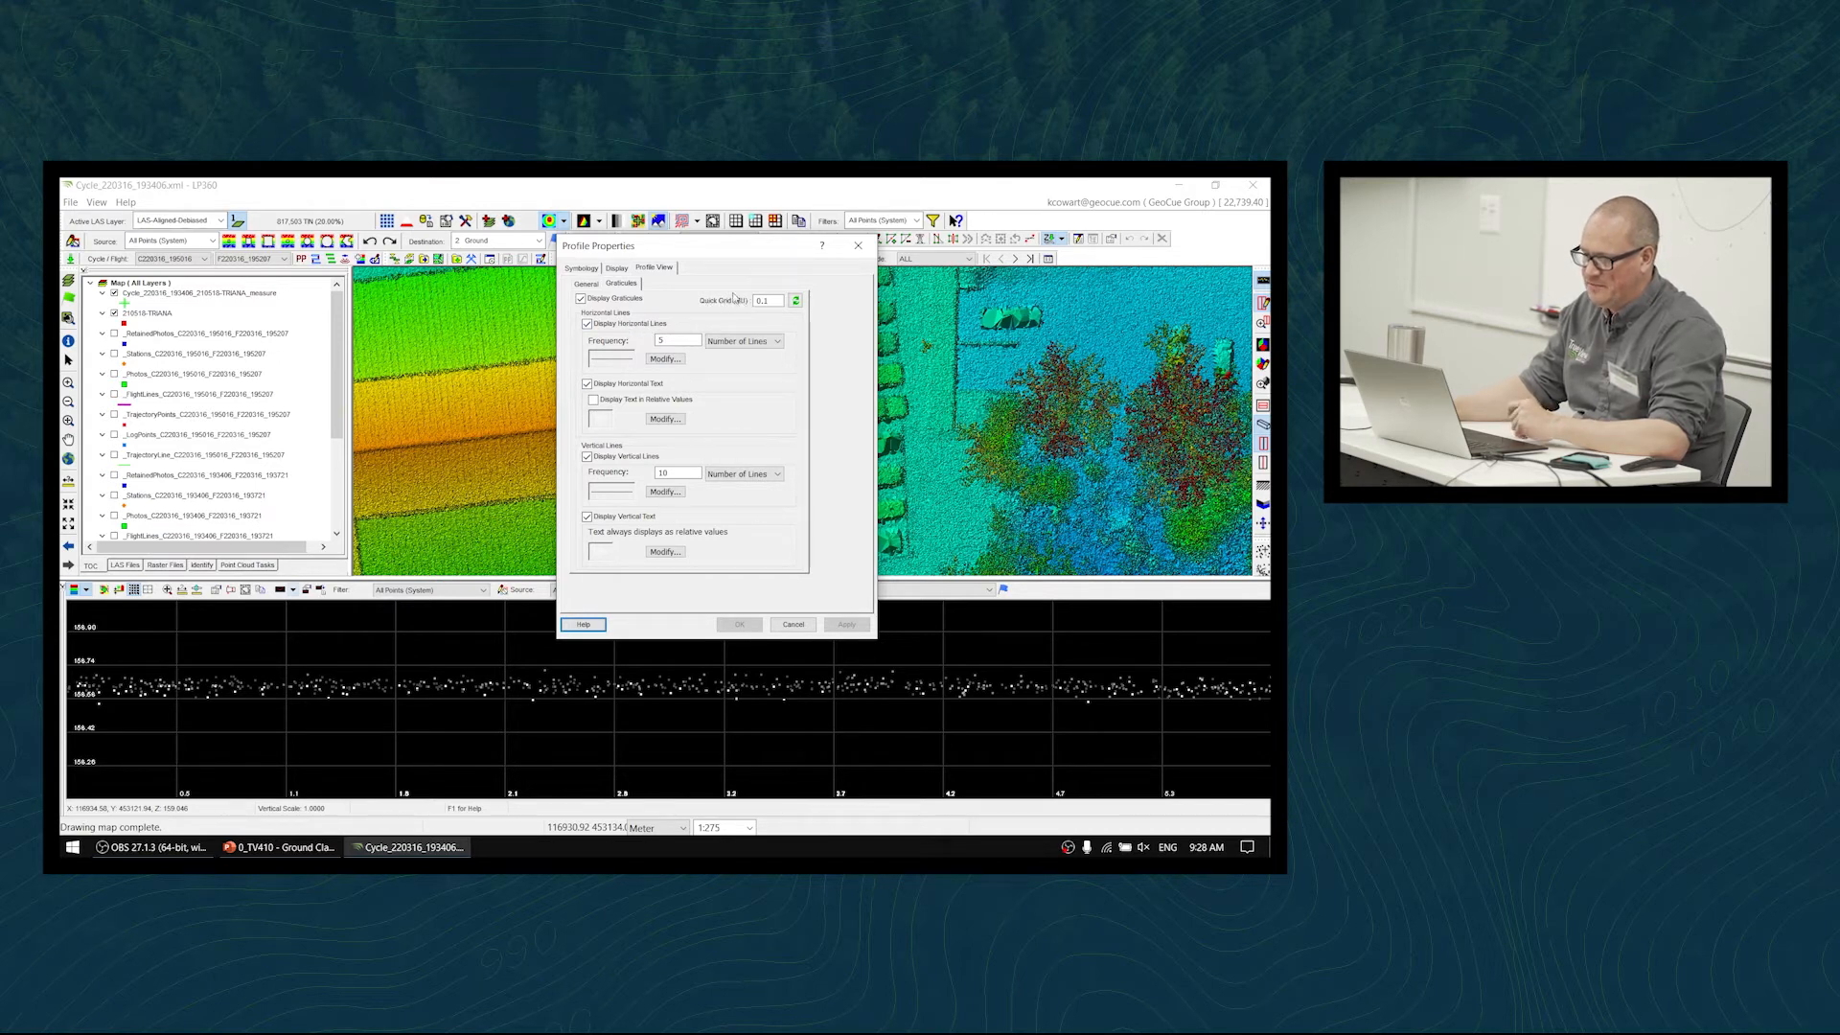
pyautogui.click(776, 300)
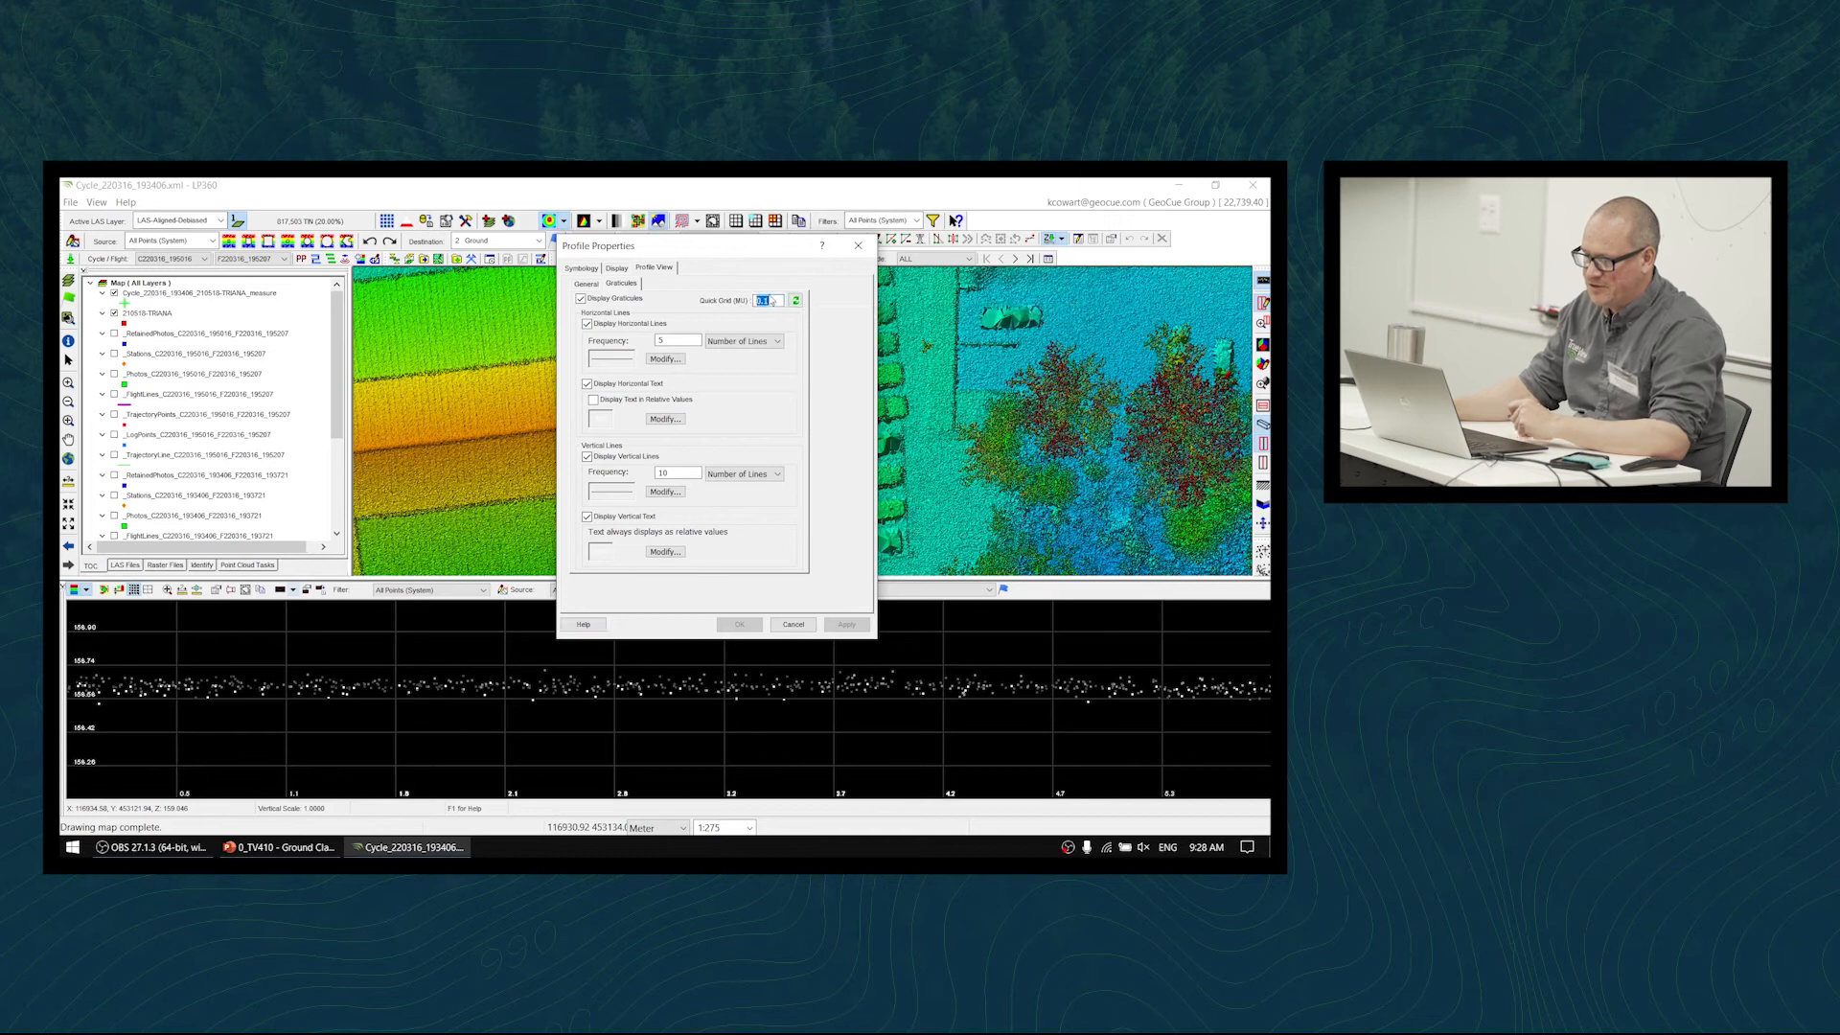
pyautogui.click(795, 301)
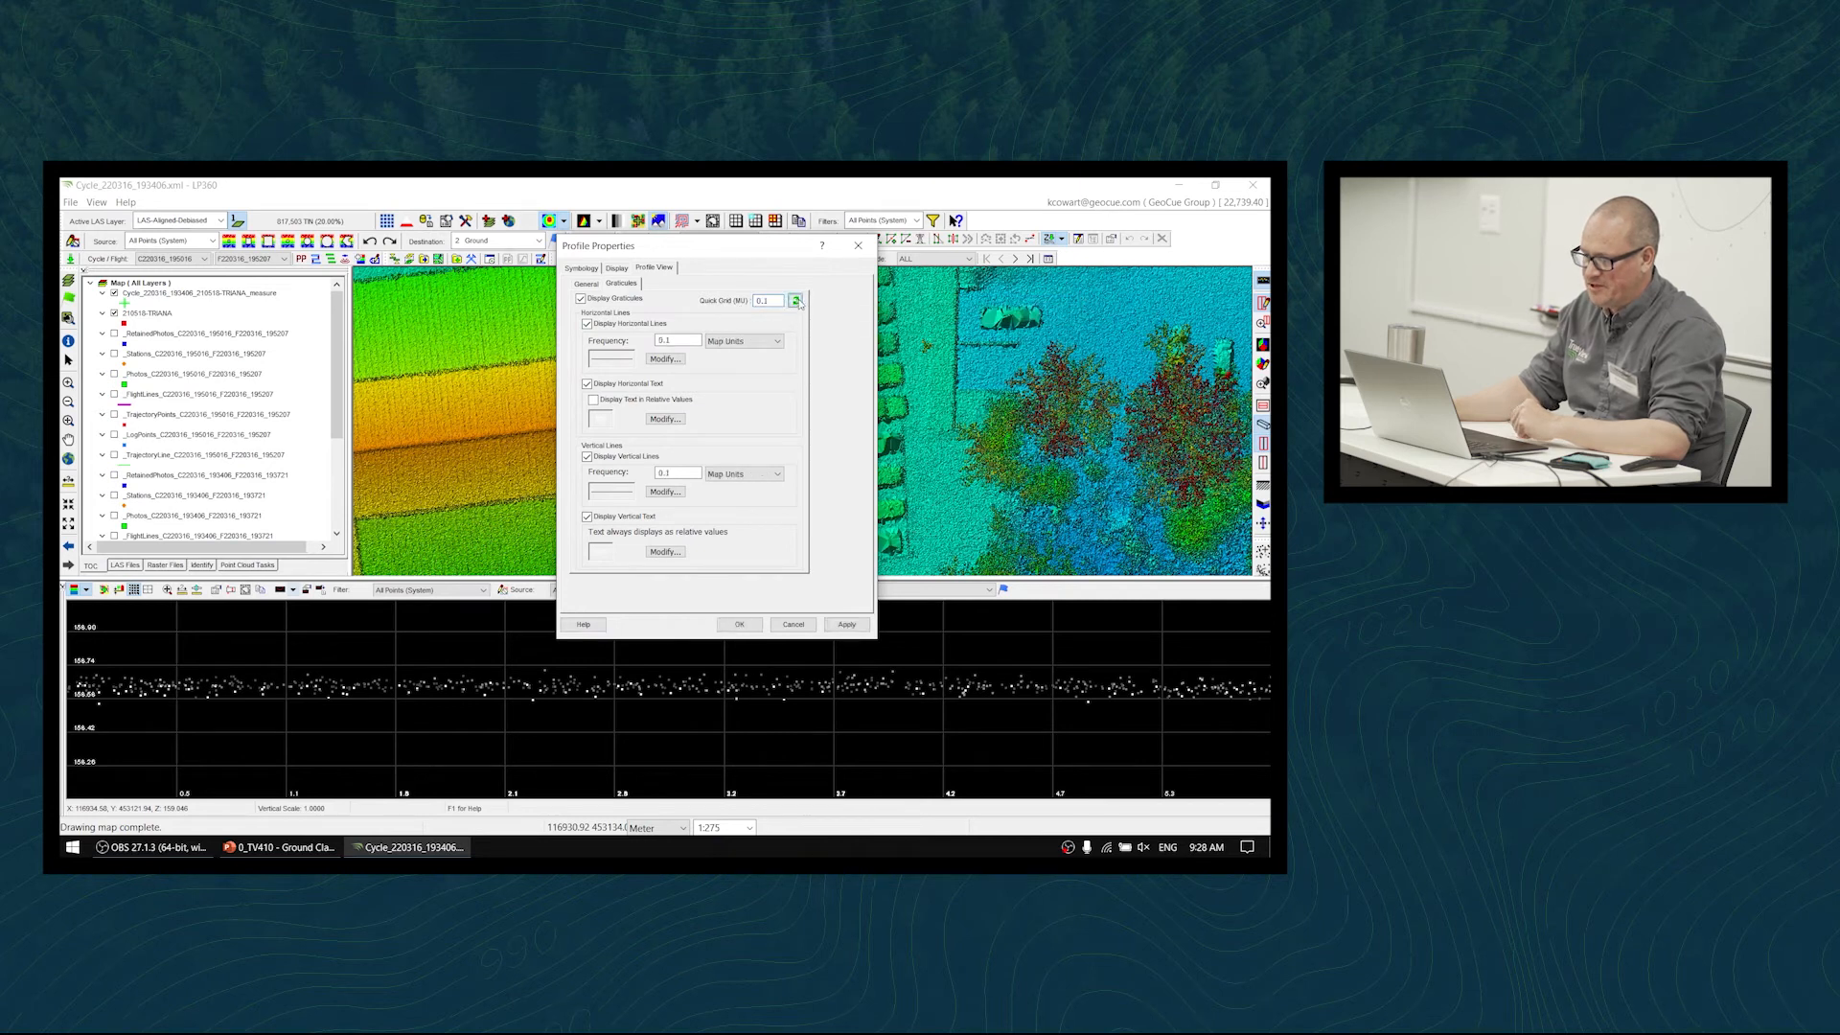
pyautogui.click(856, 626)
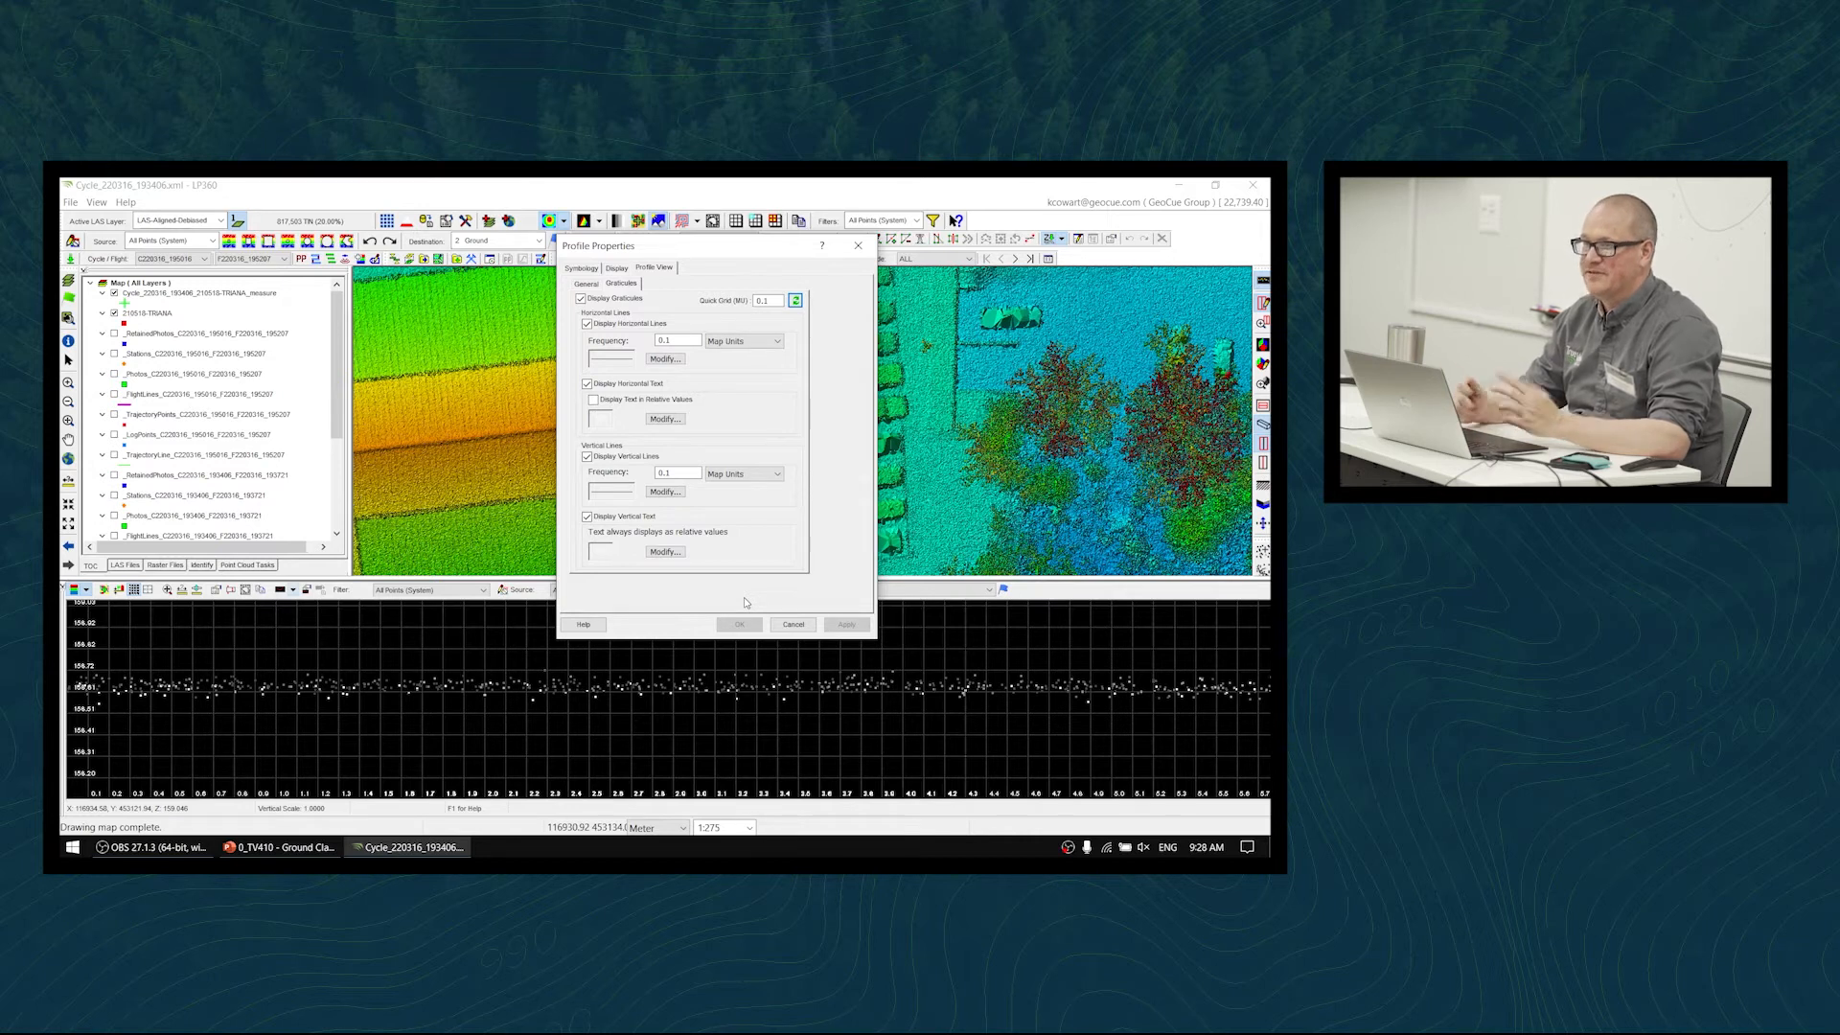
pyautogui.click(793, 624)
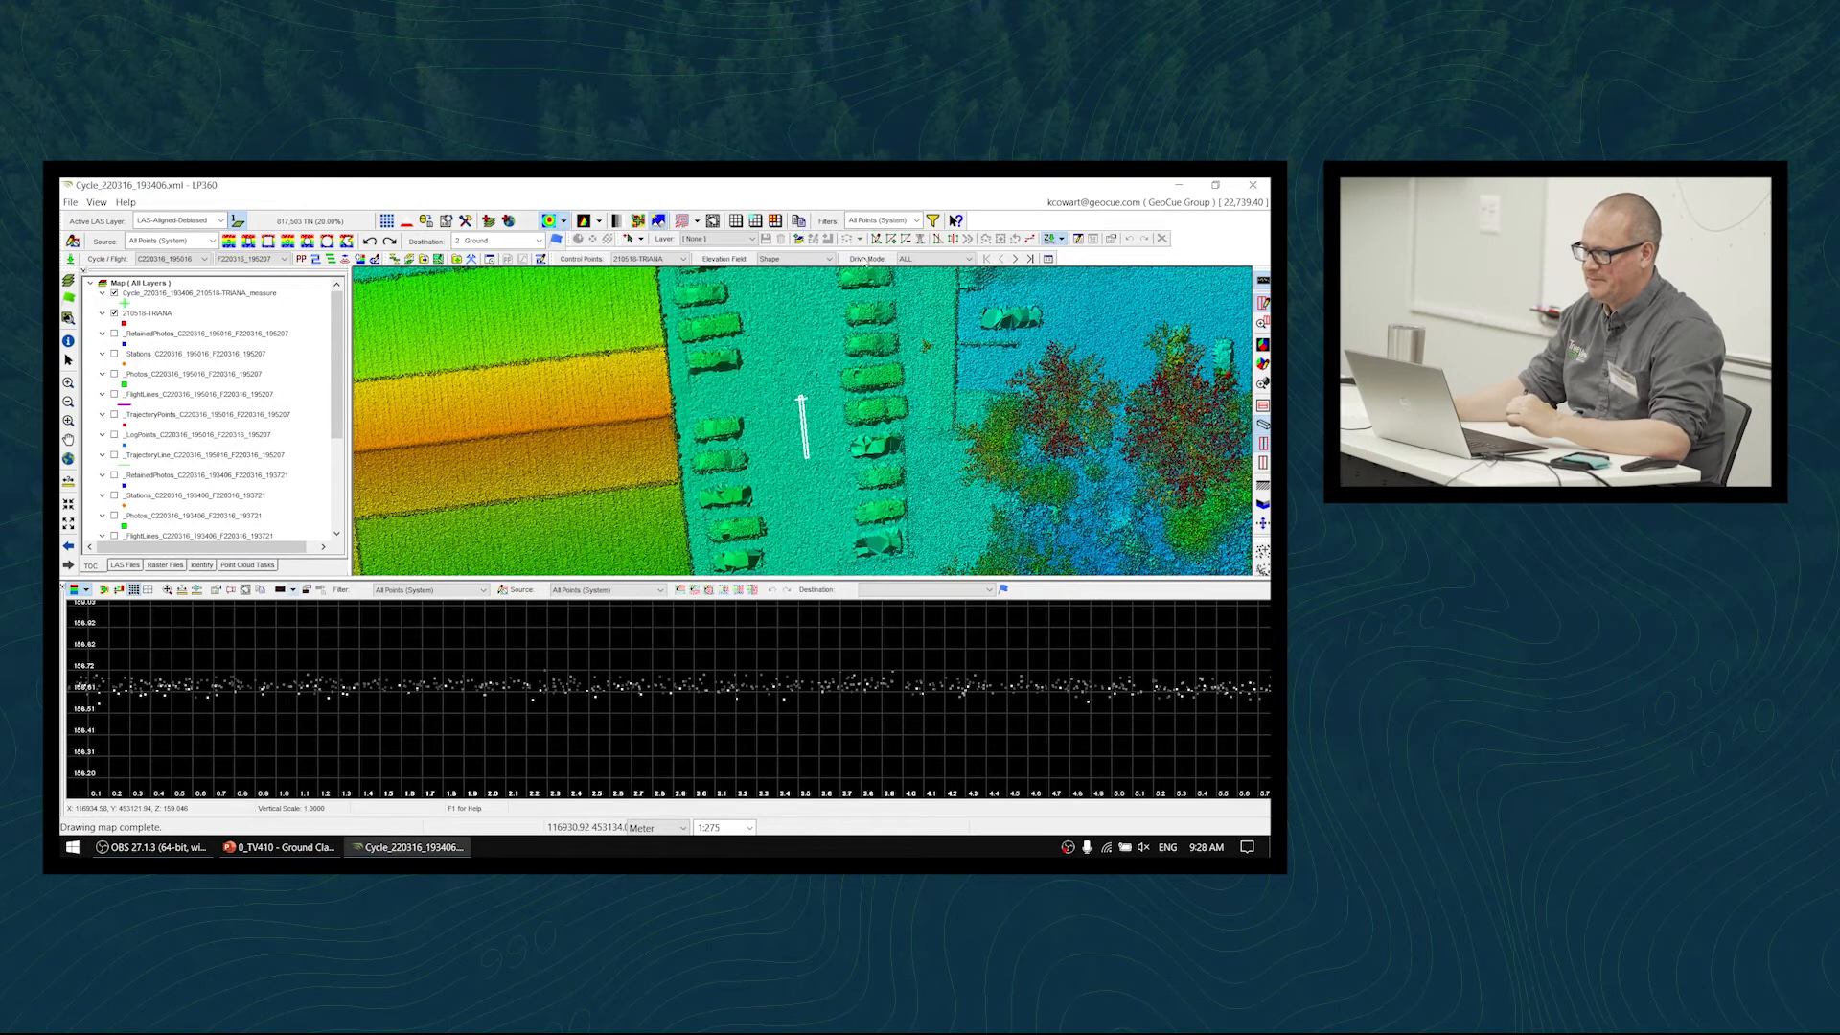
# - Color the profile points by elevation and inspect the pavement point spread against the 0.1 grid
pyautogui.scroll(2, 769, 714)
pyautogui.moveTo(773, 710); pyautogui.dragTo(768, 720)
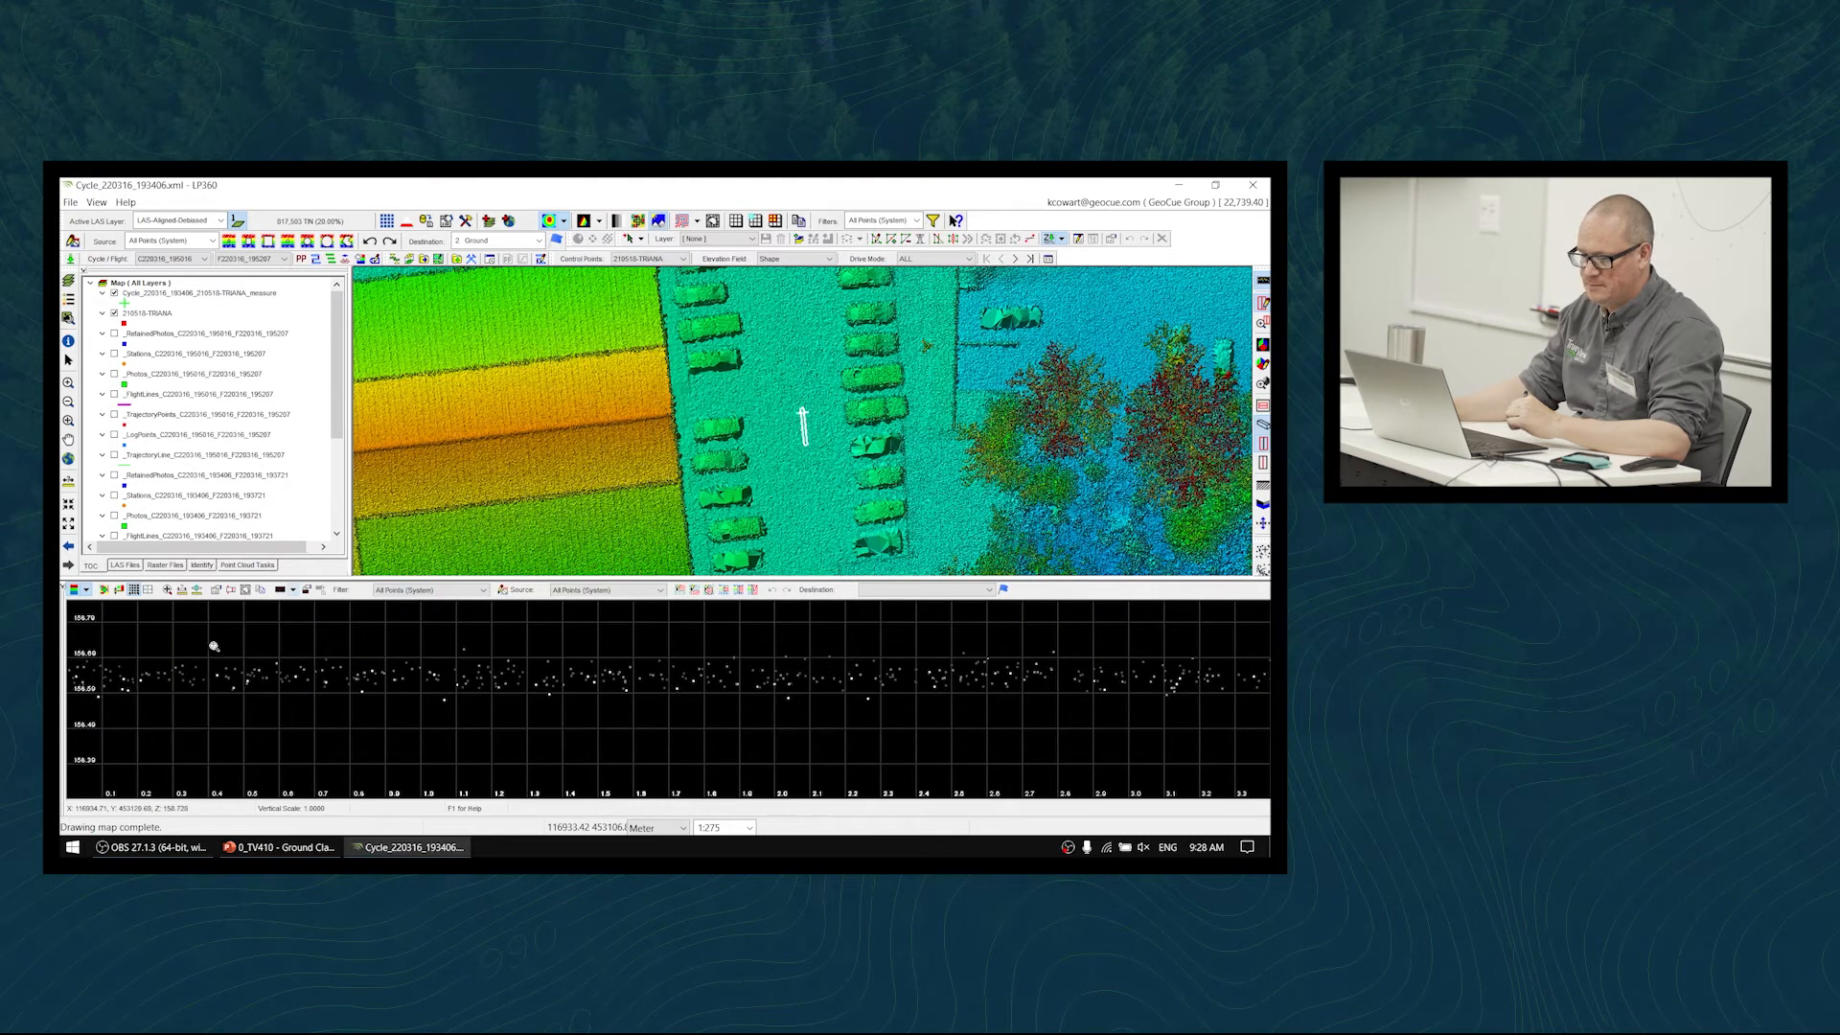
pyautogui.click(87, 589)
pyautogui.click(79, 608)
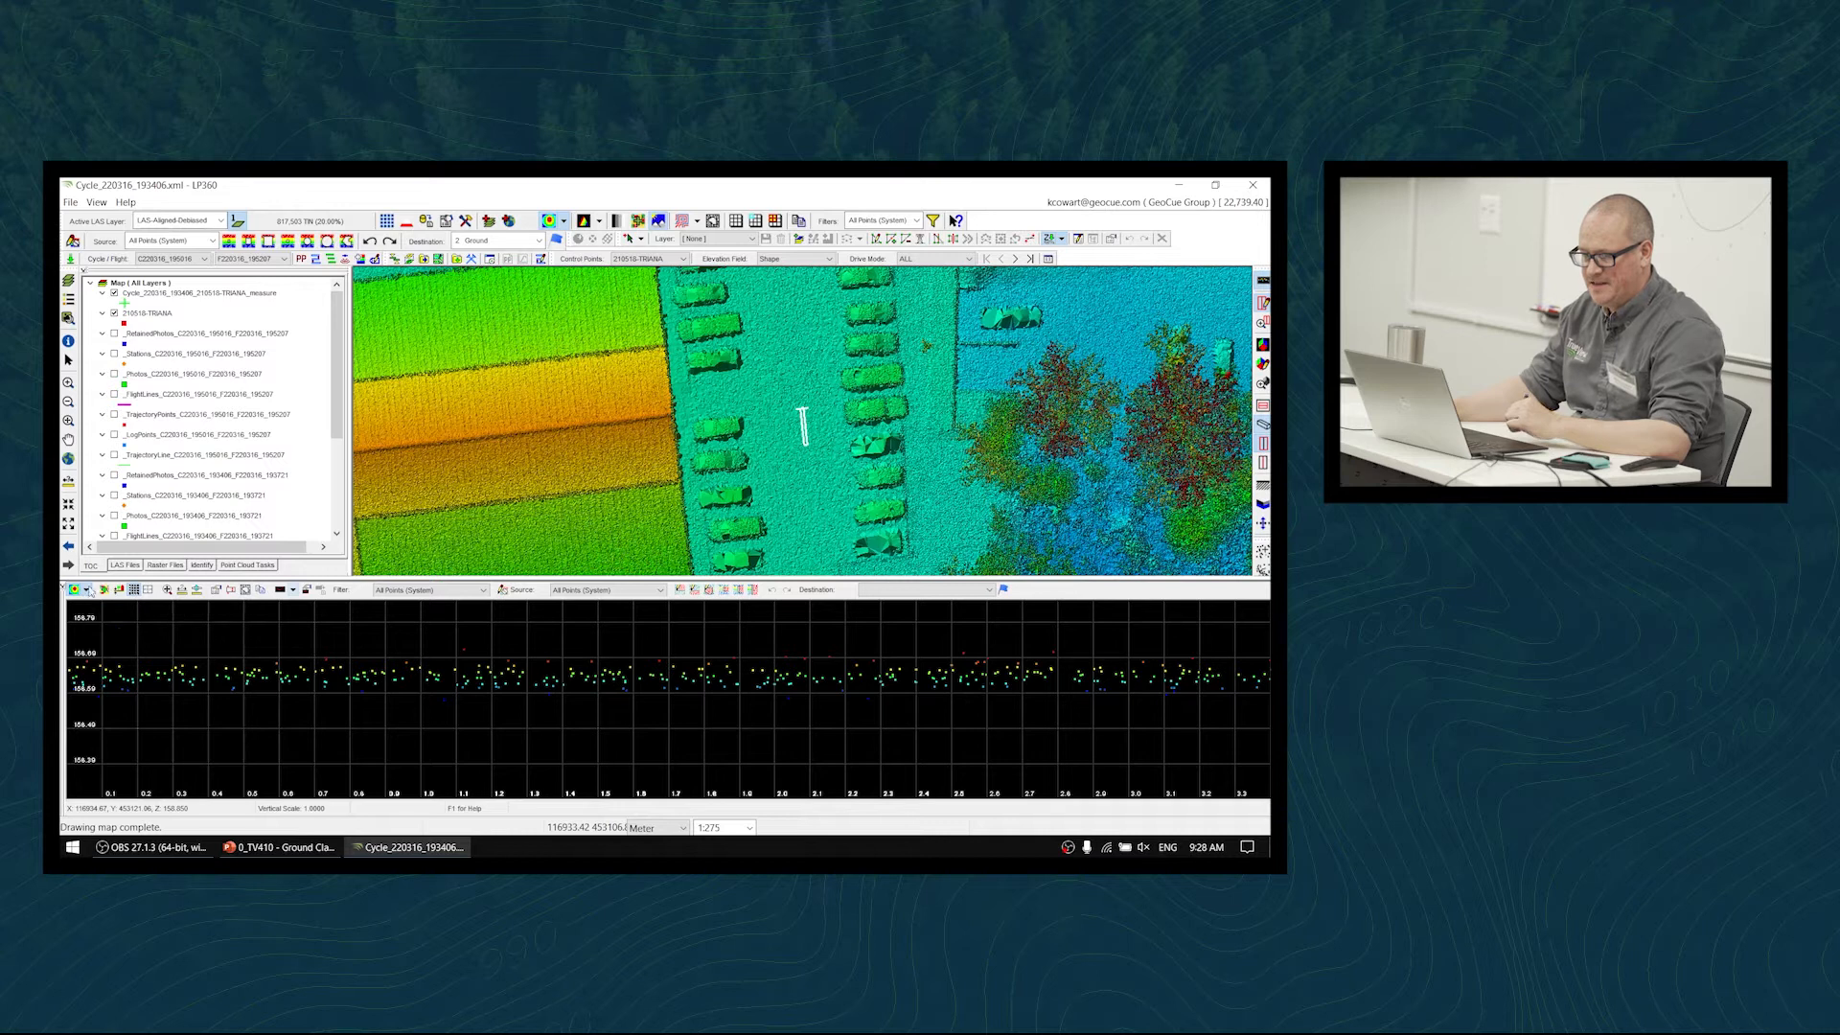
pyautogui.click(76, 589)
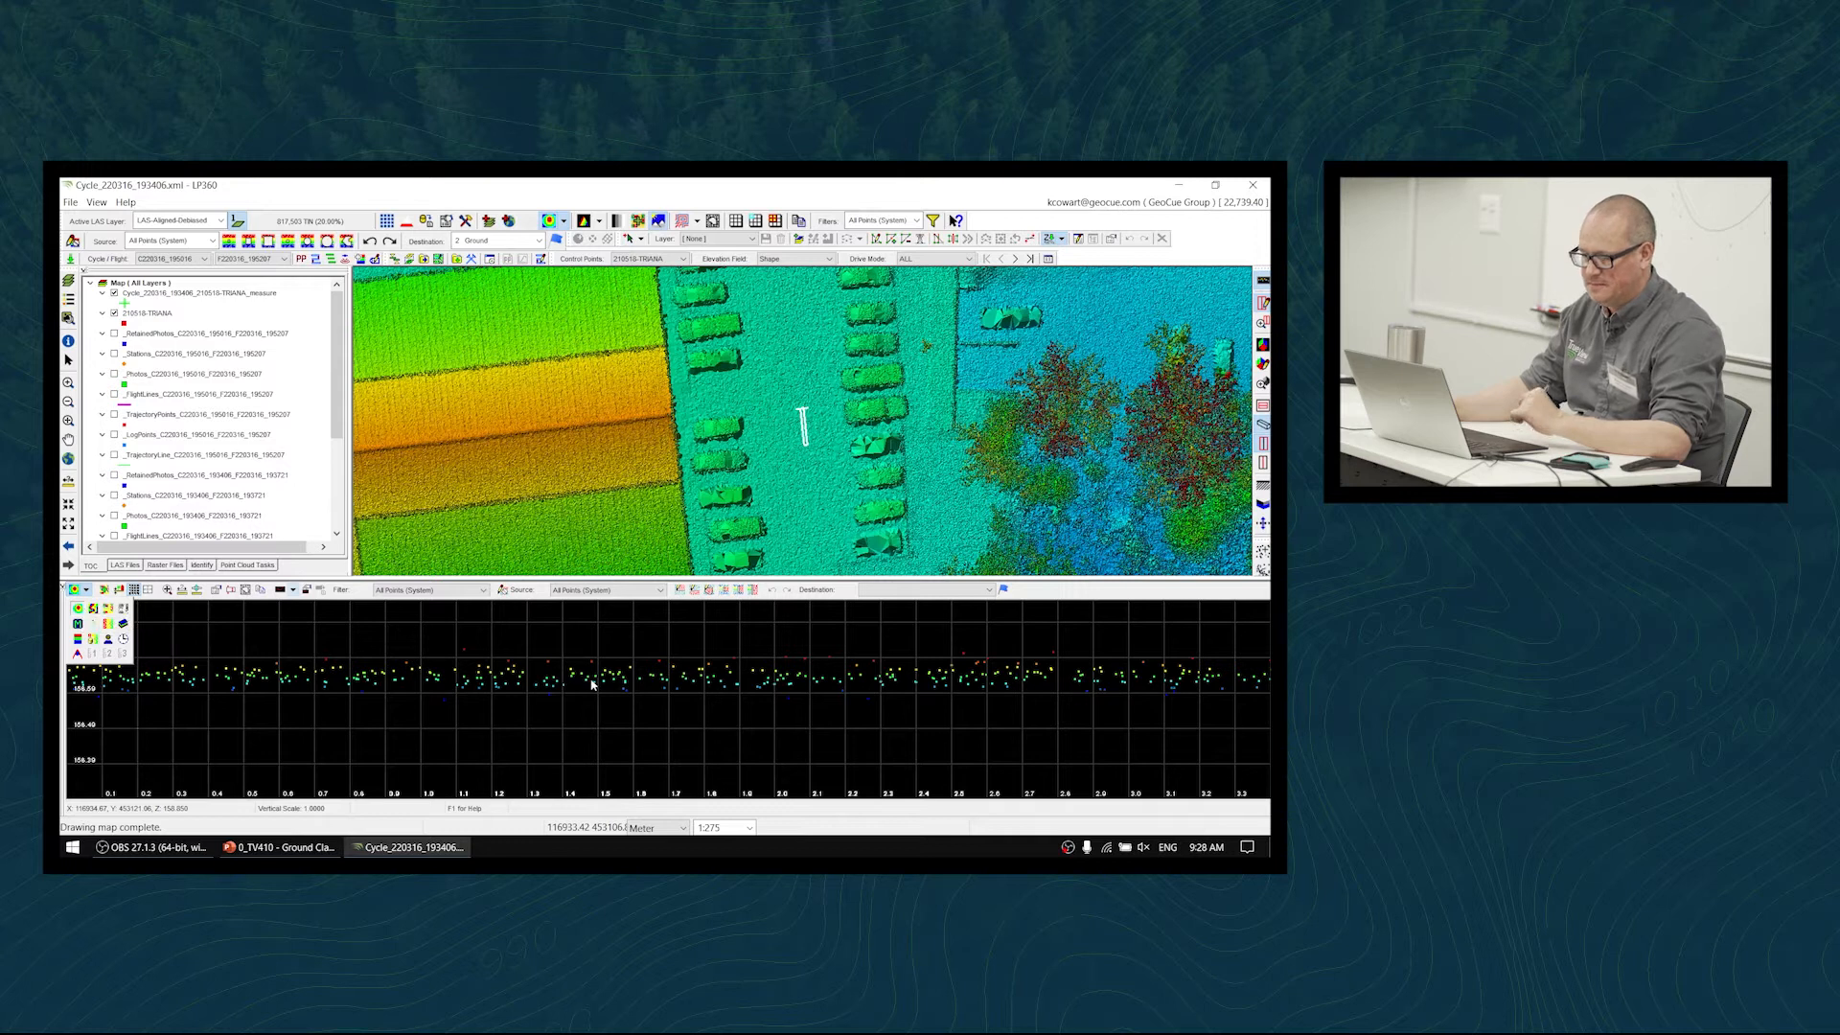
pyautogui.click(684, 682)
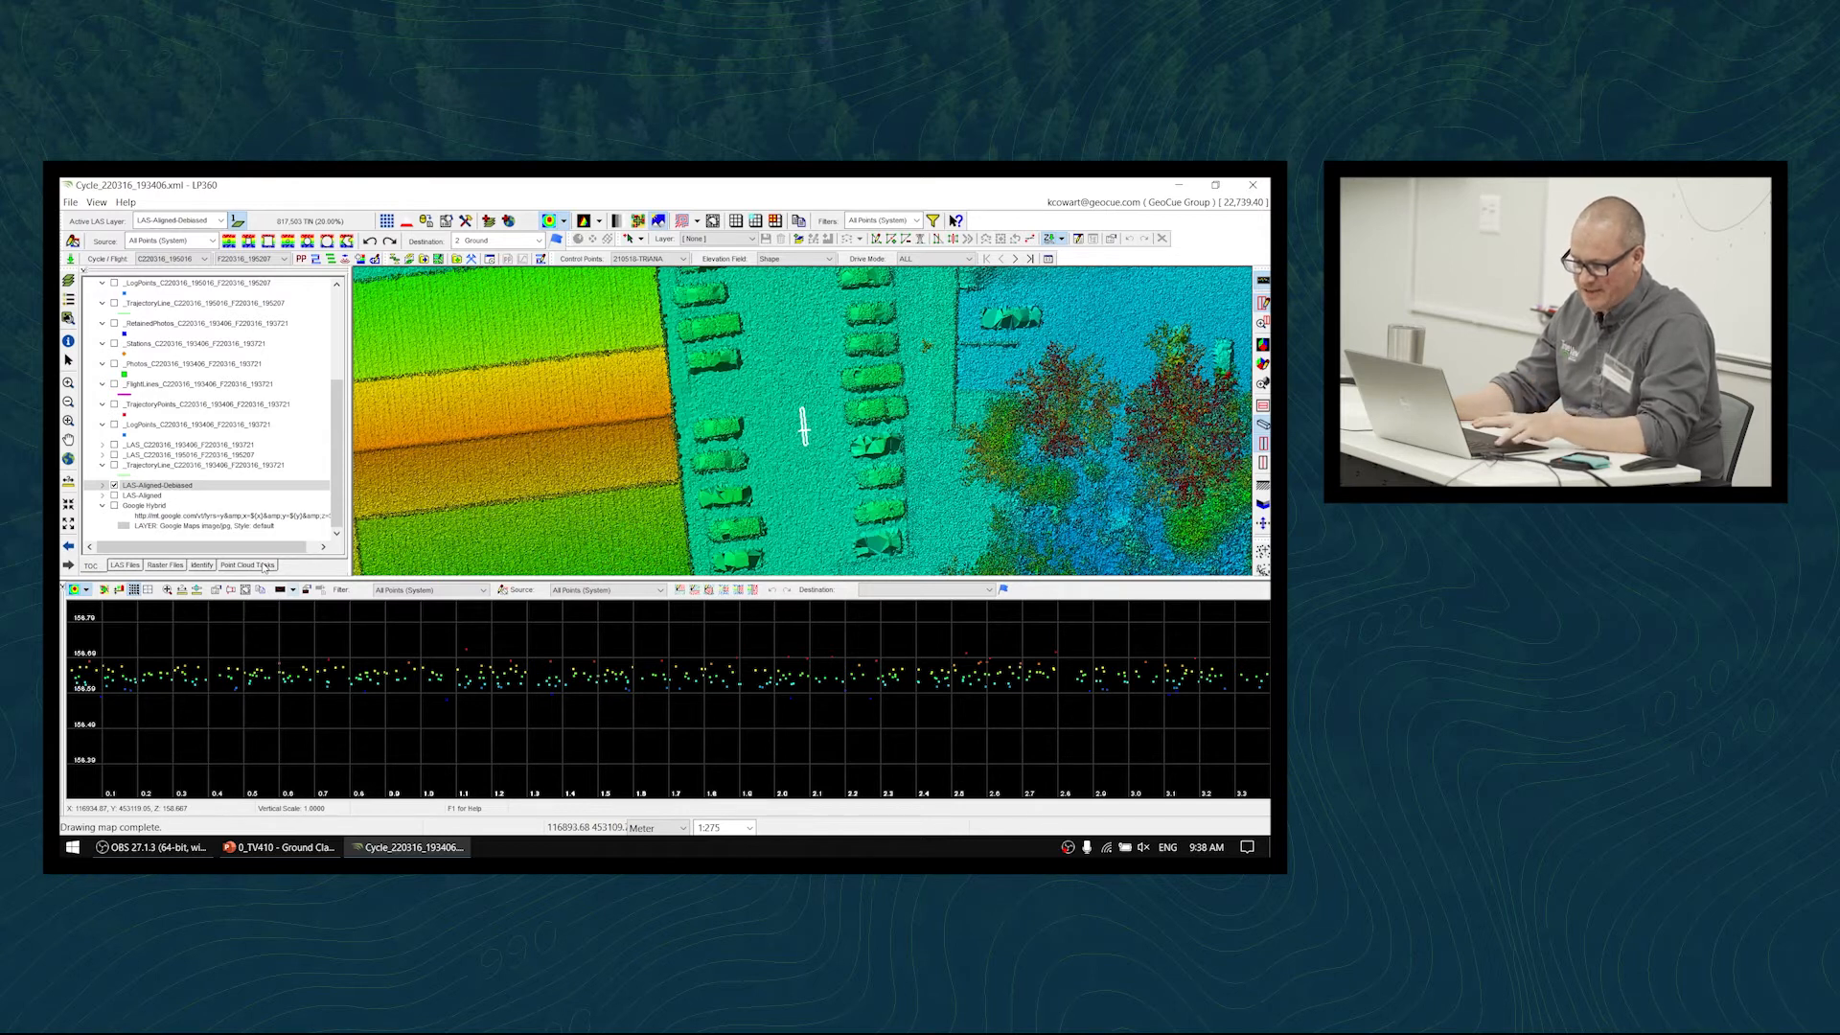
# - Add a Planar Statistics point cloud task named "Training - Planar Stats" in the Point Cloud Task Manager
pyautogui.click(266, 567)
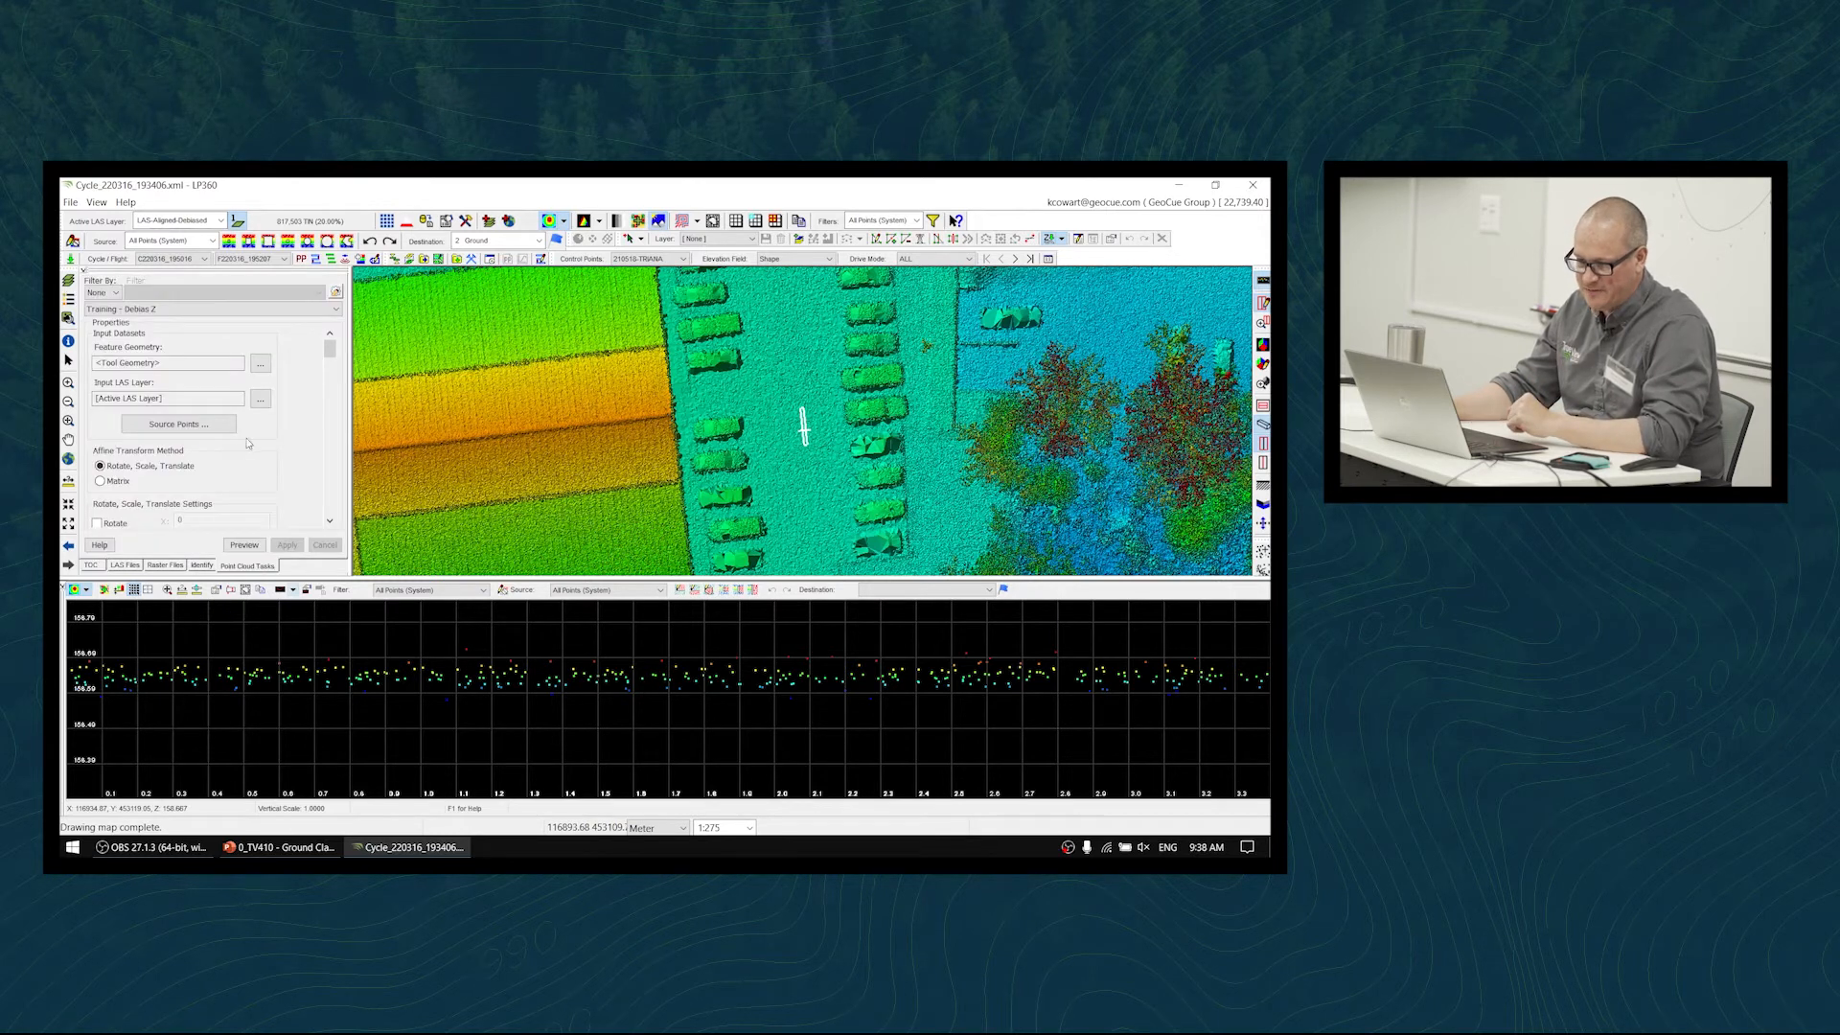
pyautogui.click(336, 292)
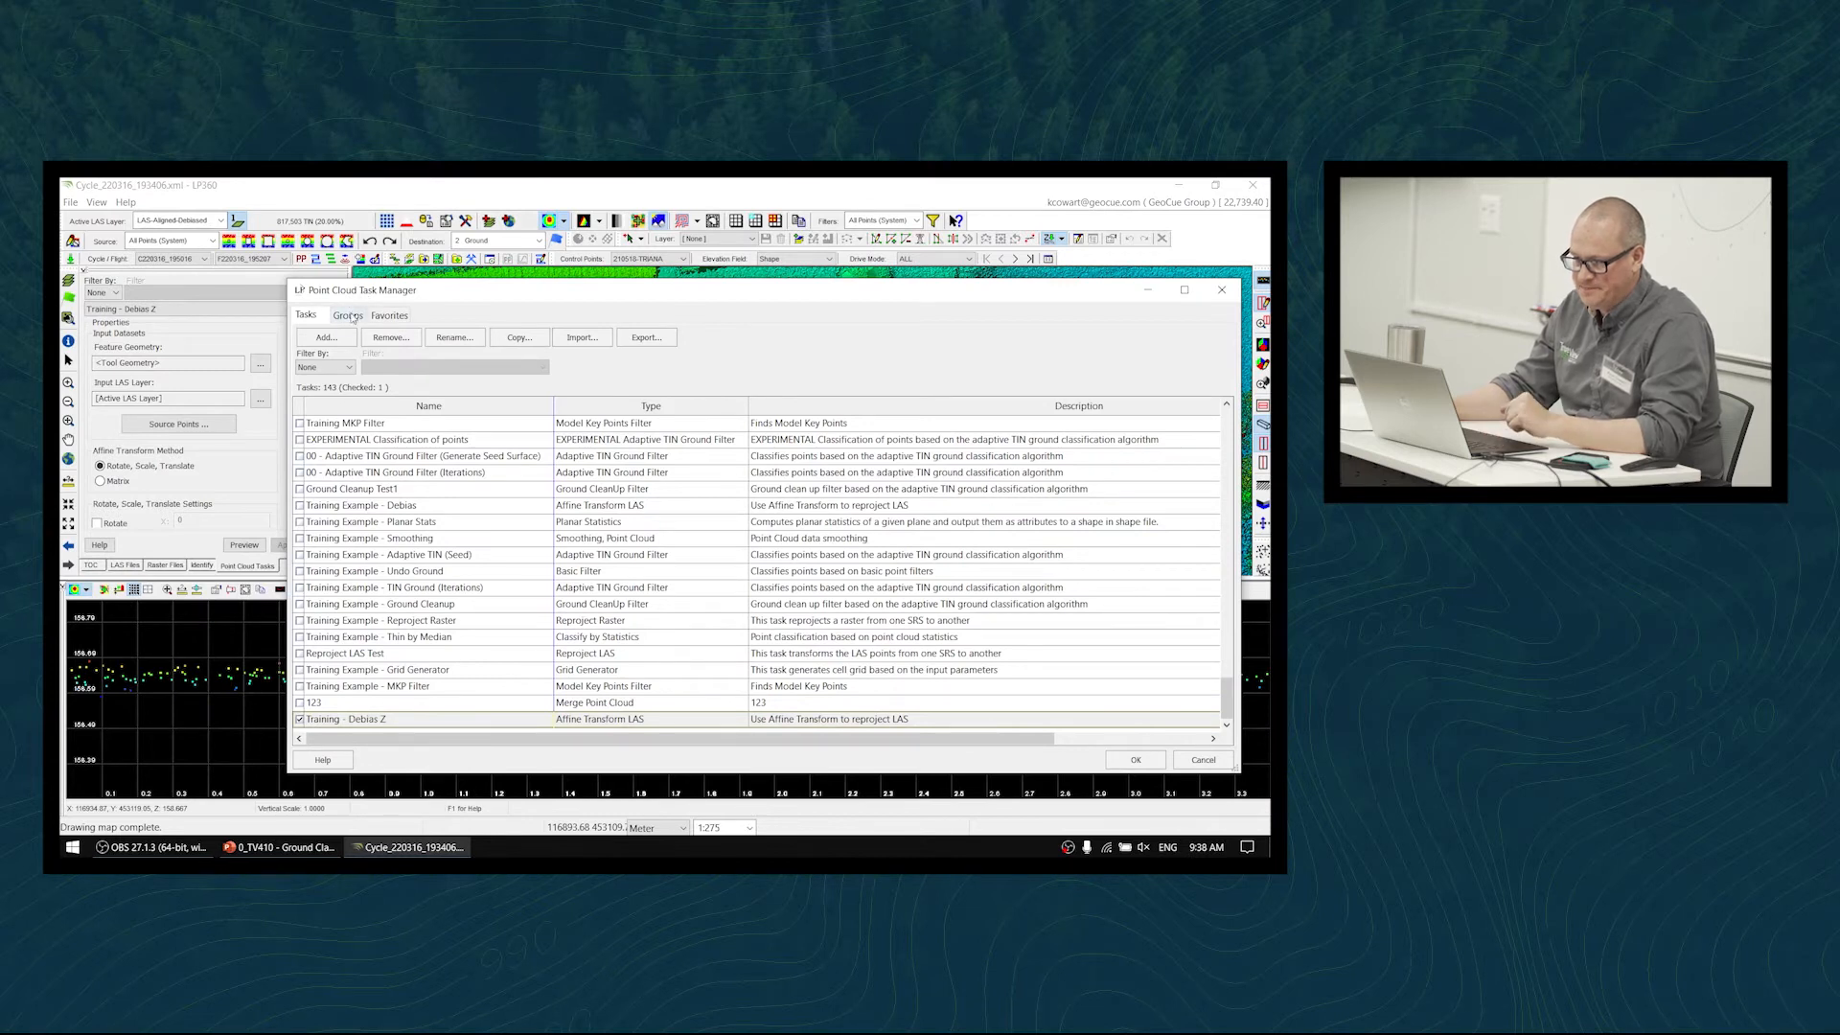
pyautogui.click(336, 342)
pyautogui.click(416, 338)
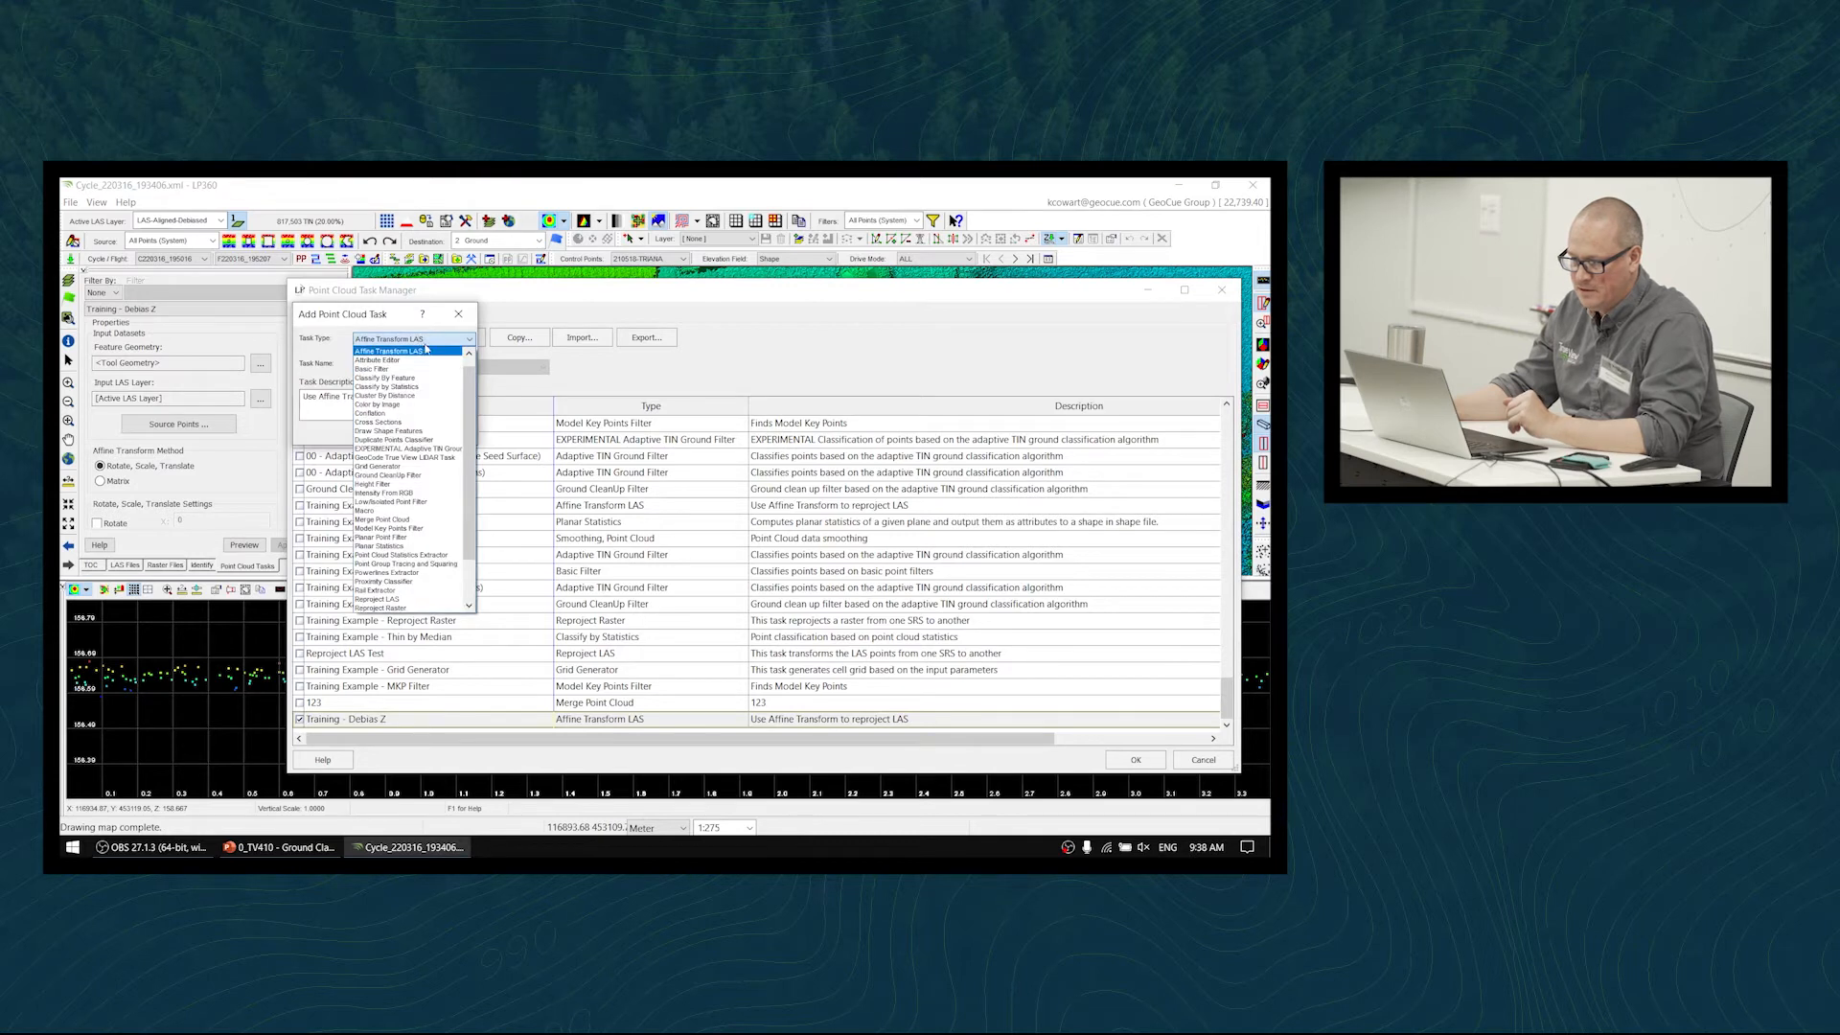
pyautogui.scroll(-2, 428, 480)
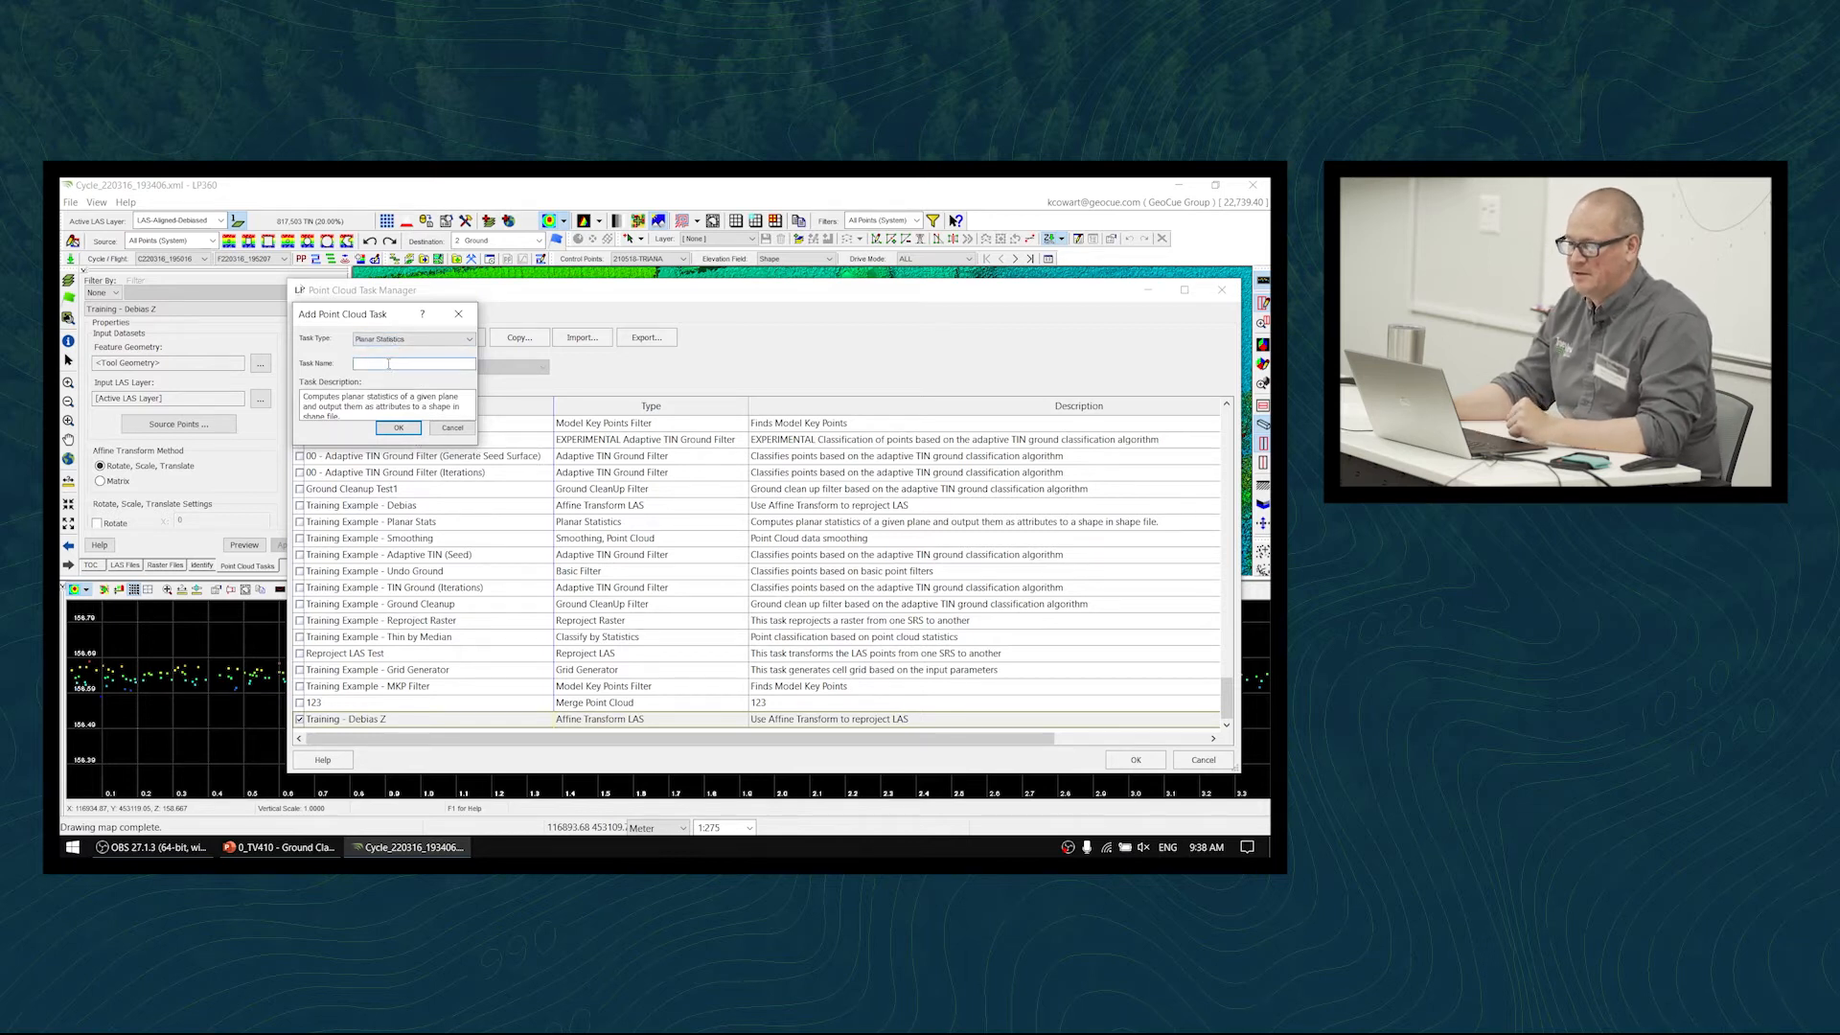
pyautogui.write('Trai')
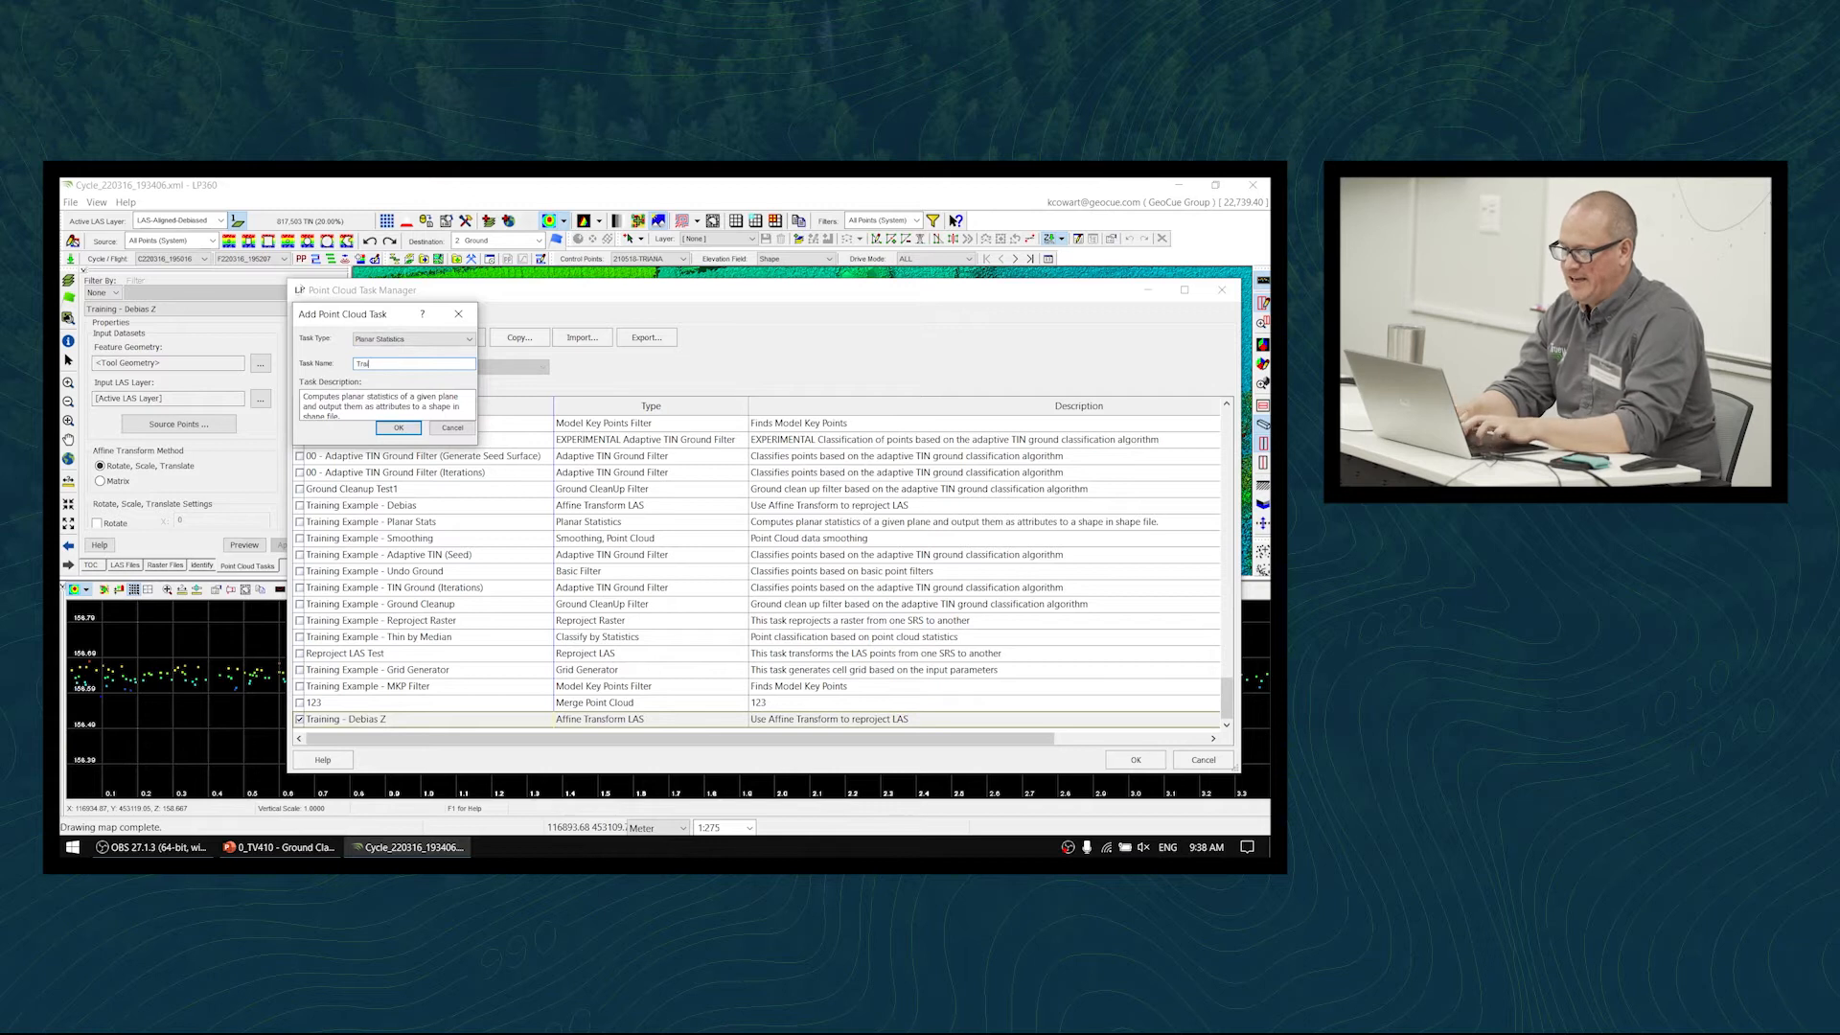
pyautogui.write('ning')
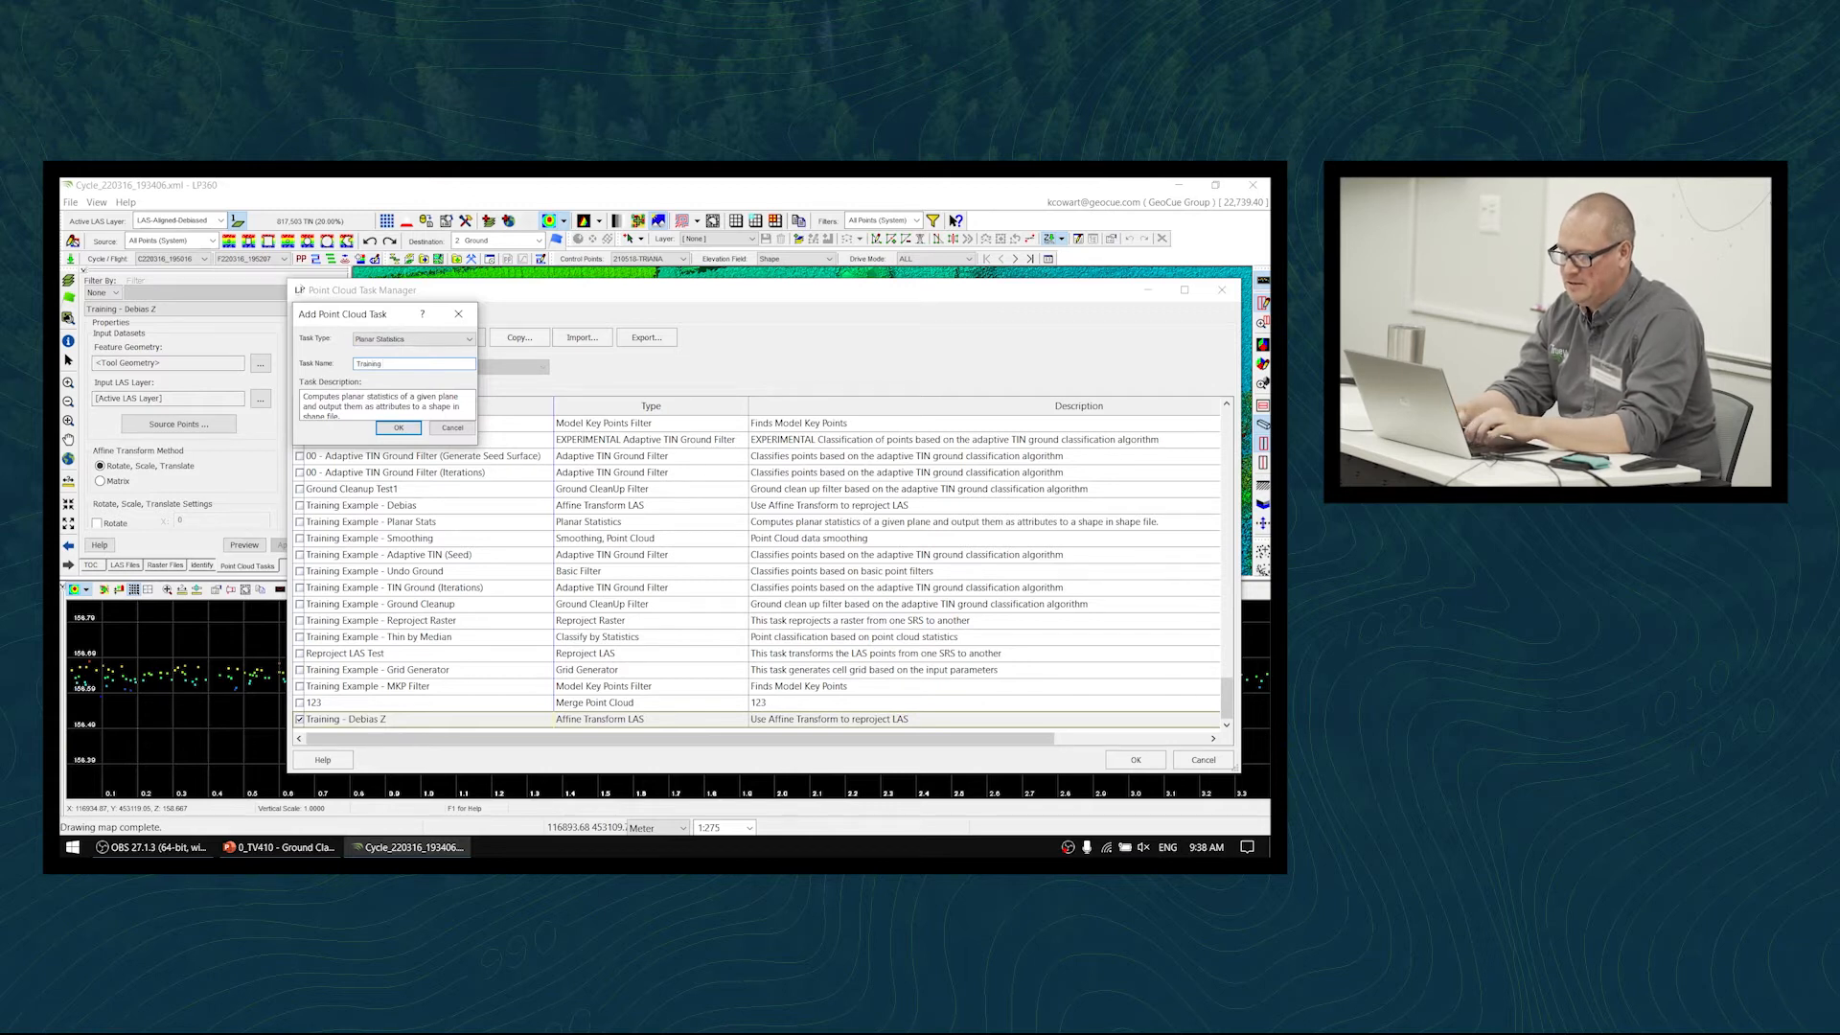
pyautogui.write(' - Planar Stats')
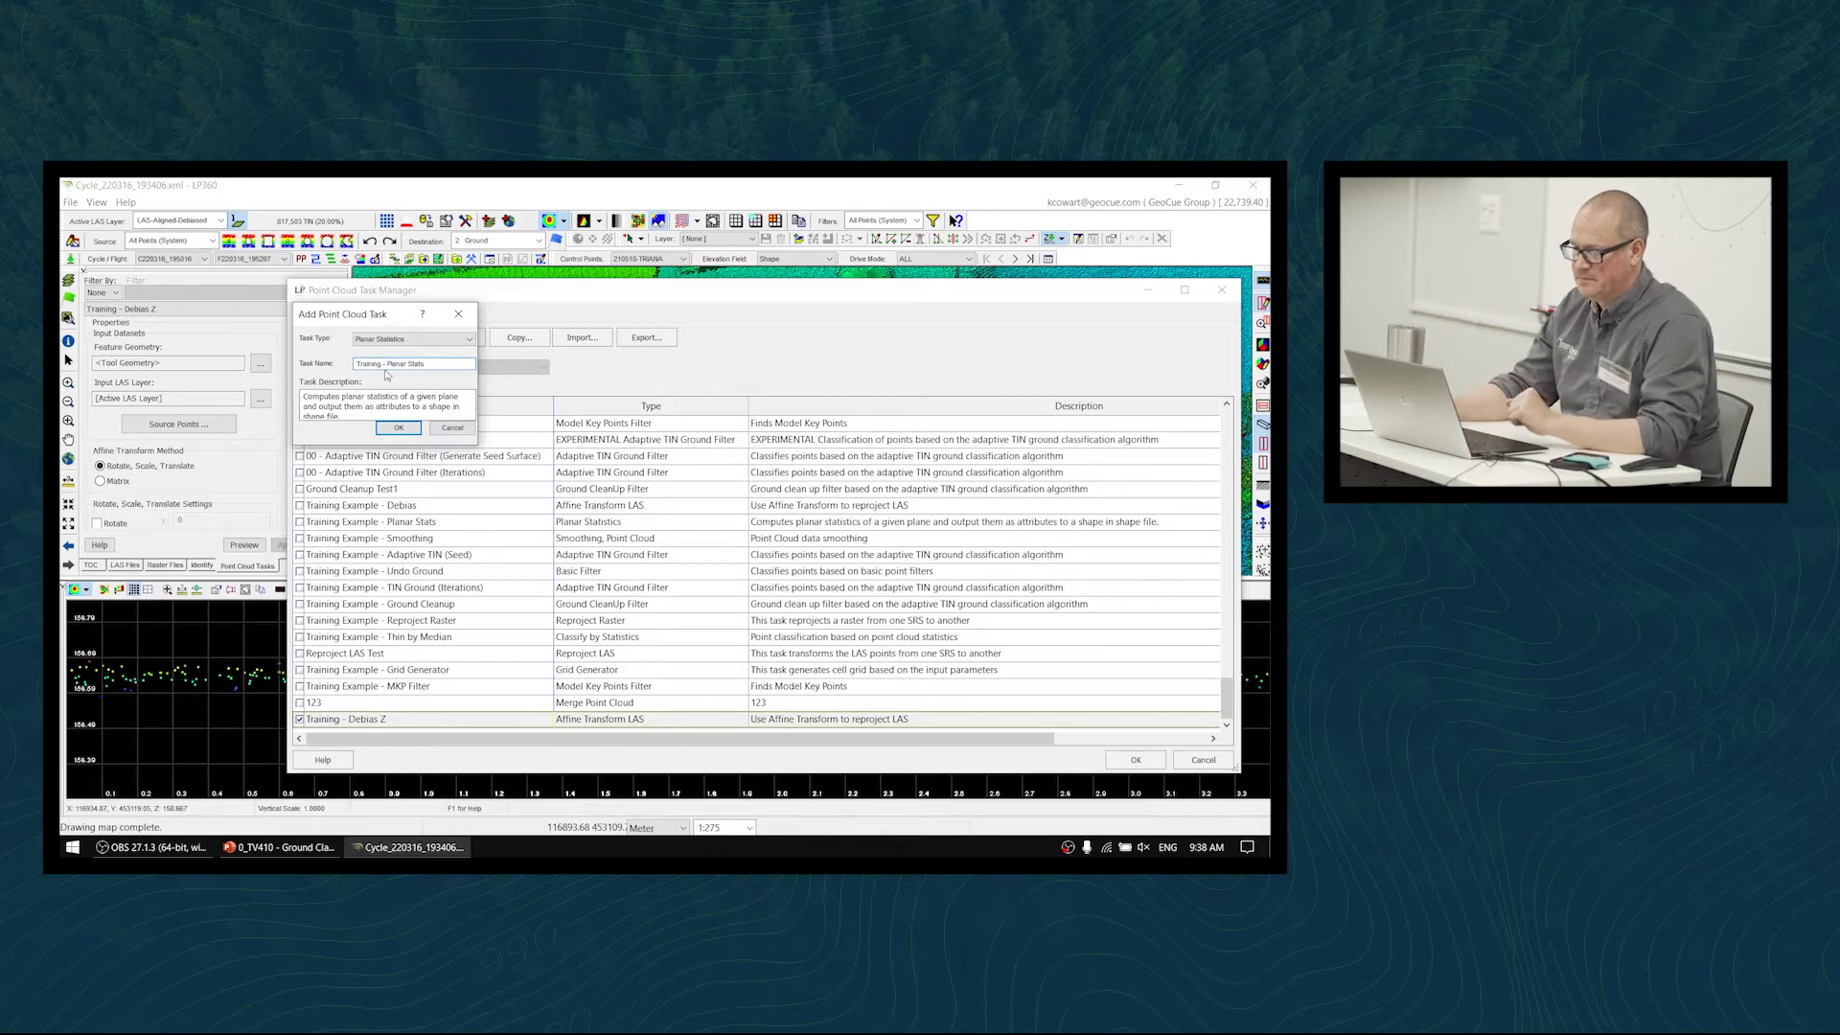
pyautogui.click(396, 431)
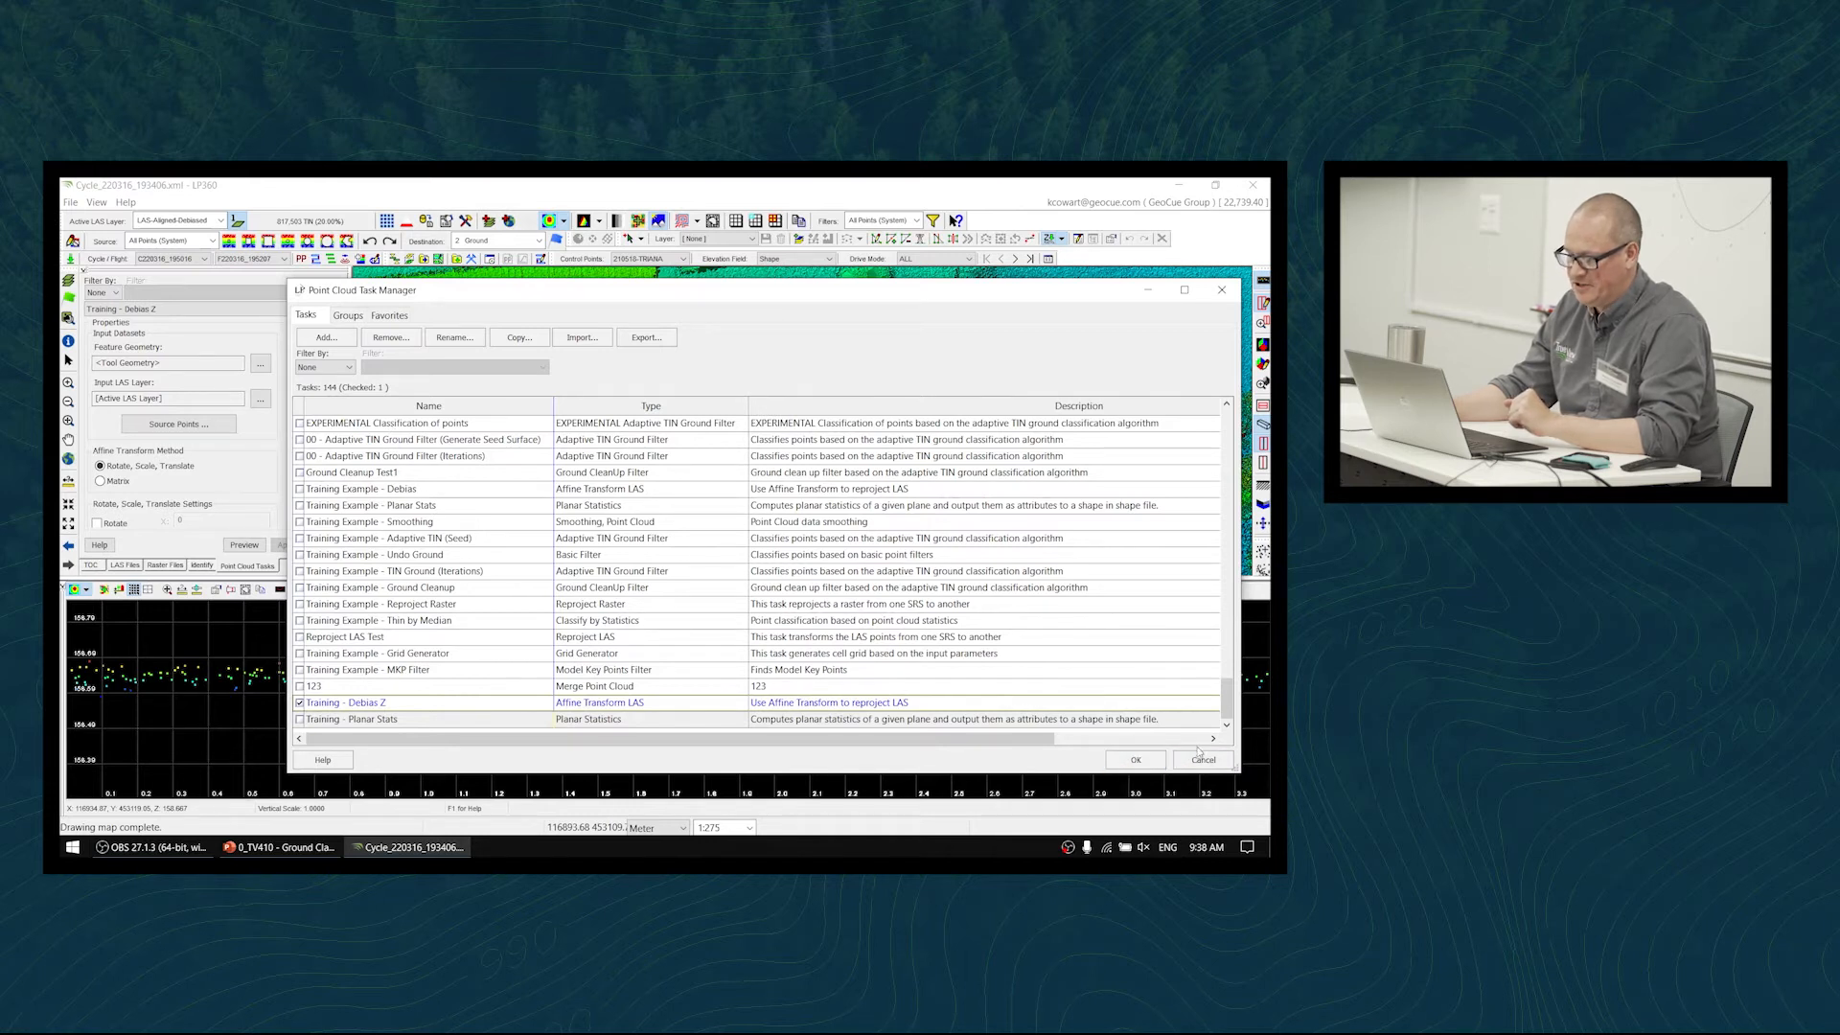
pyautogui.click(1139, 762)
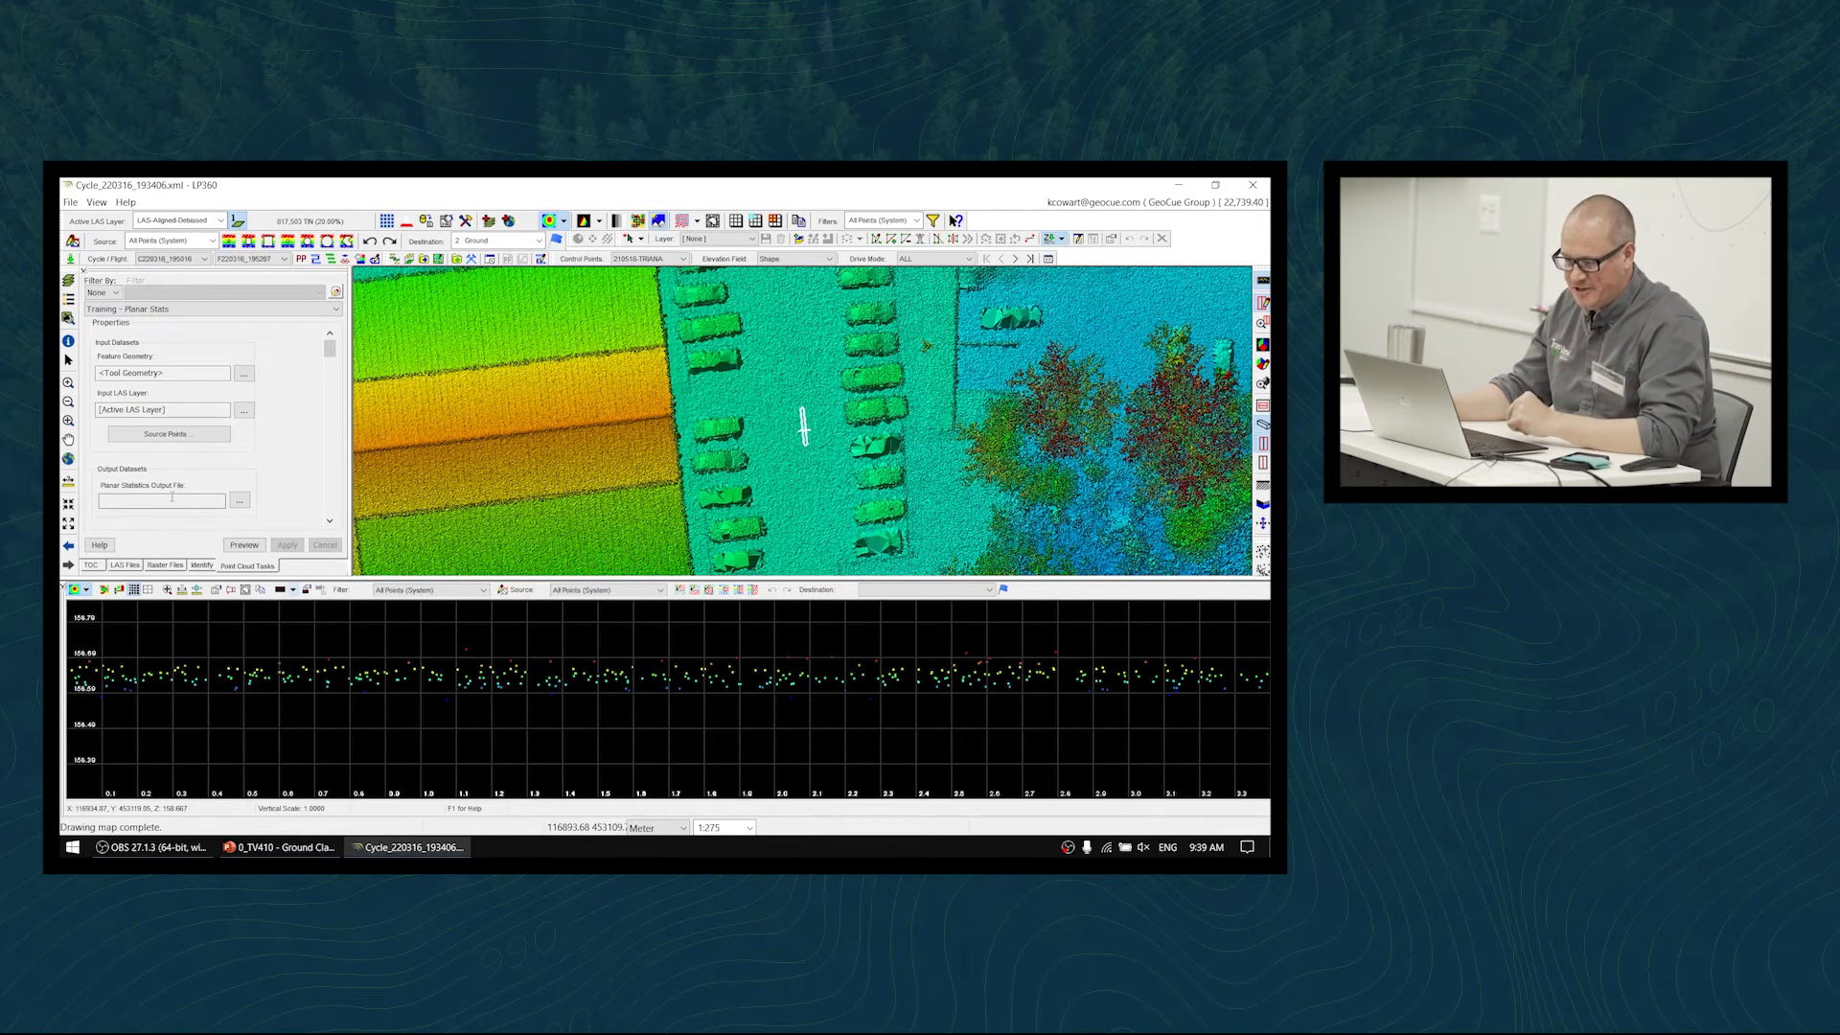
# - Set the planar statistics output file to planar_stats.shp in the project folder, using the <LP360_PROJECT_PATH> variable
pyautogui.click(239, 500)
pyautogui.moveTo(293, 381); pyautogui.dragTo(353, 398)
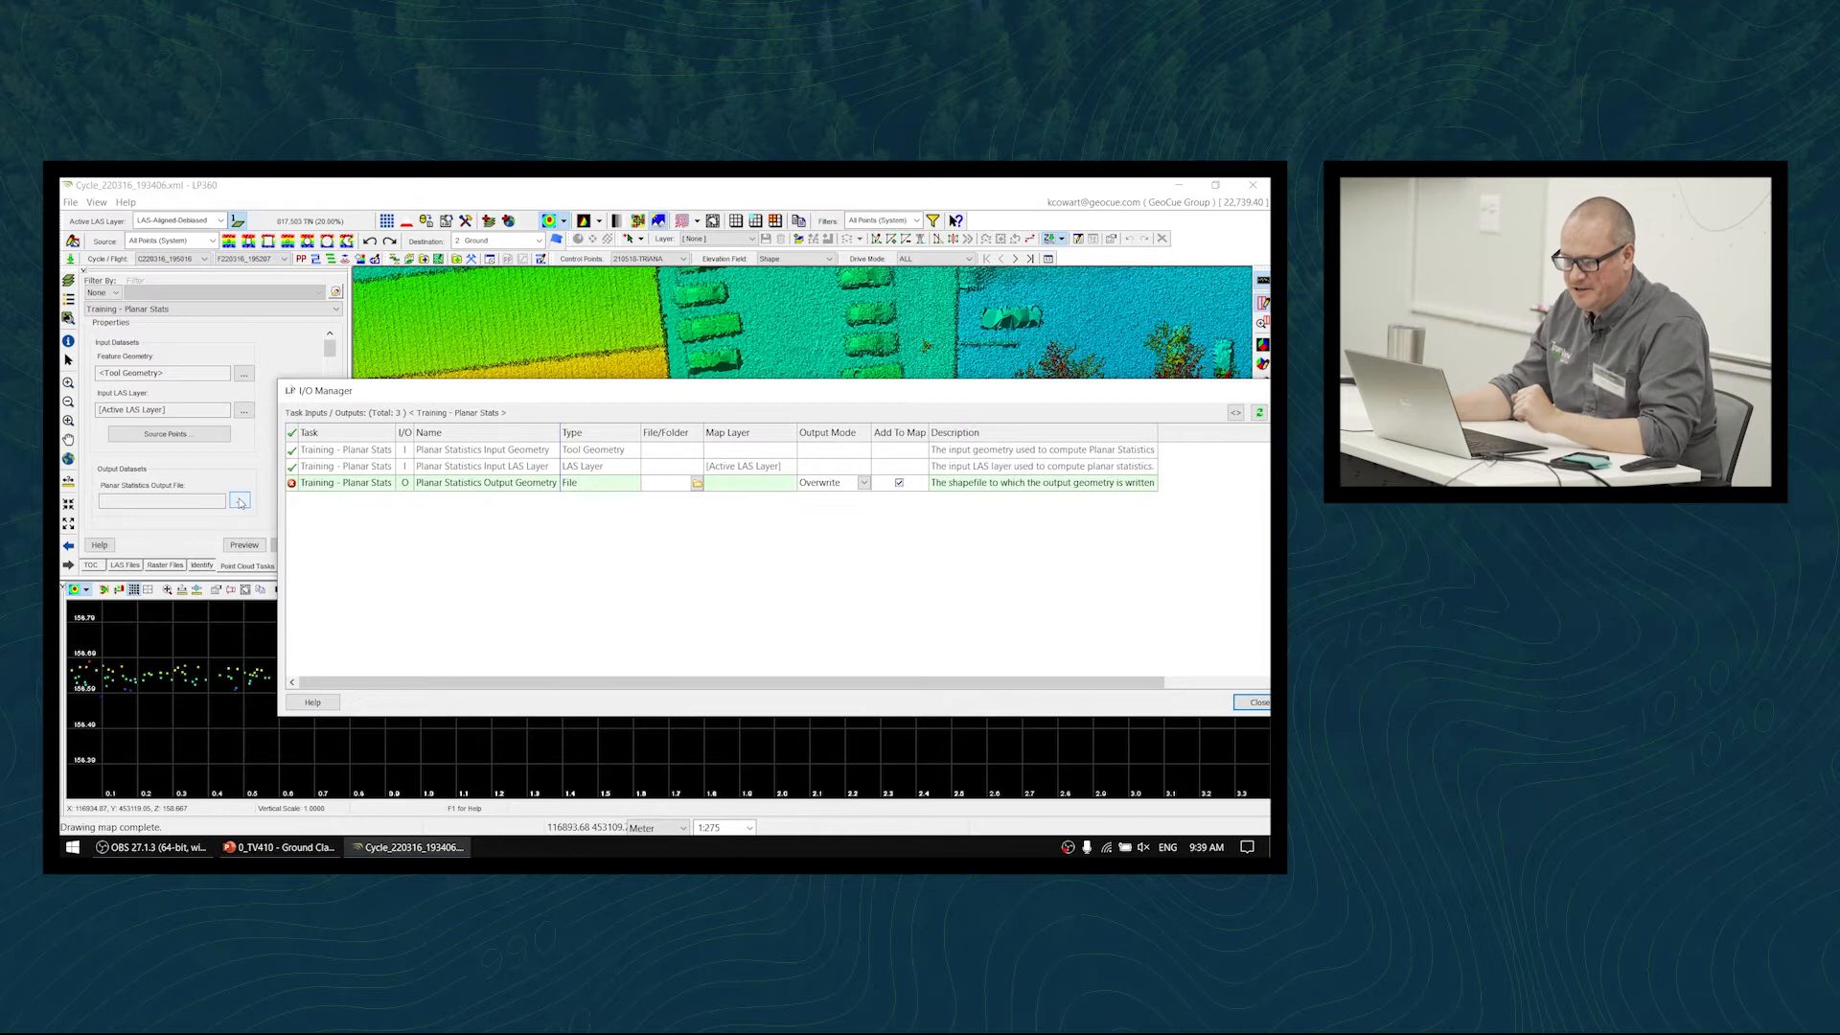
pyautogui.moveTo(705, 431); pyautogui.dragTo(733, 431)
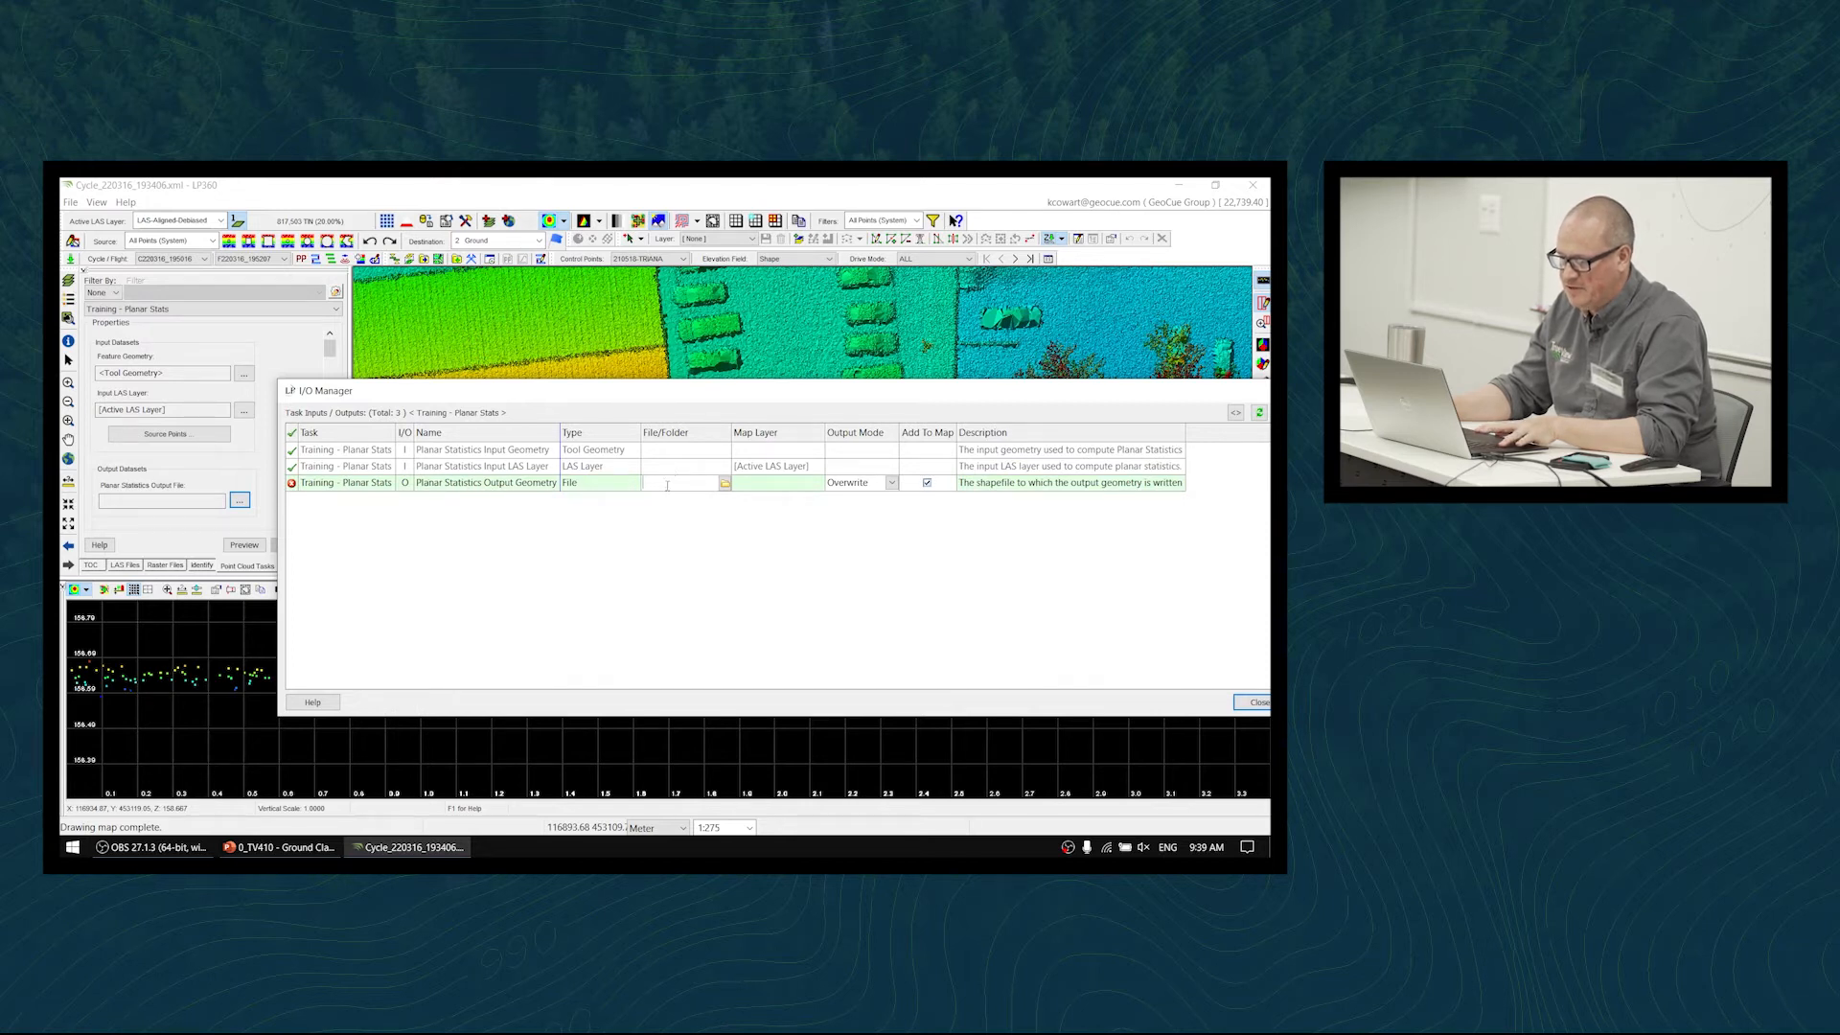
pyautogui.click(1240, 416)
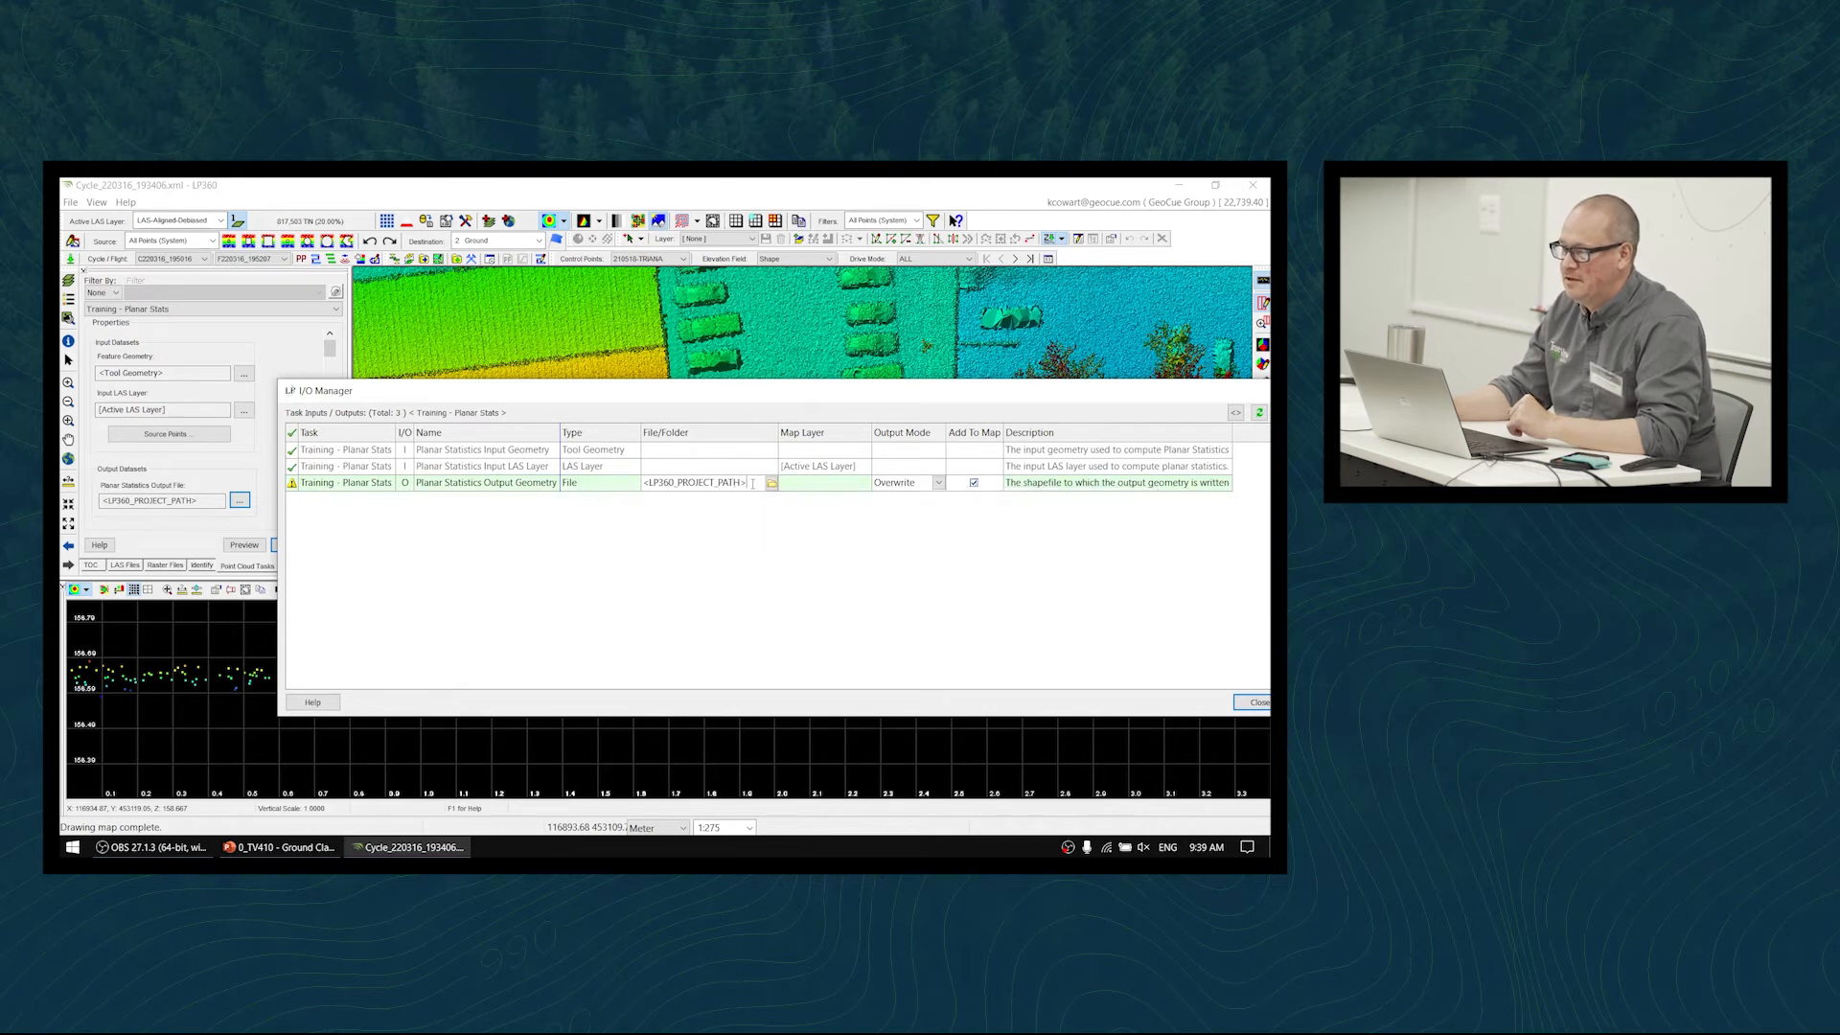
pyautogui.moveTo(778, 433); pyautogui.dragTo(832, 432)
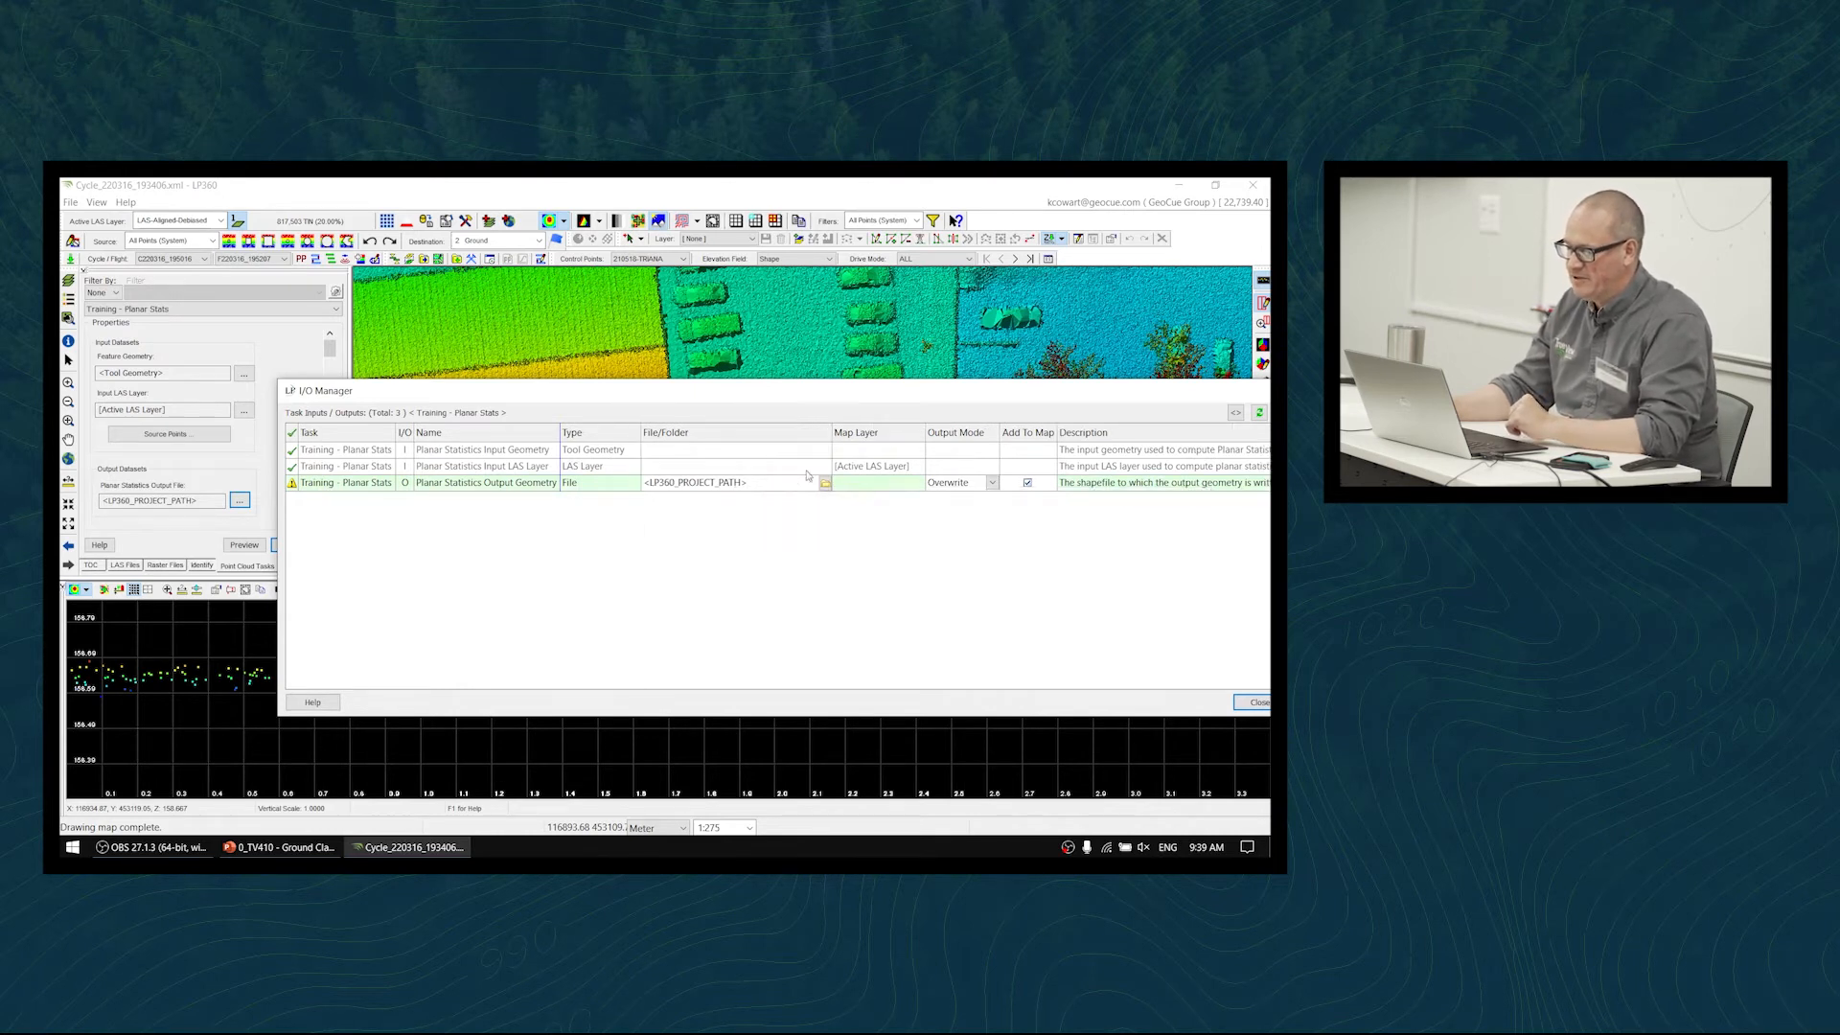
pyautogui.click(764, 485)
pyautogui.write('p')
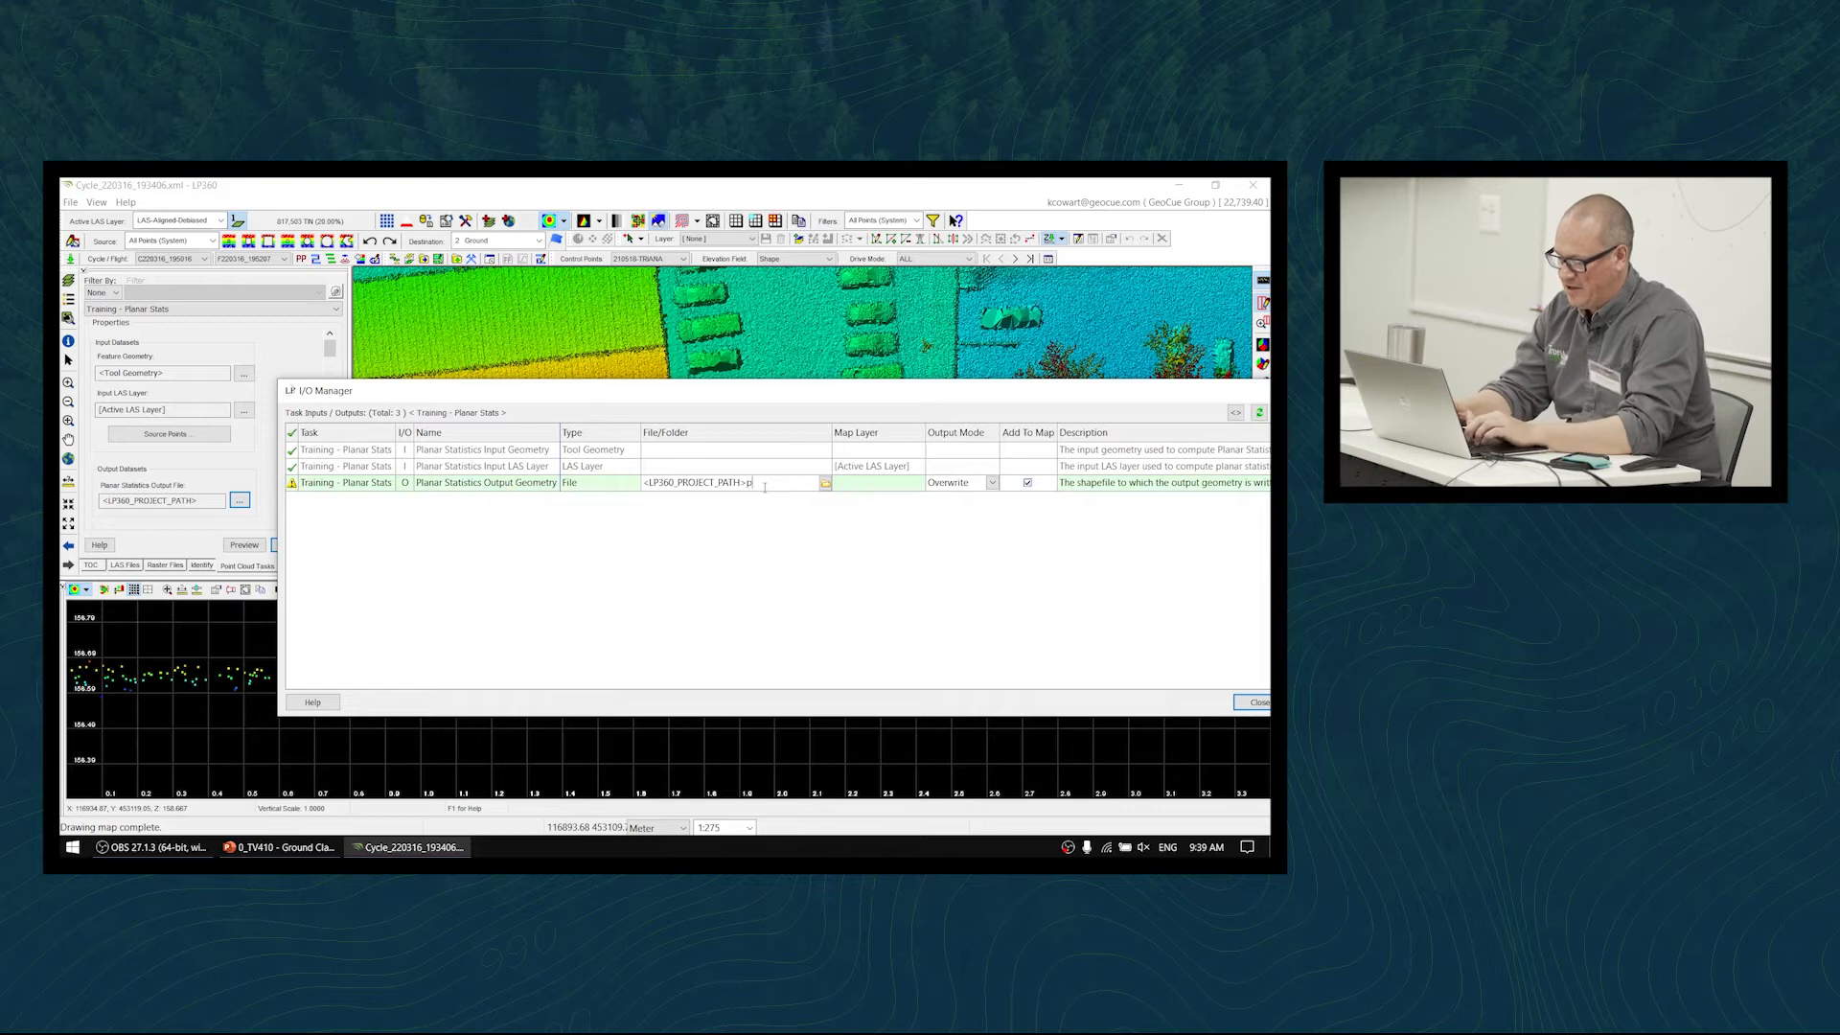
pyautogui.write('lanar_st')
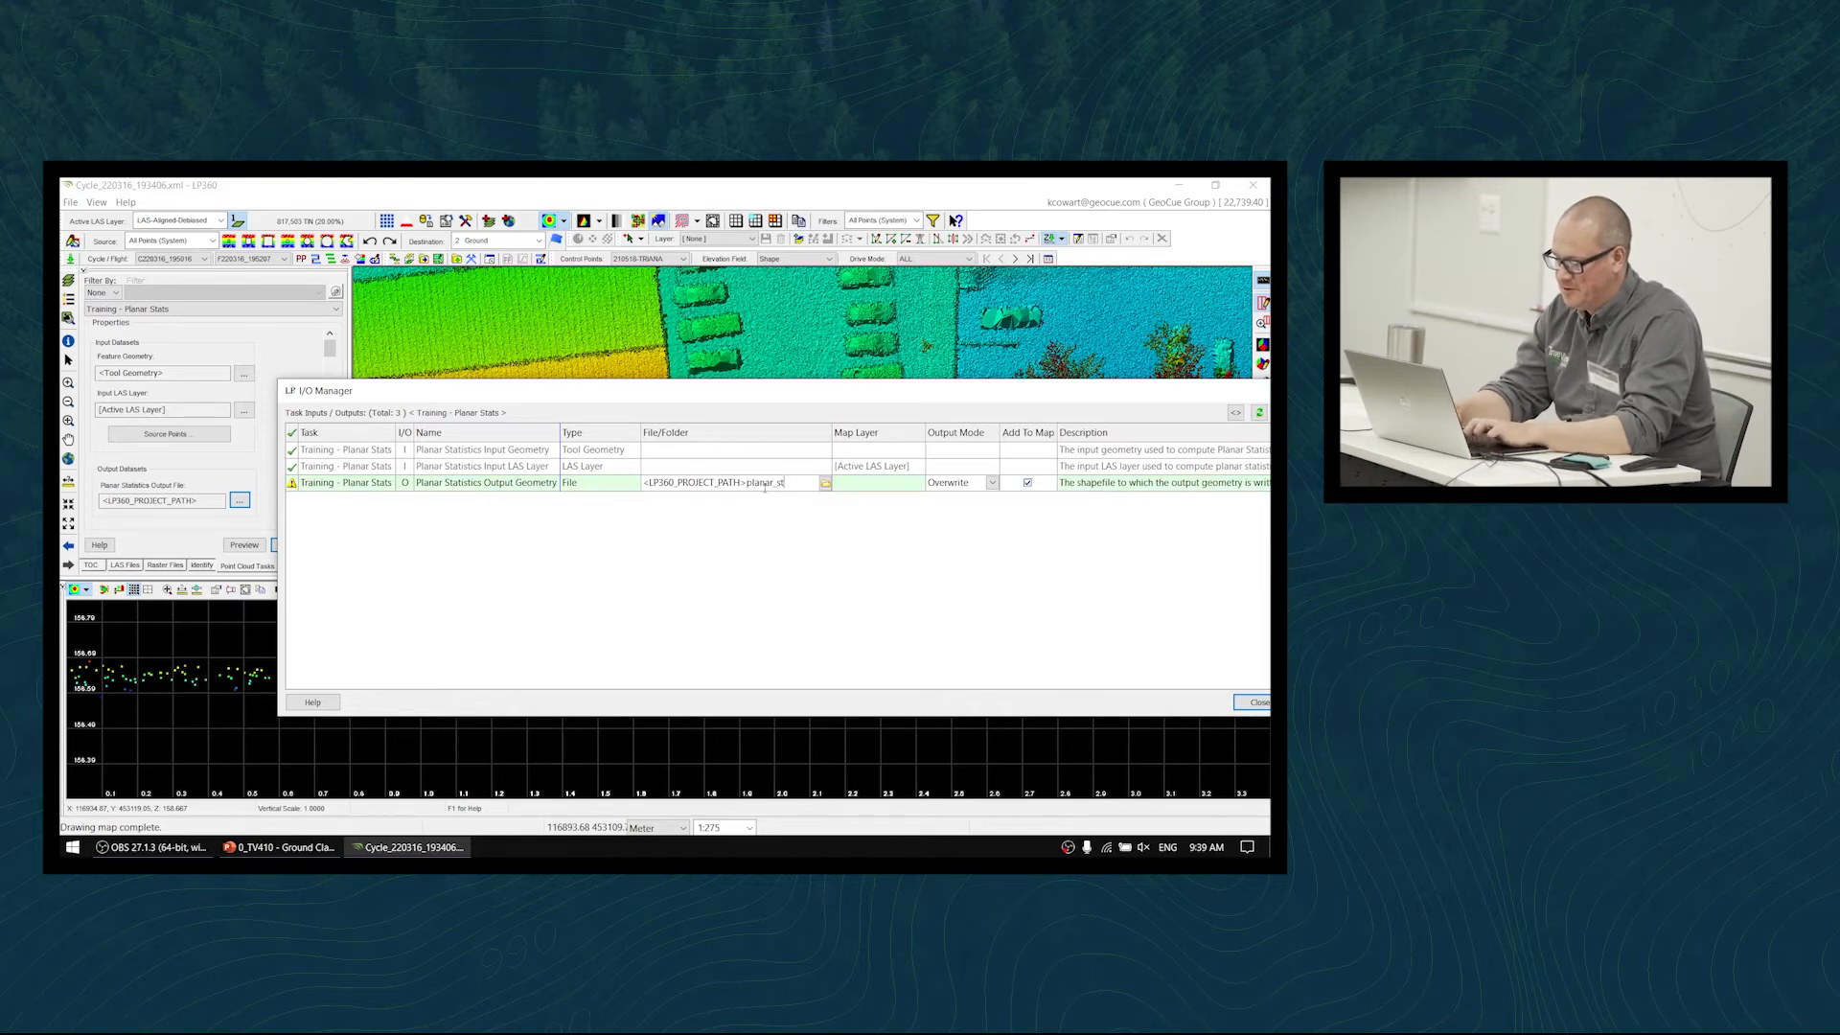
pyautogui.write('ats.s')
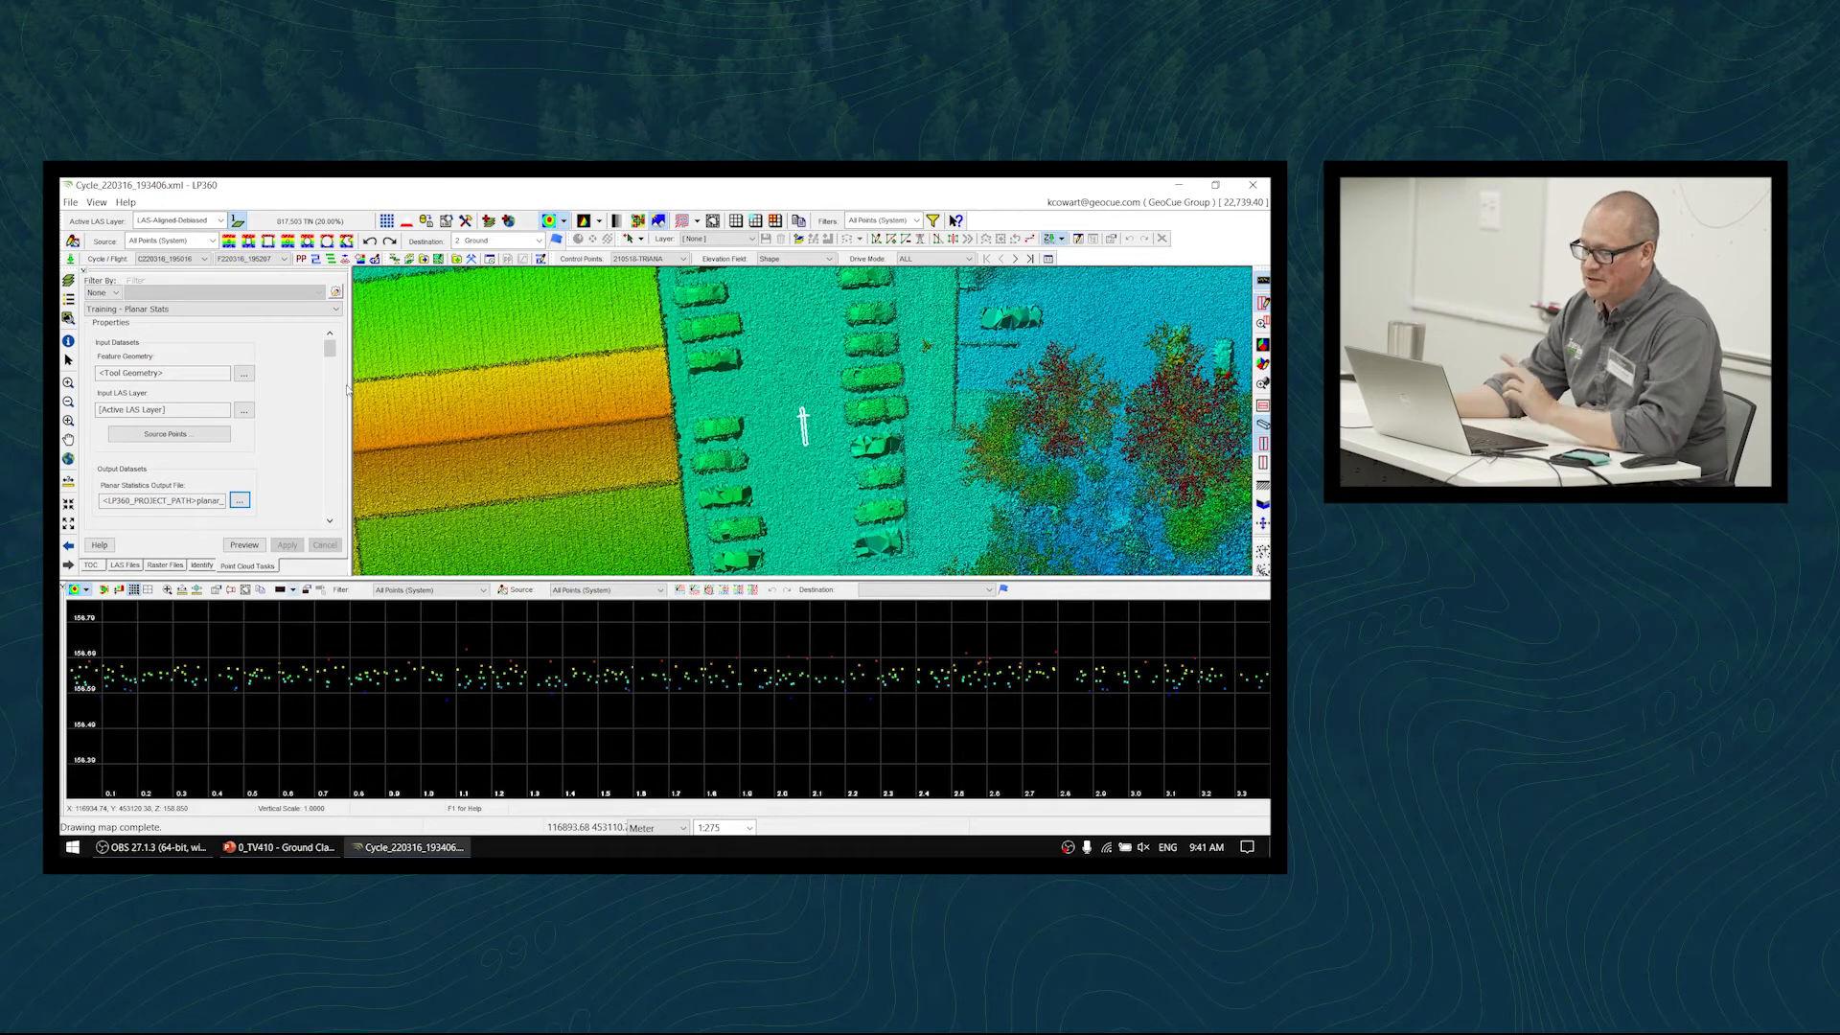
# - Set the output mode of the planar statistics output geometry to Append
pyautogui.click(239, 500)
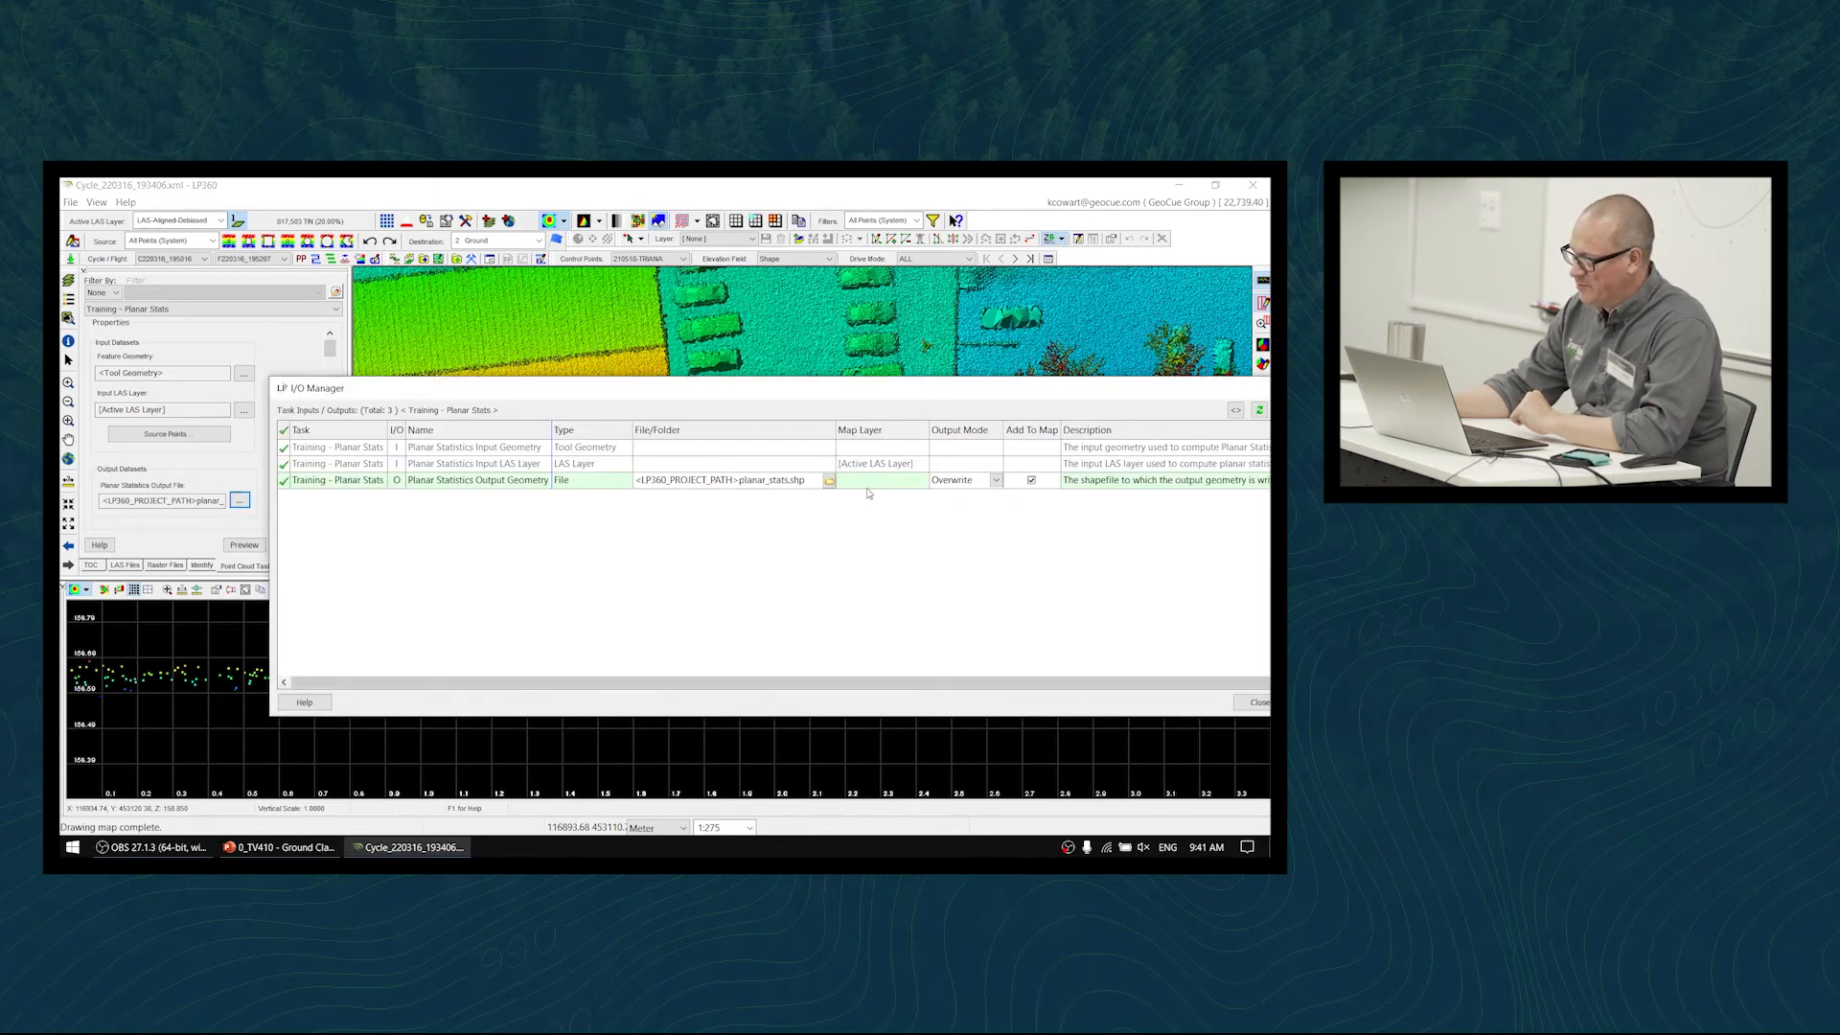
pyautogui.click(997, 483)
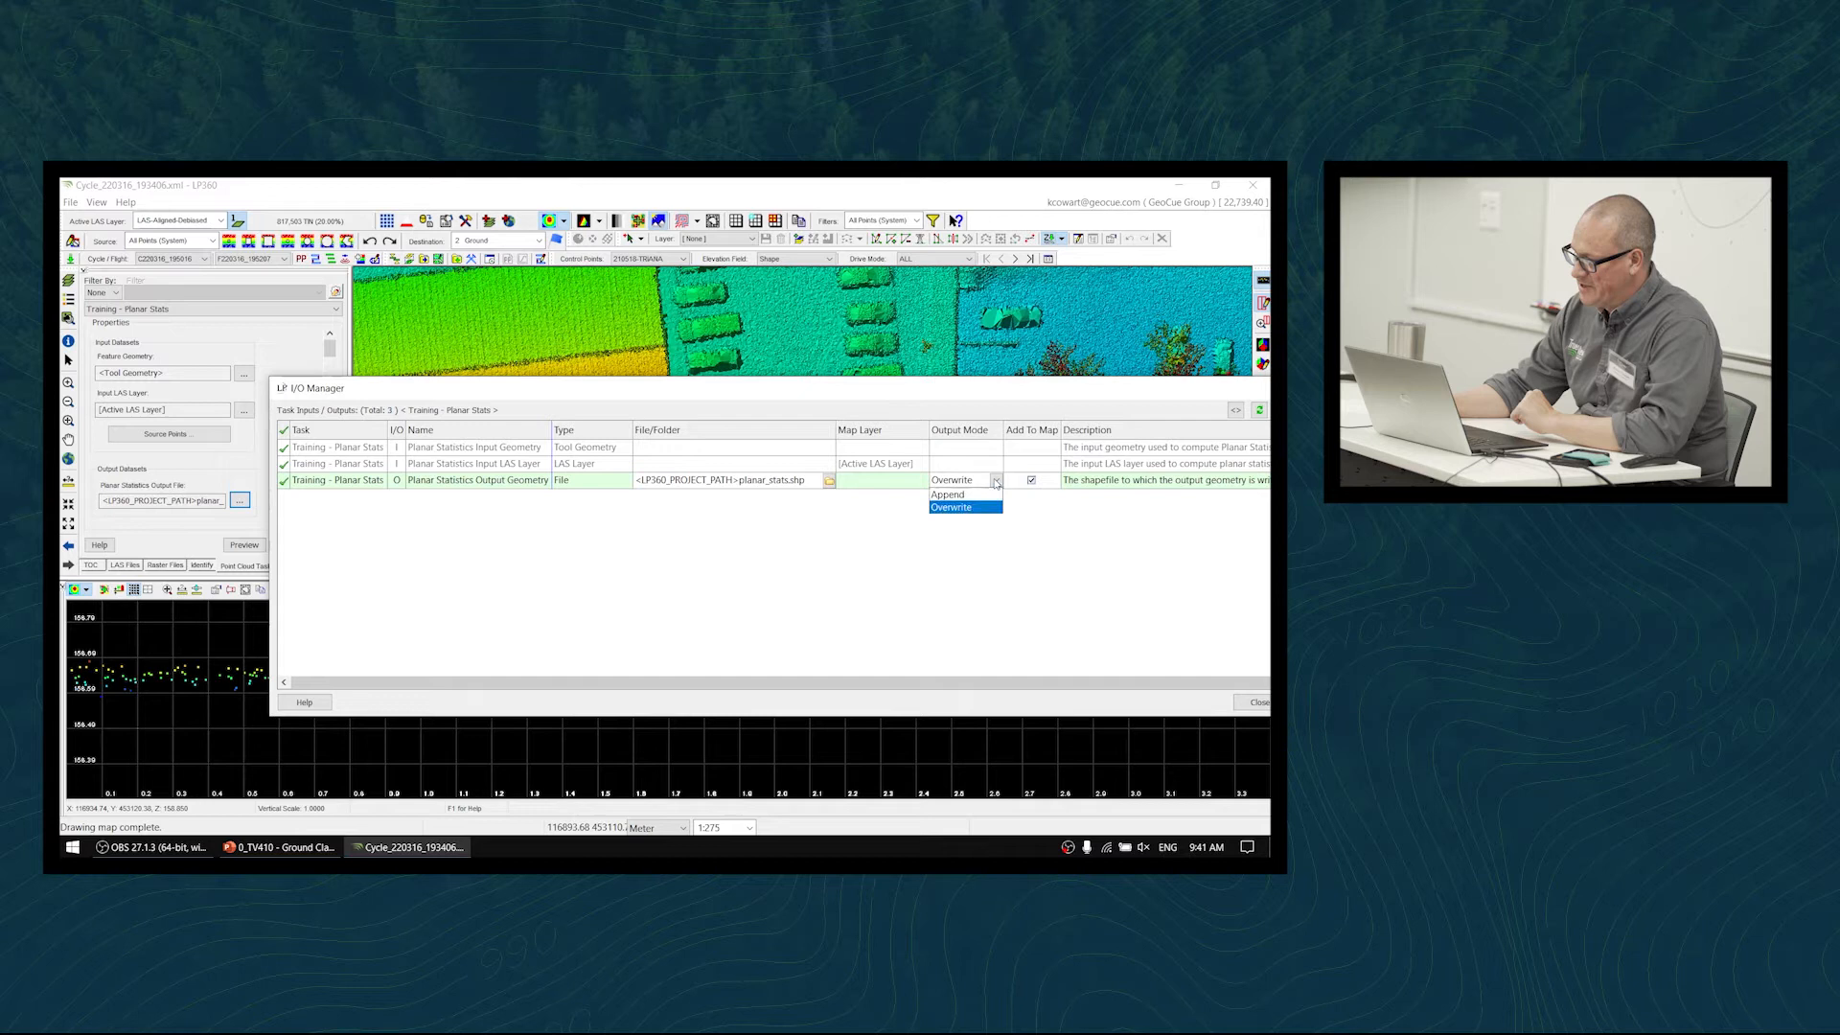
pyautogui.click(980, 495)
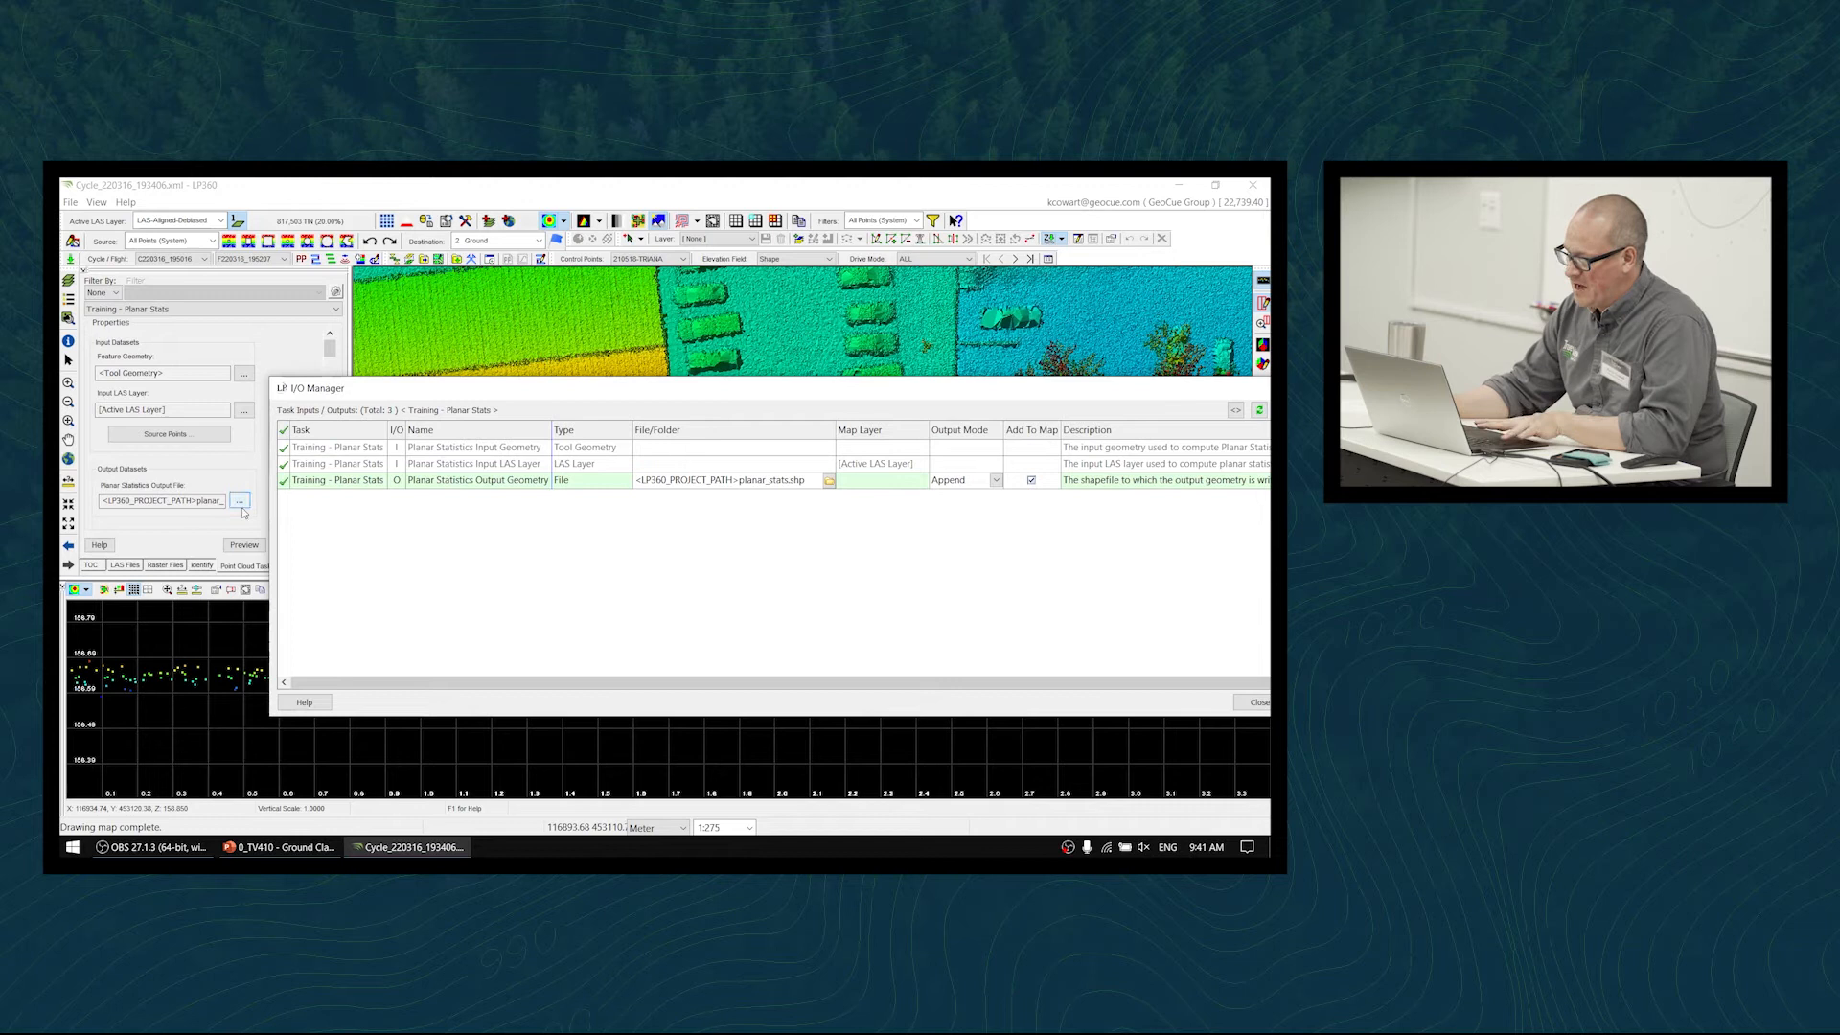
pyautogui.click(997, 481)
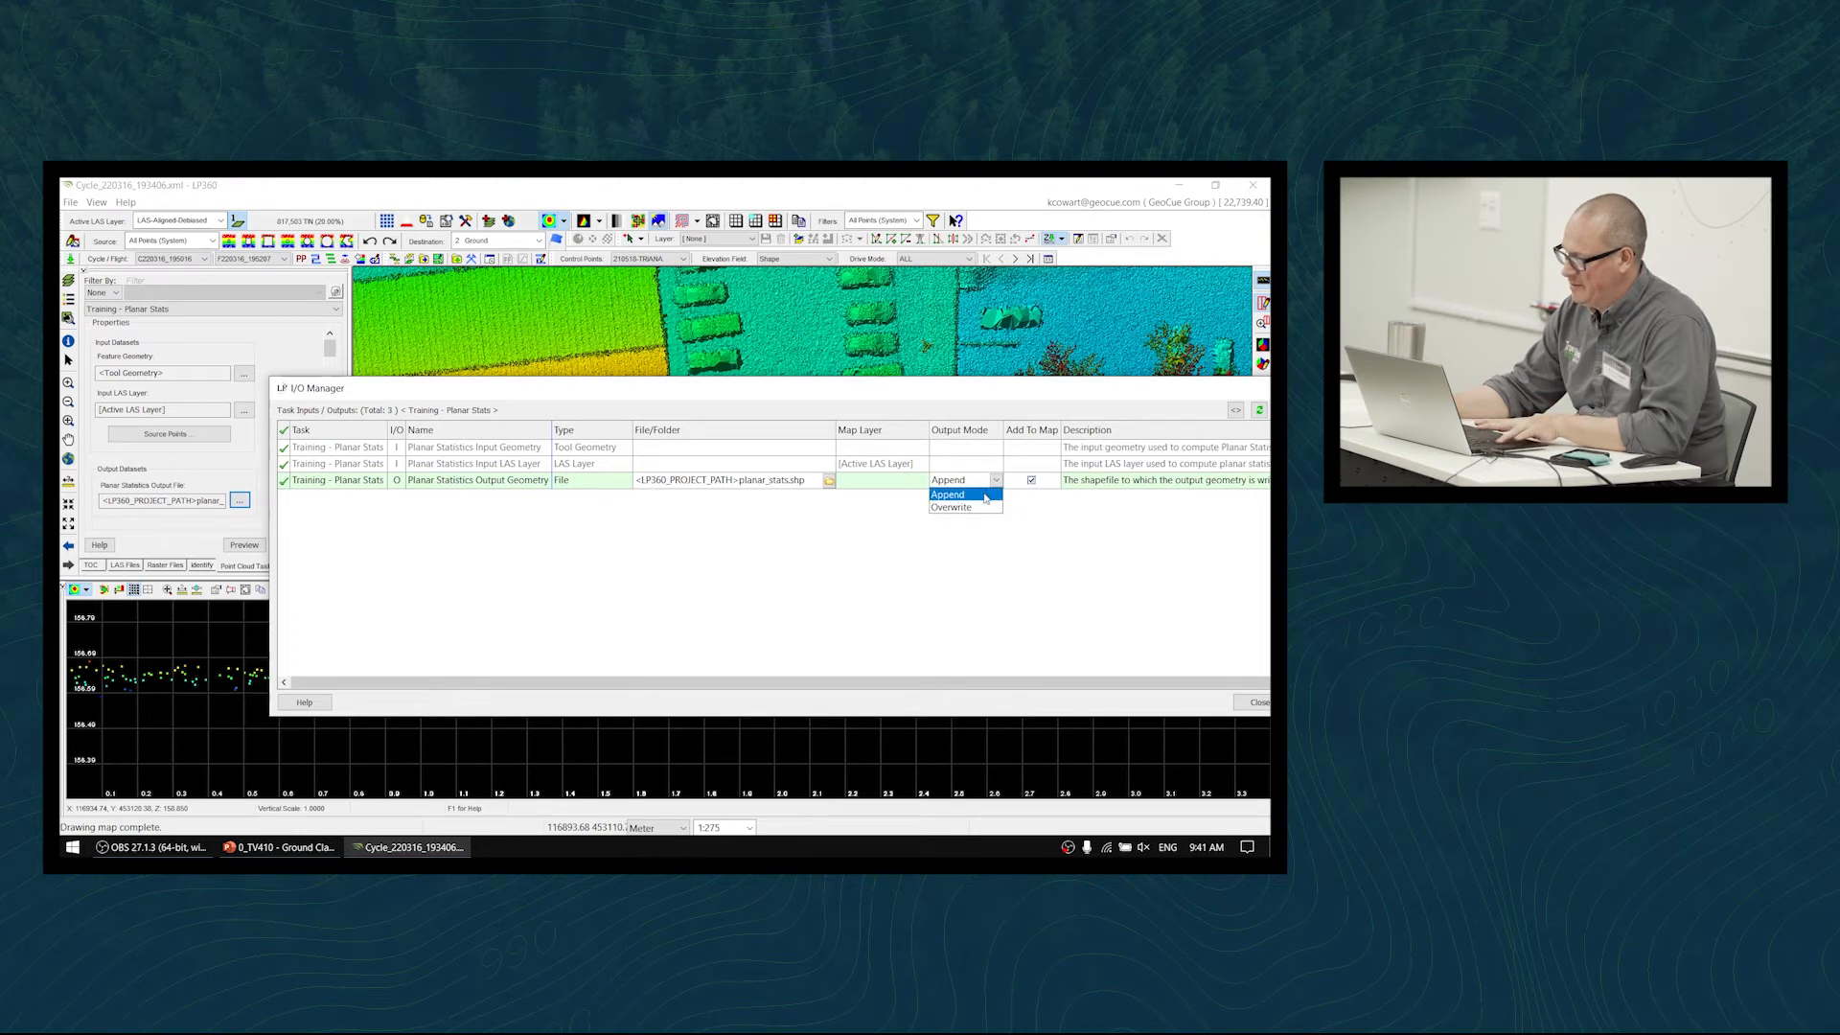
pyautogui.click(986, 495)
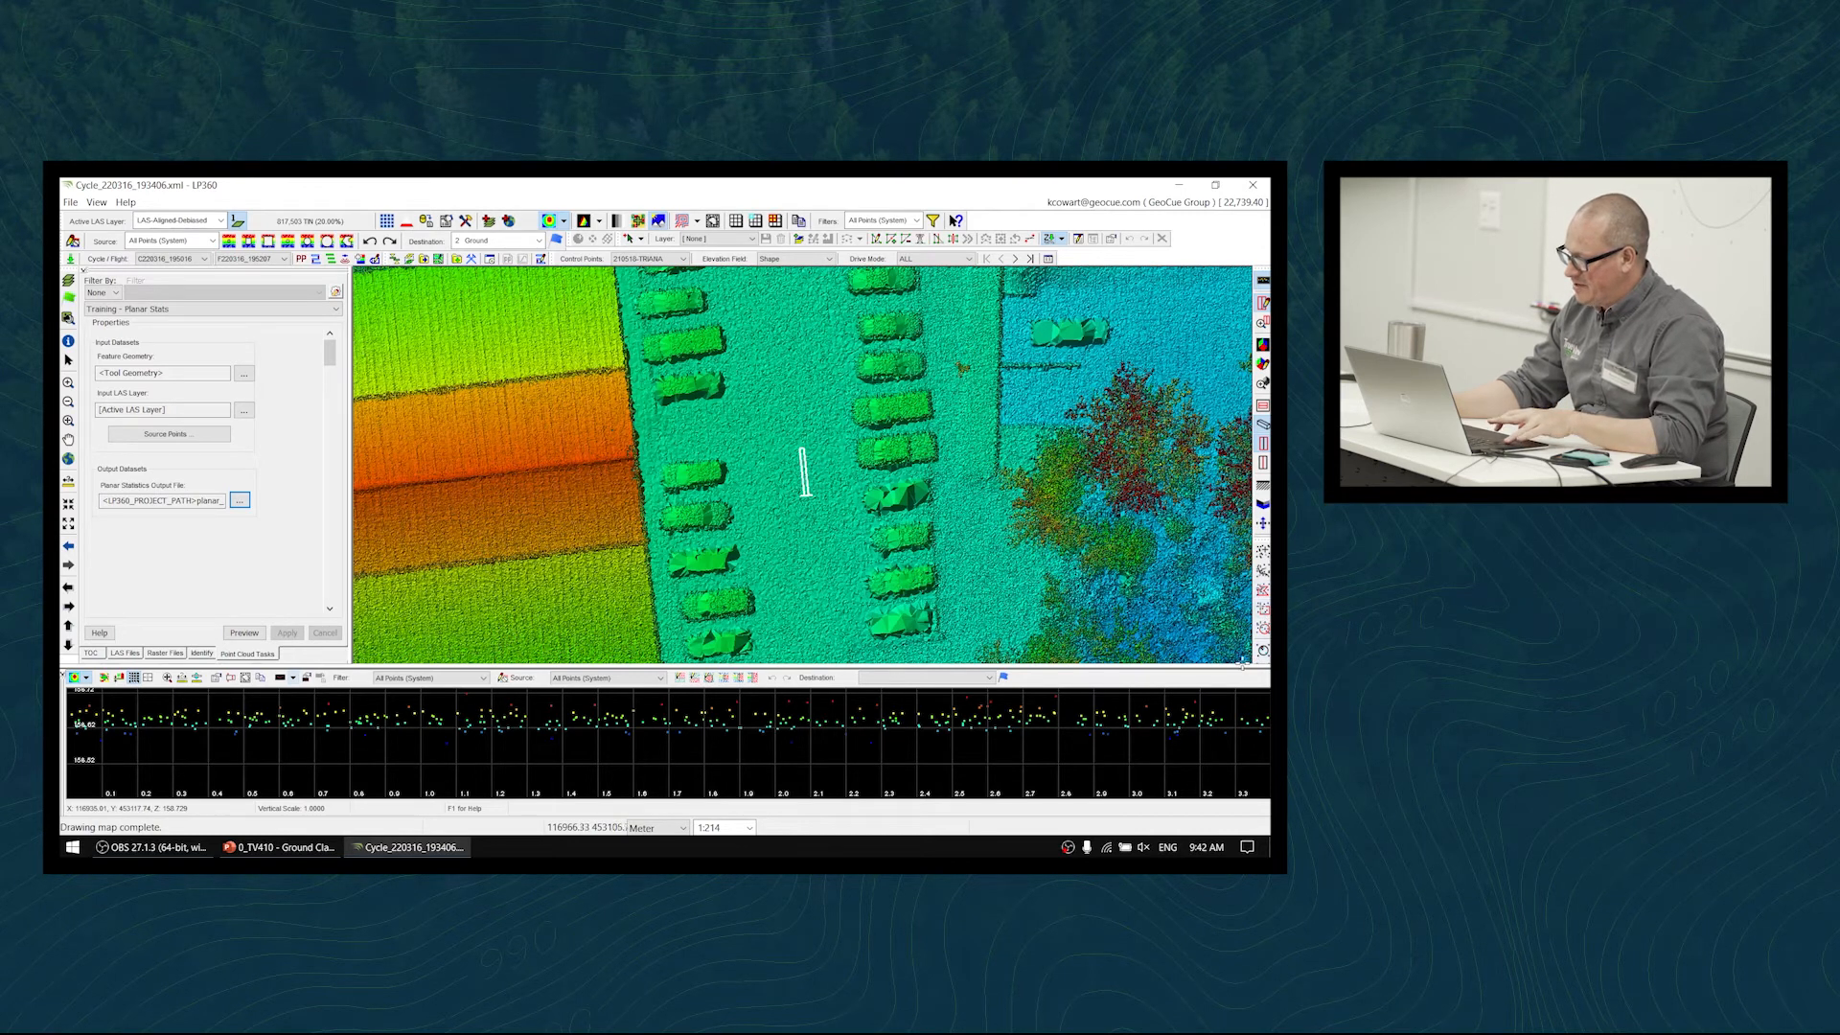
# - Open the planar_stats layer in Feature Analyst and examine the Range and StdDev values of the pavement polygon
pyautogui.moveTo(1239, 668); pyautogui.dragTo(1239, 681)
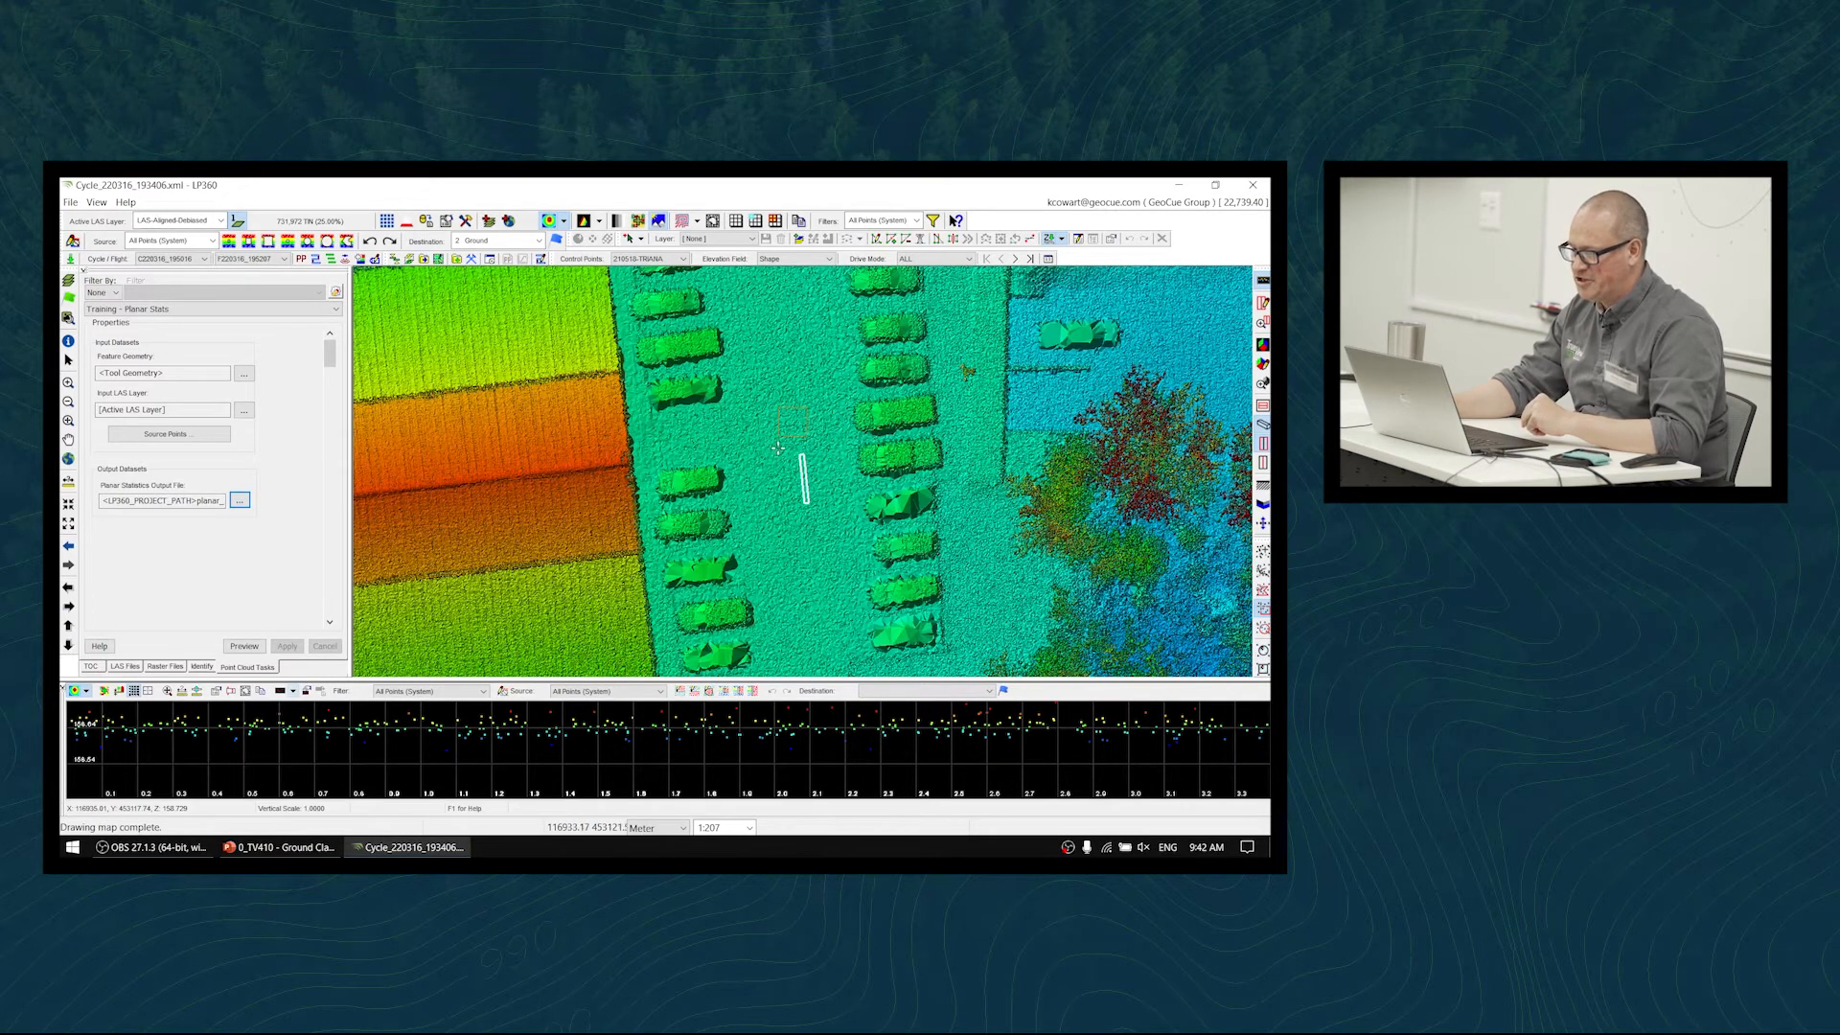
pyautogui.click(92, 668)
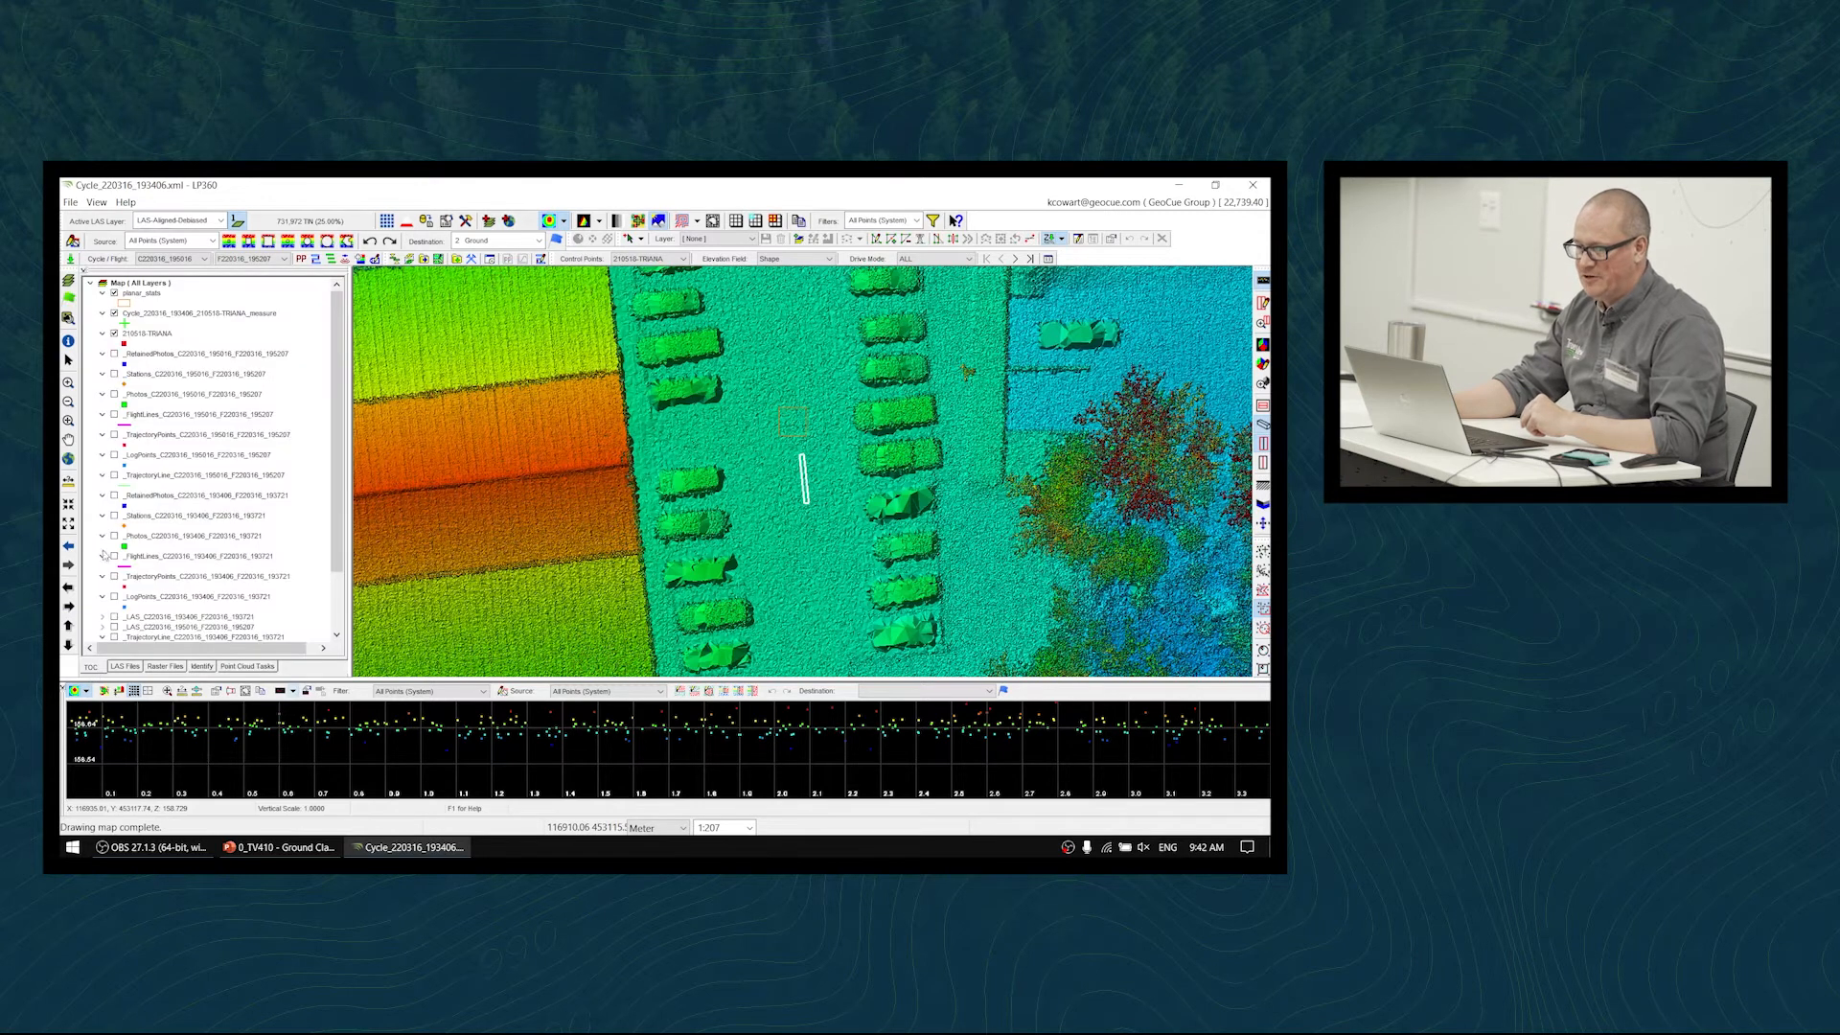
pyautogui.rightClick(153, 297)
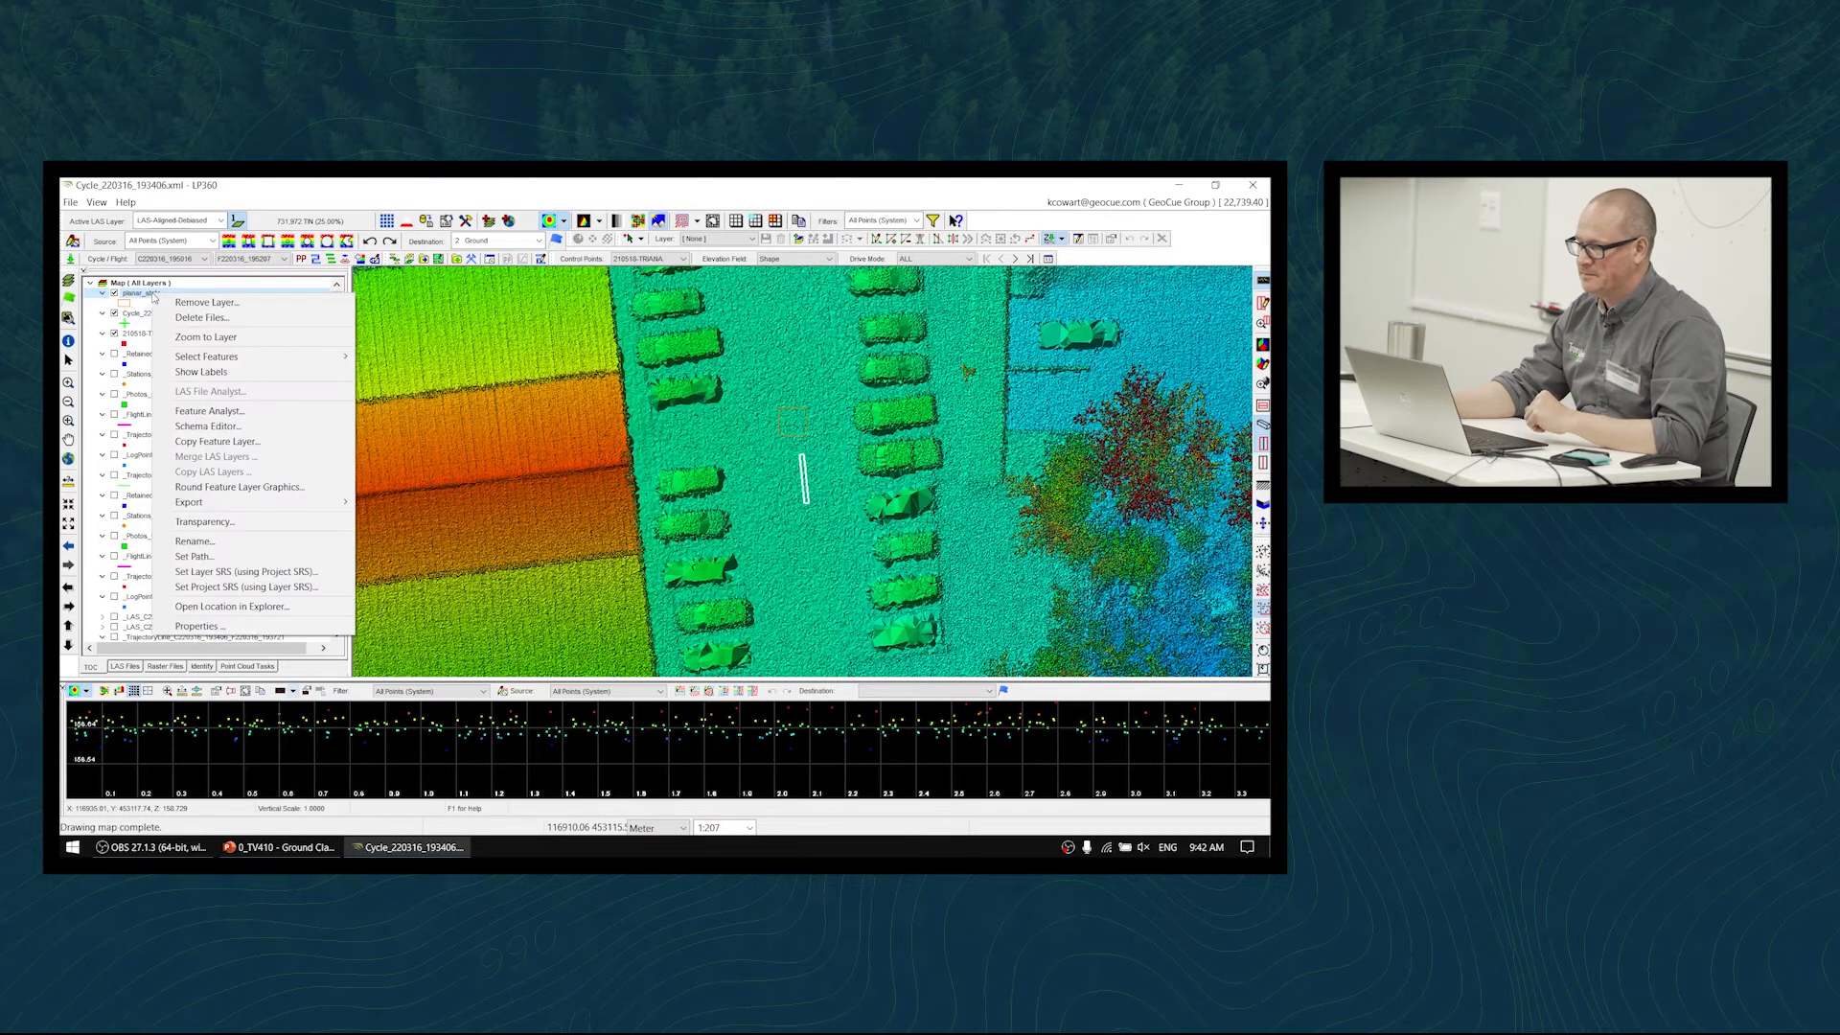
pyautogui.click(210, 411)
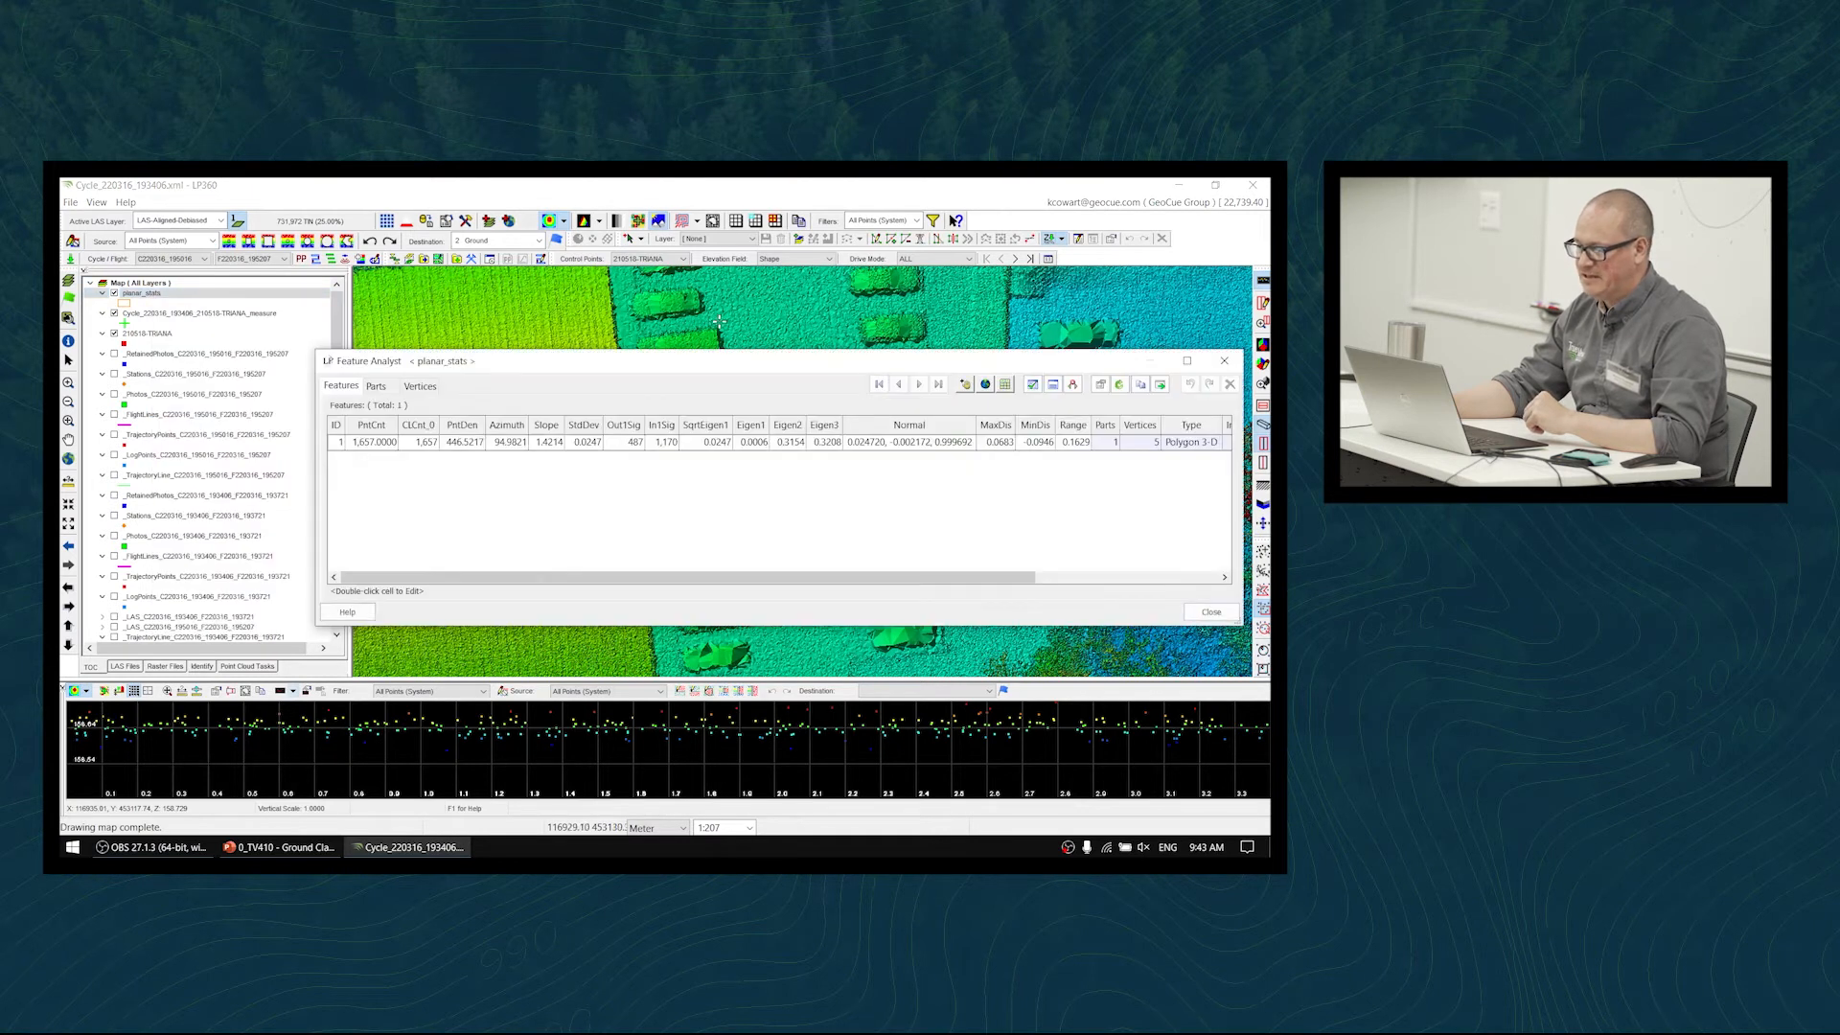
pyautogui.moveTo(721, 367); pyautogui.dragTo(553, 506)
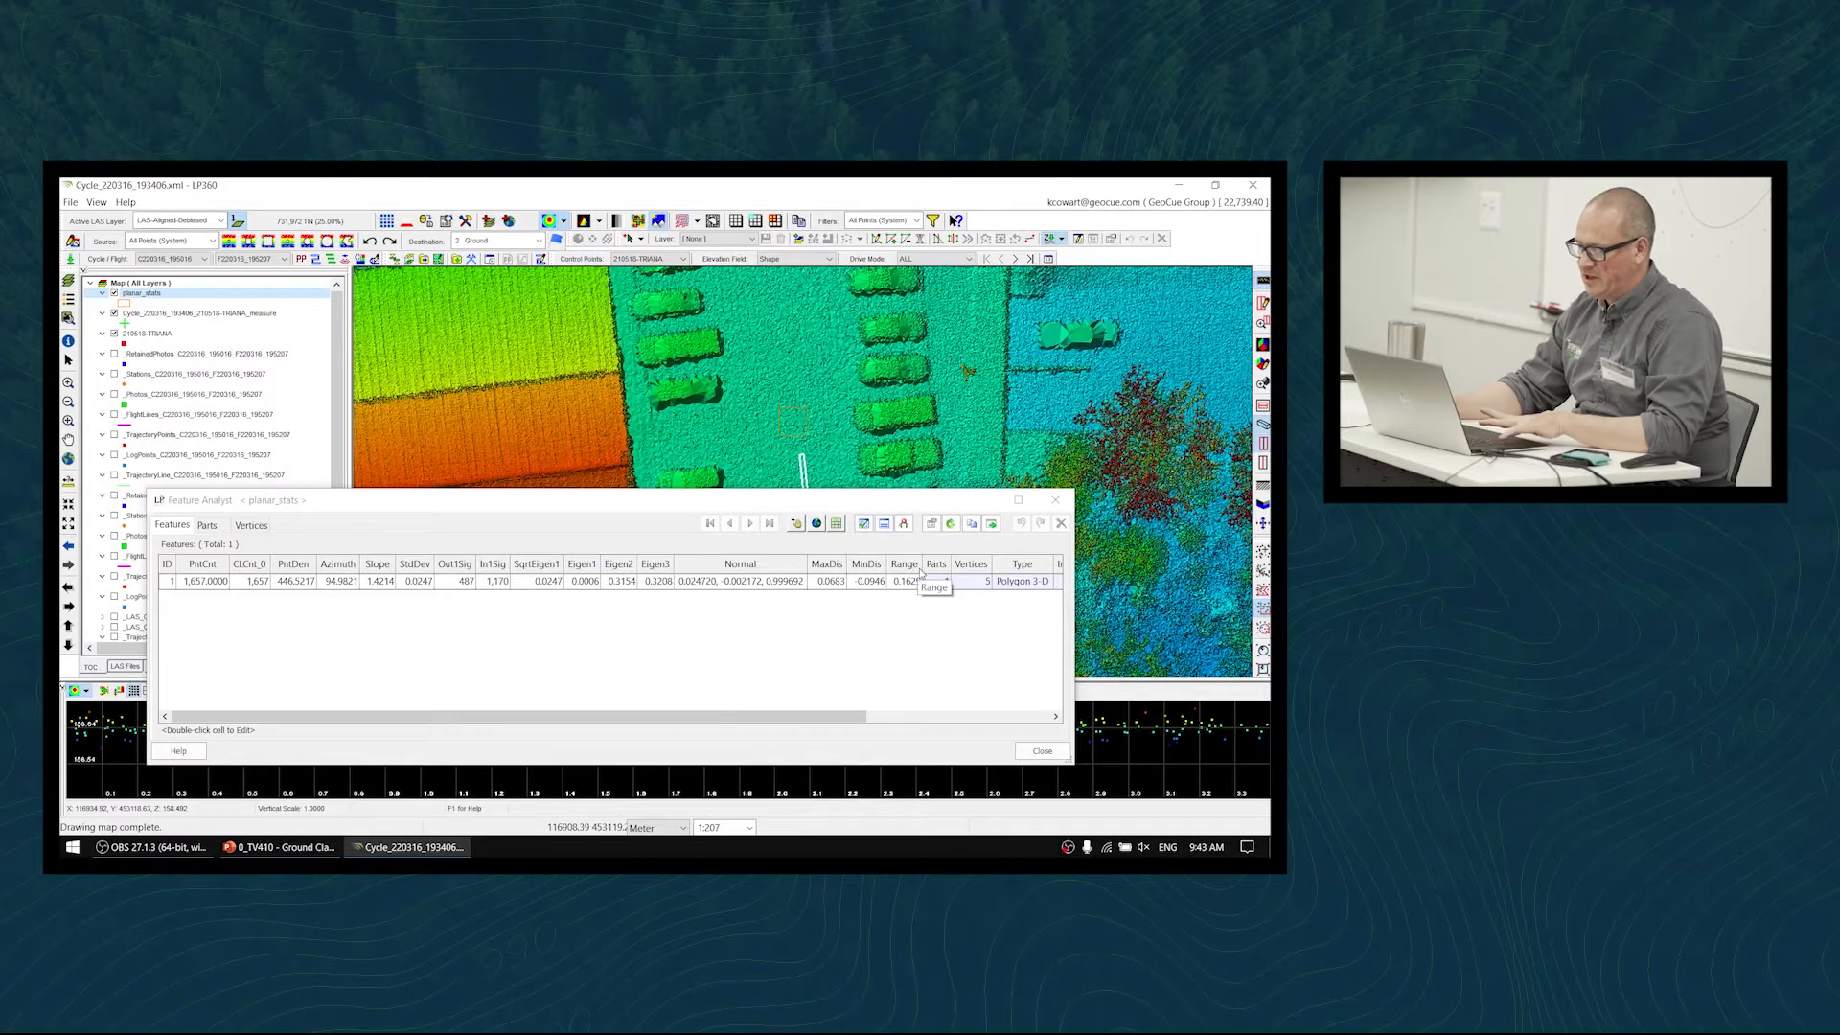
pyautogui.click(911, 579)
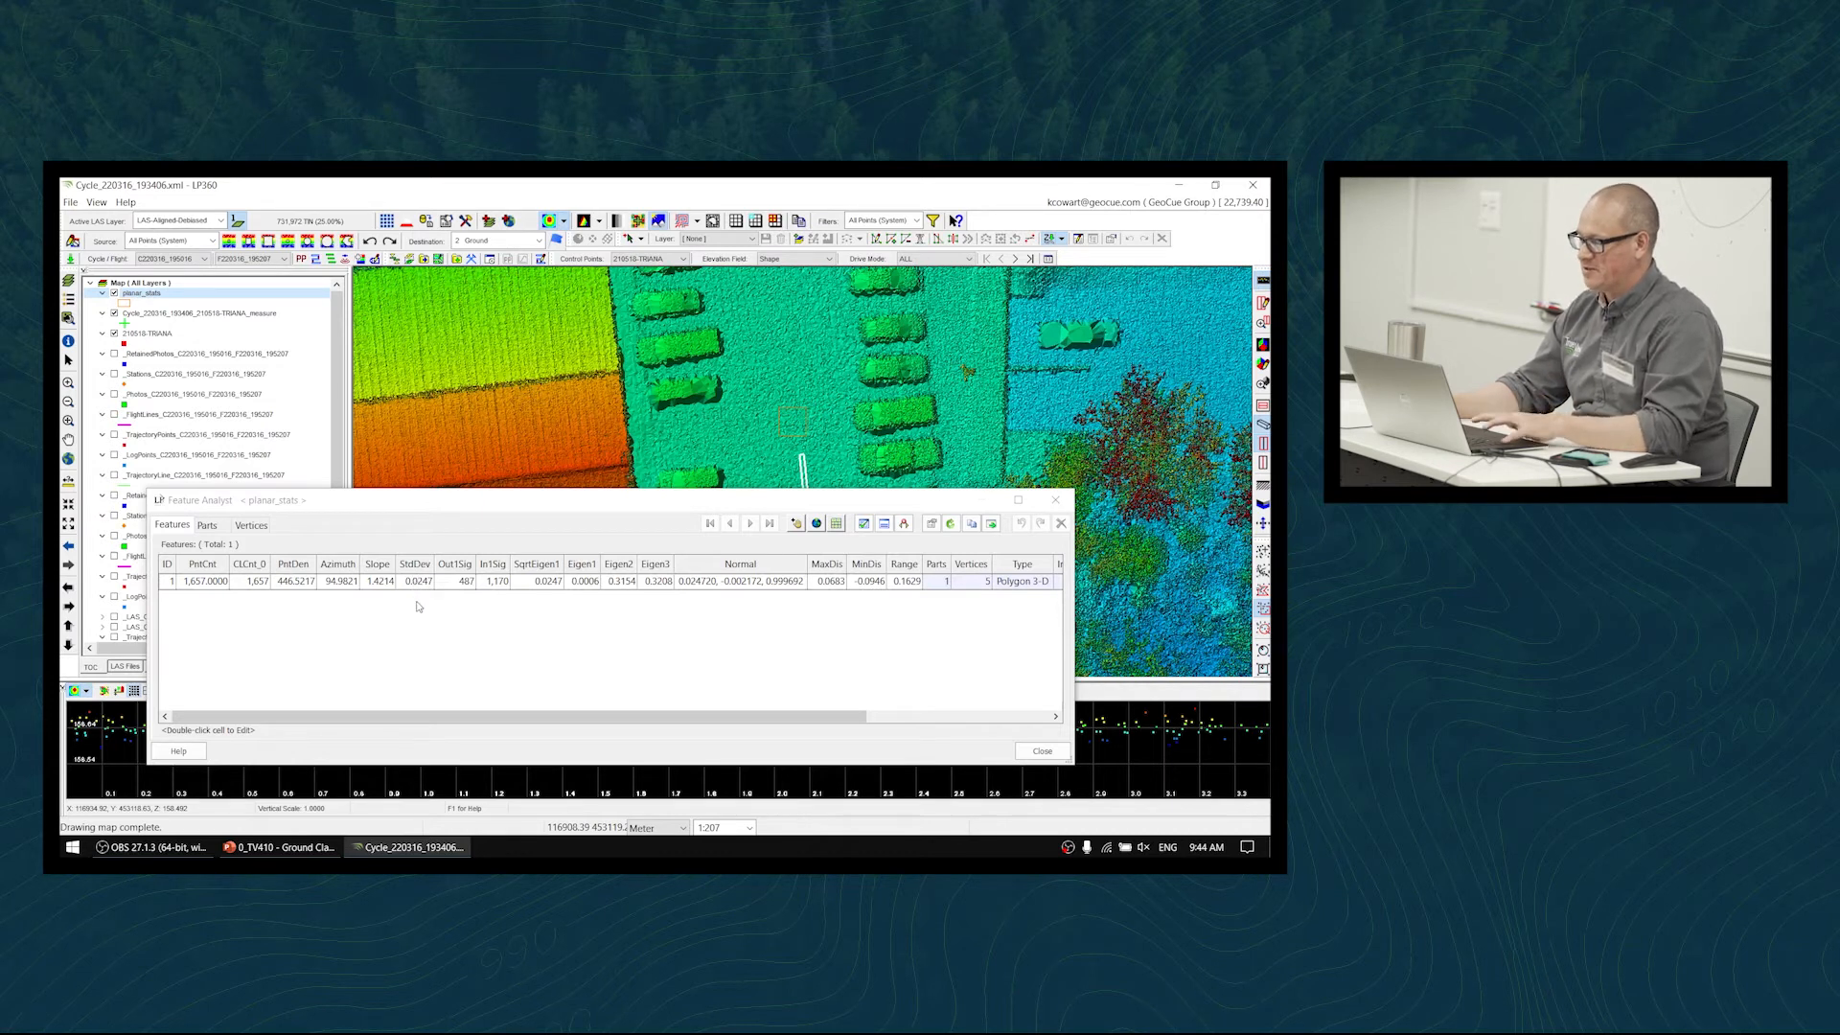
pyautogui.click(421, 590)
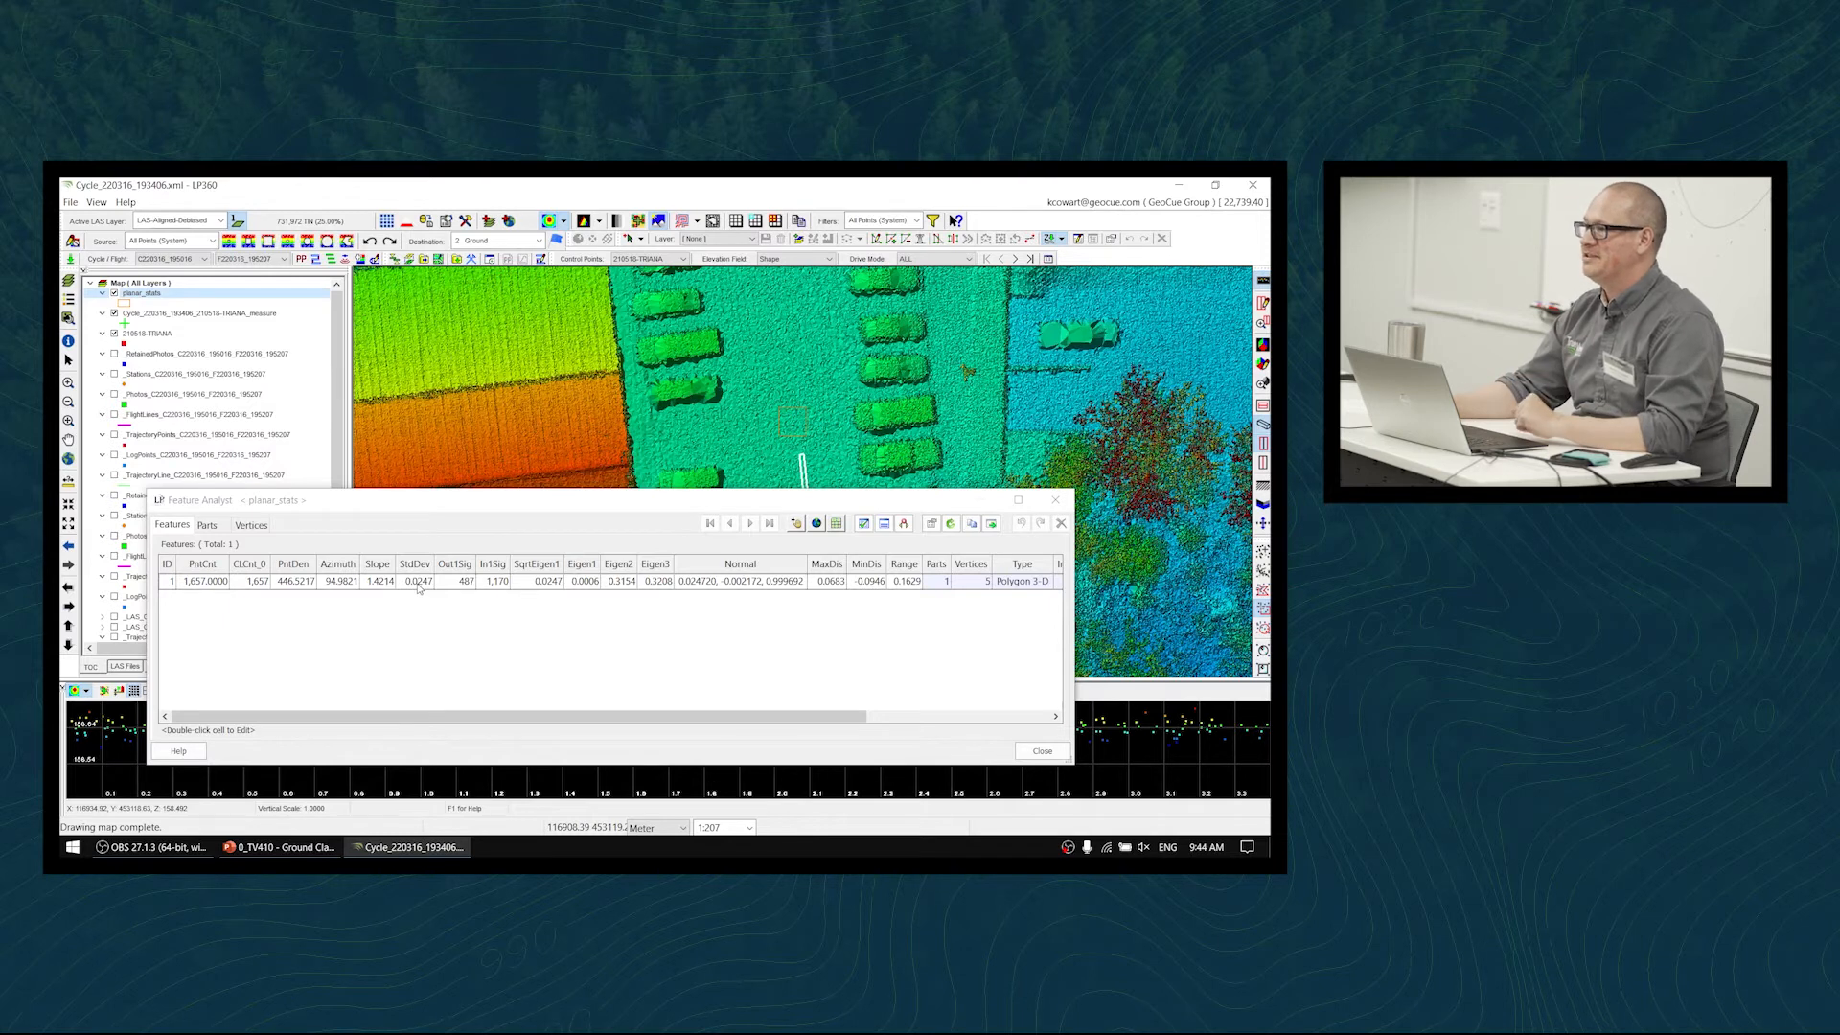
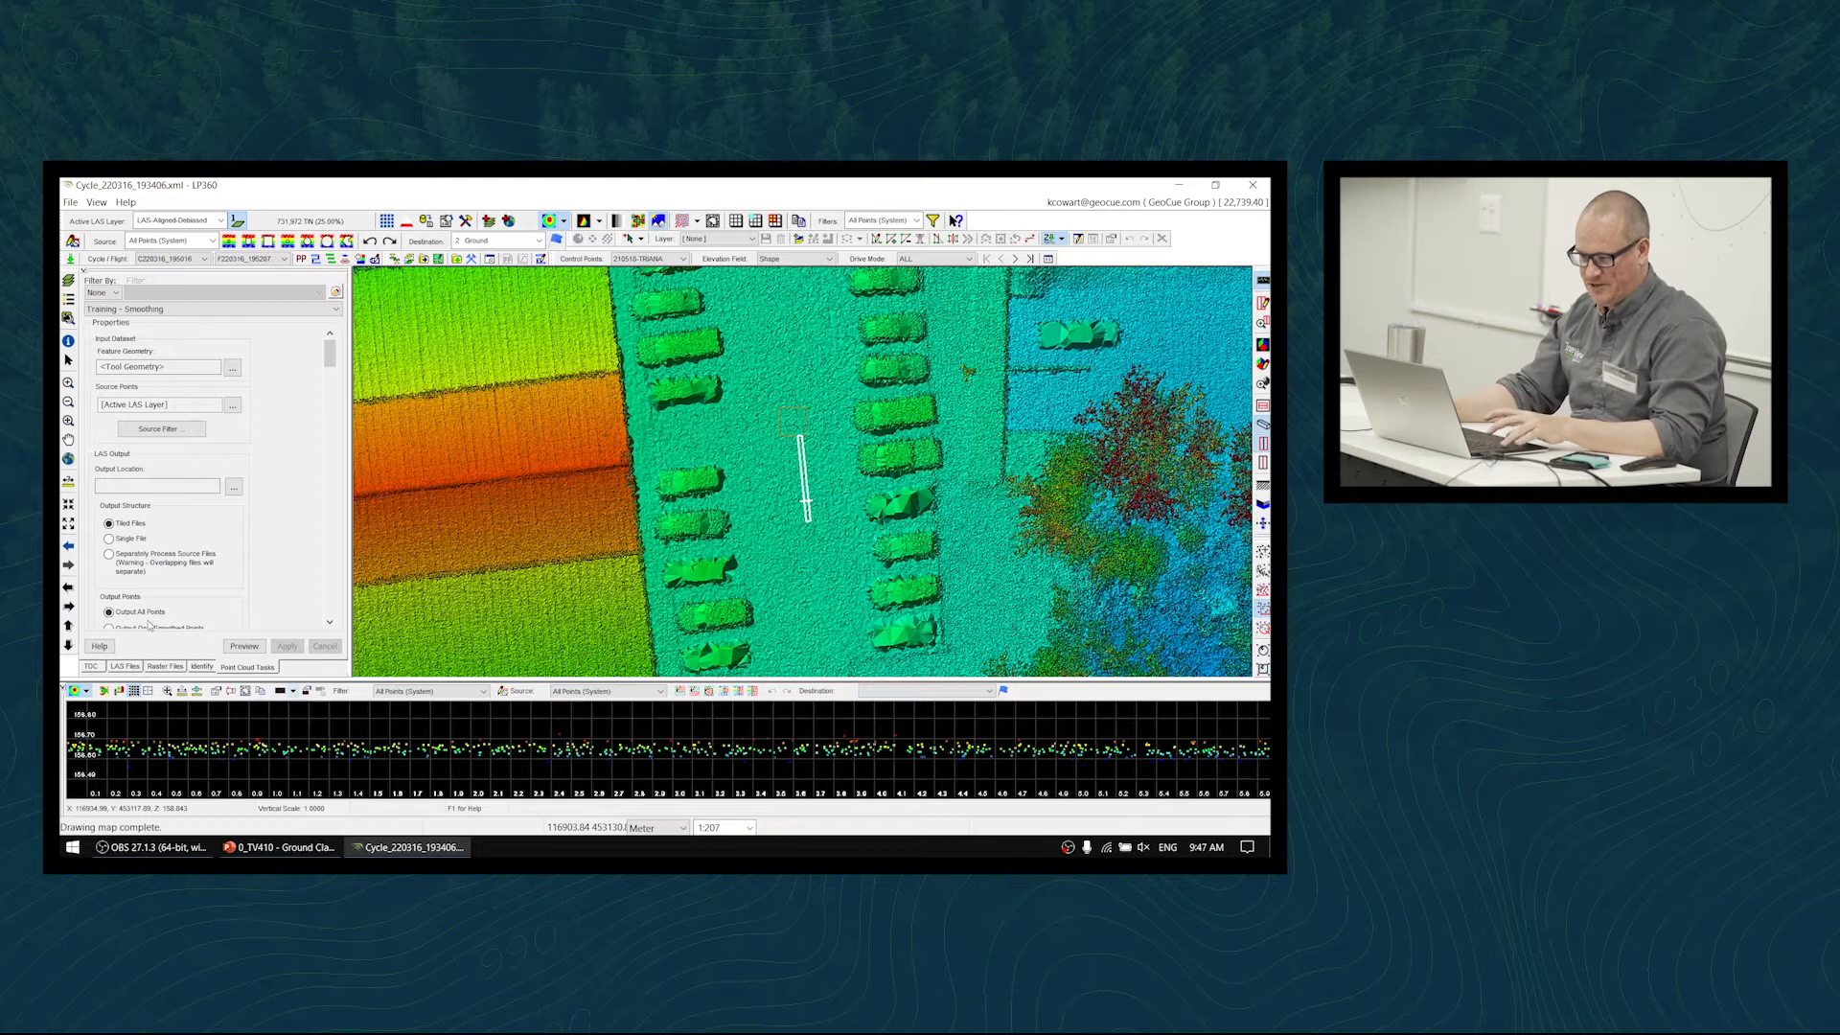
# - Set the Training - Smoothing task's output folder to <LP360_PROJECT_PATH>\LAS-Smooth and apply the task settings
pyautogui.moveTo(331, 357)
pyautogui.mouseDown()
pyautogui.moveTo(335, 474)
pyautogui.moveTo(333, 356)
pyautogui.mouseUp()
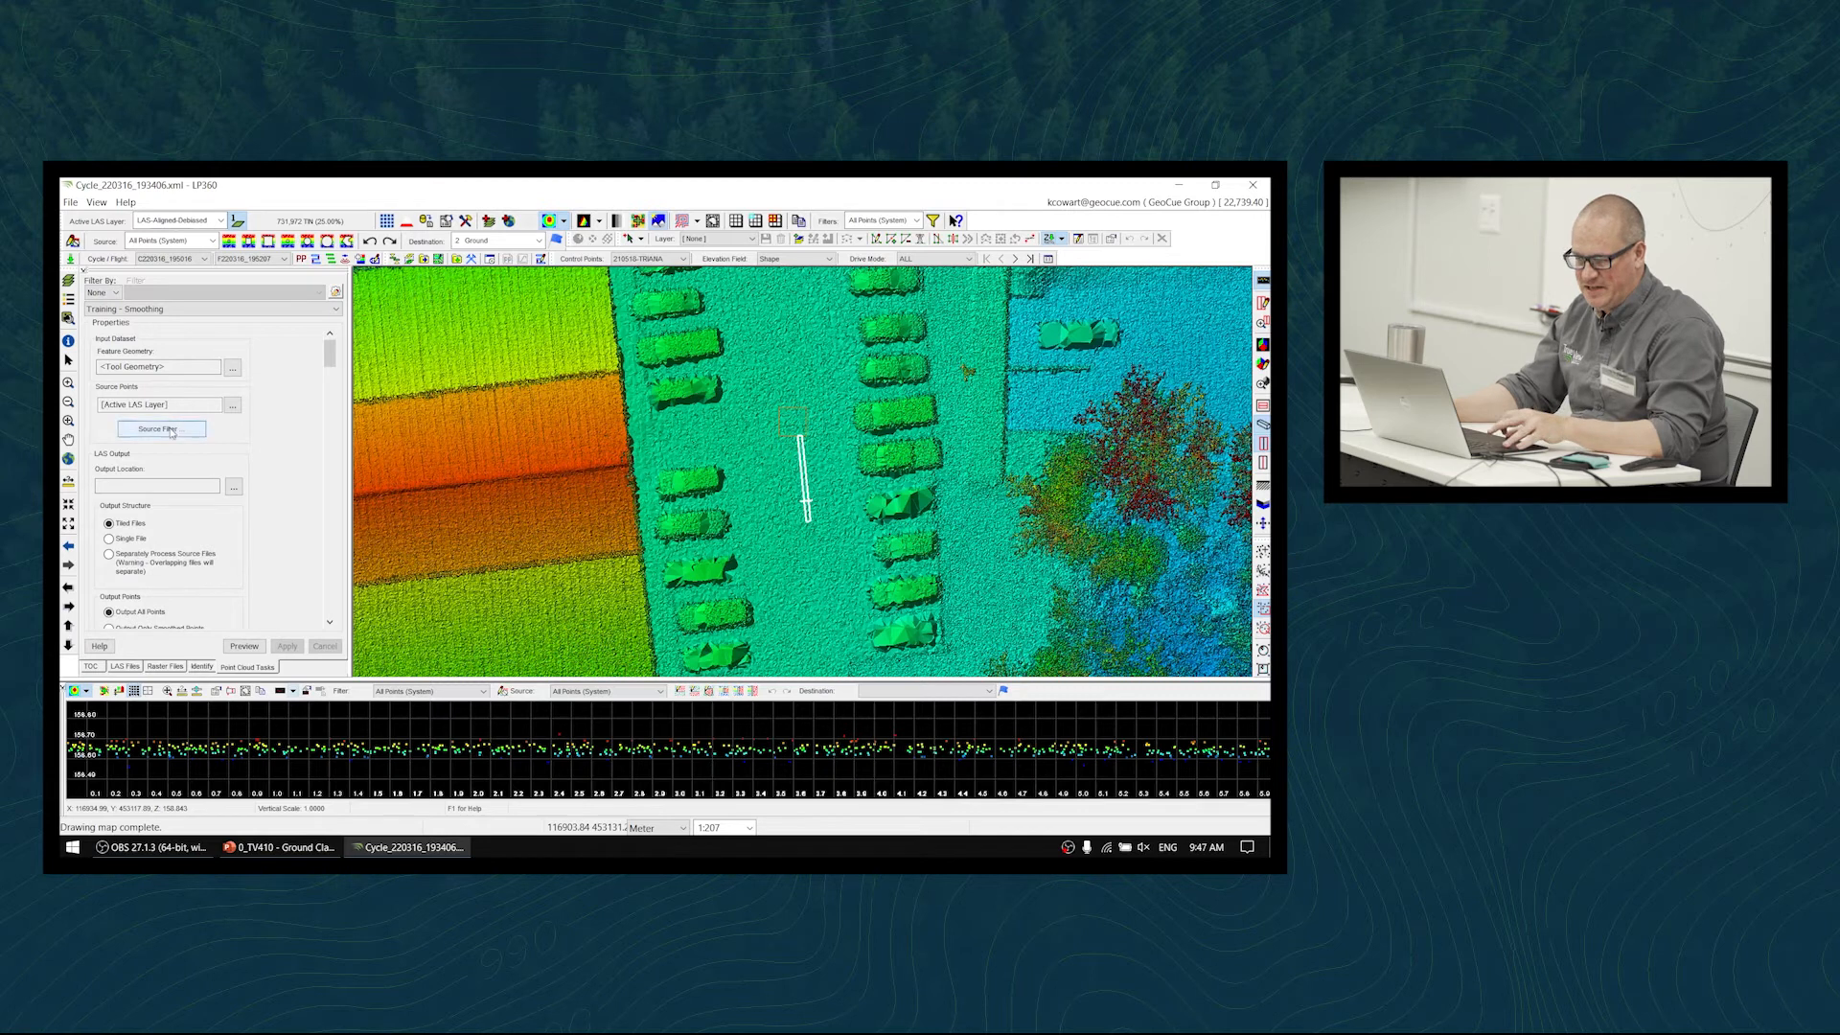
pyautogui.click(235, 487)
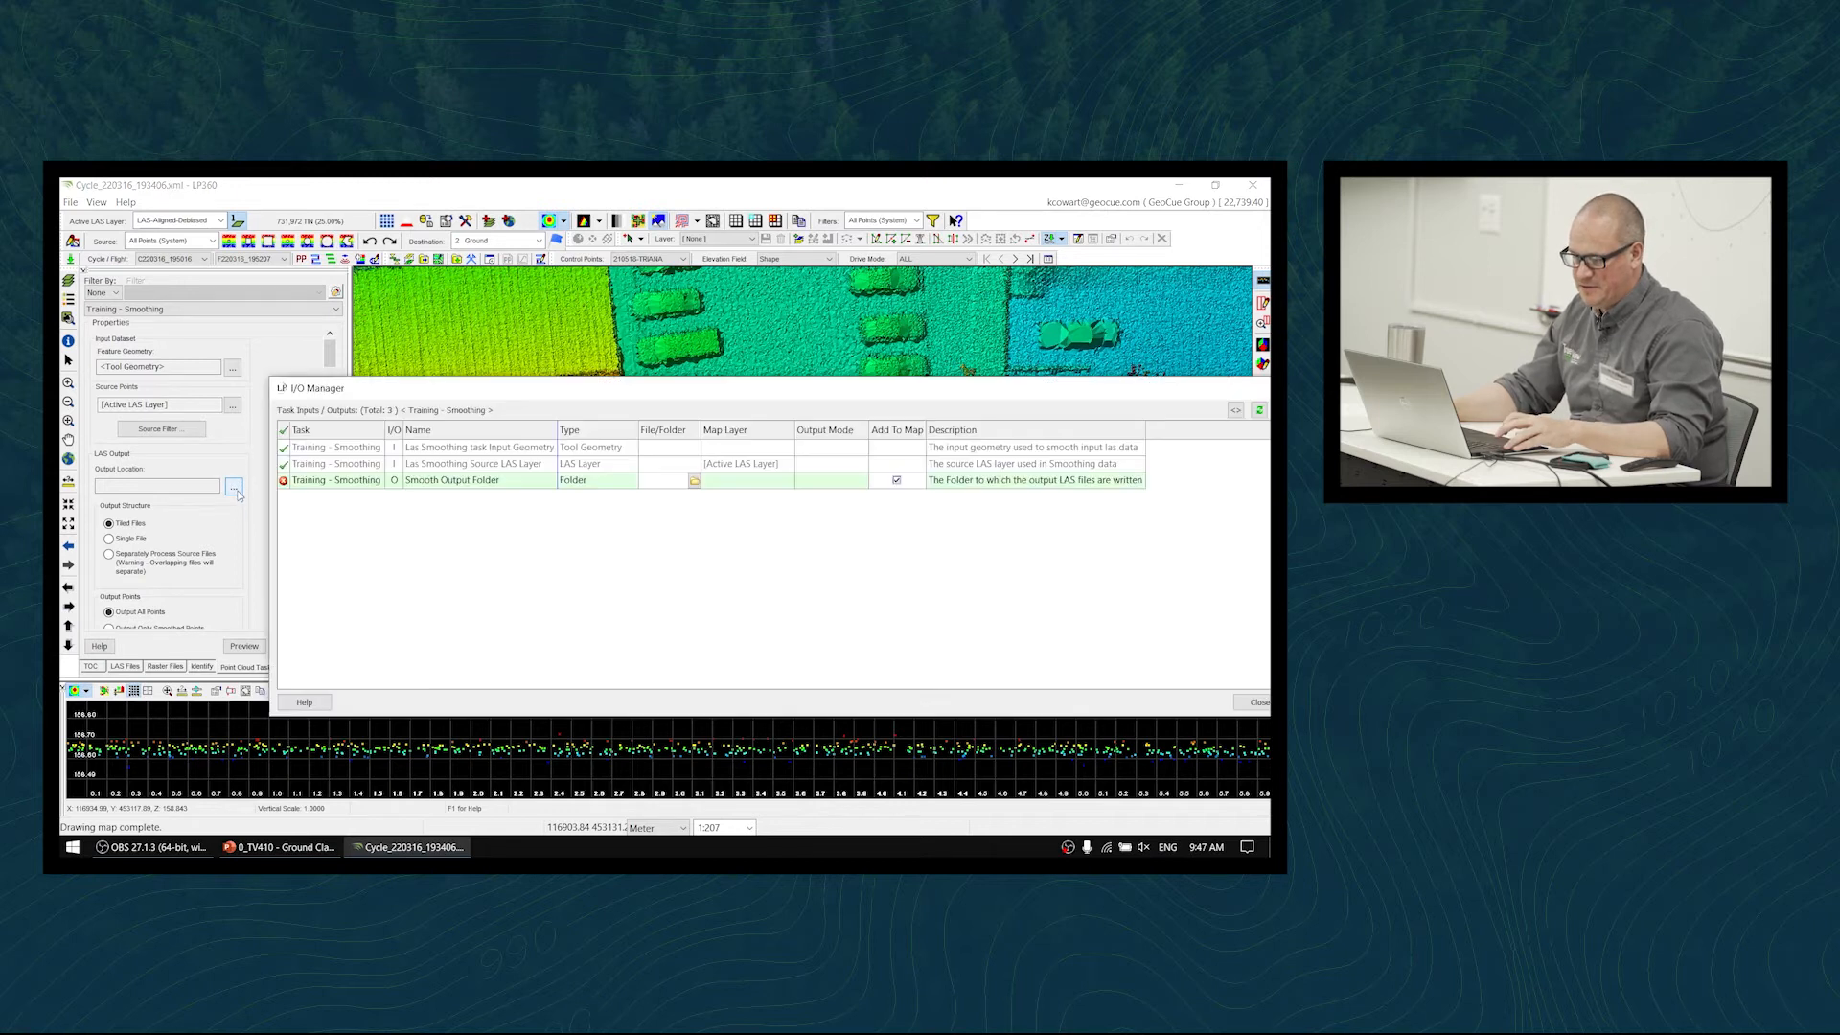
pyautogui.moveTo(701, 431); pyautogui.dragTo(767, 431)
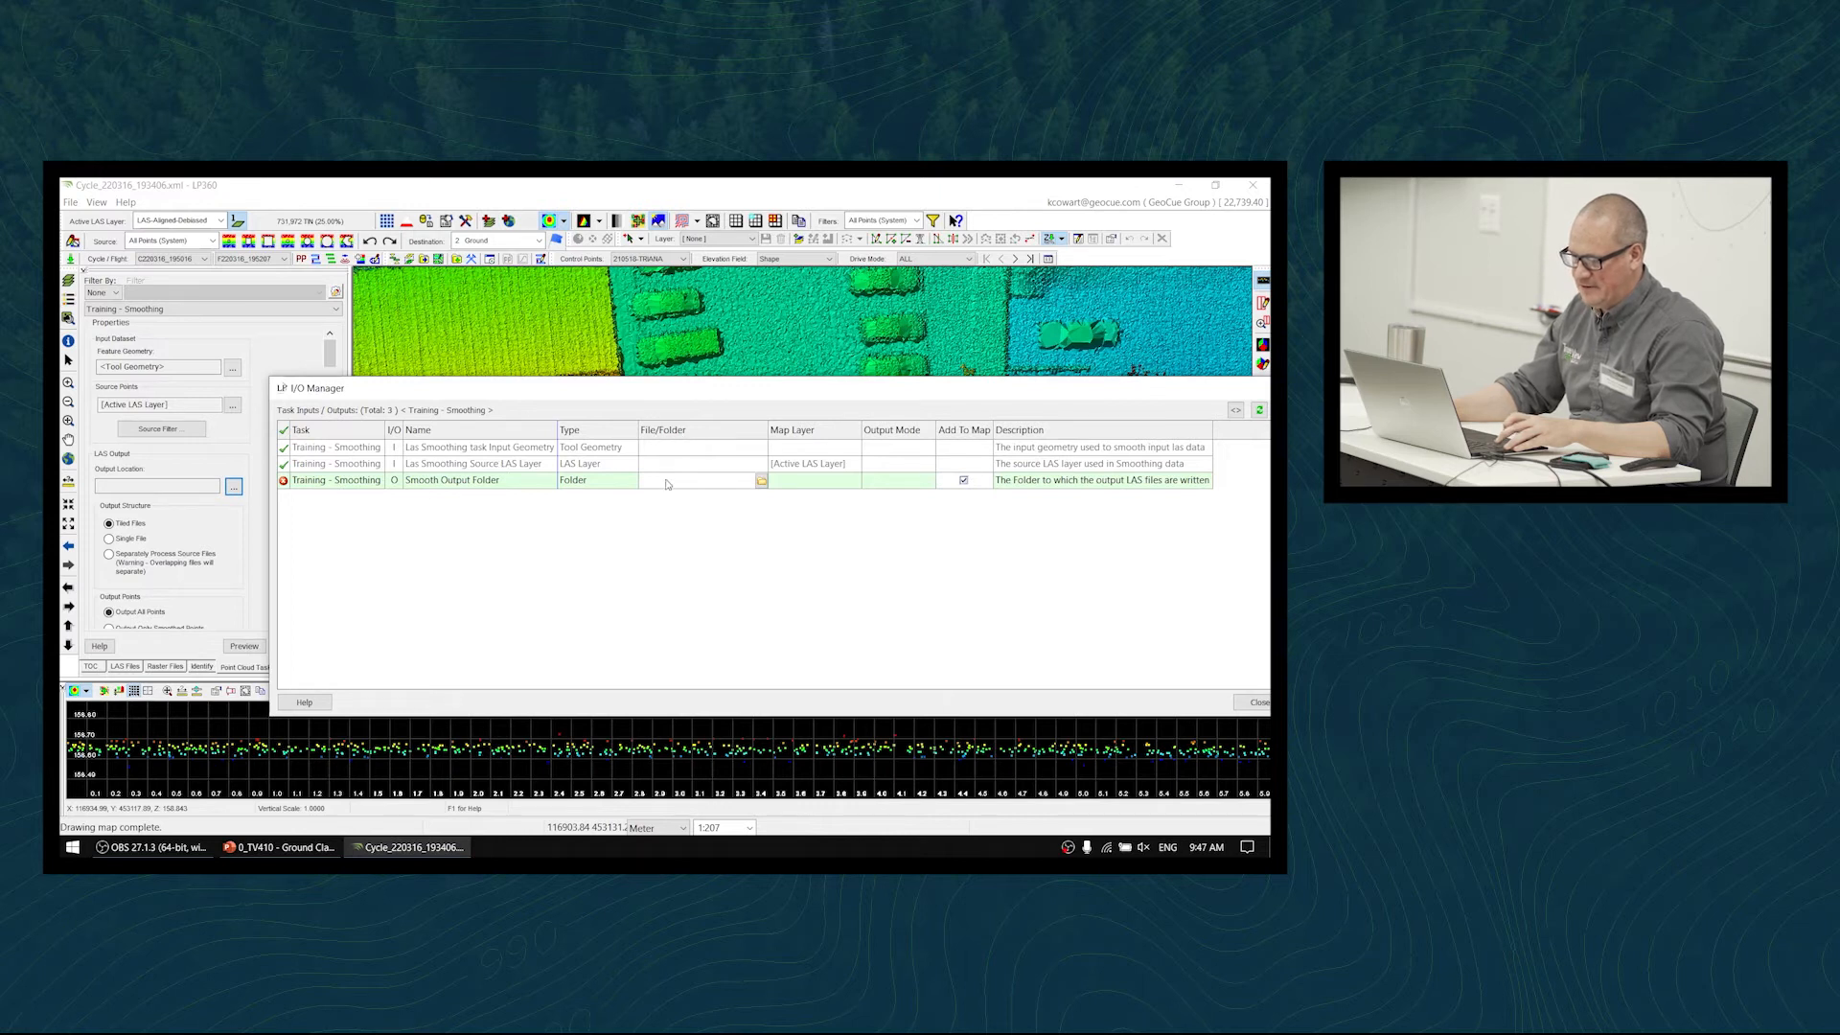
pyautogui.moveTo(1210, 405); pyautogui.dragTo(1159, 394)
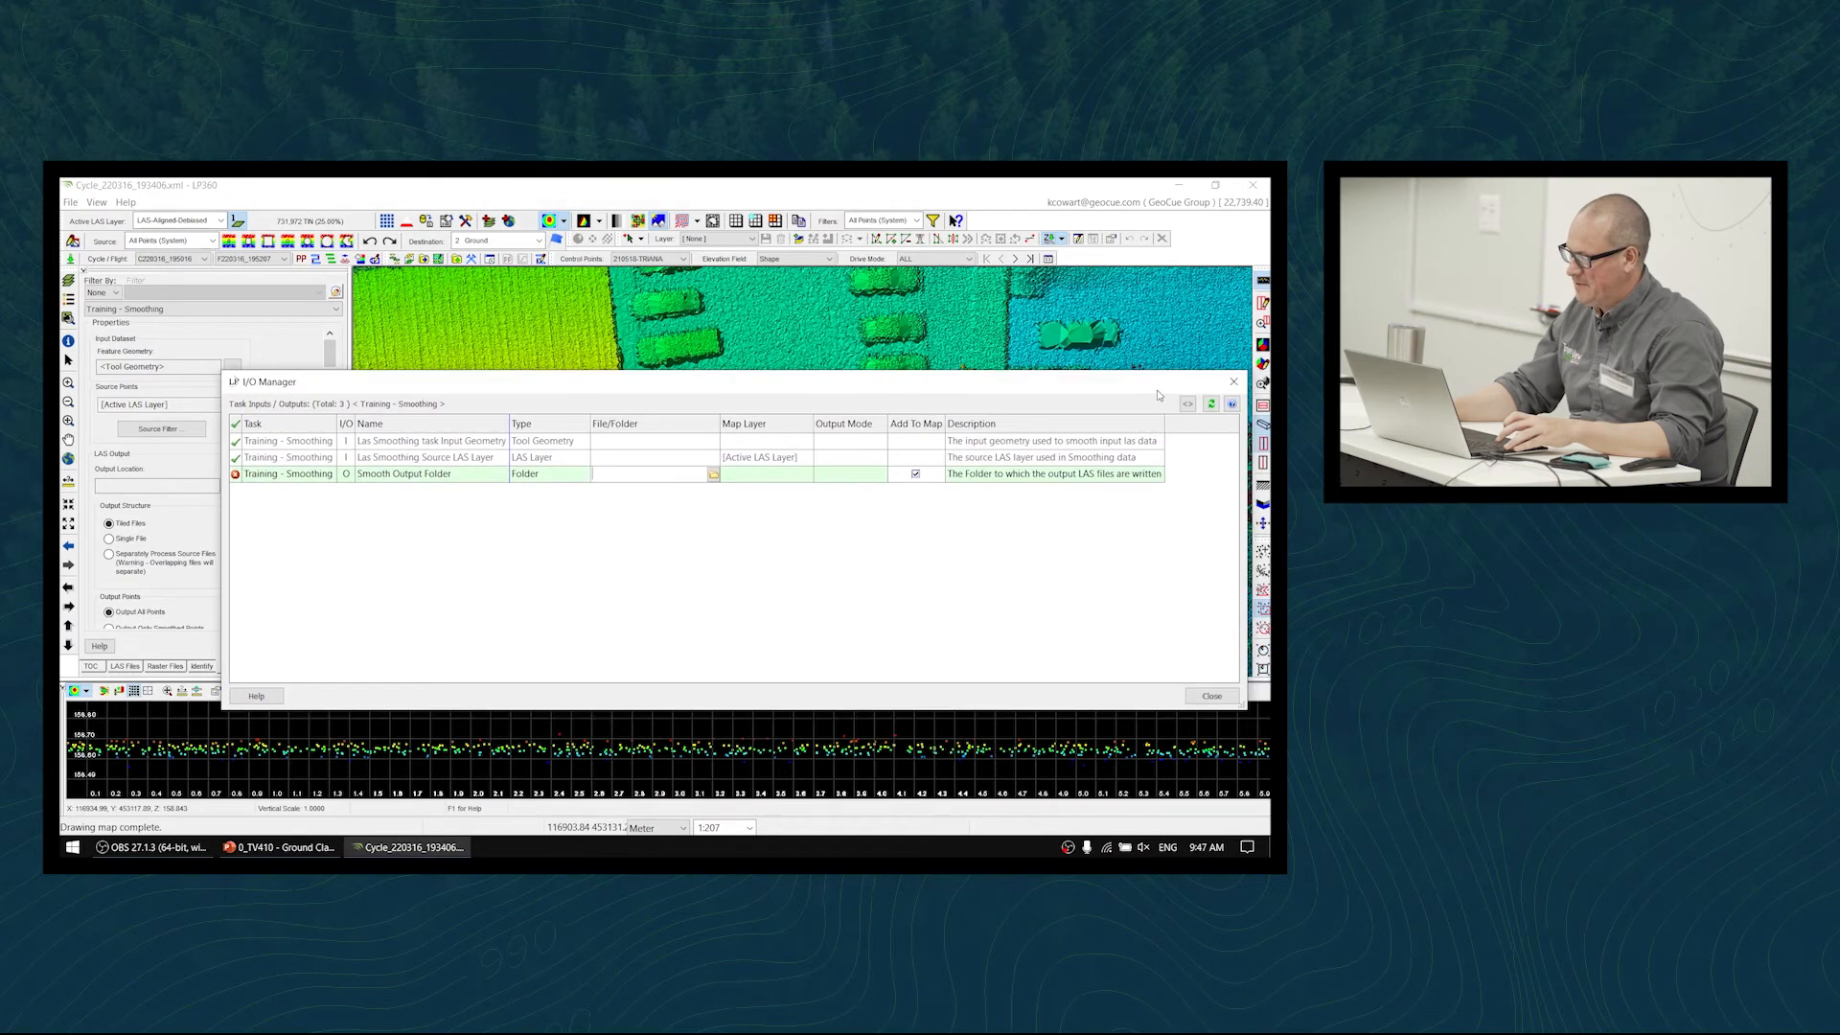
pyautogui.click(1193, 406)
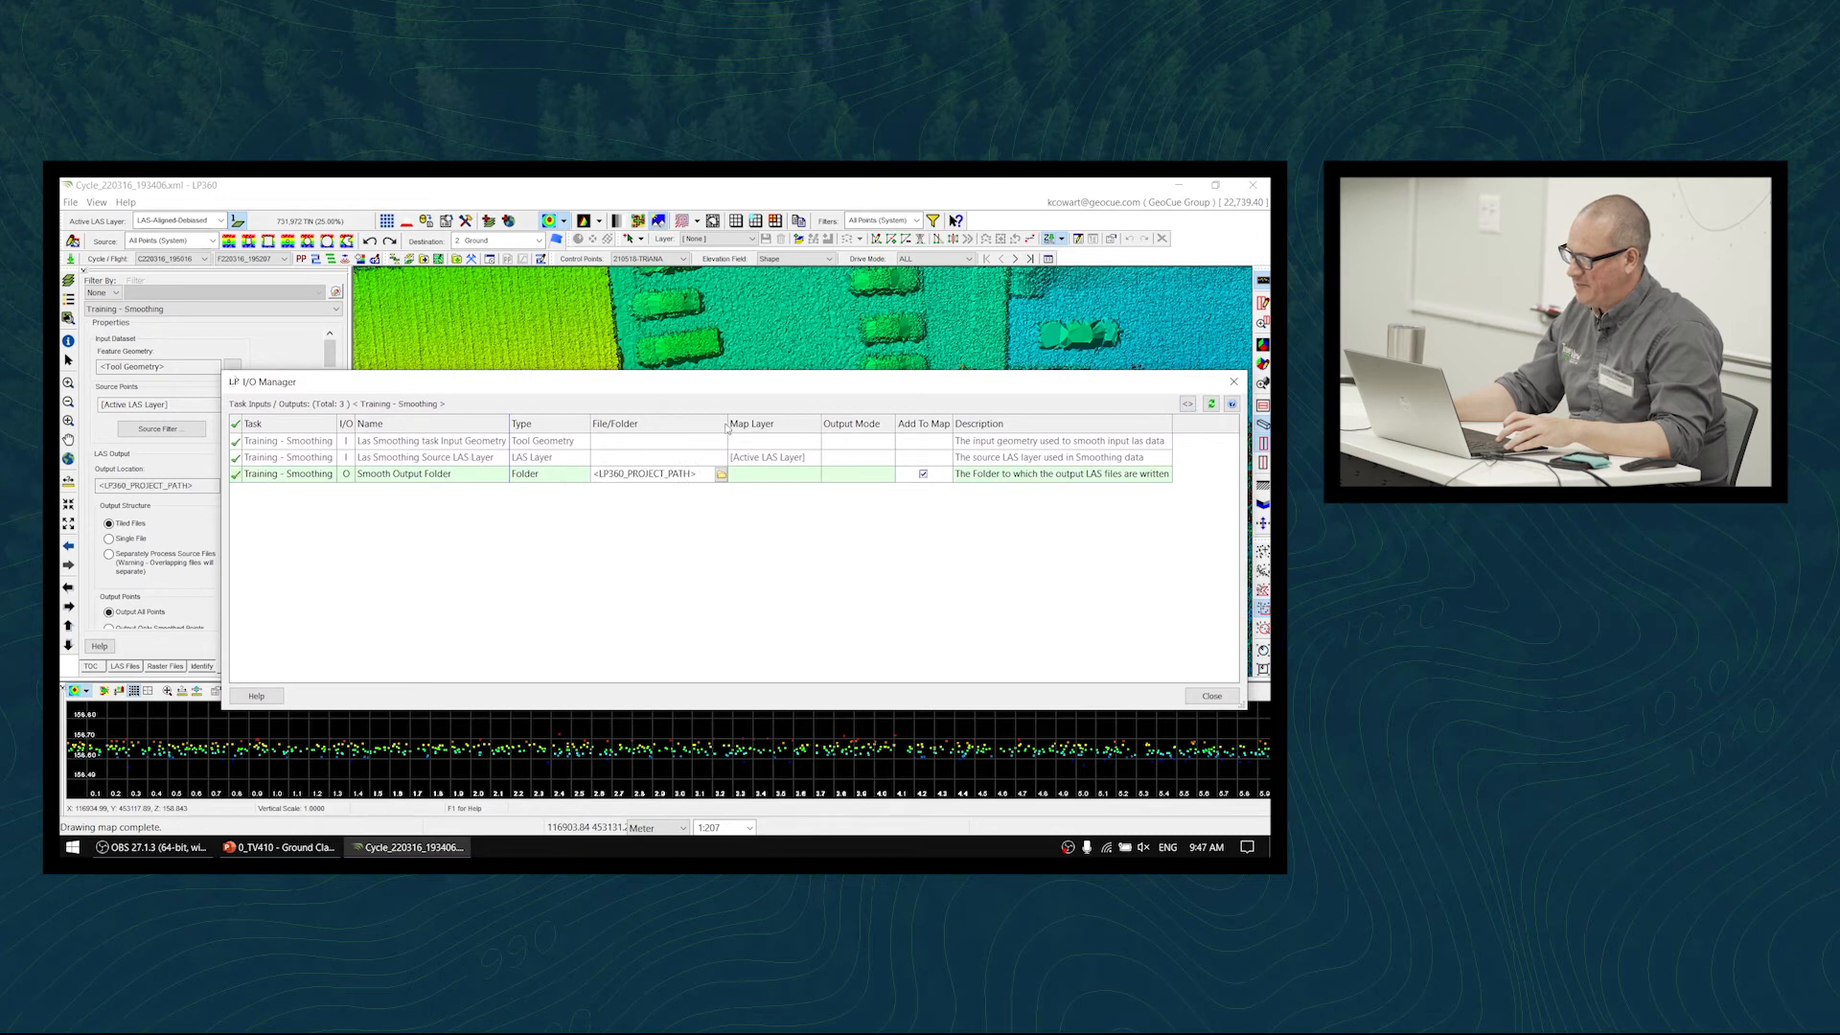
pyautogui.moveTo(729, 422); pyautogui.dragTo(835, 422)
pyautogui.click(743, 474)
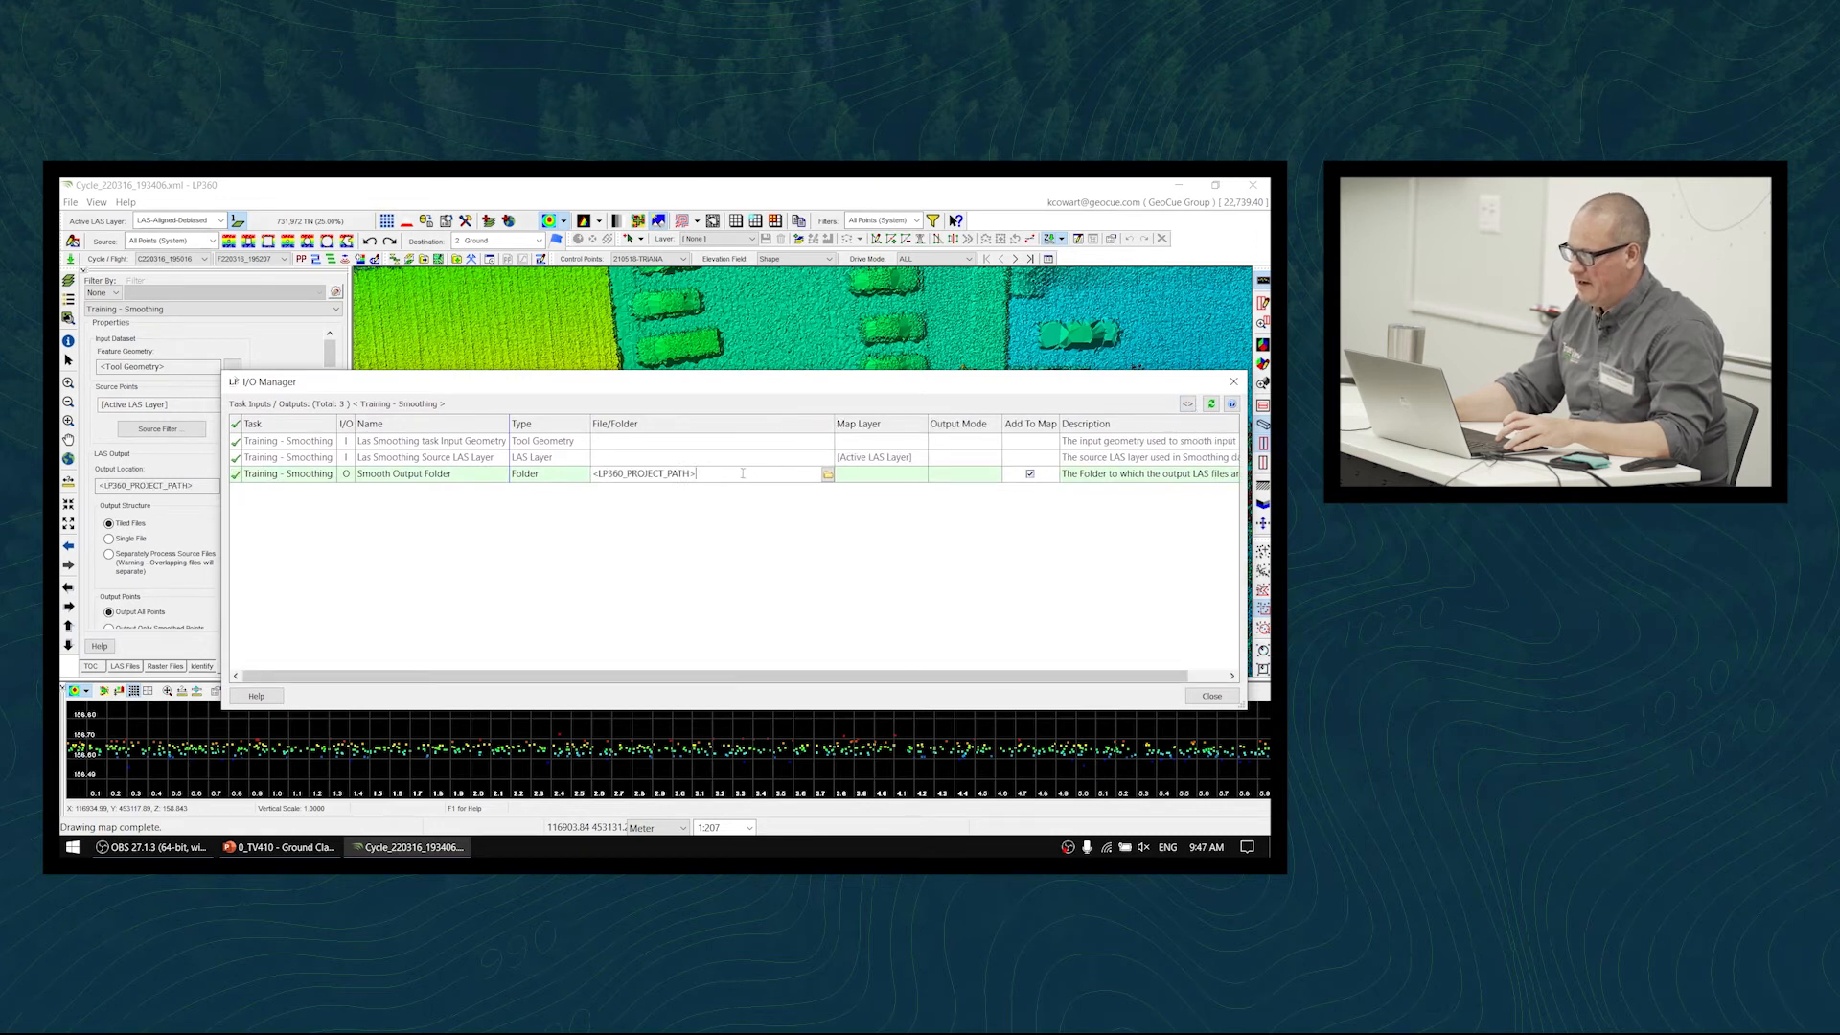
pyautogui.write('\\')
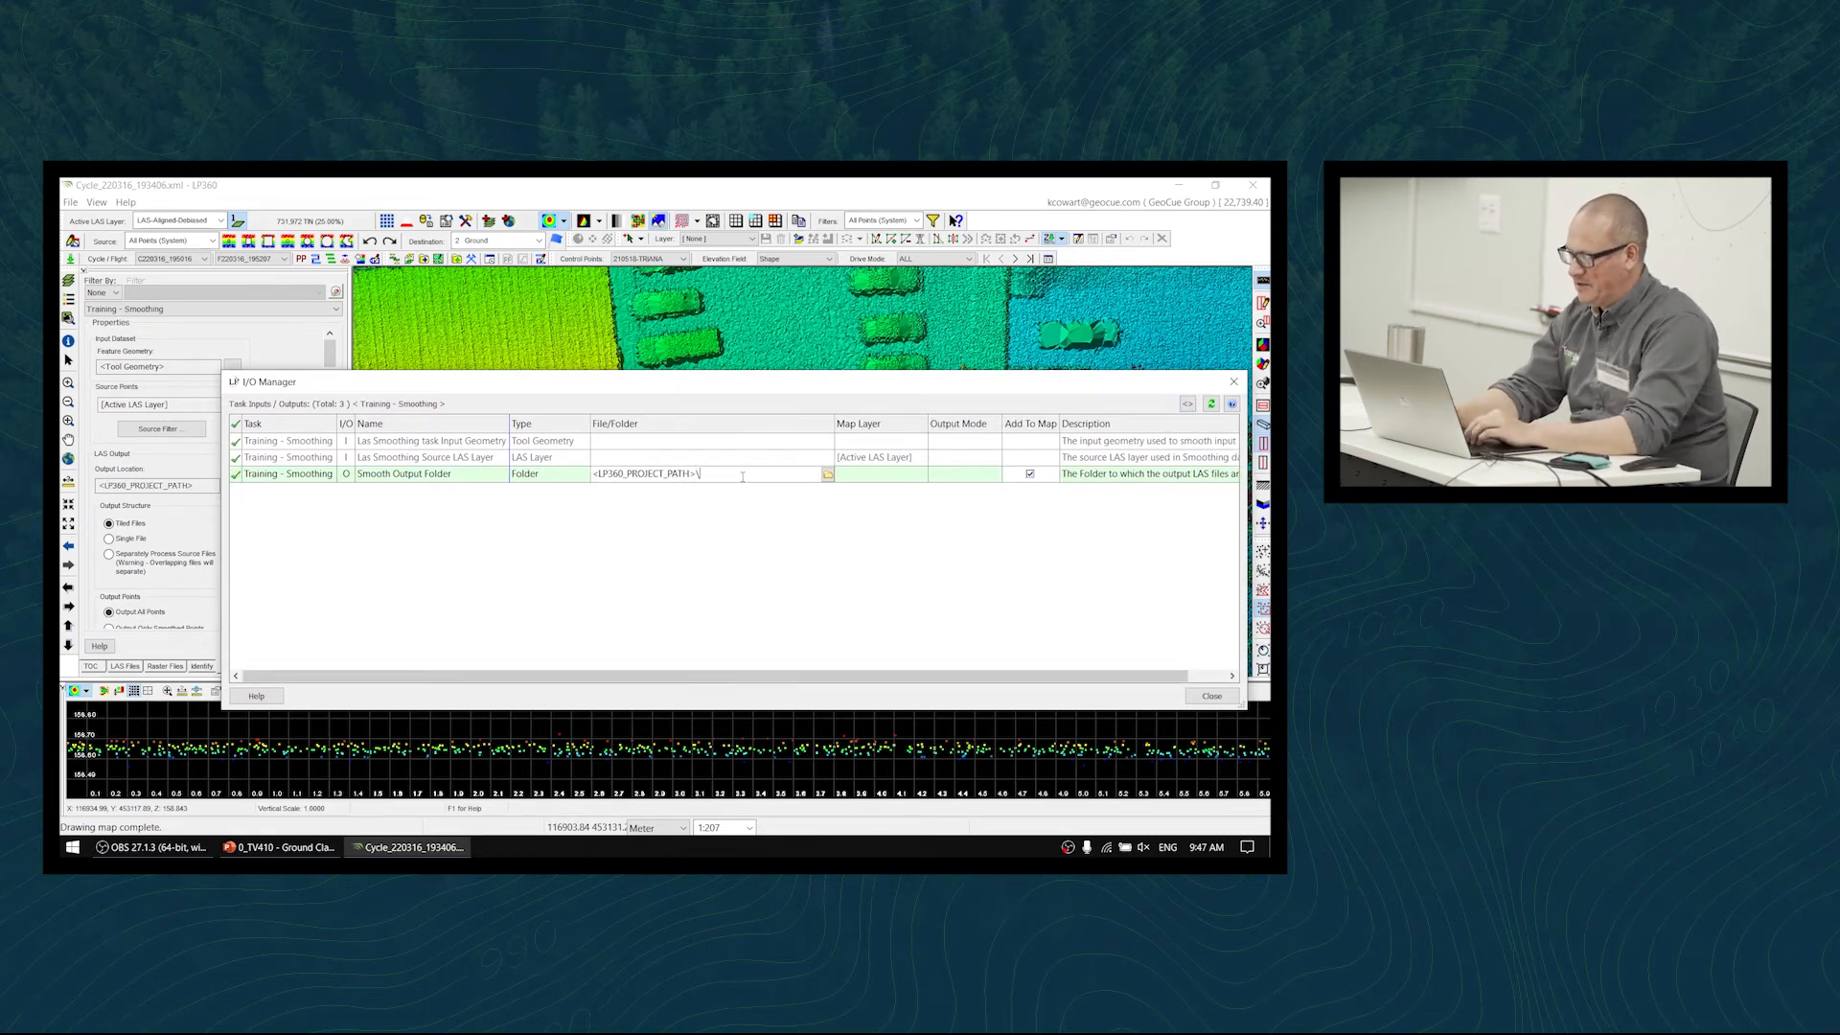
pyautogui.write('LAS')
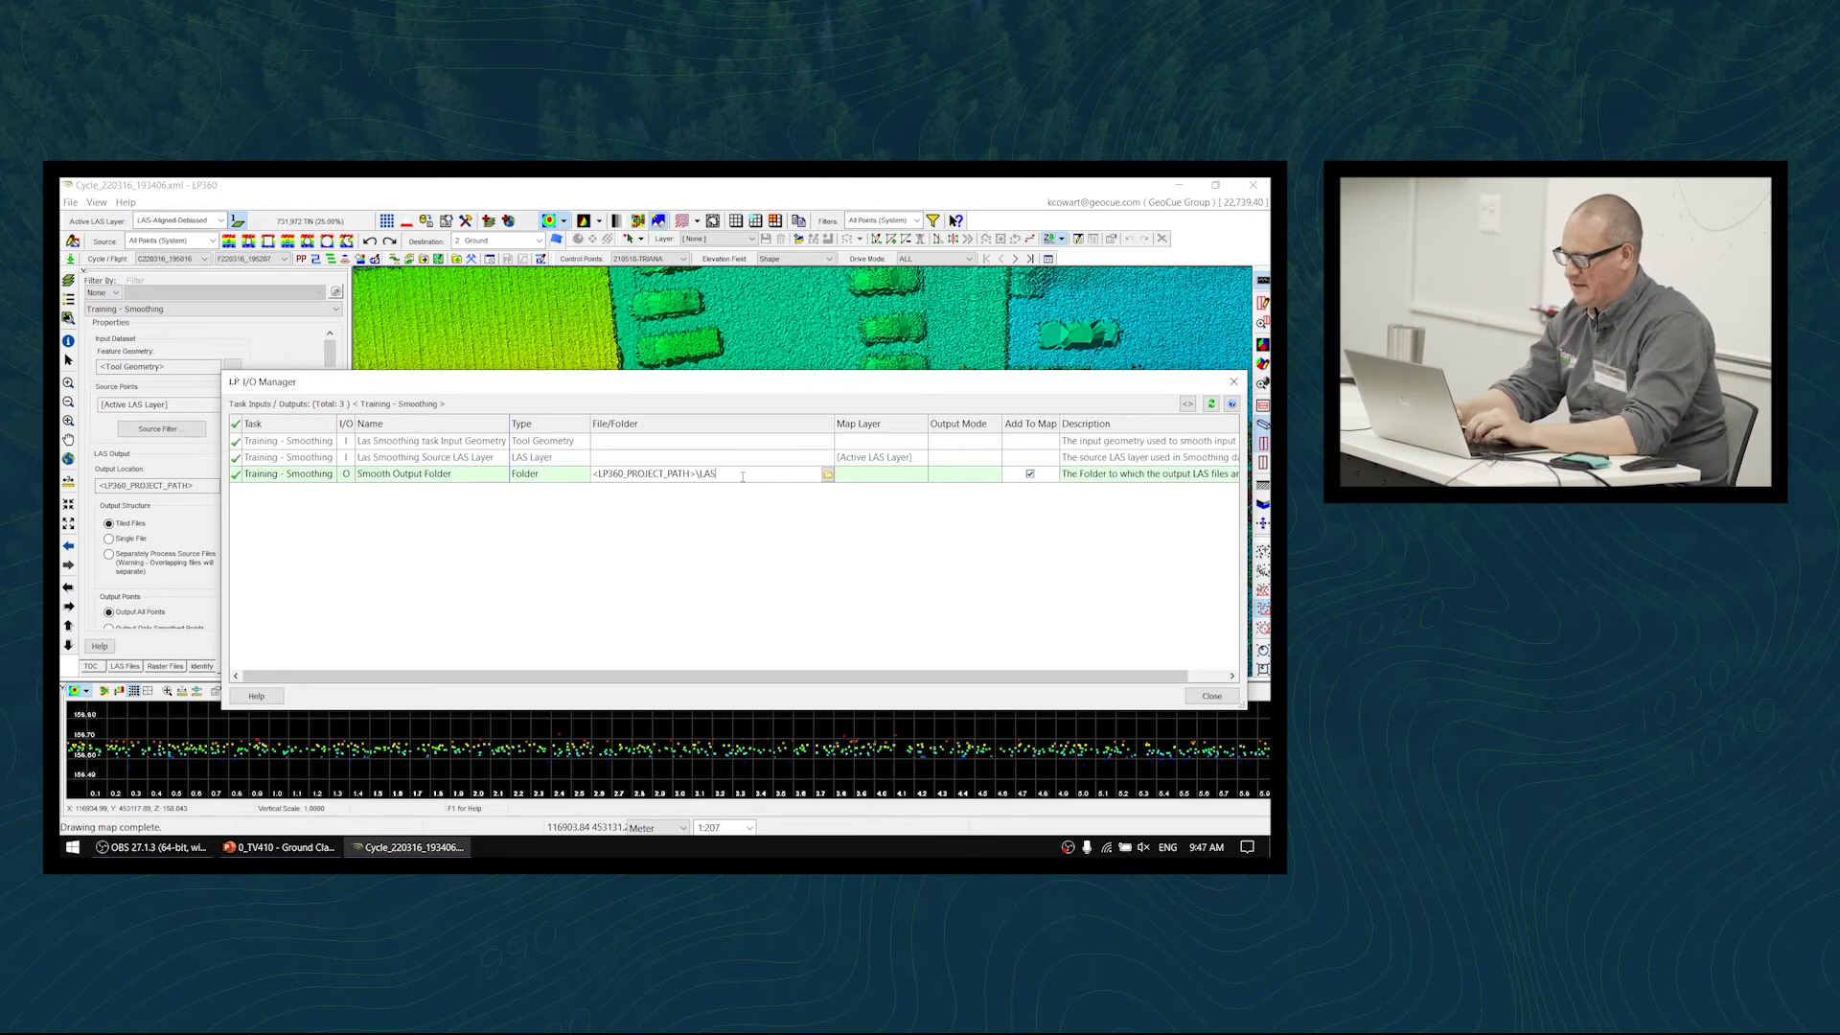
pyautogui.write('-Smooth')
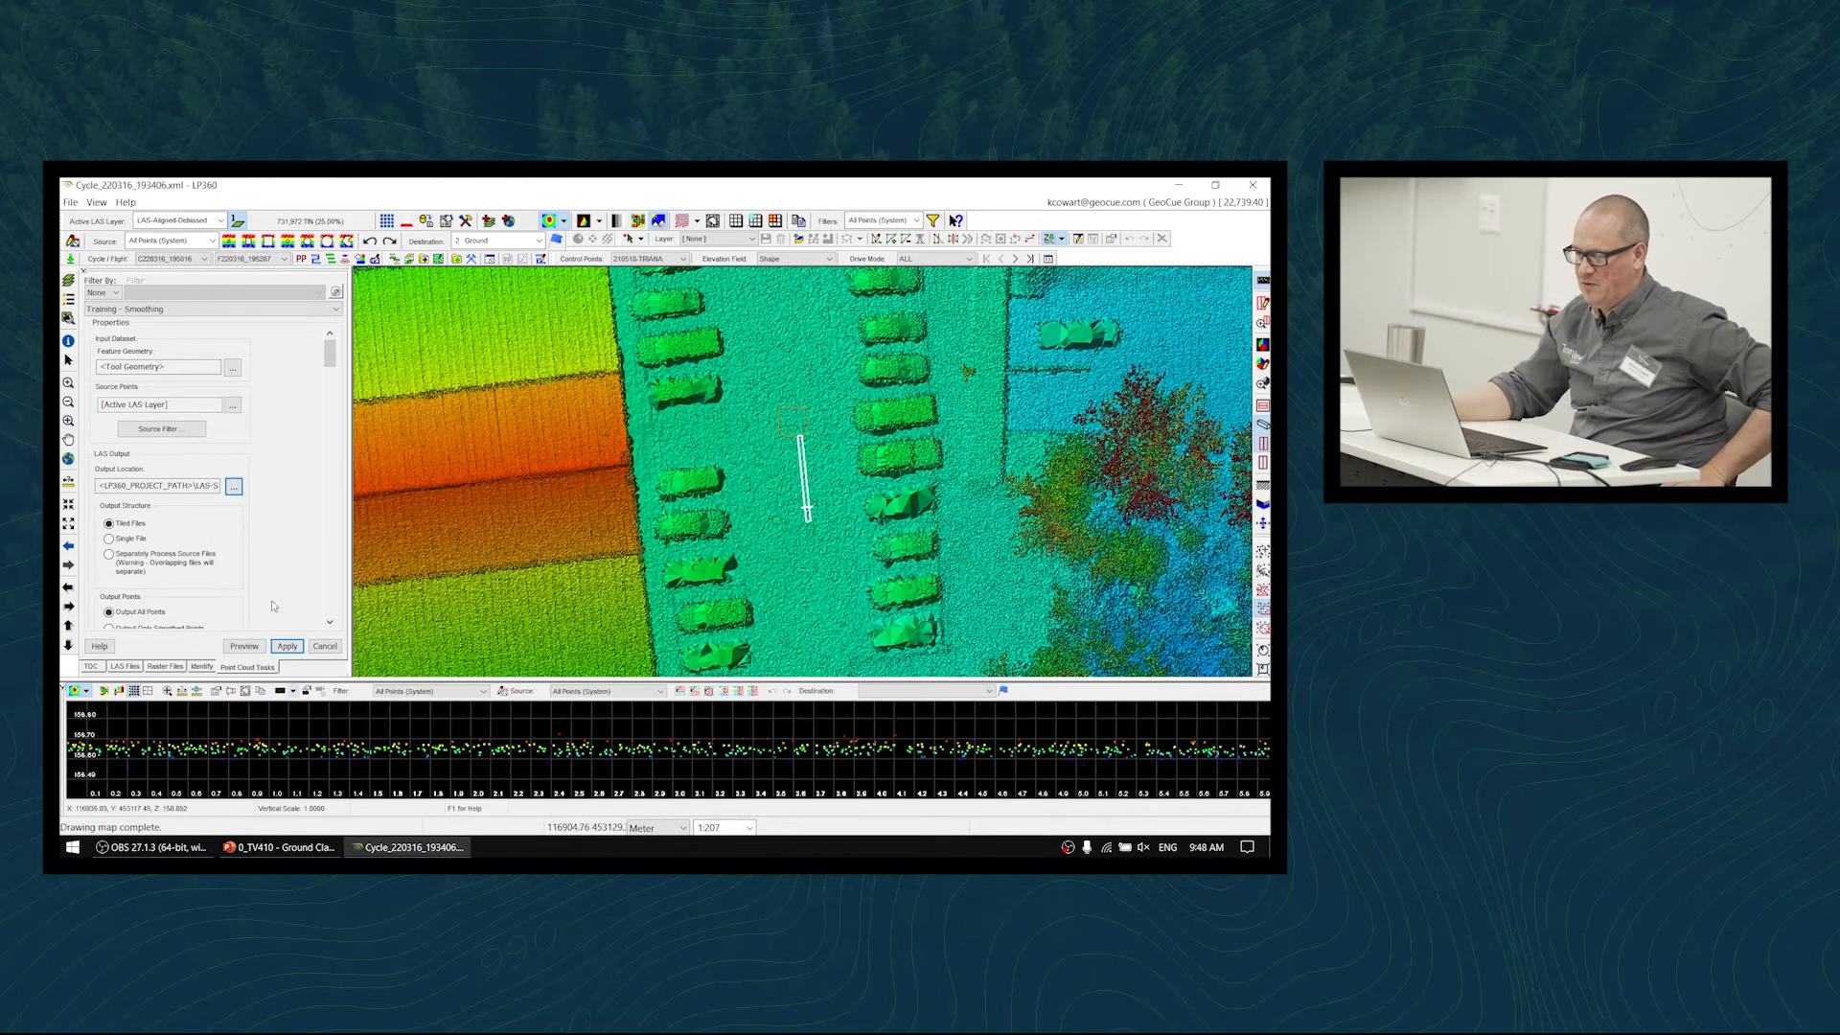
pyautogui.click(287, 647)
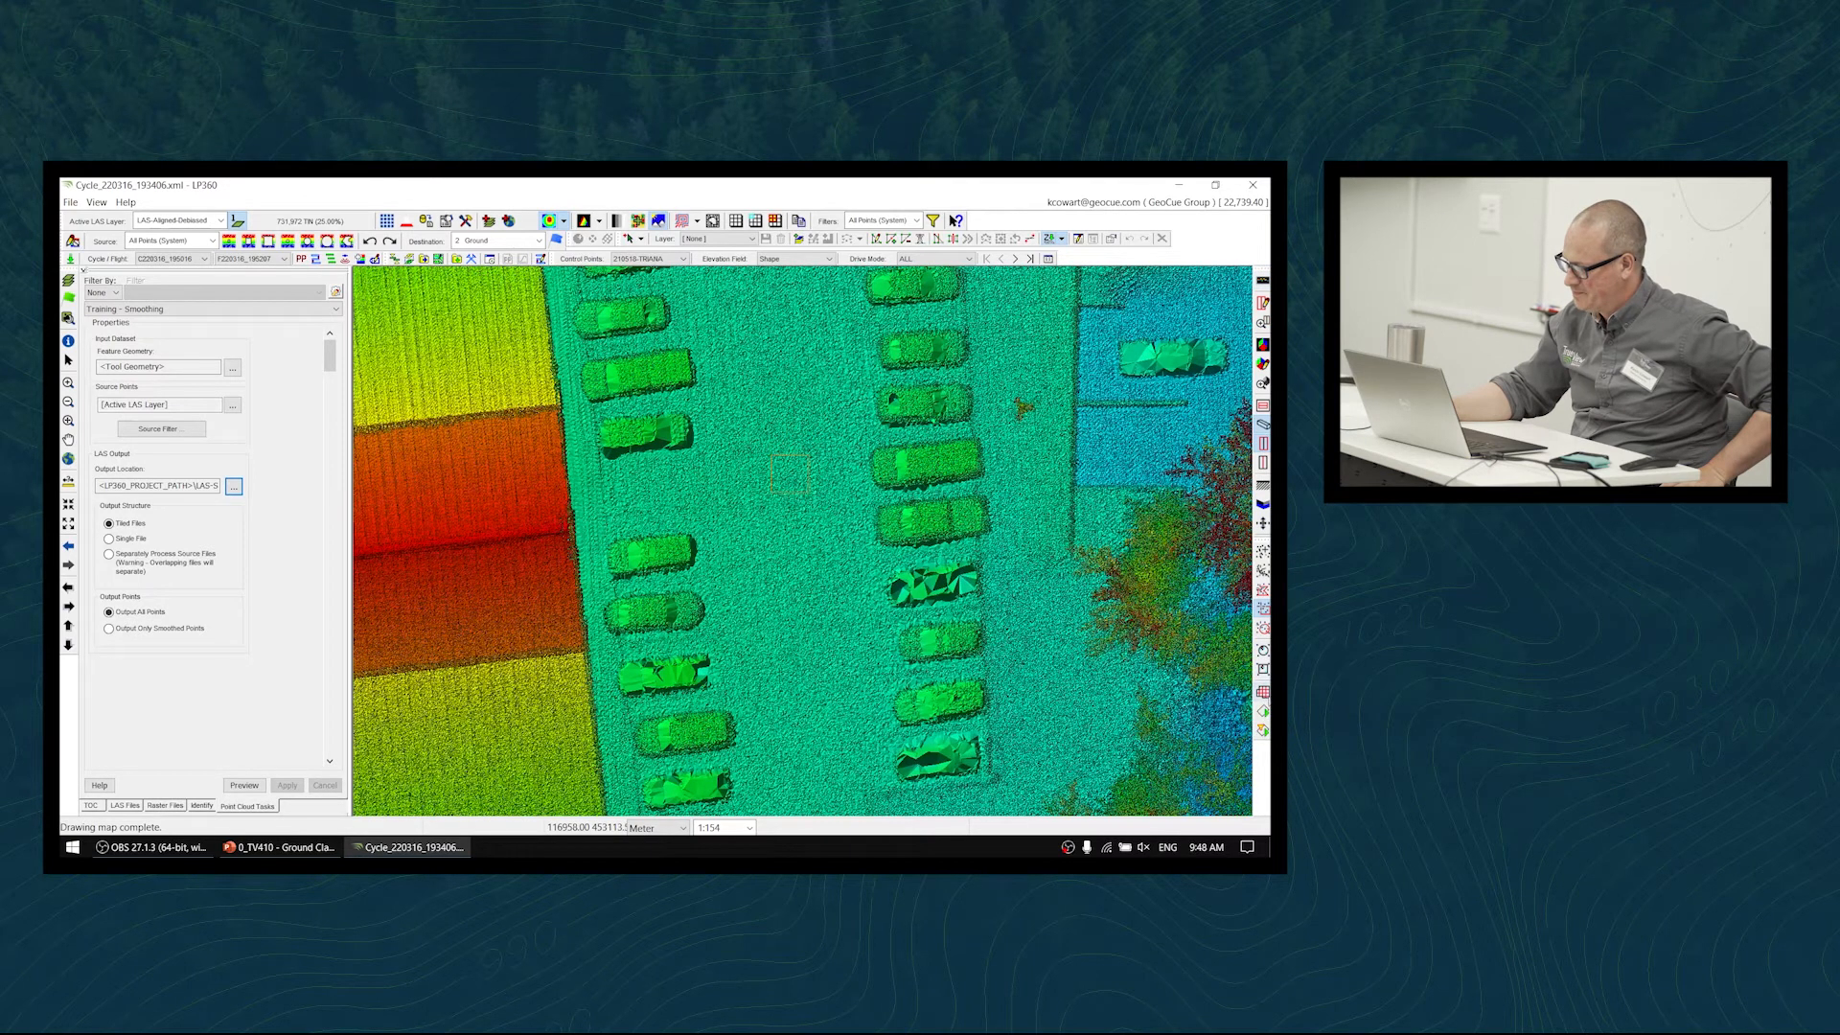
# - Execute the Training - Smoothing task on the entire active LAS-Aligned-Debiased layer
pyautogui.click(1263, 697)
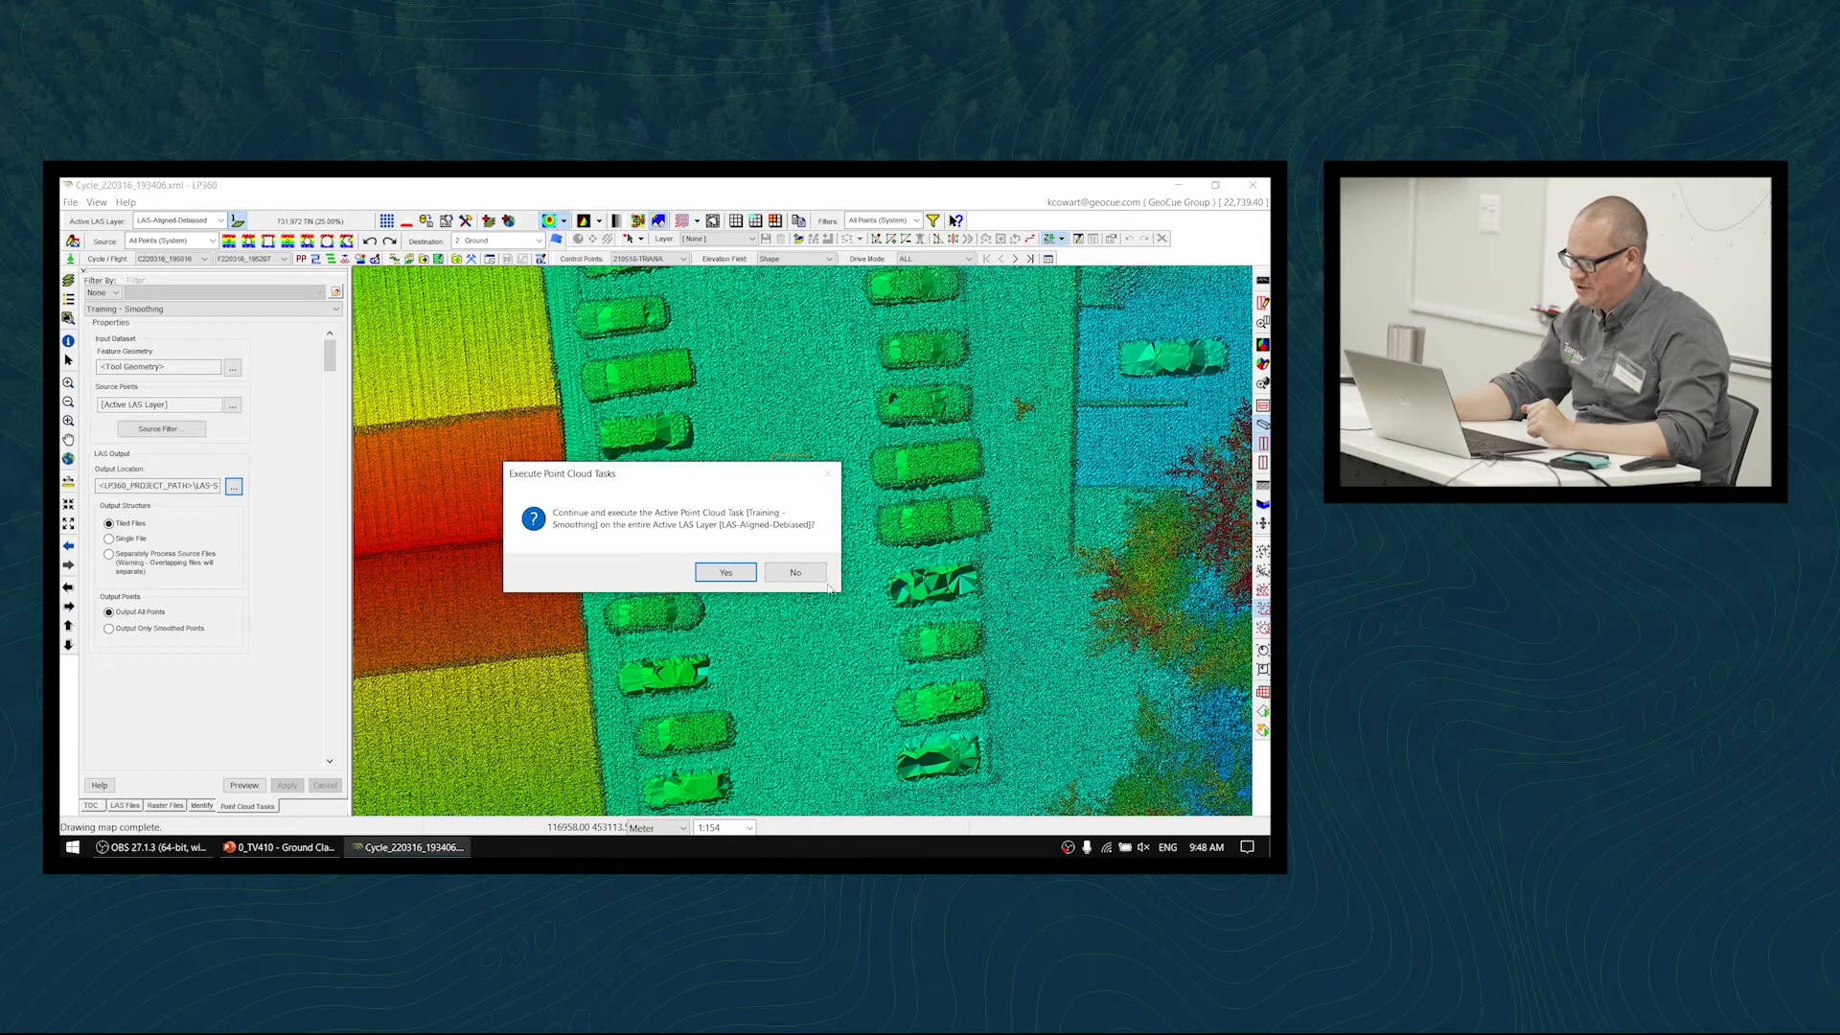
pyautogui.click(746, 575)
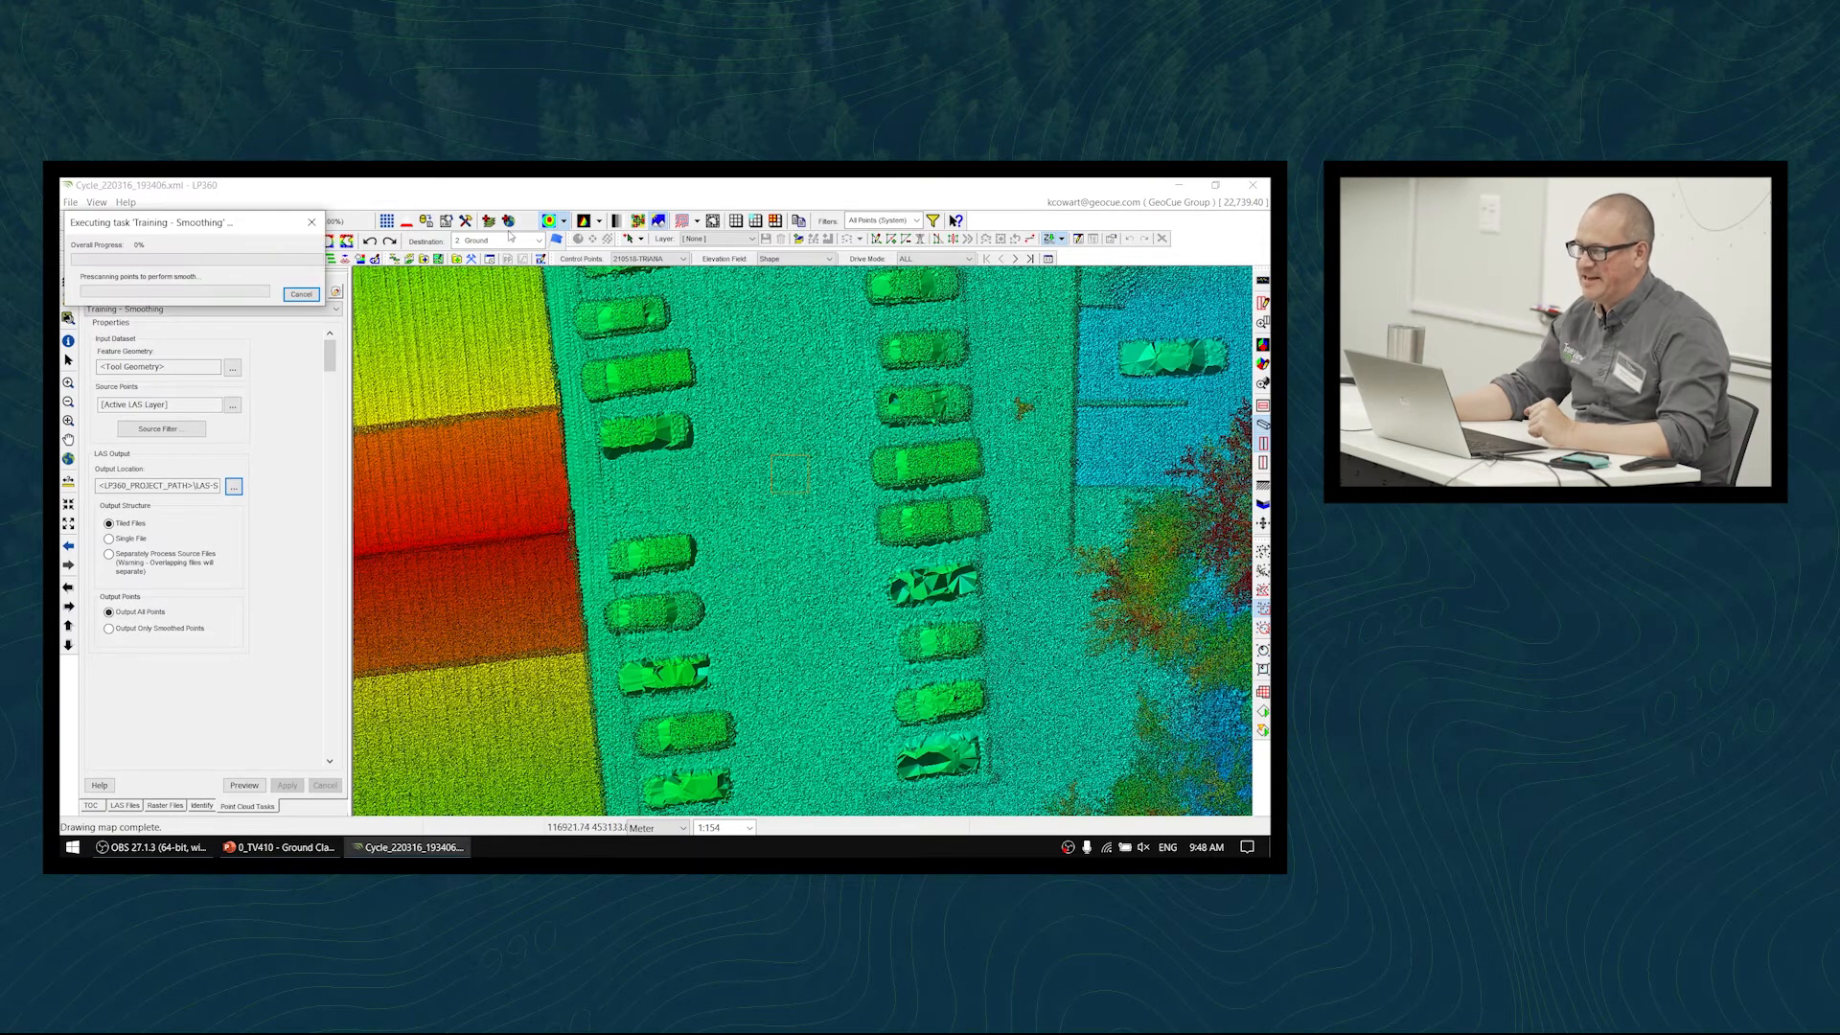
pyautogui.moveTo(216, 223); pyautogui.dragTo(760, 454)
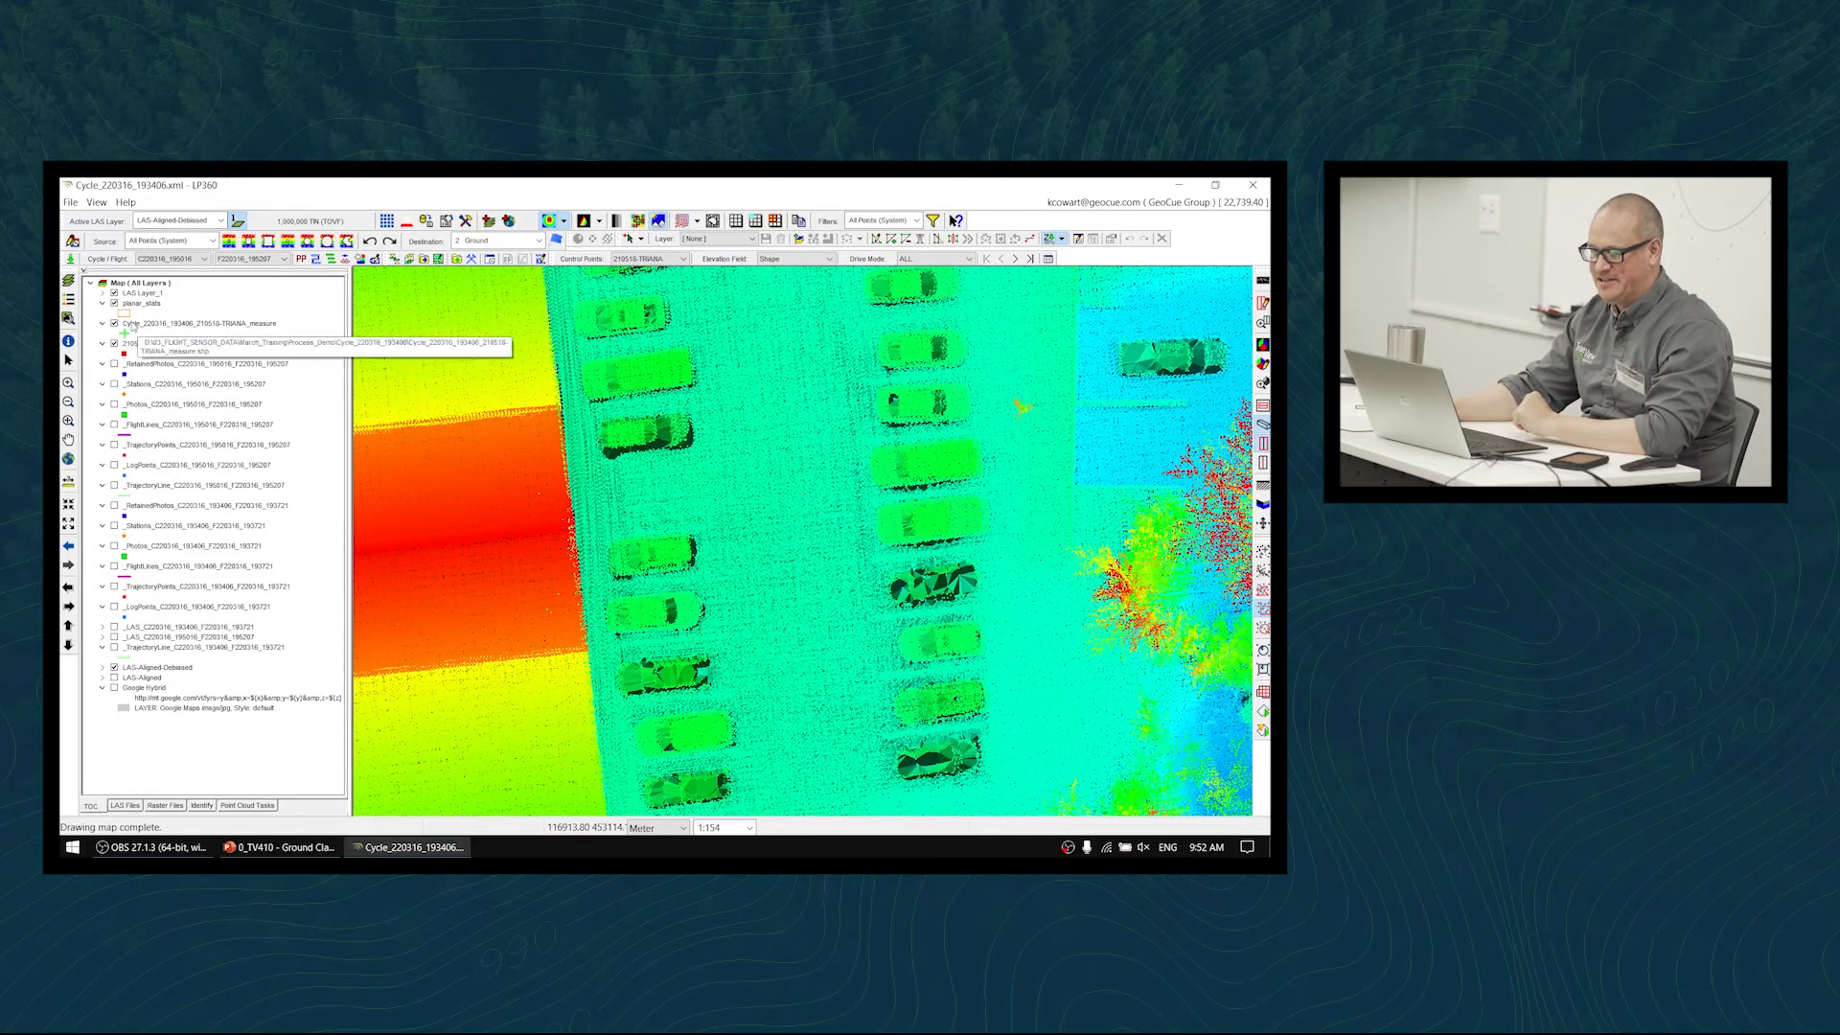
# - Rename the new smoothed LAS layer as LAS-Aligned-Debiased-Smoothed
pyautogui.click(130, 293)
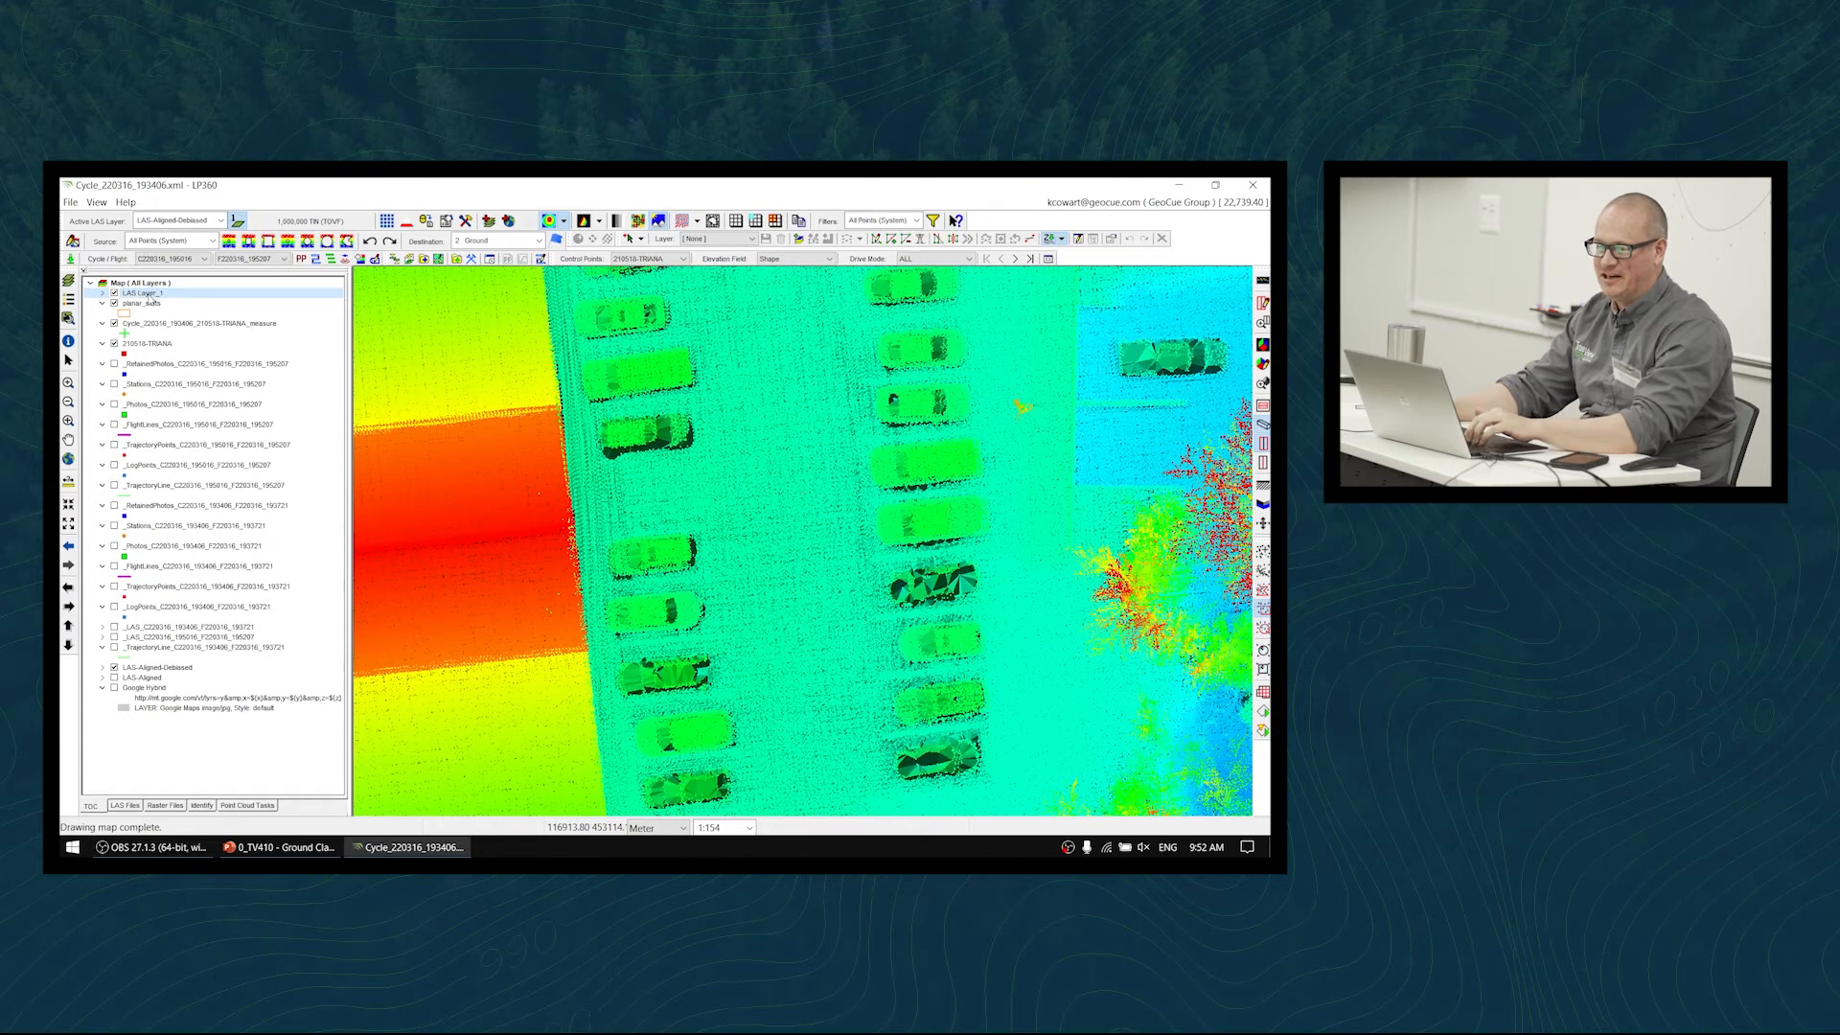
pyautogui.click(149, 298)
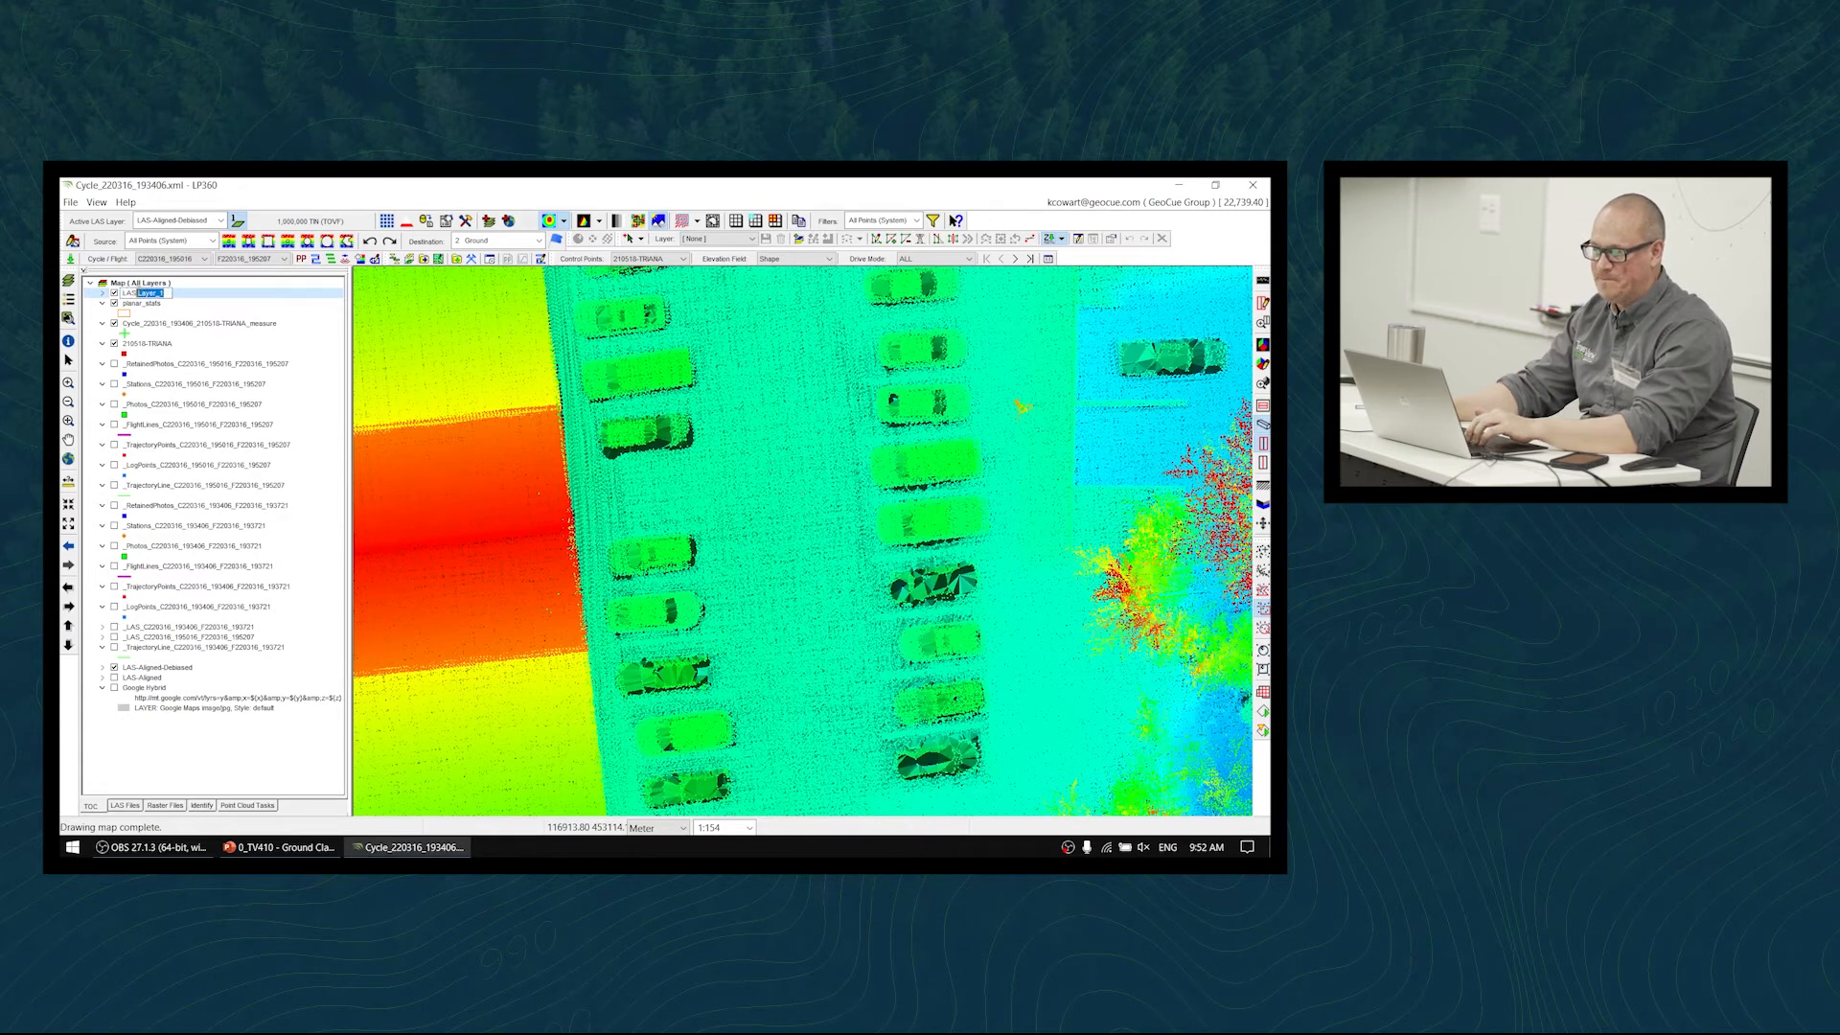
pyautogui.write('-Aligne')
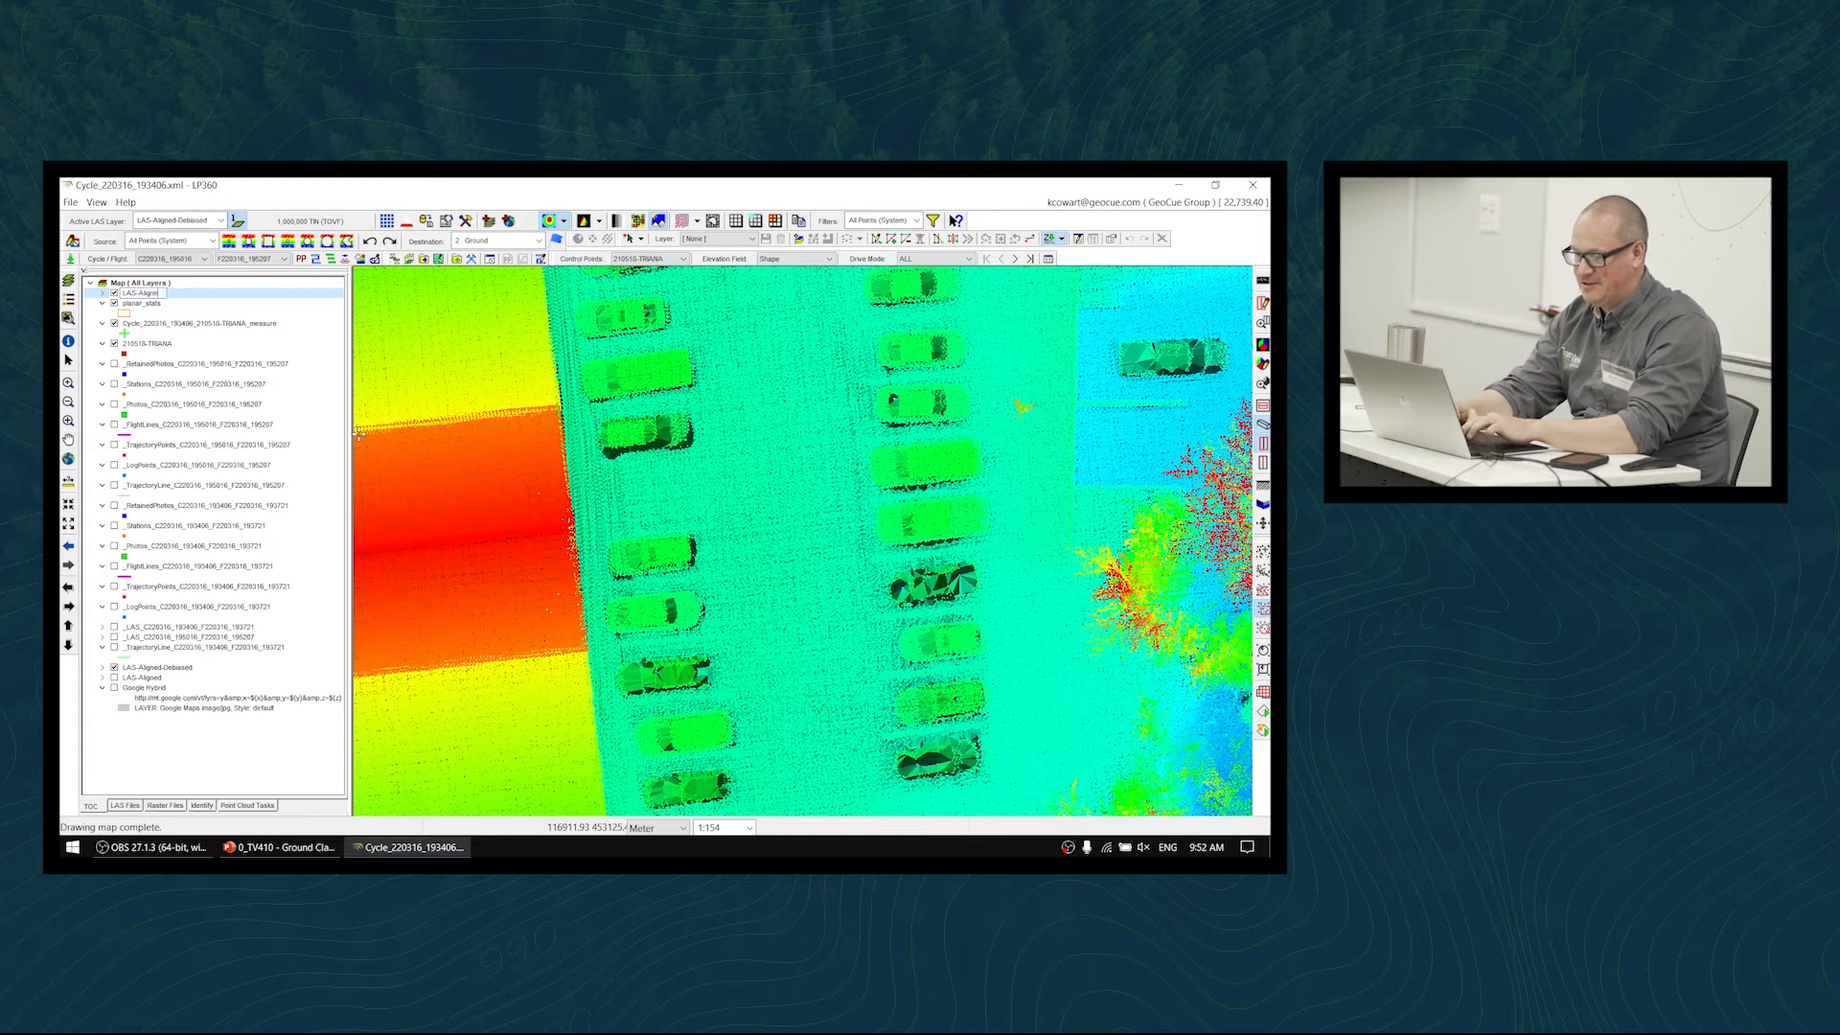
pyautogui.write('d-Debiased-Smoothed')
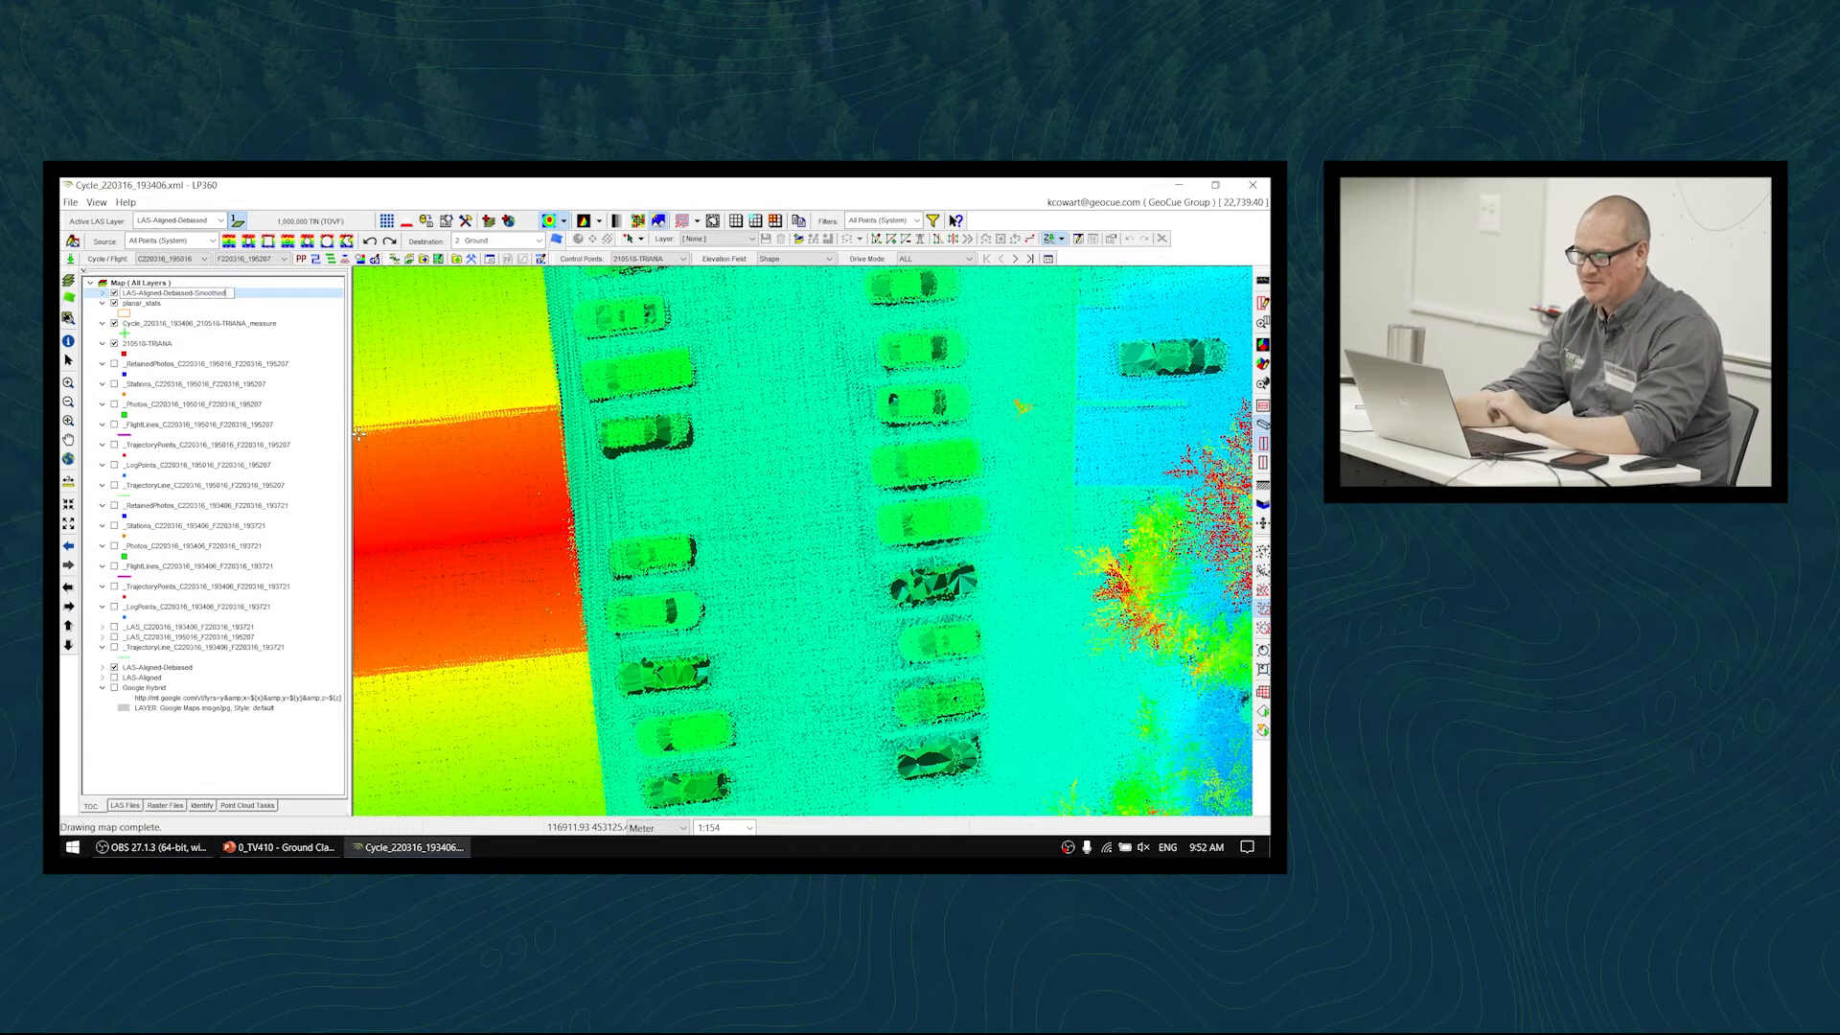
pyautogui.press('Return')
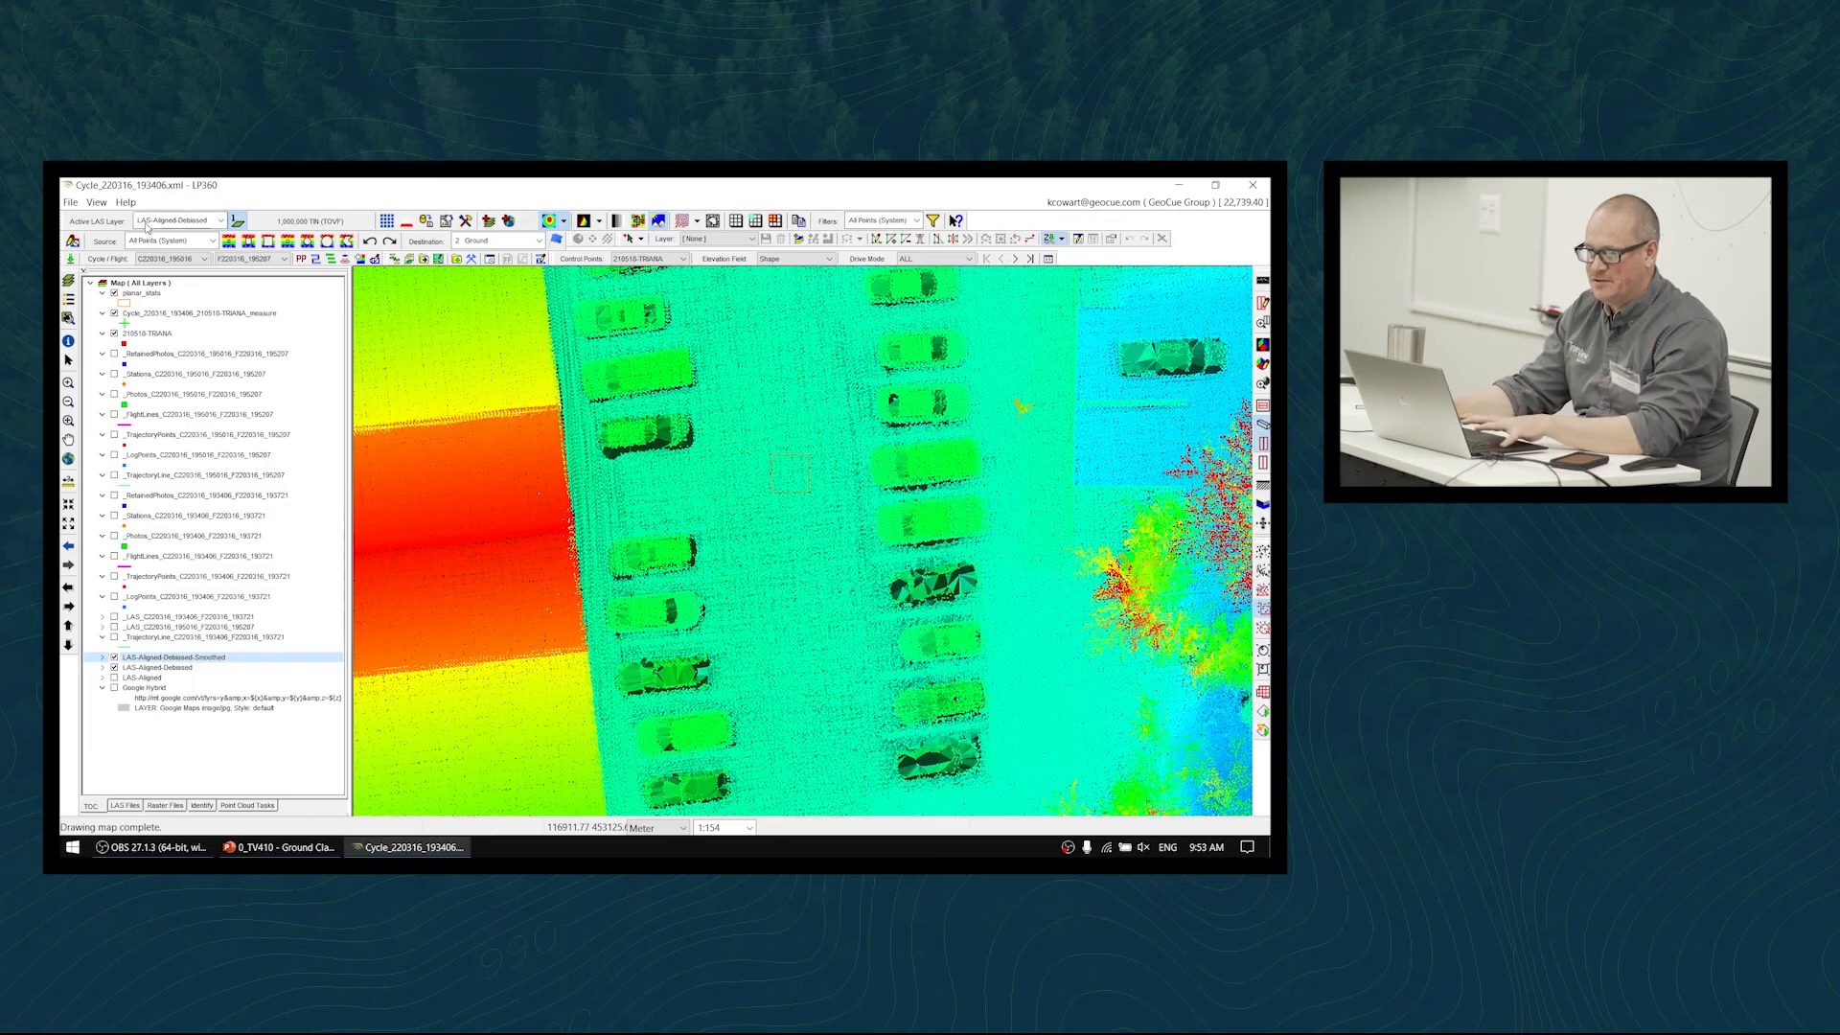
# - Make LAS-Aligned-Debiased-Smoothed the active LAS layer and display it as a TIN surface
pyautogui.click(147, 224)
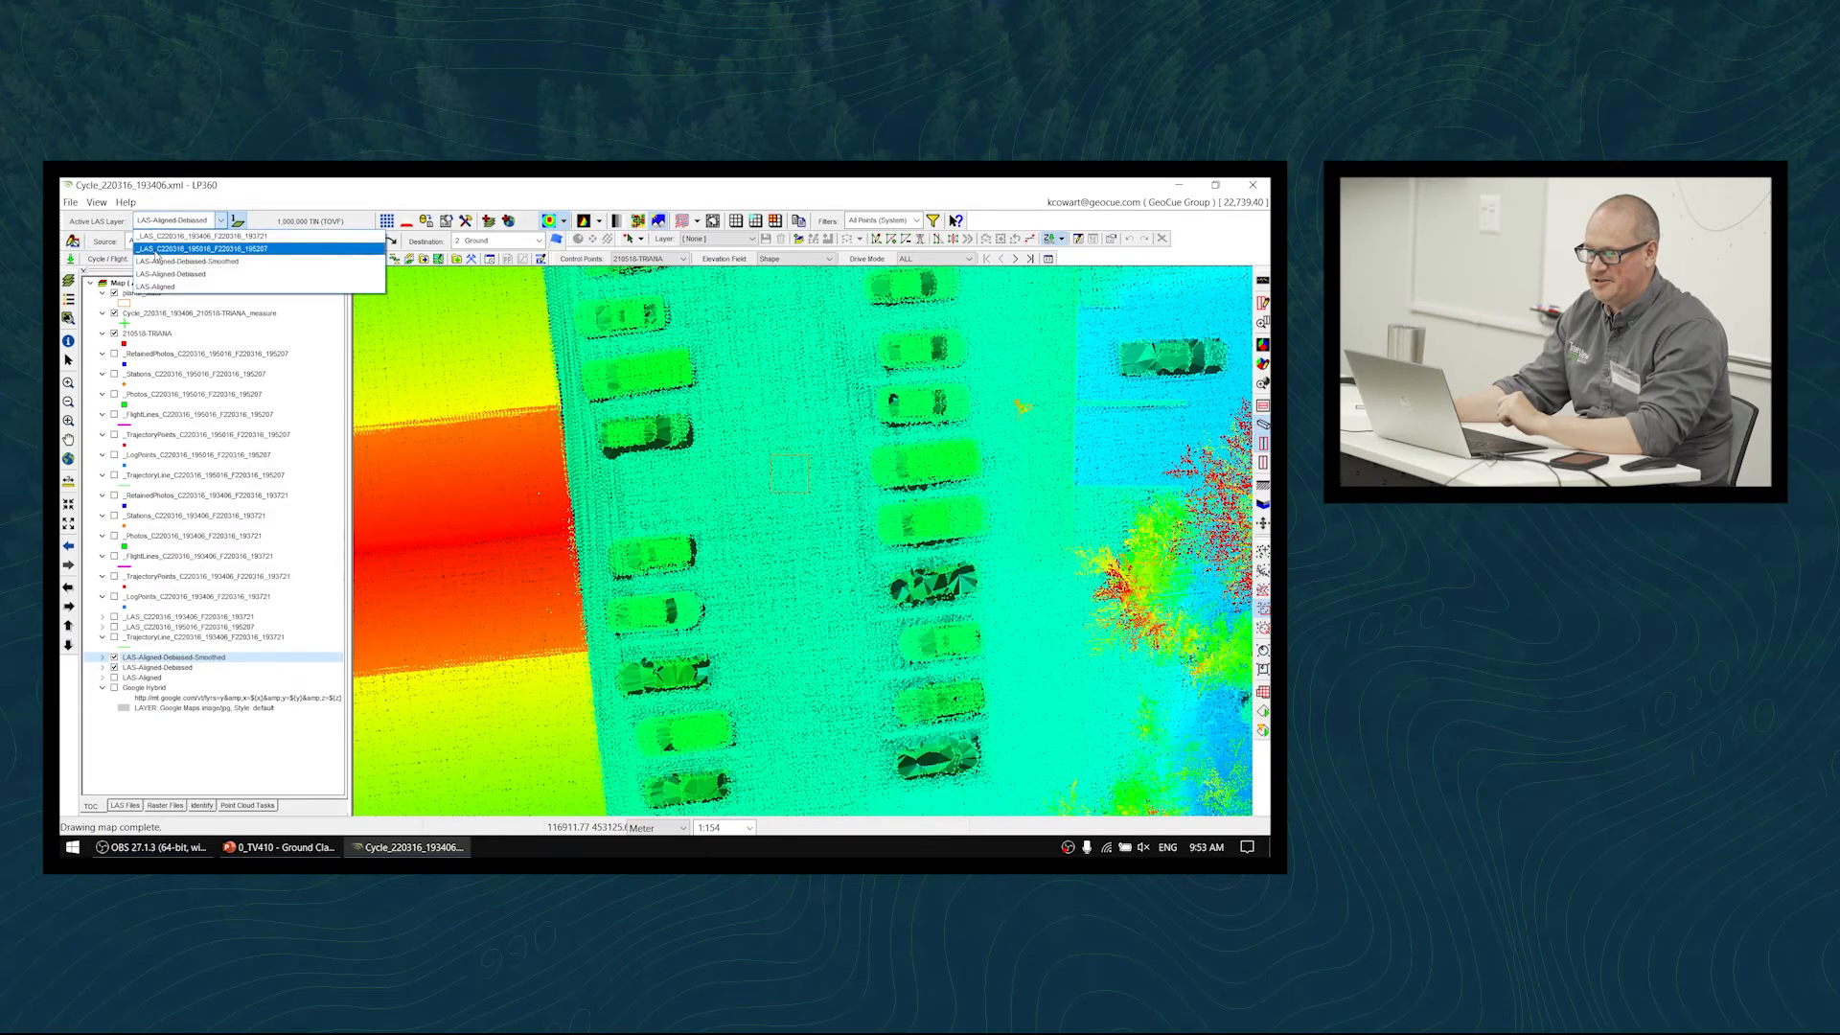
pyautogui.click(158, 261)
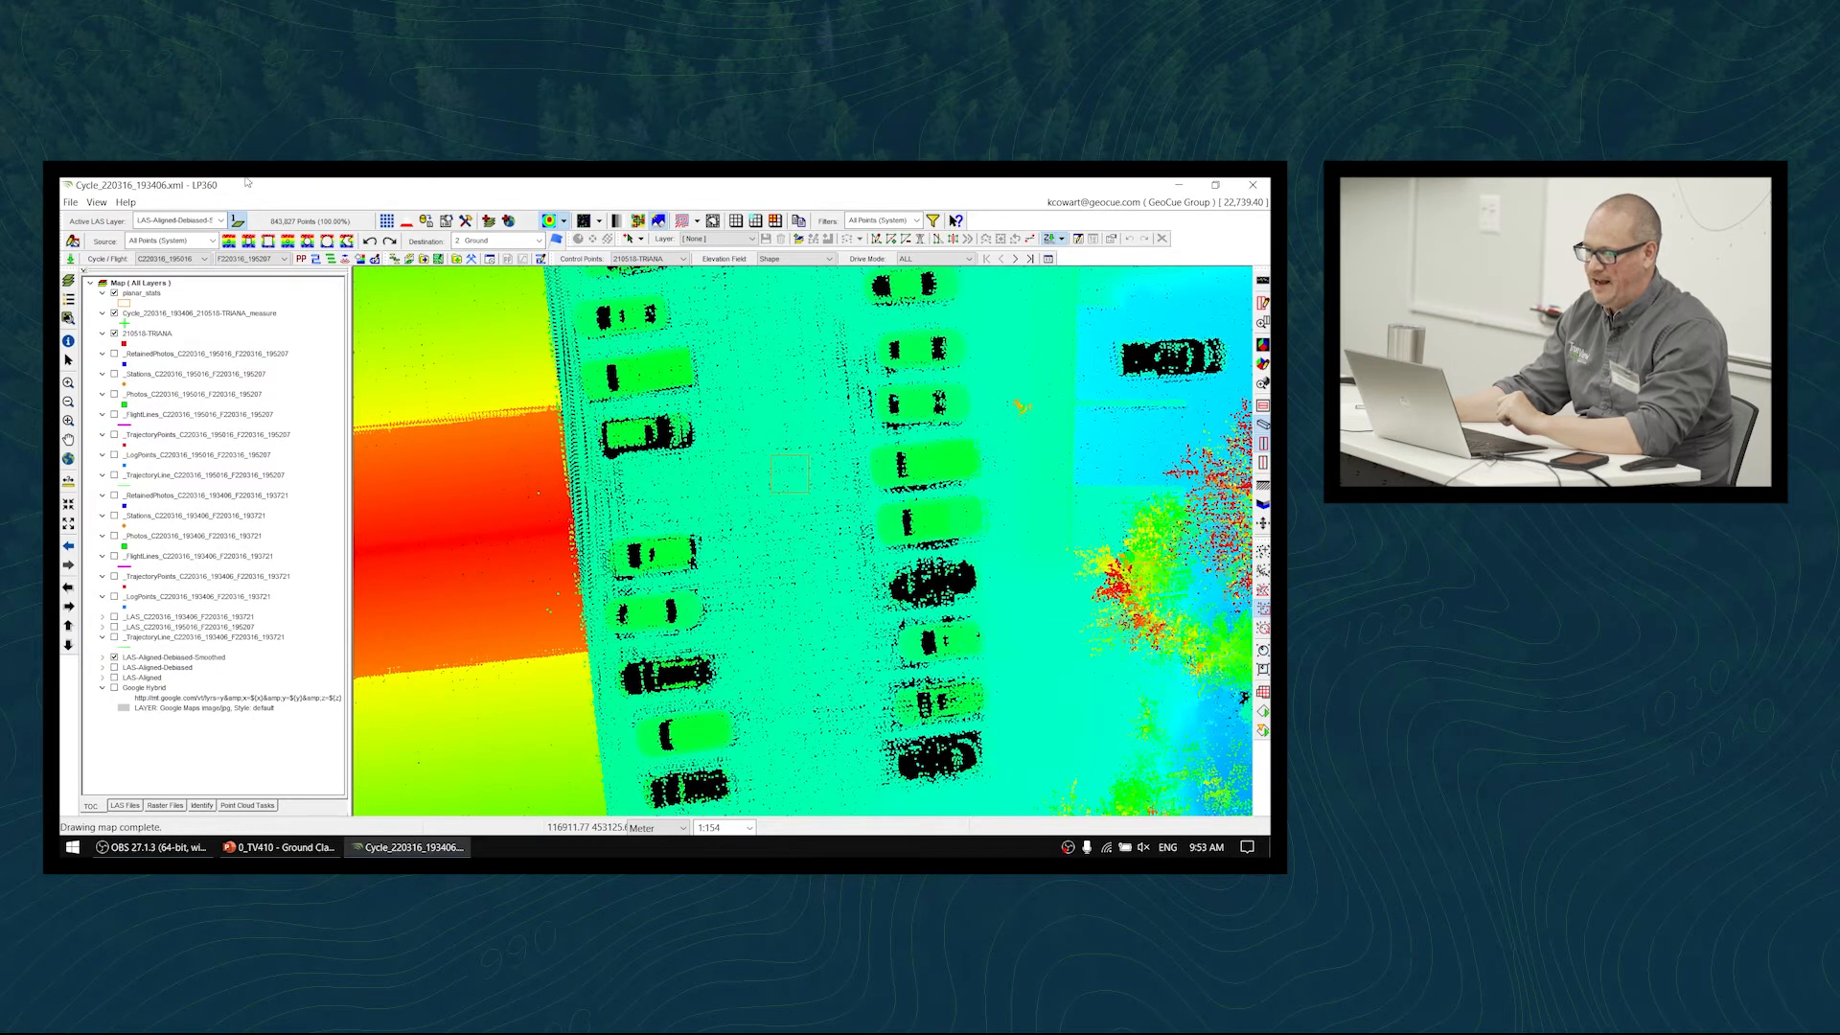
pyautogui.click(599, 222)
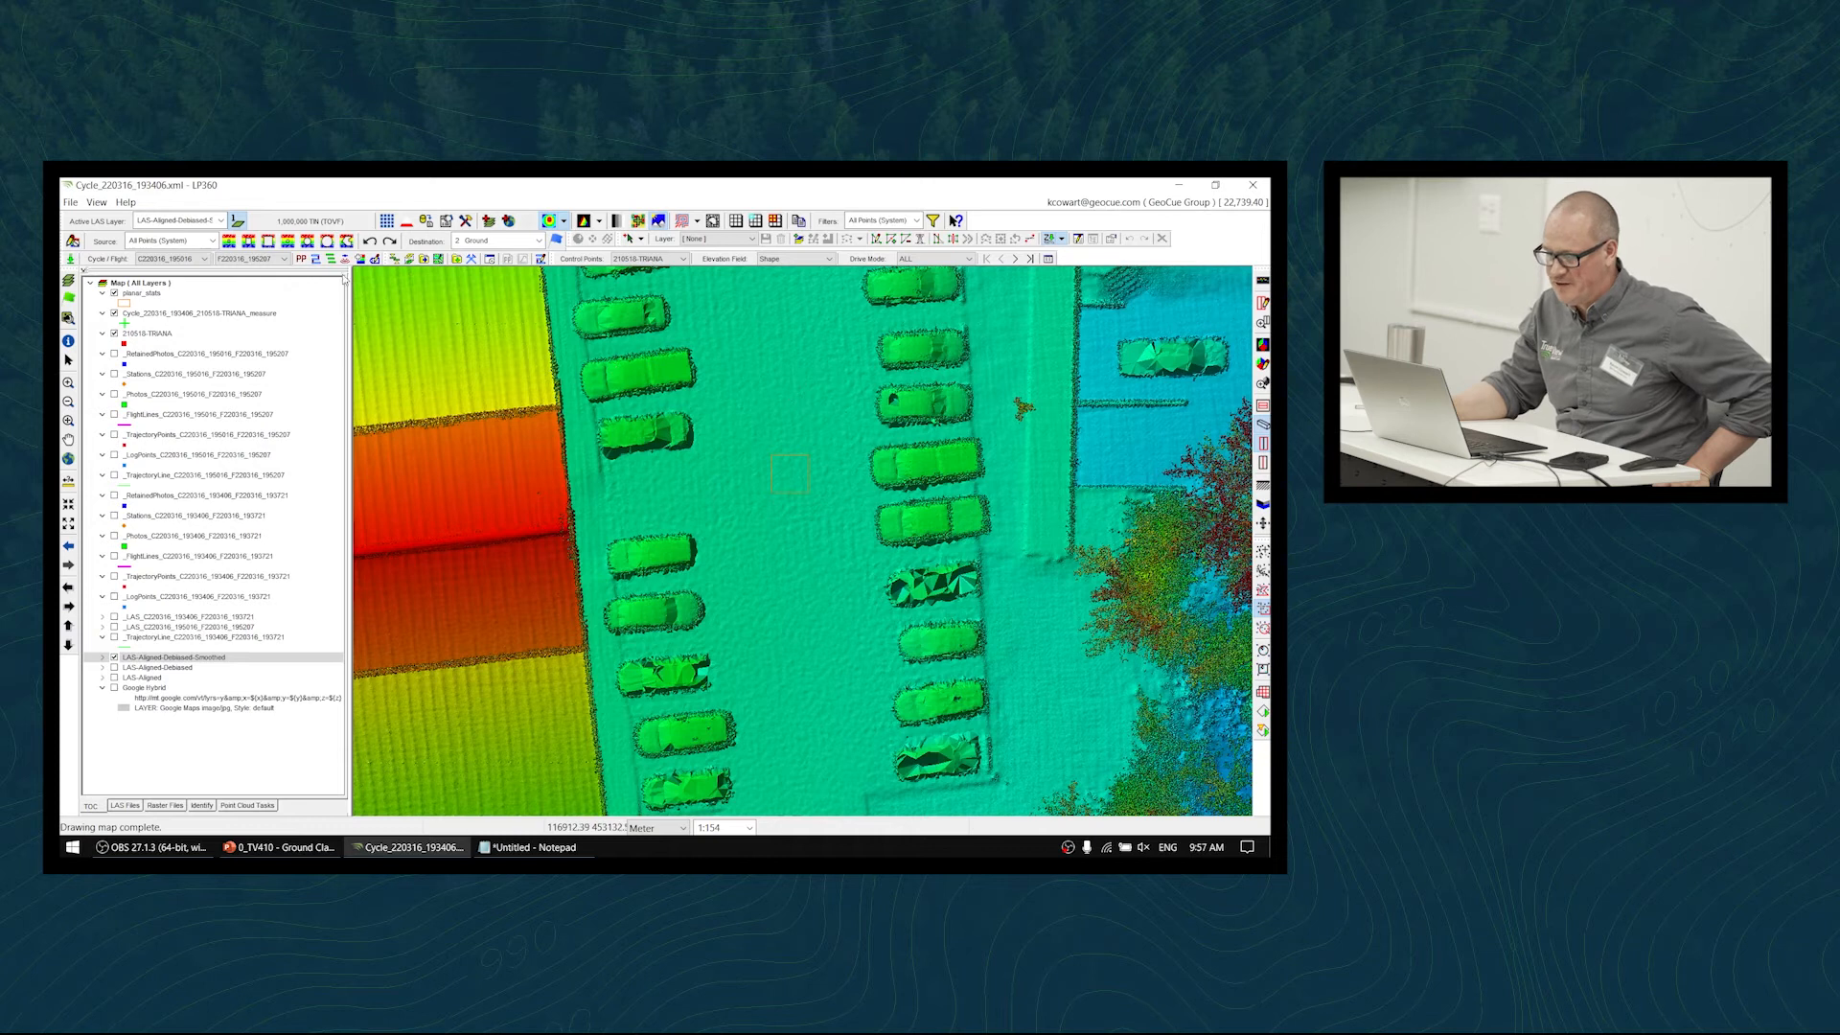
# - Compare the TIN surfaces of the LAS-Aligned-Debiased and LAS-Aligned-Debiased-Smoothed layers by alternating the active LAS layer
pyautogui.click(221, 222)
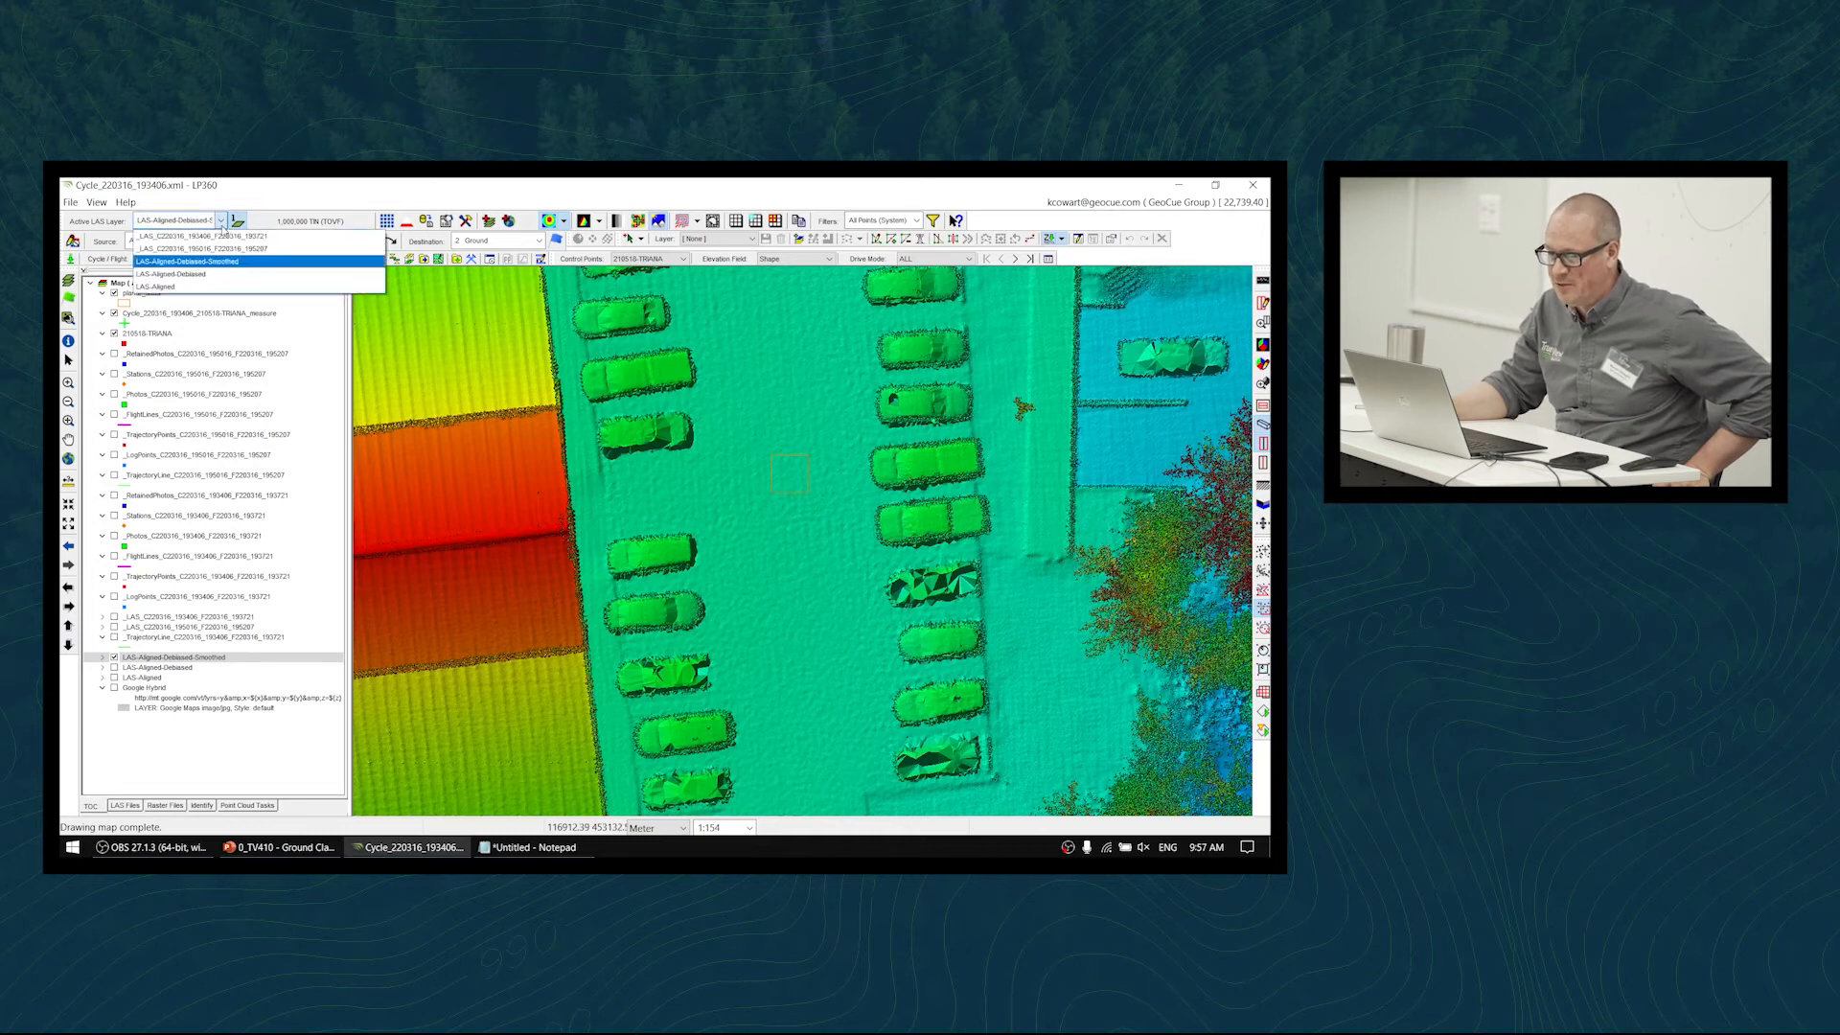
pyautogui.click(224, 276)
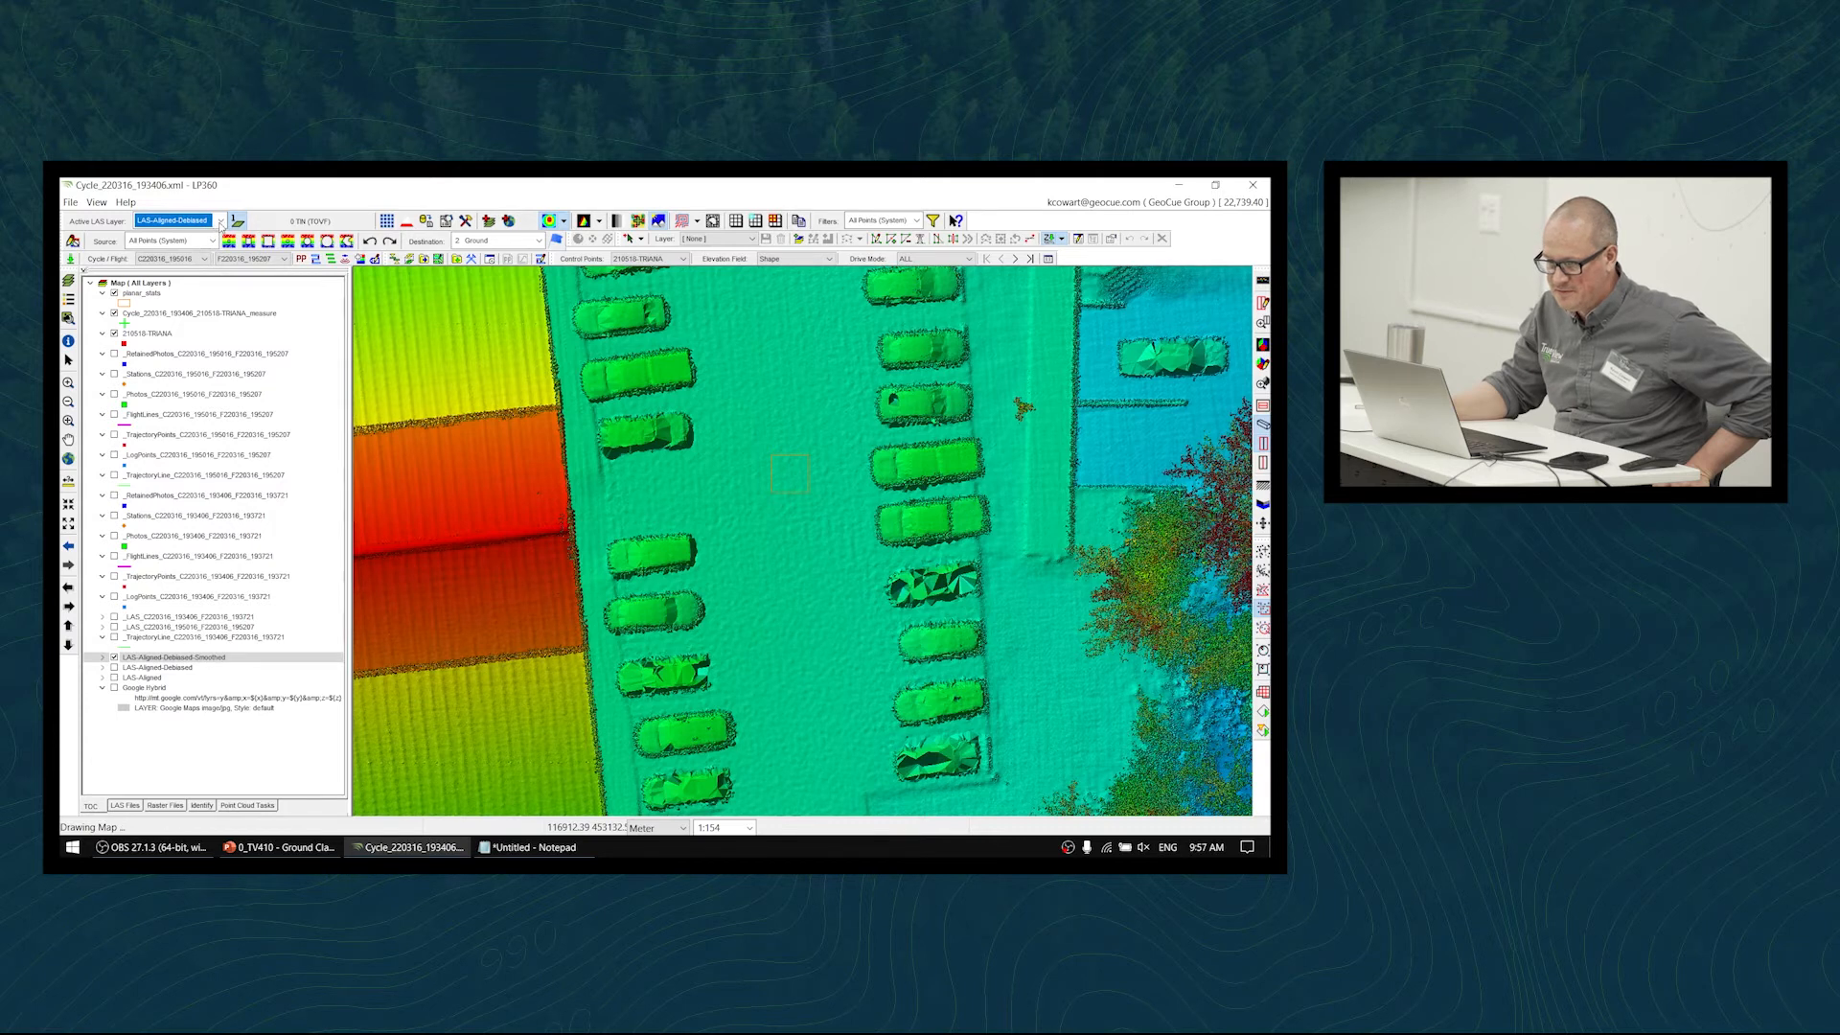
pyautogui.click(222, 222)
pyautogui.click(307, 186)
pyautogui.click(221, 221)
pyautogui.click(218, 262)
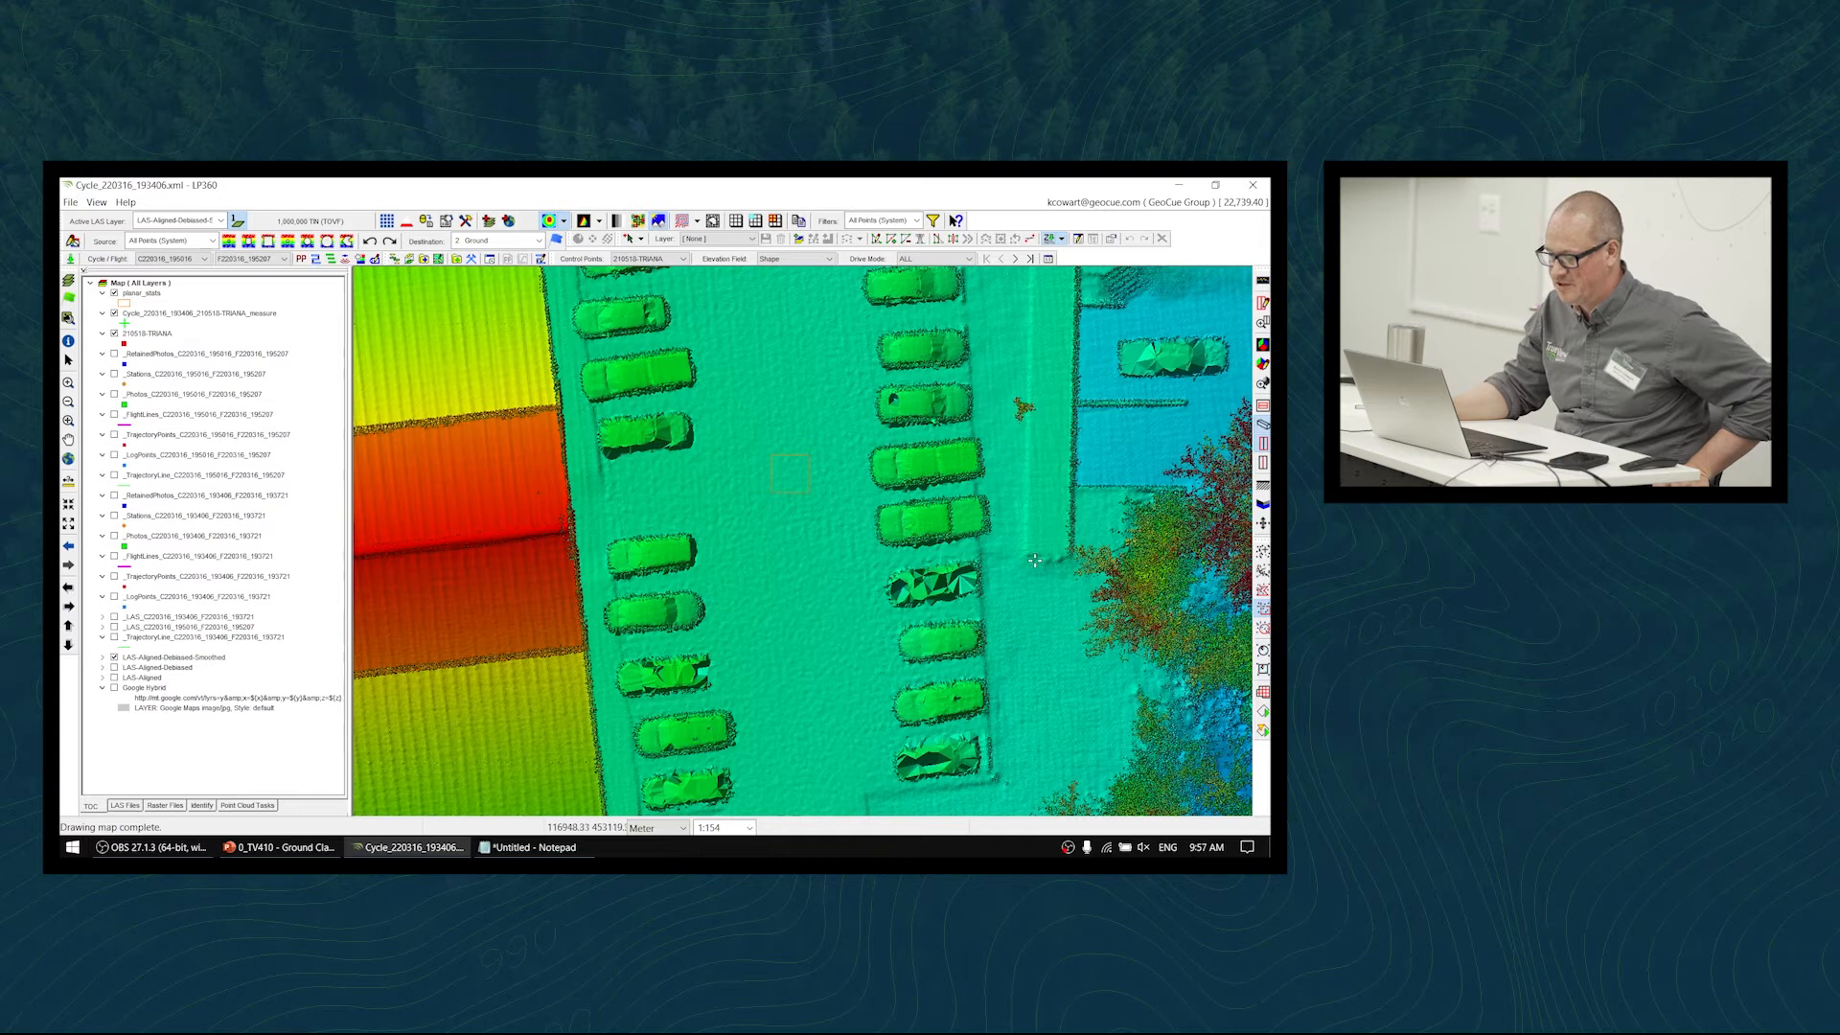
# - Draw a narrow profile along the parking lot pavement between the car rows and examine the smoothed points in cross-section
pyautogui.click(1264, 282)
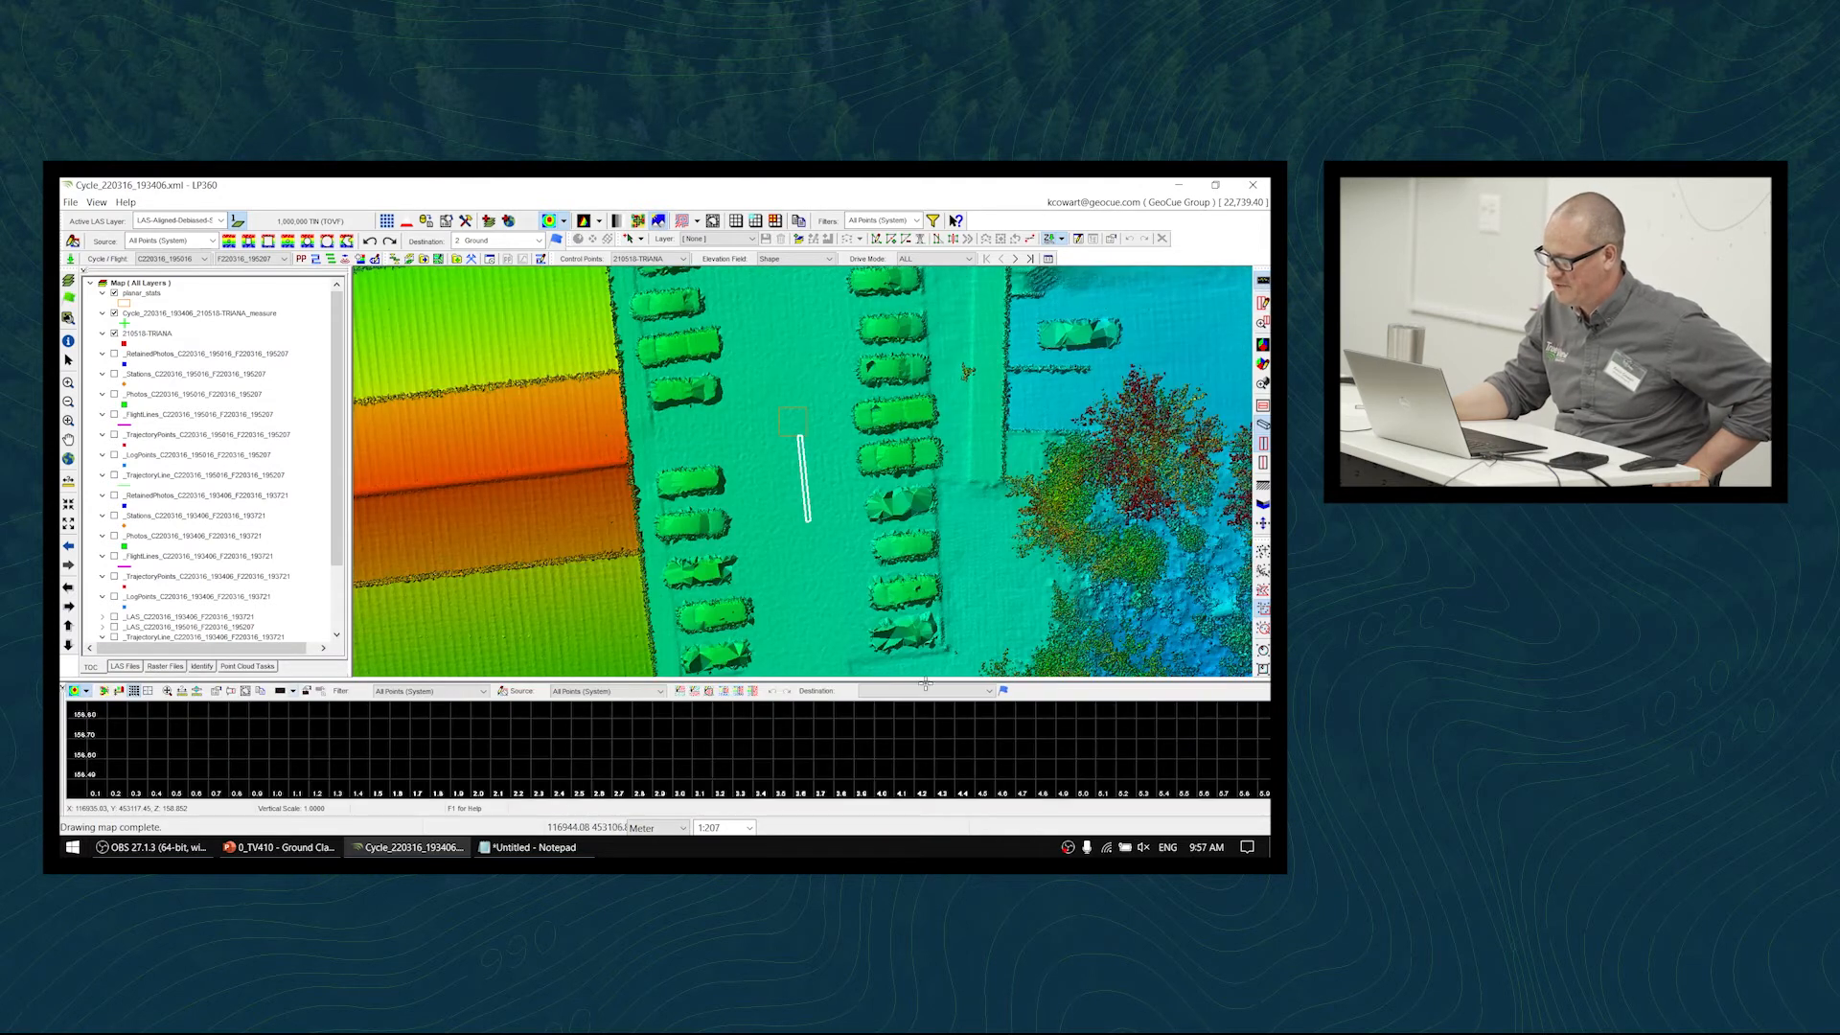
pyautogui.moveTo(917, 640); pyautogui.dragTo(918, 607)
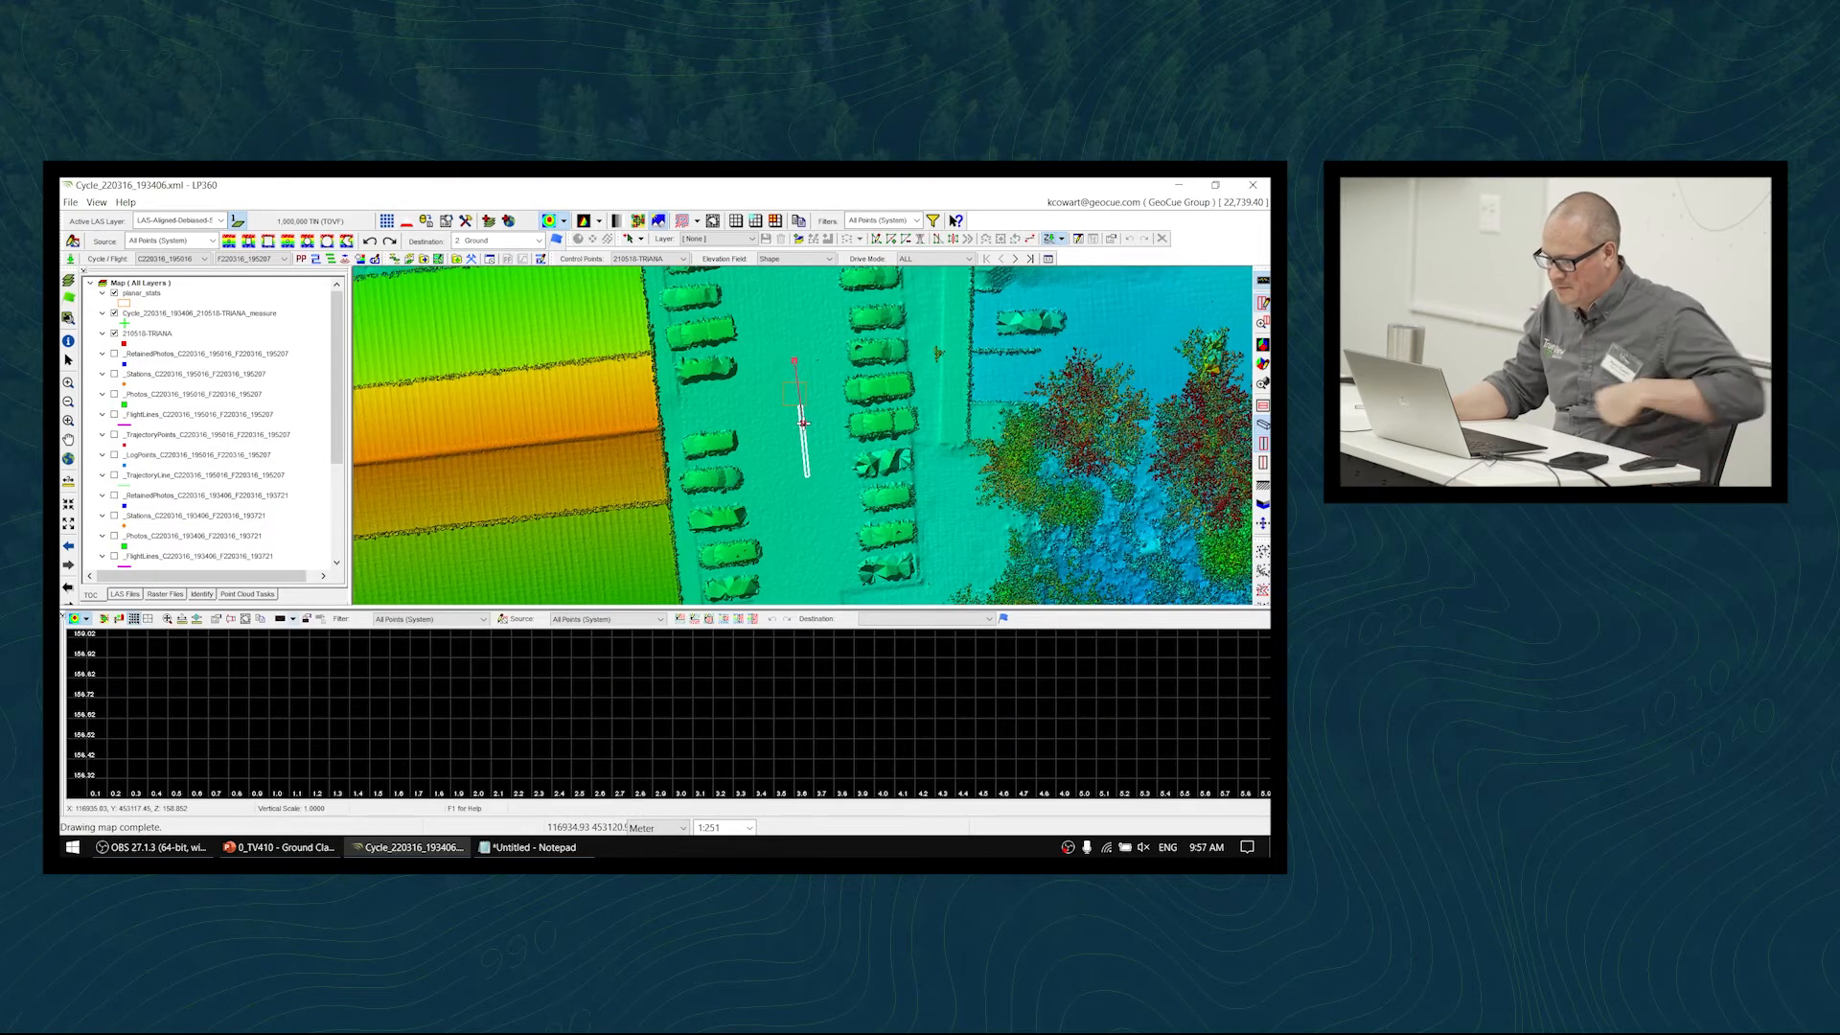
pyautogui.click(806, 461)
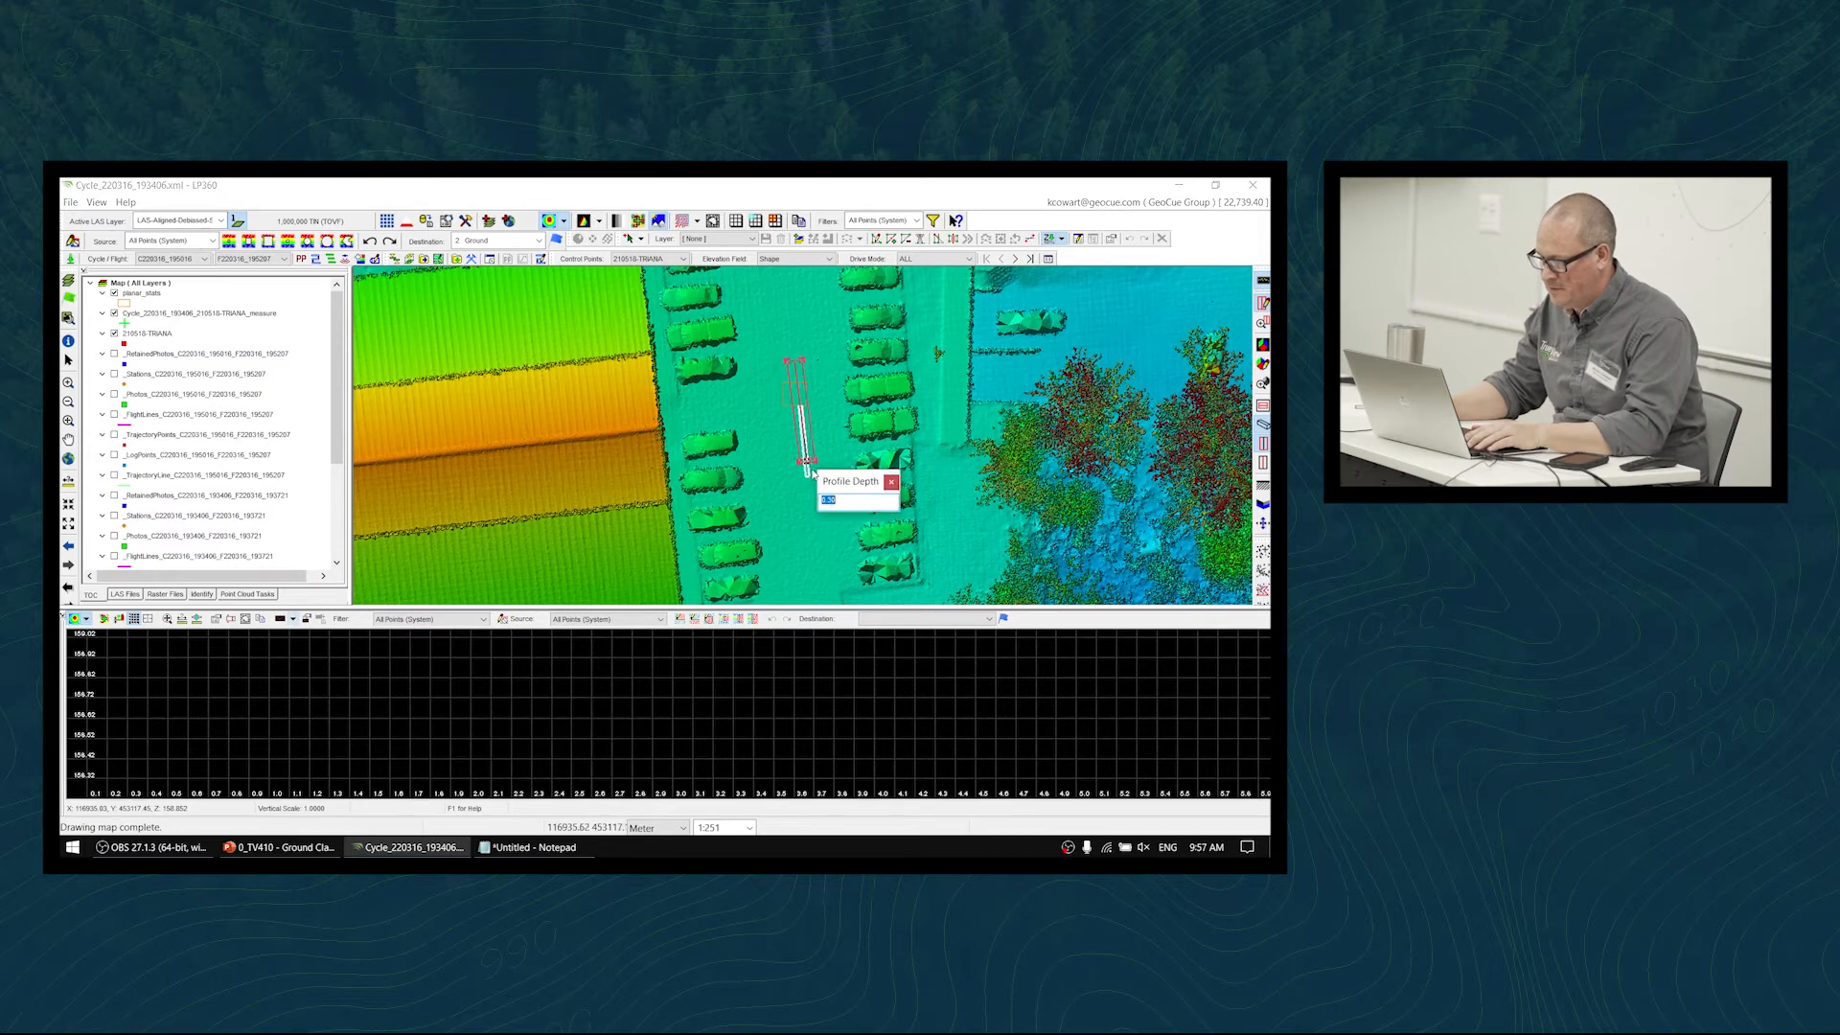
pyautogui.write('0')
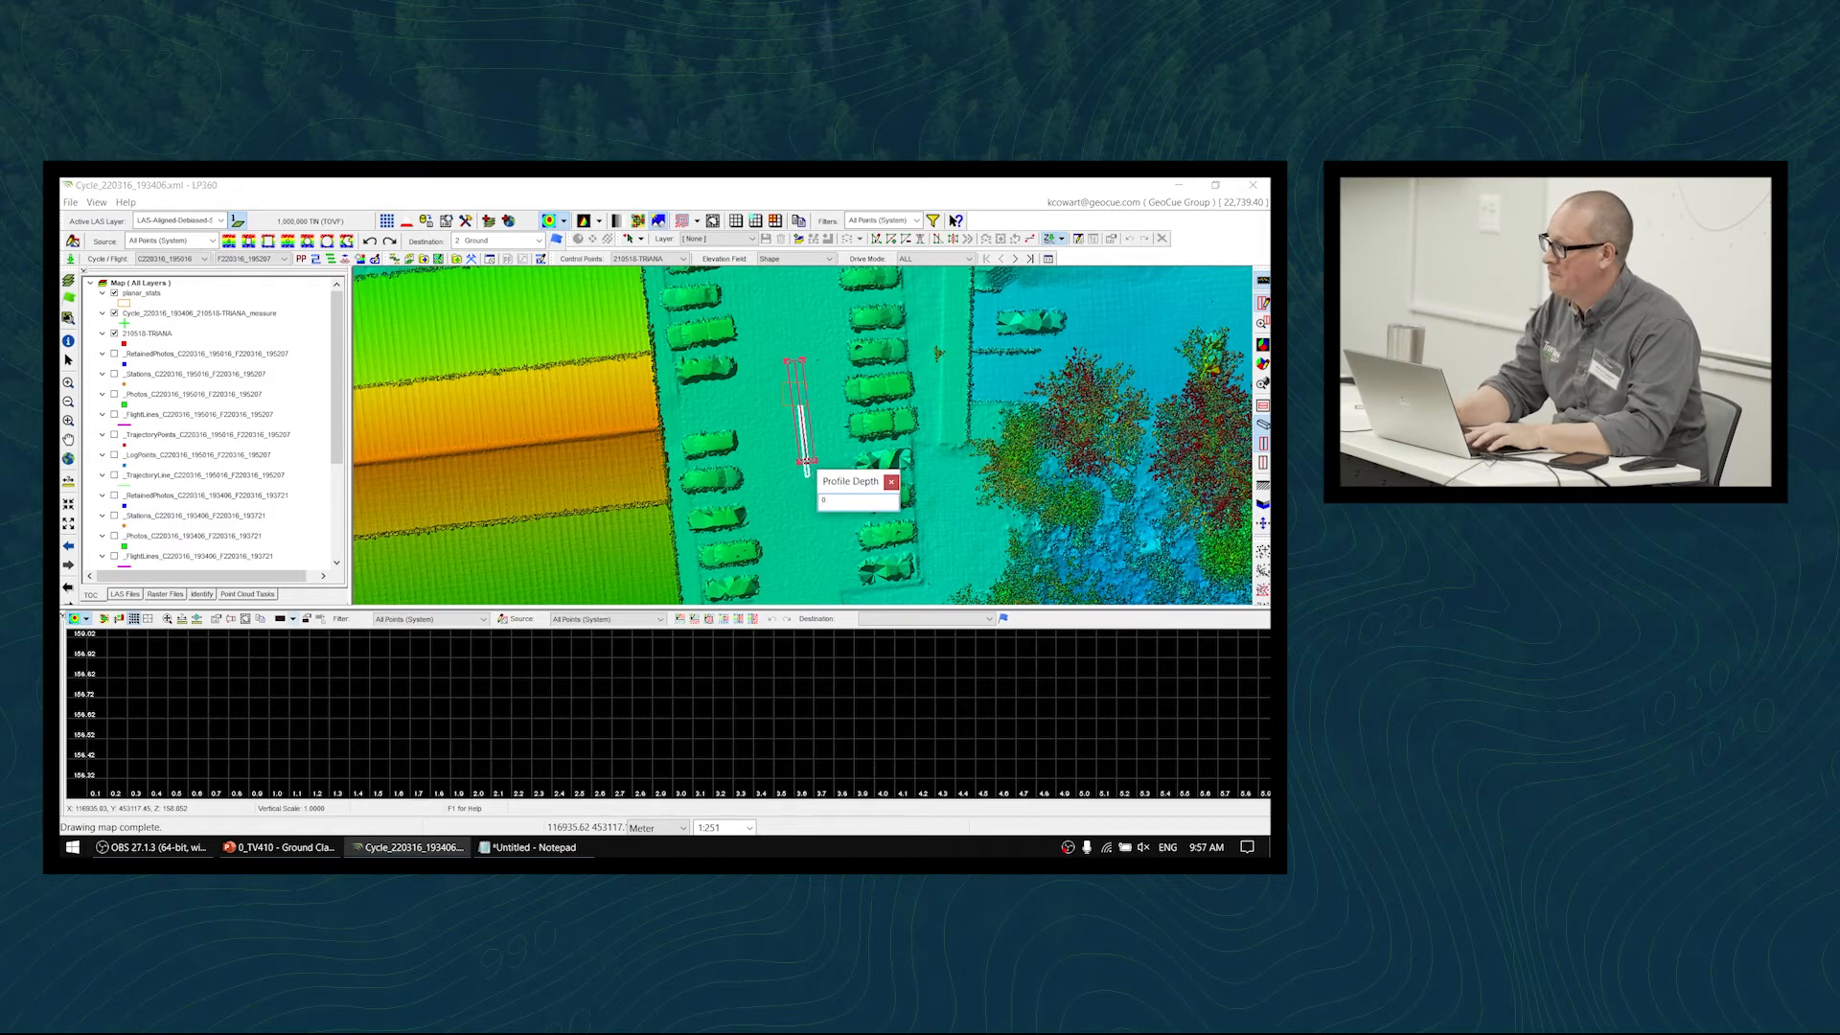
pyautogui.press('Return')
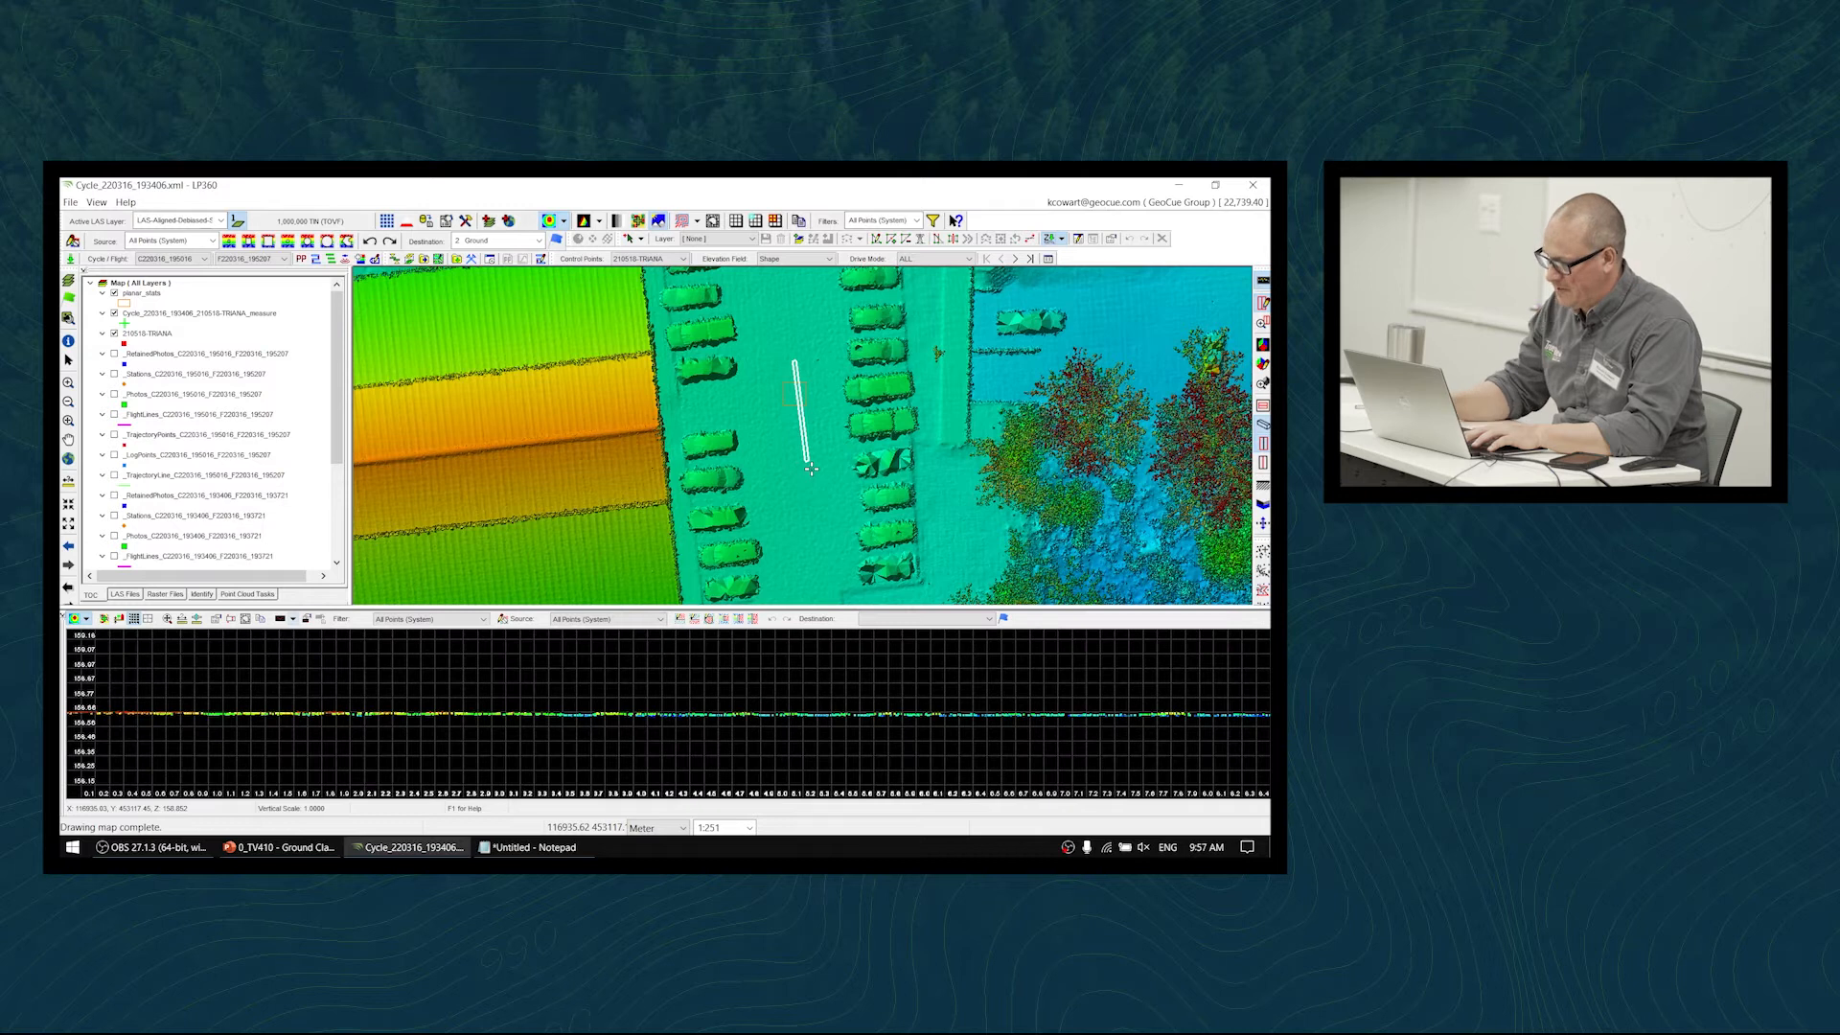
pyautogui.scroll(3, 761, 726)
pyautogui.moveTo(761, 730); pyautogui.dragTo(766, 723, button='middle')
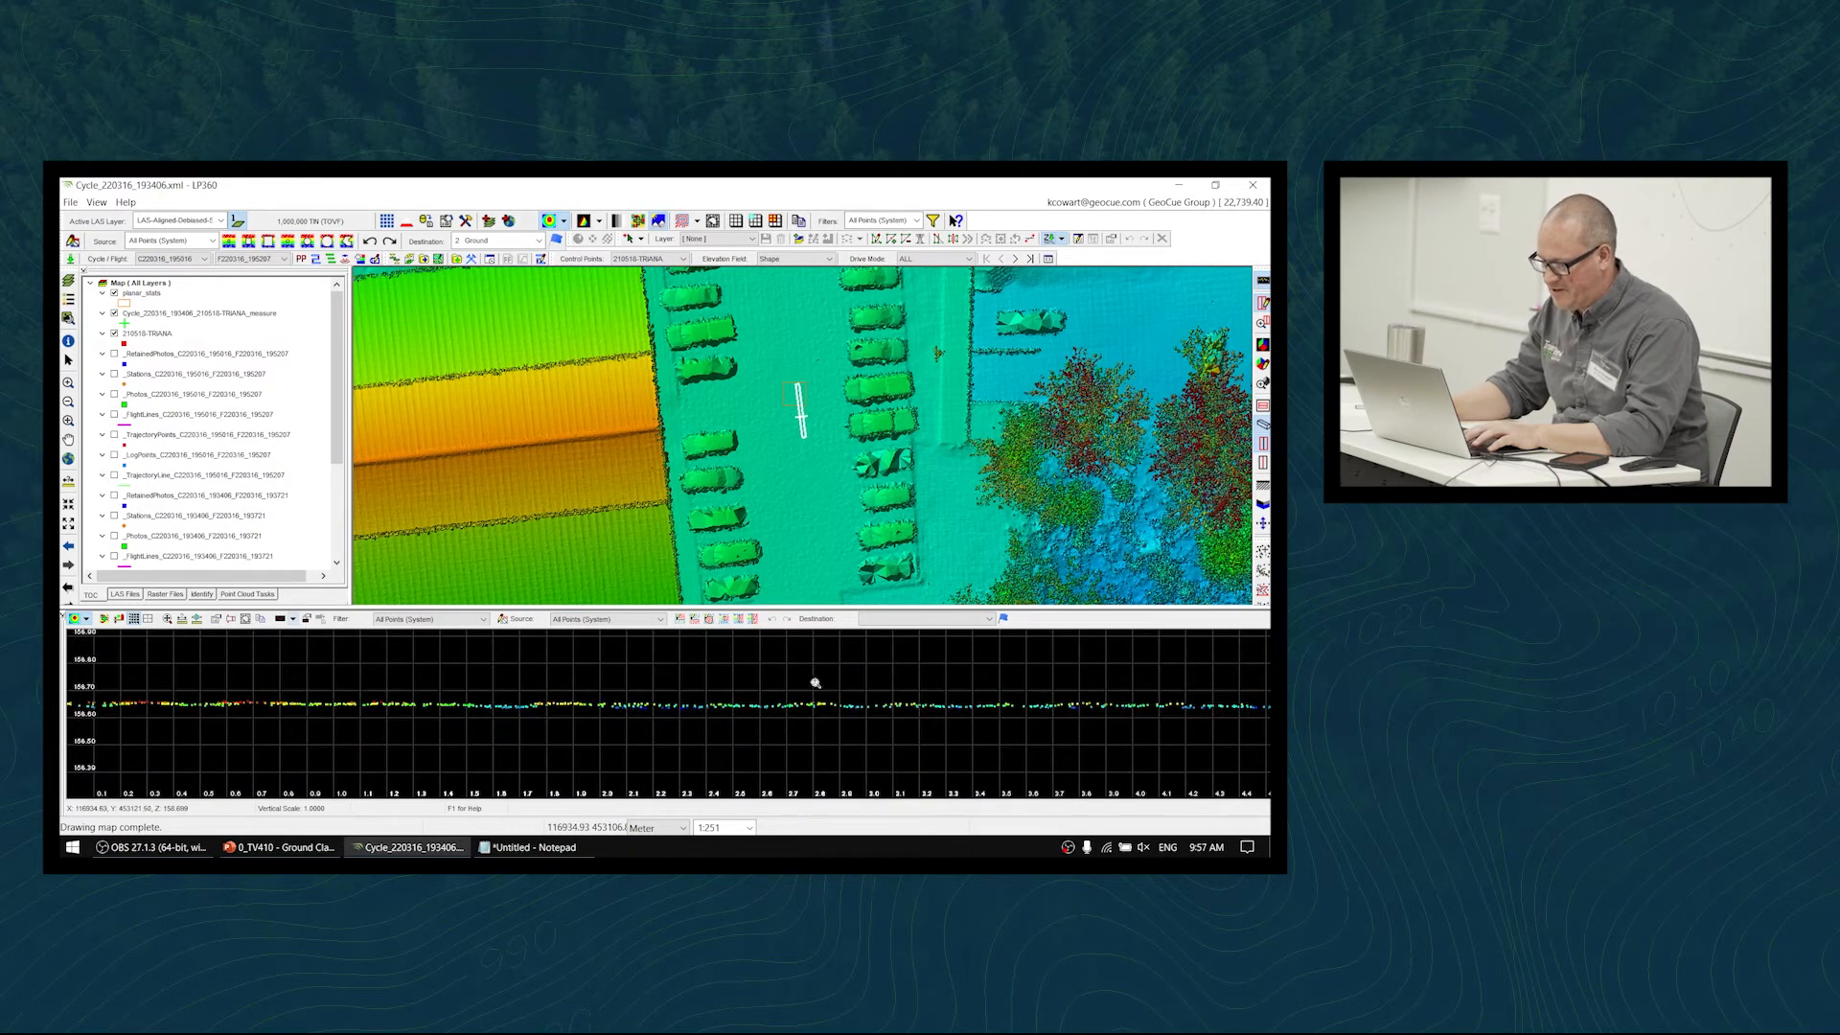
# - Compare the pavement profile of LAS-Aligned-Debiased with that of LAS-Aligned-Debiased-Smoothed, leaving the smoothed layer active
pyautogui.click(221, 220)
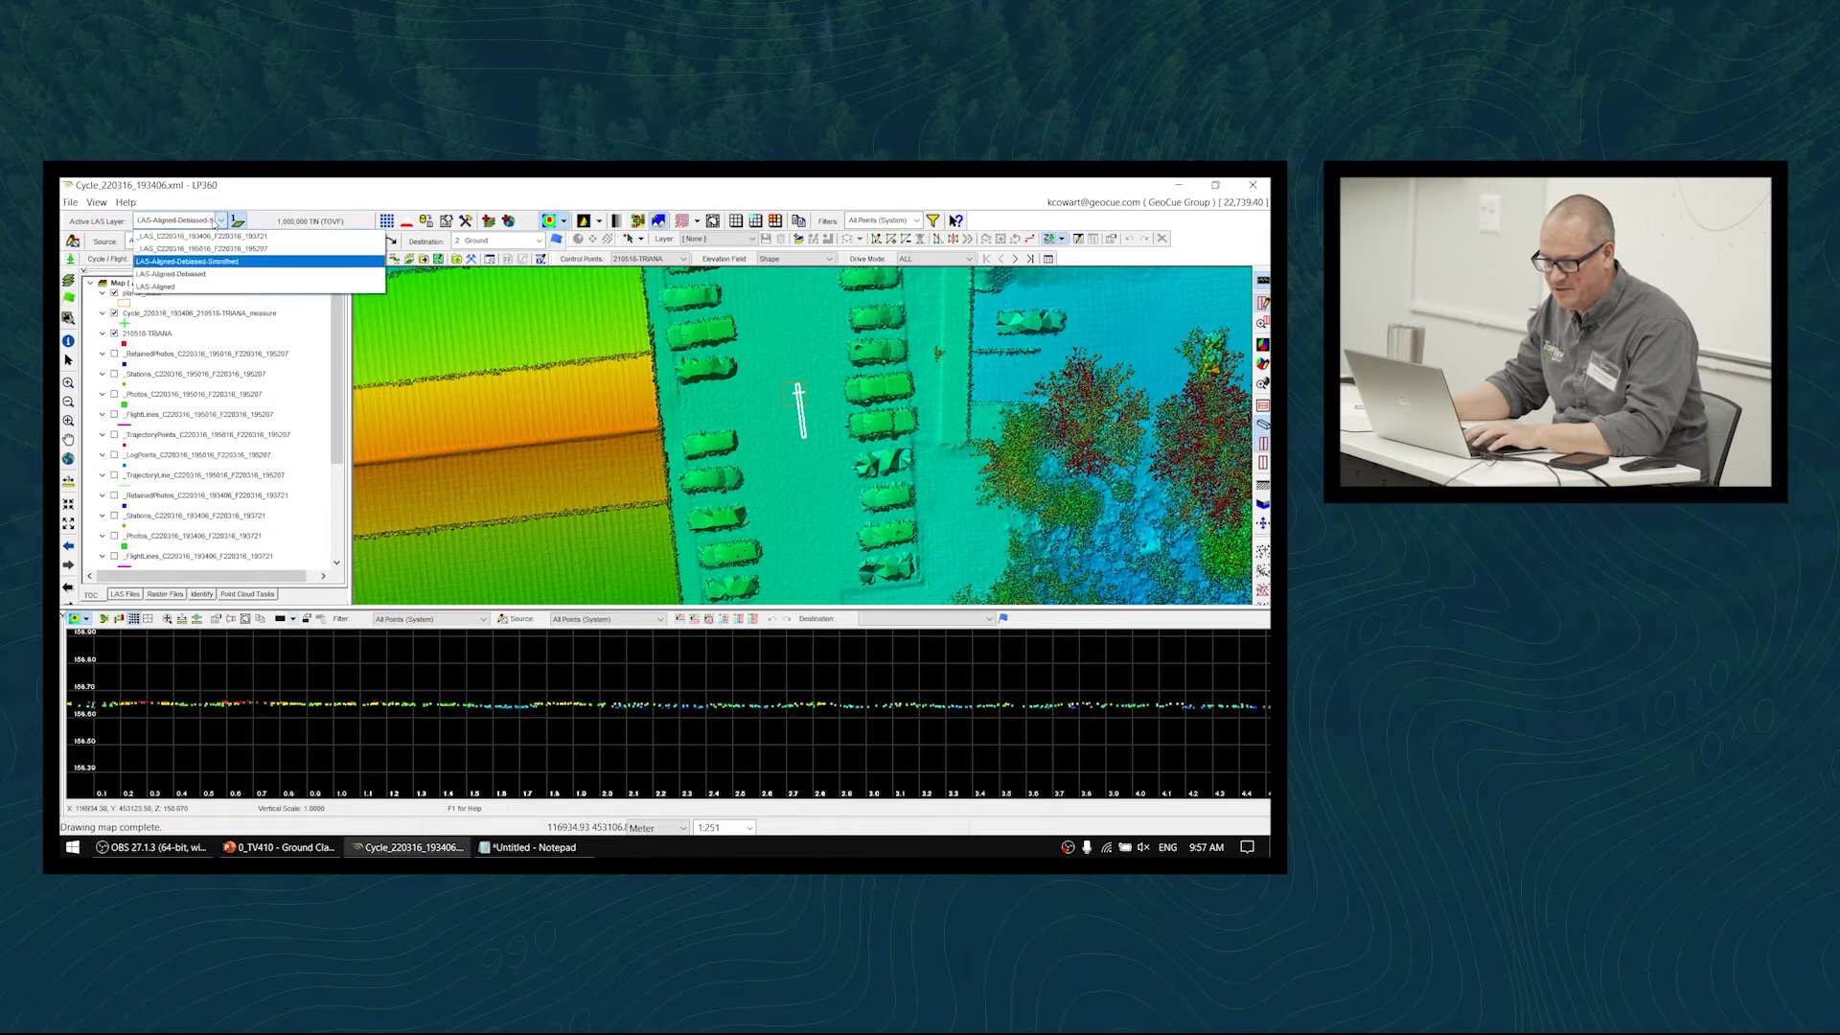
pyautogui.click(212, 276)
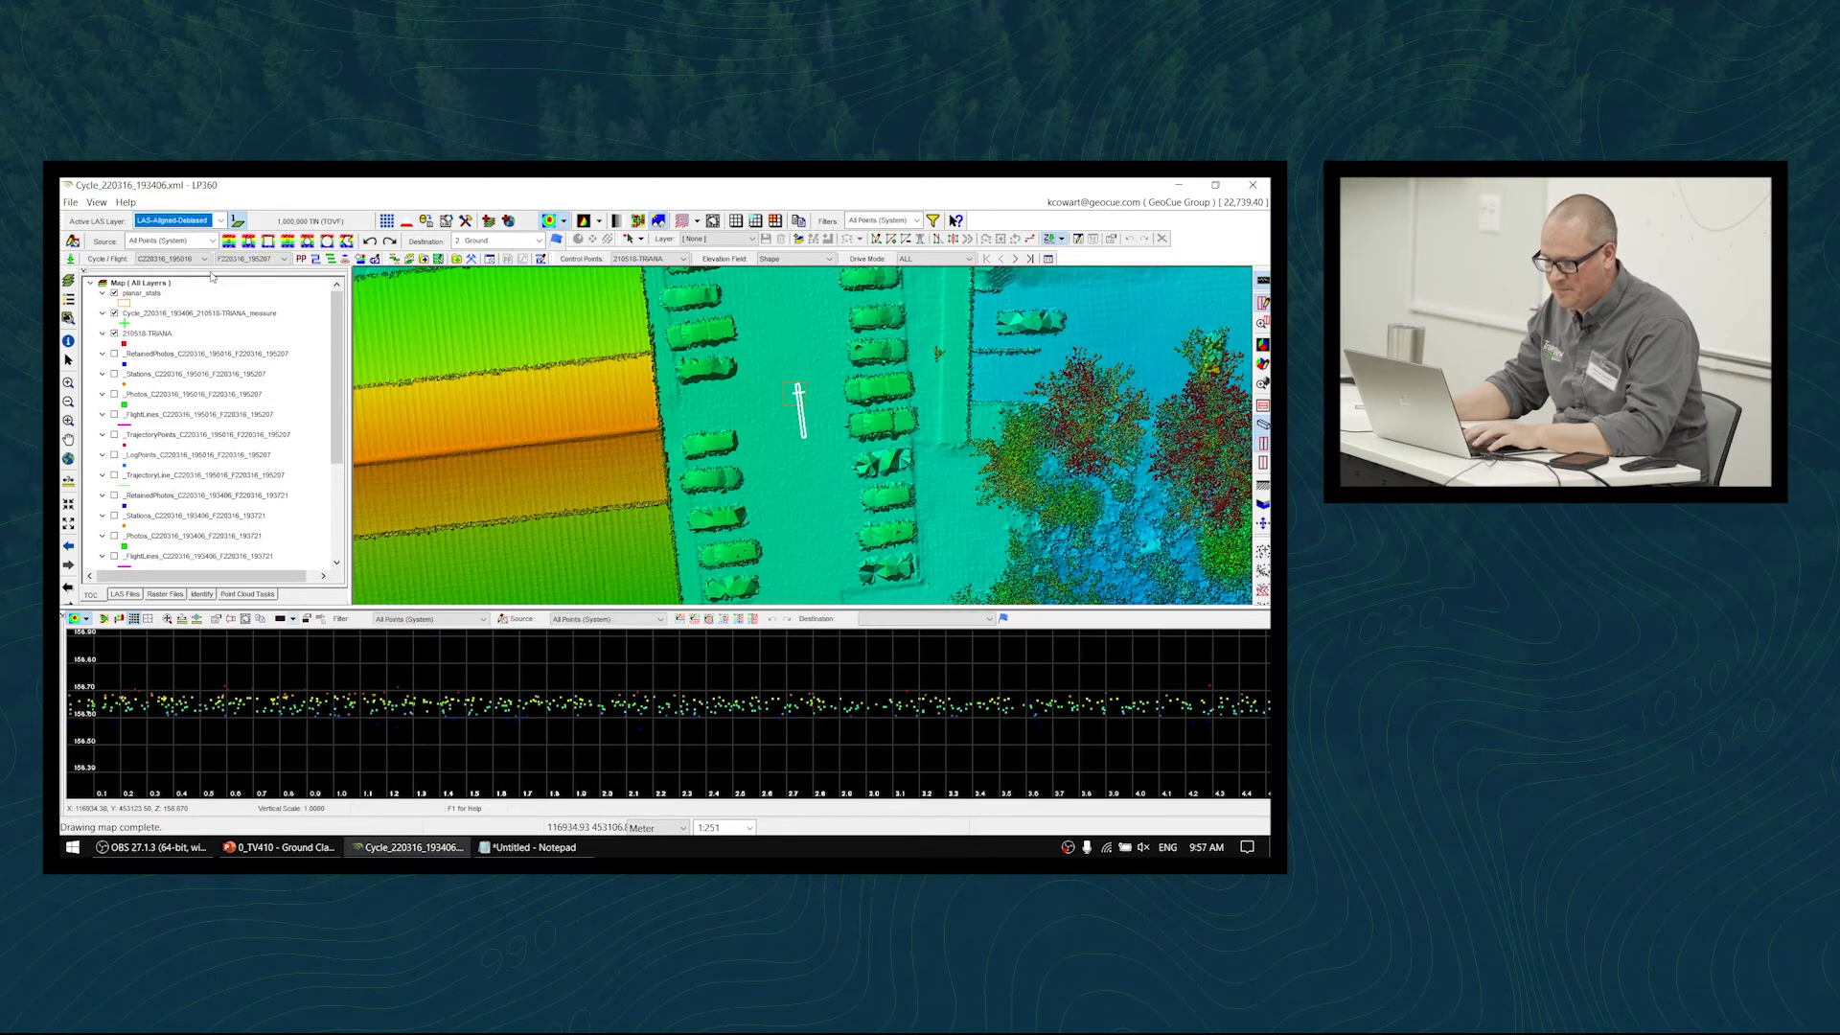
pyautogui.click(222, 220)
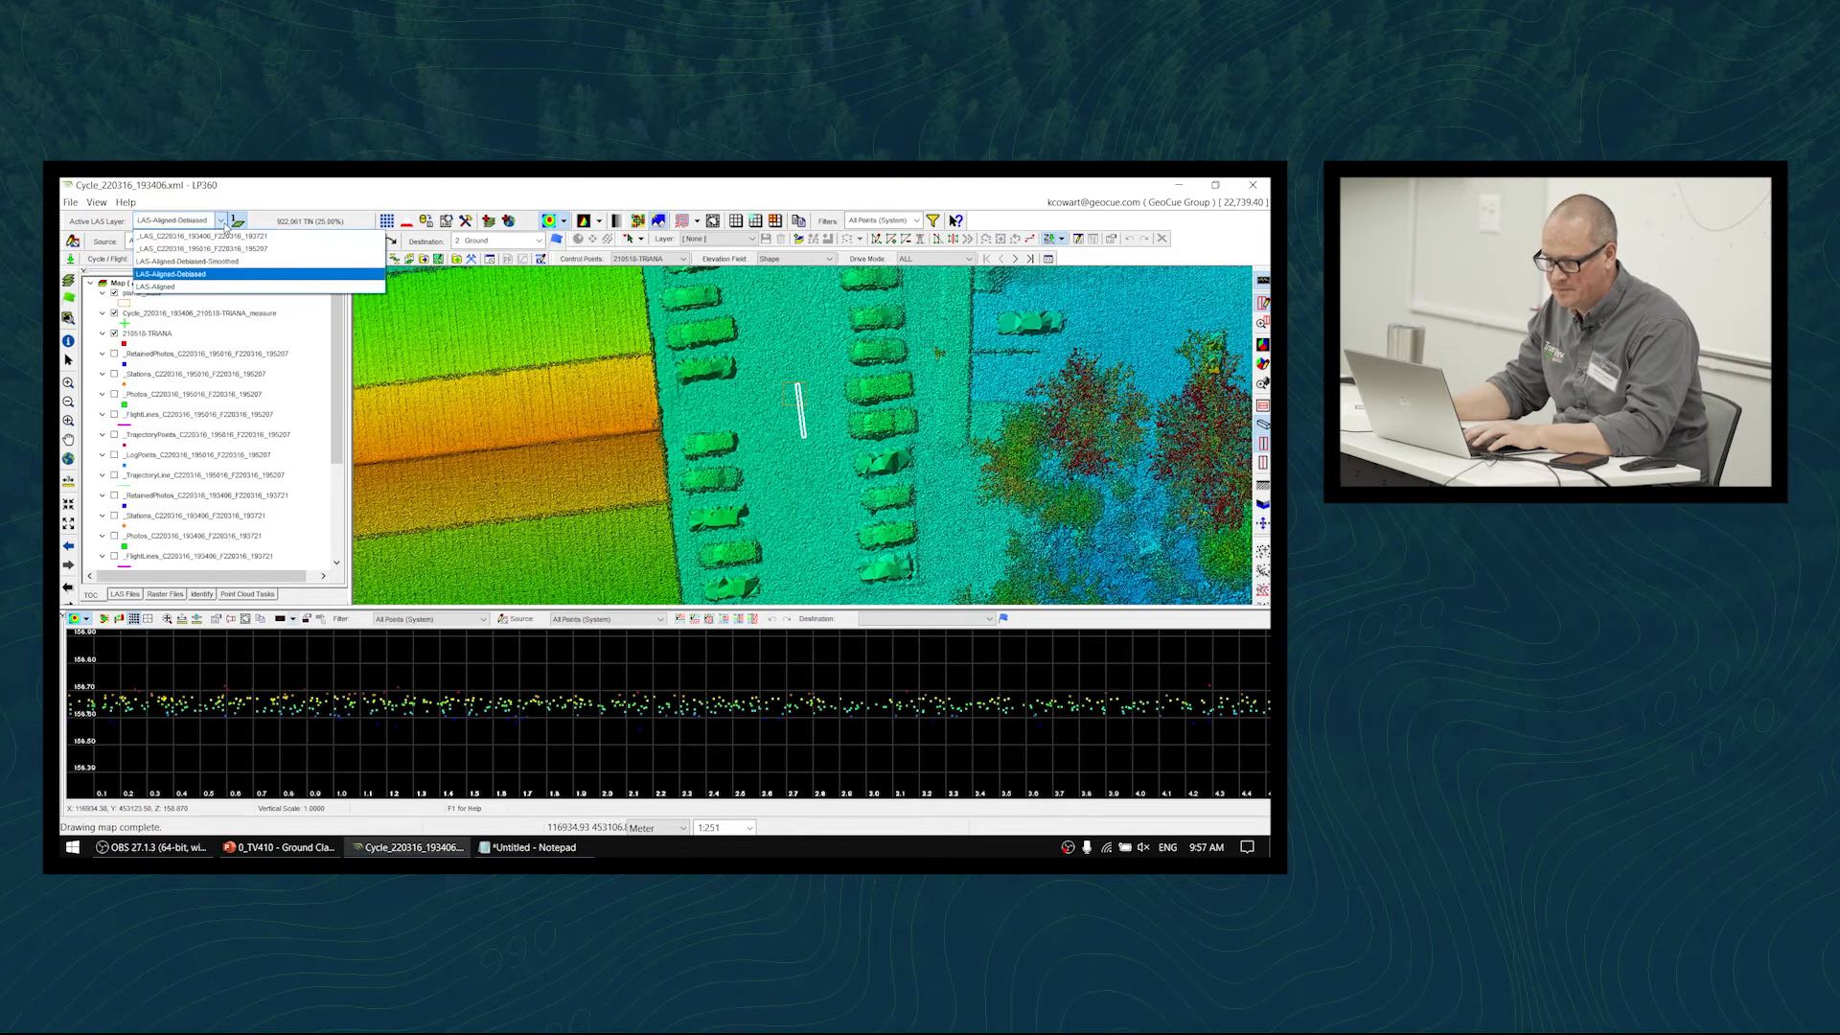
pyautogui.click(211, 264)
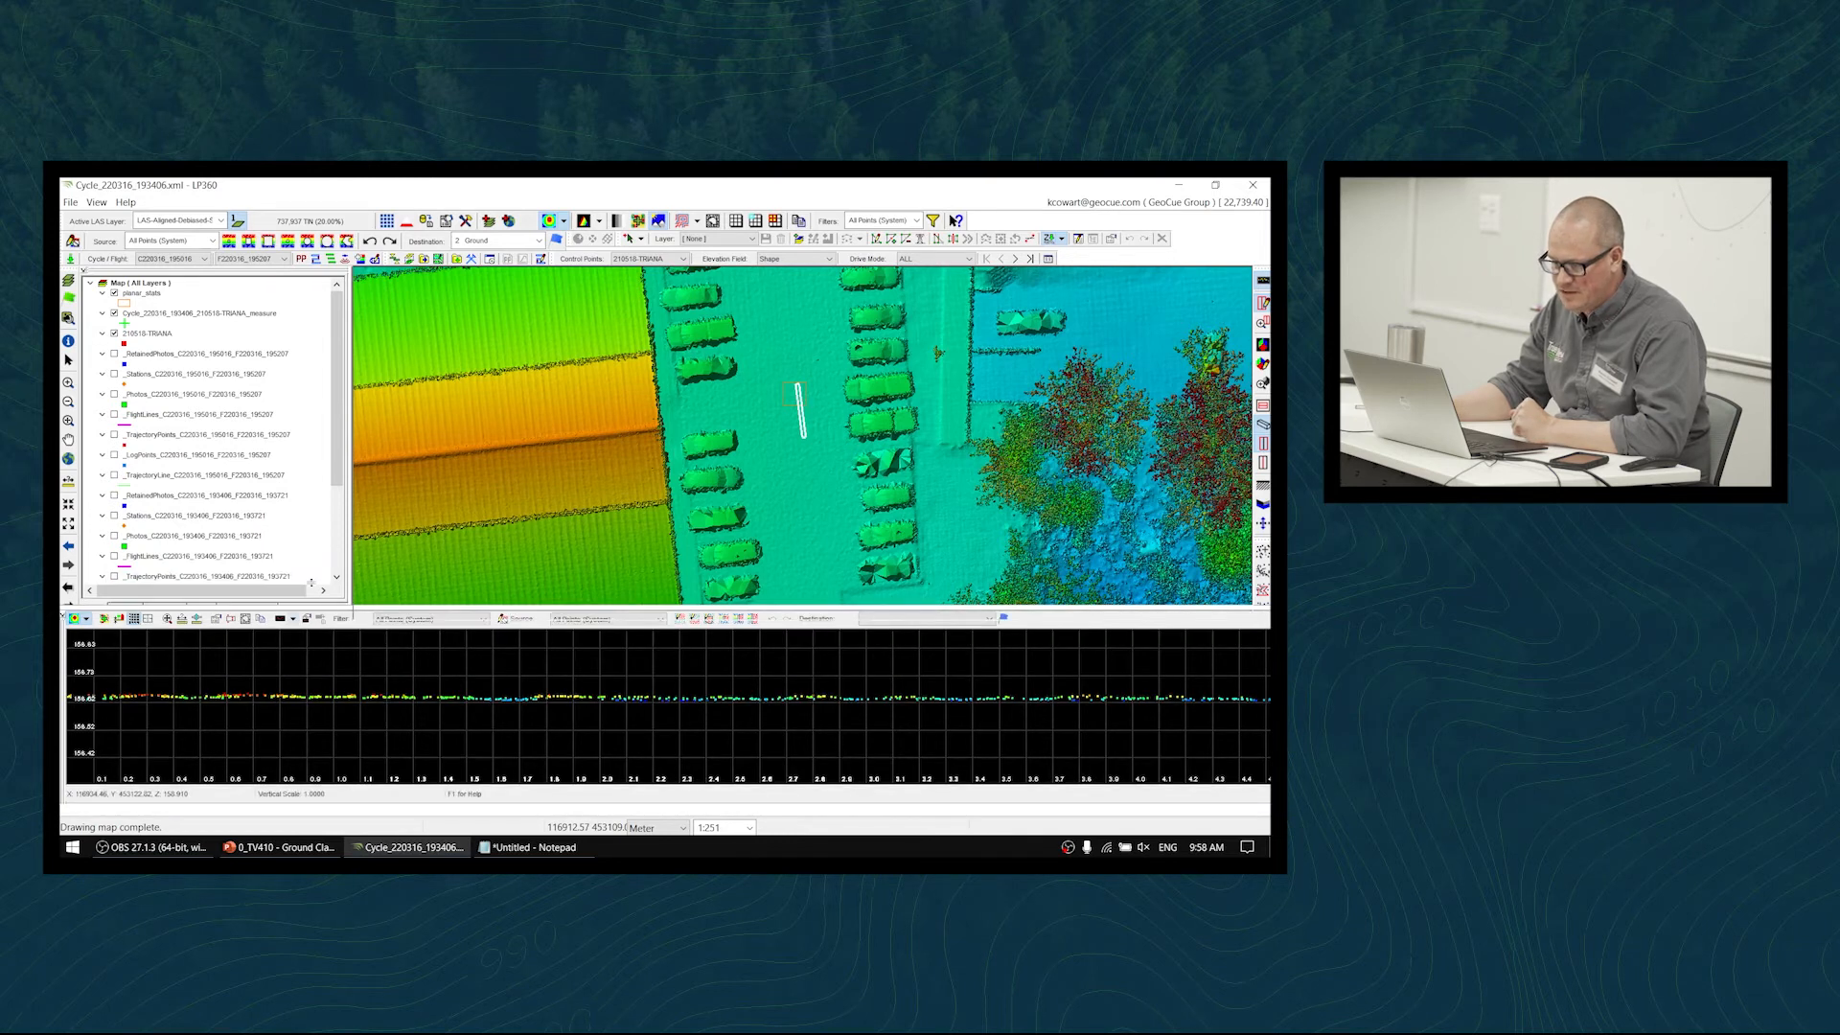
# - Select the Training - Planar Stats point cloud task and clear the profile view so the map fills the workspace
pyautogui.click(249, 609)
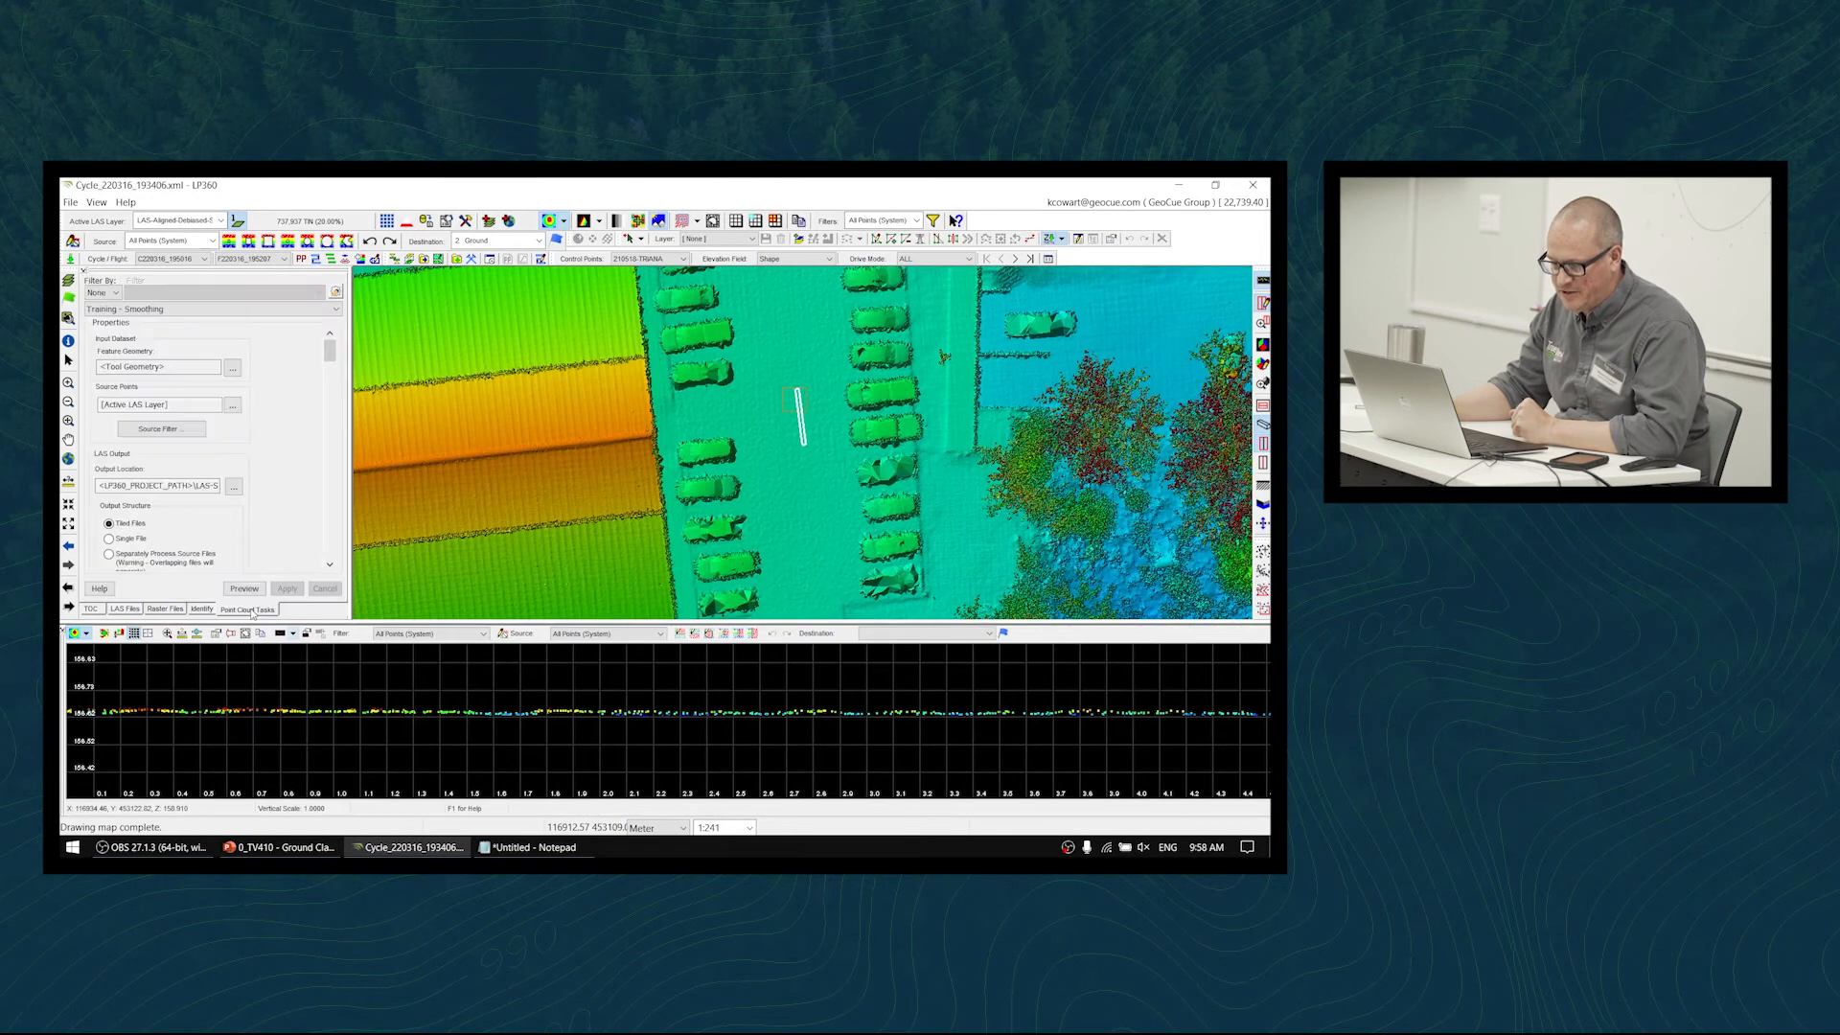
pyautogui.click(336, 310)
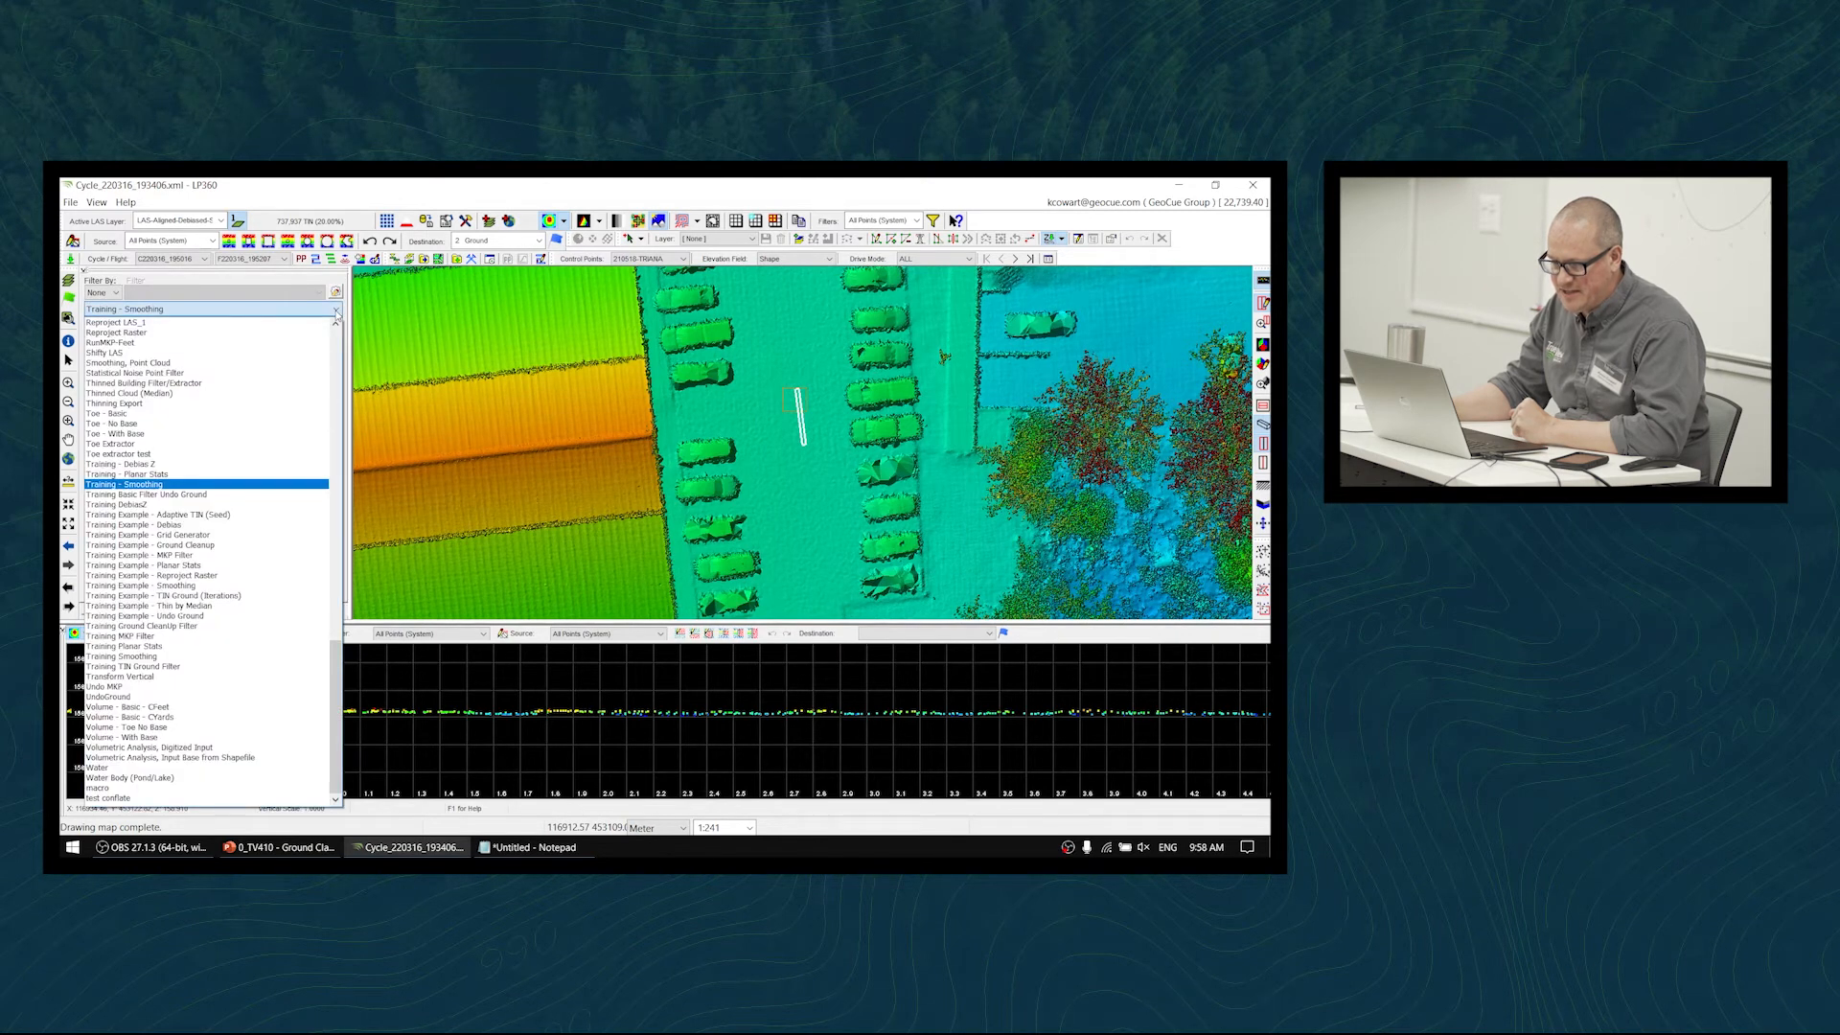
pyautogui.click(247, 474)
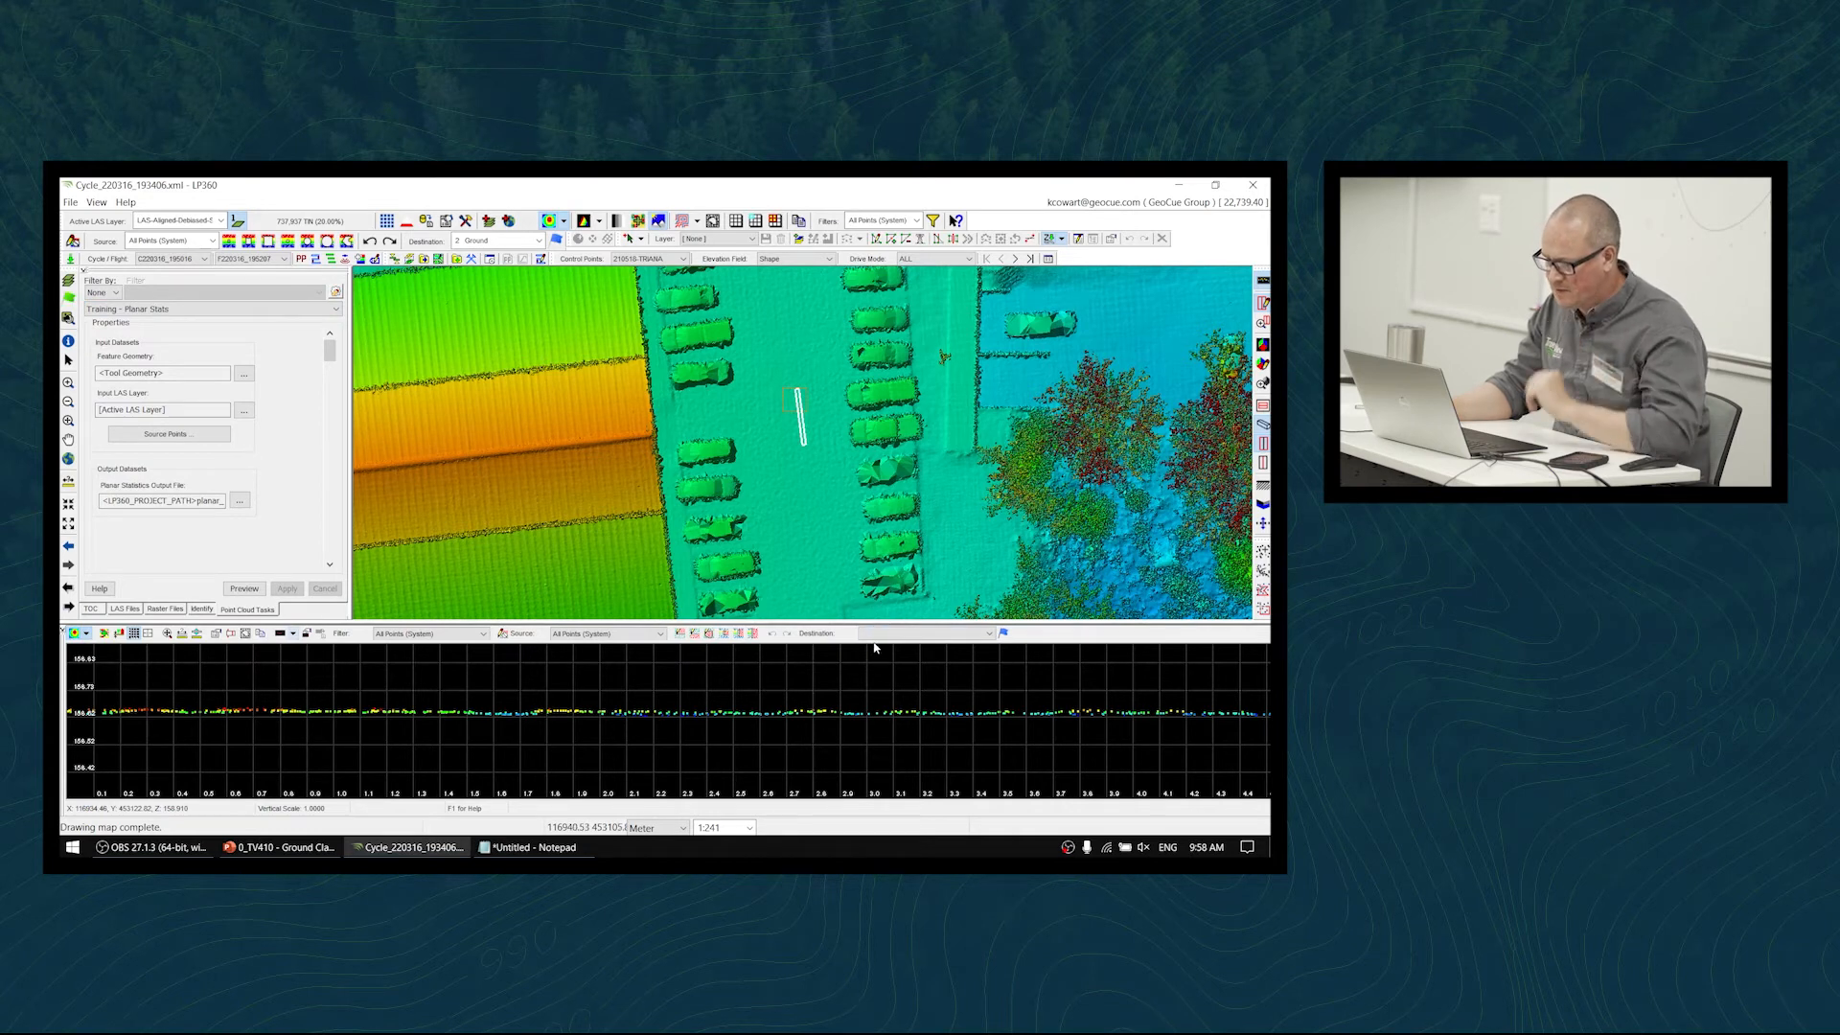
pyautogui.moveTo(890, 621); pyautogui.dragTo(891, 628)
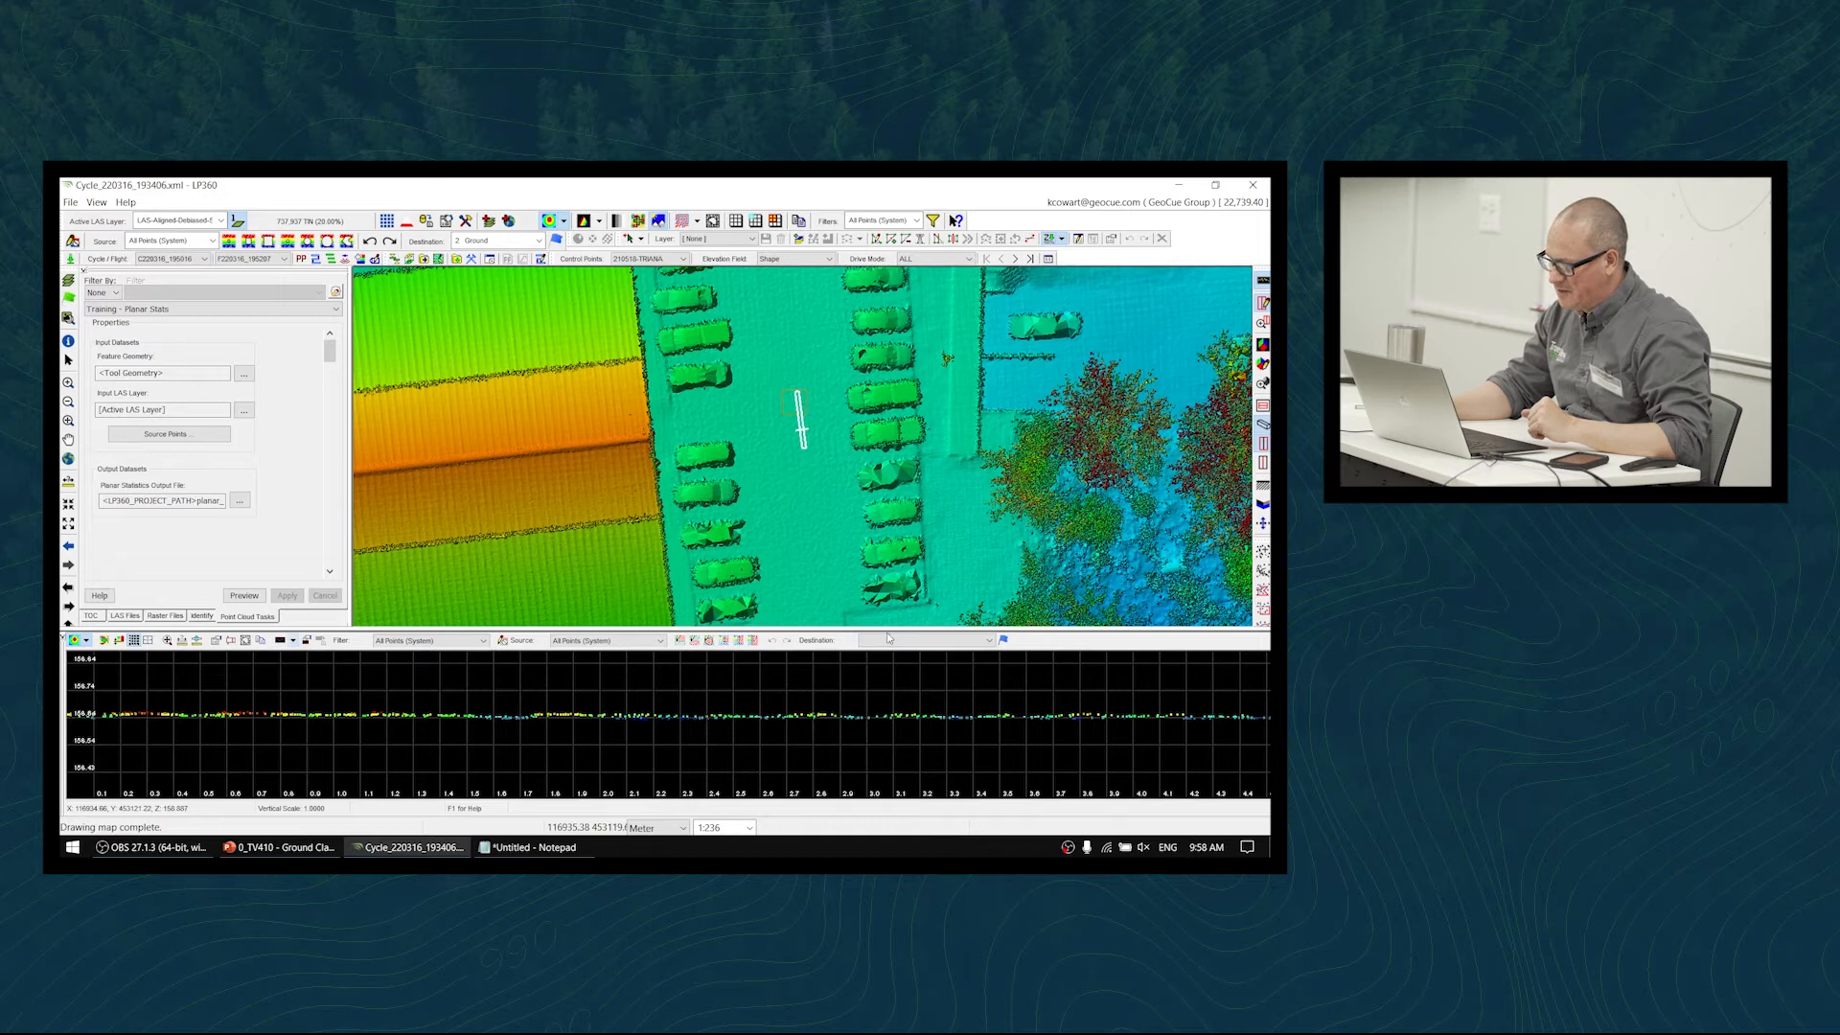
pyautogui.moveTo(893, 630); pyautogui.dragTo(889, 670)
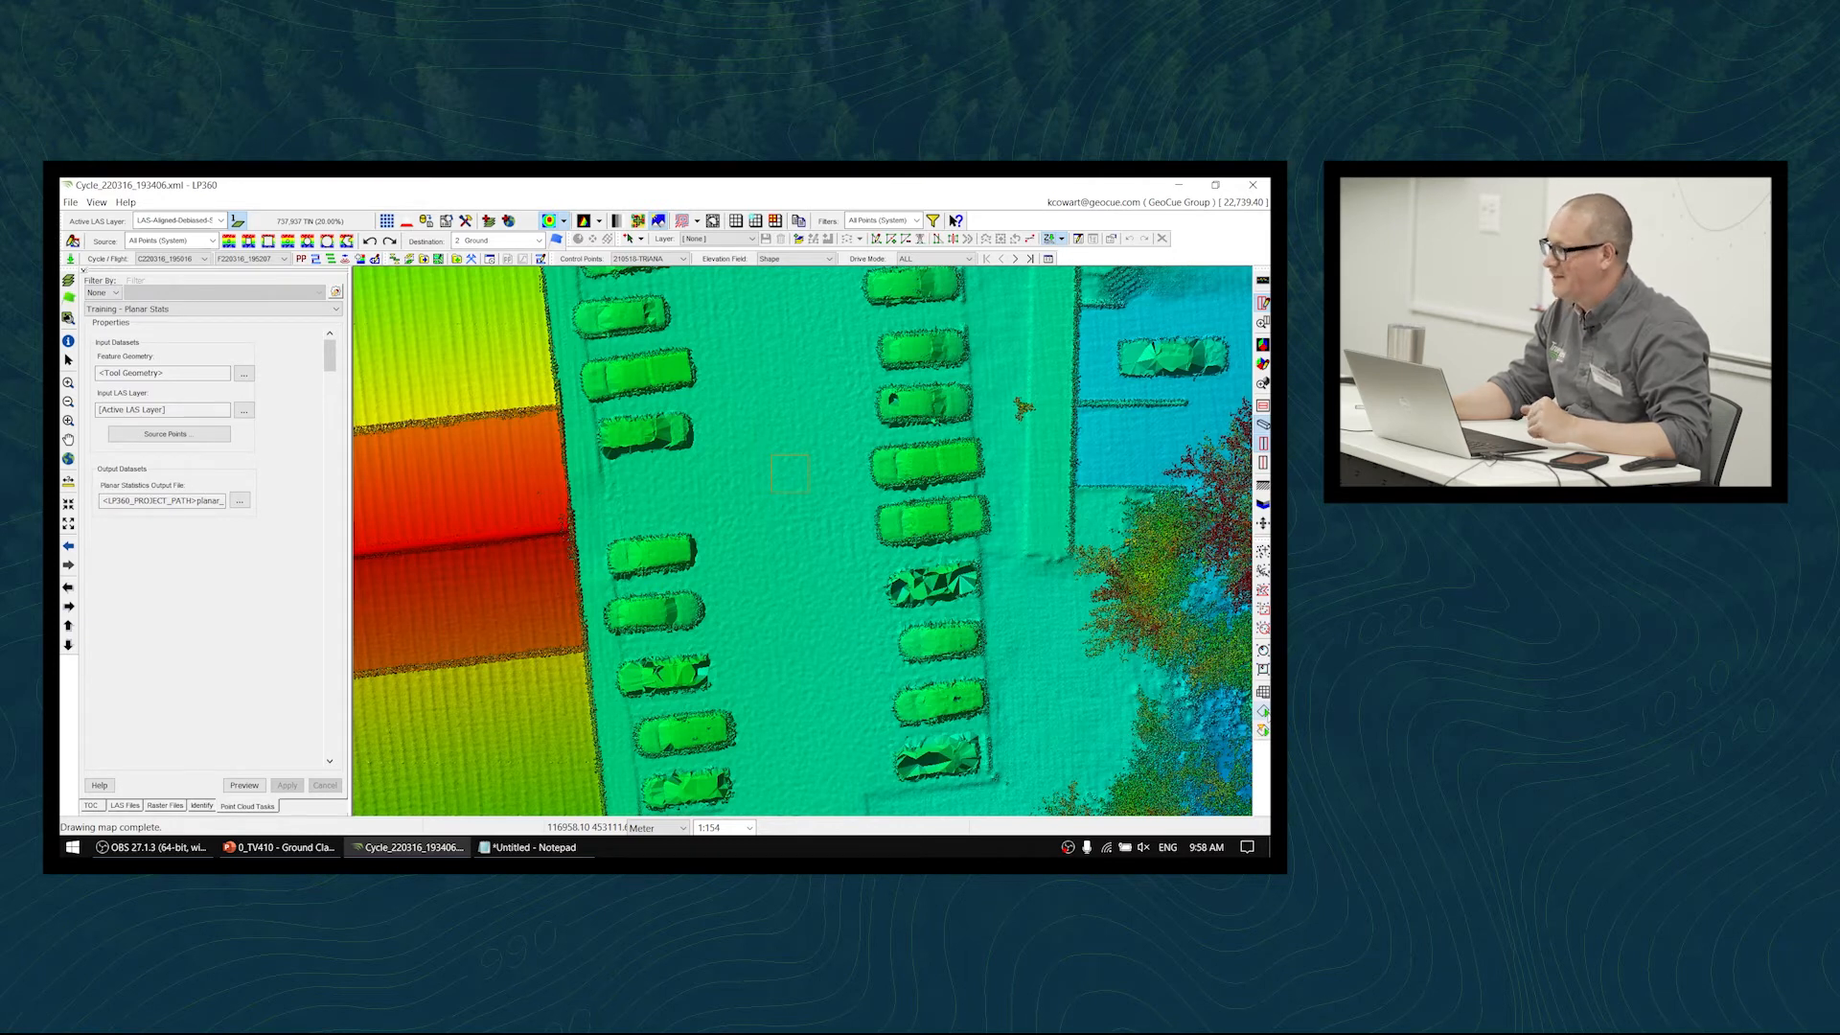
# - Run the Training - Planar Stats task by feature layer on the smoothed LAS layer, using planar_stats as the input feature layer
pyautogui.click(1263, 713)
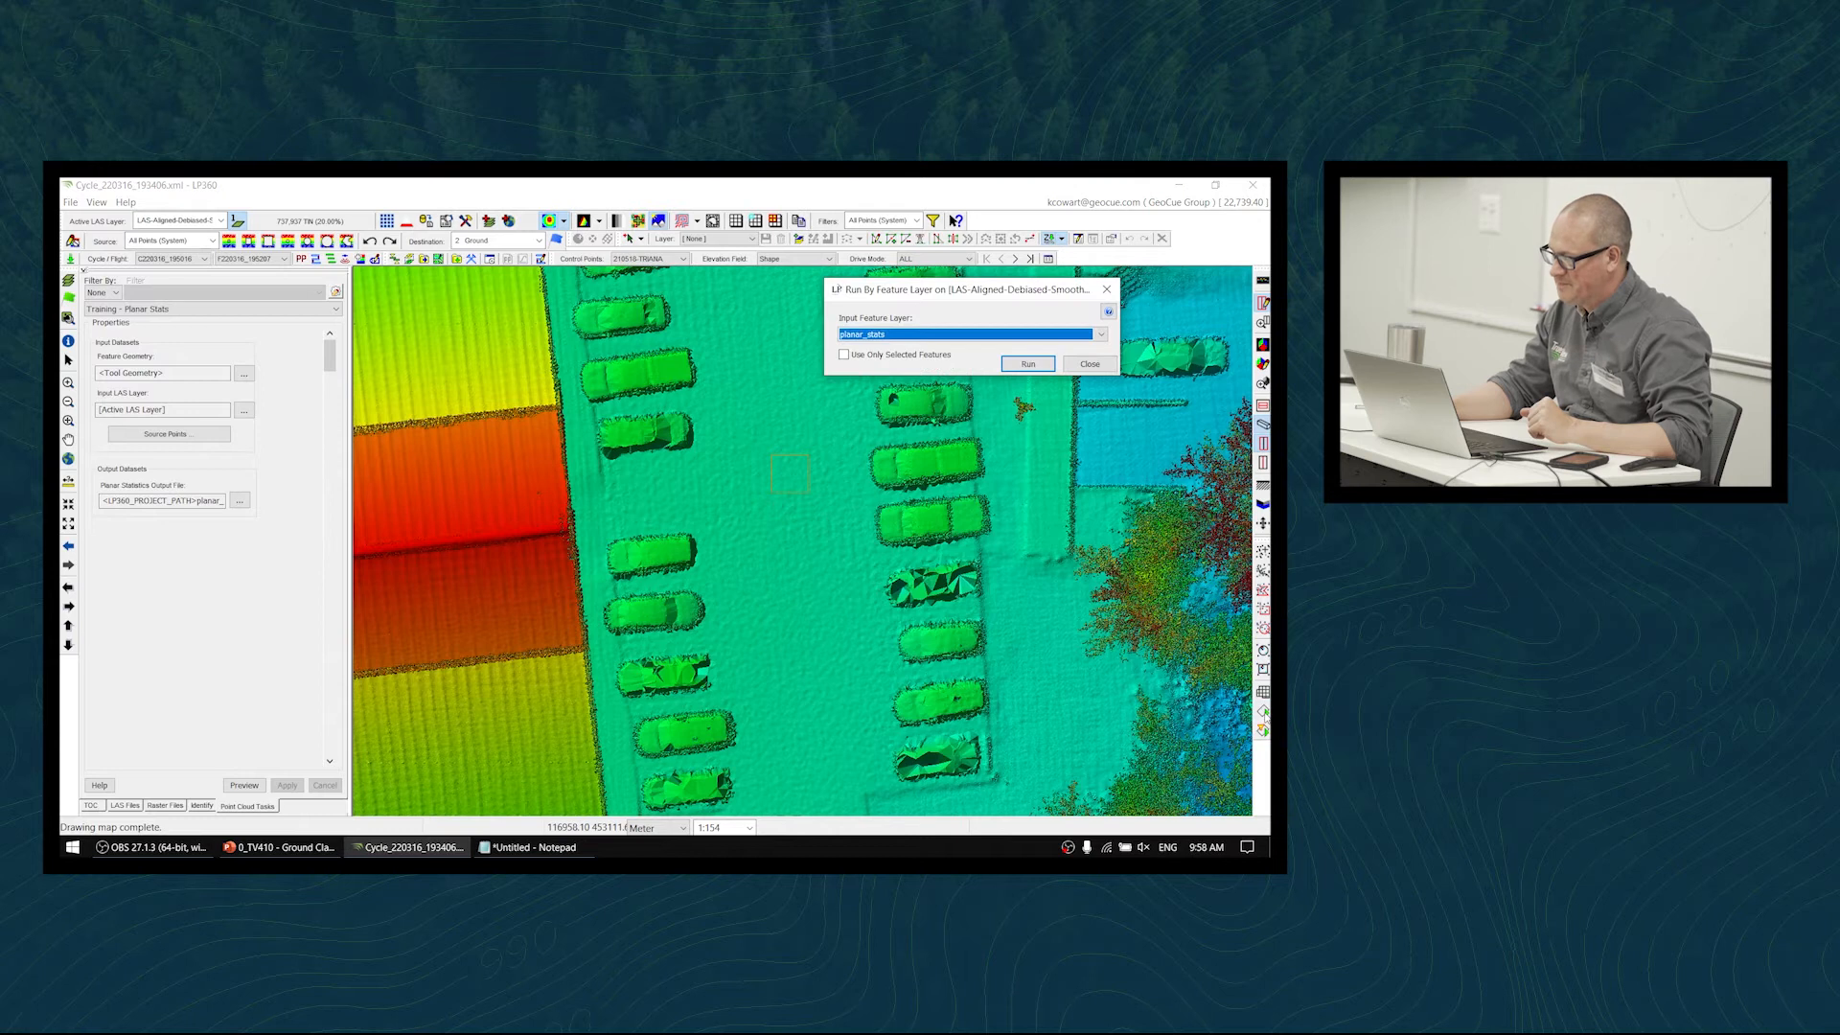
pyautogui.moveTo(1043, 295); pyautogui.dragTo(778, 574)
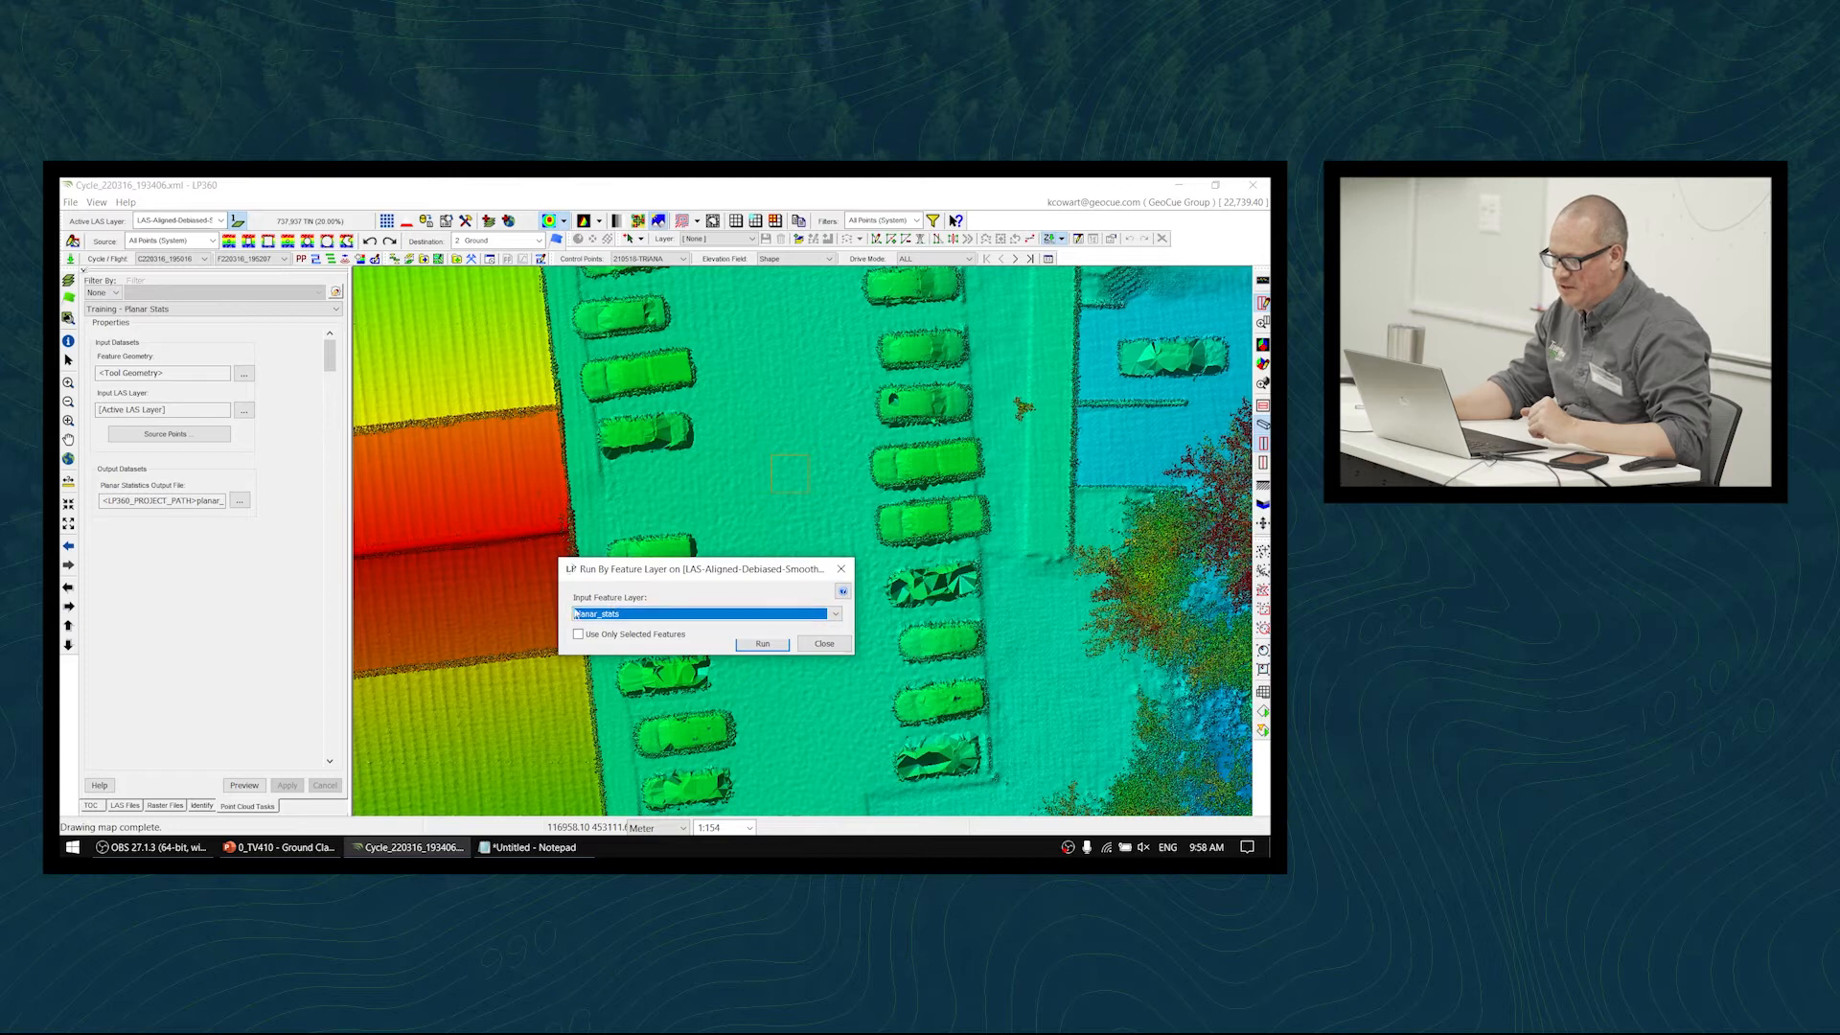
pyautogui.click(836, 614)
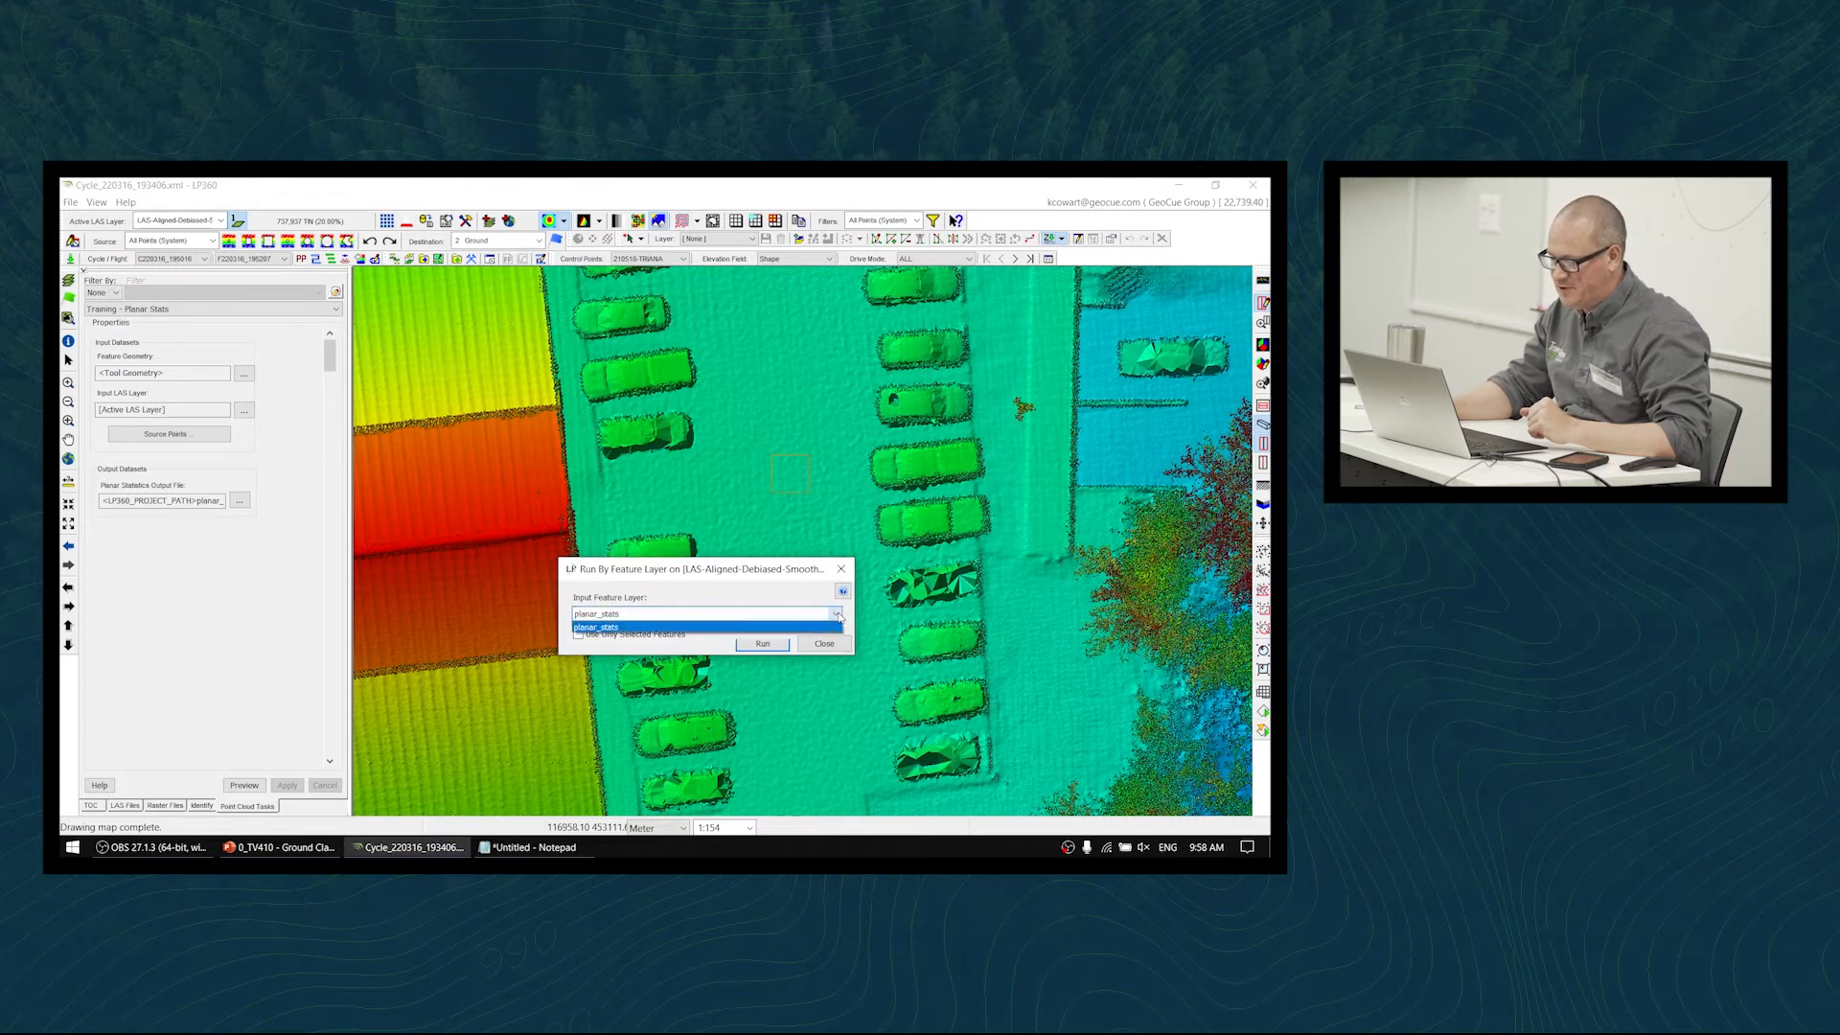
pyautogui.click(834, 627)
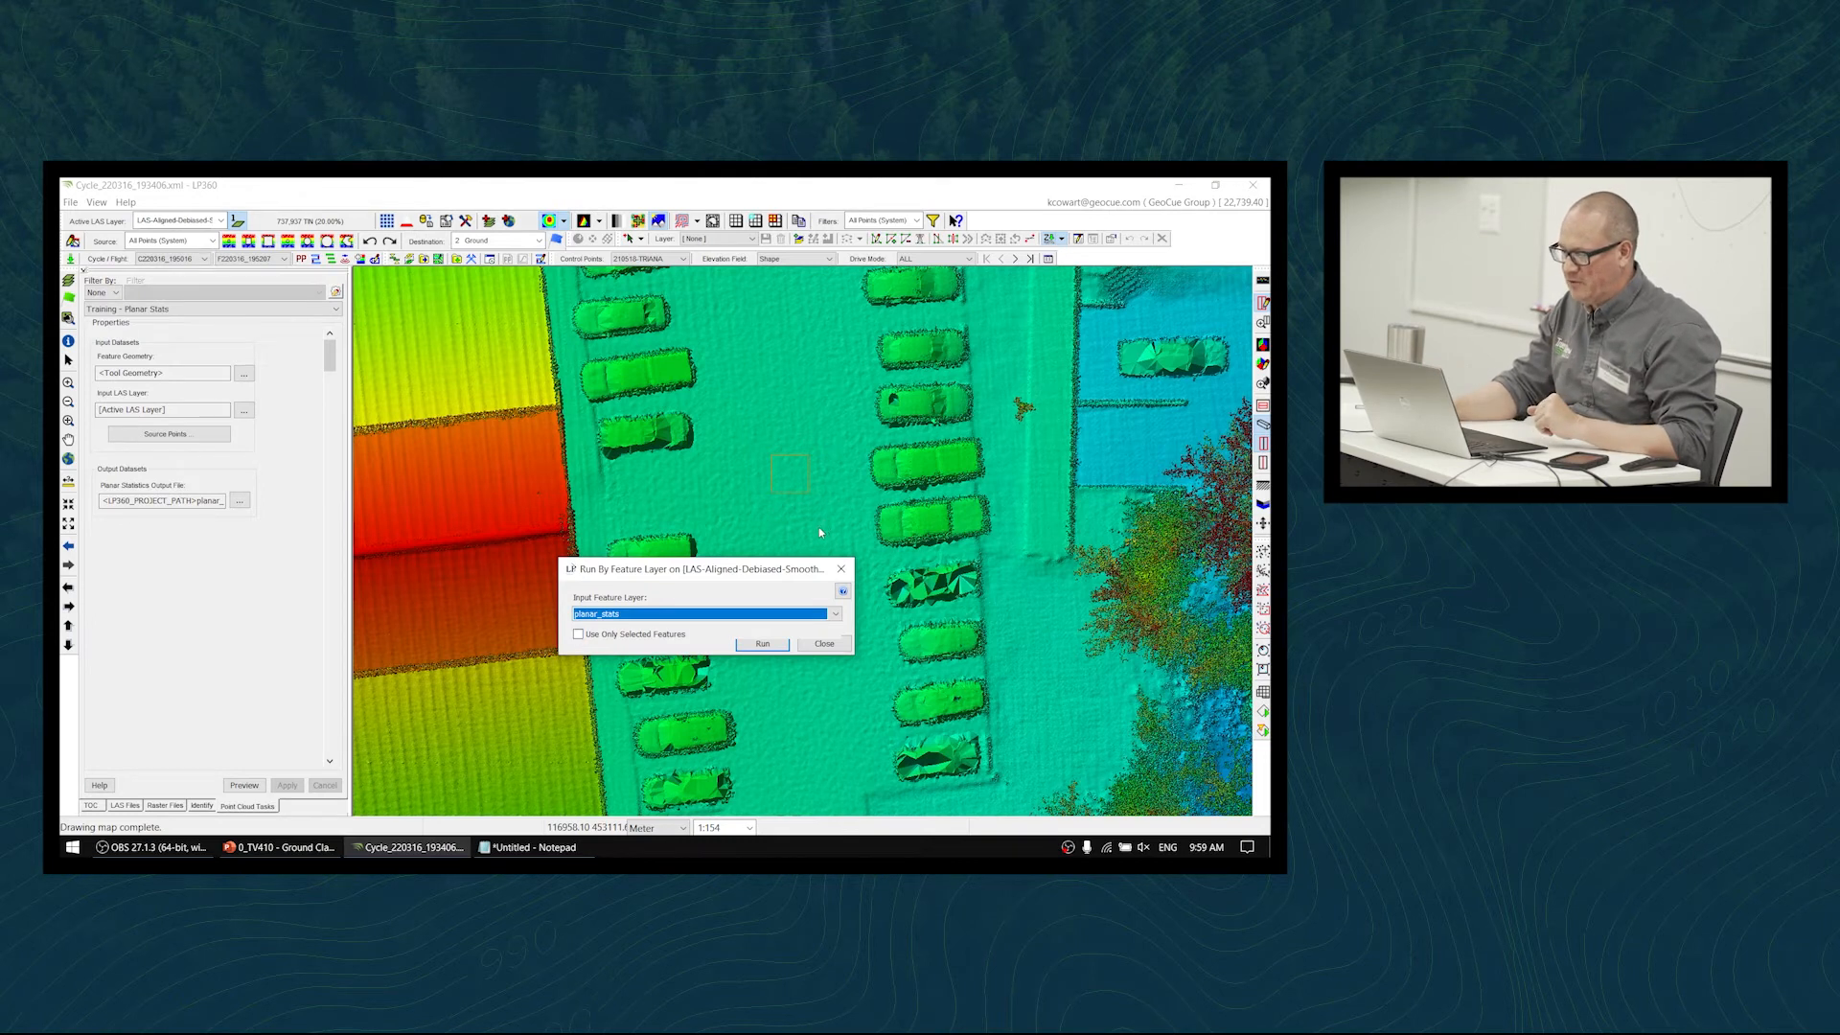
pyautogui.click(775, 647)
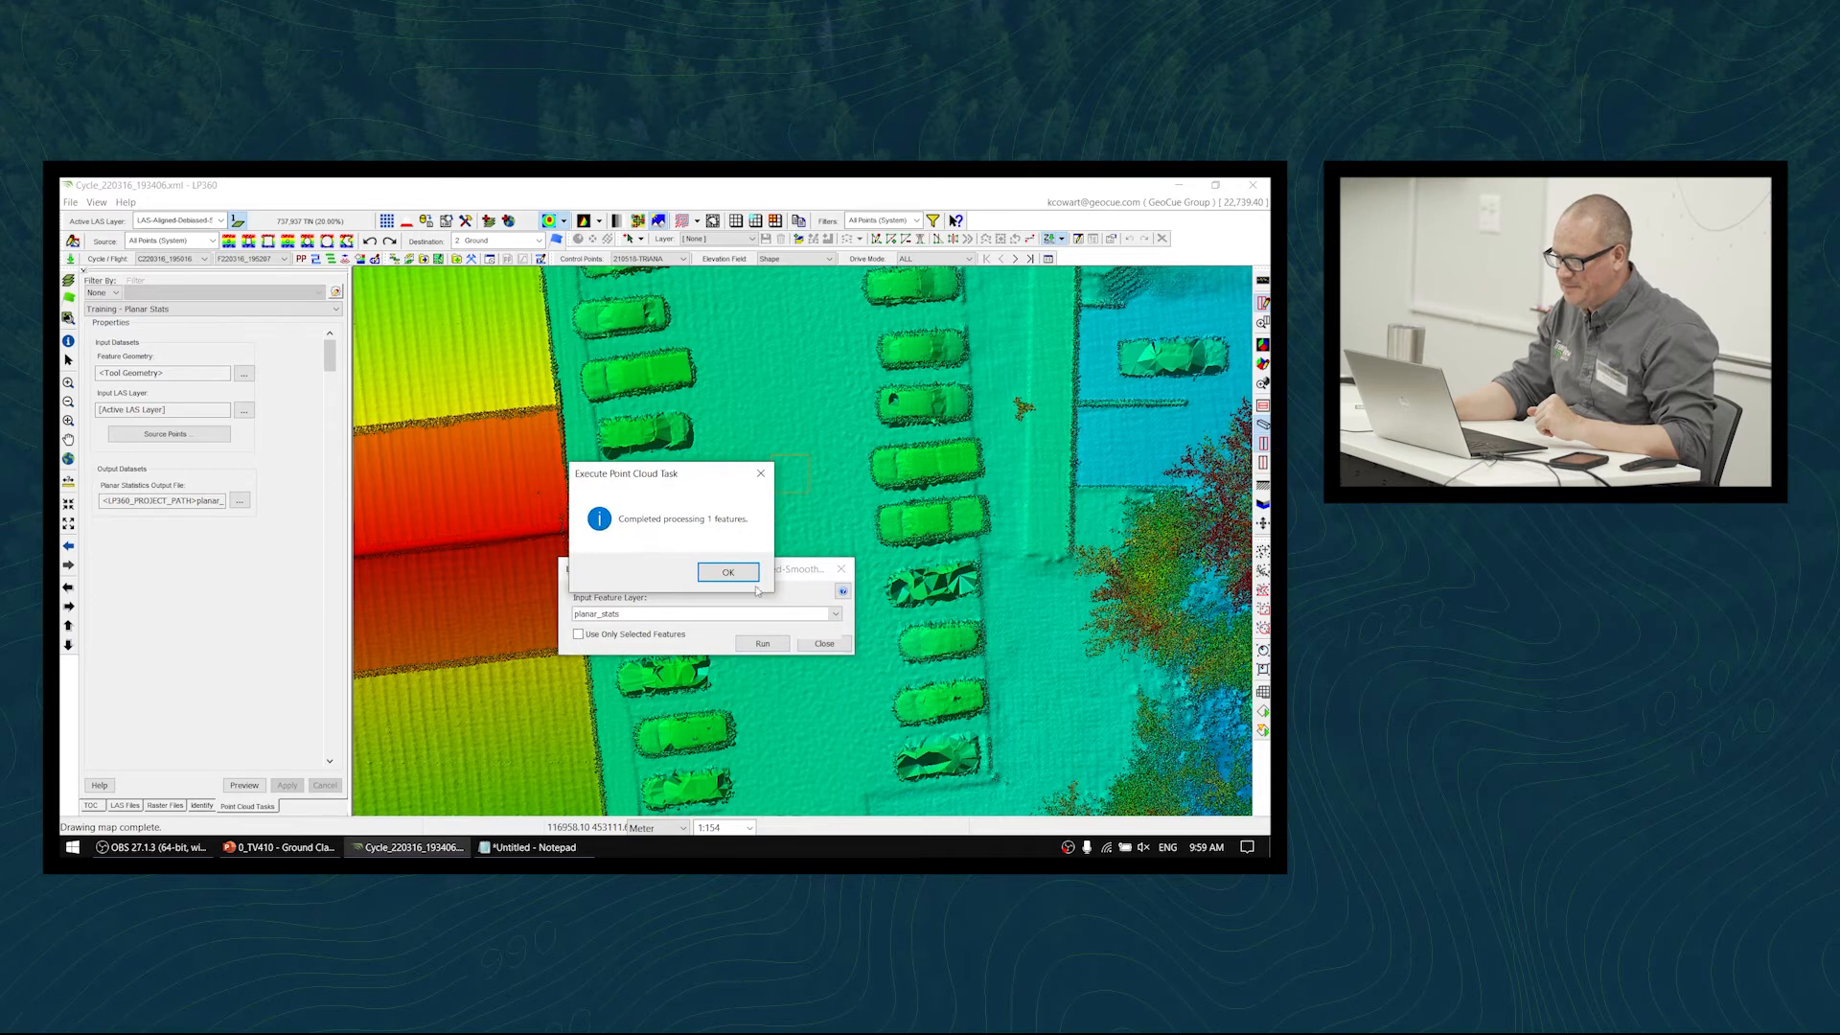
pyautogui.click(728, 572)
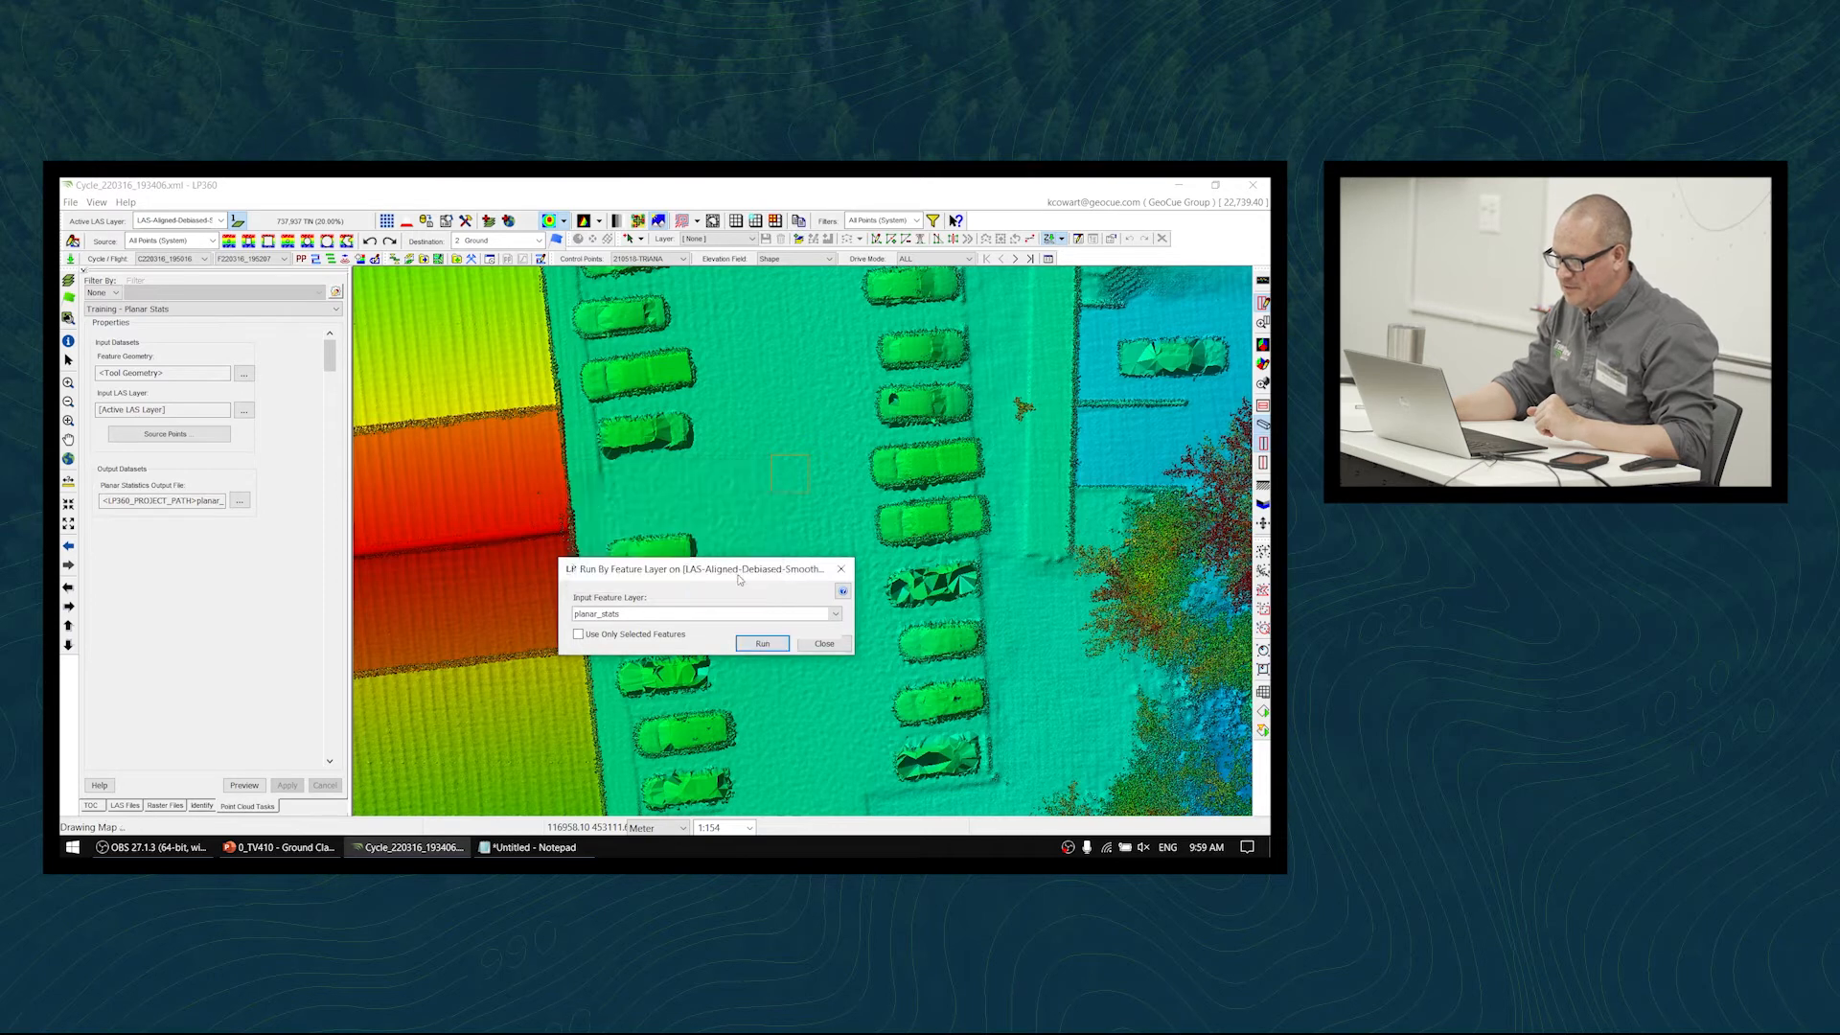
pyautogui.click(842, 569)
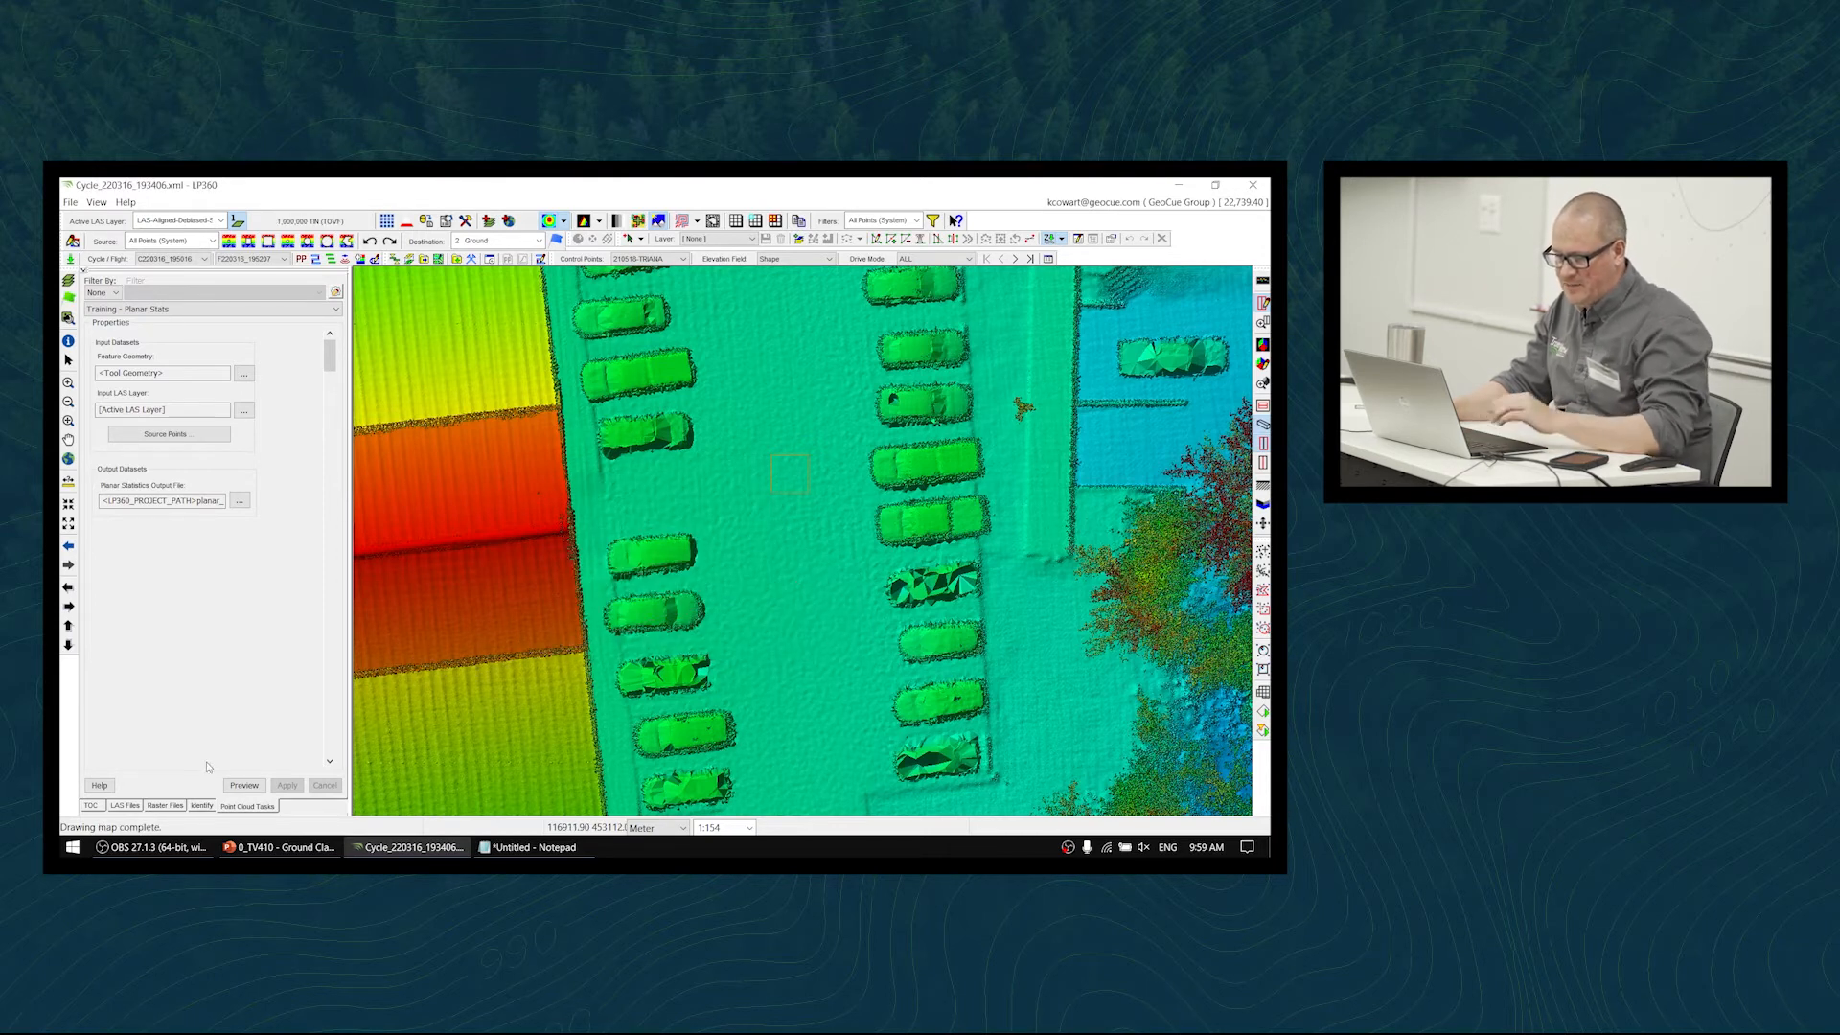
# - Examine the planar_stats attributes in Feature Analyst, comparing the standard deviation and range values before and after smoothing
pyautogui.click(91, 806)
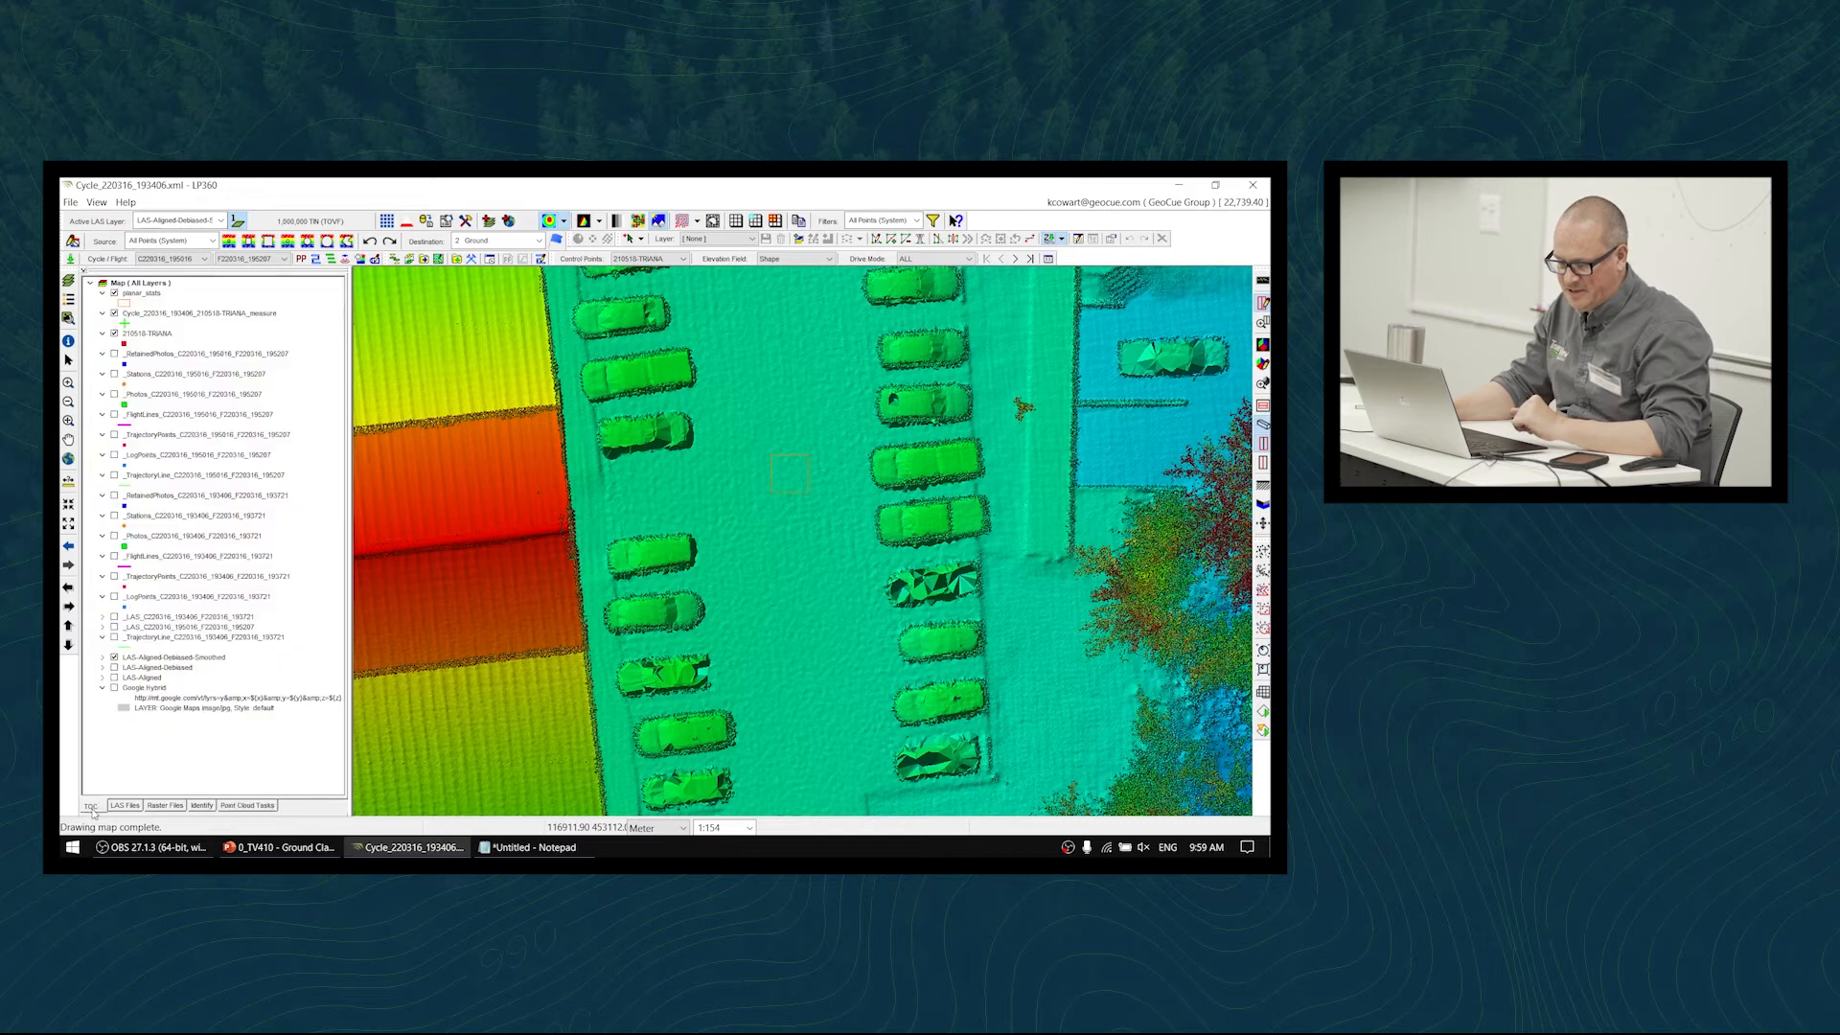
pyautogui.rightClick(149, 296)
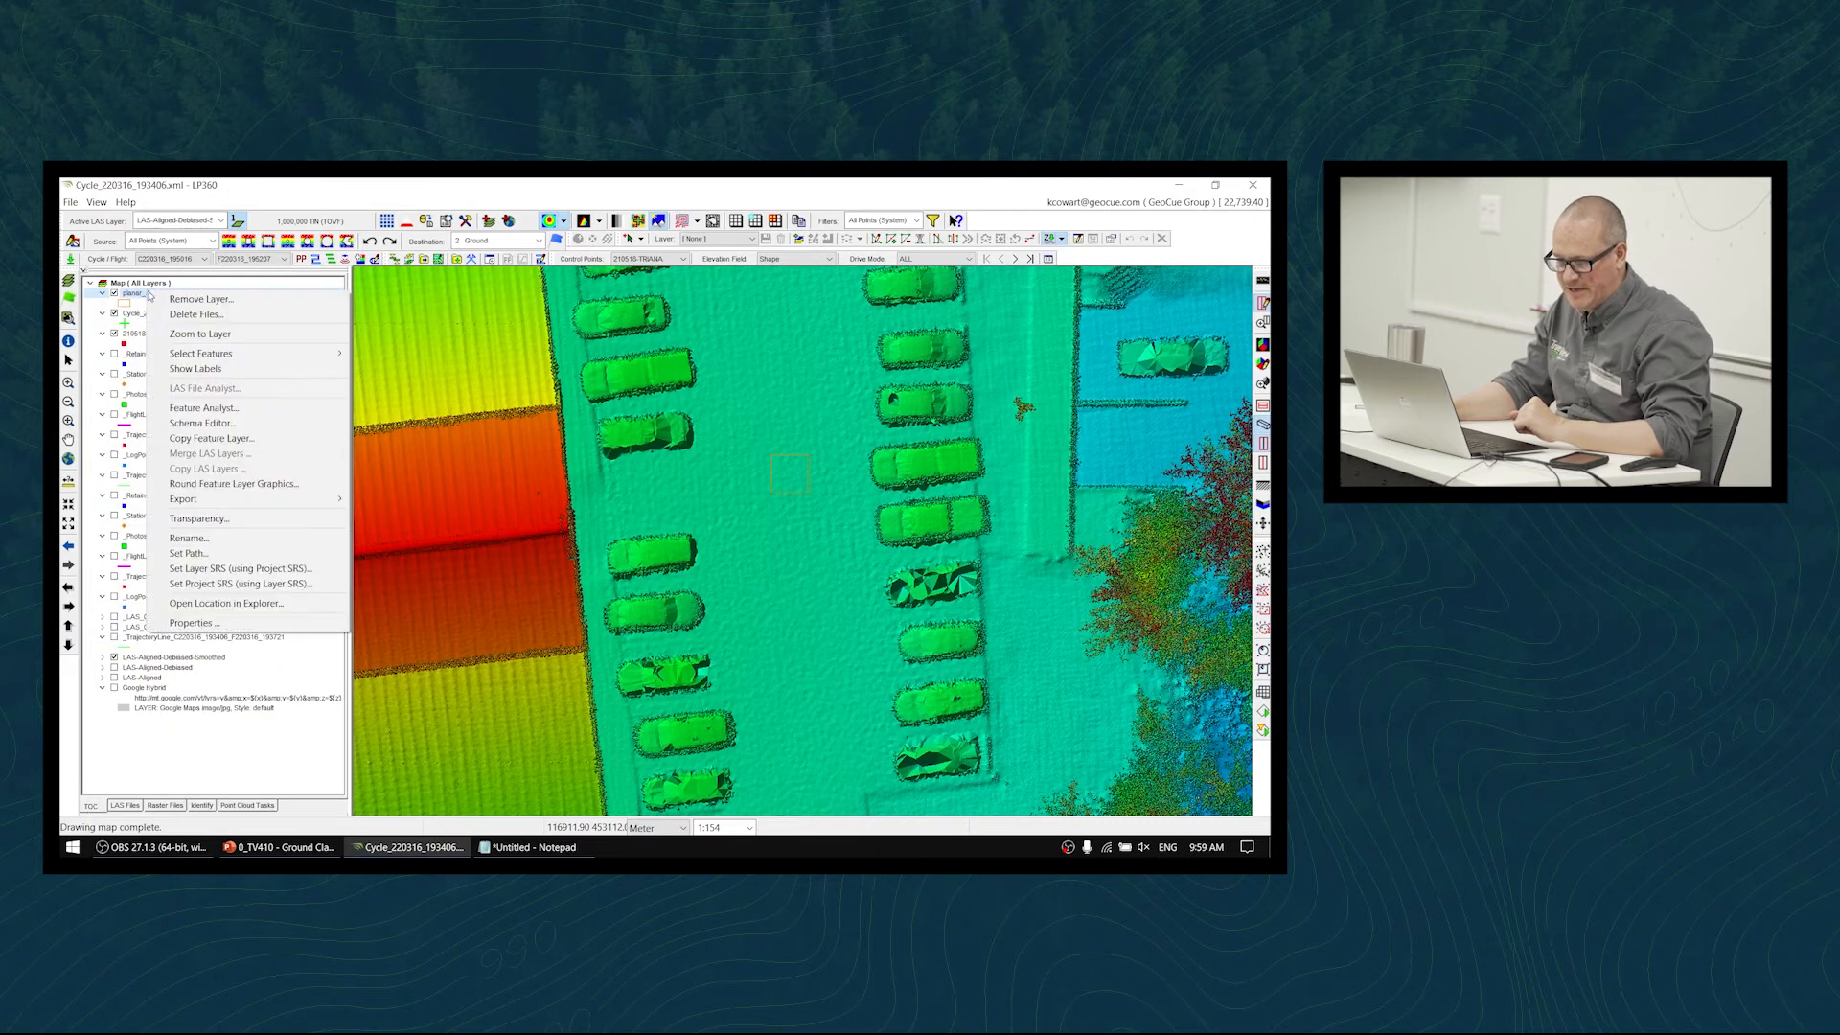
pyautogui.click(253, 409)
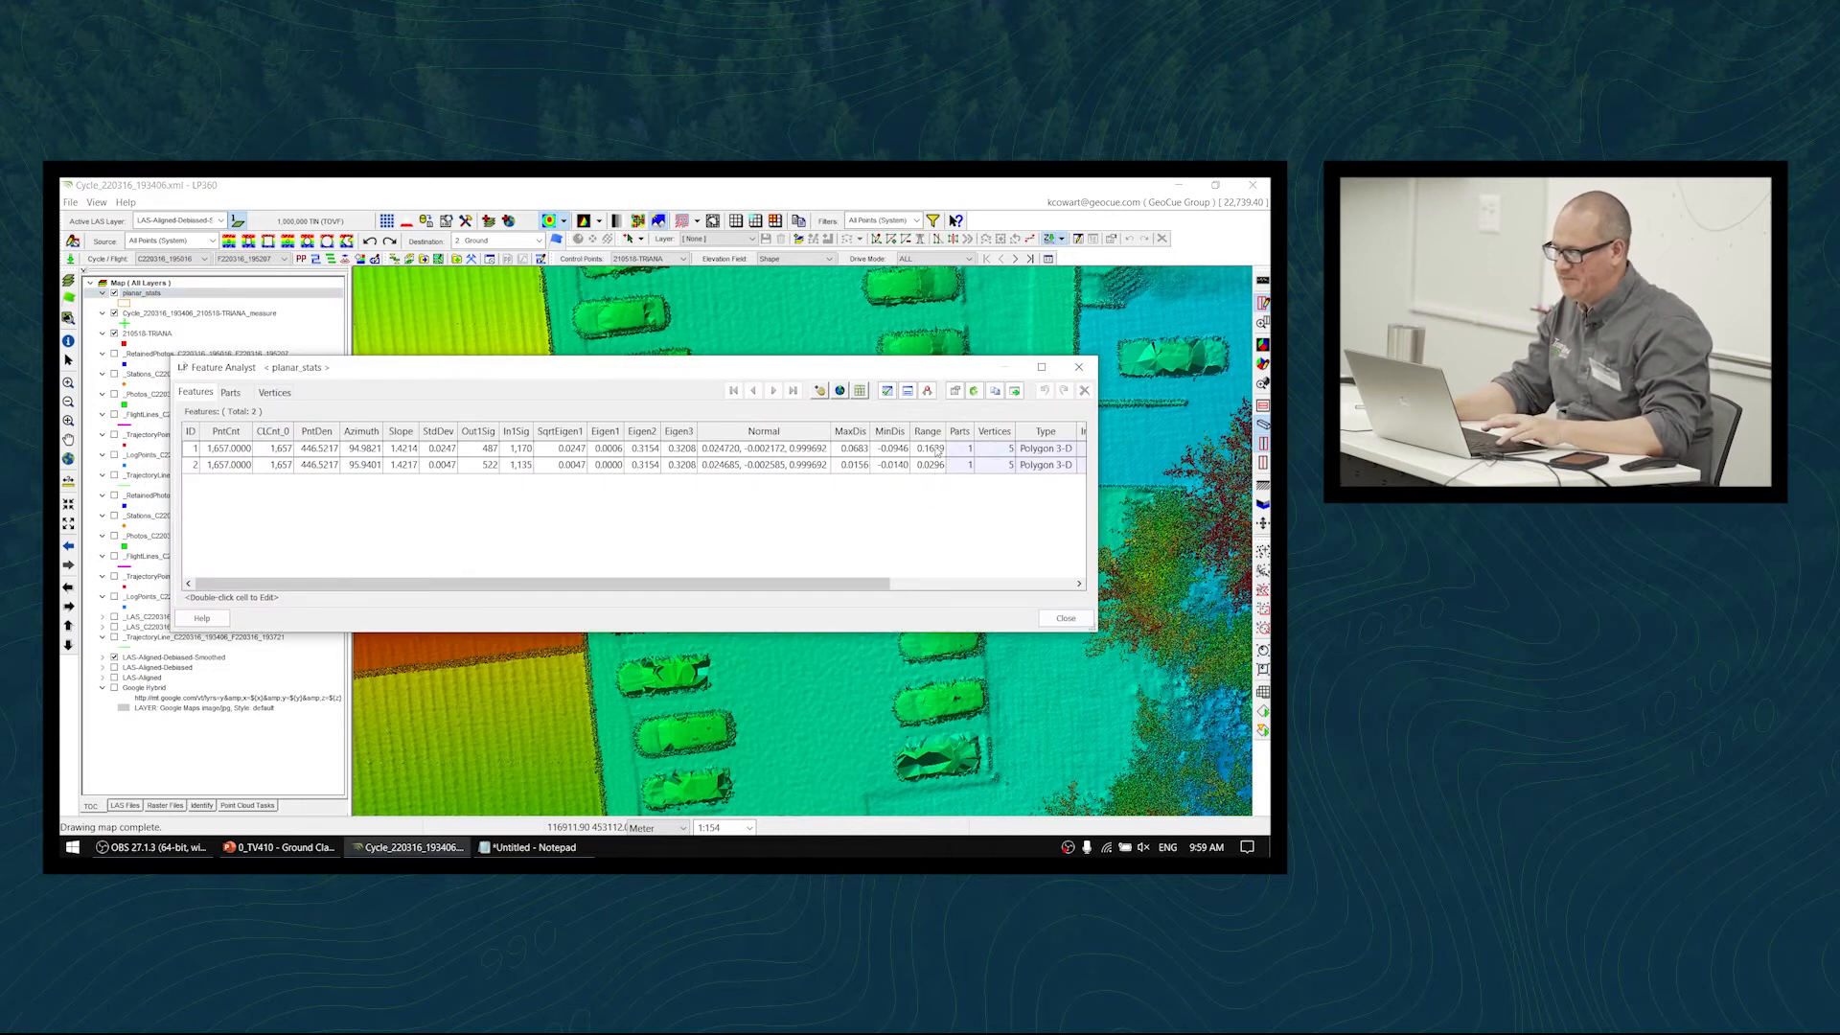
pyautogui.press('ctrl')
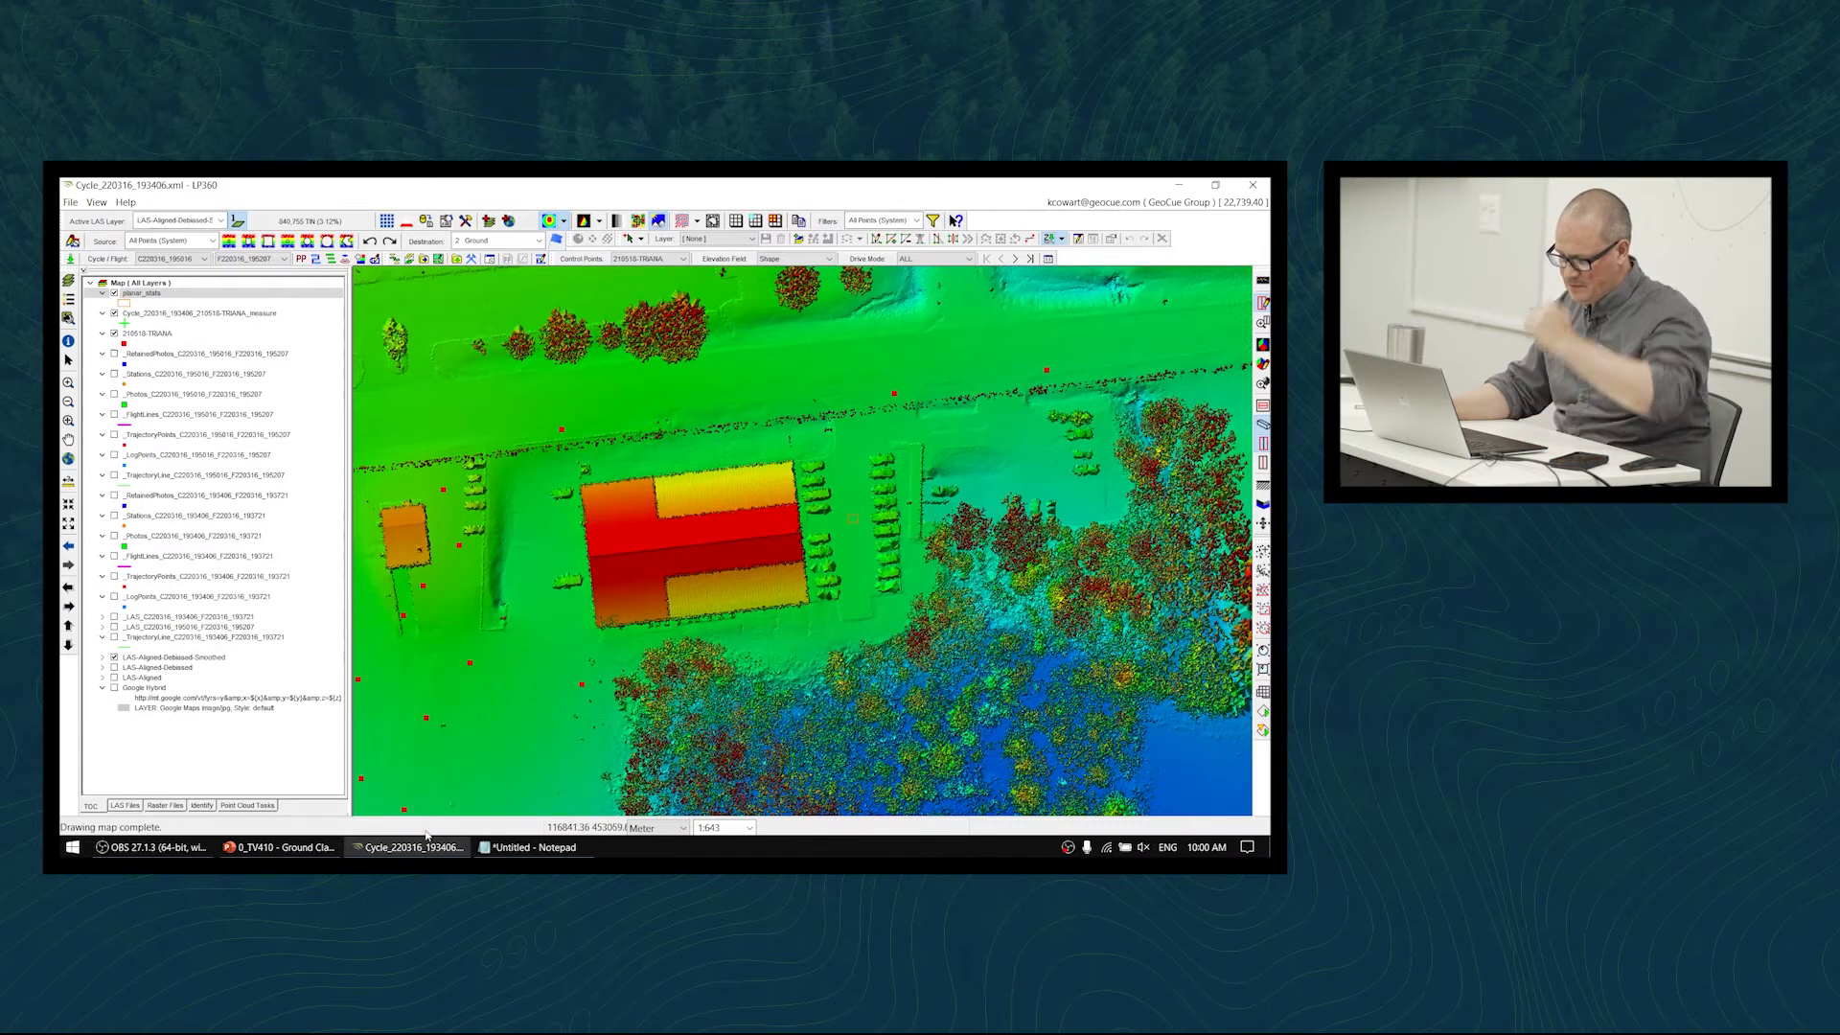
pyautogui.moveTo(427, 840)
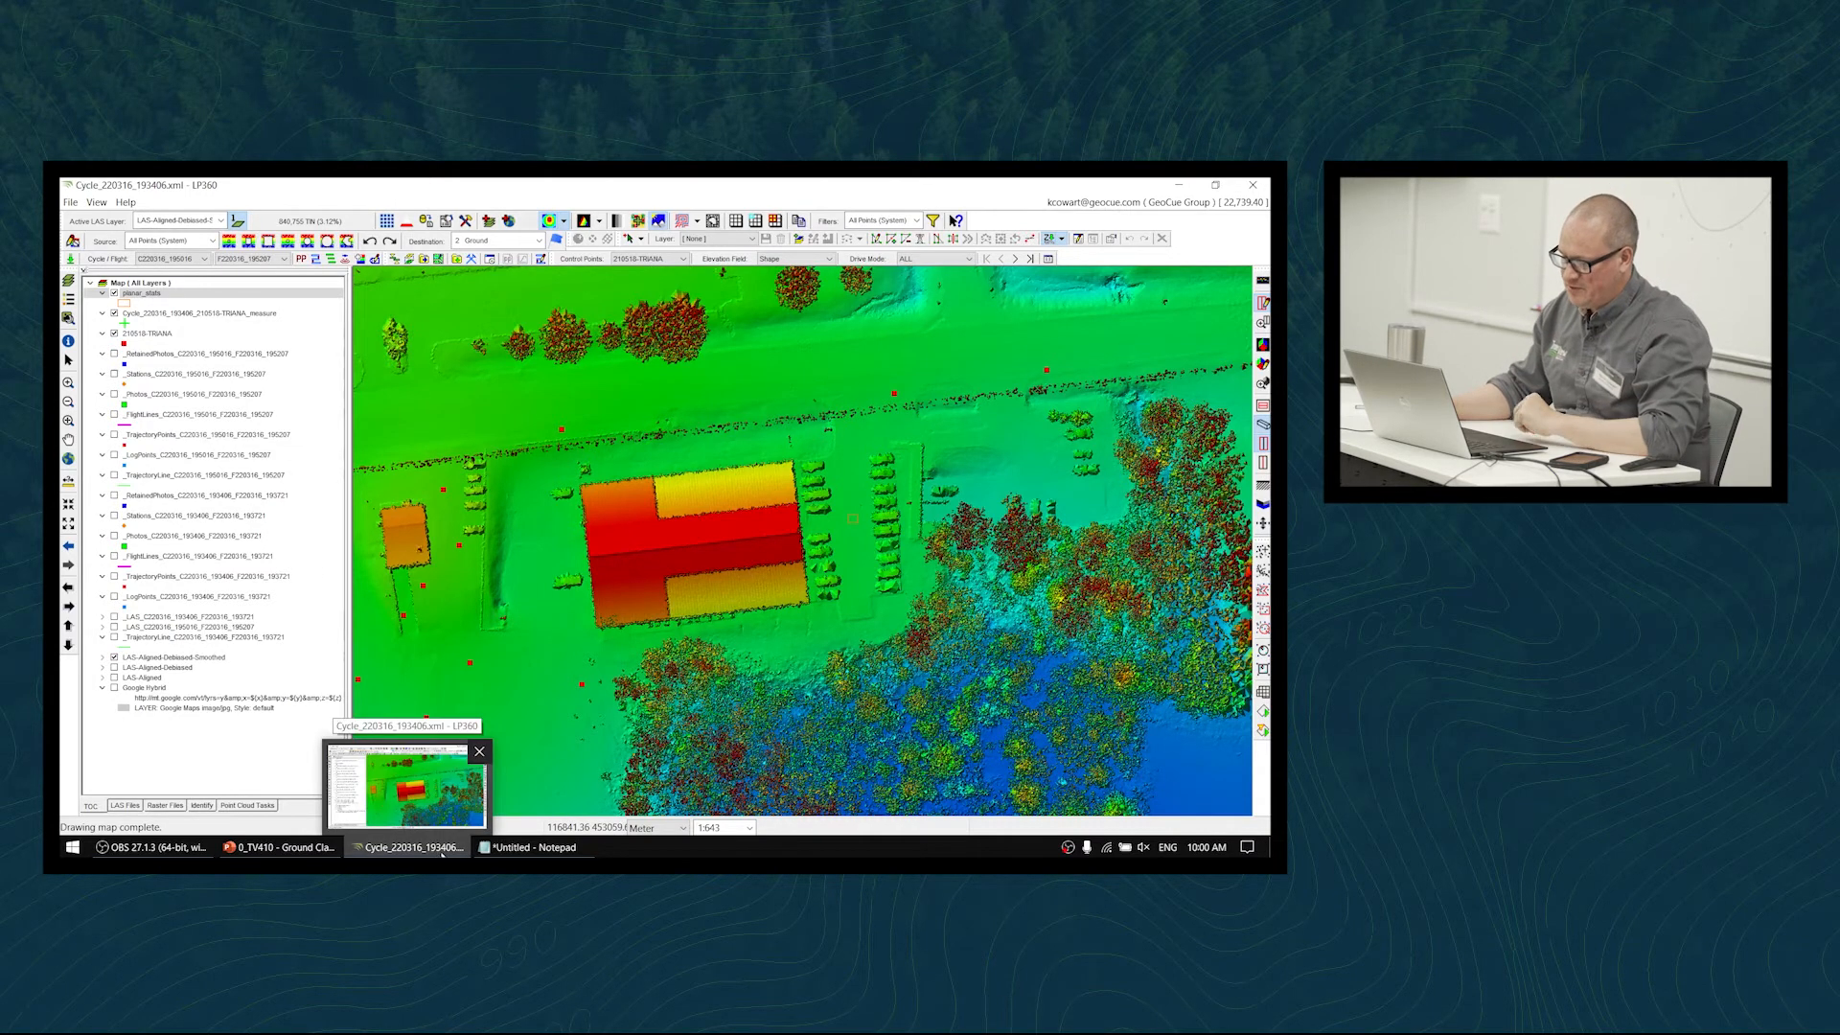
pyautogui.moveTo(280, 848)
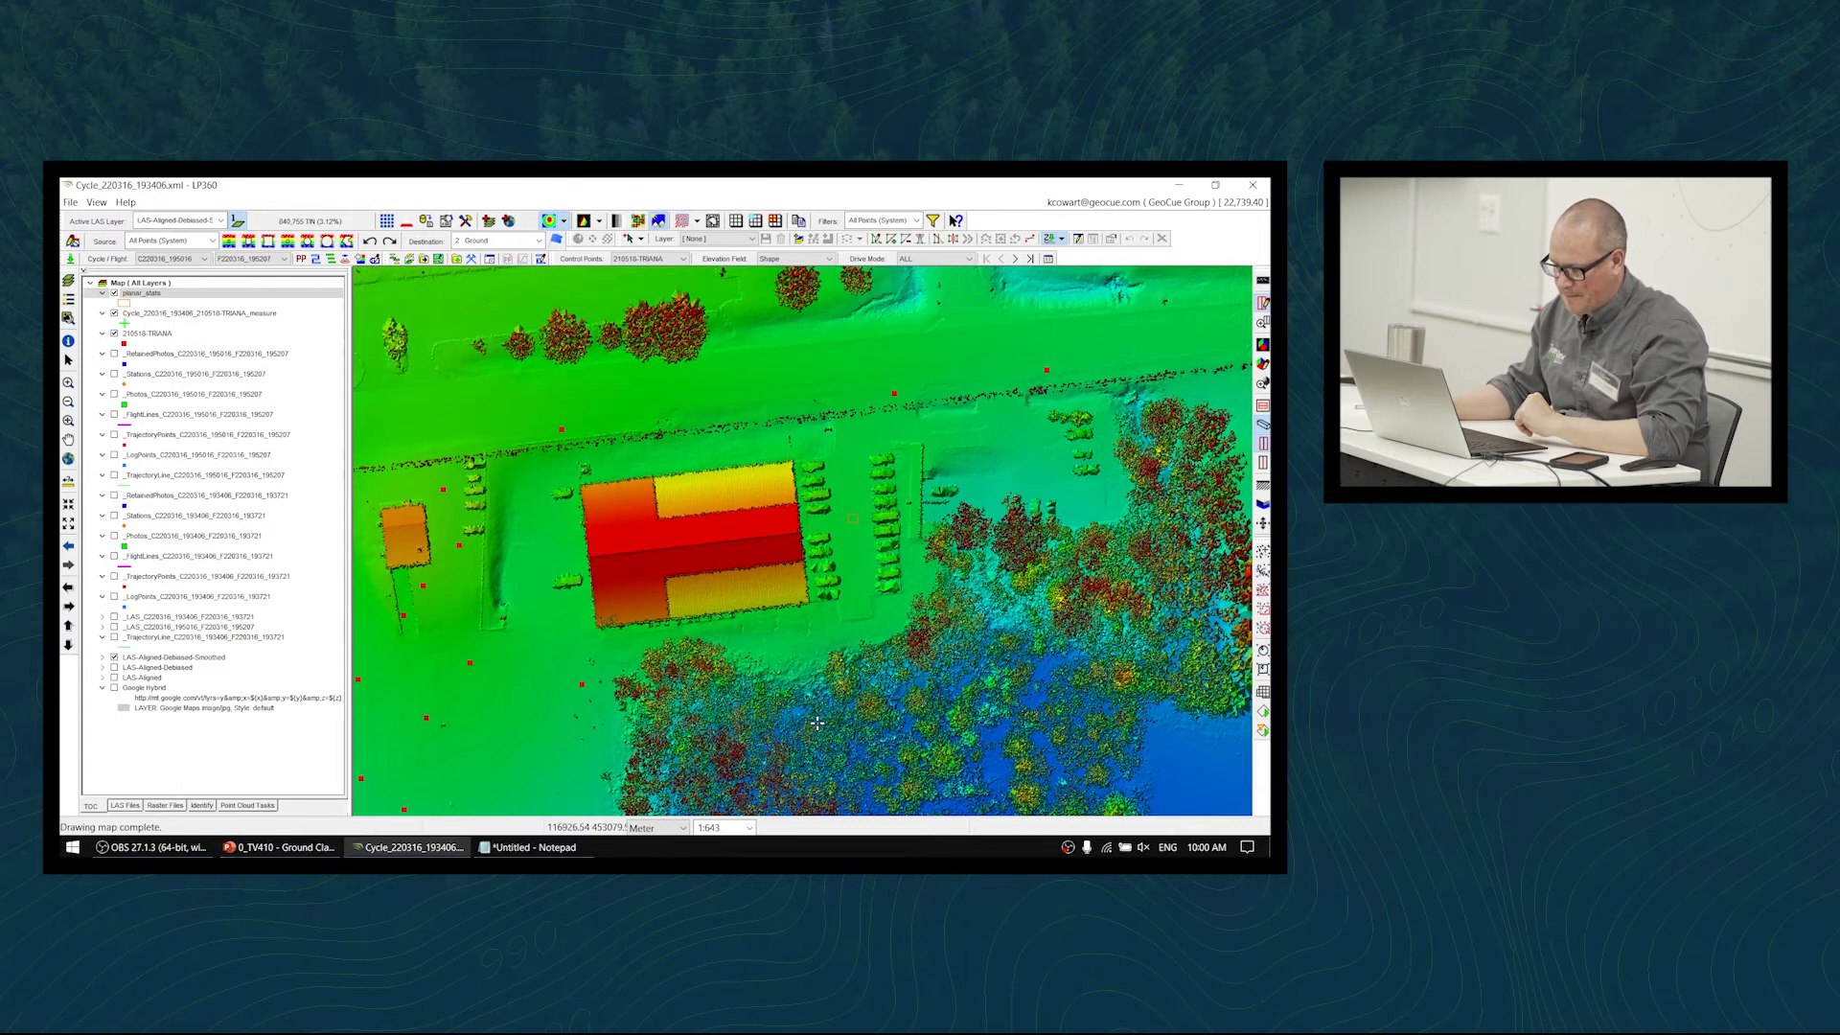
pyautogui.moveTo(817, 724); pyautogui.dragTo(826, 714, button='middle')
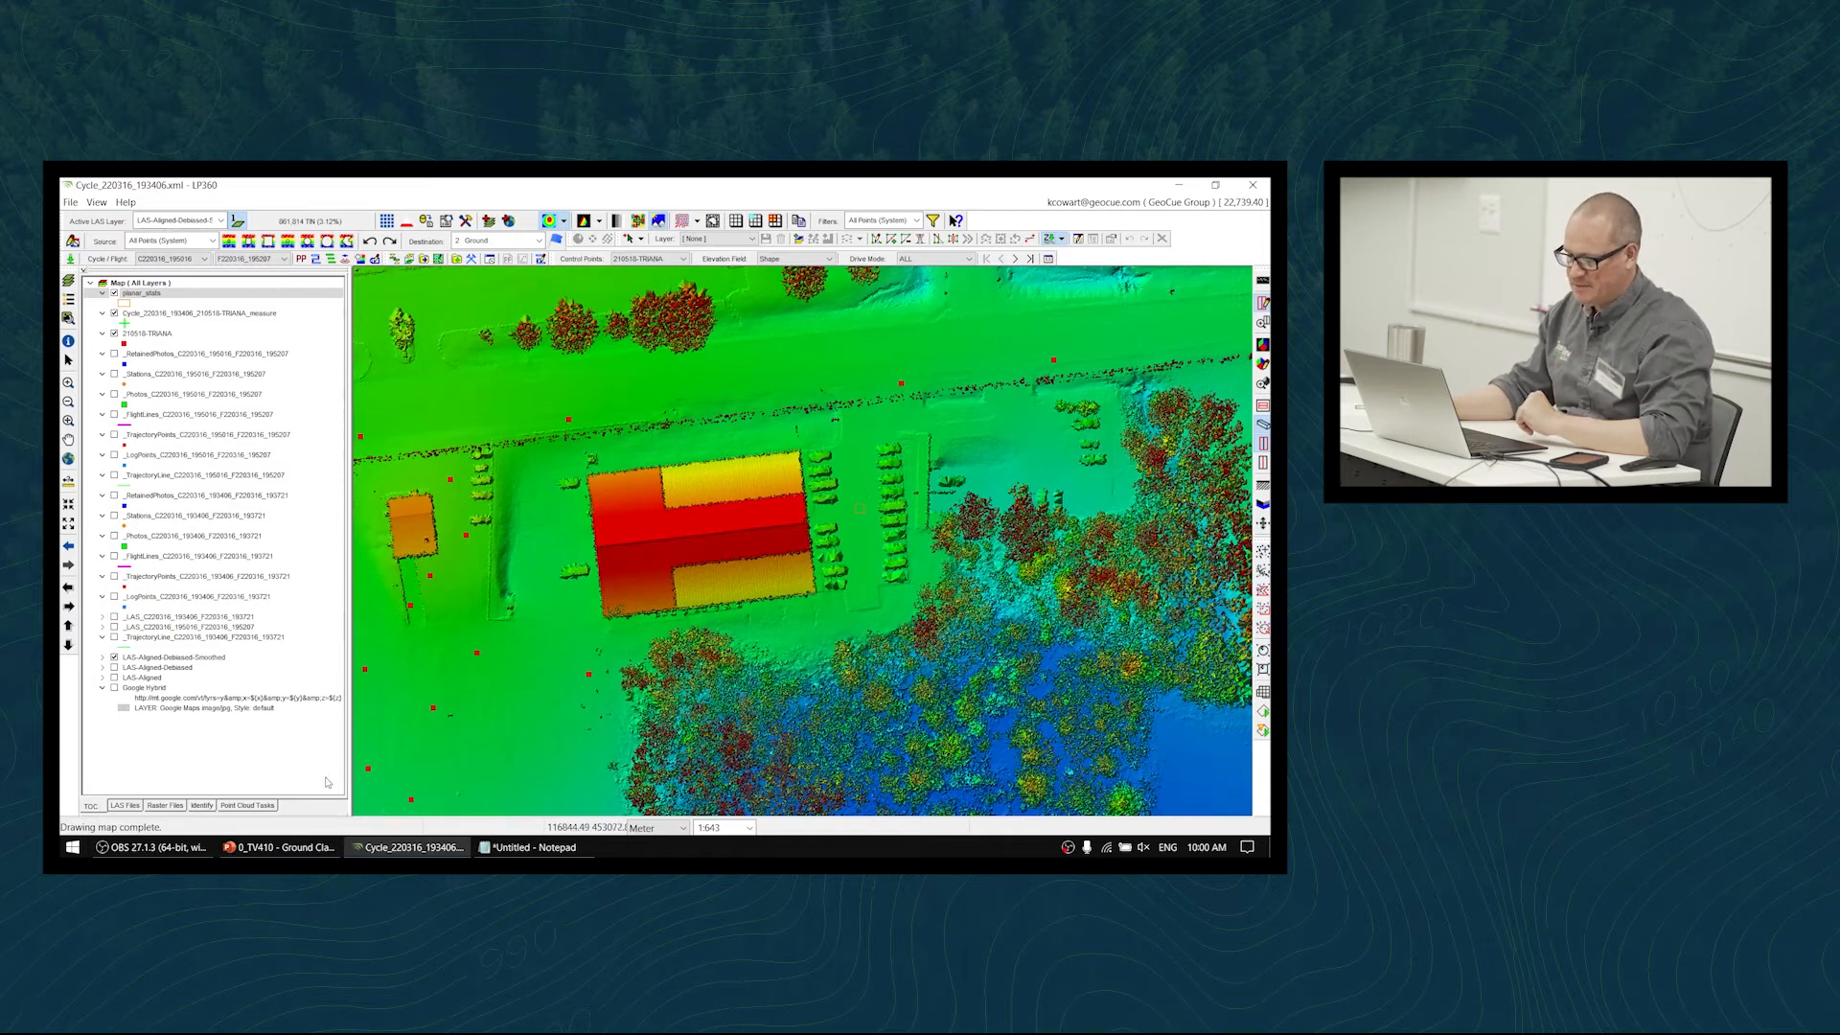
# - Add an Adaptive TIN Ground Filter point cloud task named "Training - Adaptive TIN Seed Surface"
pyautogui.click(248, 806)
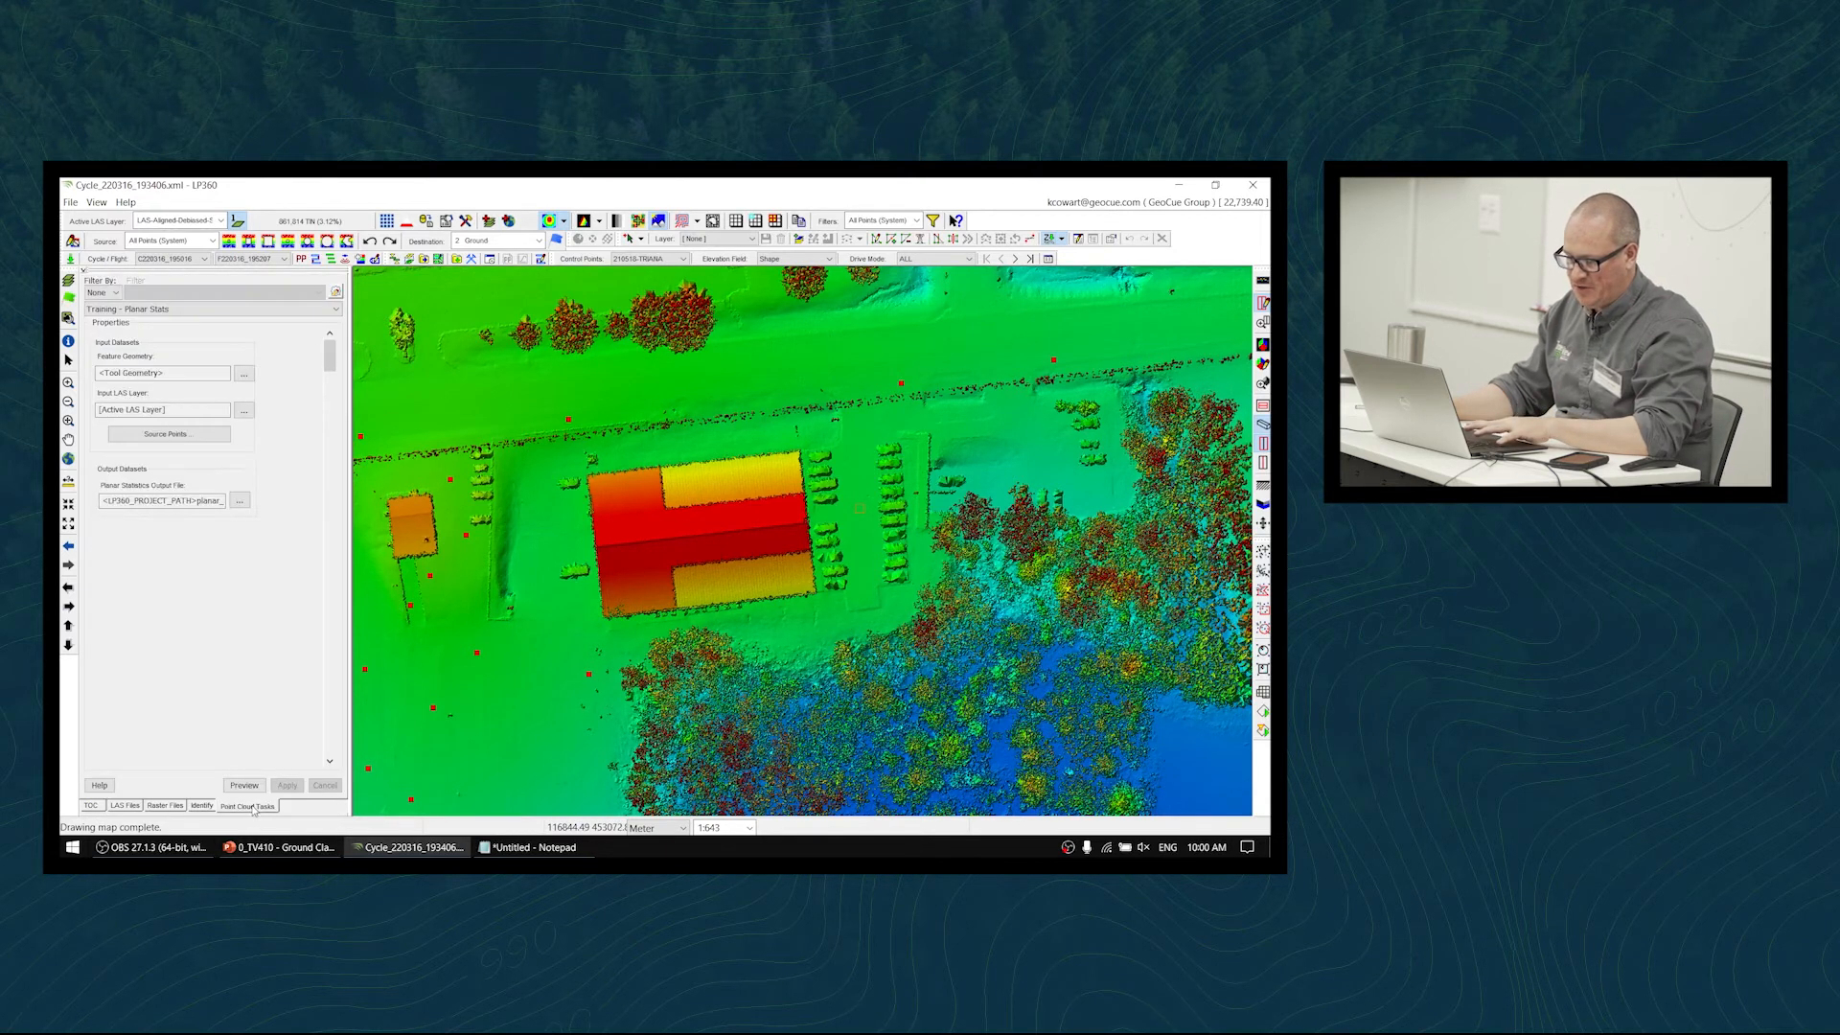
pyautogui.click(336, 291)
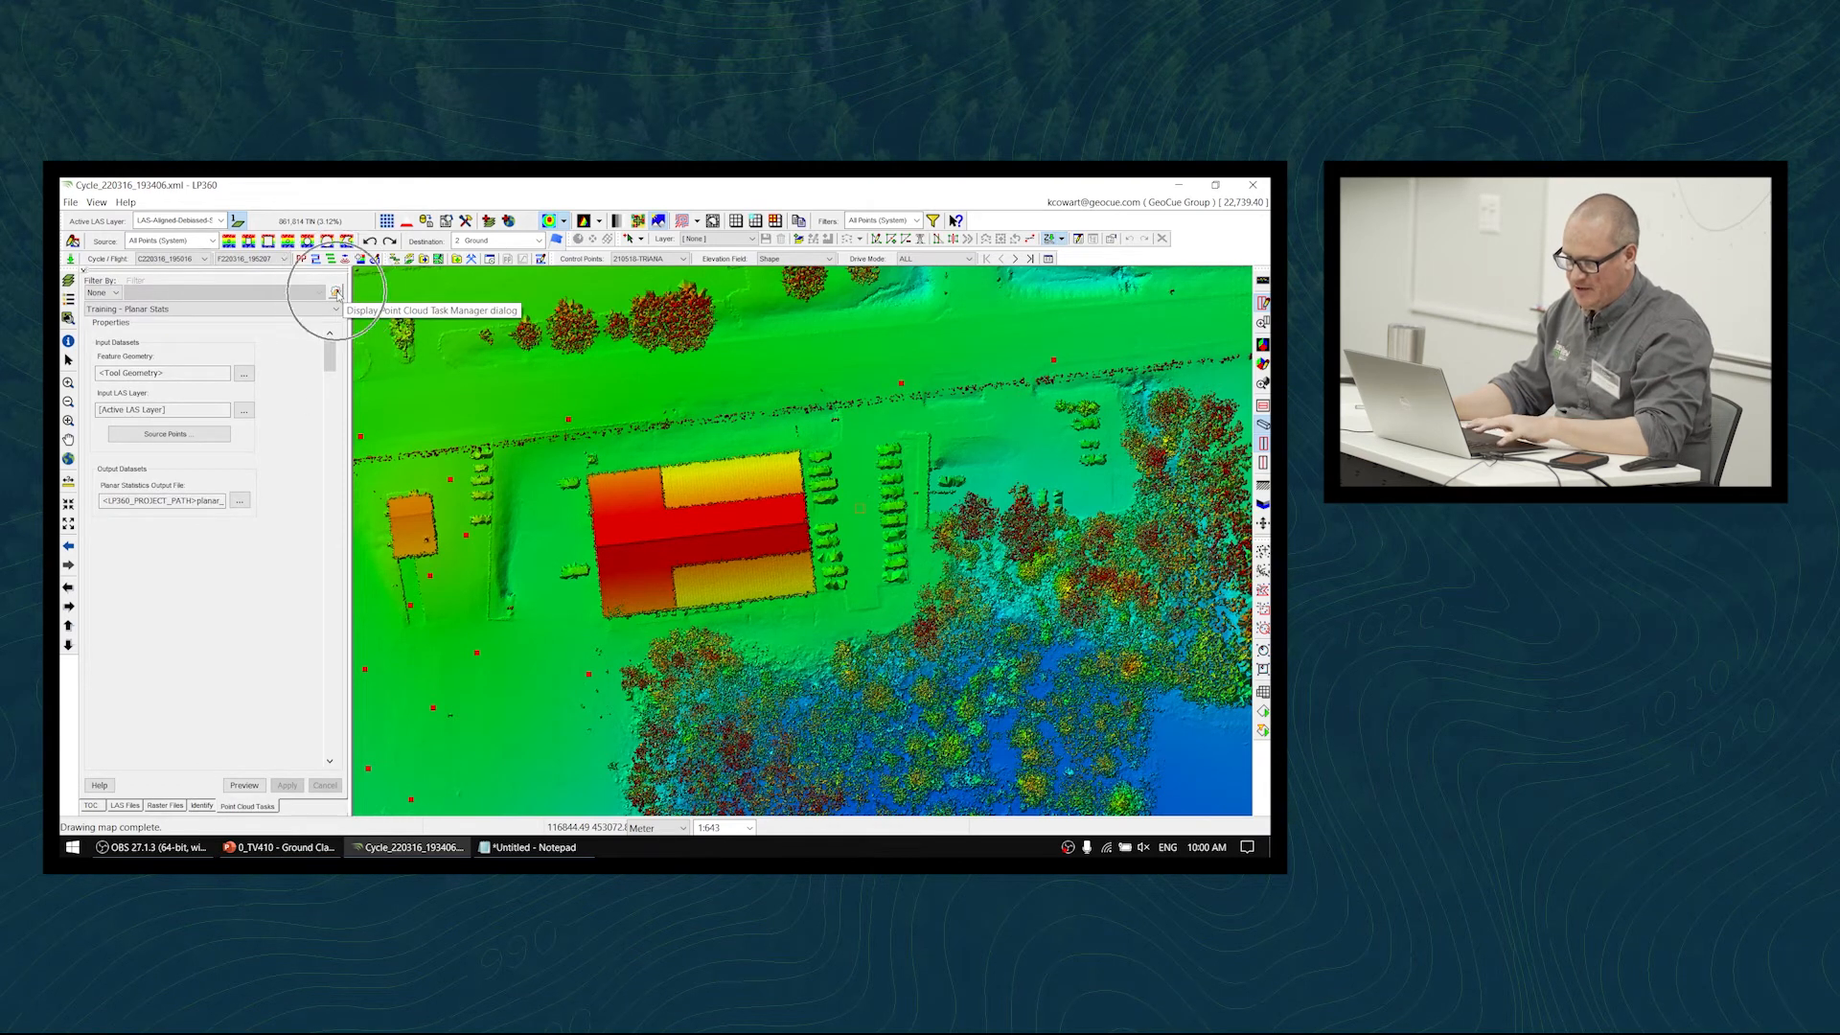
pyautogui.moveTo(367, 297); pyautogui.dragTo(365, 307)
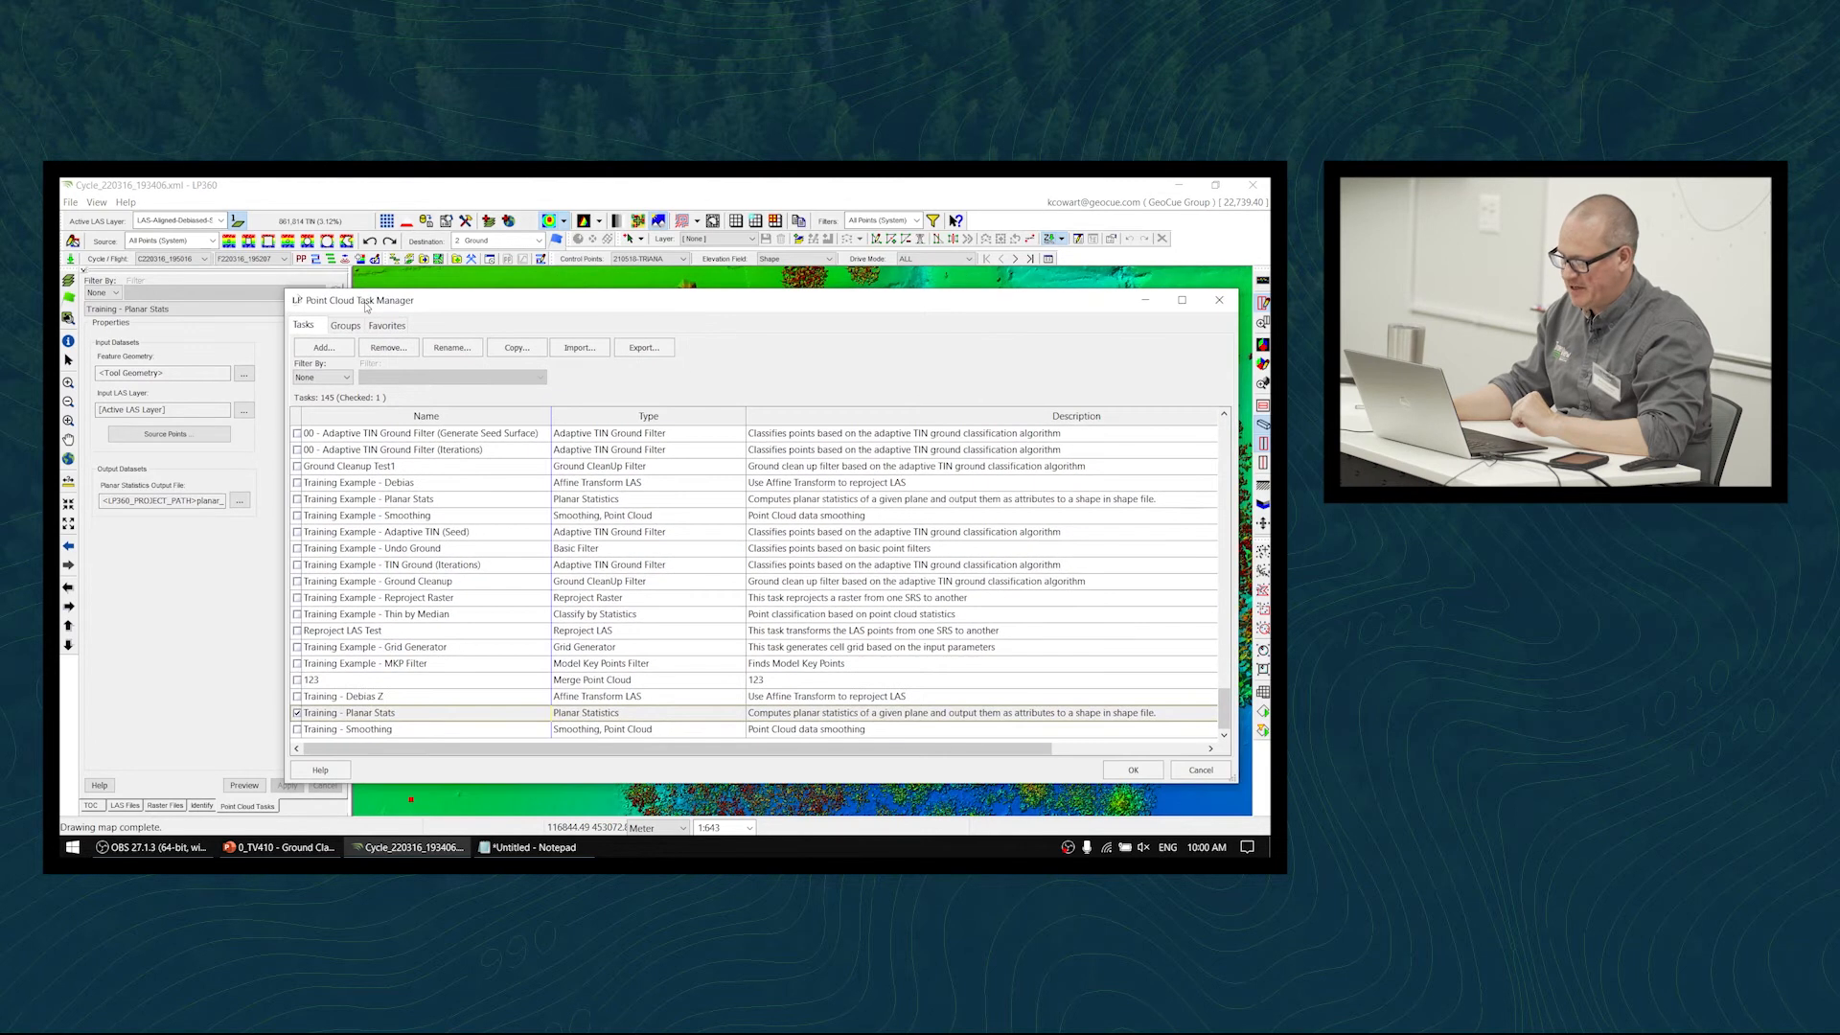
pyautogui.click(330, 347)
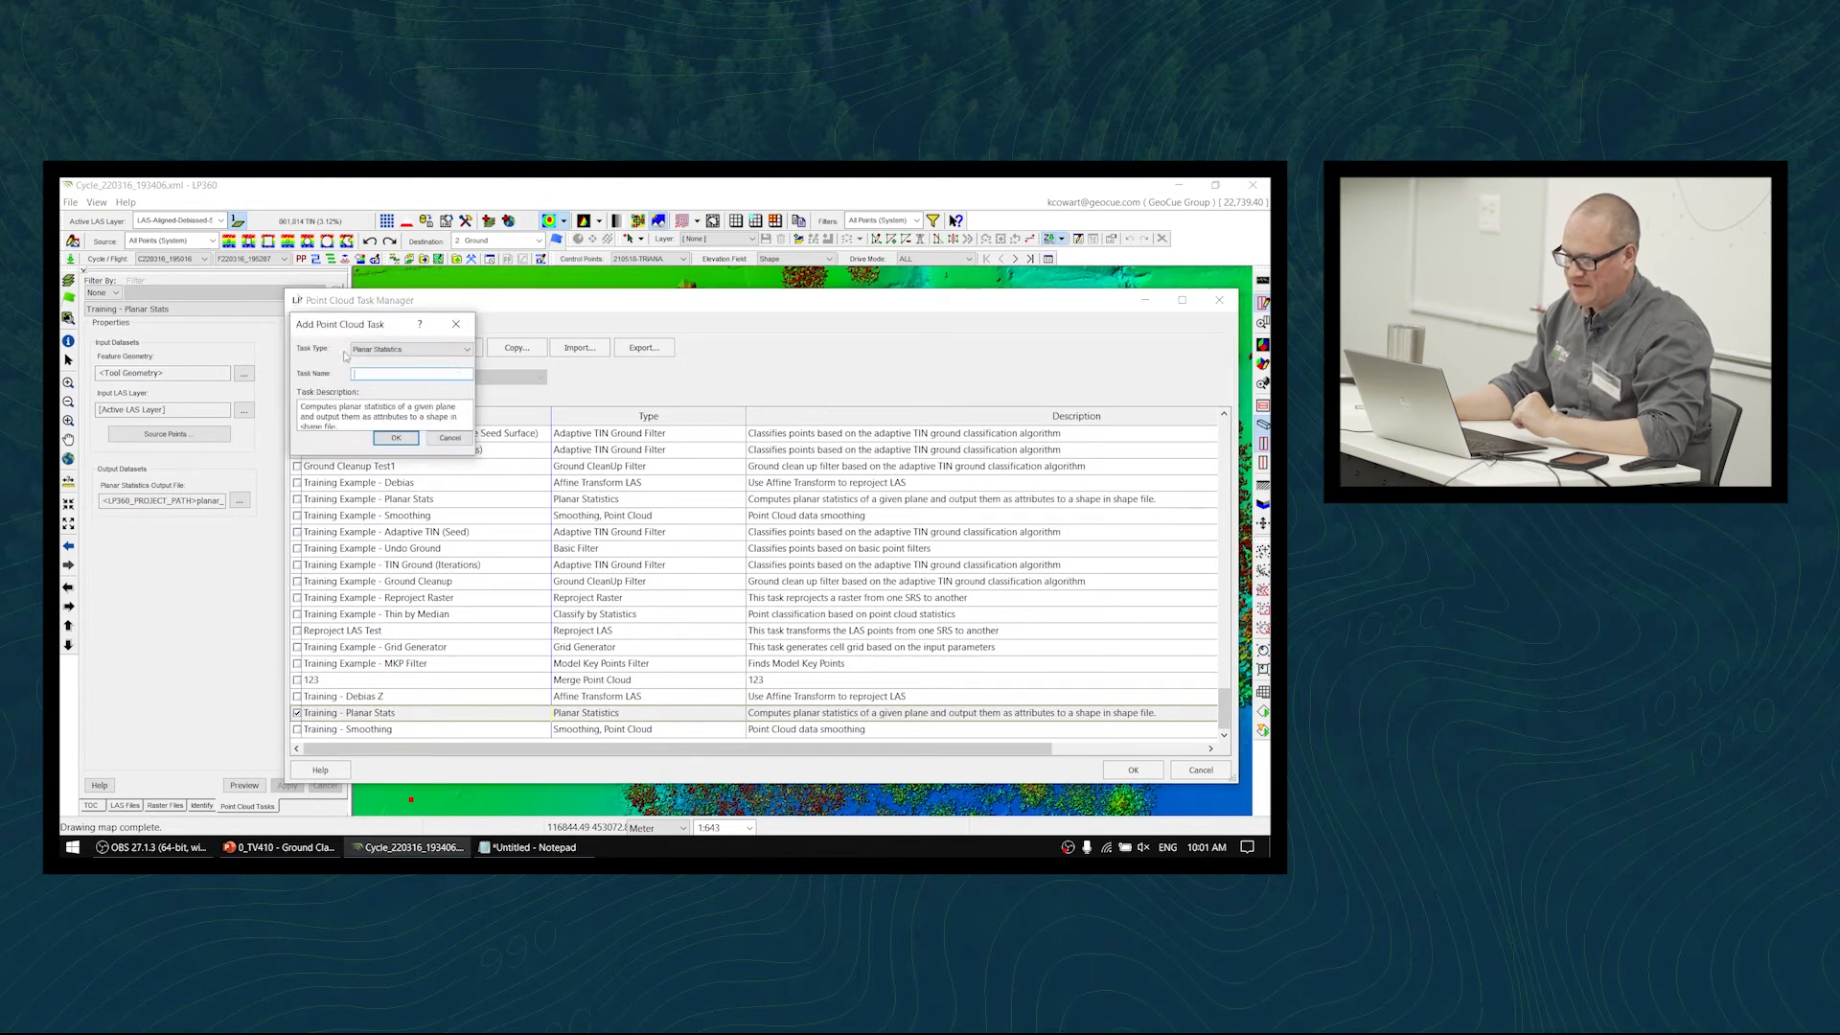
pyautogui.click(468, 351)
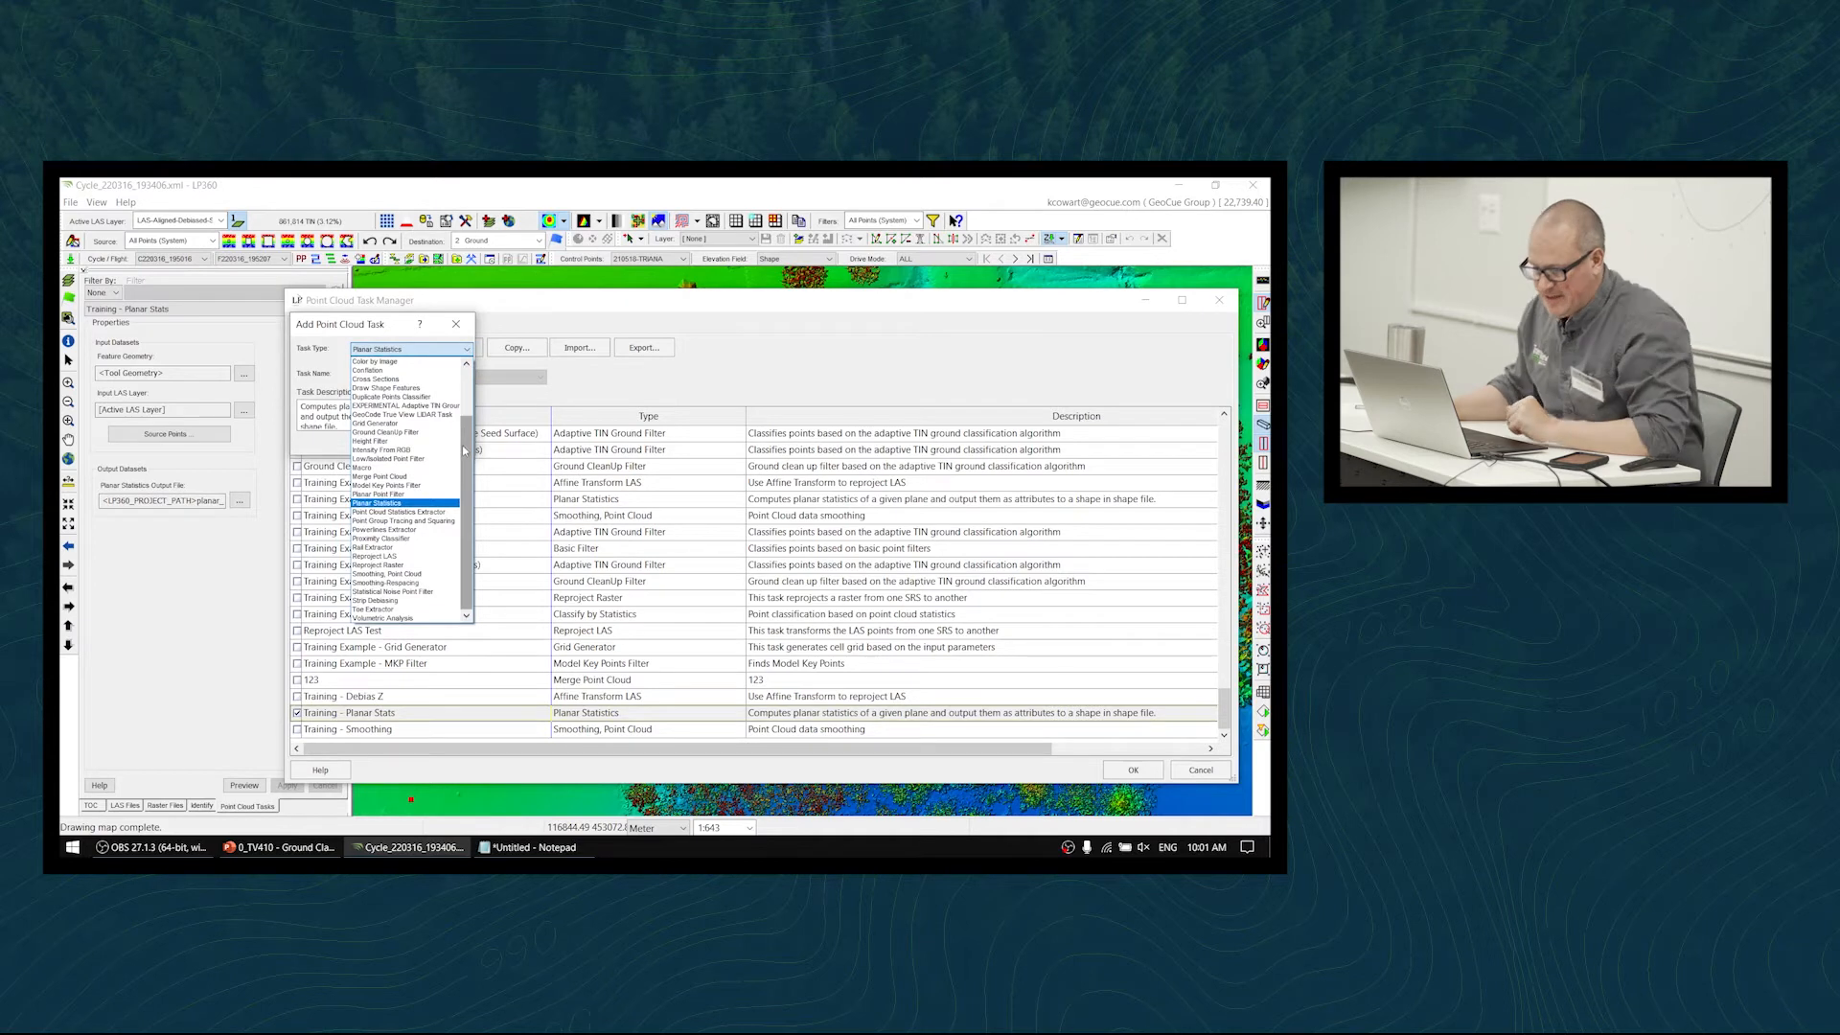
pyautogui.moveTo(467, 477); pyautogui.dragTo(467, 422)
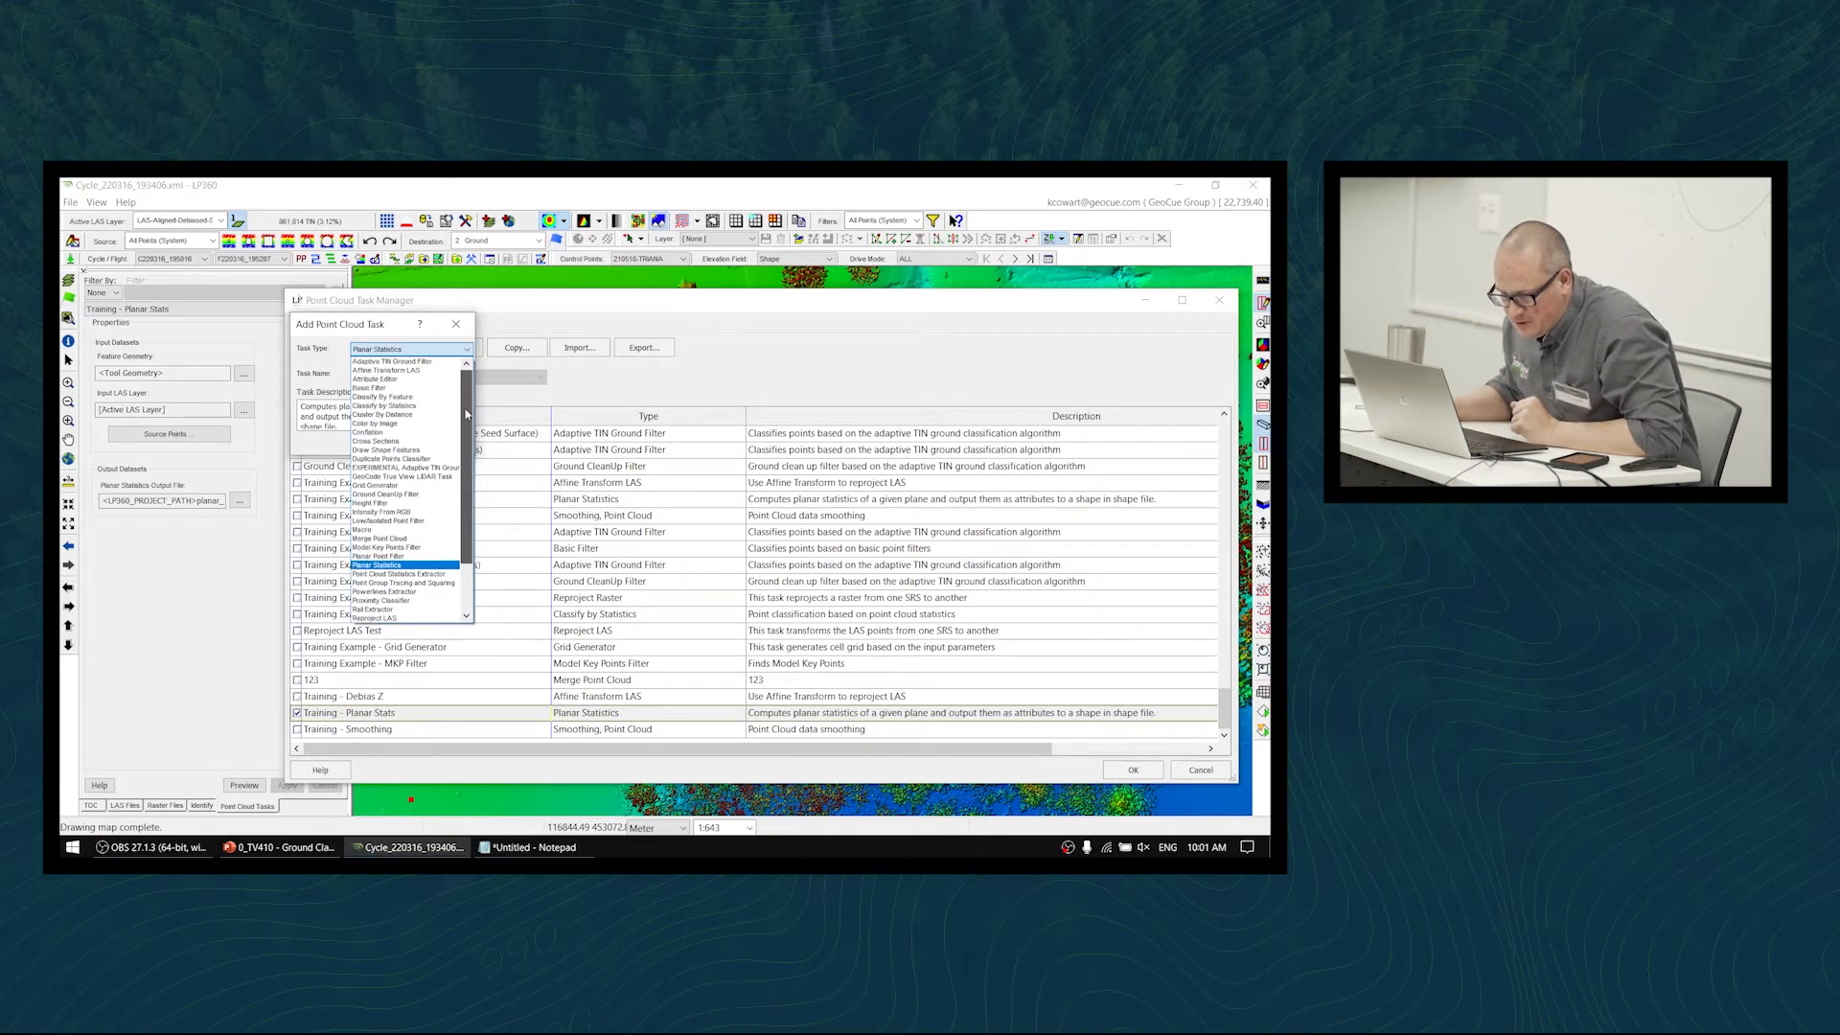
pyautogui.click(446, 362)
pyautogui.click(434, 375)
pyautogui.write('T')
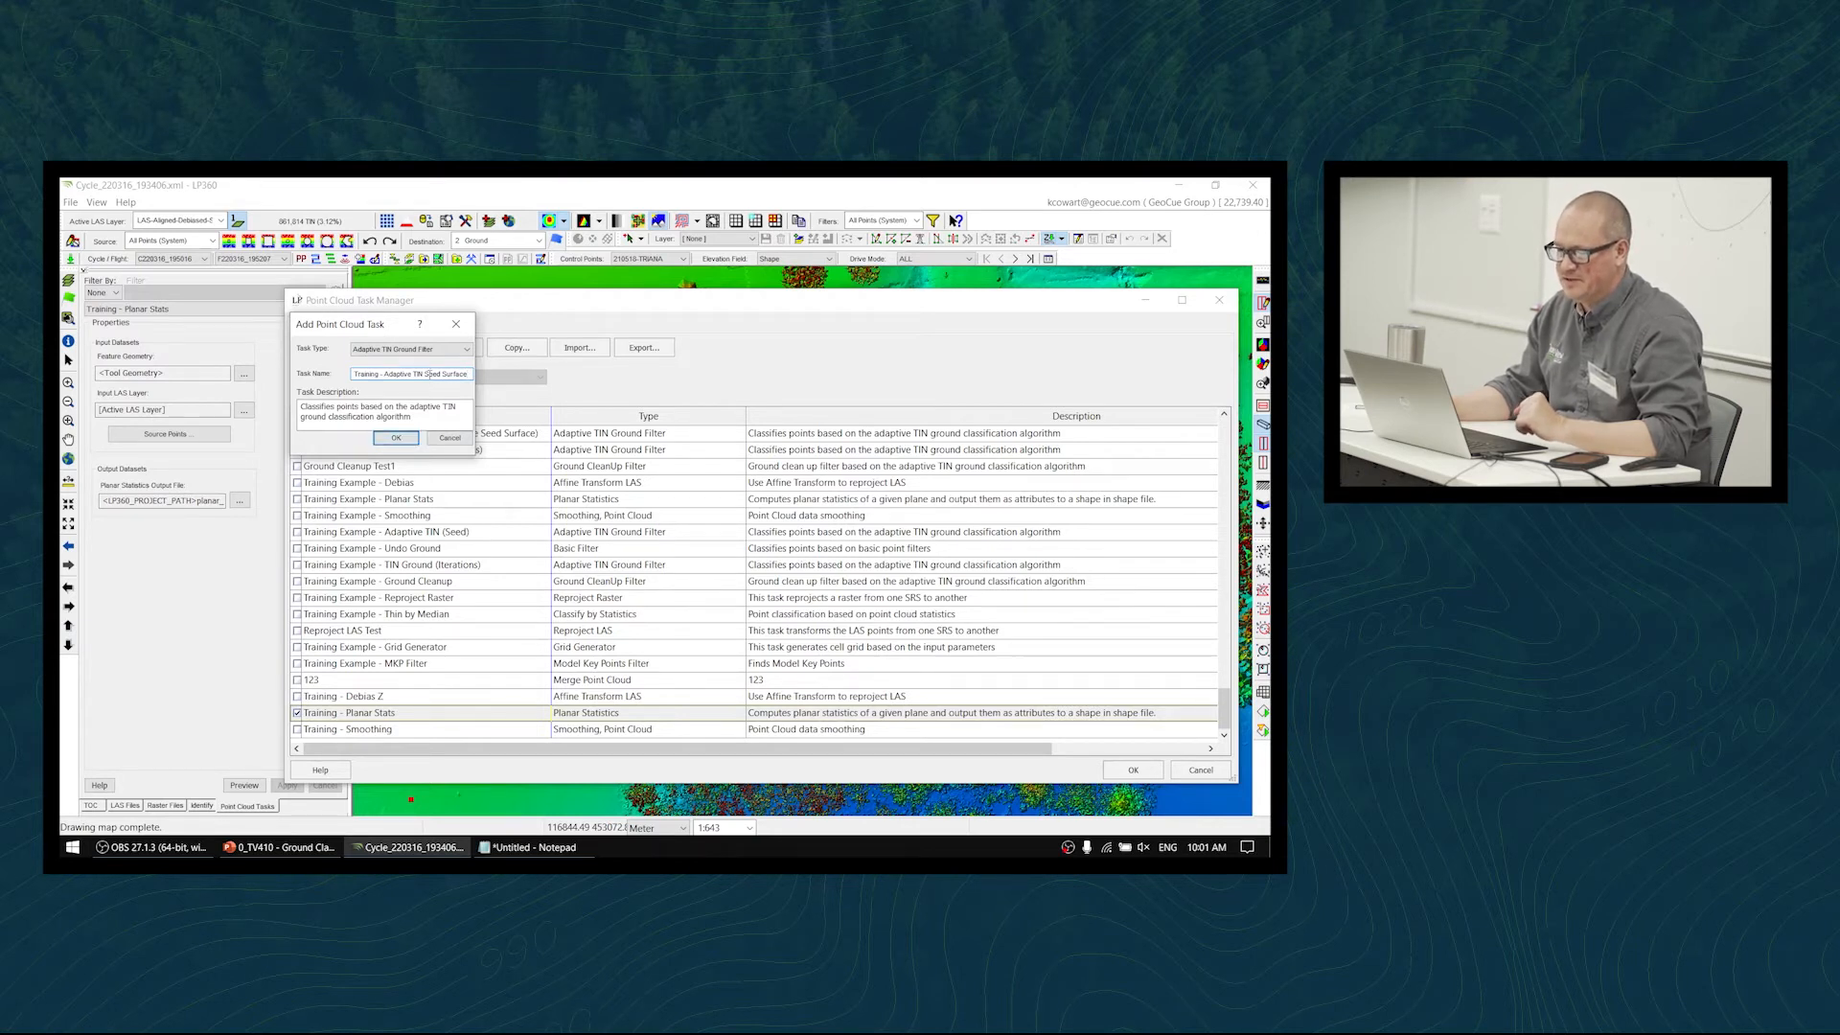
pyautogui.click(397, 438)
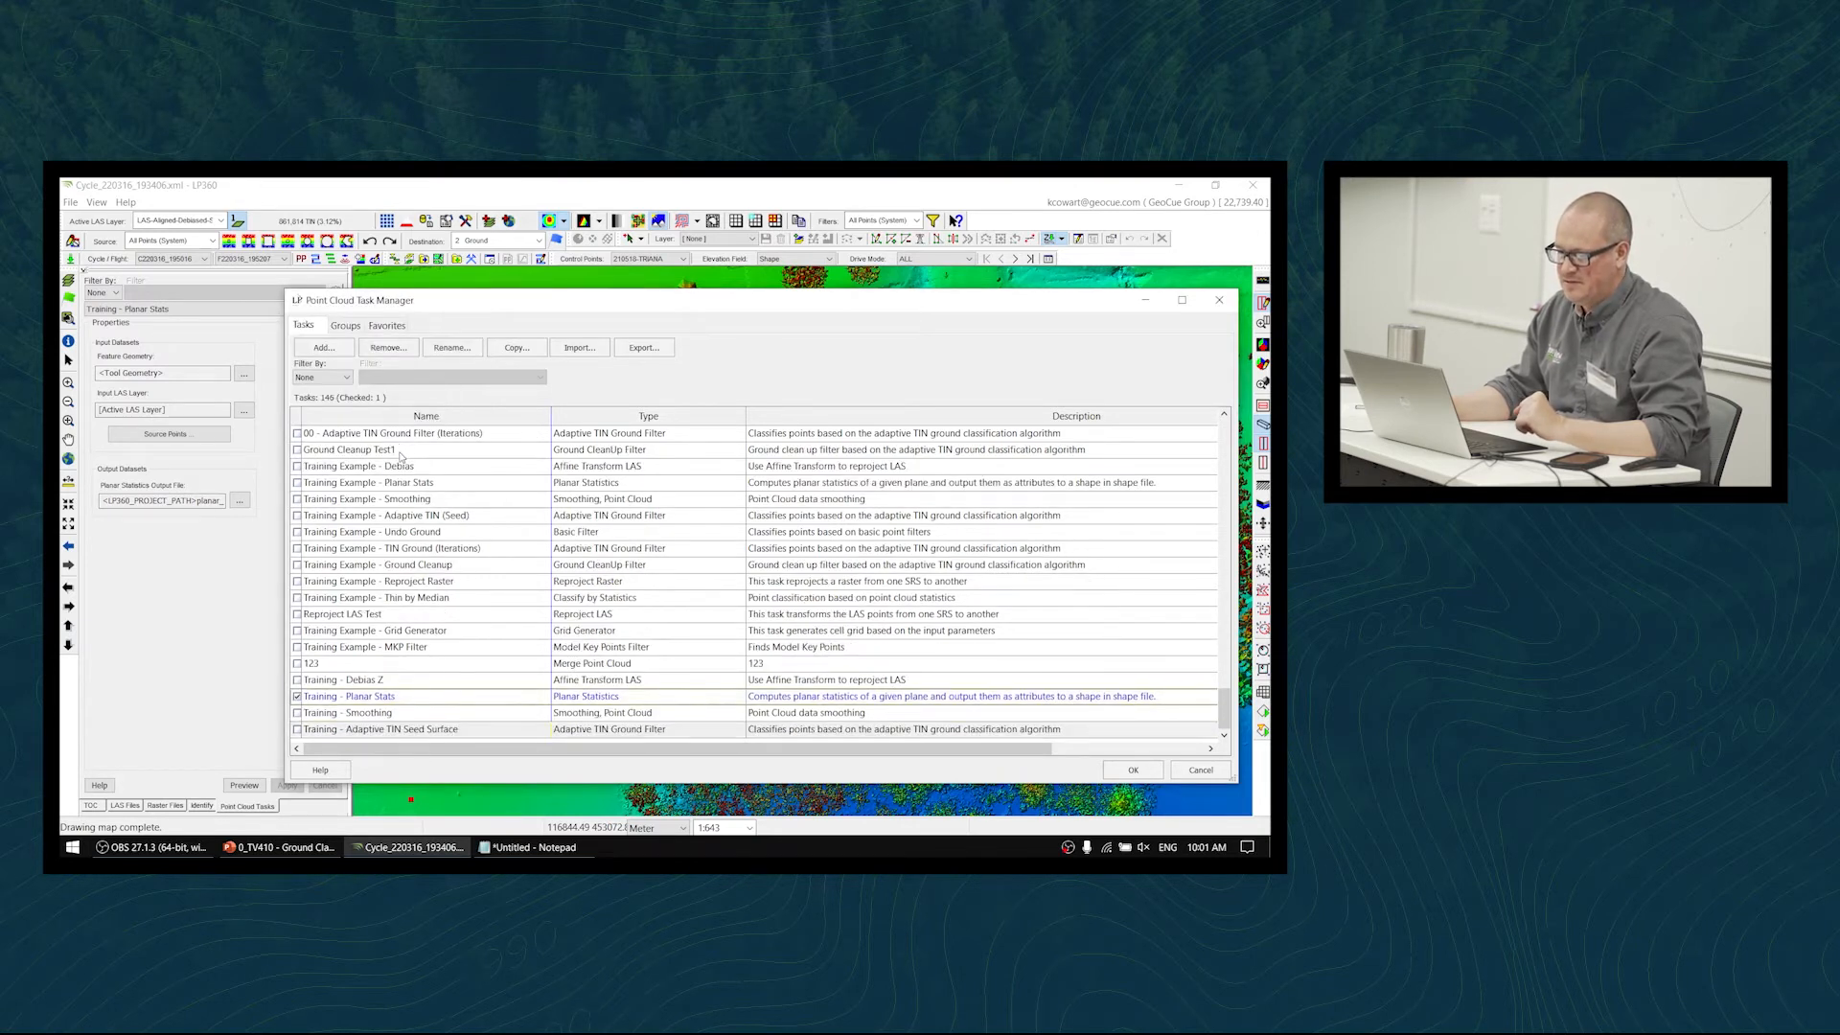
pyautogui.click(1154, 766)
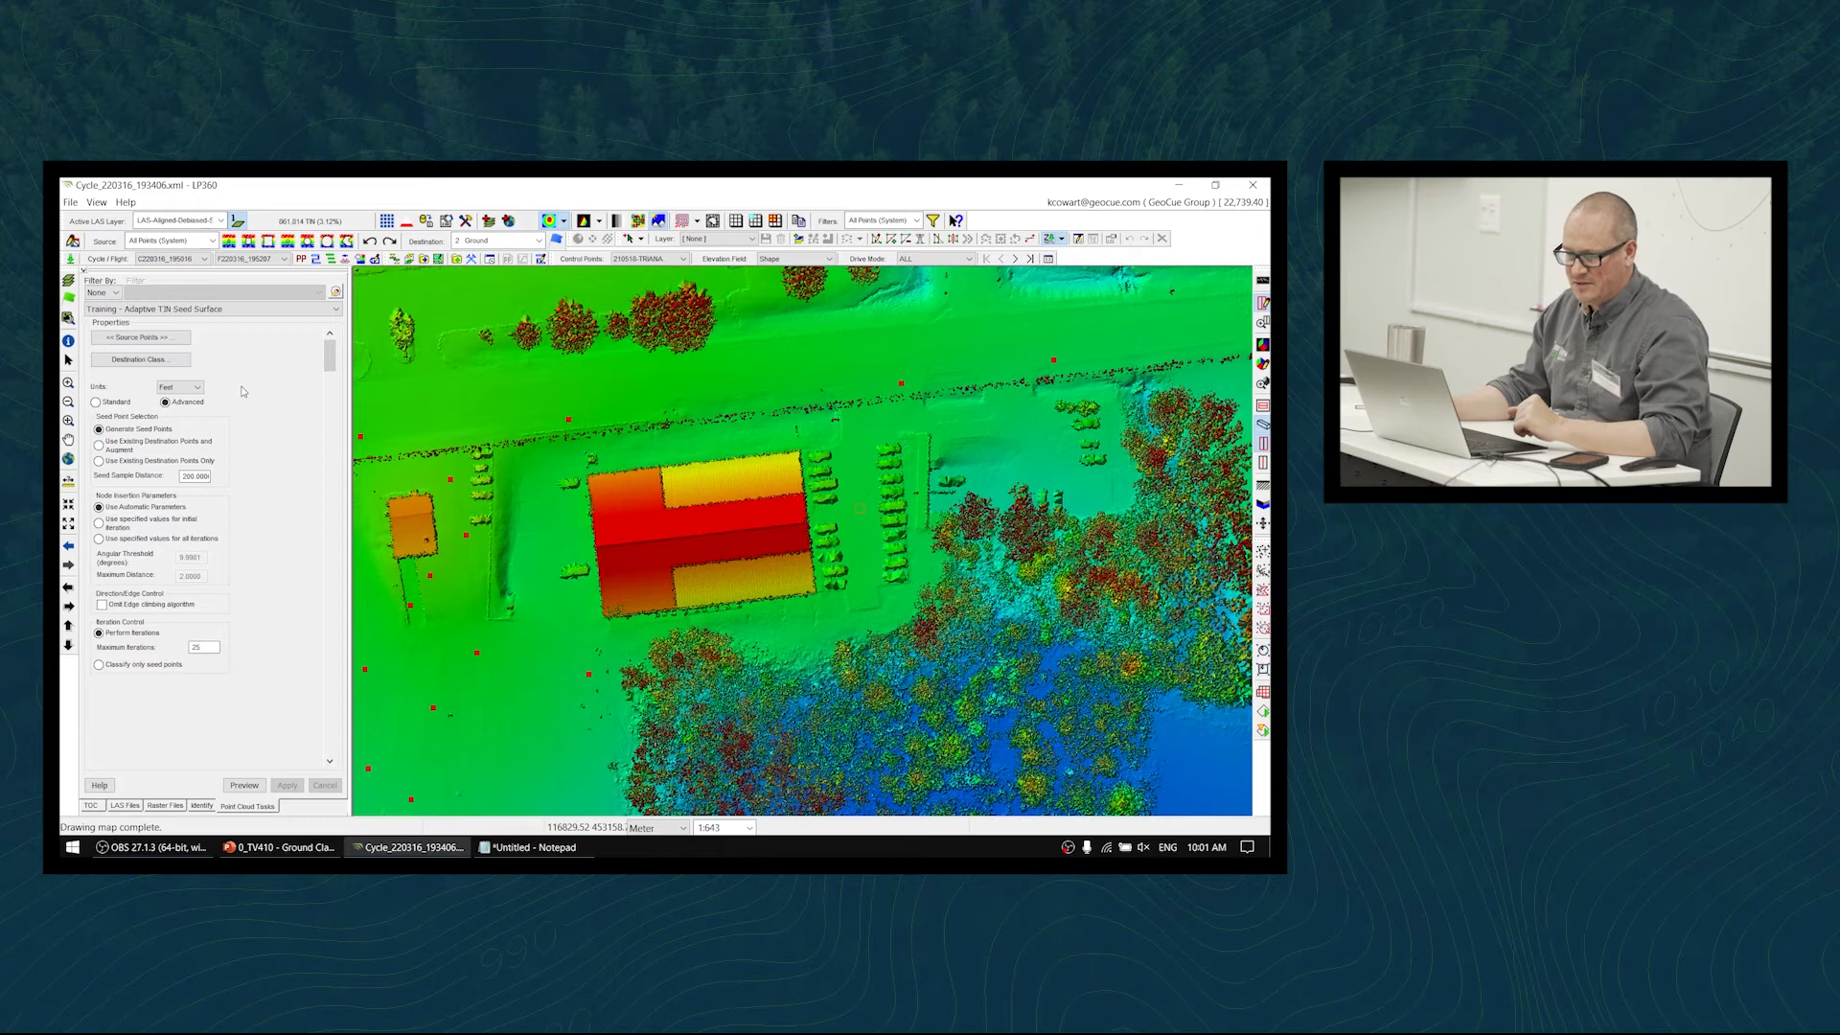
# - Set the seed surface task's units to Meter and compare its Standard and Advanced settings, leaving Advanced selected
pyautogui.click(198, 387)
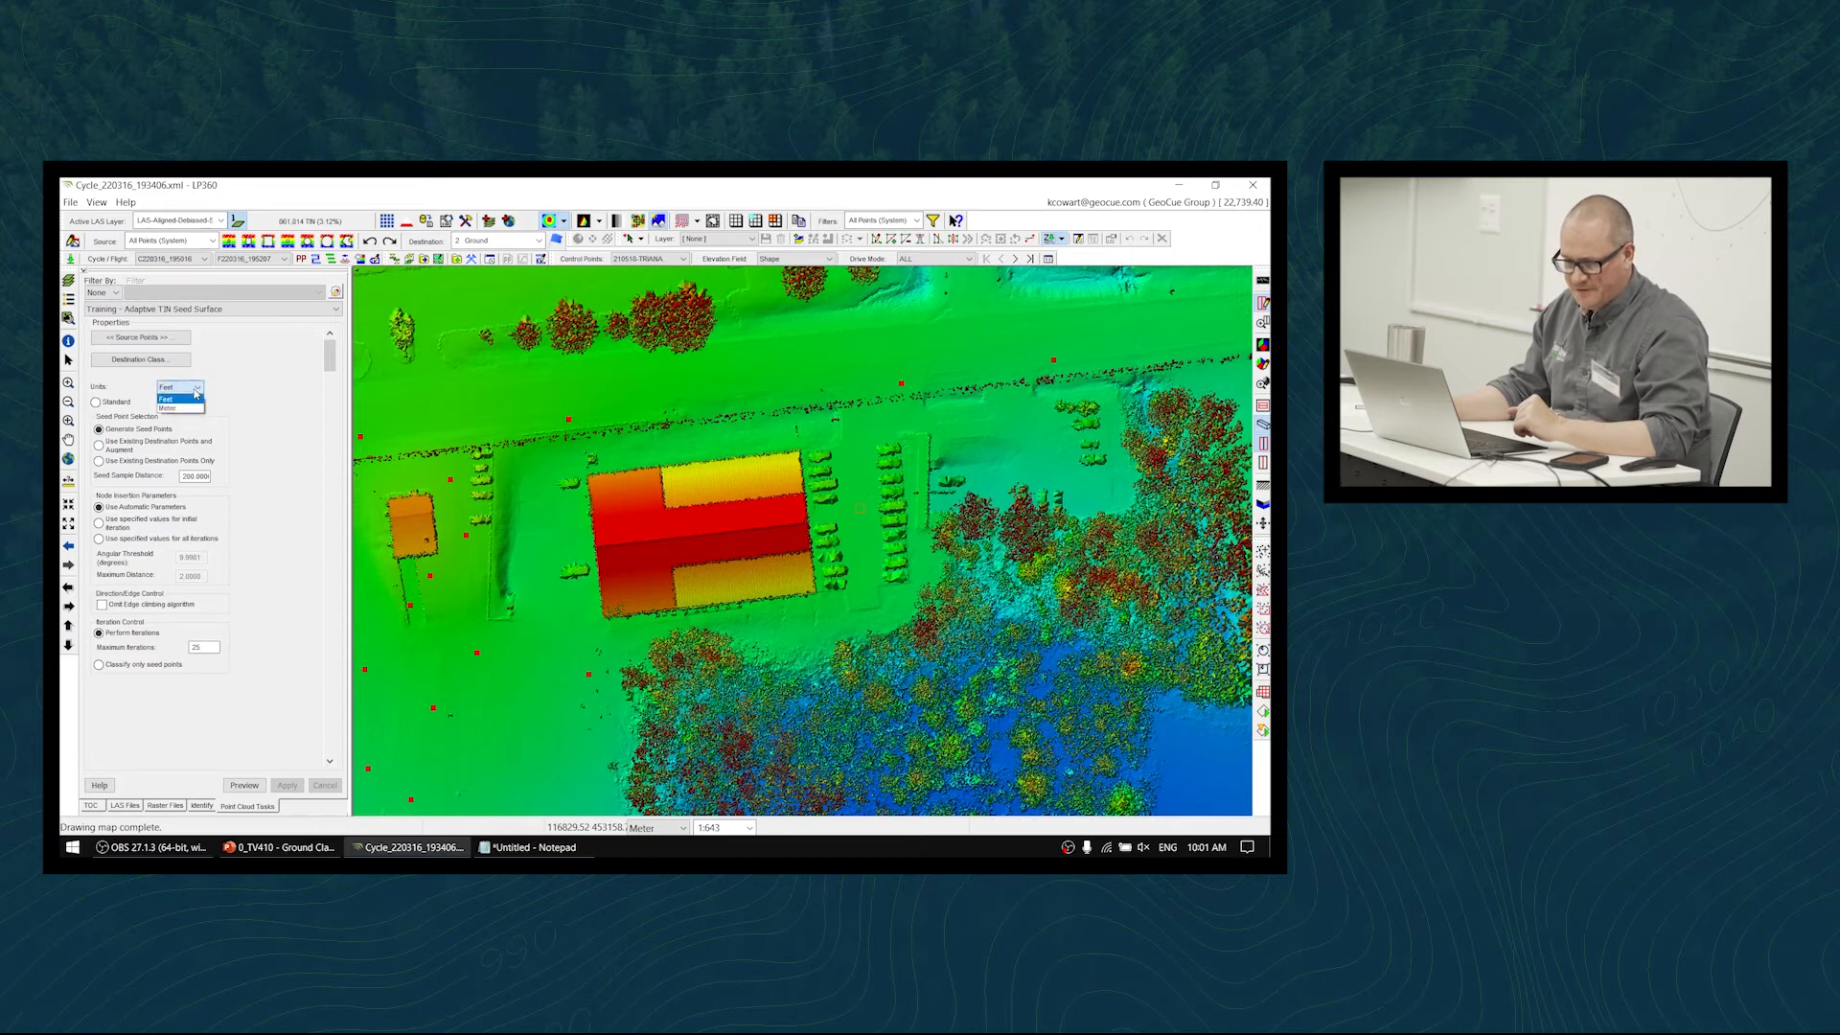
pyautogui.click(187, 410)
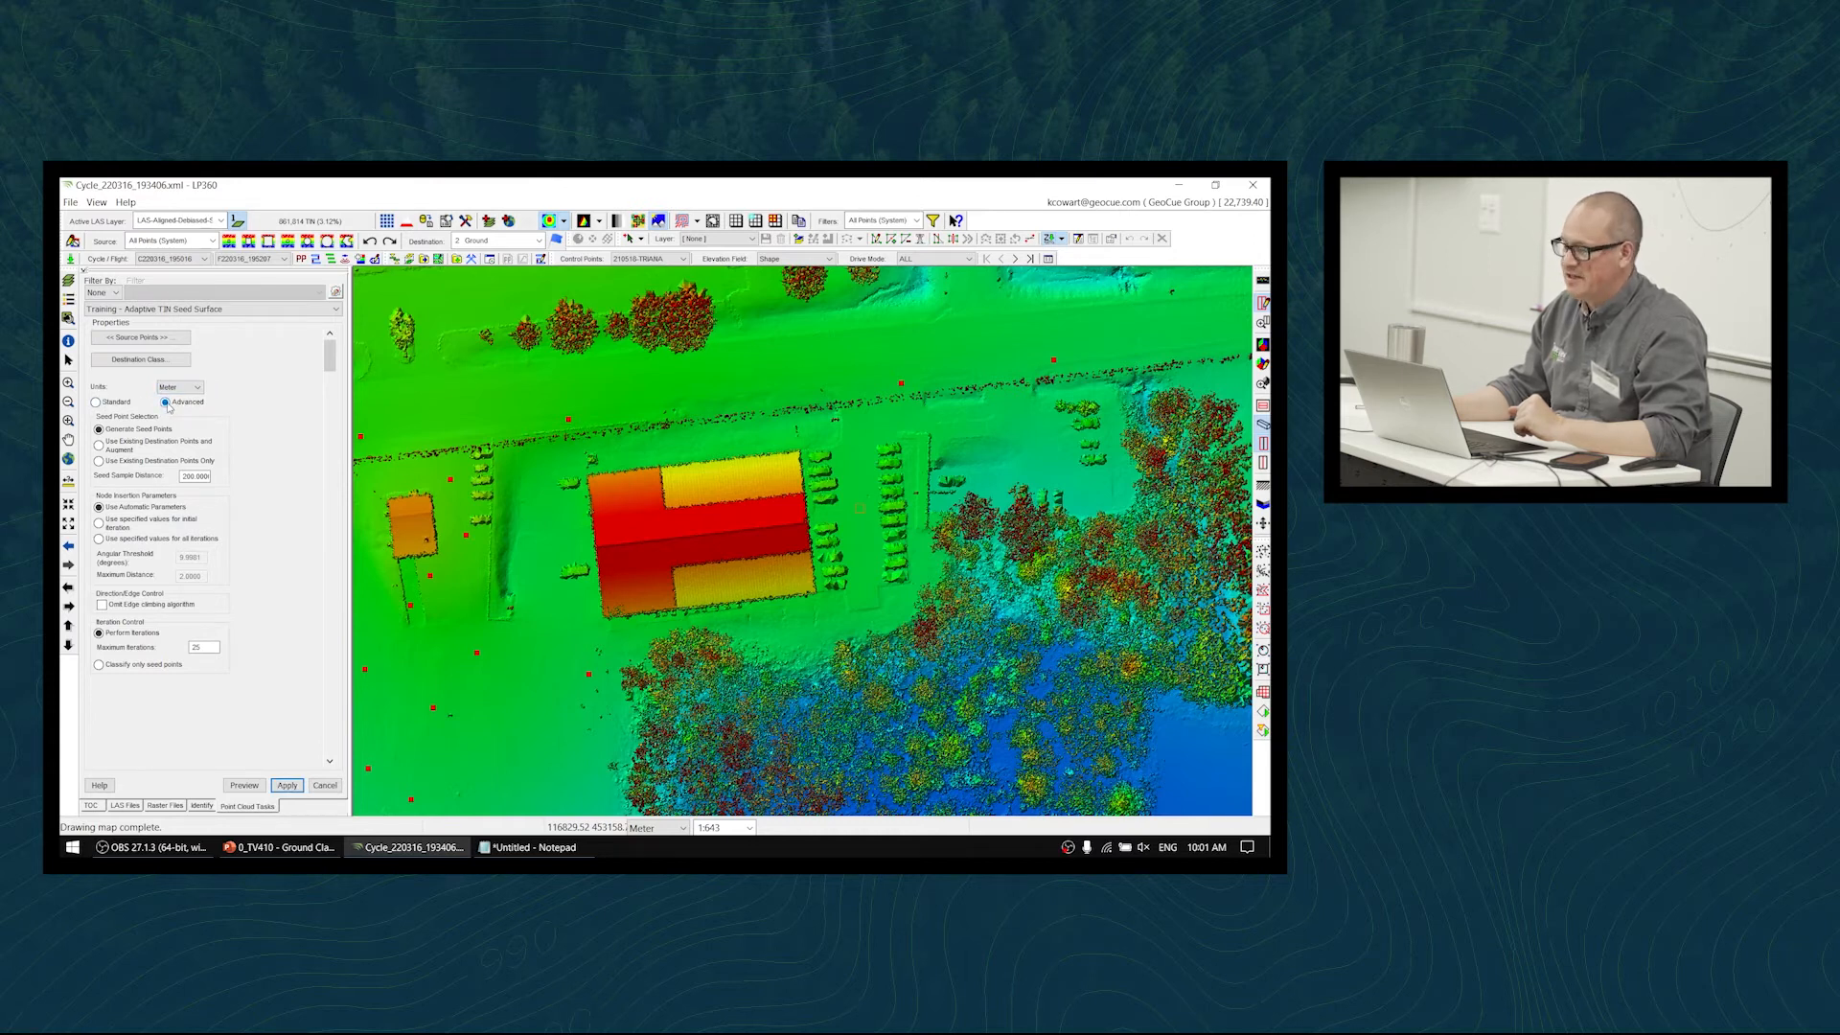
pyautogui.click(152, 410)
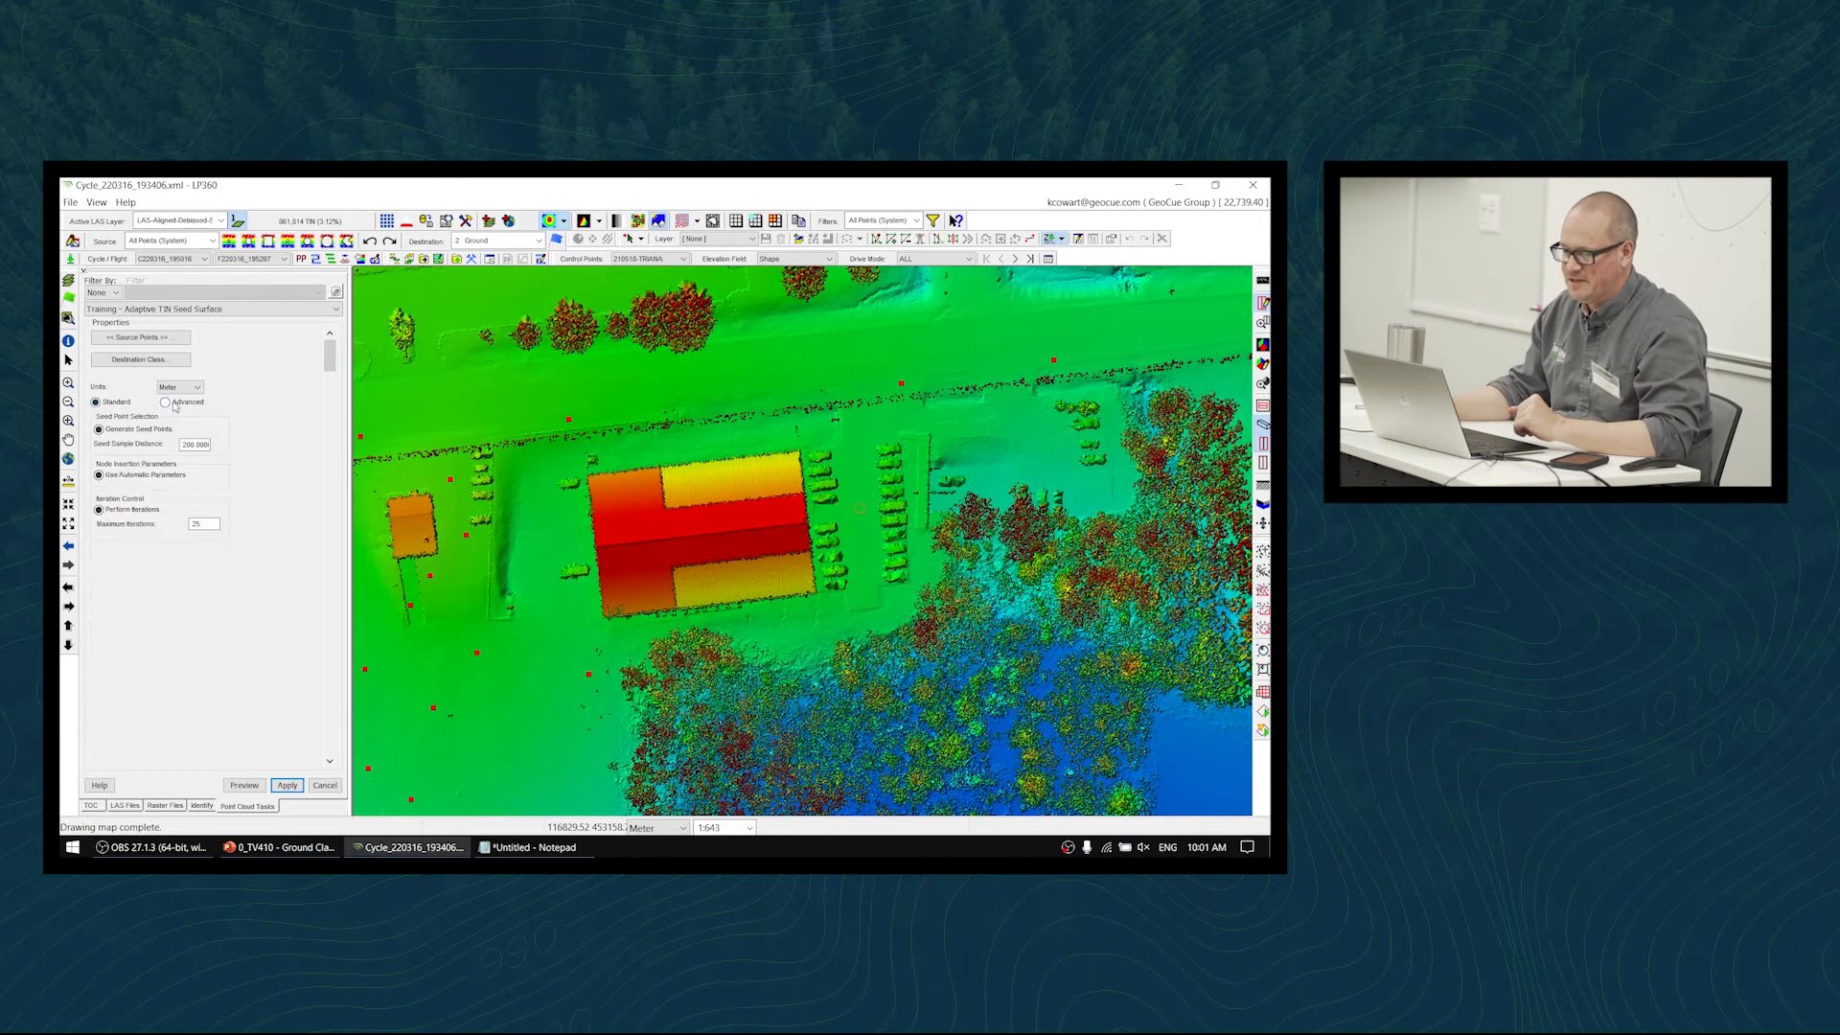
pyautogui.click(173, 405)
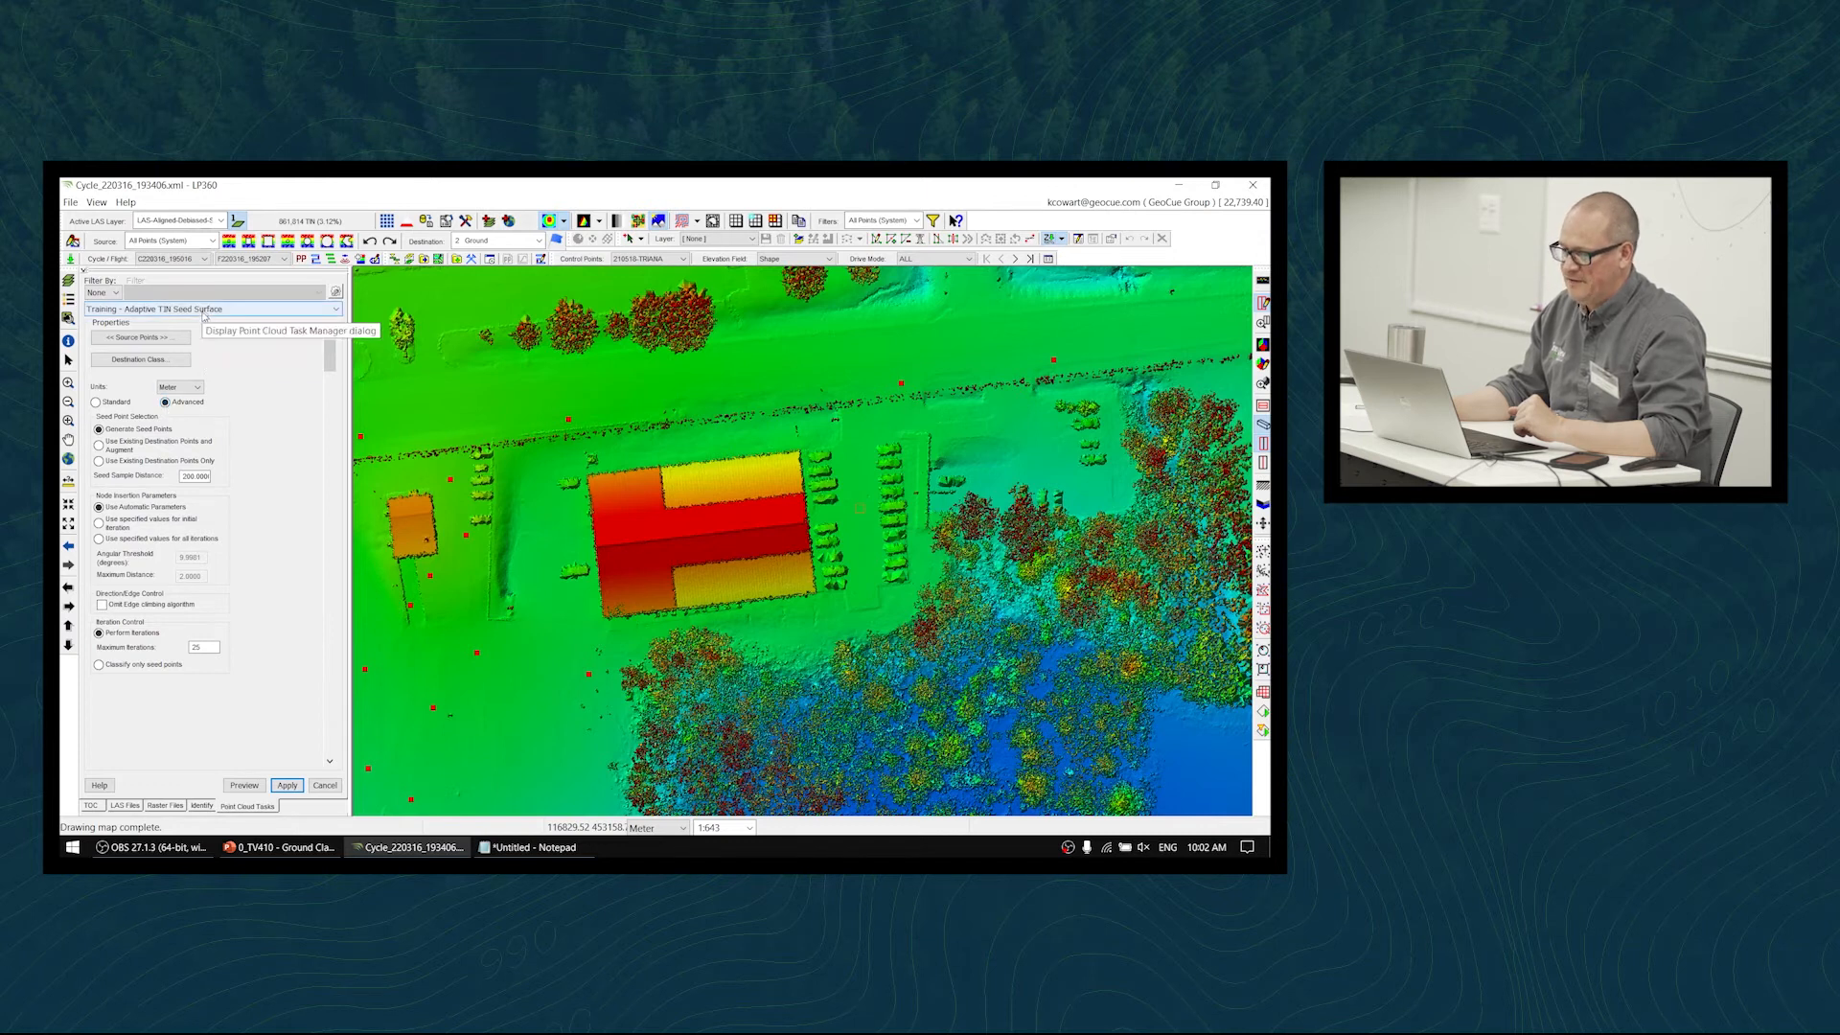
pyautogui.click(205, 309)
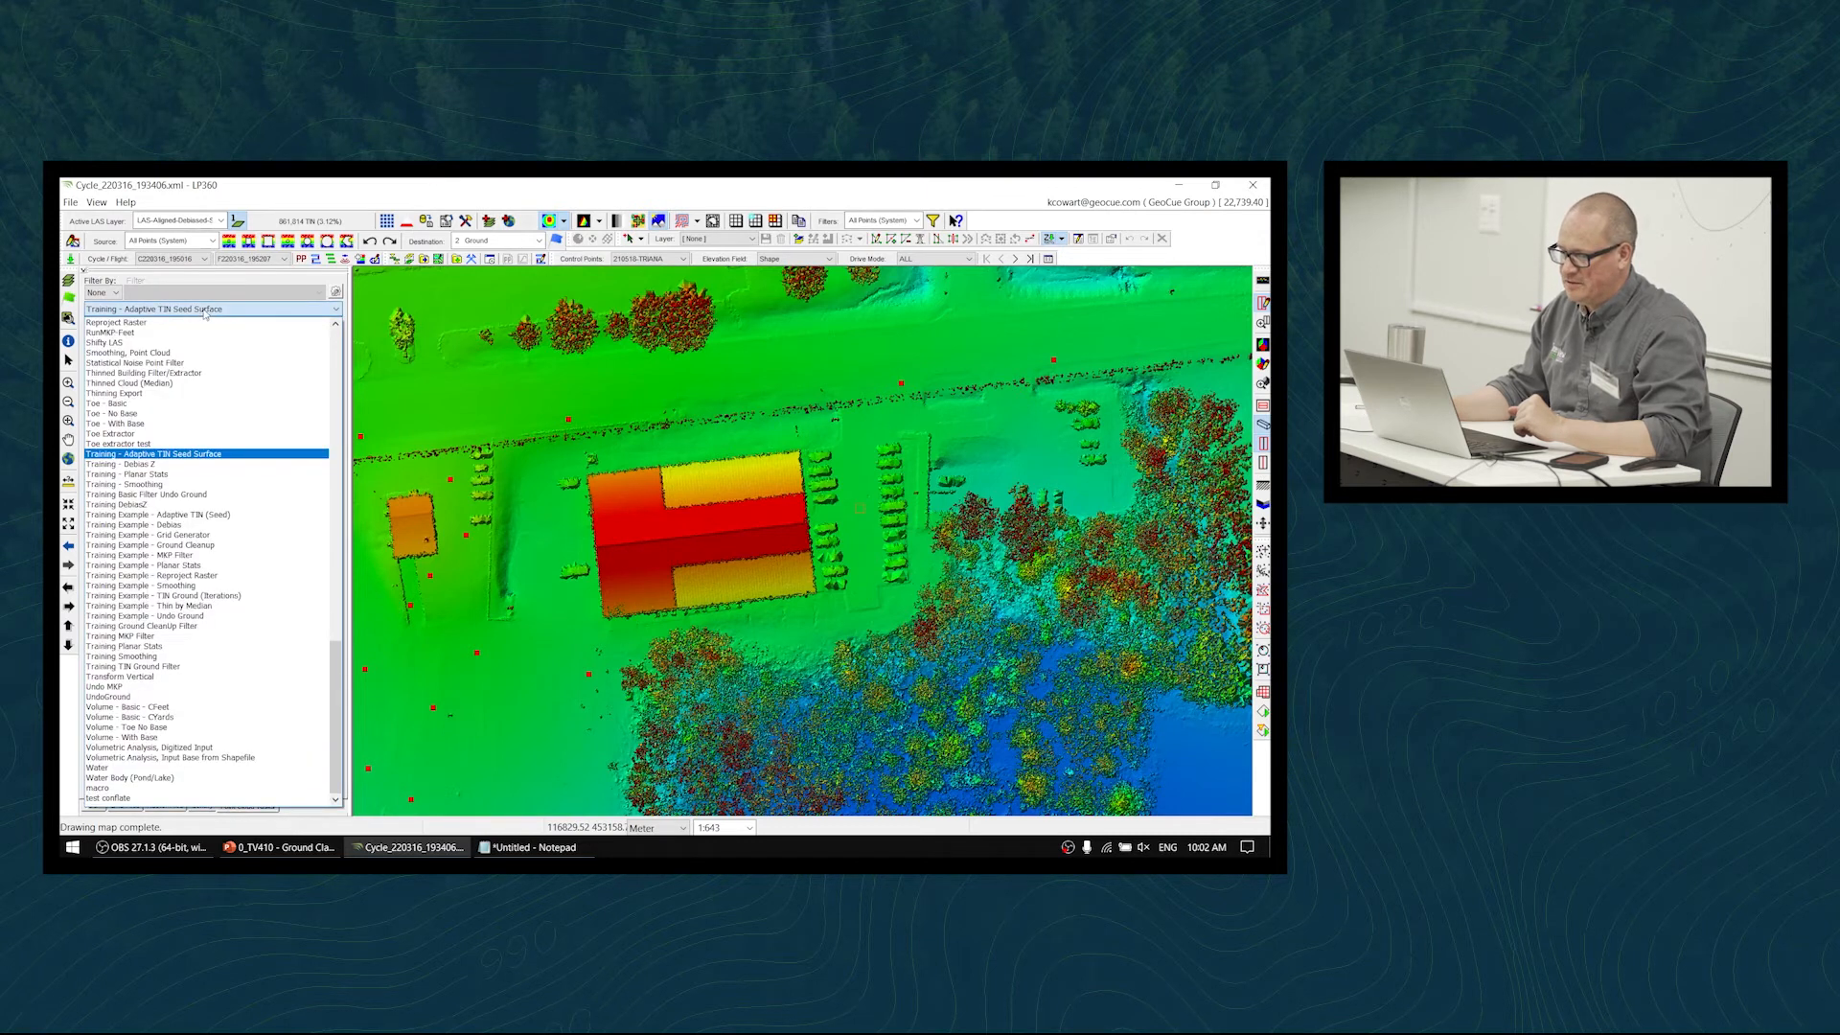
pyautogui.click(177, 455)
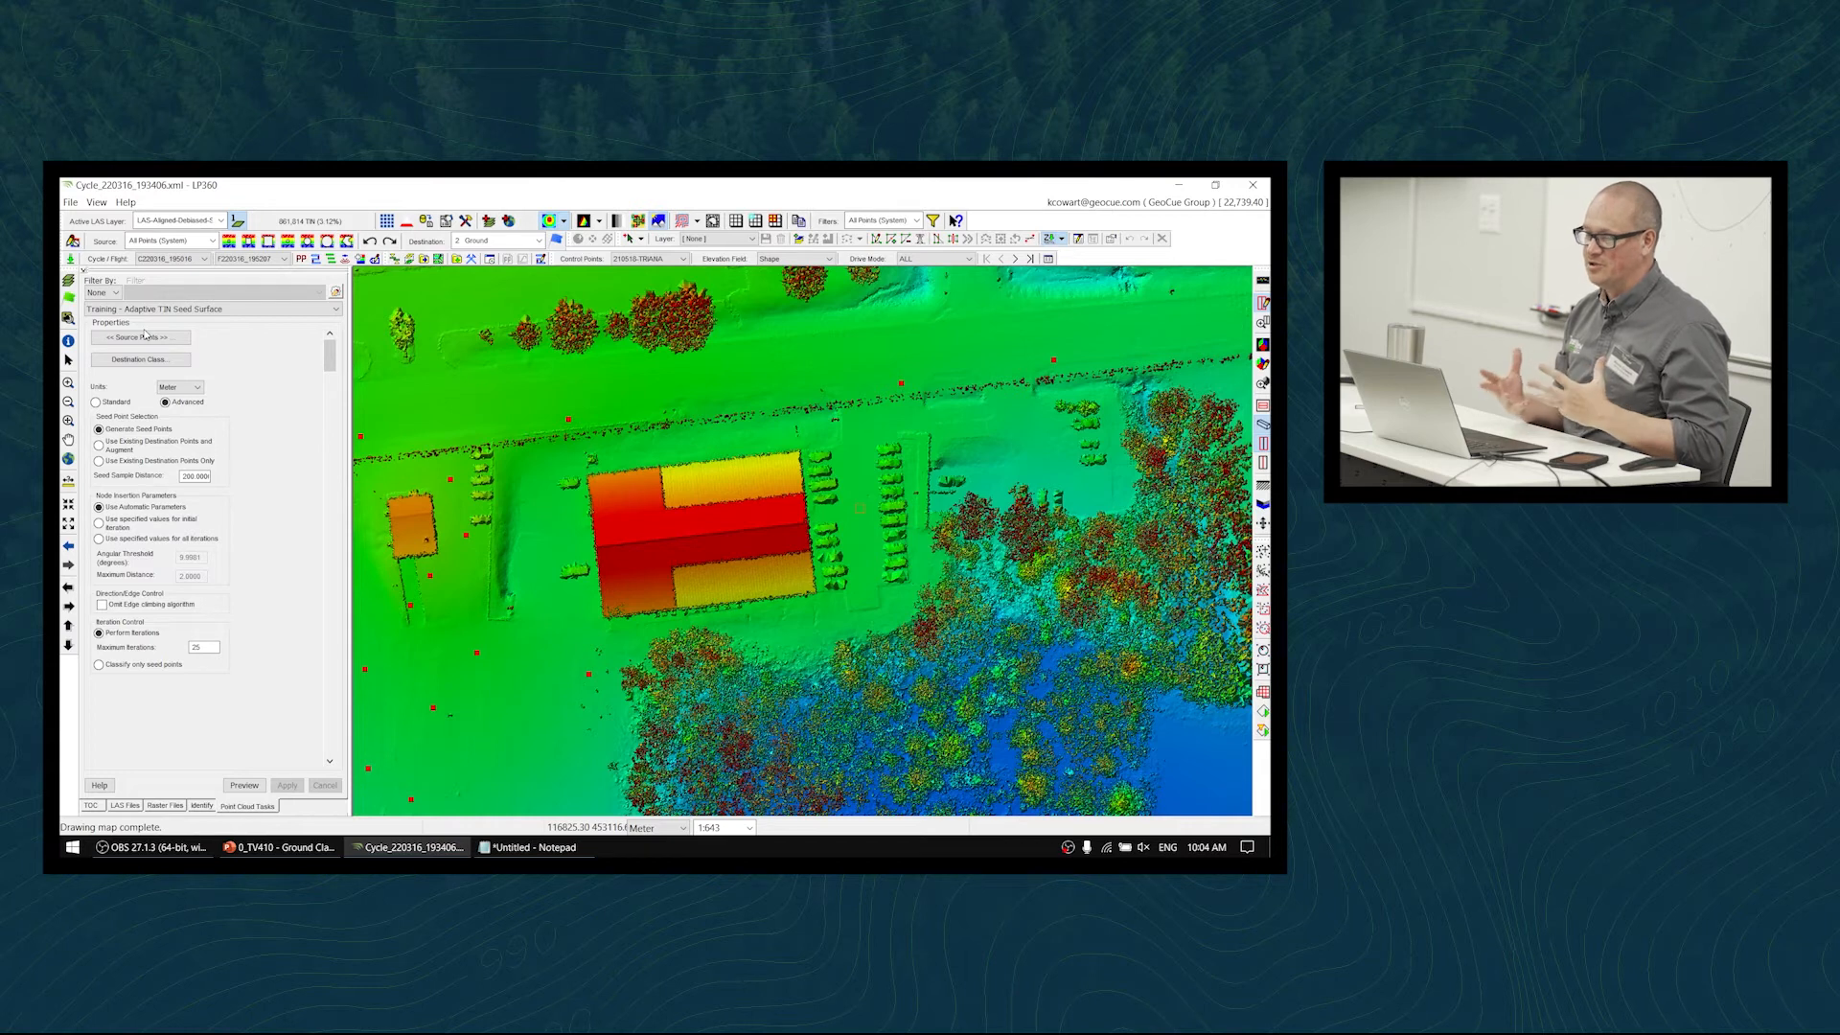
# - Open the seed surface task's source points filter and examine its return combinations and preset return options, leaving Last Returns selected
pyautogui.click(145, 336)
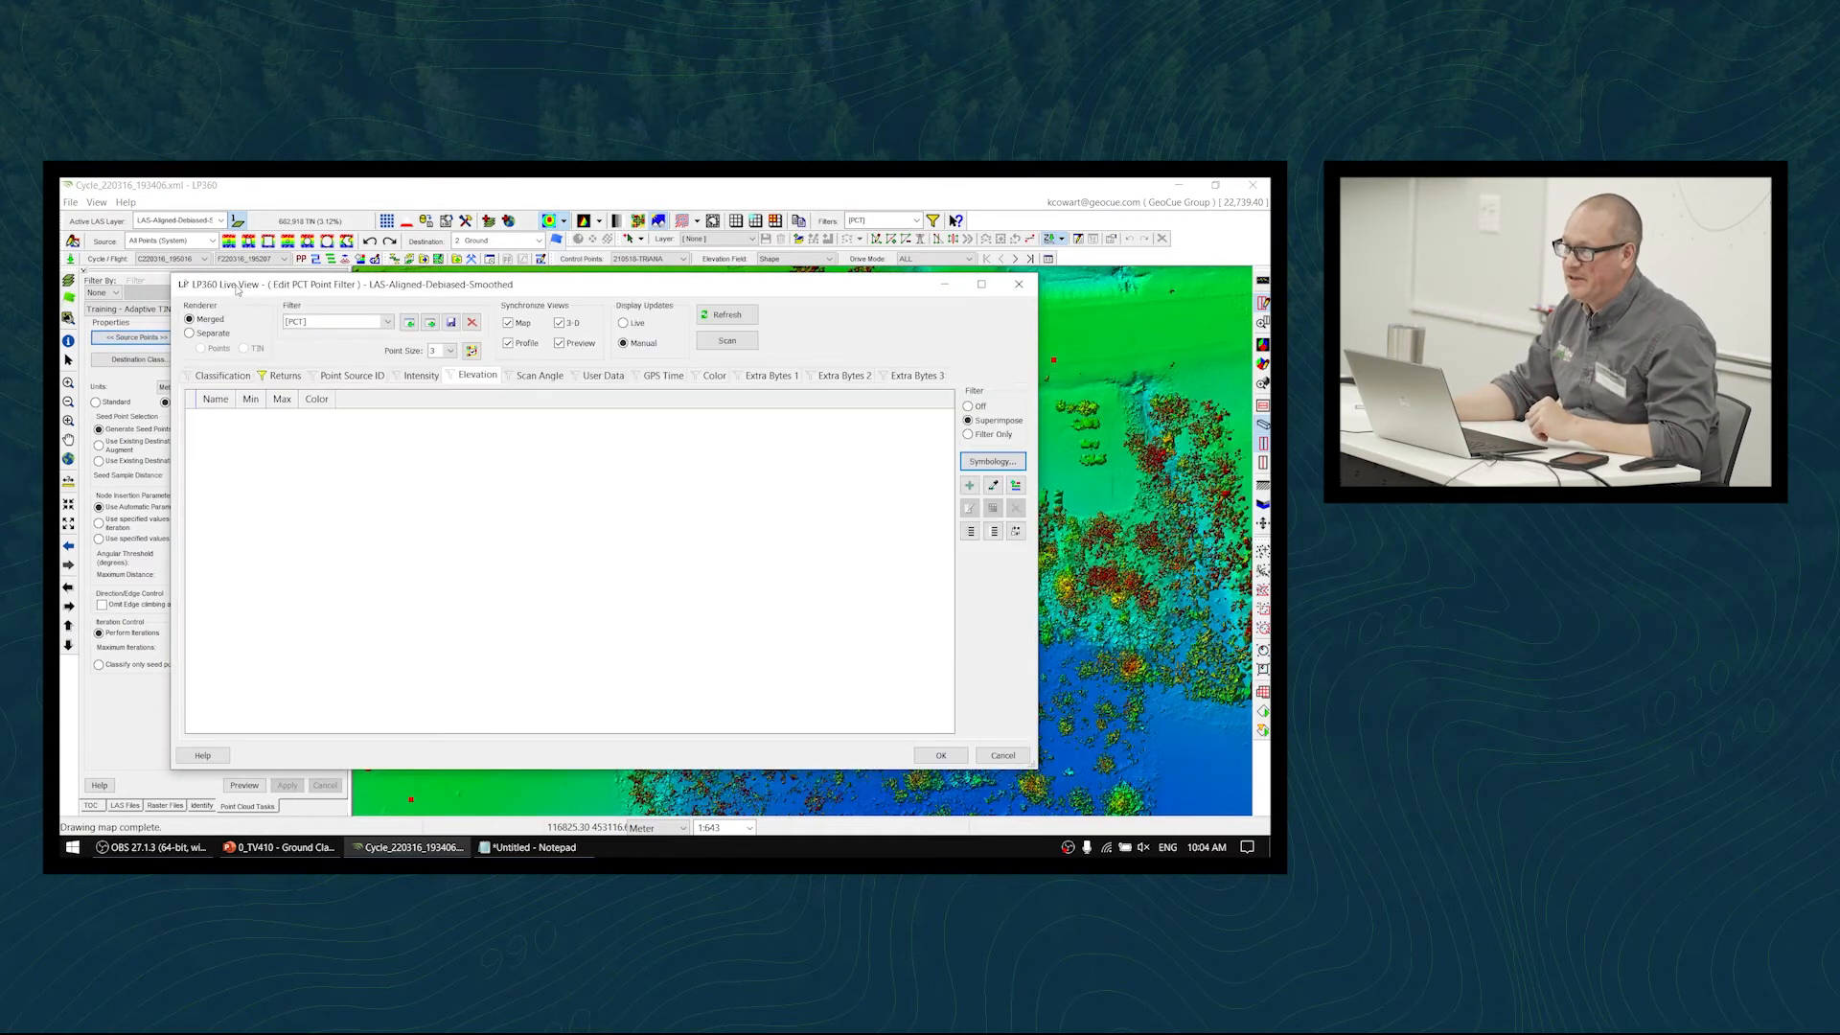
pyautogui.click(314, 383)
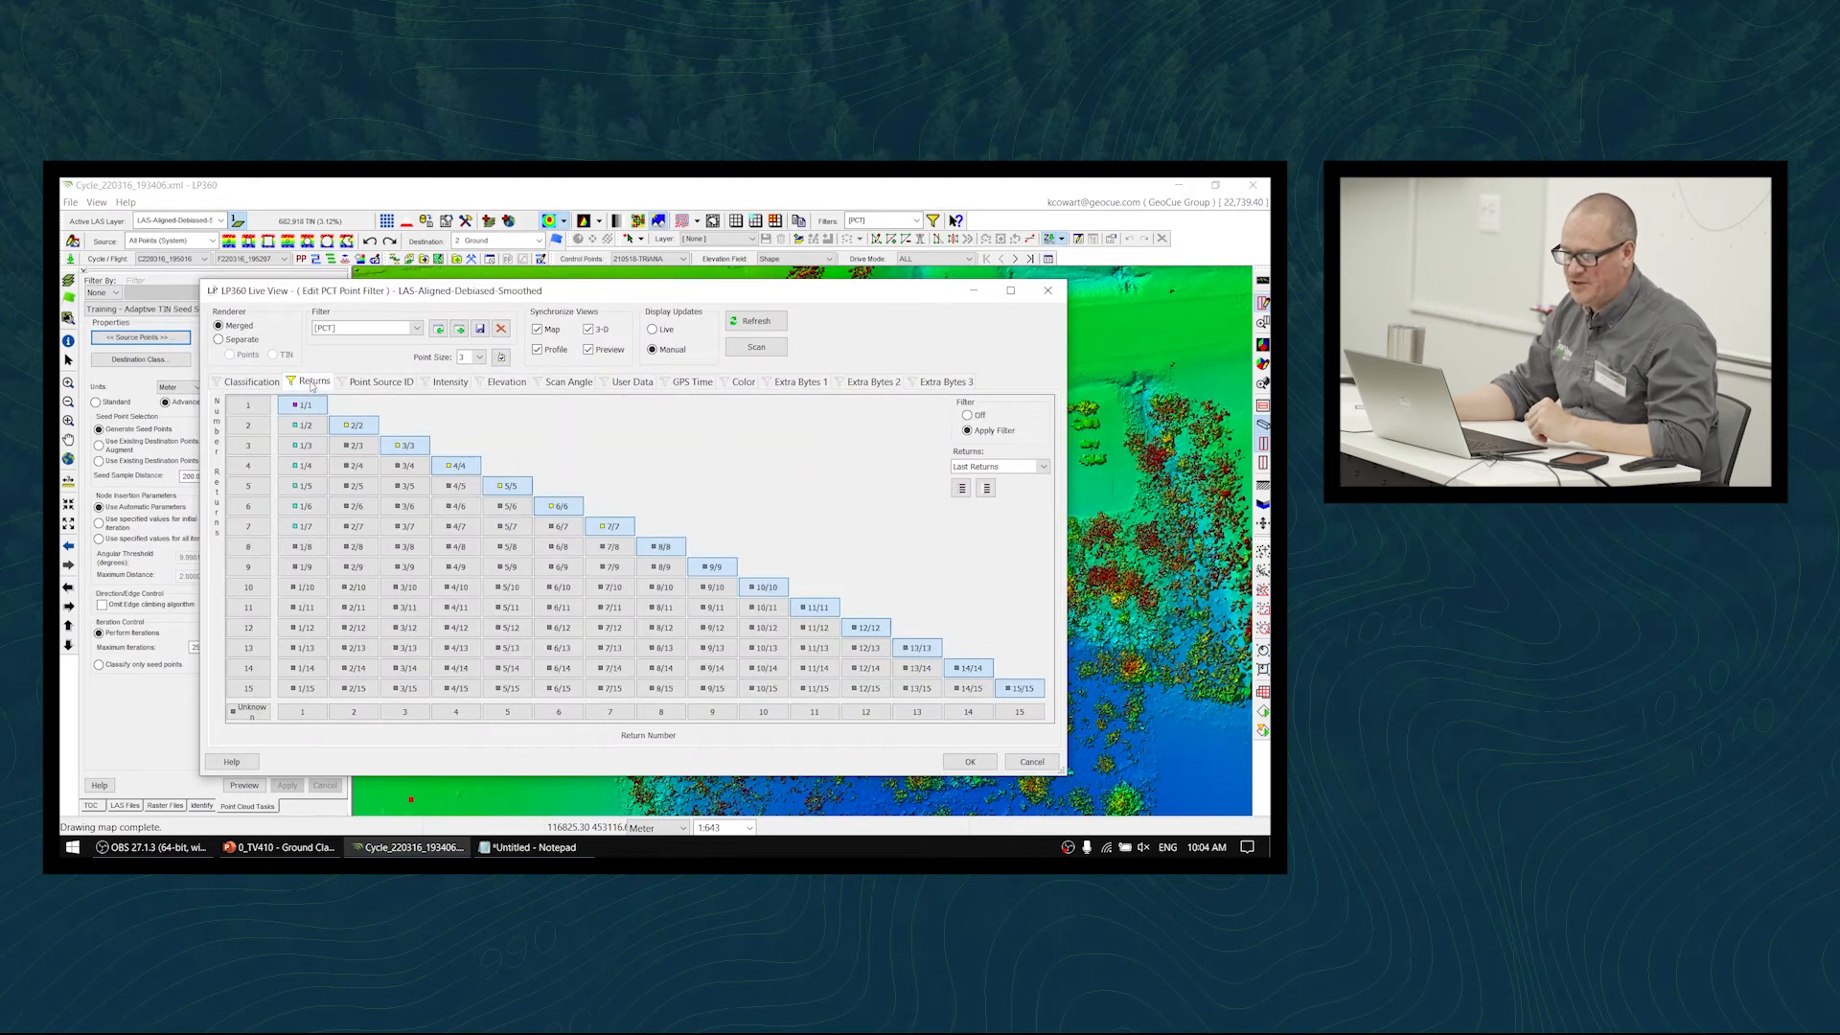
pyautogui.moveTo(288, 292); pyautogui.dragTo(259, 255)
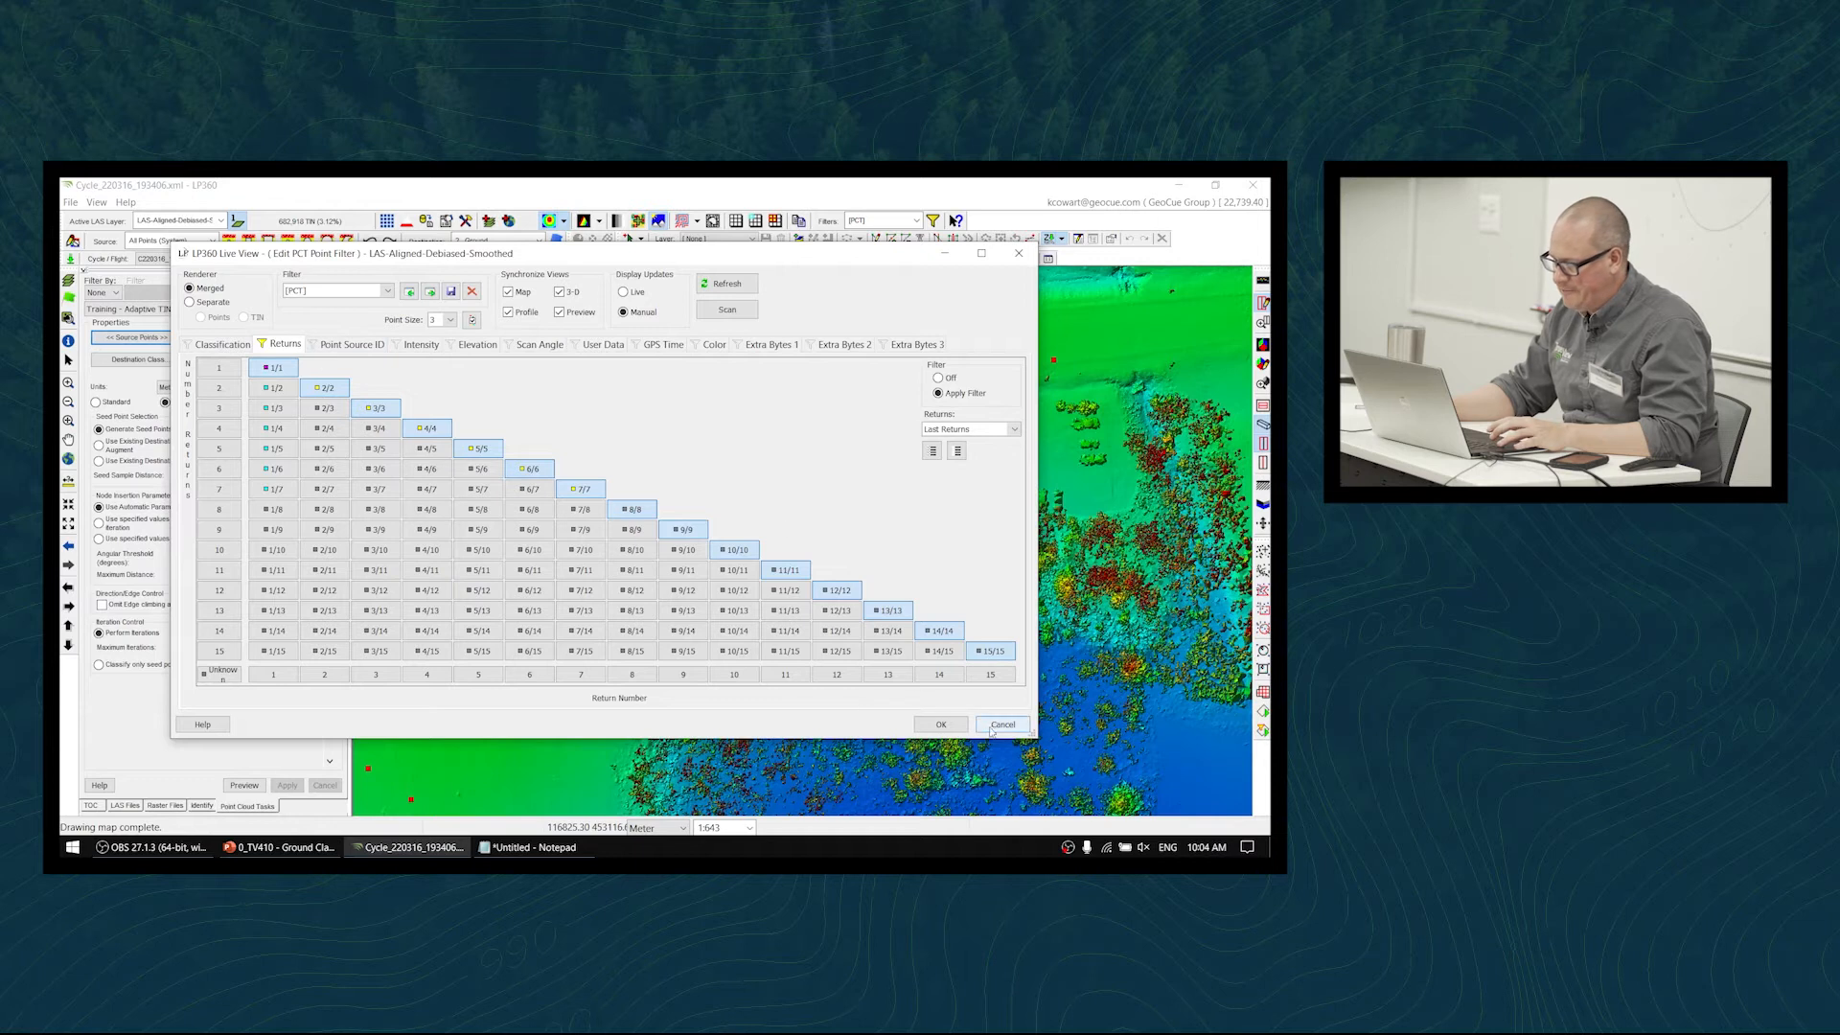
pyautogui.moveTo(1086, 765); pyautogui.dragTo(1181, 801)
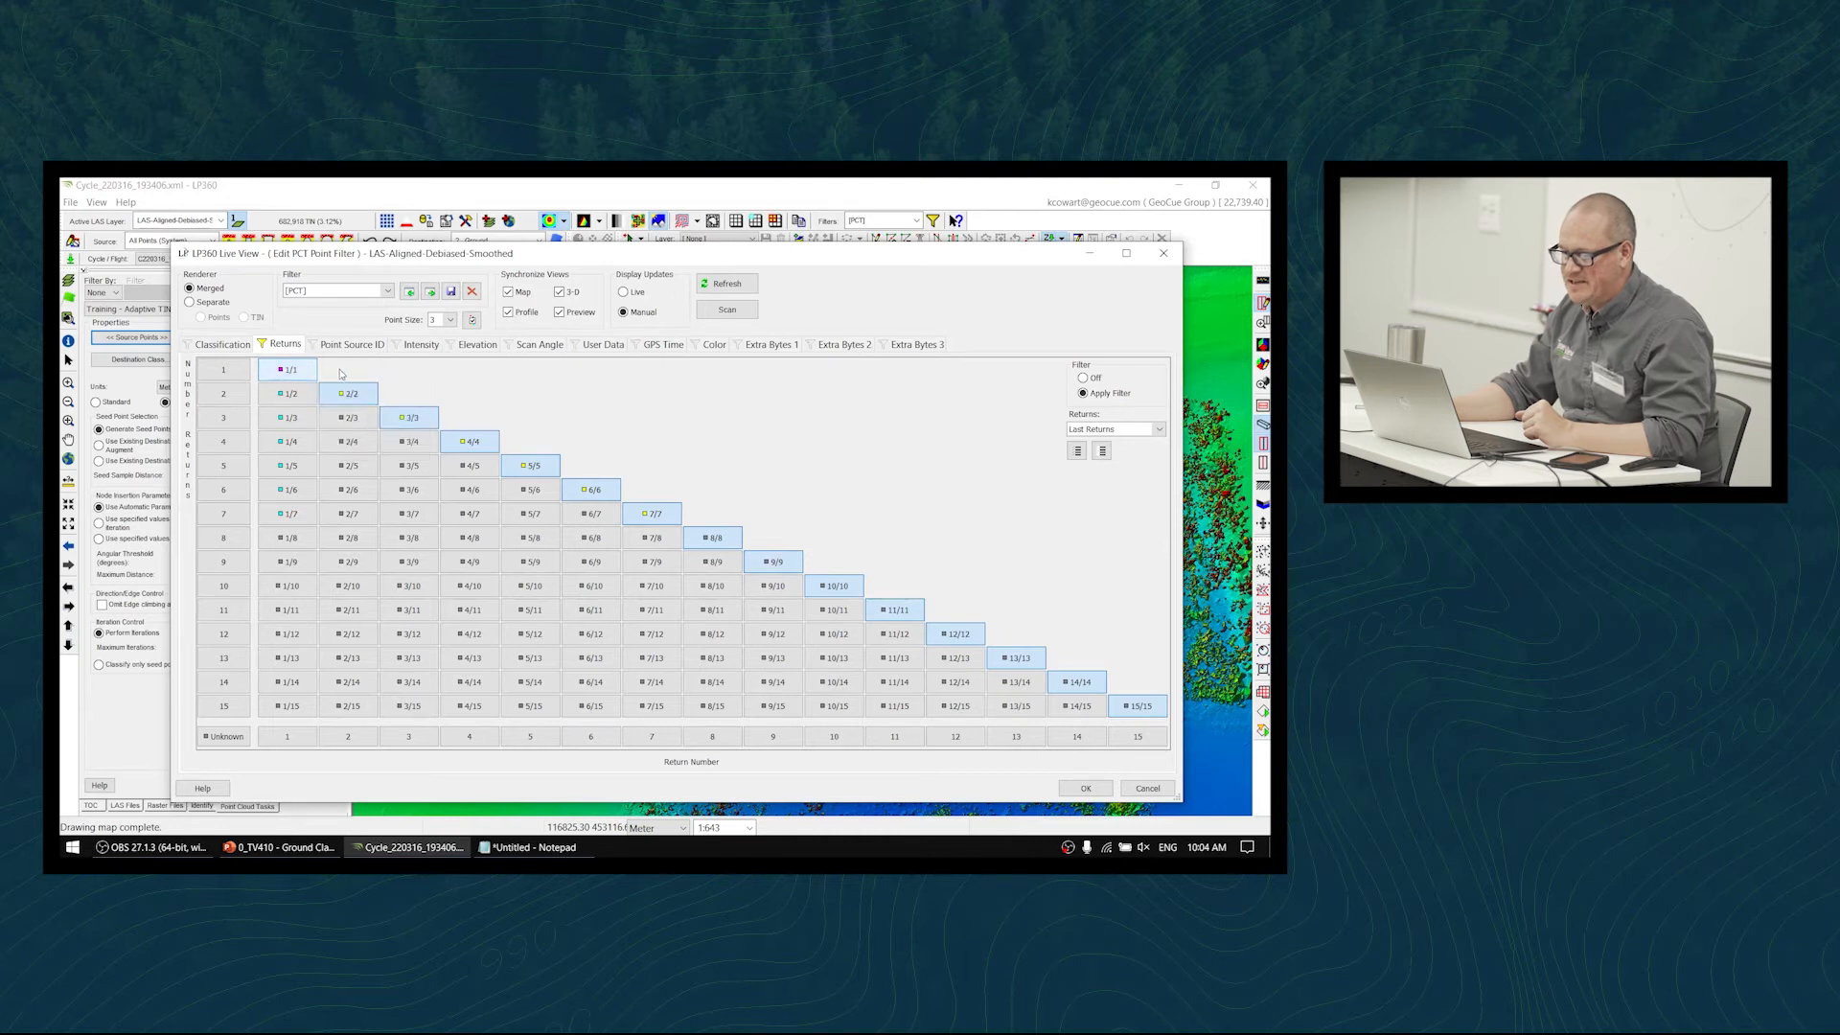
pyautogui.click(307, 370)
pyautogui.click(308, 371)
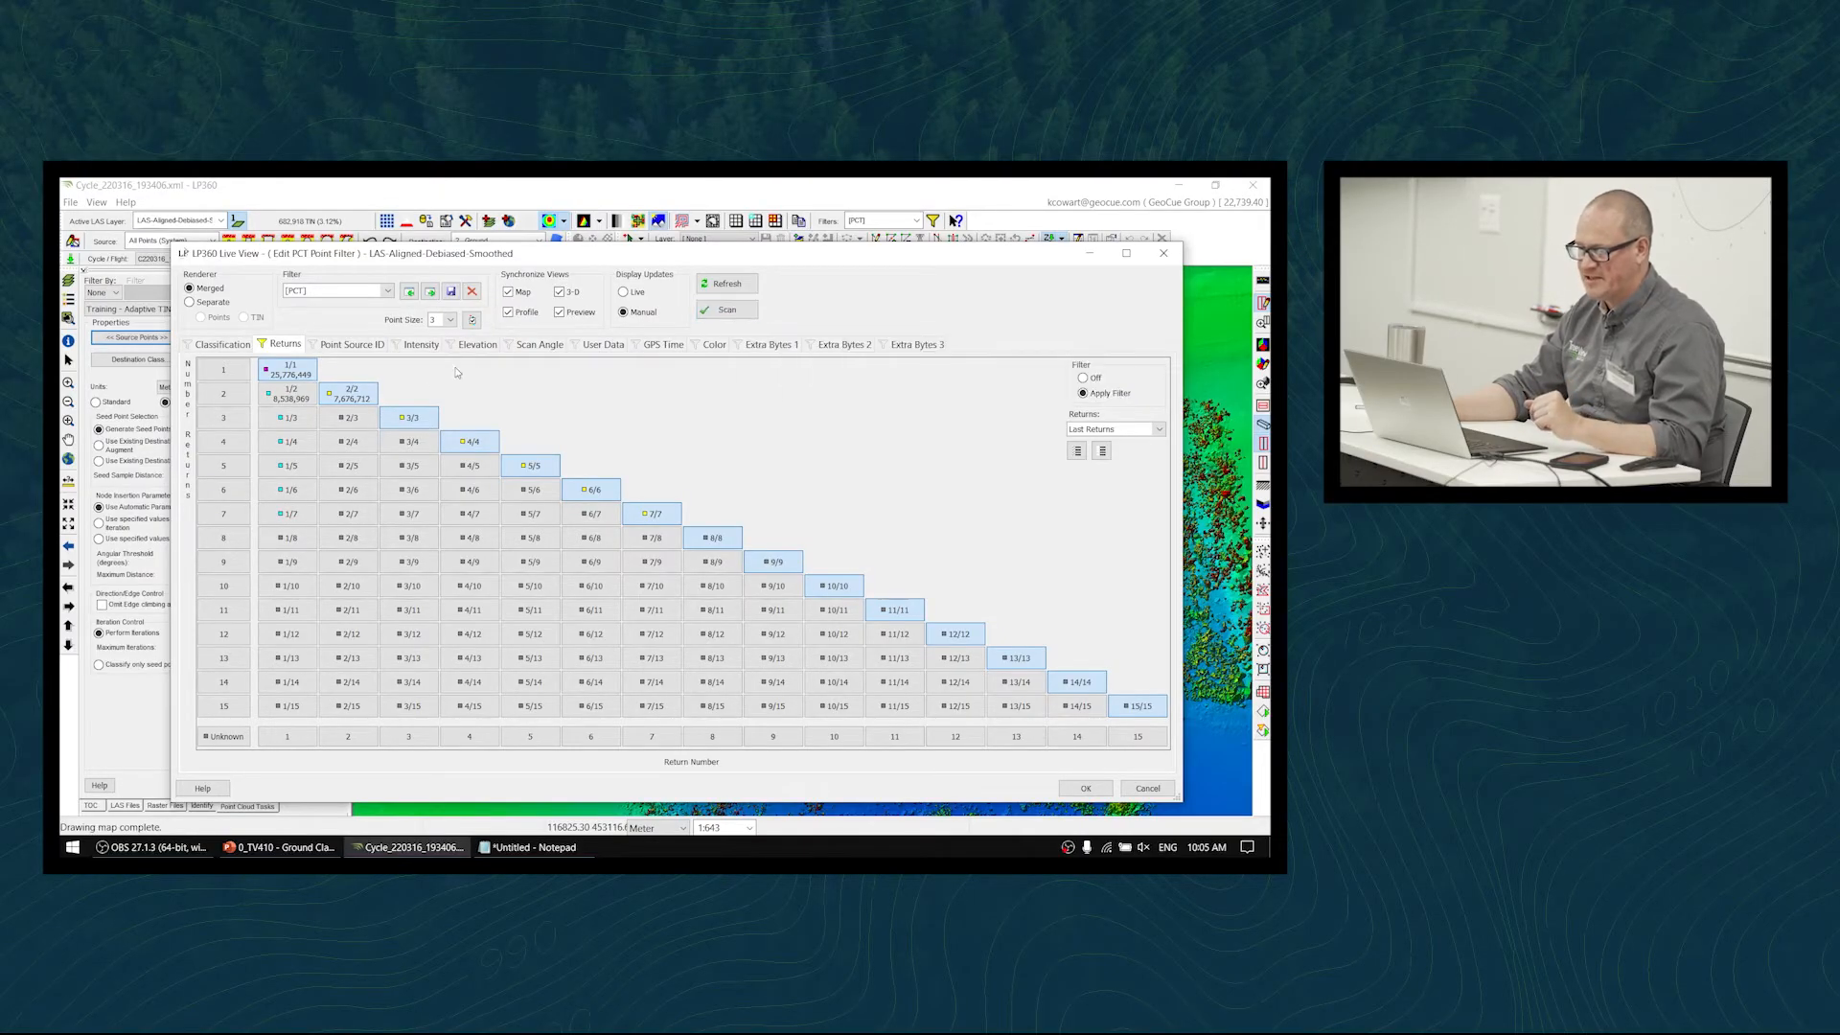
pyautogui.moveTo(295, 383)
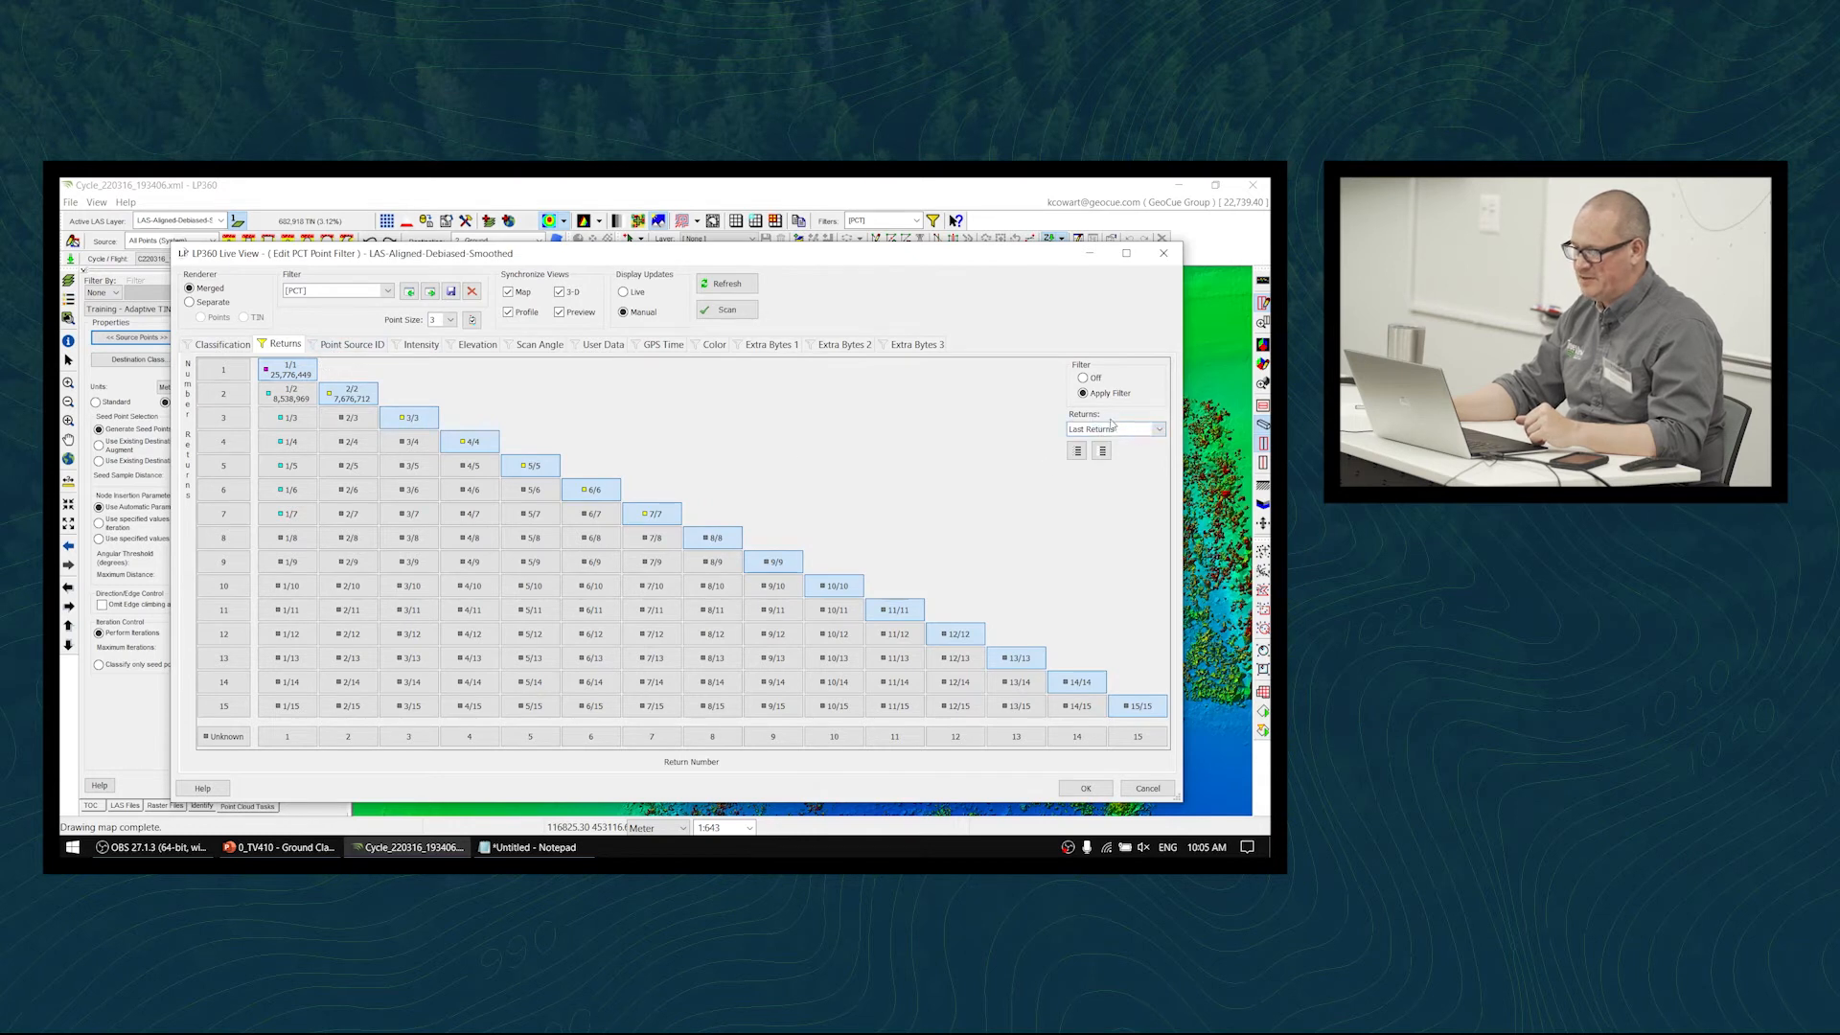
pyautogui.click(1160, 430)
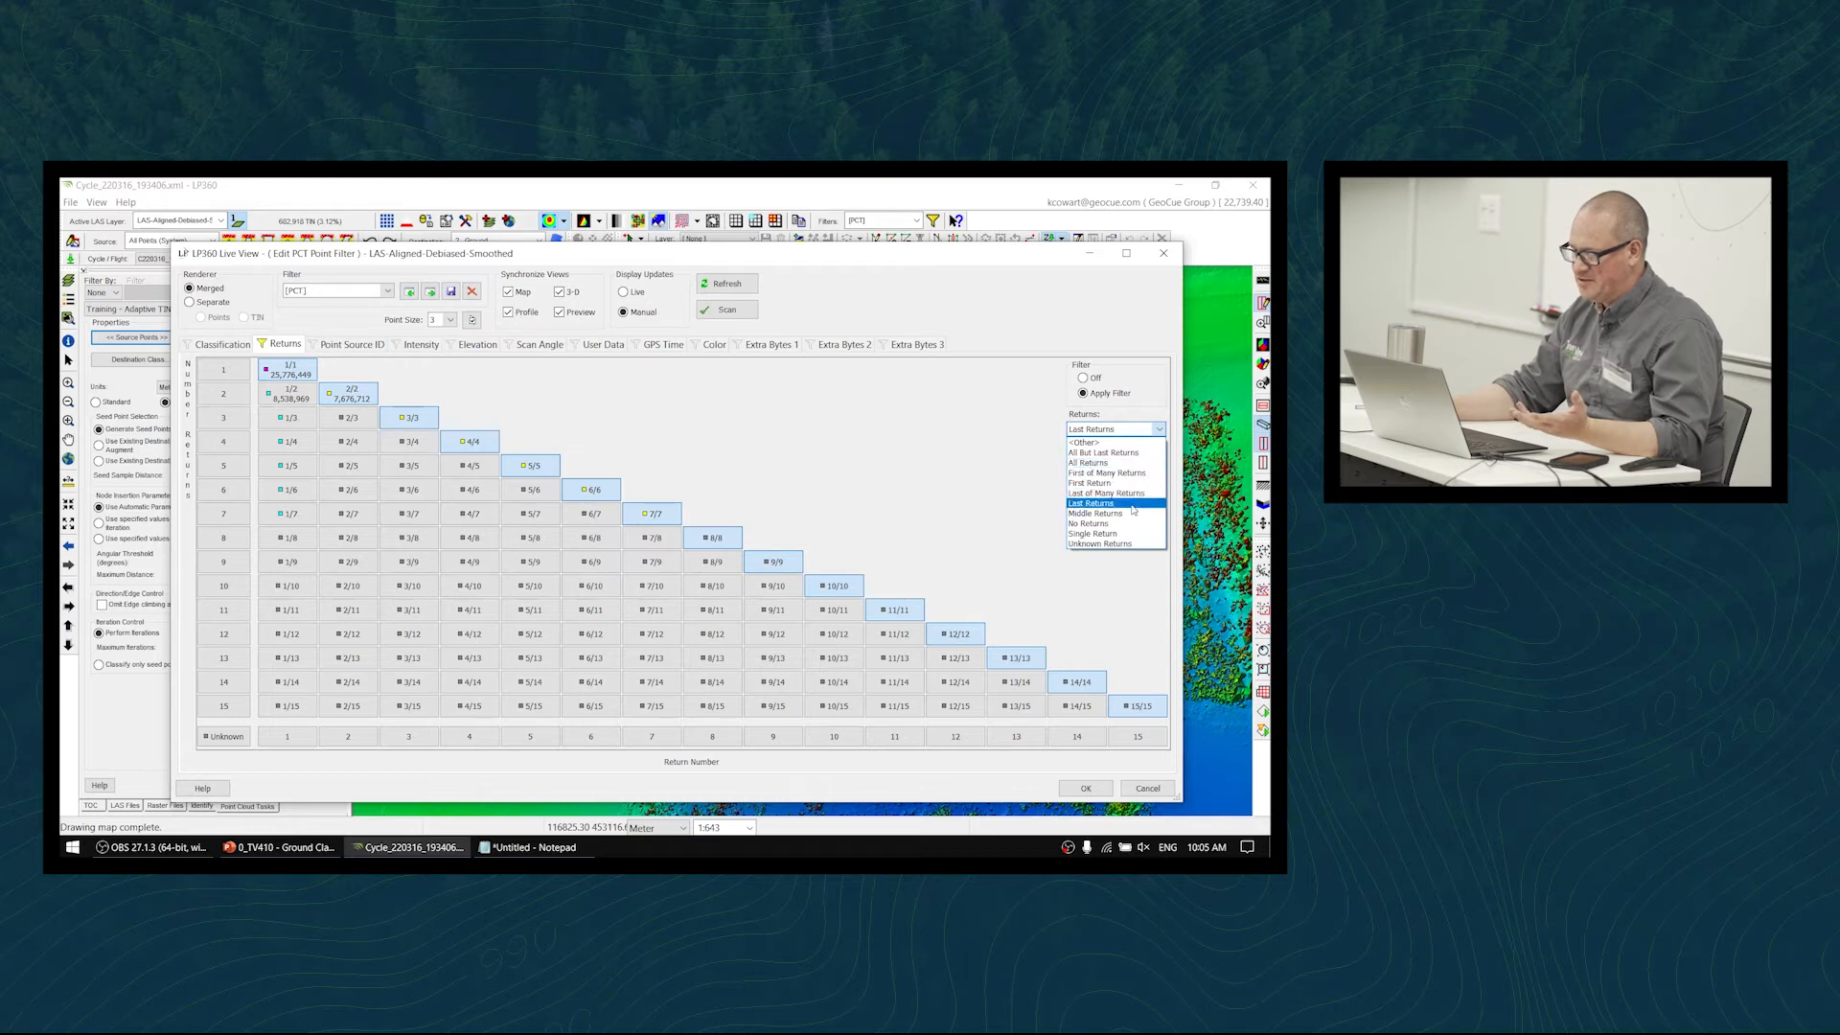
pyautogui.click(1159, 430)
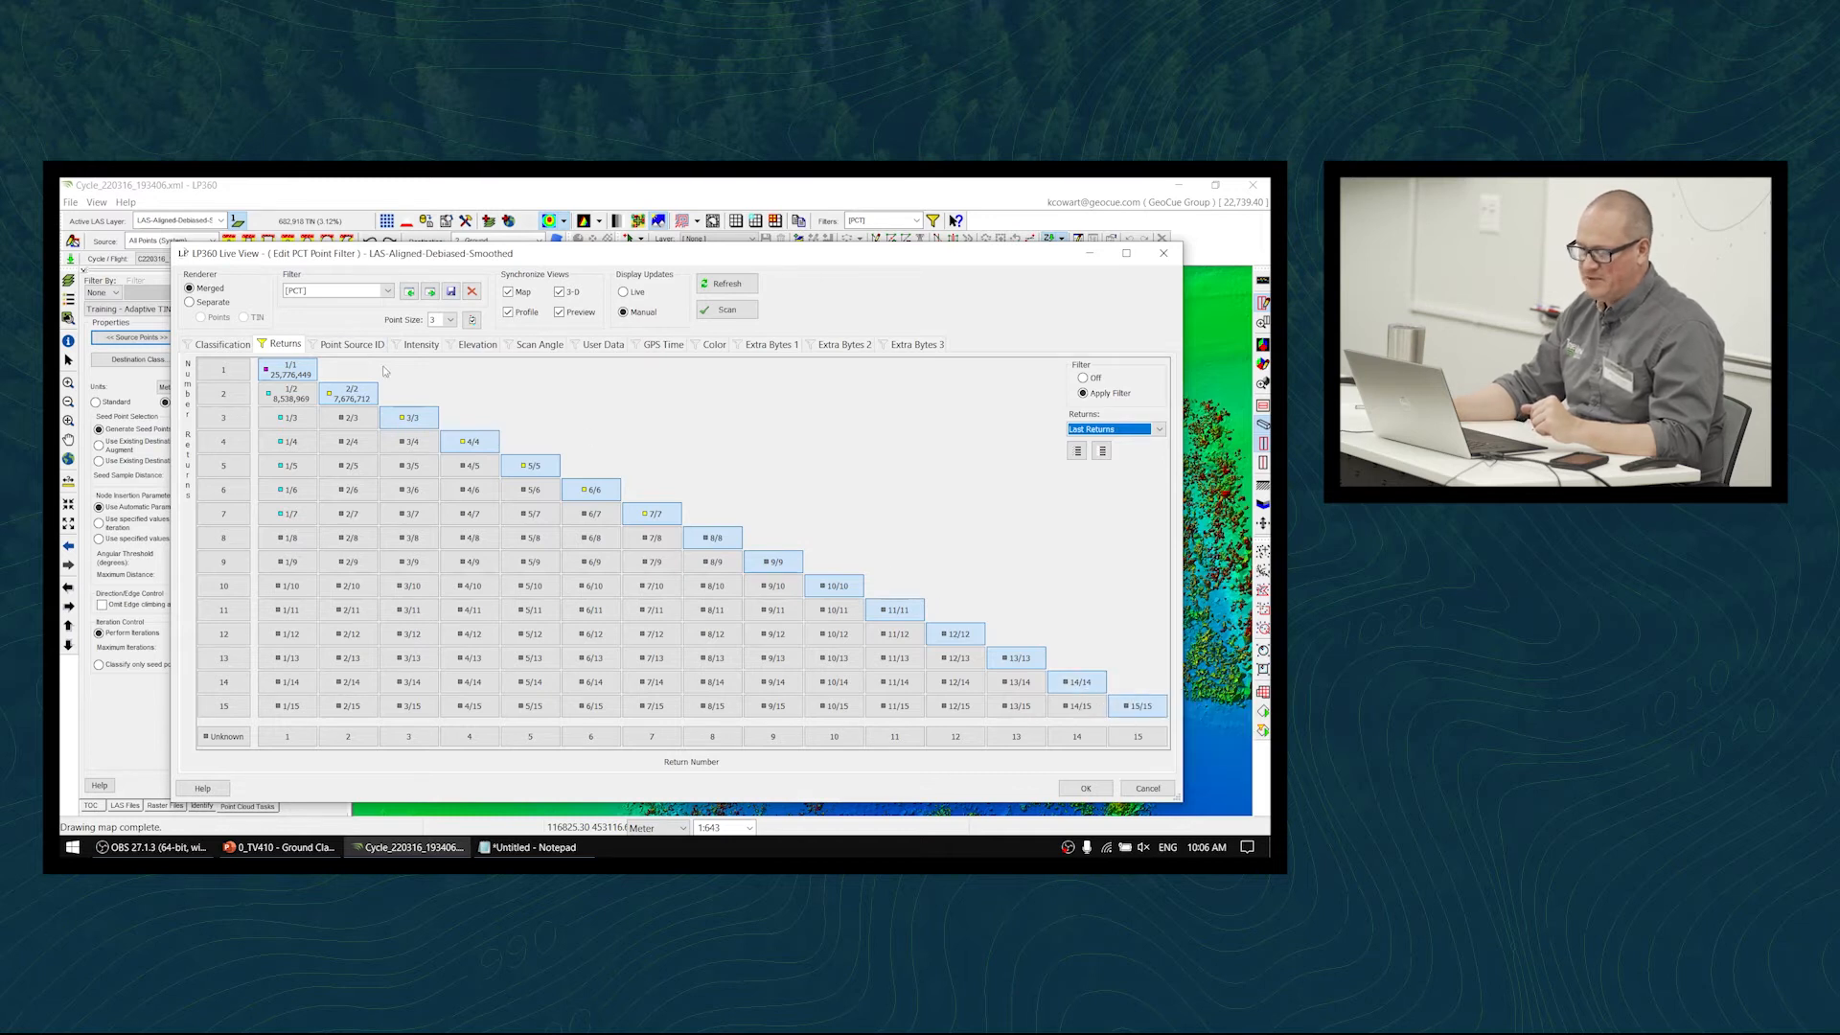
# - Show the classification filter for the seed surface task's source points
pyautogui.click(228, 346)
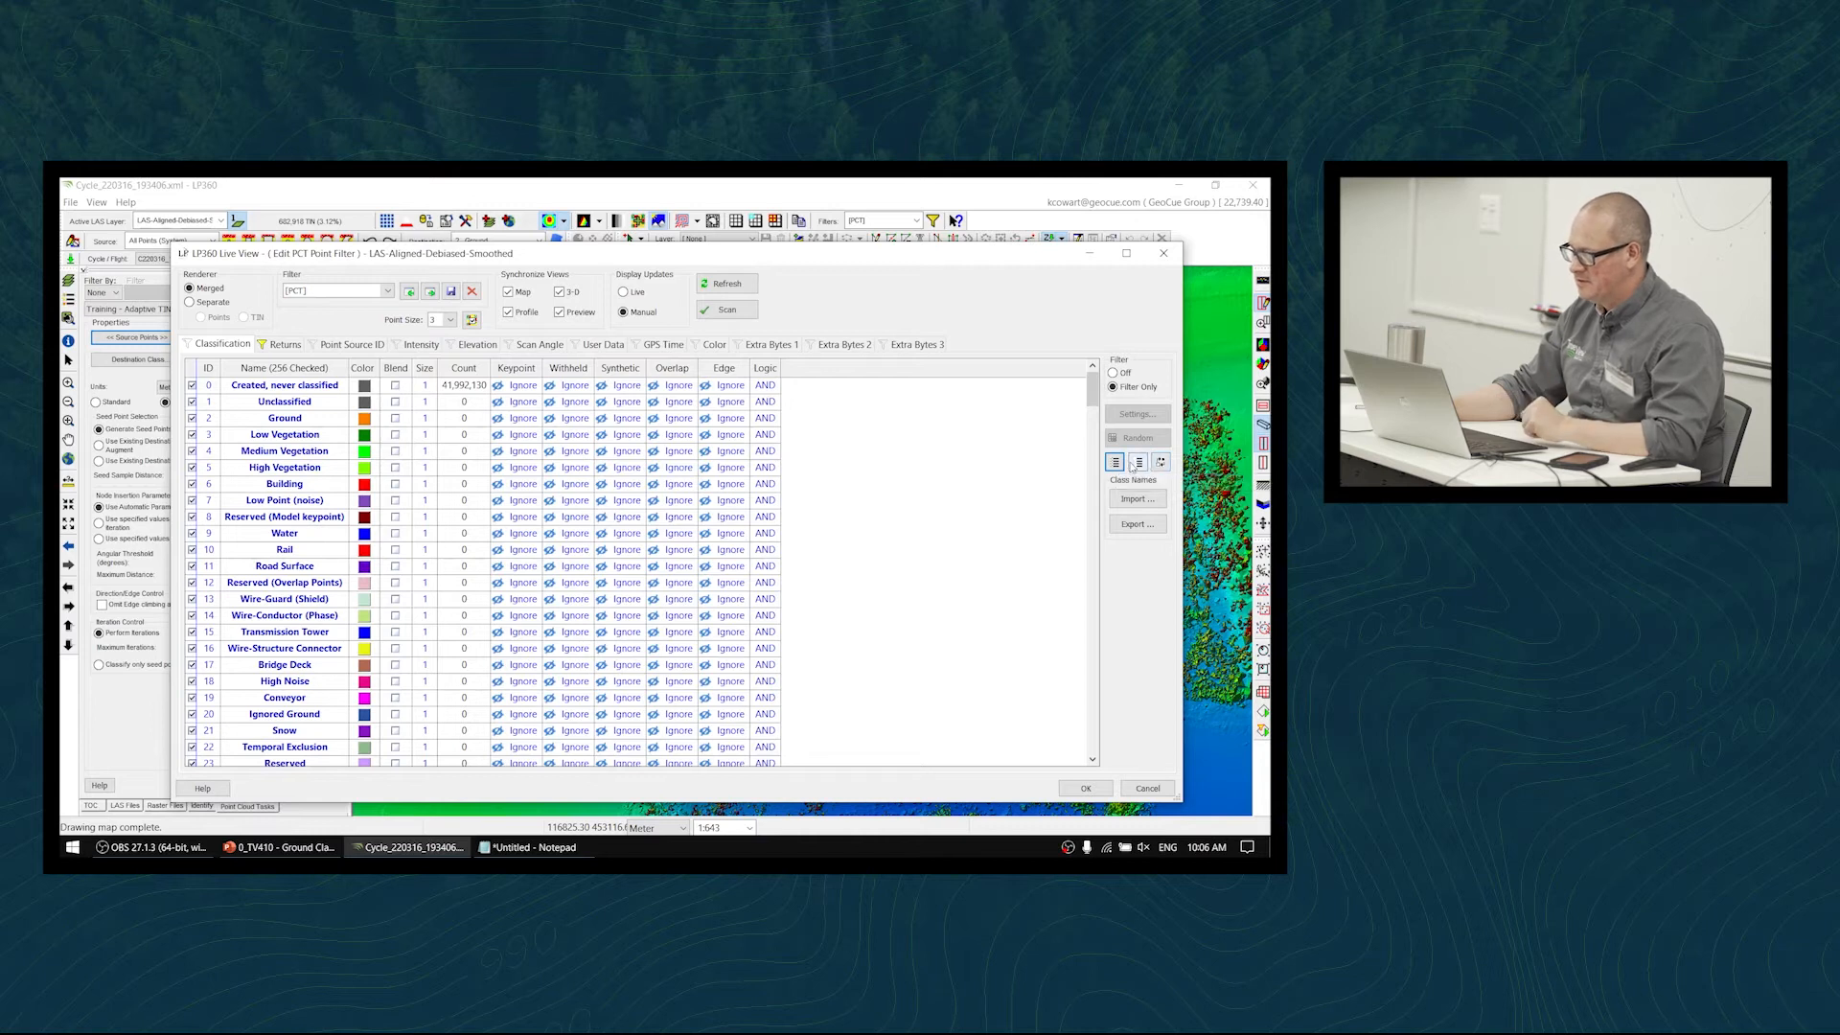
# - Limit the task's source points to the Created, never classified and Unclassified classes, and accept Ground as the destination class
pyautogui.click(1137, 464)
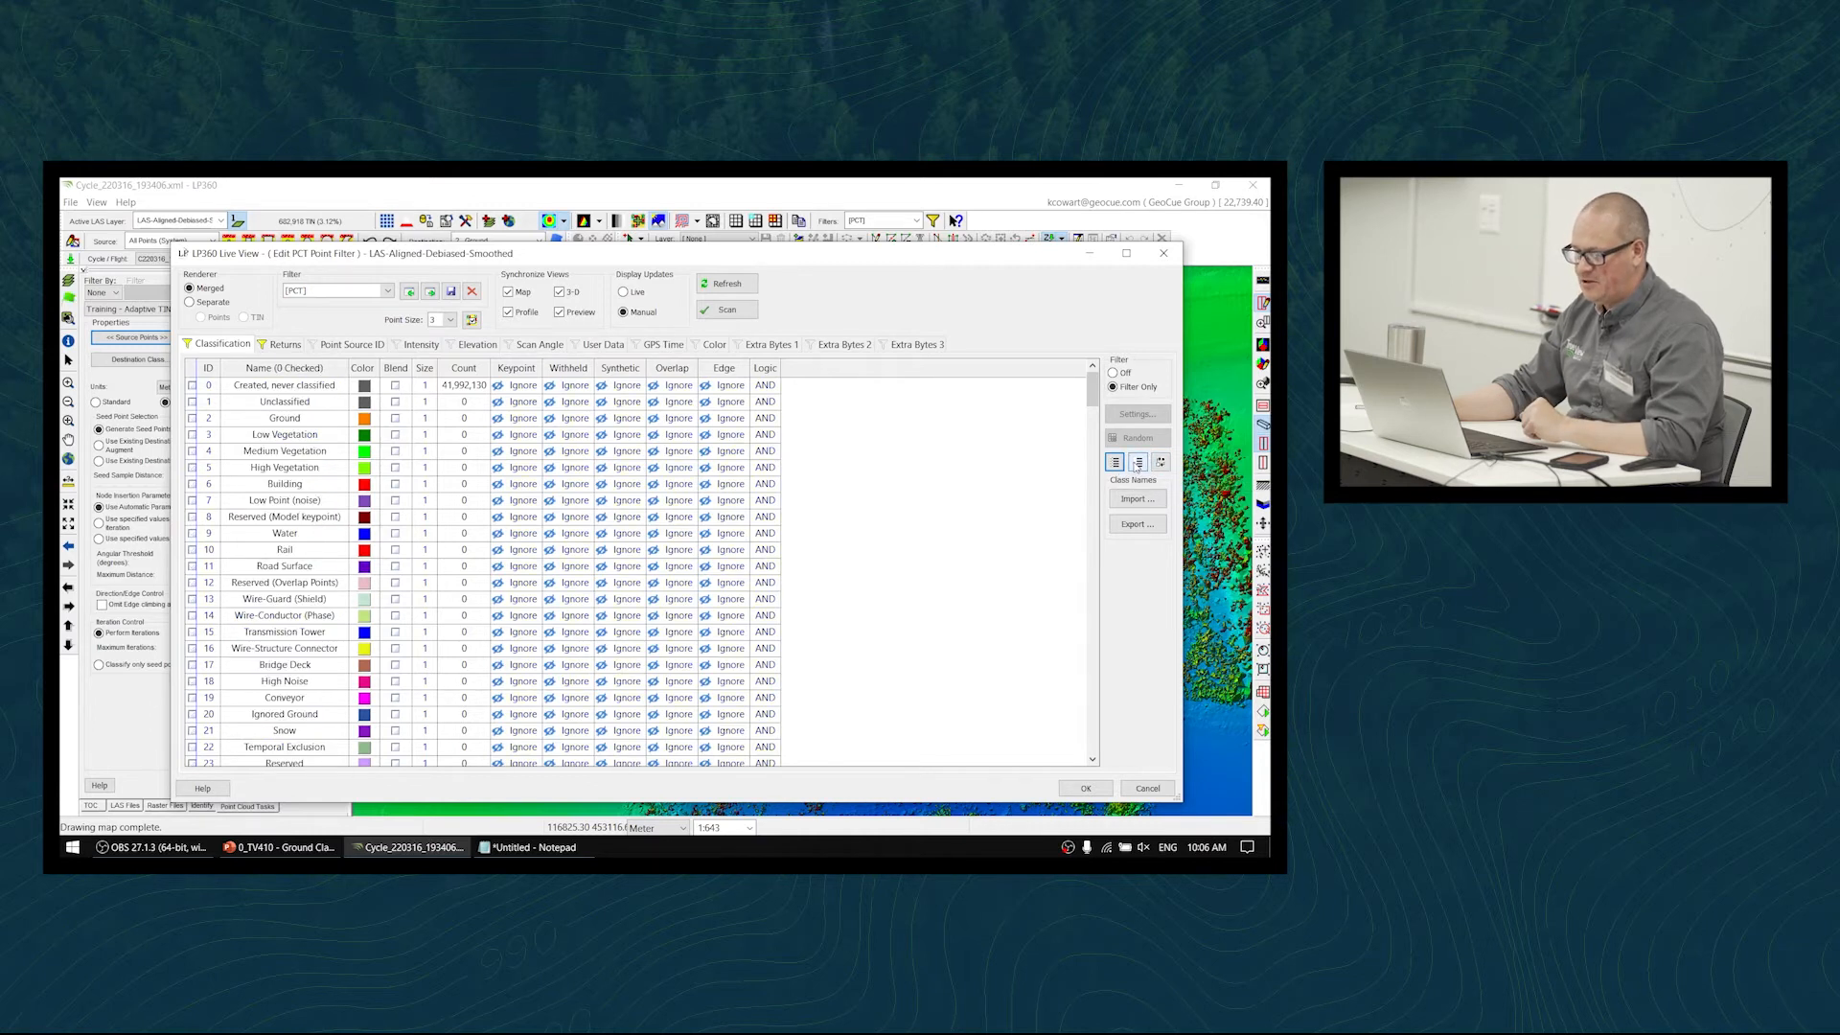
pyautogui.click(192, 386)
pyautogui.click(192, 402)
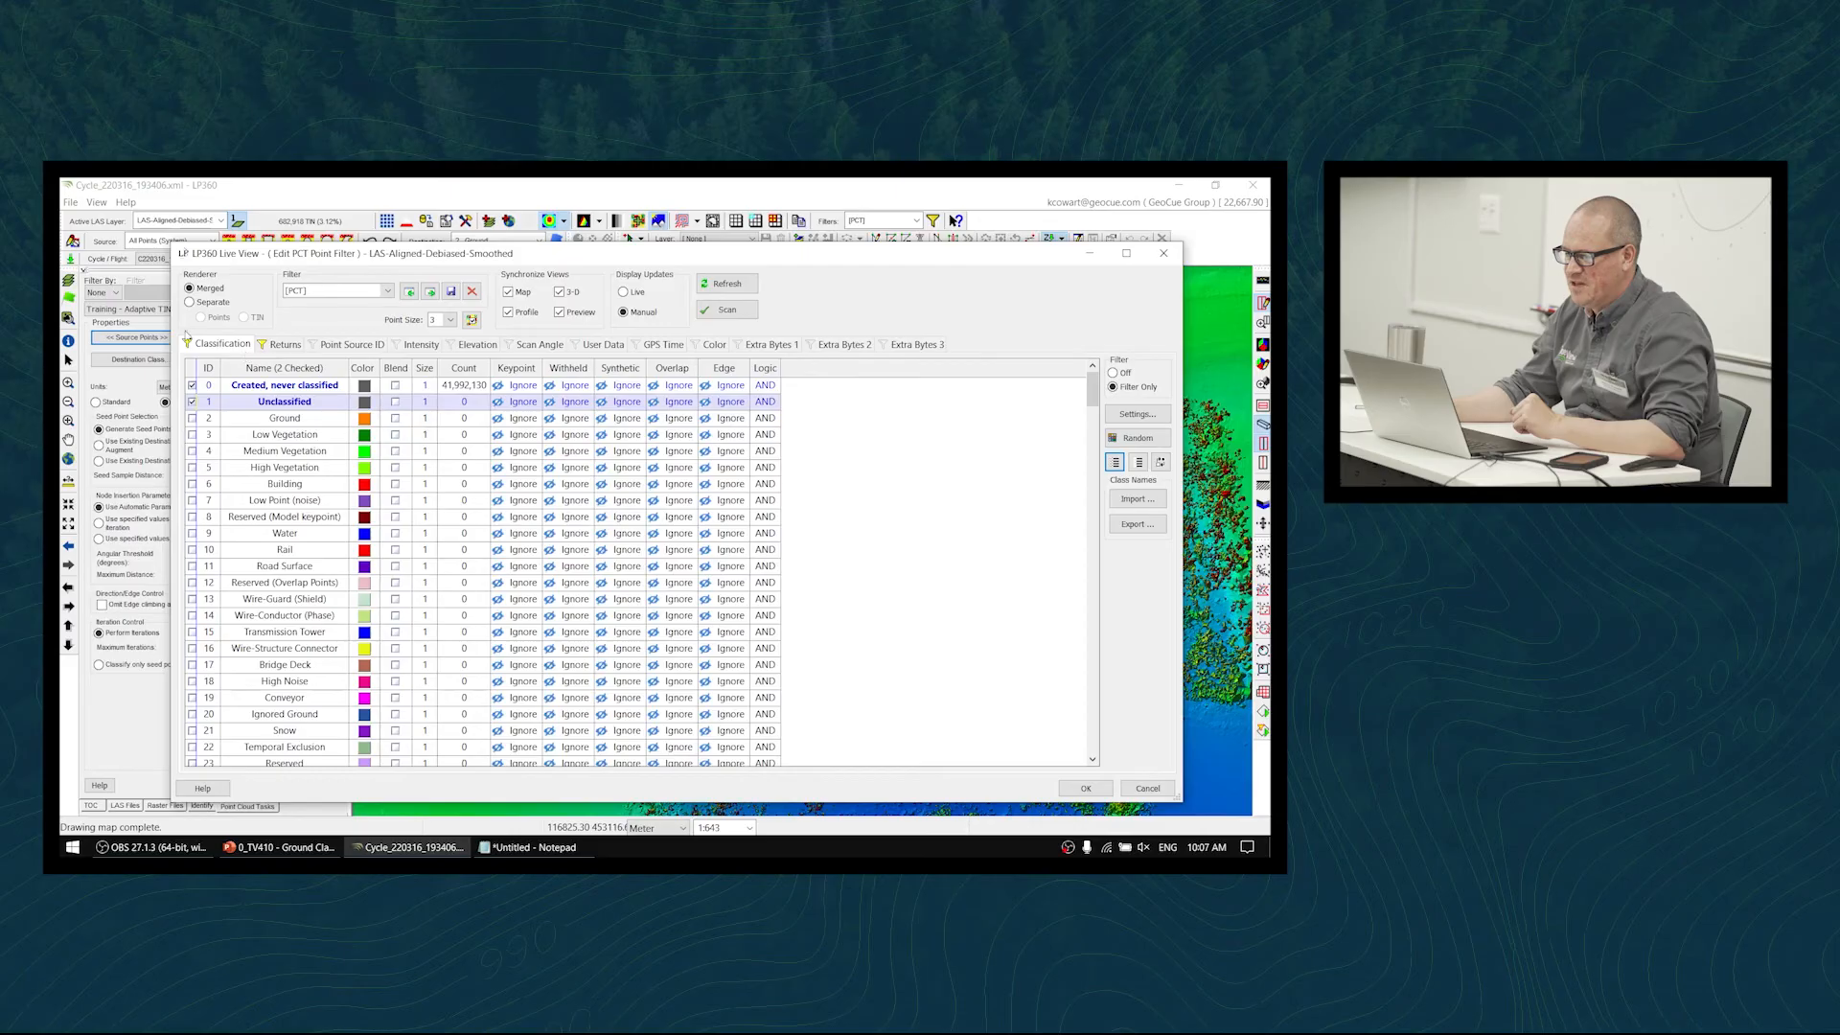
pyautogui.click(1086, 788)
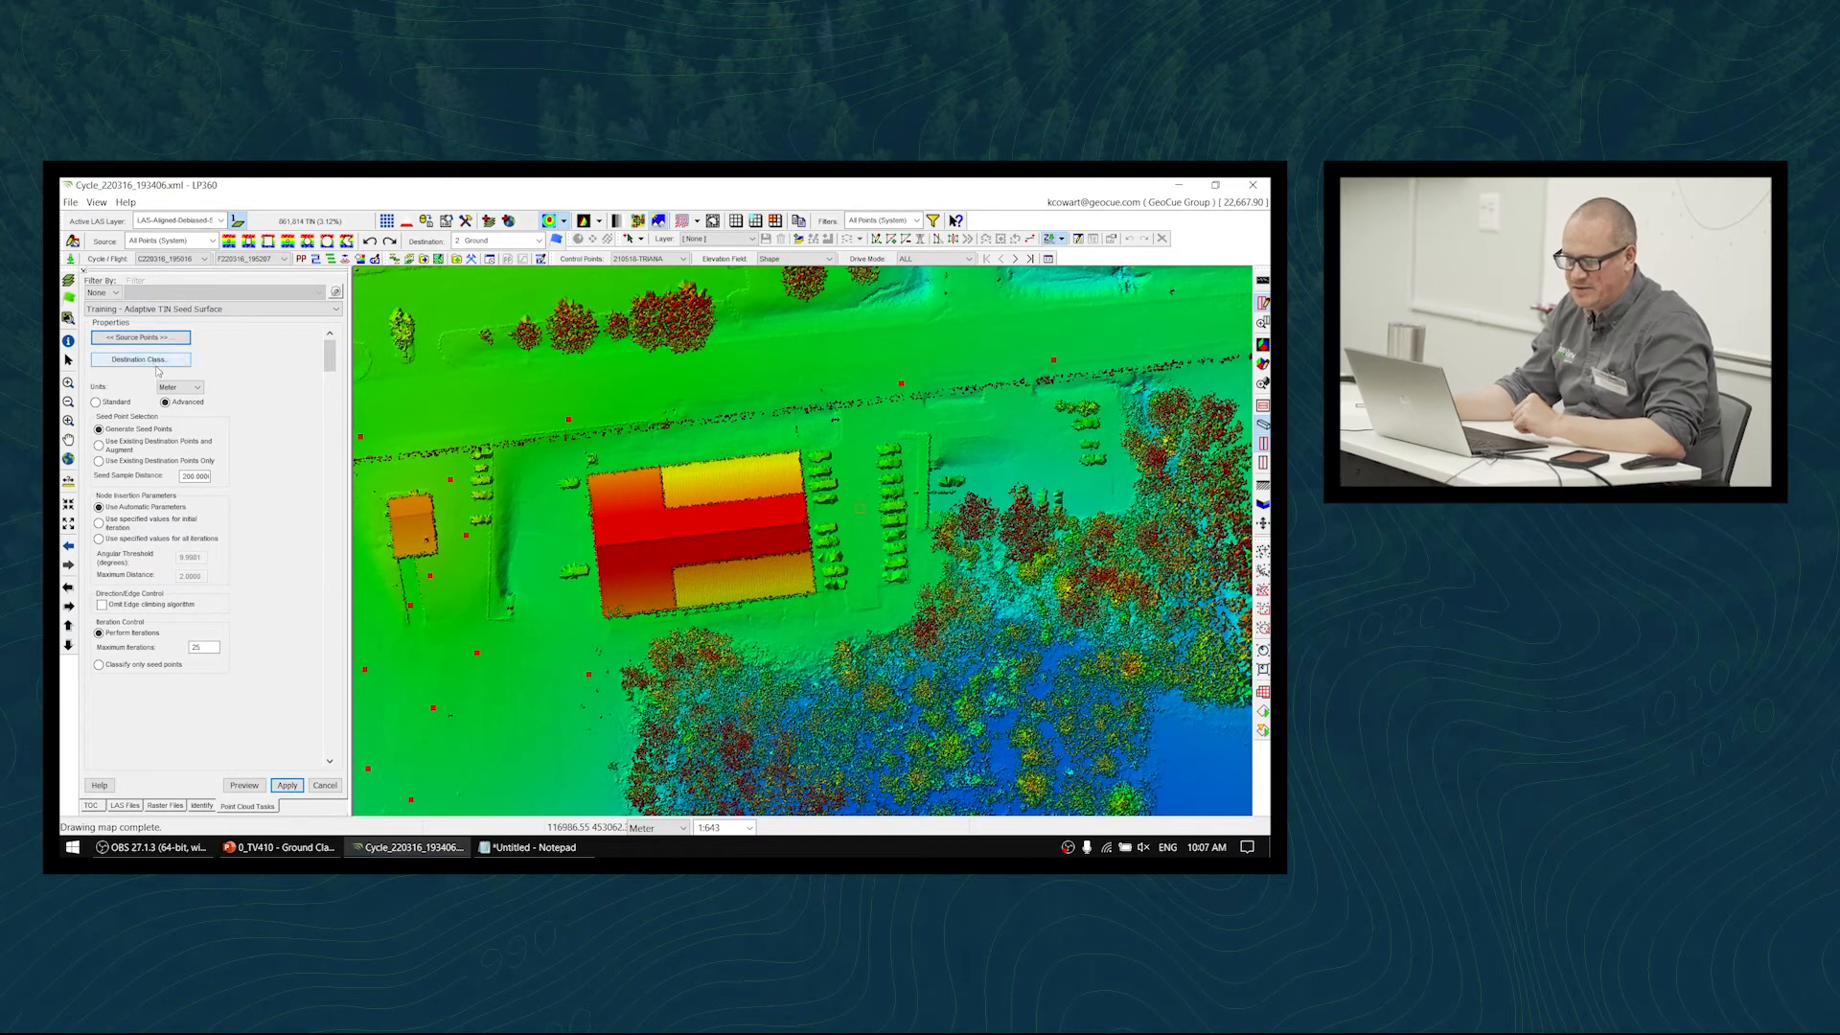
pyautogui.click(159, 361)
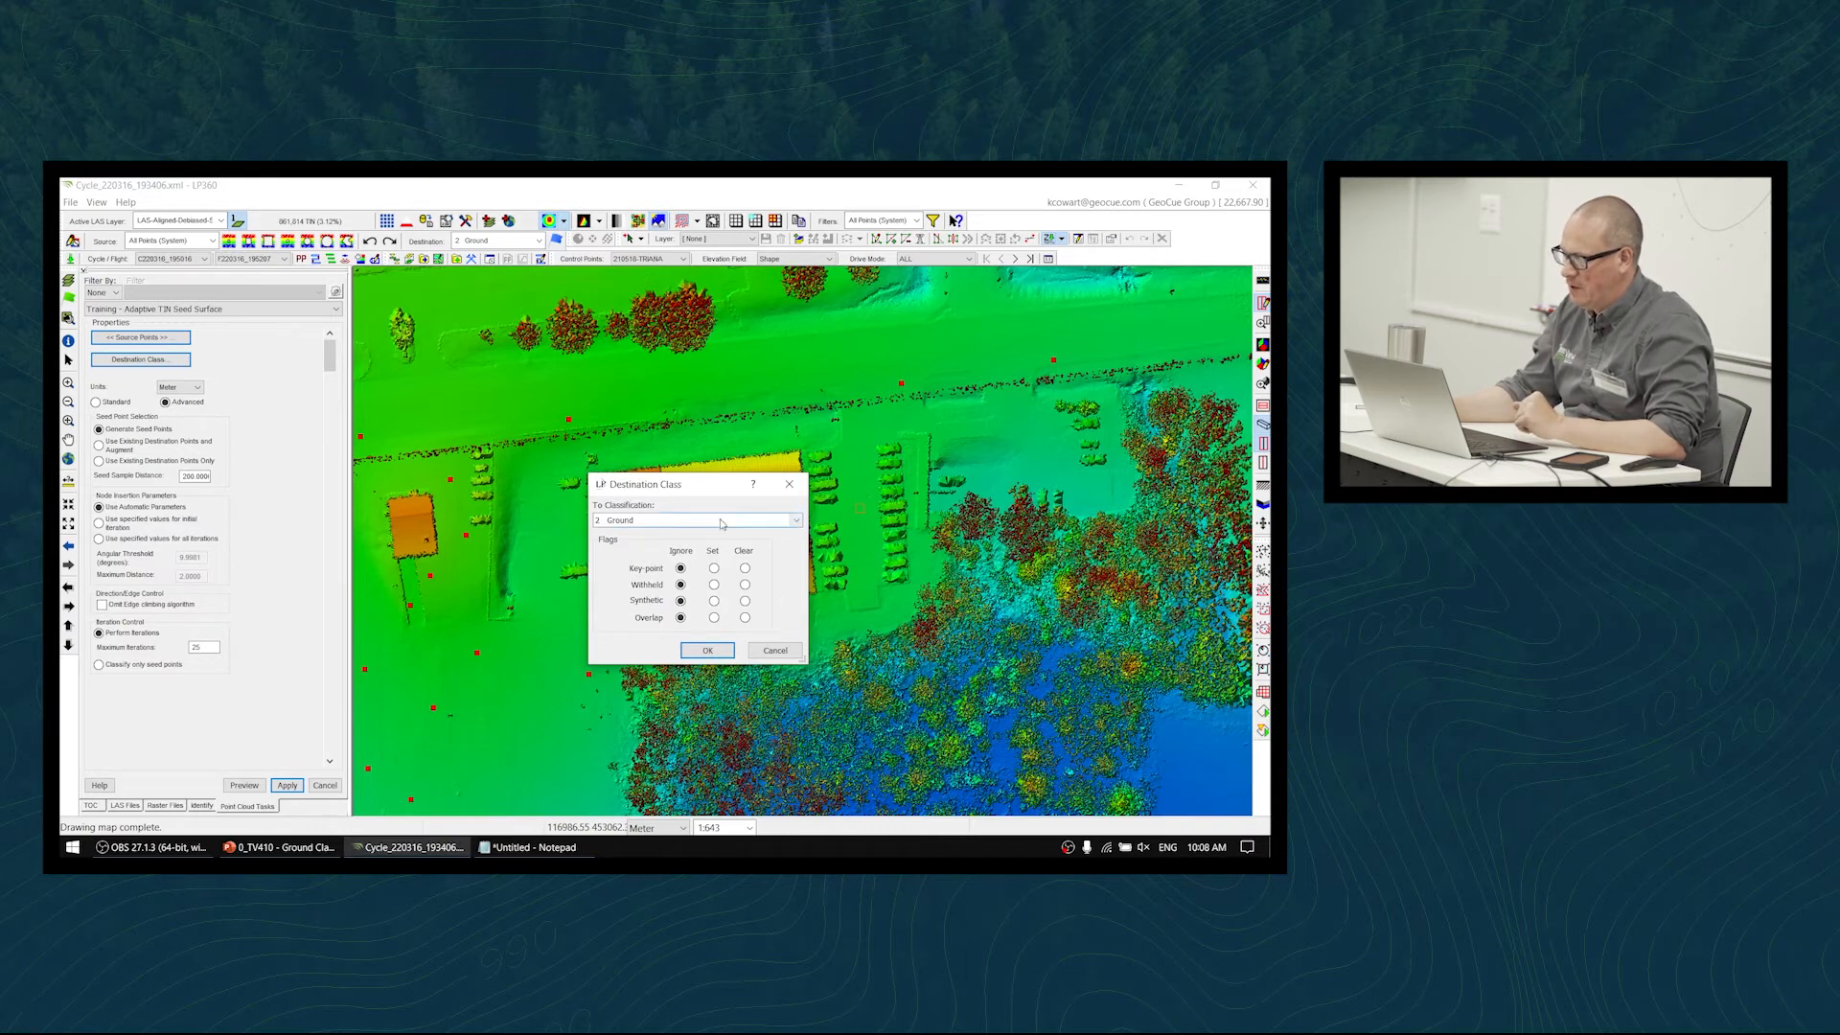
pyautogui.click(709, 651)
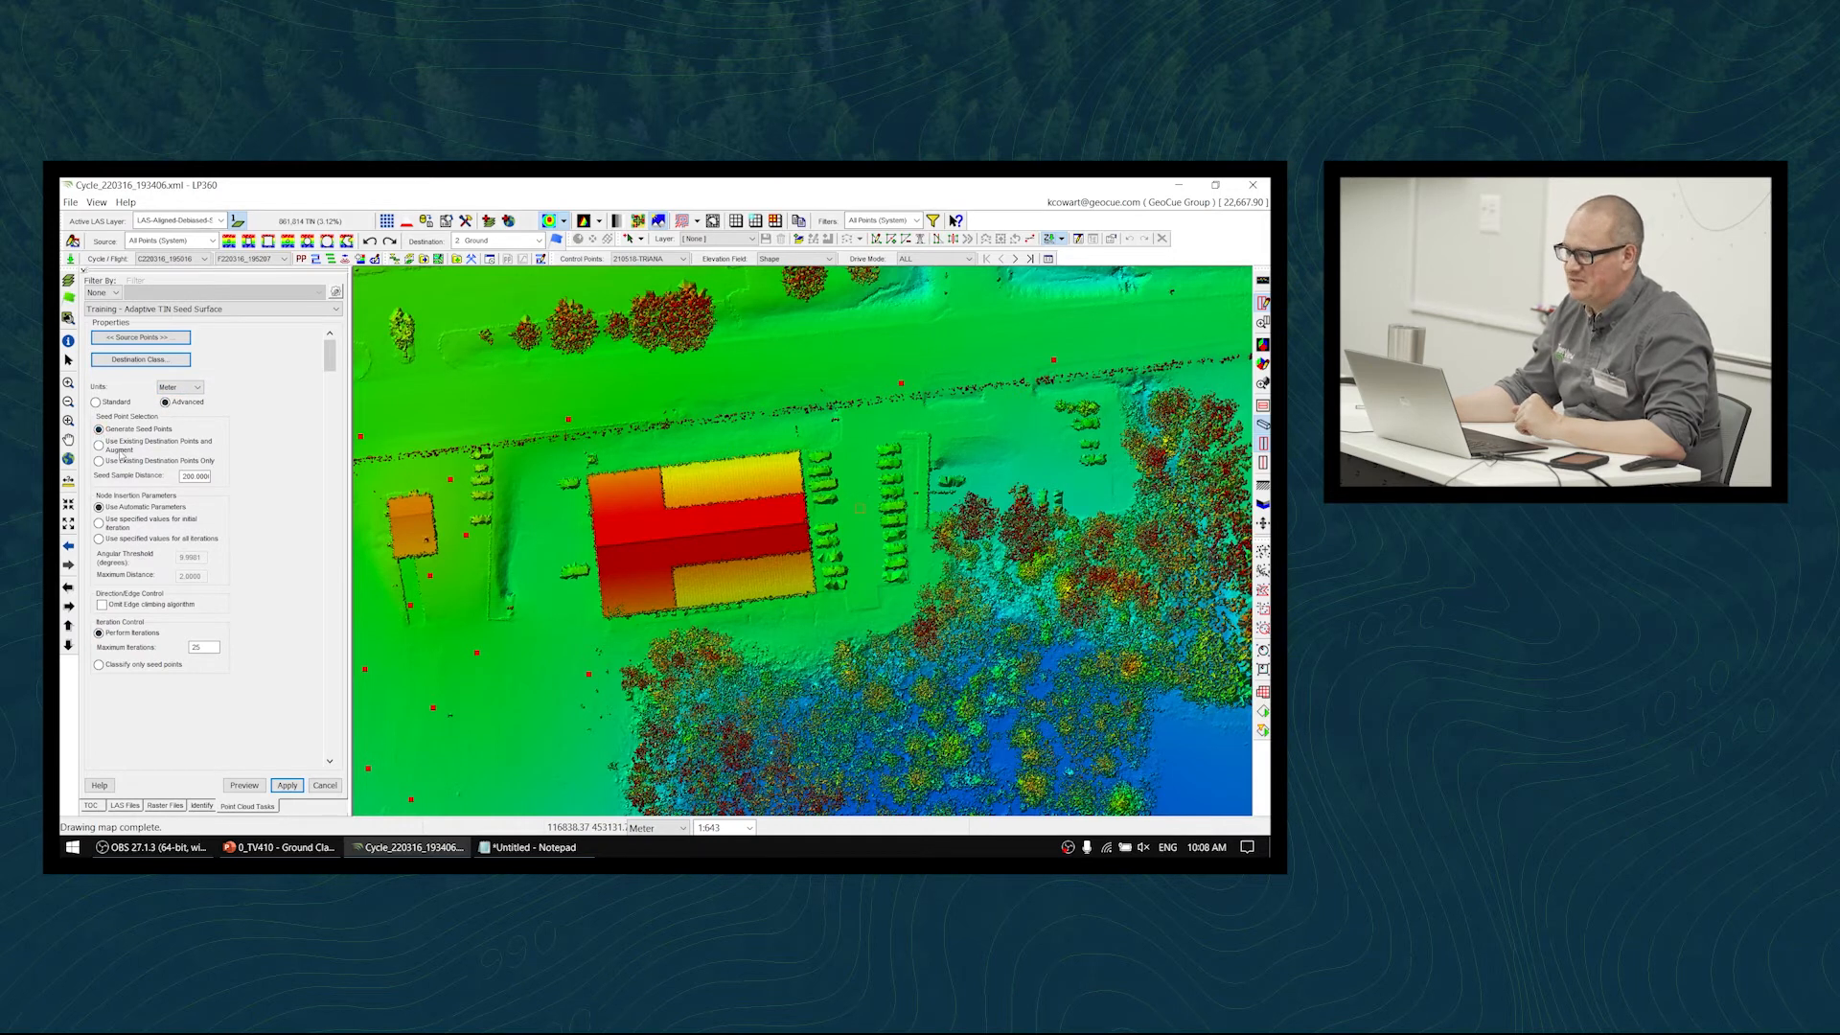
# - Set the seed sample distance to 3.0 and apply the task settings with only seed points classified
pyautogui.doubleClick(185, 477)
pyautogui.write('3.0')
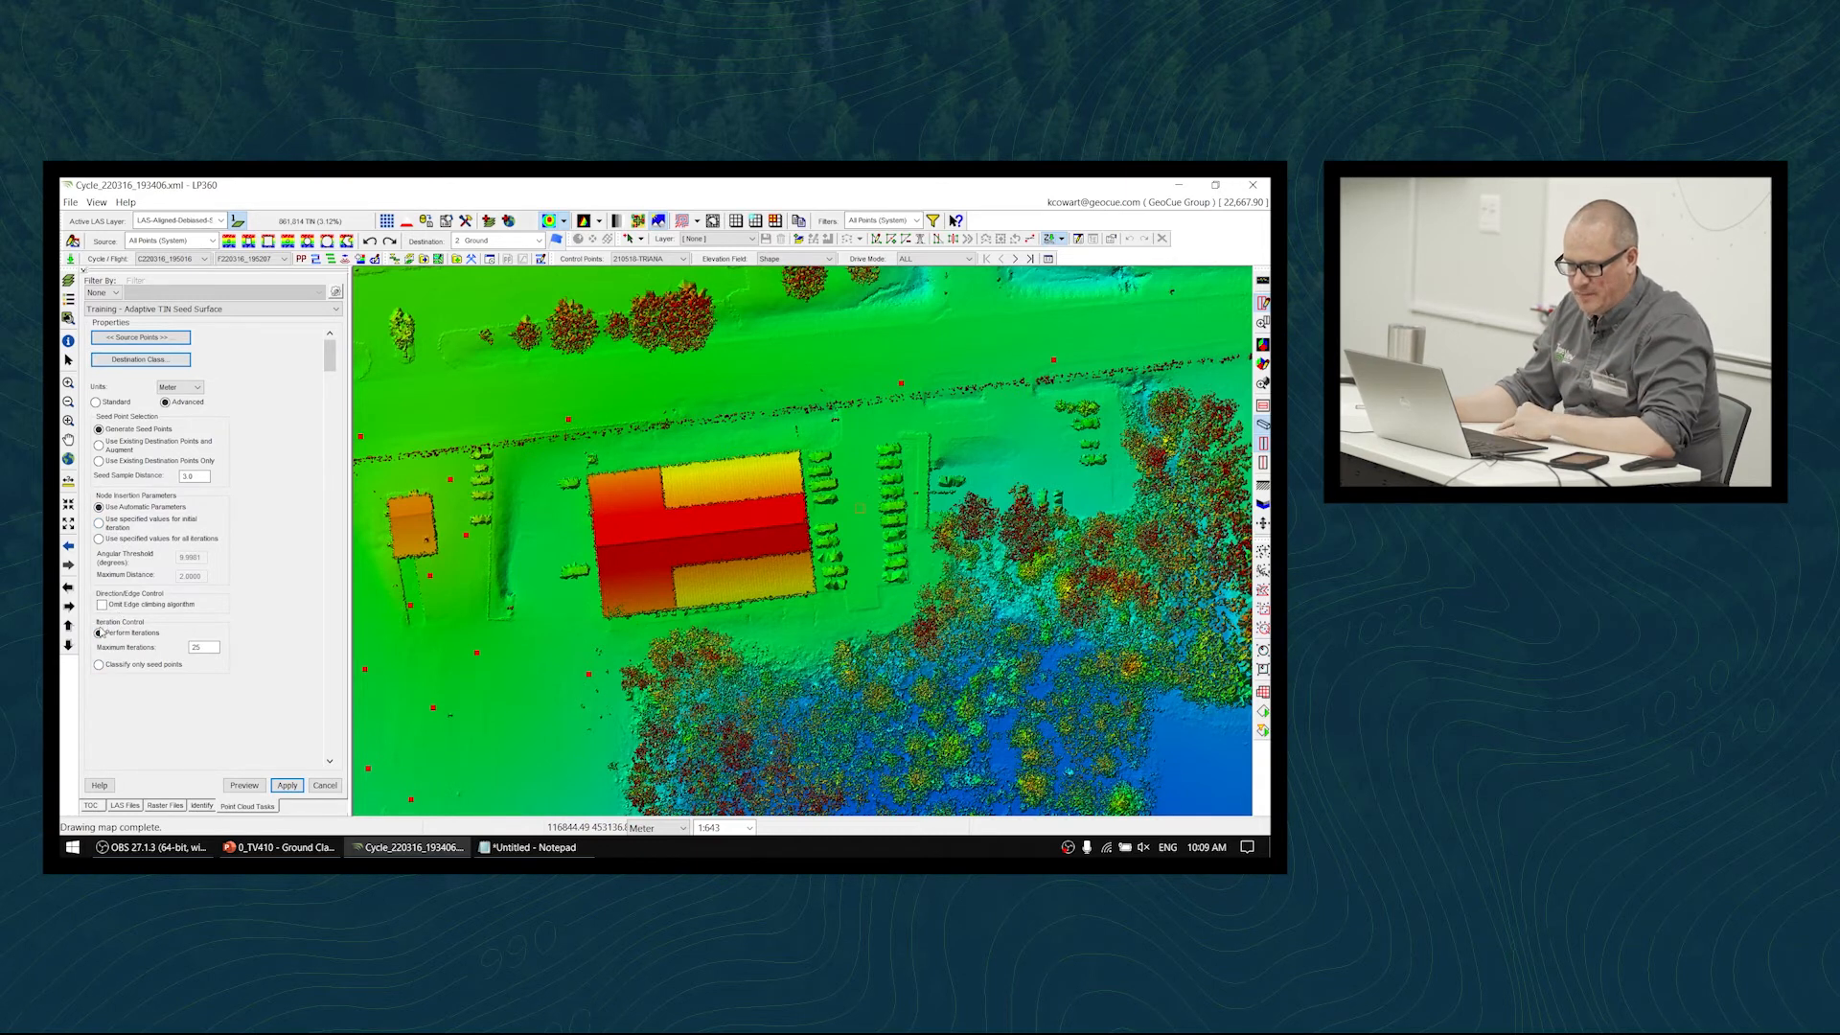
pyautogui.click(100, 665)
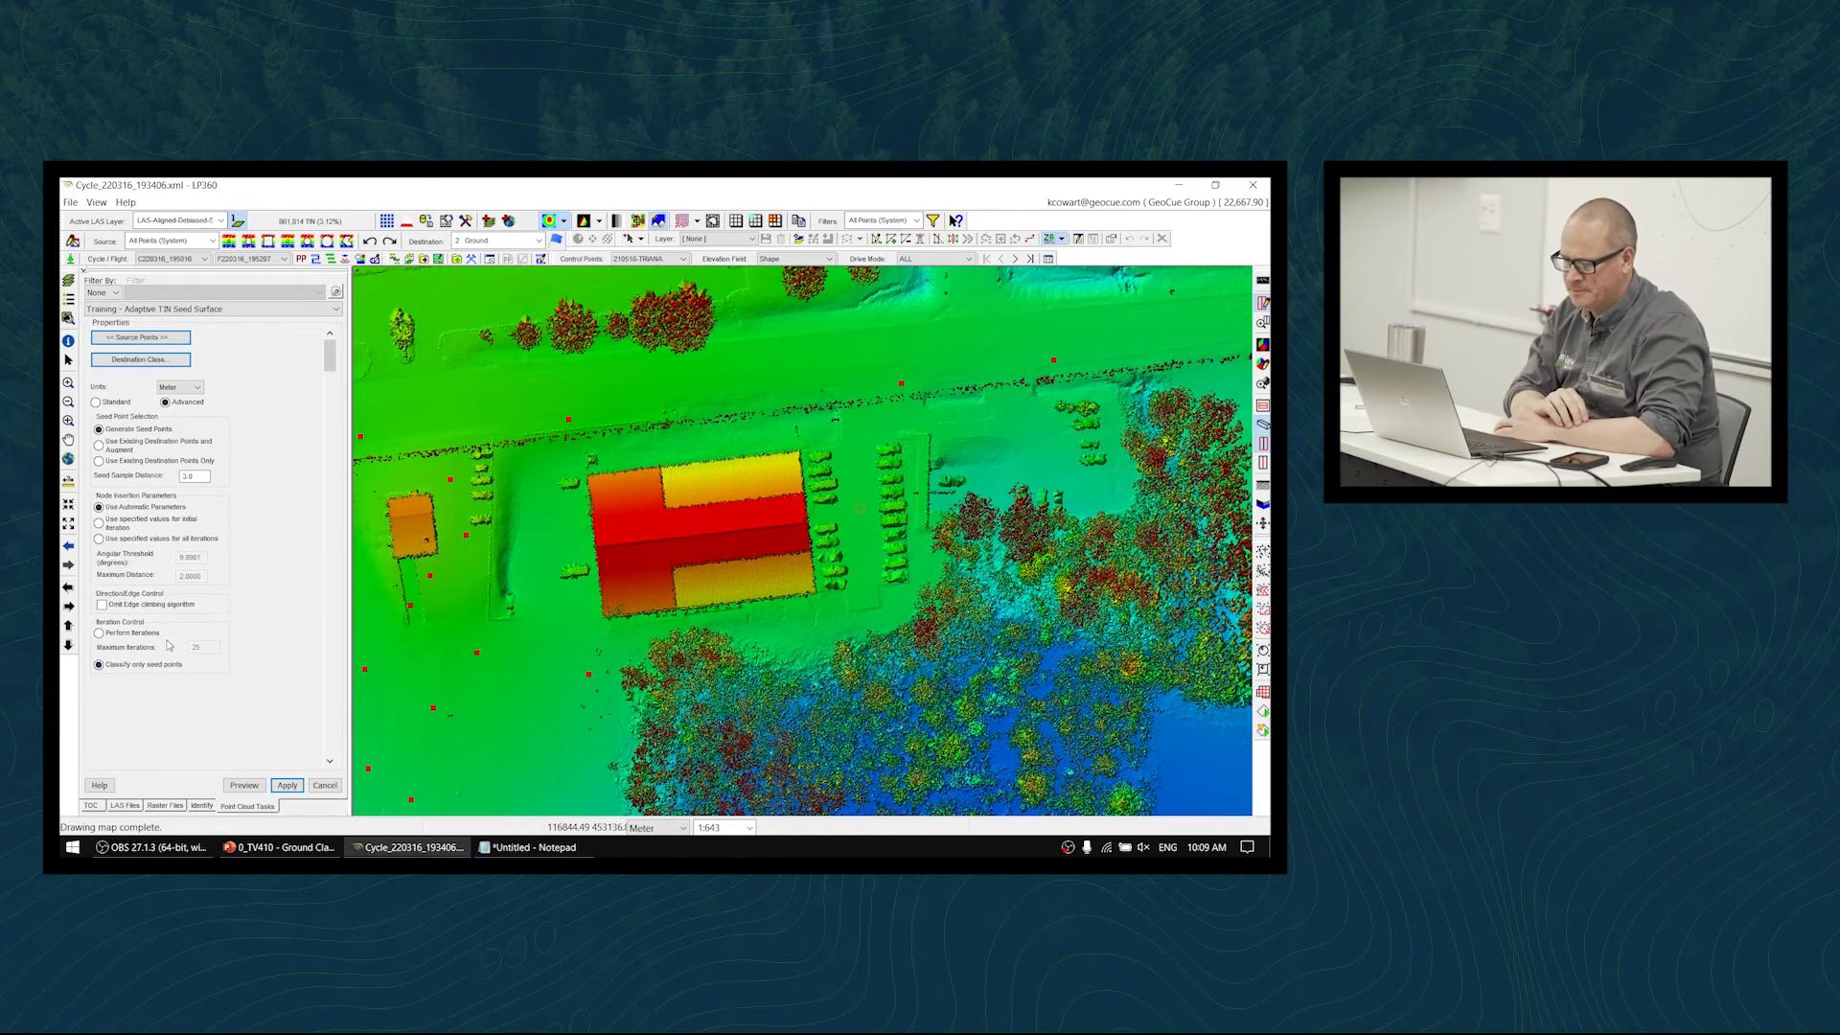
pyautogui.click(286, 785)
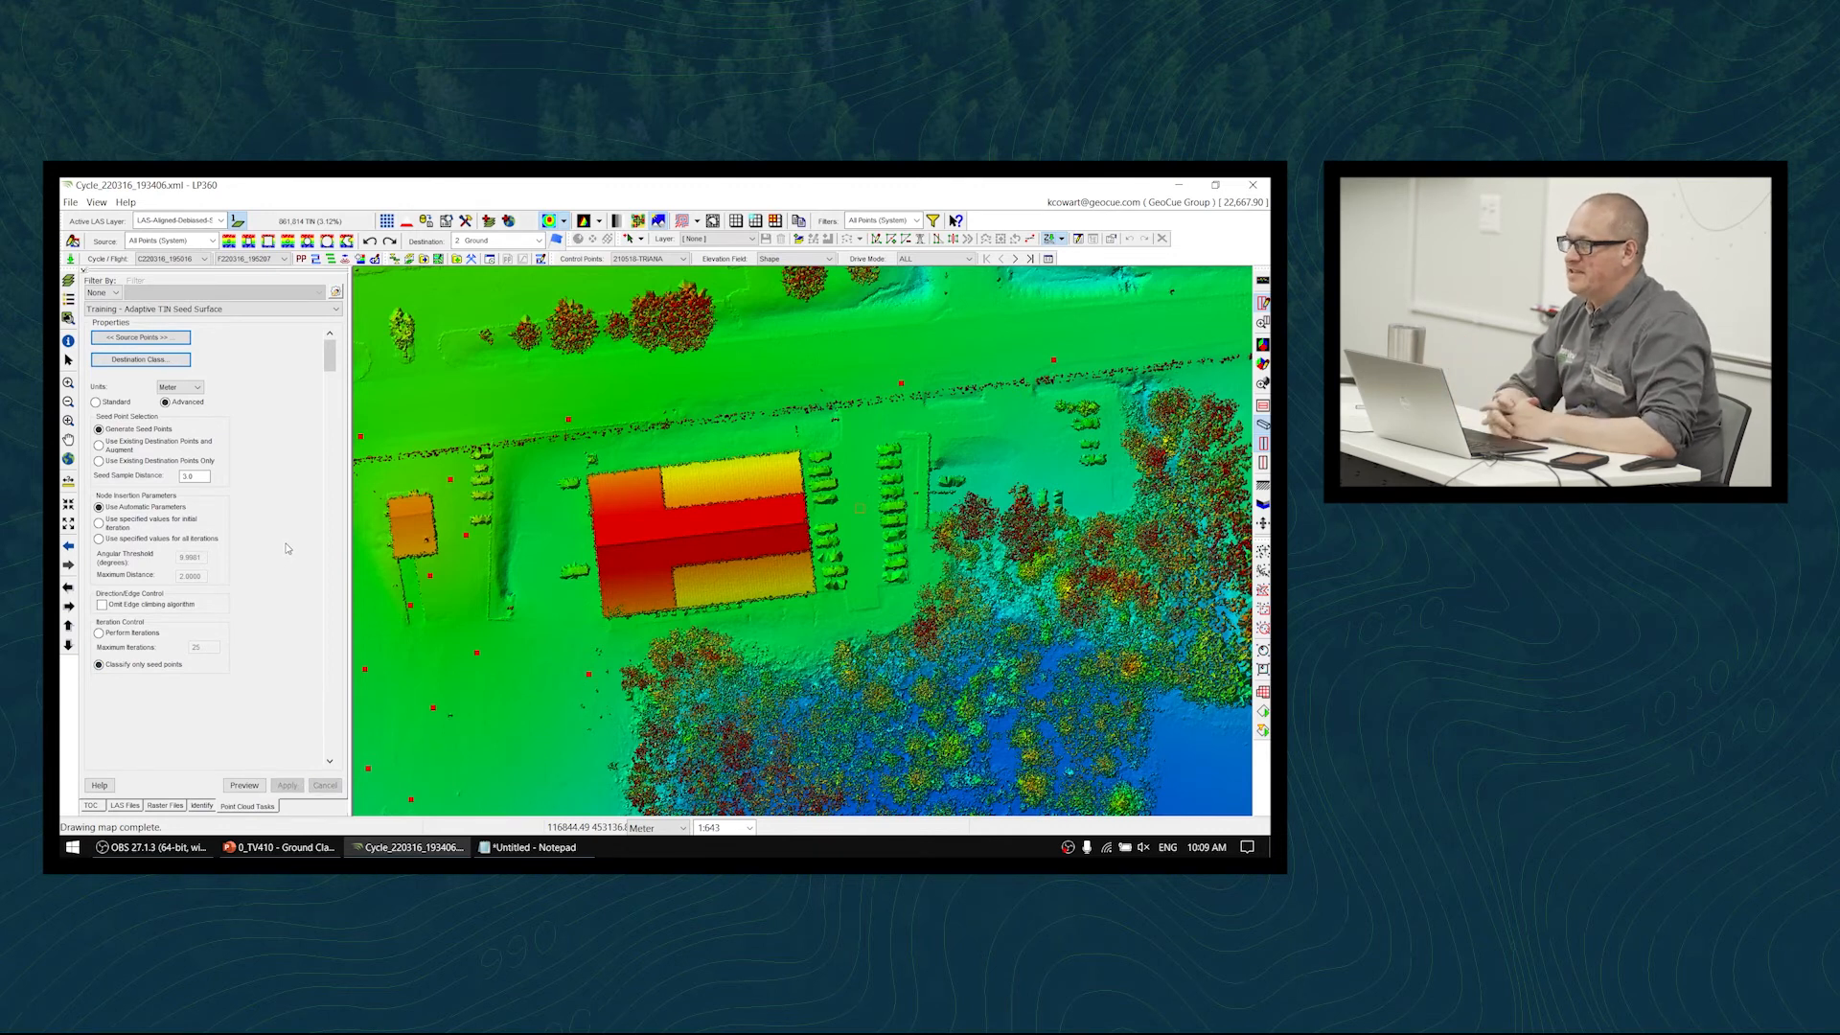
# - Check the Seed Surface slide in PowerPoint, return to LP360 and execute the Adaptive TIN Seed Surface task on the entire active LAS layer
pyautogui.click(278, 848)
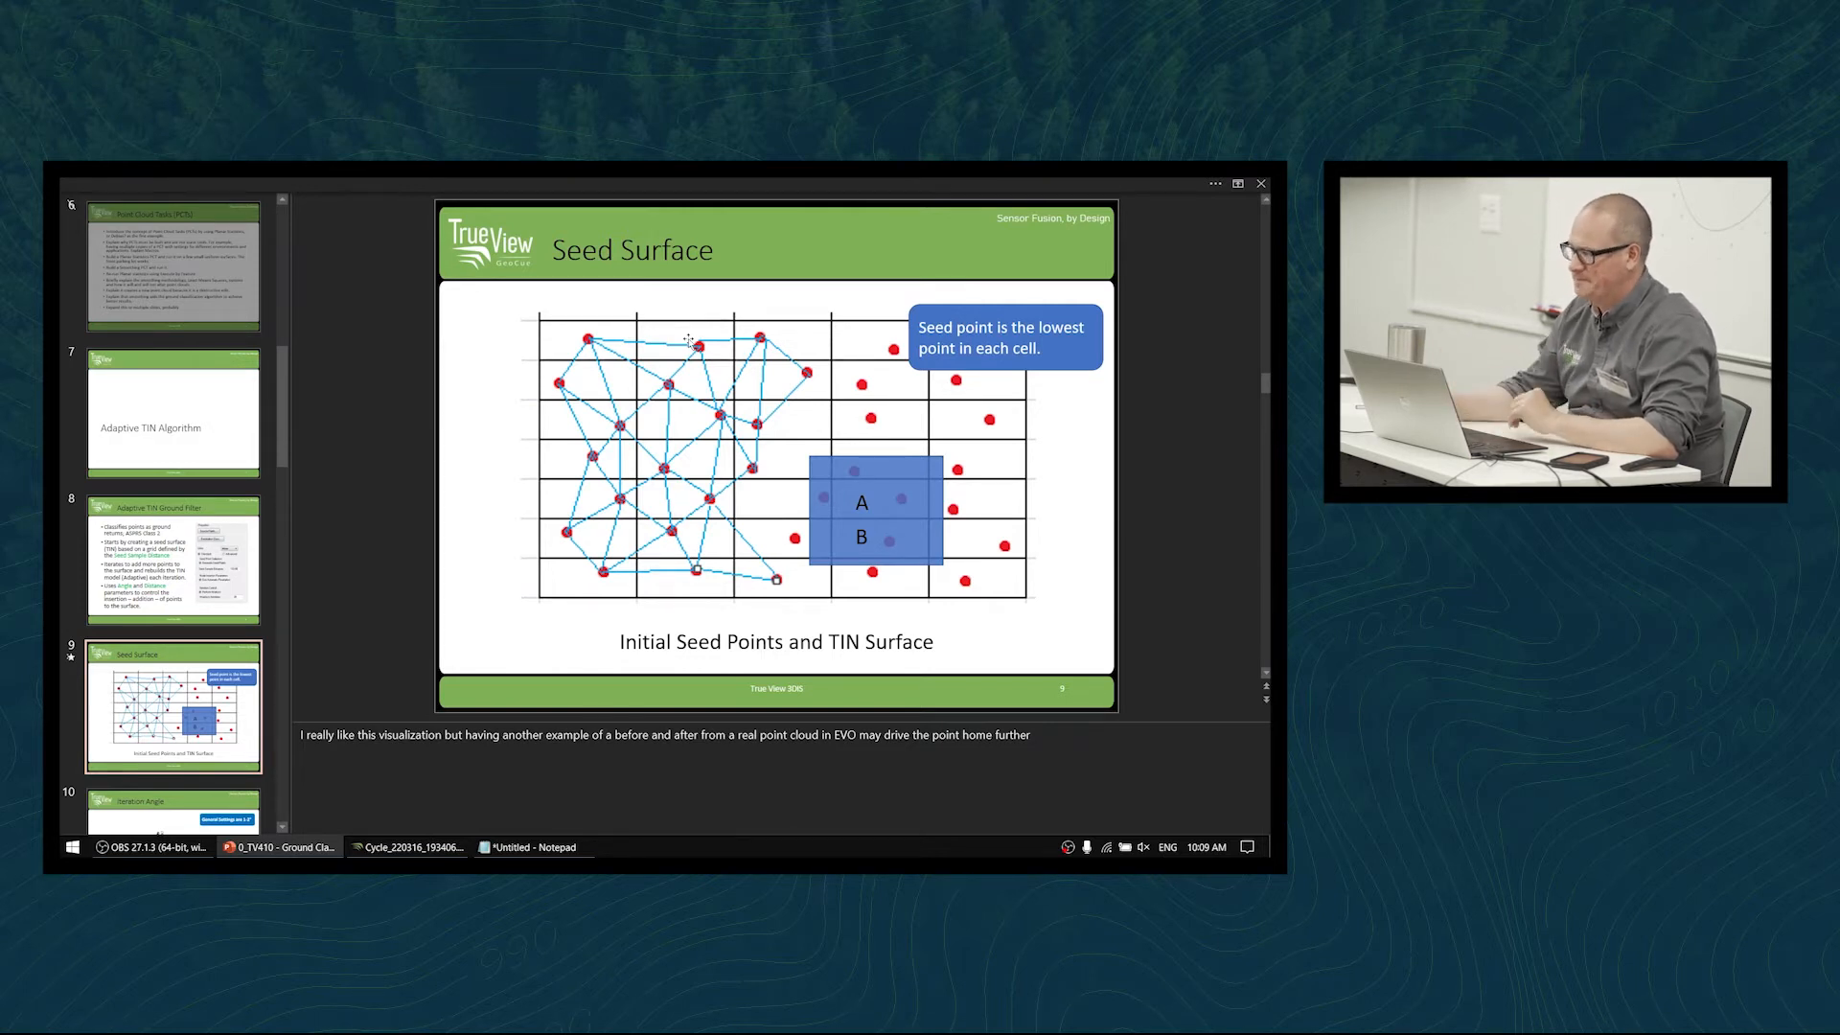
pyautogui.click(407, 847)
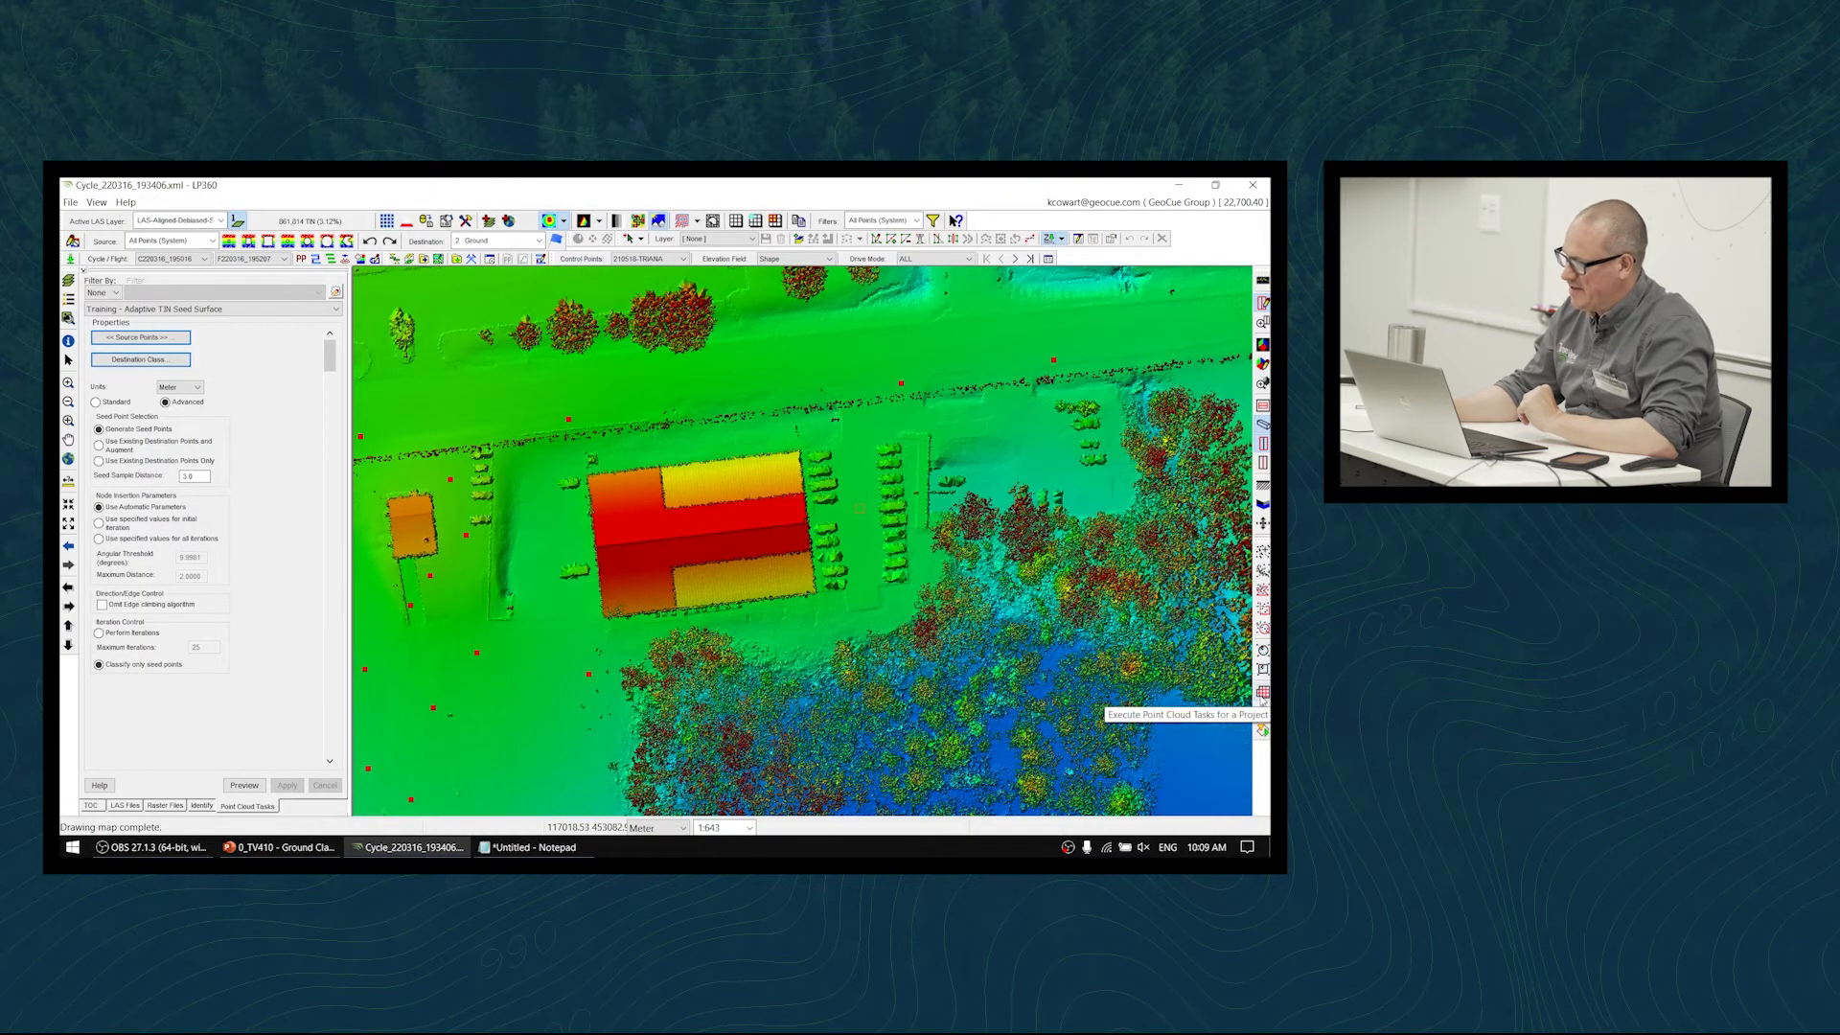
pyautogui.click(1263, 708)
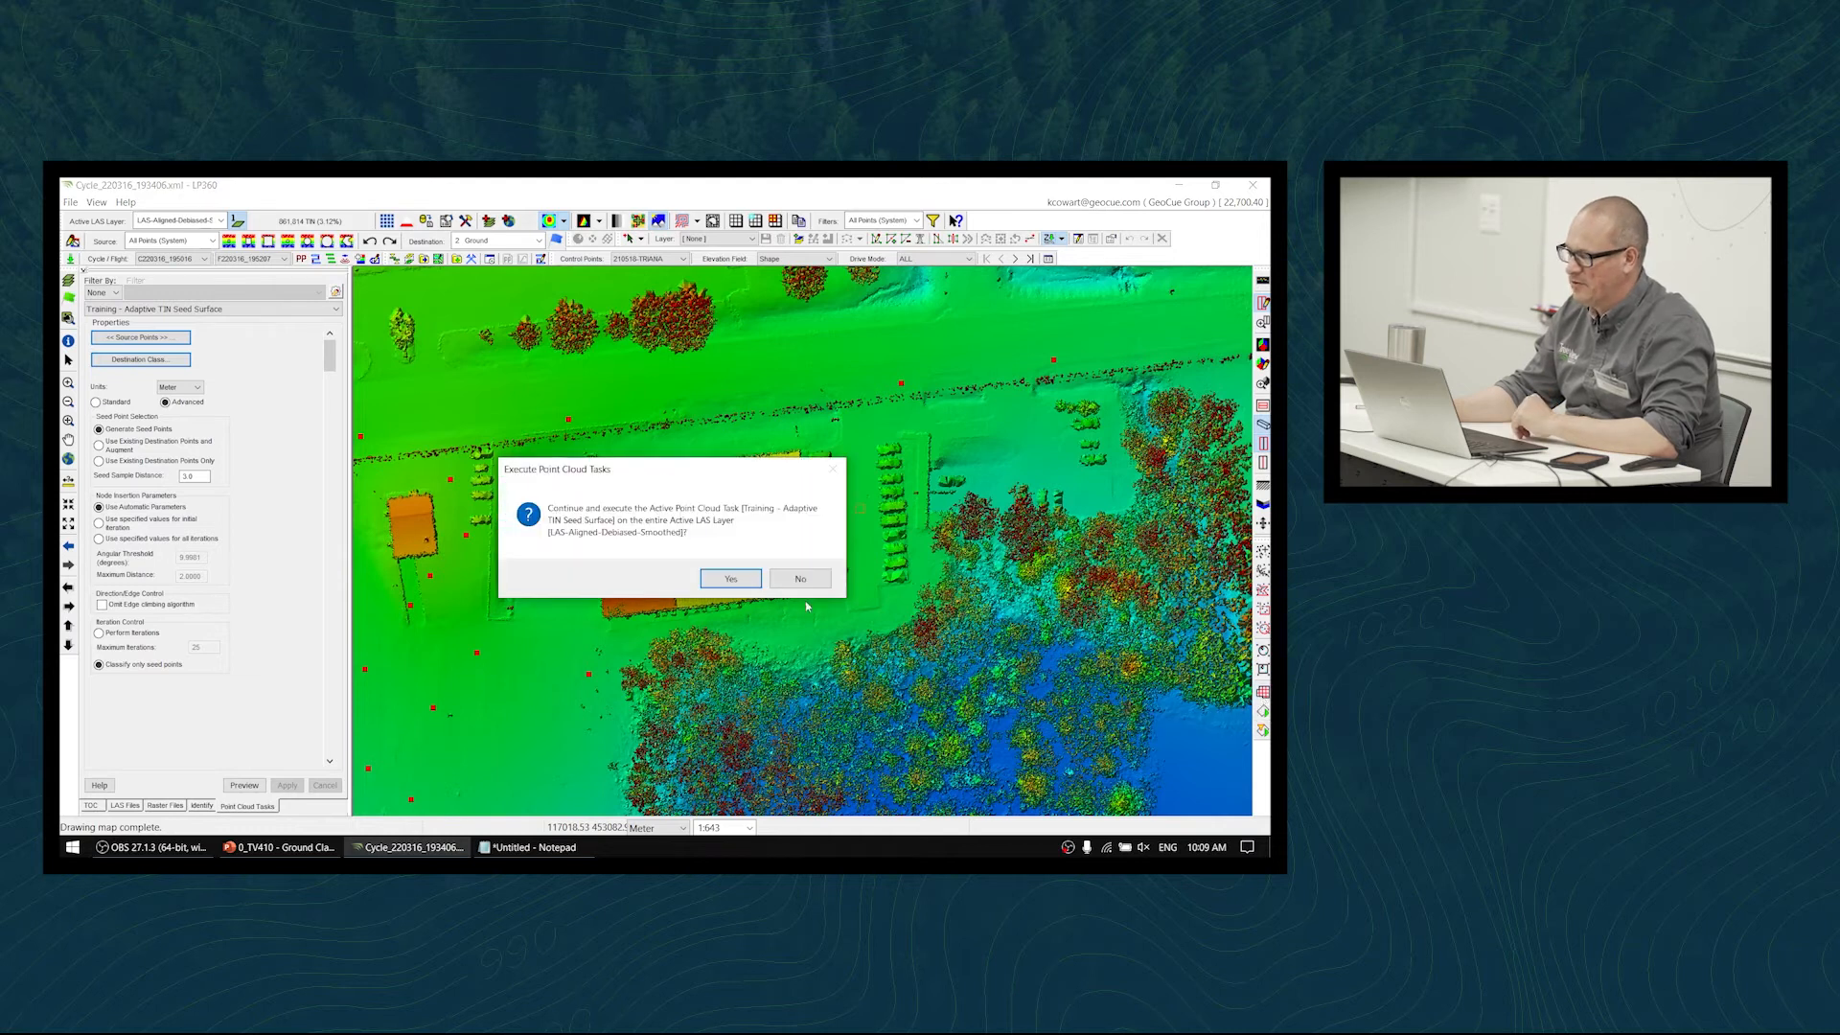
pyautogui.click(728, 579)
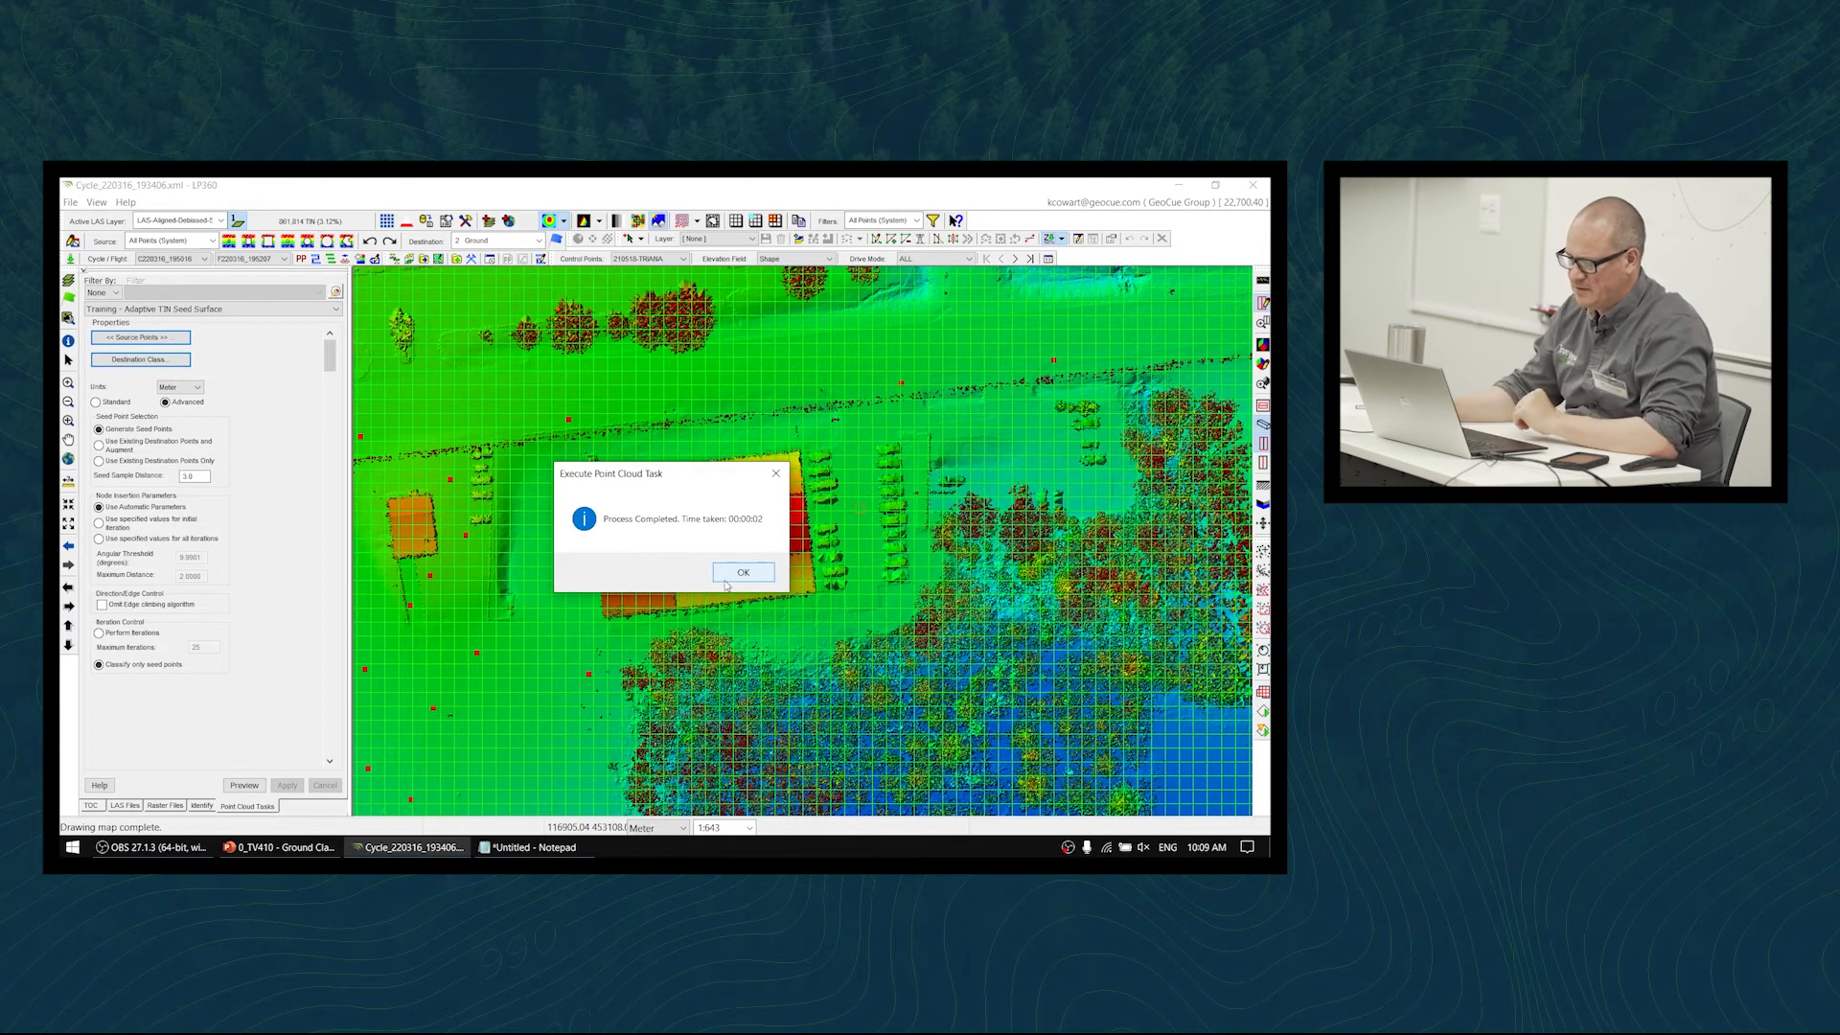
pyautogui.click(728, 577)
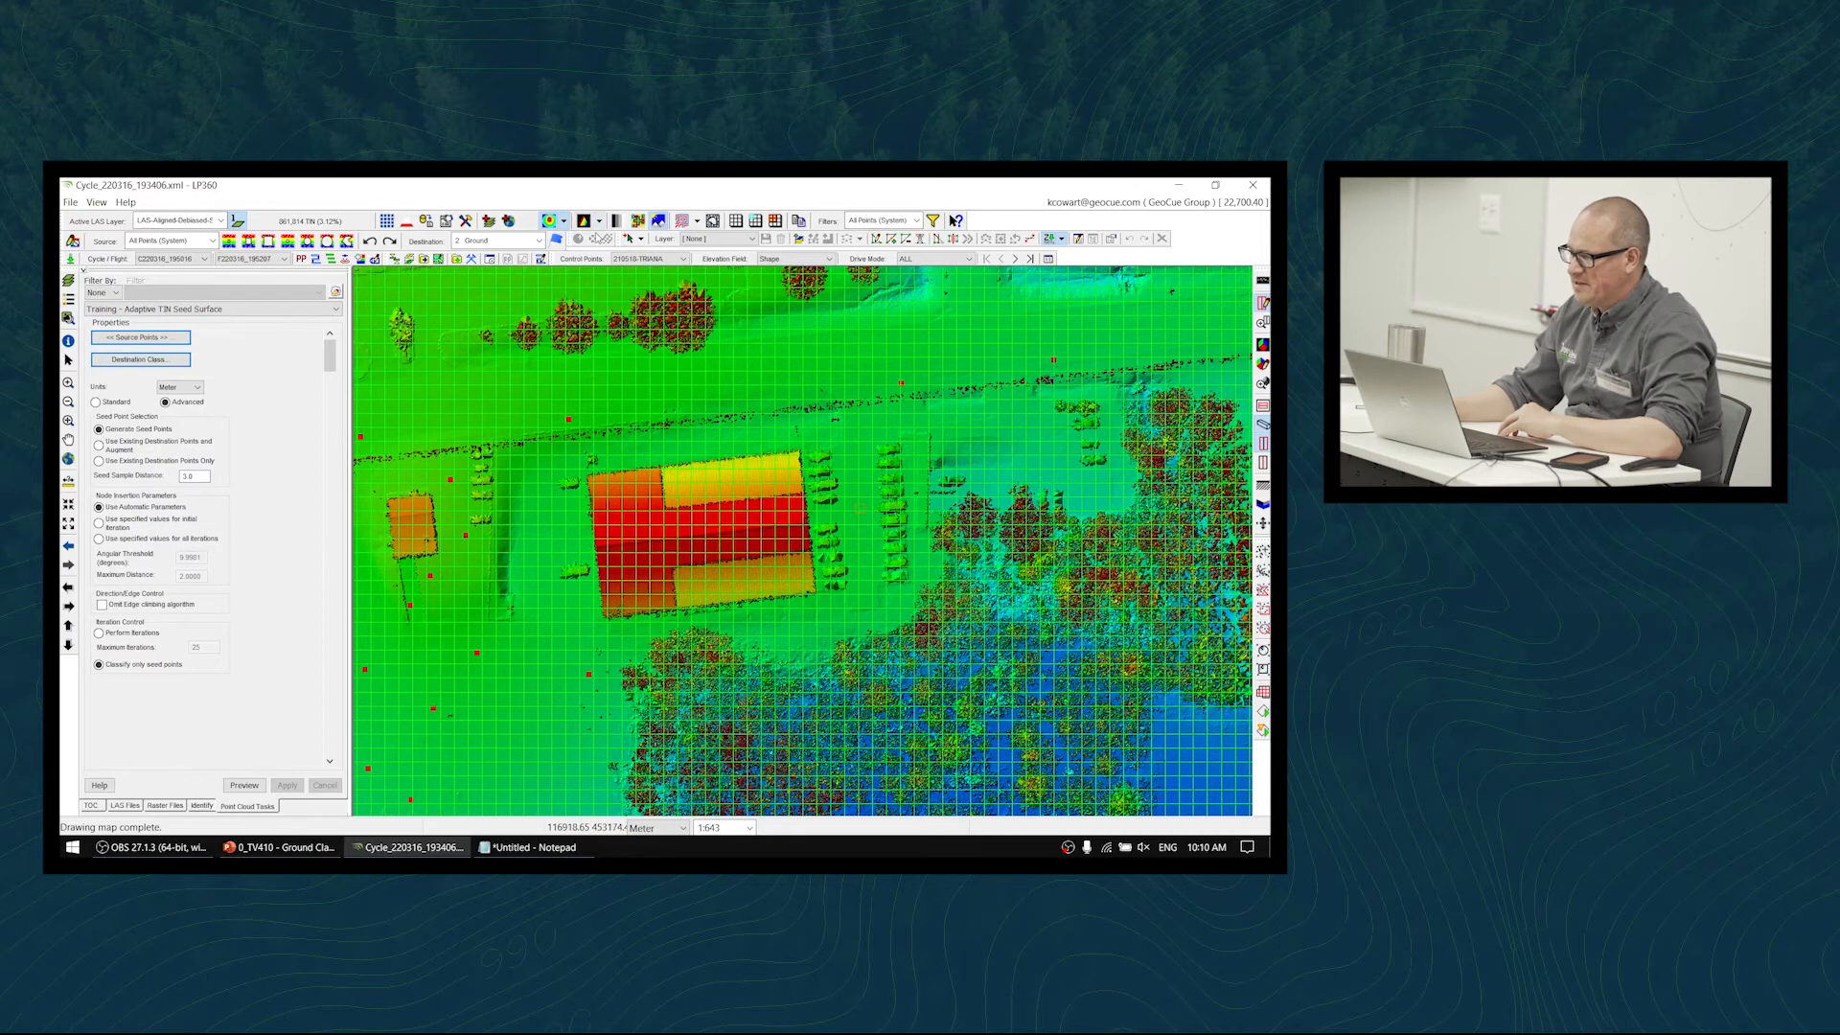
# - Display the map as points filtered to Ground (System) at full point density
pyautogui.click(602, 221)
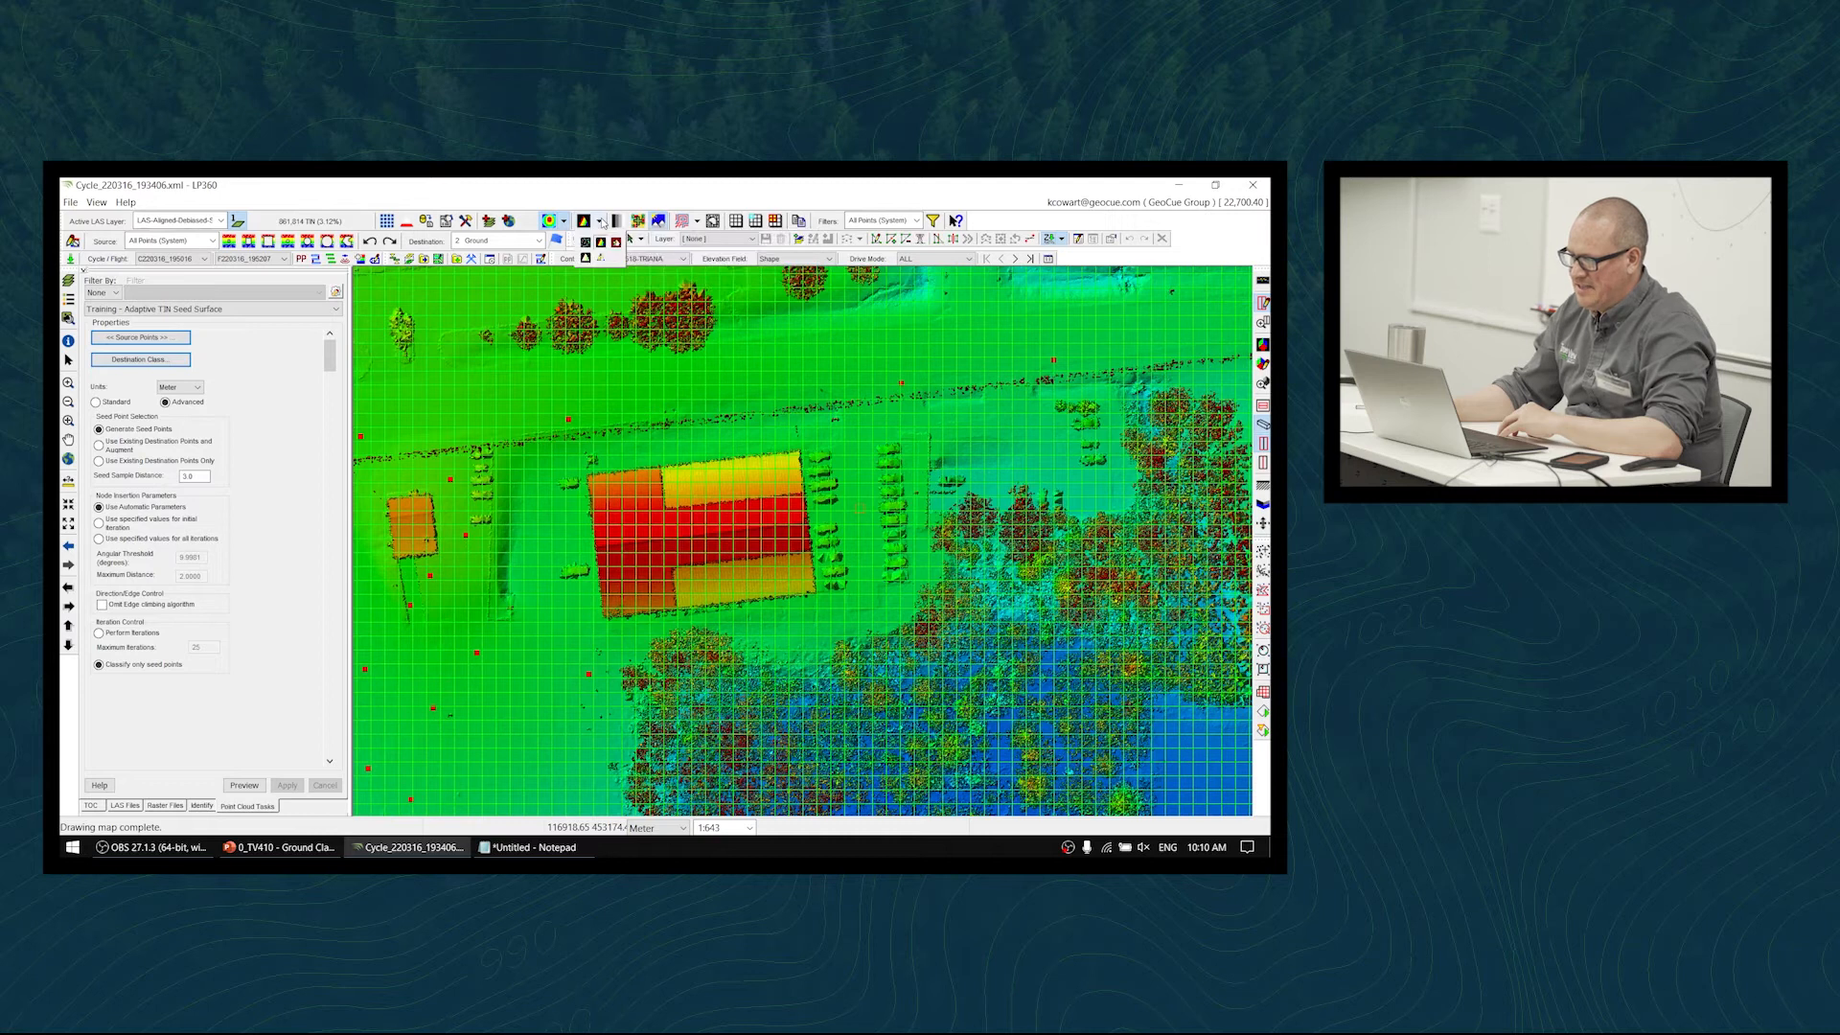
pyautogui.click(586, 242)
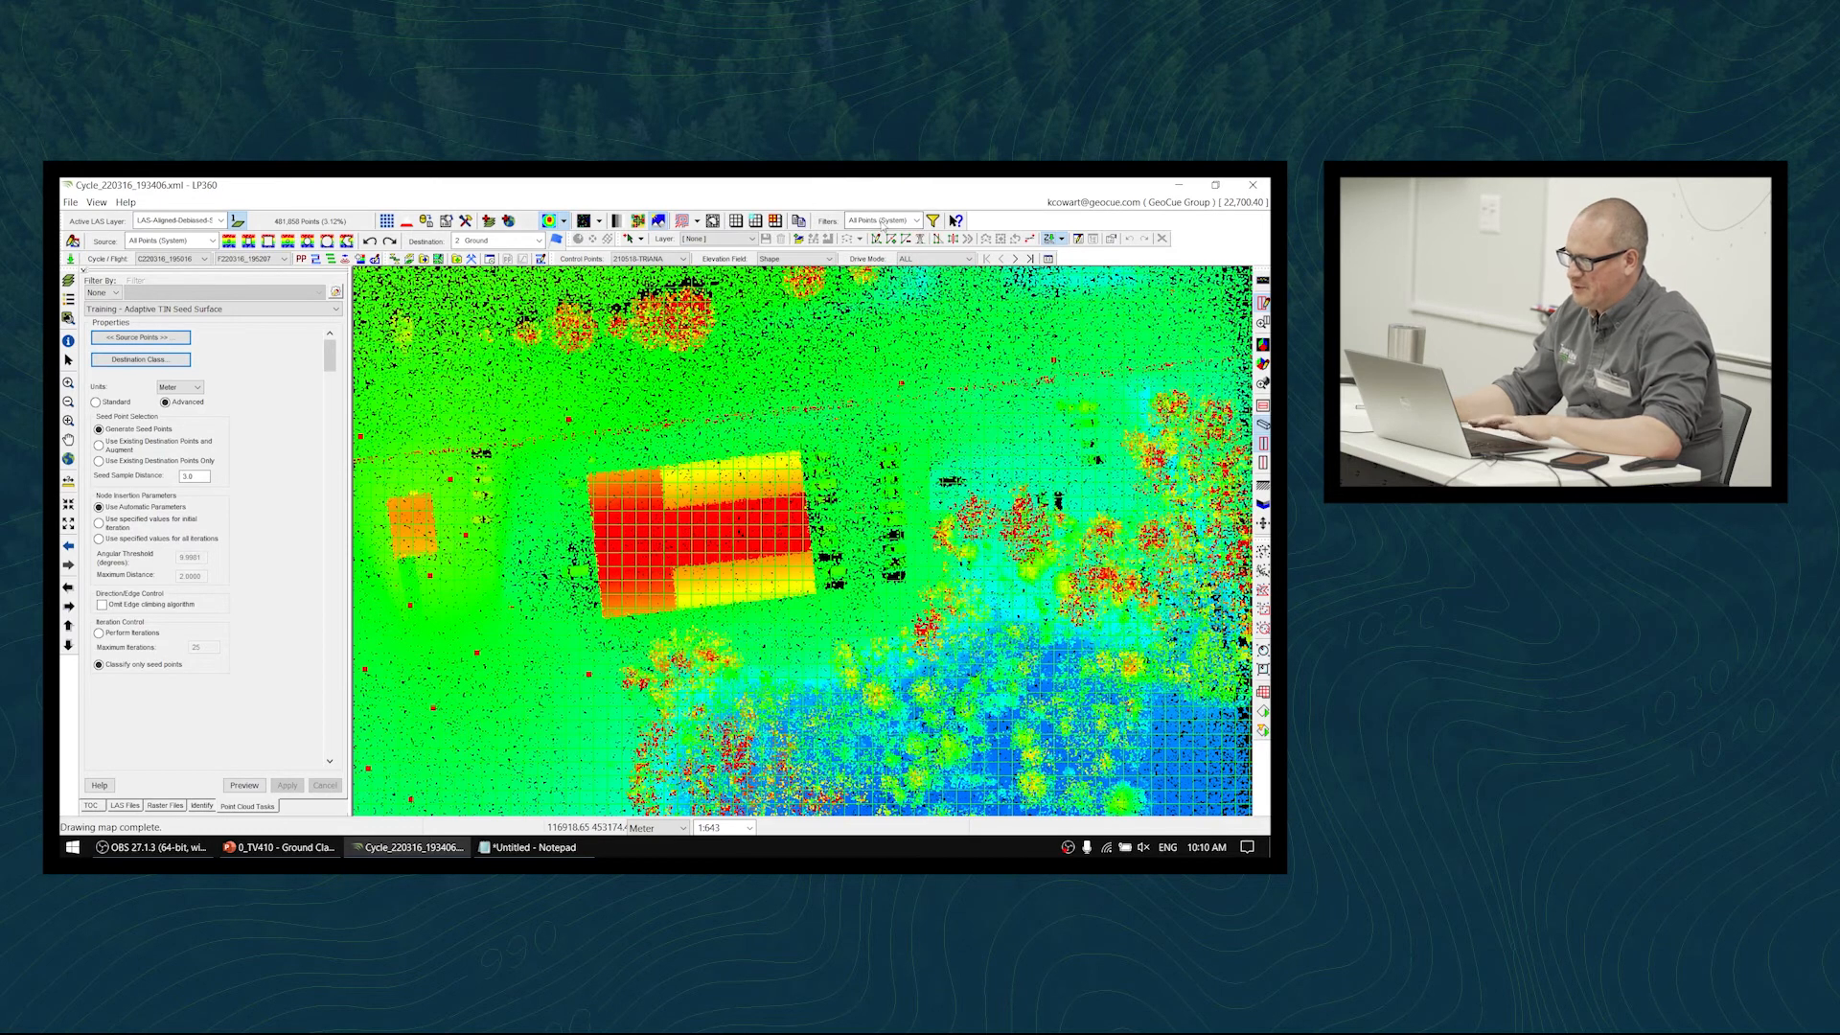
pyautogui.click(882, 223)
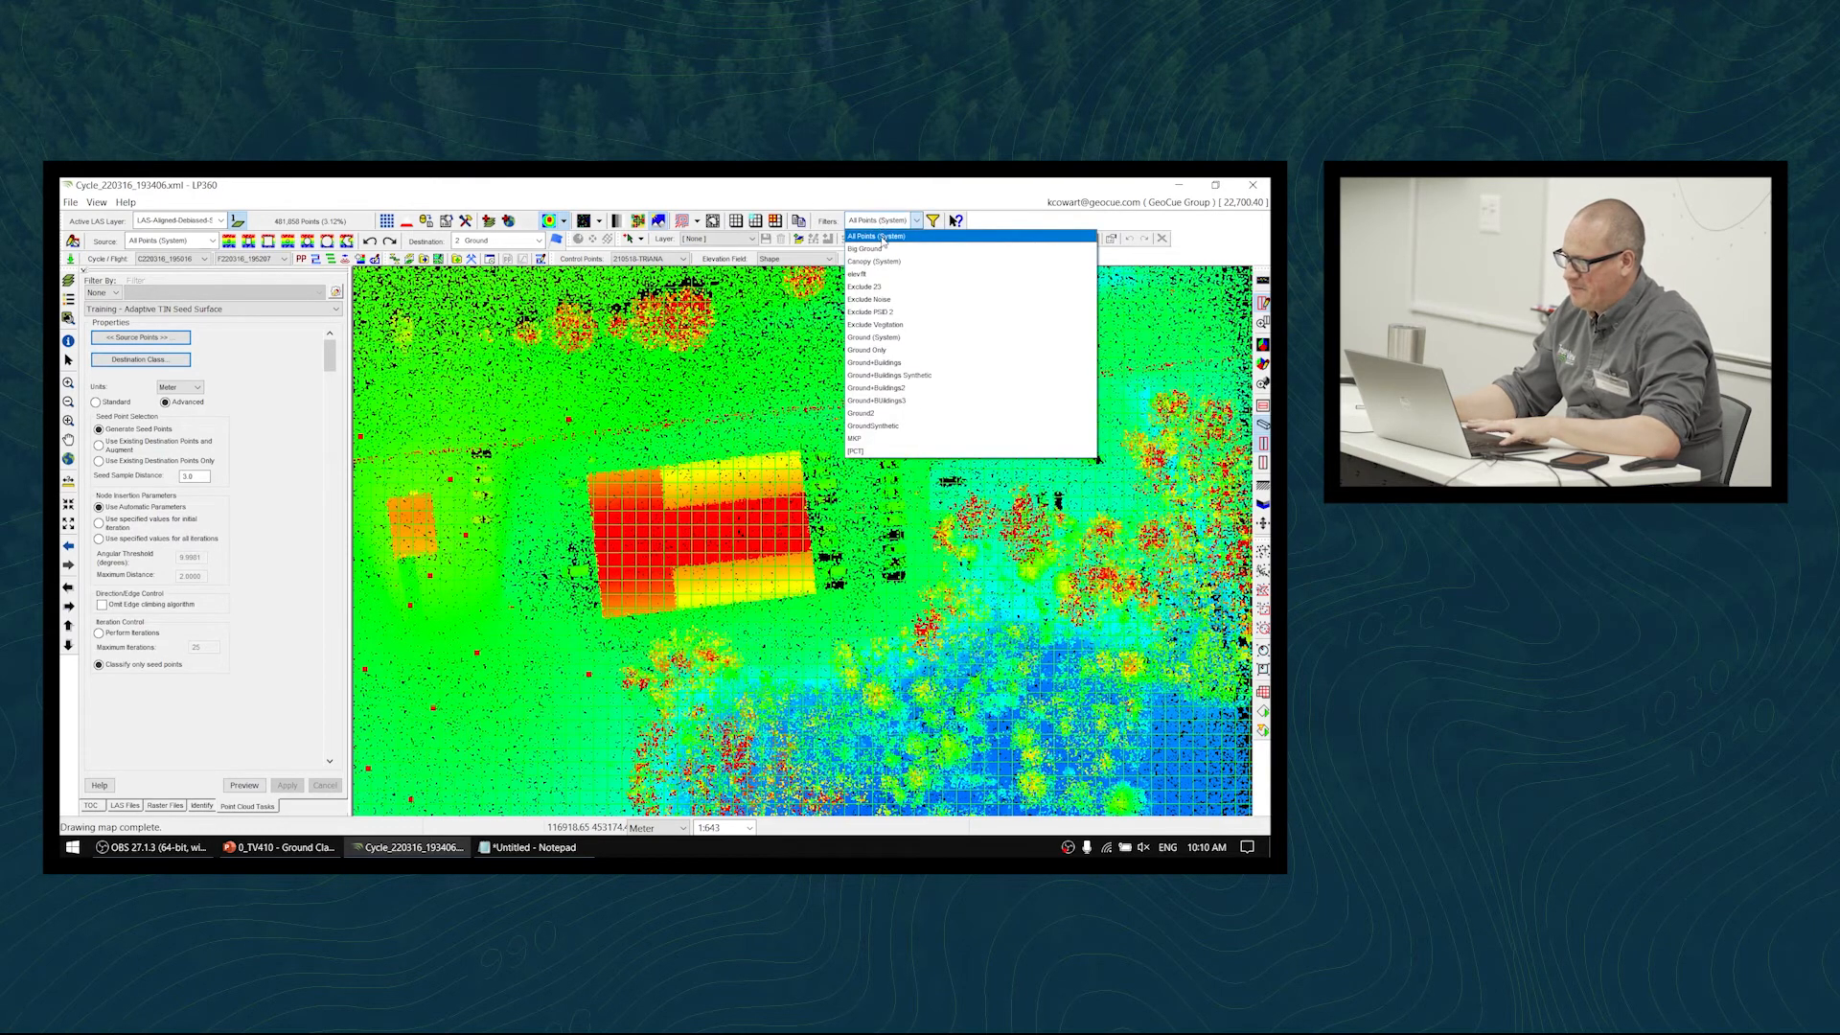
pyautogui.click(874, 337)
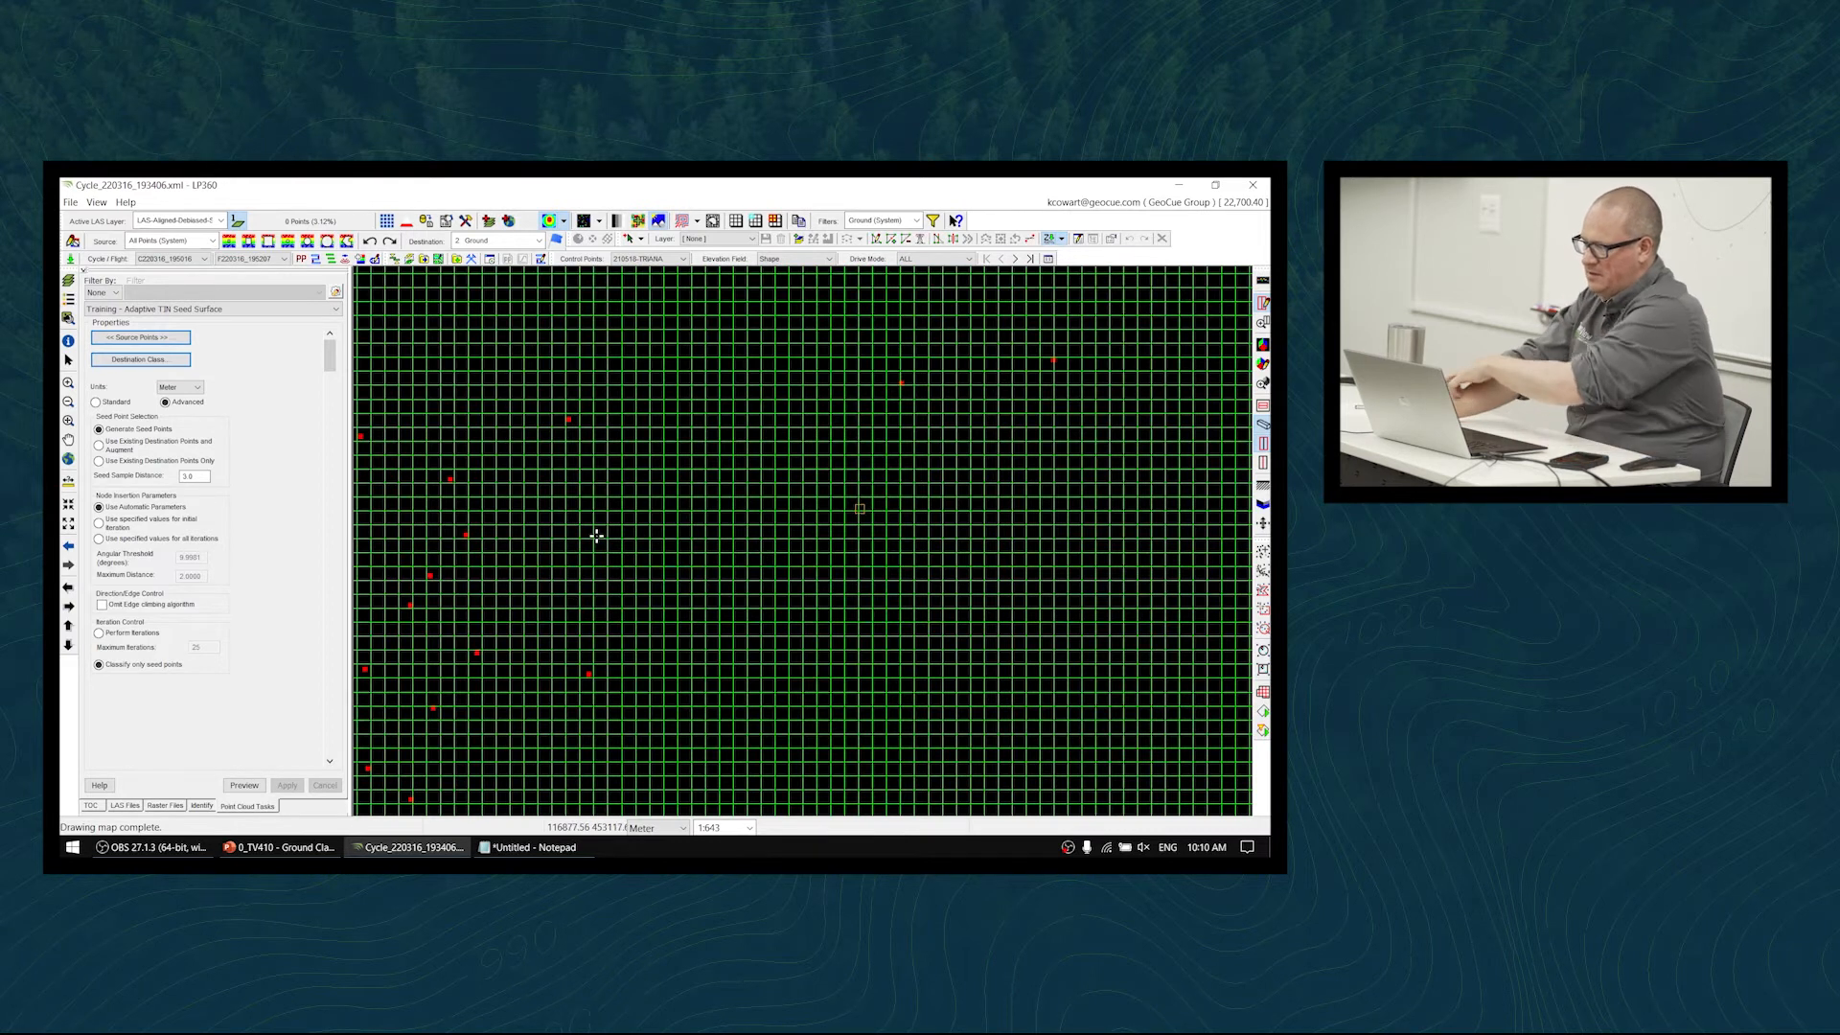
pyautogui.click(407, 227)
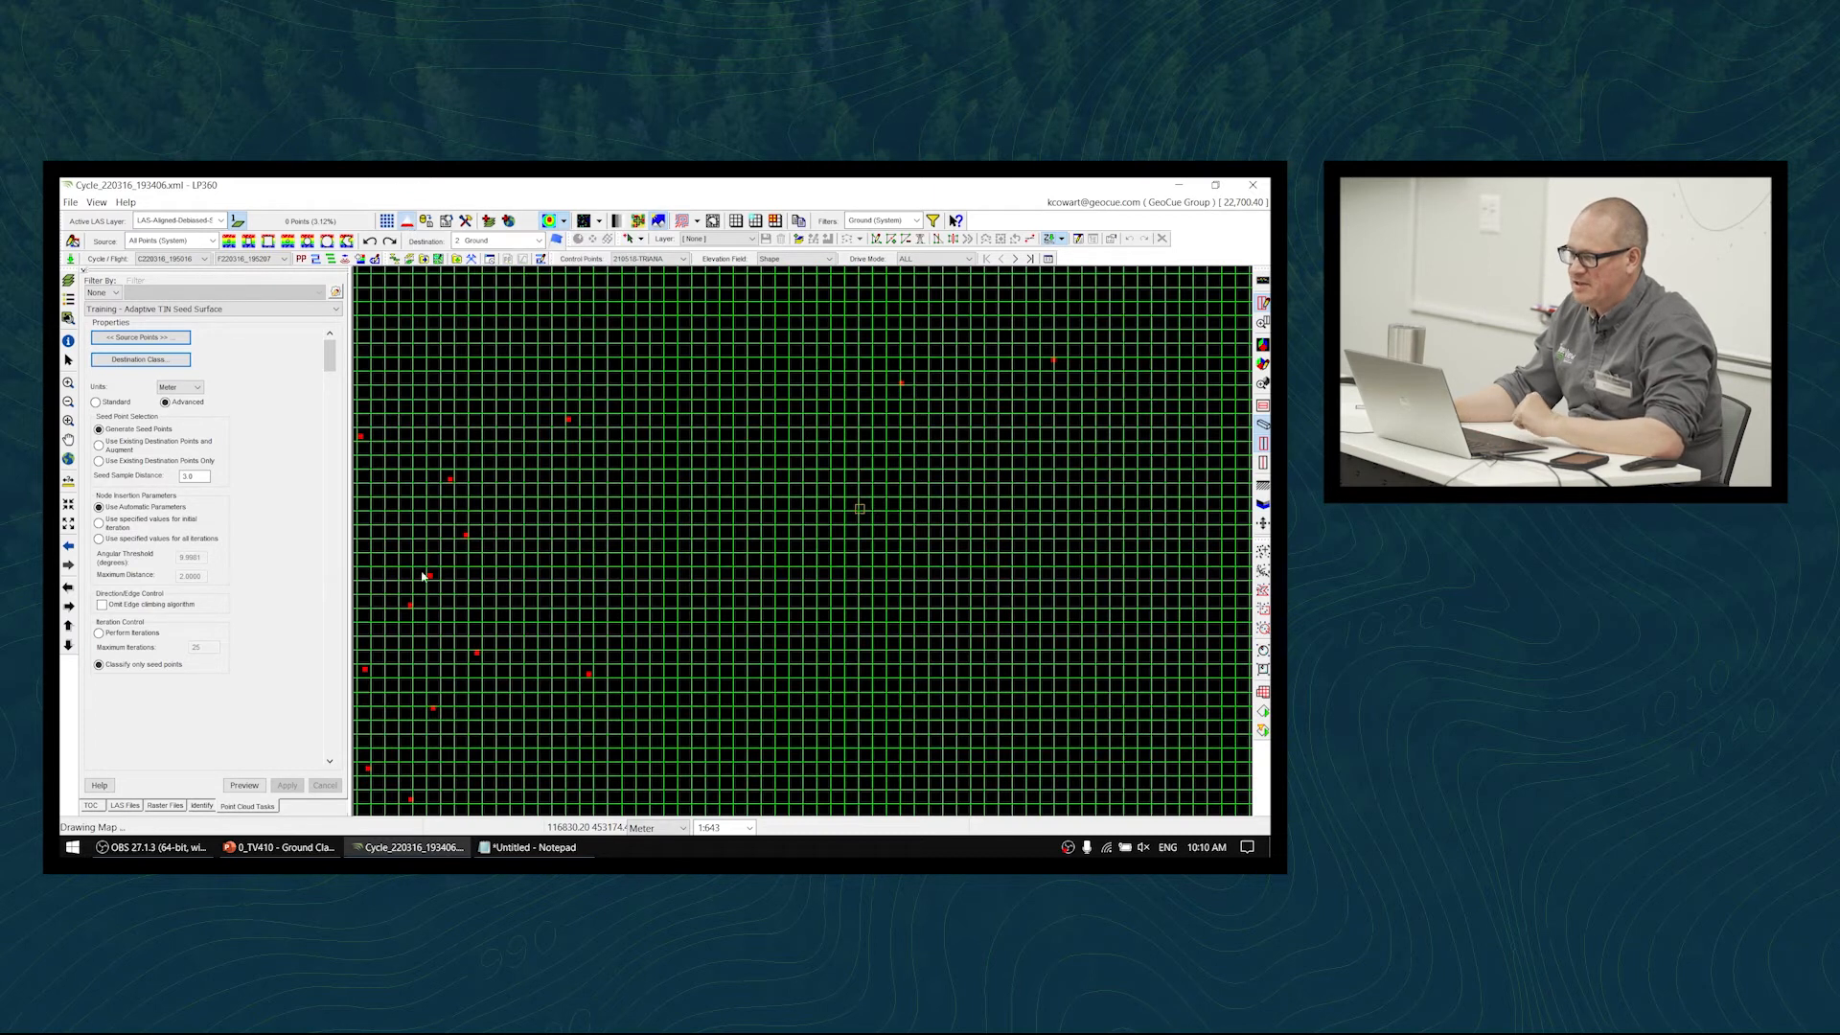
# - Examine how the classified ground seed points are distributed within the seed grid cells
pyautogui.scroll(2, 764, 556)
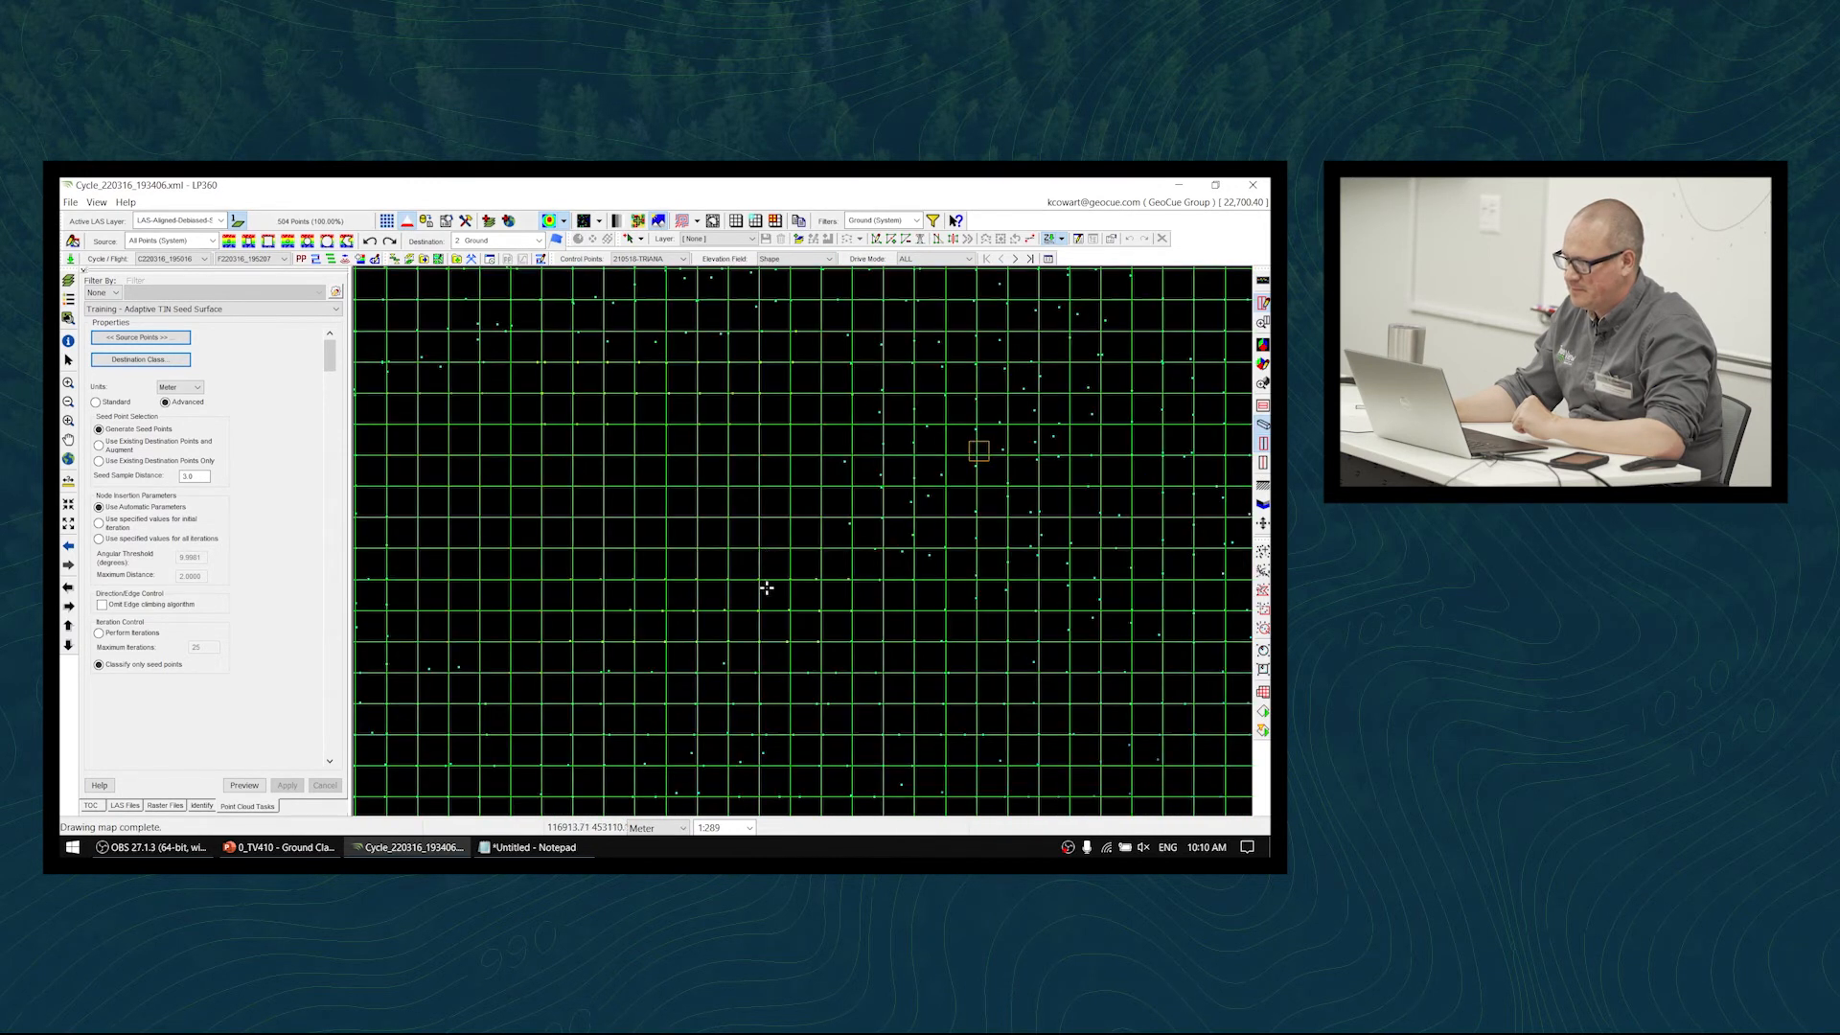
pyautogui.moveTo(930, 604); pyautogui.dragTo(796, 517, button='middle')
pyautogui.moveTo(821, 616); pyautogui.dragTo(821, 526, button='middle')
pyautogui.moveTo(787, 651); pyautogui.dragTo(688, 556, button='middle')
pyautogui.moveTo(728, 632); pyautogui.dragTo(729, 510, button='middle')
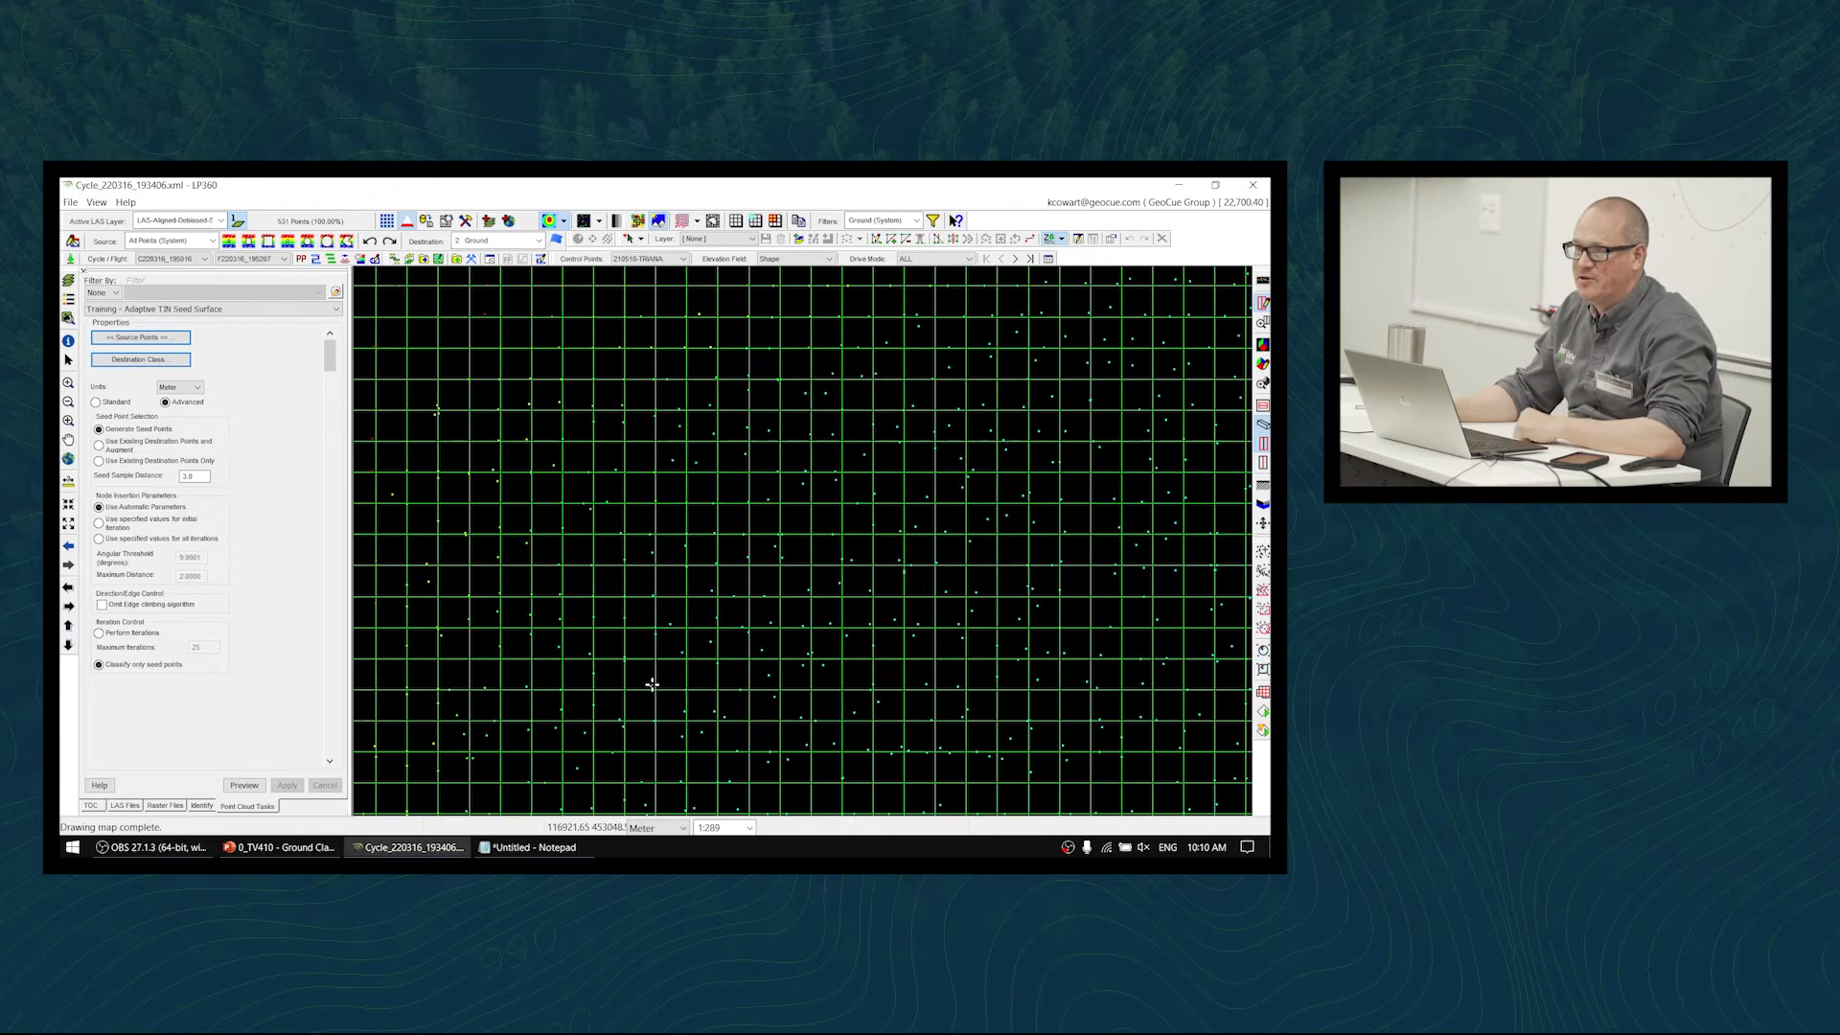
pyautogui.moveTo(608, 645); pyautogui.dragTo(702, 641, button='middle')
pyautogui.moveTo(760, 546); pyautogui.dragTo(727, 633)
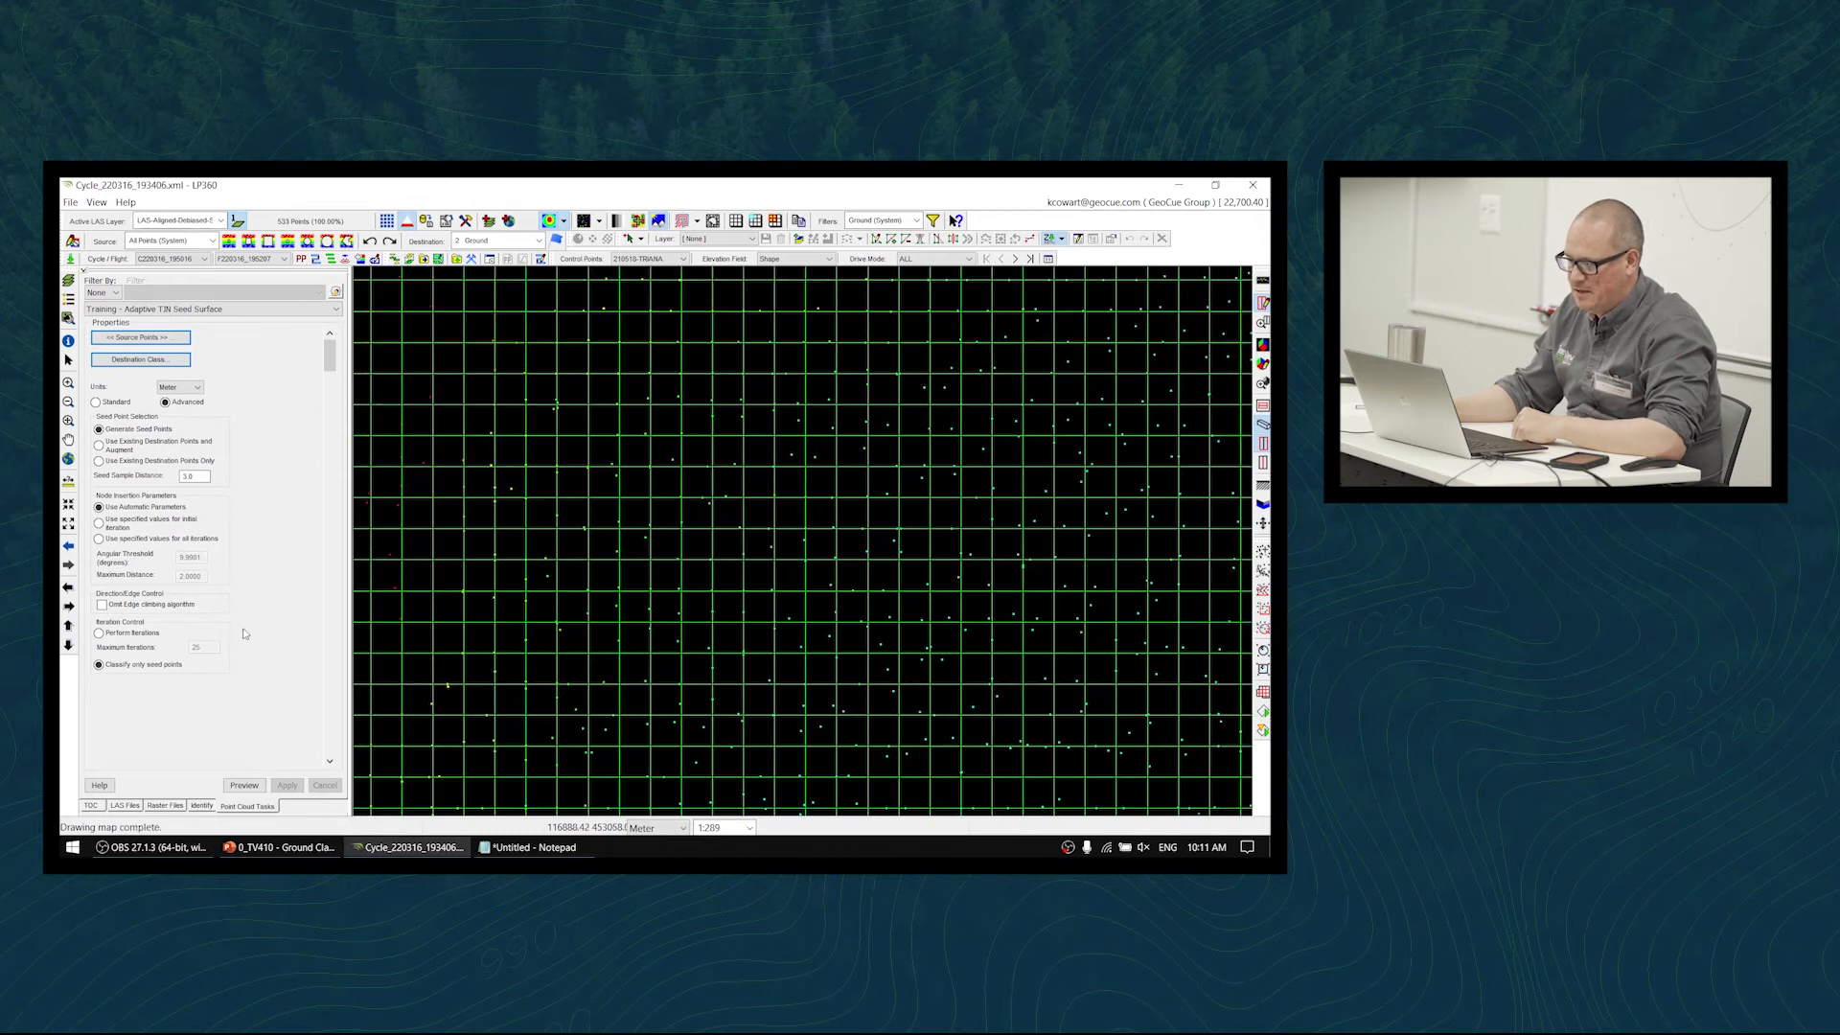
# - Delete the BlockSeed and SeedGrid layers together with their associated files
pyautogui.click(96, 805)
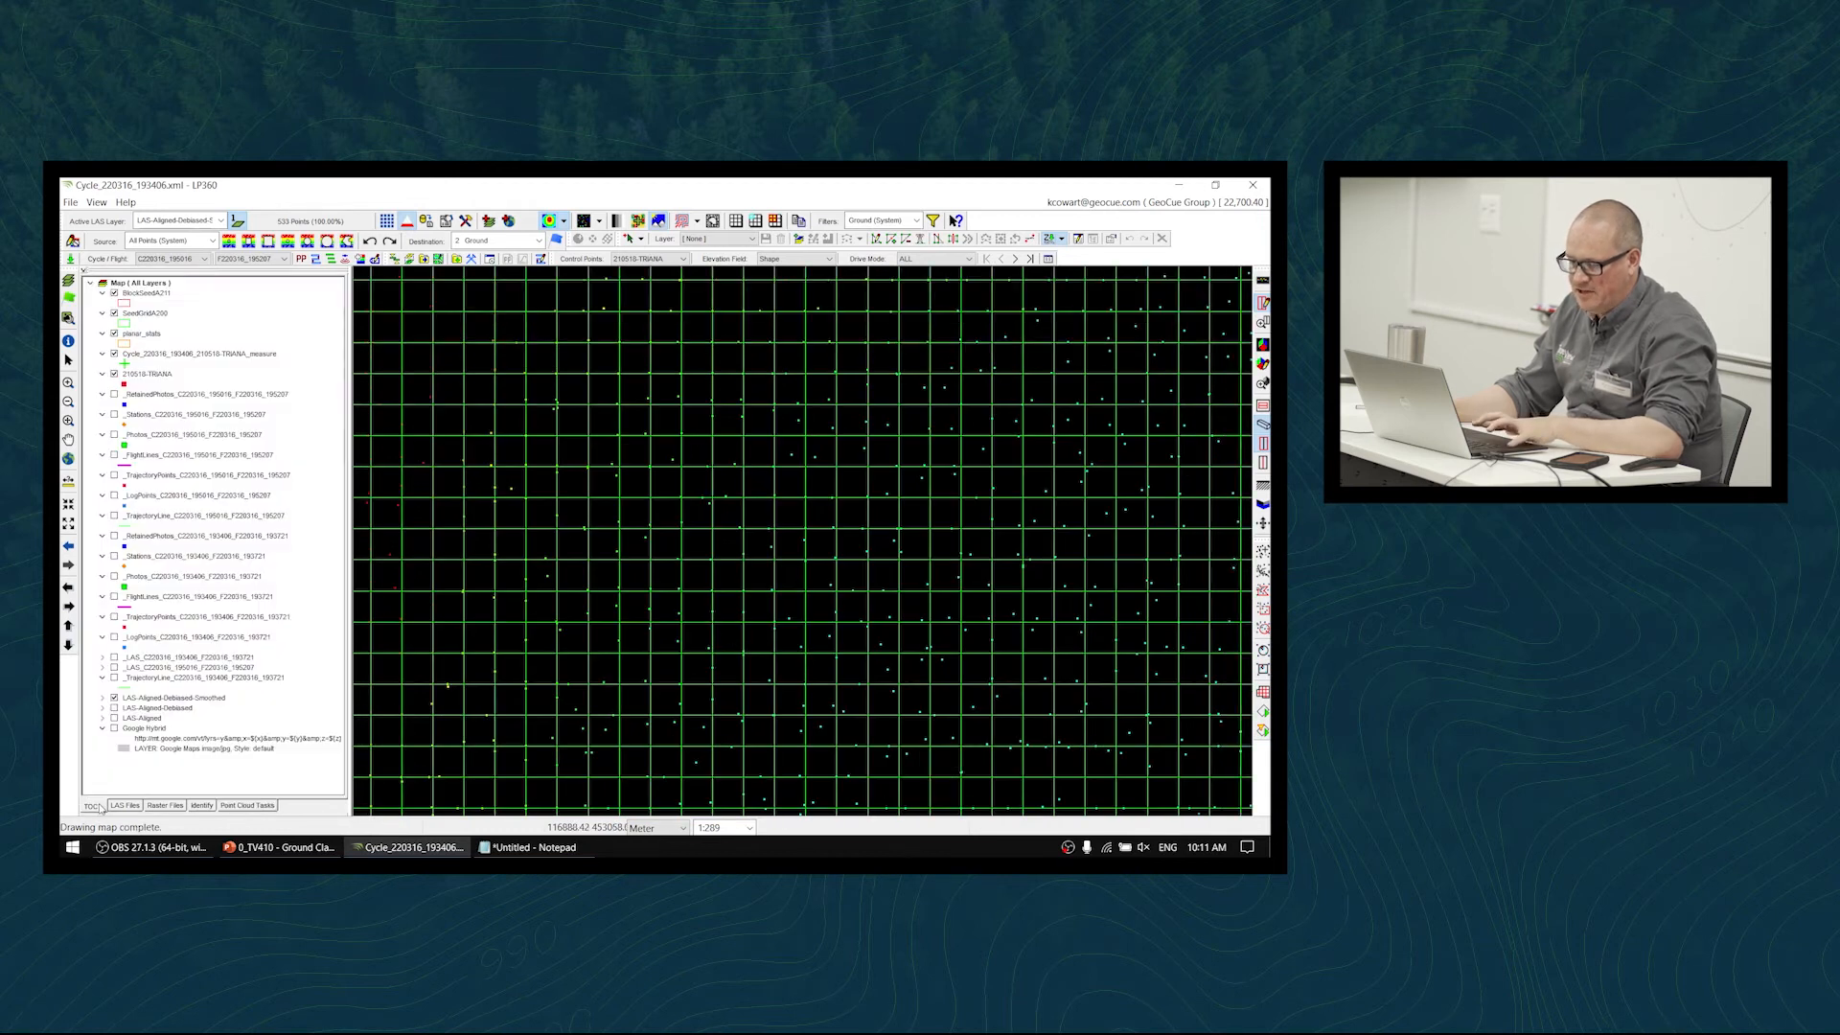
pyautogui.click(158, 292)
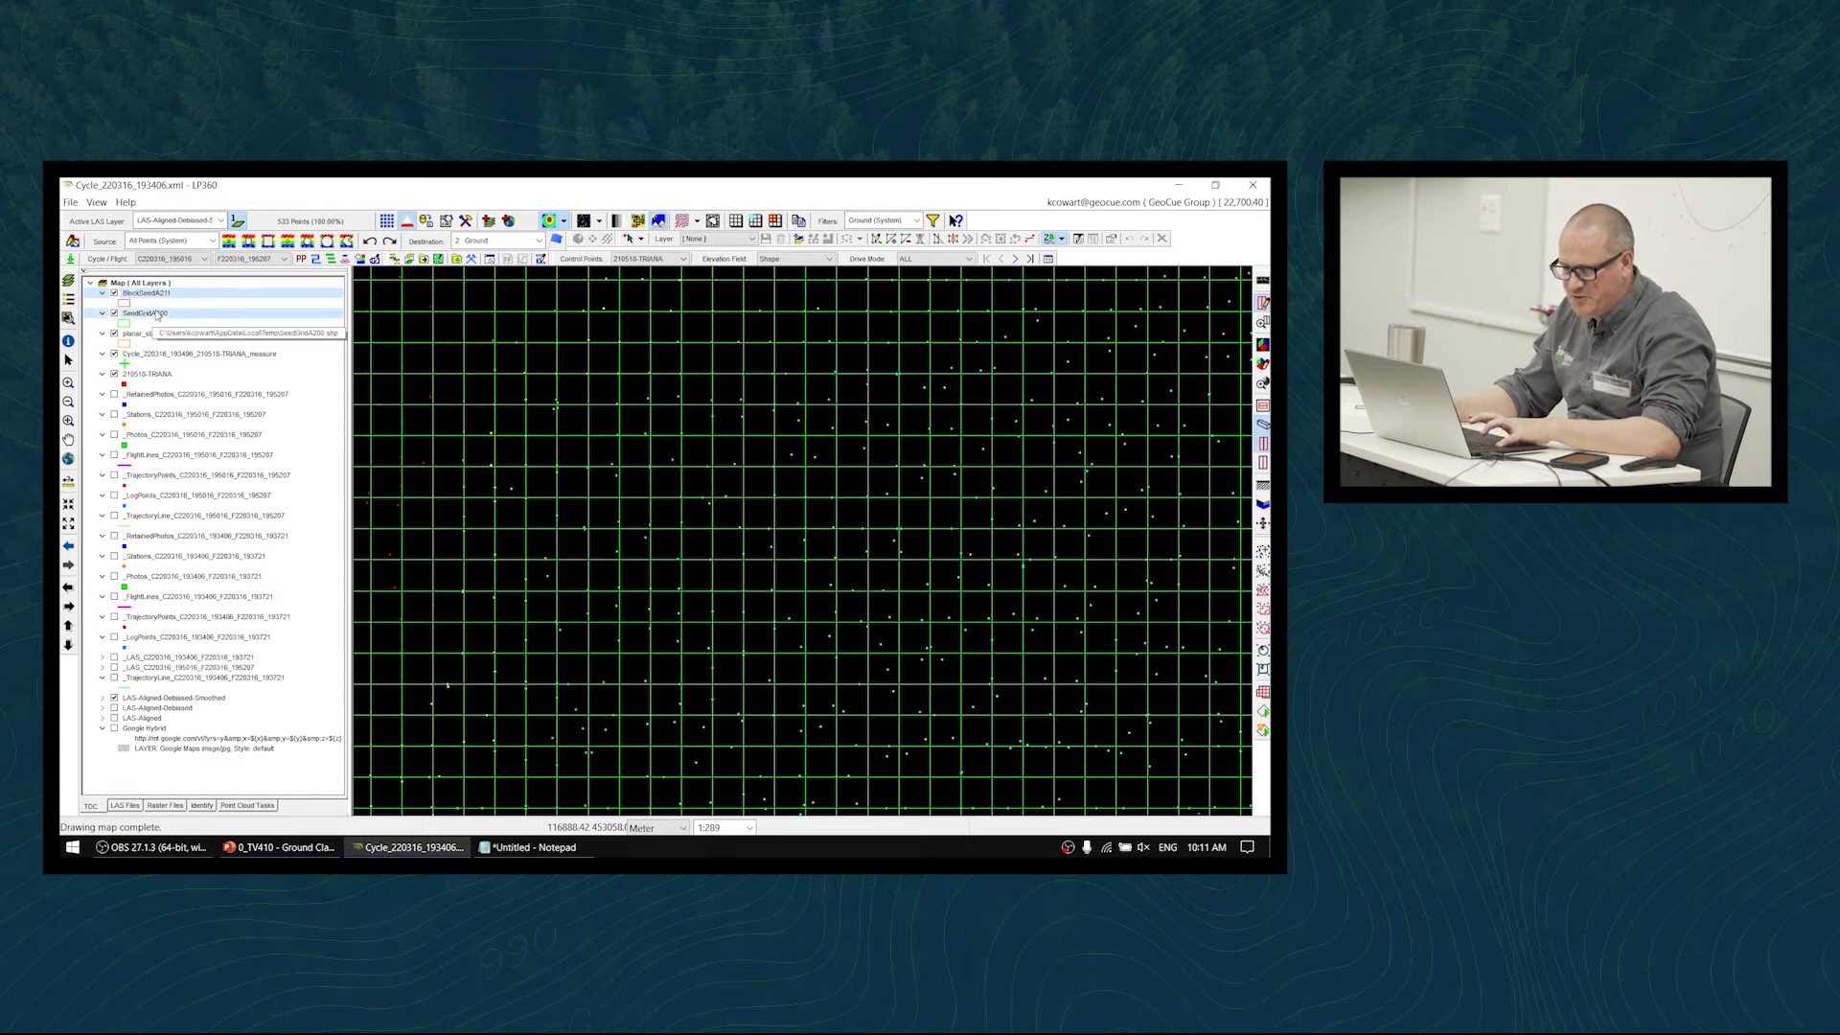
pyautogui.click(158, 314)
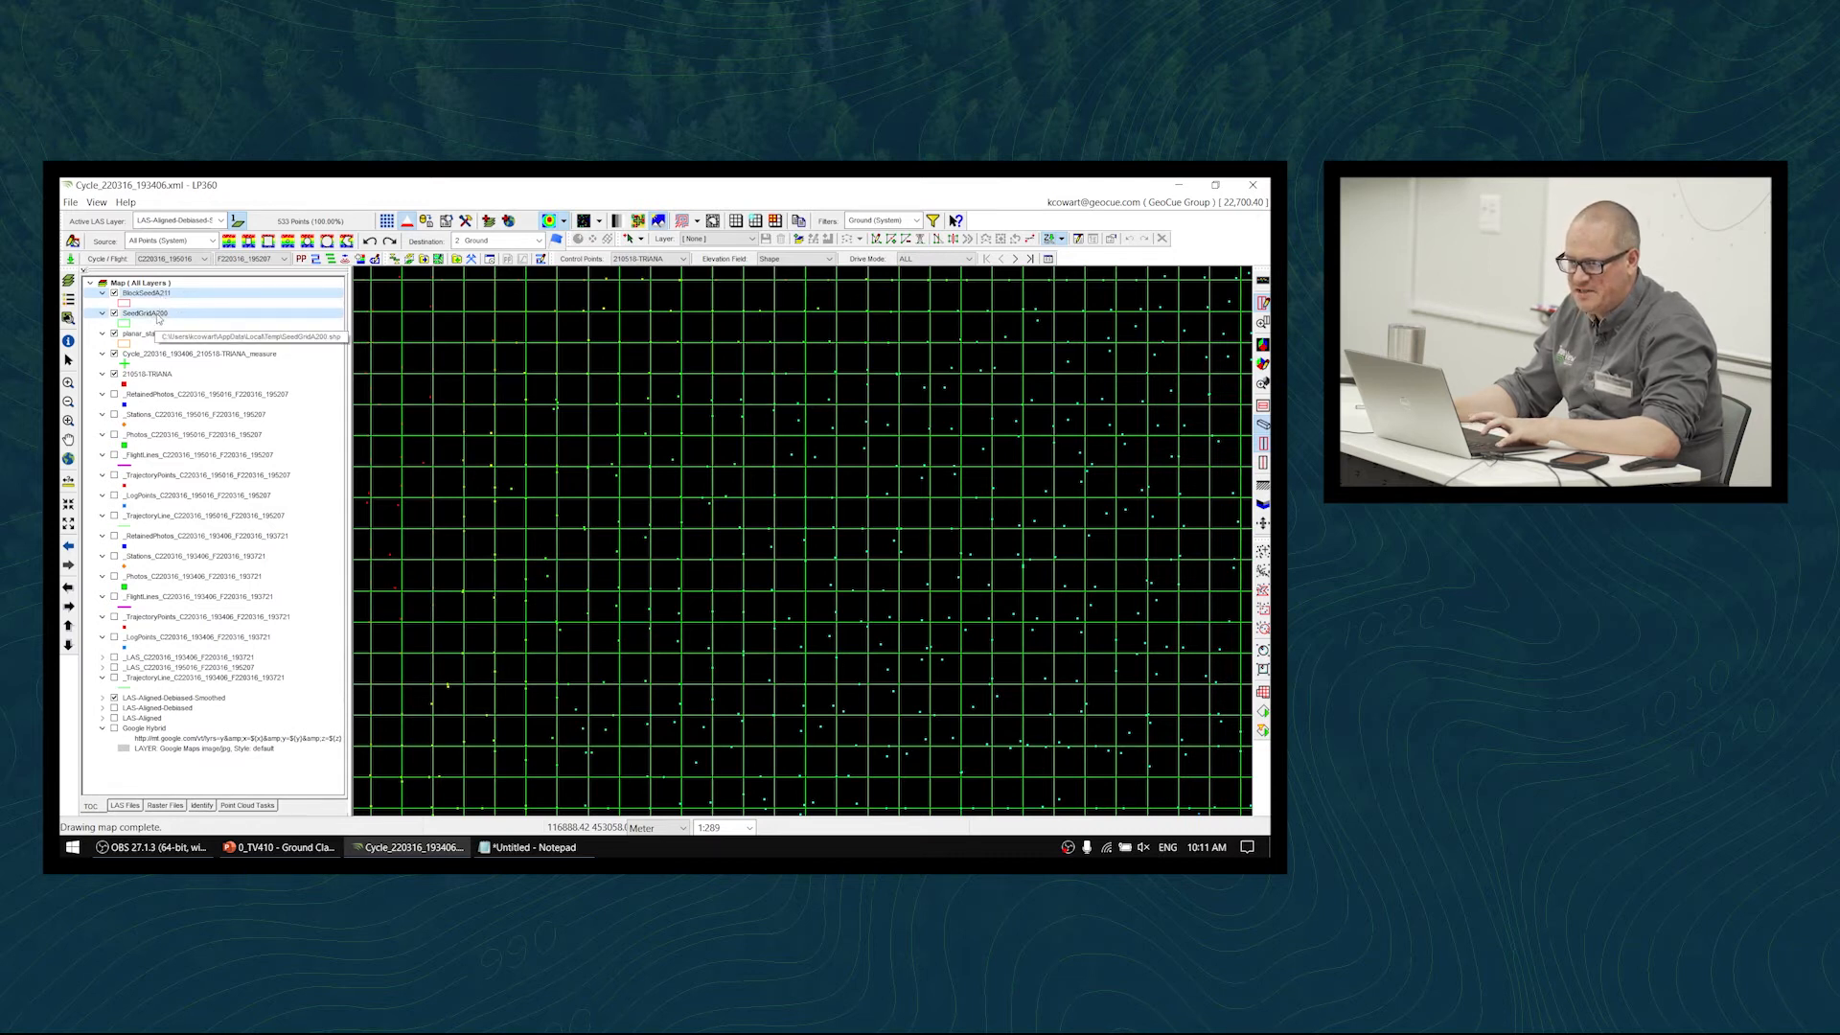
pyautogui.keyDown('ctrl'); pyautogui.click(160, 316); pyautogui.keyUp('ctrl')
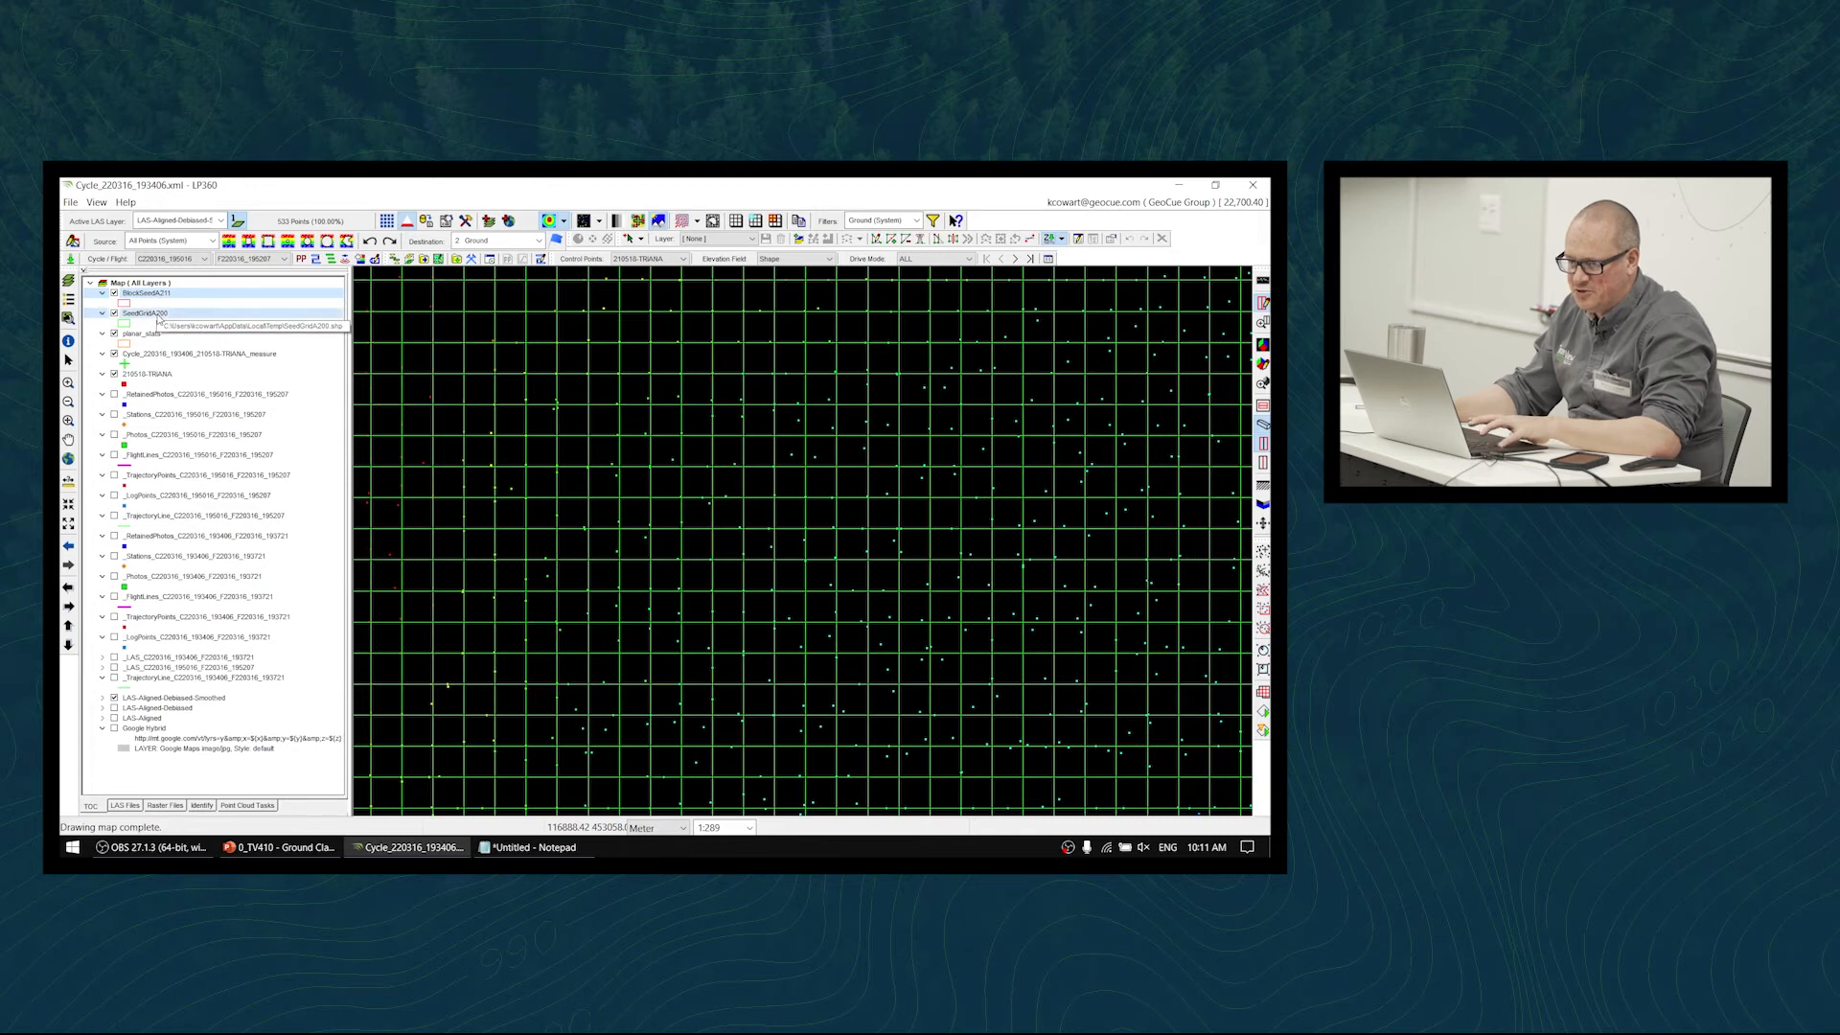
pyautogui.rightClick(160, 316)
pyautogui.click(178, 353)
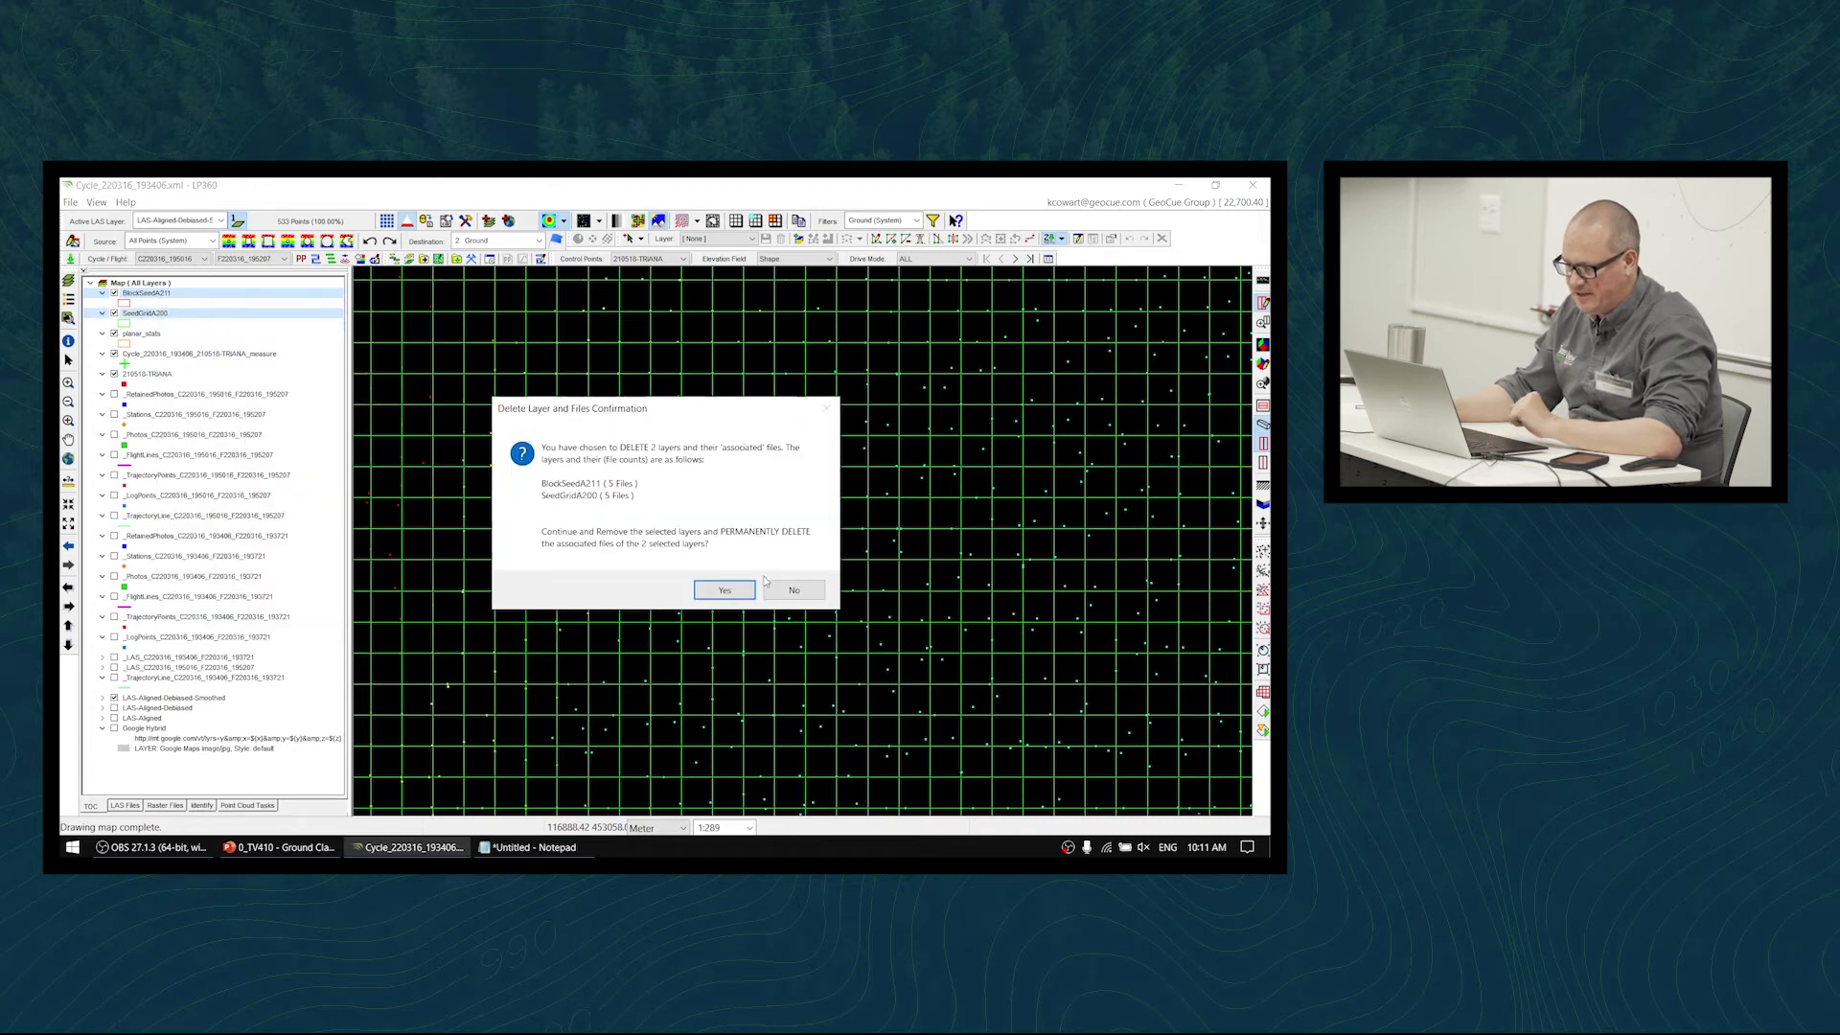
pyautogui.click(724, 588)
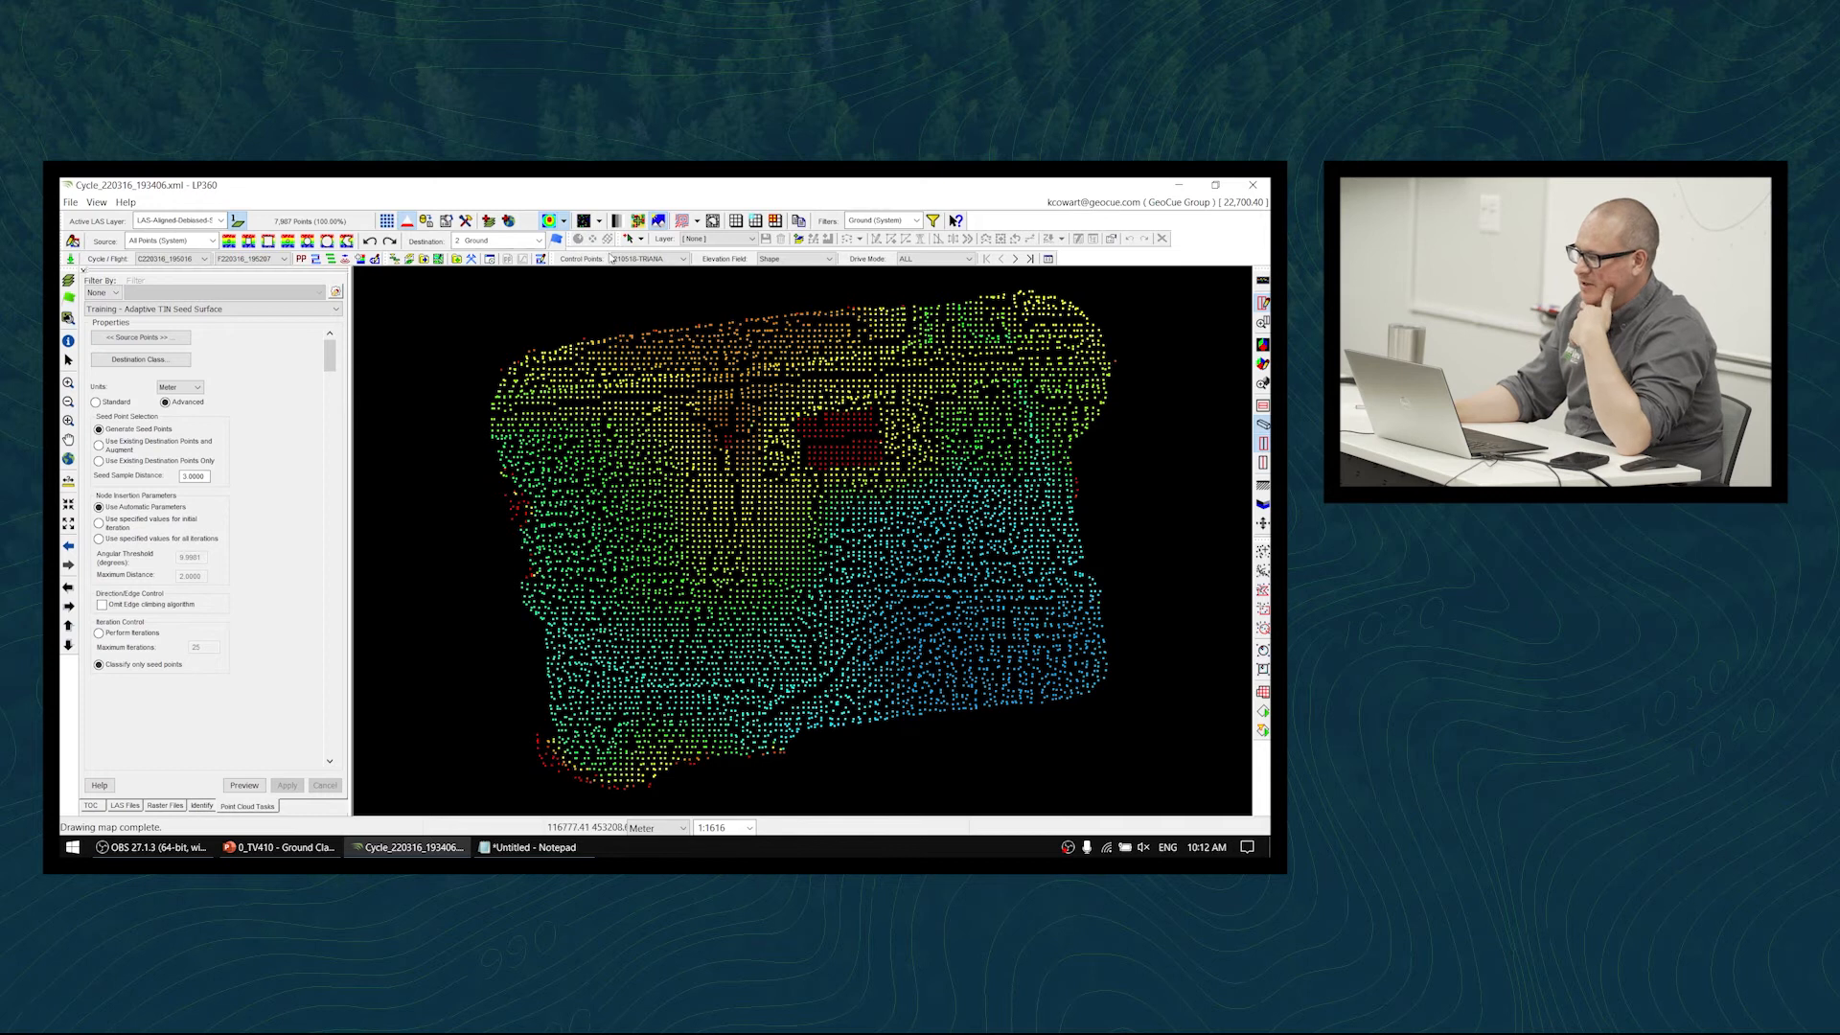
# - Display the ground seed points as a TIN surface and review the presentation through the Seed Placement Edge Effect slide before returning to LP360
pyautogui.click(599, 221)
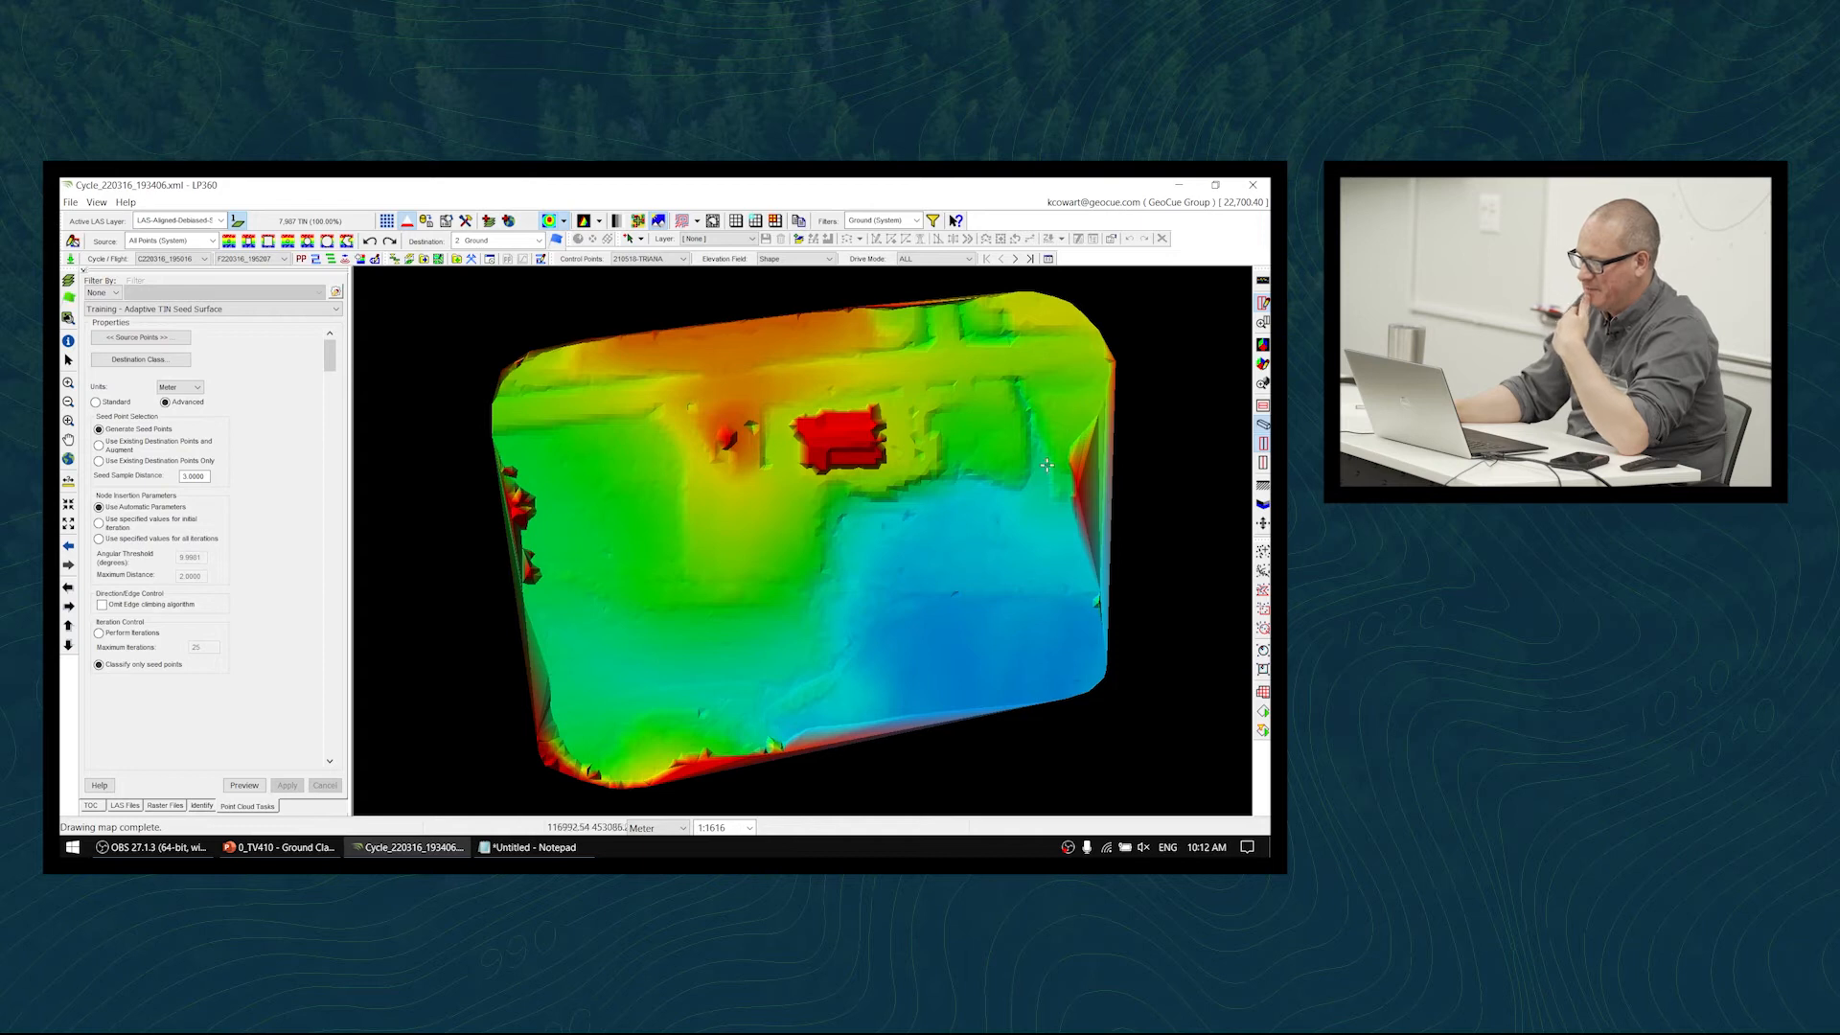
pyautogui.click(279, 847)
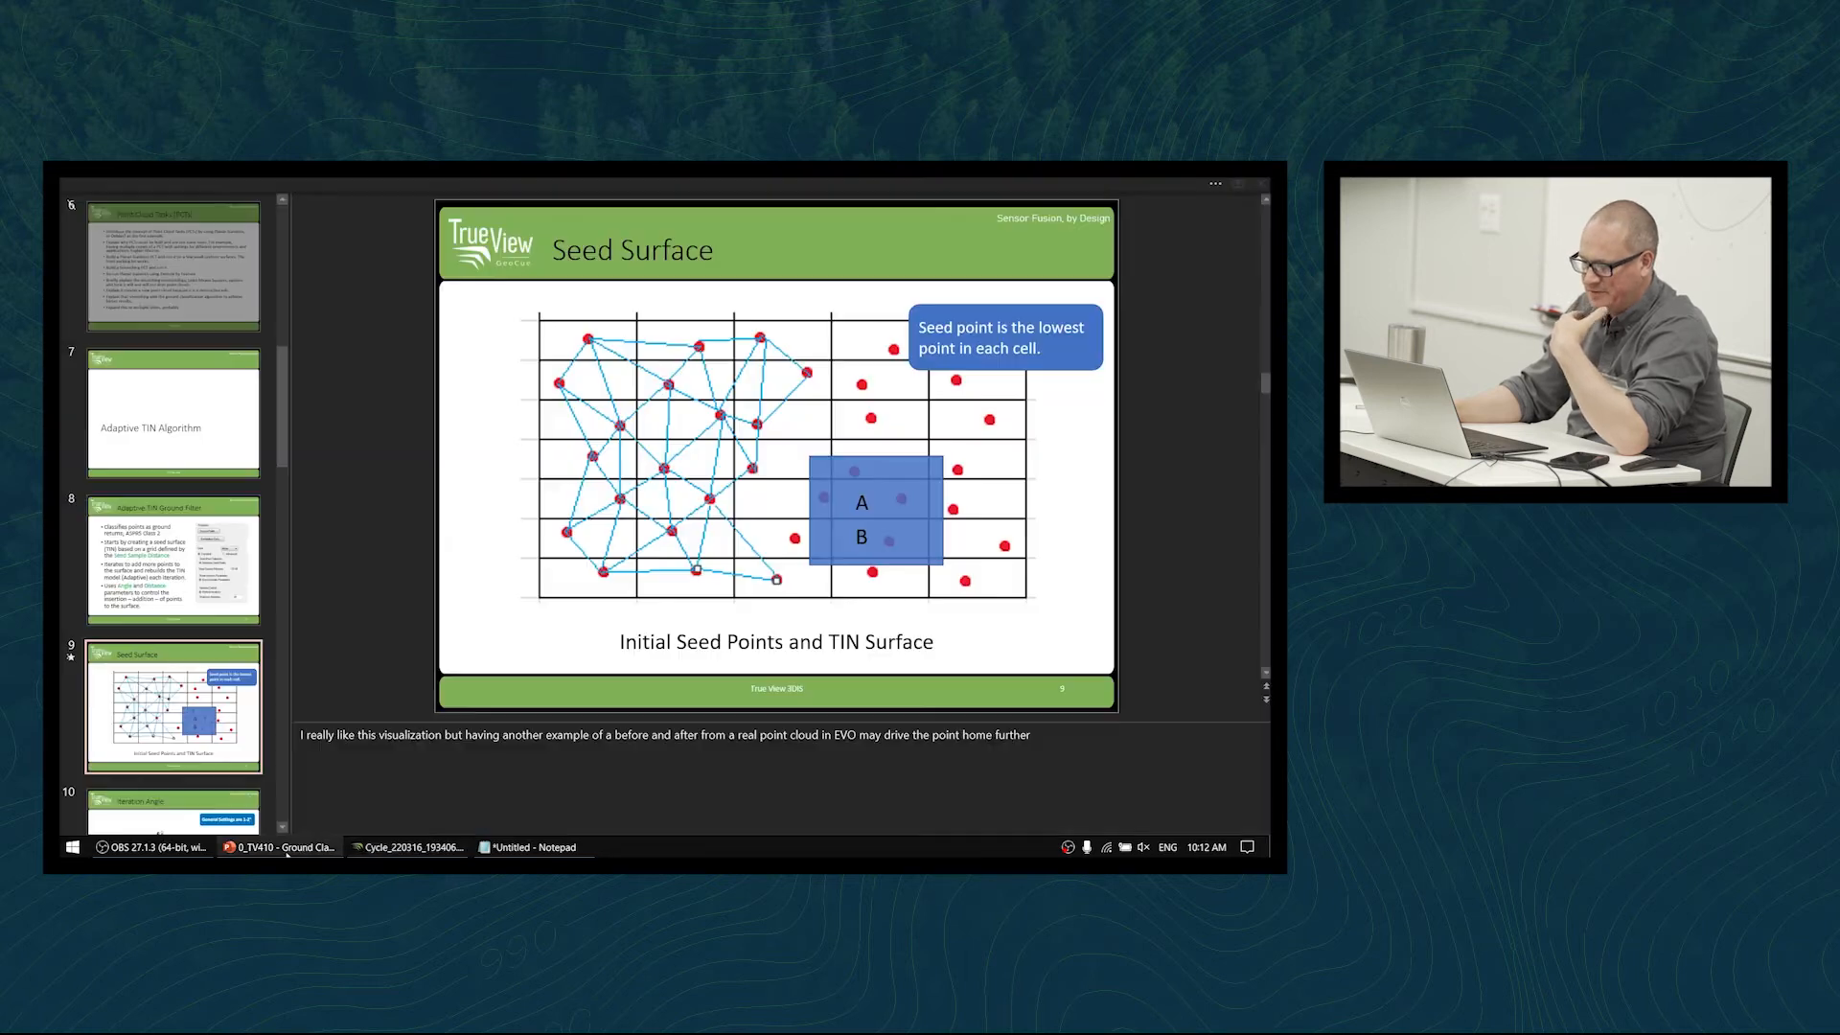
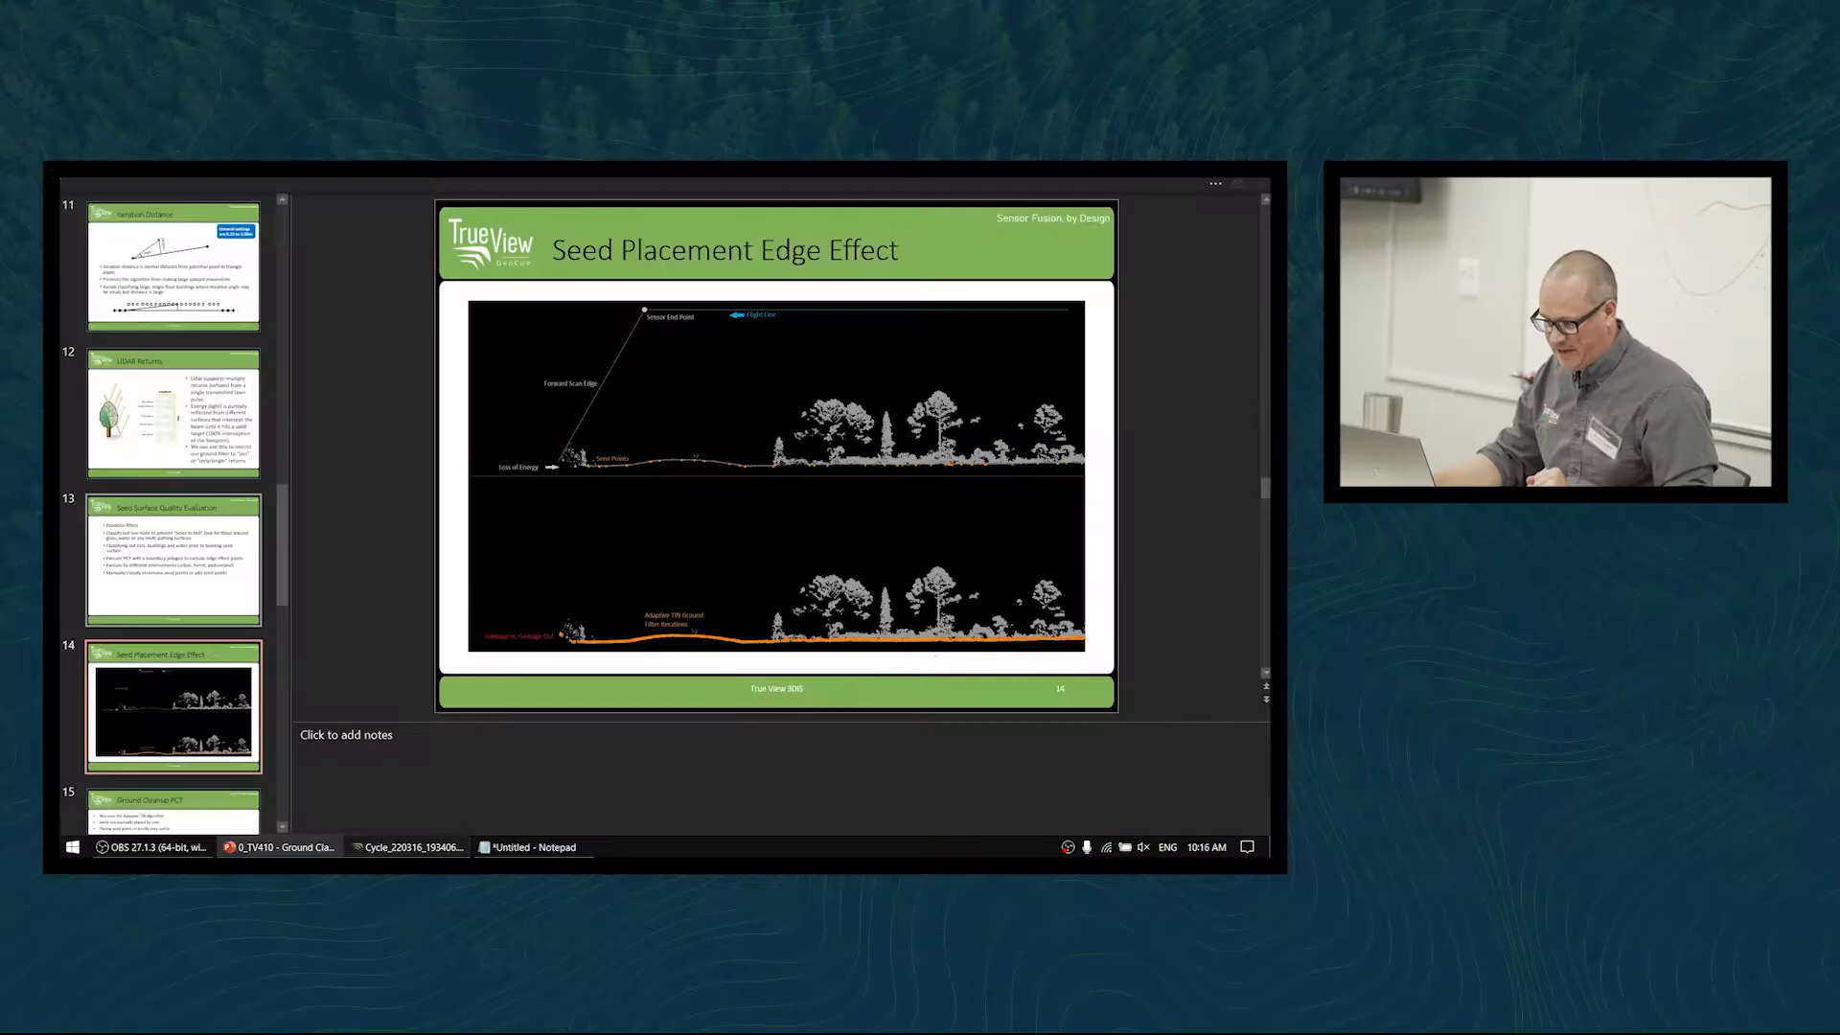
pyautogui.hotkey('alt', 'Tab')
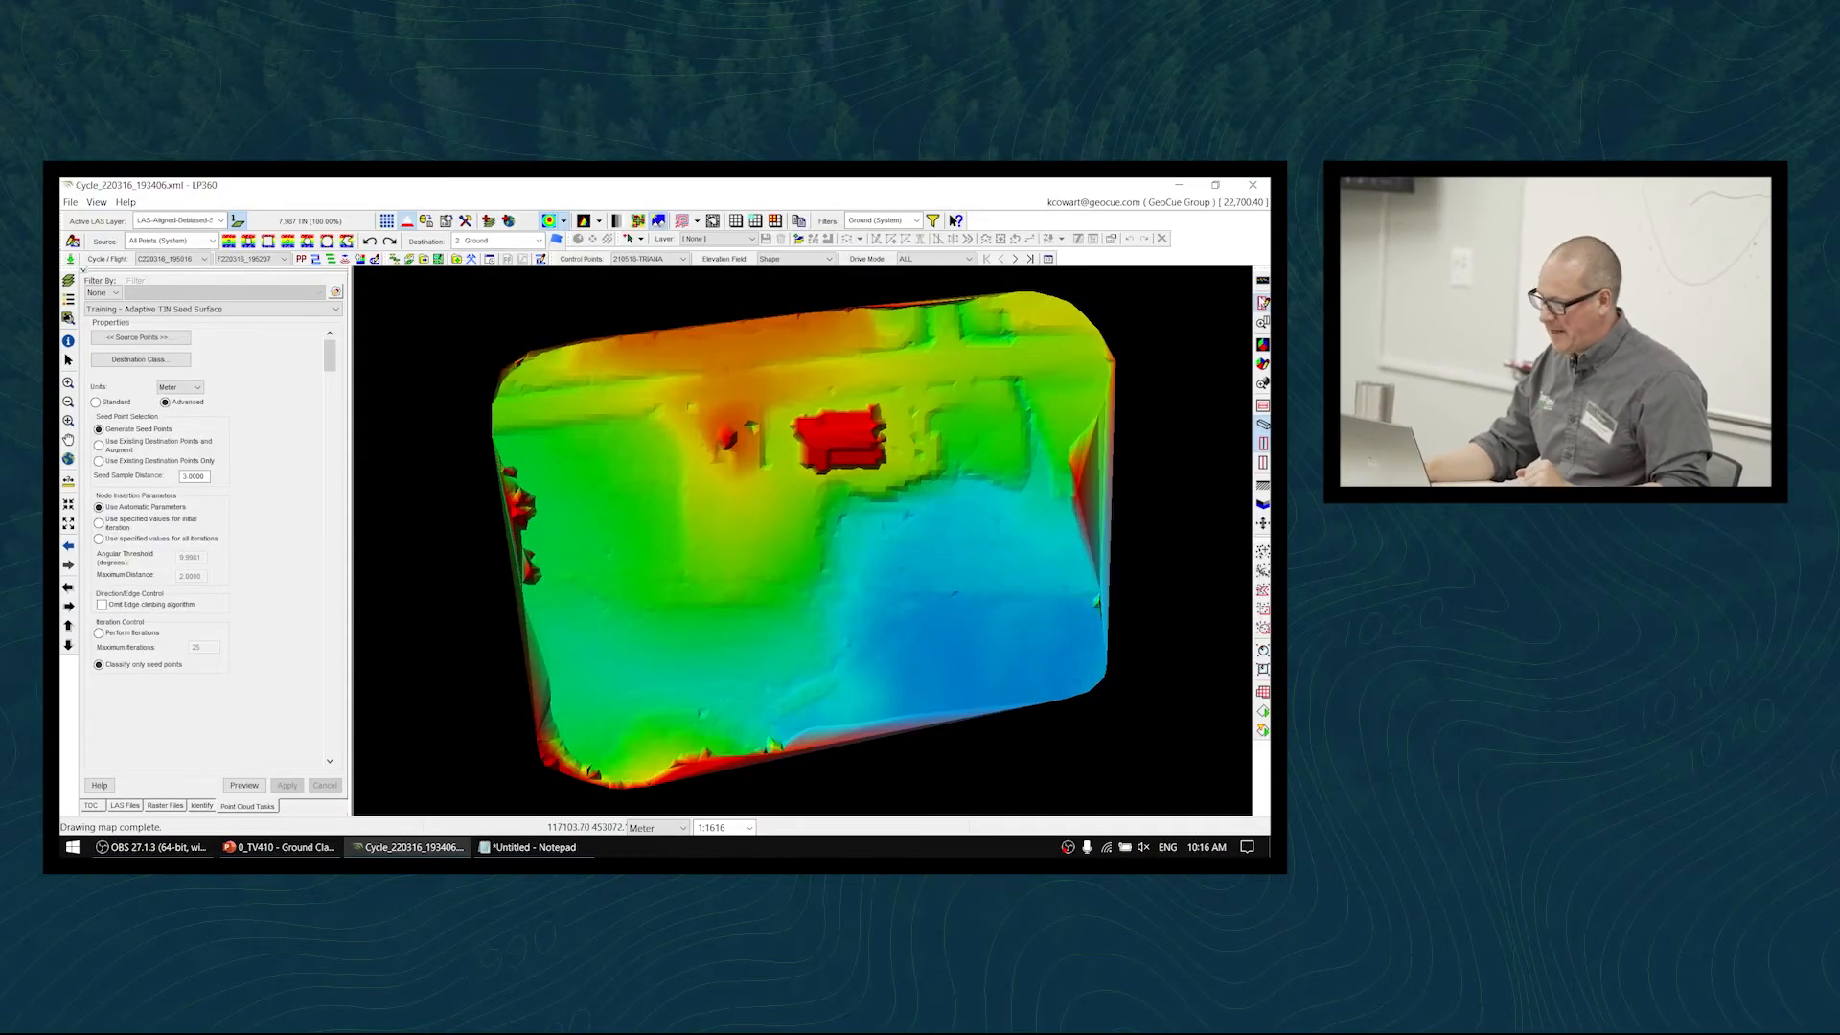
# - Cut a narrow profile across the western edge of the seed surface, through the raised red areas
pyautogui.click(464, 522)
pyautogui.click(621, 498)
pyautogui.click(621, 491)
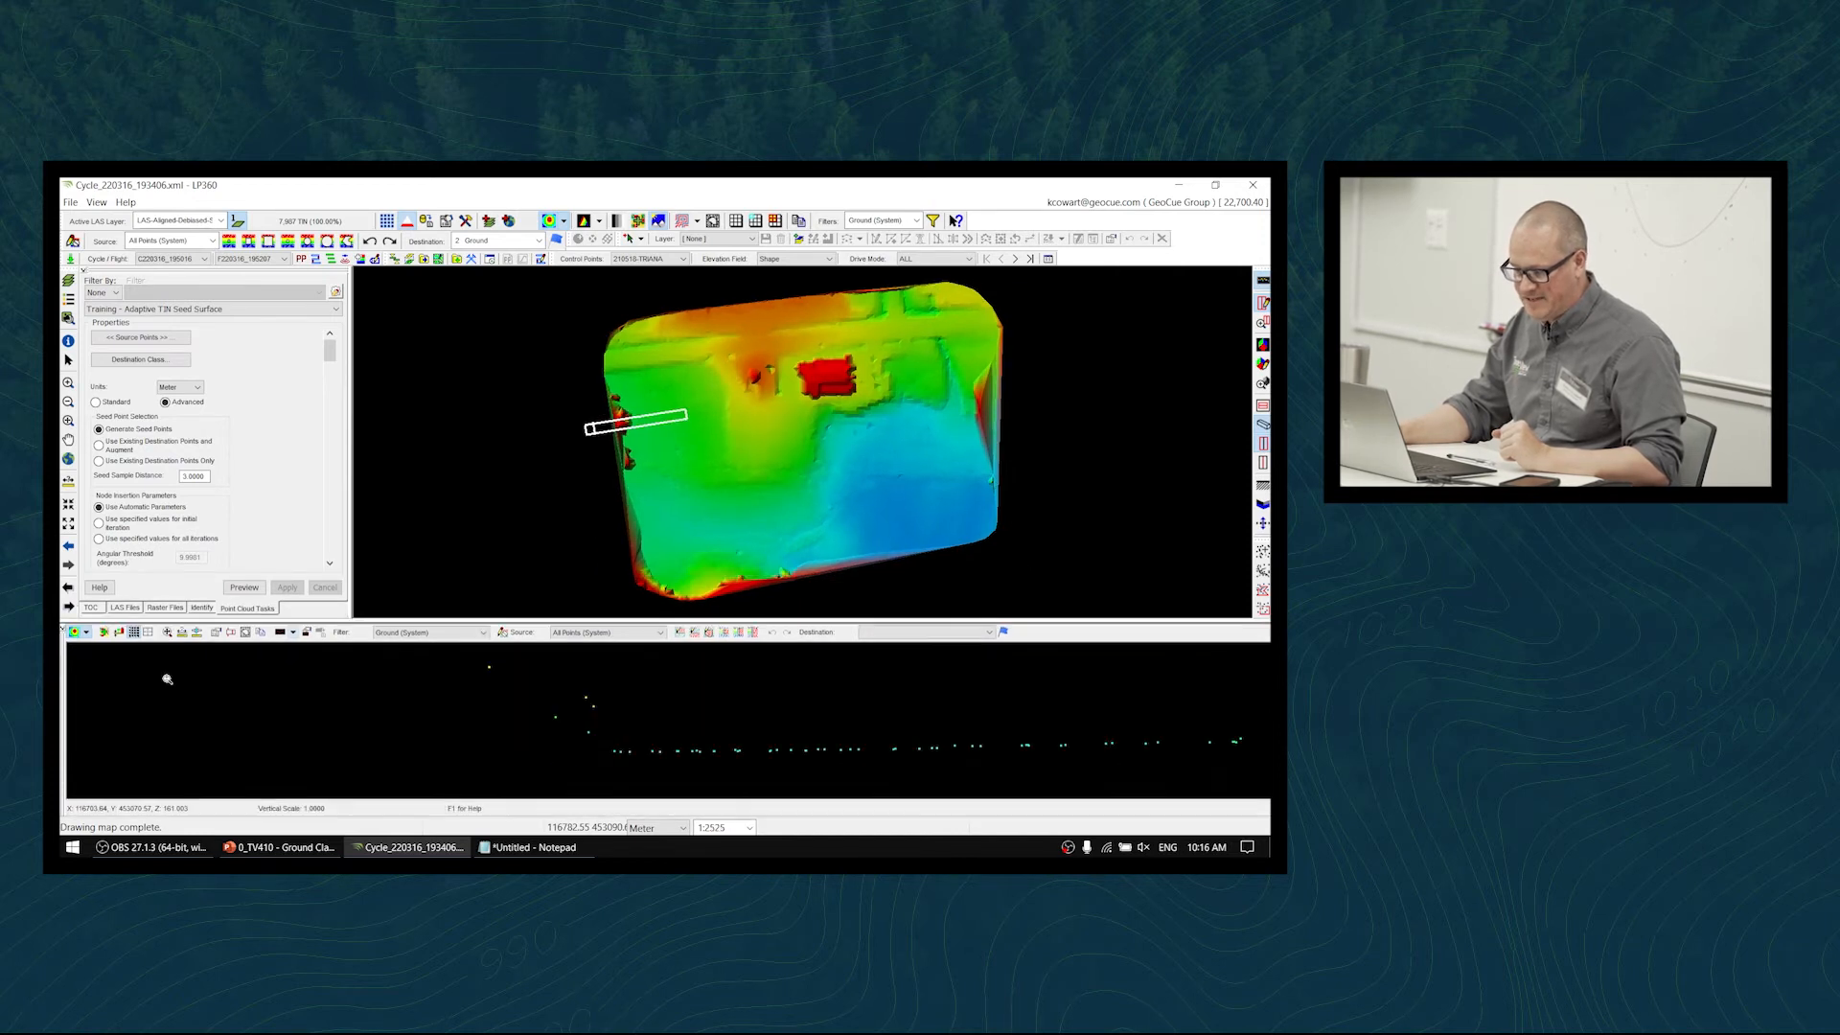
# - Widen the profile view across the whole site to examine seed heights at the western edge and the building
pyautogui.click(169, 634)
pyautogui.scroll(-4, 648, 720)
pyautogui.scroll(-6, 650, 729)
pyautogui.scroll(-2, 668, 709)
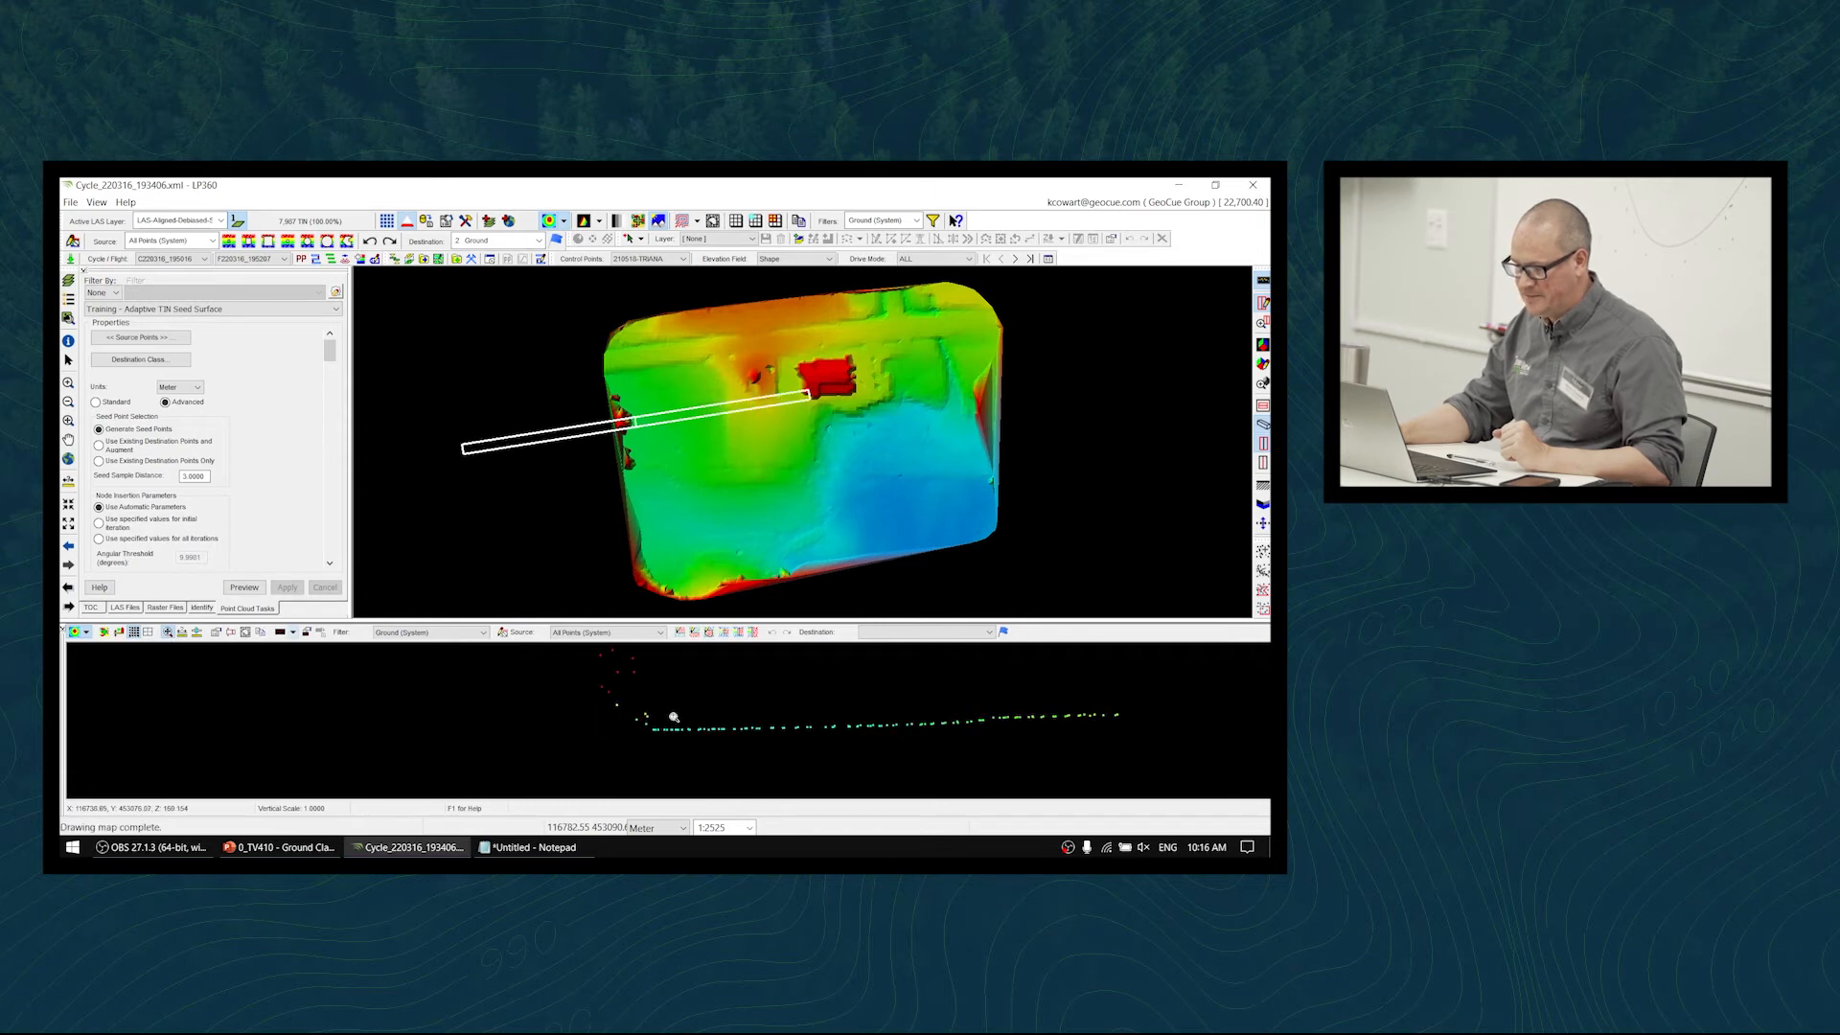
pyautogui.scroll(-4, 681, 715)
pyautogui.scroll(-3, 613, 721)
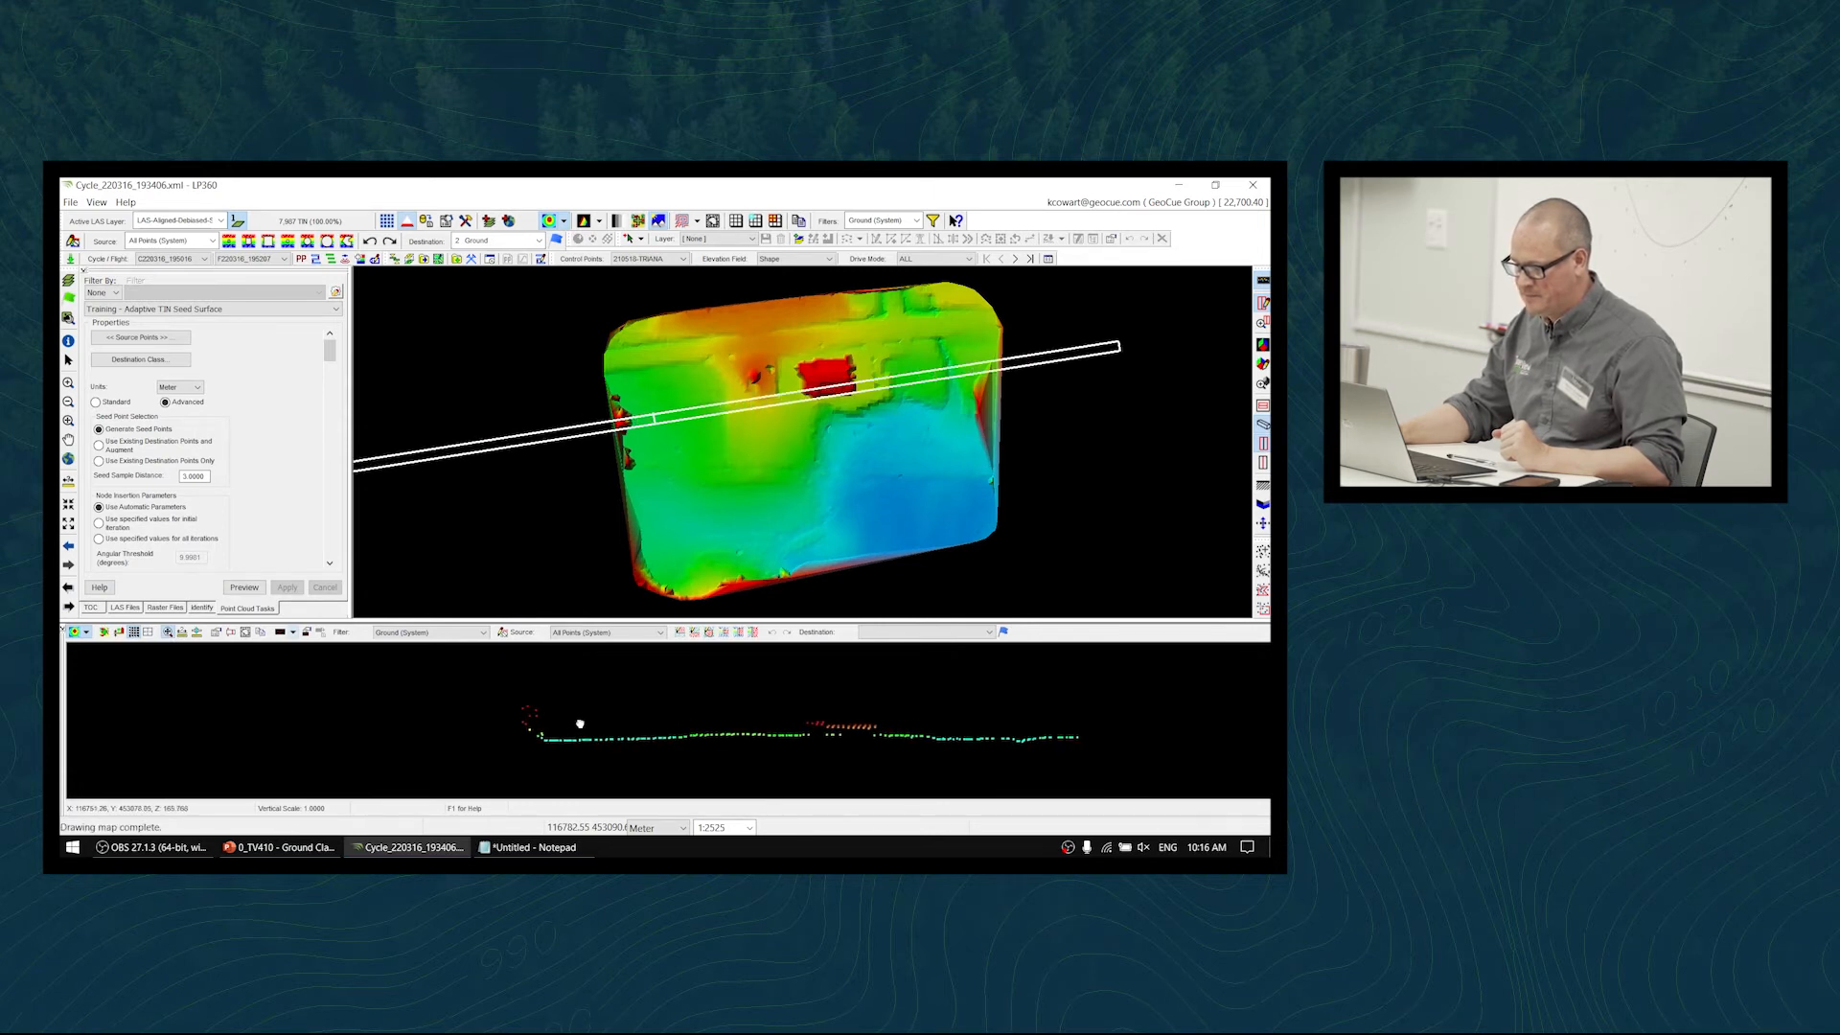
pyautogui.scroll(2, 596, 730)
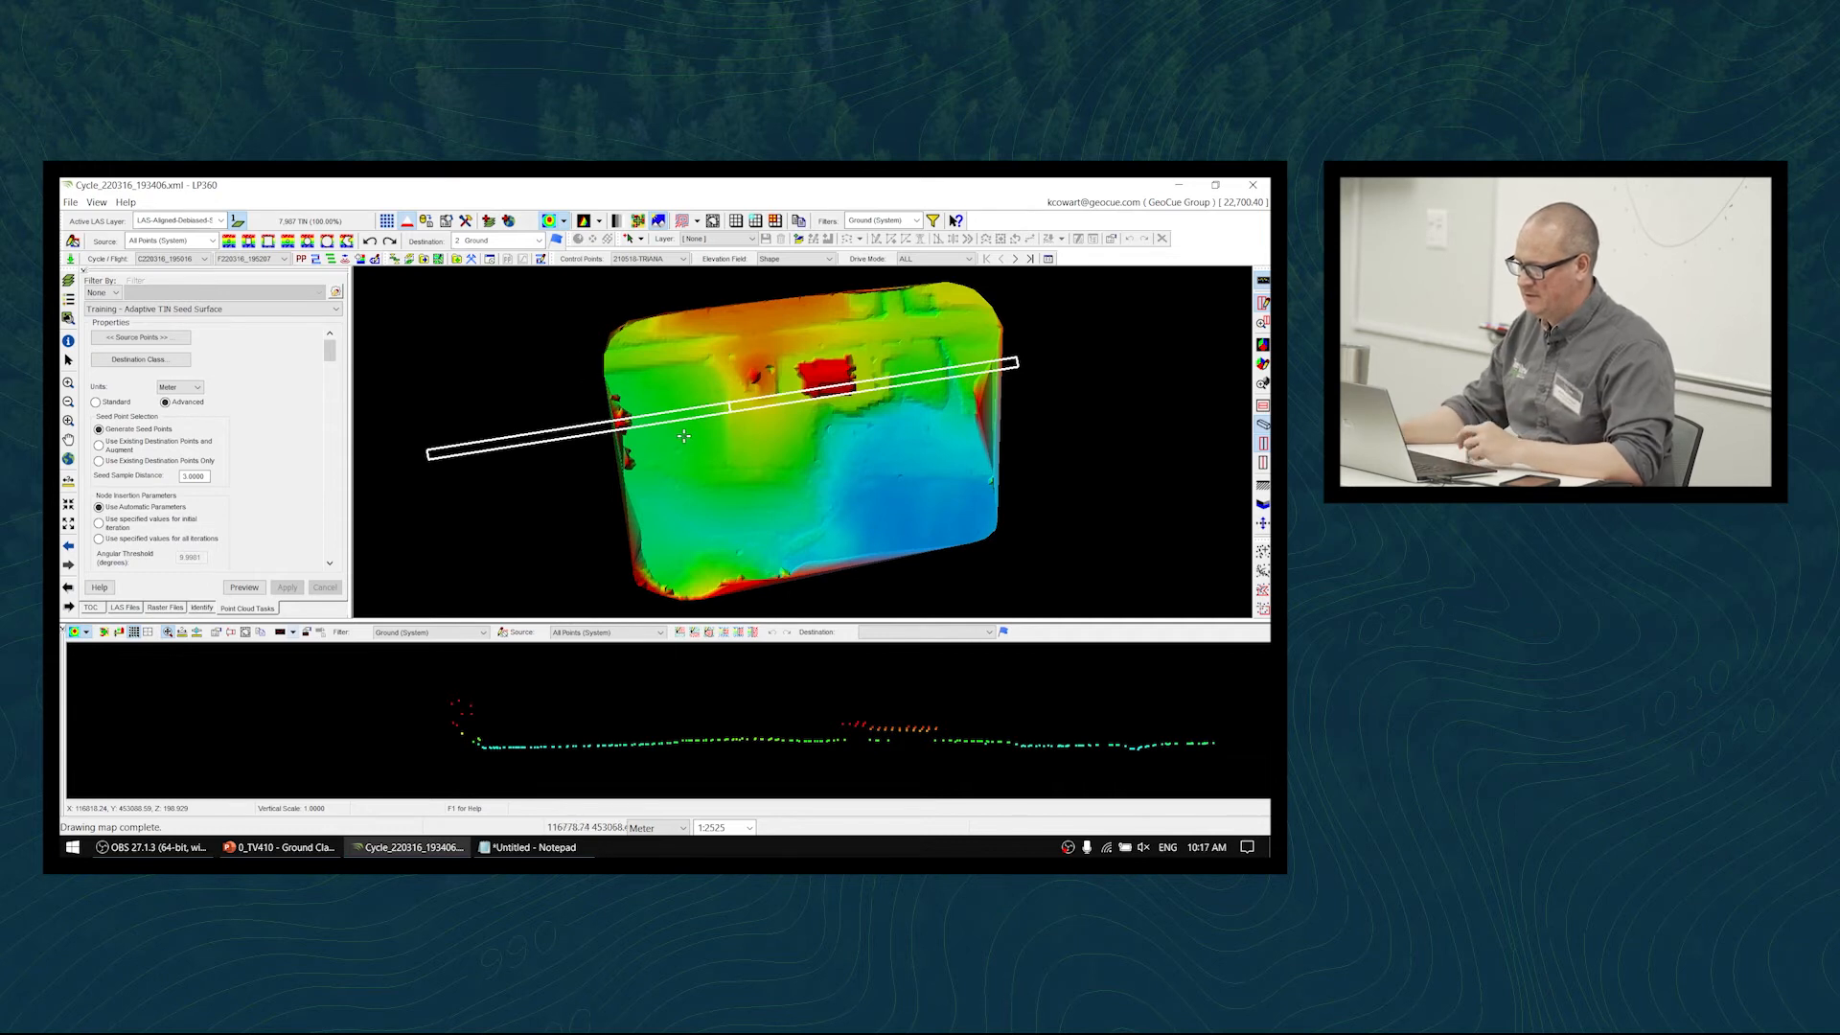
# - Recut the profile at the western edge and extend it eastward to include the building
pyautogui.click(574, 428)
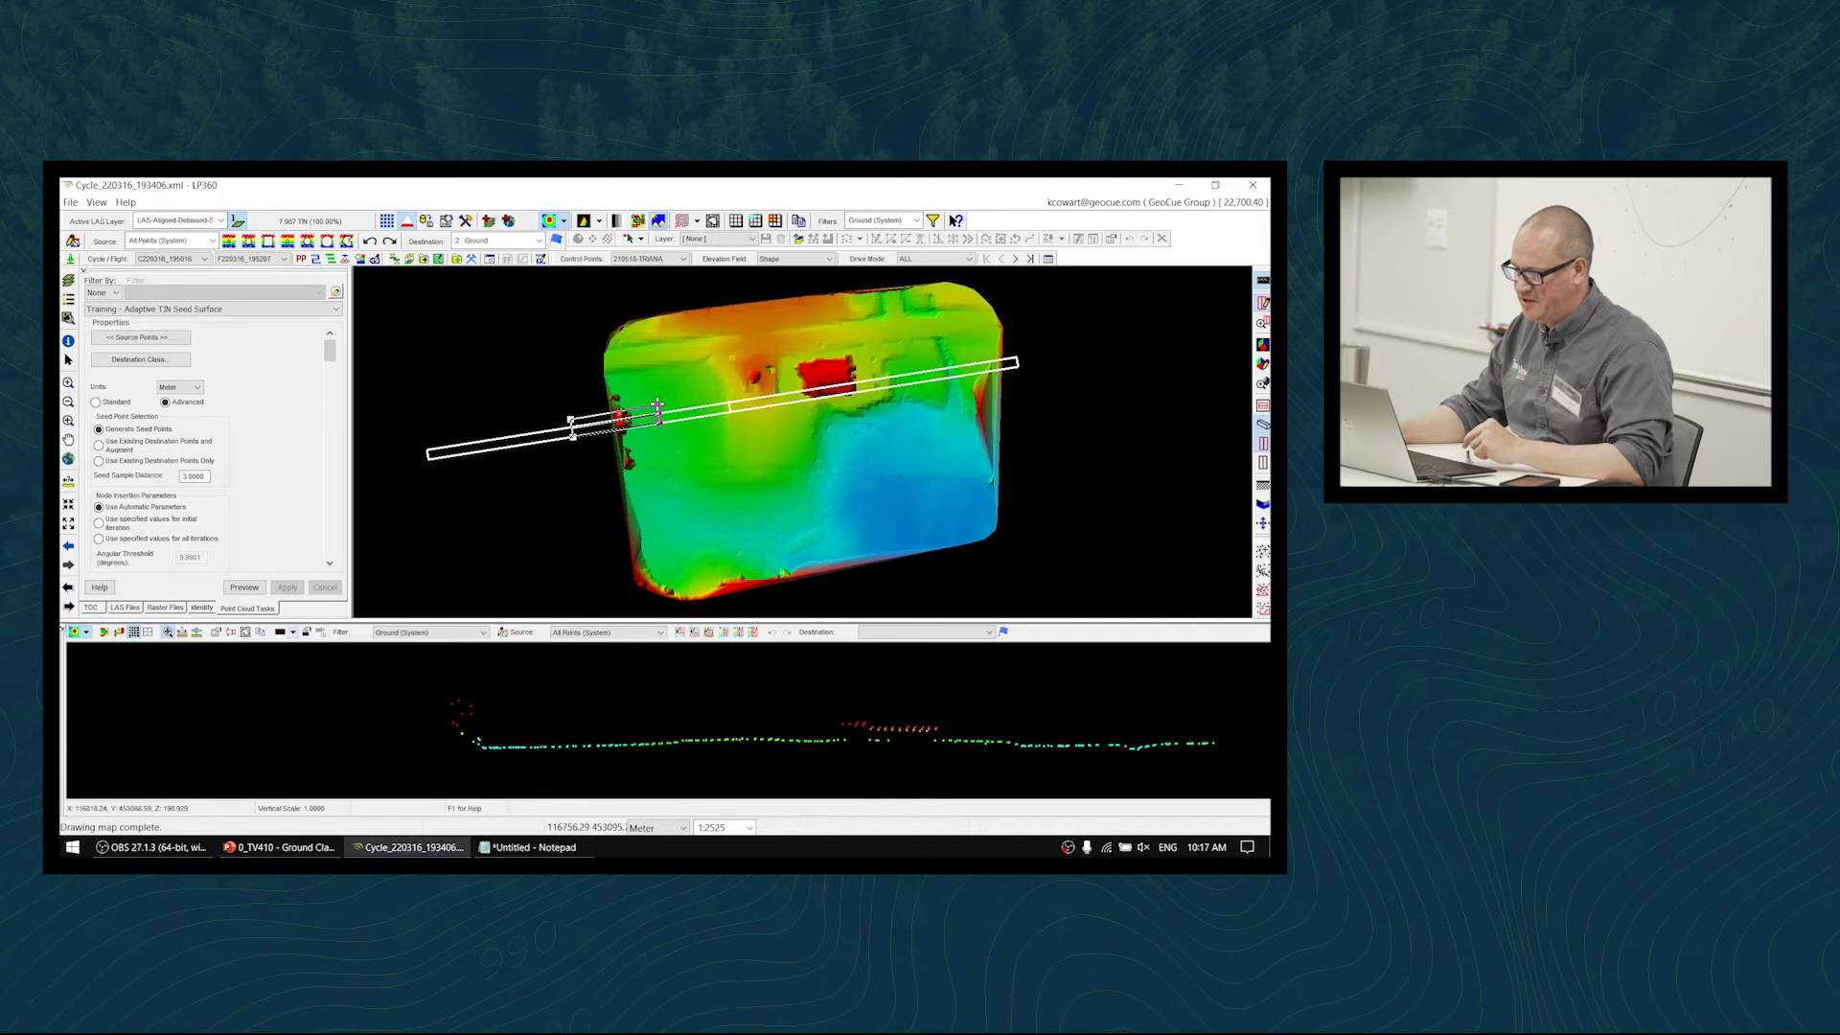
pyautogui.click(655, 422)
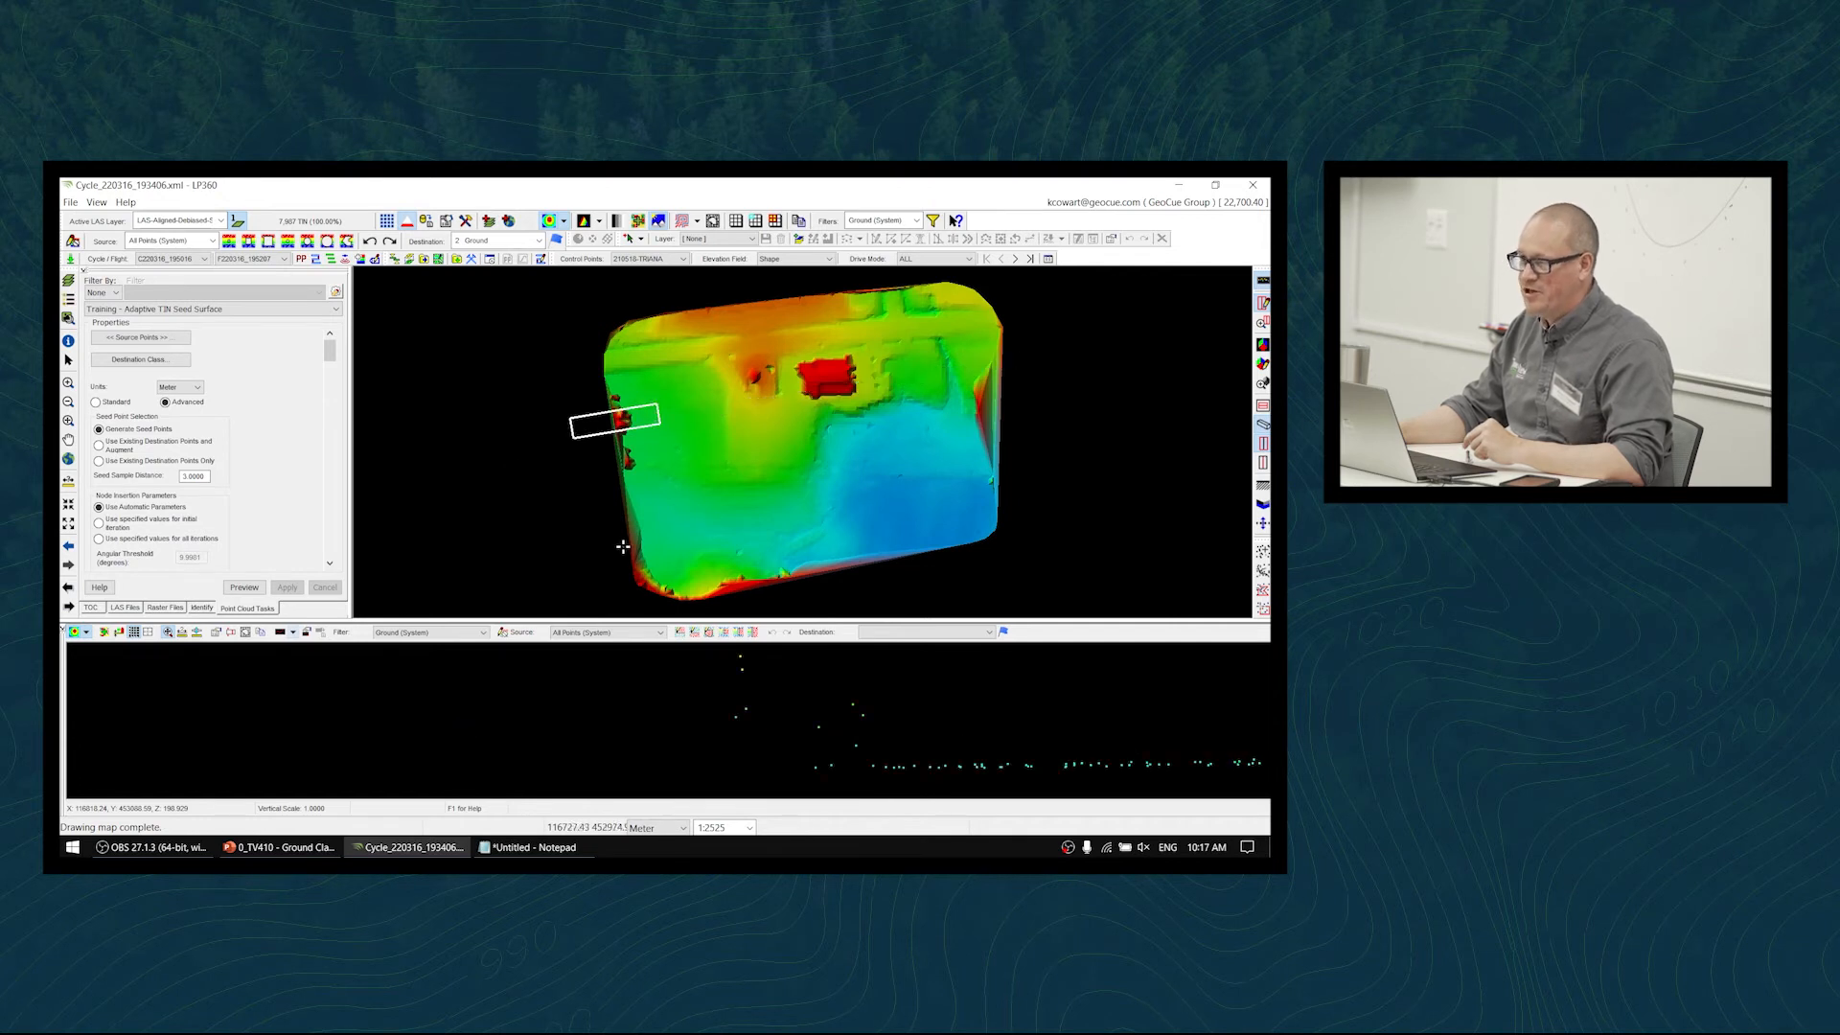
pyautogui.scroll(-7, 636, 711)
pyautogui.scroll(-3, 701, 723)
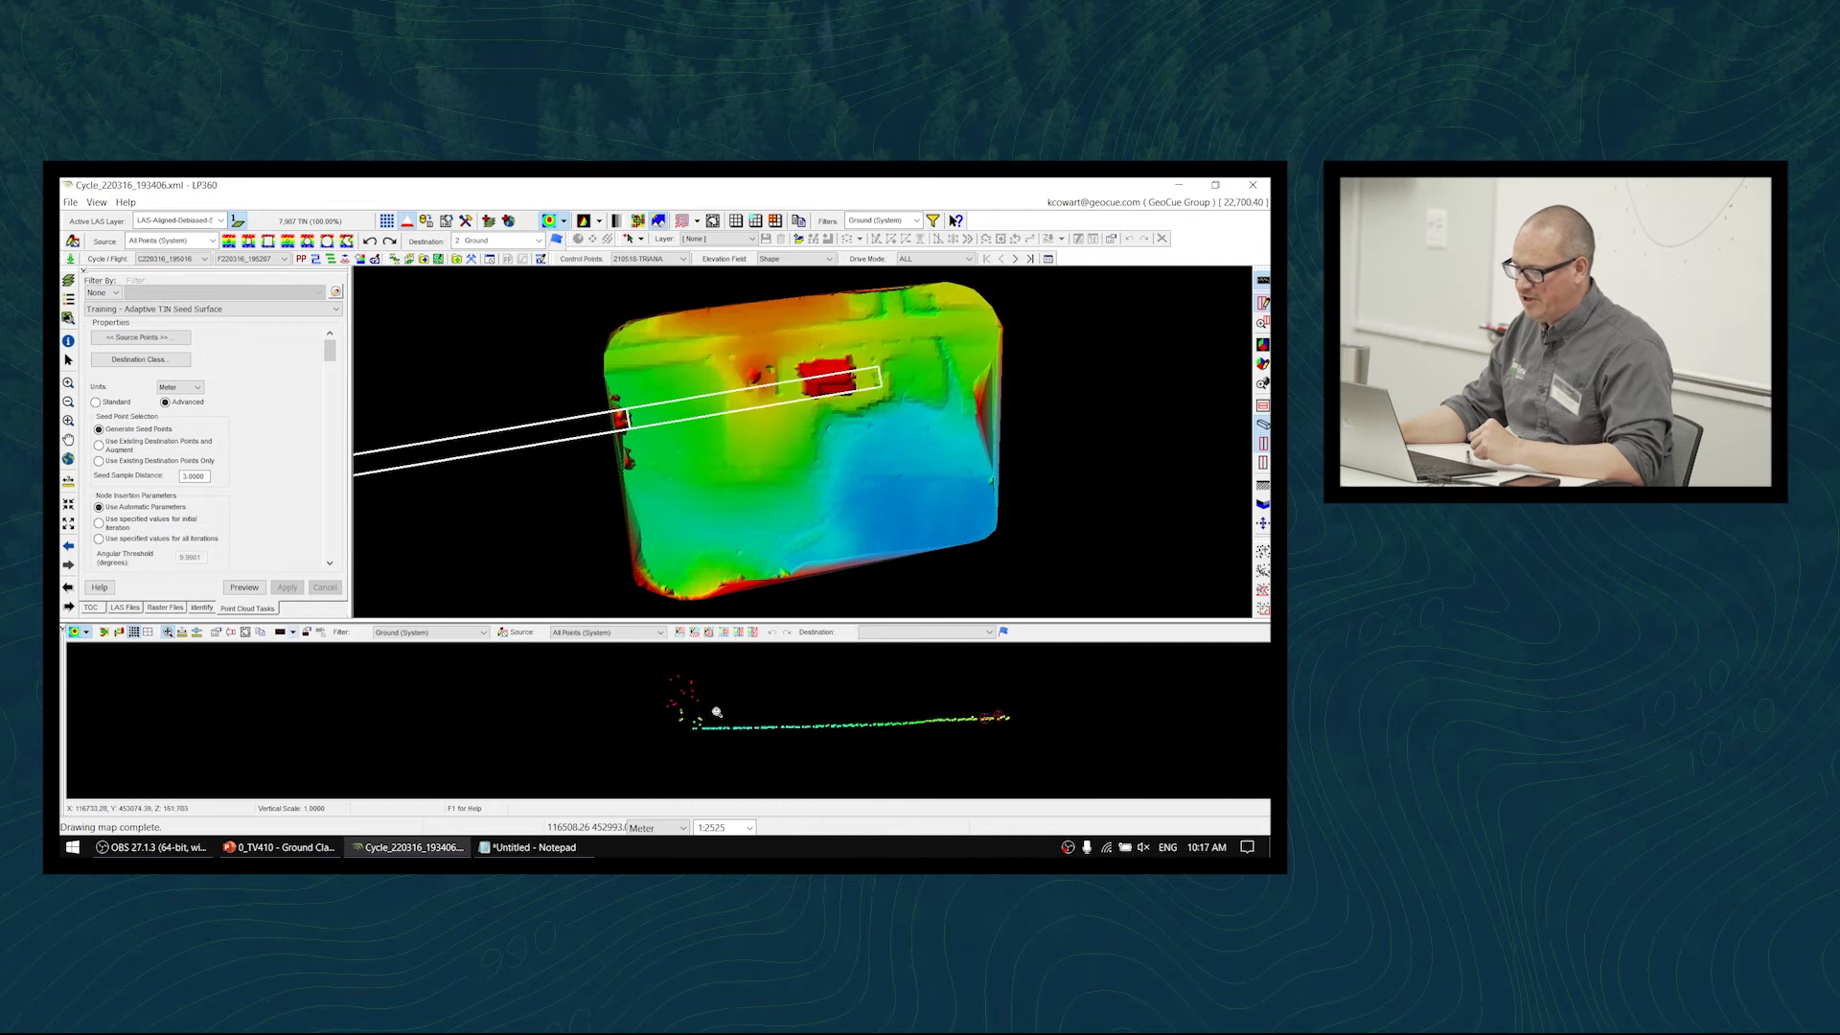
pyautogui.scroll(3, 744, 717)
pyautogui.scroll(-1, 745, 719)
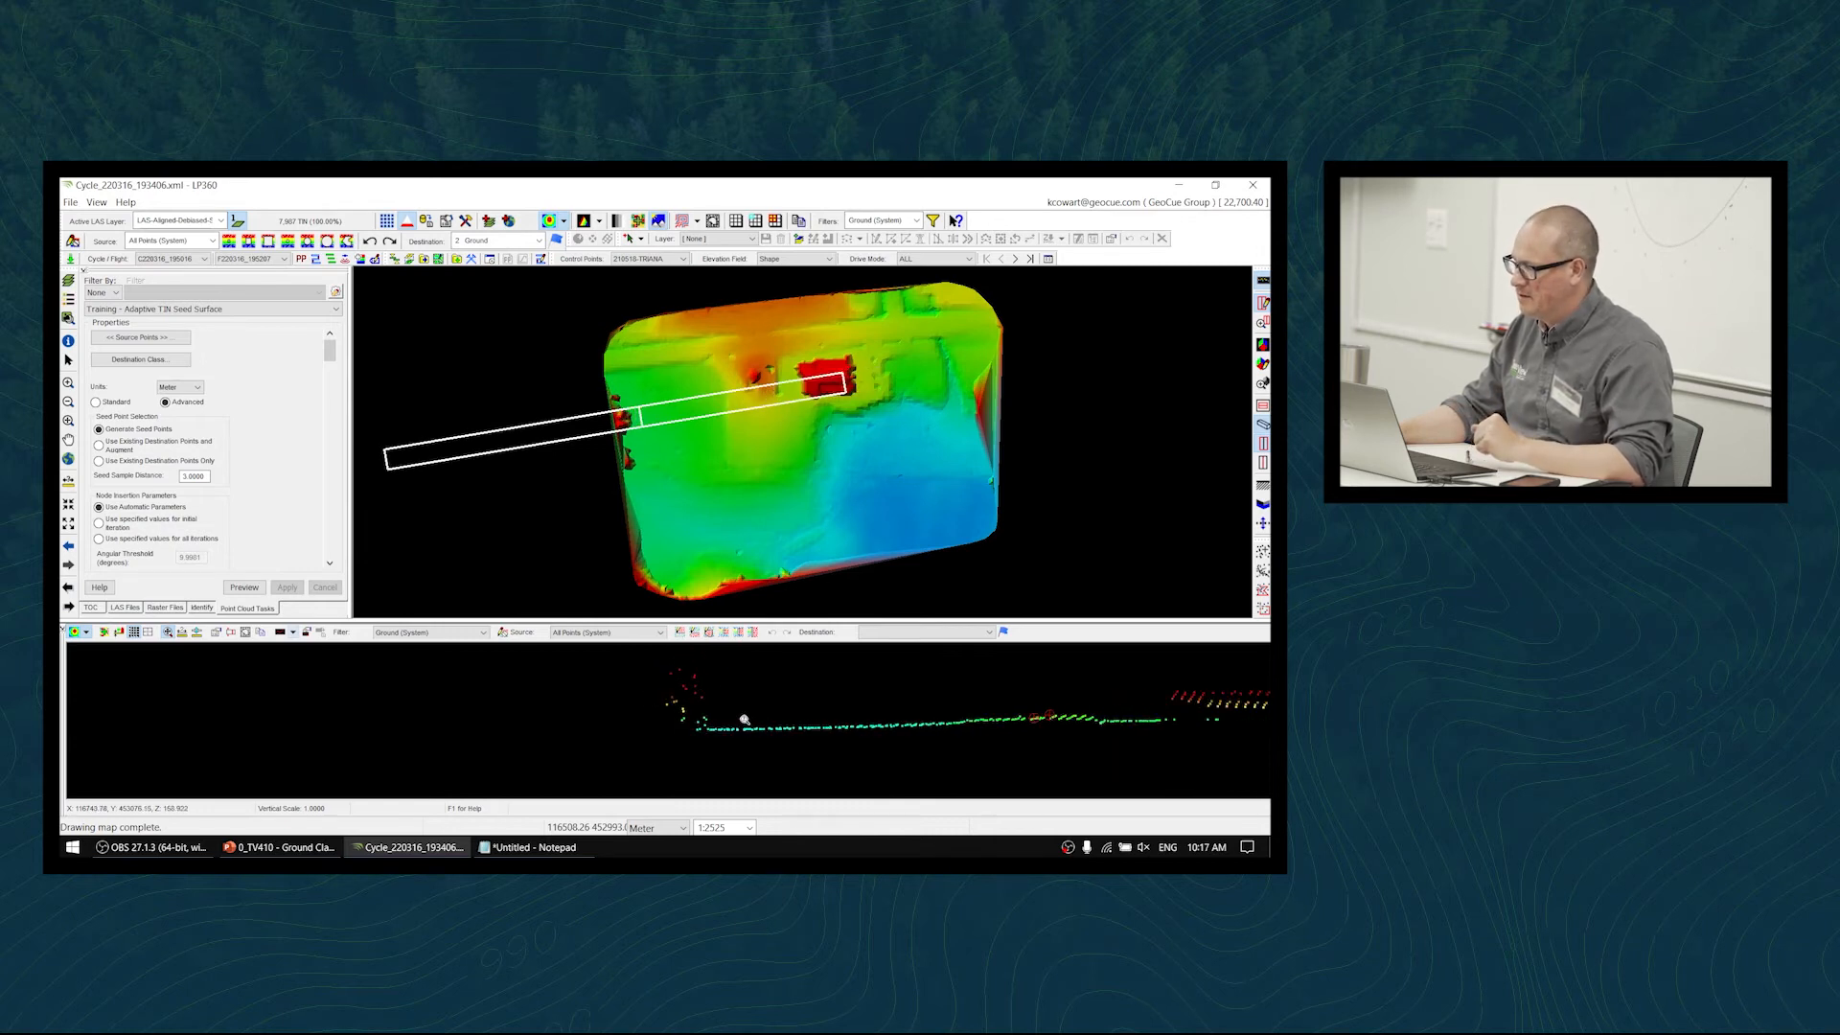
pyautogui.moveTo(750, 711); pyautogui.dragTo(657, 726, button='middle')
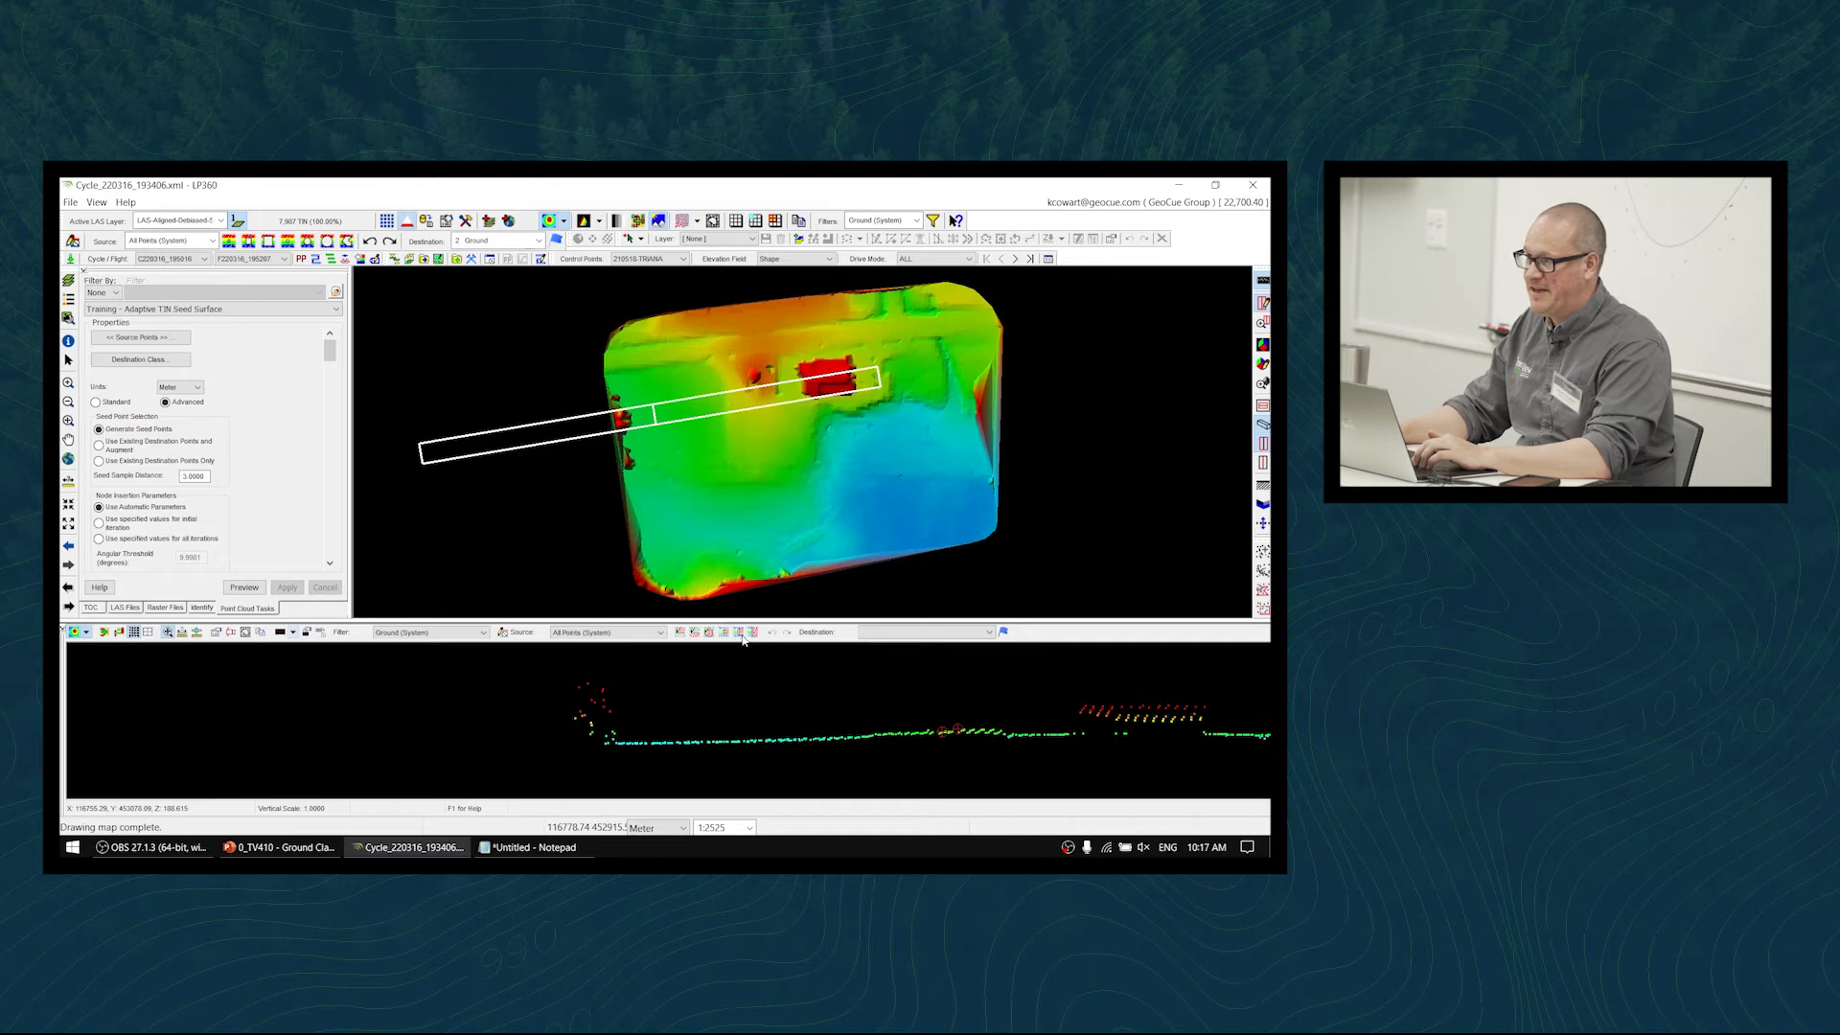
# - Set the destination class for profile classification to 1 Unclassified
pyautogui.click(918, 632)
pyautogui.scroll(1, 915, 522)
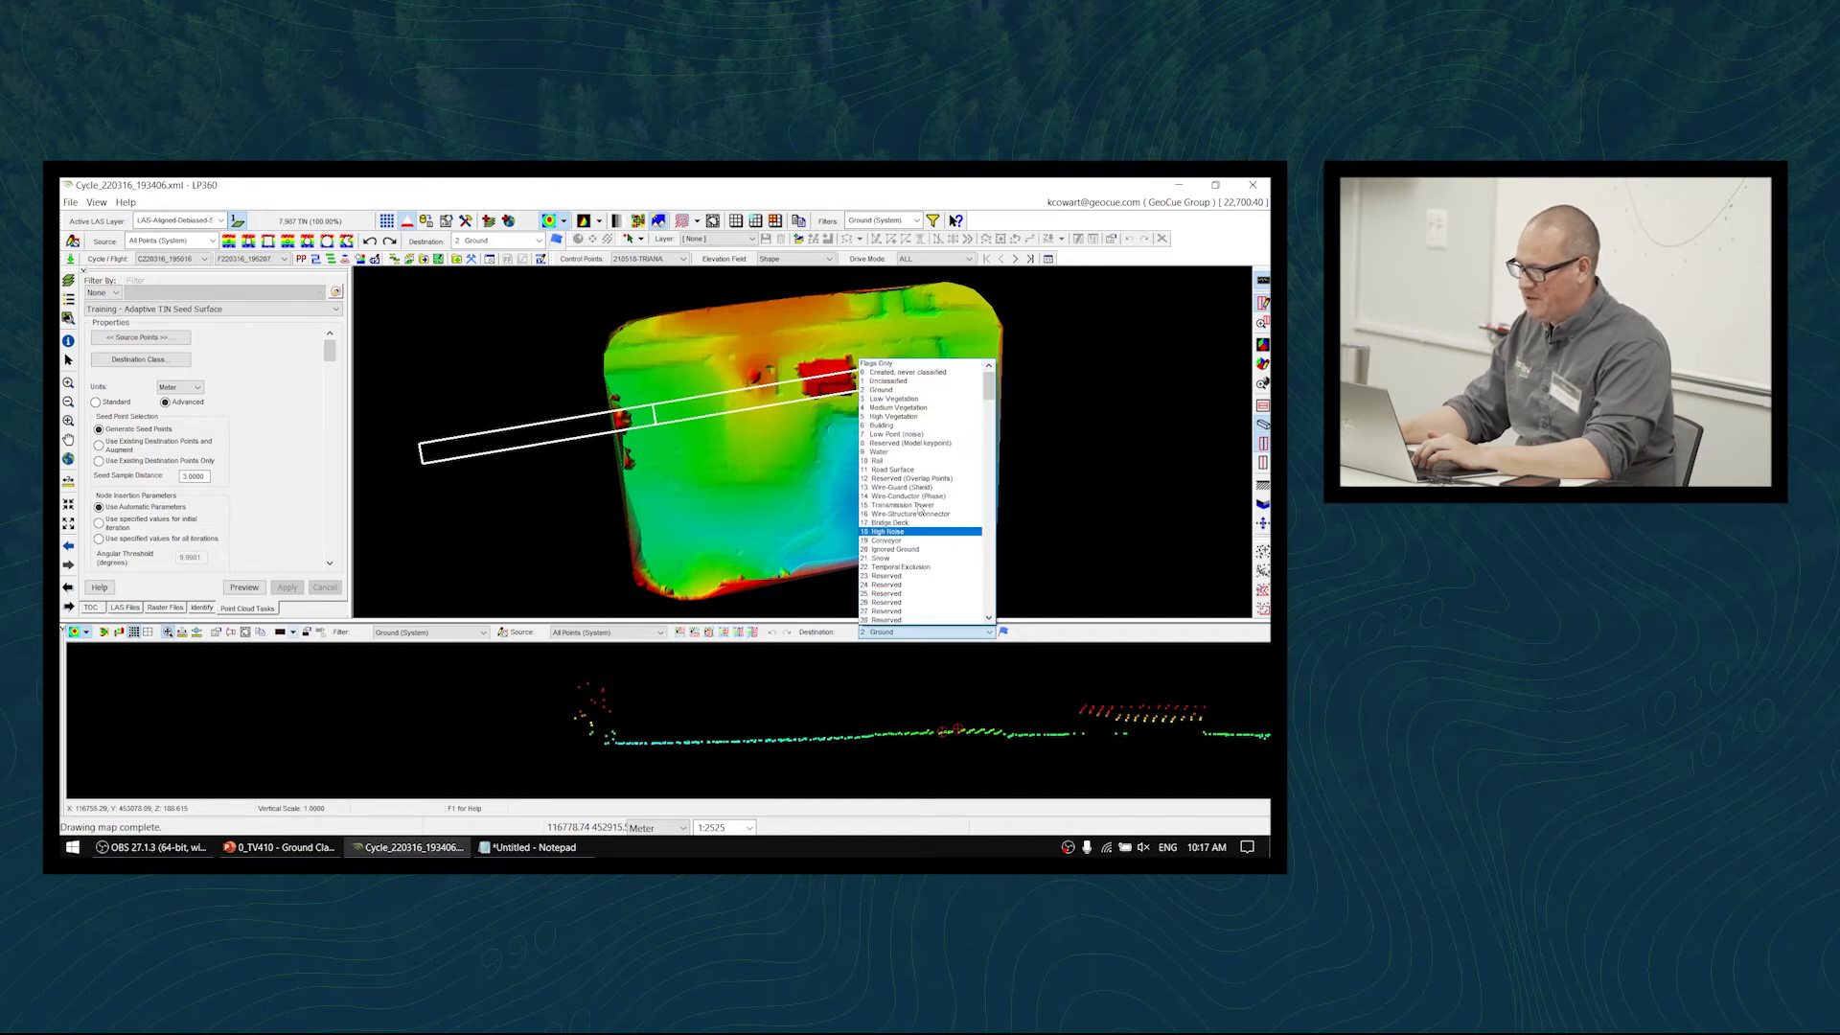
pyautogui.click(907, 381)
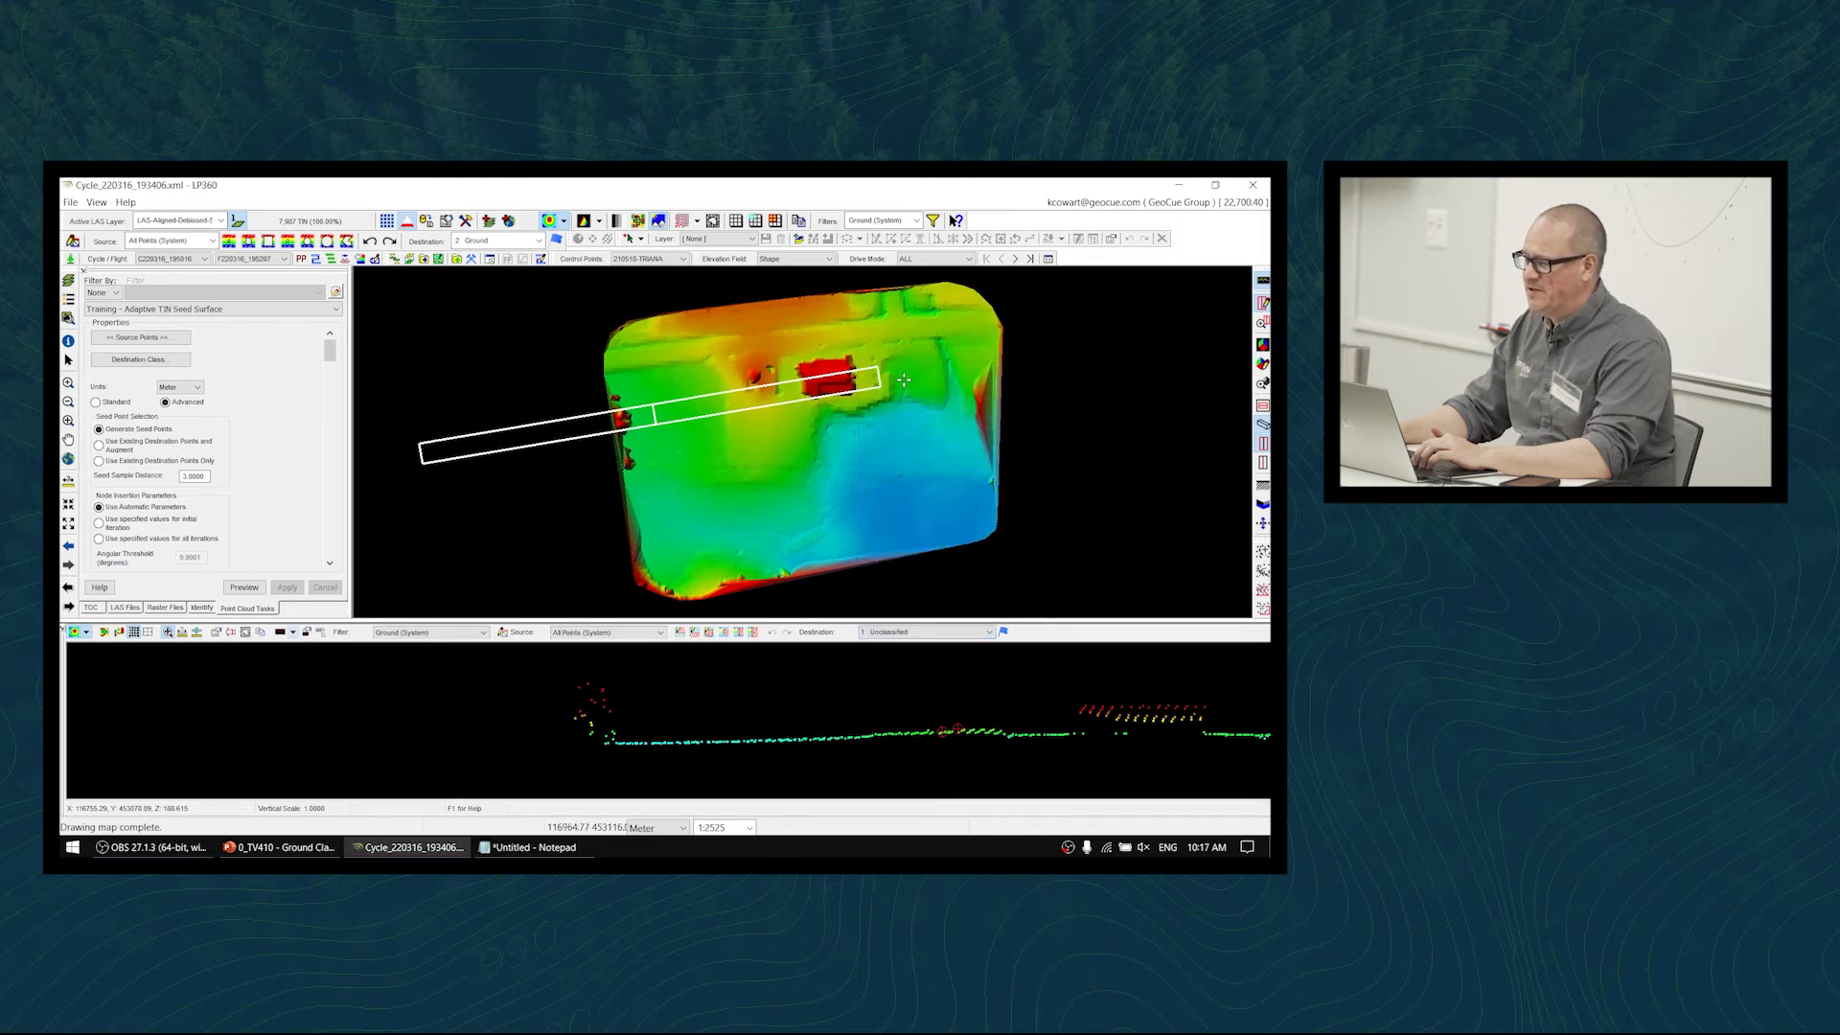
pyautogui.click(952, 633)
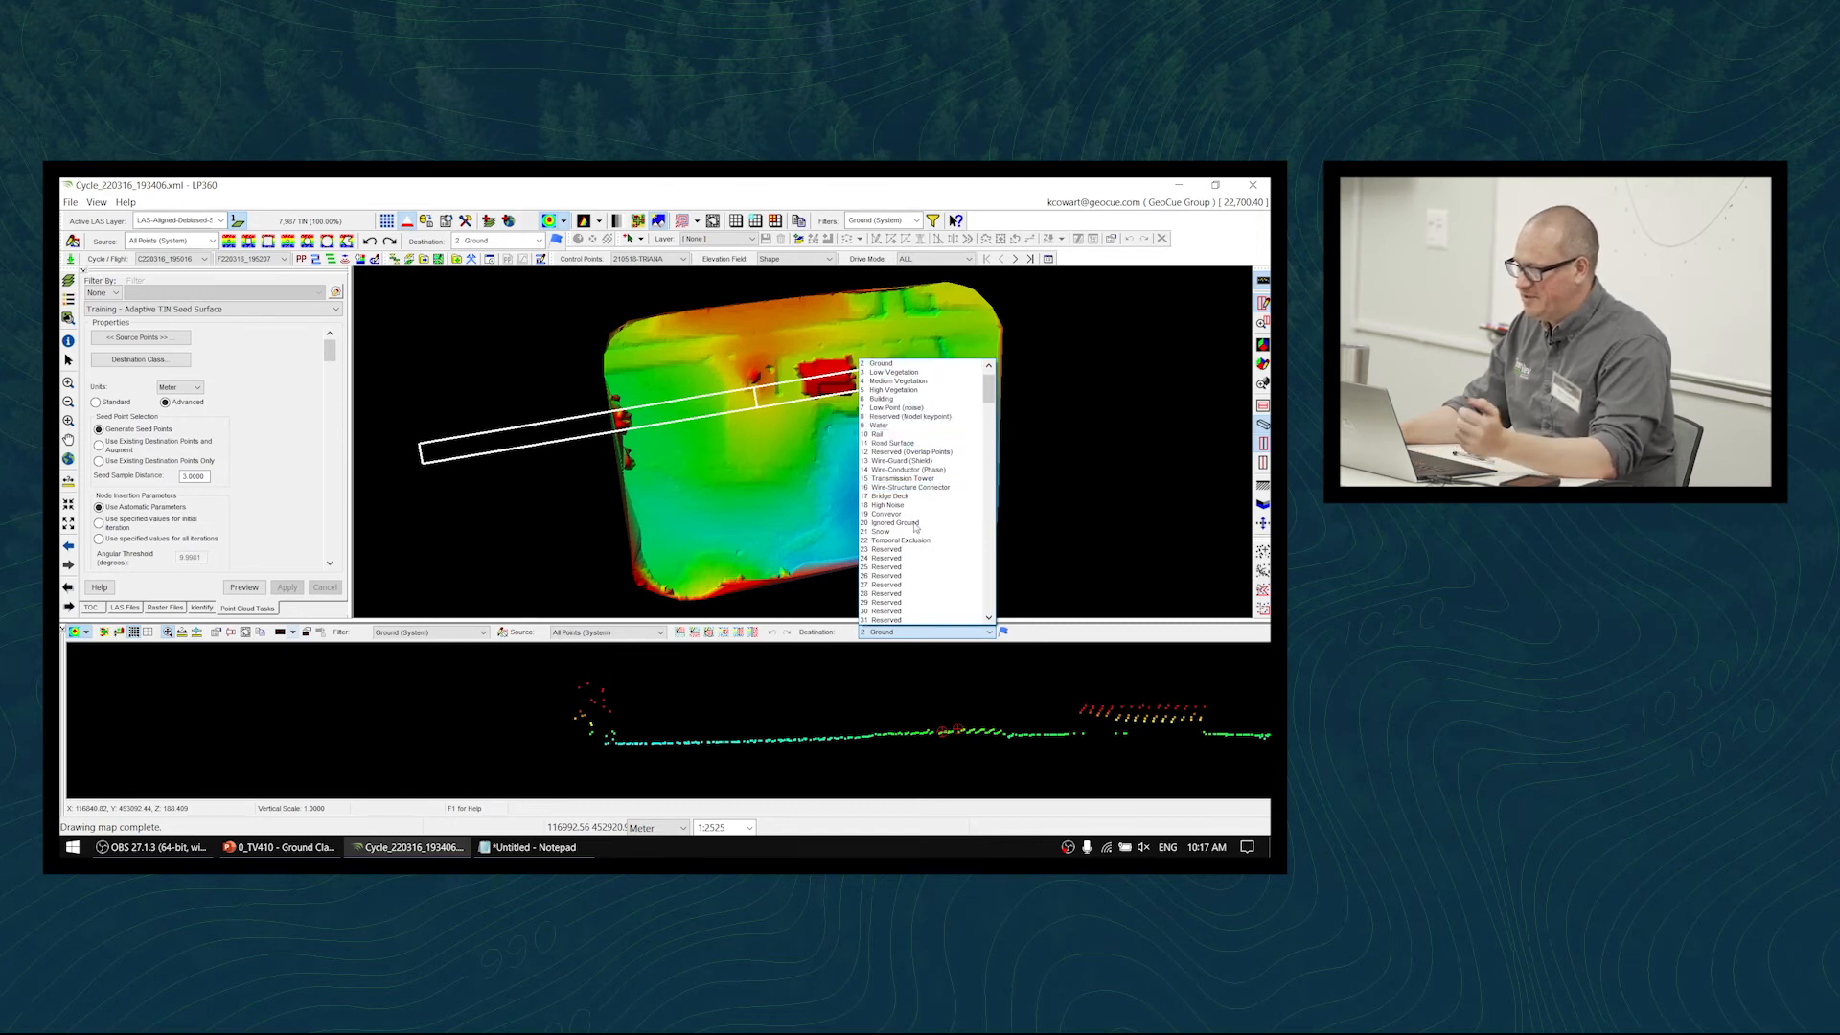
pyautogui.click(1062, 640)
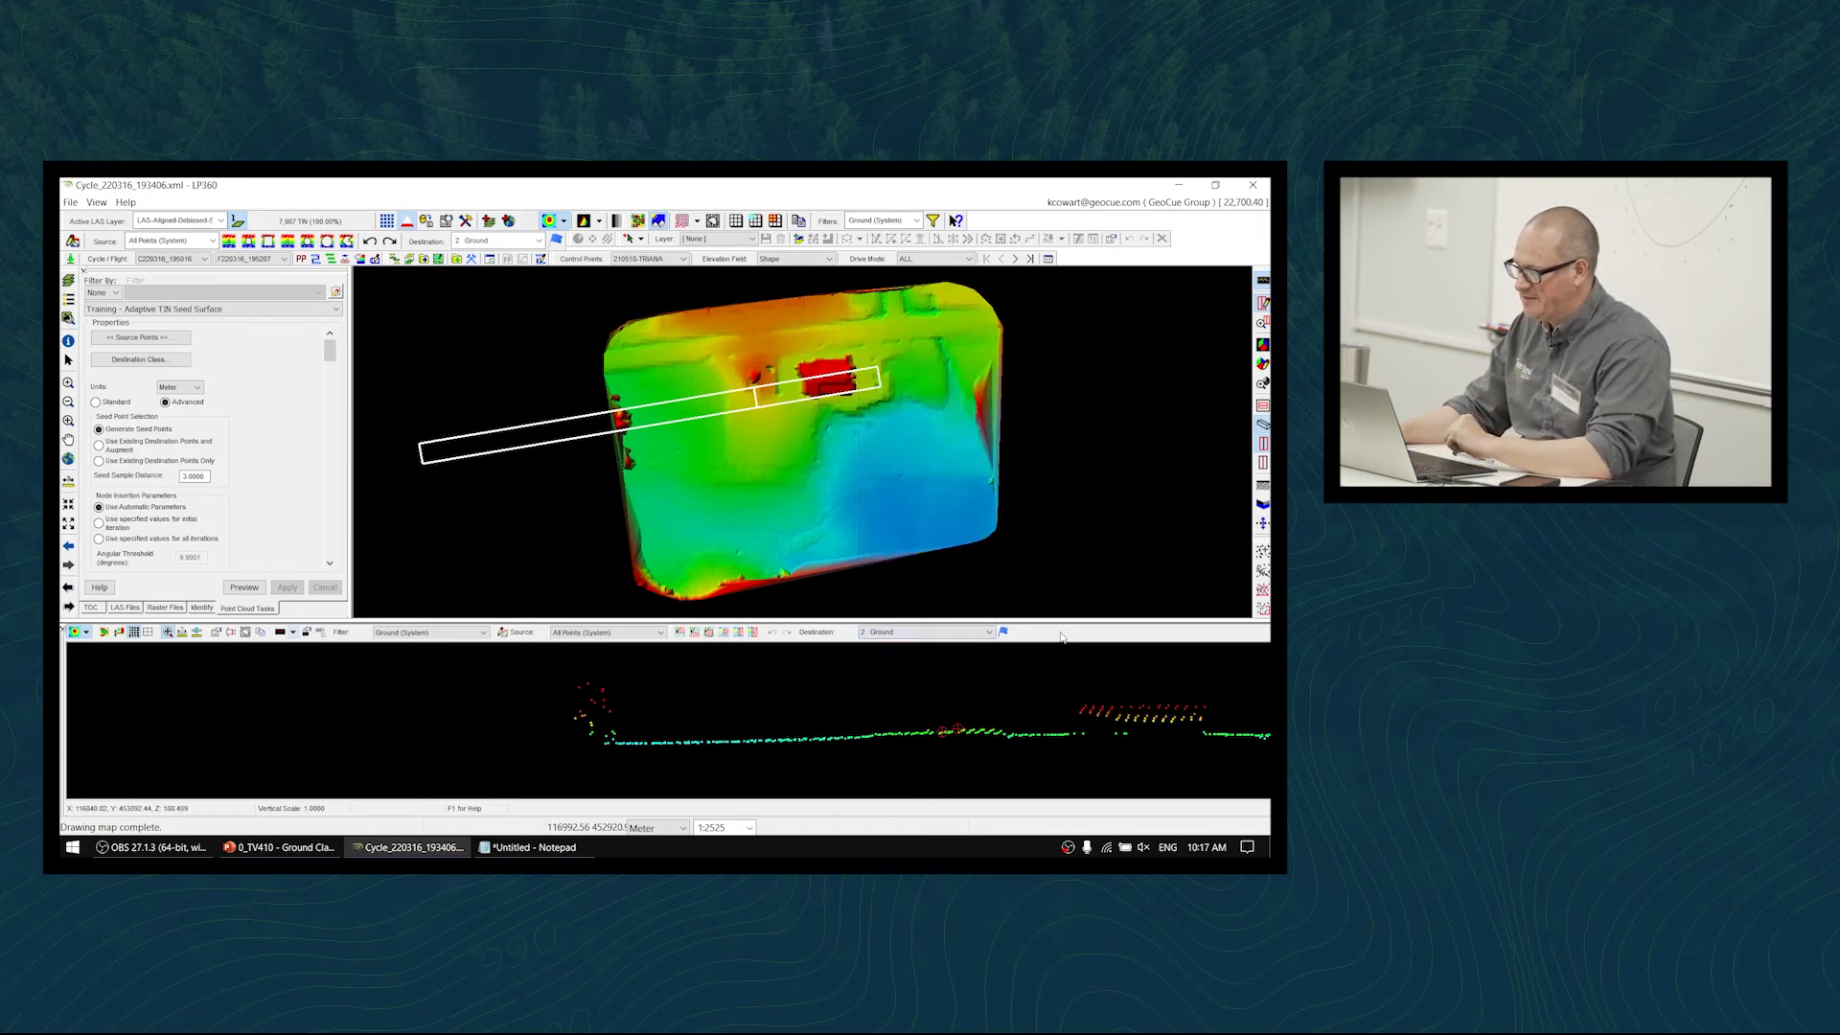
pyautogui.click(972, 636)
pyautogui.scroll(1, 948, 513)
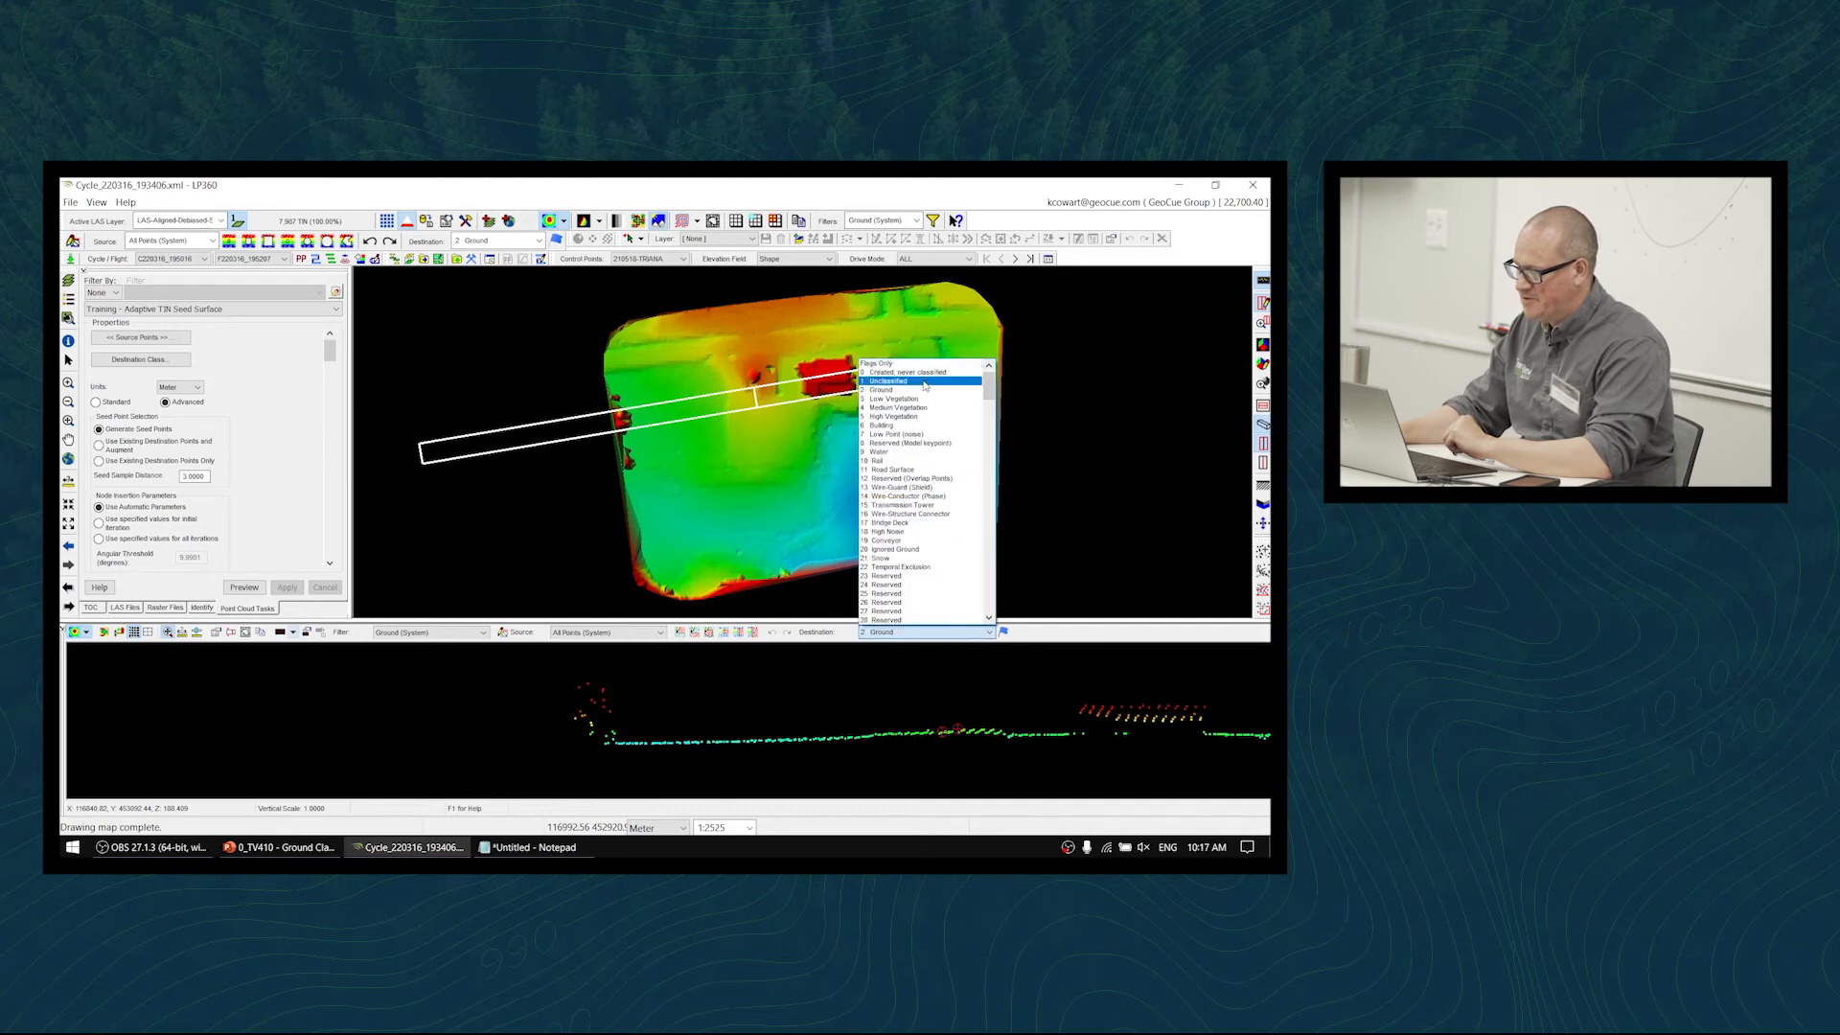
pyautogui.click(922, 374)
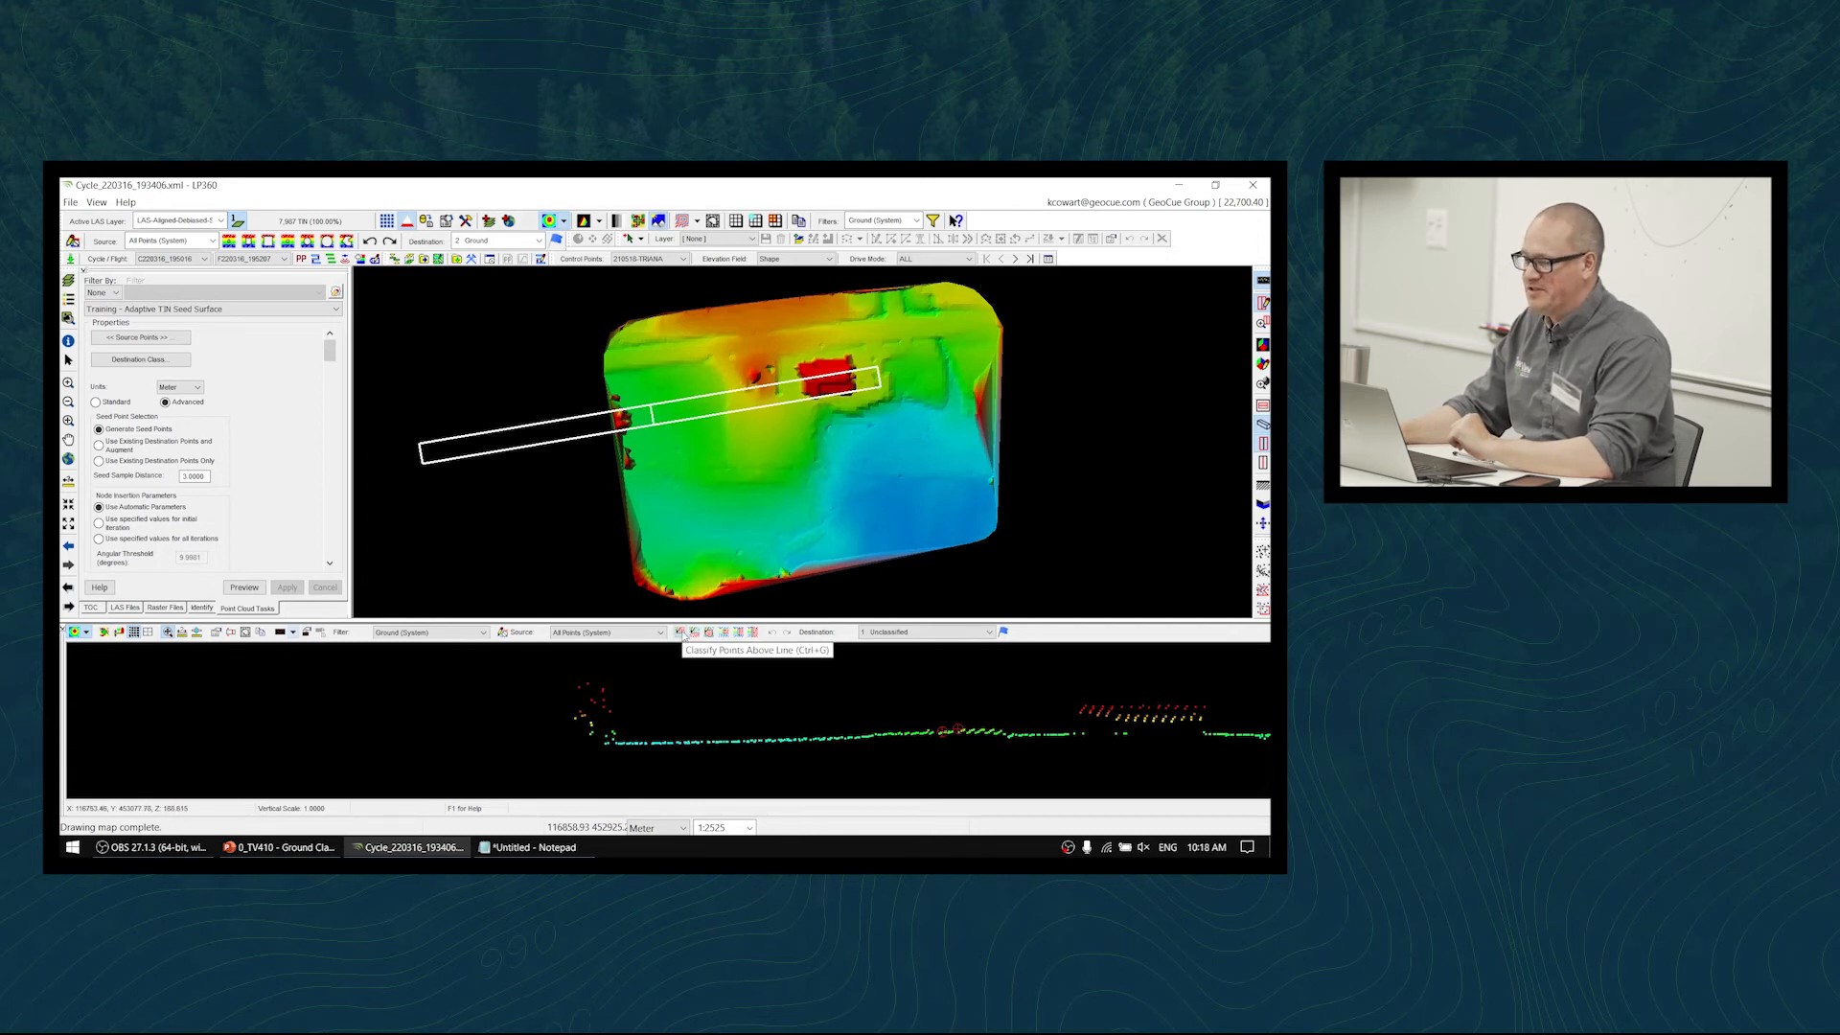
# - Reclassify the raised seed points at the western edge and on the building roof as Unclassified using Classify Points Above Line
pyautogui.click(682, 633)
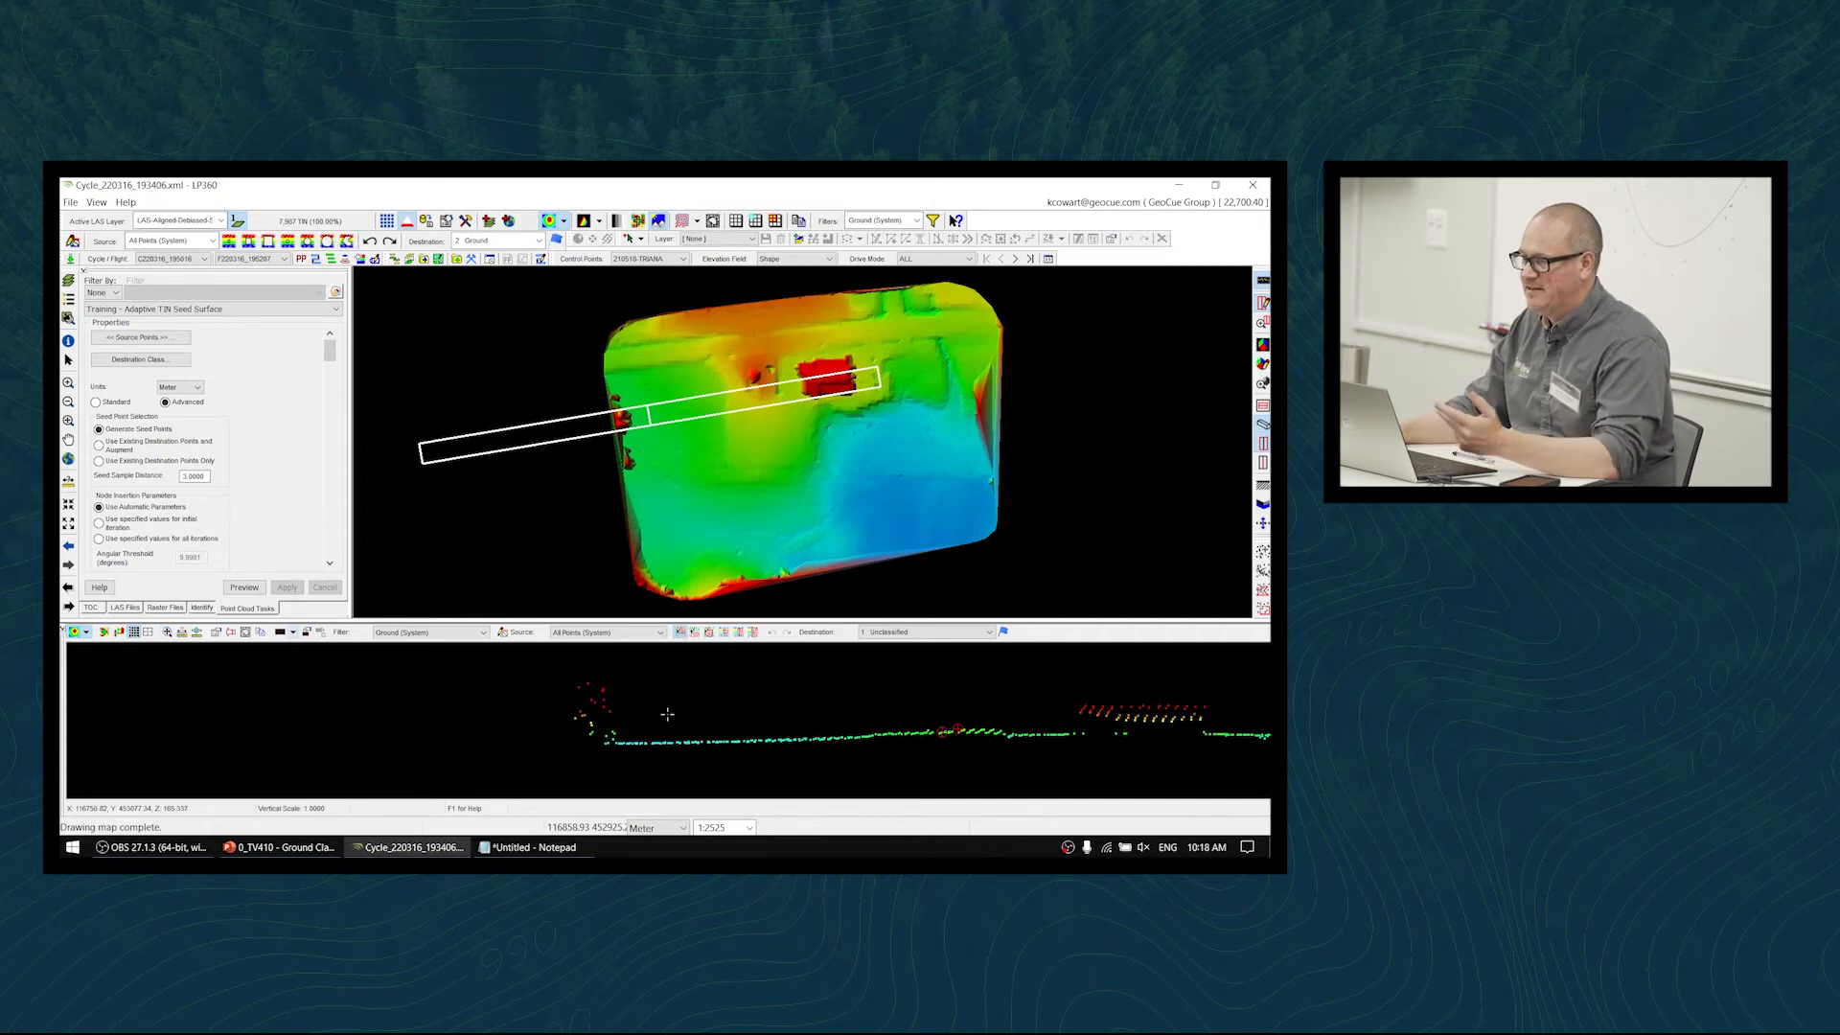
pyautogui.click(499, 744)
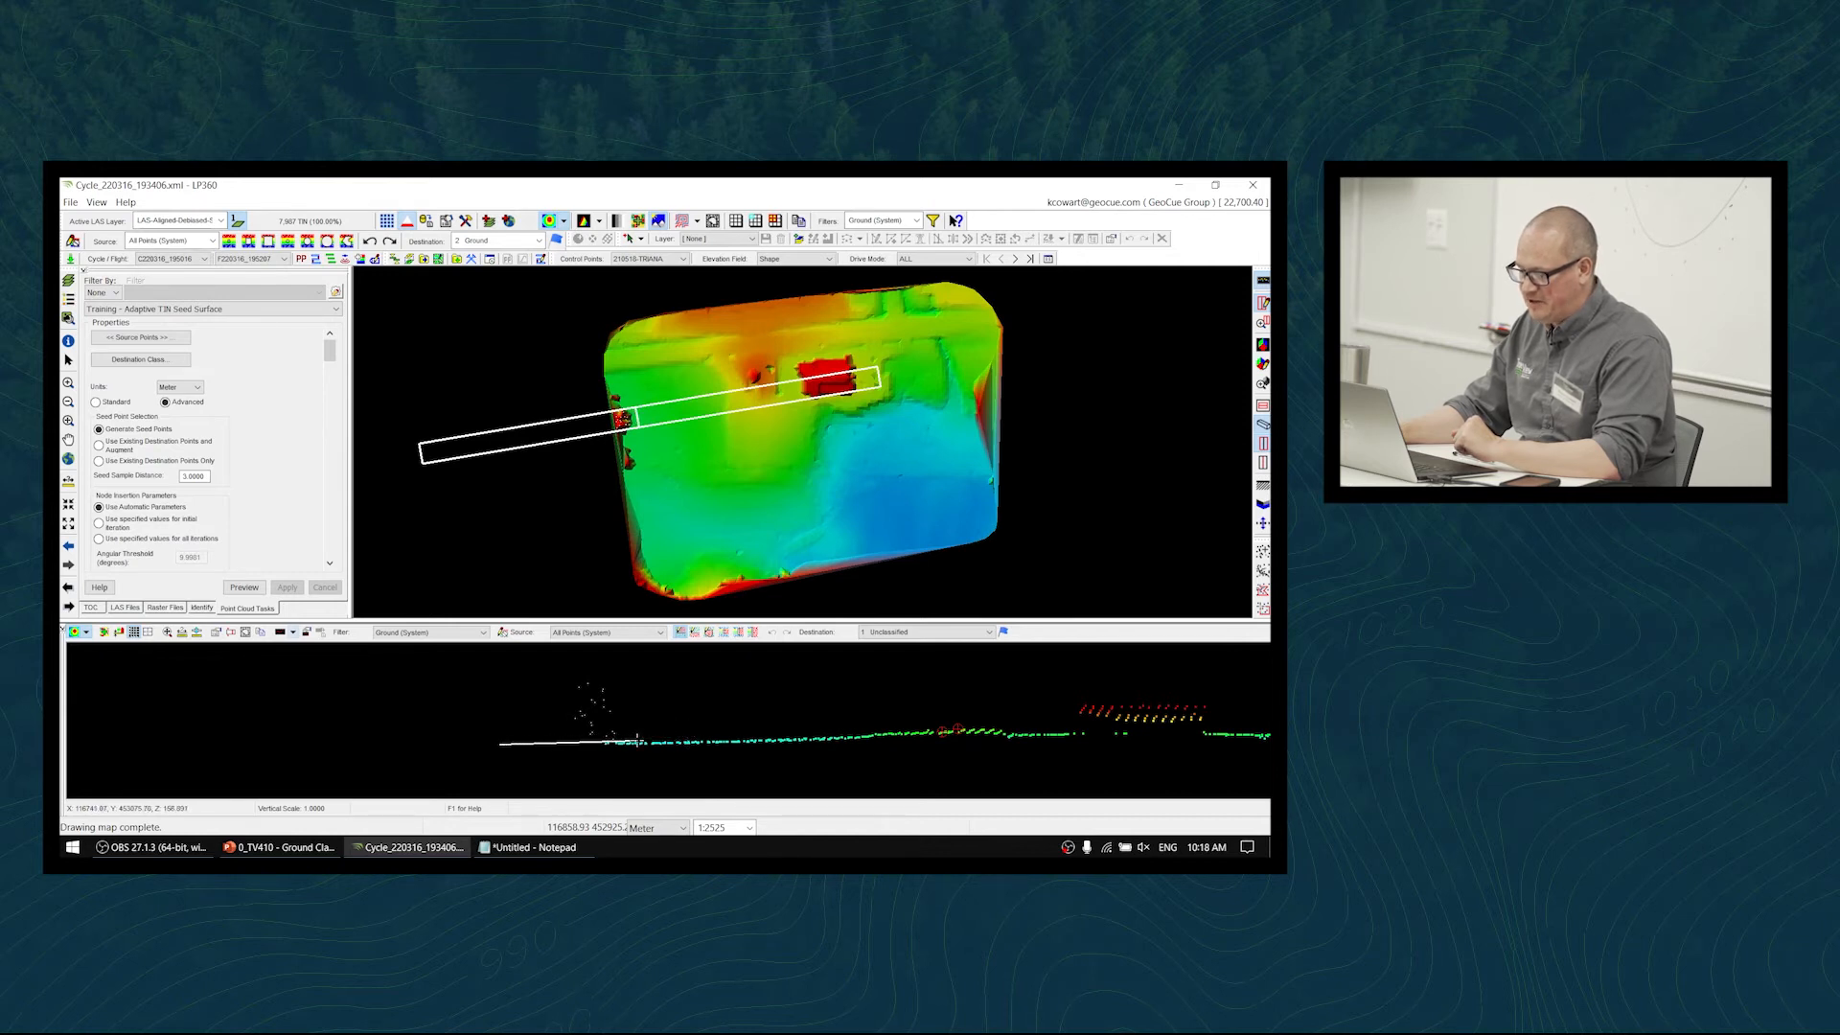
pyautogui.click(638, 740)
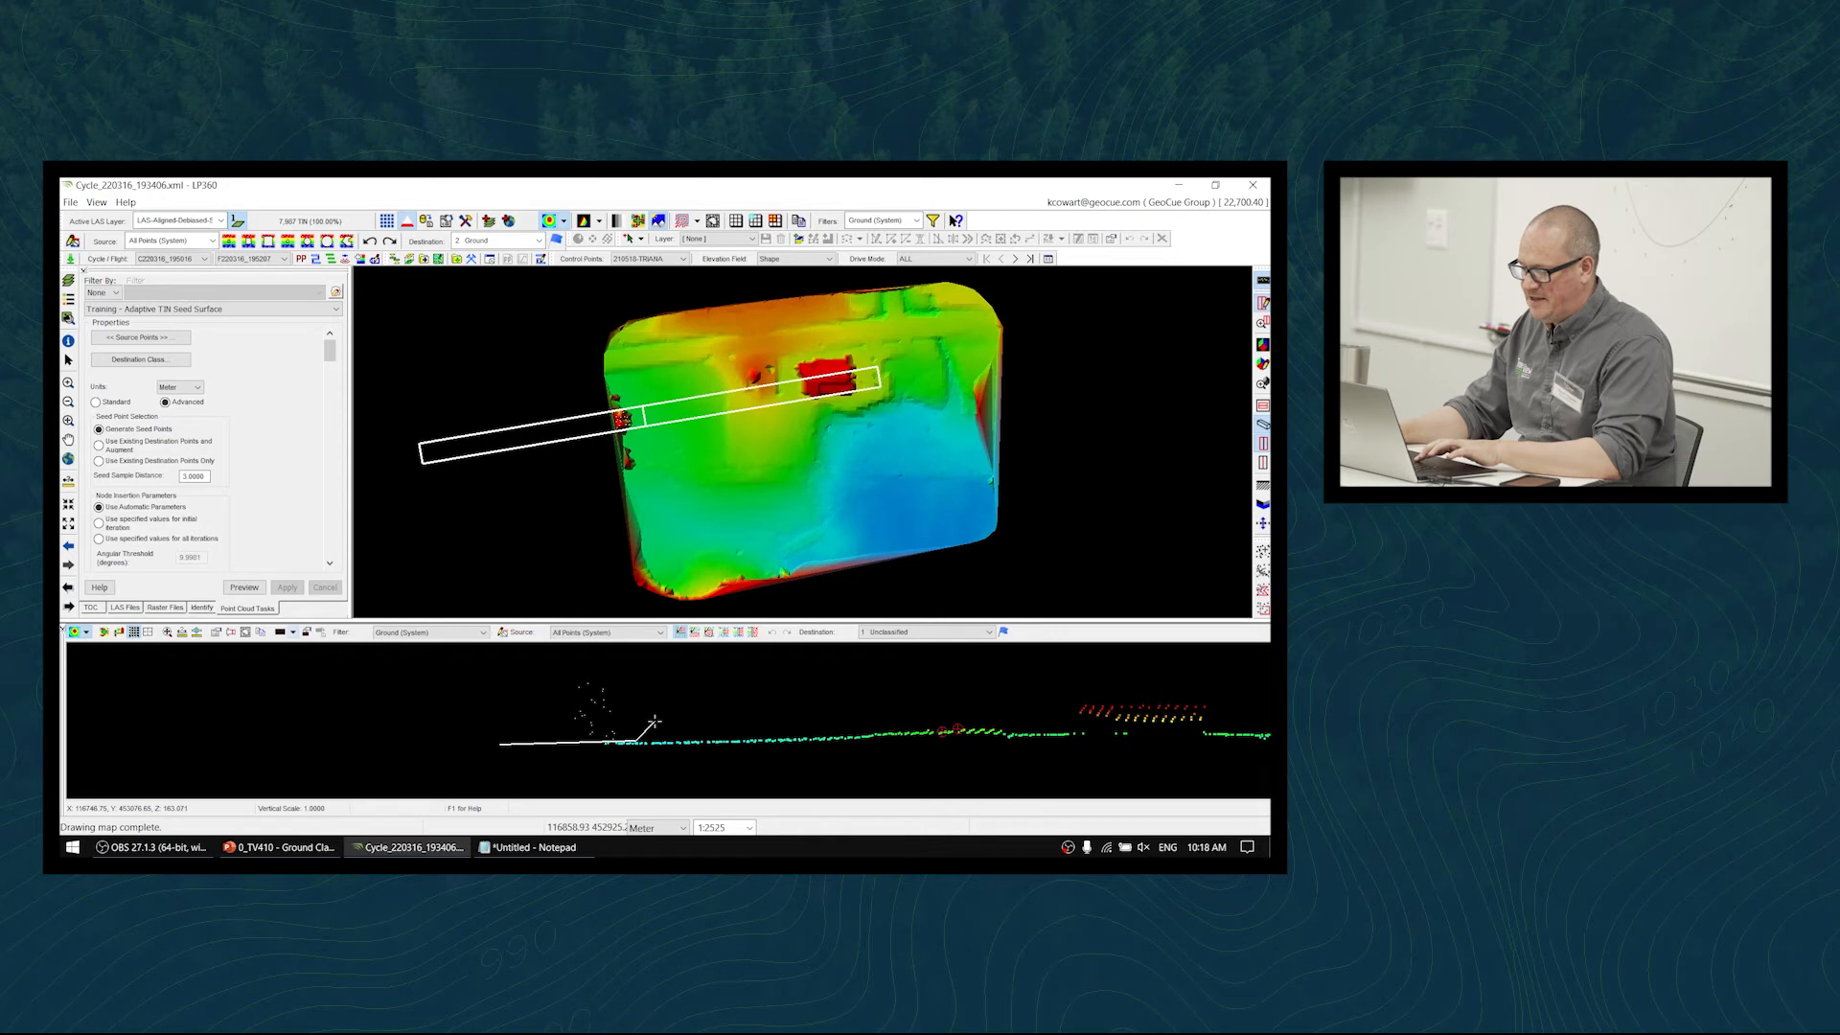
pyautogui.doubleClick(655, 720)
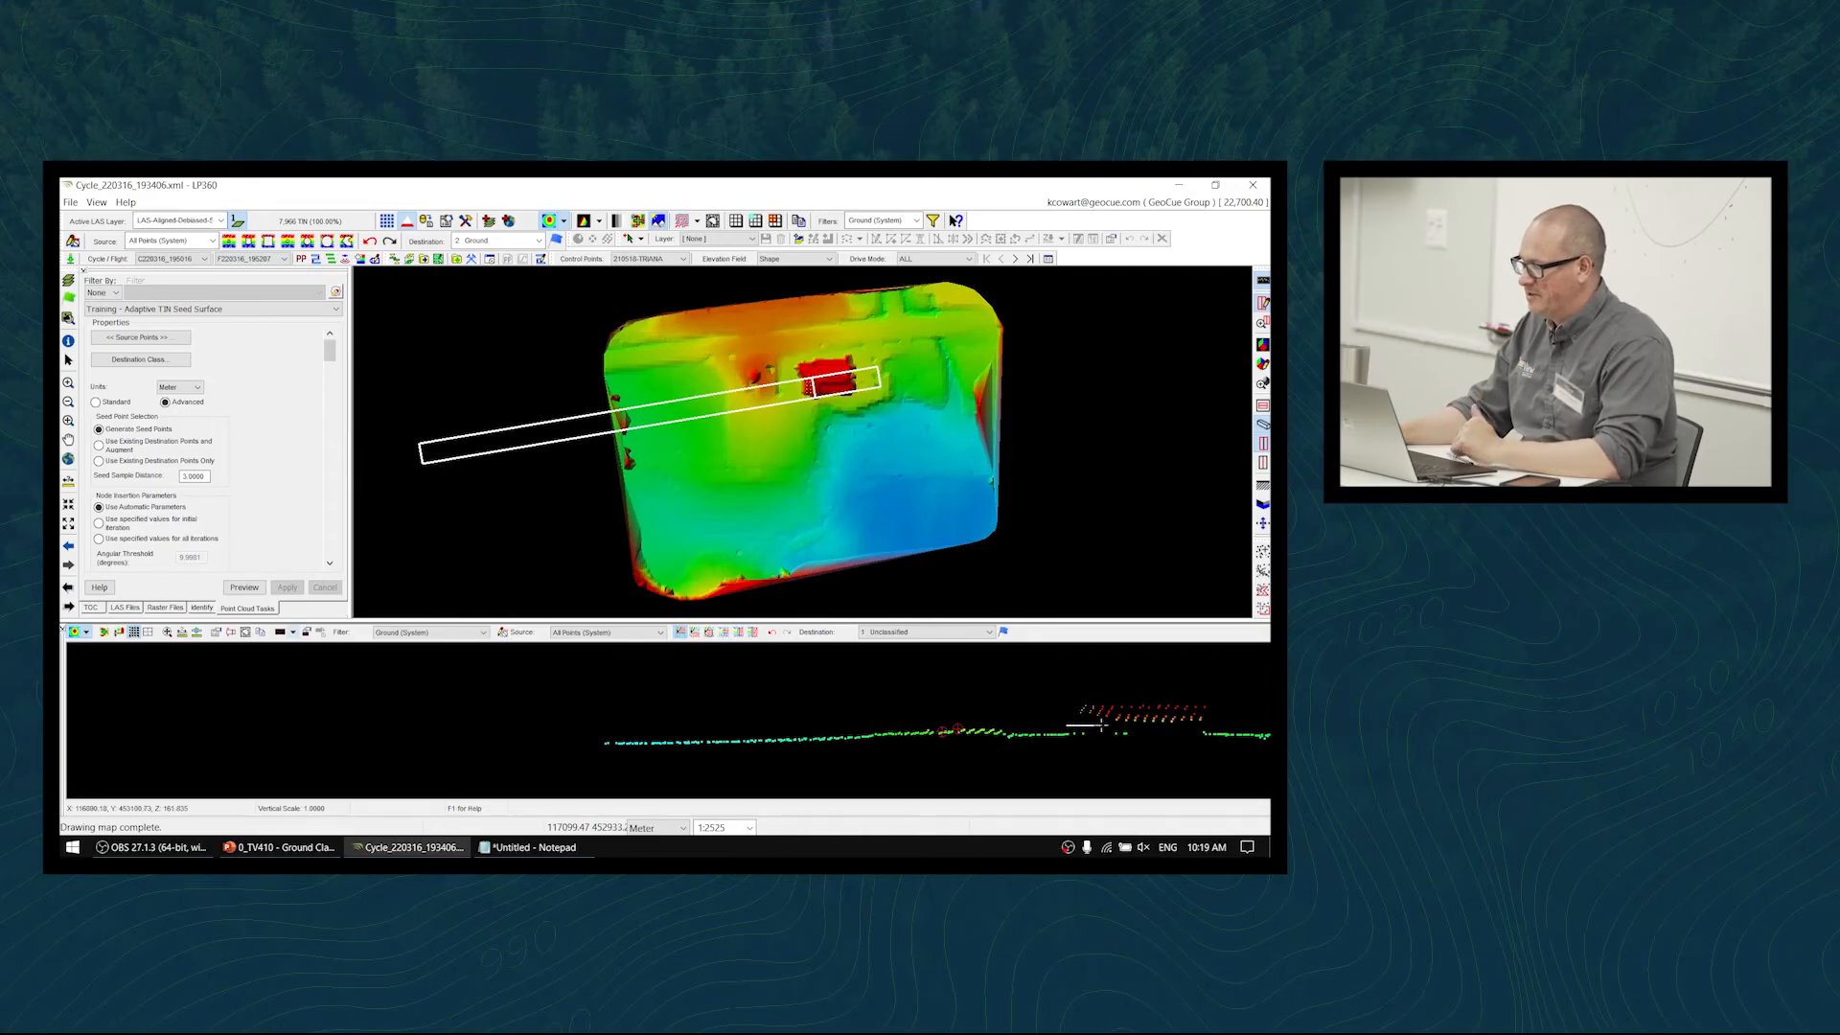
pyautogui.click(1227, 728)
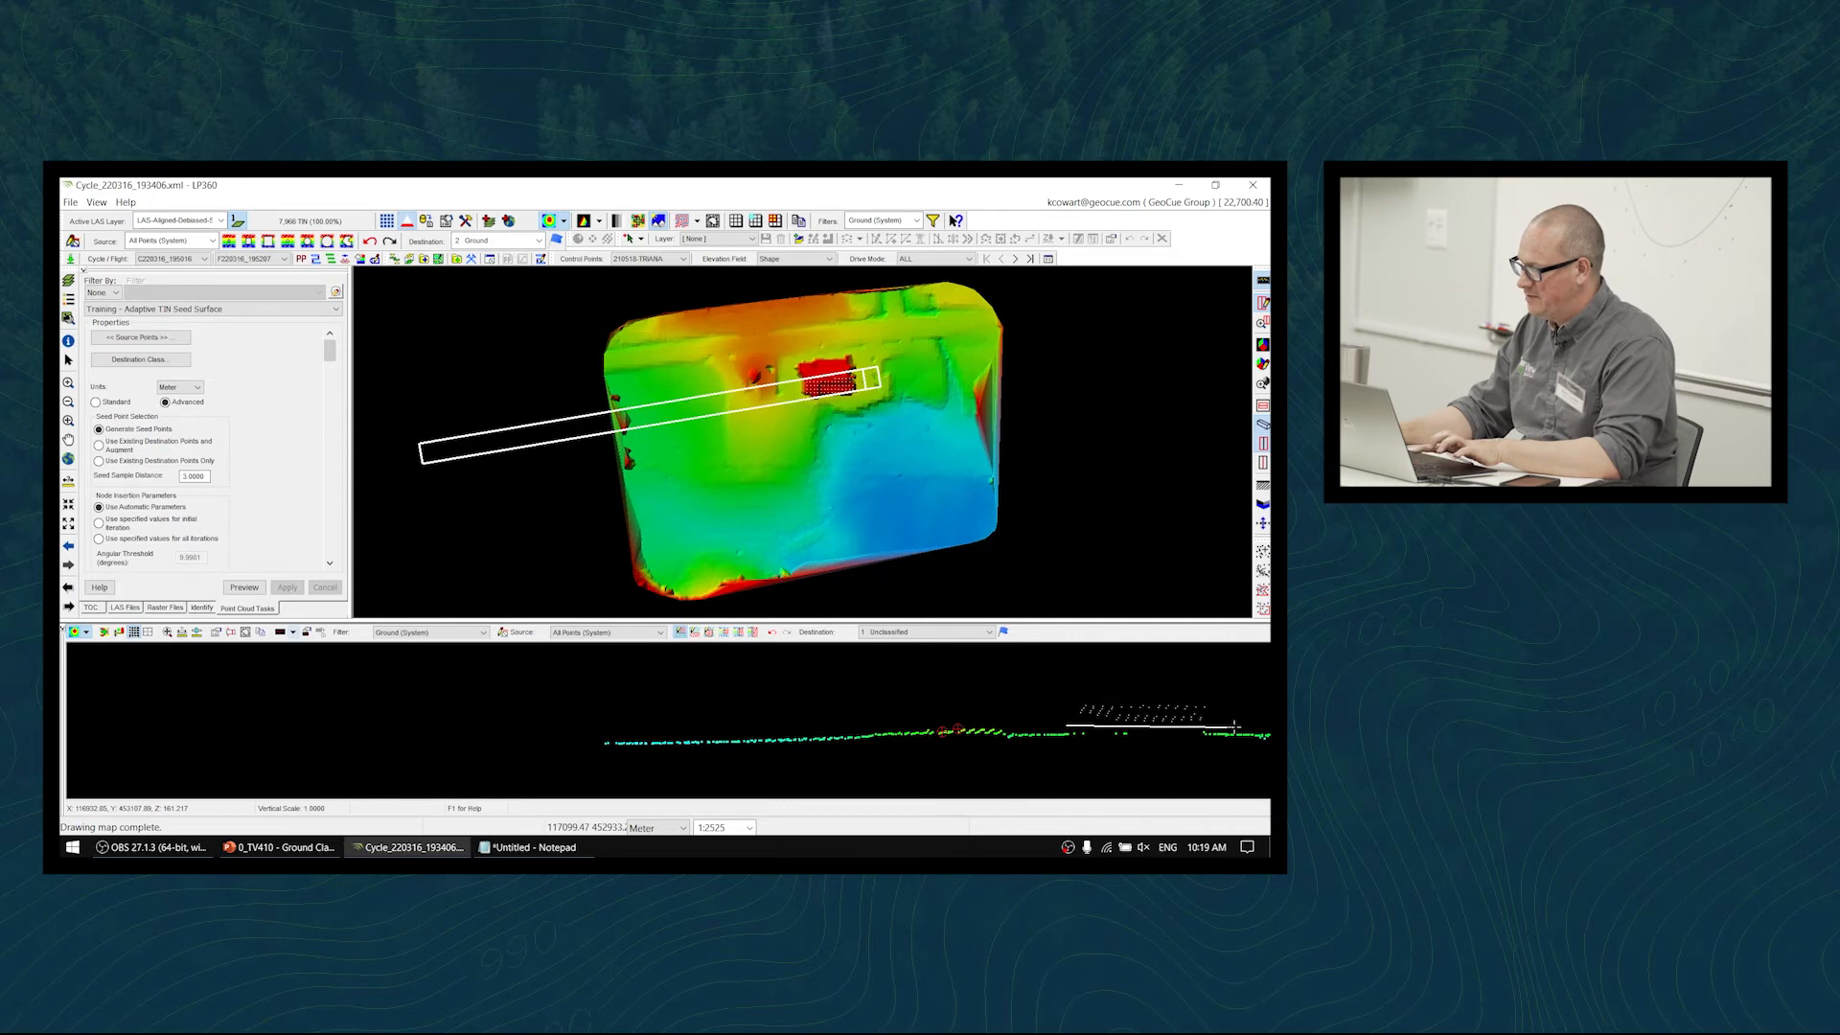
pyautogui.click(1233, 727)
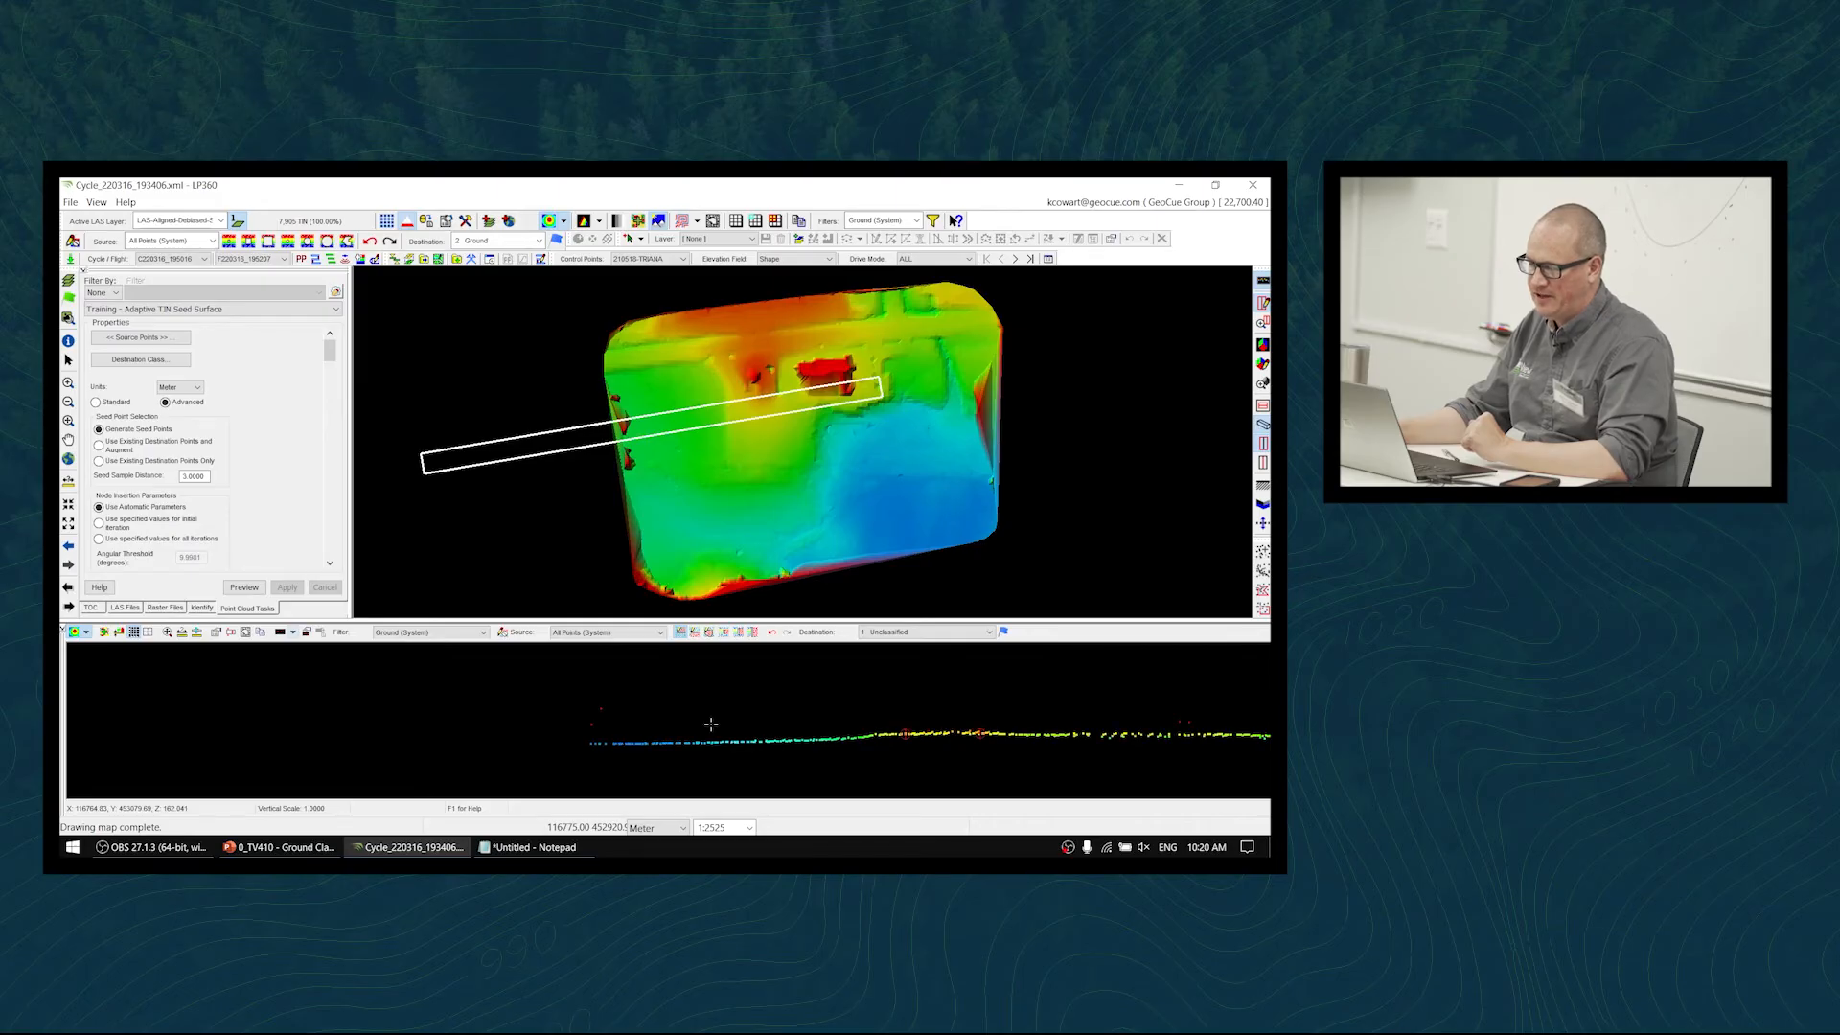
# - Step the profile through the neighbouring southern sections and reclassify their raised edge and roof seed points as Unclassified
pyautogui.press('Down')
pyautogui.press('Down')
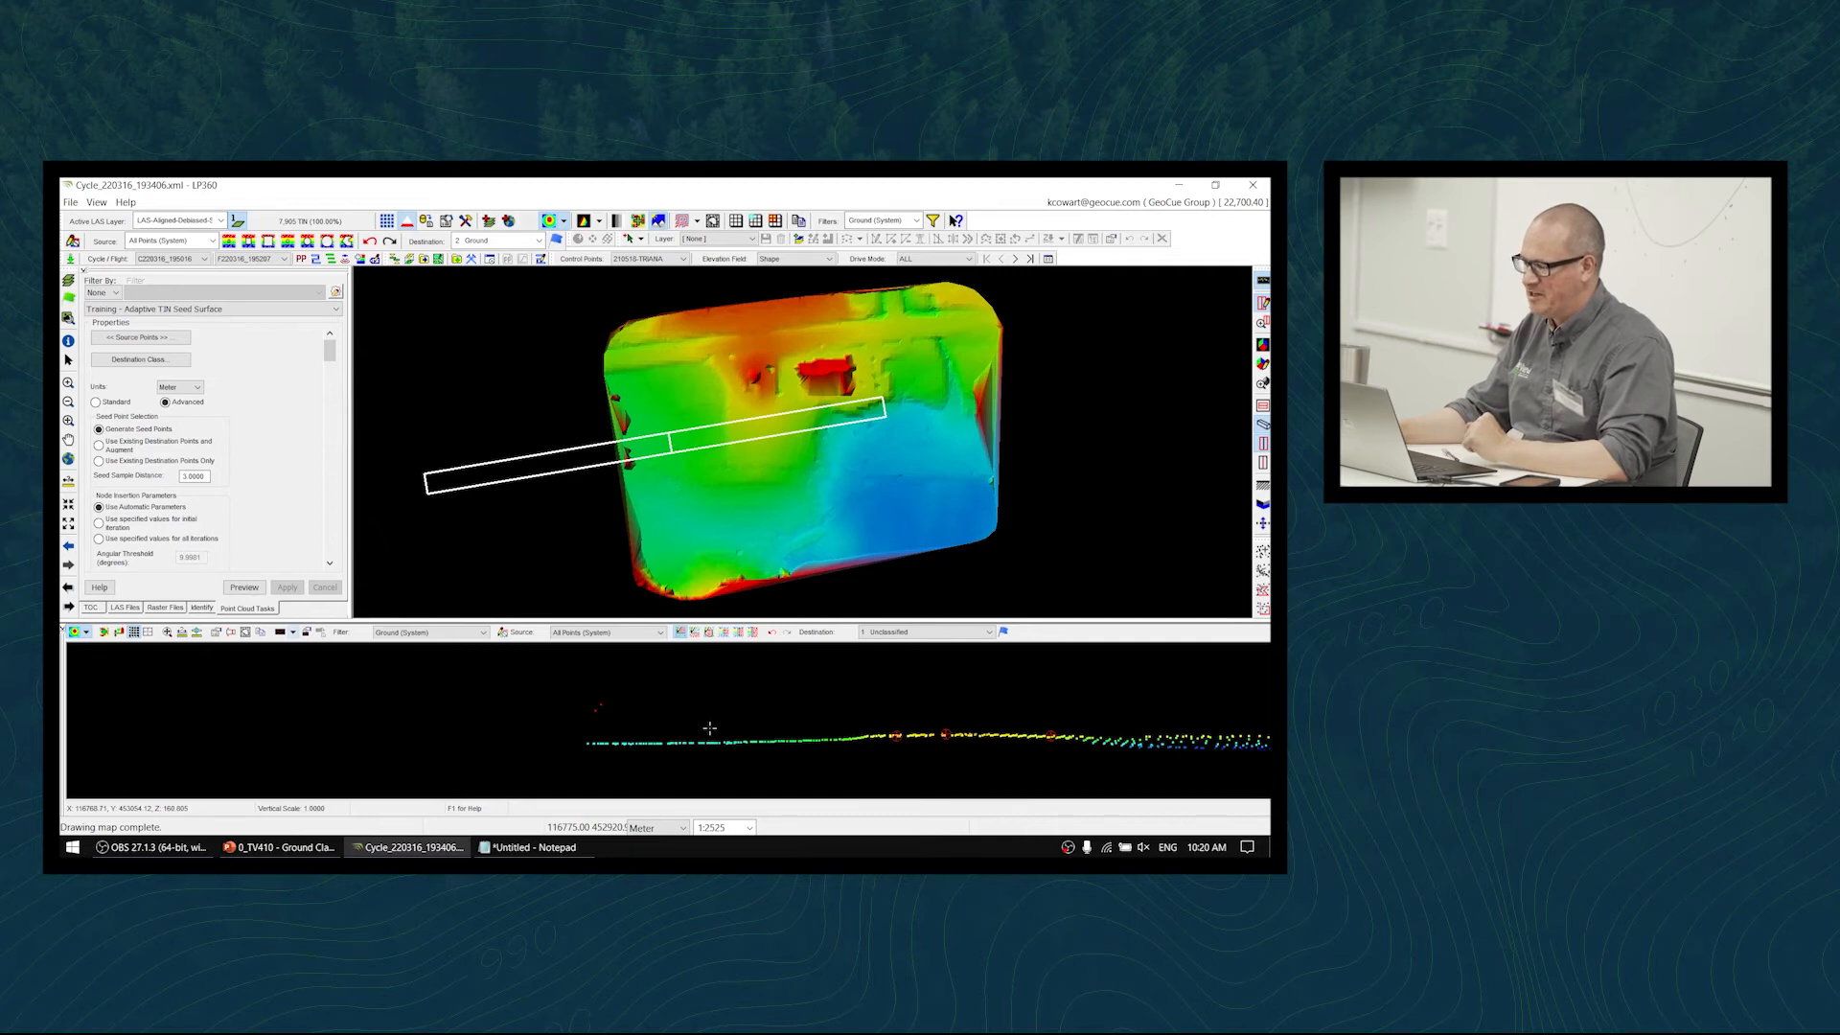
pyautogui.press('Down')
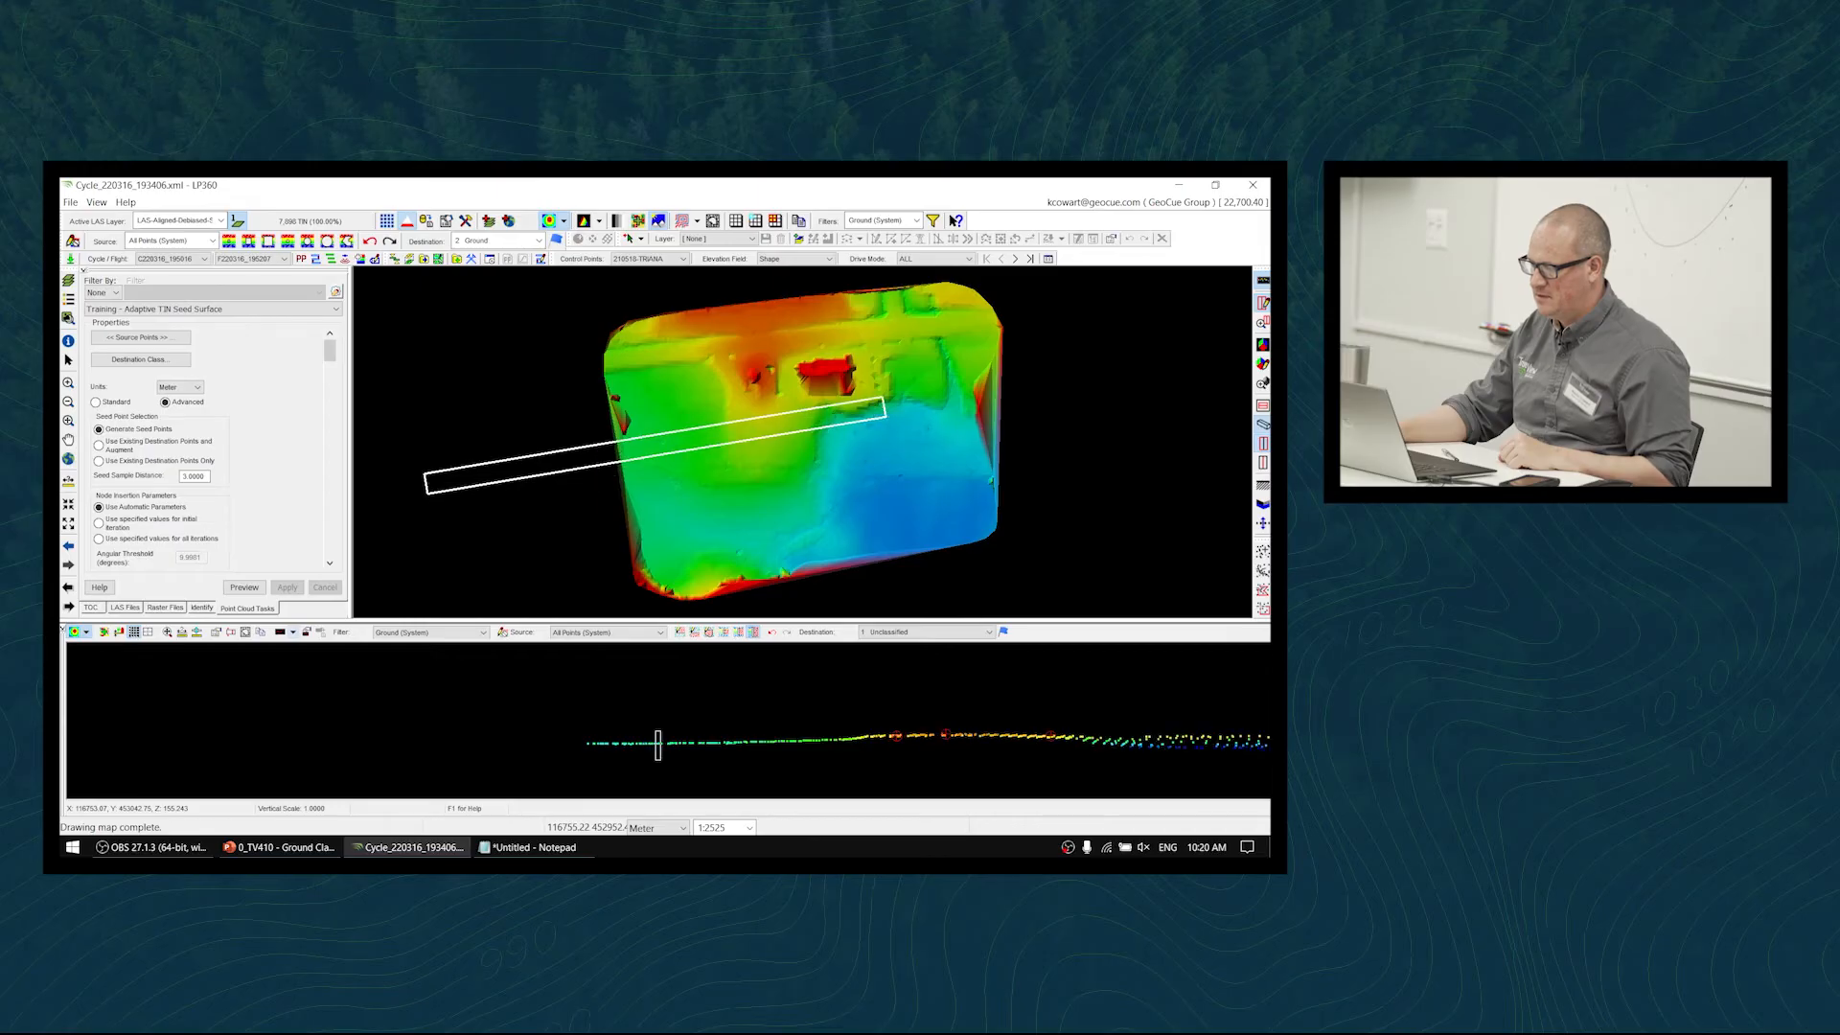
pyautogui.press('Up')
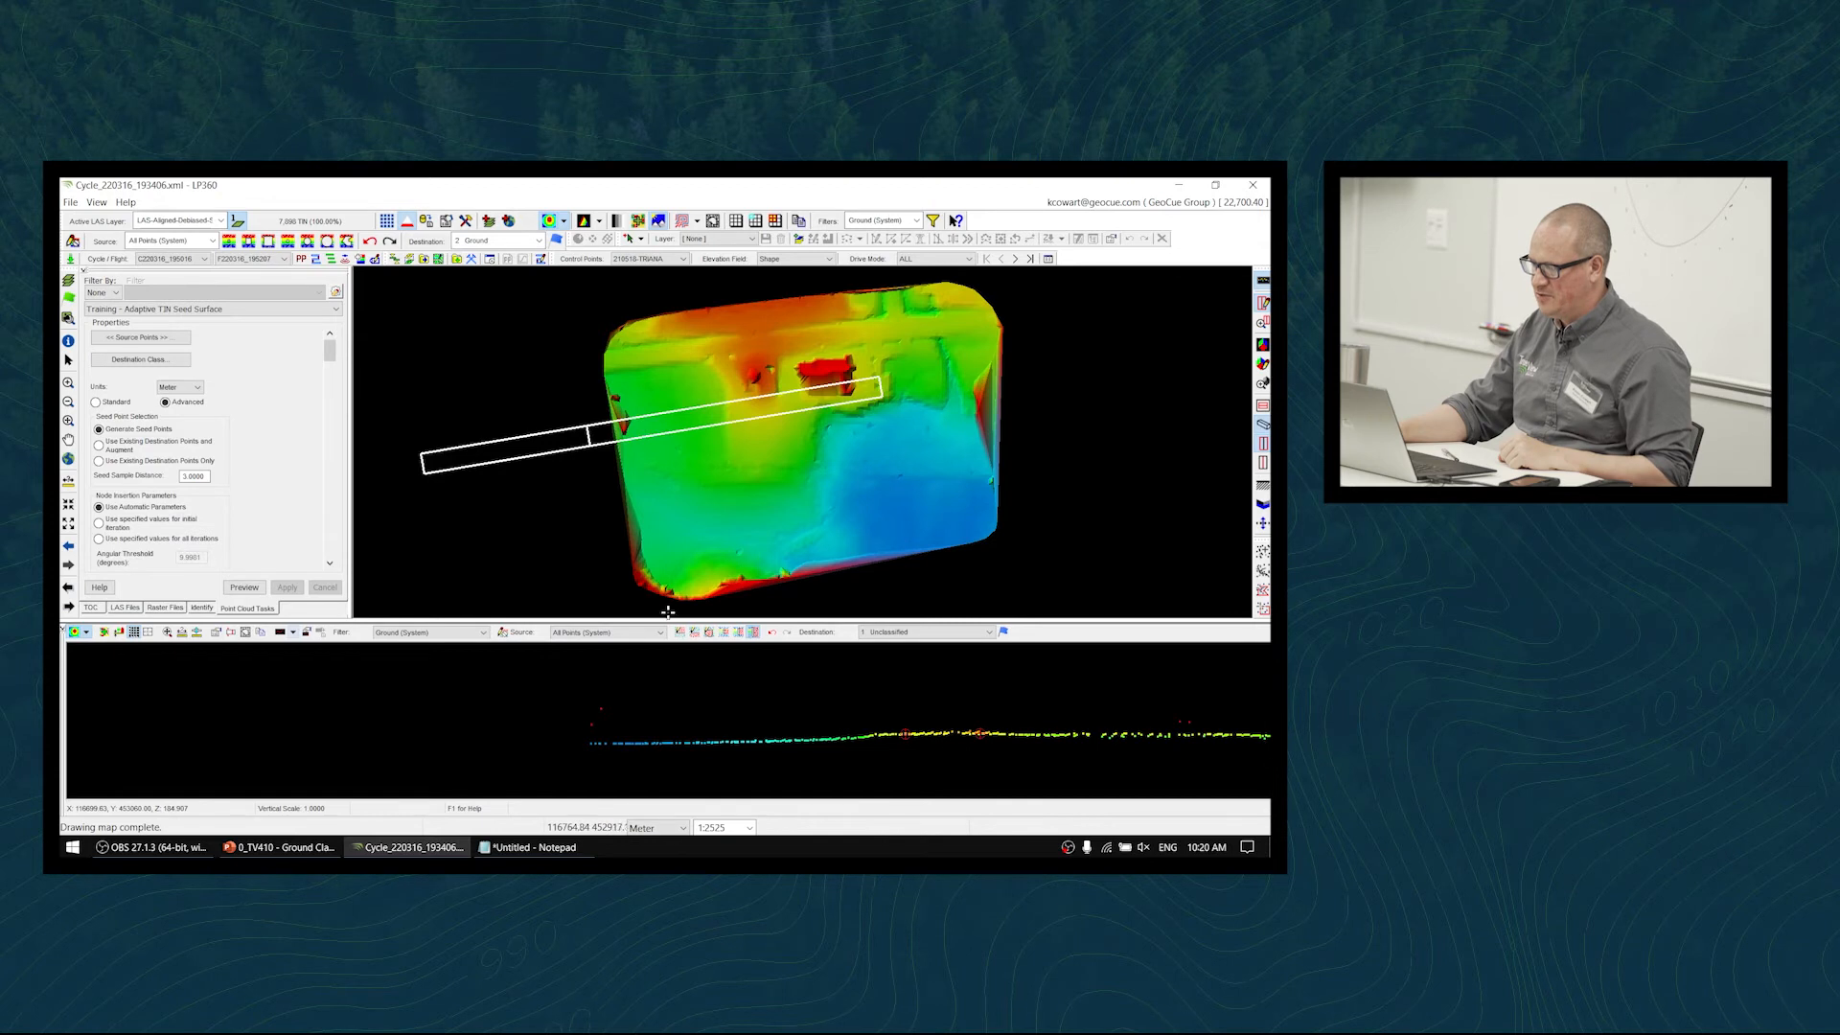
pyautogui.click(584, 736)
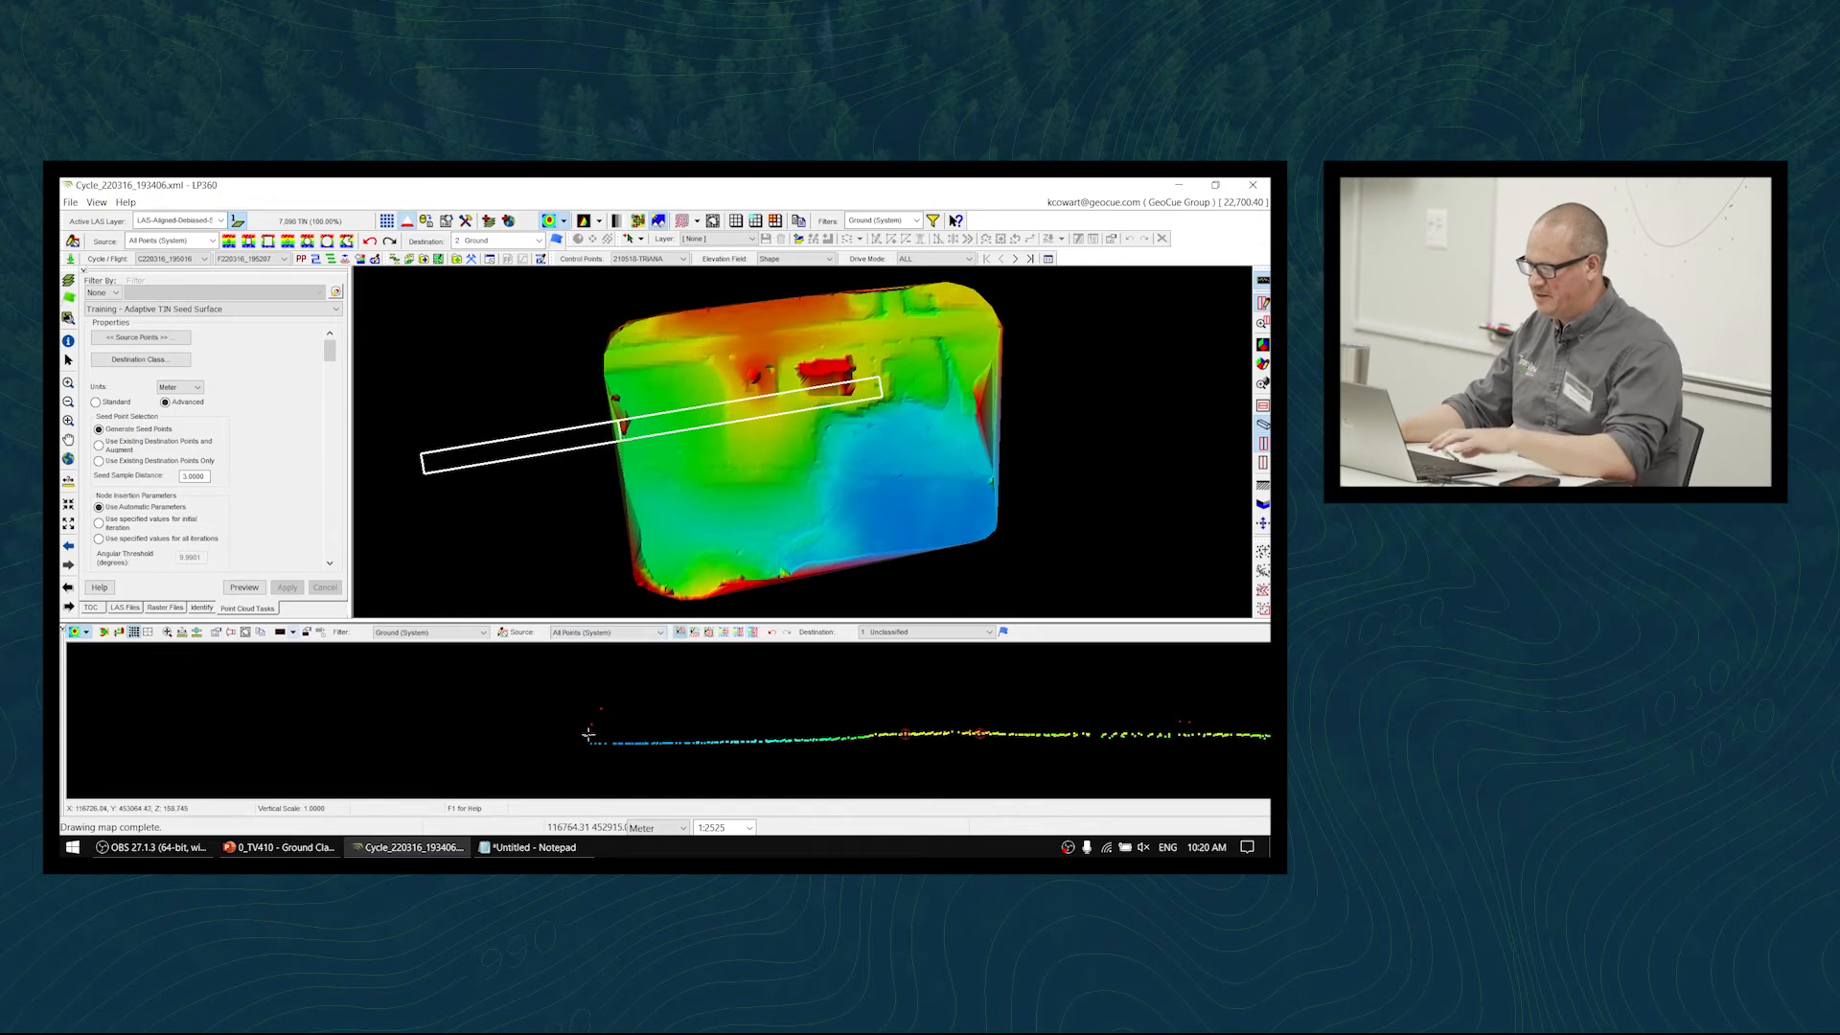
pyautogui.doubleClick(658, 726)
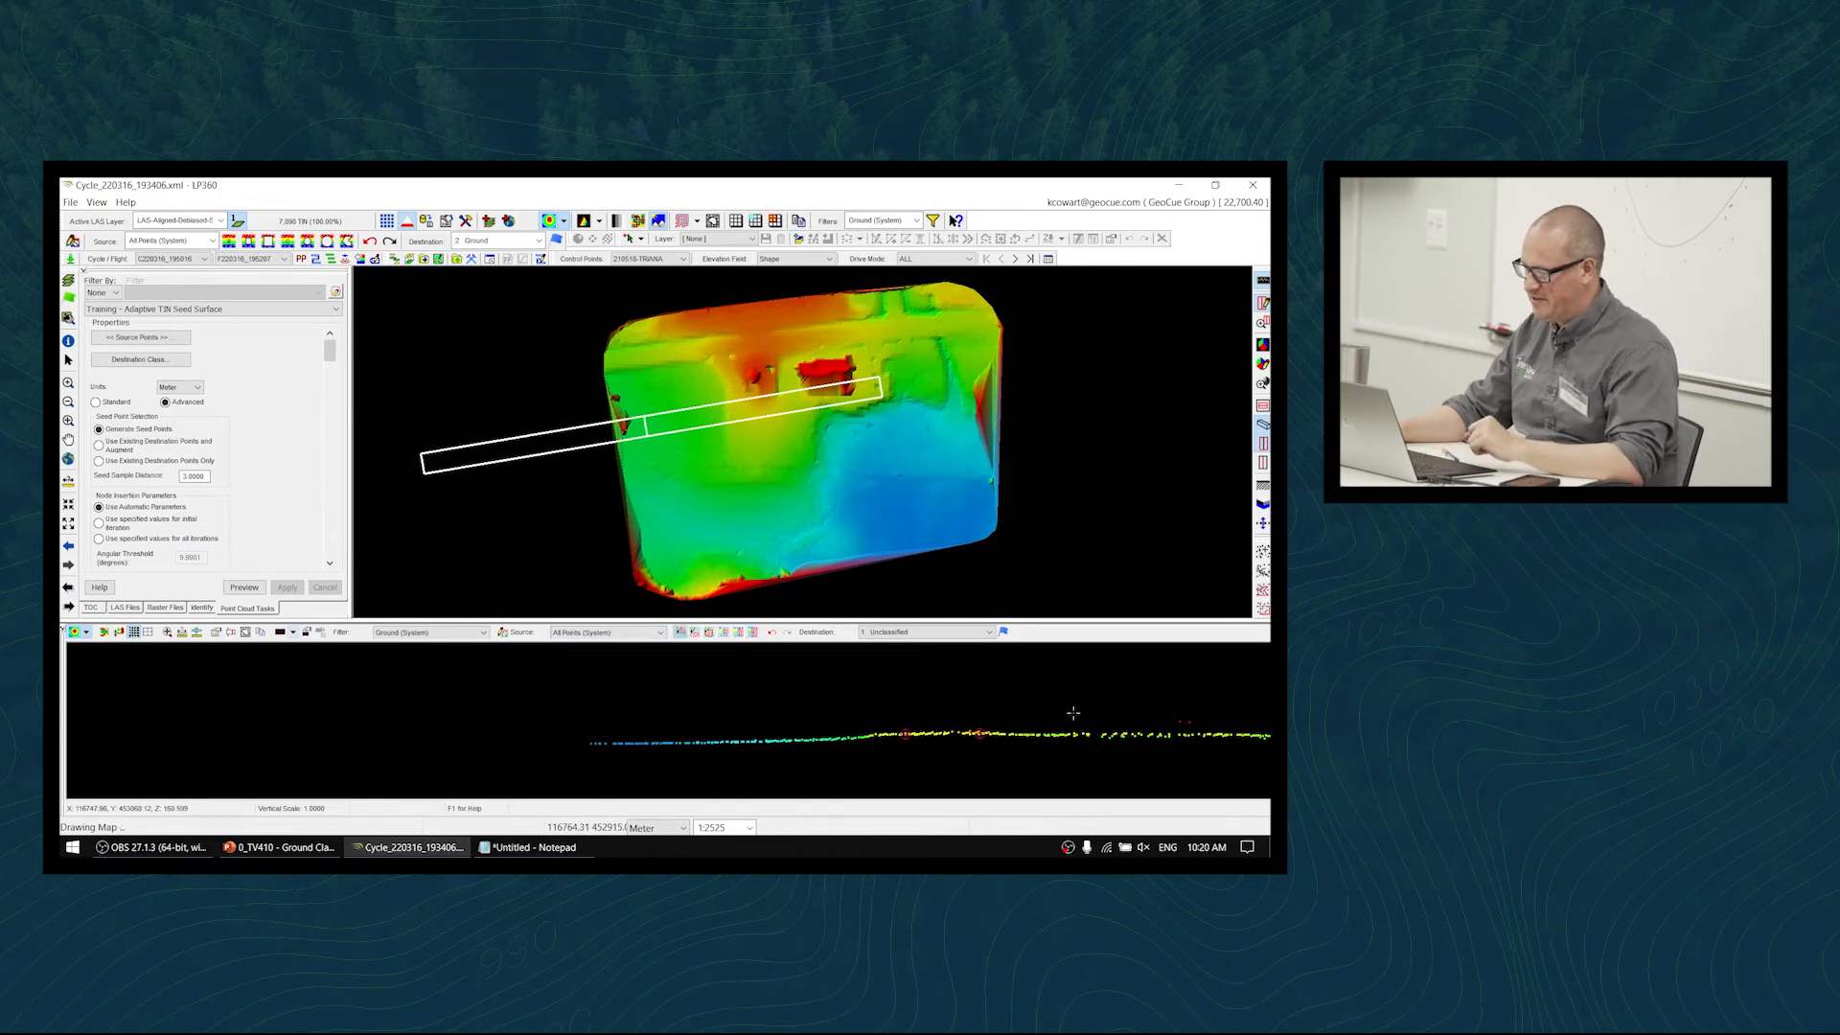
pyautogui.click(1214, 728)
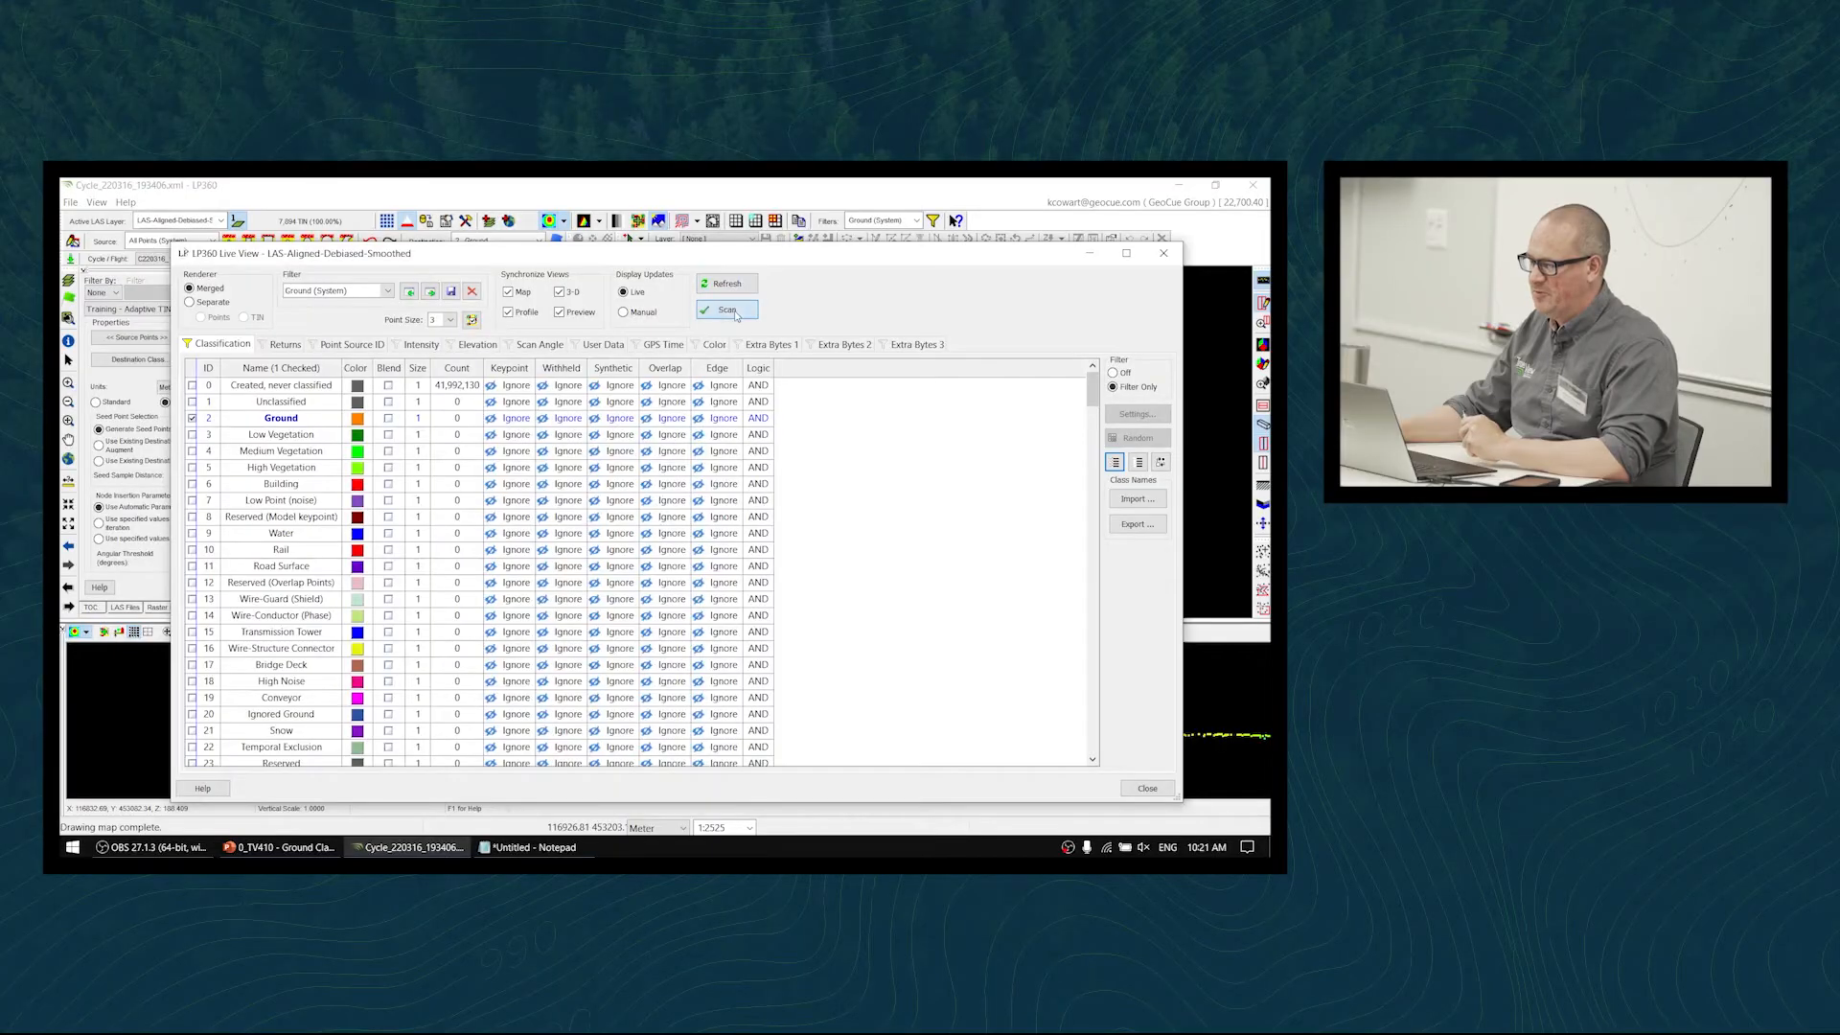
# - Rescan the point counts per classification in Live View, and step the profile north to check the building for remaining raised seeds
pyautogui.click(726, 310)
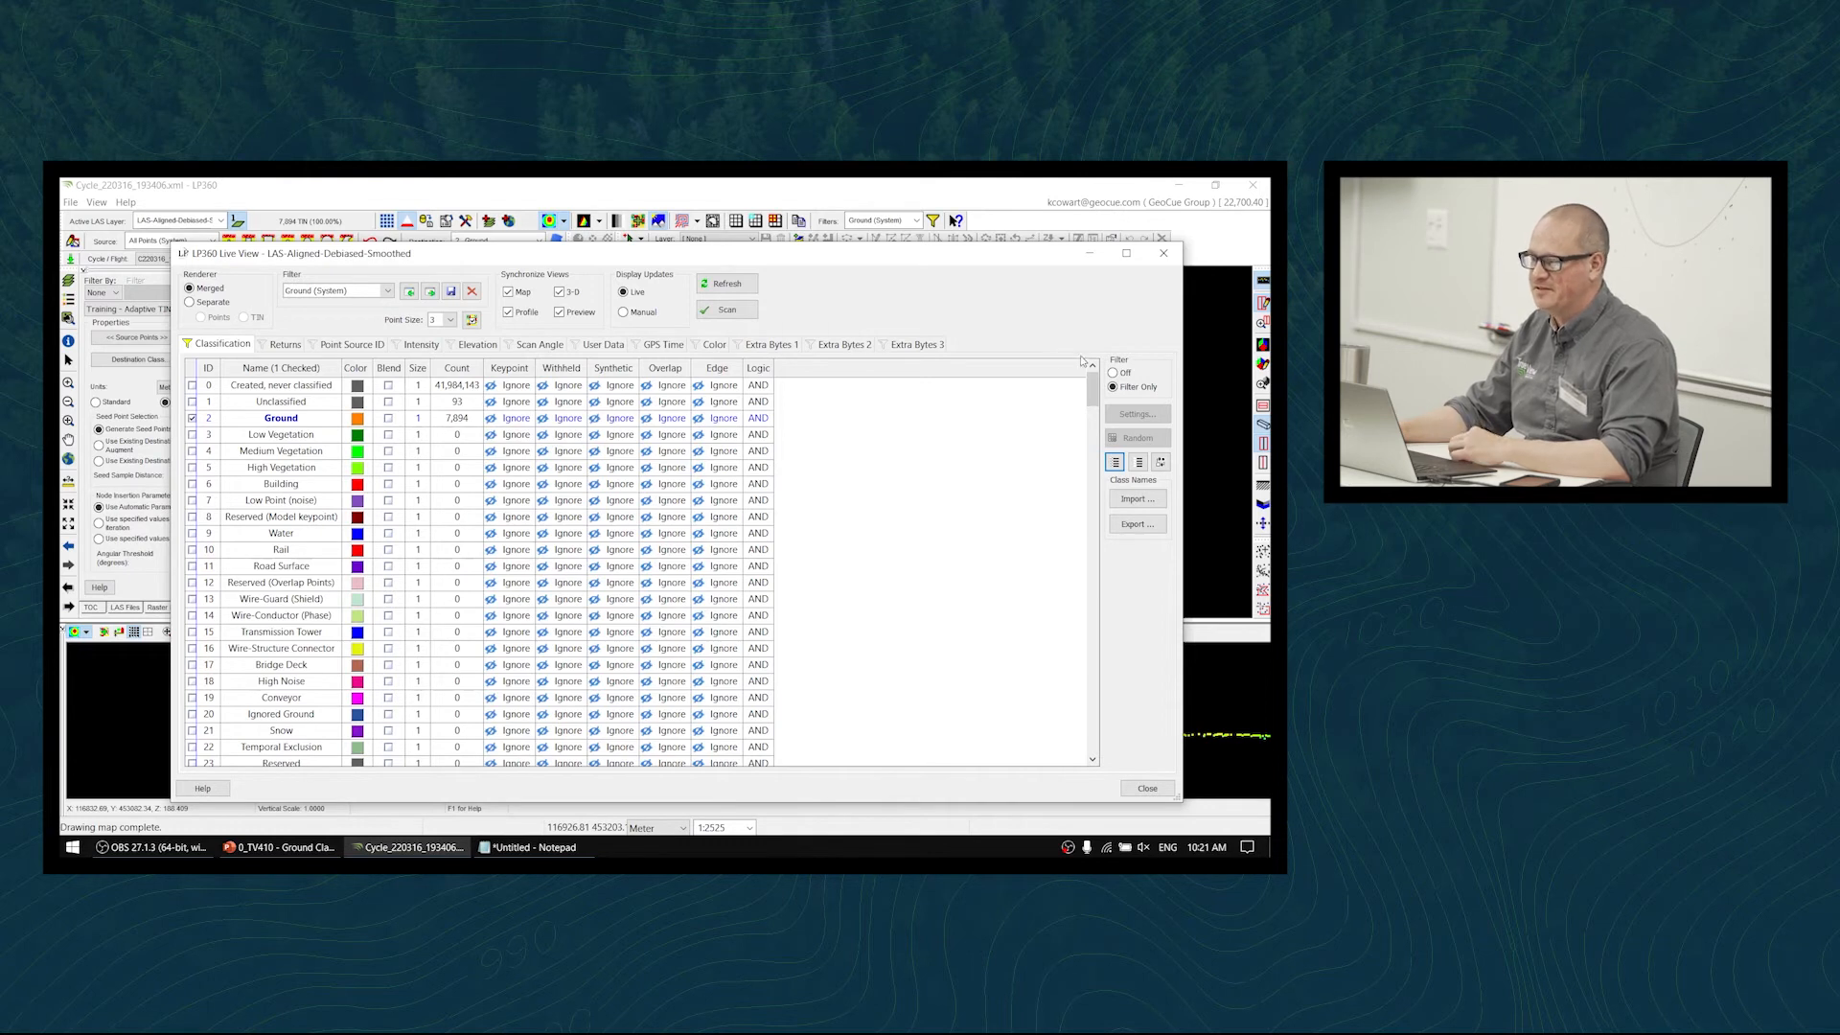
pyautogui.click(1163, 254)
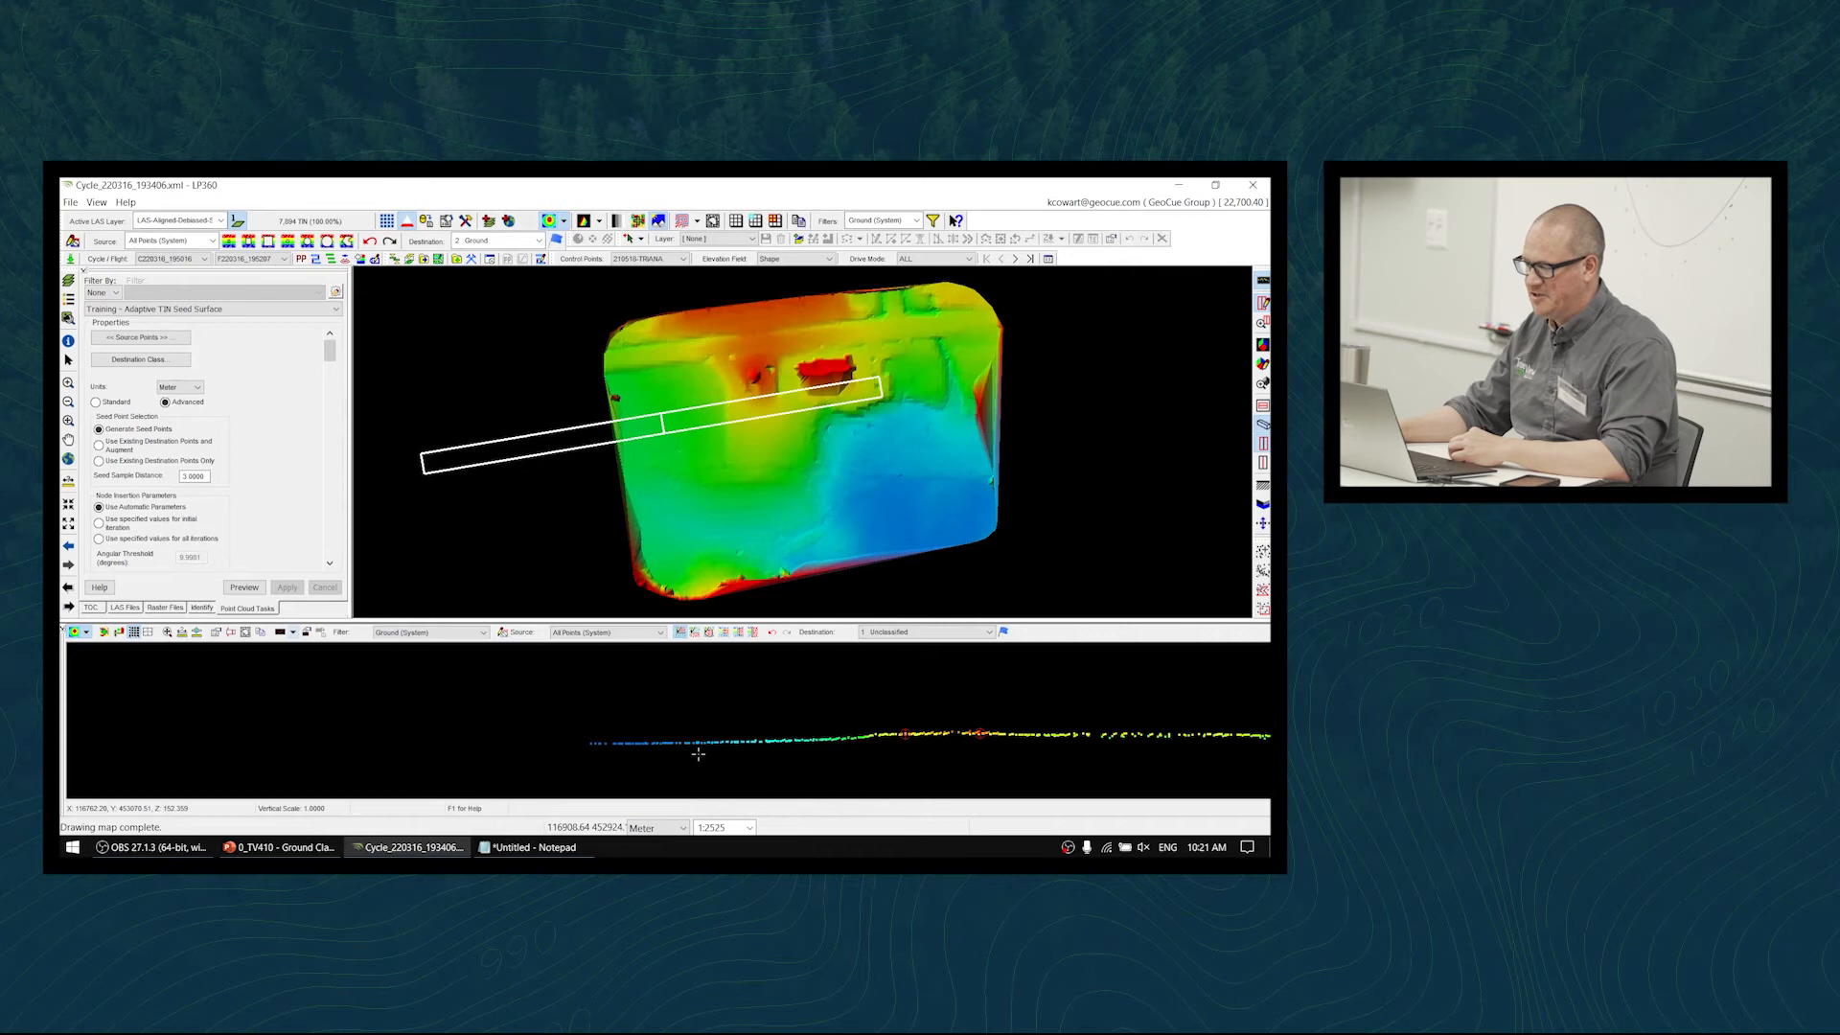
pyautogui.press('Up')
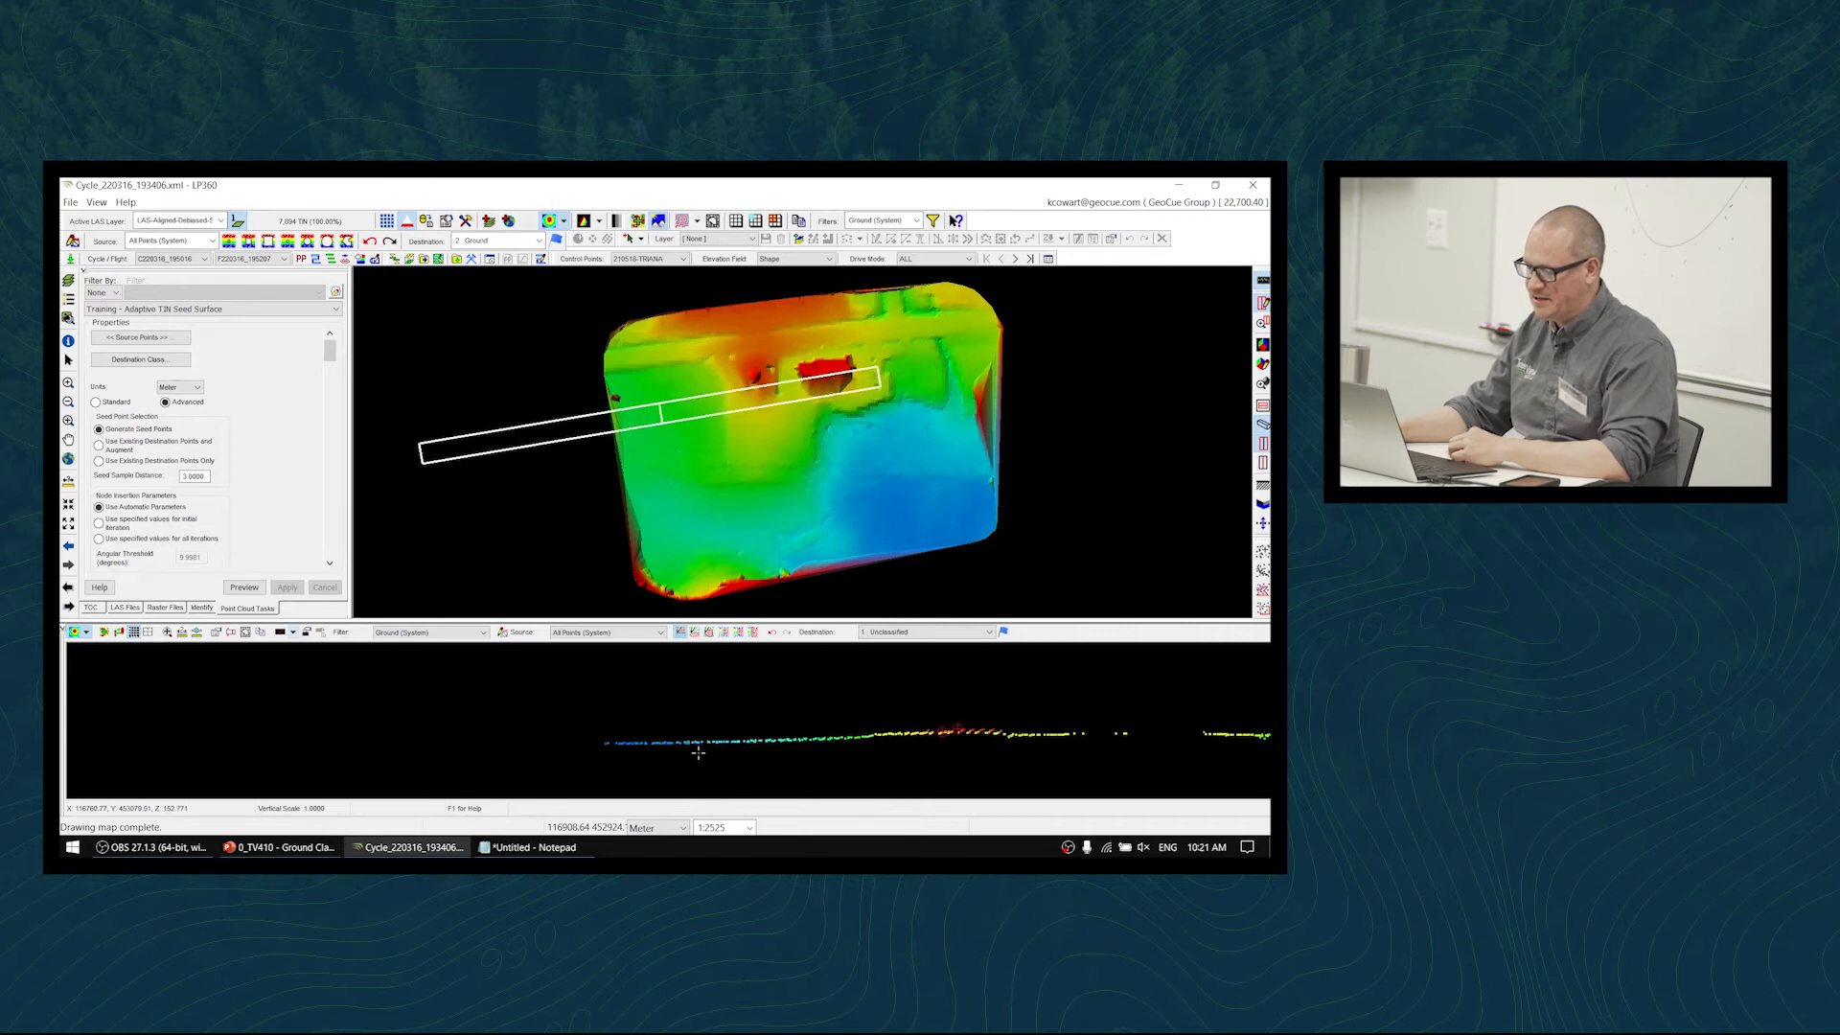
pyautogui.press('Up')
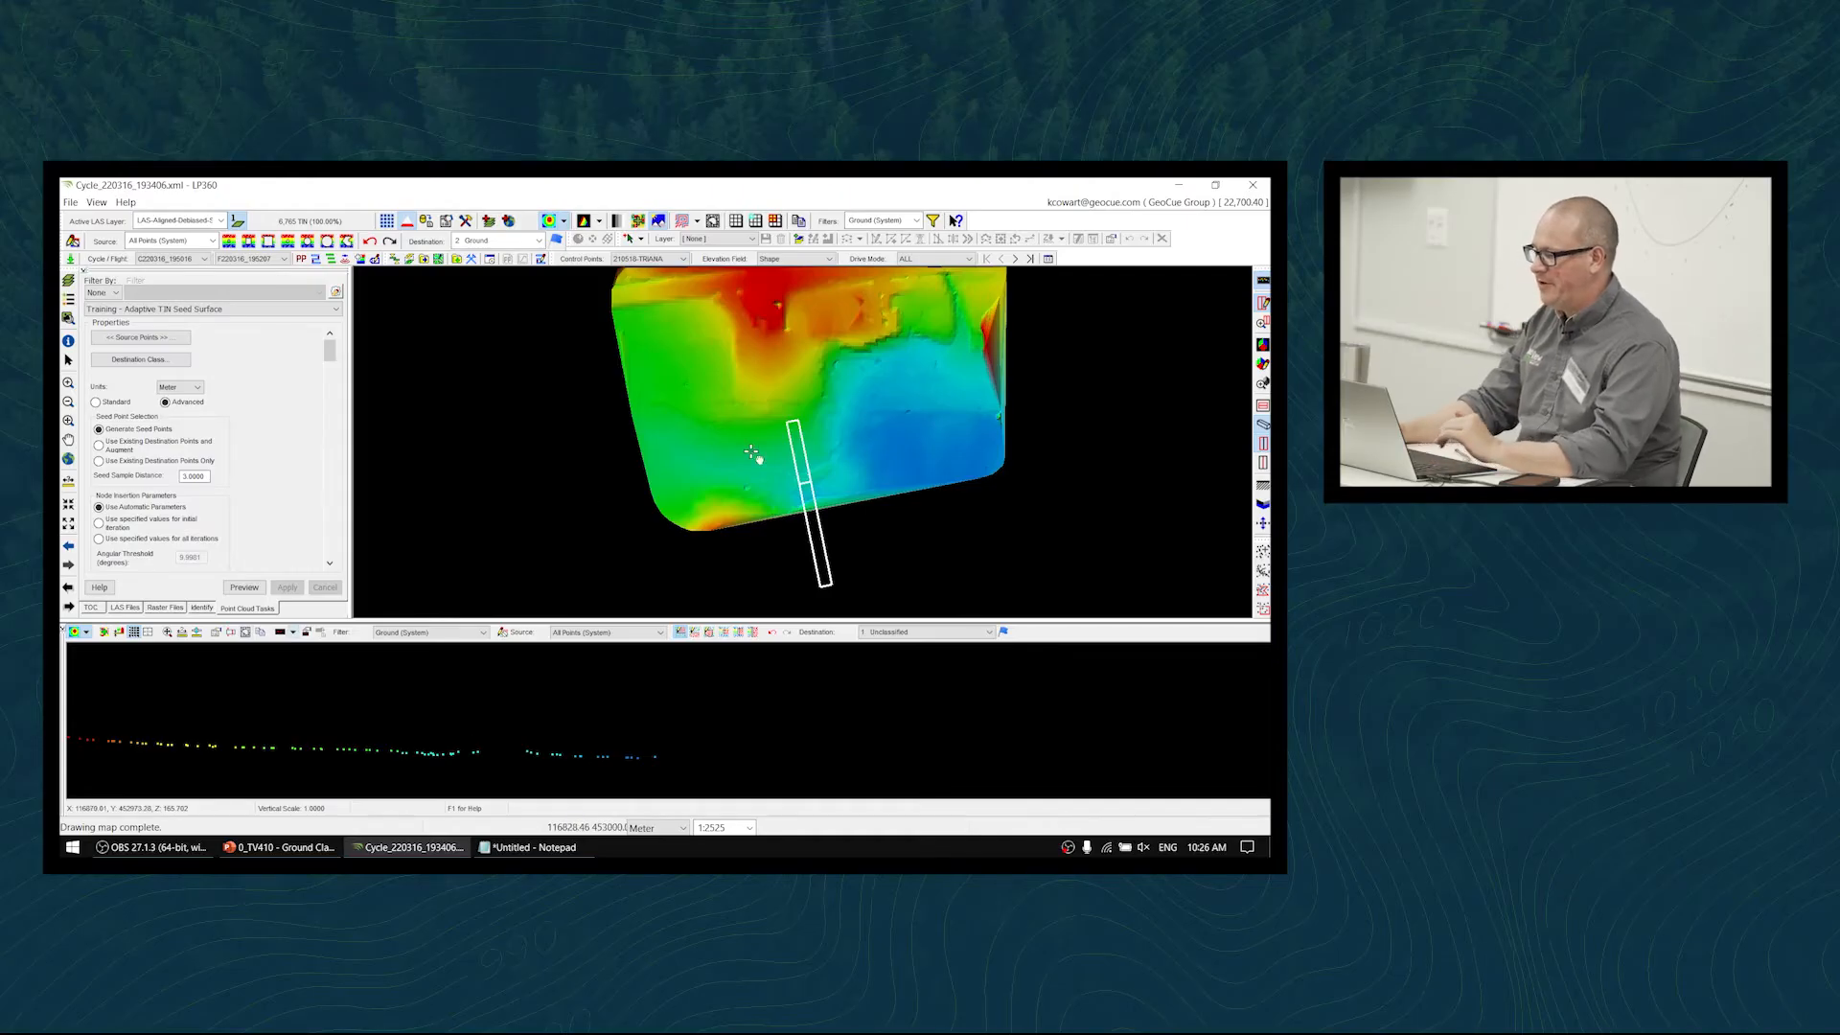
# - Show the photos covering a point on the western edge of the cleaned surface in Image Explorer
pyautogui.moveTo(760, 463); pyautogui.dragTo(728, 480)
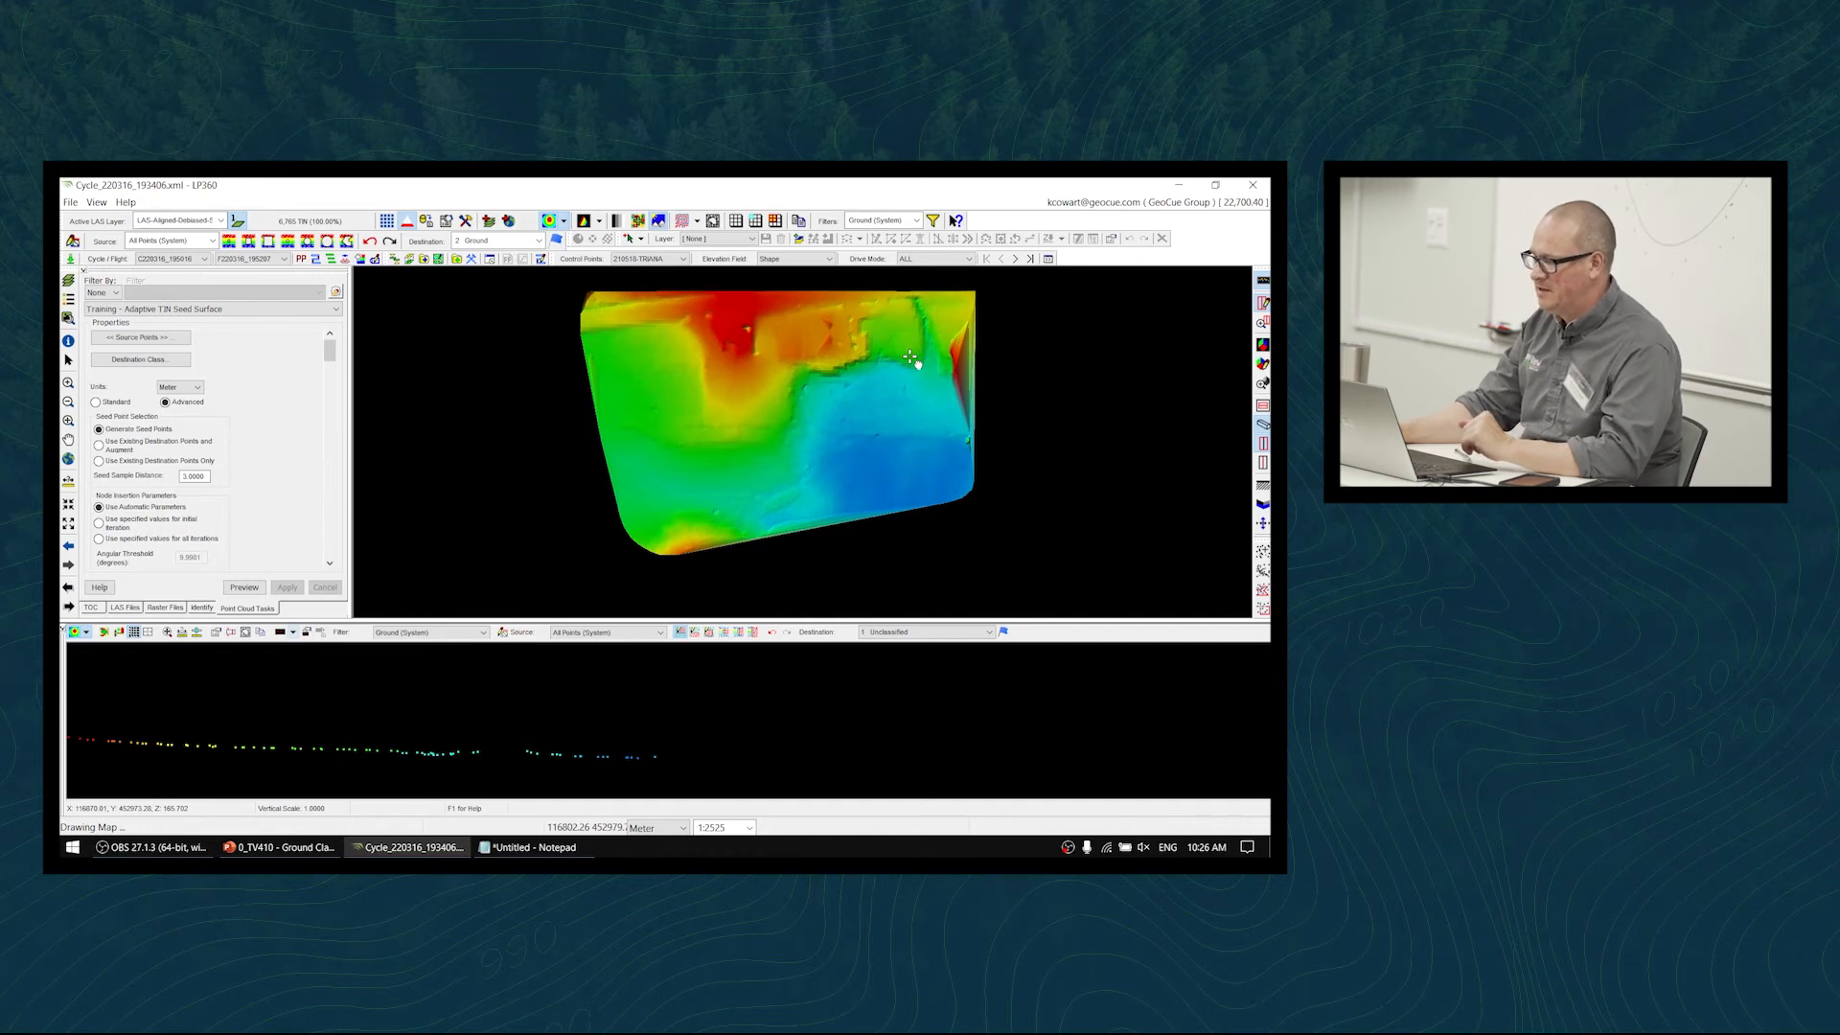
pyautogui.moveTo(820, 467); pyautogui.dragTo(813, 480)
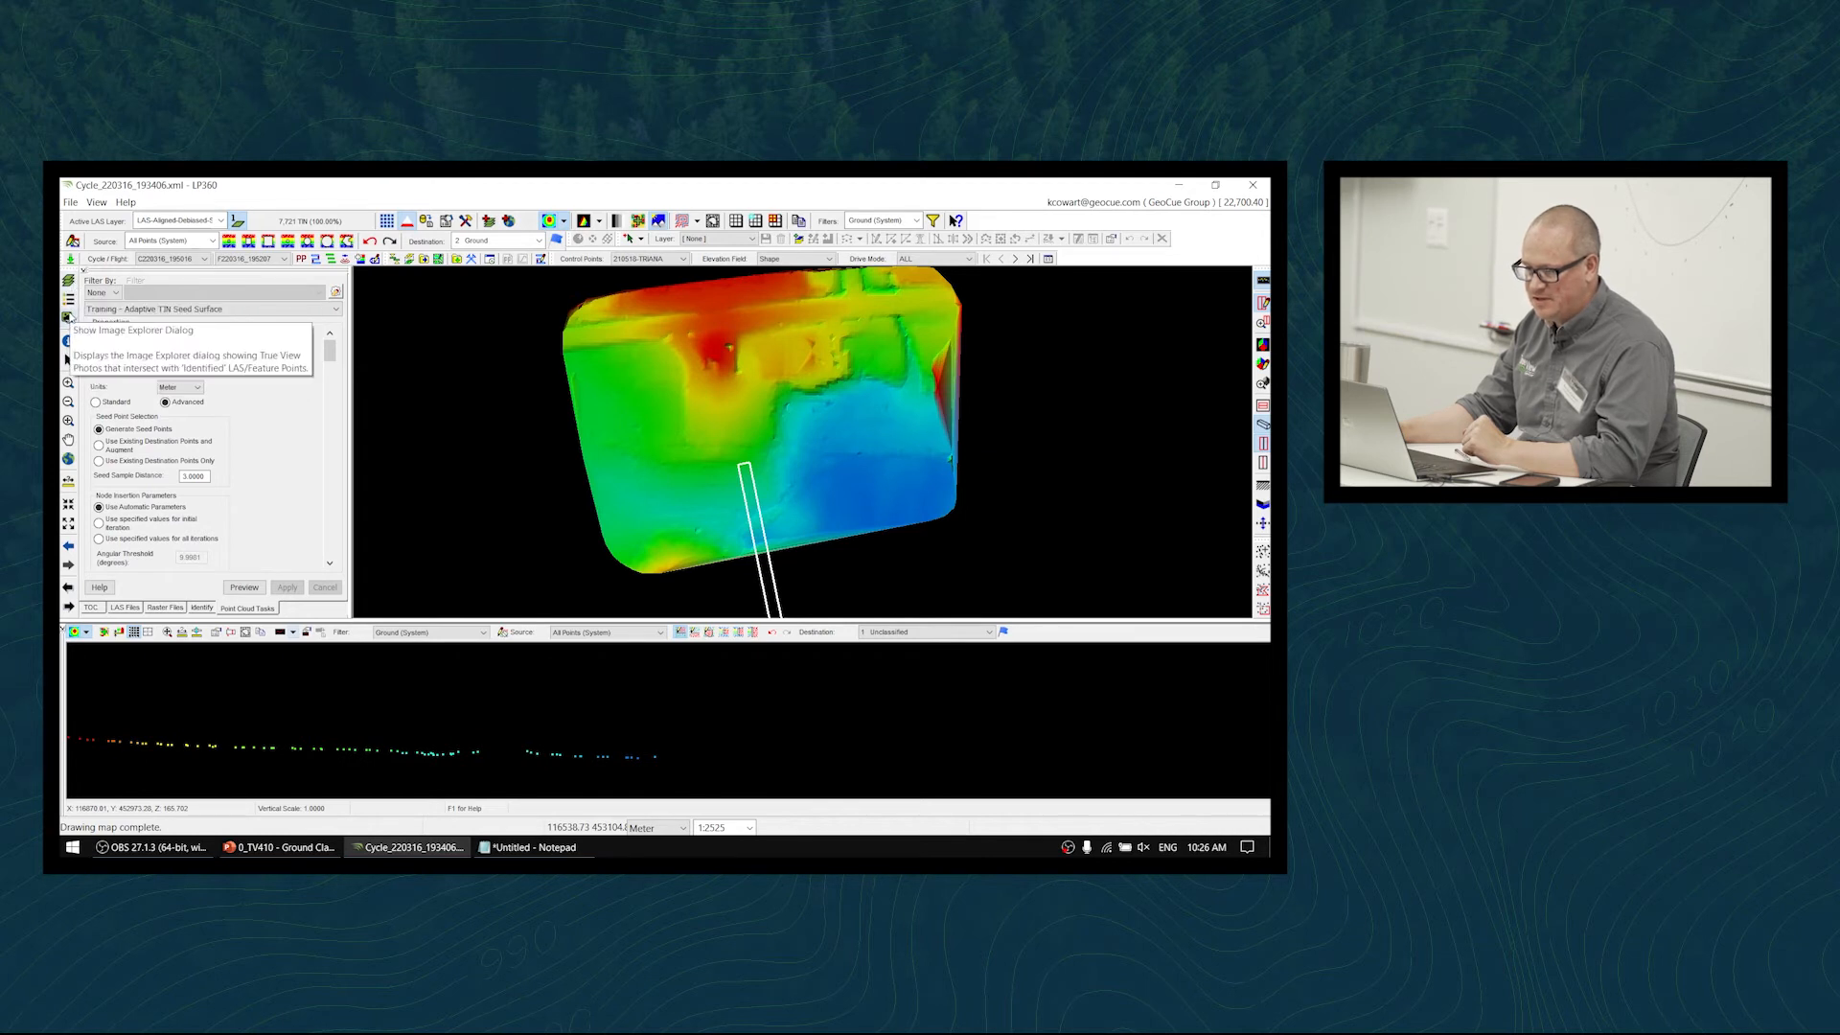
pyautogui.click(67, 319)
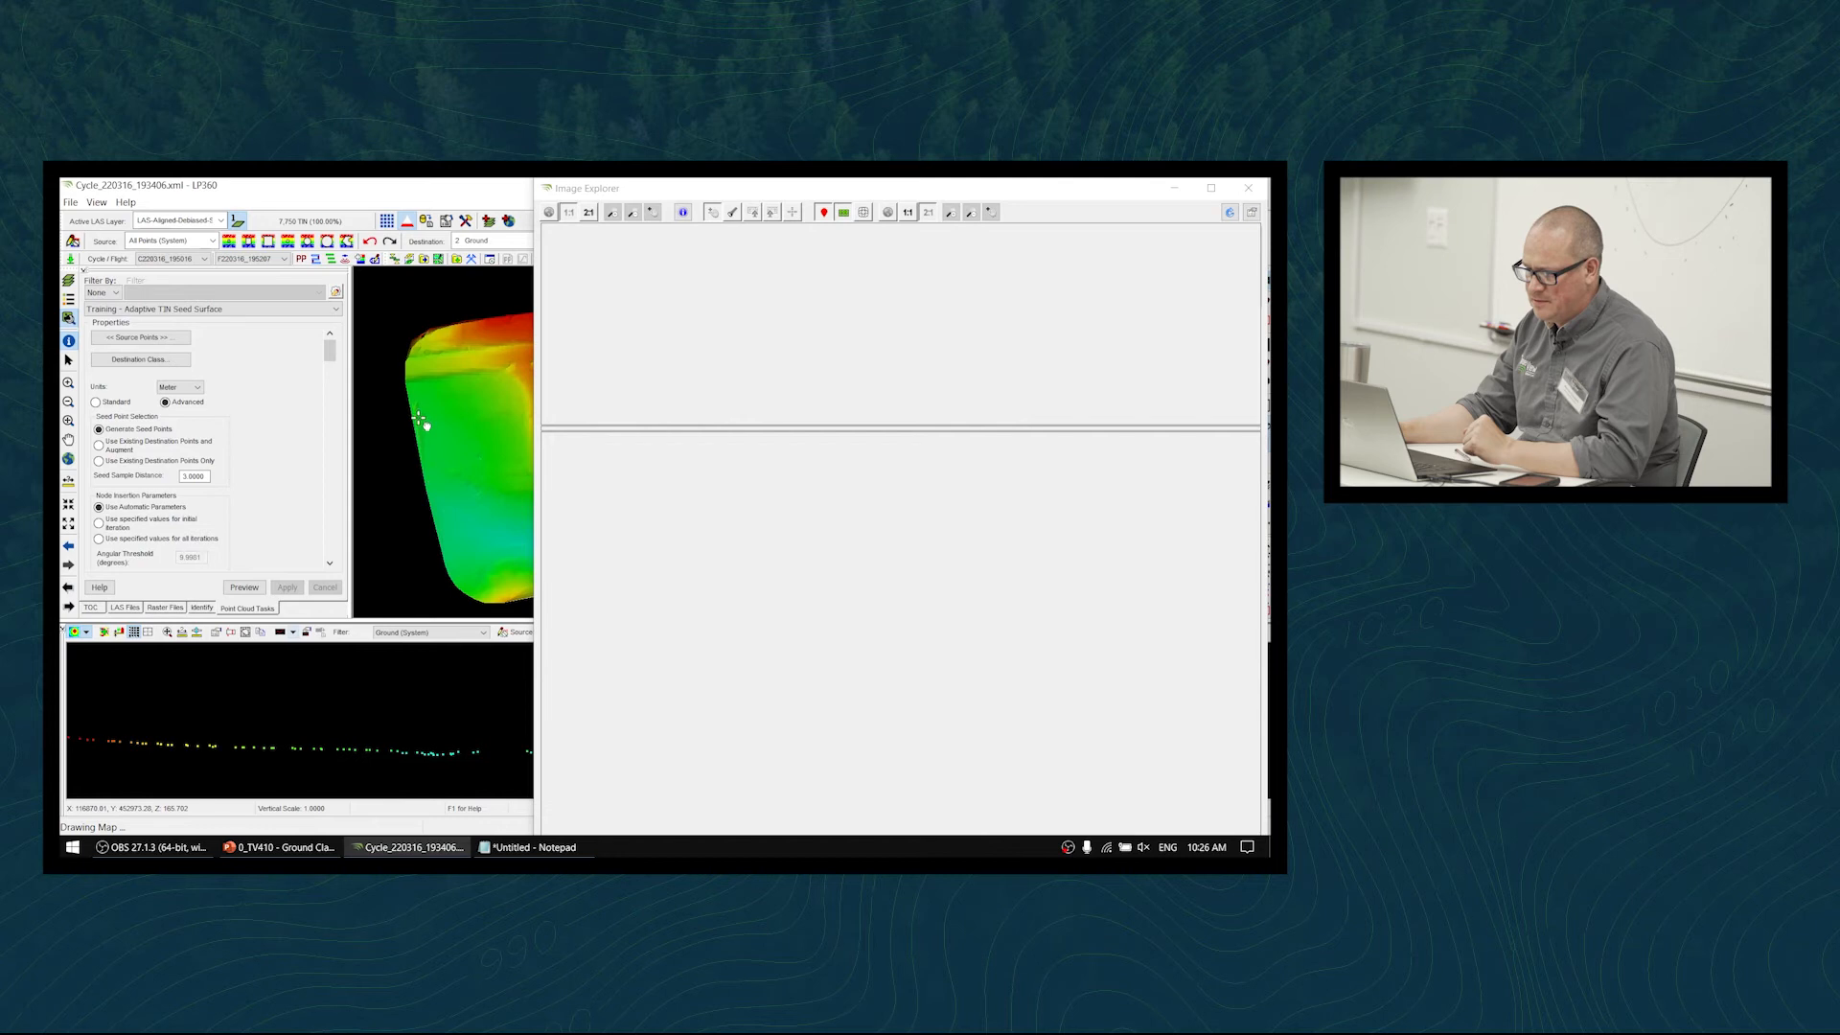
pyautogui.click(419, 418)
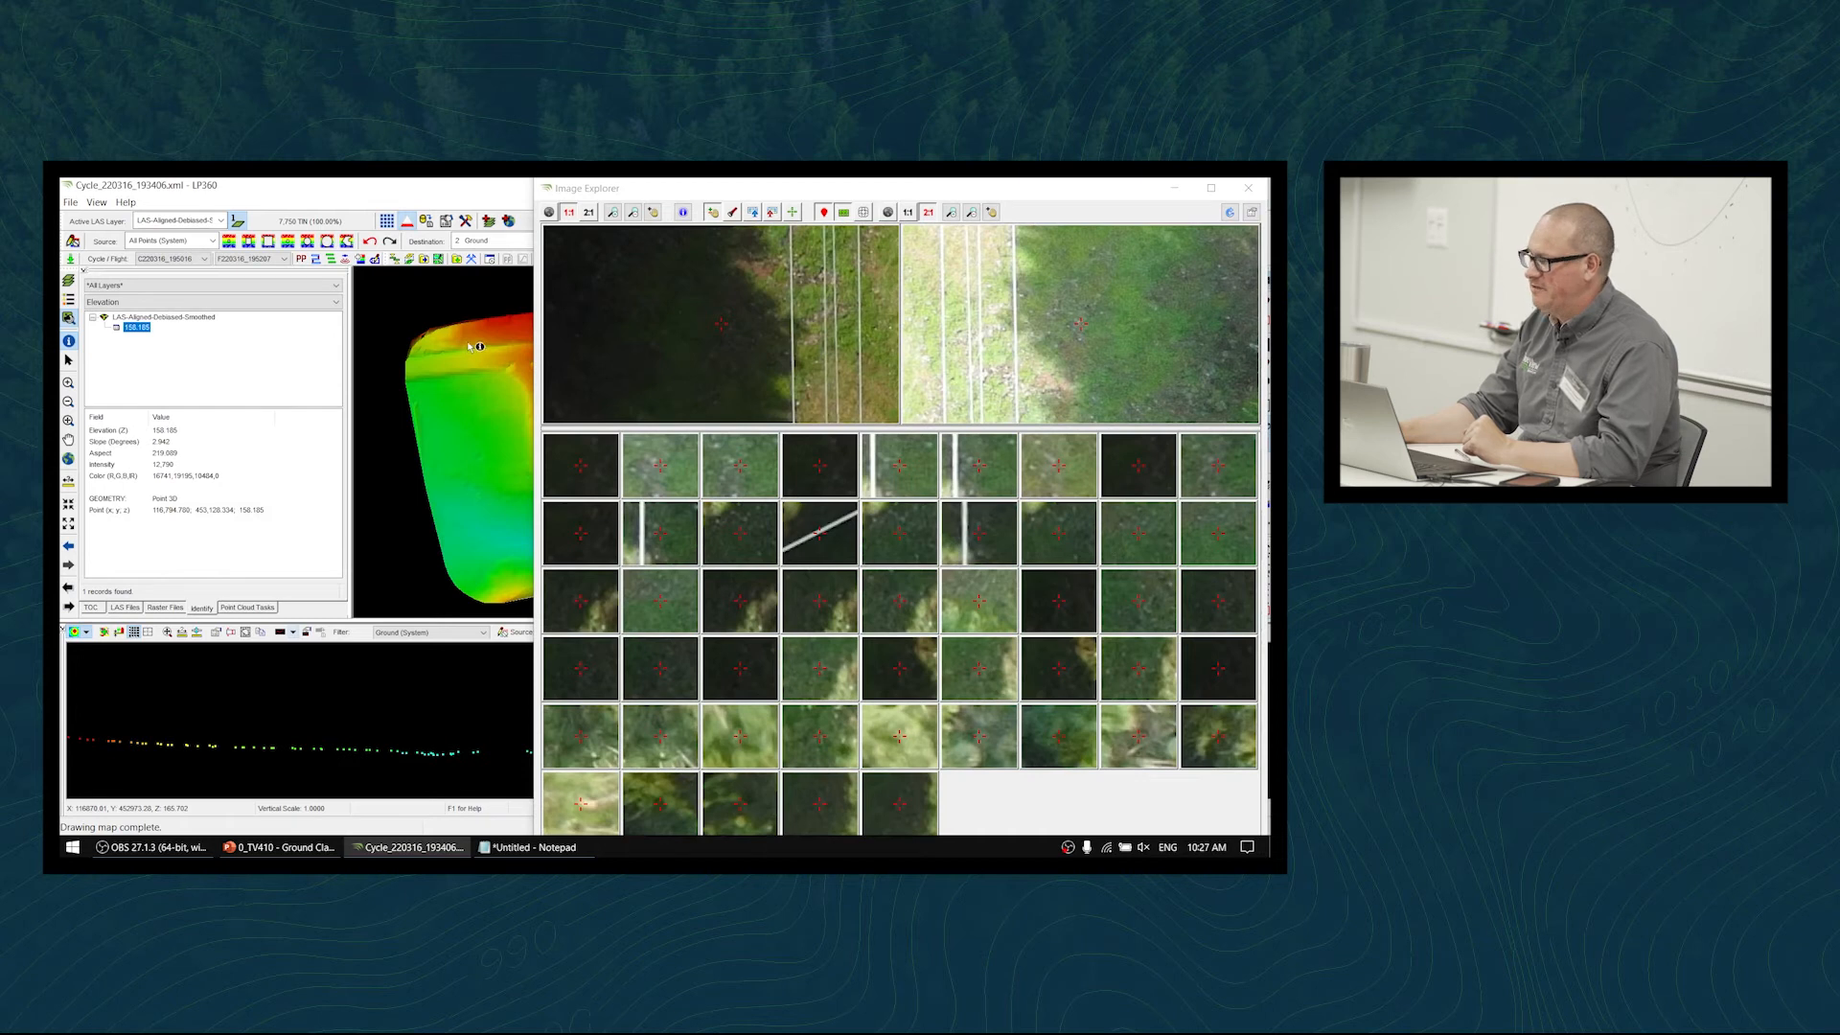
# - Show the photos covering the two small pits beside the highest red area in Image Explorer
pyautogui.scroll(3, 420, 397)
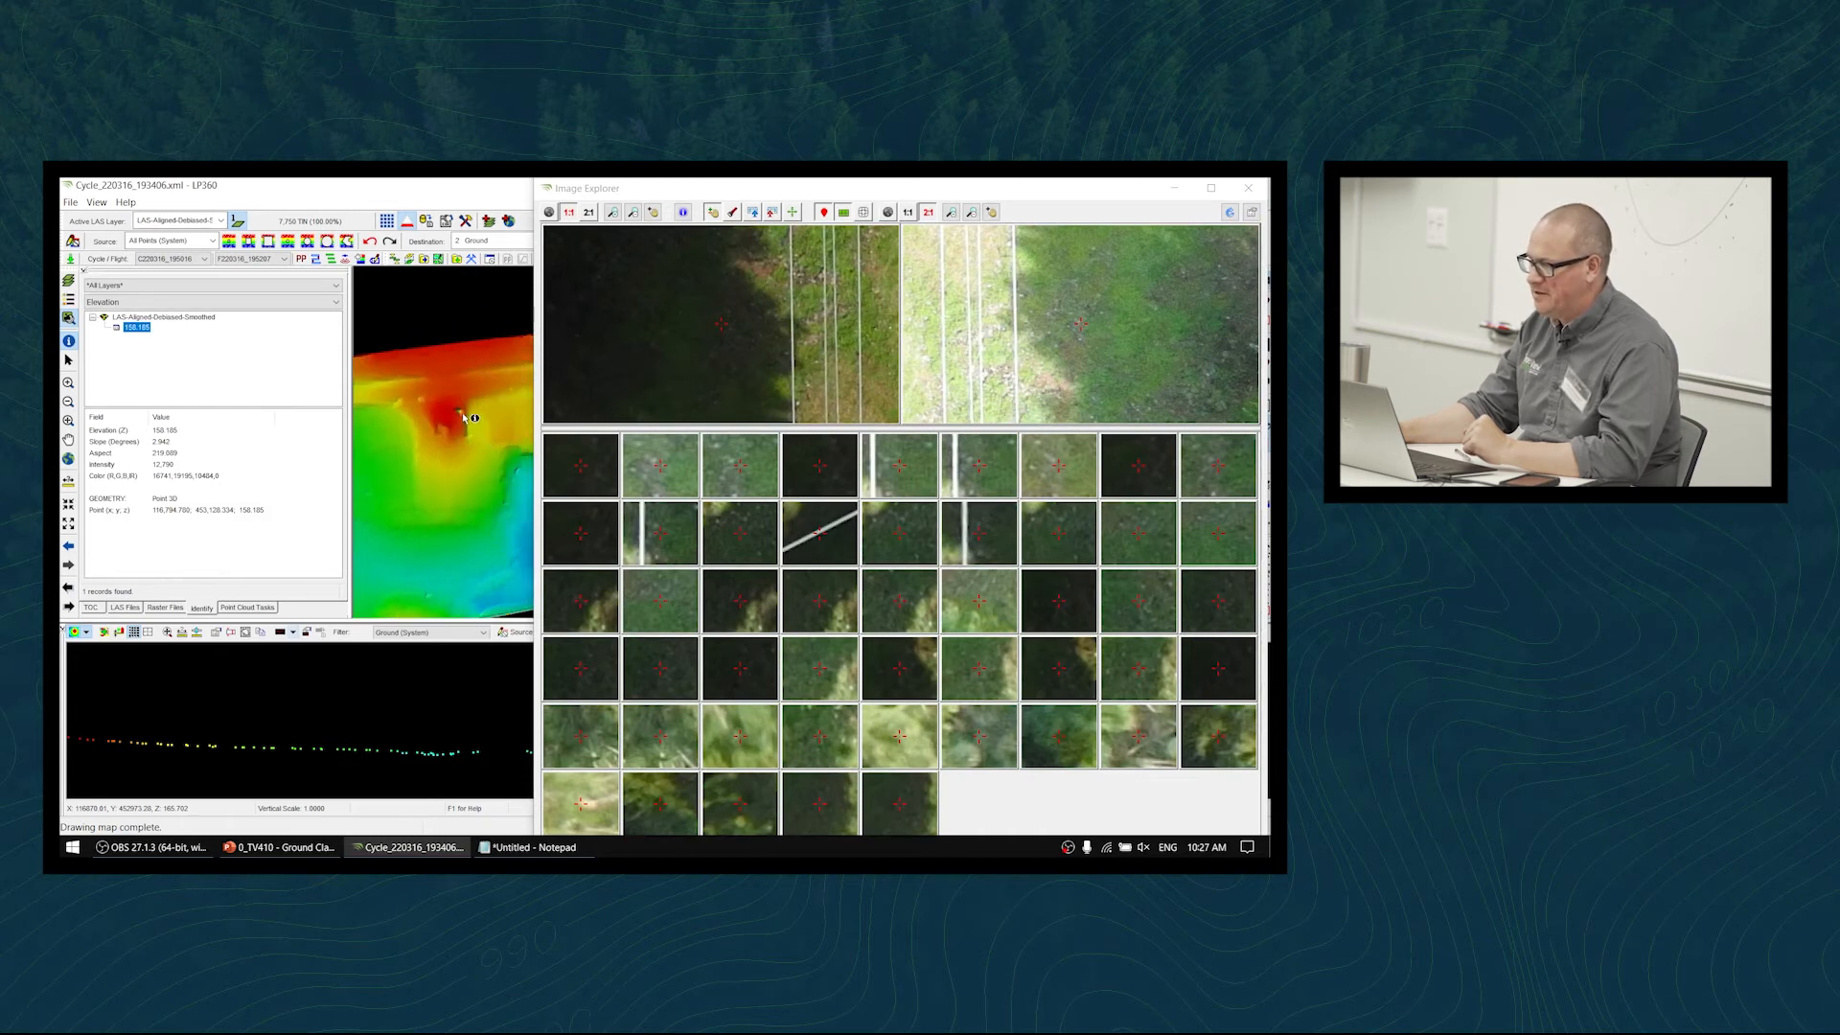
pyautogui.scroll(3, 479, 417)
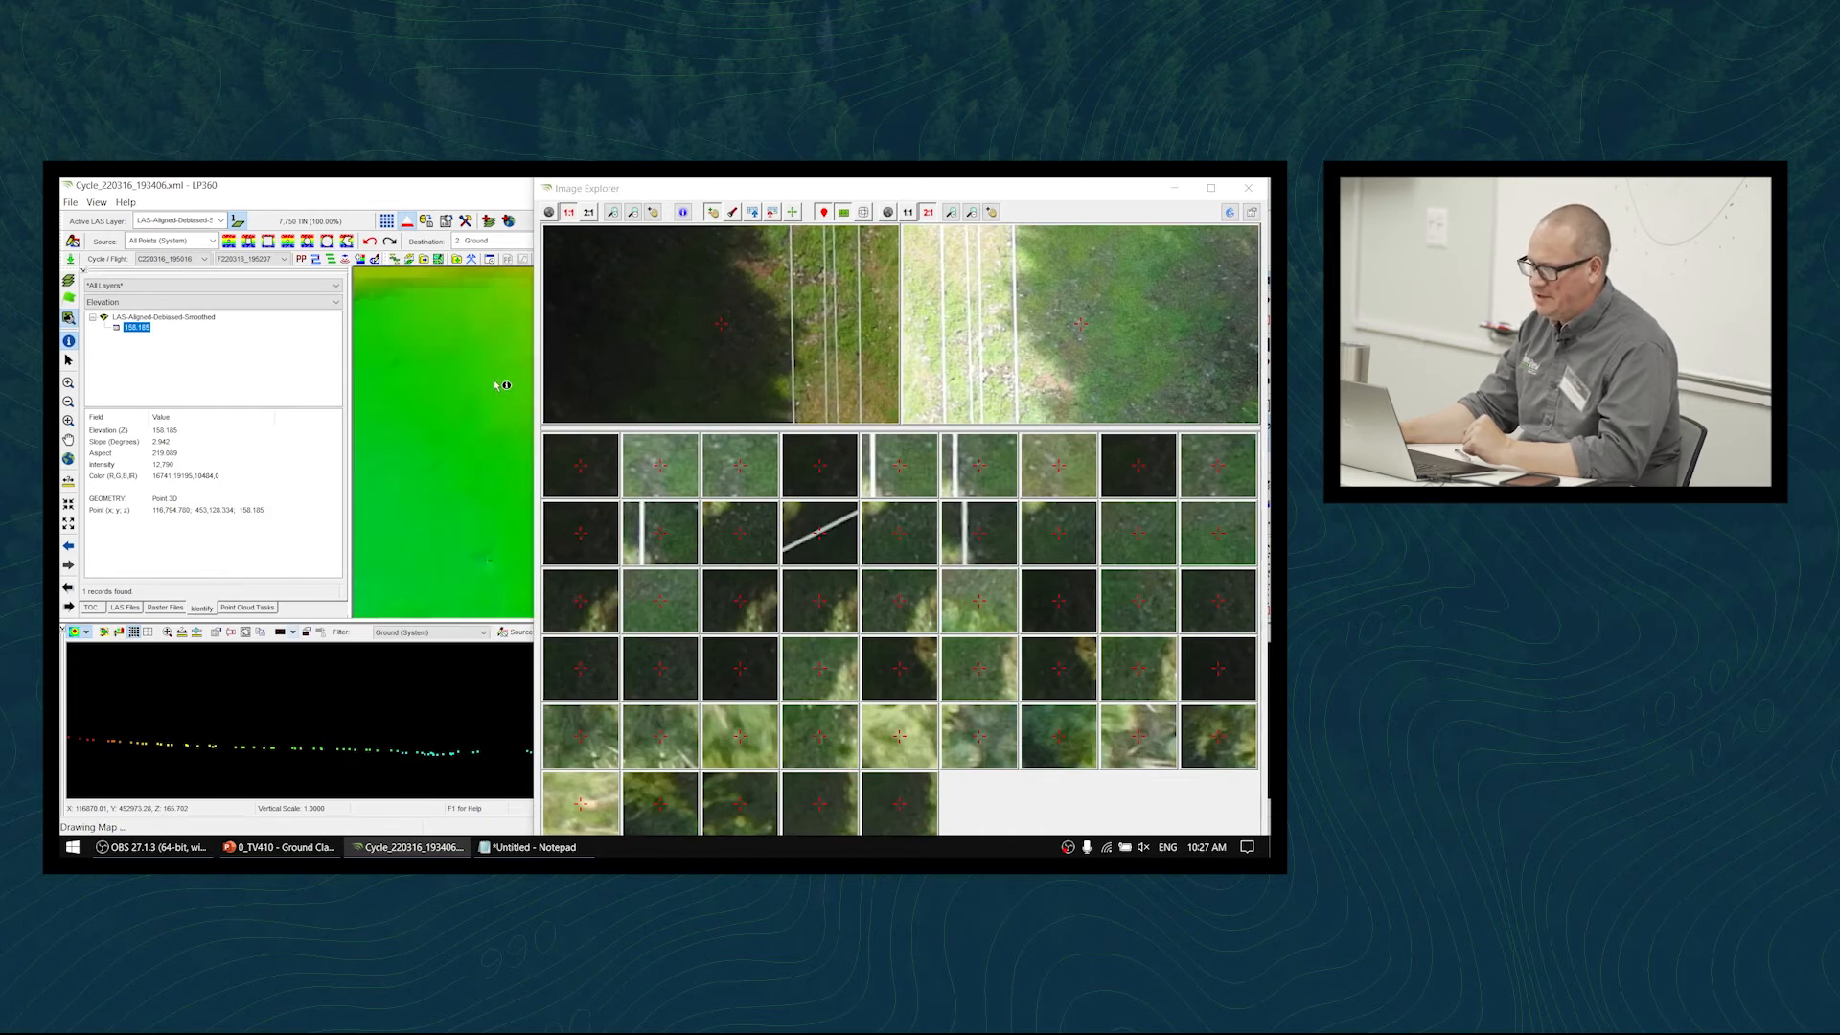
pyautogui.moveTo(495, 385); pyautogui.dragTo(422, 391, button='middle')
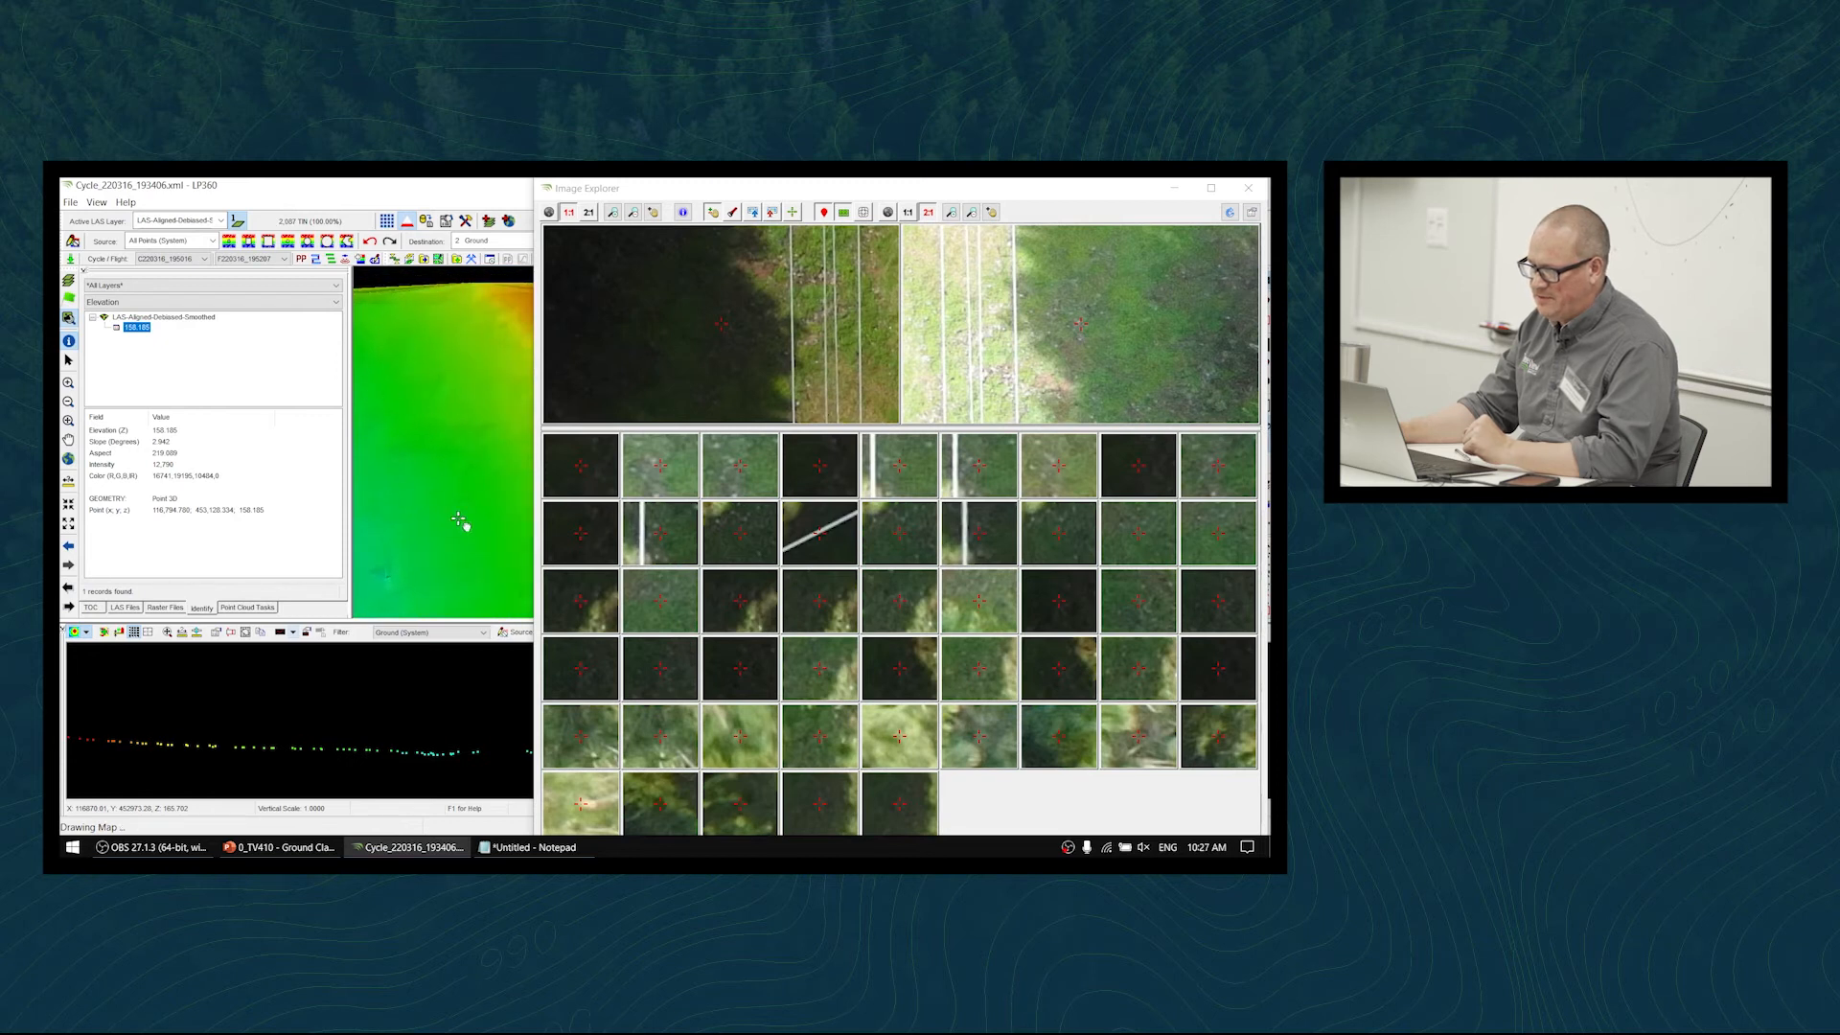
pyautogui.moveTo(458, 519)
pyautogui.mouseDown(button='middle')
pyautogui.moveTo(500, 532)
pyautogui.moveTo(490, 503)
pyautogui.moveTo(434, 535)
pyautogui.mouseUp(button='middle')
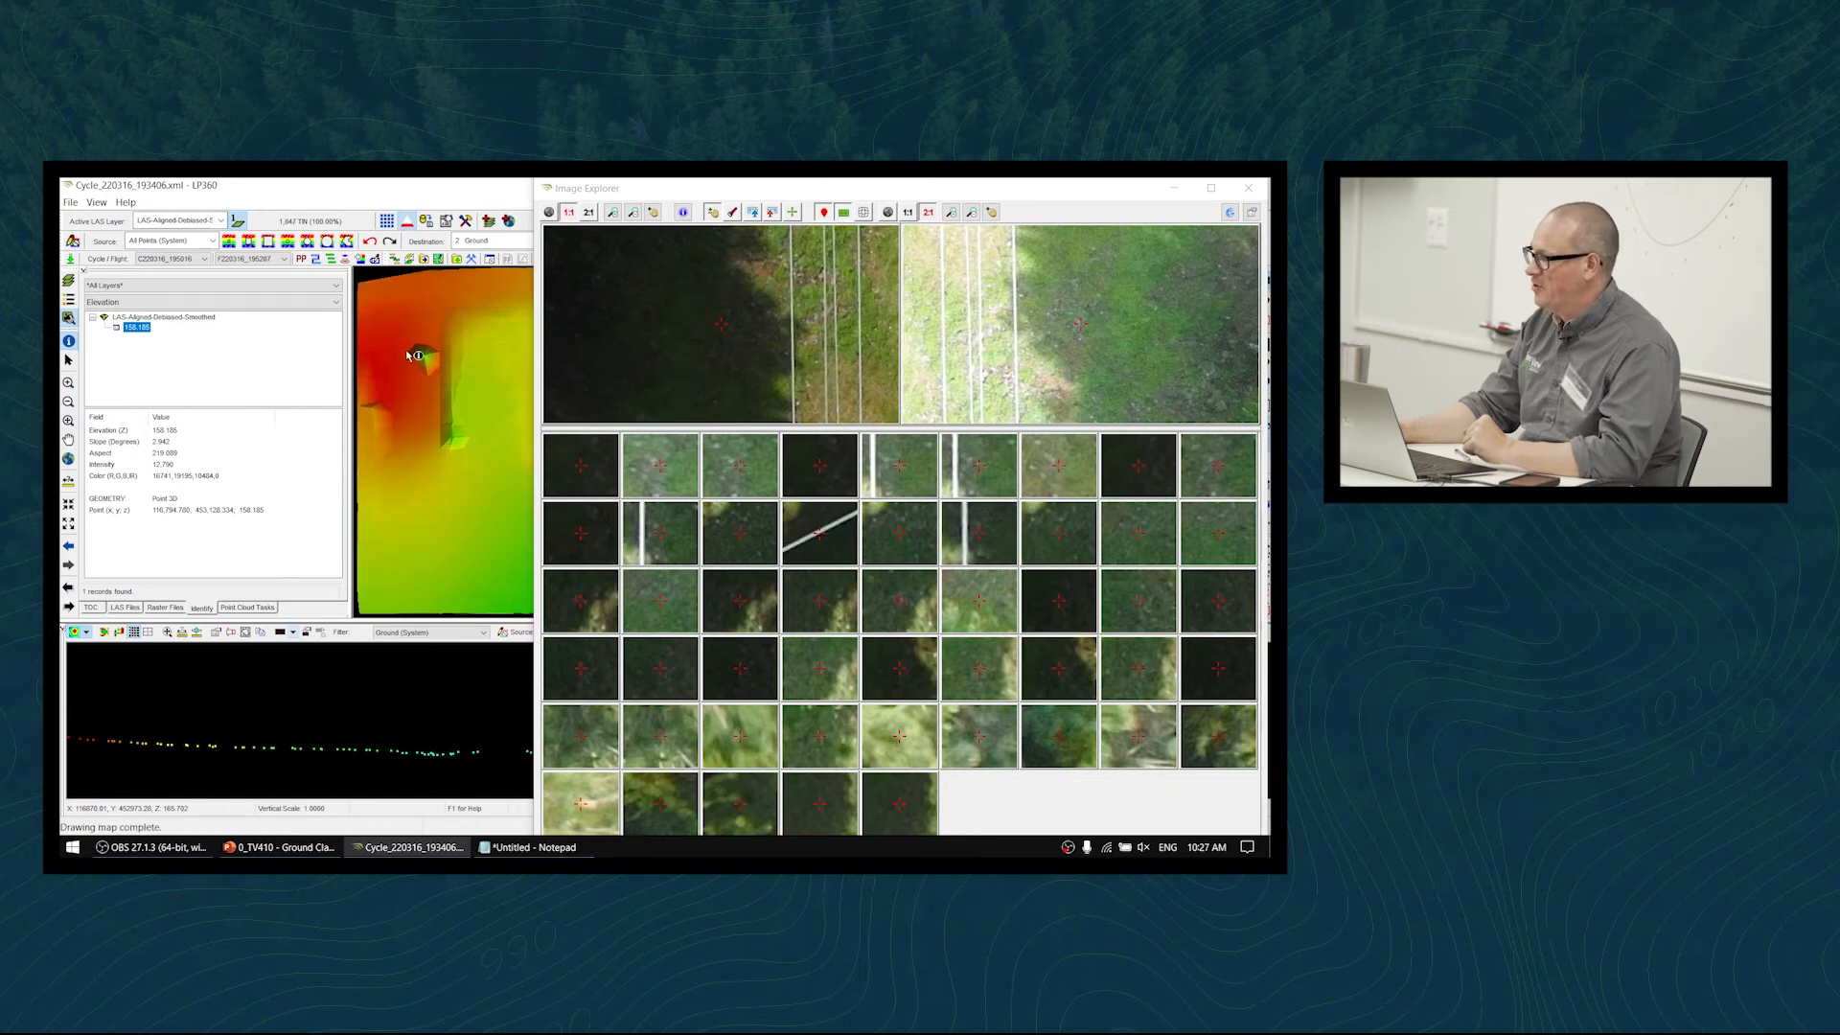
pyautogui.click(453, 441)
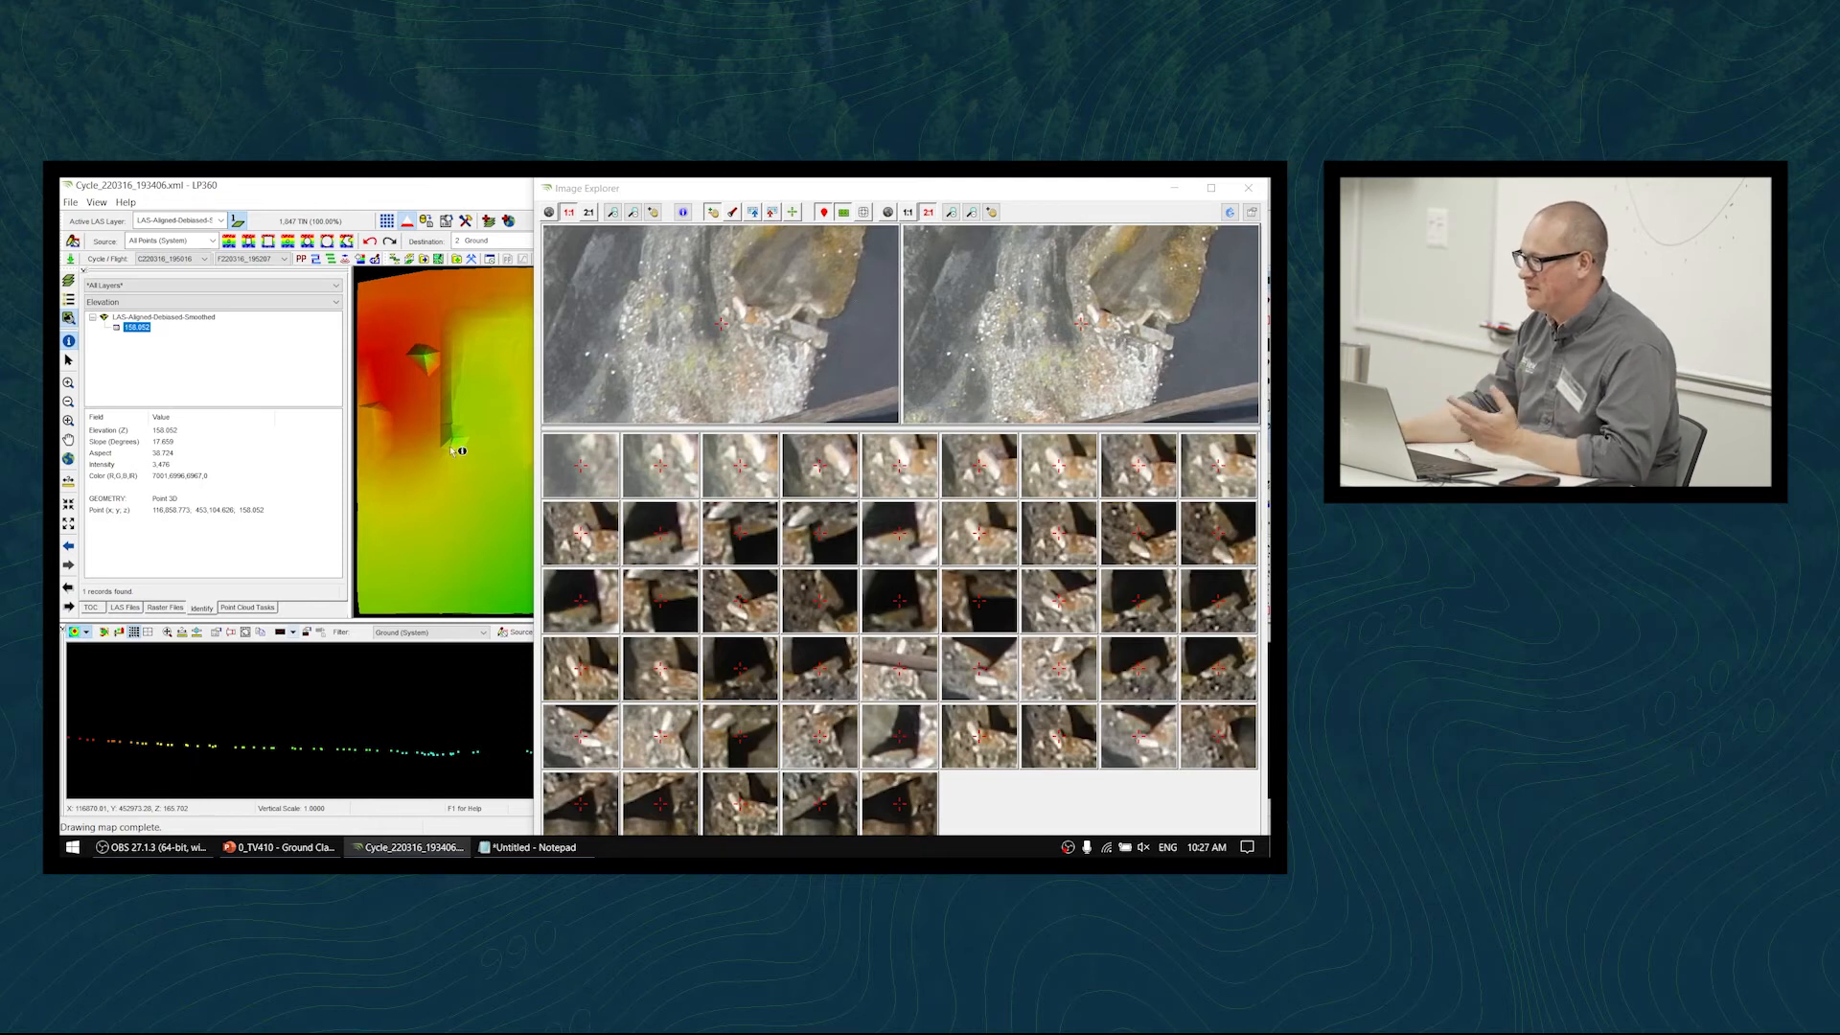
pyautogui.click(429, 362)
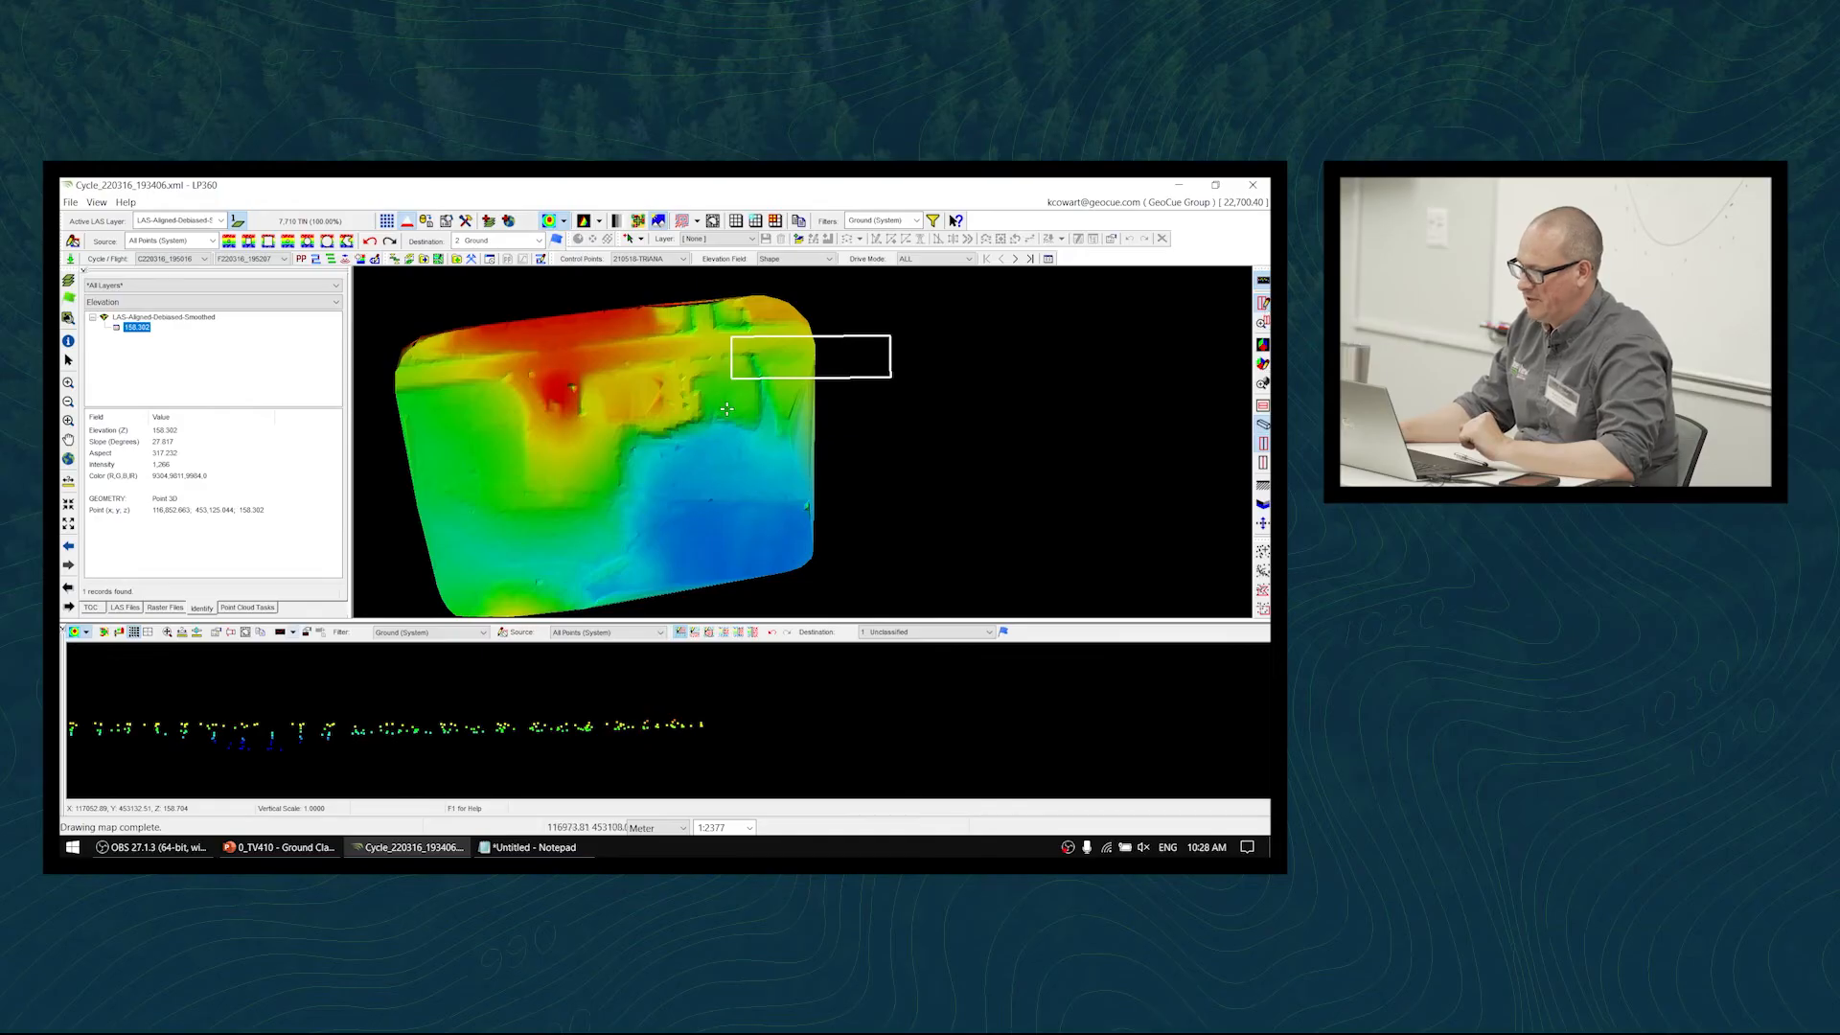
# - Draw a north-south profile across the rough eastern part of the yellow area and check its seed points down to the southern drop
pyautogui.scroll(4, 726, 409)
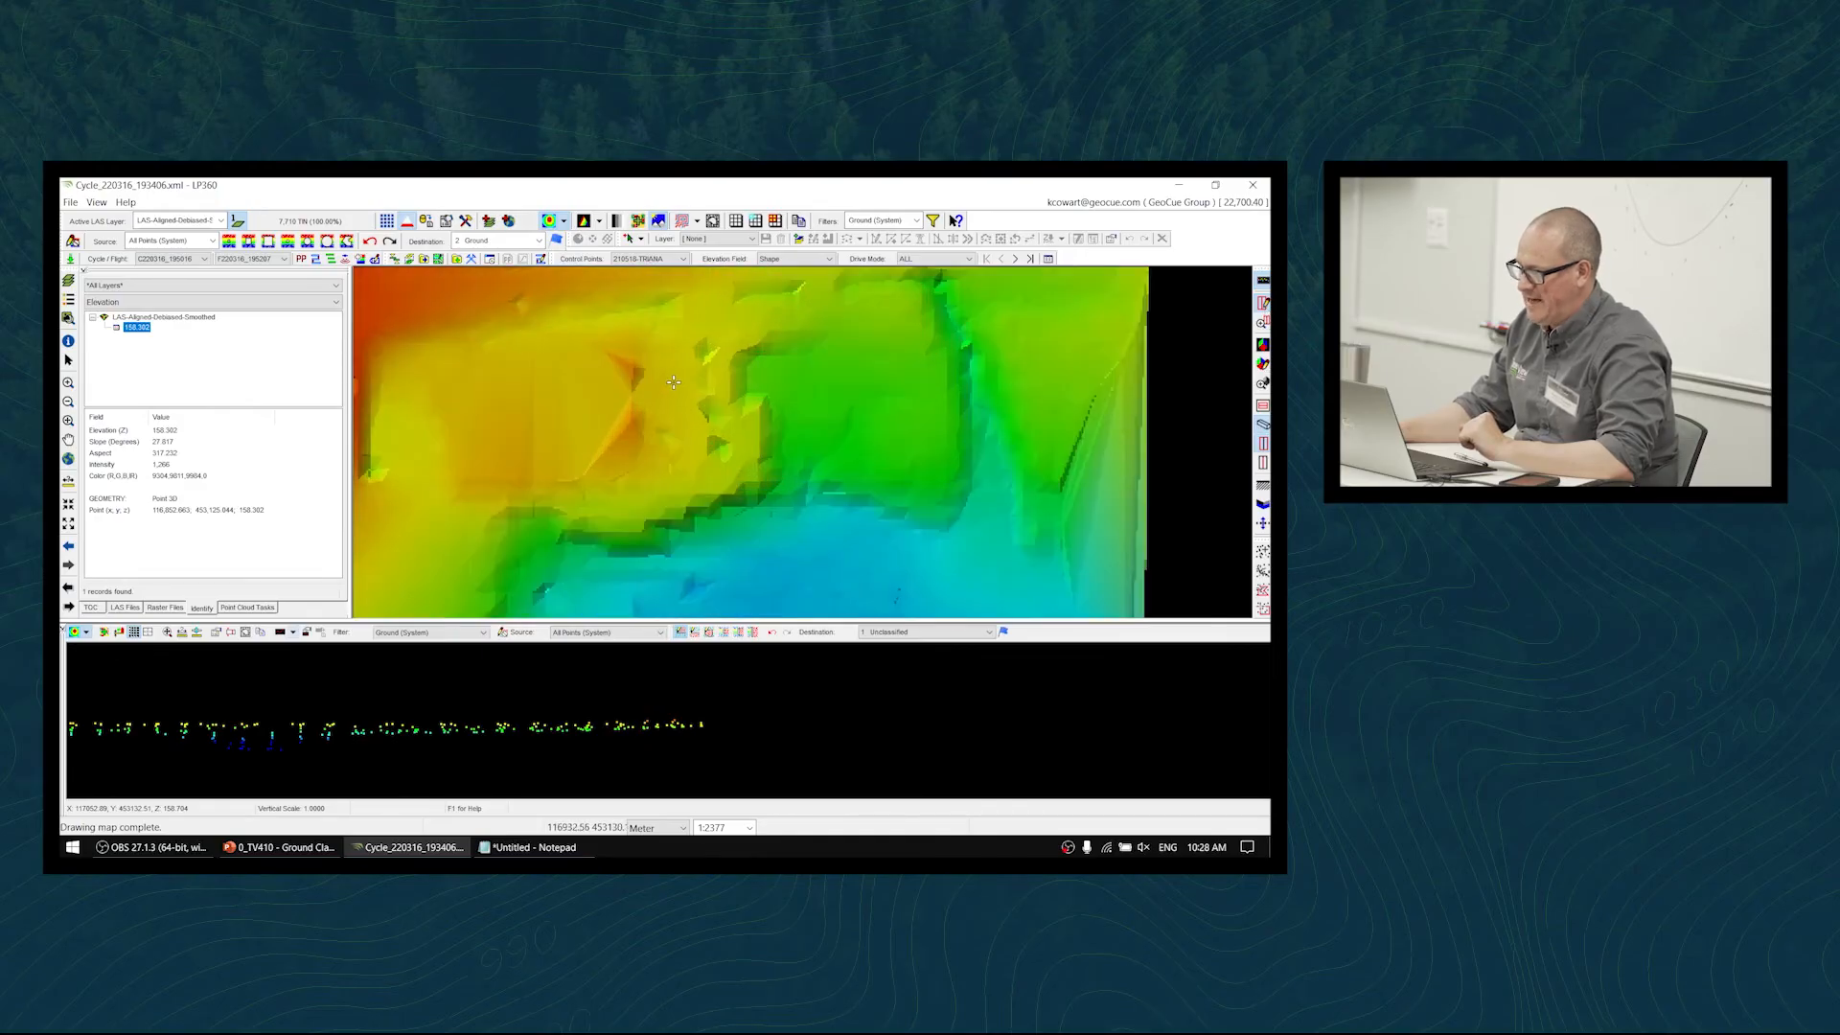
pyautogui.click(707, 324)
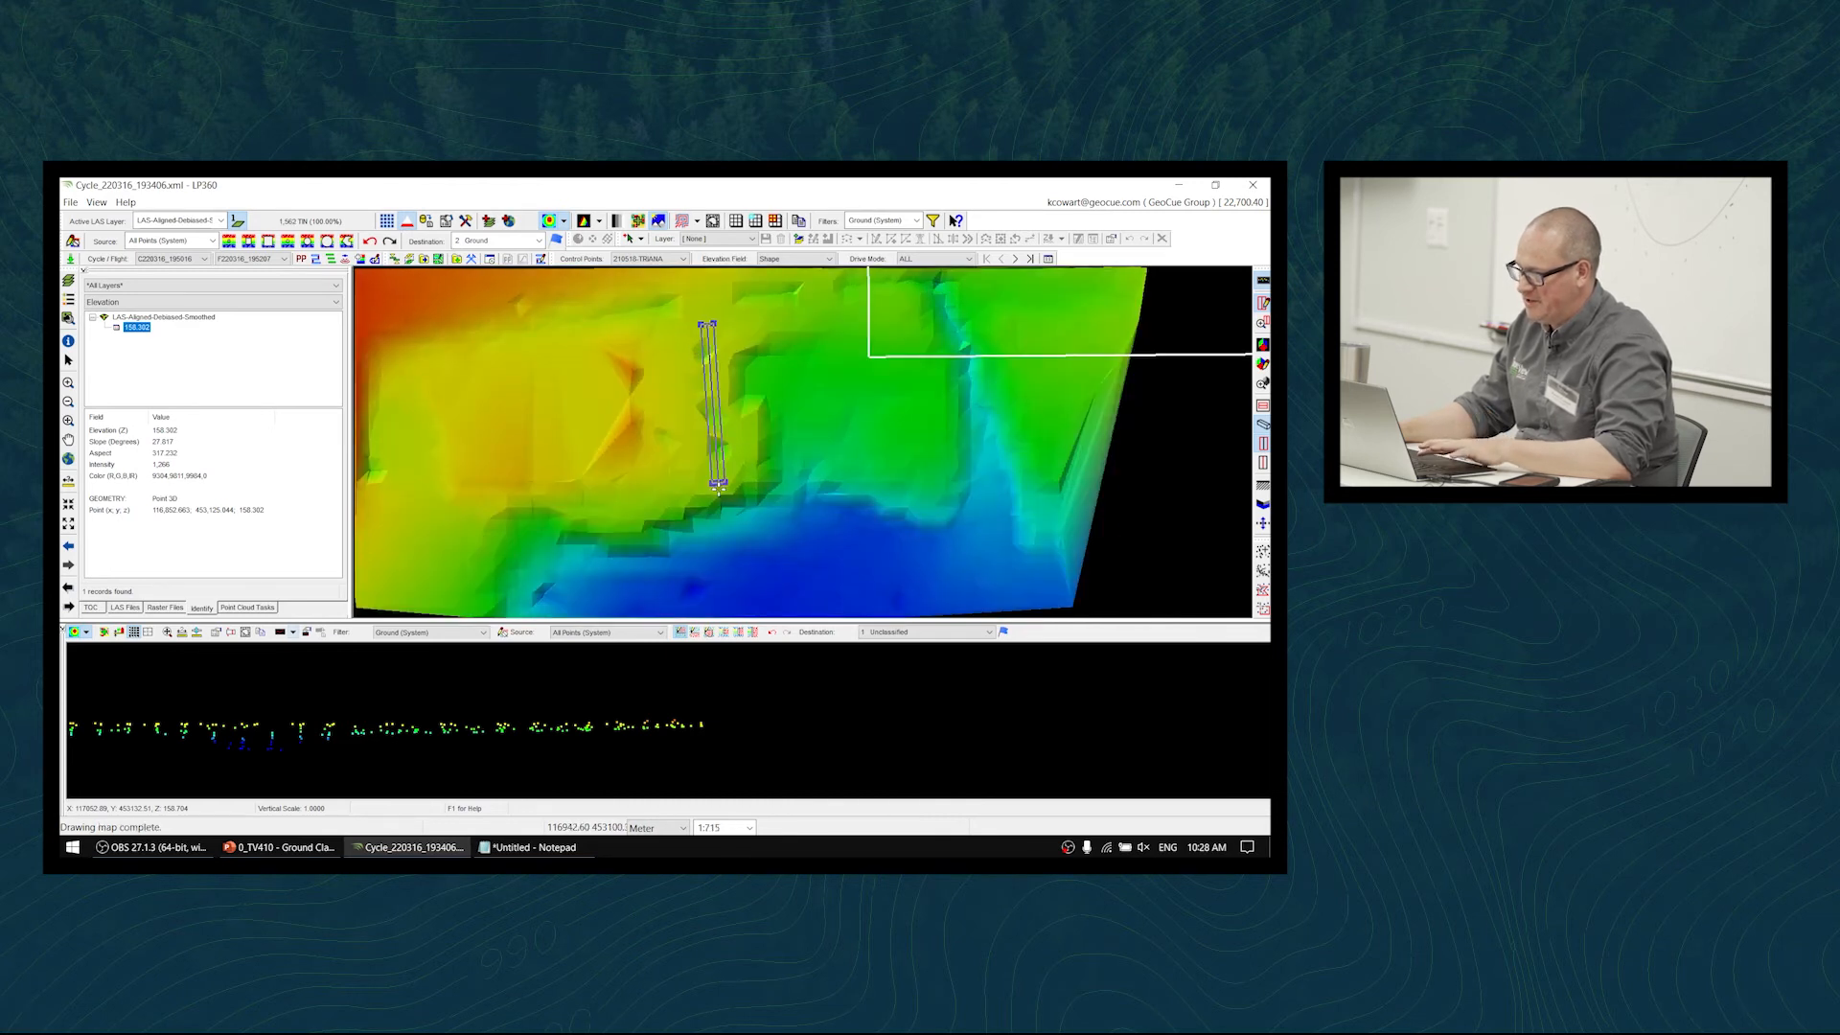
pyautogui.click(718, 483)
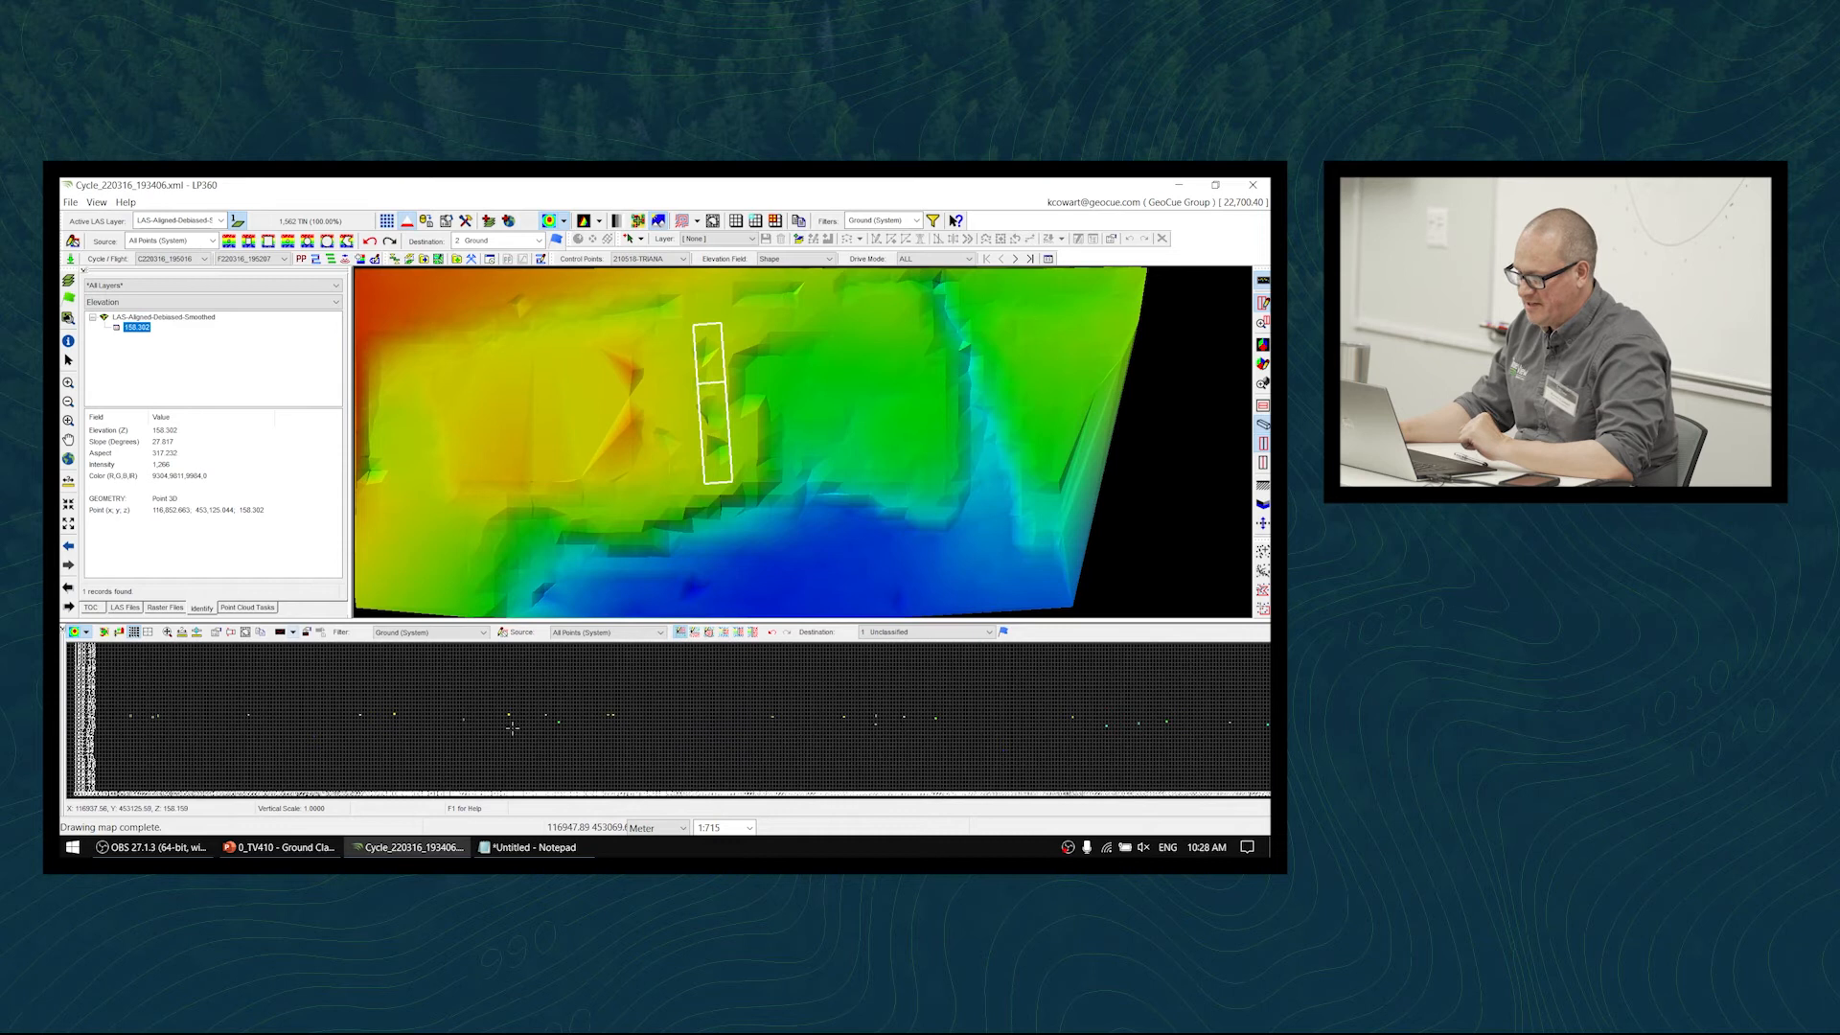
pyautogui.moveTo(532, 755); pyautogui.dragTo(532, 720)
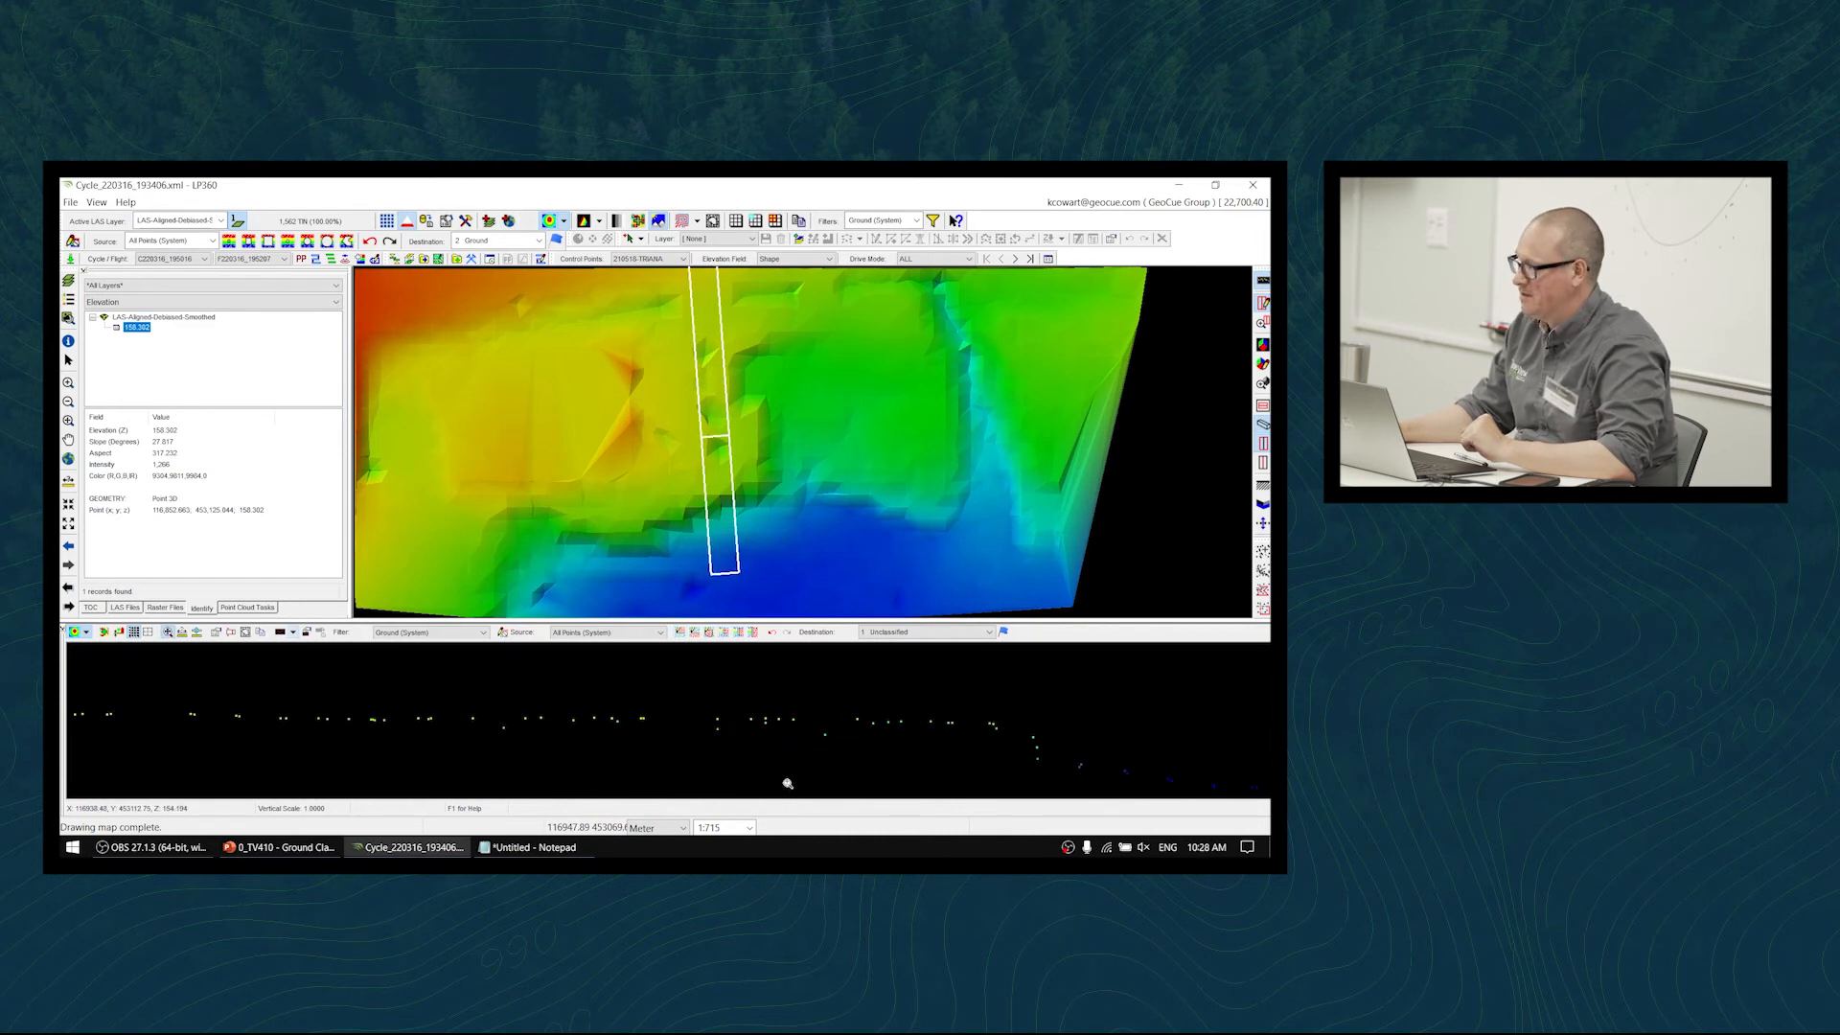
# - Draw a profile across the northern edge near the north-east depressions and reclassify its raised edge seed as Unclassified with Classify Points Above Line
pyautogui.moveTo(964, 455); pyautogui.dragTo(876, 485, button='middle')
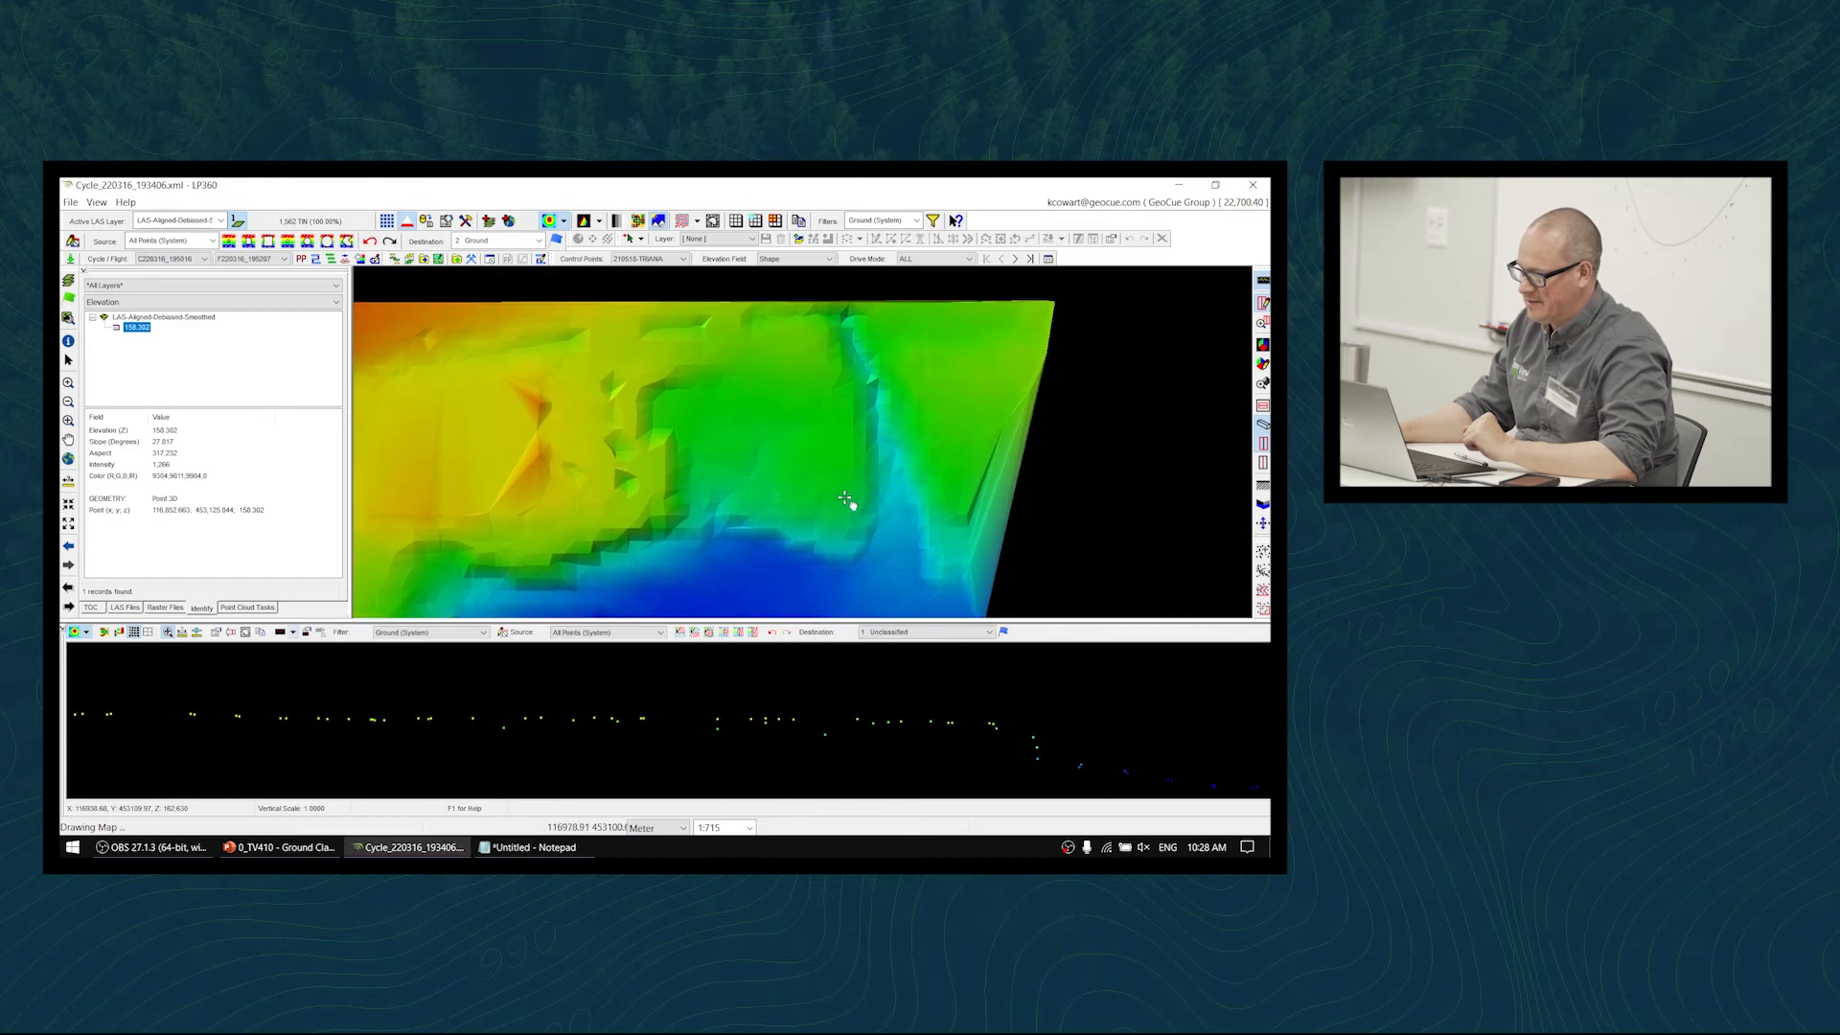
pyautogui.scroll(-3, 832, 495)
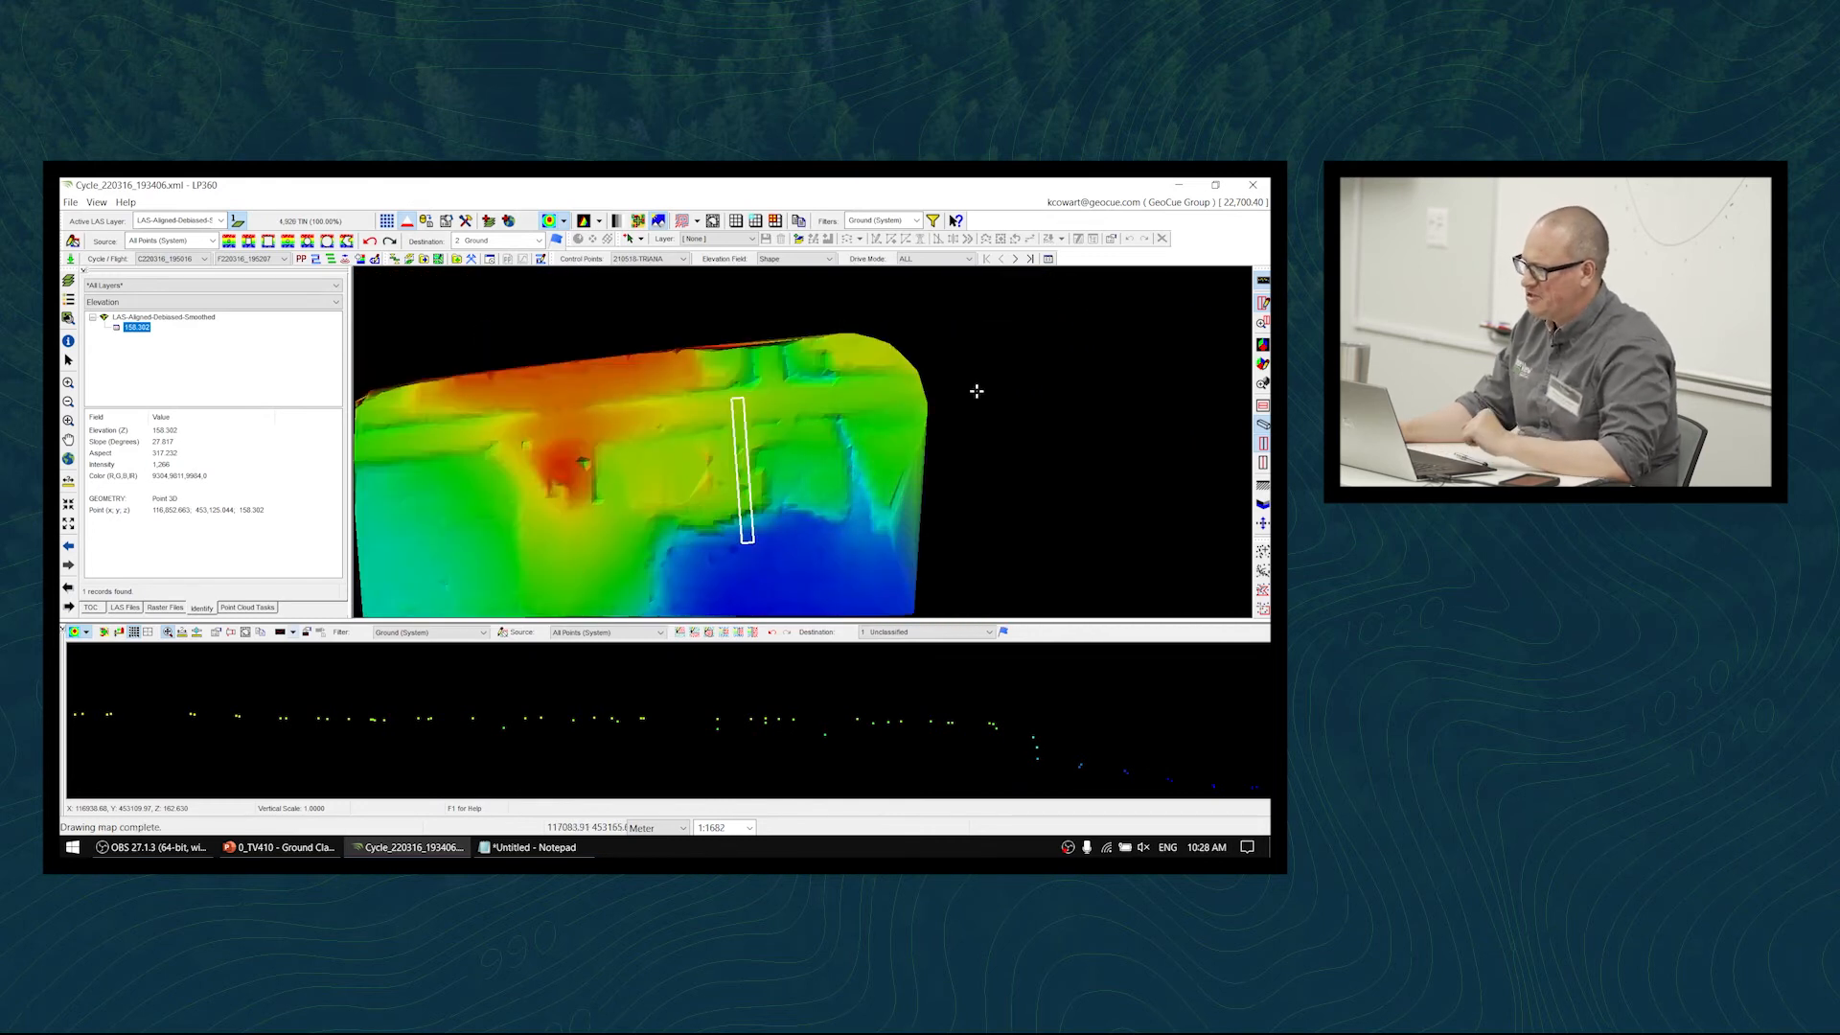
pyautogui.click(787, 312)
pyautogui.click(795, 386)
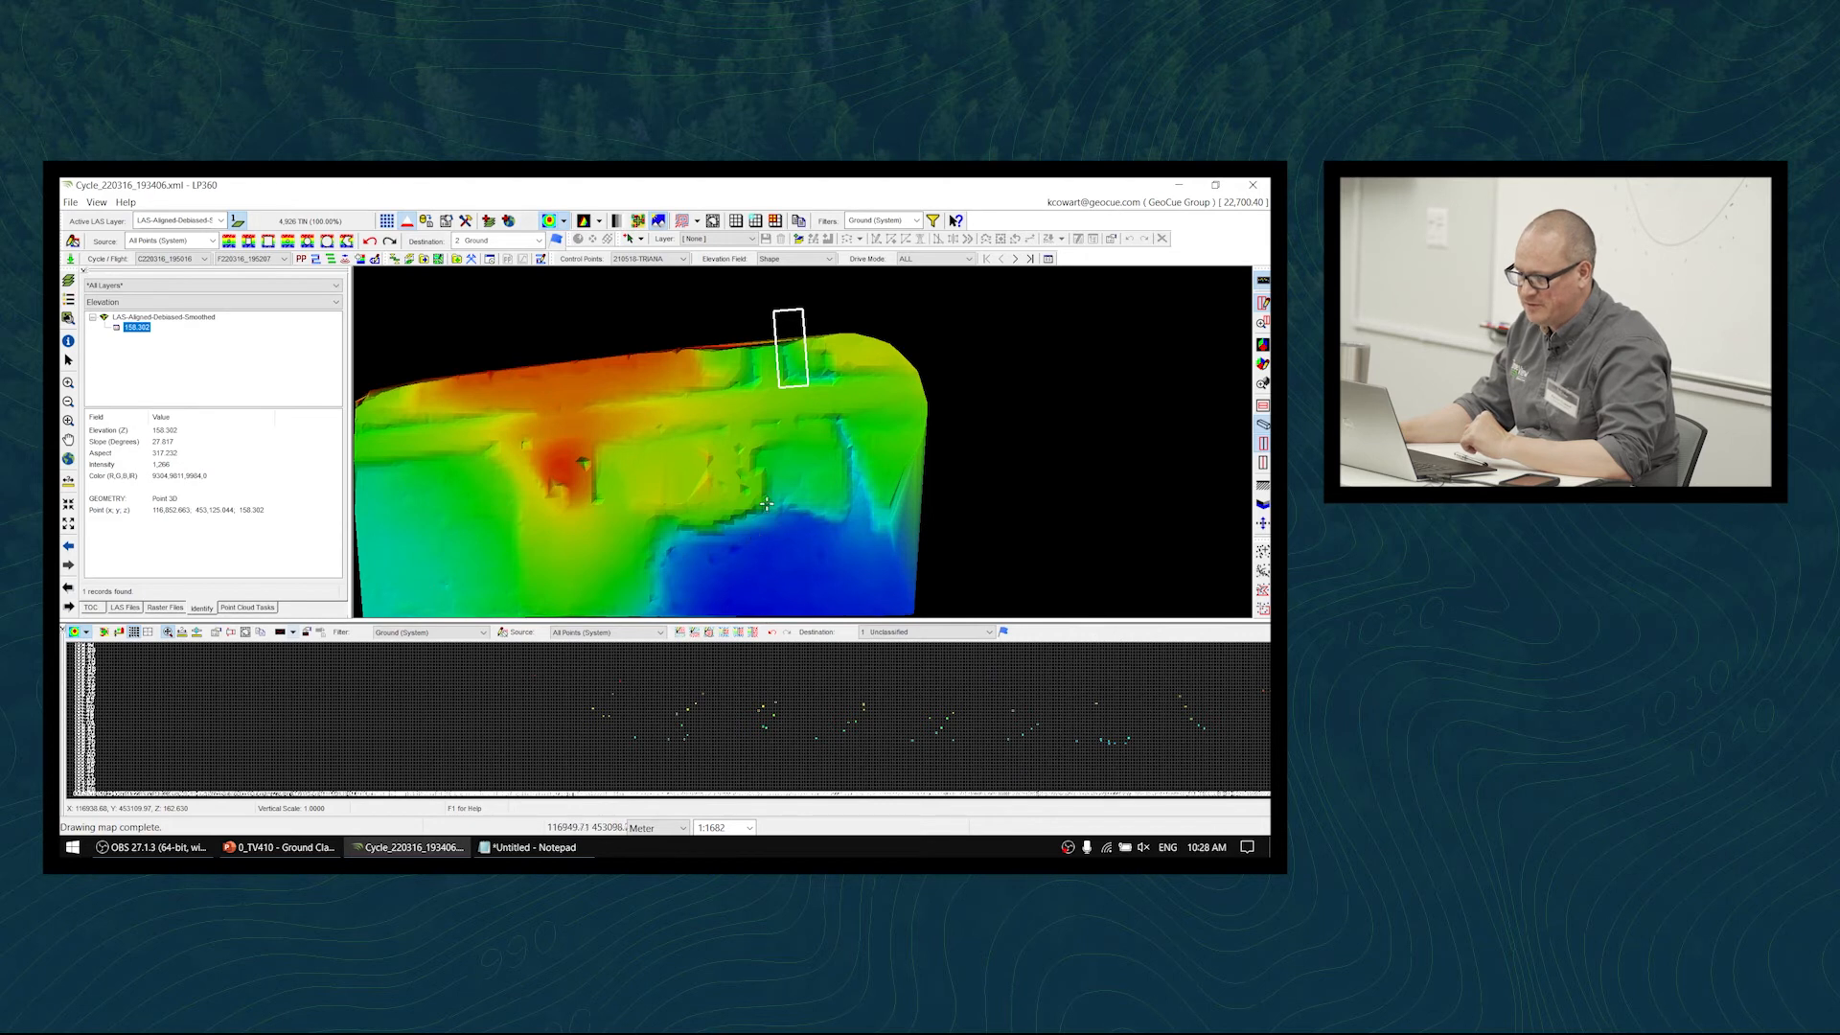
pyautogui.scroll(-3, 602, 701)
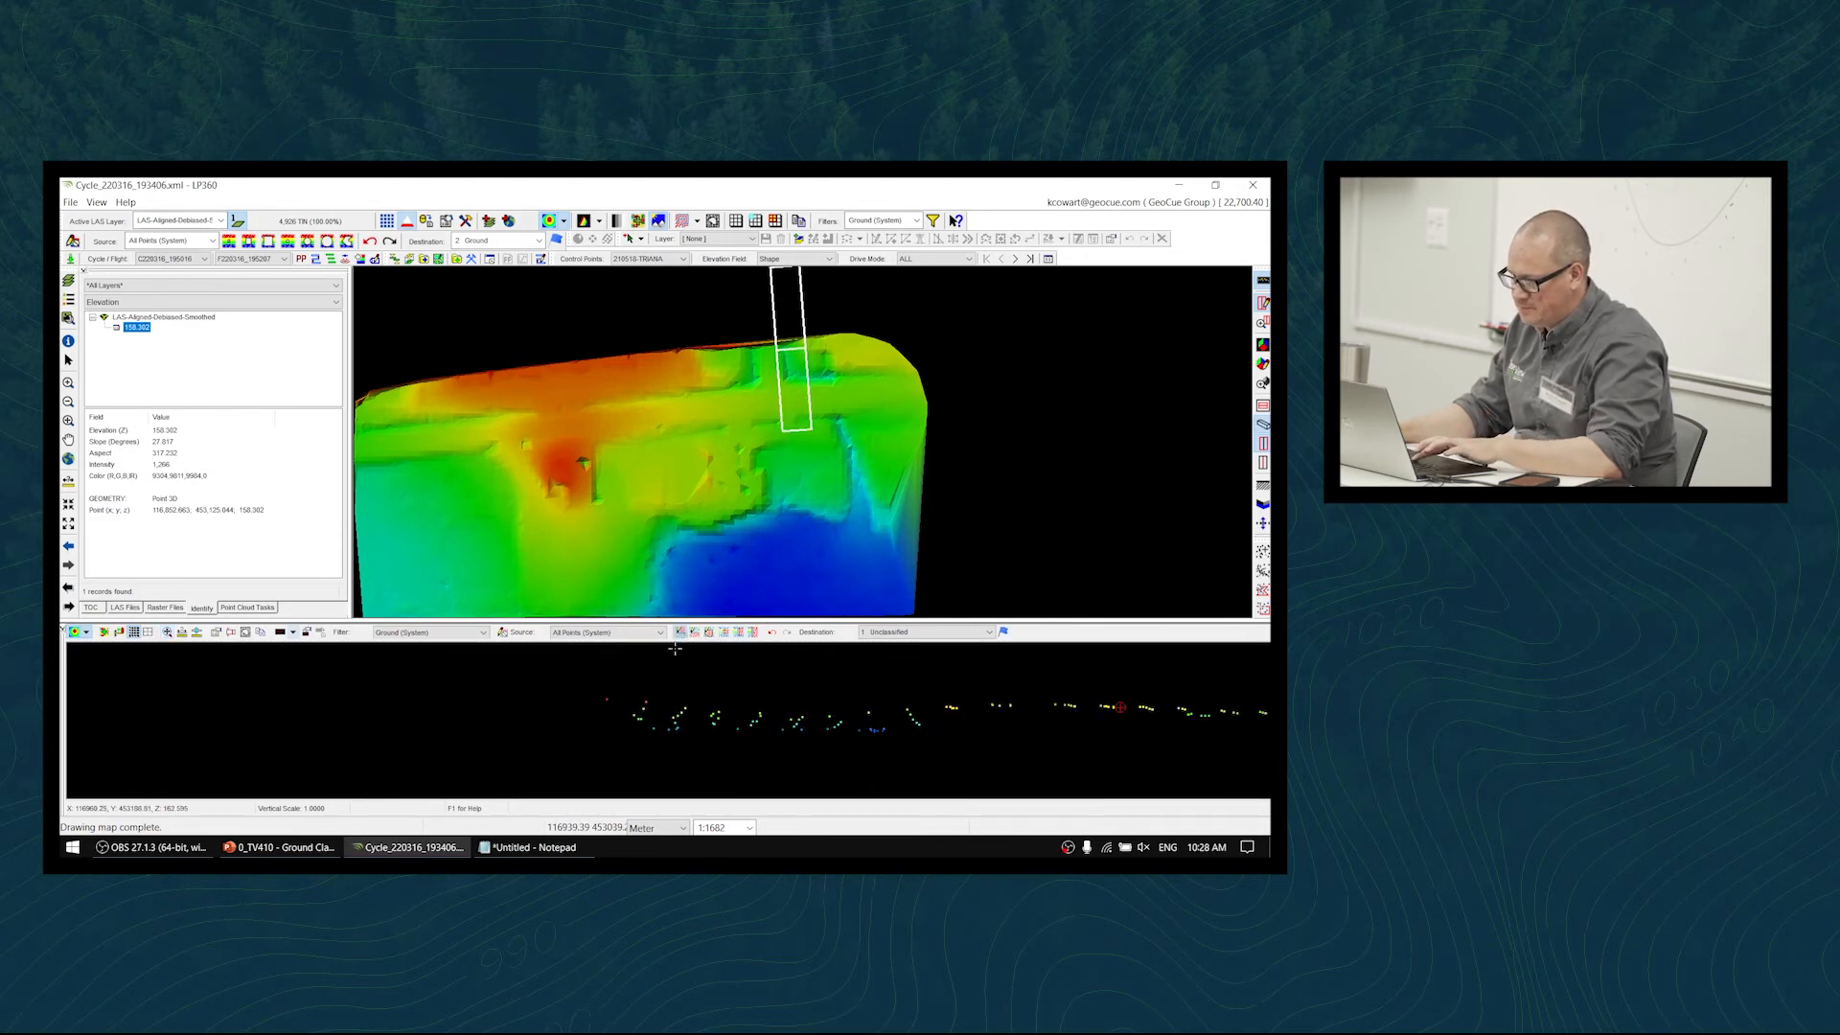
pyautogui.click(586, 708)
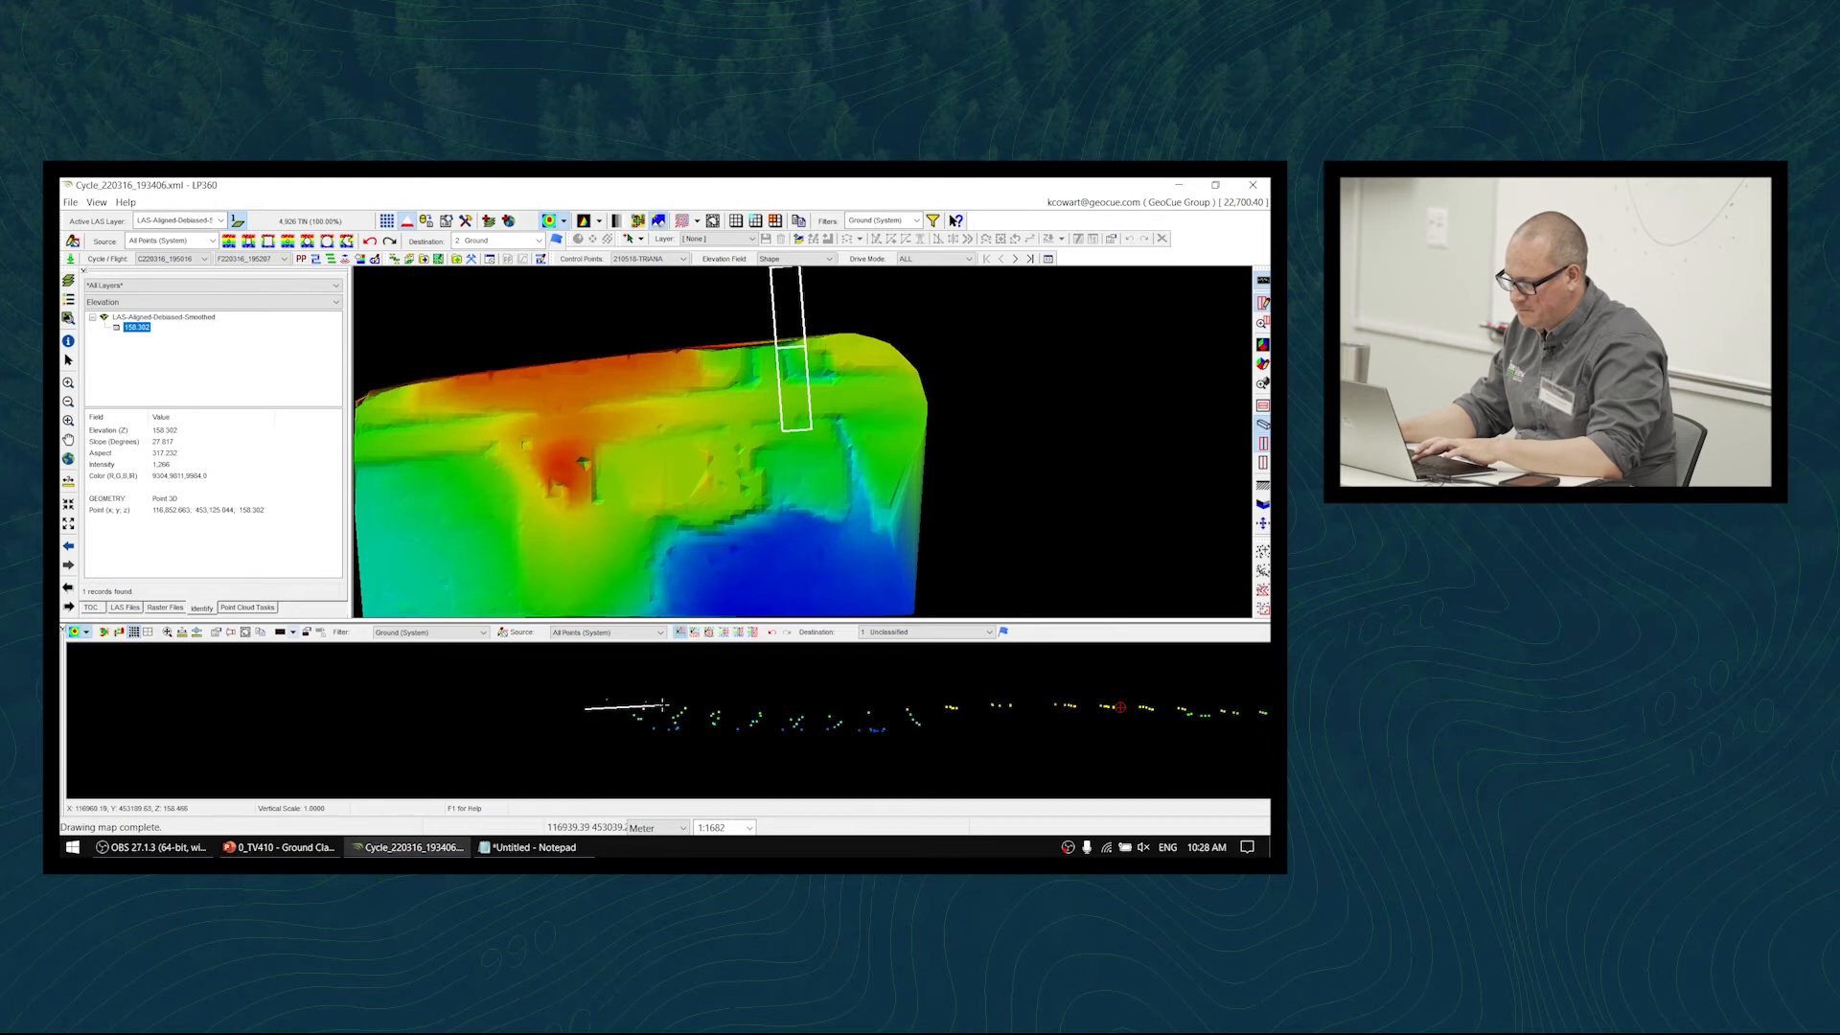
pyautogui.doubleClick(705, 684)
# - Step the profile west along the northern edge and reclassify the raised edge seed points as Unclassified
pyautogui.press('Down')
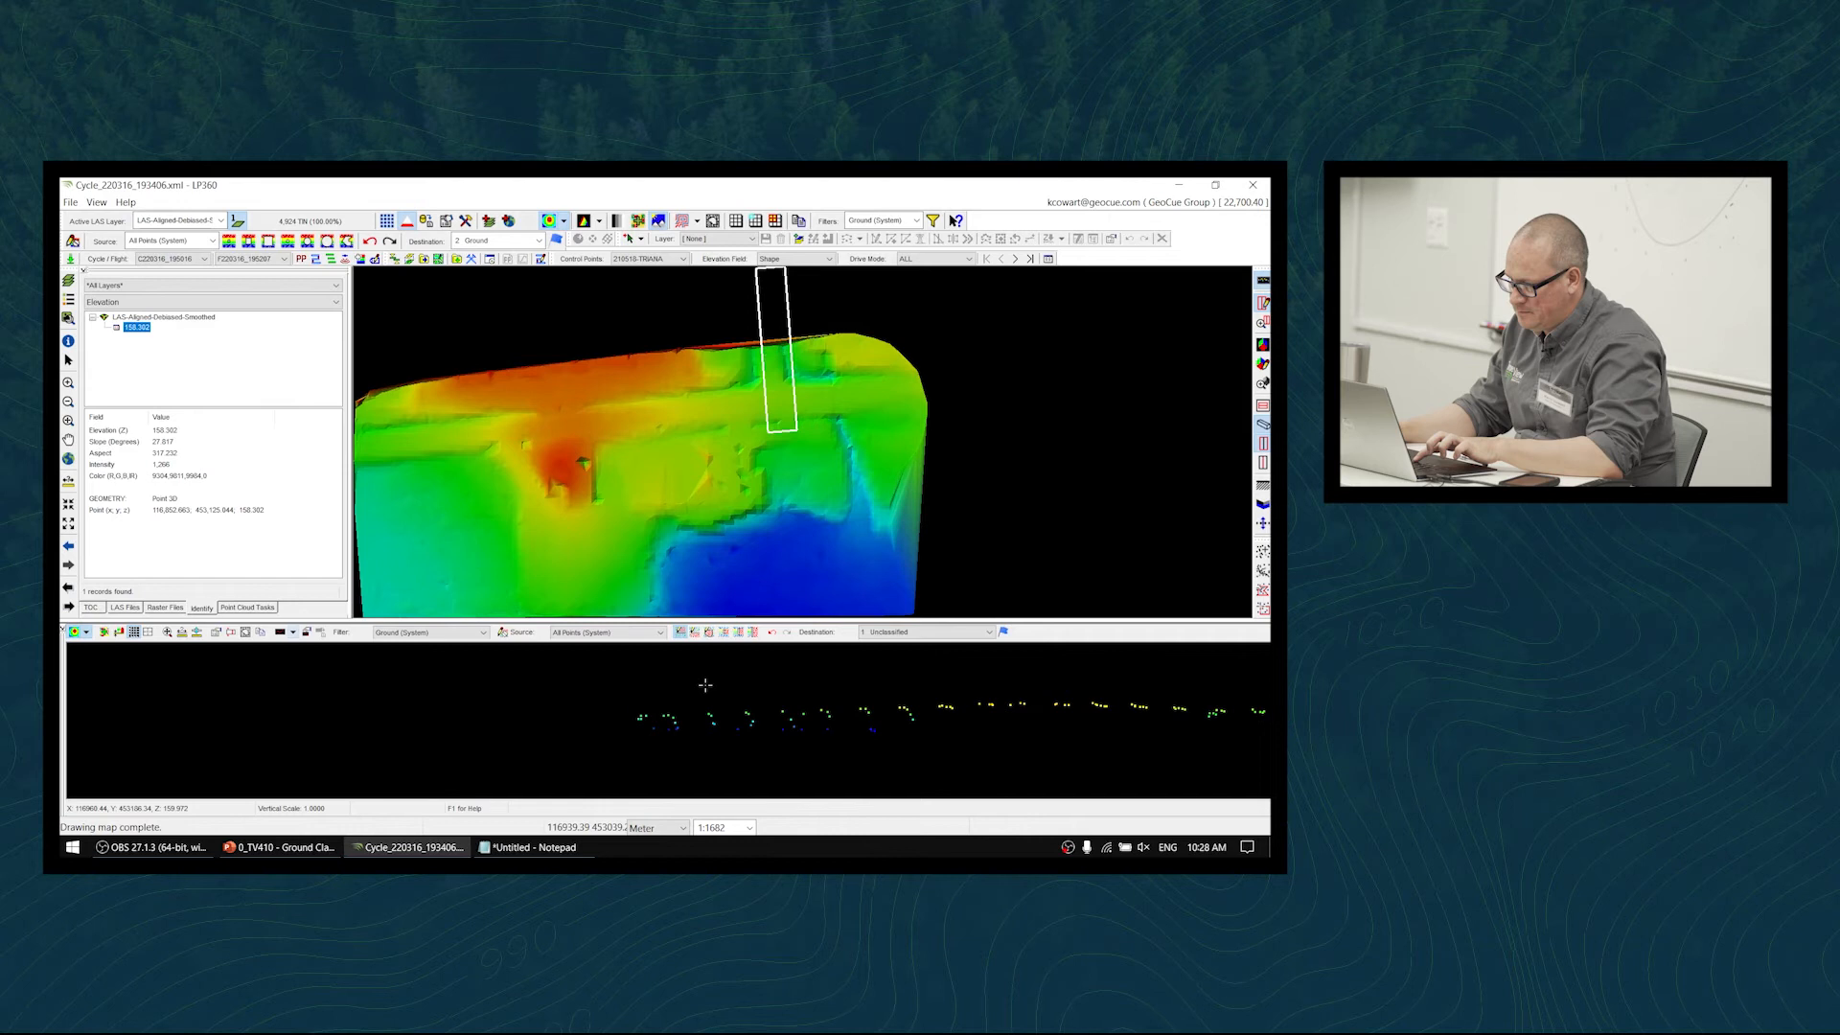
pyautogui.press('Down')
pyautogui.press('Down')
pyautogui.press('Down')
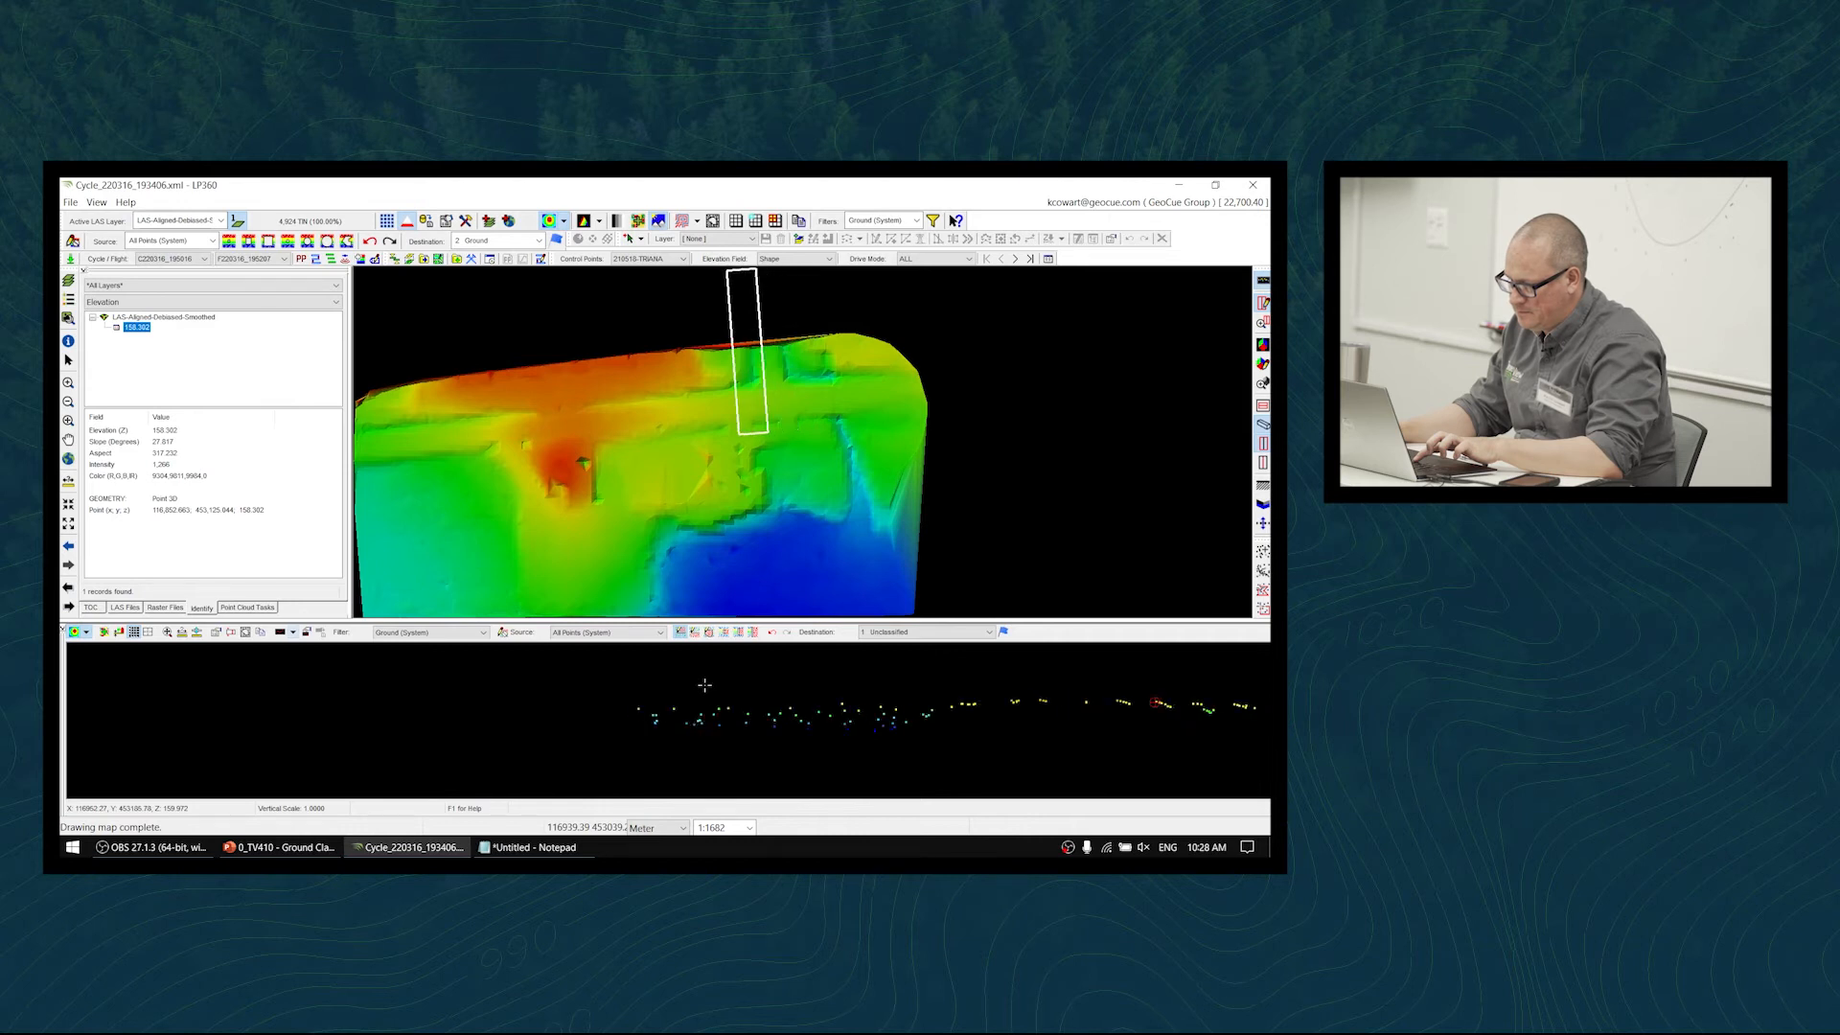
pyautogui.press('Down')
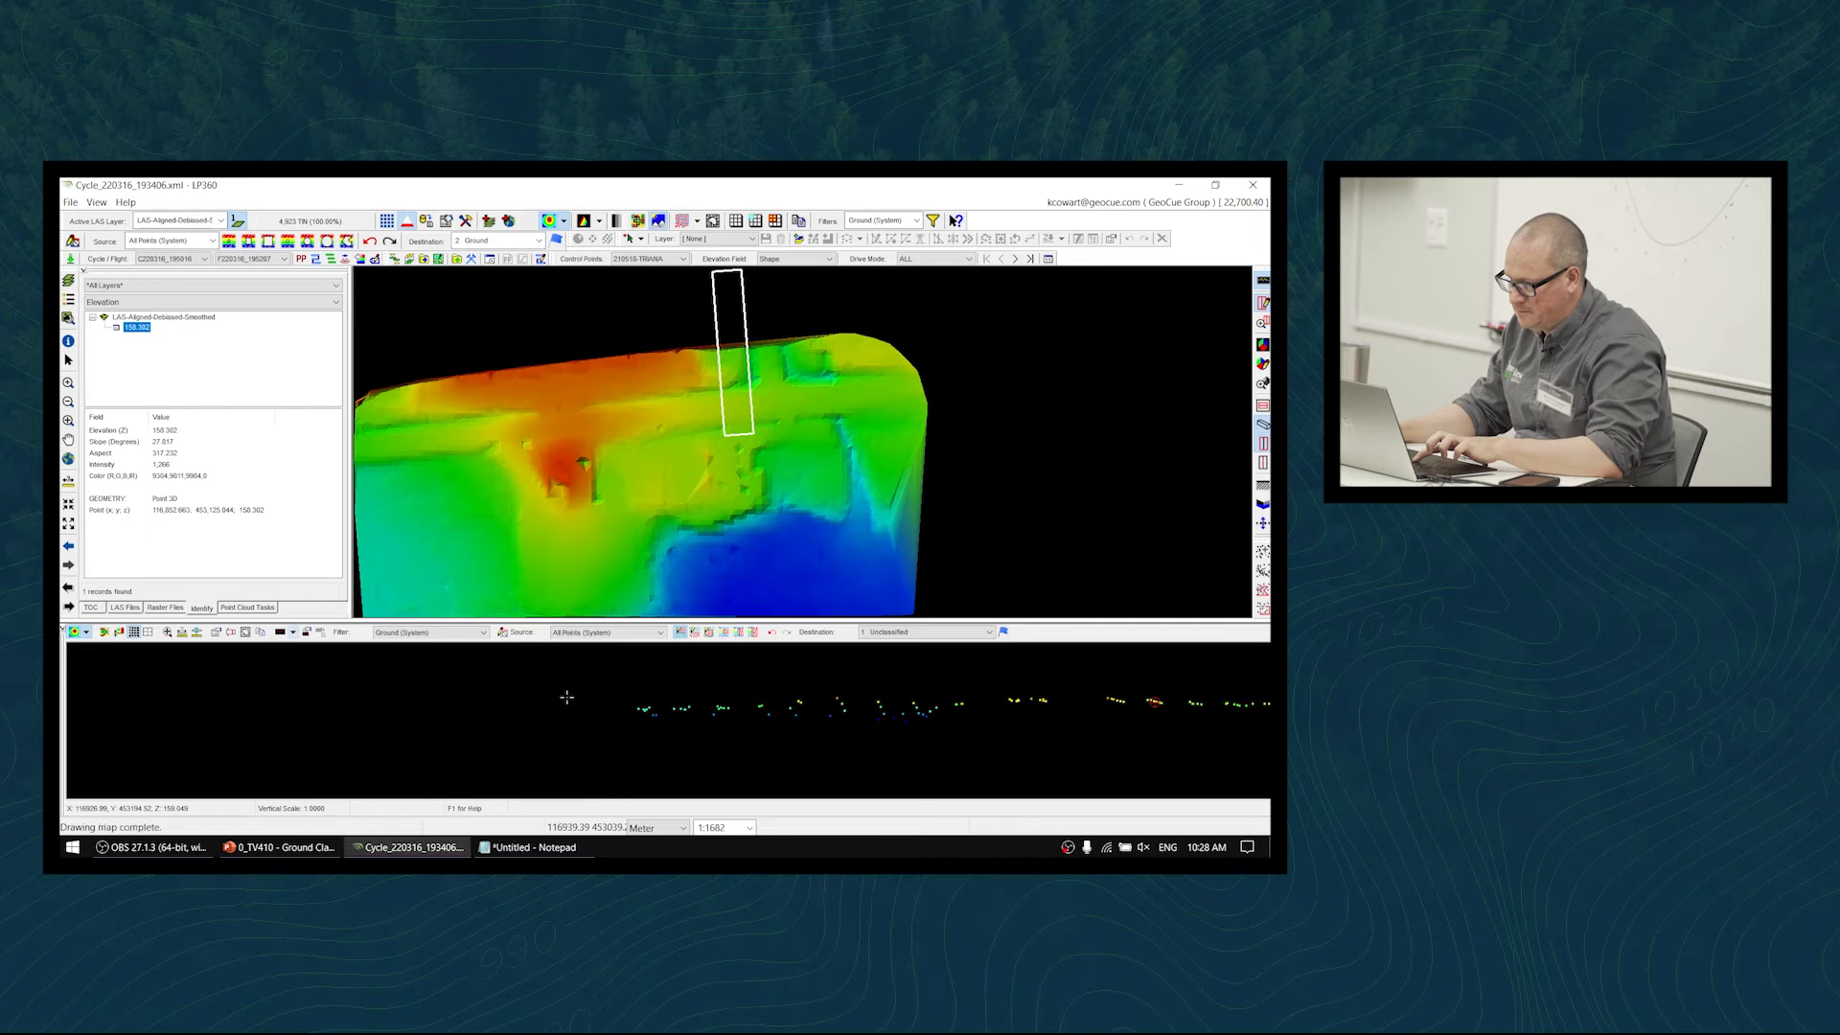
pyautogui.press('Down')
pyautogui.press('Down')
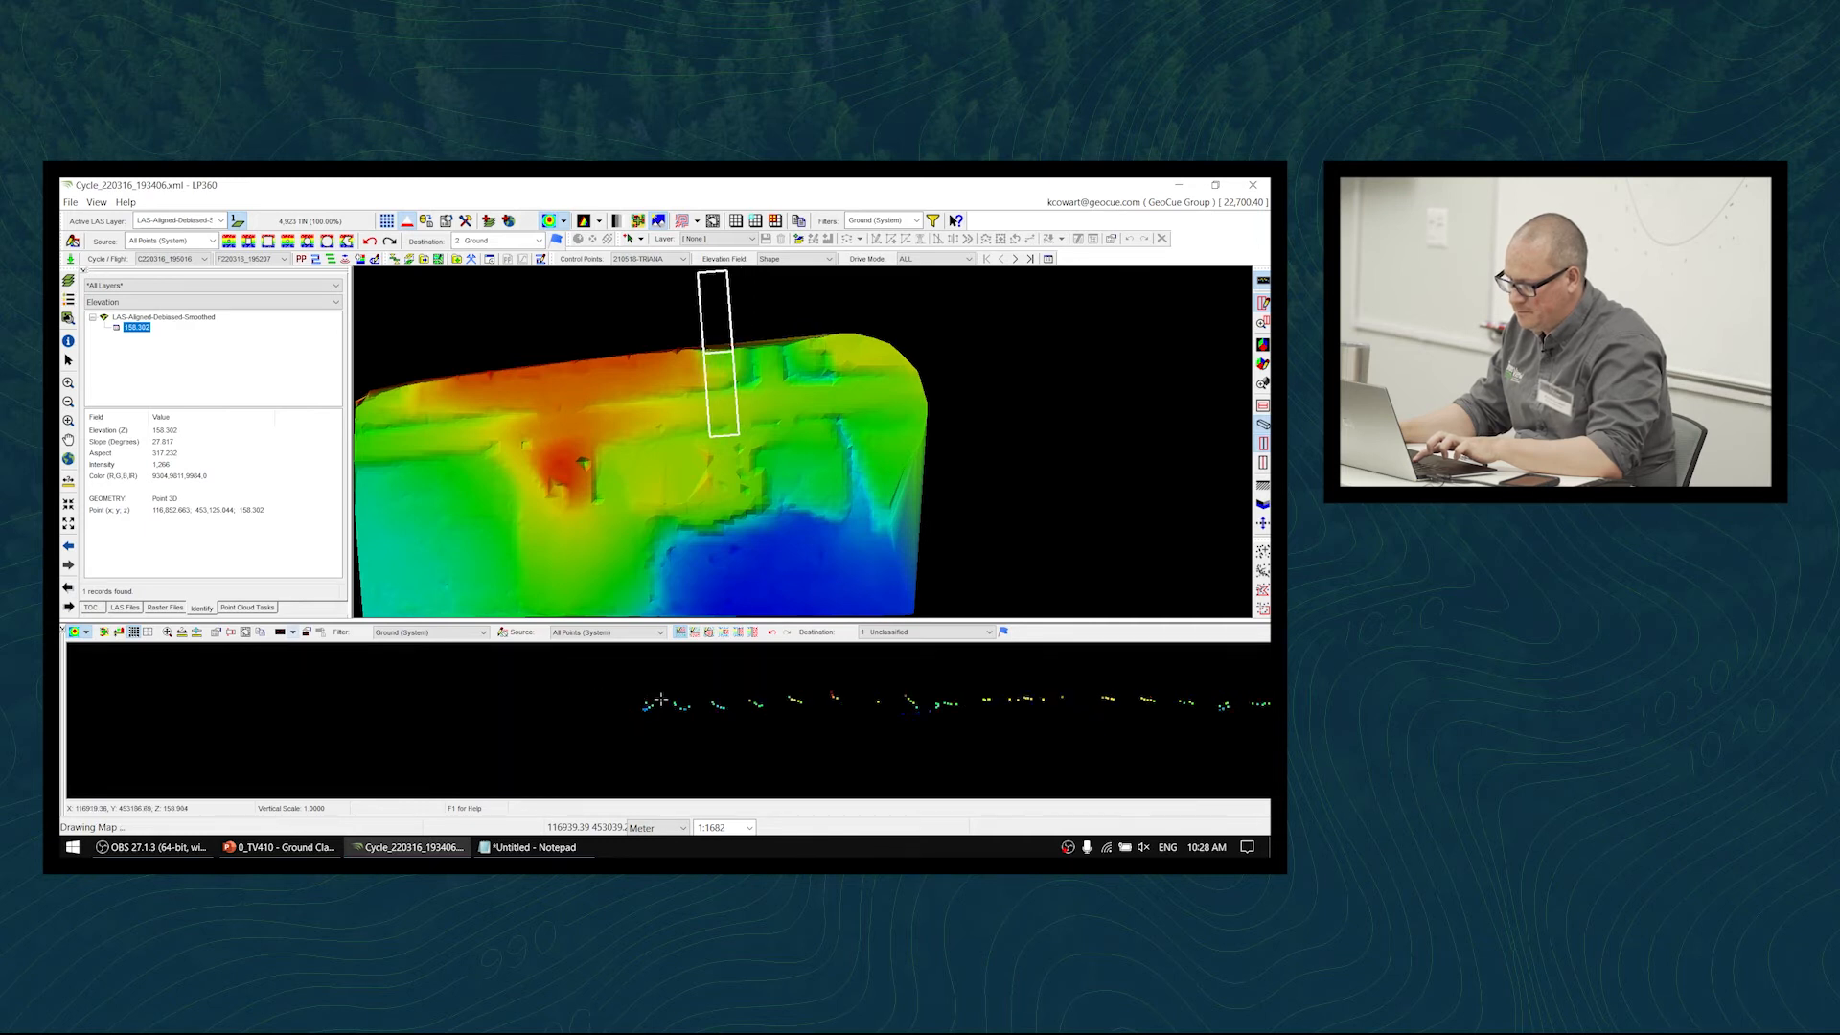
pyautogui.press('Down')
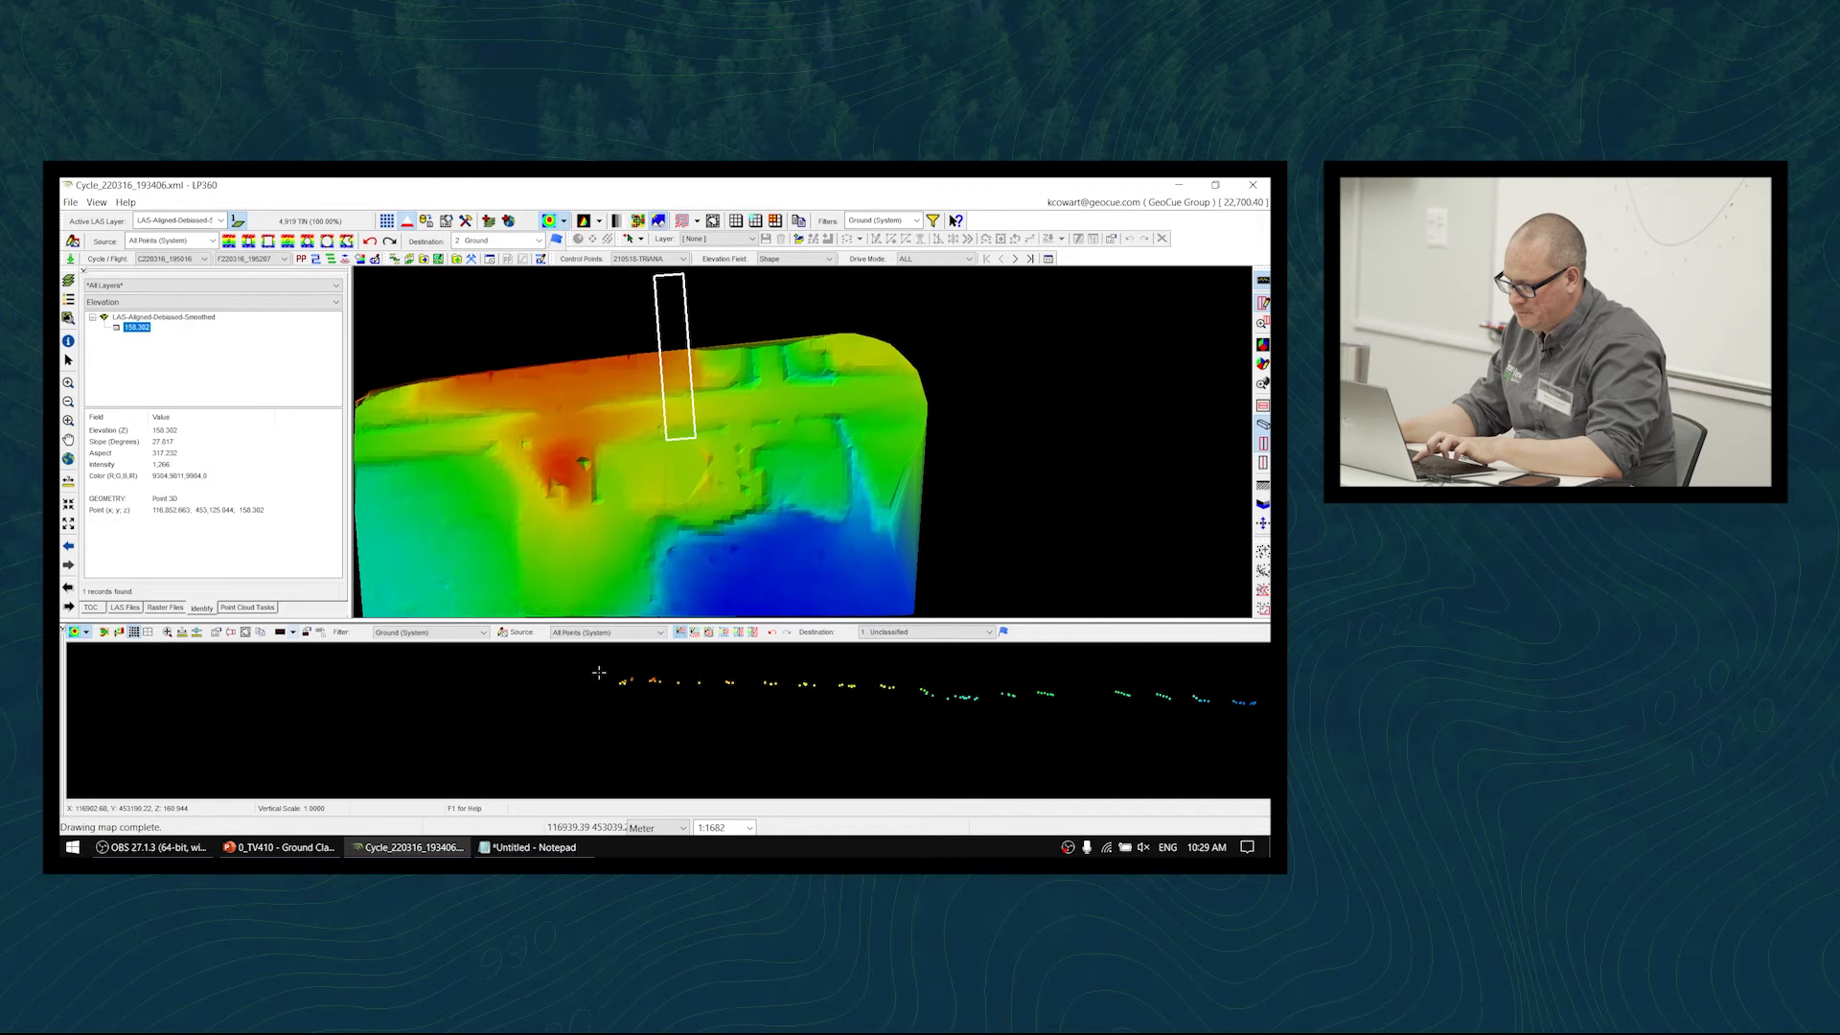
pyautogui.press('Down')
pyautogui.press('Down')
pyautogui.press('Down')
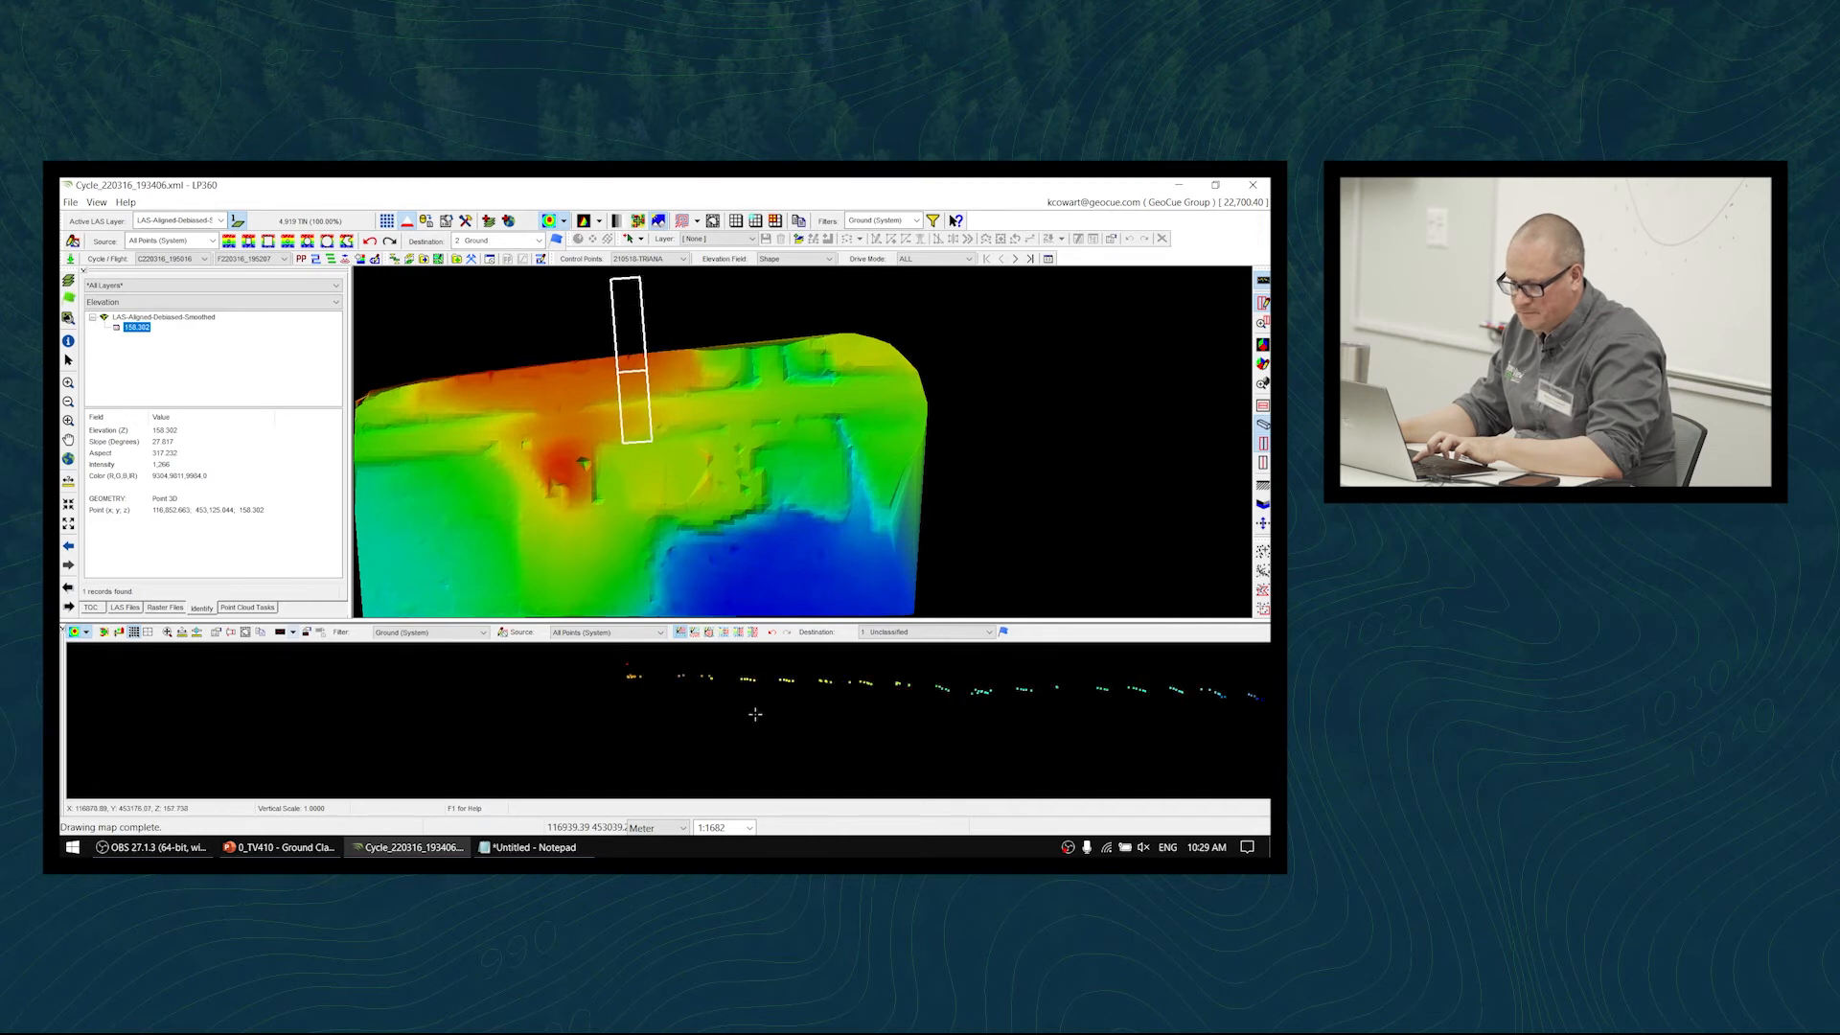
pyautogui.moveTo(660, 669); pyautogui.dragTo(612, 673)
# - Extend the profile south, step it west to the pits in the red area, and reclassify raised northern edge seeds as Unclassified
pyautogui.click(166, 631)
pyautogui.scroll(-3, 409, 681)
pyautogui.moveTo(438, 678); pyautogui.dragTo(379, 706)
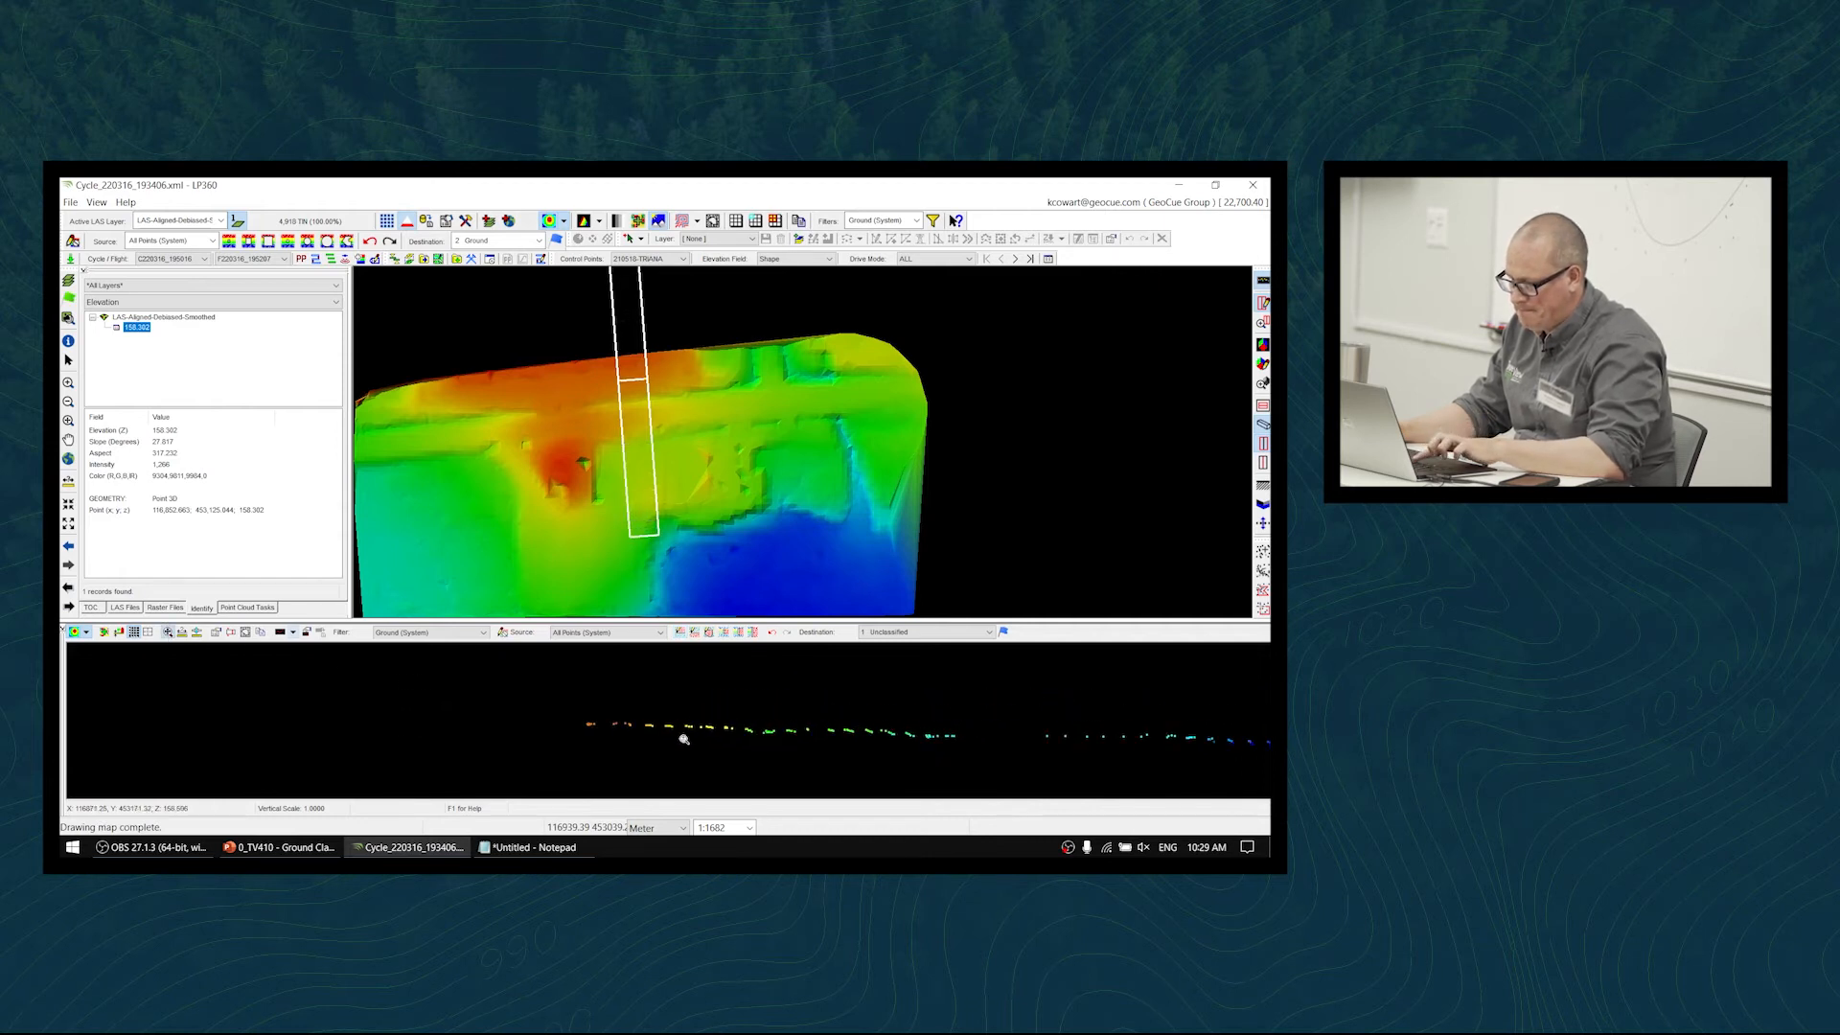
pyautogui.press('Down')
pyautogui.press('Down')
pyautogui.press('Down')
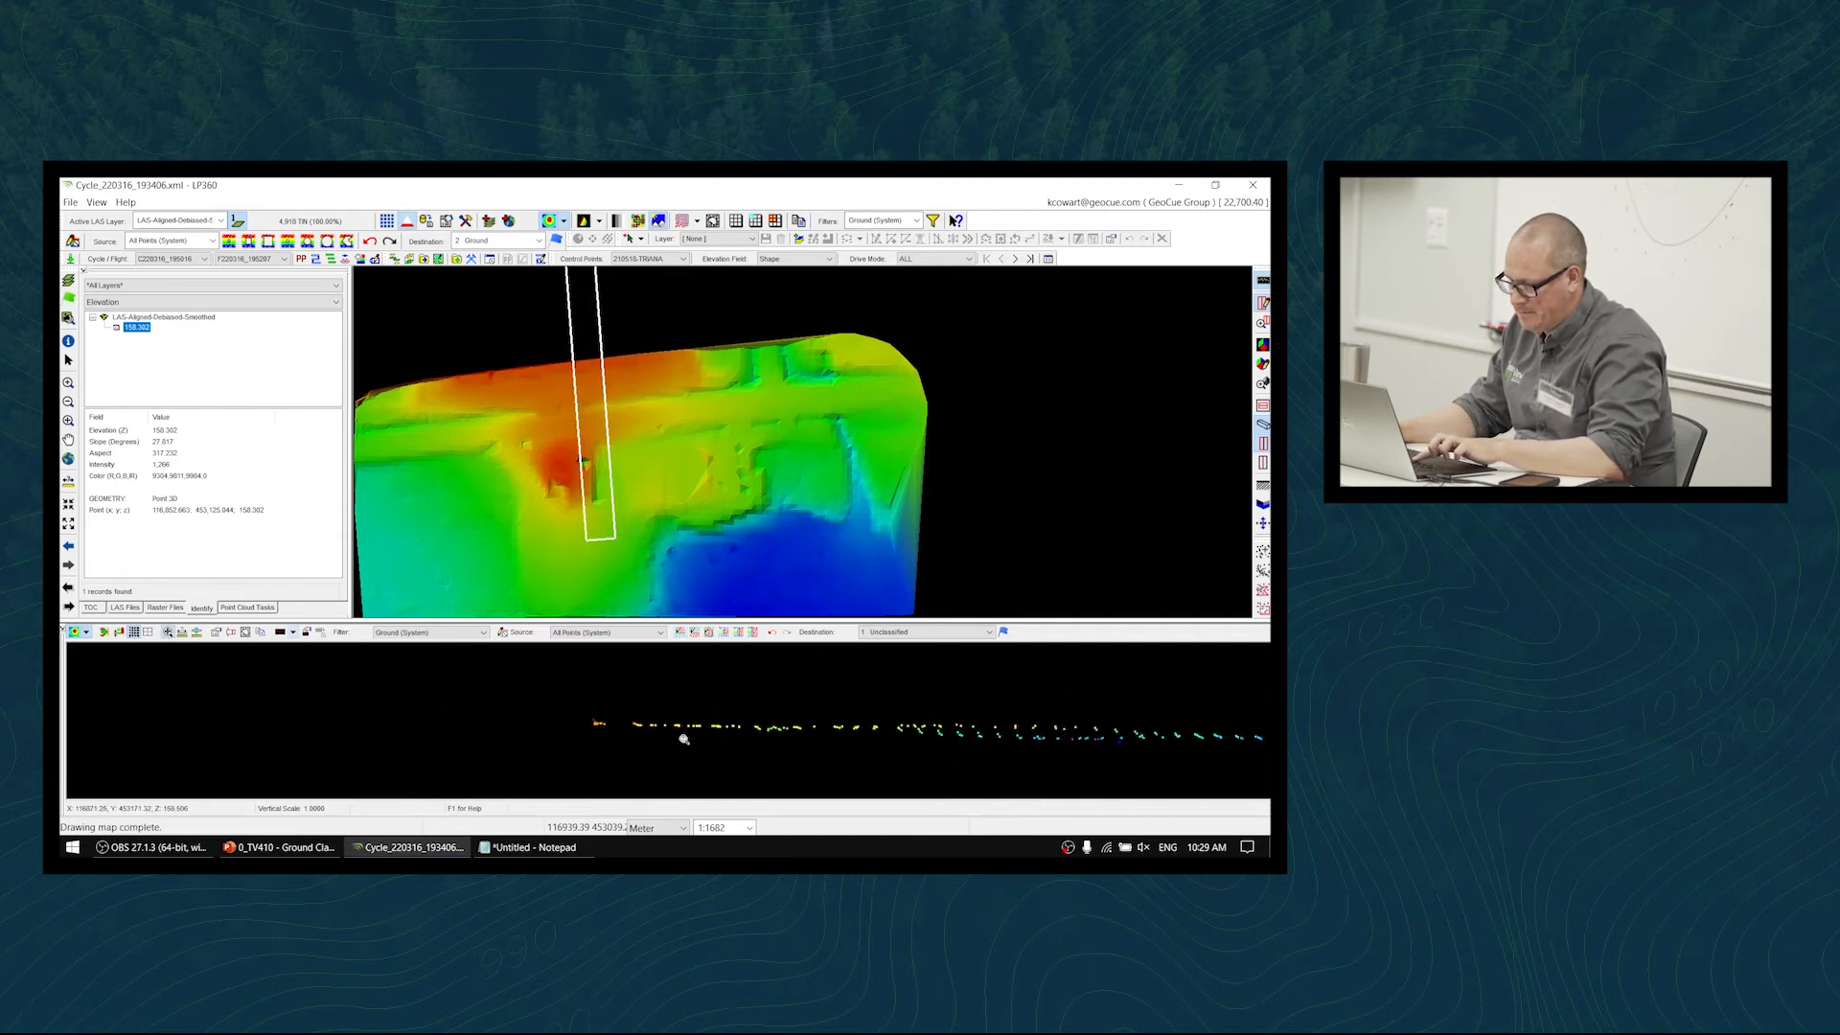
pyautogui.scroll(3, 625, 733)
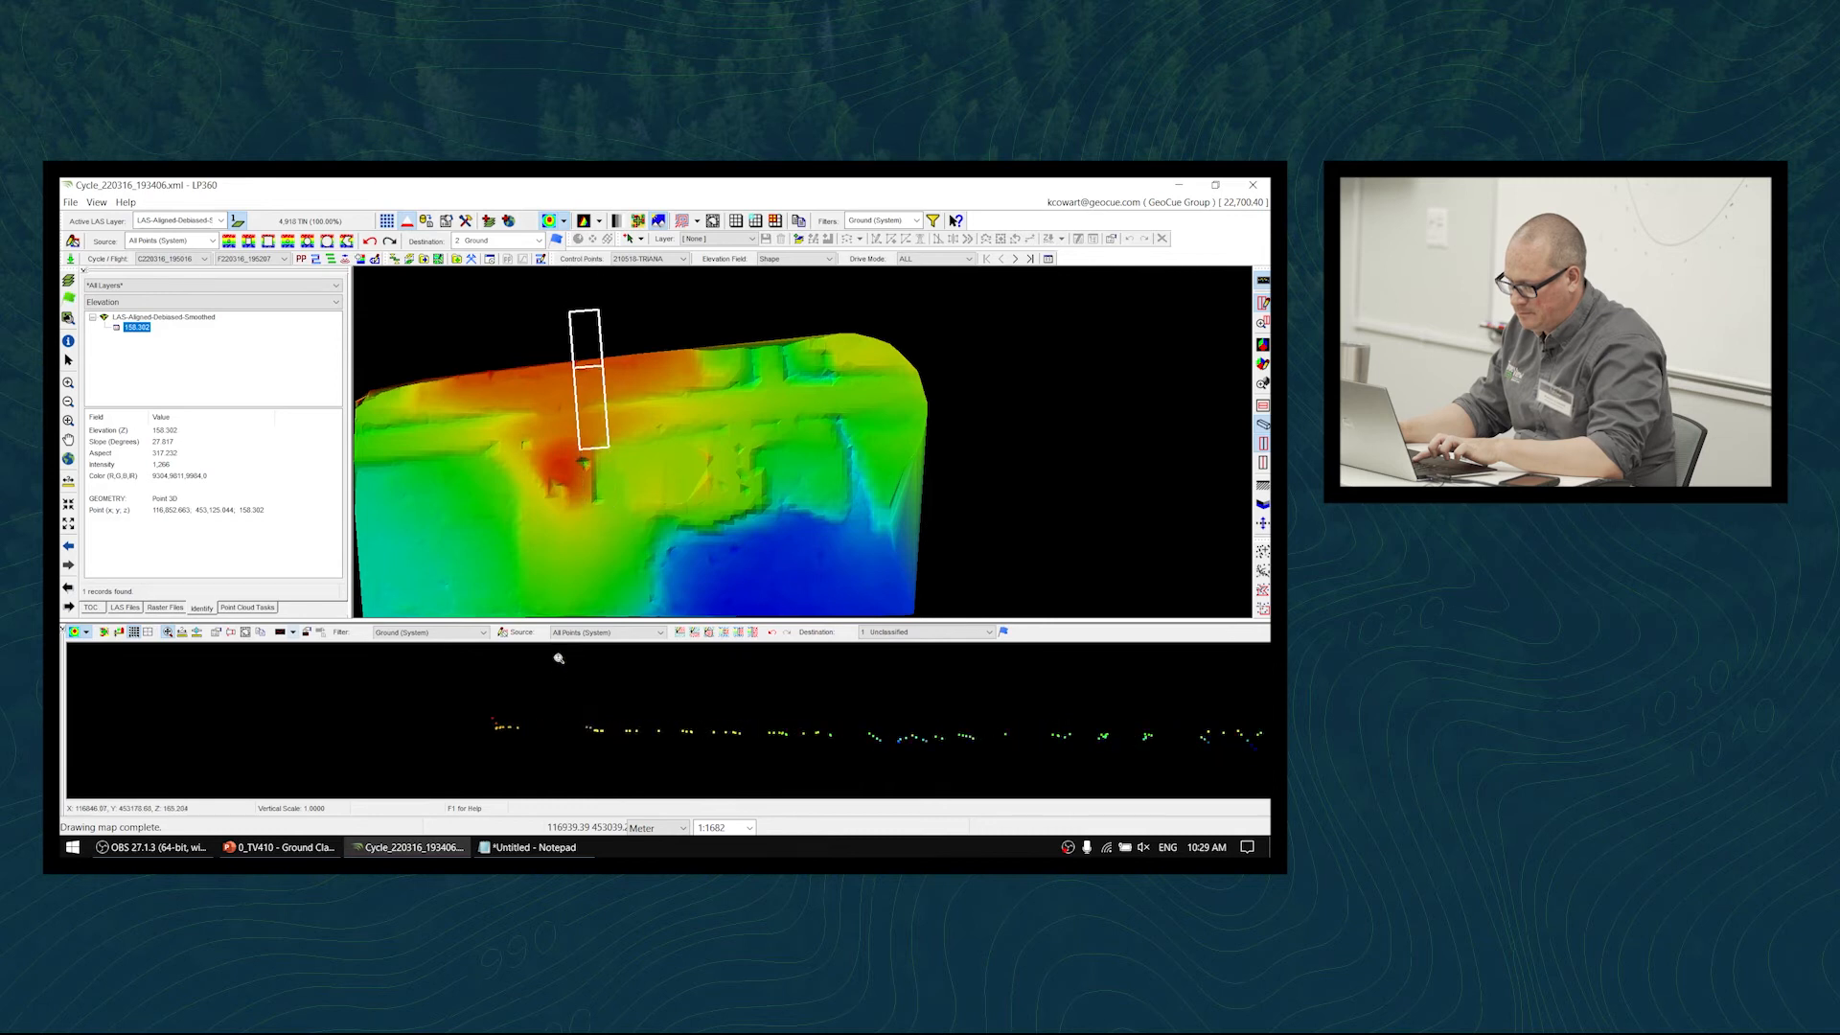
pyautogui.click(680, 632)
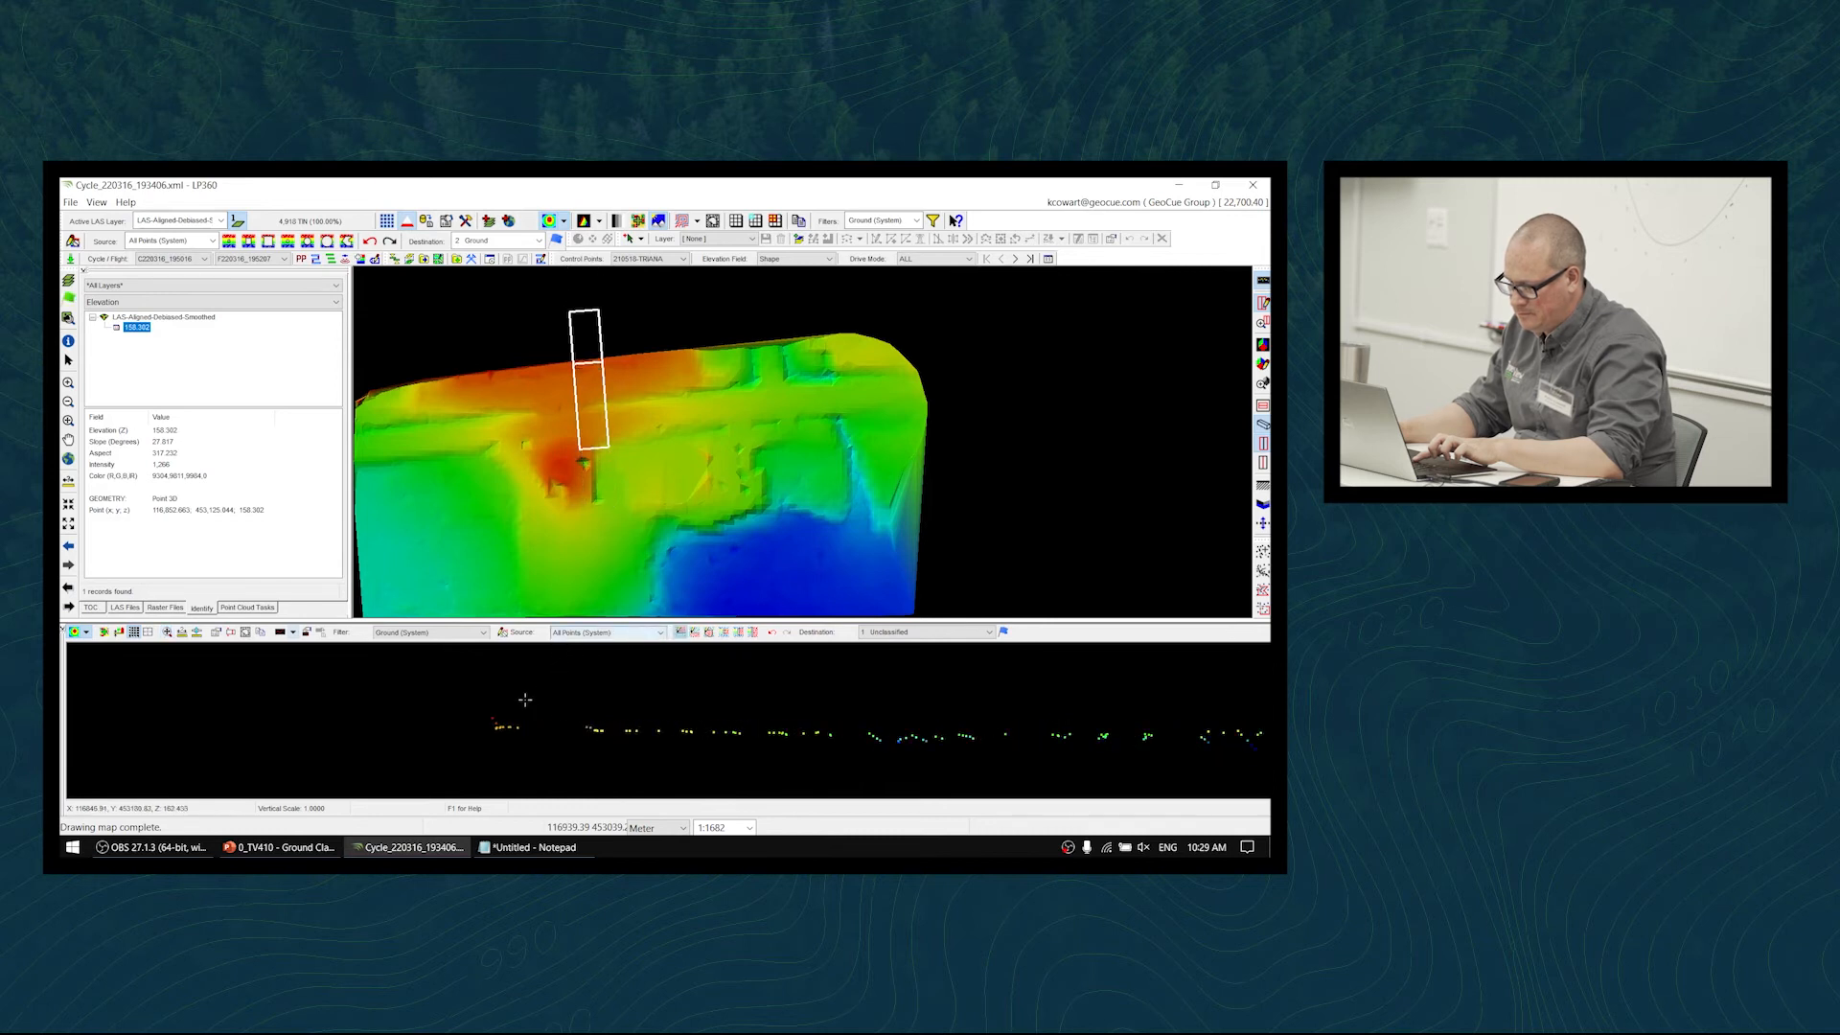
pyautogui.click(482, 726)
pyautogui.click(518, 727)
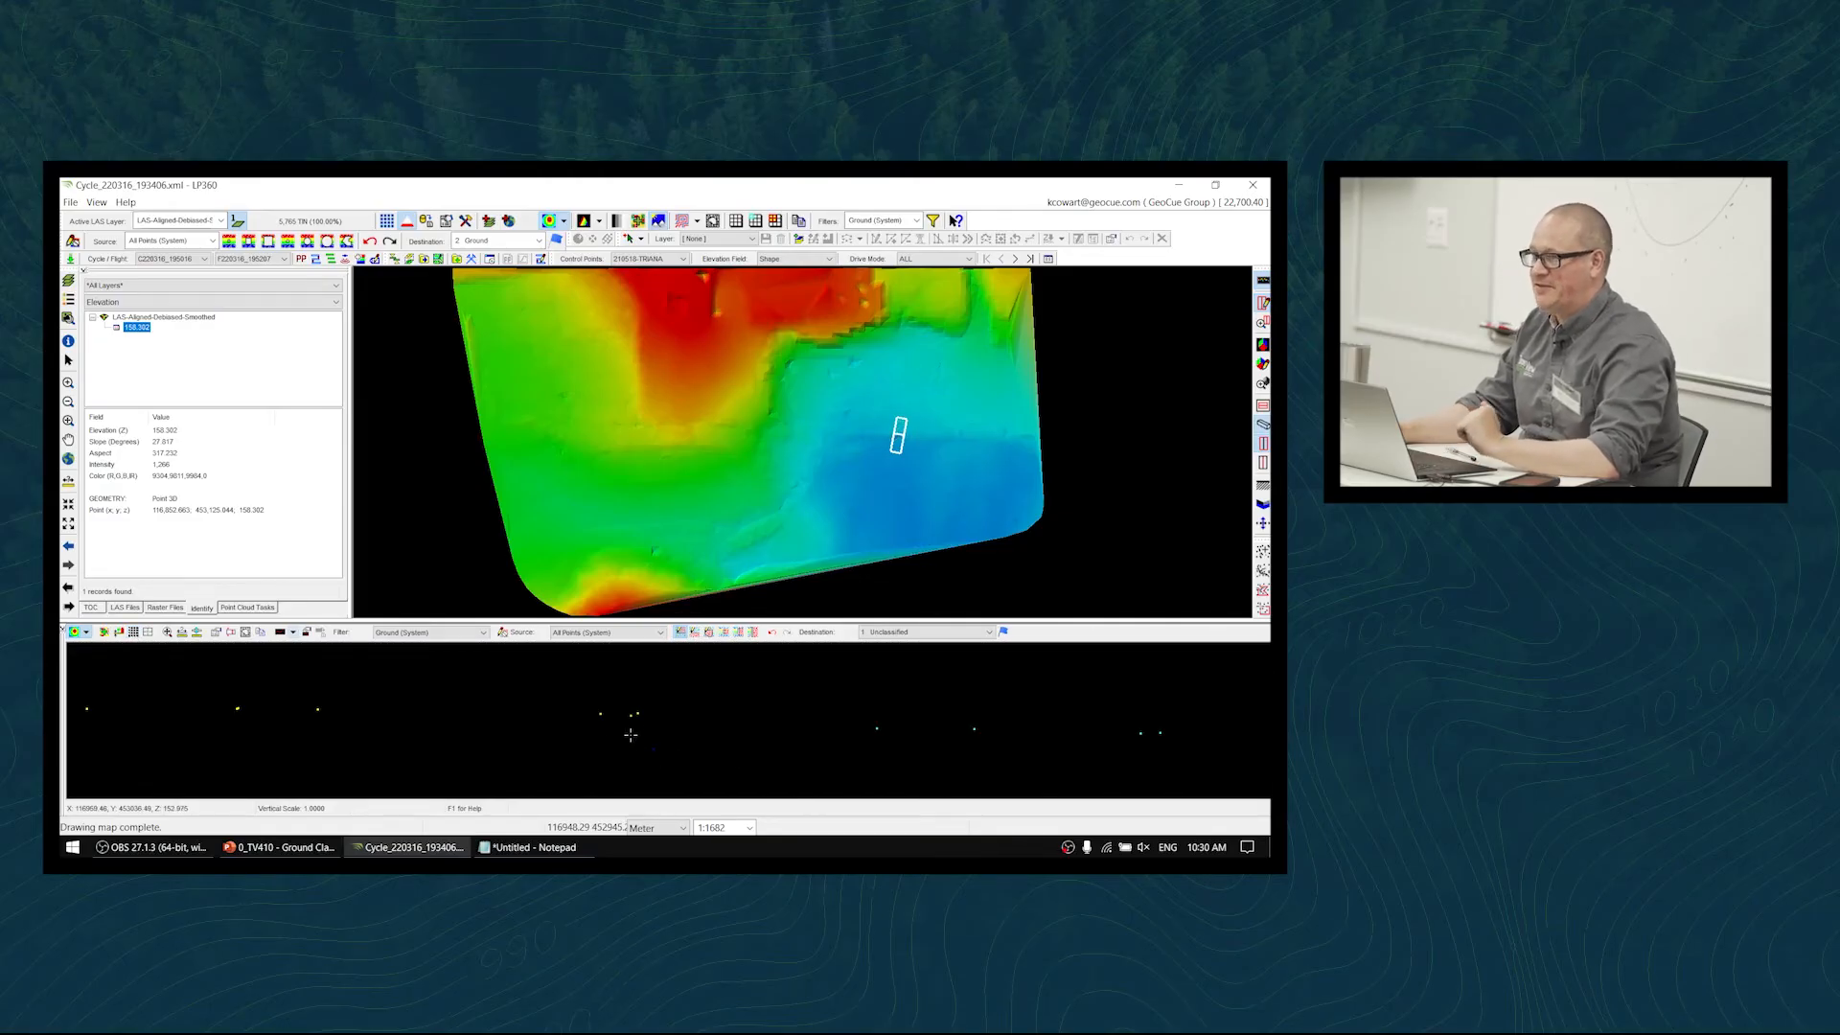
# - Reclassify points under a short line in the profile over the low blue area as Unclassified with Classify Points Below Line
pyautogui.click(695, 632)
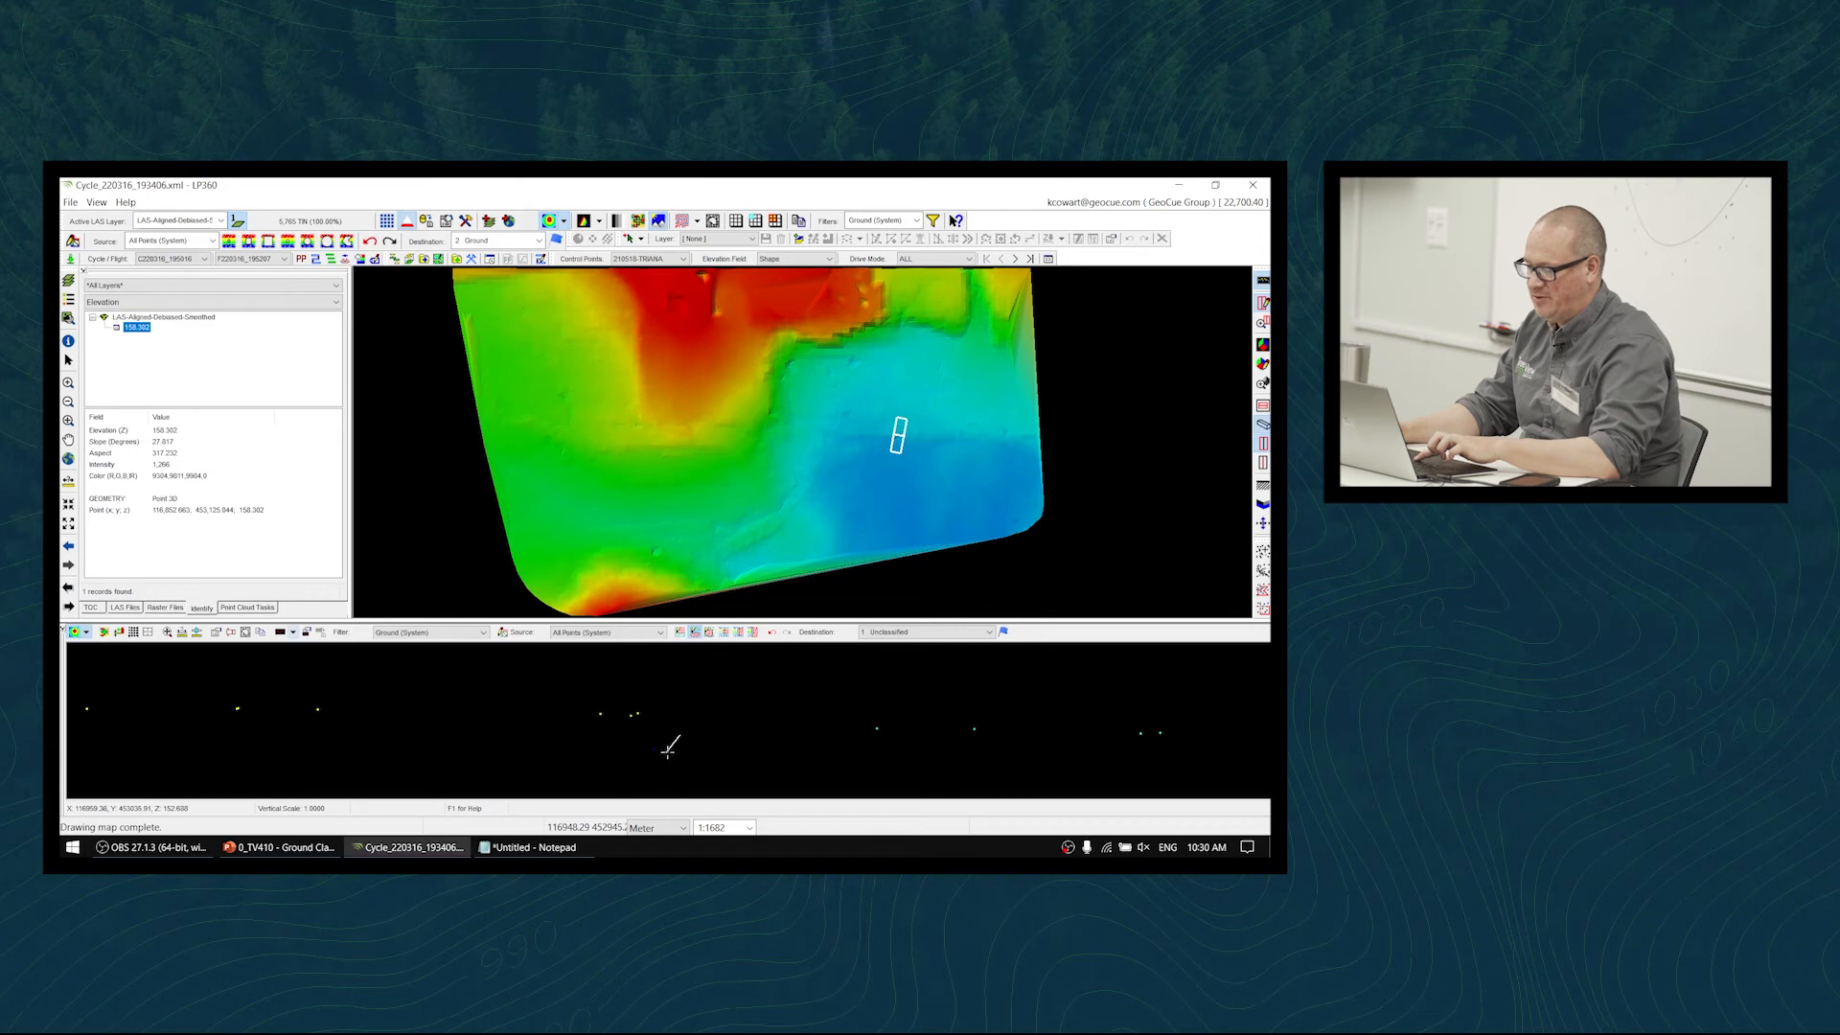
pyautogui.click(615, 740)
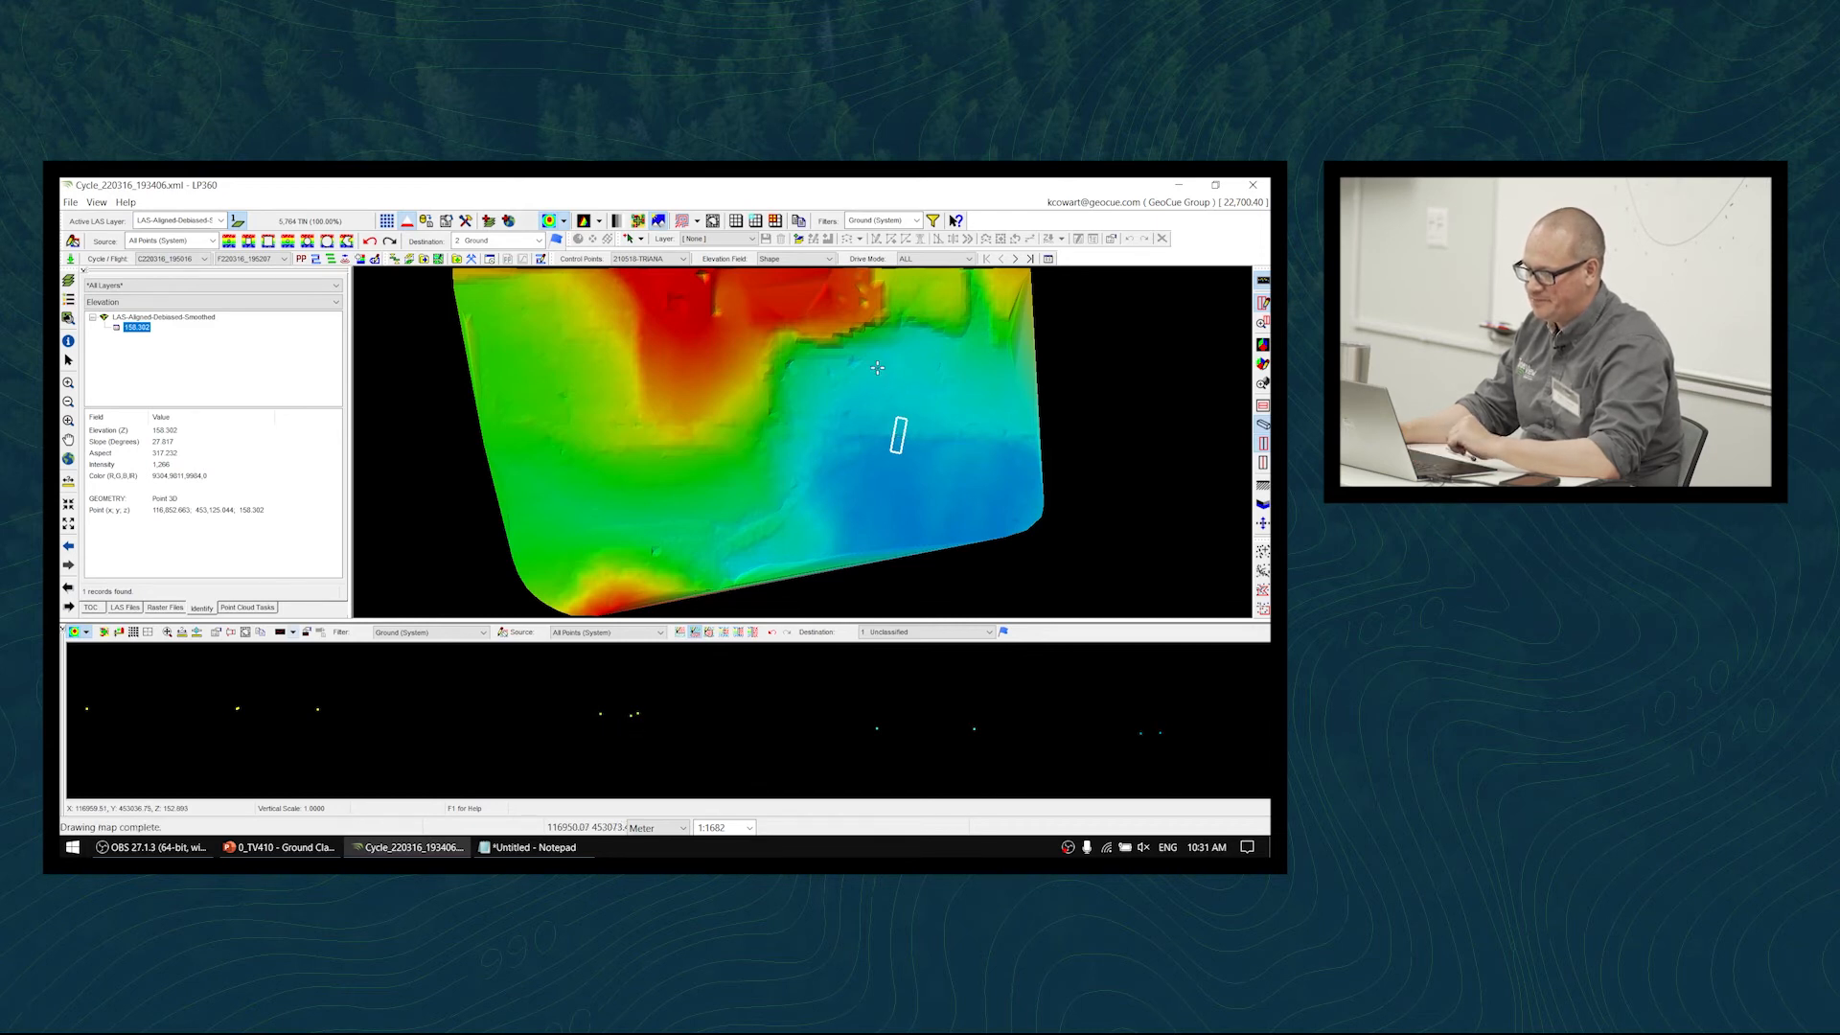
pyautogui.moveTo(883, 356); pyautogui.dragTo(859, 493, button='middle')
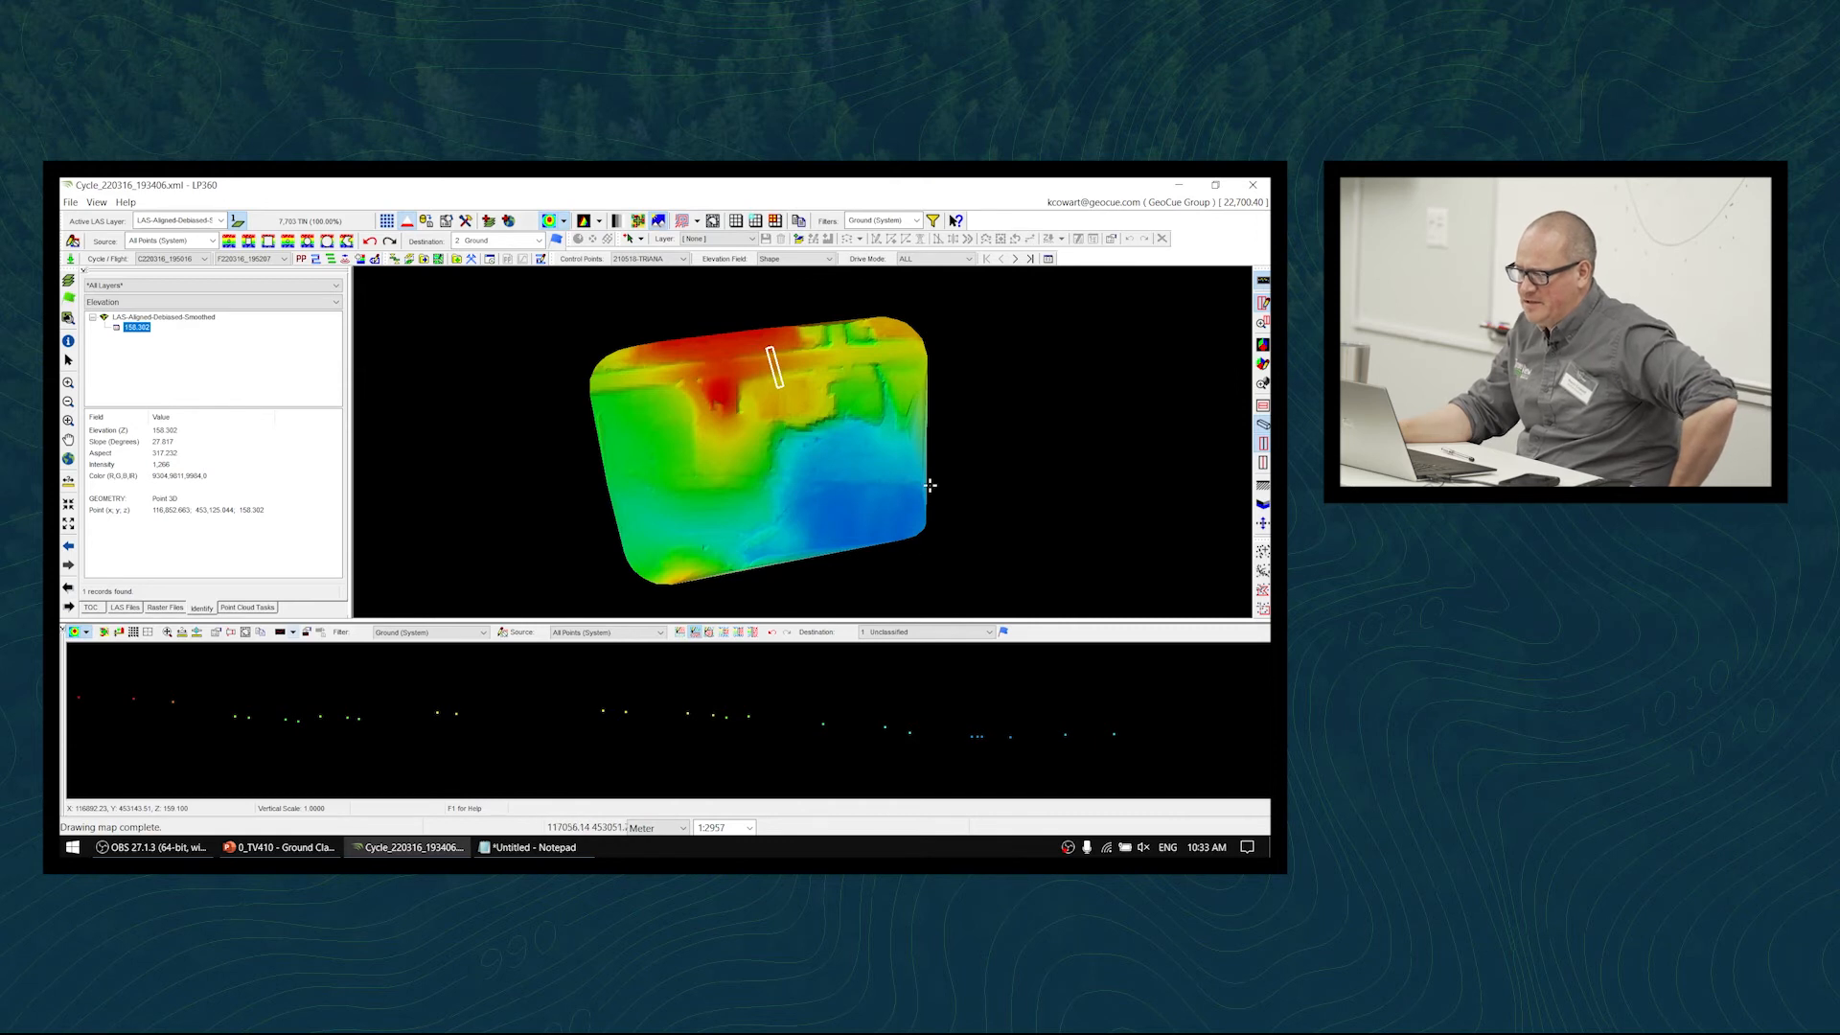
# - Display contour lines on the whole surface and switch to the alternative contour display type
pyautogui.click(683, 222)
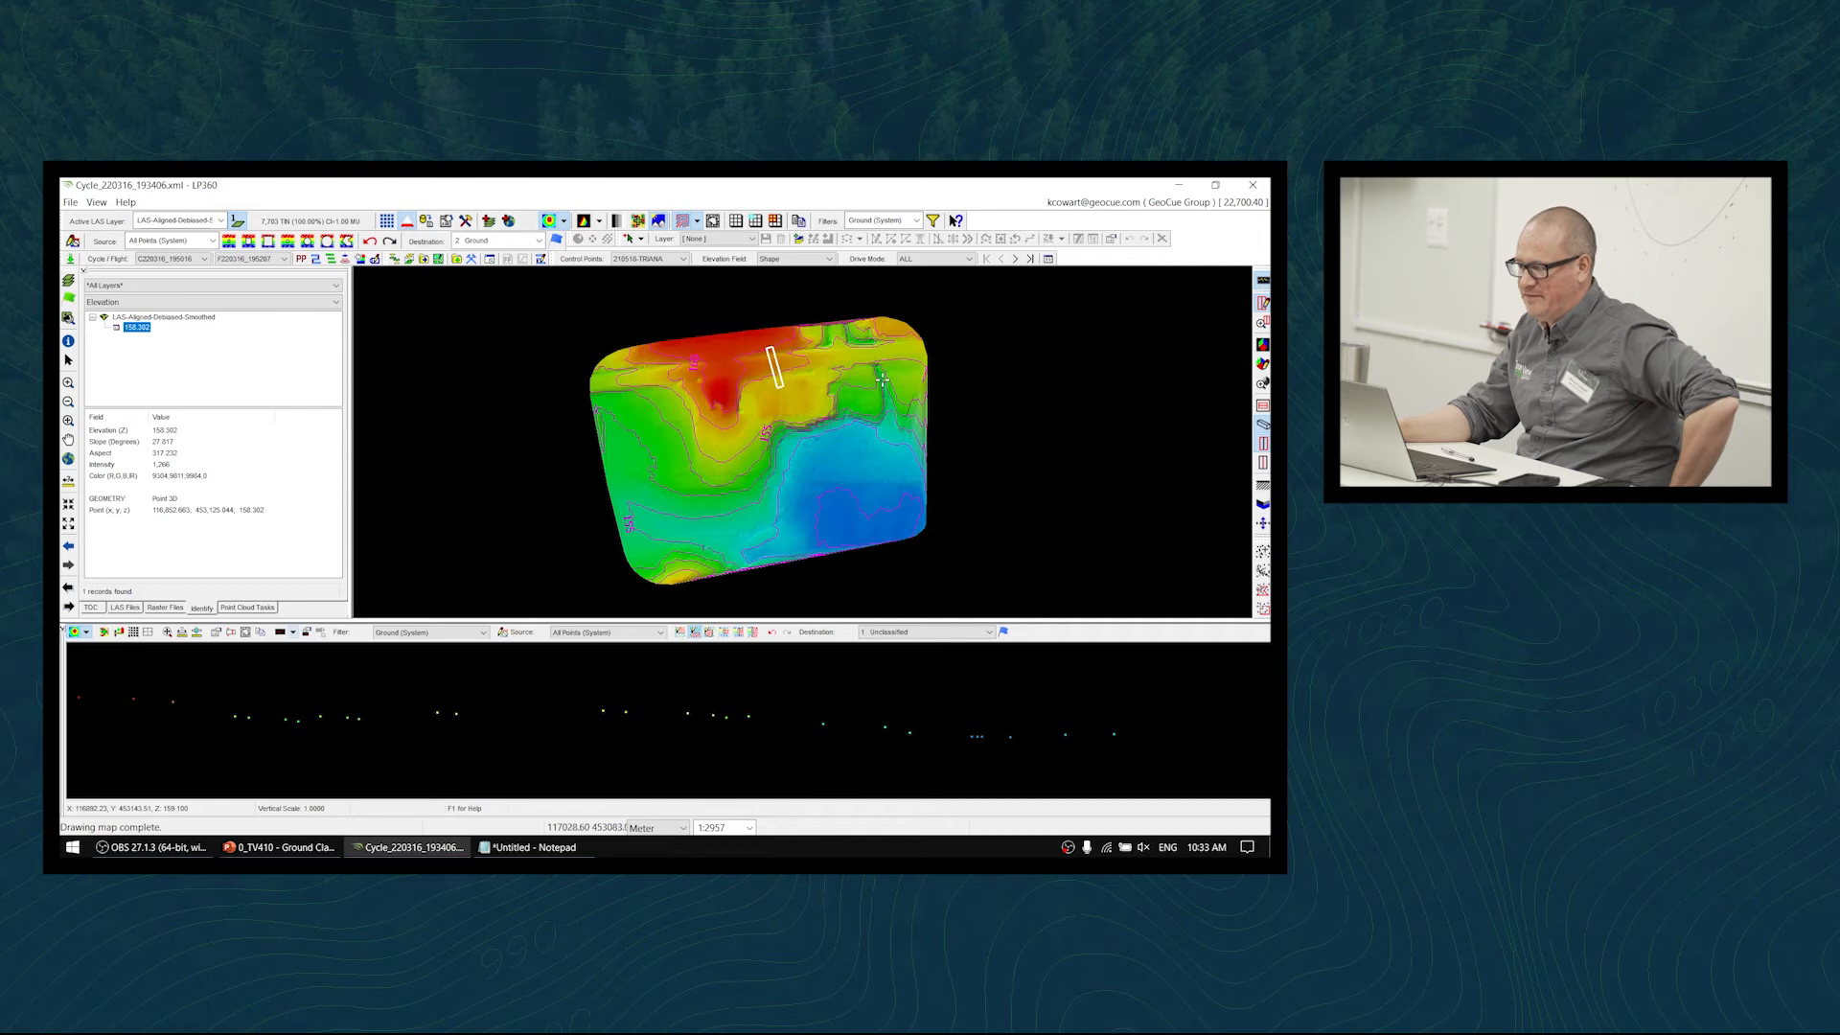
pyautogui.click(697, 221)
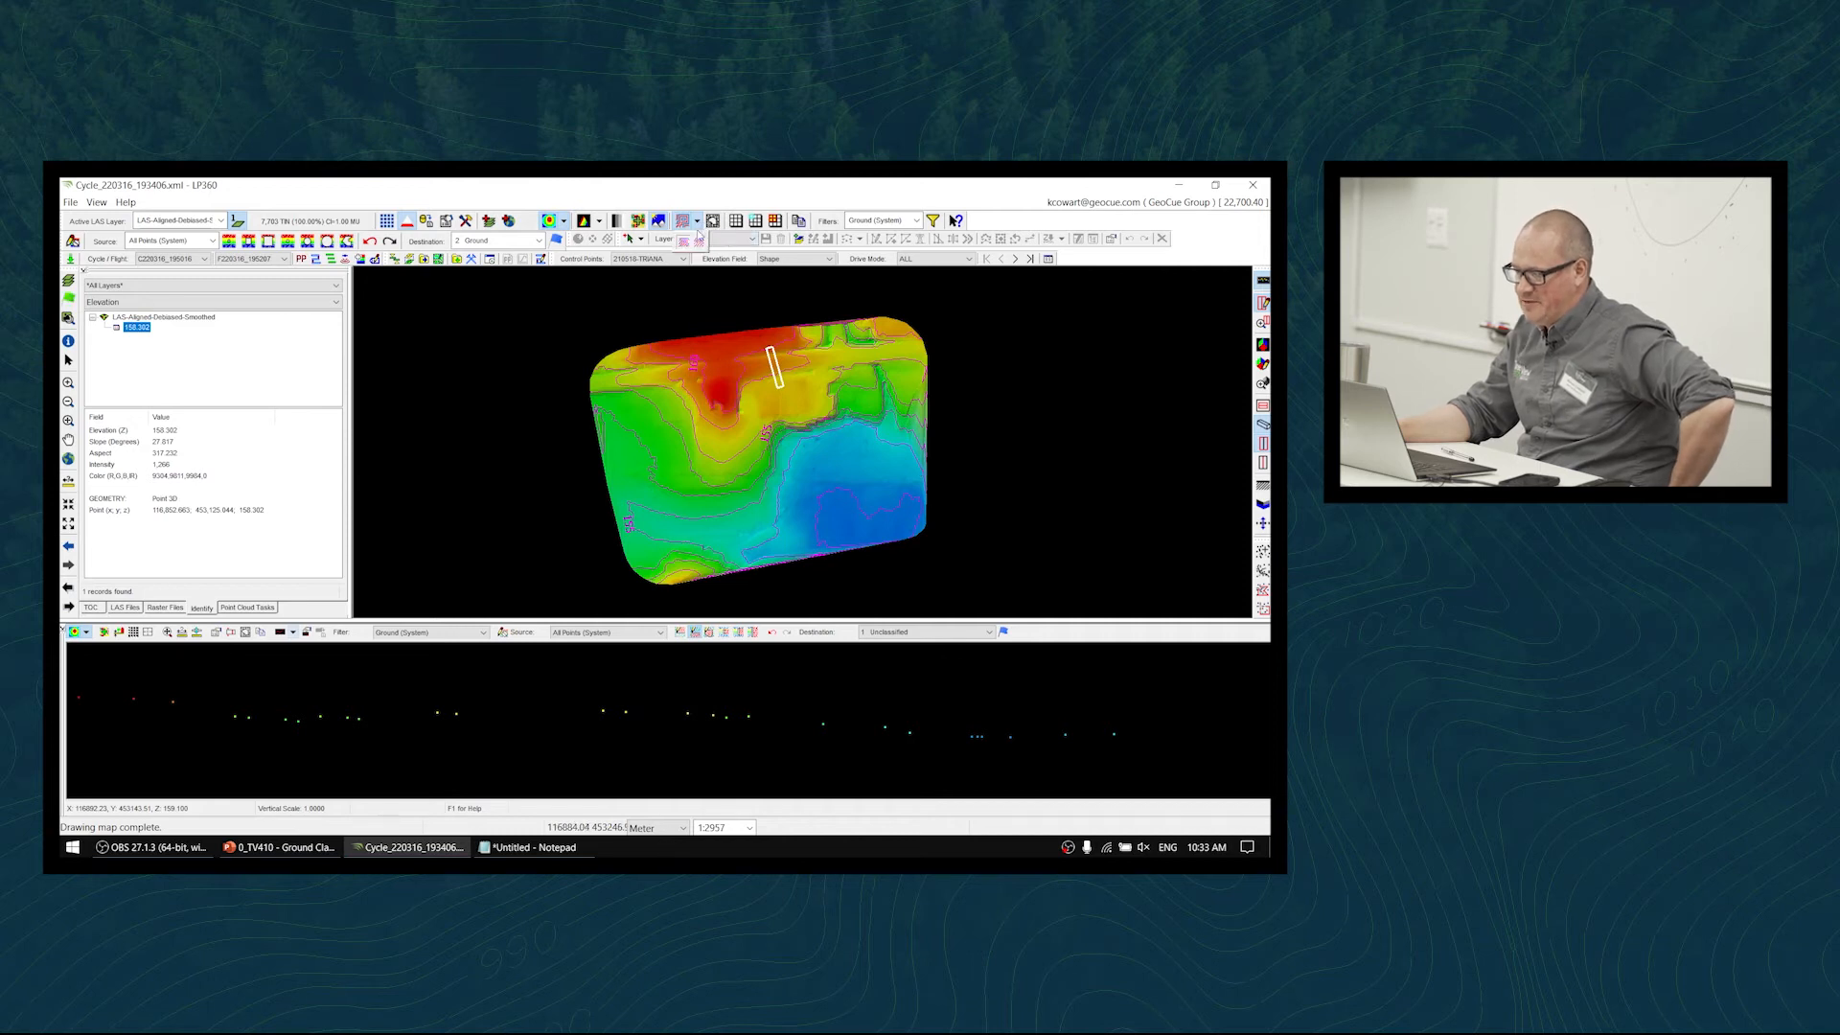
pyautogui.click(699, 242)
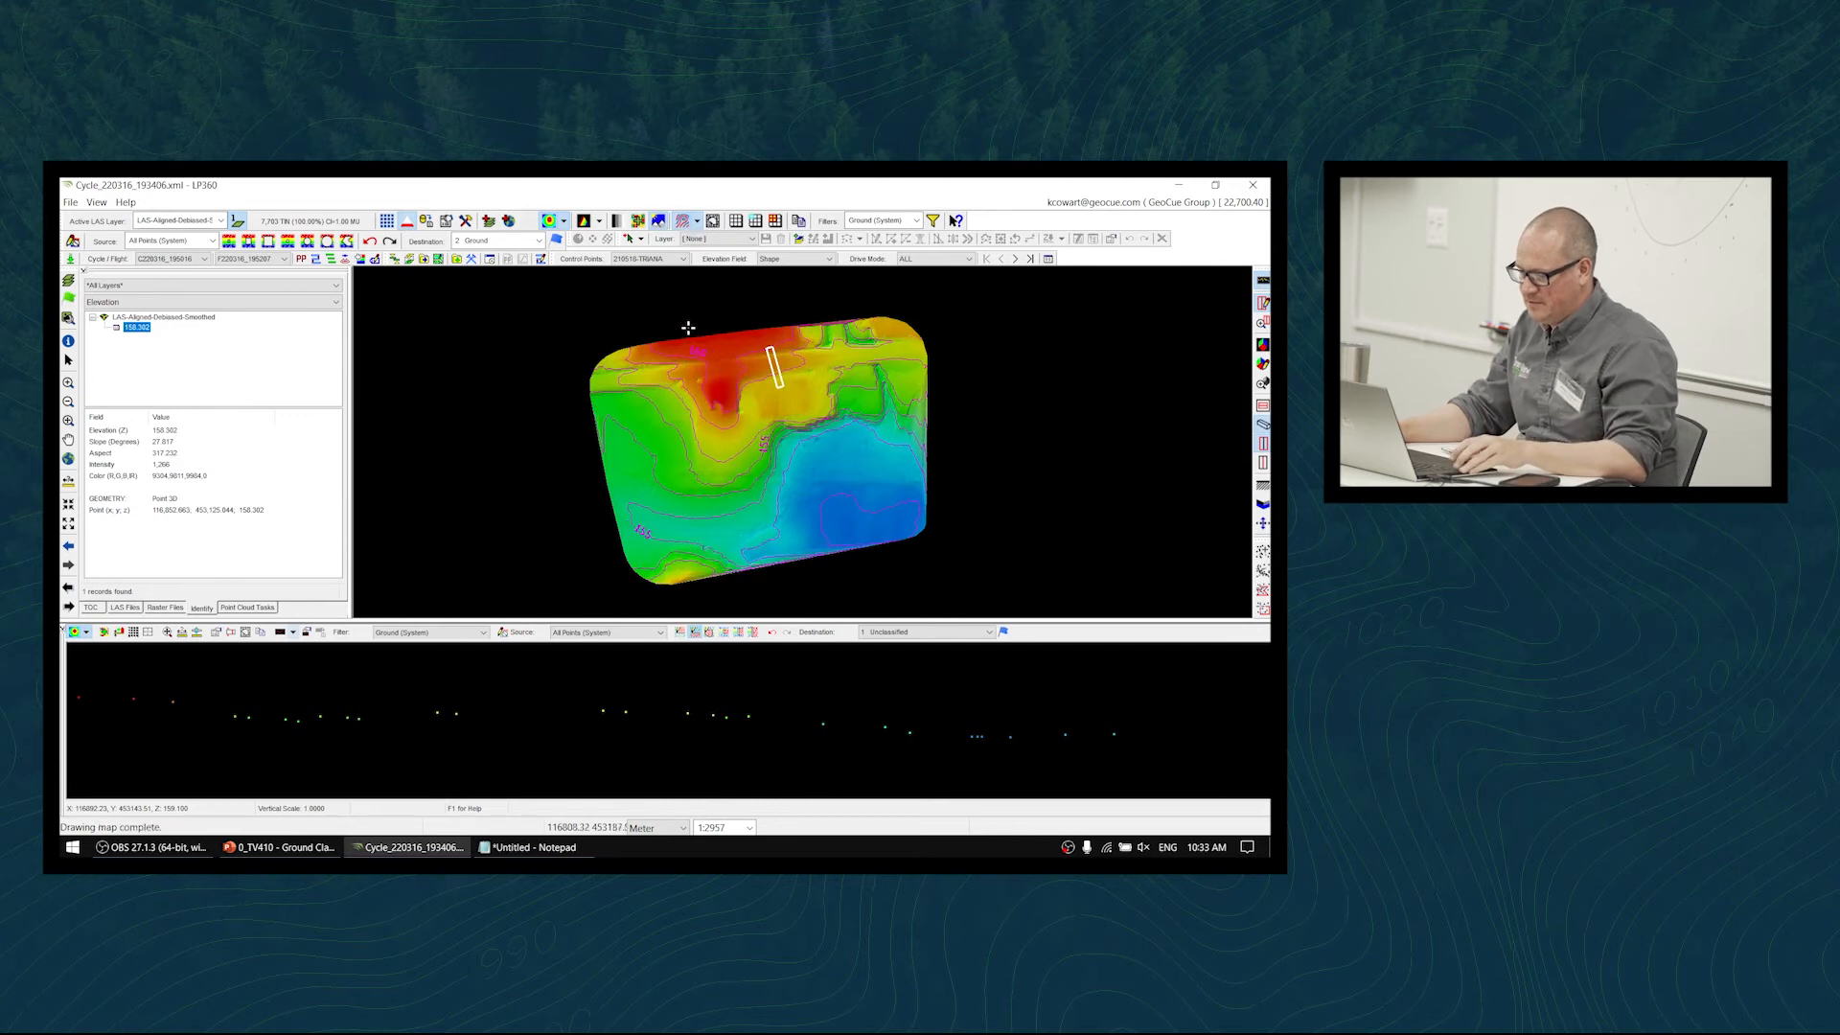
# - Review the LAS layer's contour symbology settings, then examine the contours around the depression in the north-east of the surface
pyautogui.rightClick(686, 225)
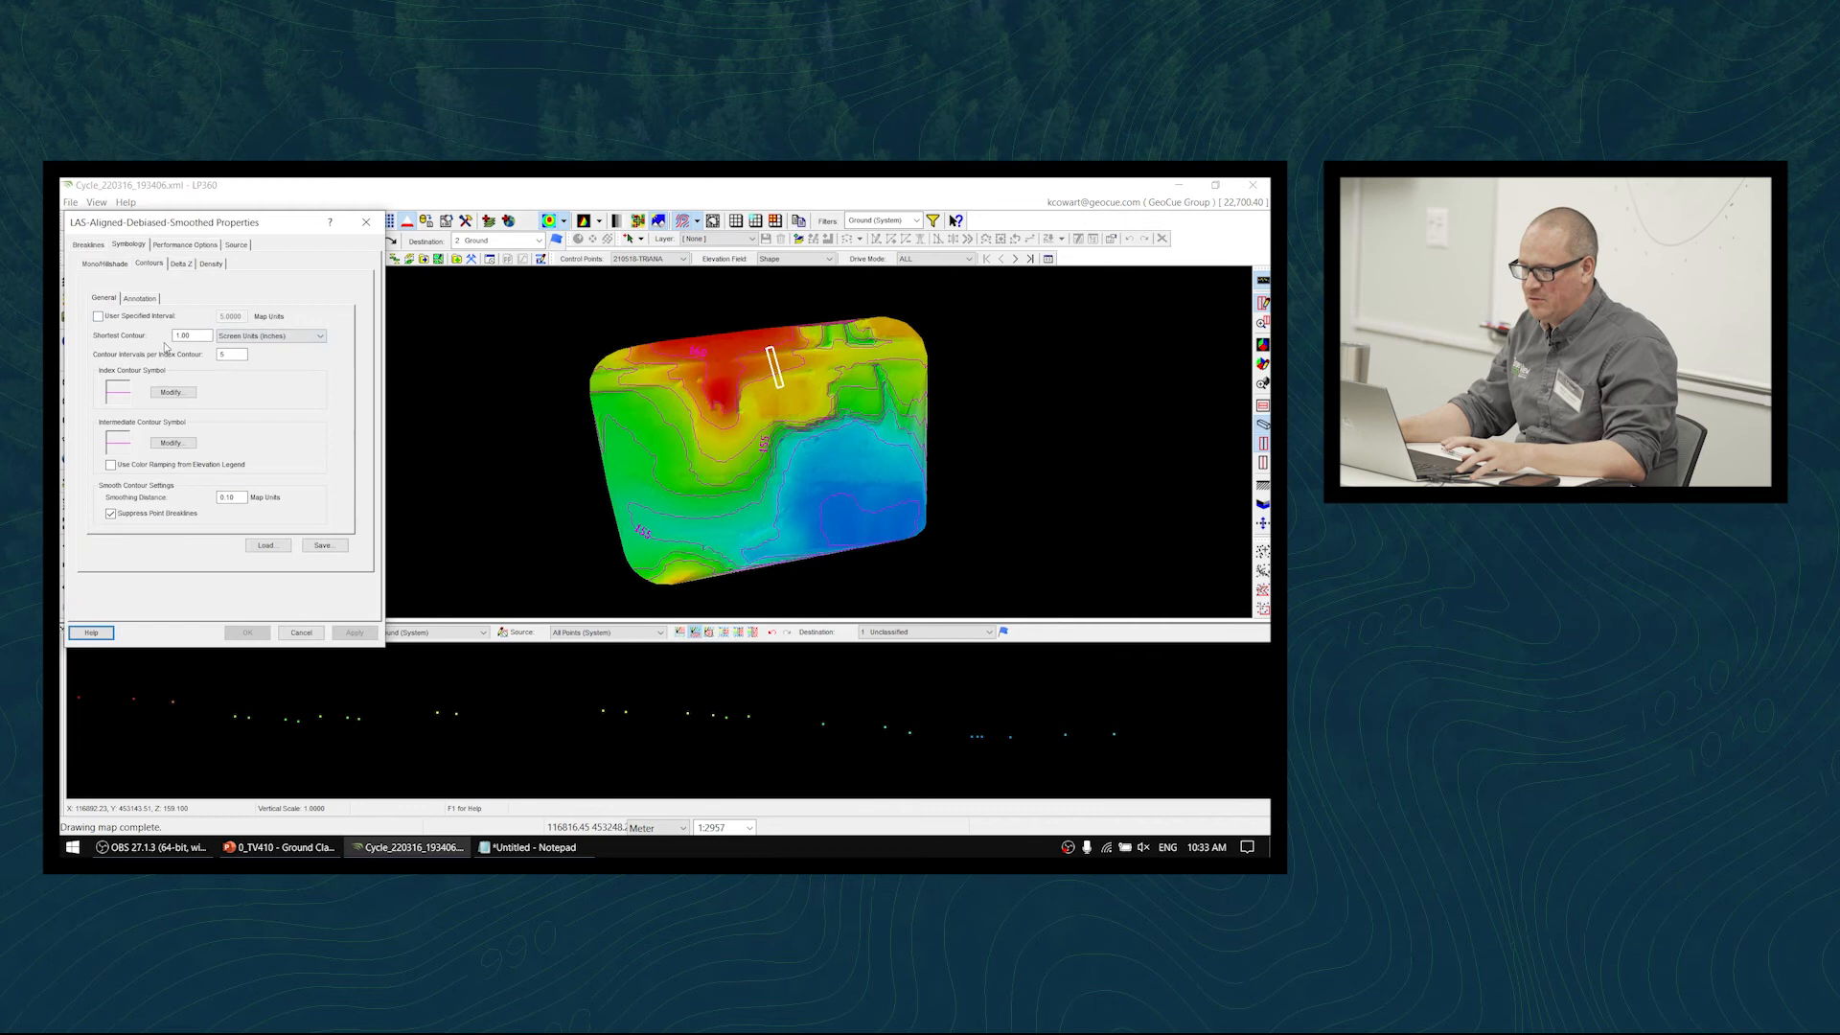
pyautogui.click(366, 222)
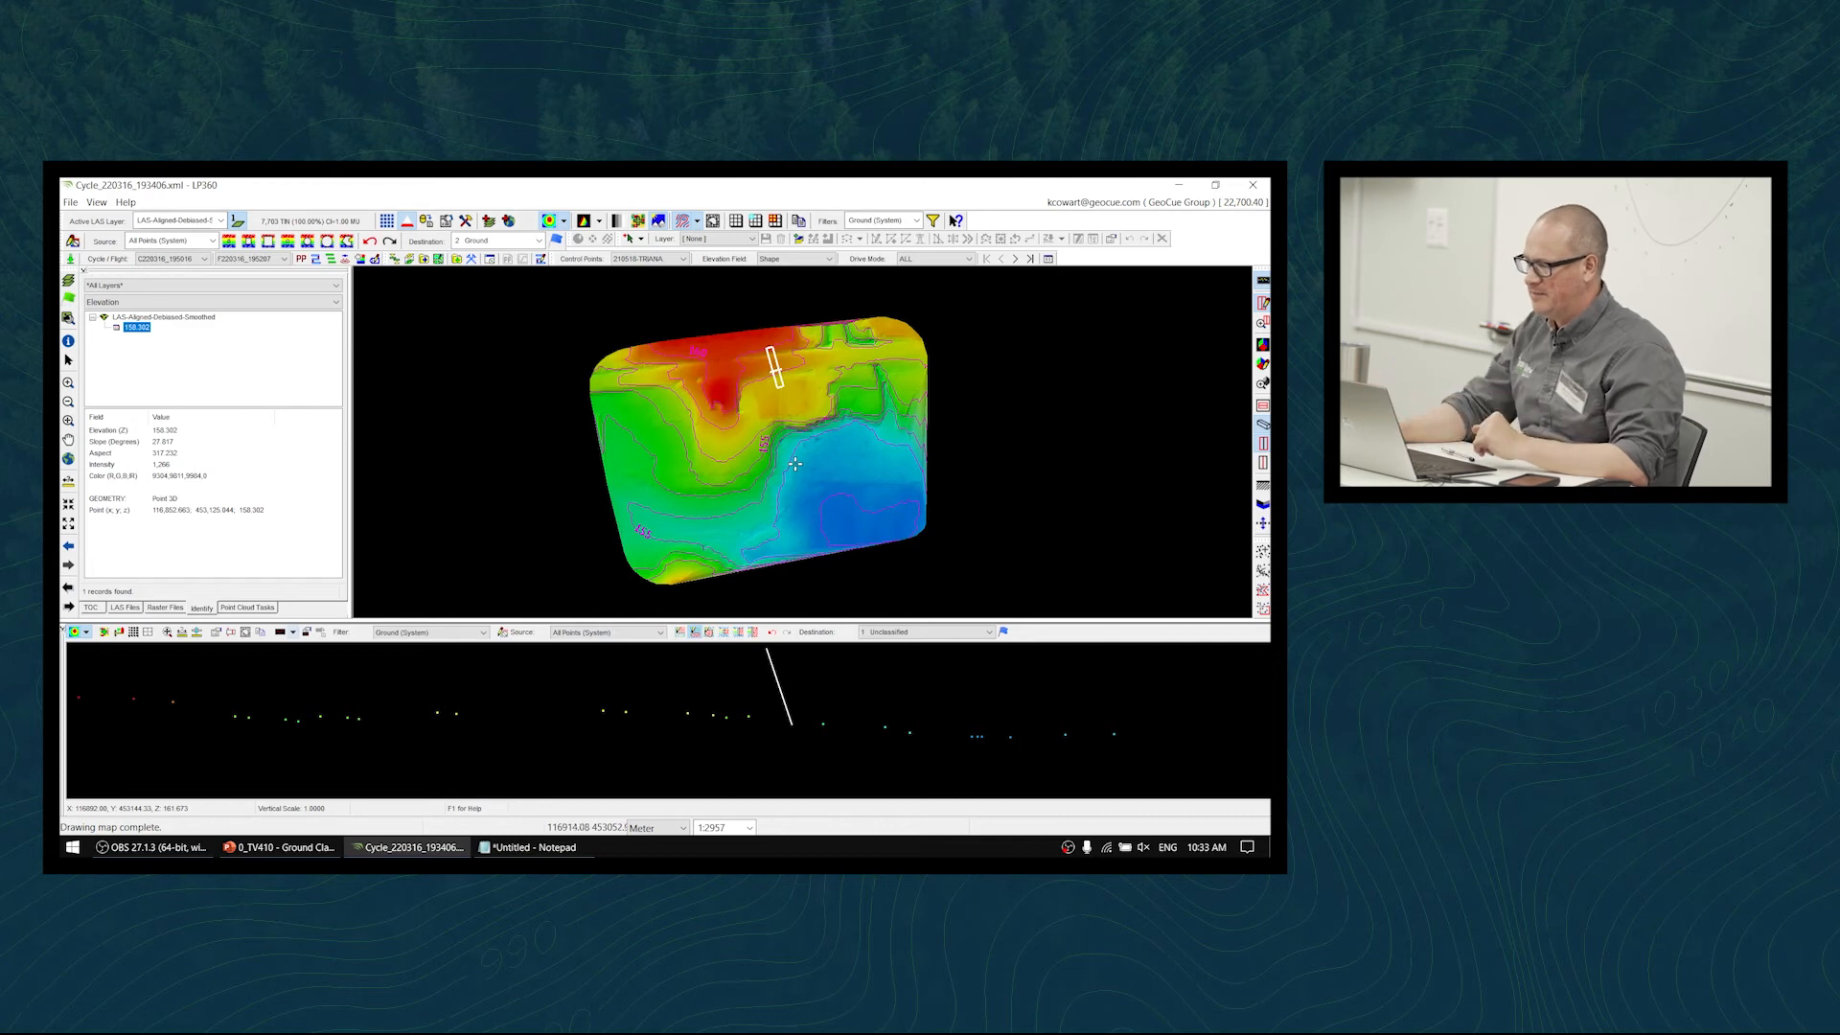
pyautogui.scroll(3, 895, 390)
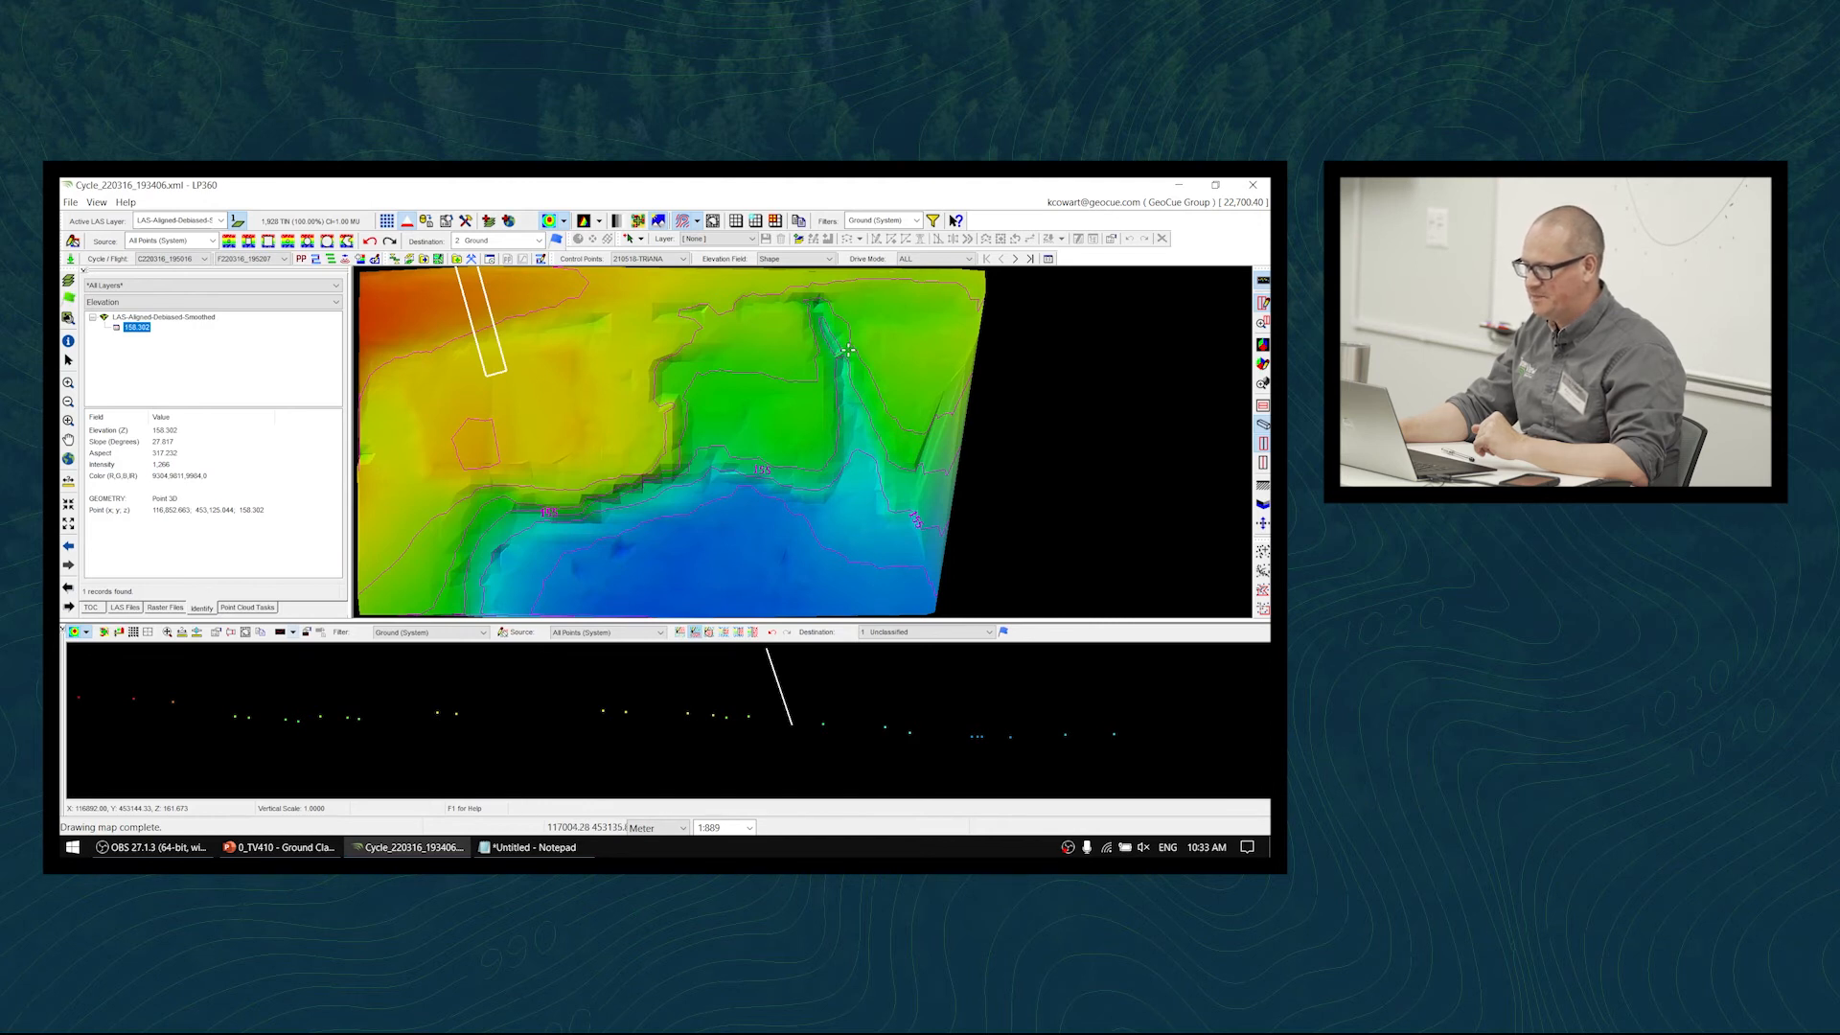
# - Draw a profile across the narrow blue channel in the north-east at the raised spot, and widen it beyond both banks
pyautogui.scroll(2, 874, 340)
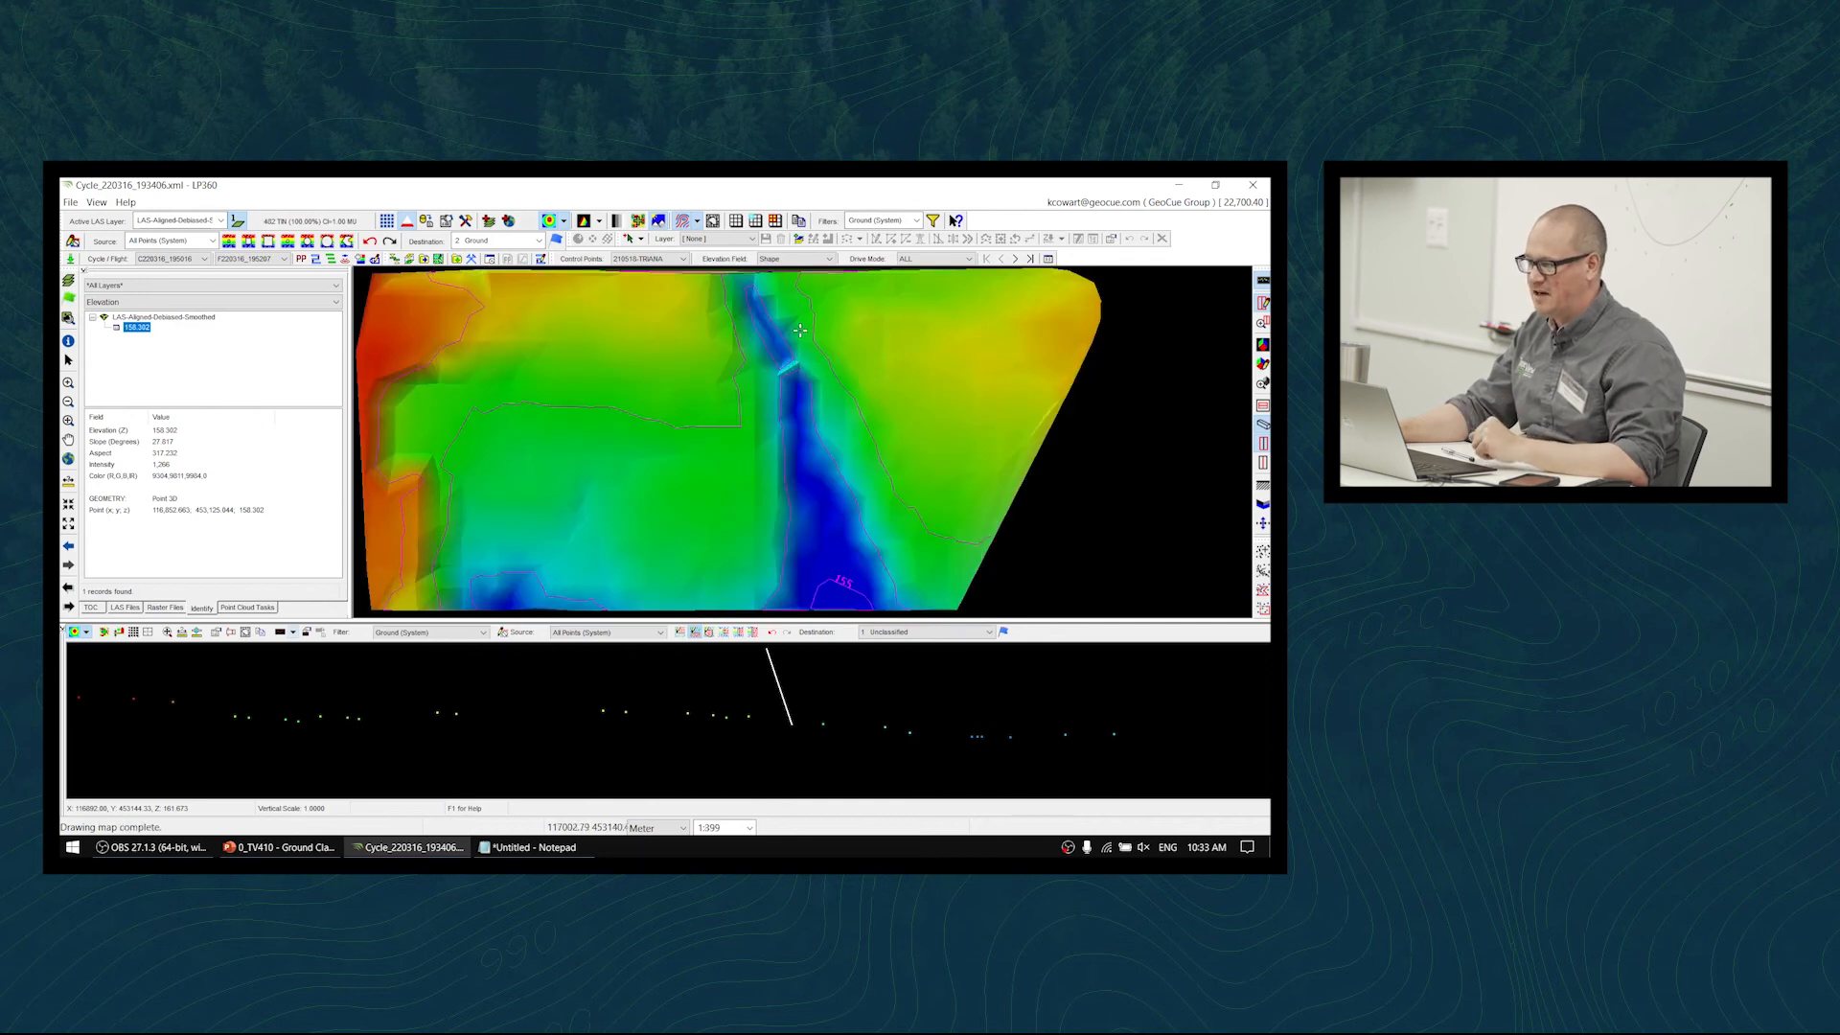
pyautogui.click(733, 381)
pyautogui.click(891, 346)
pyautogui.click(886, 330)
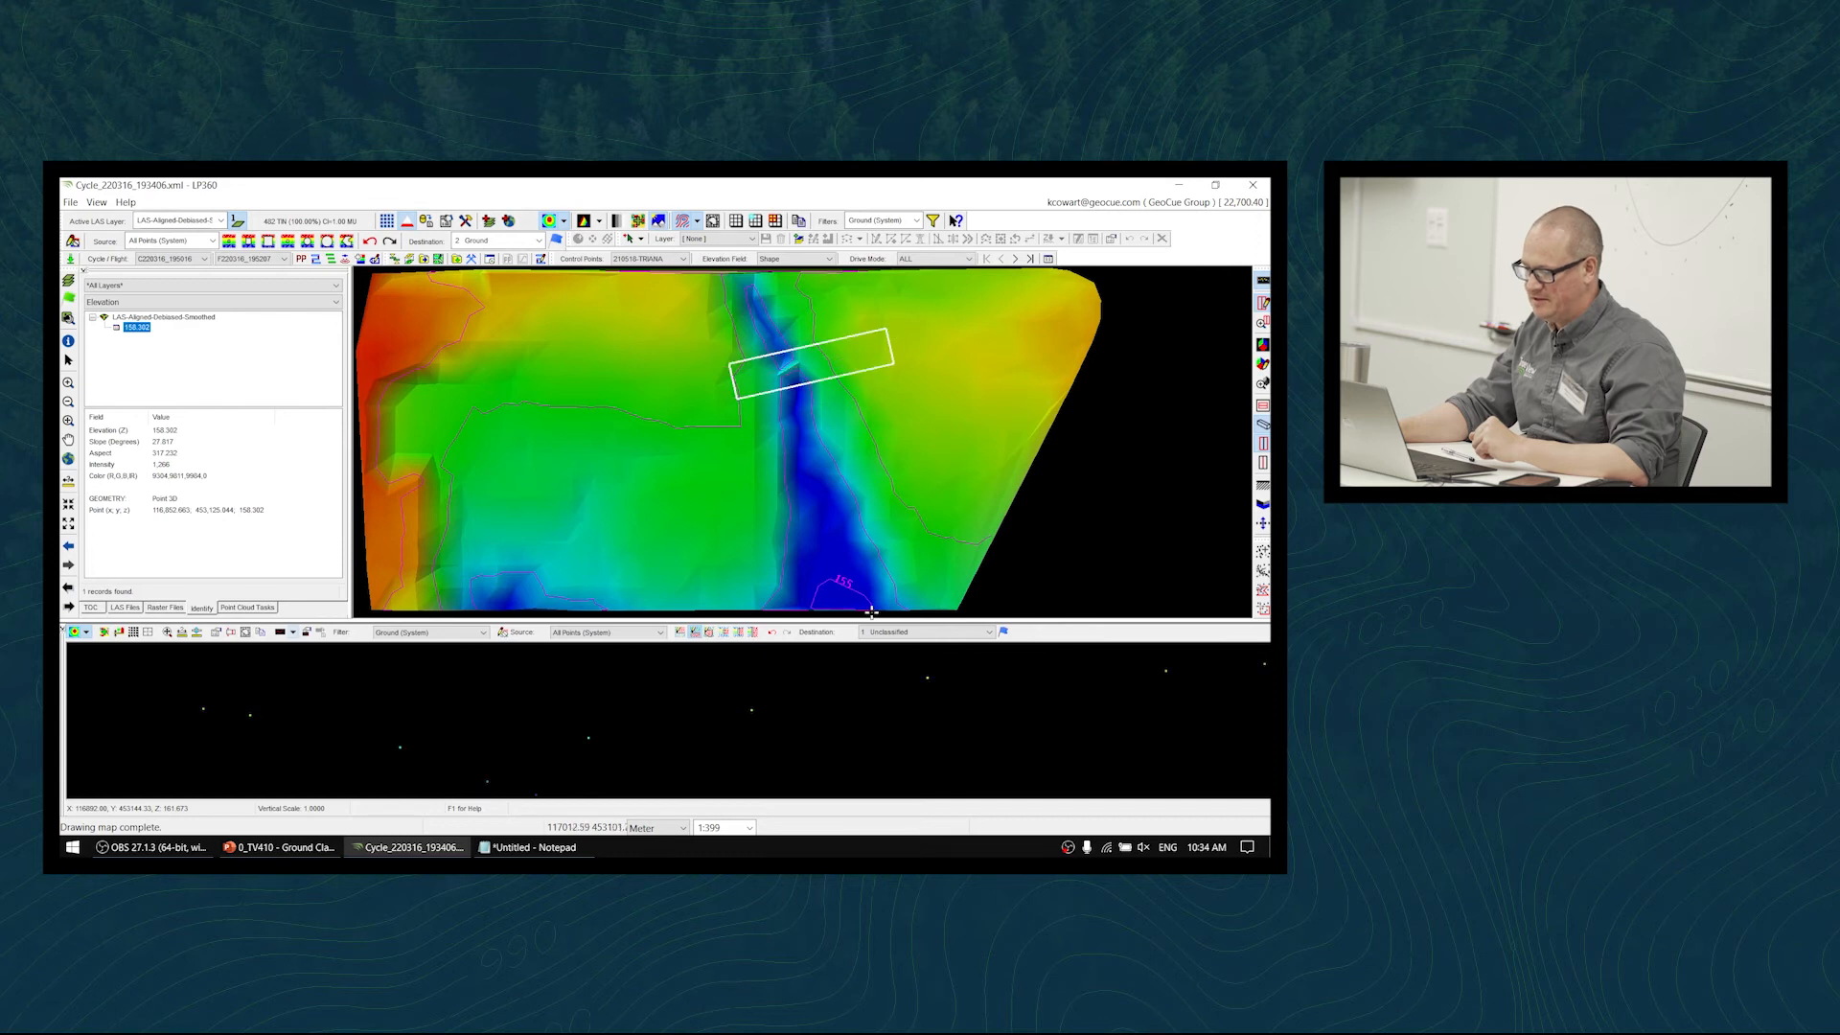
pyautogui.click(170, 634)
pyautogui.scroll(-5, 636, 744)
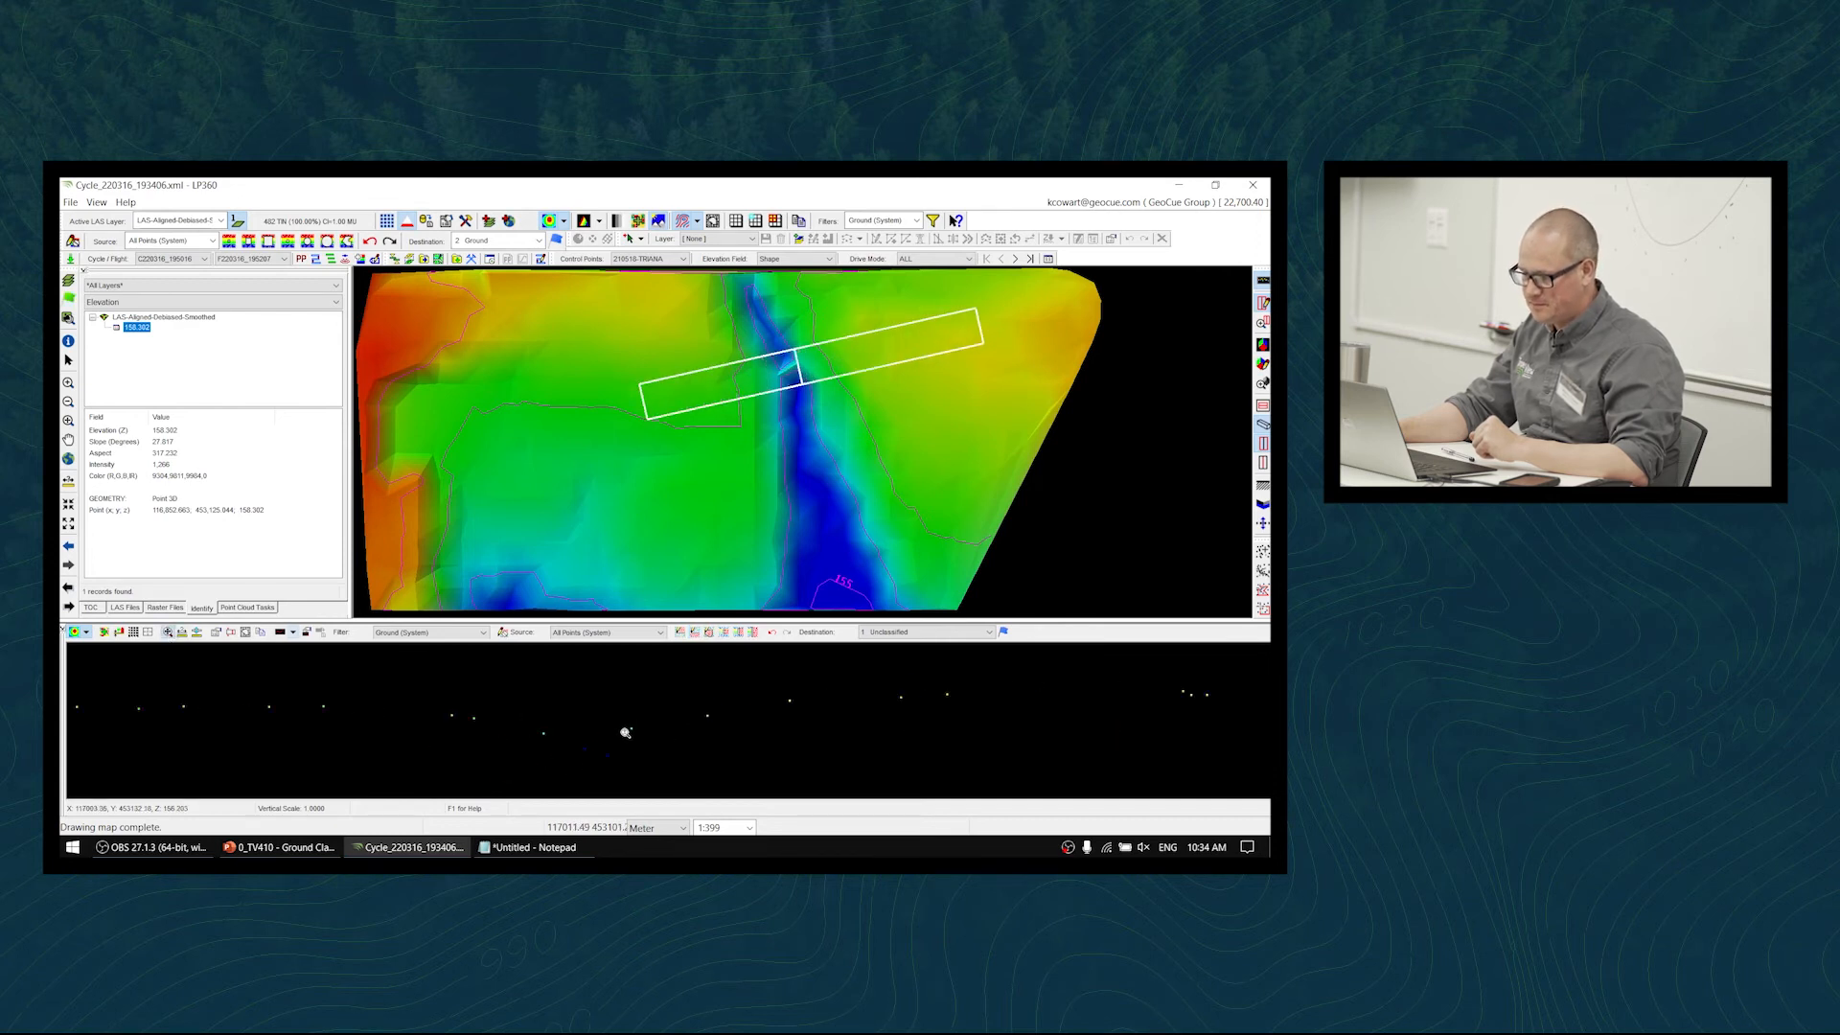
# - Examine the raised spot in the channel up close while stepping the profile back and forth along the channel
pyautogui.scroll(3, 819, 392)
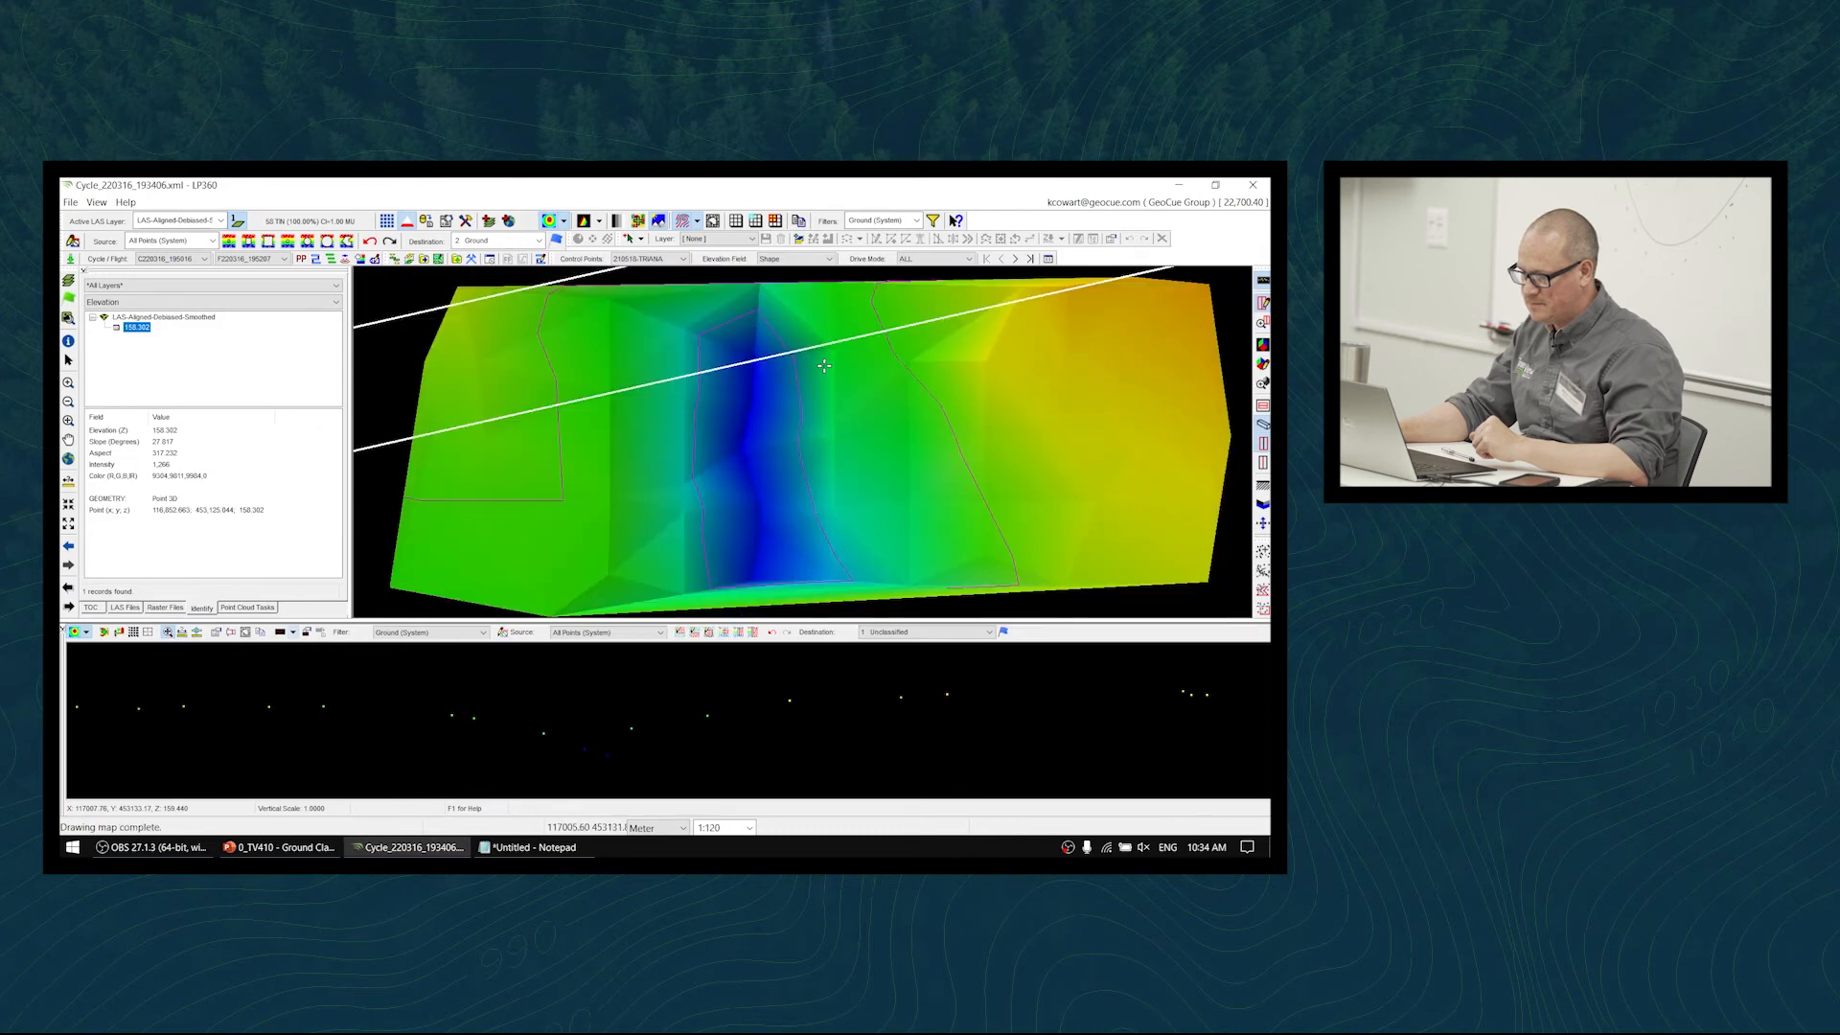
pyautogui.moveTo(826, 359); pyautogui.dragTo(828, 452, button='middle')
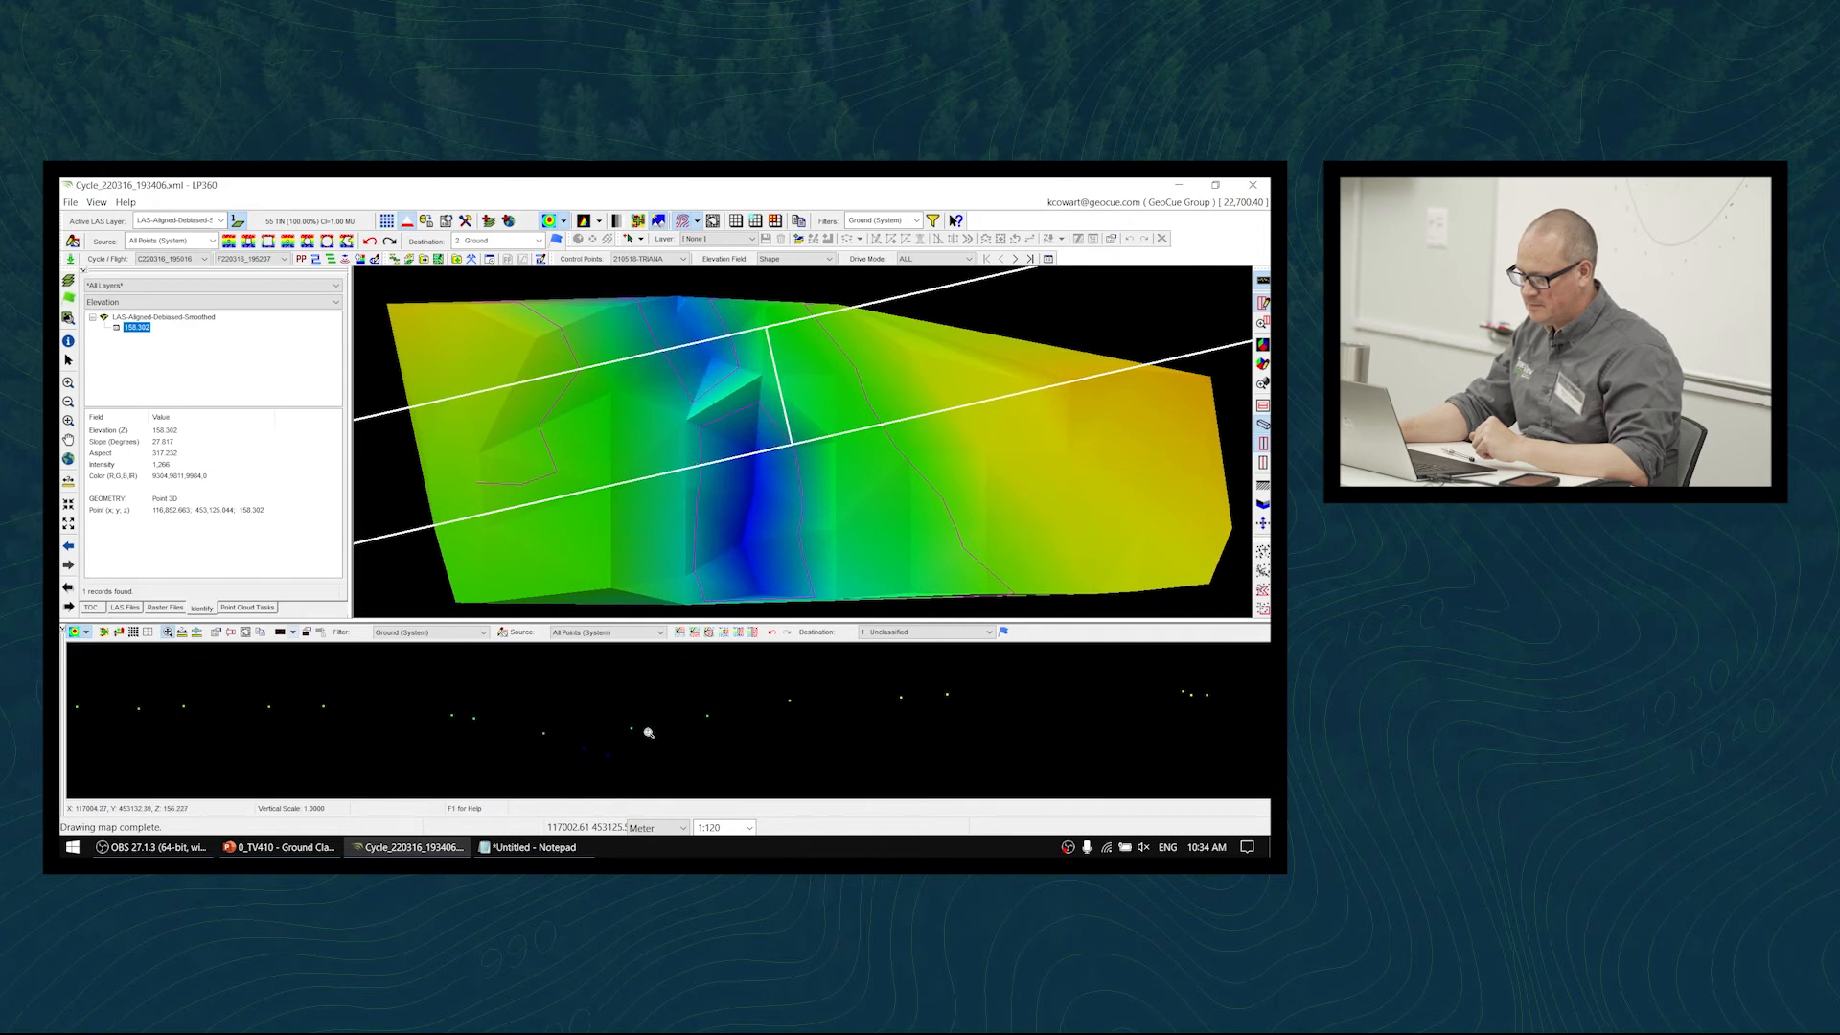
pyautogui.press('Up')
pyautogui.press('Down')
pyautogui.press('Down')
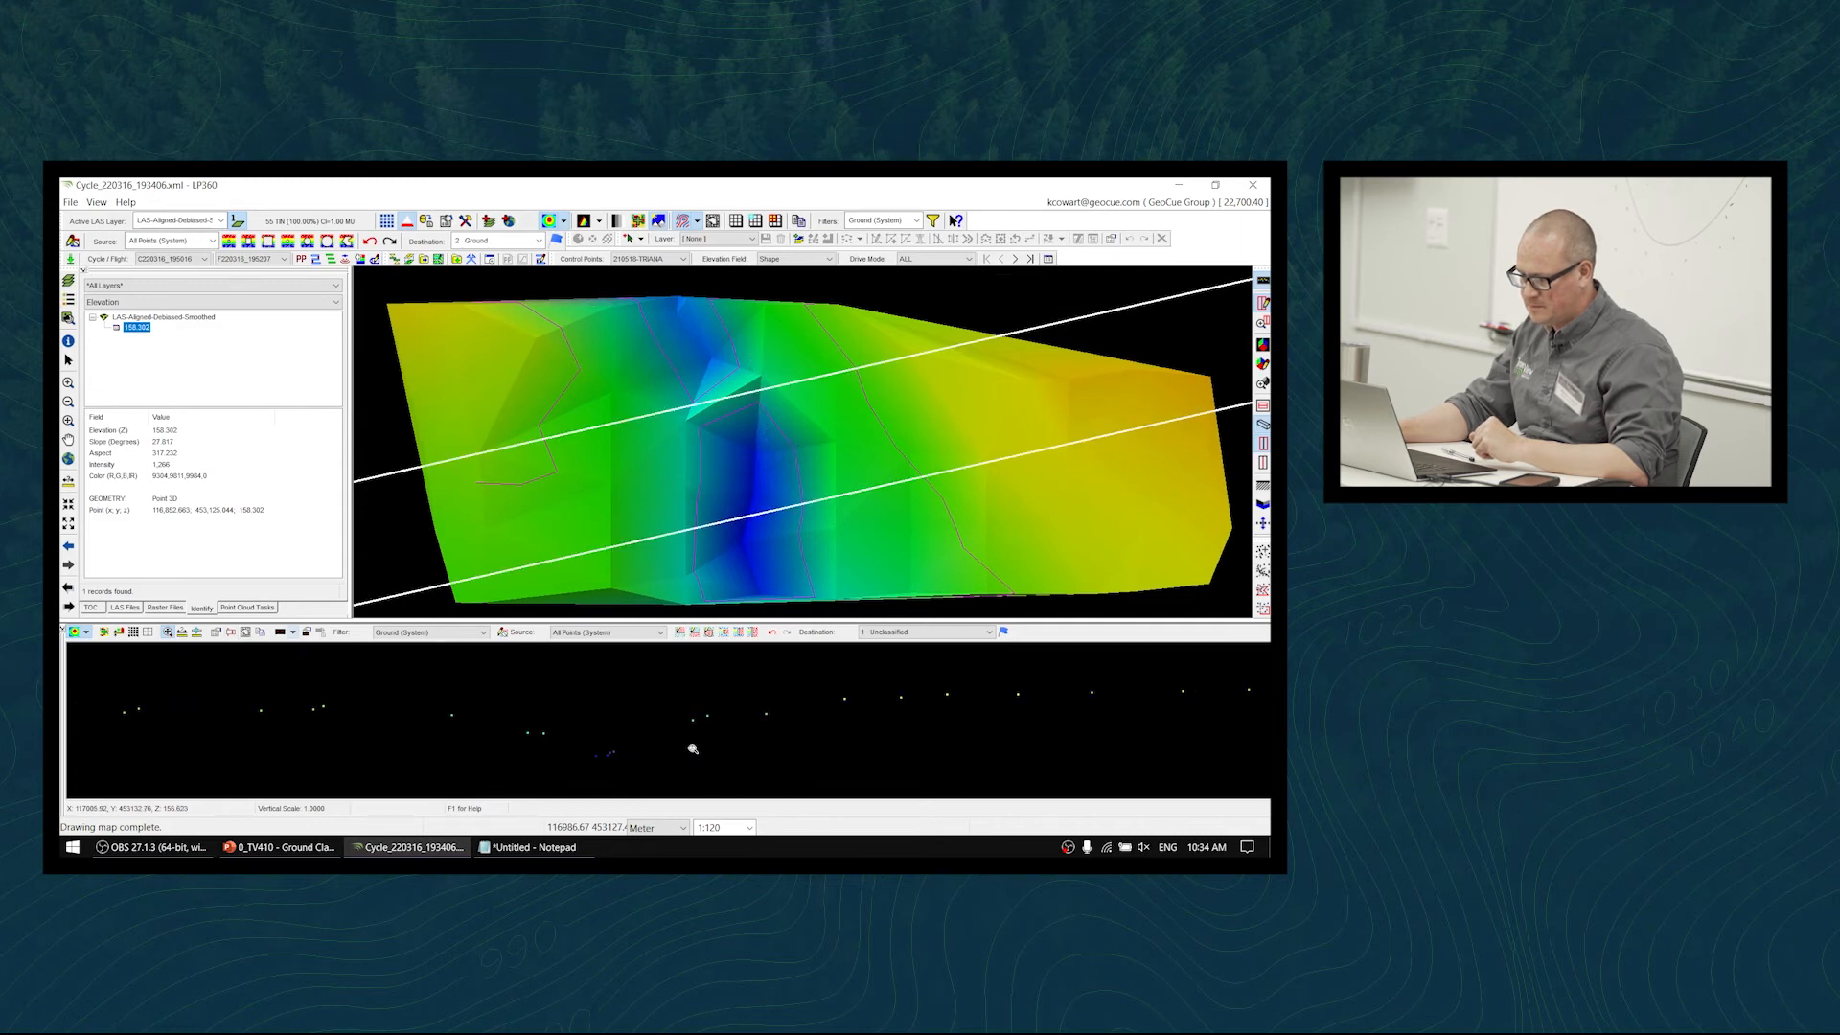
pyautogui.press('Up')
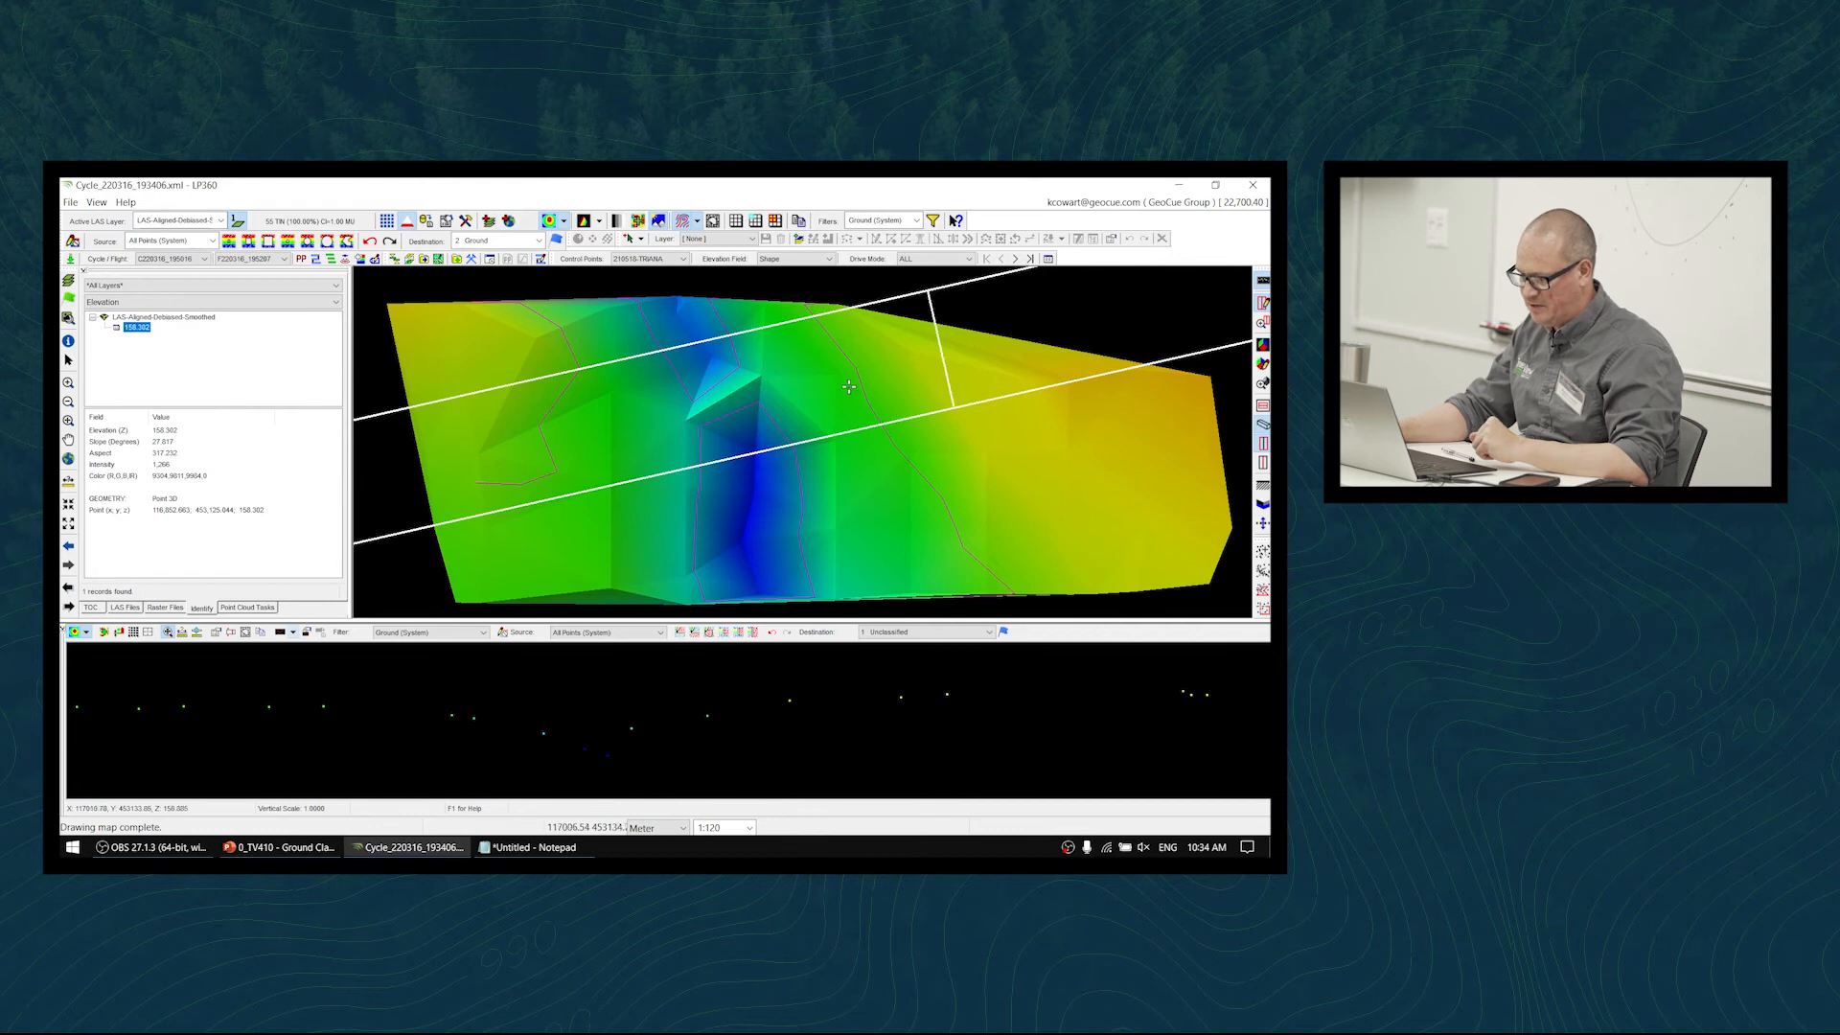
pyautogui.scroll(-3, 889, 475)
pyautogui.scroll(-3, 888, 475)
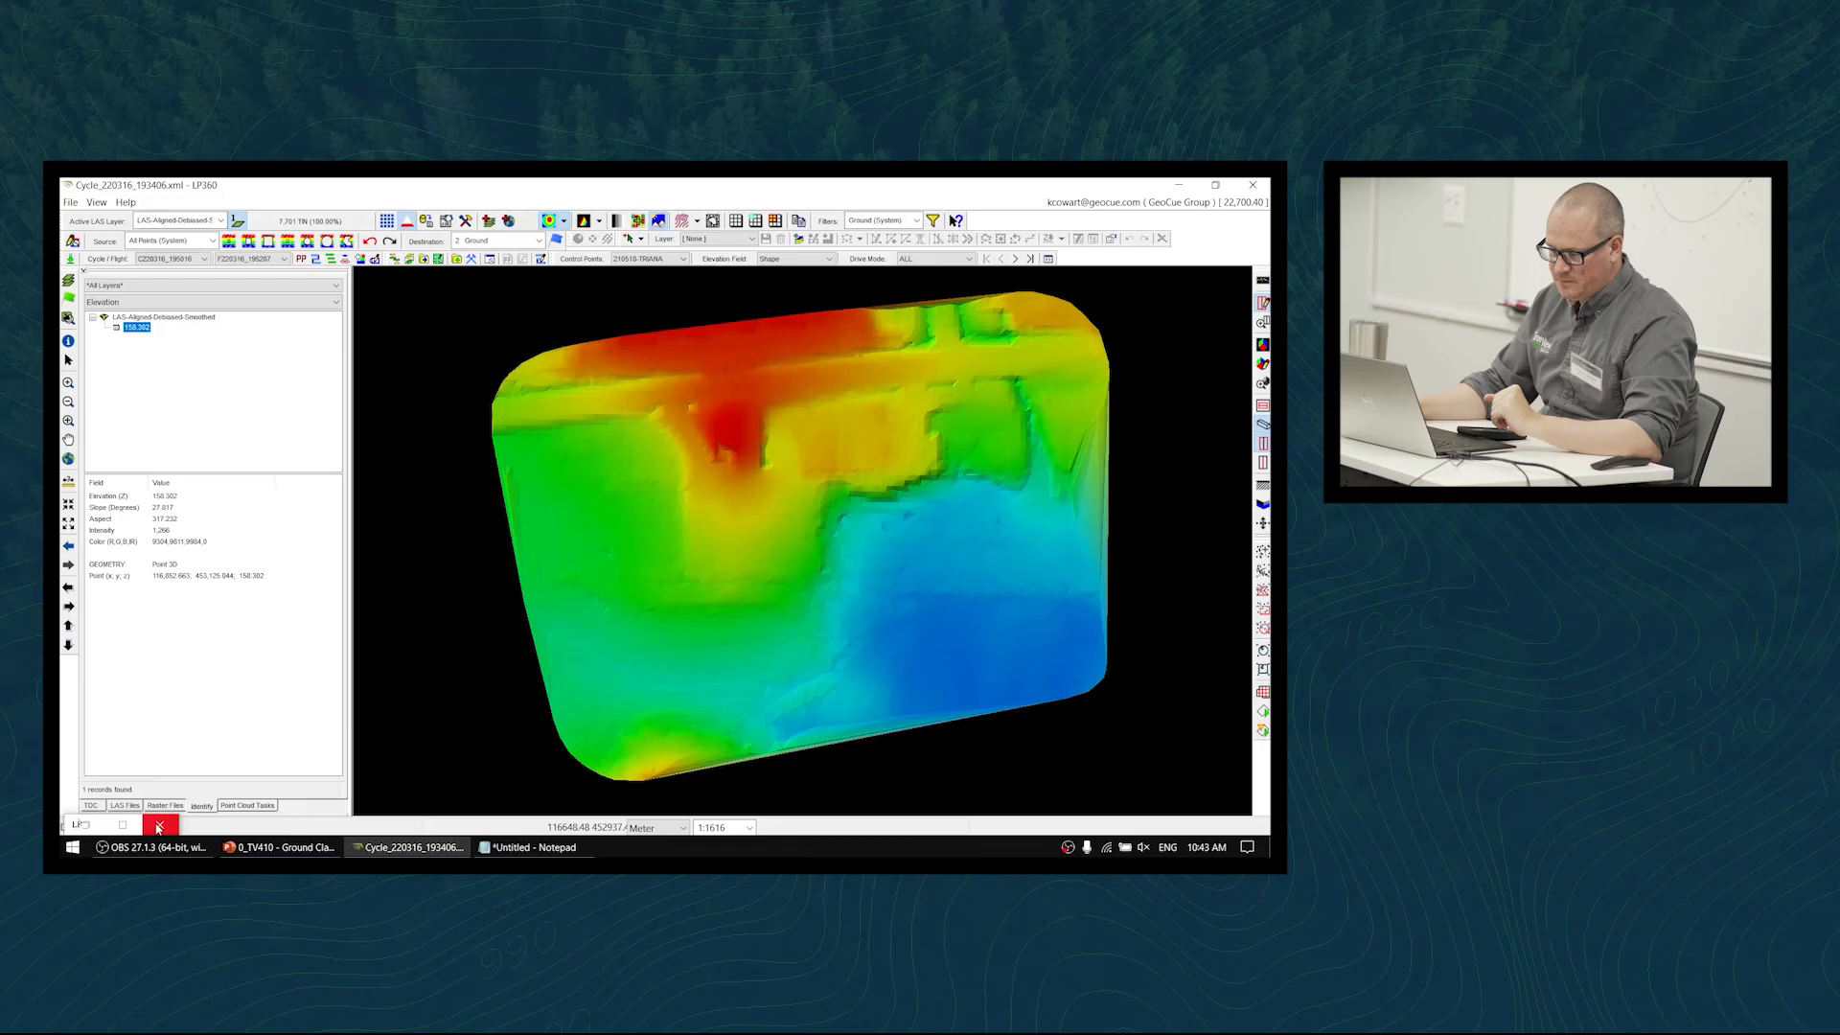
# - Close the minimized profile window and add an Adaptive TIN Ground Filter point cloud task named "Training - Adaptive TIN Iterations"
pyautogui.click(160, 826)
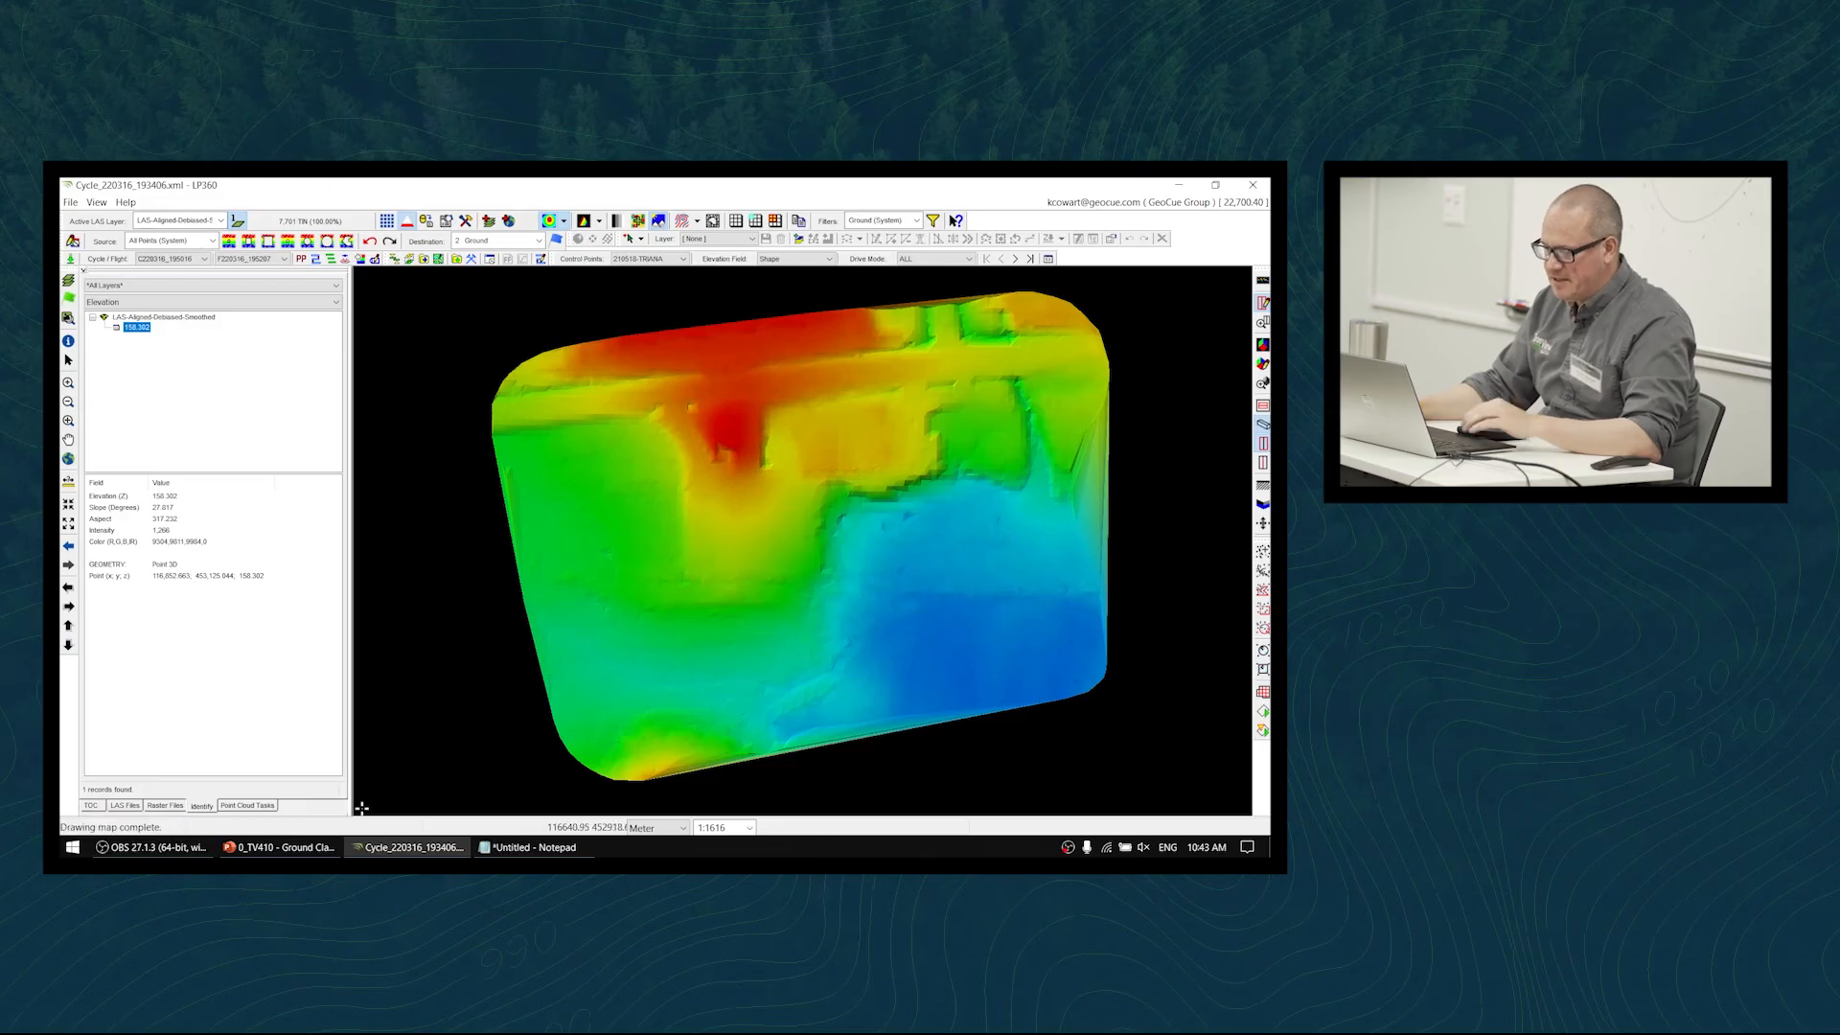
pyautogui.click(251, 805)
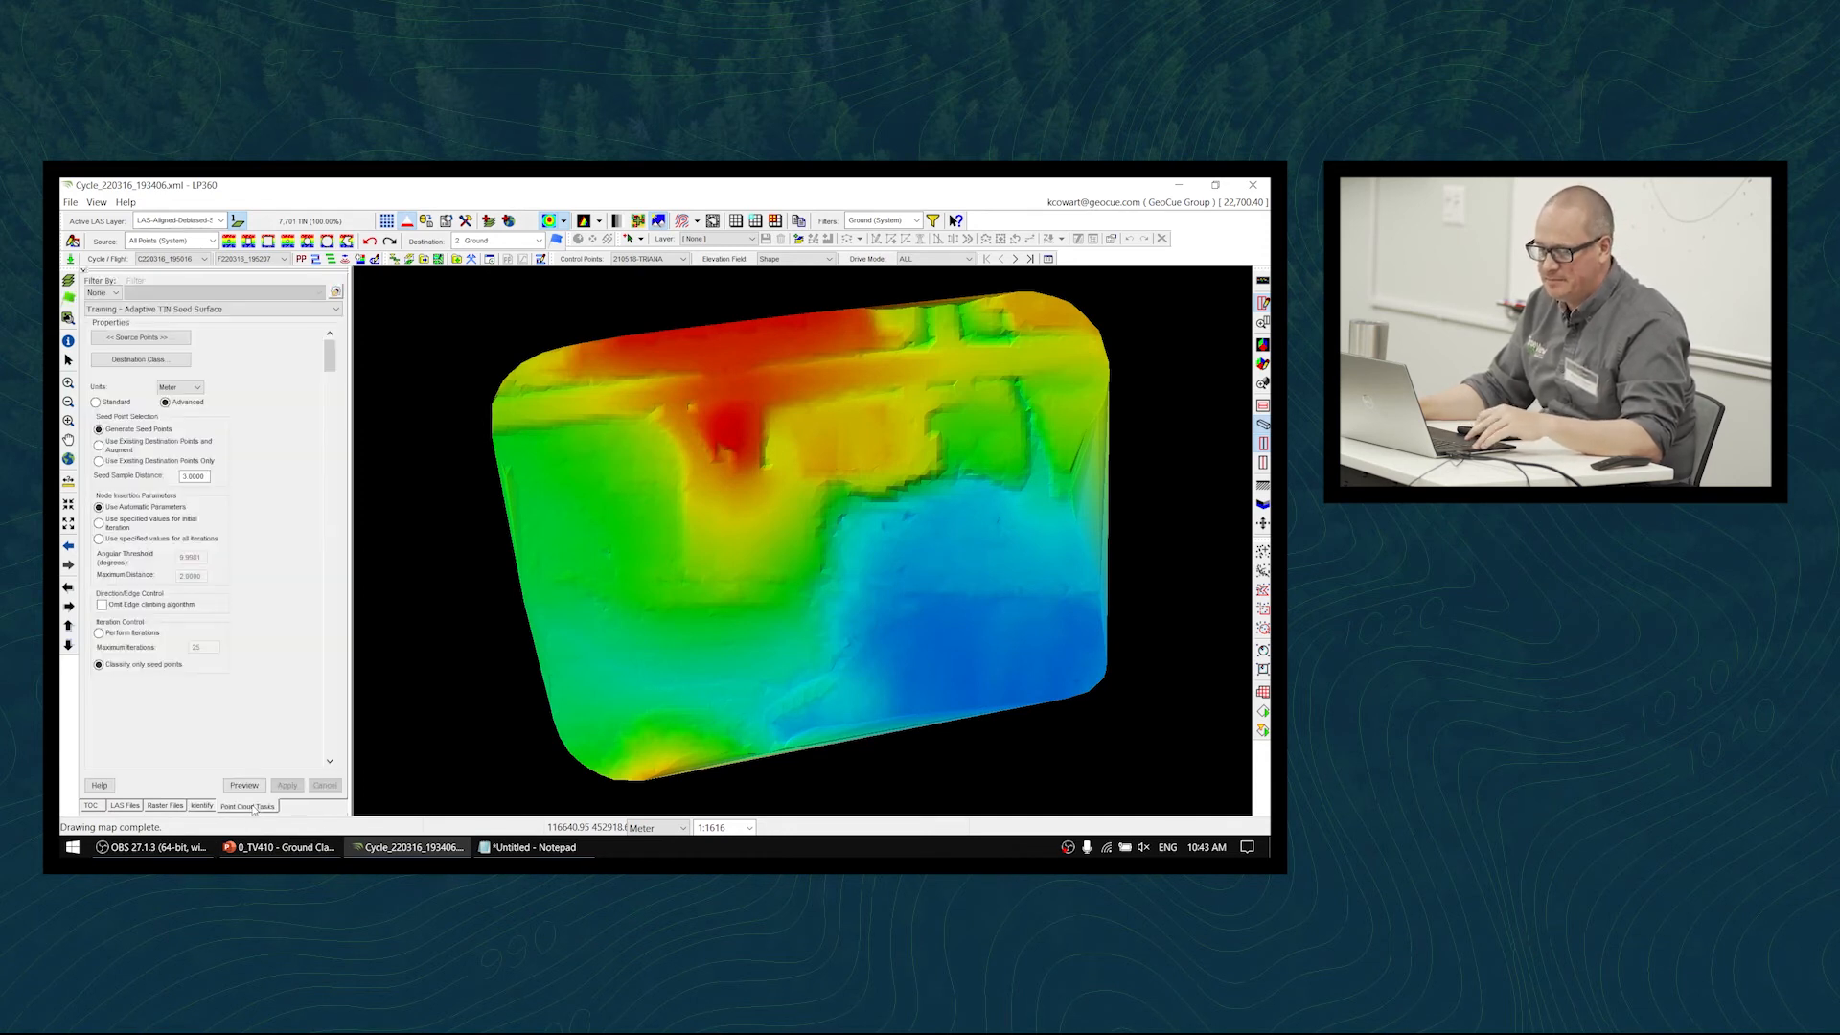
pyautogui.click(334, 289)
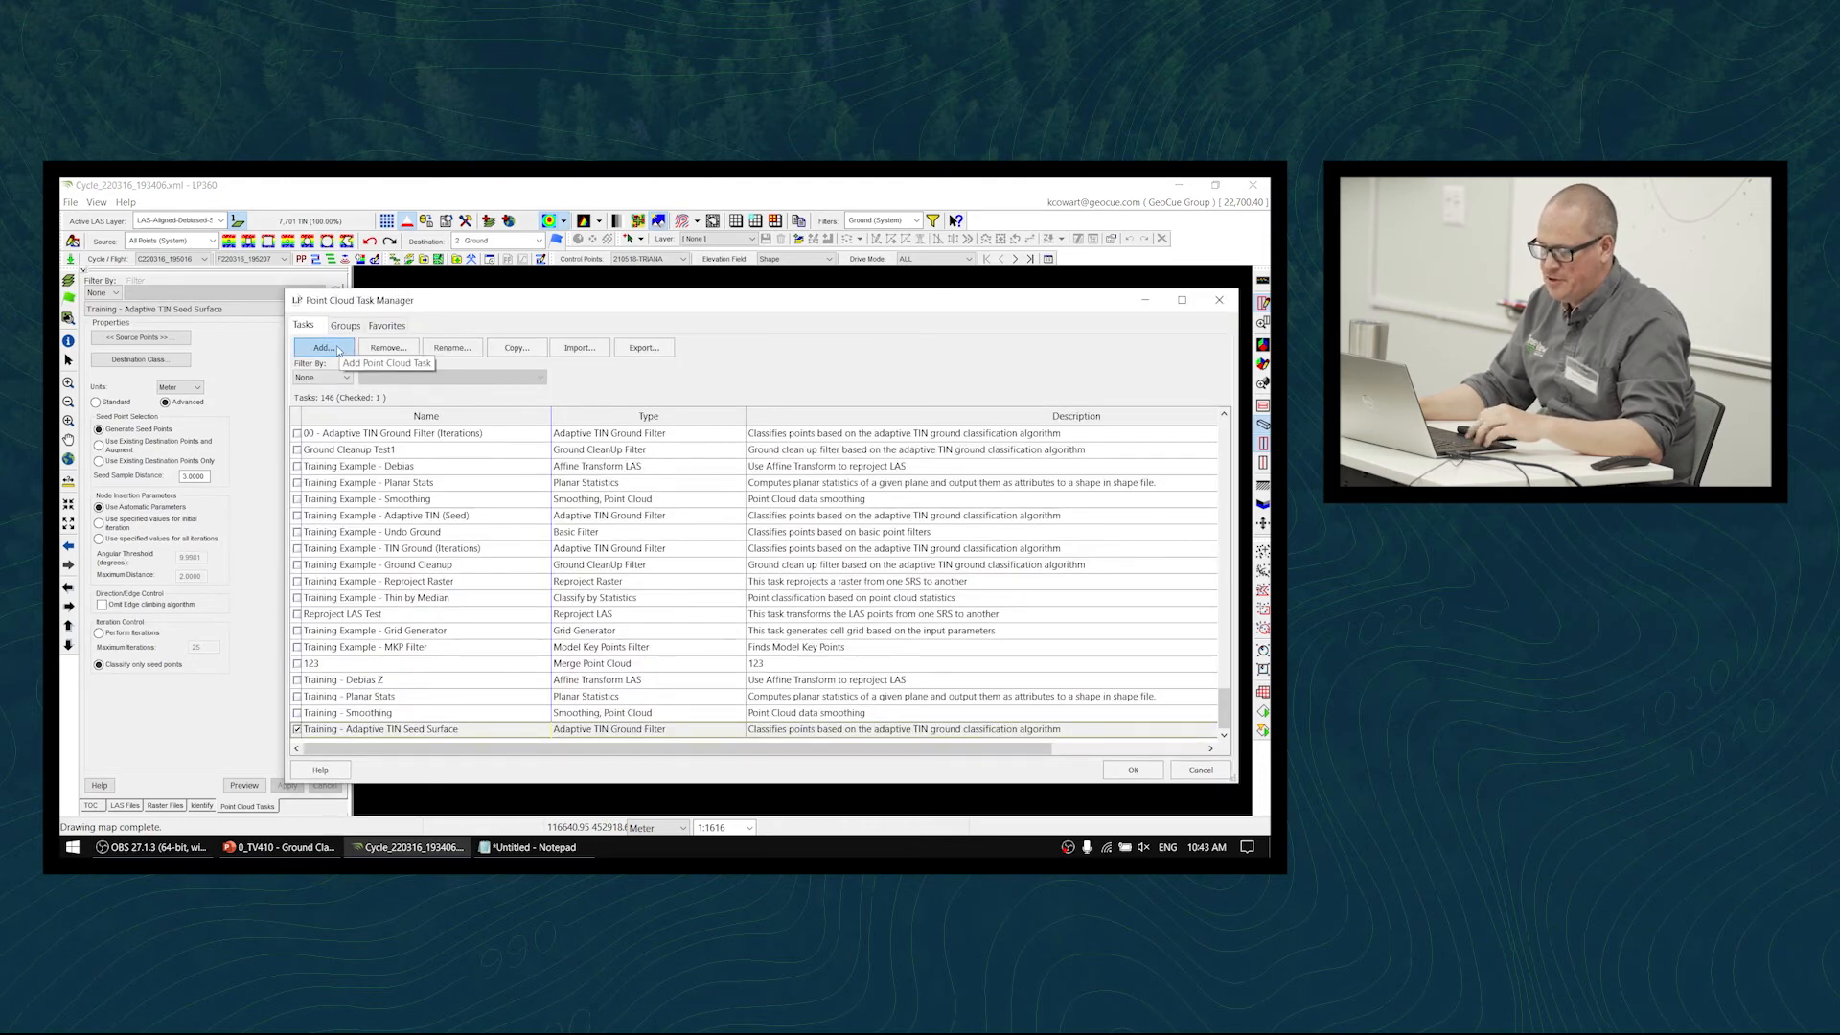
pyautogui.click(326, 348)
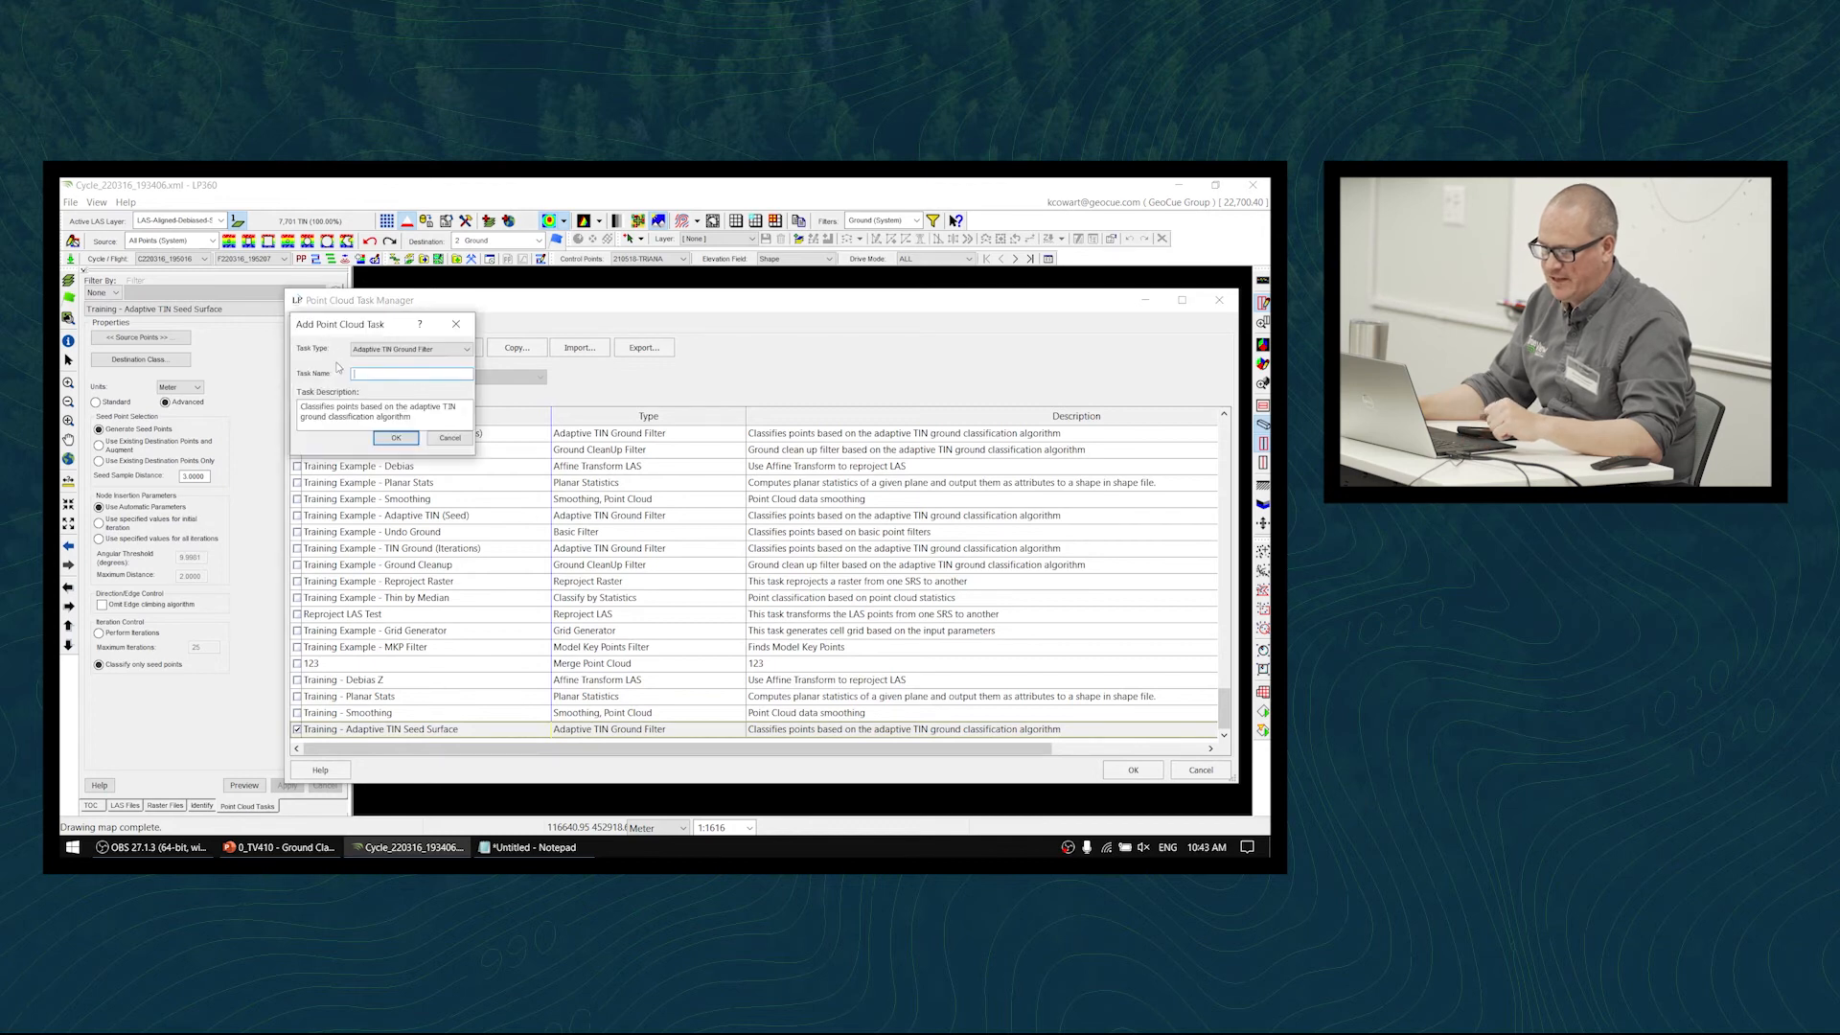
pyautogui.moveTo(369, 330); pyautogui.dragTo(414, 388)
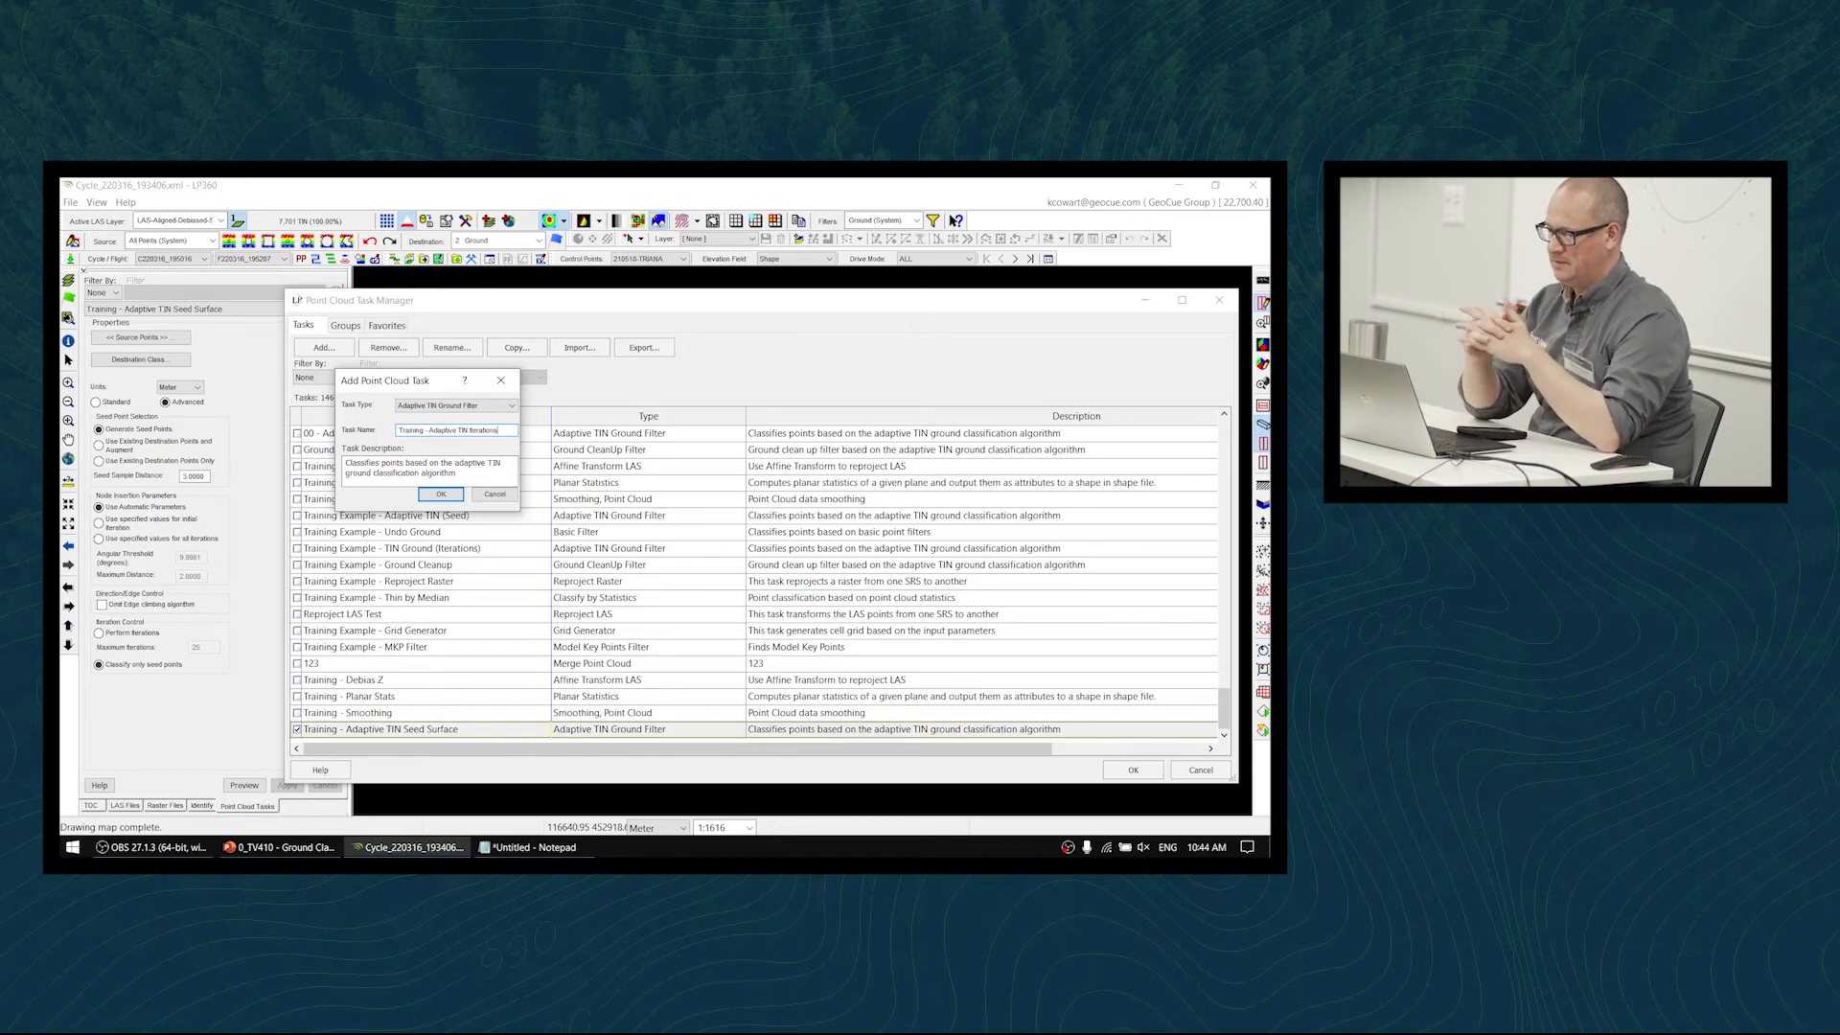
pyautogui.click(441, 494)
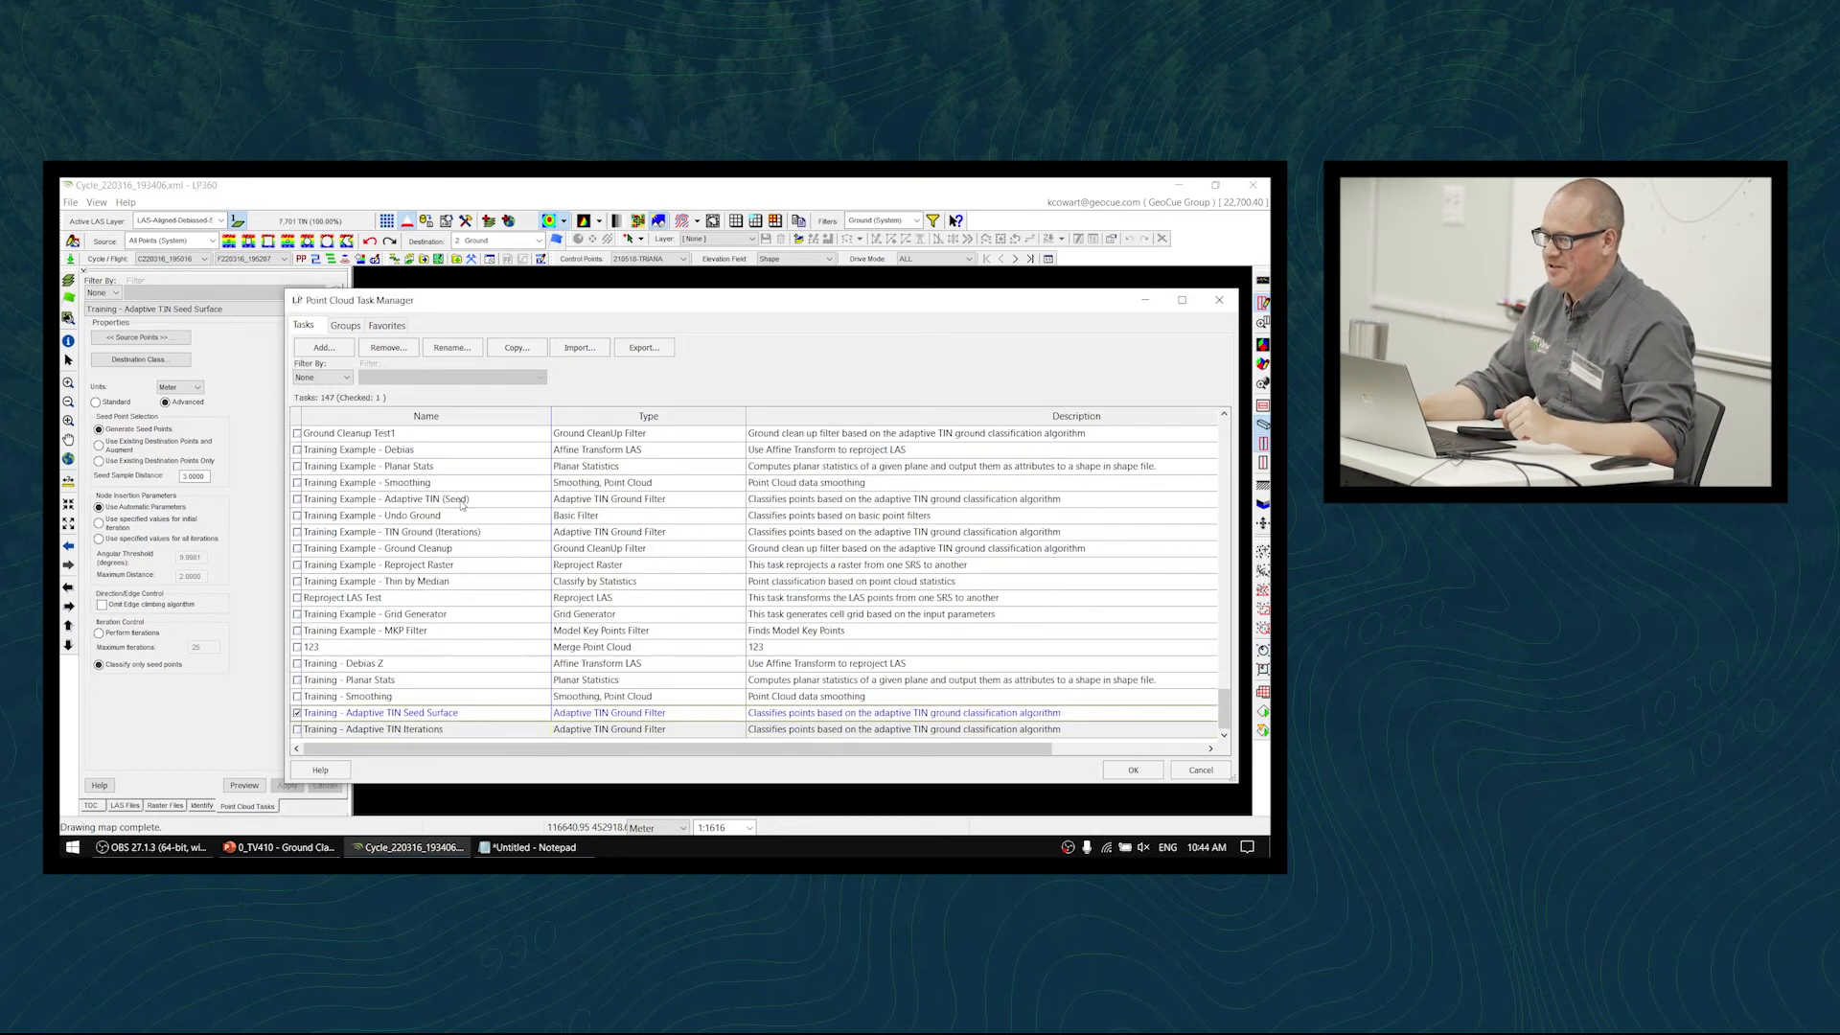
pyautogui.click(1141, 773)
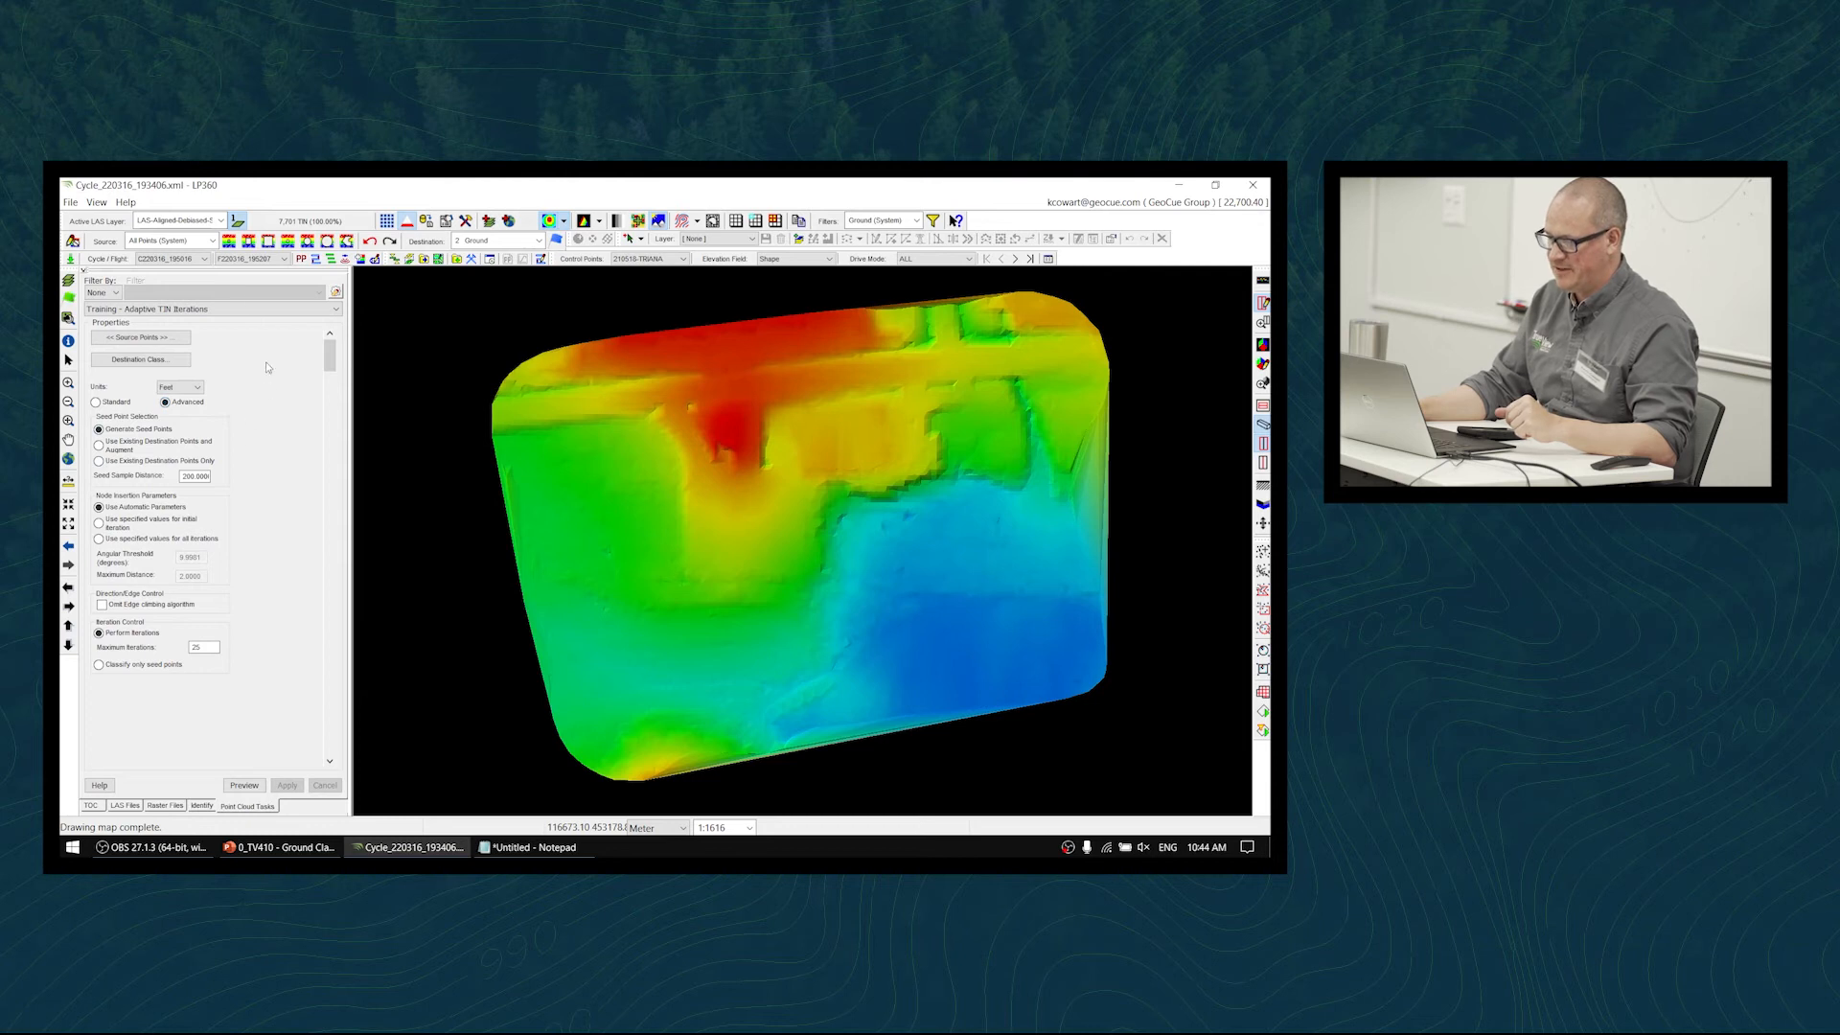
# - Limit the task's source points to classes 0 Created, never classified and 1 Unclassified, and check the Last Returns filter
pyautogui.click(159, 339)
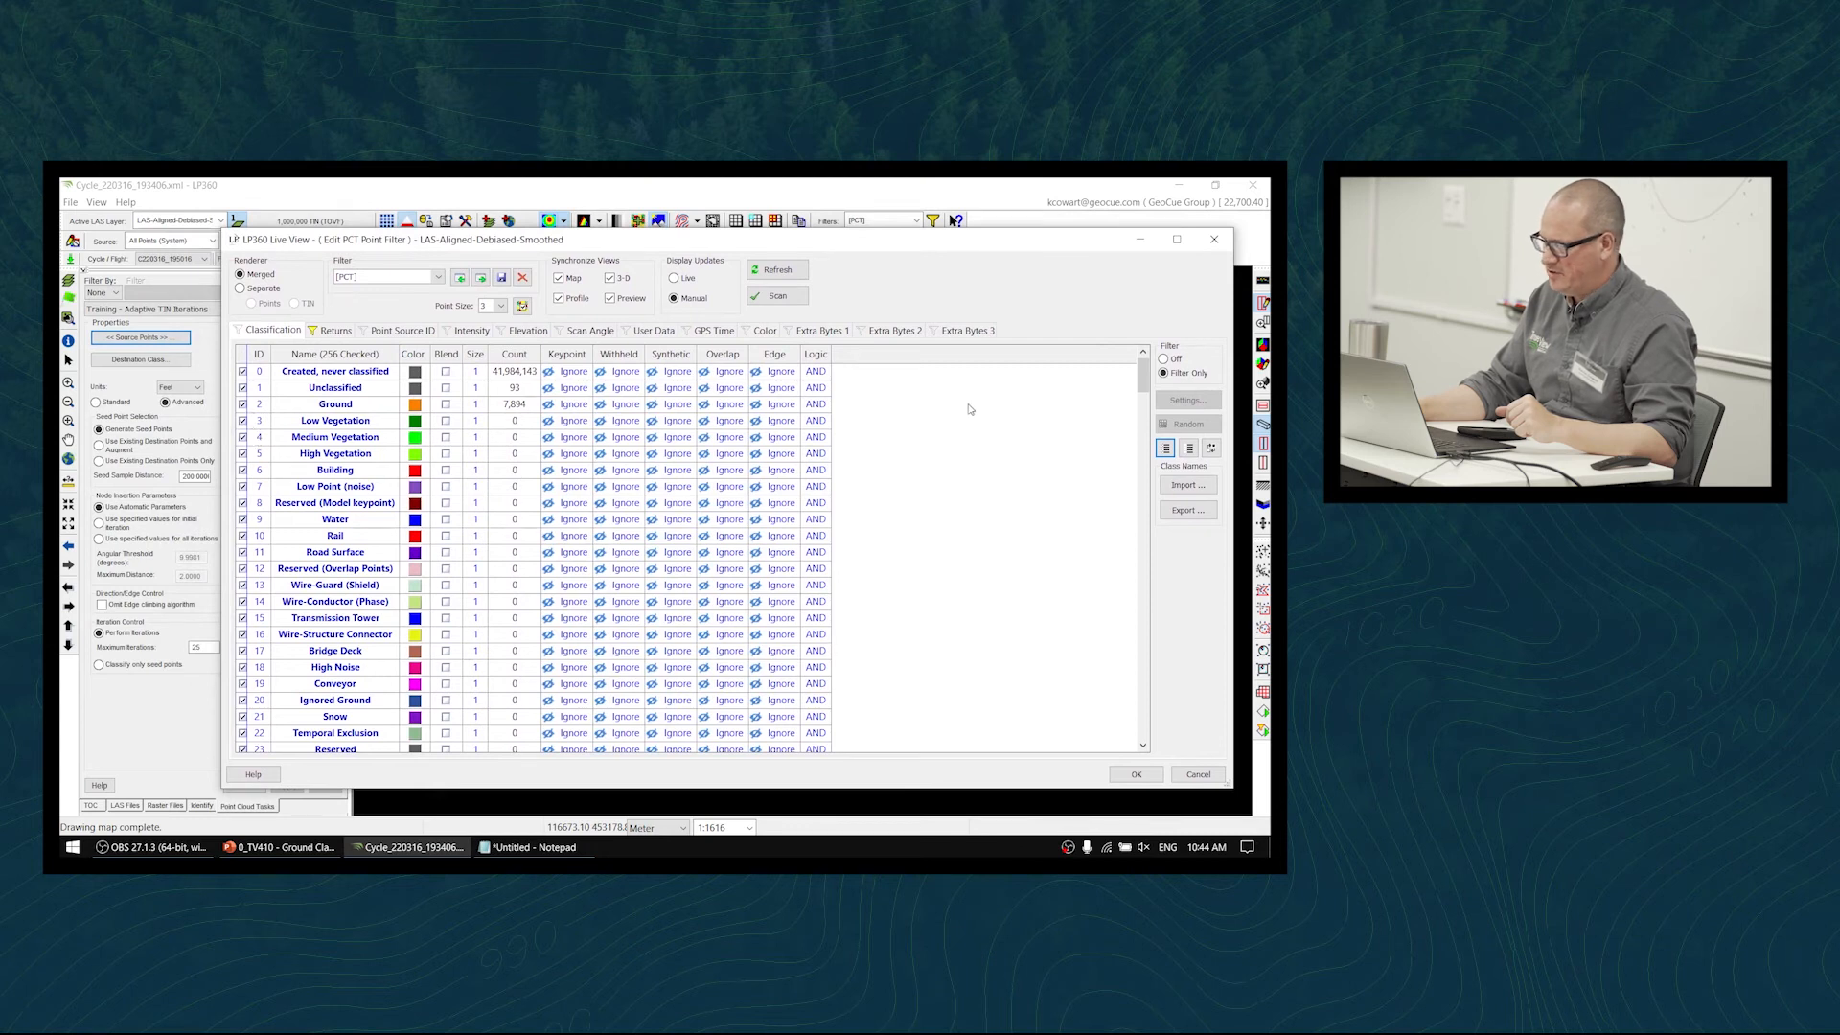
pyautogui.click(1189, 449)
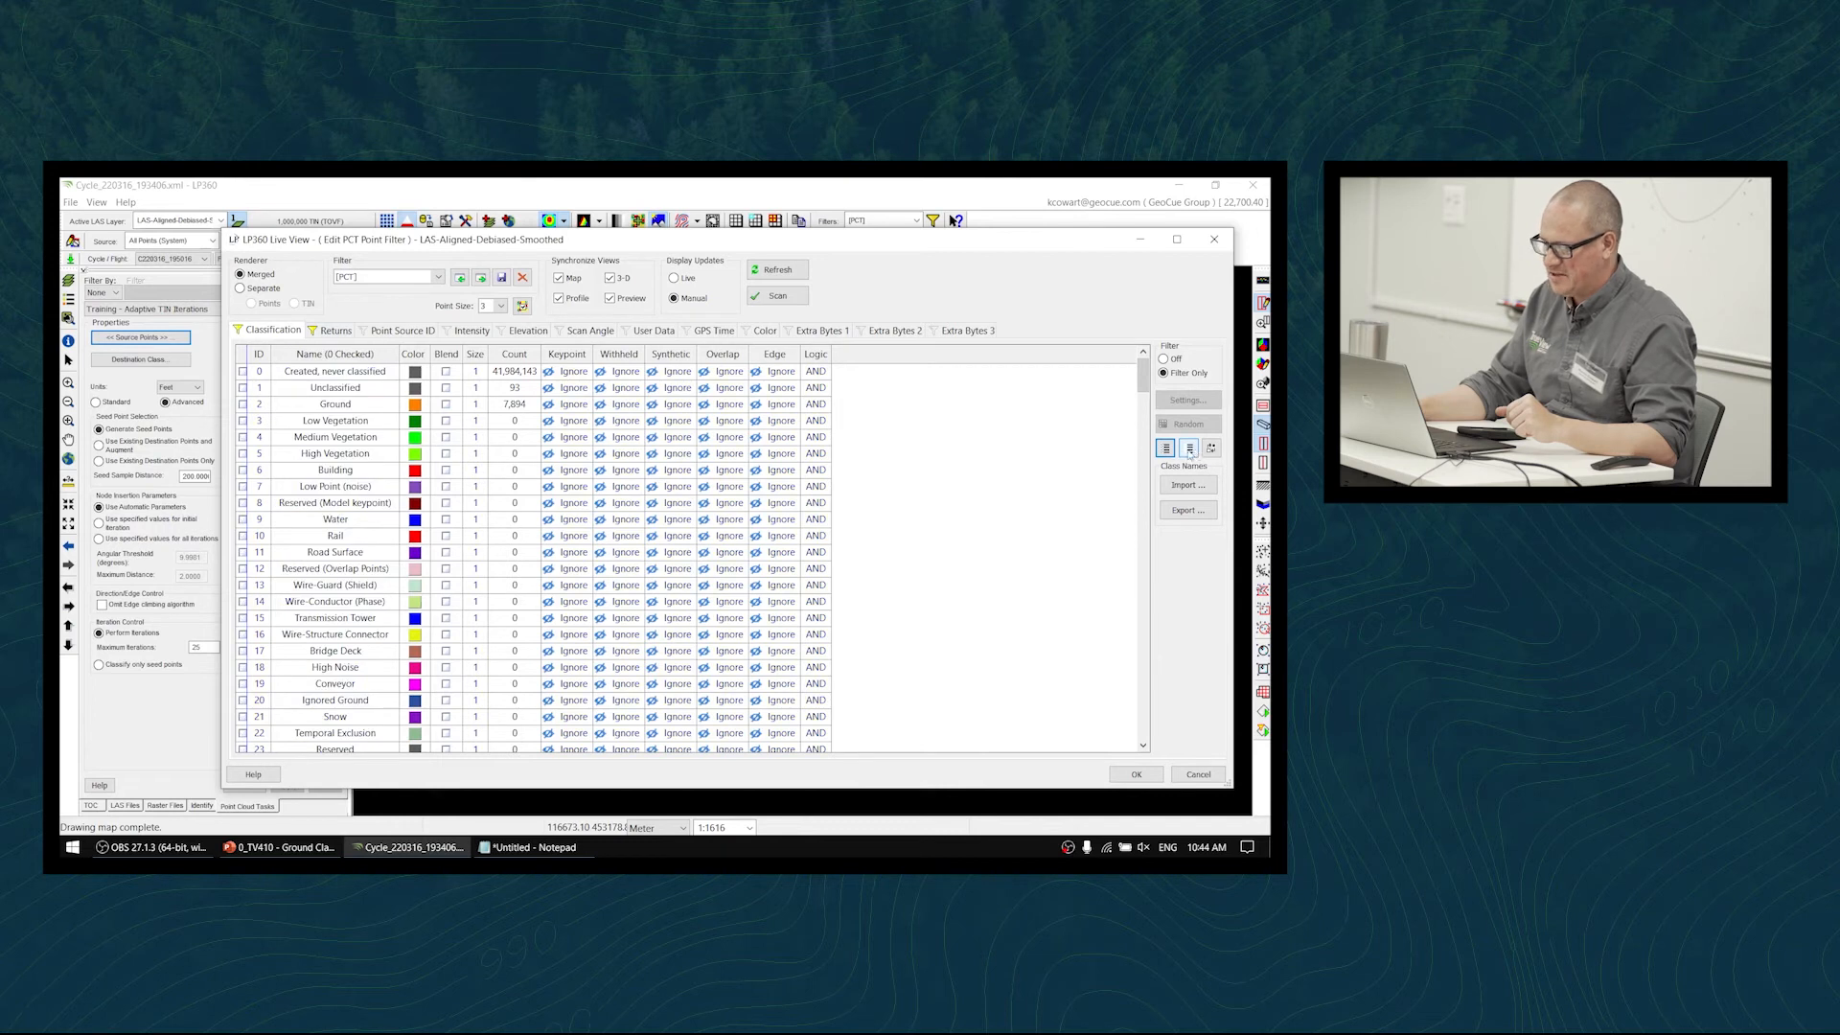
pyautogui.click(246, 374)
pyautogui.click(242, 372)
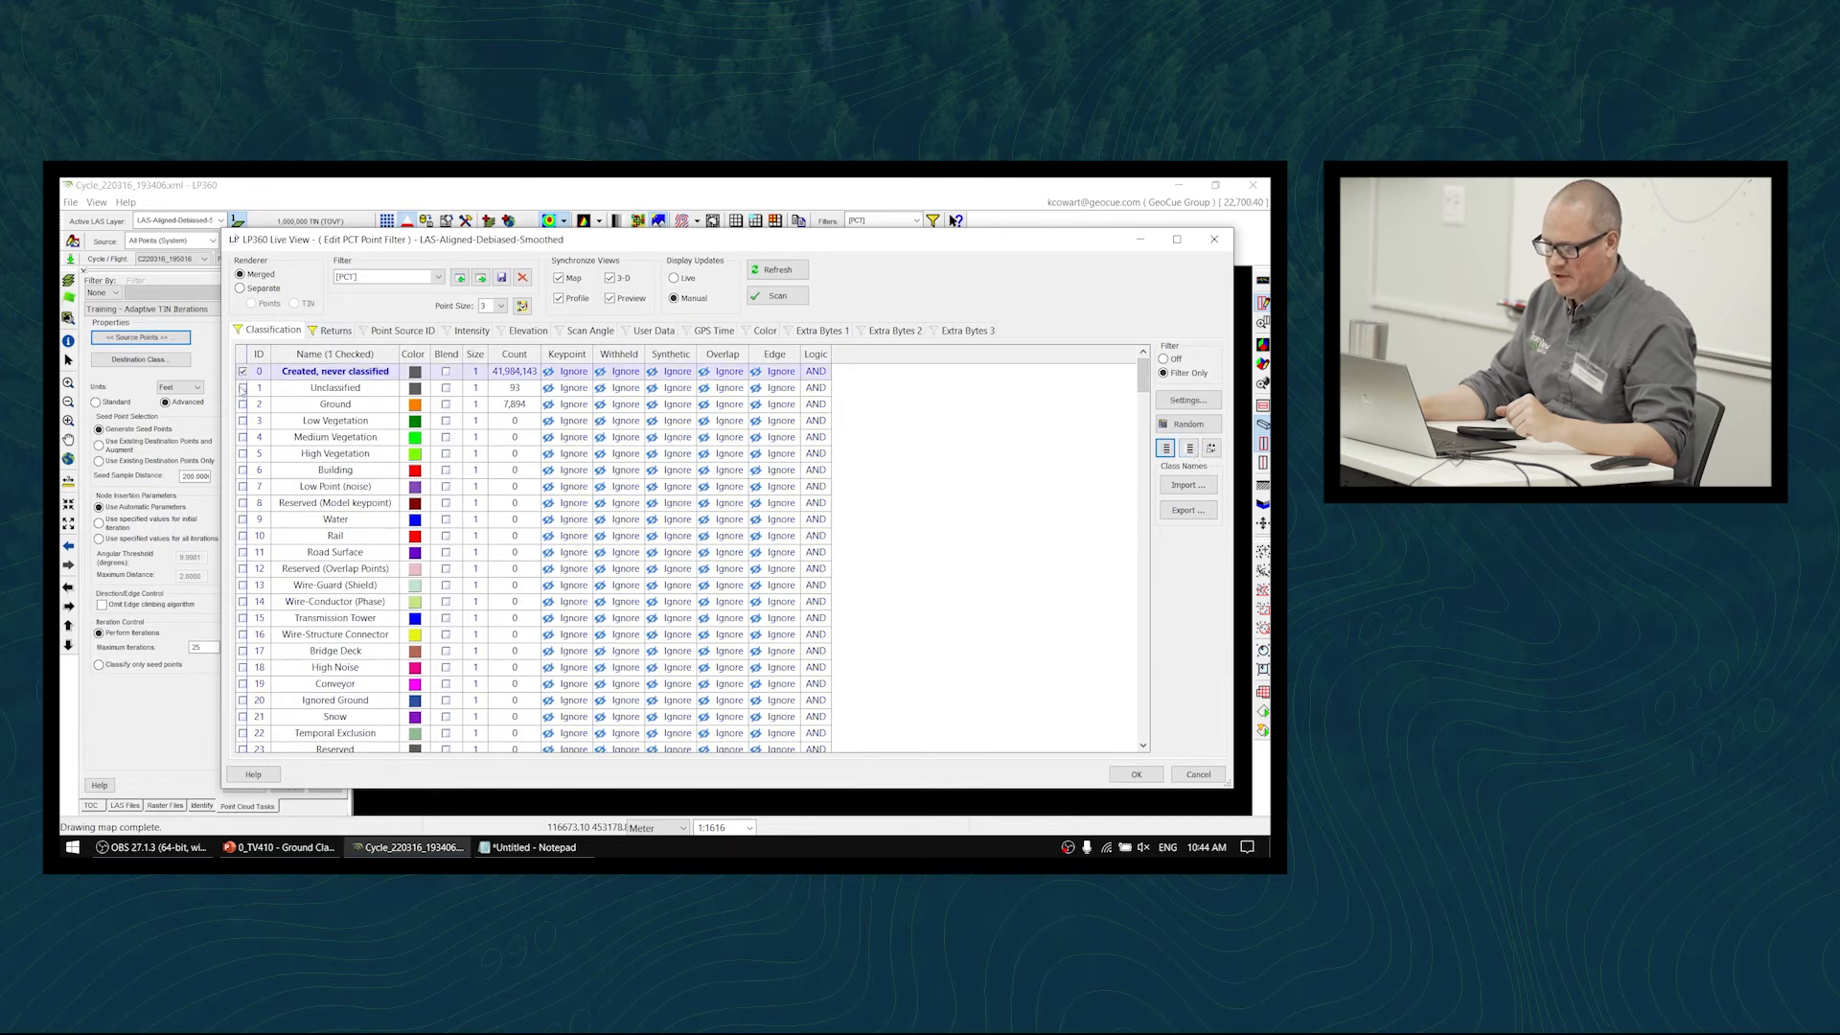
pyautogui.click(242, 388)
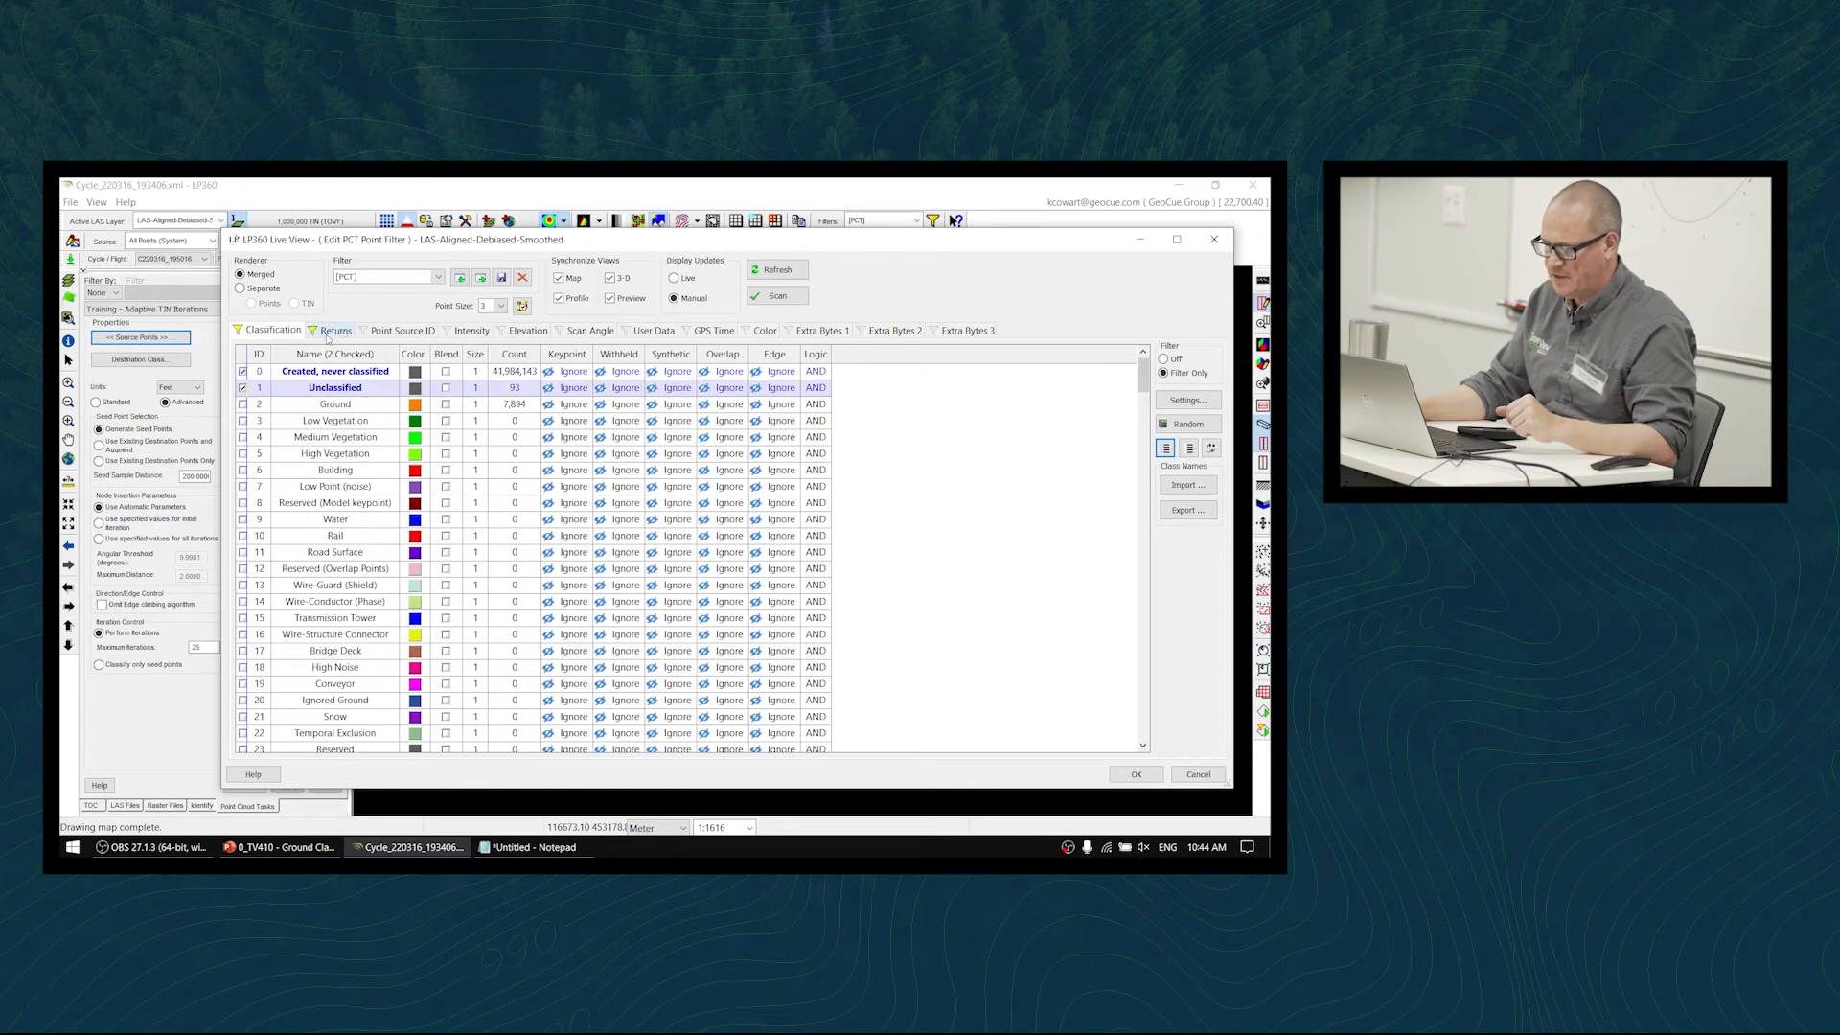
pyautogui.click(332, 333)
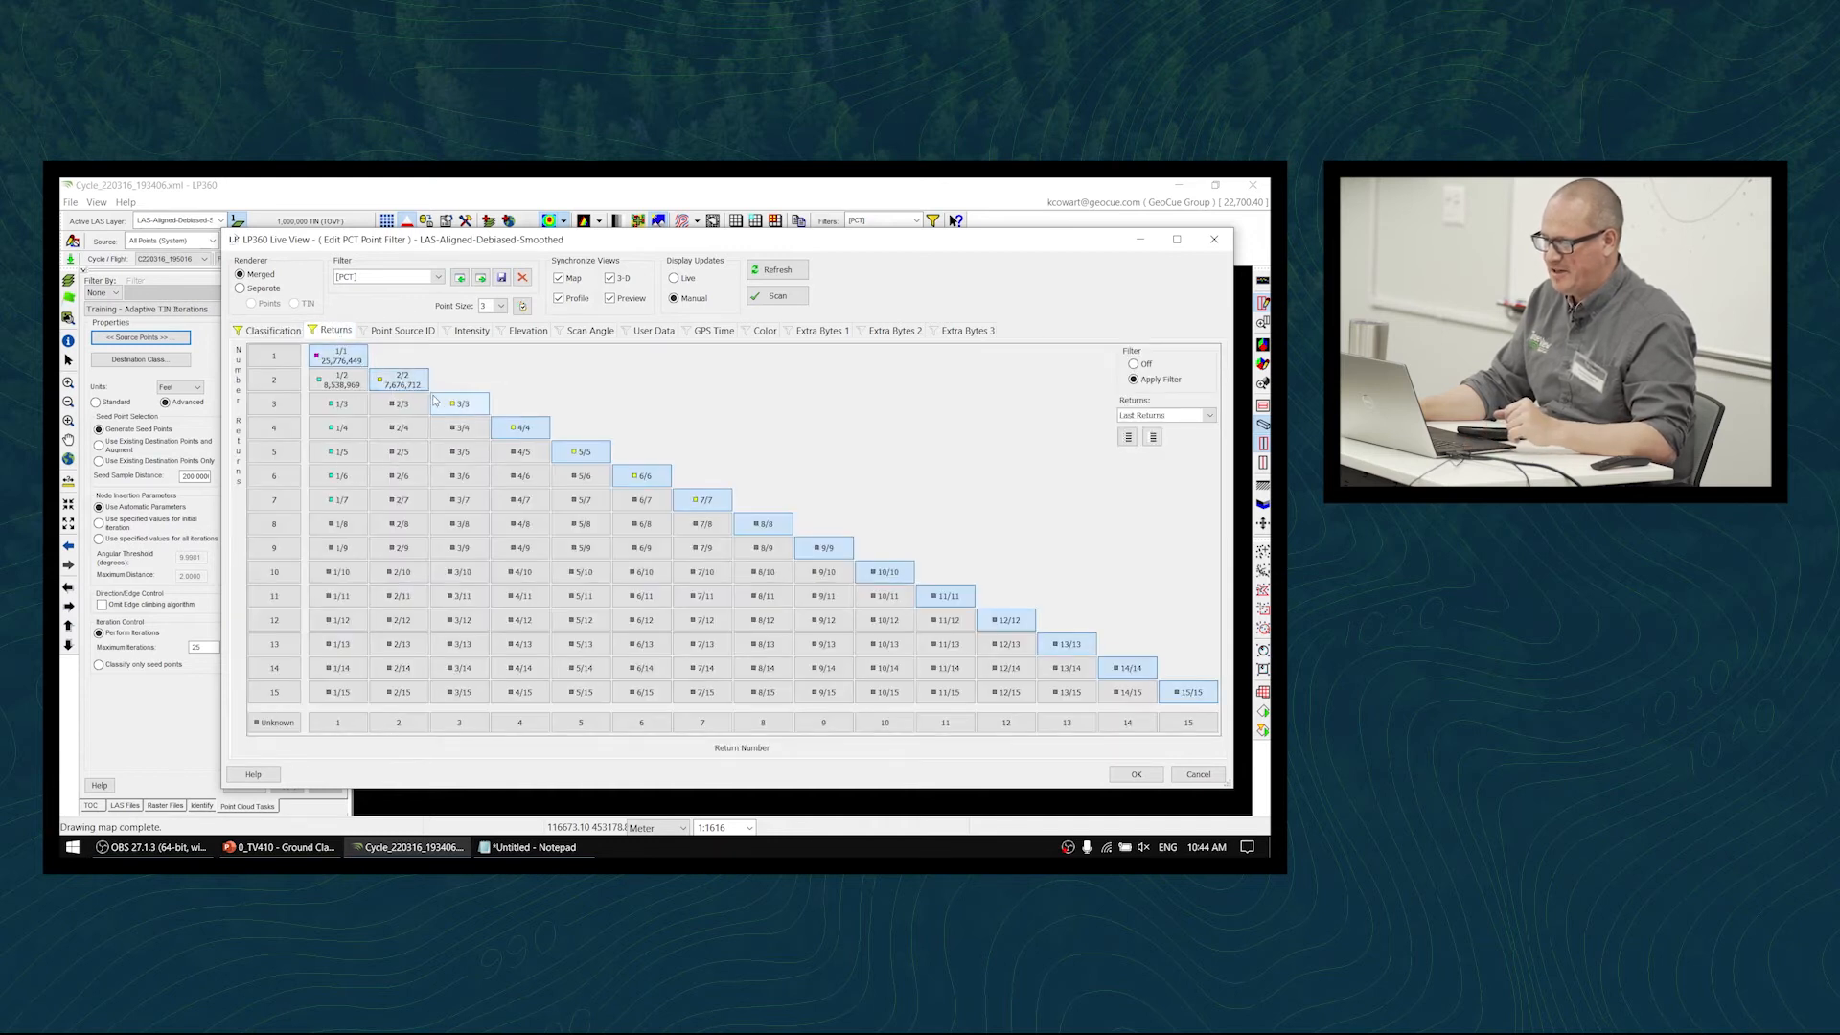
pyautogui.moveTo(355, 359)
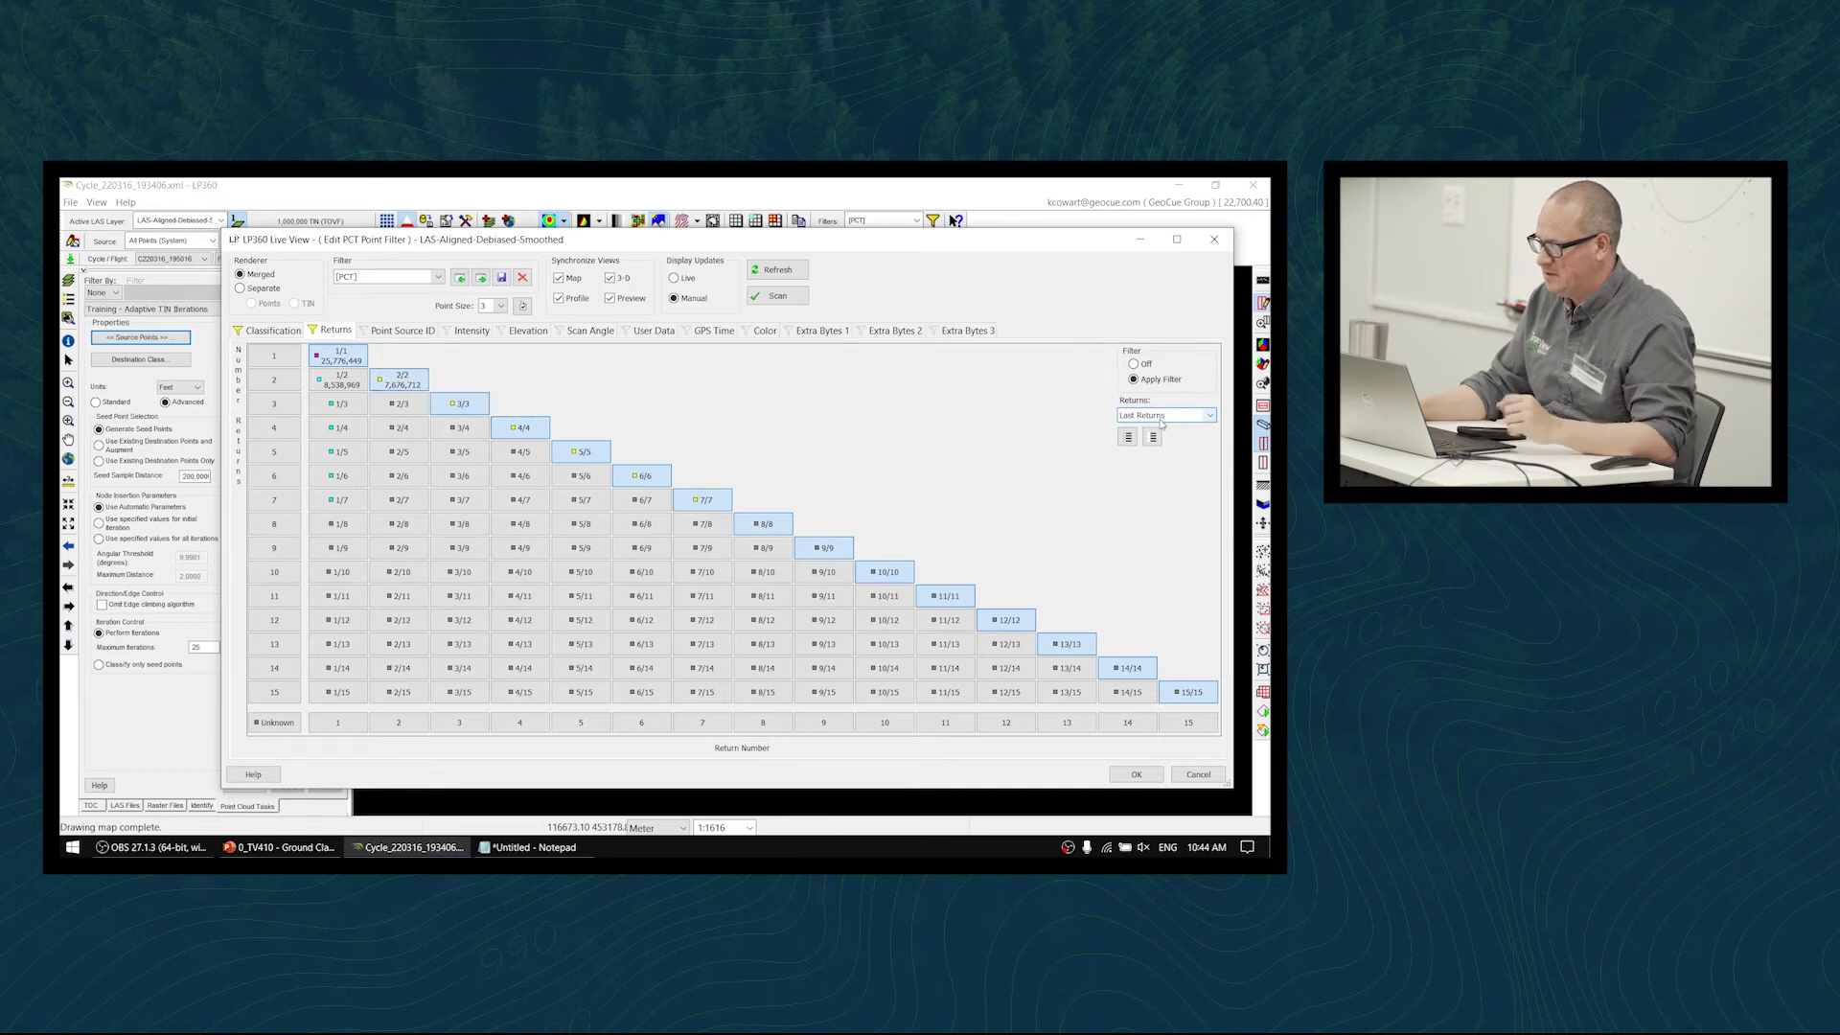
pyautogui.click(273, 330)
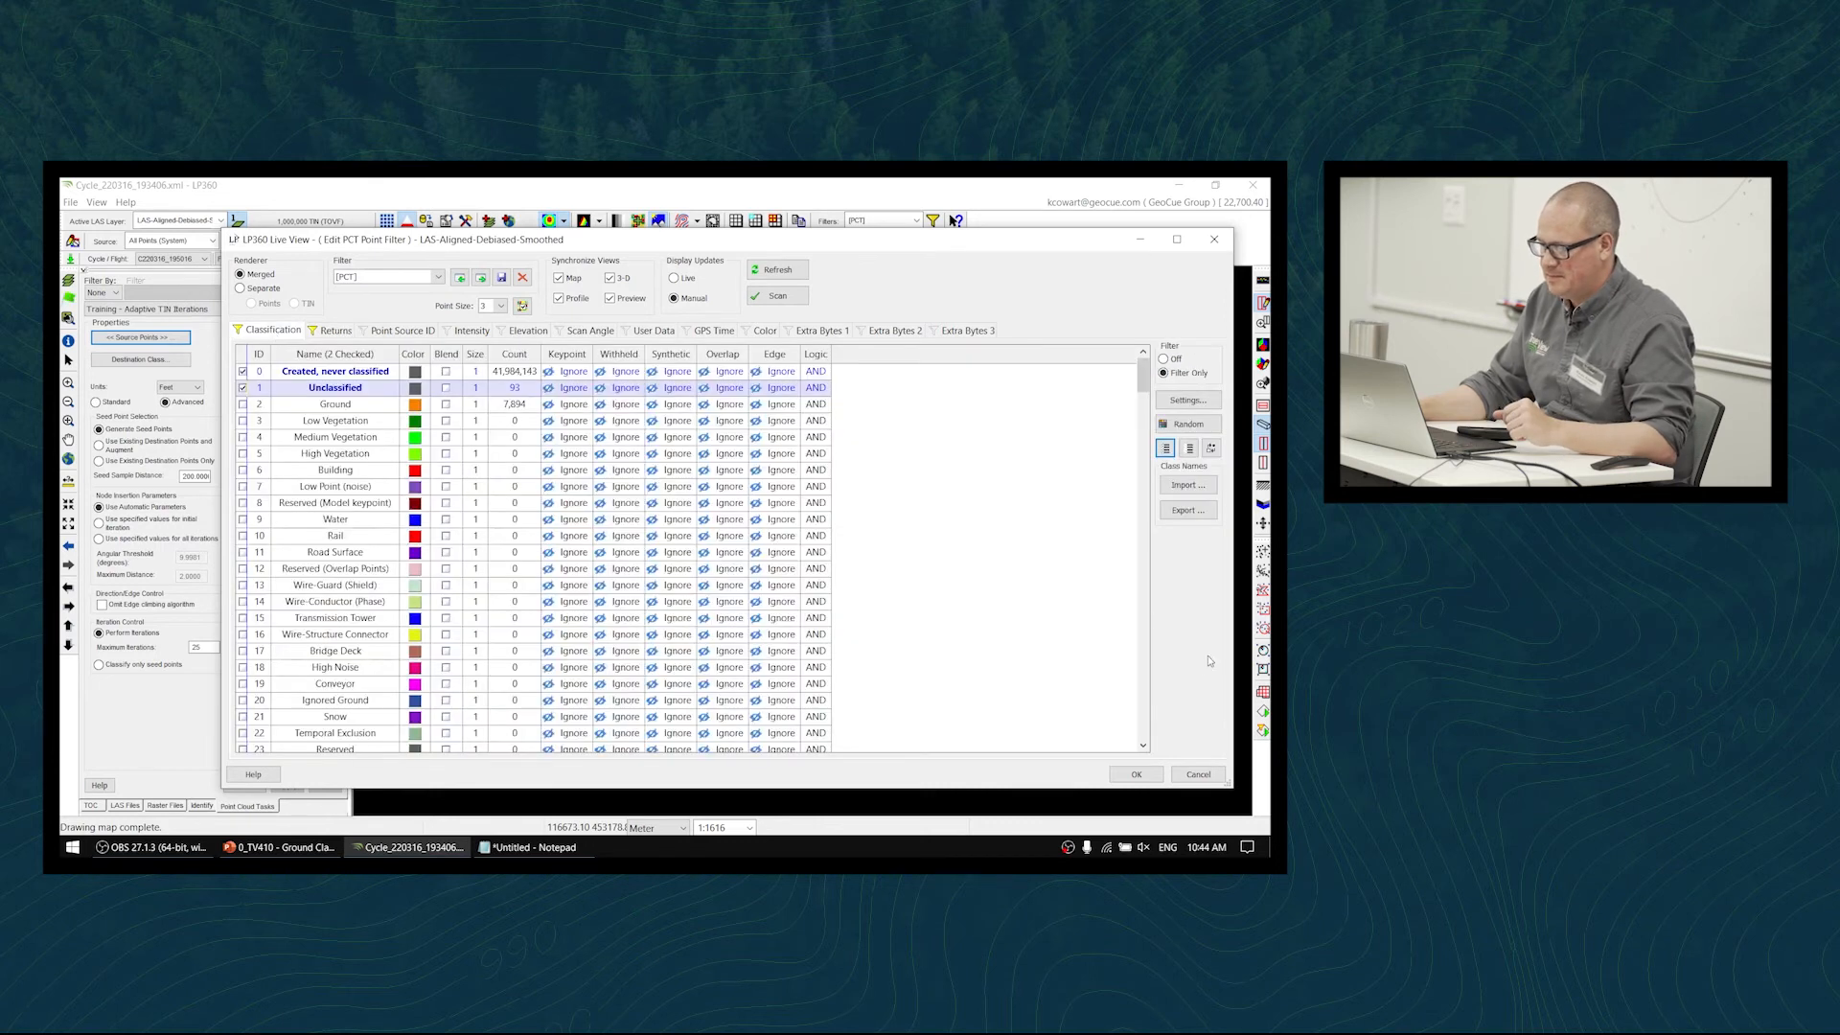
pyautogui.click(1141, 776)
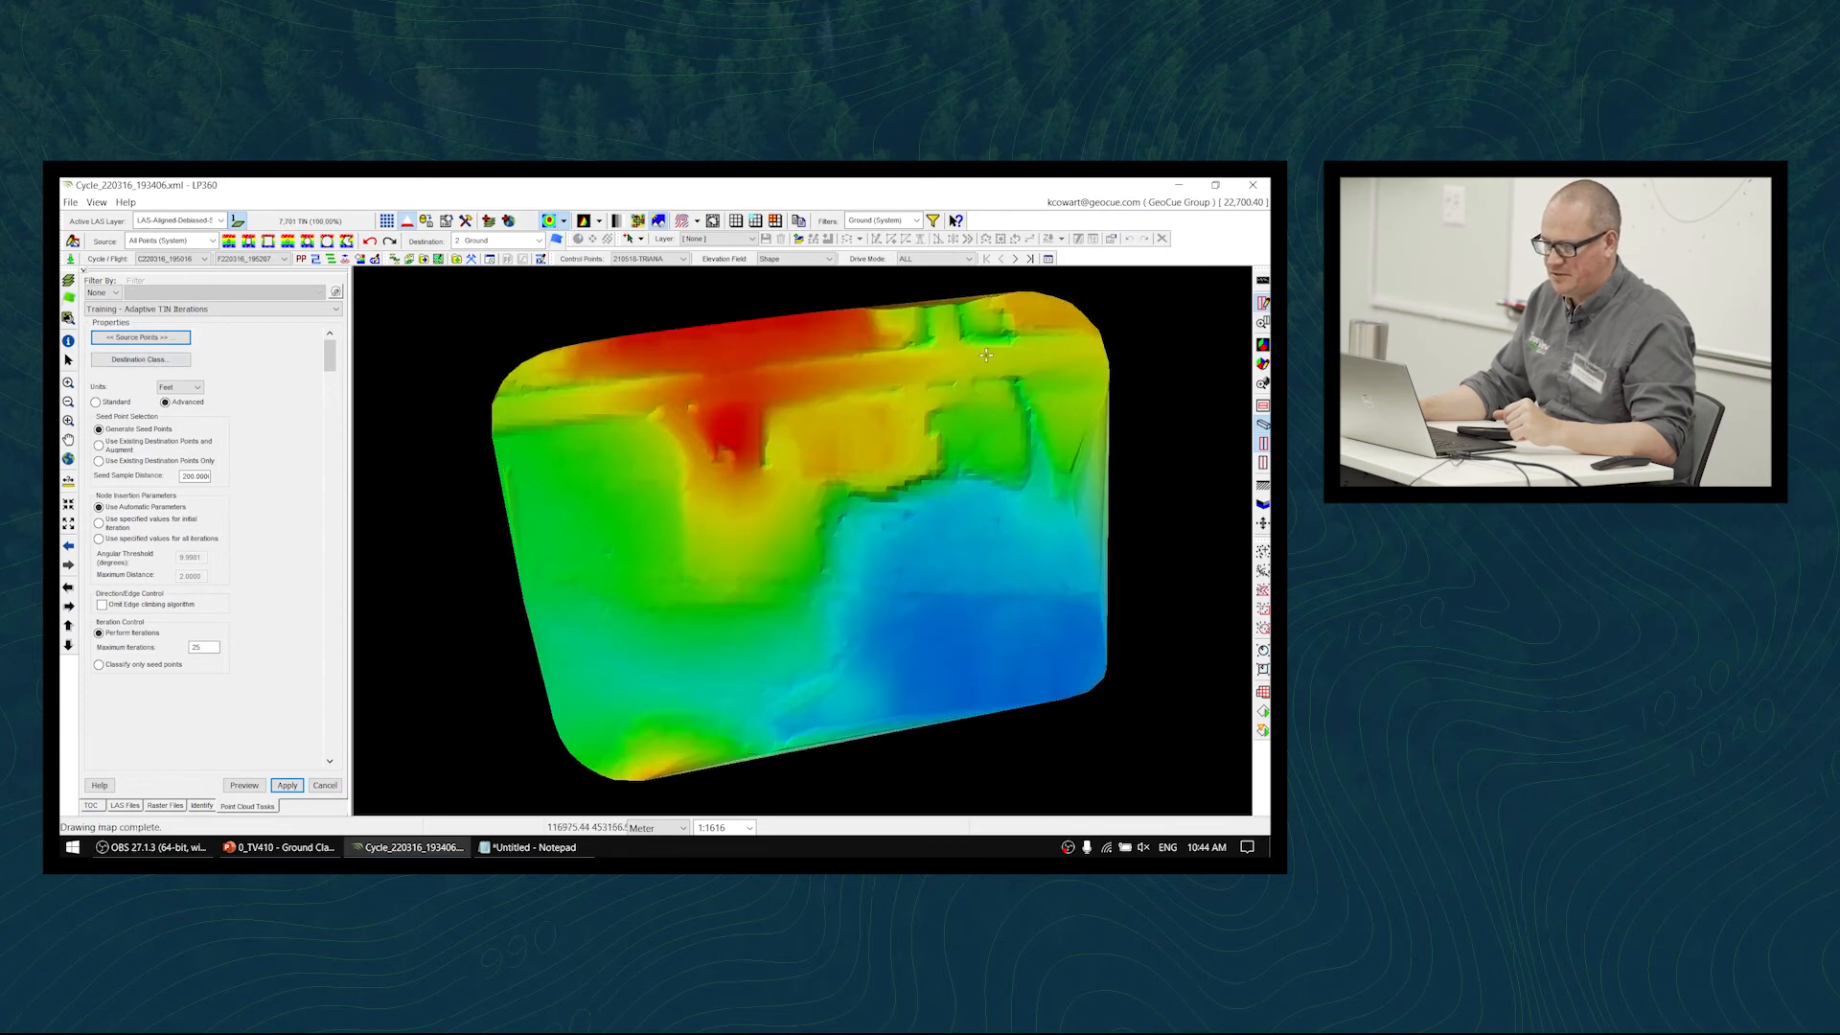
# - Hide the surface in the map and set the Key-point flag for the task's Ground destination class
pyautogui.click(408, 224)
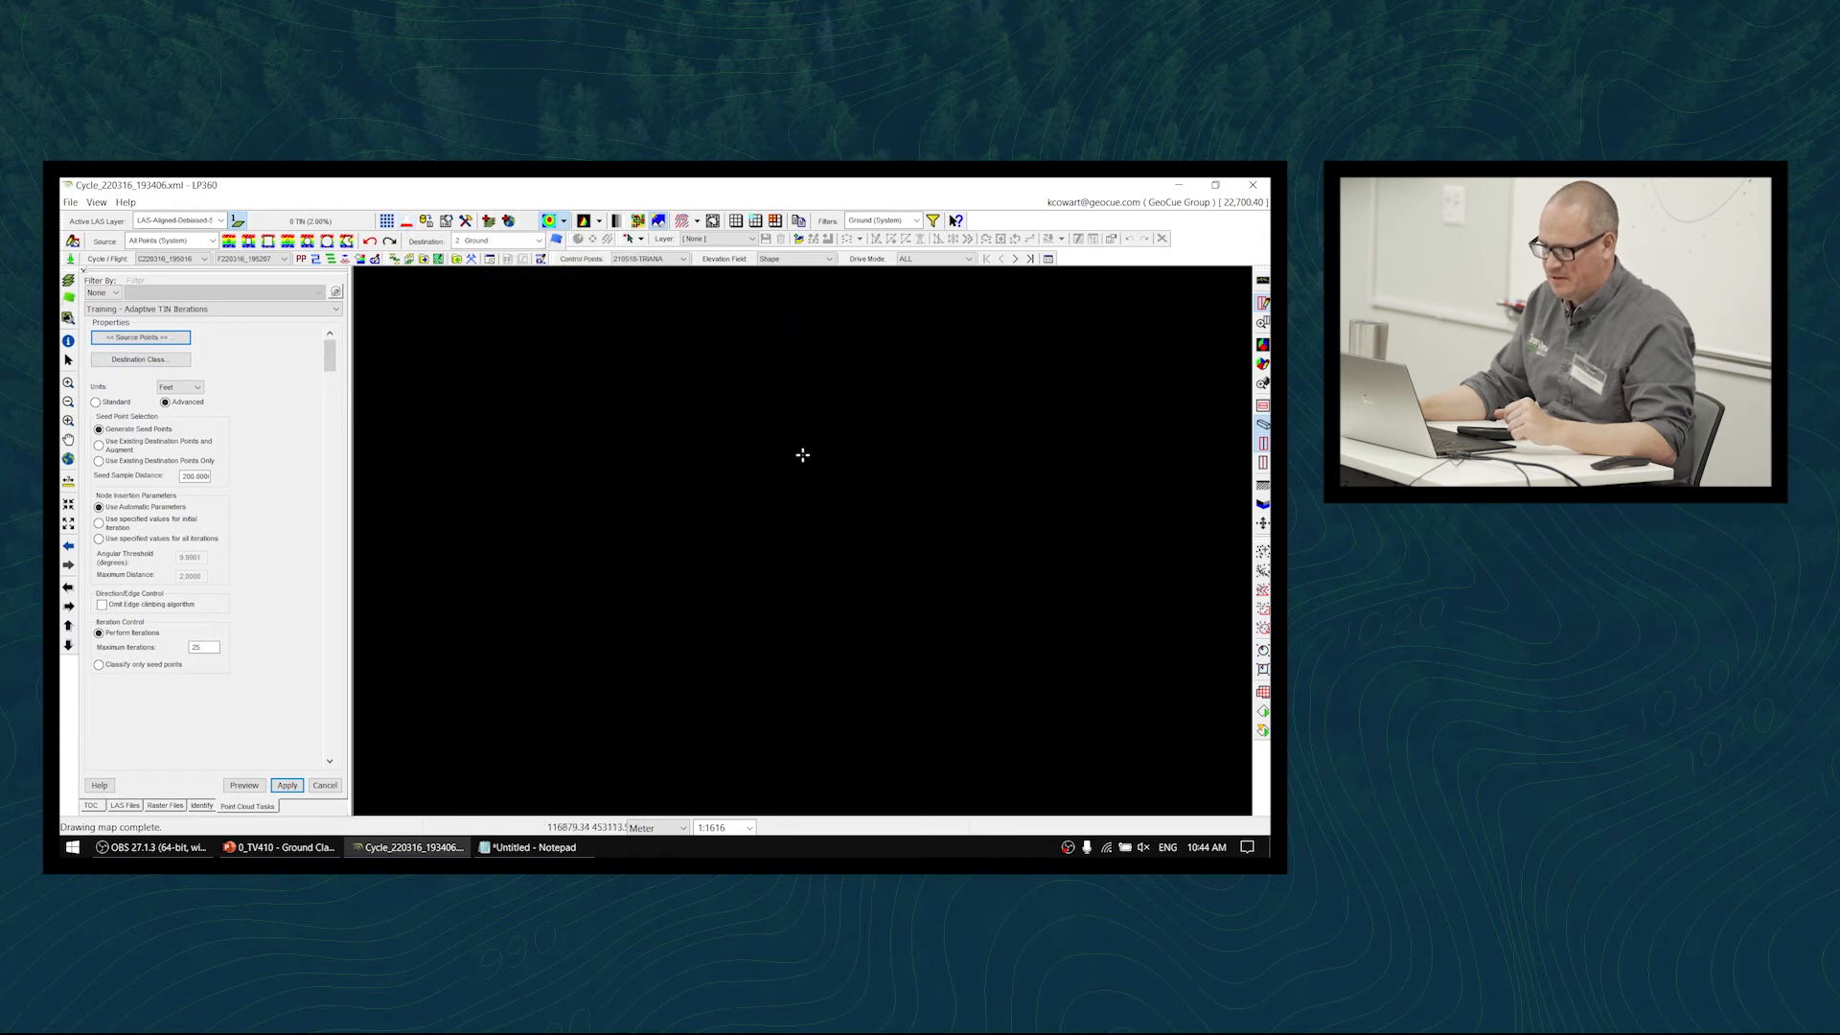
pyautogui.click(179, 367)
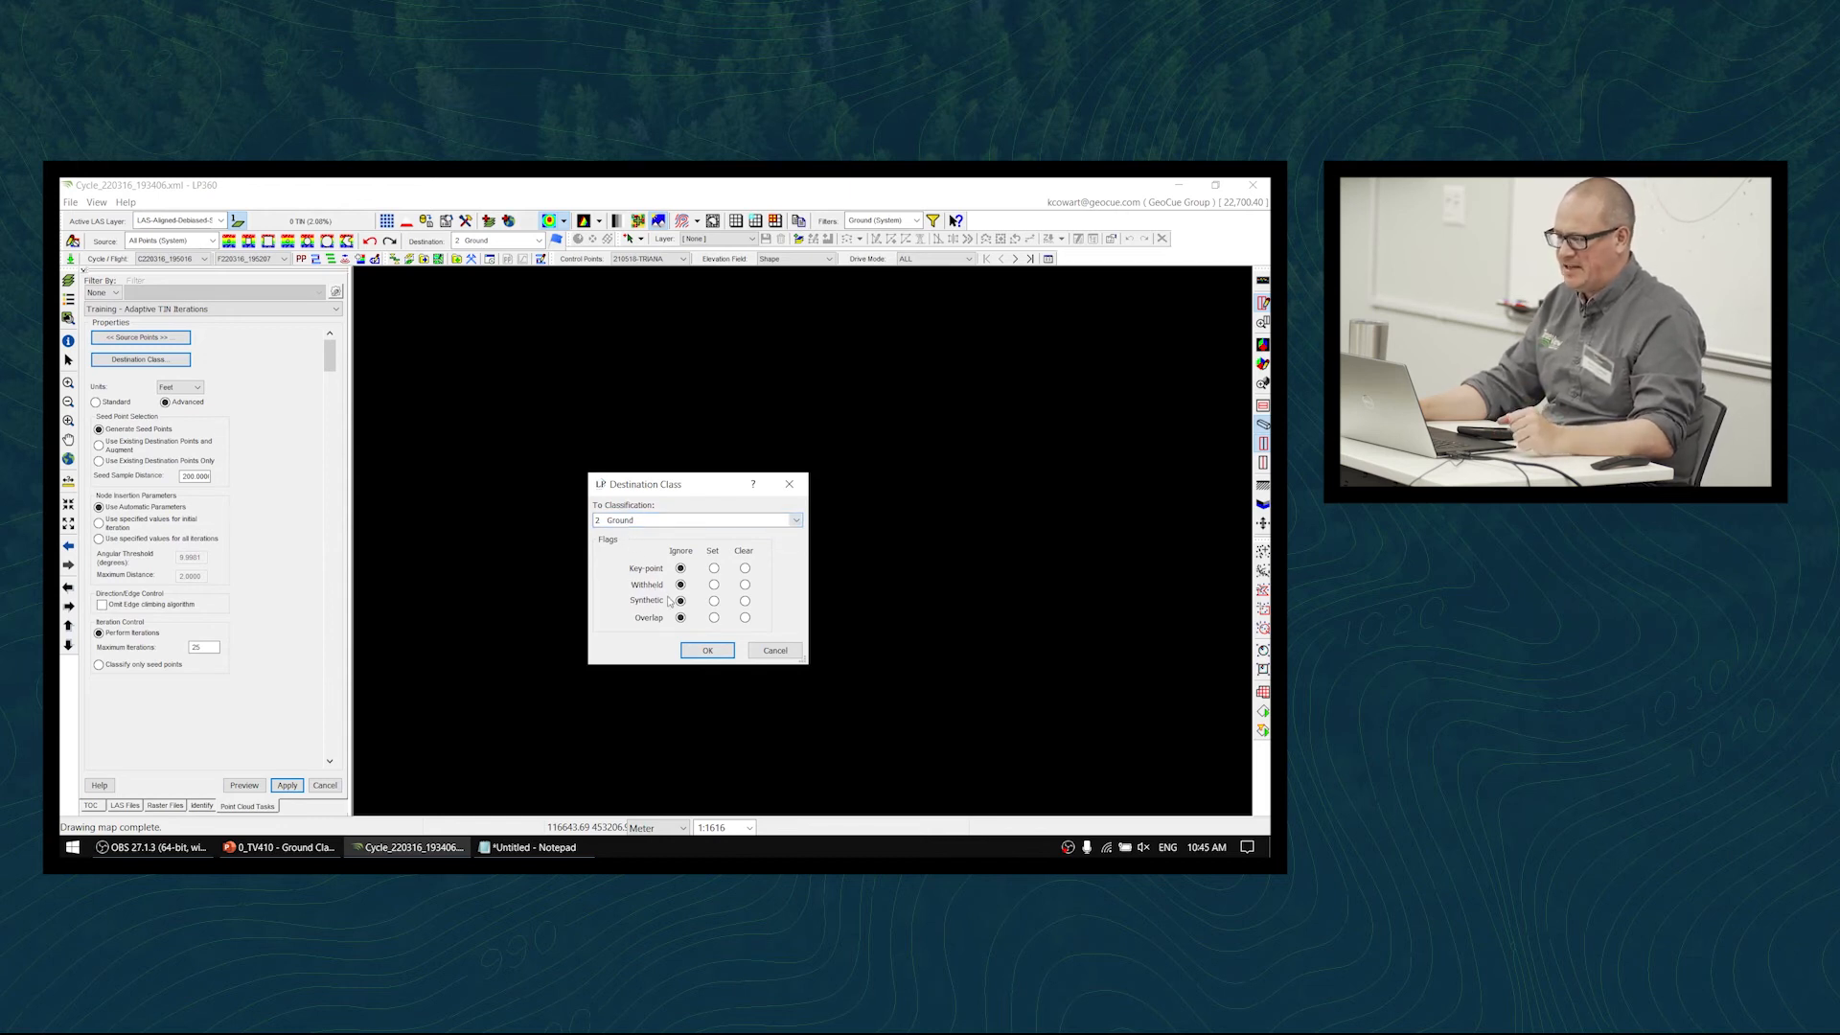
pyautogui.click(714, 568)
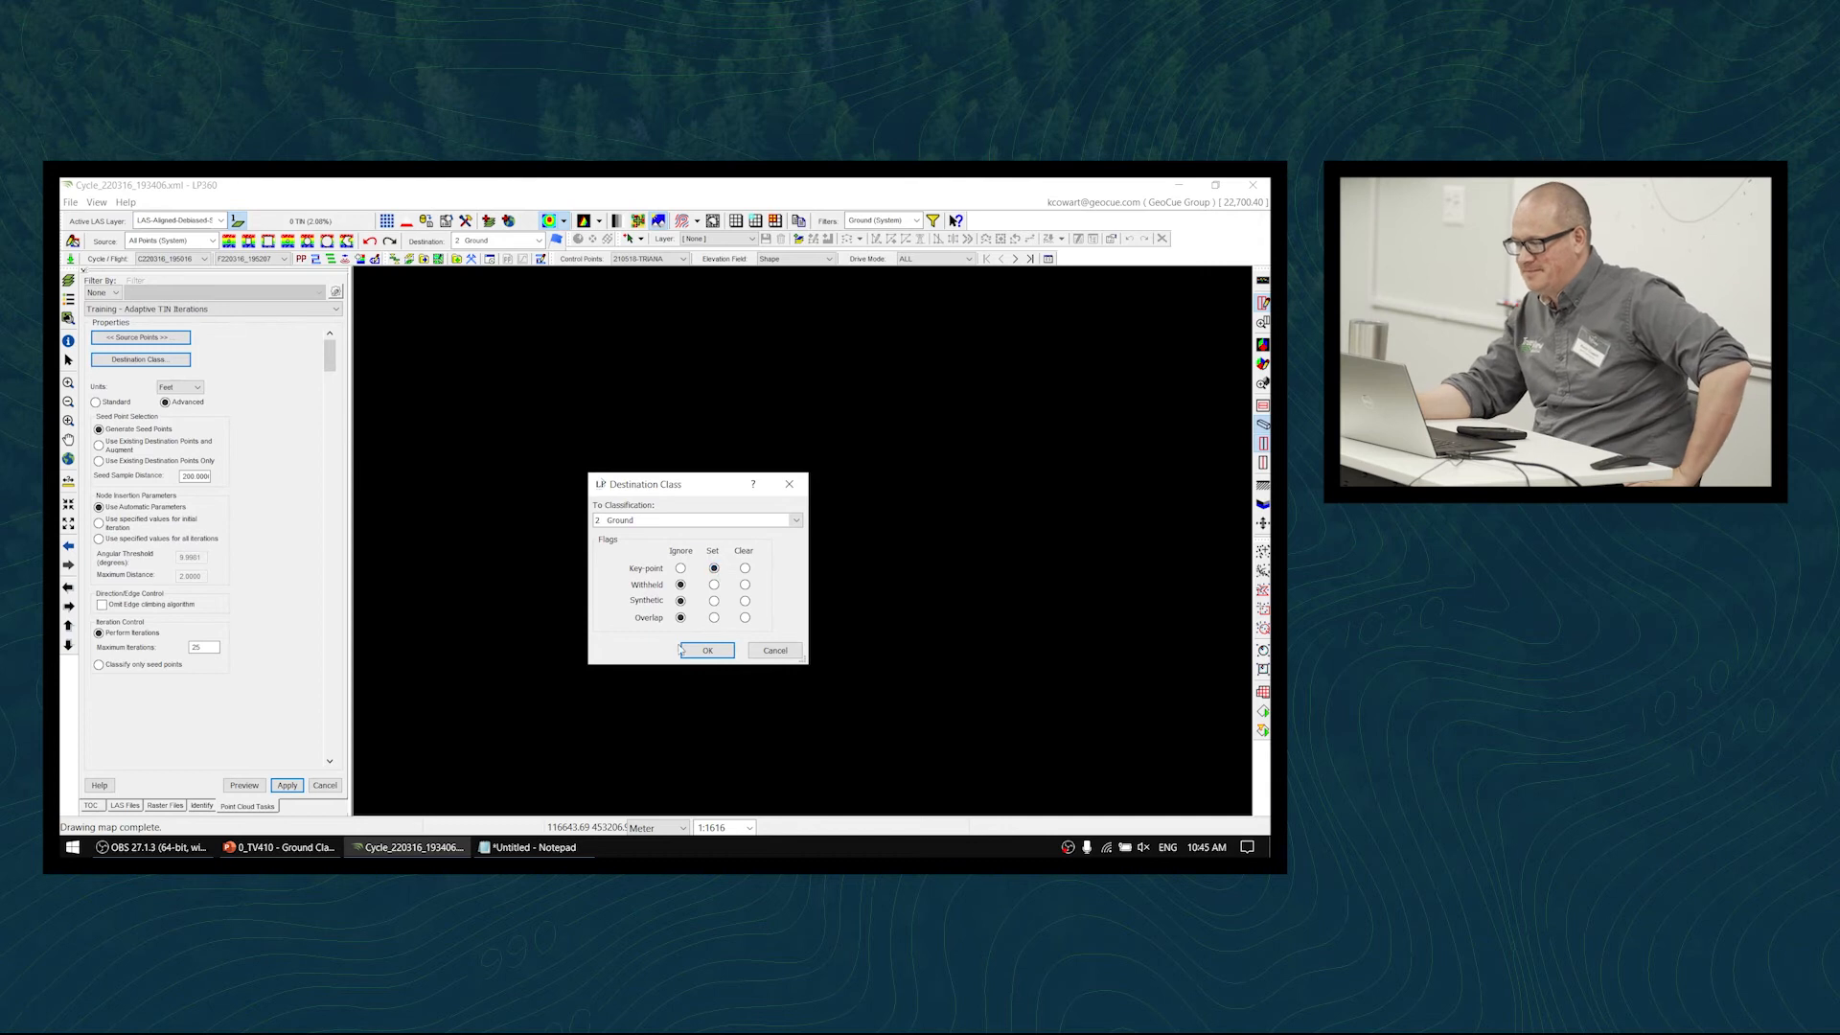
pyautogui.click(708, 649)
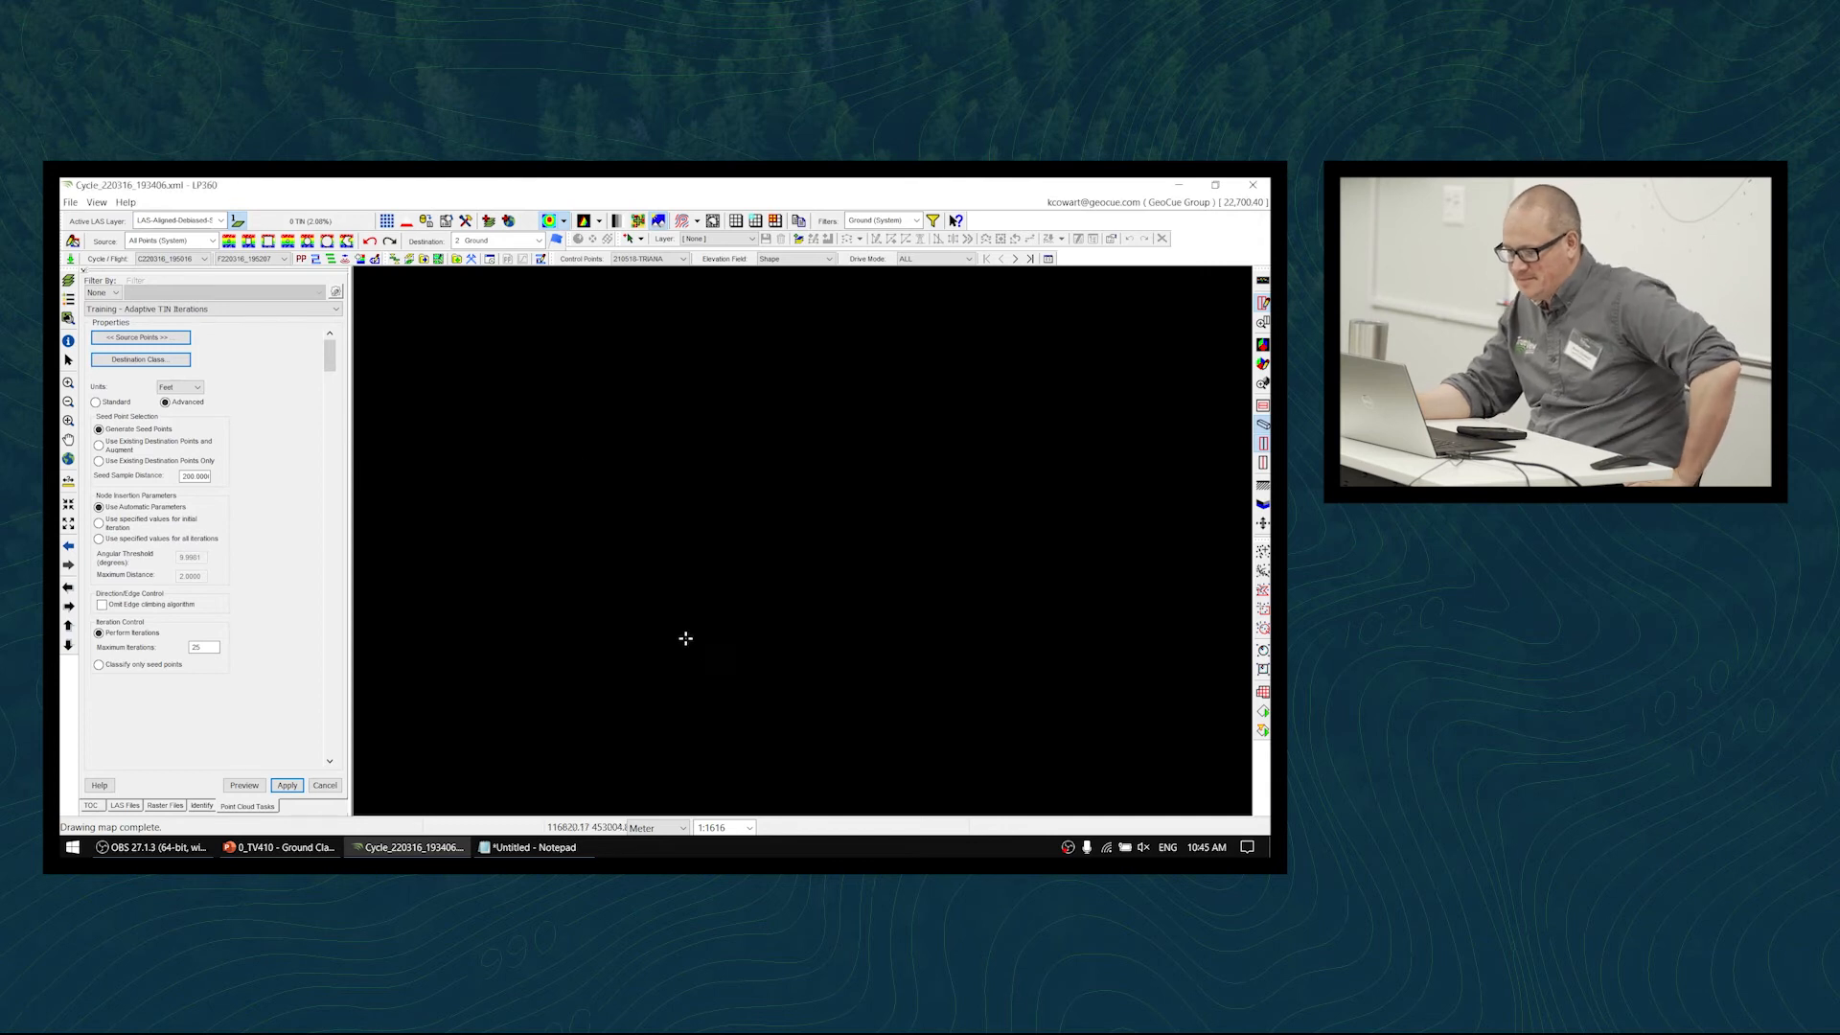
# - Set the task's units to Meter, the seed sample distance to 3.0, and seed selection to Use Existing Destination Points Only
pyautogui.click(184, 388)
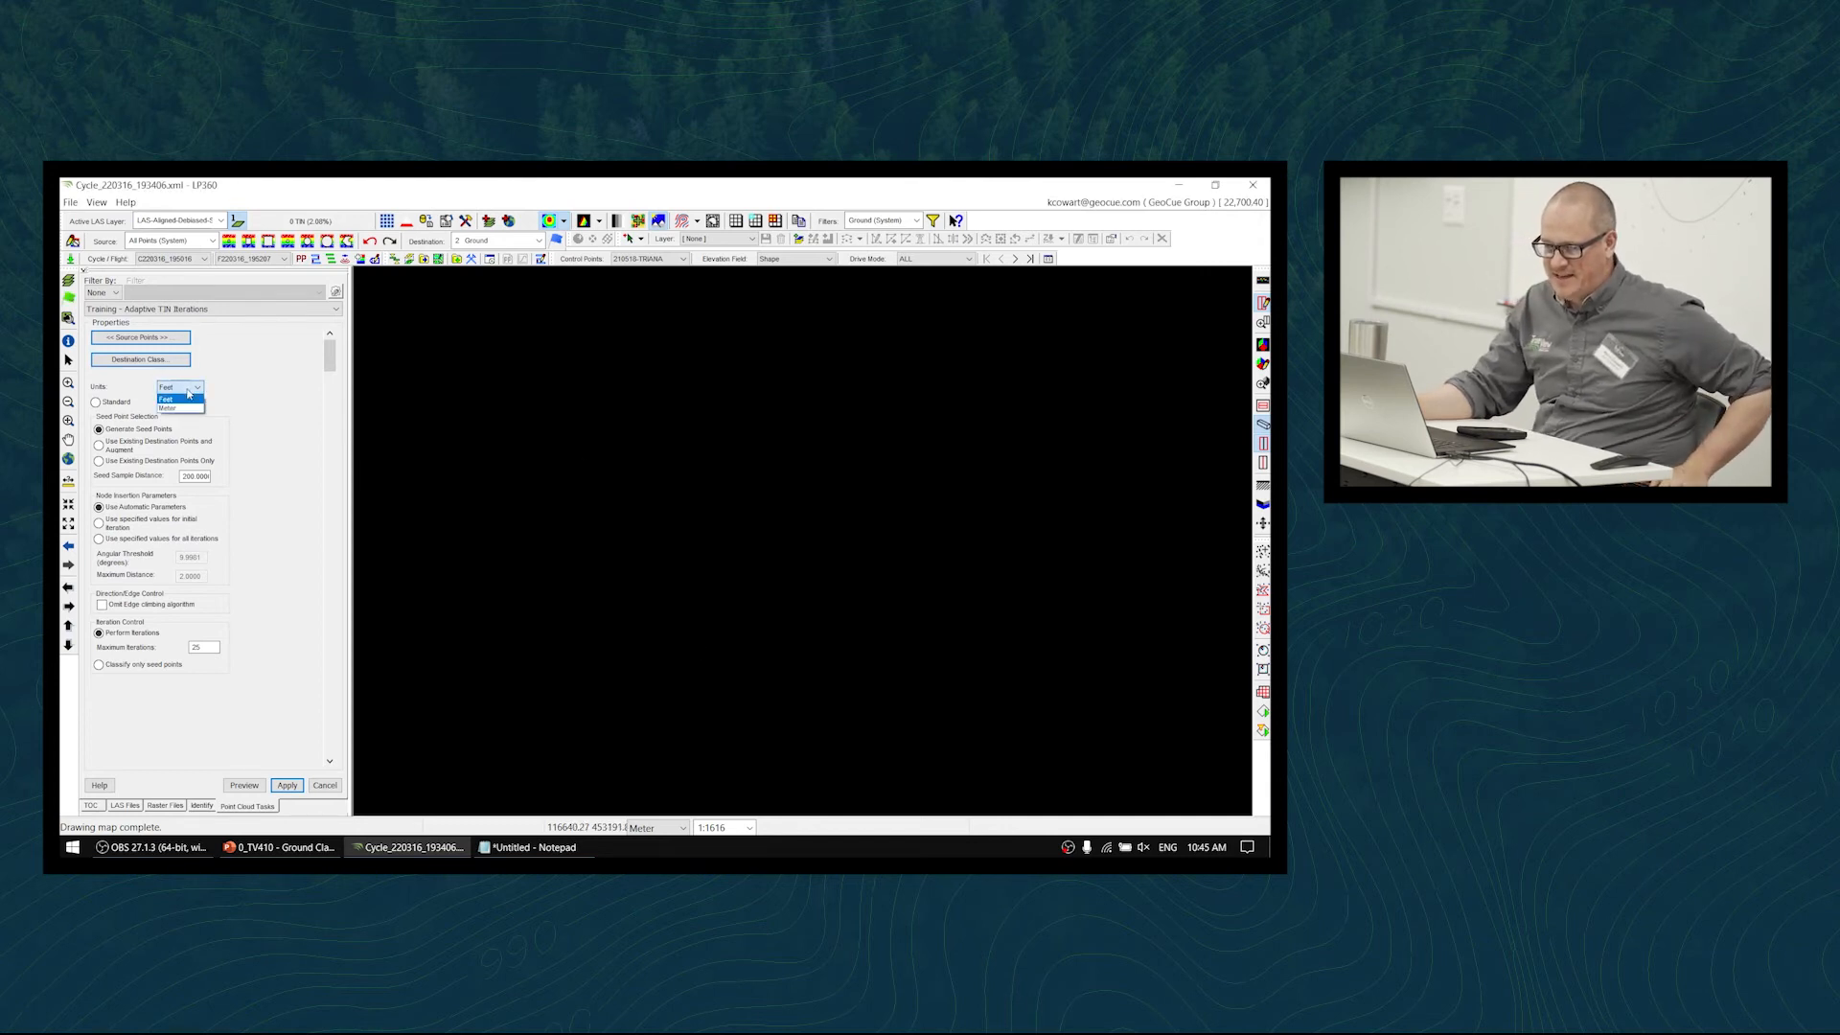
pyautogui.click(183, 410)
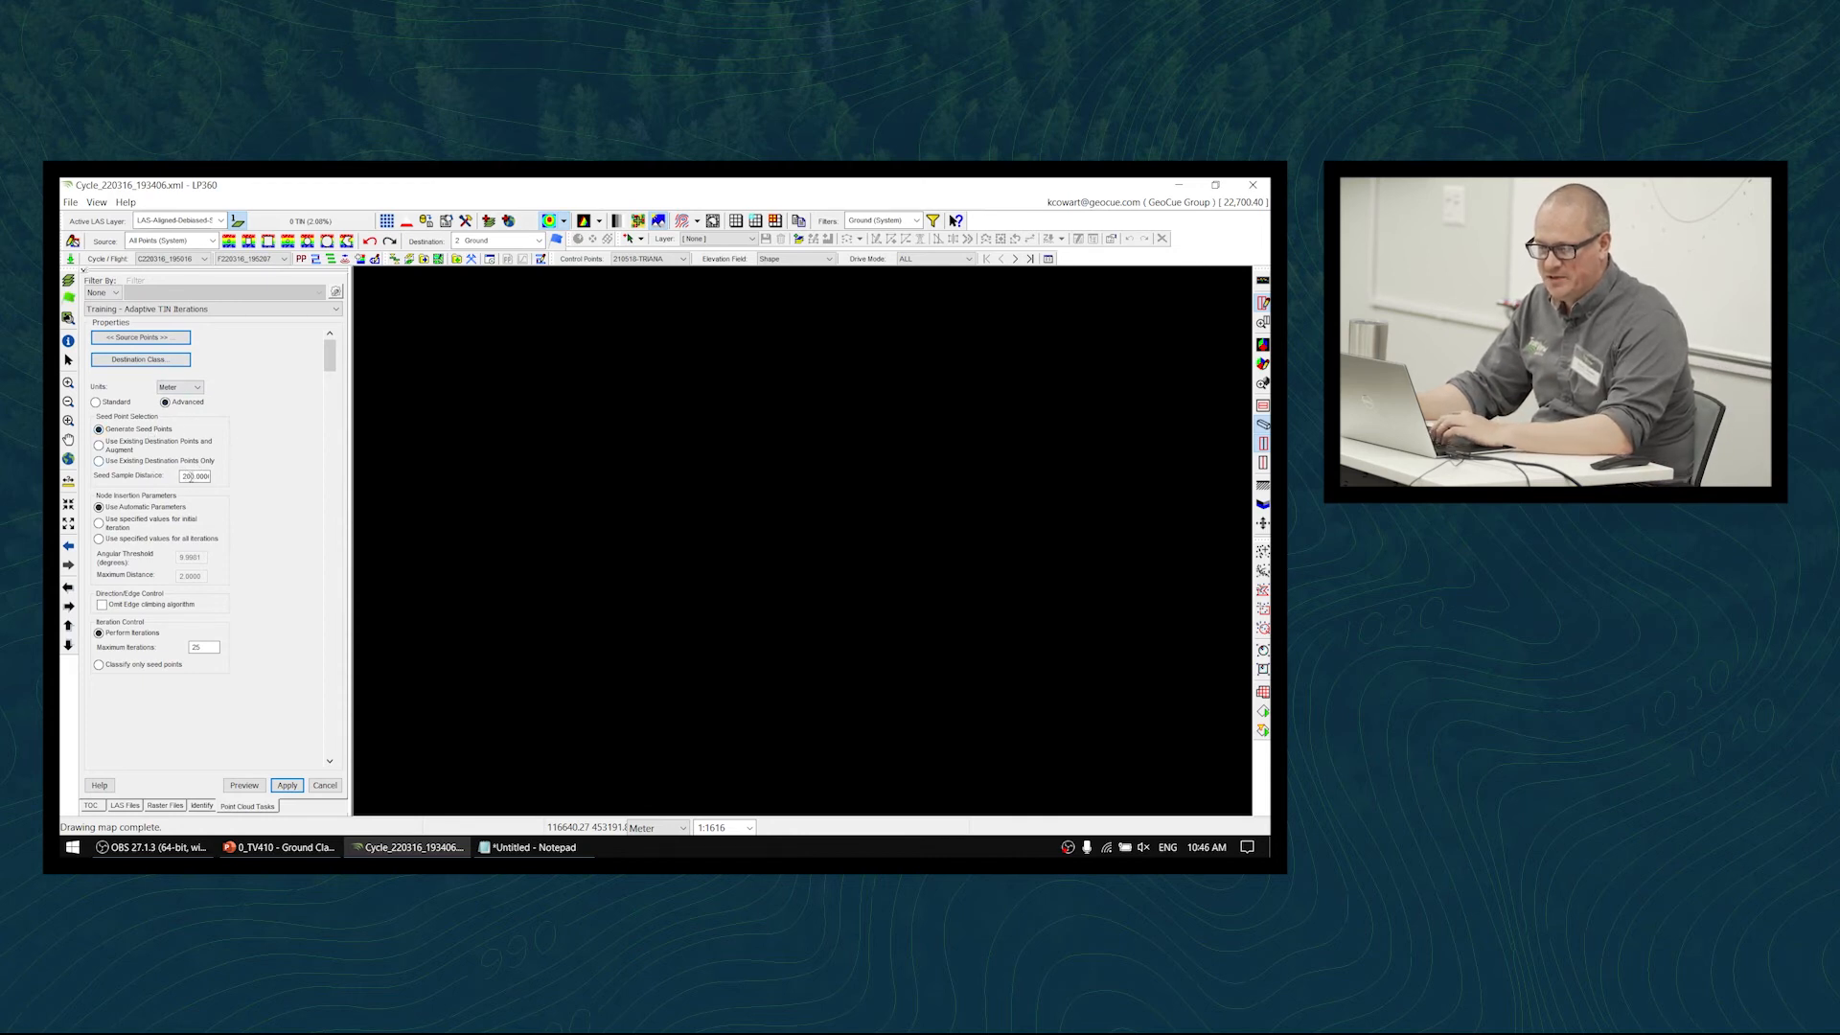
pyautogui.doubleClick(184, 476)
pyautogui.write('3.0')
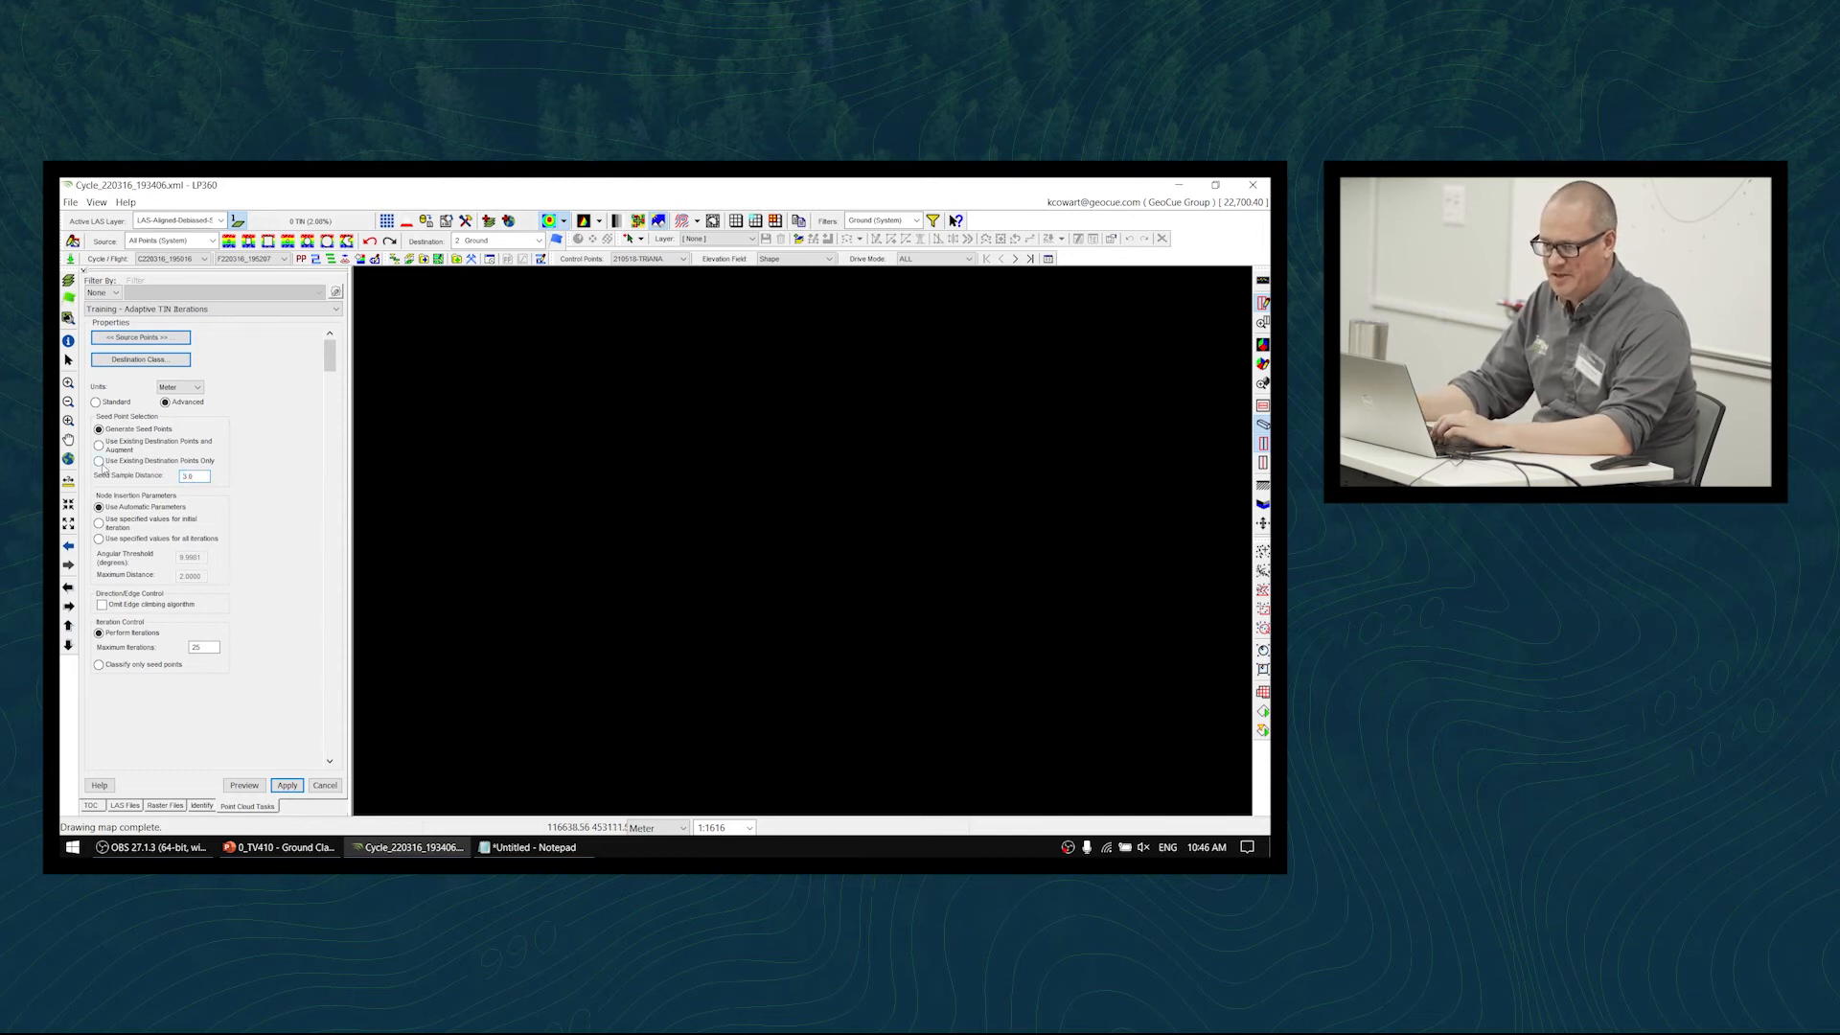
pyautogui.click(99, 462)
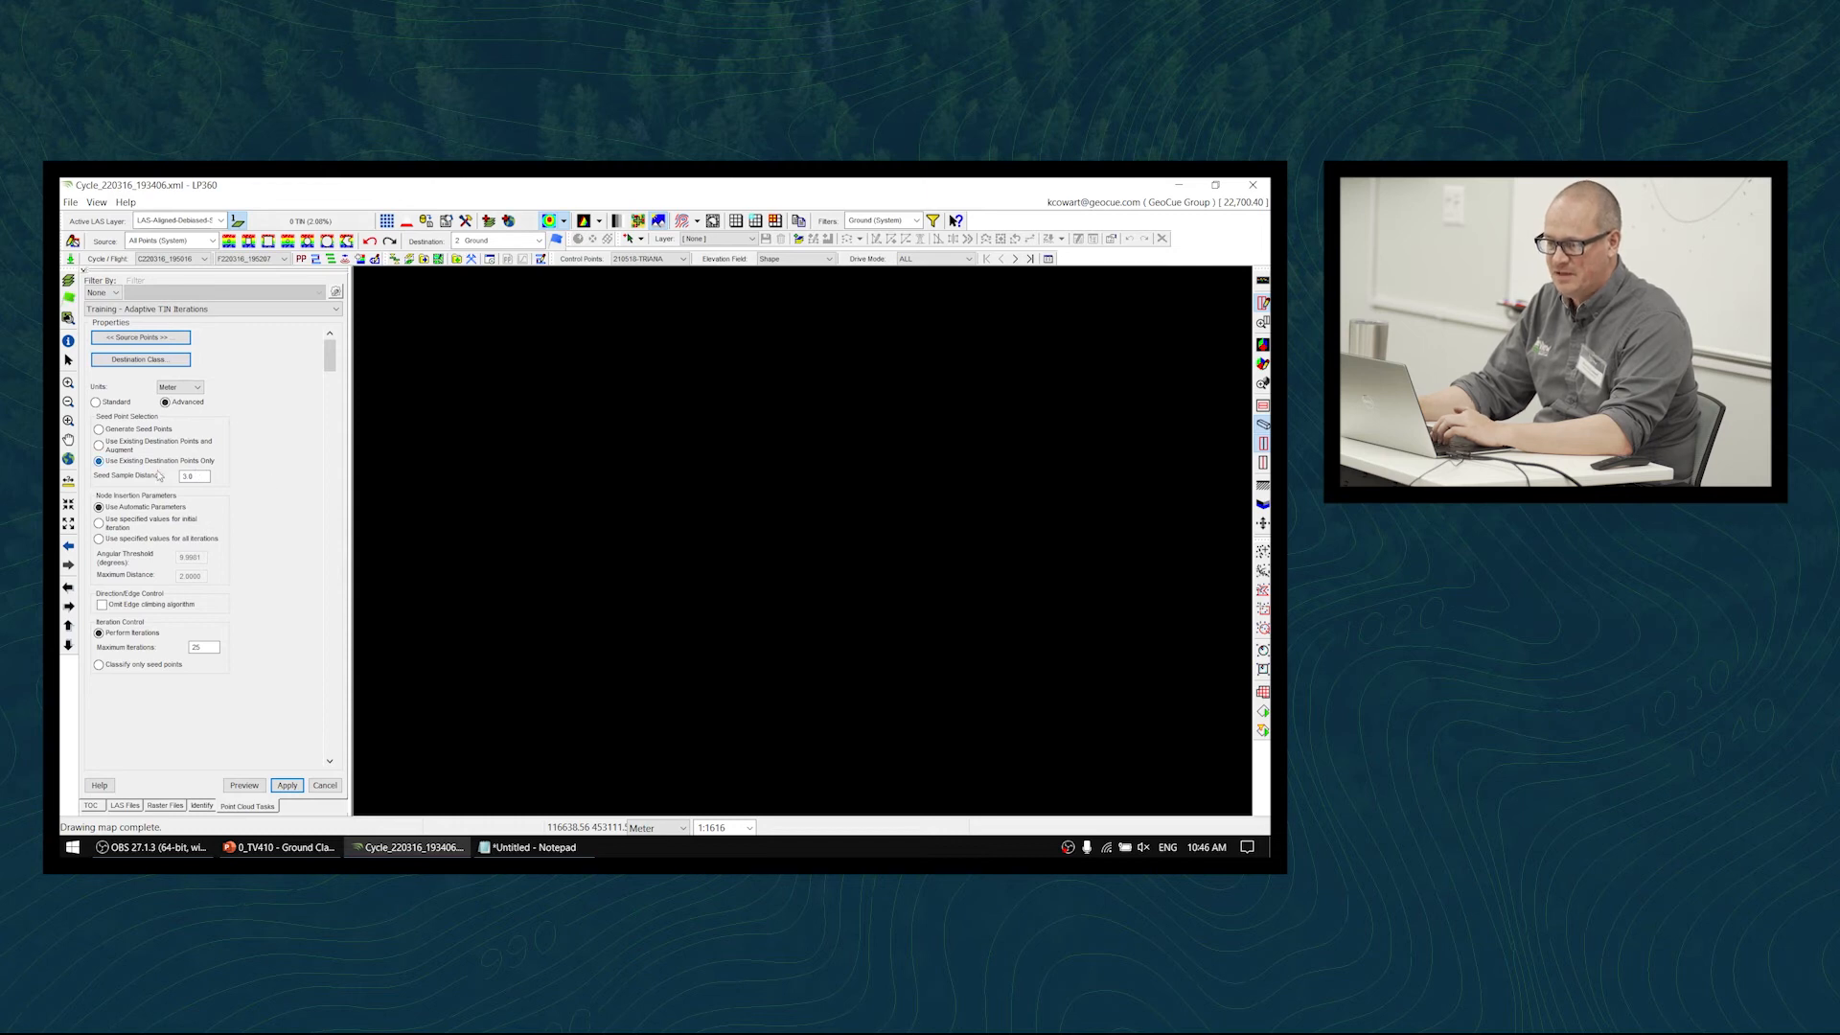
# - Use specified node insertion values for all iterations, with an angular threshold of 1.000 degrees and a maximum distance of 0.15
pyautogui.click(100, 540)
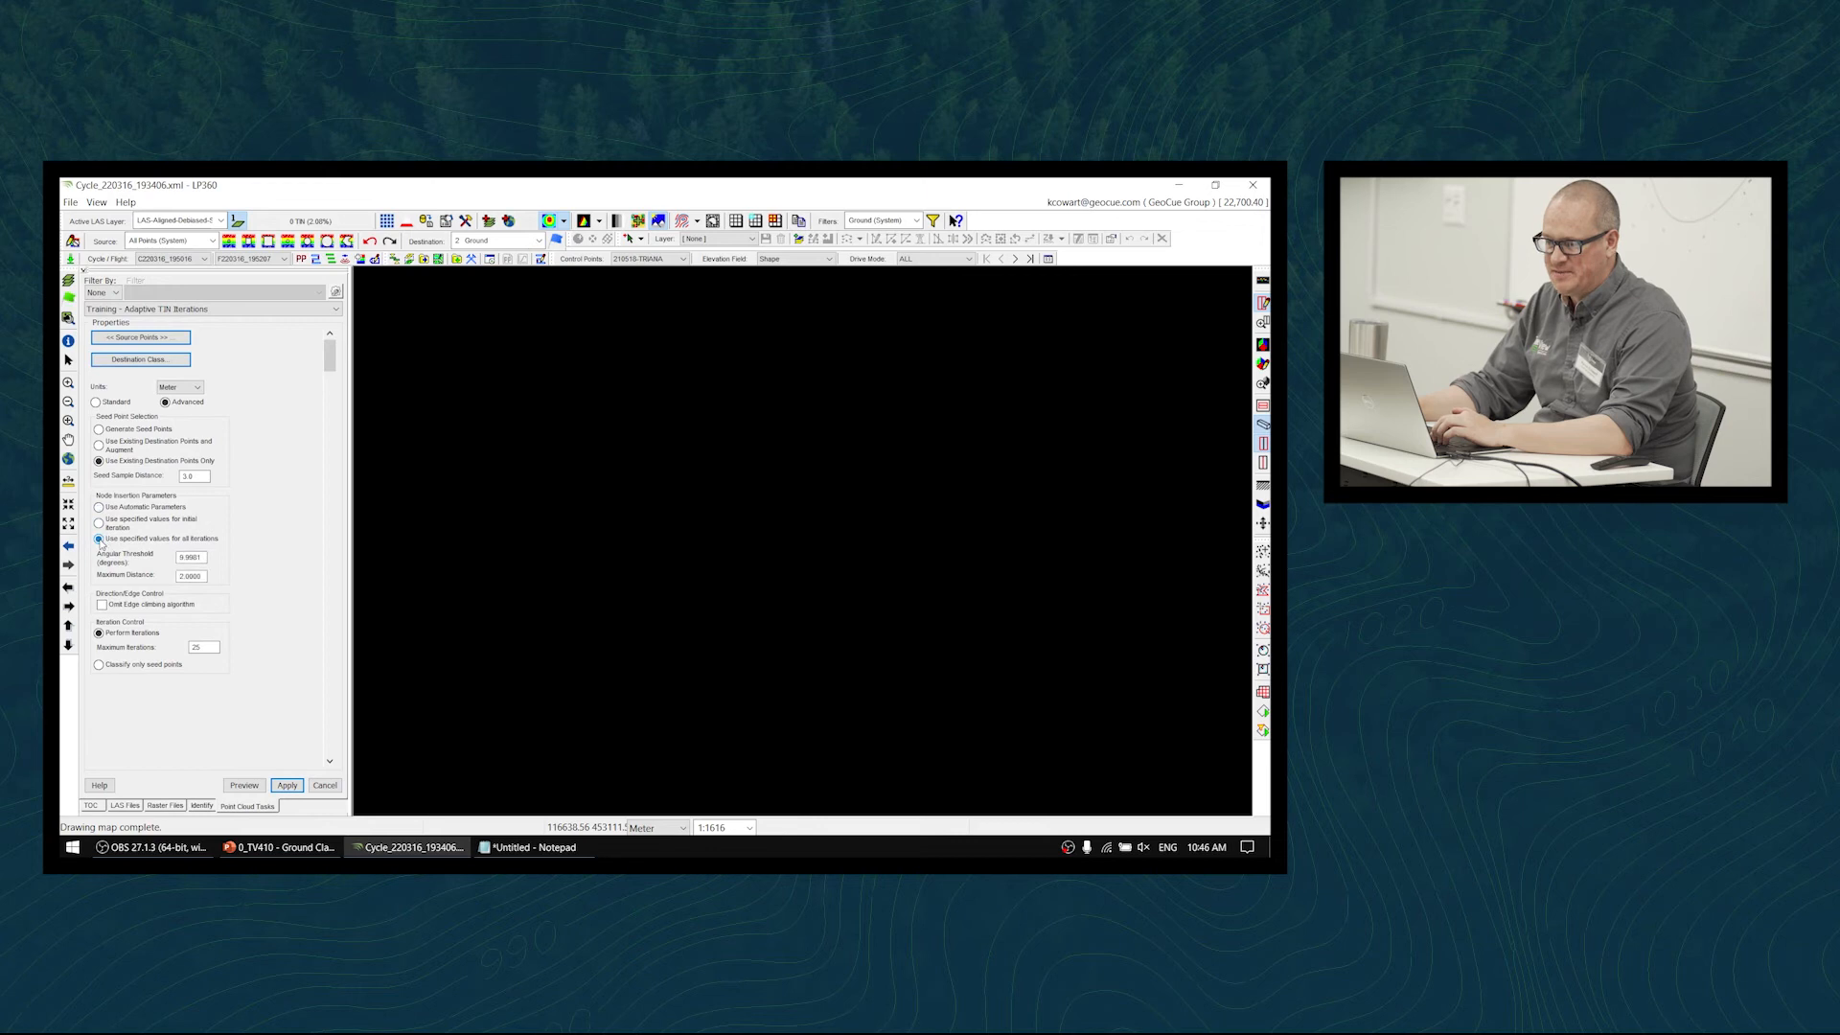
pyautogui.doubleClick(203, 558)
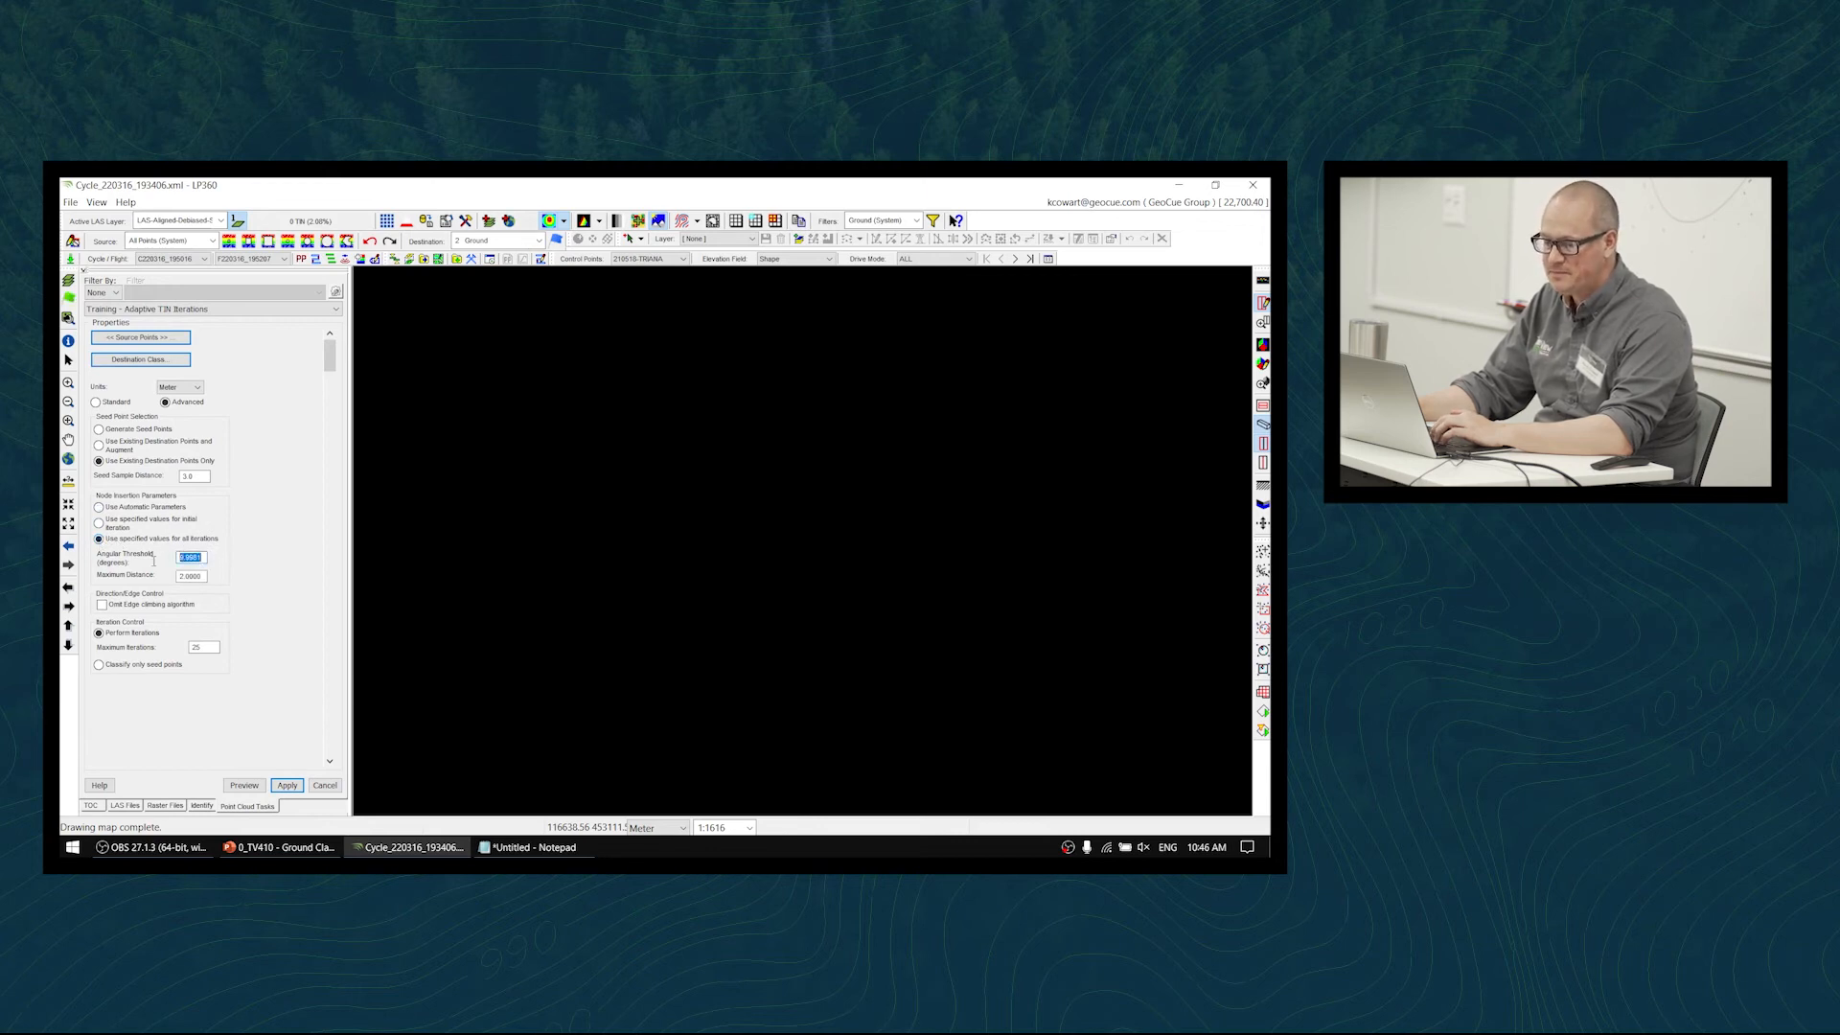
pyautogui.write('1.000')
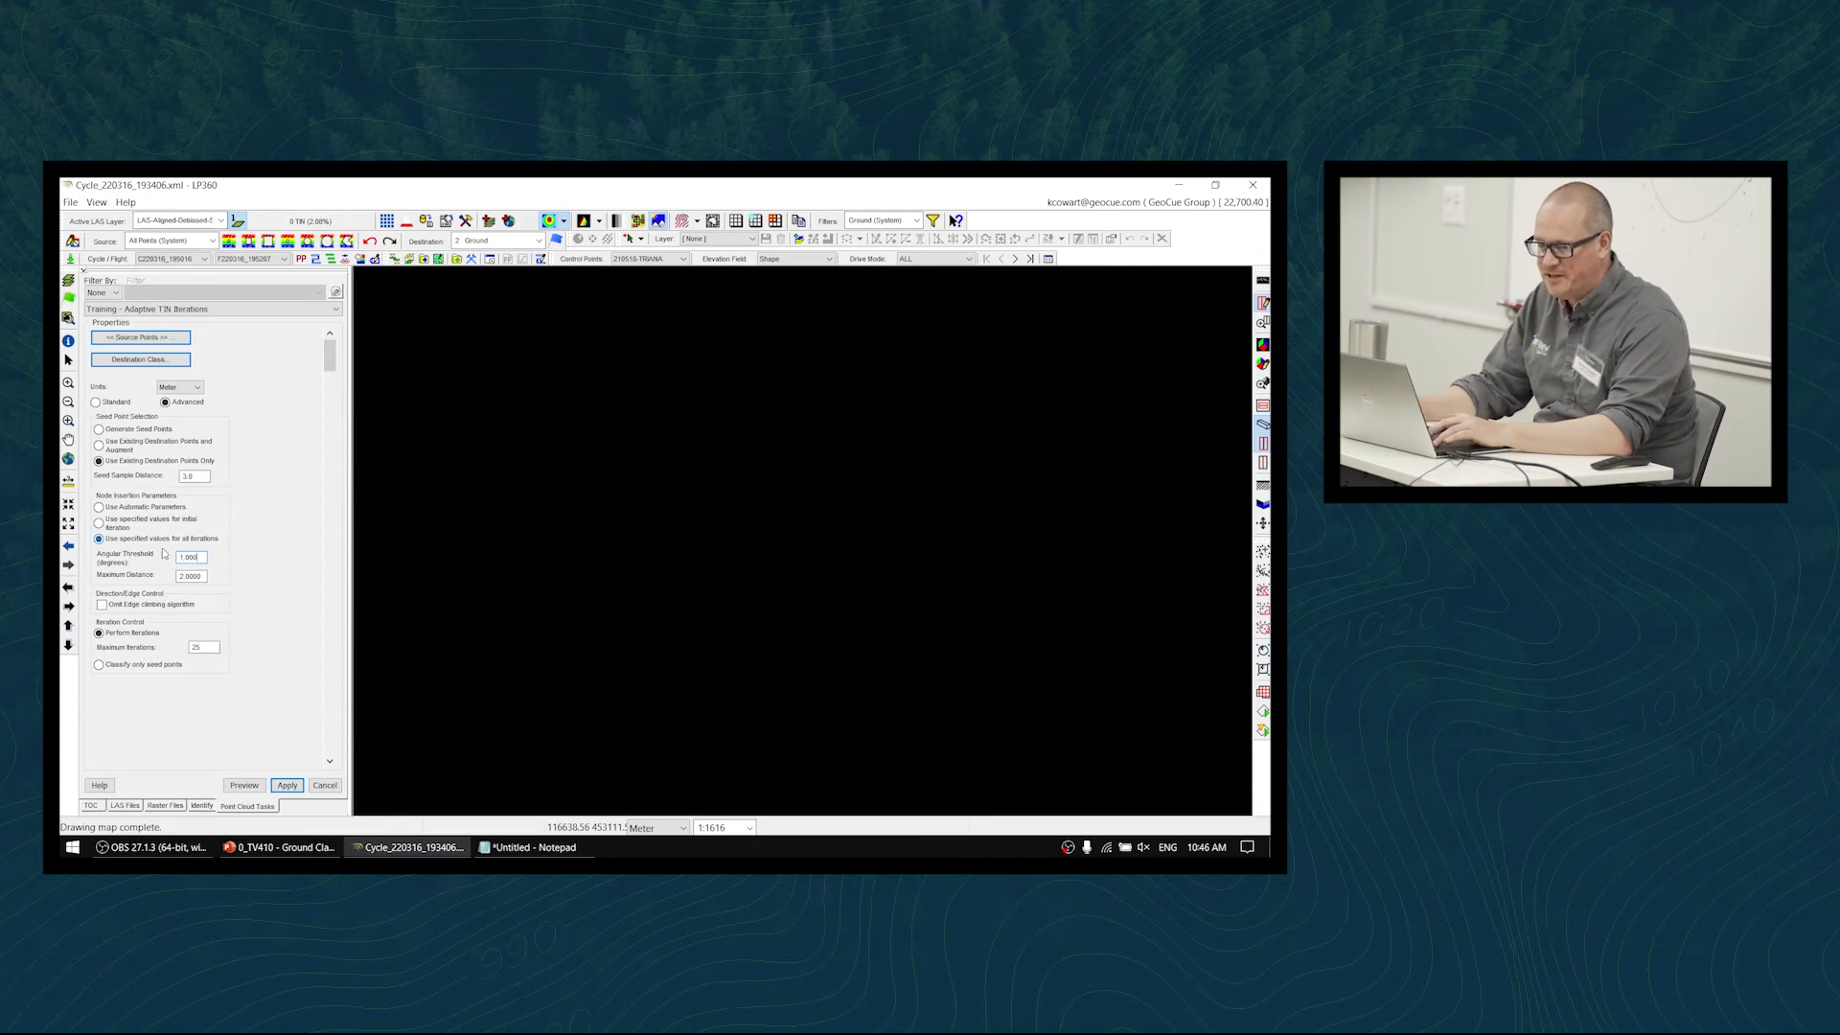
pyautogui.press('Tab')
pyautogui.write('6')
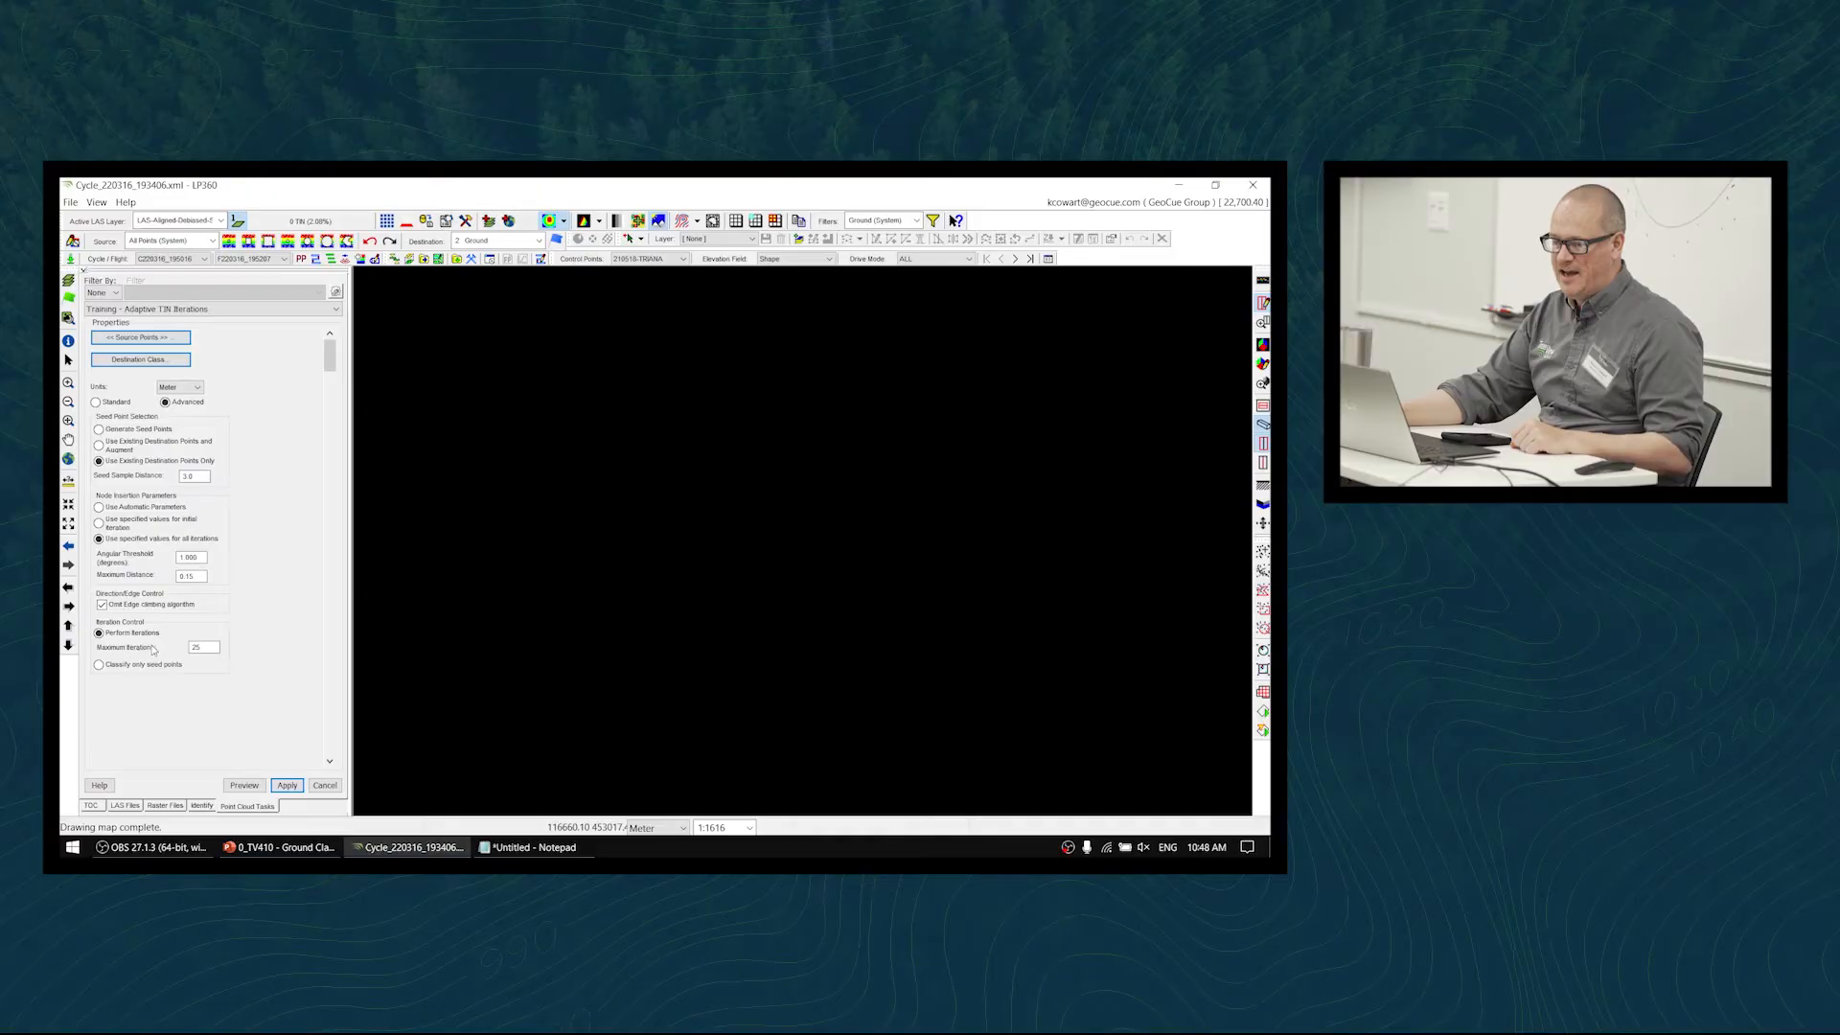
# - Set the Adaptive TIN task's maximum iterations to 3 and apply the task settings
pyautogui.doubleClick(217, 647)
pyautogui.write('3')
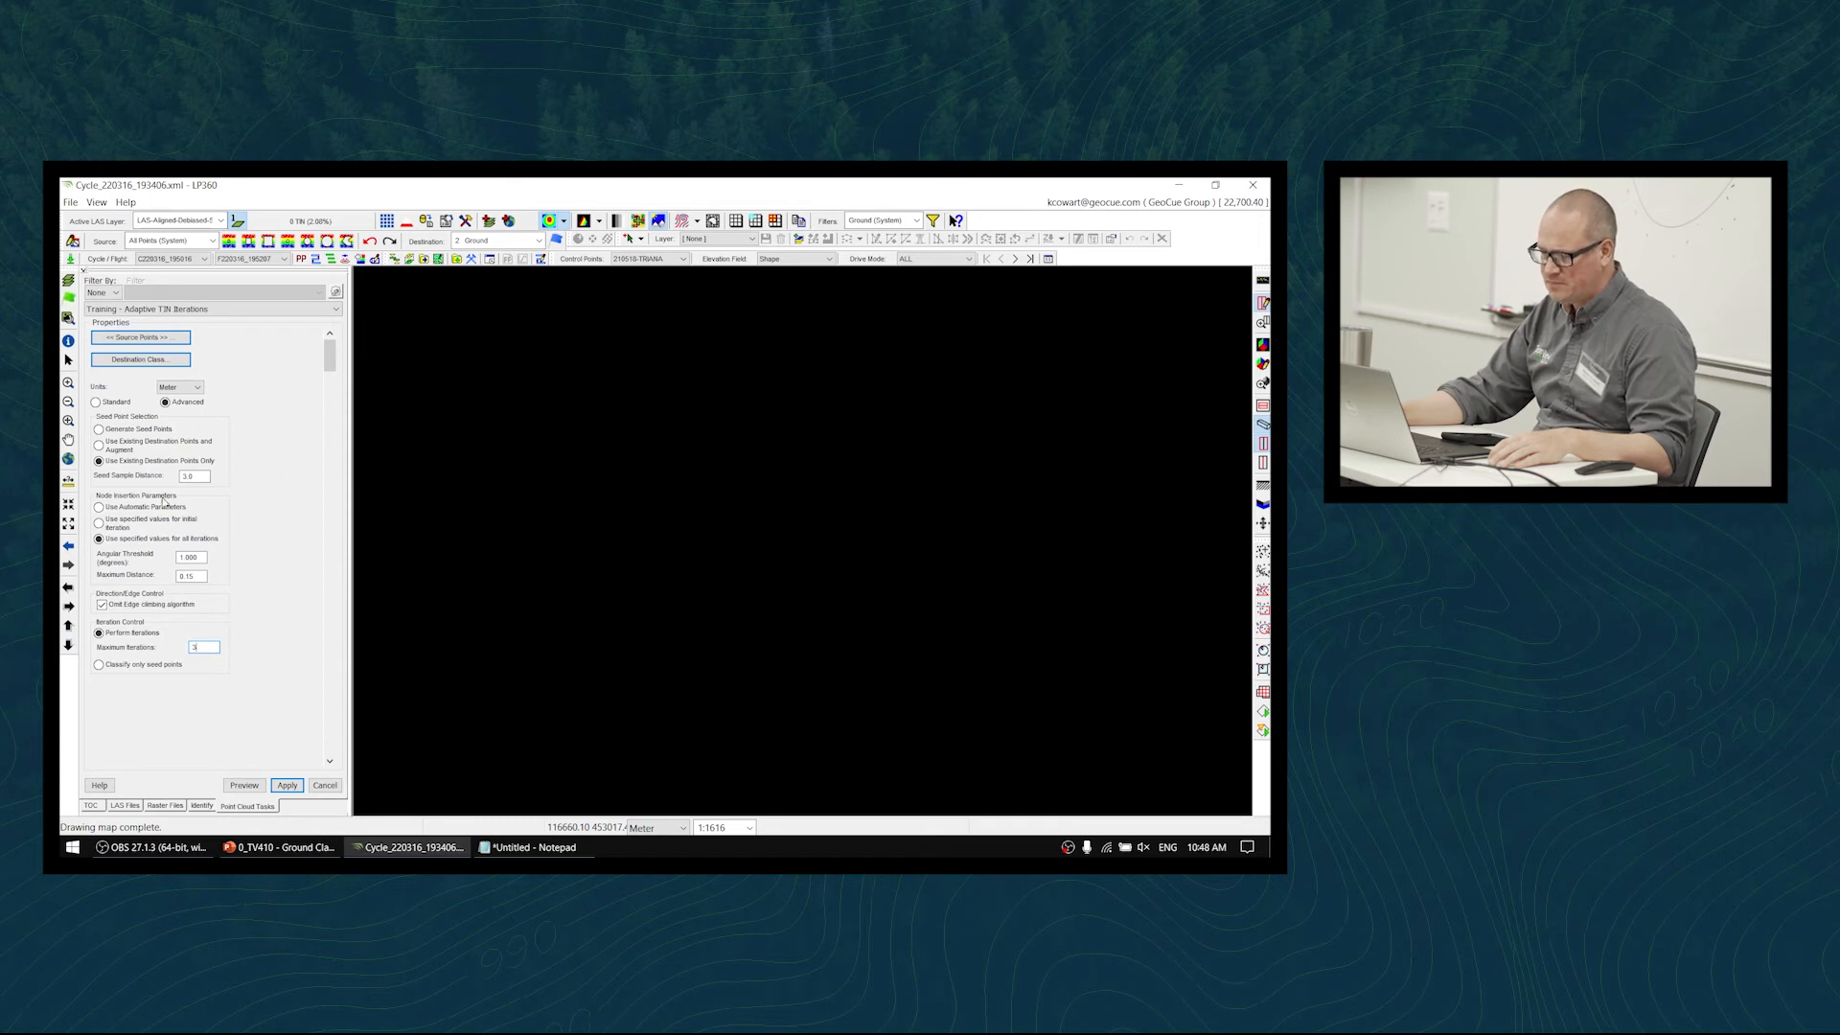
pyautogui.click(286, 787)
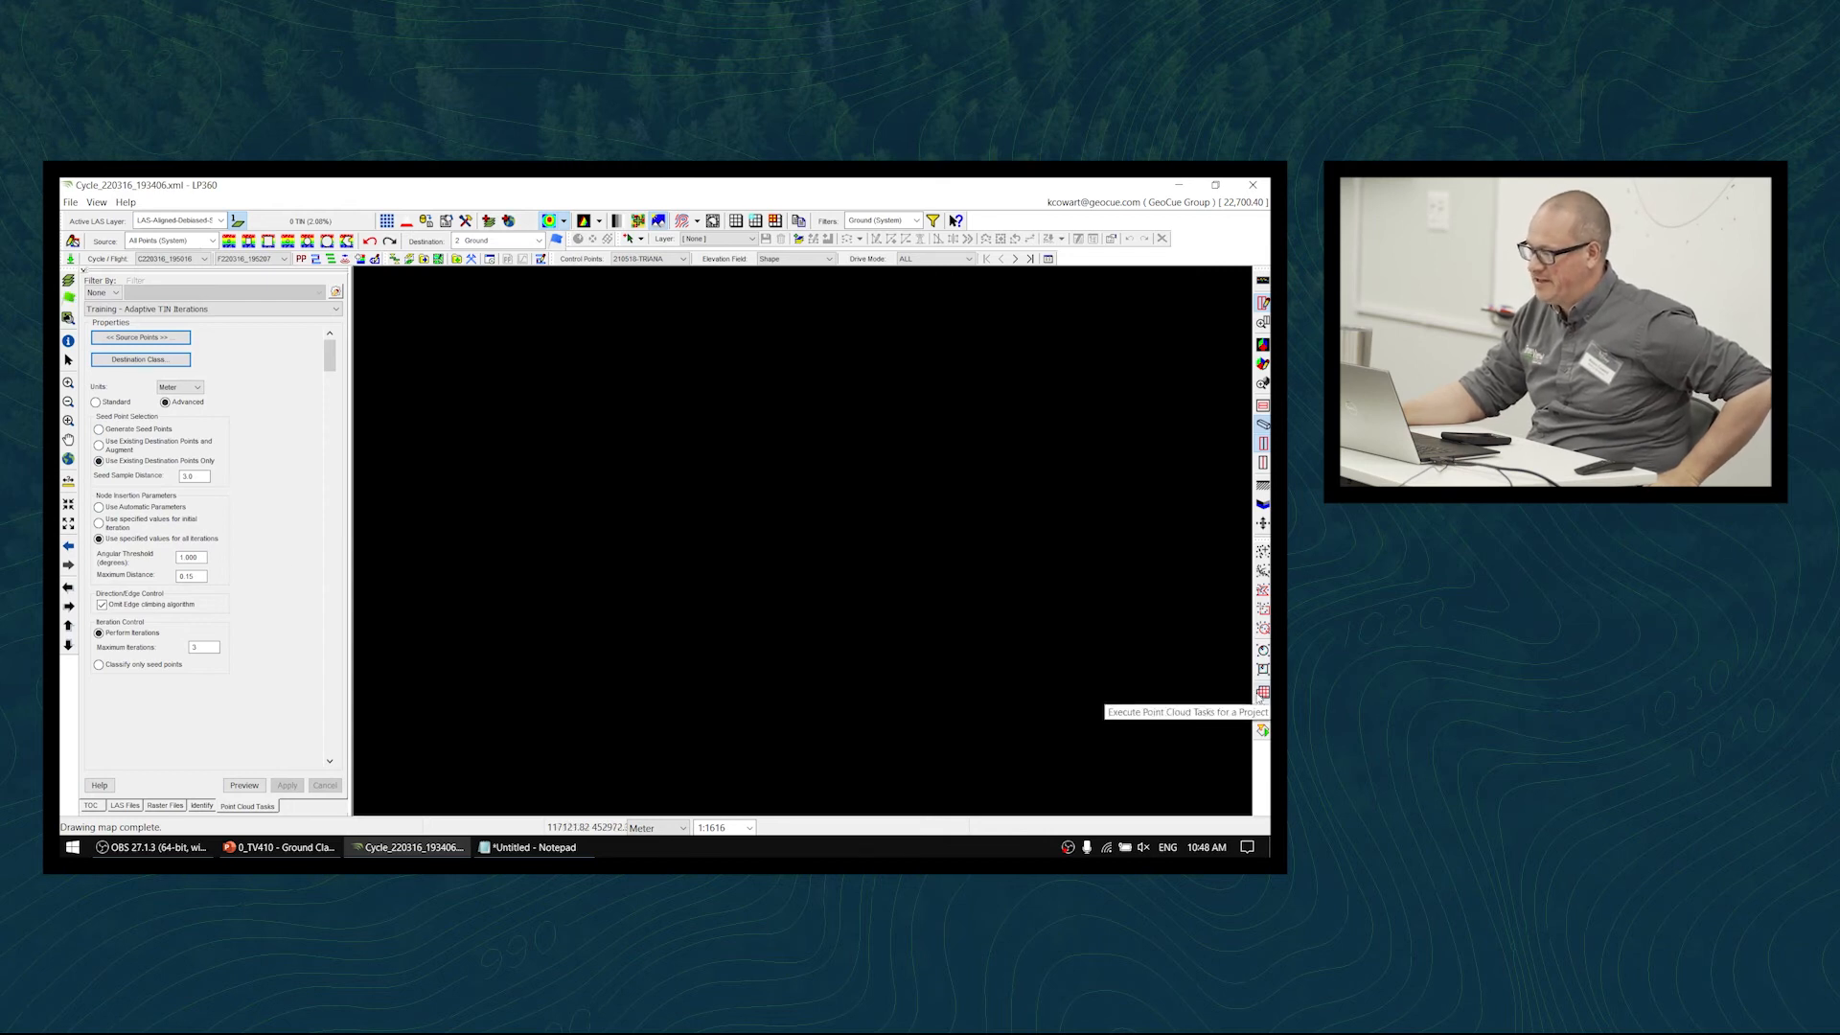
# - Execute the Adaptive TIN iterations task for the whole project, and rescan the layer's point statistics in Live View
pyautogui.click(1262, 694)
pyautogui.click(721, 576)
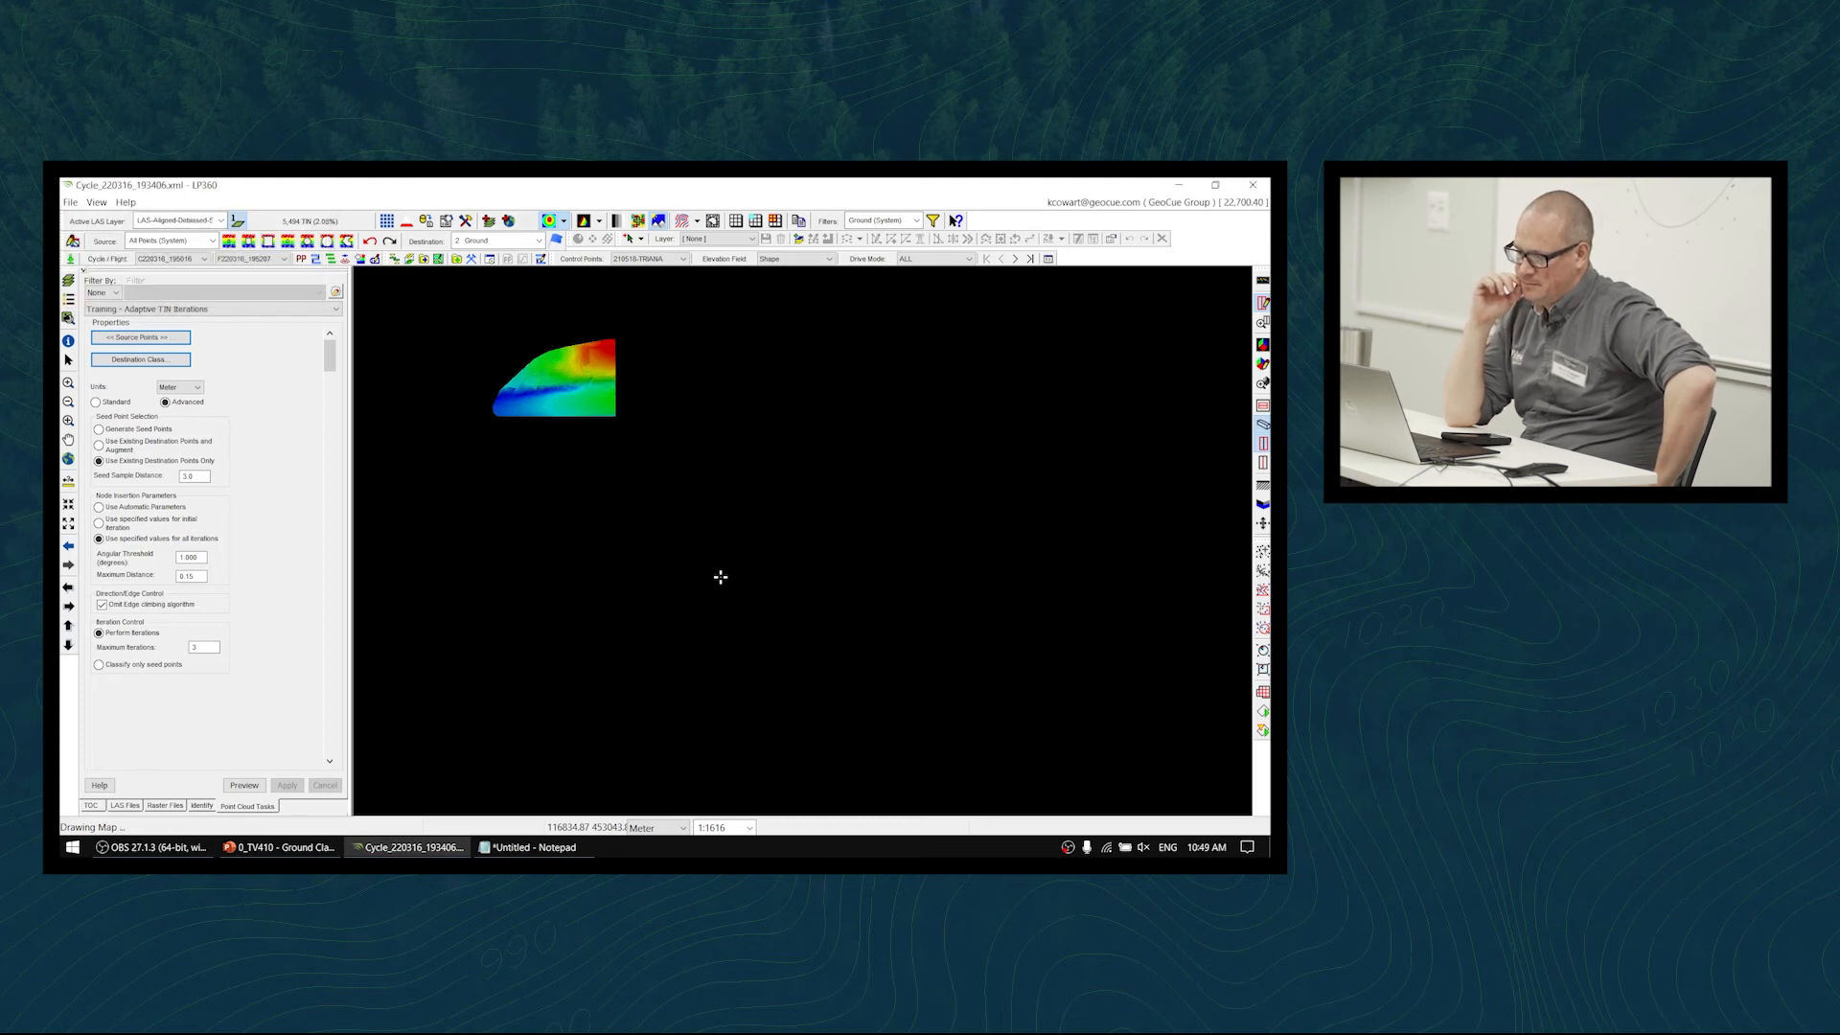
pyautogui.click(722, 579)
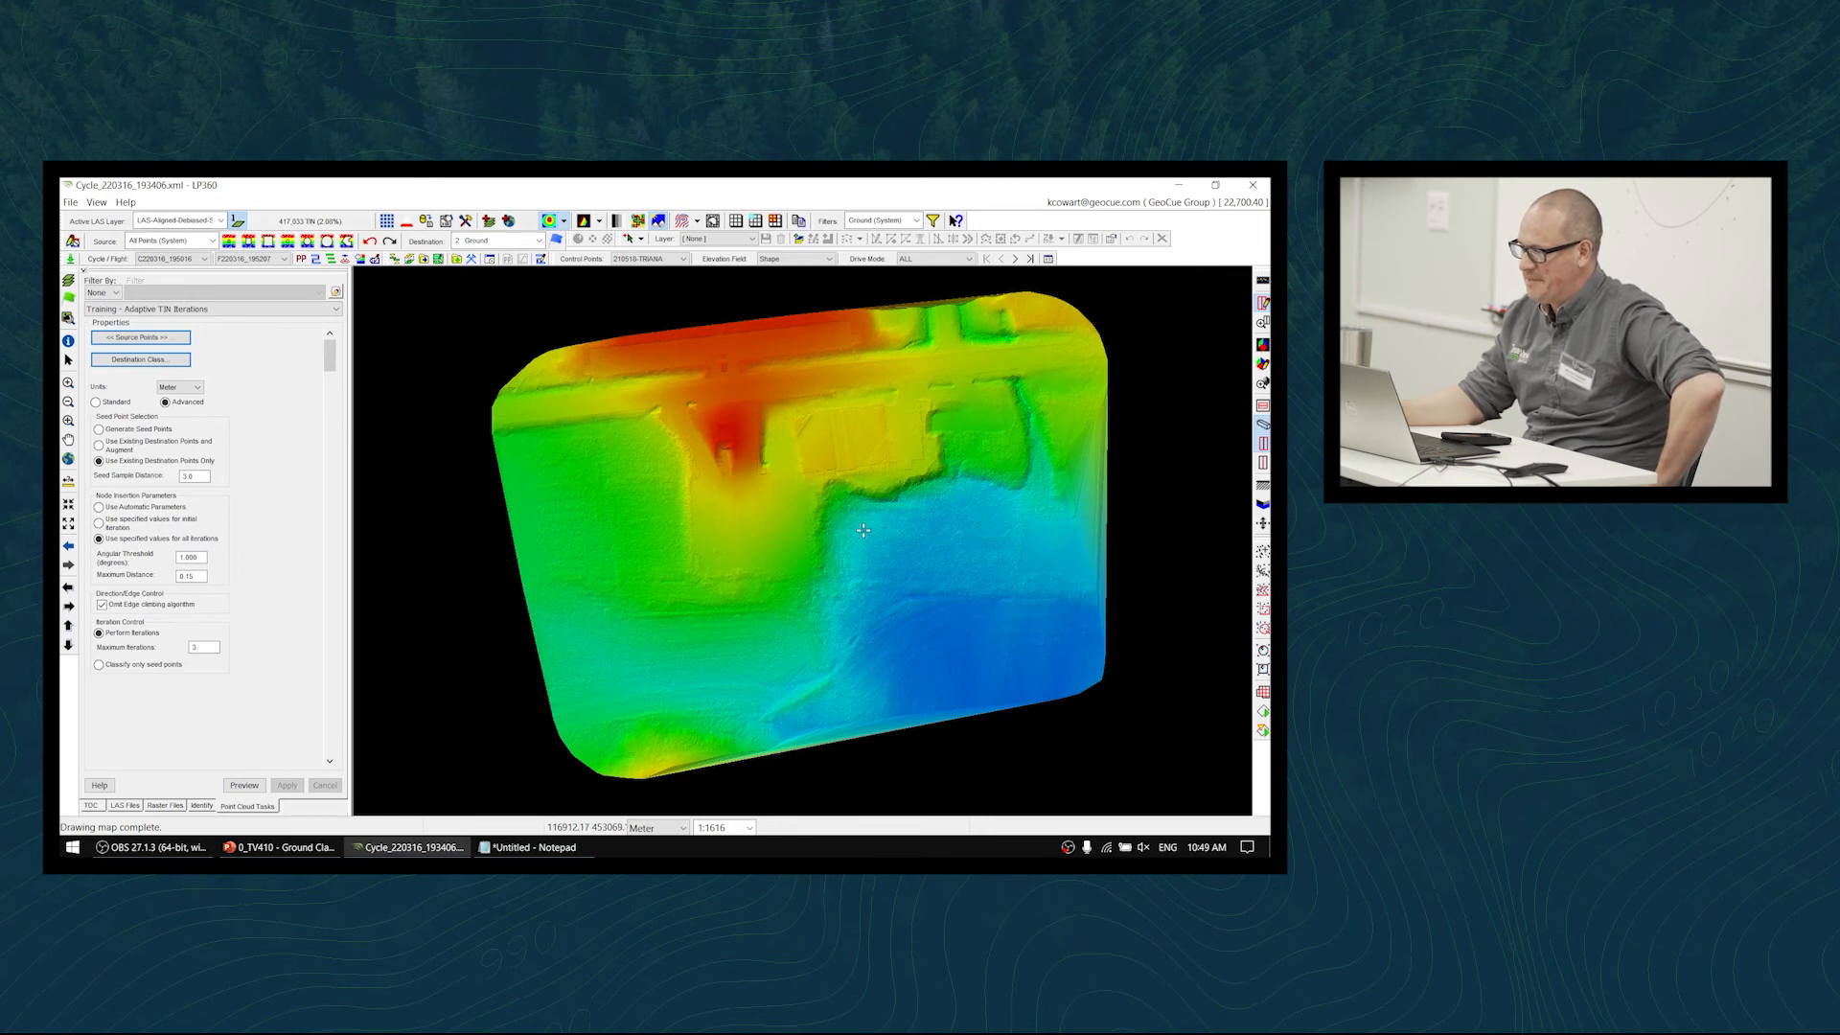
pyautogui.click(934, 223)
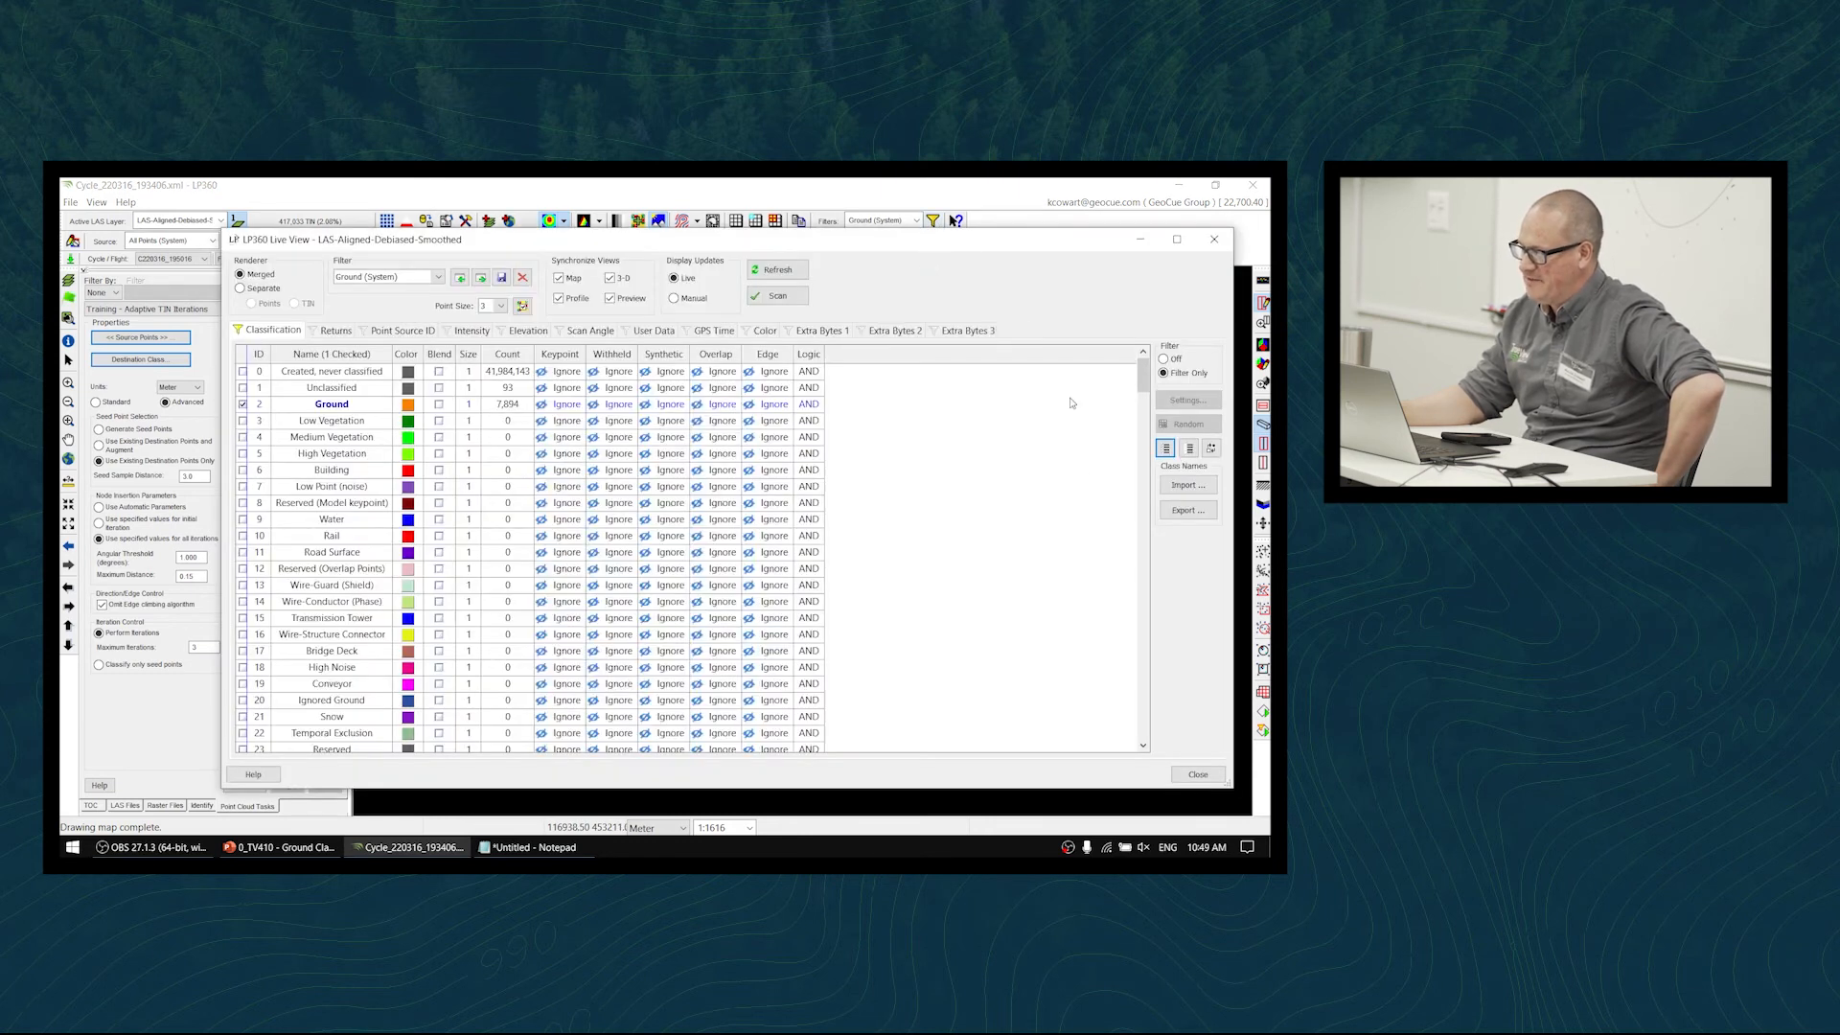
pyautogui.click(801, 298)
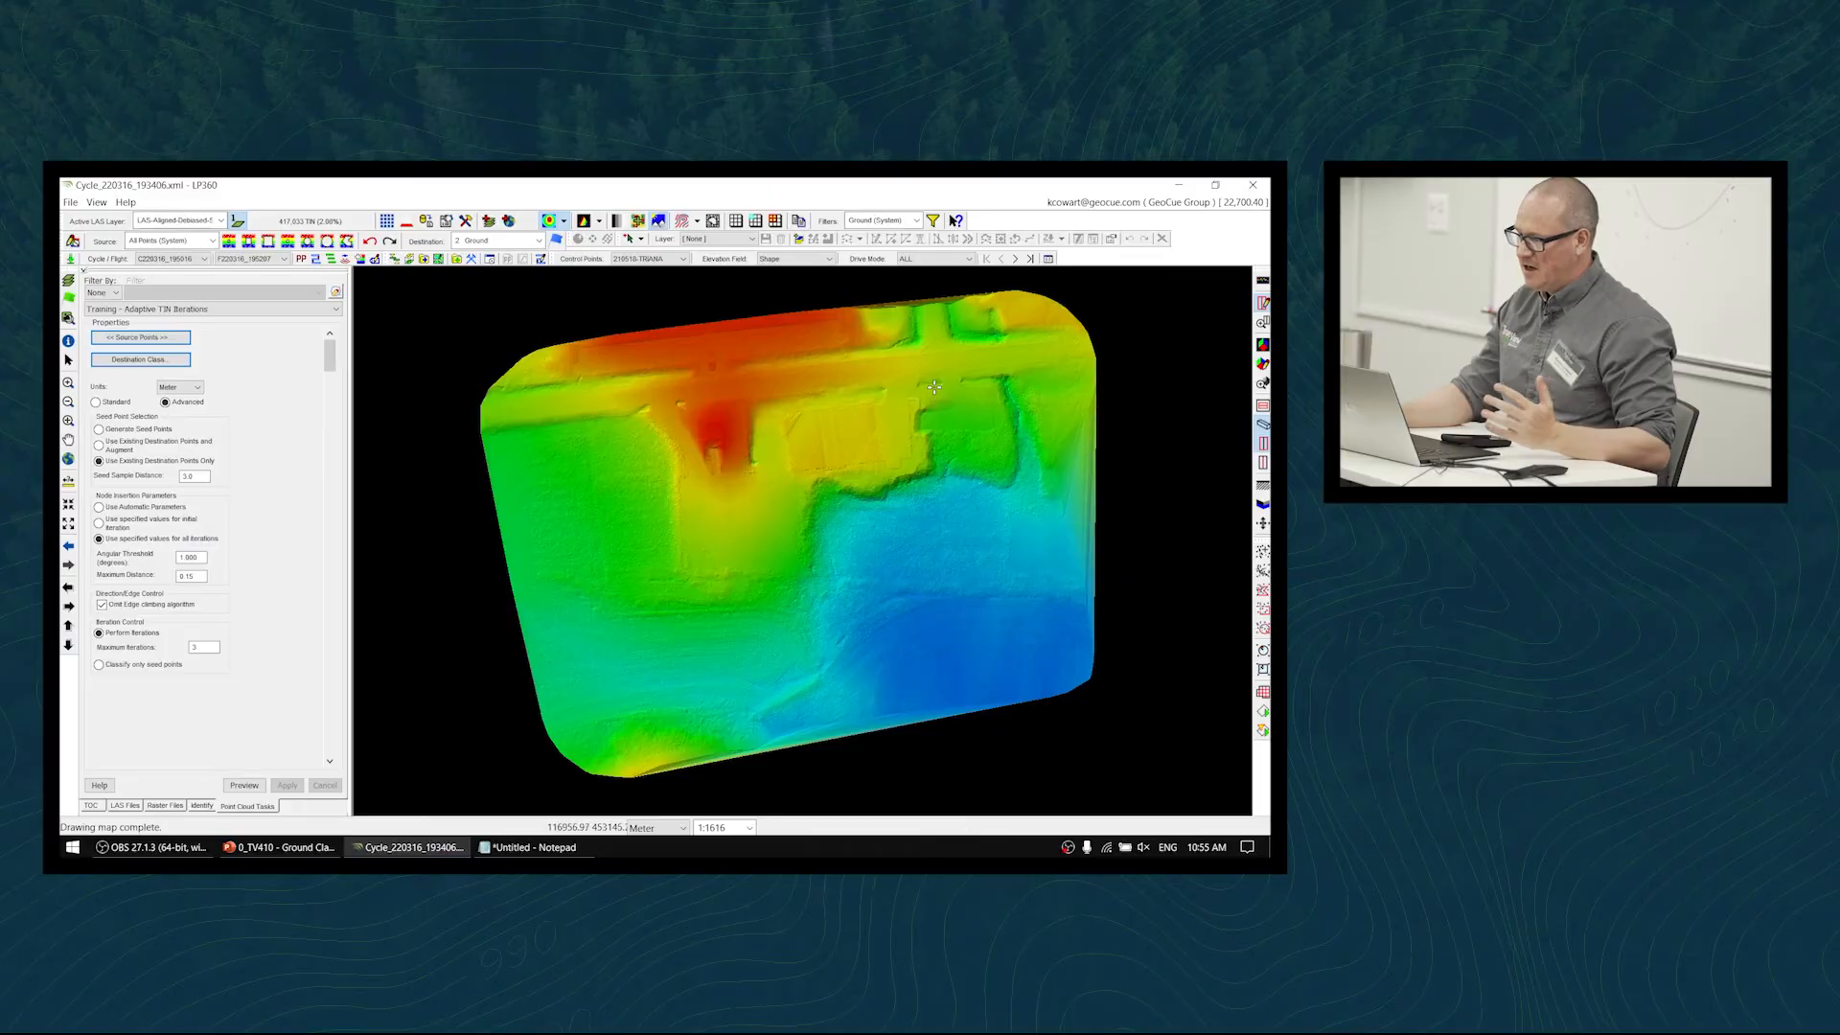
# - Examine the new ground surface around the parking lot beside the large building, checking the vehicle footprints, curbs and steep embankment
pyautogui.scroll(3, 883, 433)
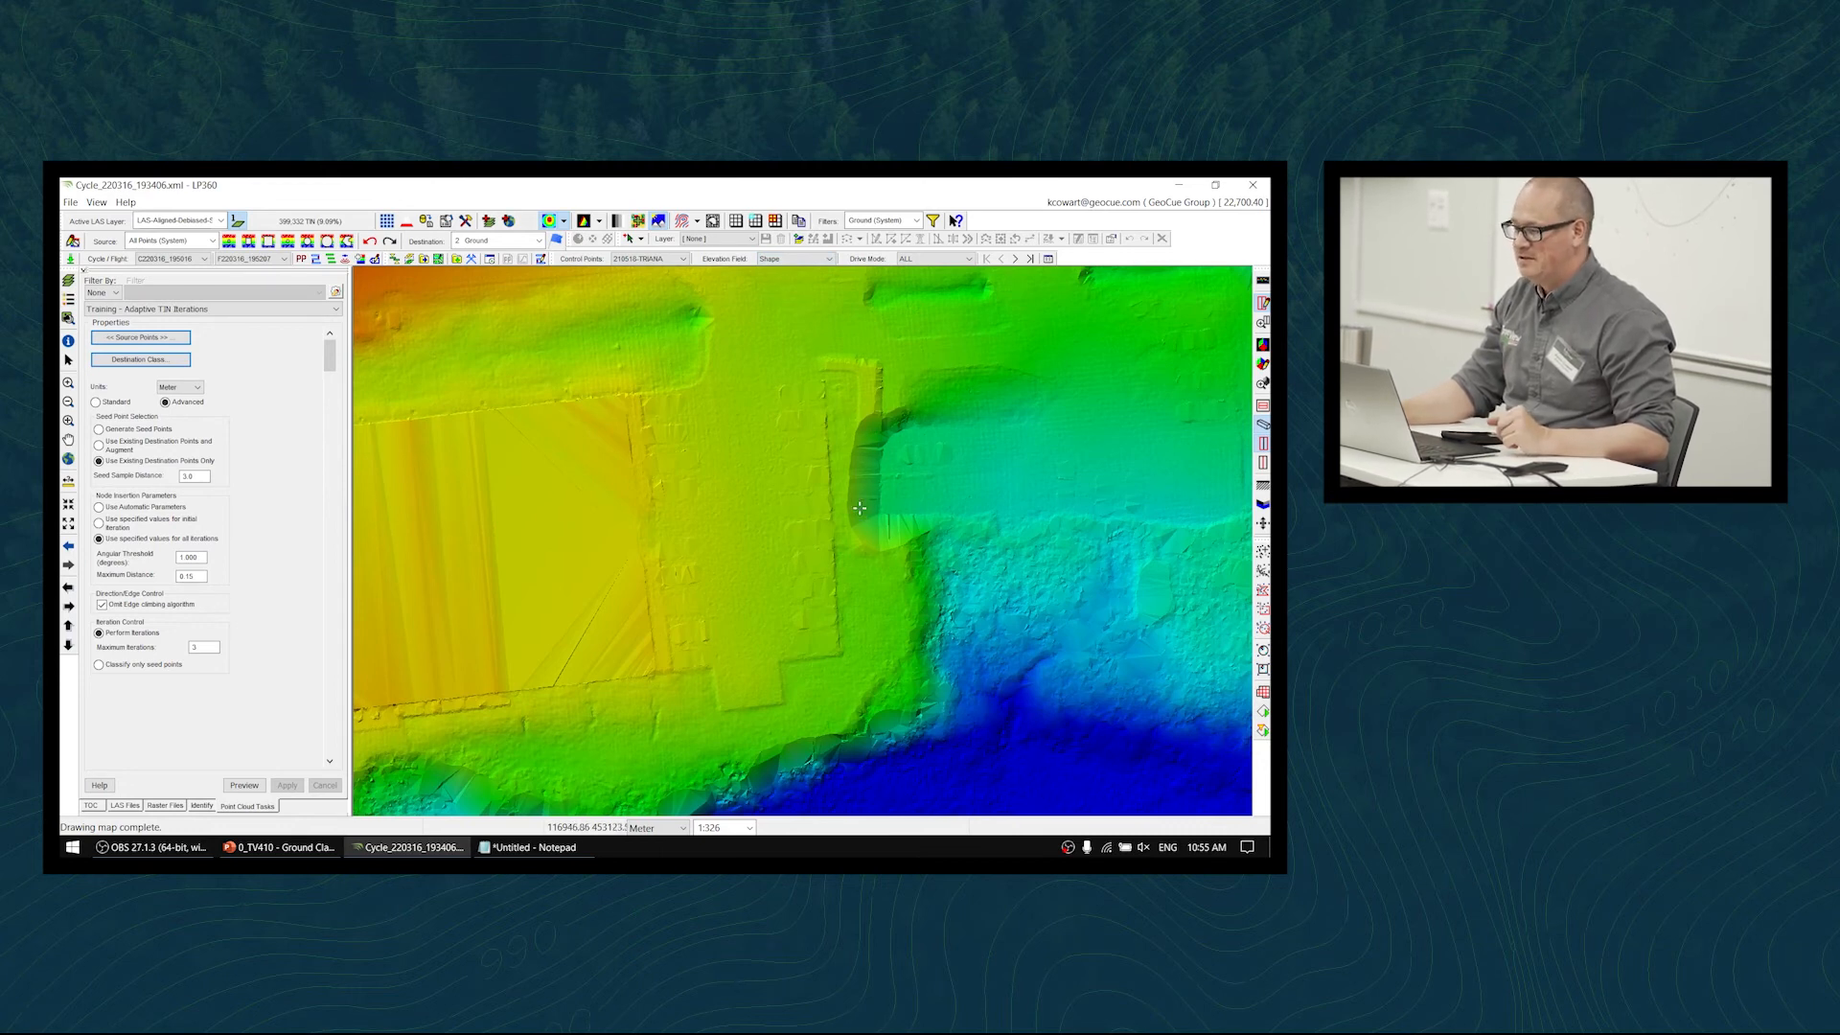
pyautogui.scroll(1, 887, 489)
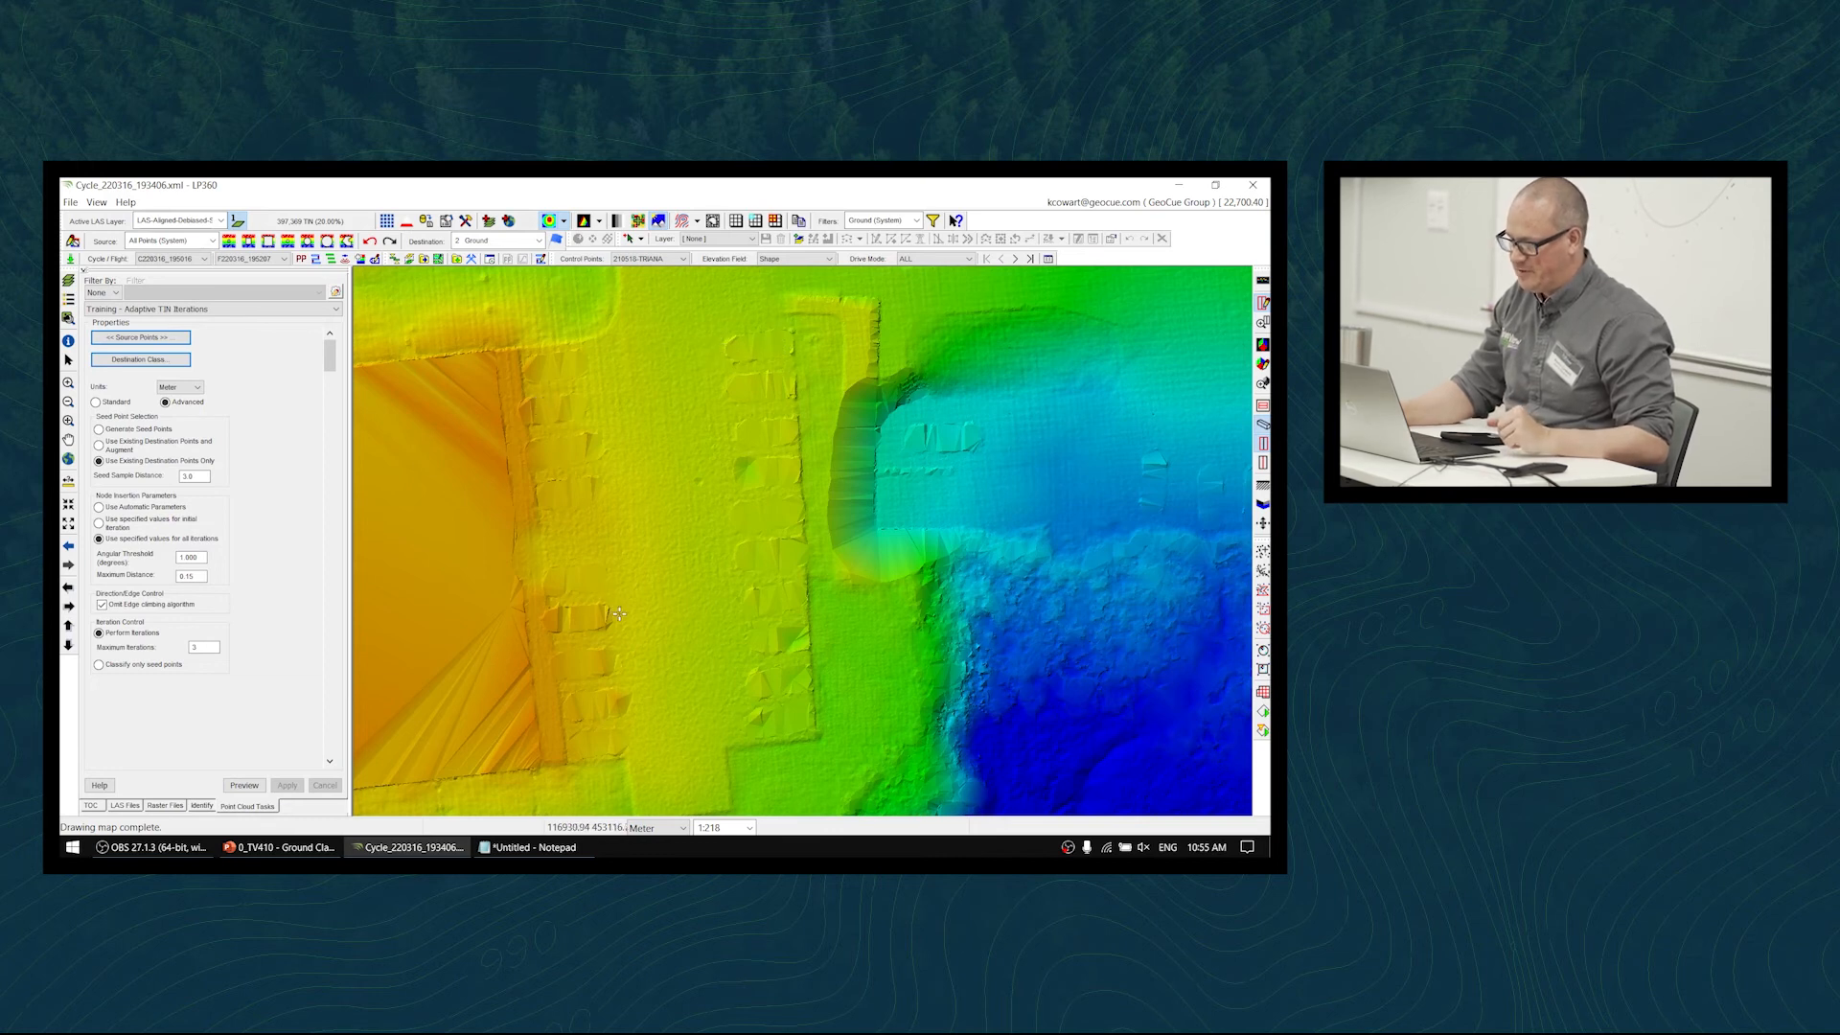
pyautogui.moveTo(754, 654); pyautogui.dragTo(711, 670, button='middle')
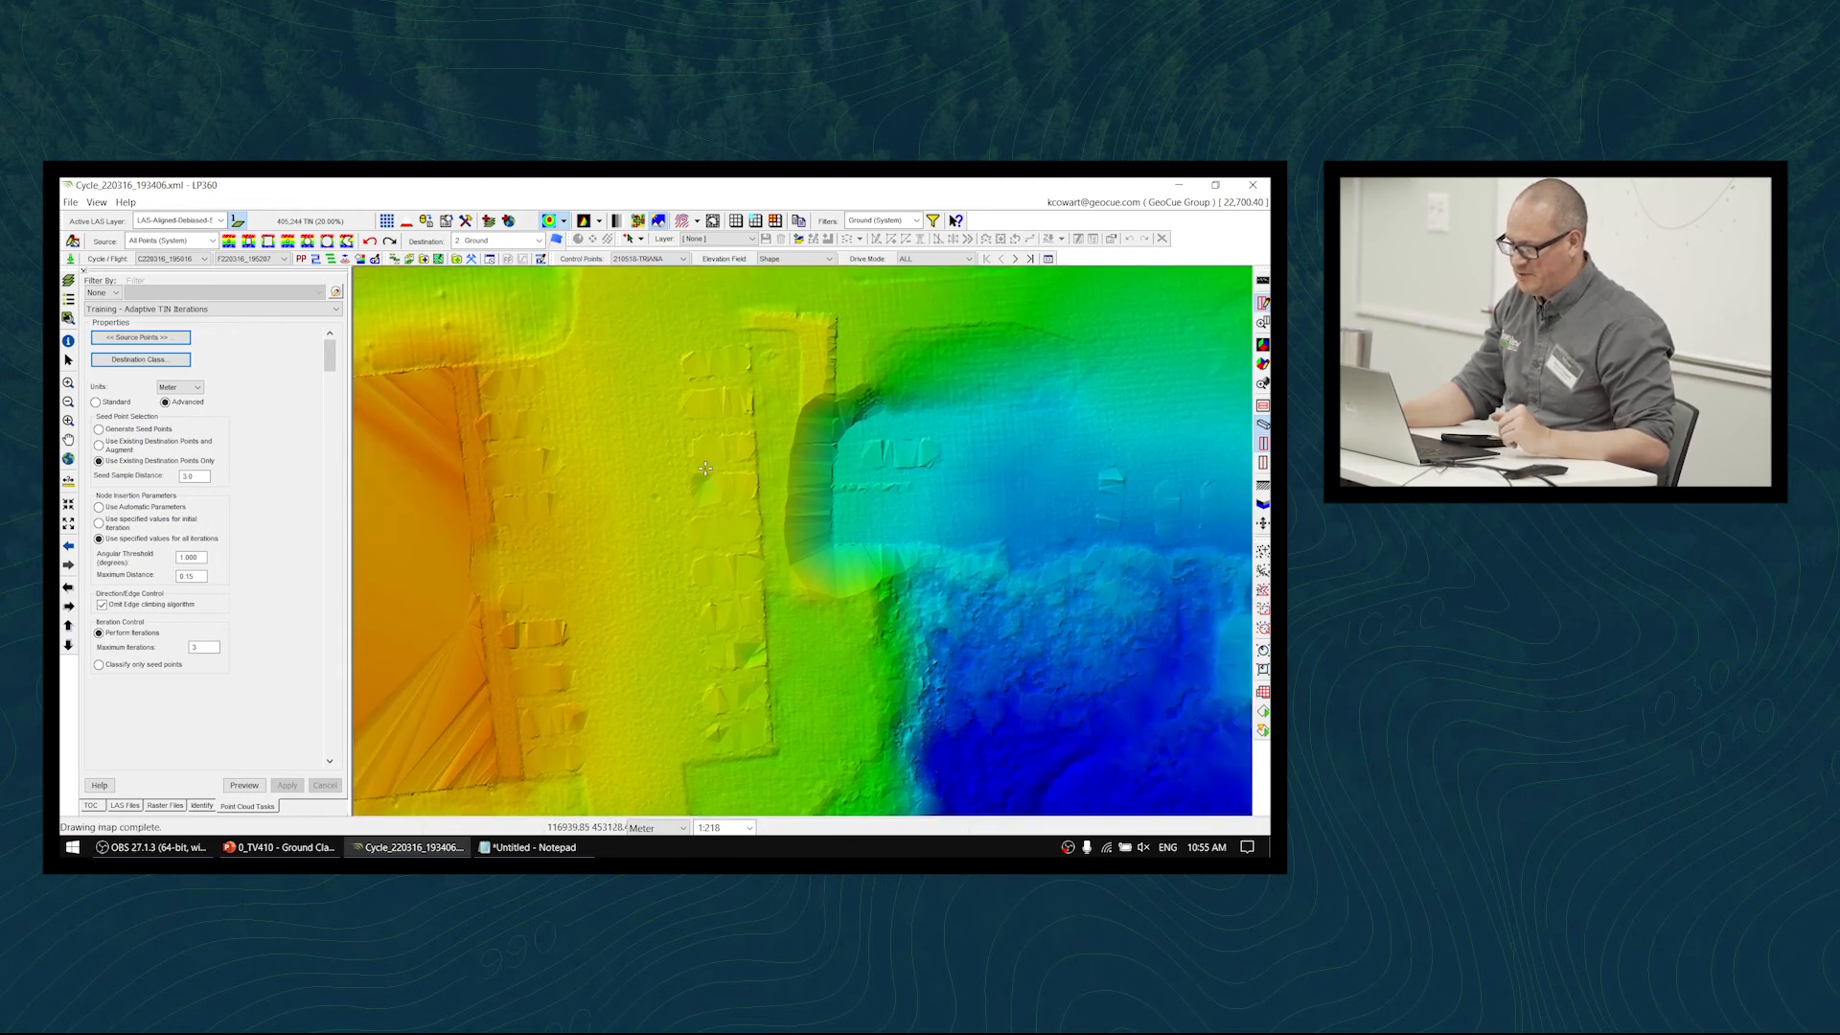
pyautogui.moveTo(714, 452)
pyautogui.mouseDown(button='middle')
pyautogui.moveTo(595, 647)
pyautogui.moveTo(724, 590)
pyautogui.mouseUp(button='middle')
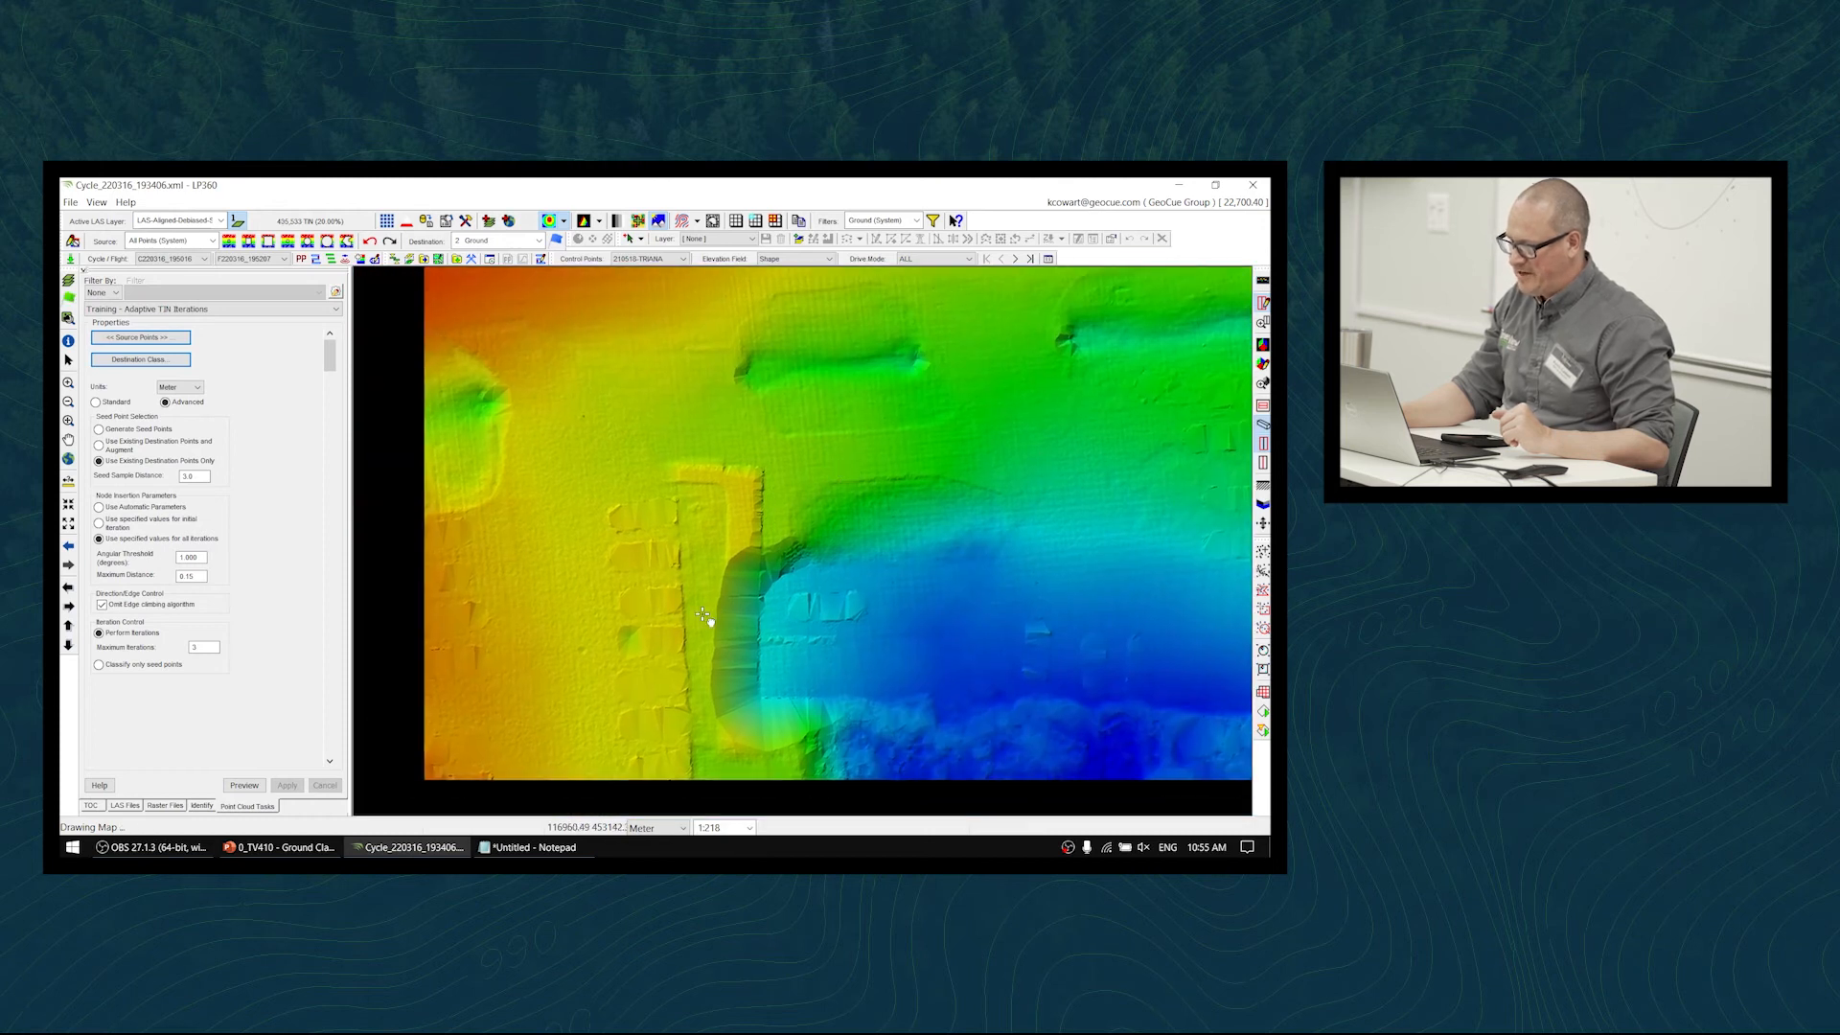
pyautogui.scroll(-1, 703, 616)
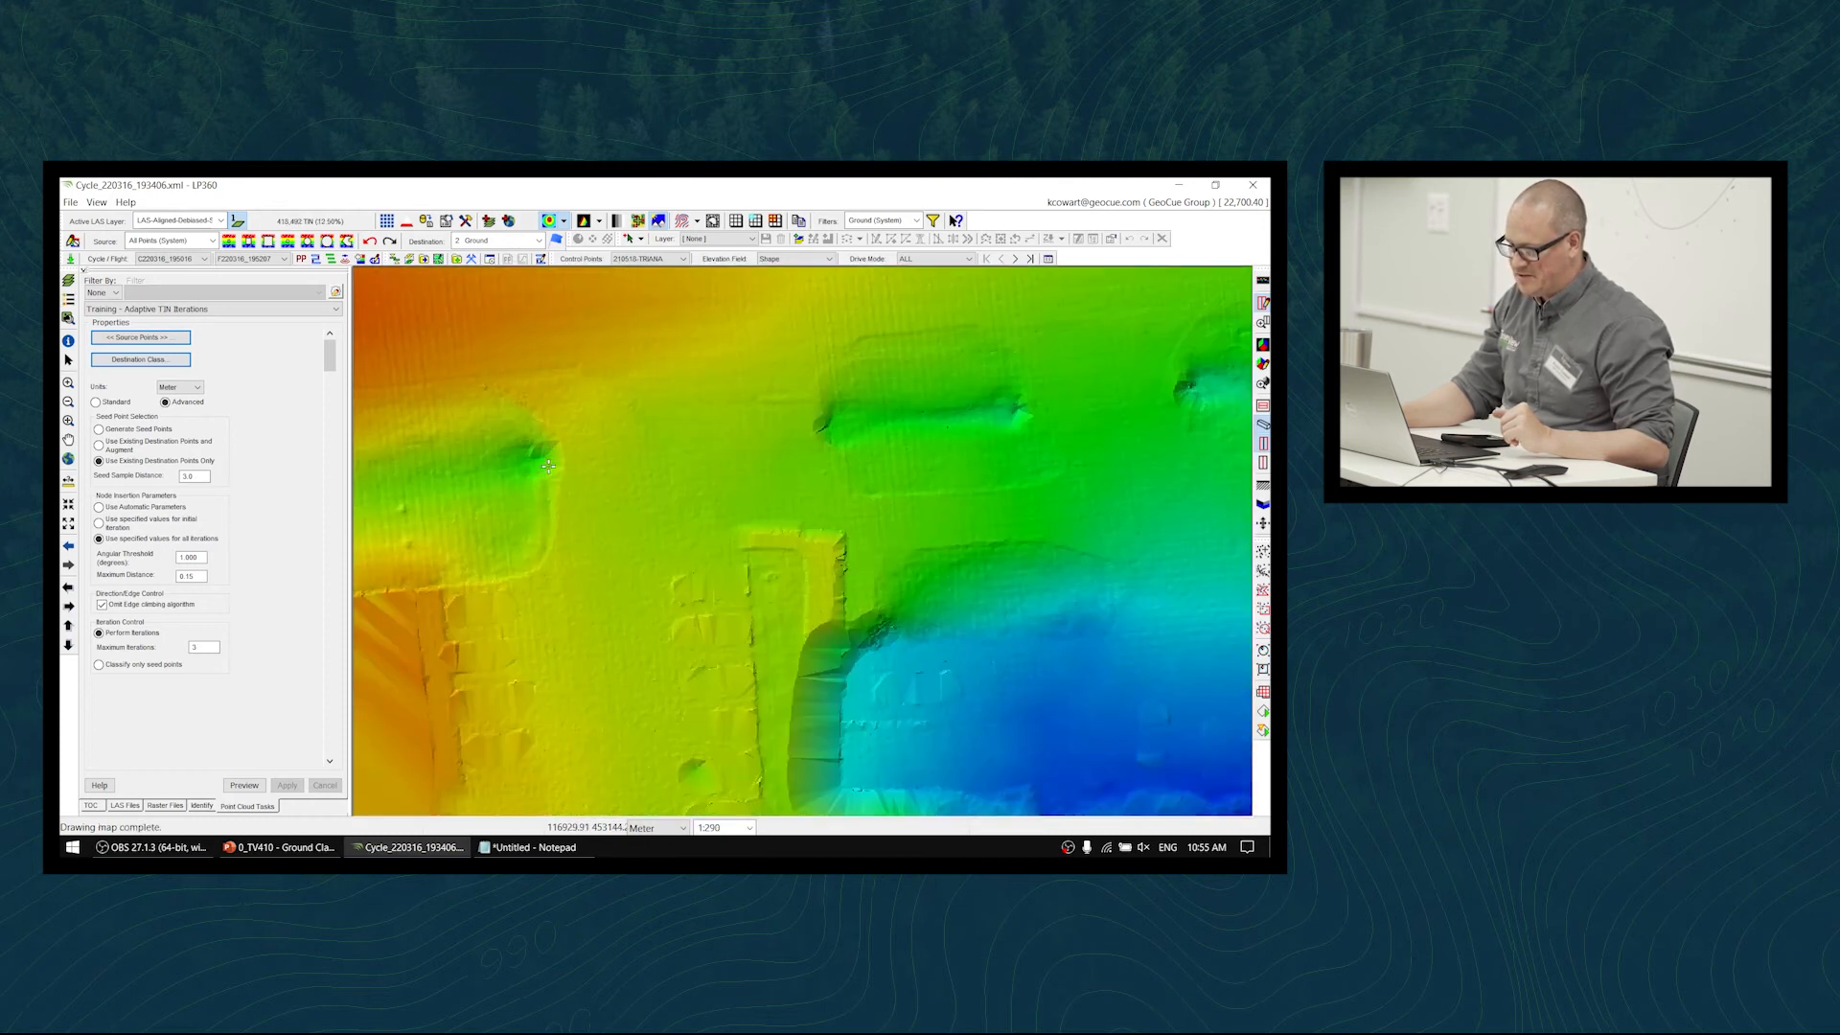
pyautogui.scroll(1, 551, 439)
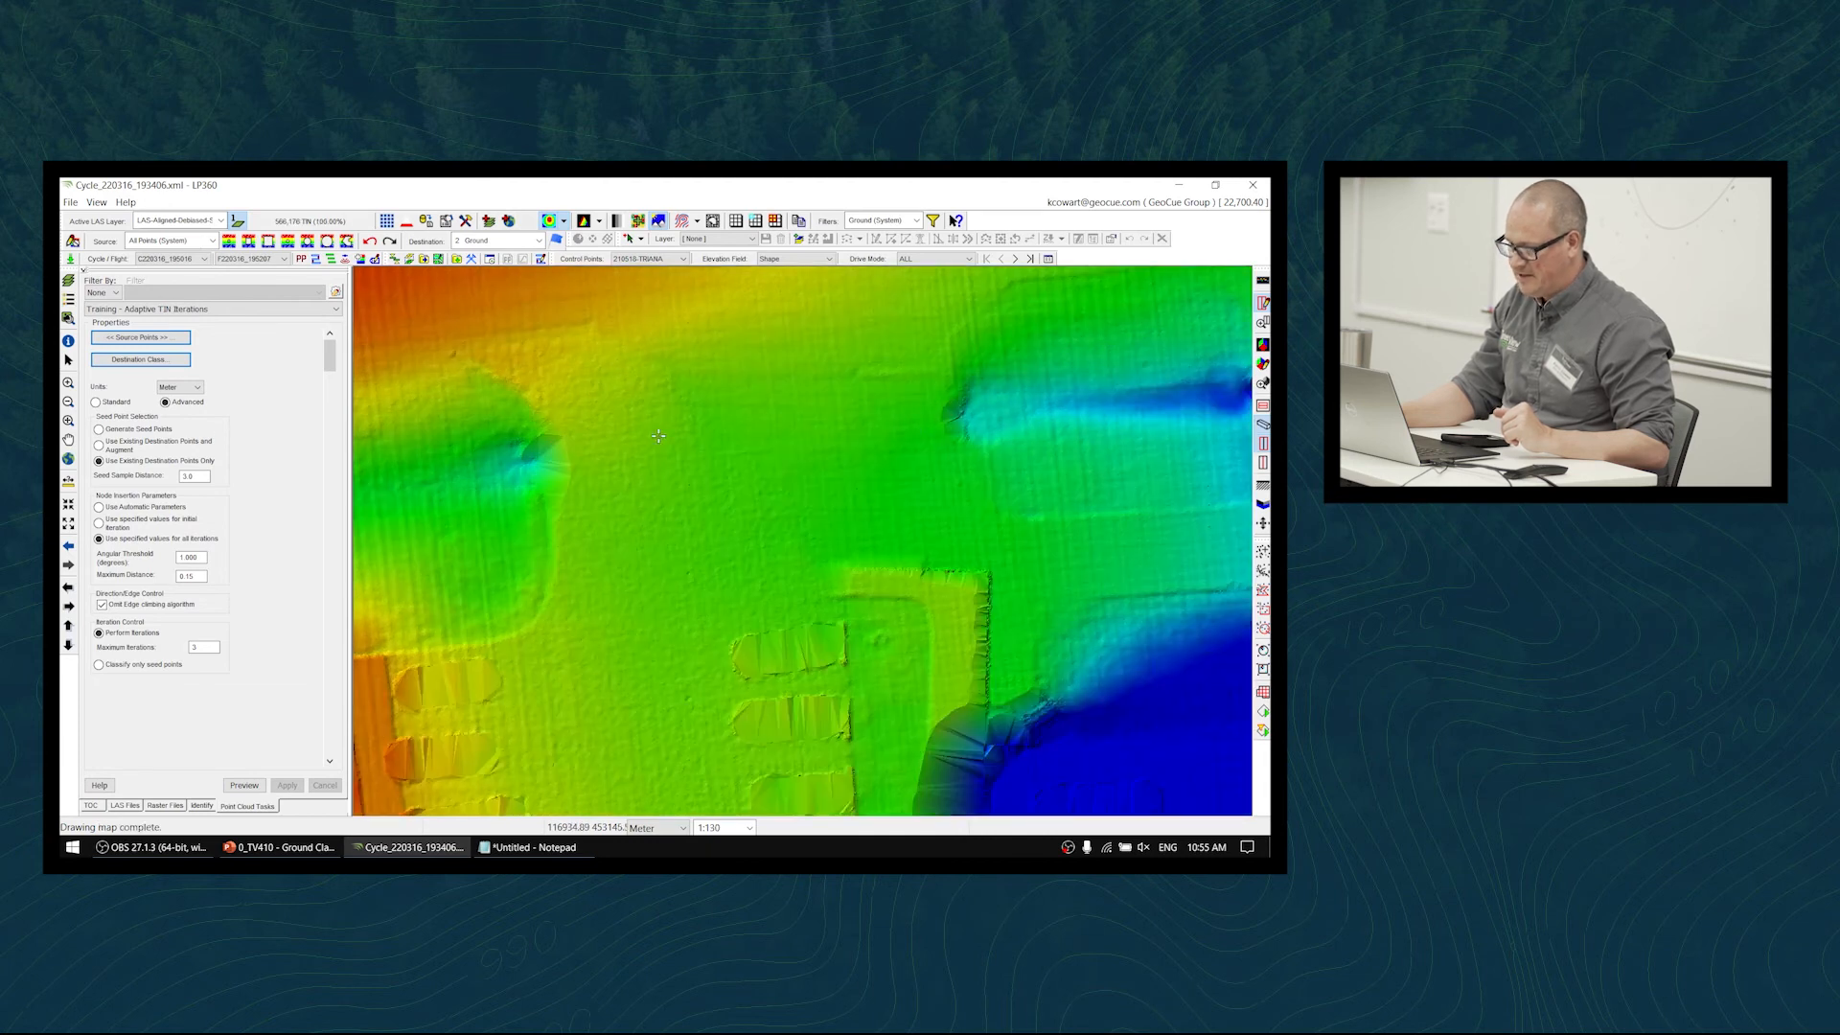
pyautogui.scroll(-3, 613, 572)
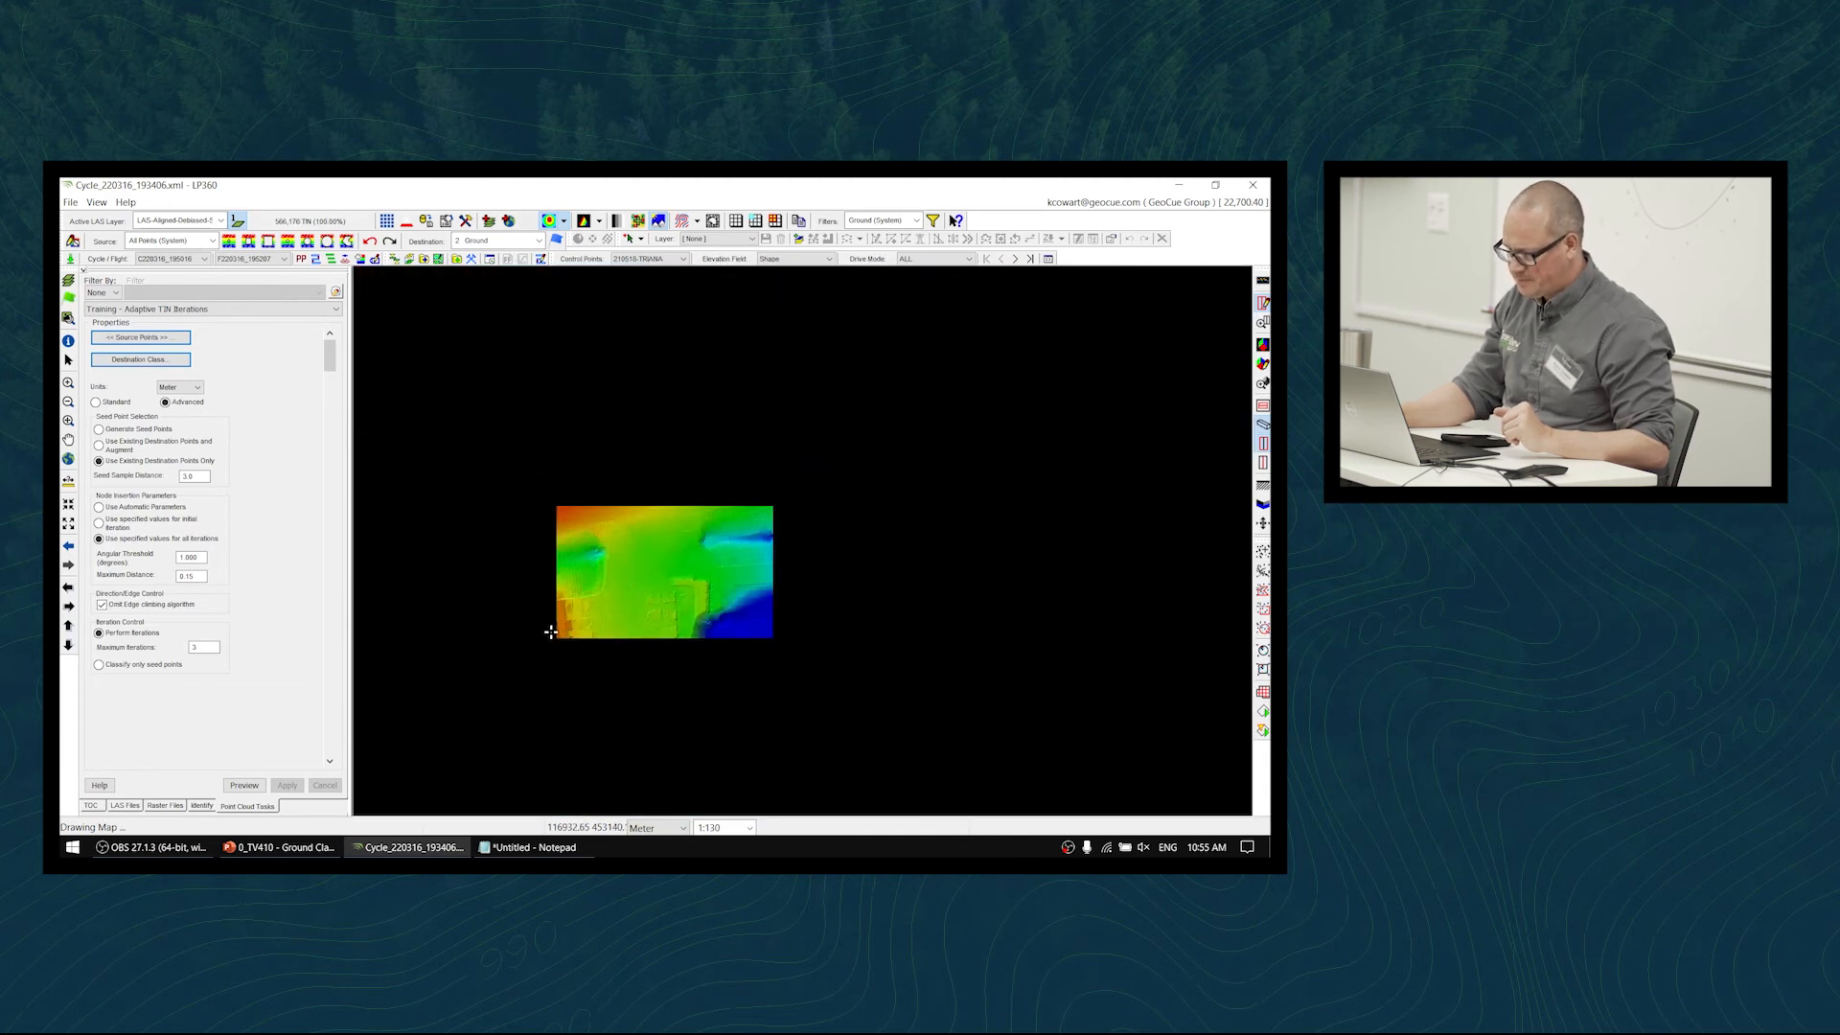
pyautogui.moveTo(554, 640); pyautogui.dragTo(1037, 550, button='middle')
# - Examine the ground surface around the smaller building on the mound, including its recessed ramp, the adjacent parking spaces and the curb
pyautogui.moveTo(632, 620); pyautogui.dragTo(789, 587, button='middle')
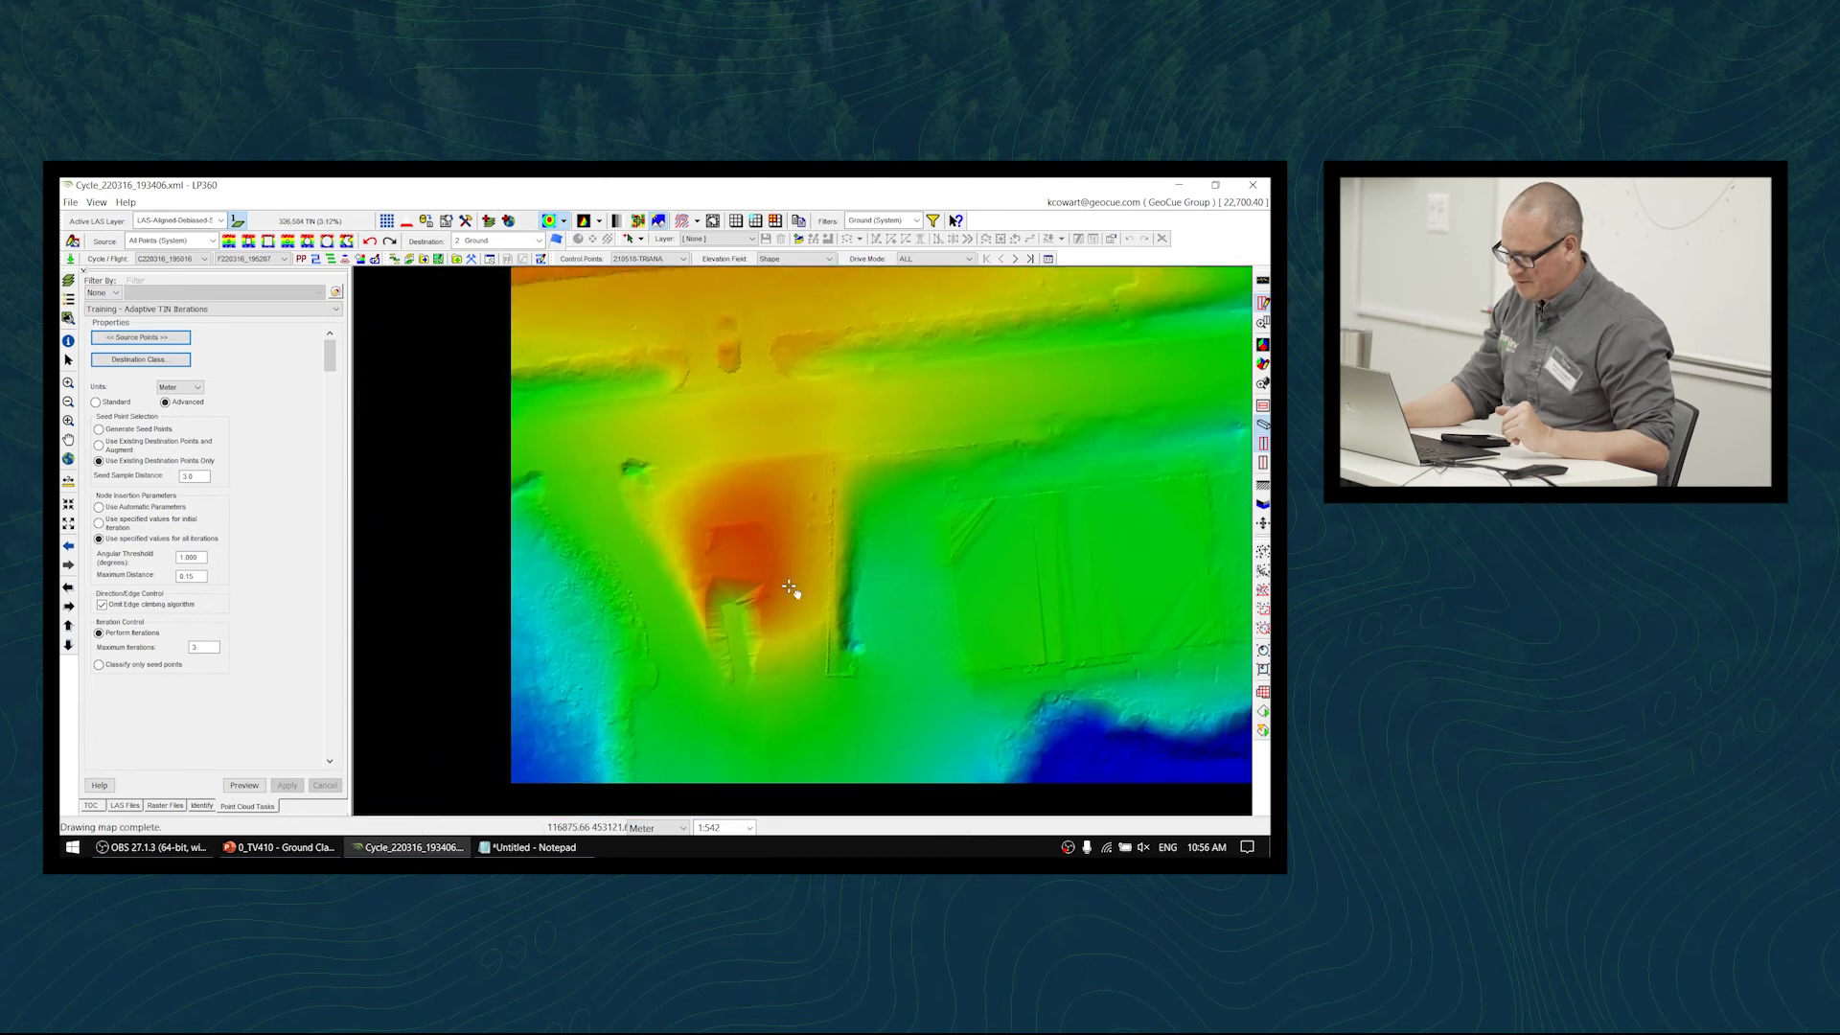
pyautogui.scroll(3, 774, 557)
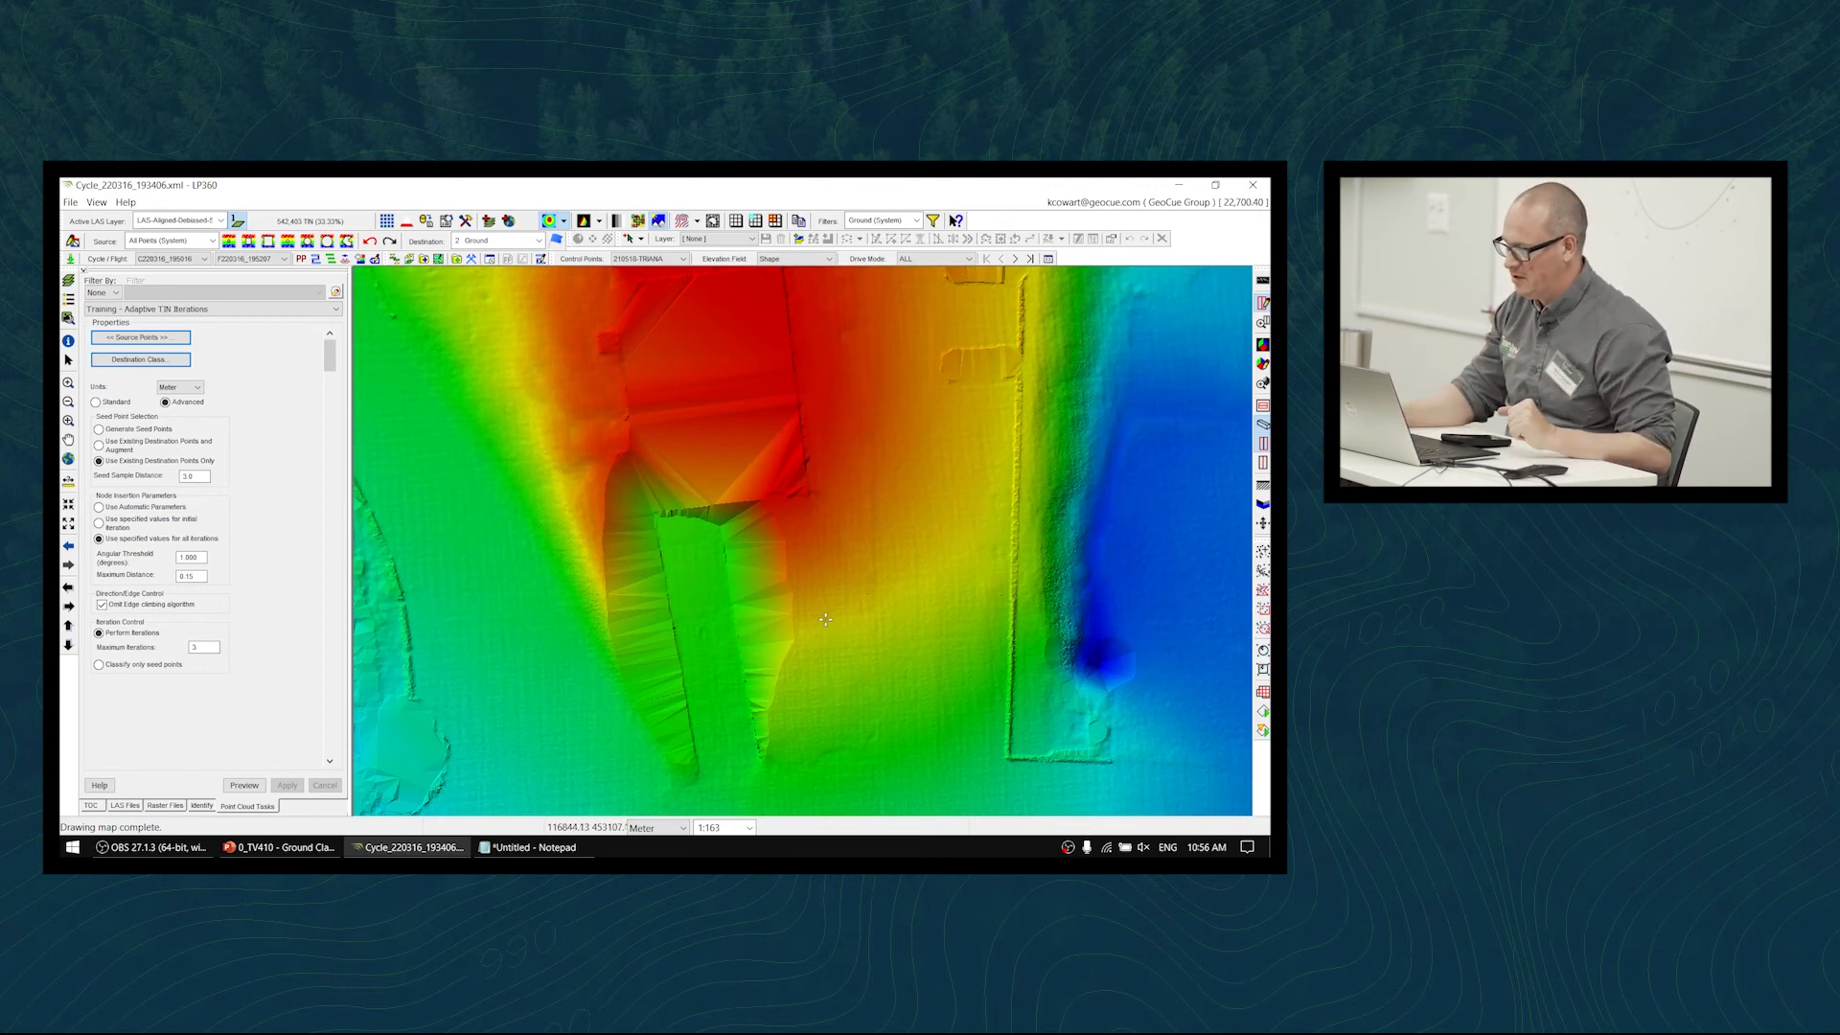
pyautogui.moveTo(898, 606); pyautogui.dragTo(866, 548, button='middle')
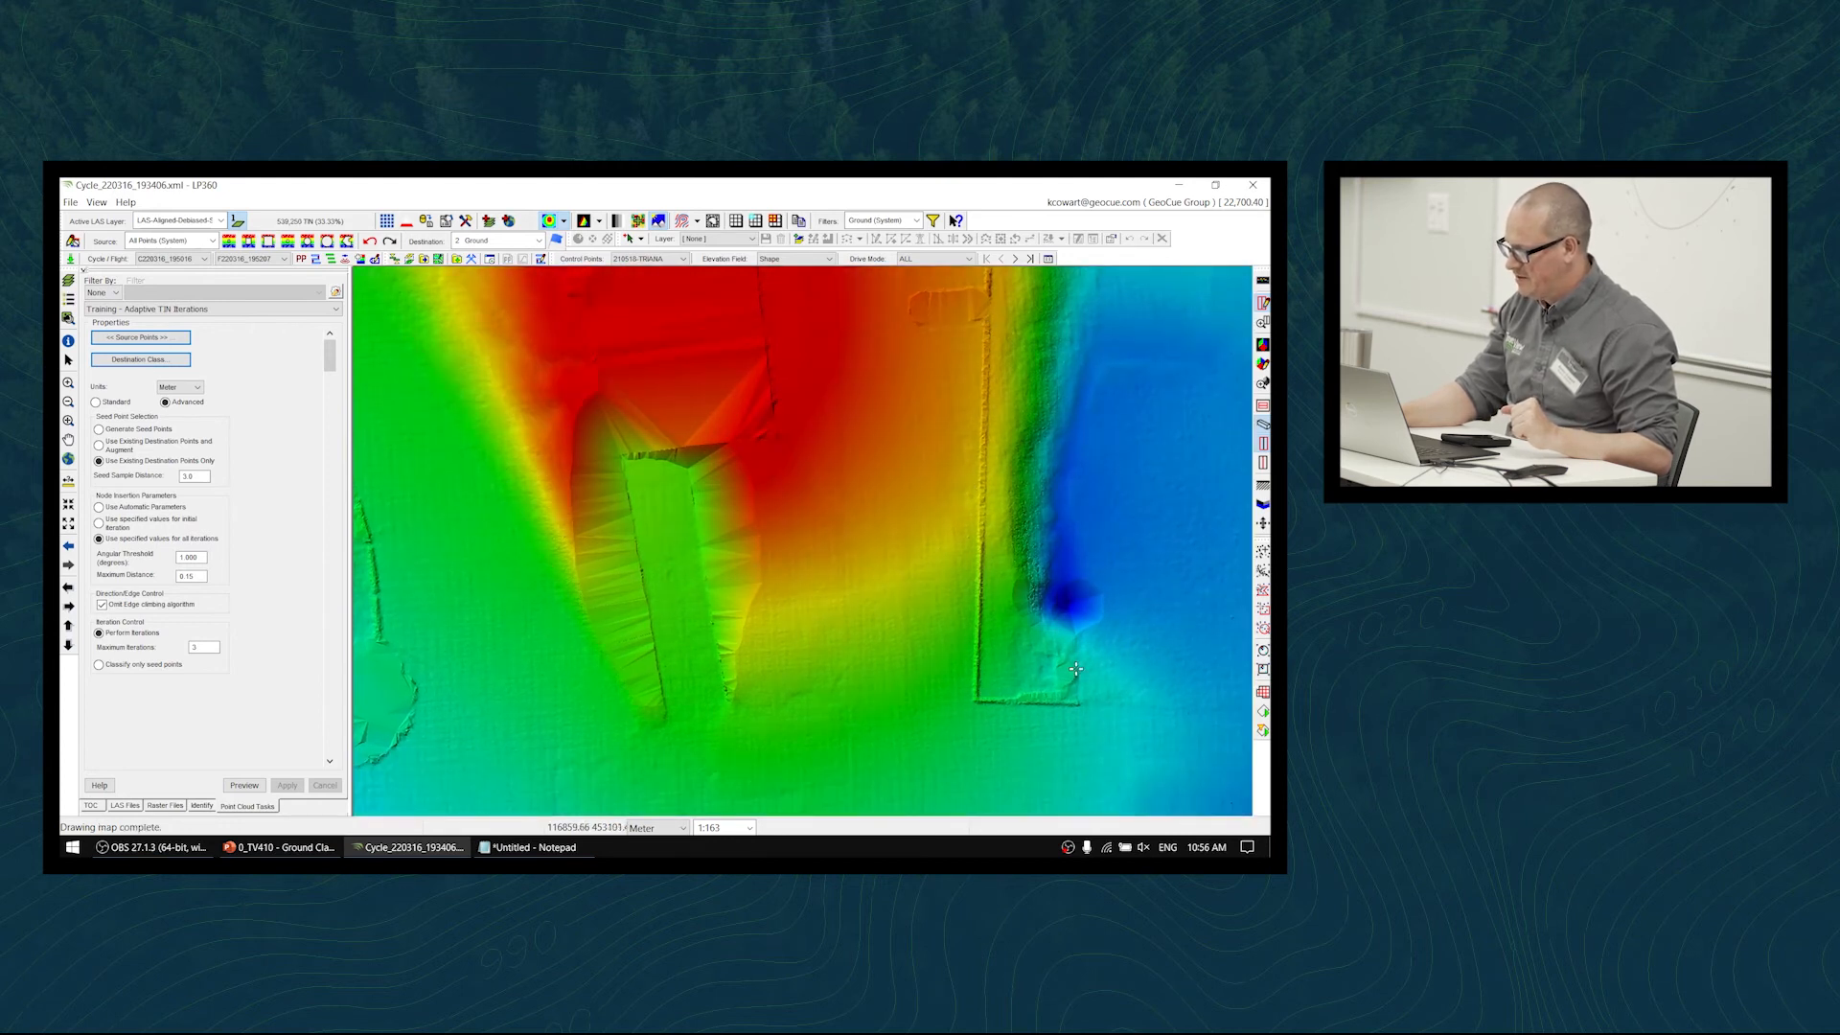
pyautogui.moveTo(1009, 398); pyautogui.dragTo(988, 635, button='middle')
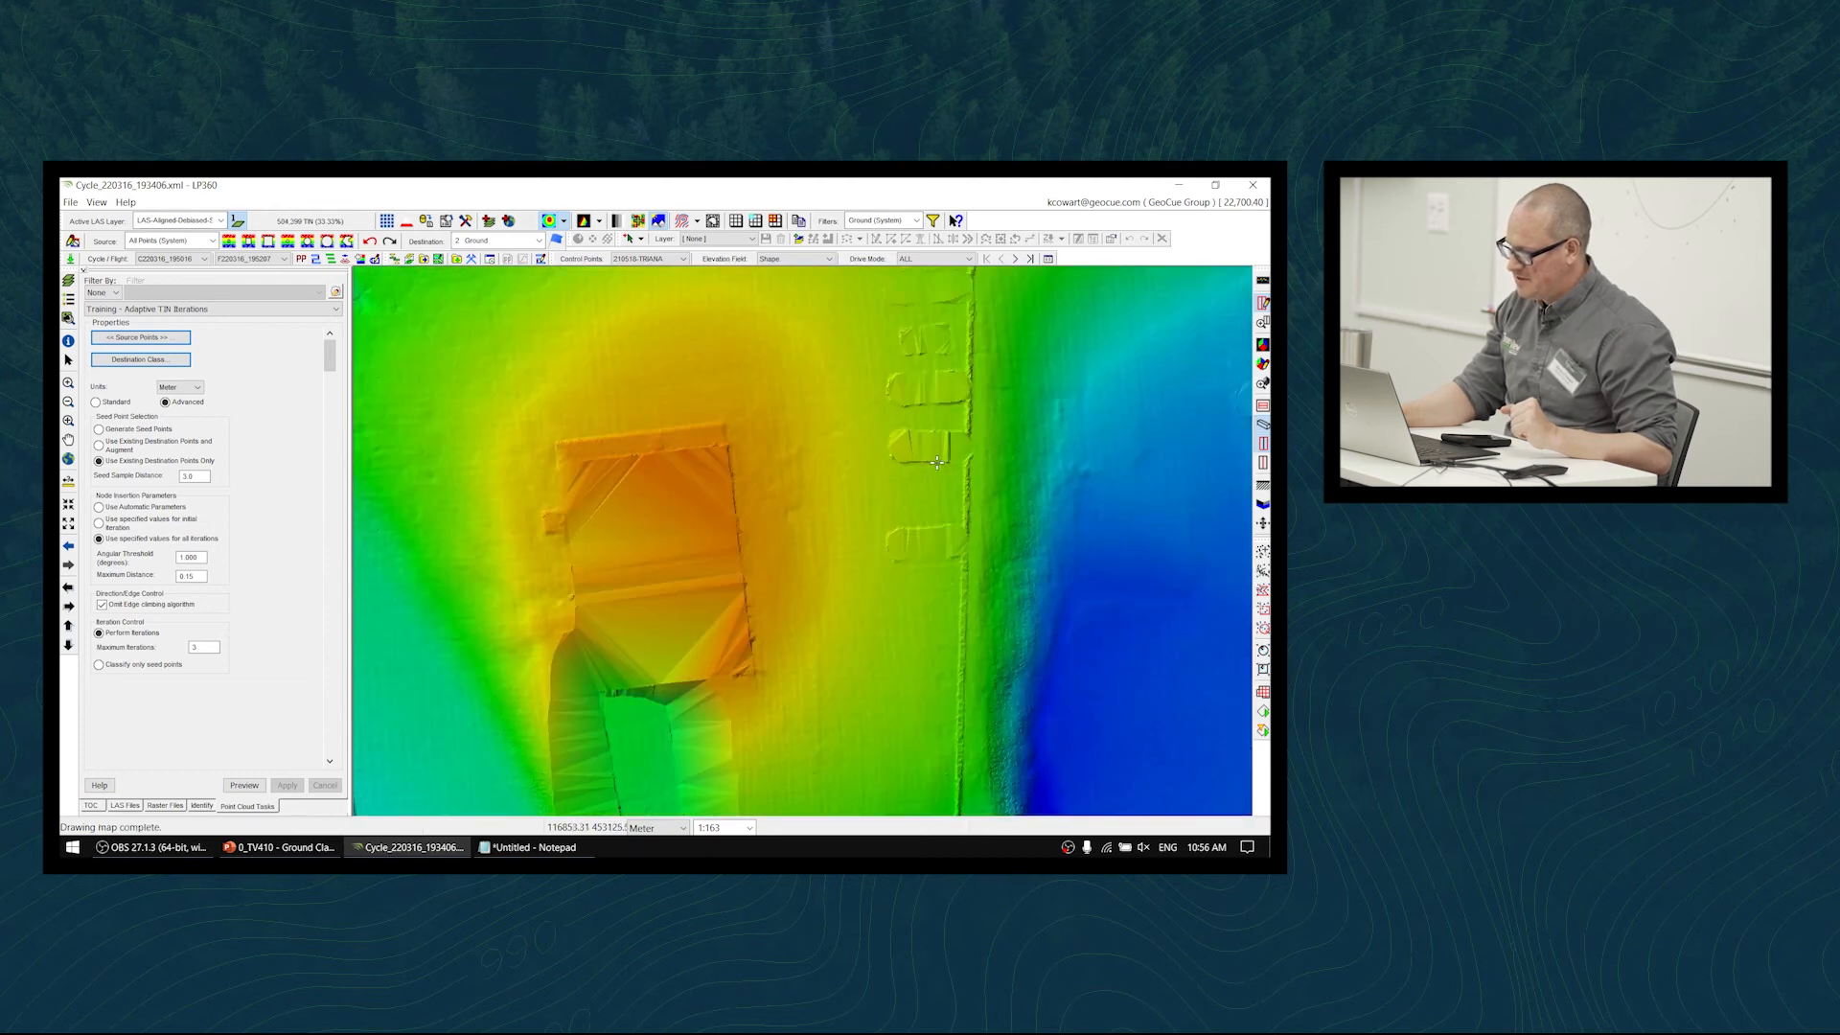
pyautogui.moveTo(937, 463); pyautogui.dragTo(926, 526, button='middle')
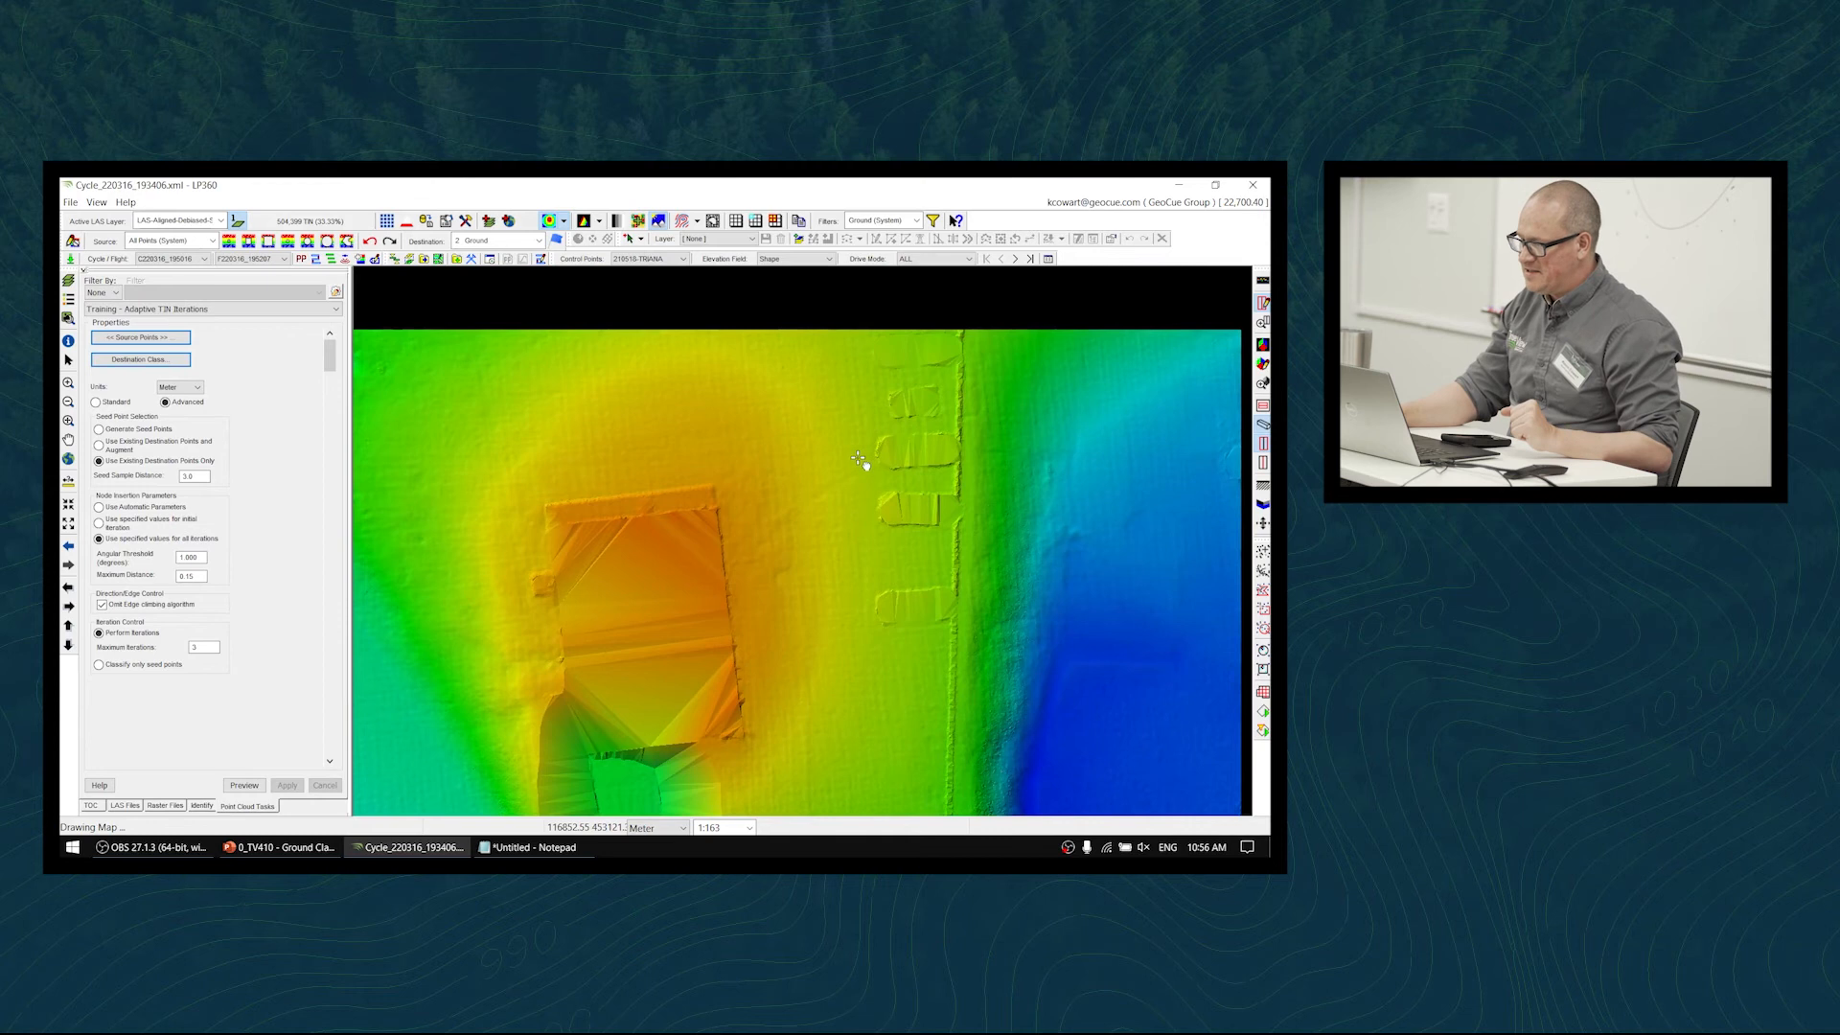
pyautogui.moveTo(497, 386); pyautogui.dragTo(514, 431, button='middle')
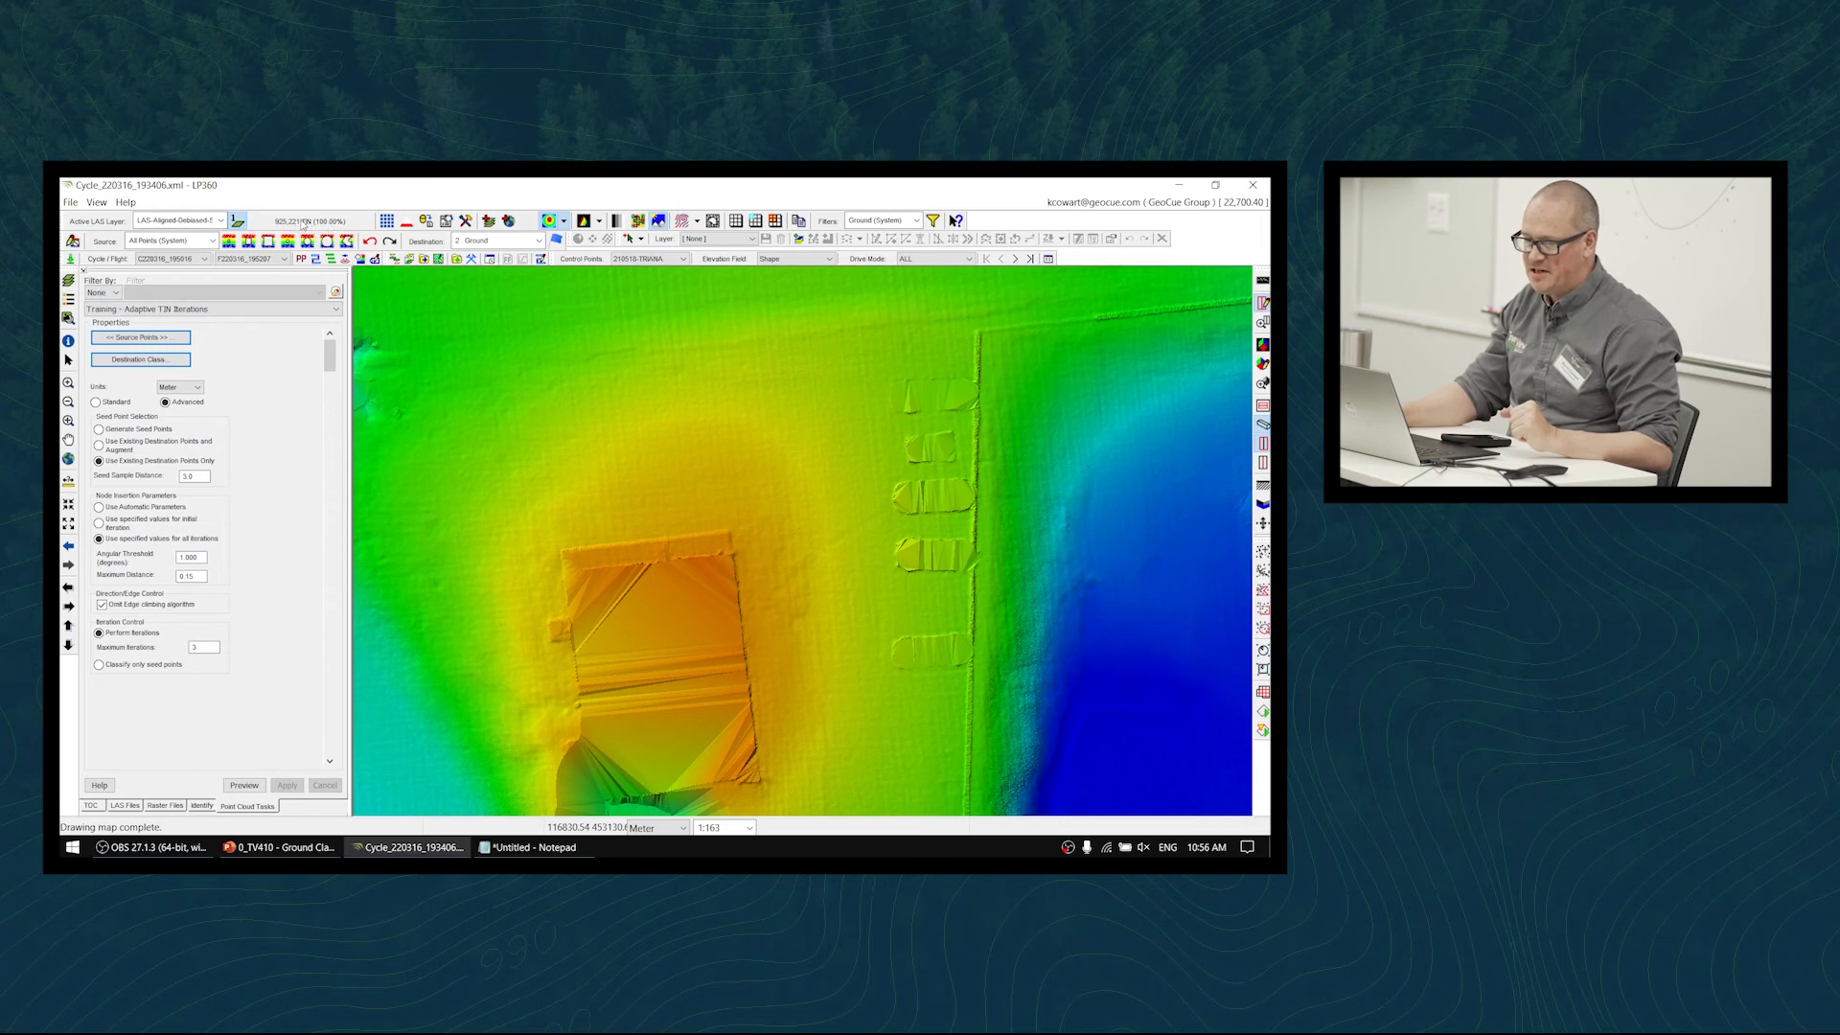
pyautogui.moveTo(884, 534); pyautogui.dragTo(1042, 540, button='middle')
pyautogui.moveTo(991, 656); pyautogui.dragTo(1021, 616, button='middle')
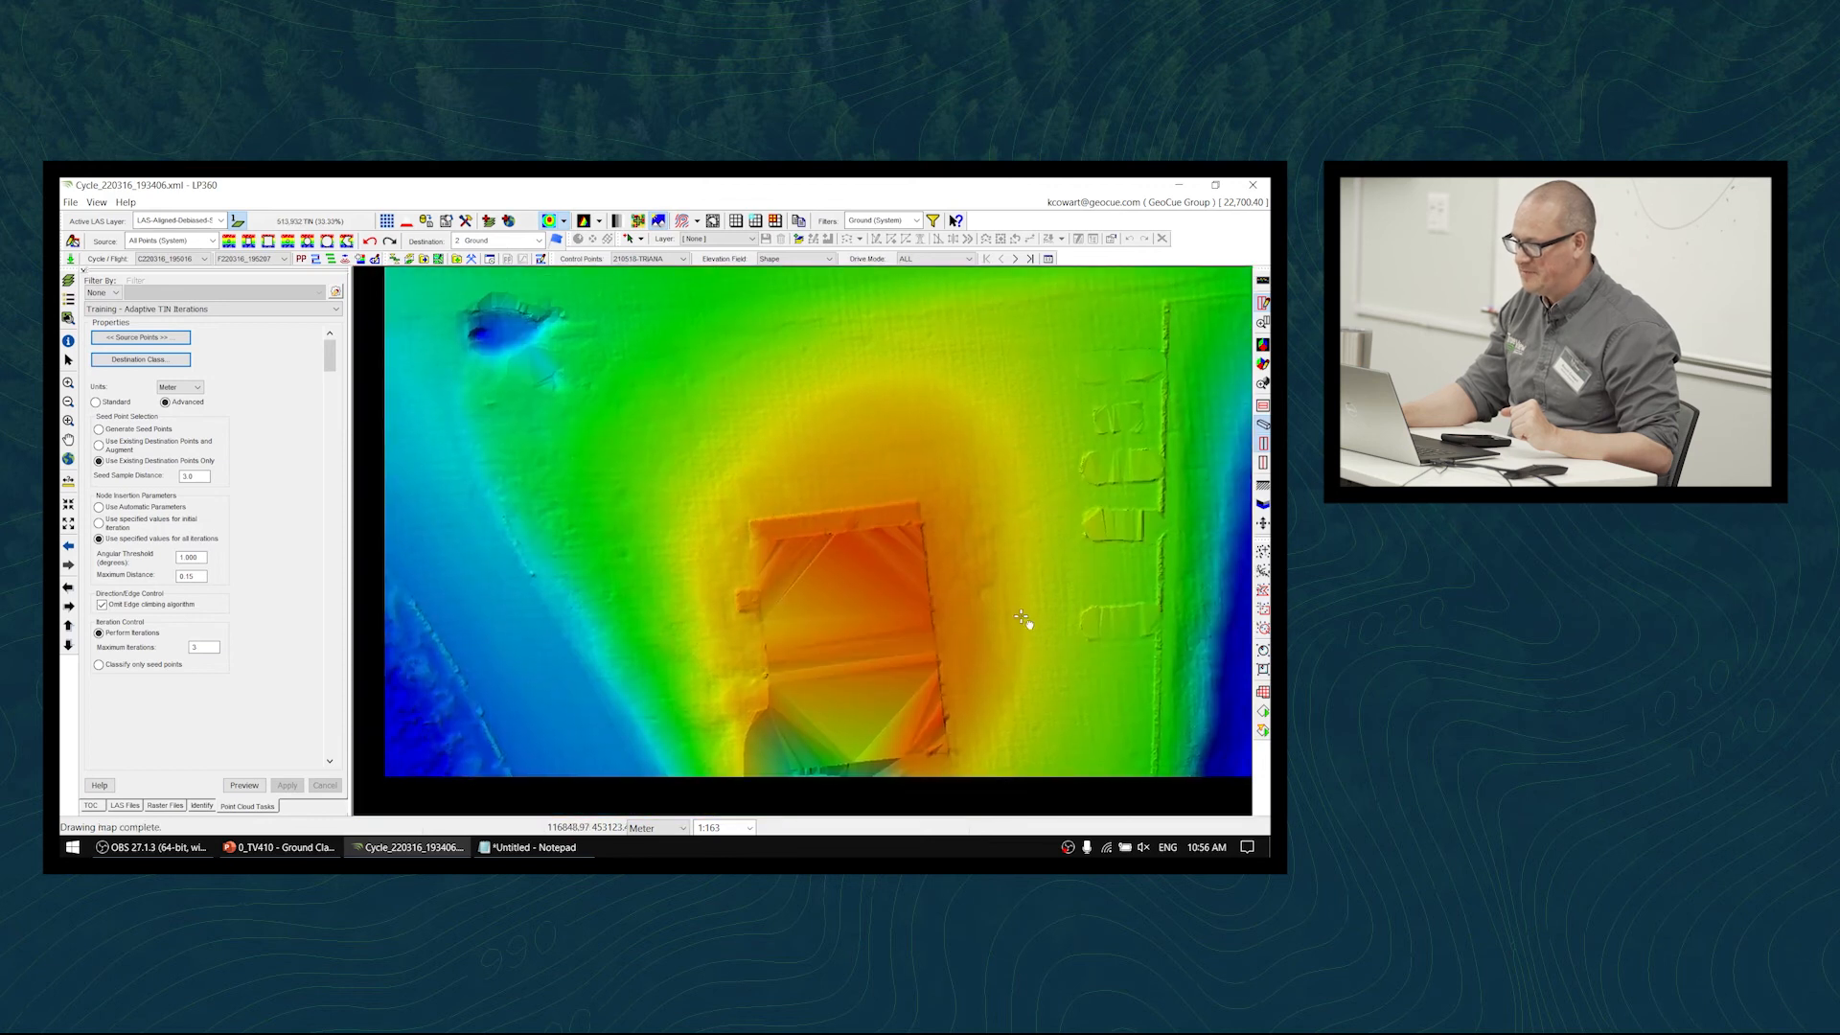
pyautogui.scroll(-3, 664, 577)
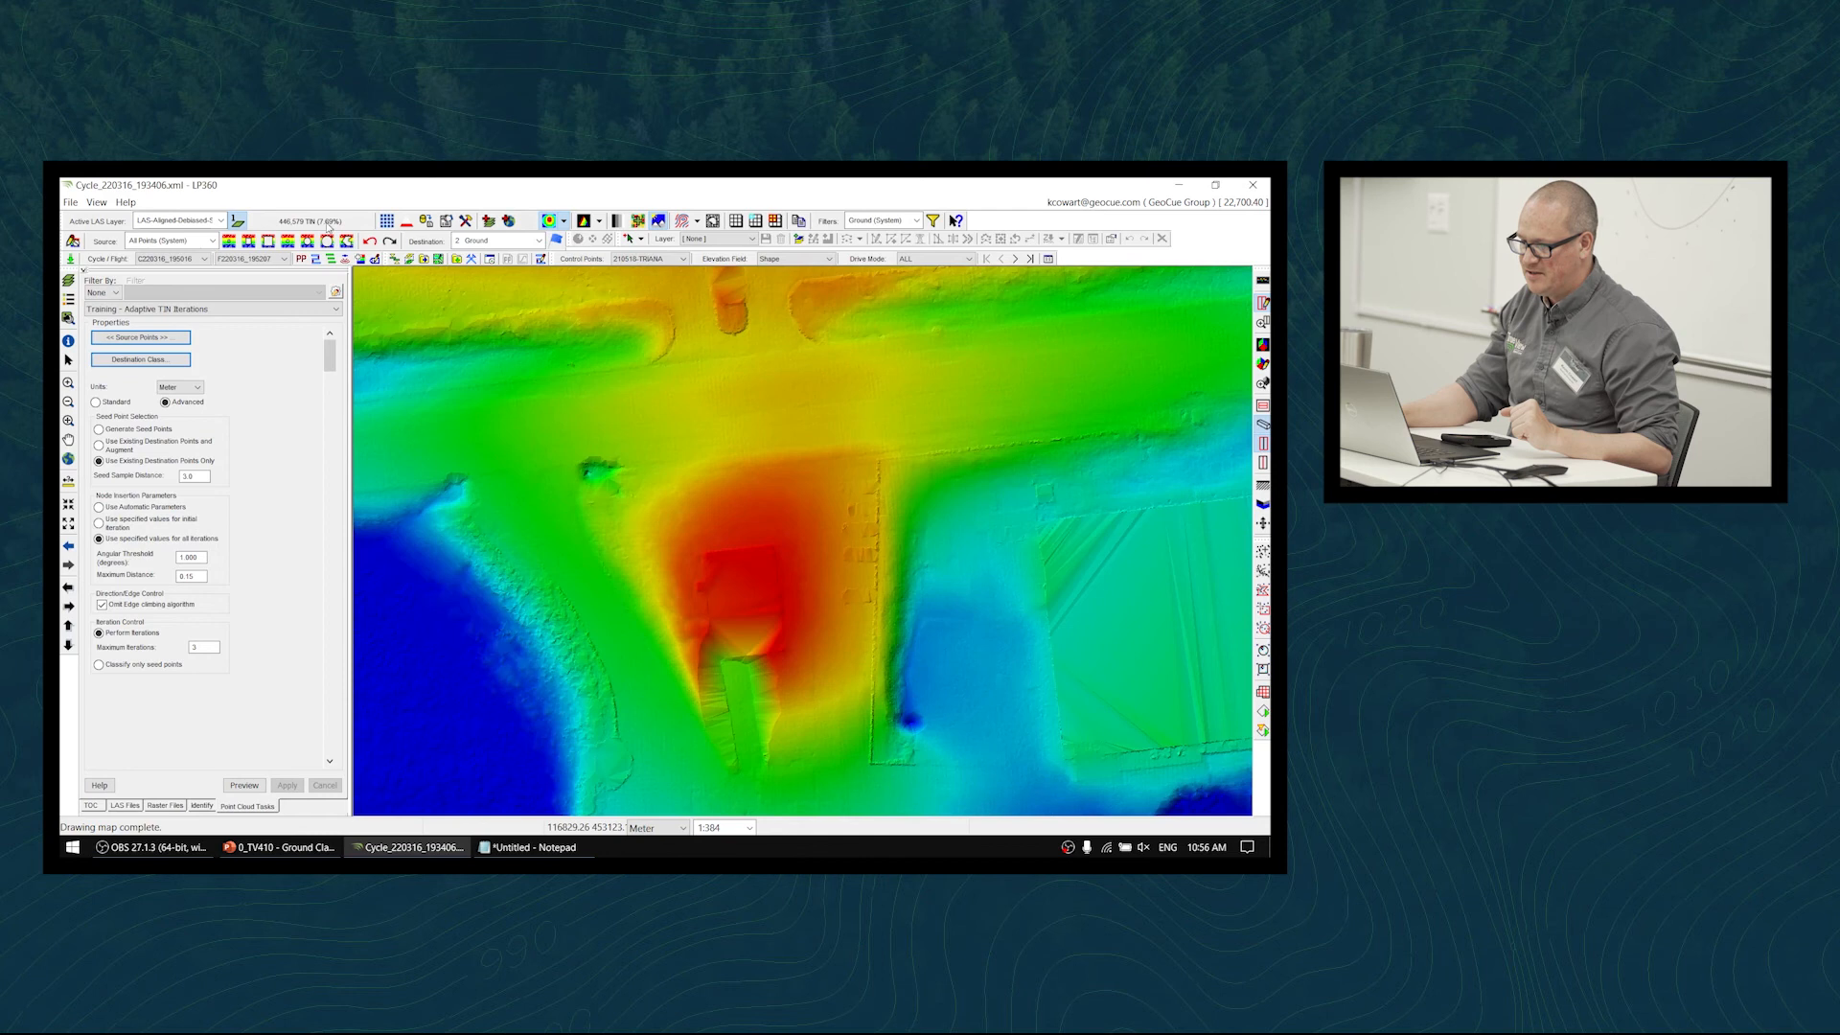
pyautogui.scroll(2, 869, 587)
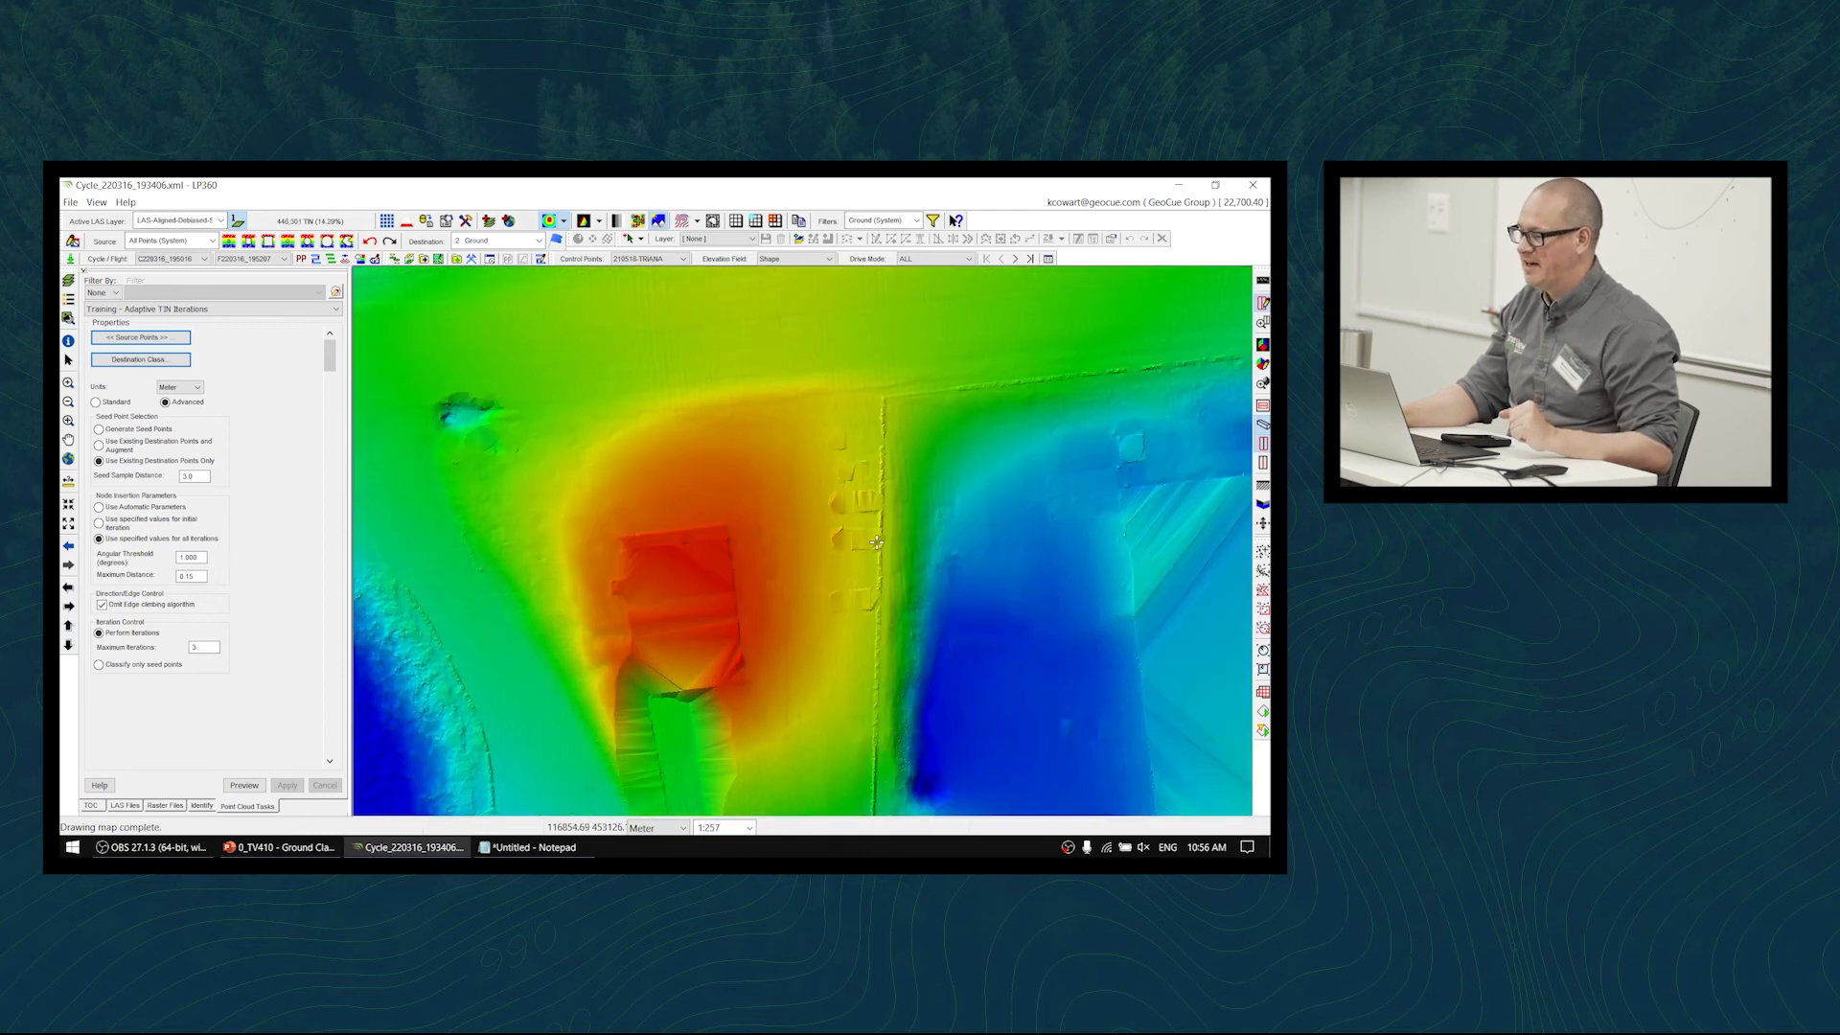
# - Examine the ground surface at the depression near the smaller building and along the narrow raised line beside the road
pyautogui.moveTo(770, 659)
pyautogui.mouseDown(button='middle')
pyautogui.moveTo(876, 569)
pyautogui.moveTo(972, 607)
pyautogui.mouseUp(button='middle')
pyautogui.moveTo(772, 395)
pyautogui.mouseDown(button='middle')
pyautogui.moveTo(747, 520)
pyautogui.moveTo(767, 562)
pyautogui.mouseUp(button='middle')
pyautogui.scroll(3, 705, 560)
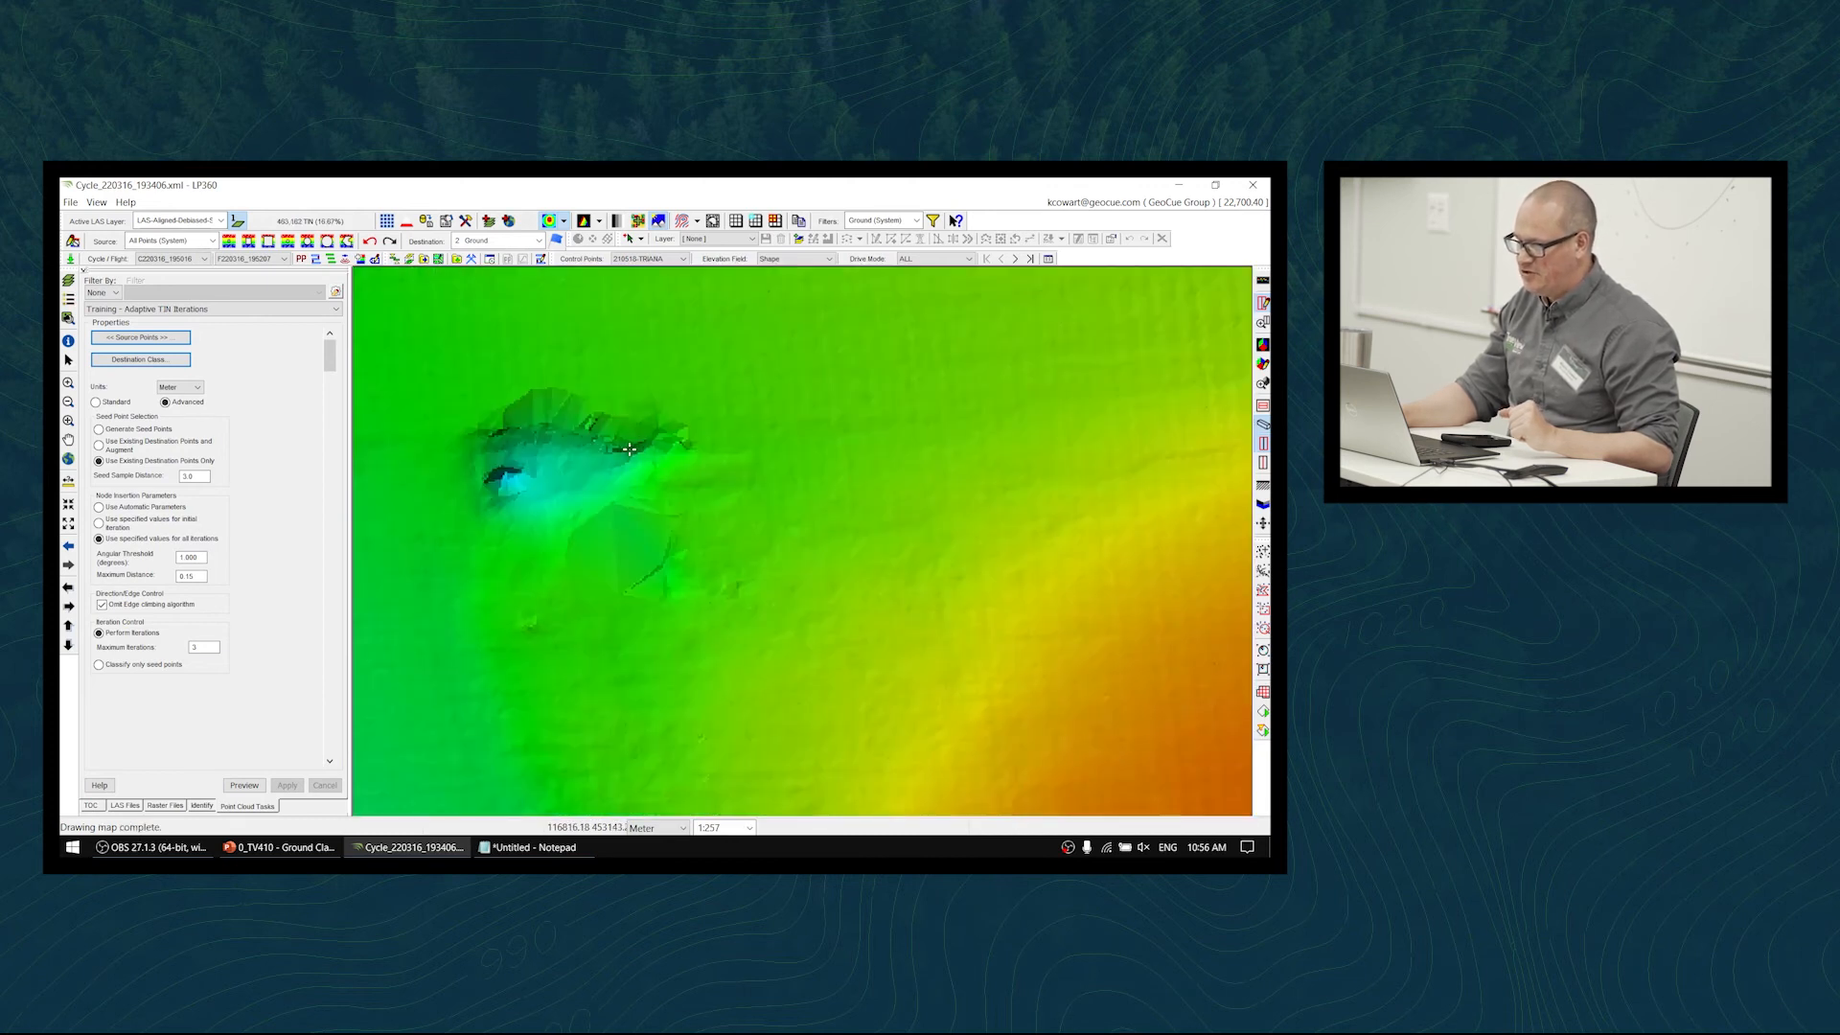
pyautogui.moveTo(658, 460); pyautogui.dragTo(751, 488, button='middle')
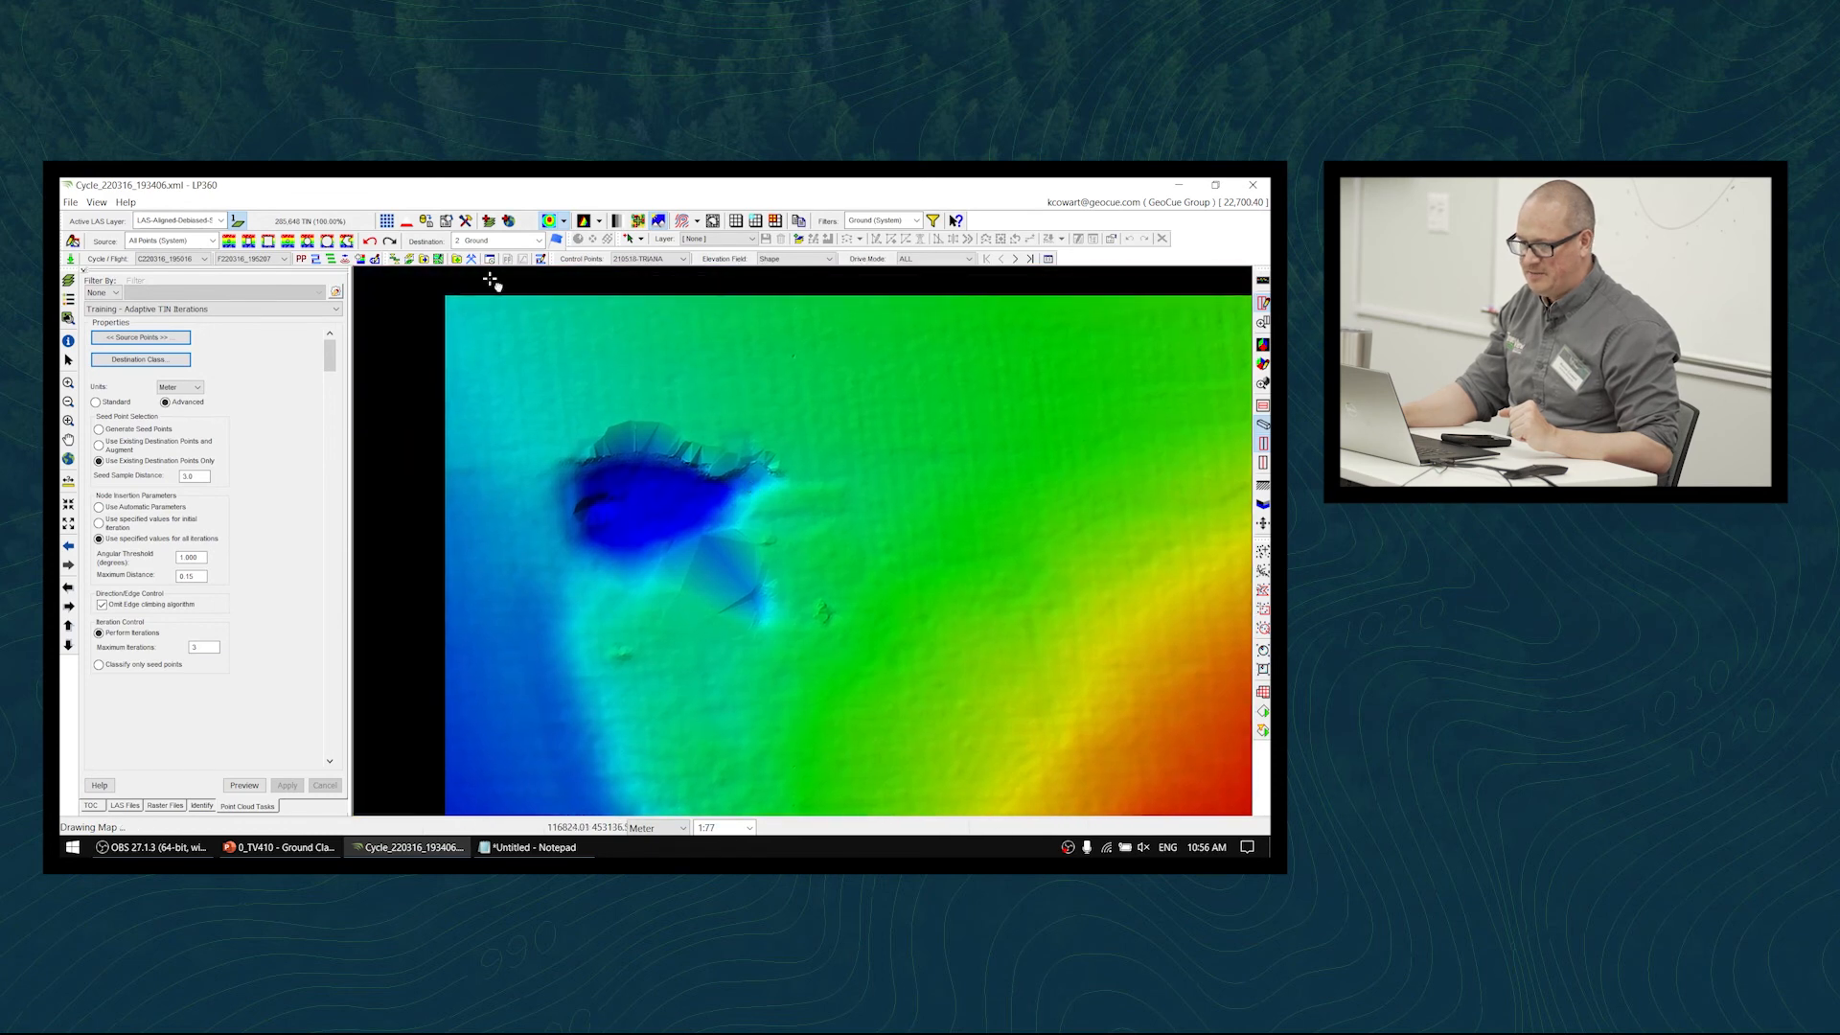
pyautogui.moveTo(677, 513); pyautogui.dragTo(849, 420, button='middle')
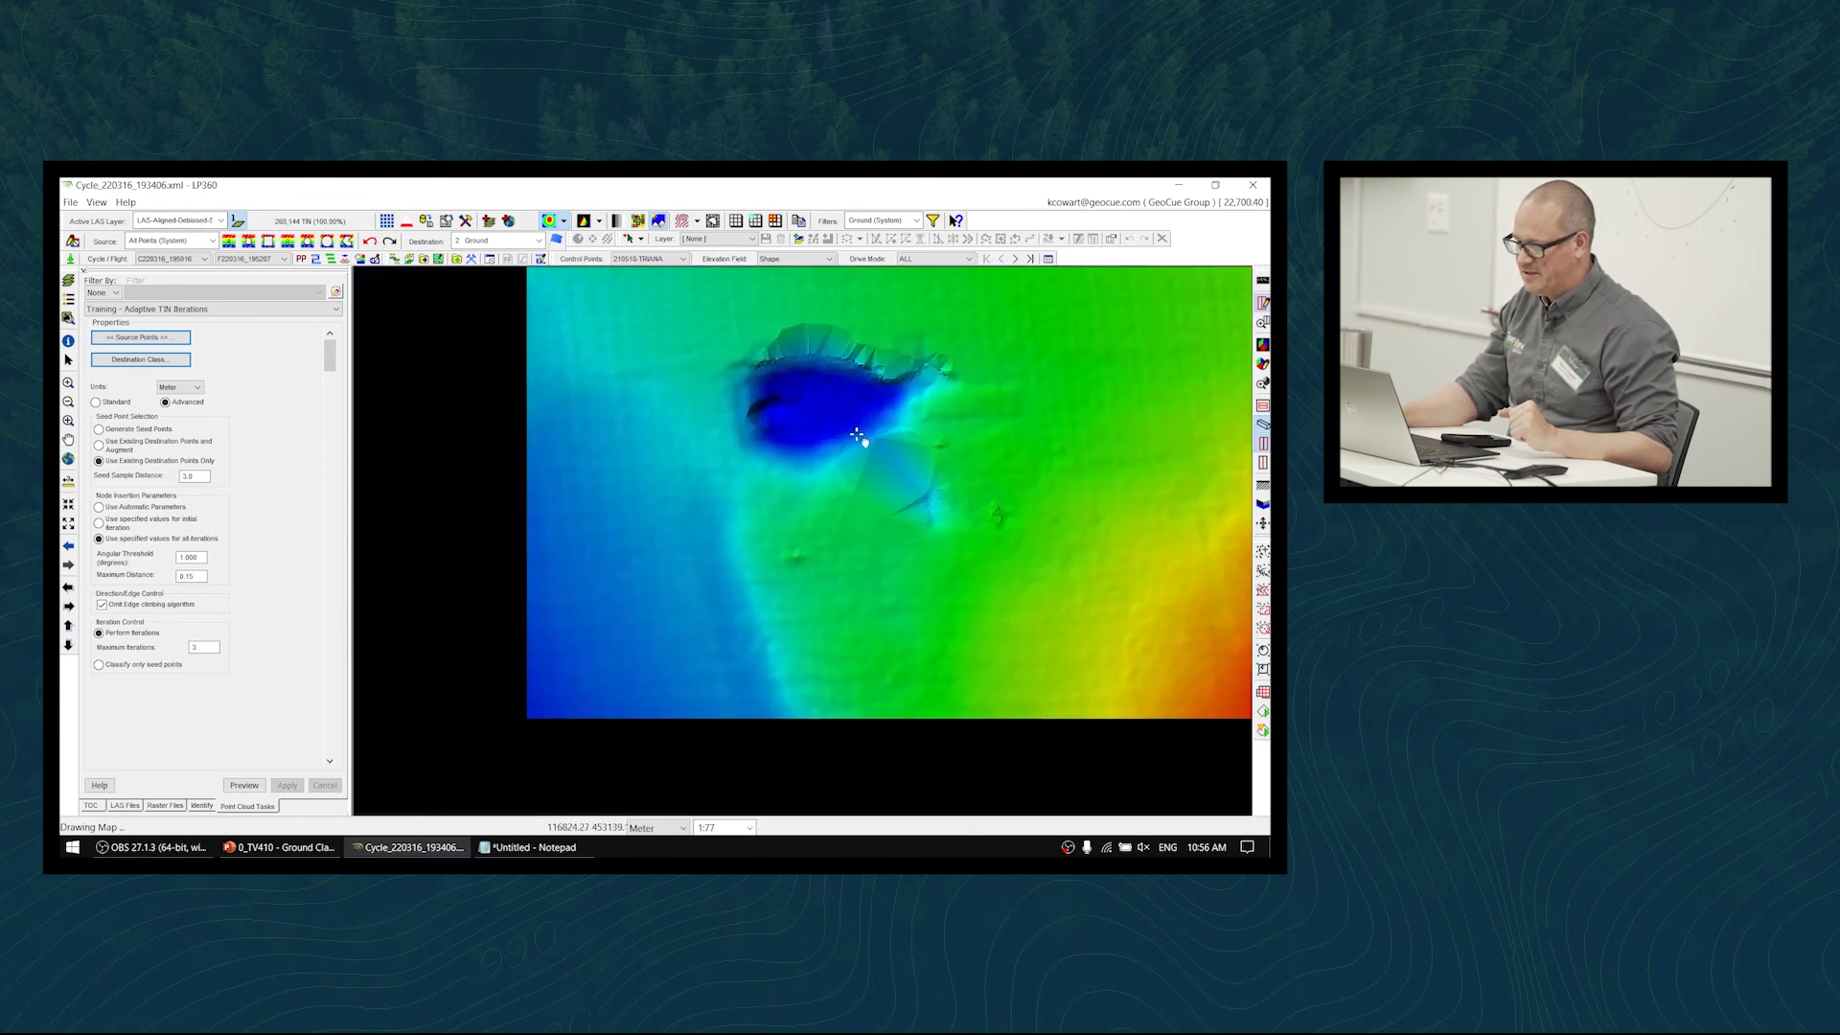
pyautogui.moveTo(949, 601); pyautogui.dragTo(917, 625, button='middle')
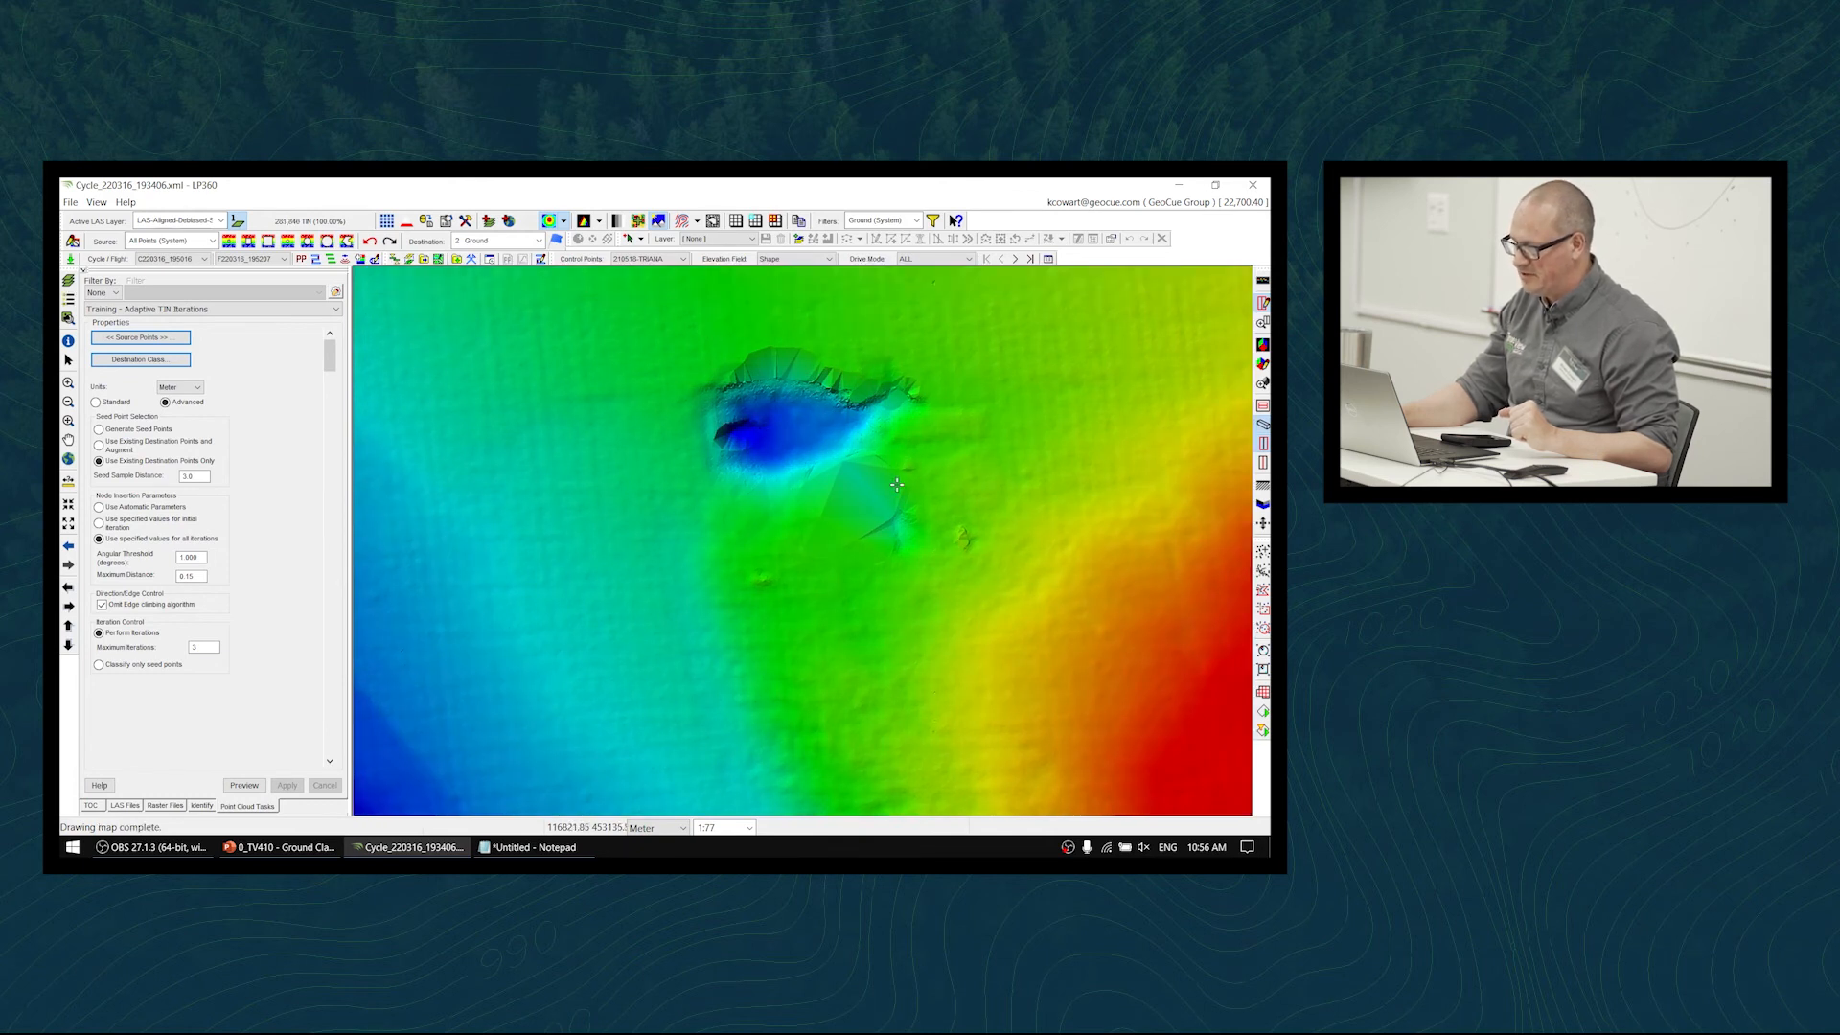
pyautogui.moveTo(933, 482); pyautogui.dragTo(694, 540, button='middle')
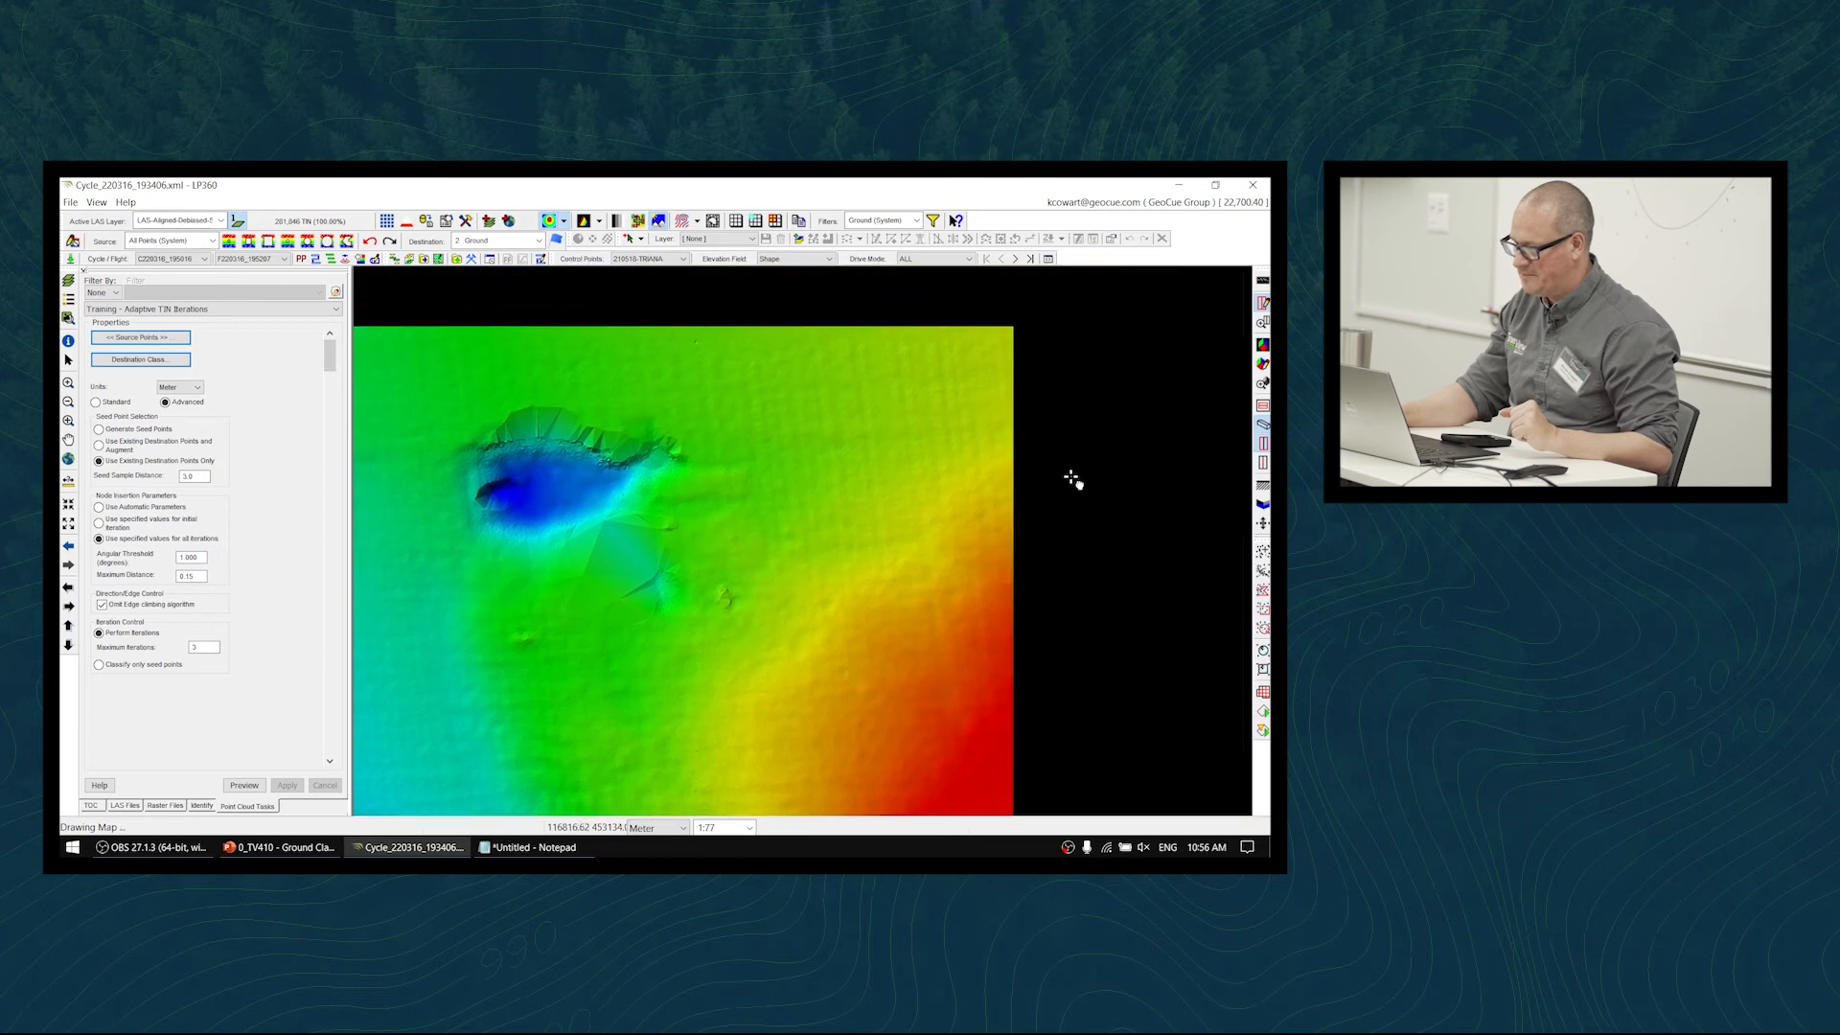
pyautogui.moveTo(1077, 470); pyautogui.dragTo(567, 511, button='middle')
pyautogui.moveTo(1148, 374)
pyautogui.mouseDown(button='middle')
pyautogui.moveTo(863, 451)
pyautogui.moveTo(547, 465)
pyautogui.mouseUp(button='middle')
pyautogui.moveTo(1084, 480); pyautogui.dragTo(598, 484, button='middle')
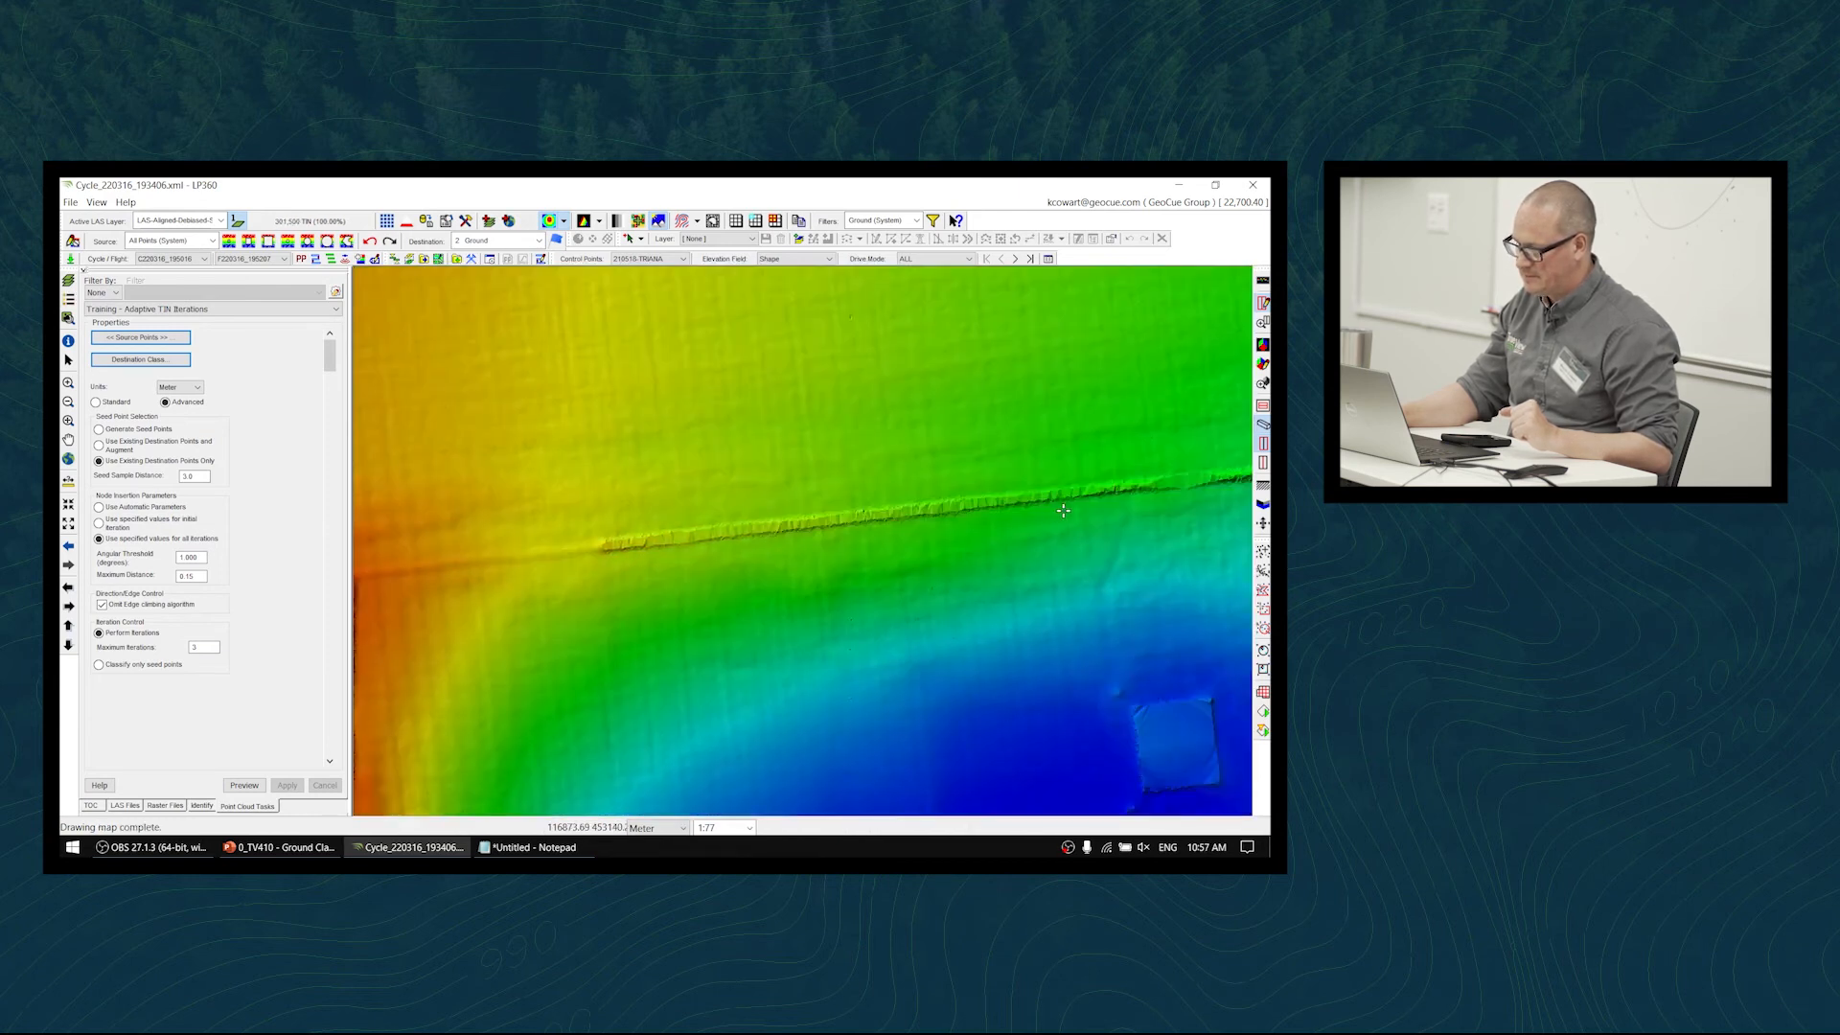
pyautogui.moveTo(1083, 537); pyautogui.dragTo(637, 412, button='middle')
pyautogui.moveTo(818, 658); pyautogui.dragTo(817, 543, button='middle')
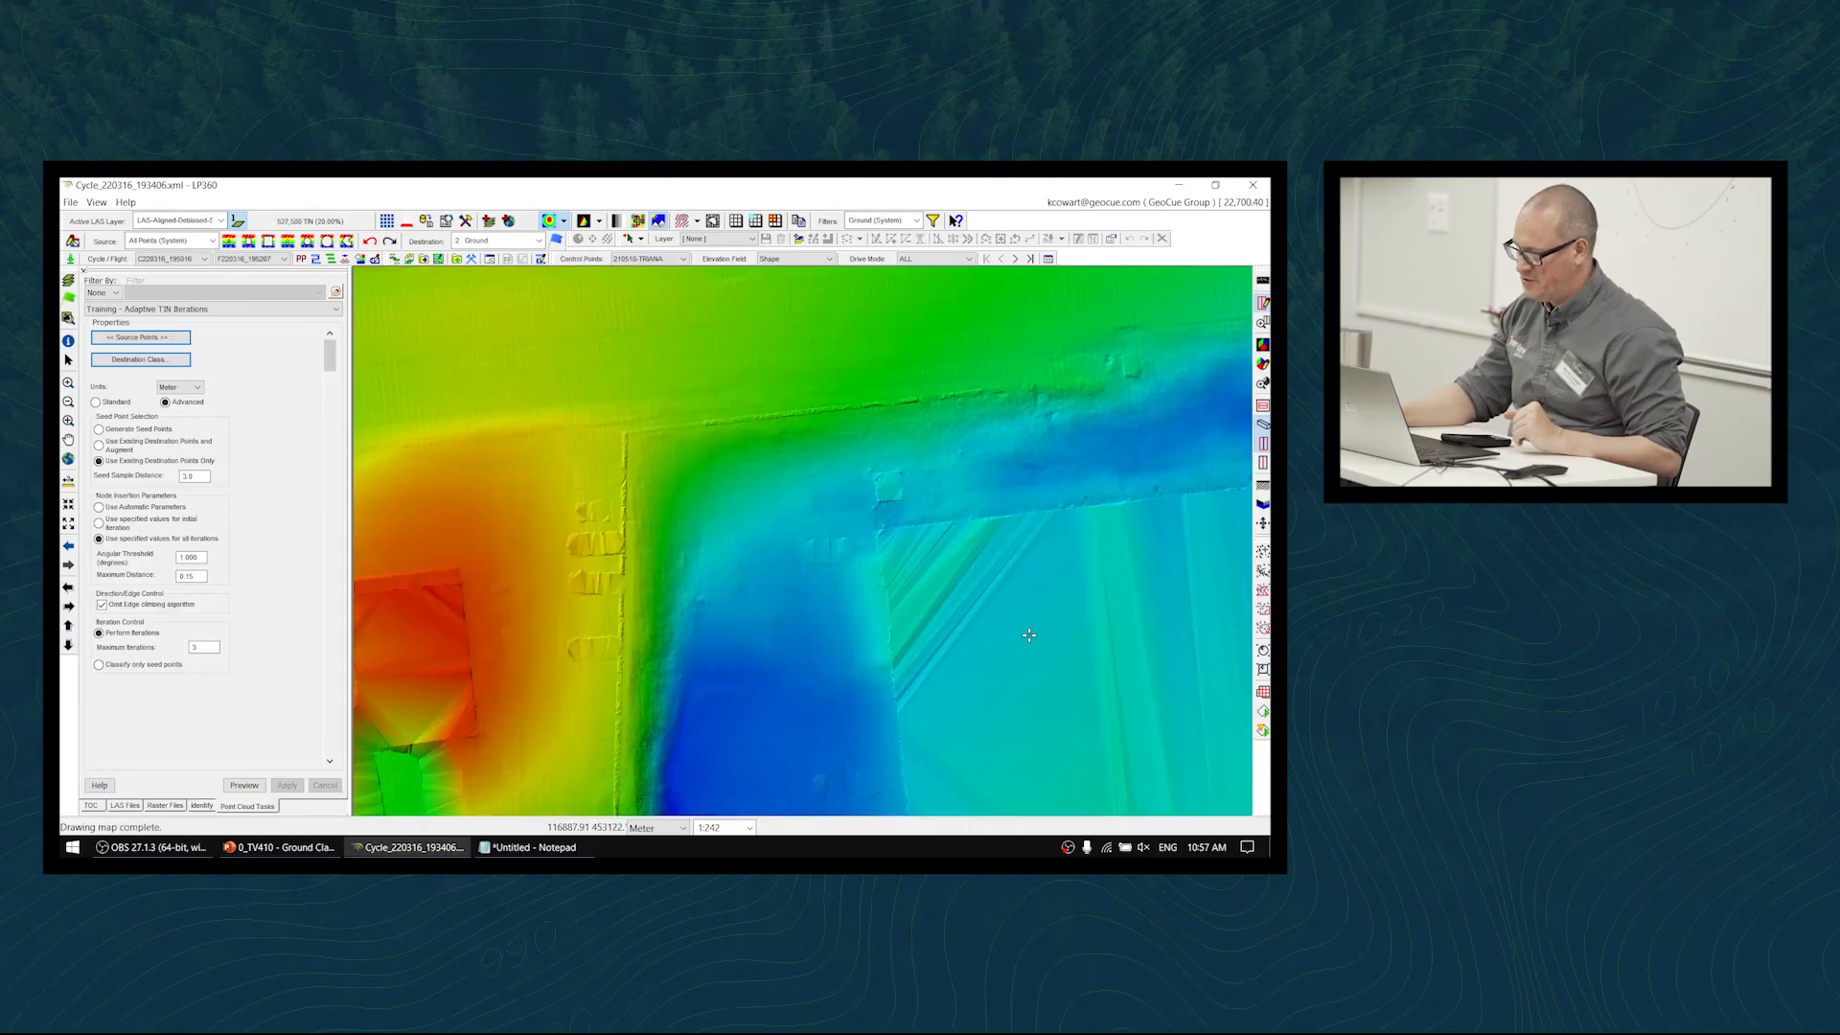
# - Display the surface by classification and switch the point filter to All Points (System)
pyautogui.scroll(-3, 1030, 637)
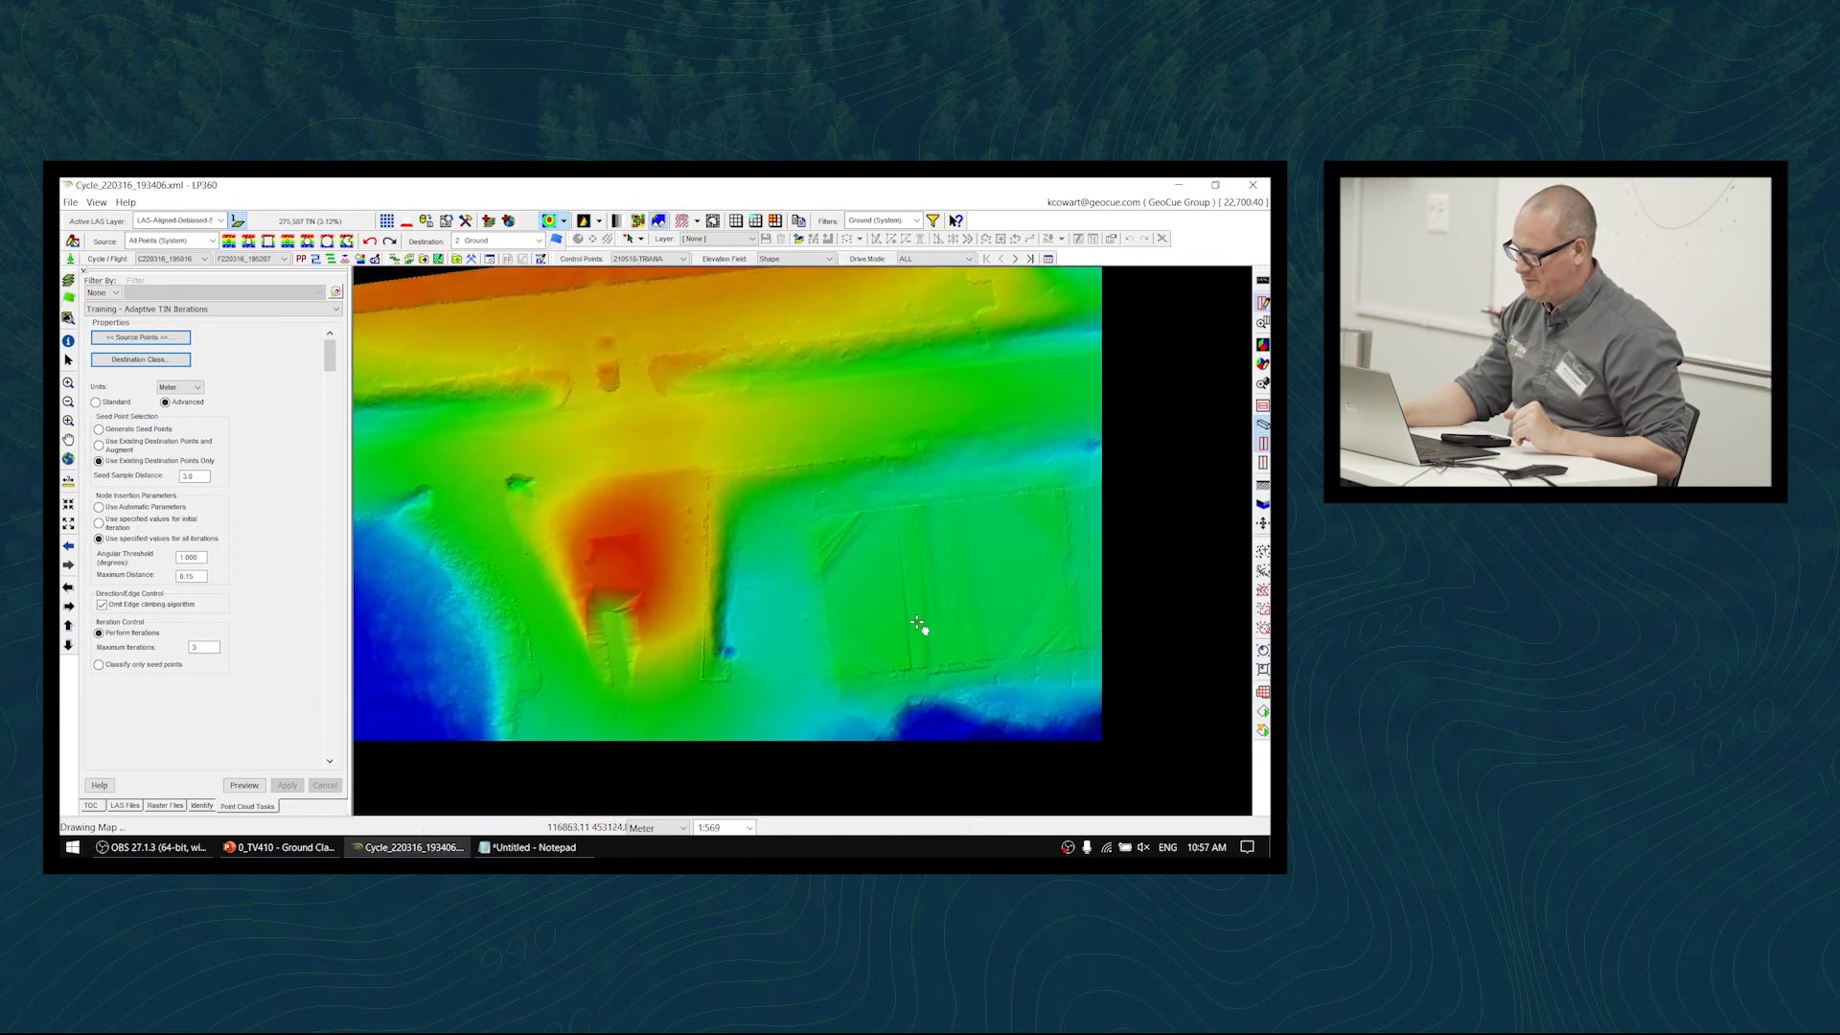
pyautogui.scroll(-3, 928, 632)
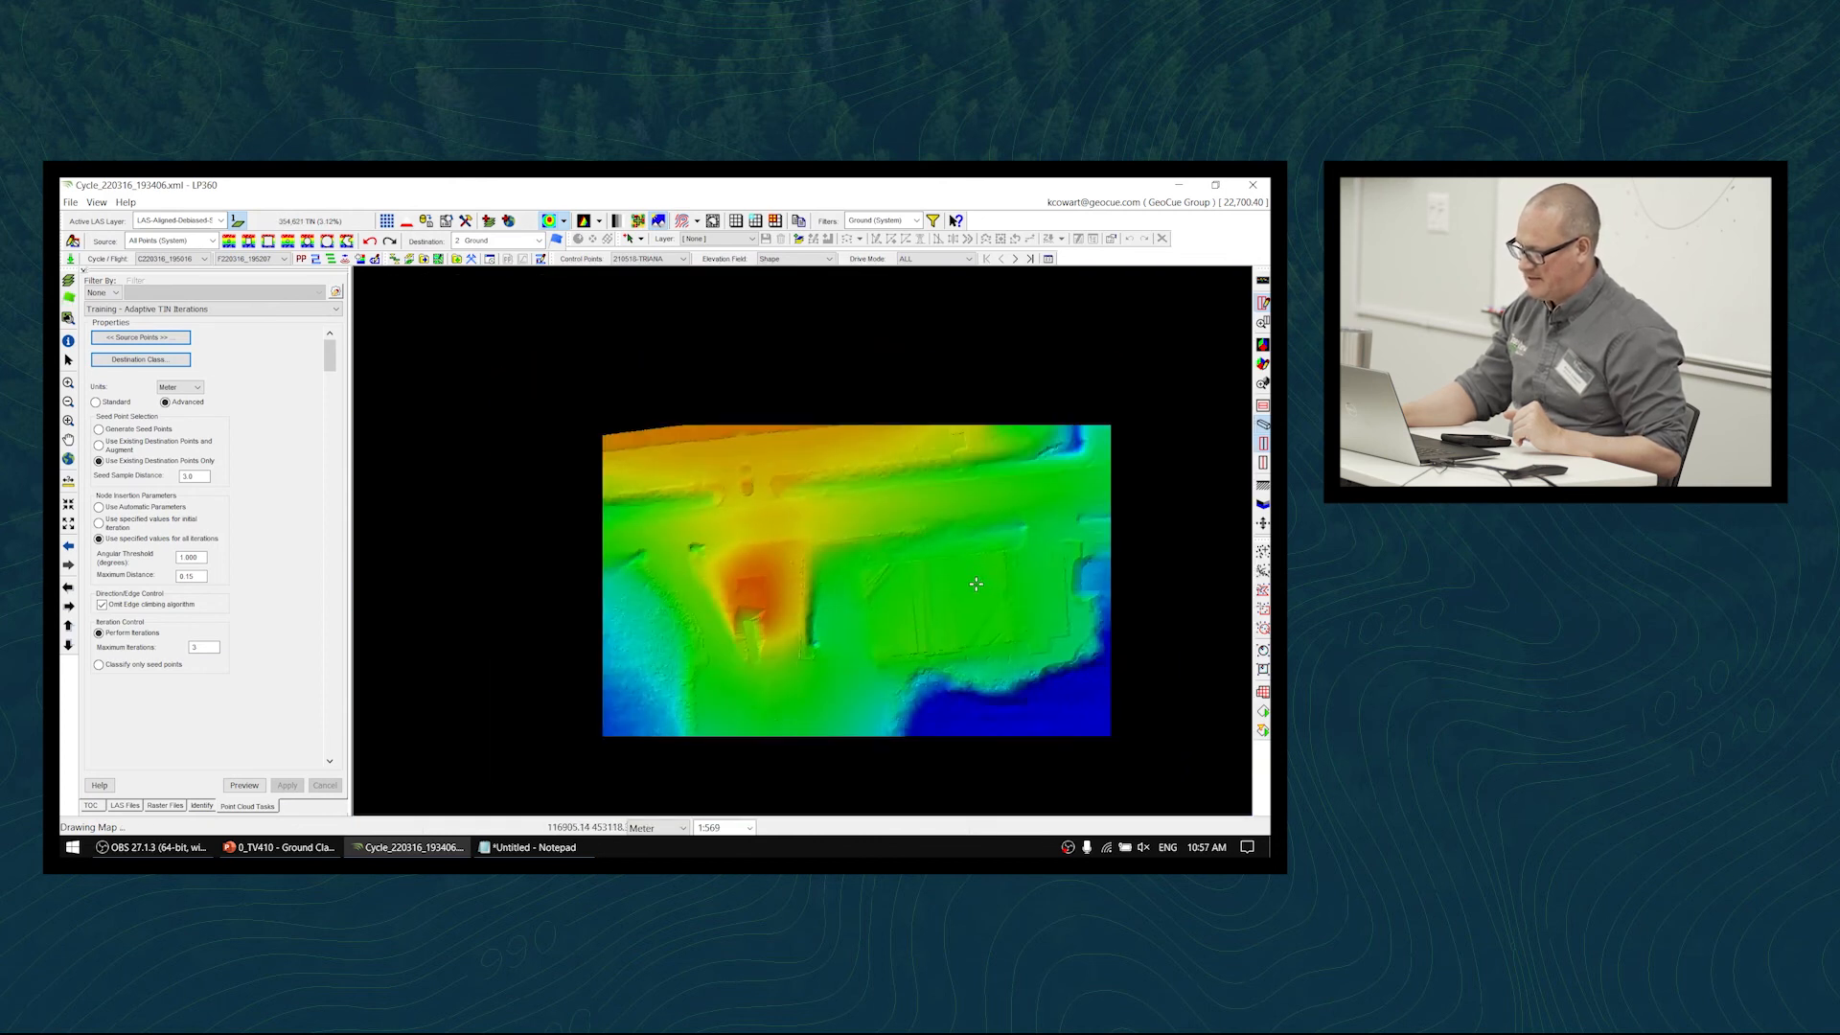
pyautogui.scroll(5, 976, 579)
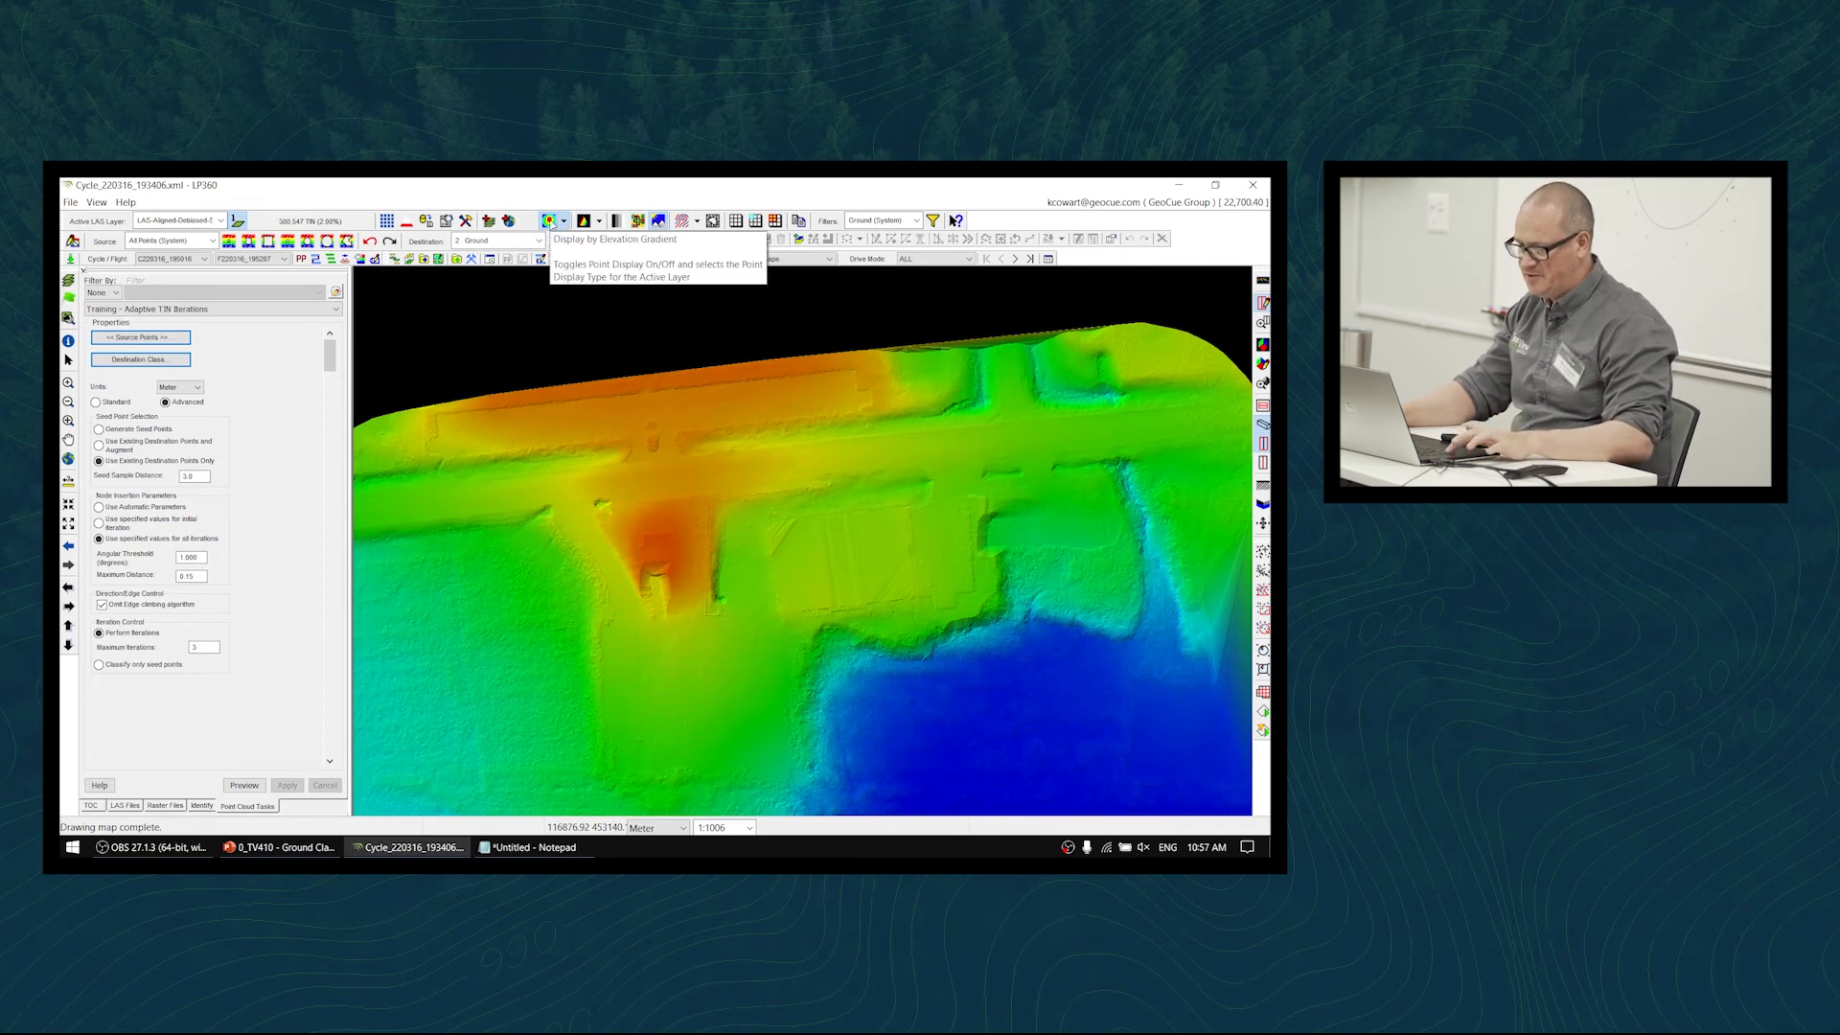
pyautogui.click(565, 222)
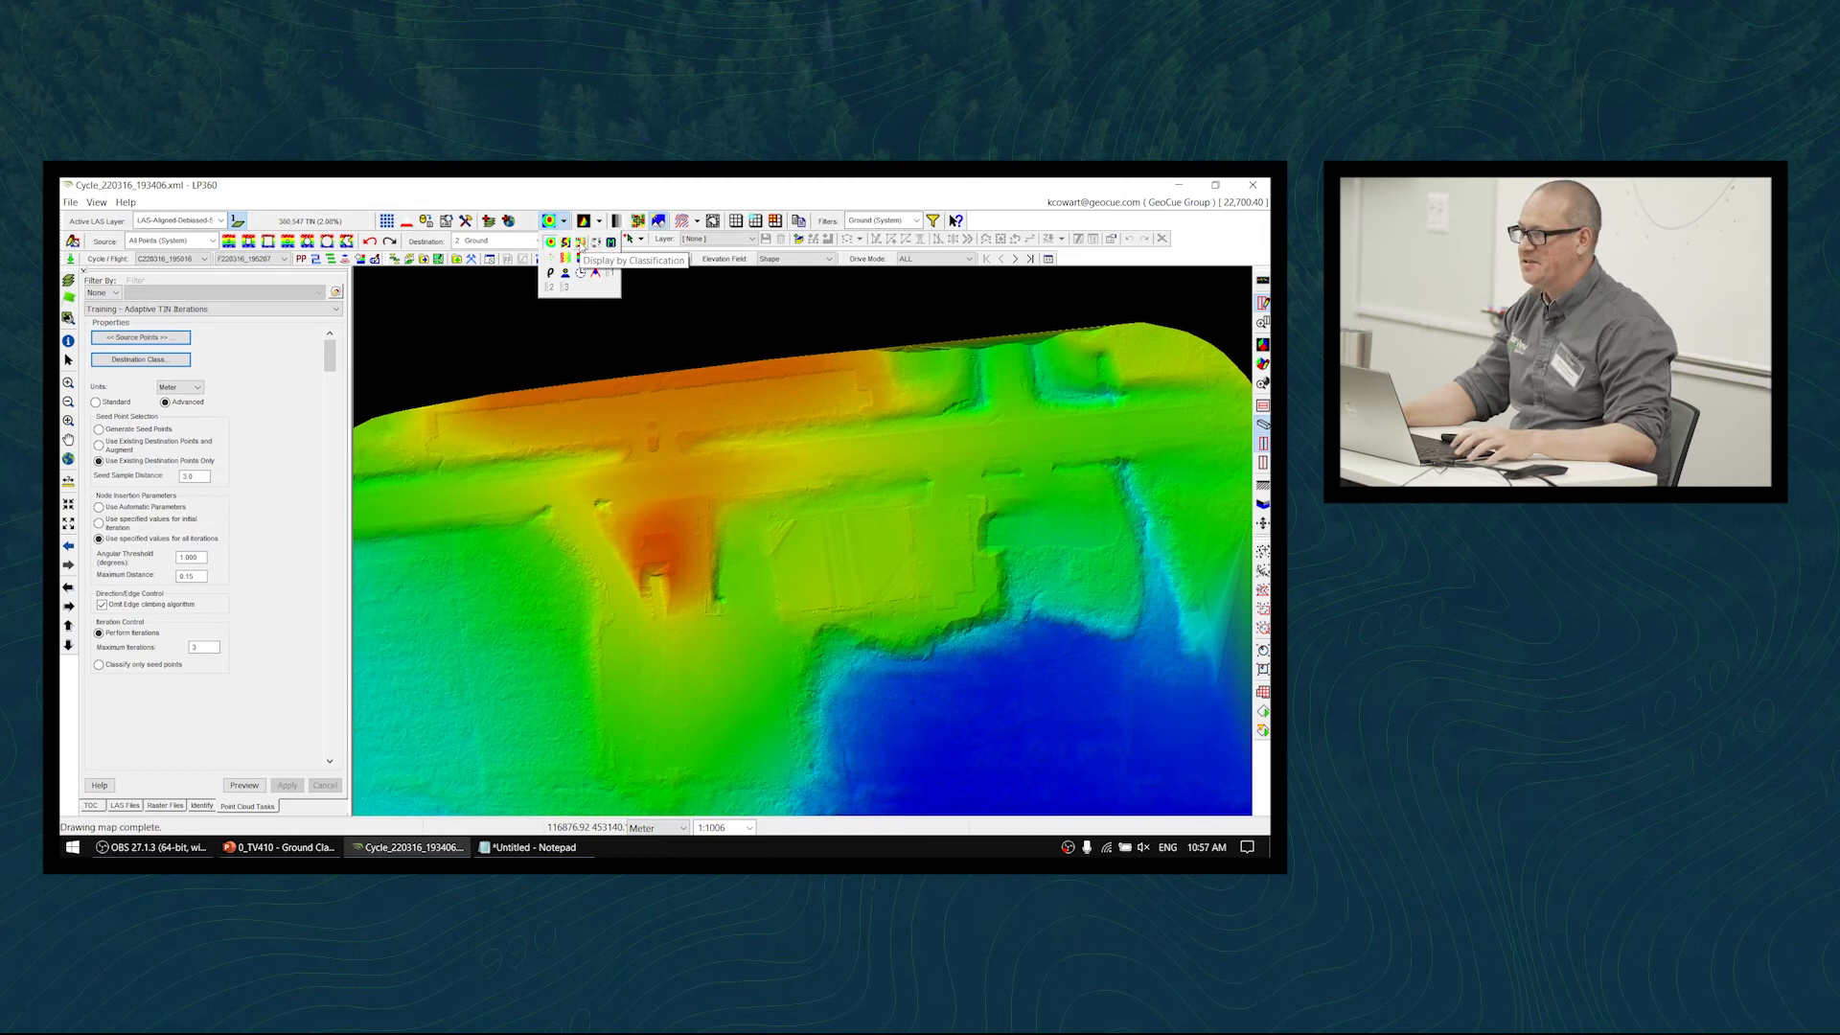
pyautogui.click(580, 244)
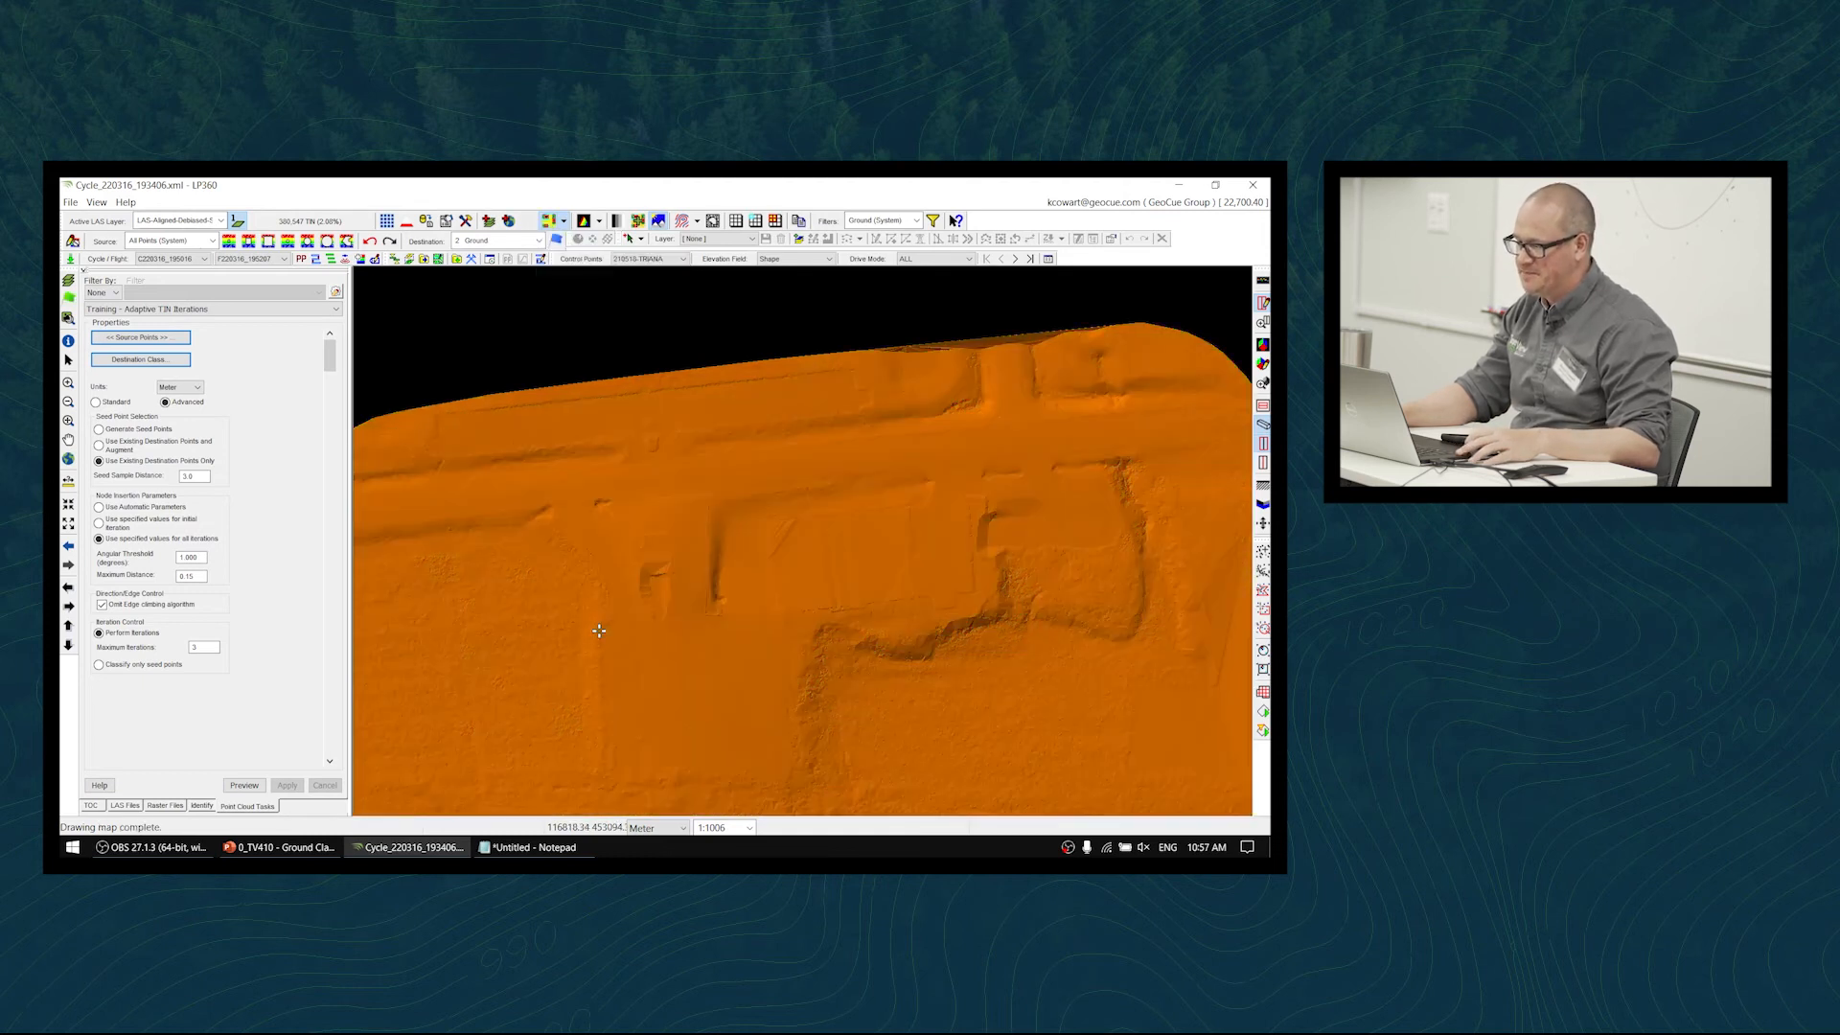
pyautogui.click(854, 224)
pyautogui.click(874, 259)
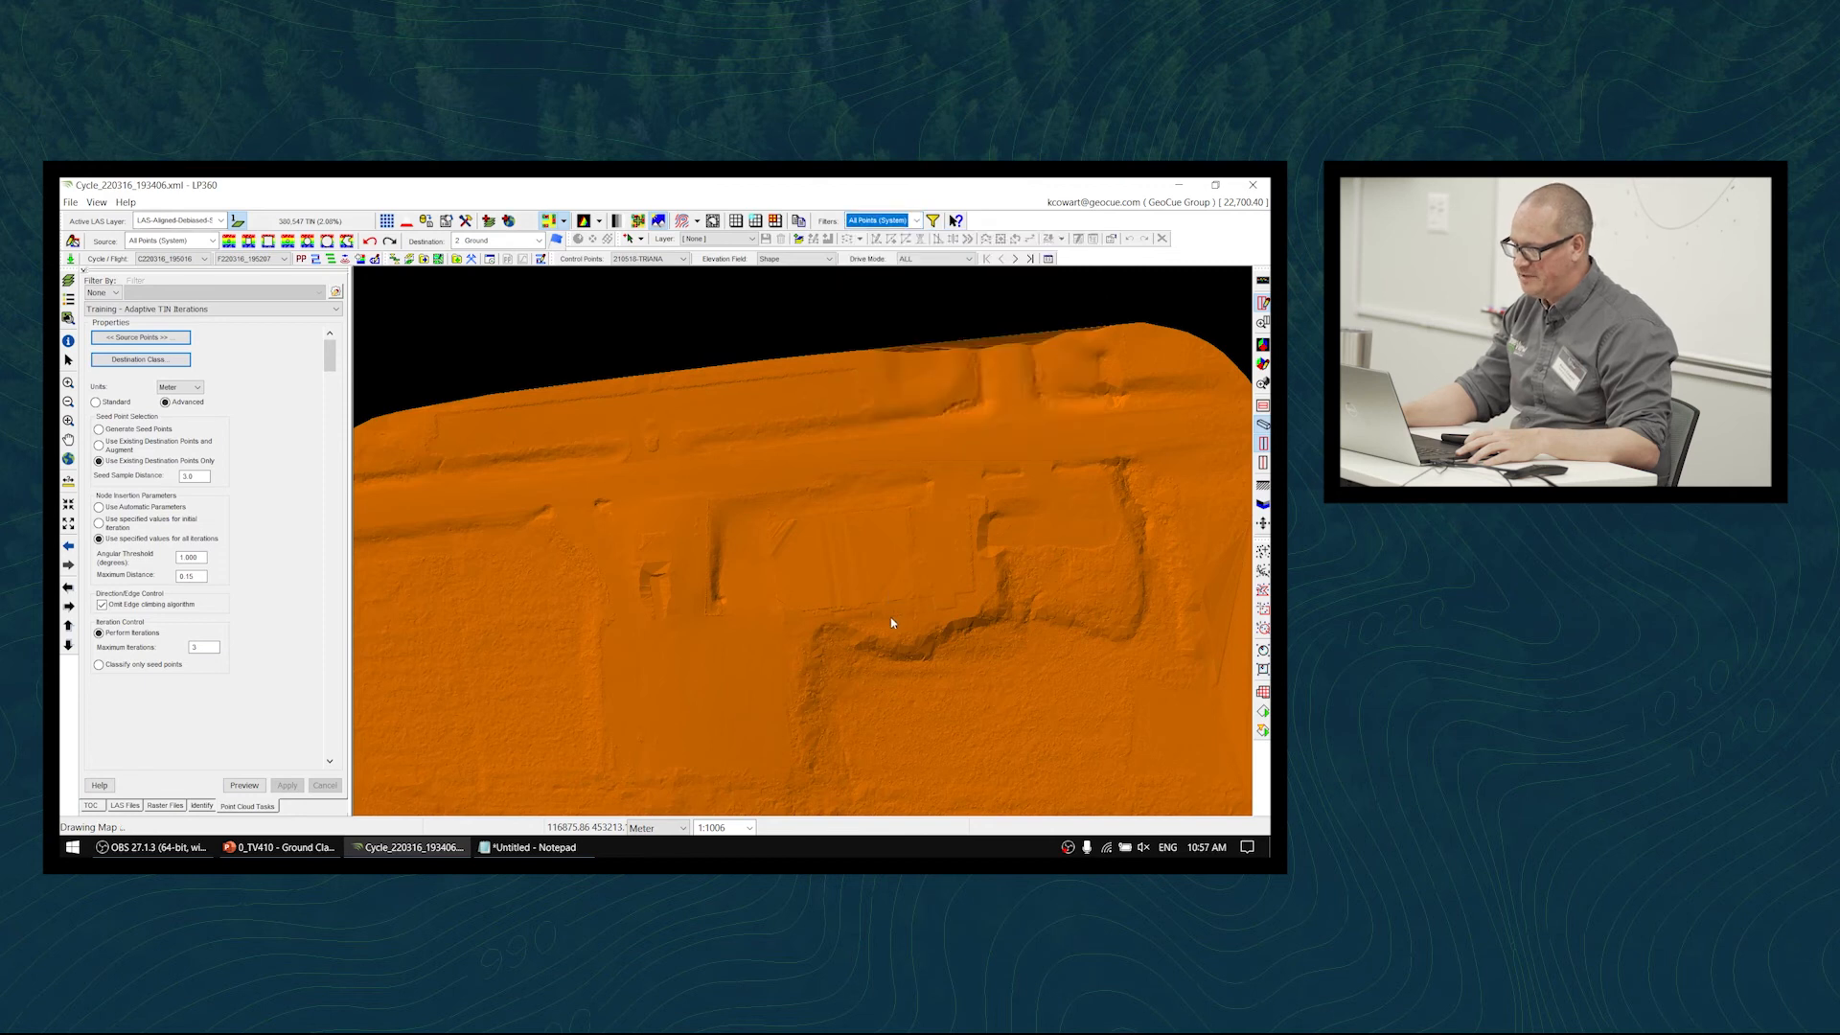
# - Switch the point filter to Ground (System) and back to All Points (System) to compare the ground surface with the full point cloud
pyautogui.moveTo(877, 666)
pyautogui.mouseDown()
pyautogui.moveTo(924, 588)
pyautogui.moveTo(887, 583)
pyautogui.mouseUp()
pyautogui.scroll(-1, 899, 662)
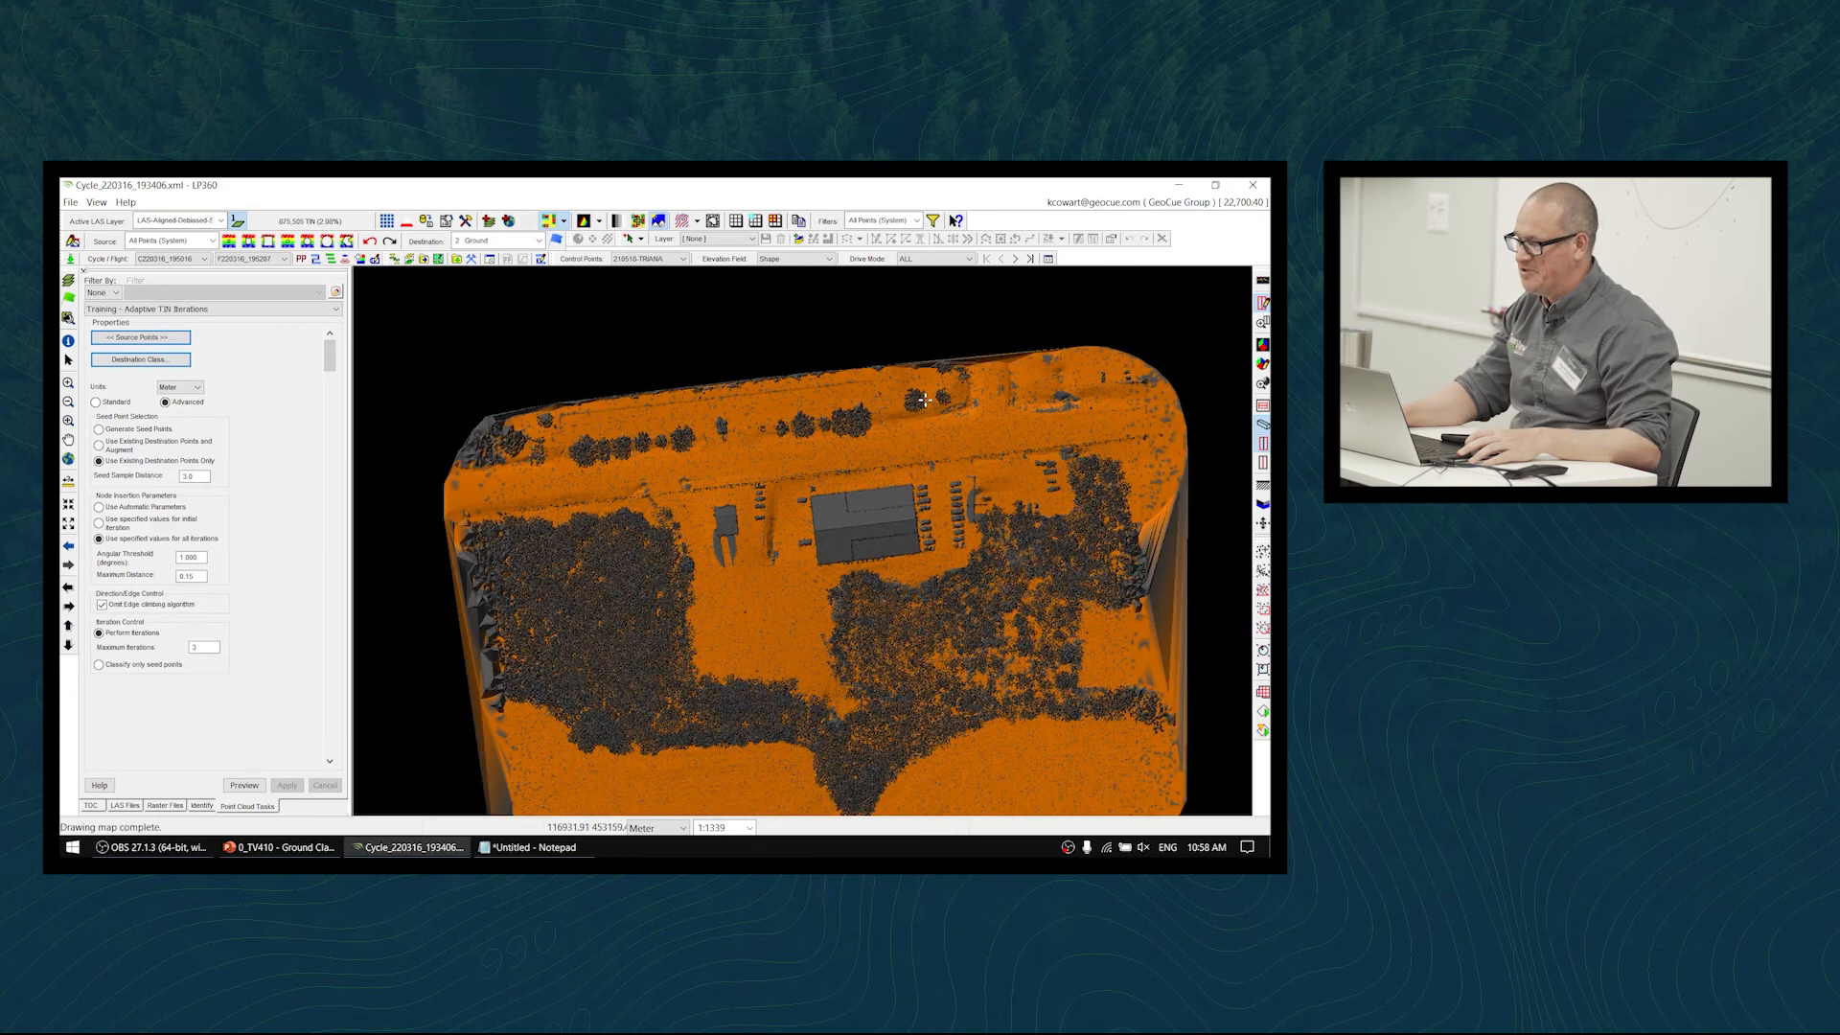
pyautogui.moveTo(1019, 618); pyautogui.dragTo(1005, 555, button='middle')
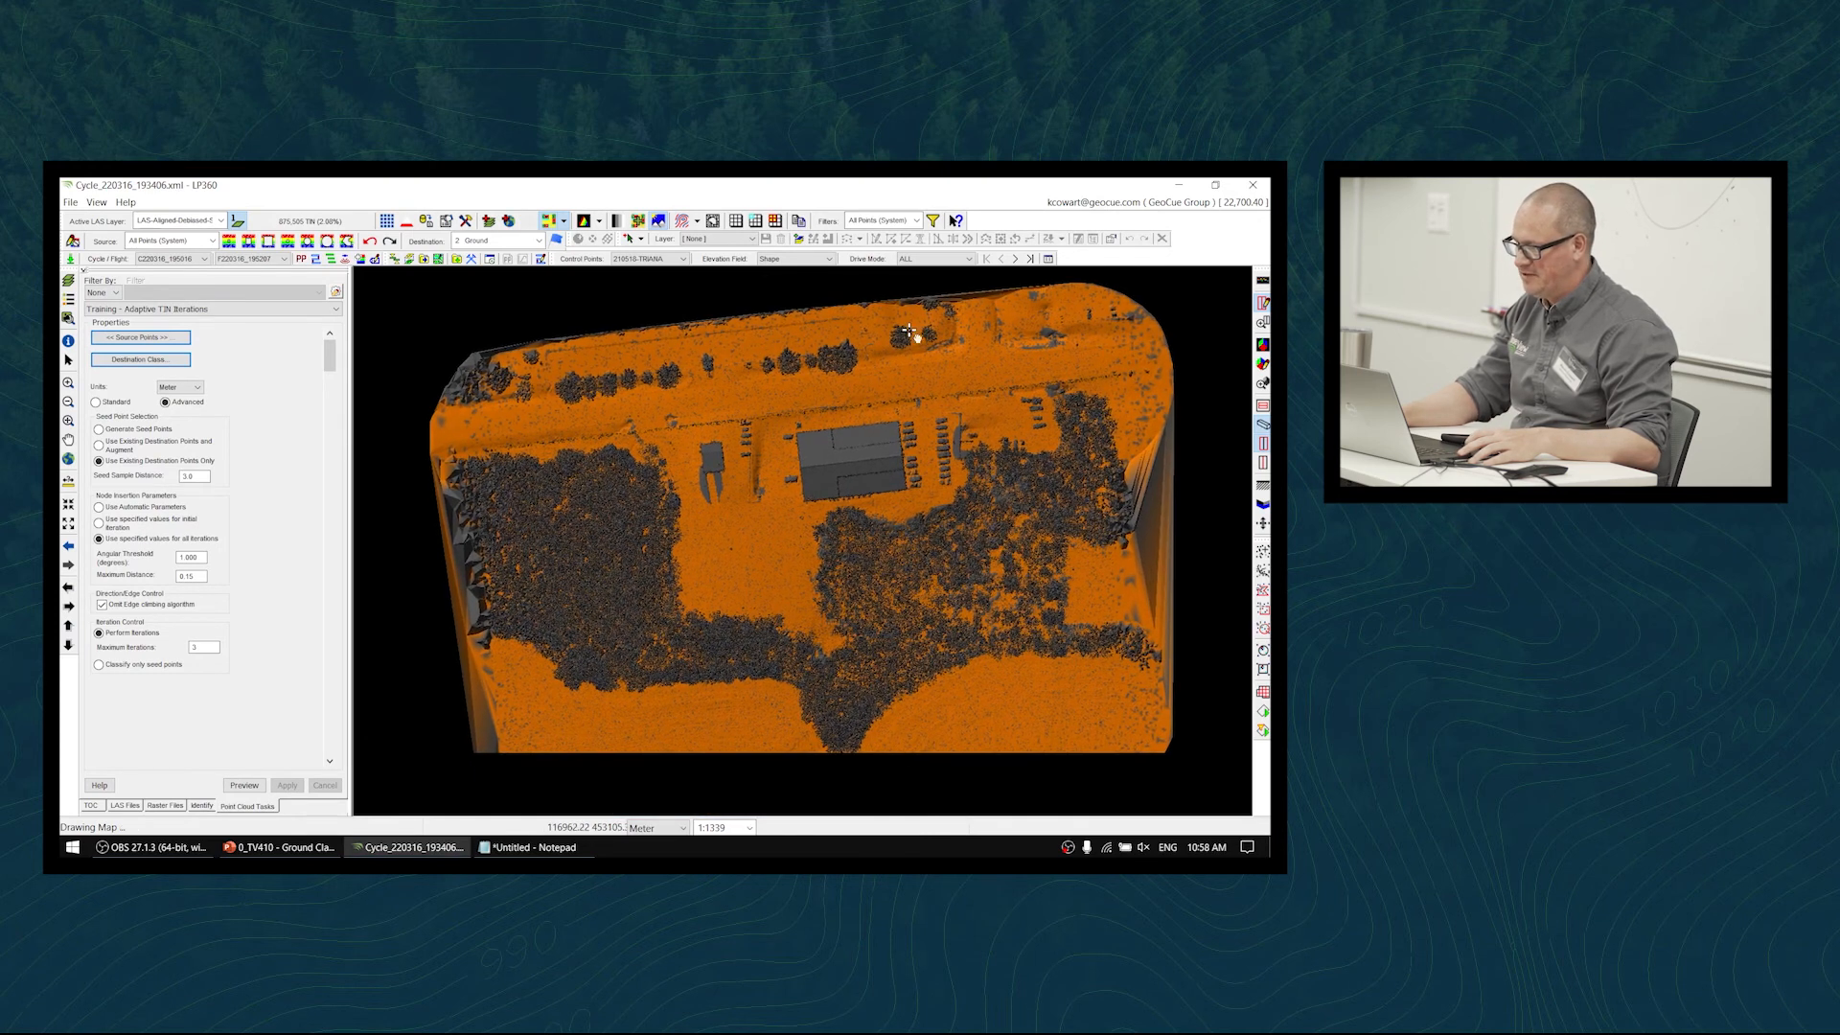
pyautogui.click(903, 222)
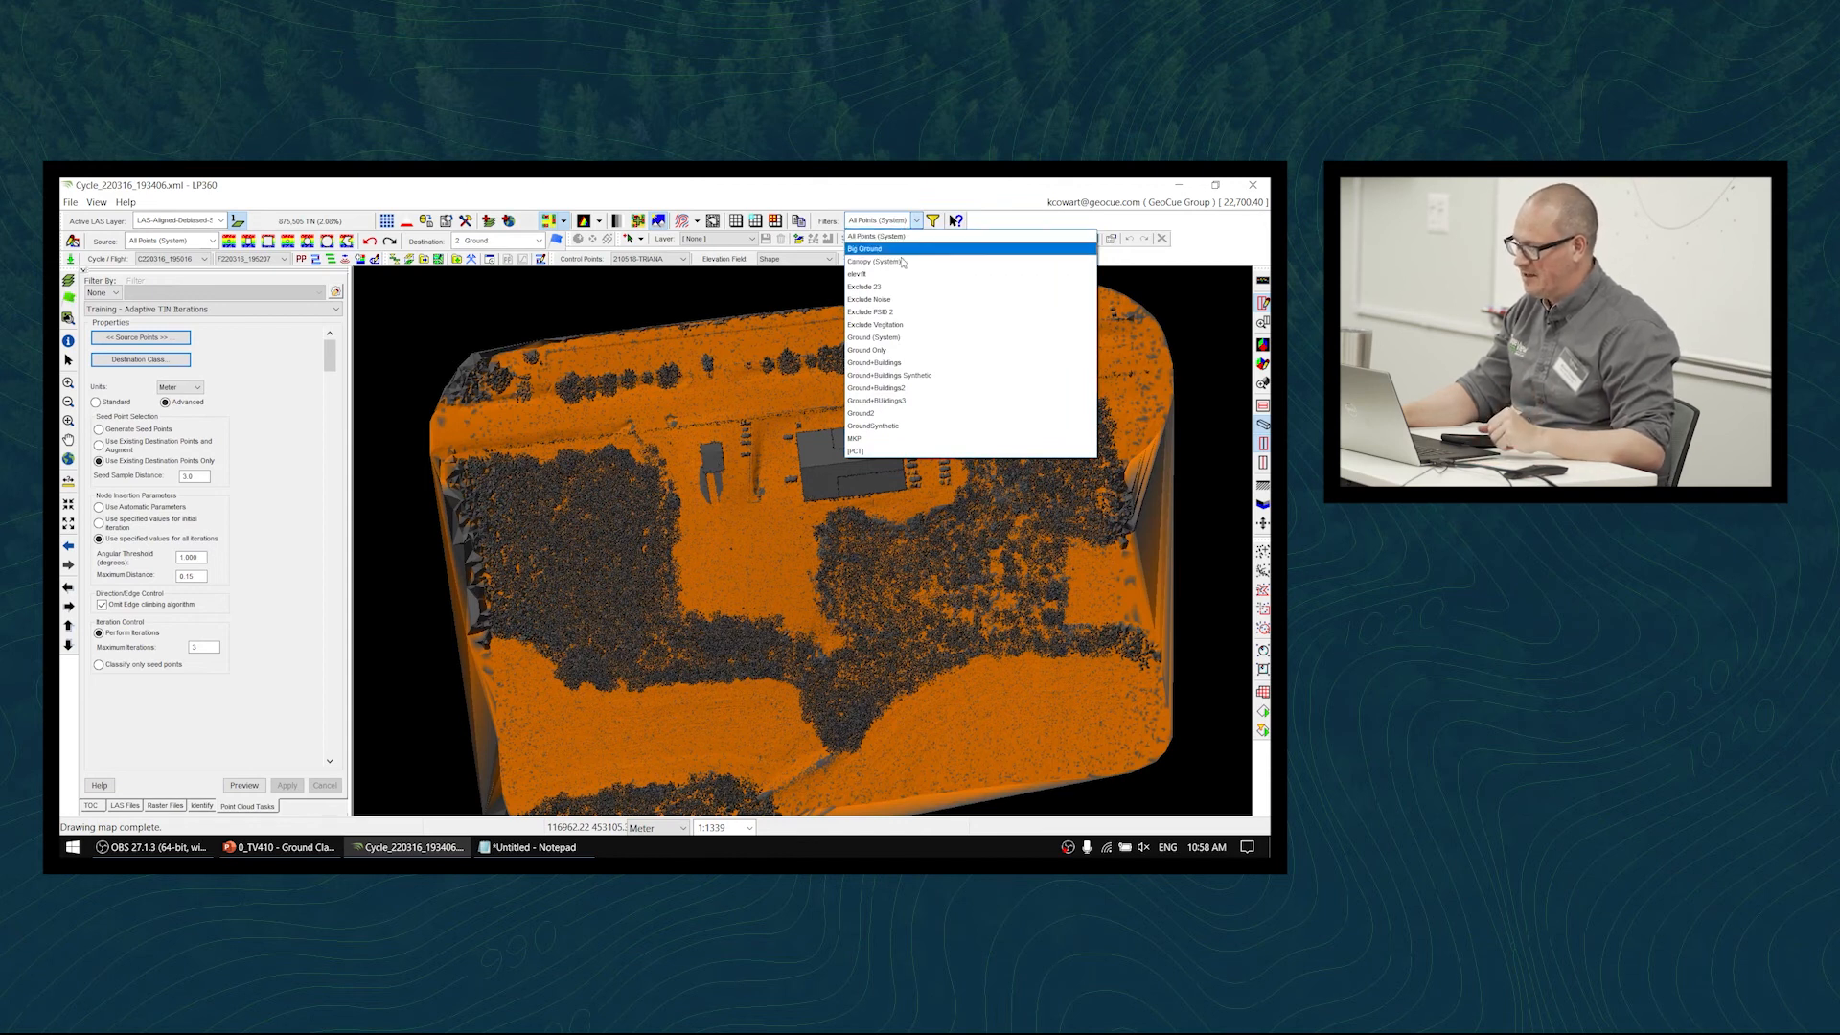
pyautogui.click(911, 339)
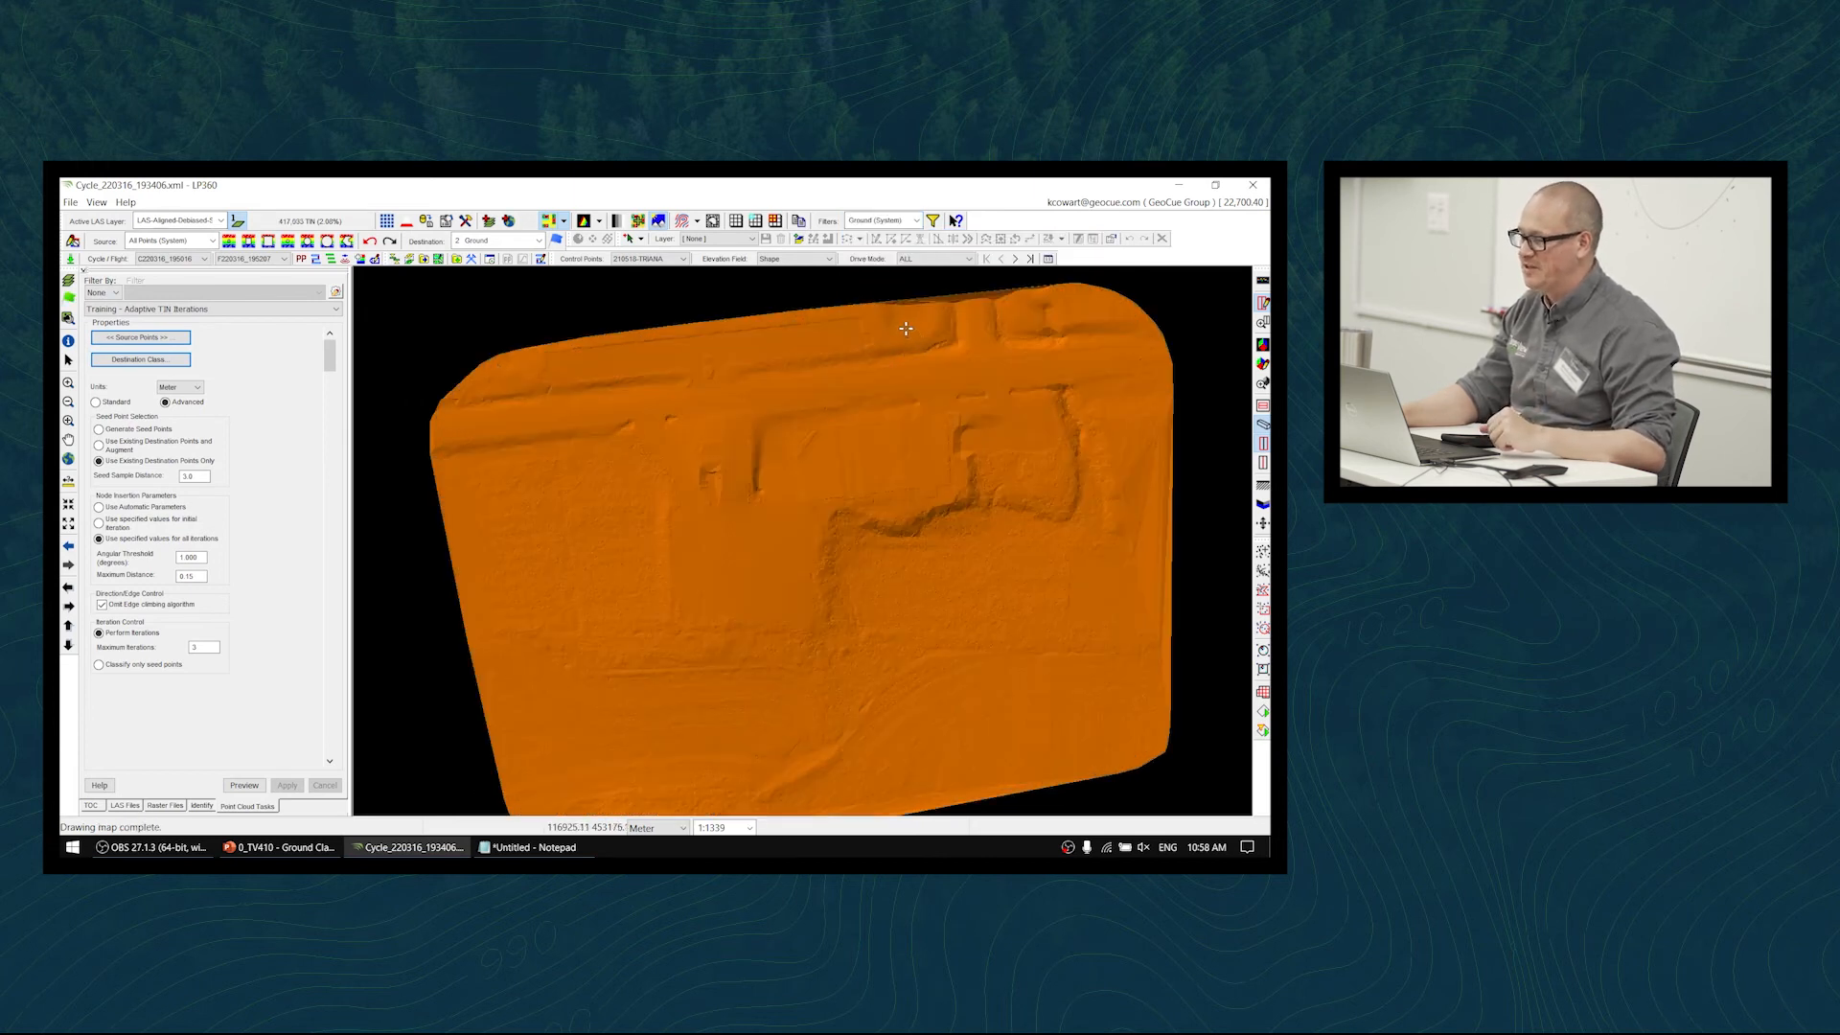
pyautogui.click(892, 222)
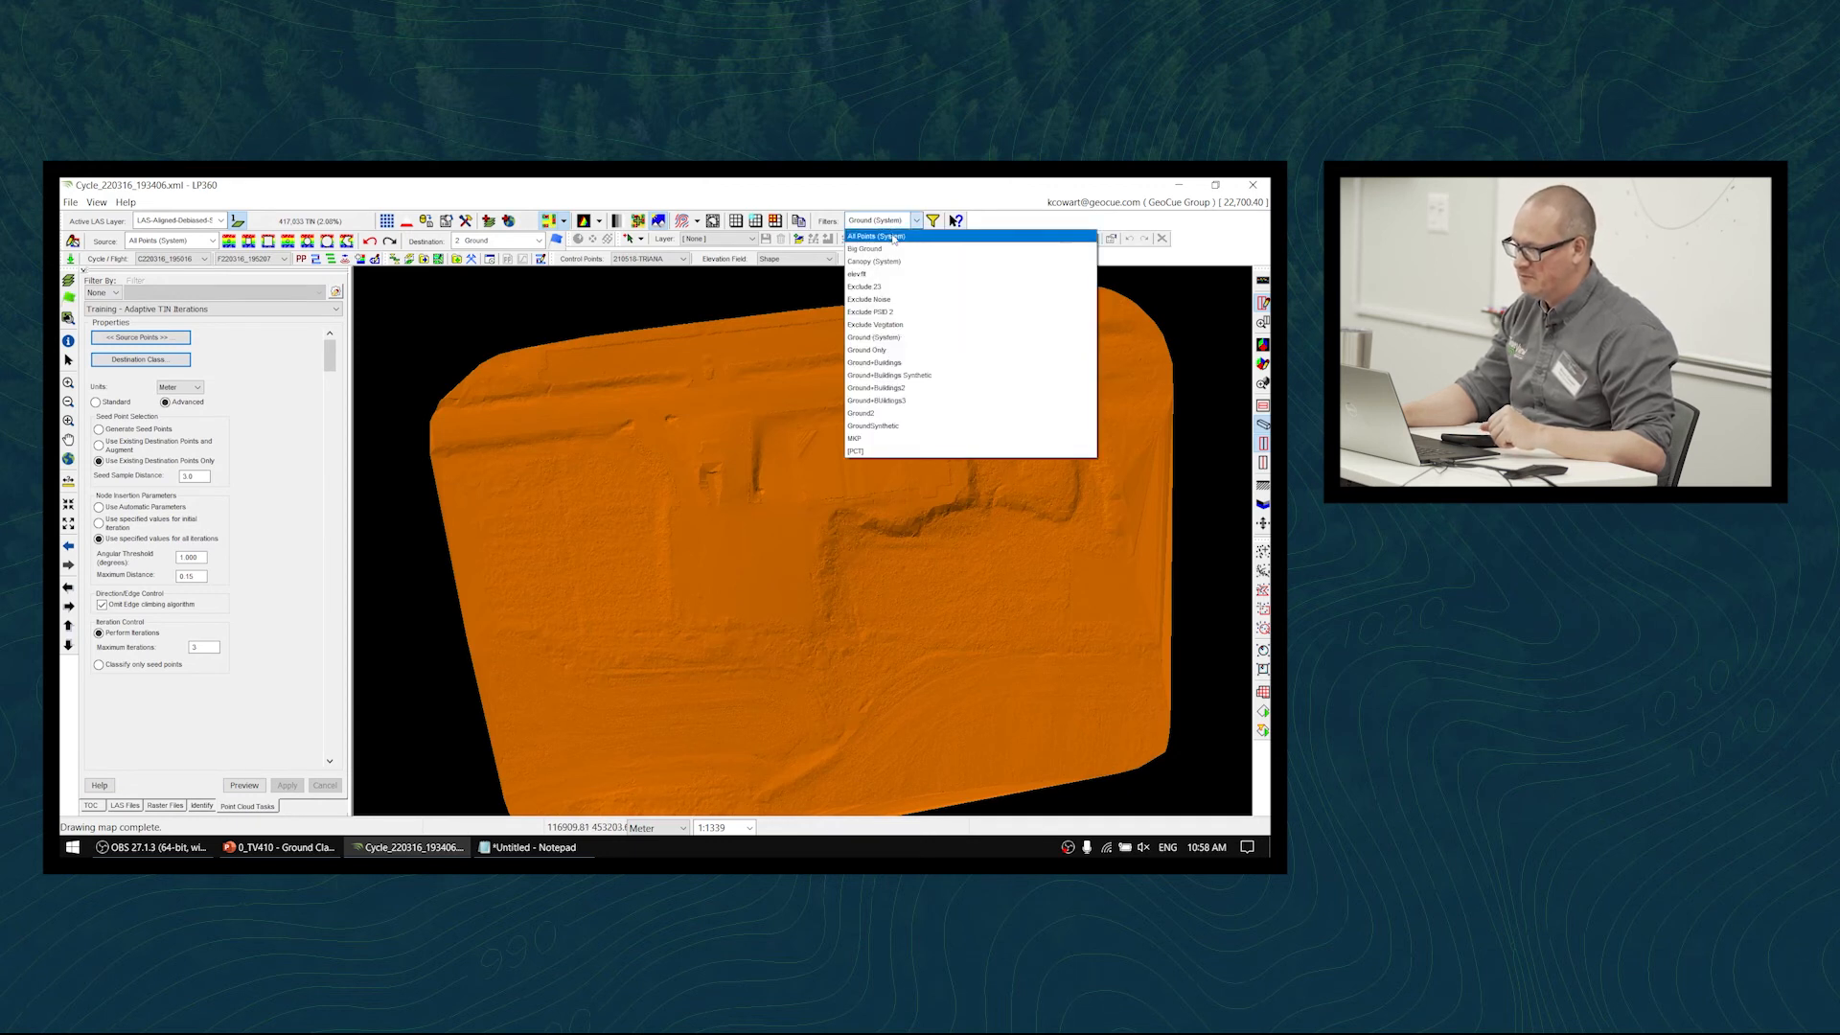
pyautogui.click(894, 237)
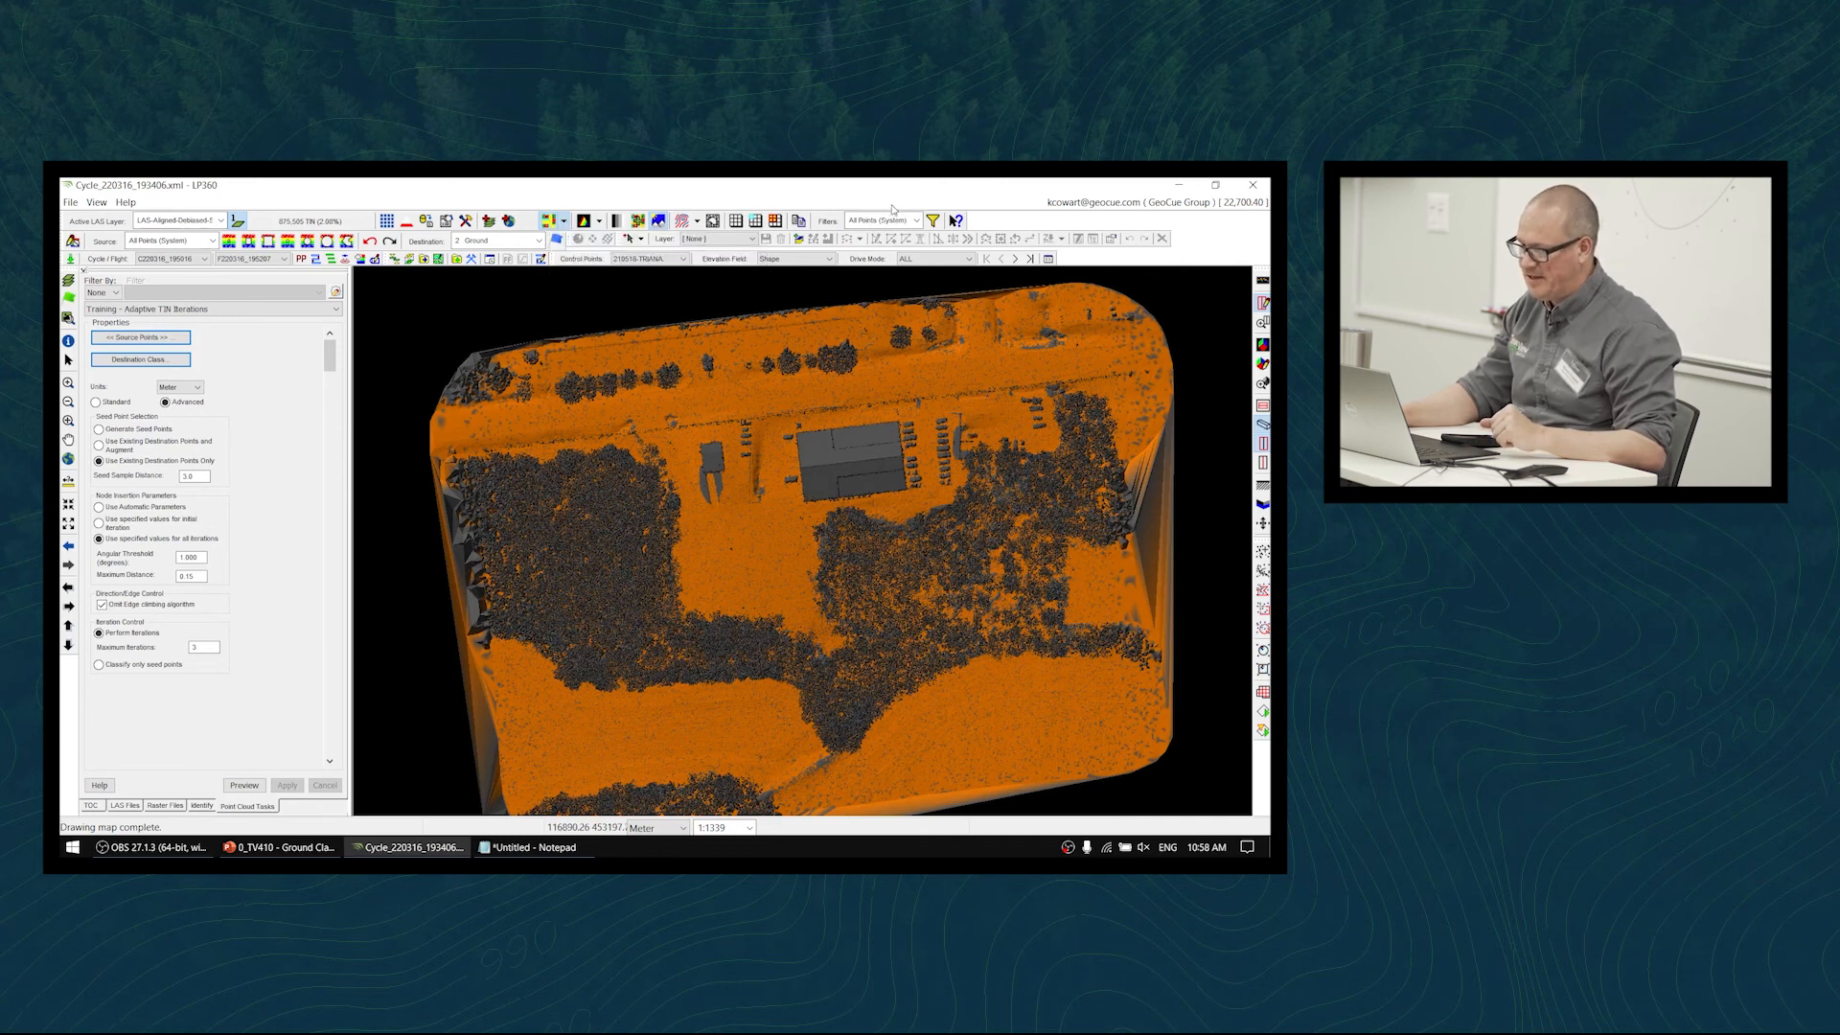
# - Examine the ground classification around the smaller building, its ramp walls, the adjacent parking spaces and the nearby curb
pyautogui.scroll(5, 853, 451)
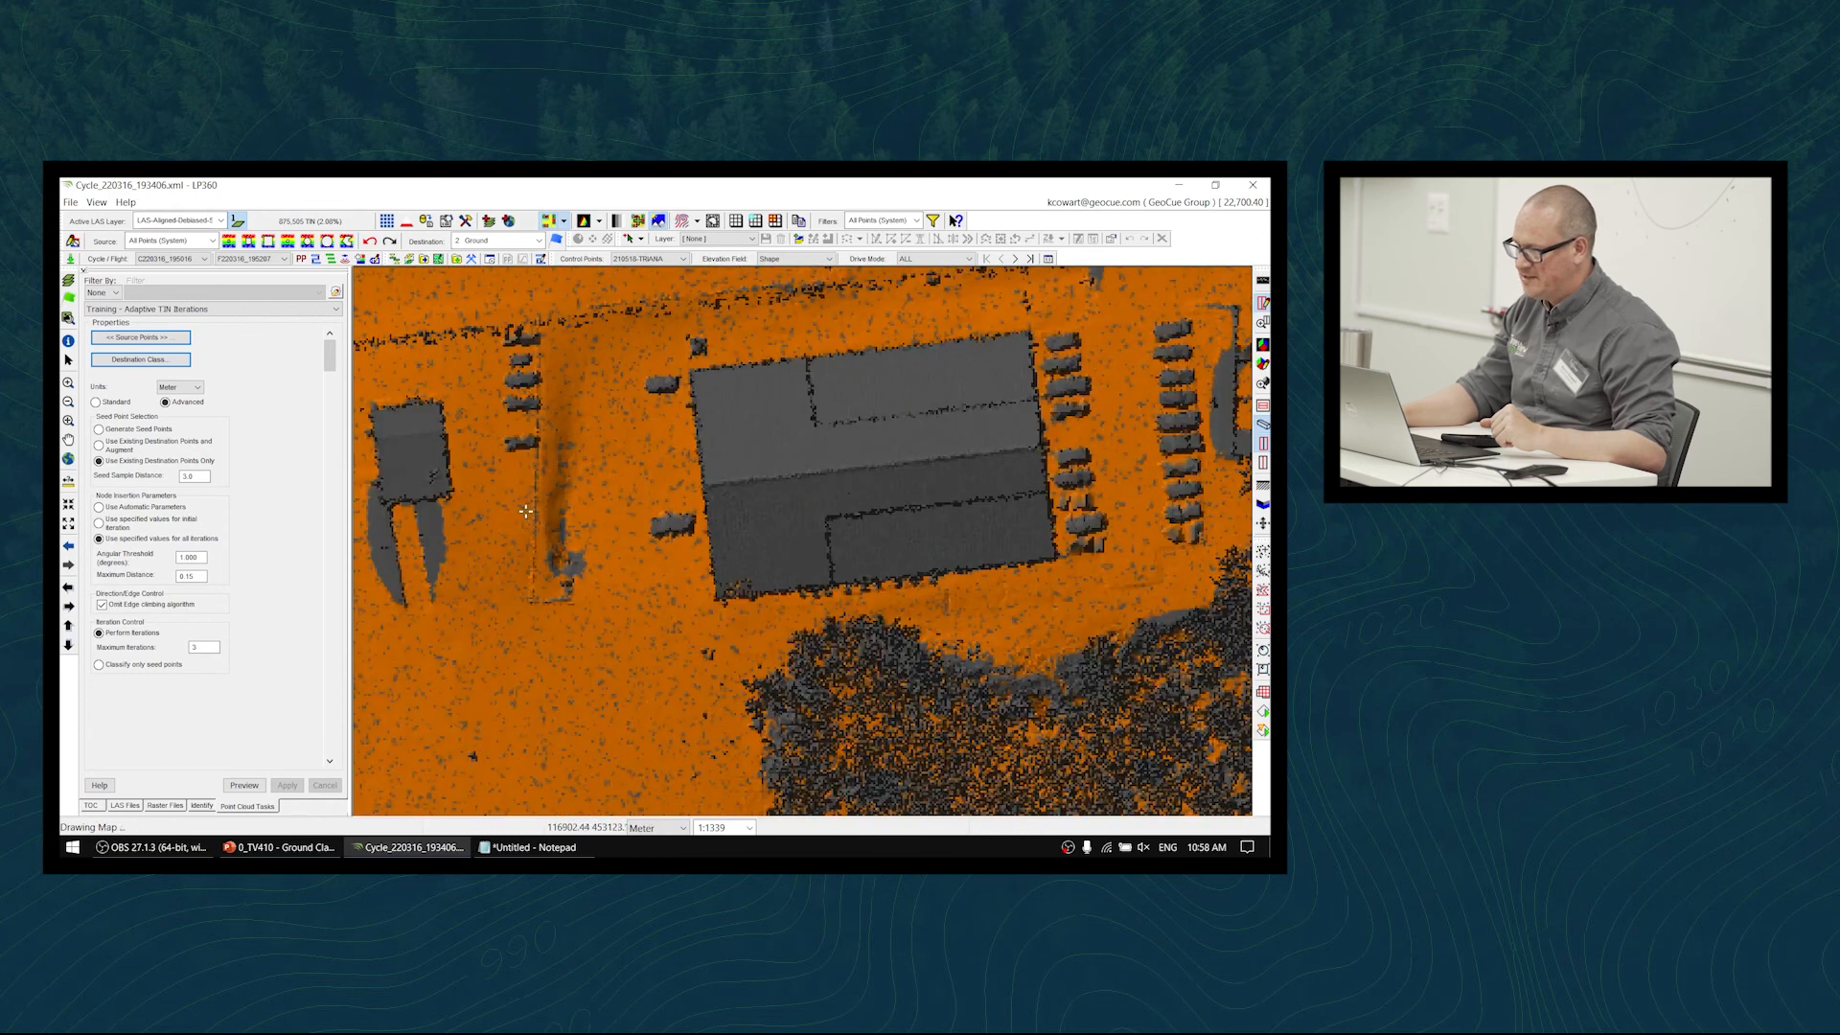
pyautogui.moveTo(526, 510); pyautogui.dragTo(888, 528, button='middle')
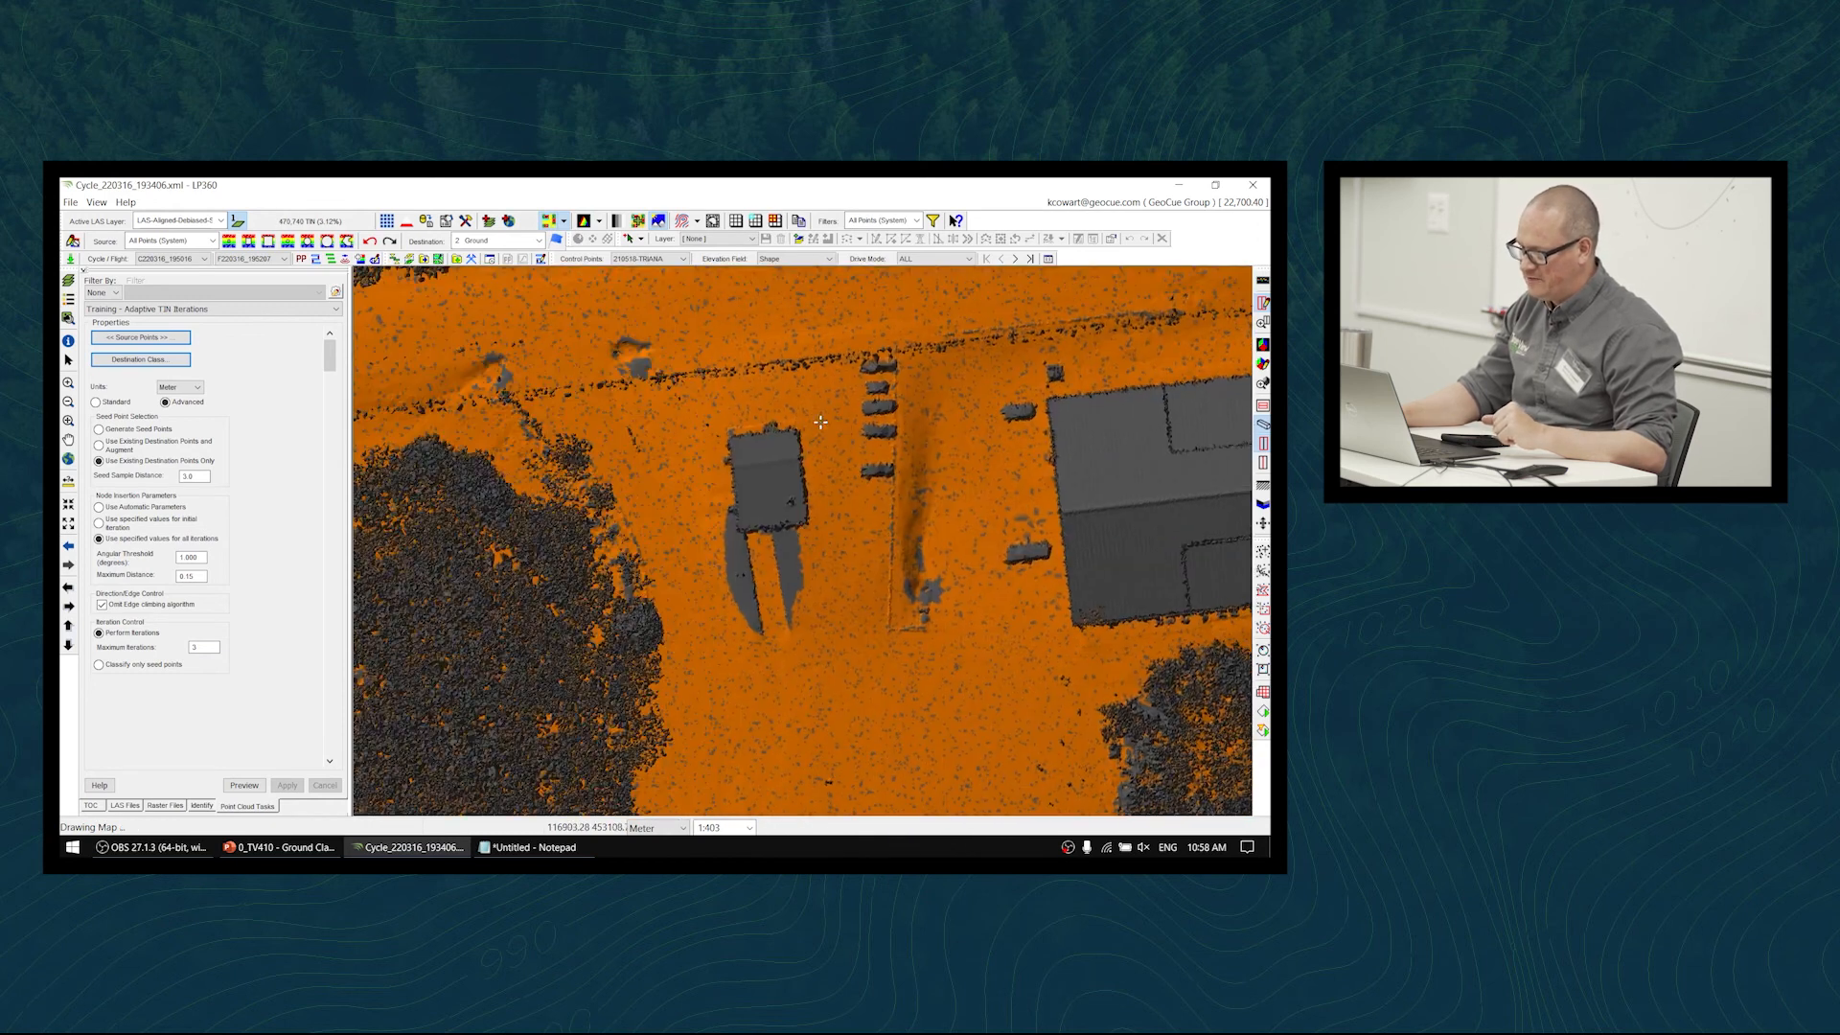
pyautogui.moveTo(719, 376); pyautogui.dragTo(736, 469, button='middle')
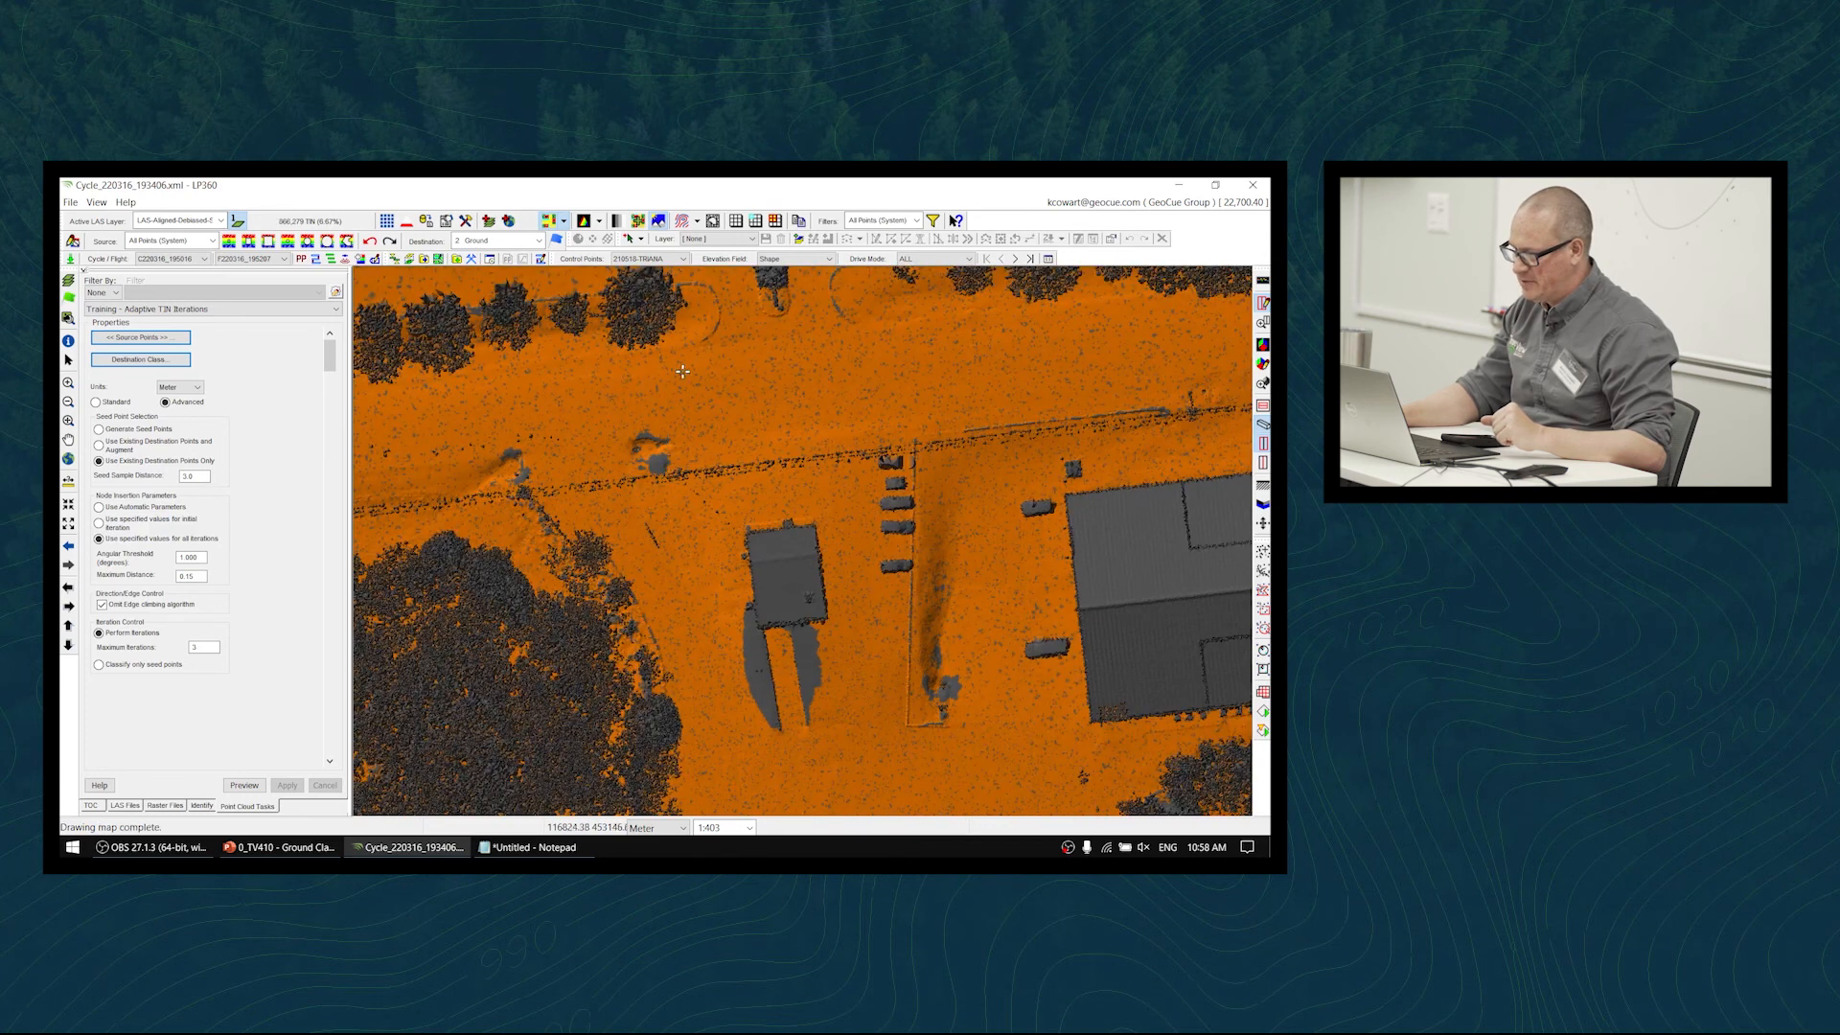
pyautogui.moveTo(782, 566); pyautogui.dragTo(759, 489, button='middle')
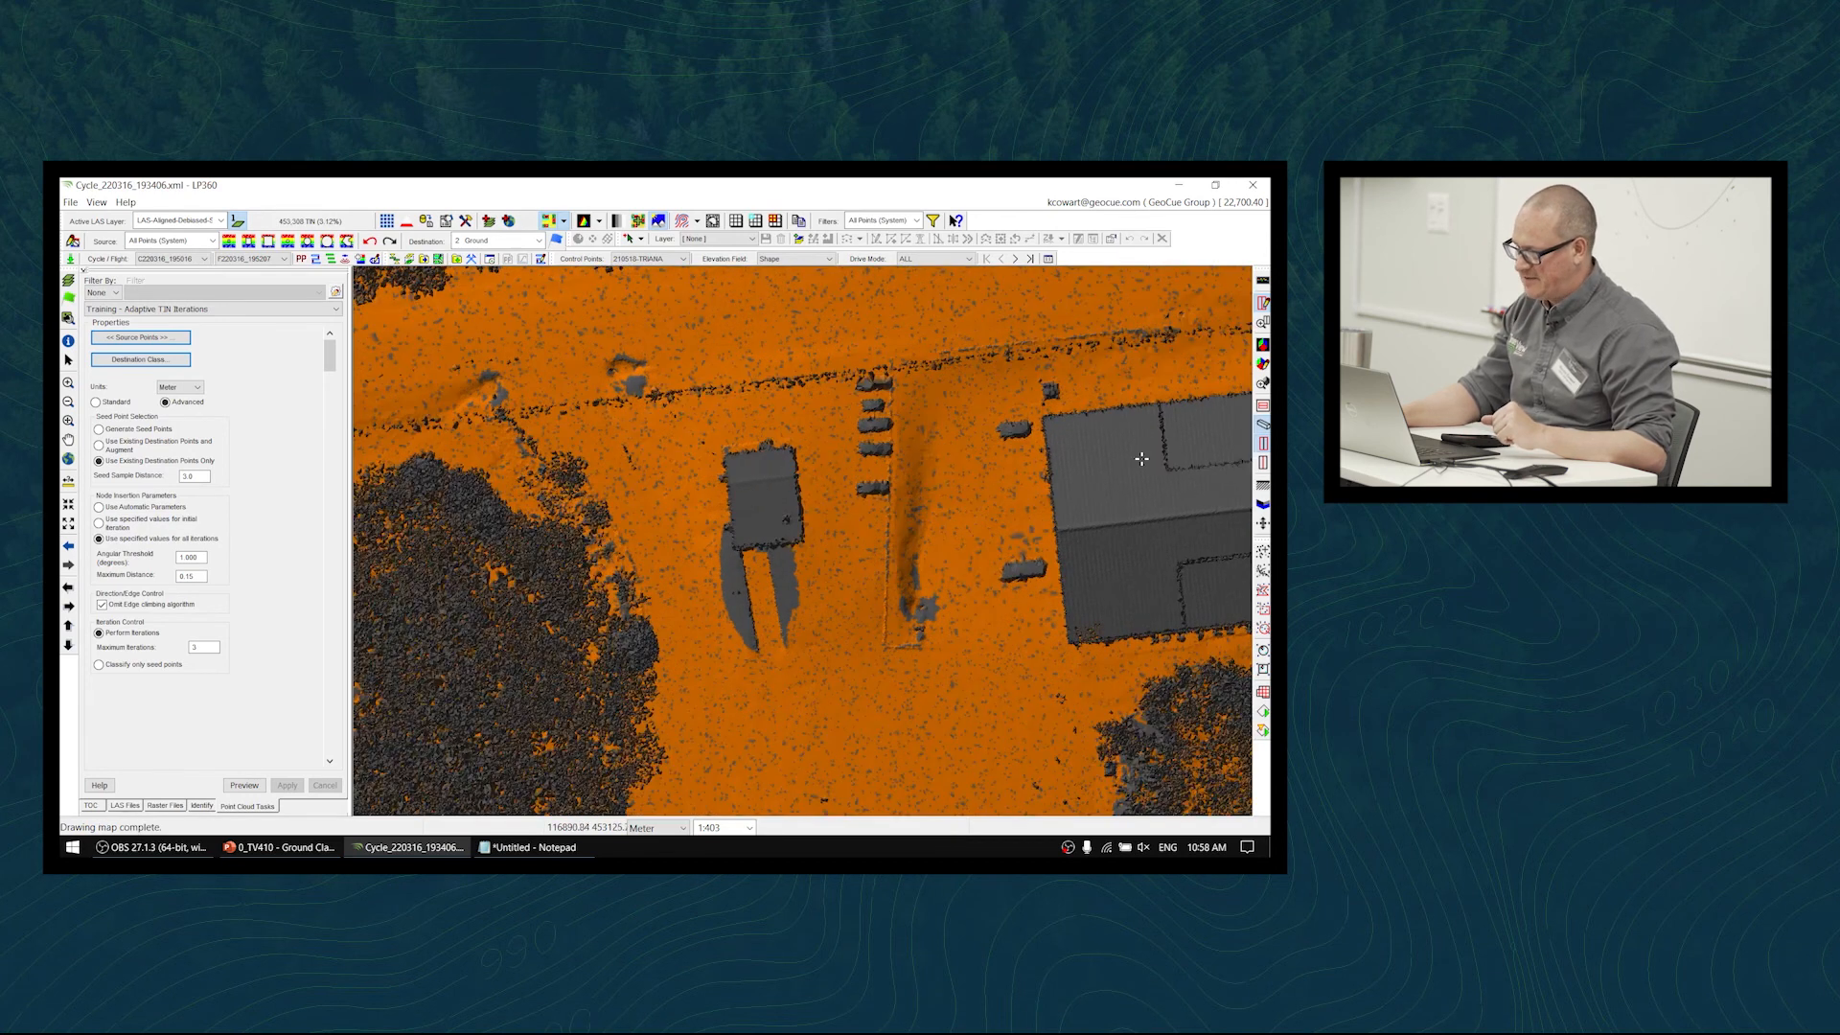
pyautogui.scroll(2, 767, 656)
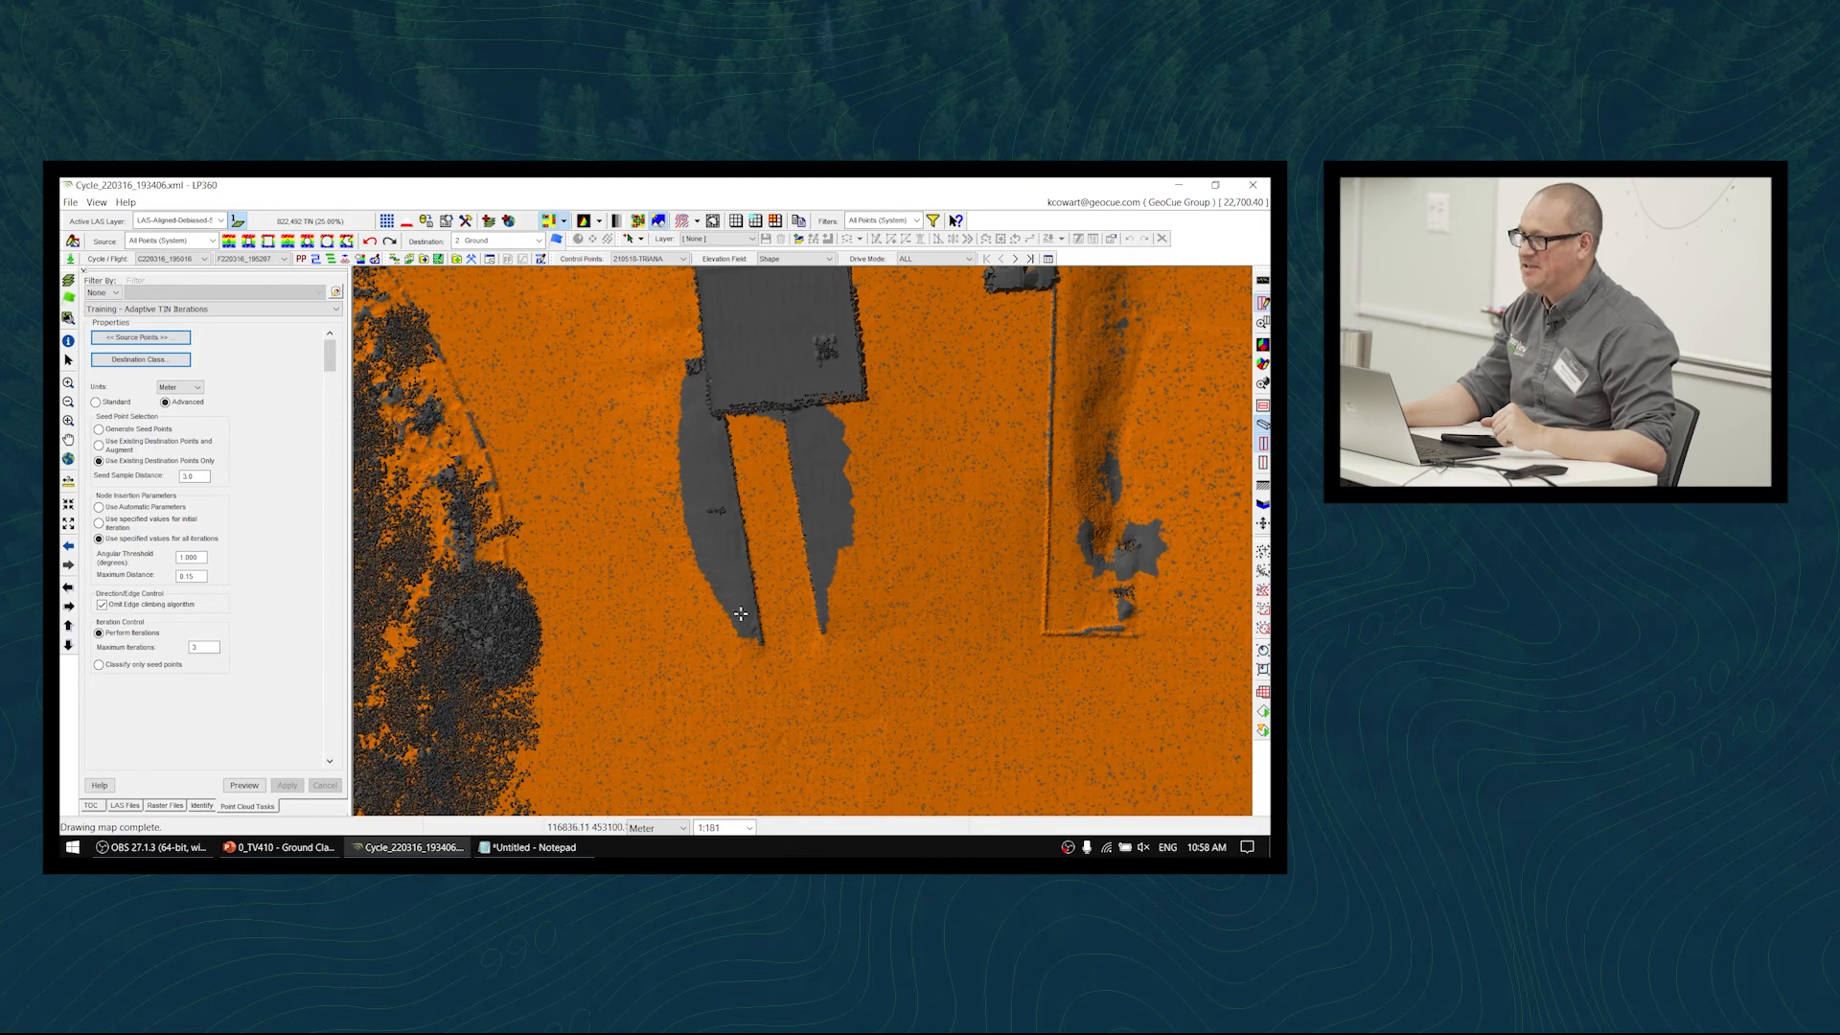
pyautogui.moveTo(1028, 456); pyautogui.dragTo(802, 570, button='middle')
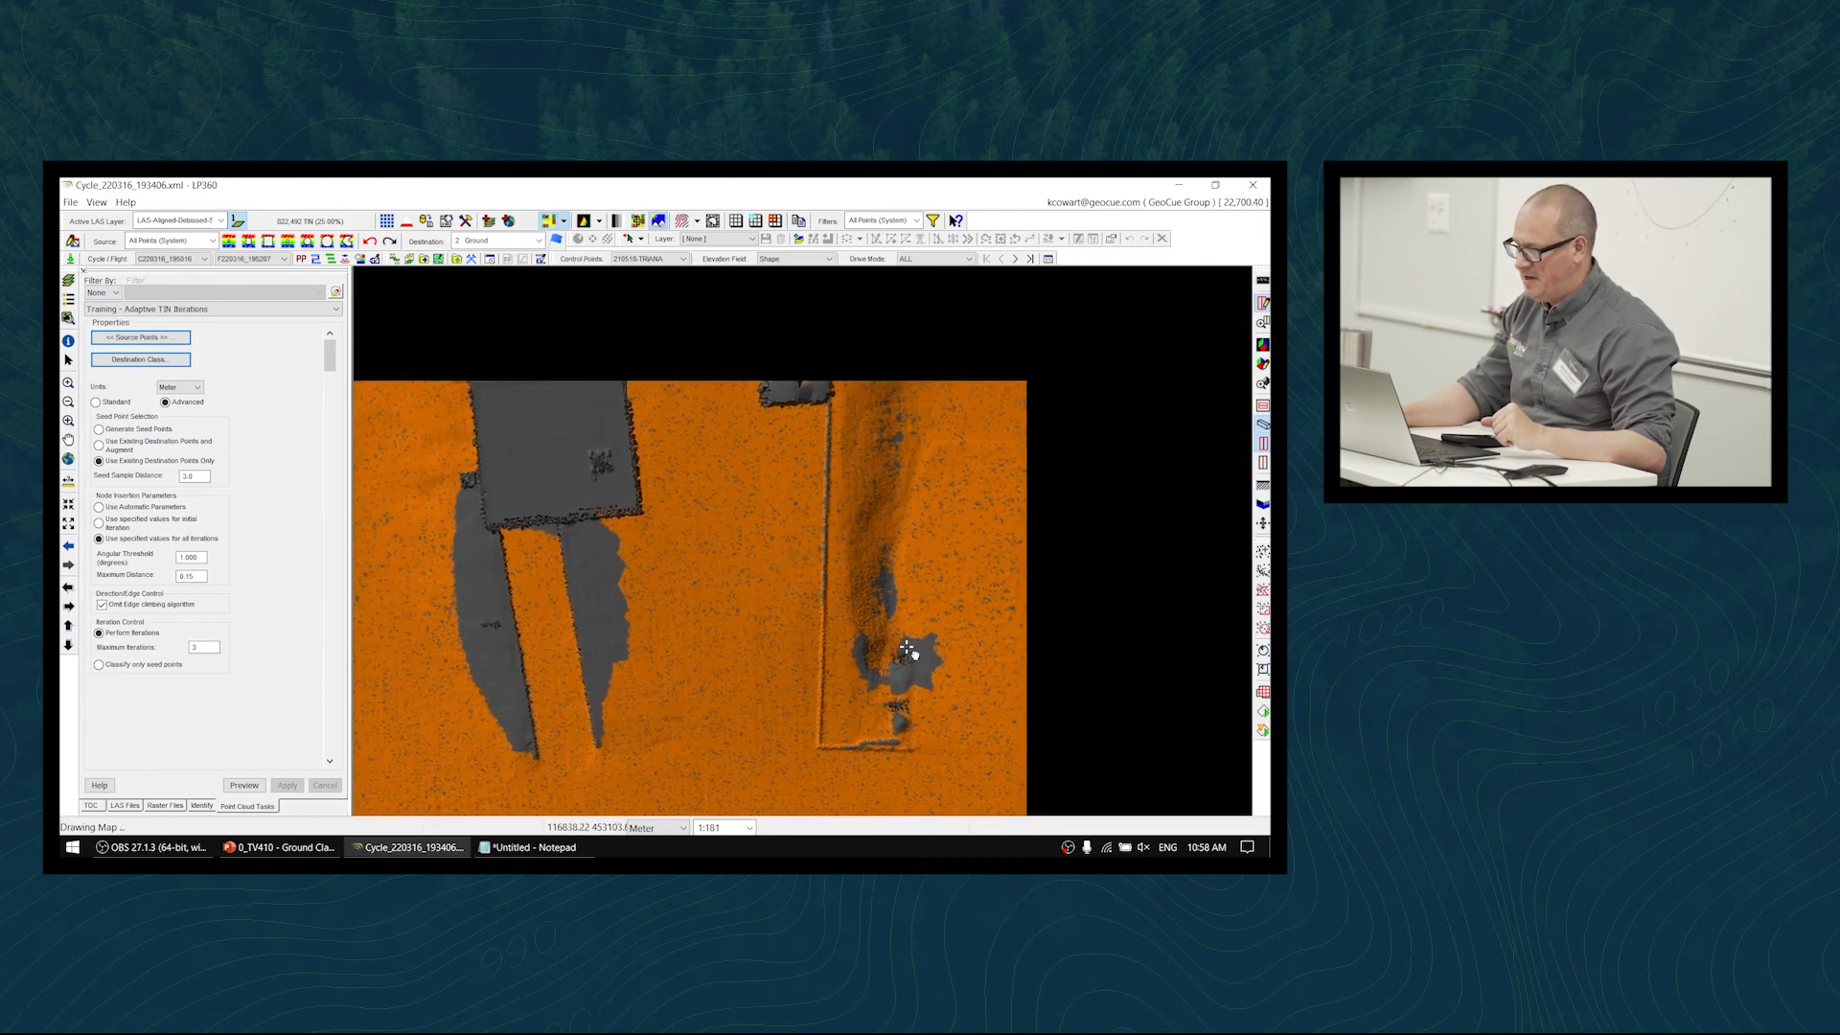
# - Examine the ground classification from the large building across the parked-car rows and retaining wall to the roadside trees, ending on the whole site
pyautogui.moveTo(1189, 466); pyautogui.dragTo(528, 533, button='middle')
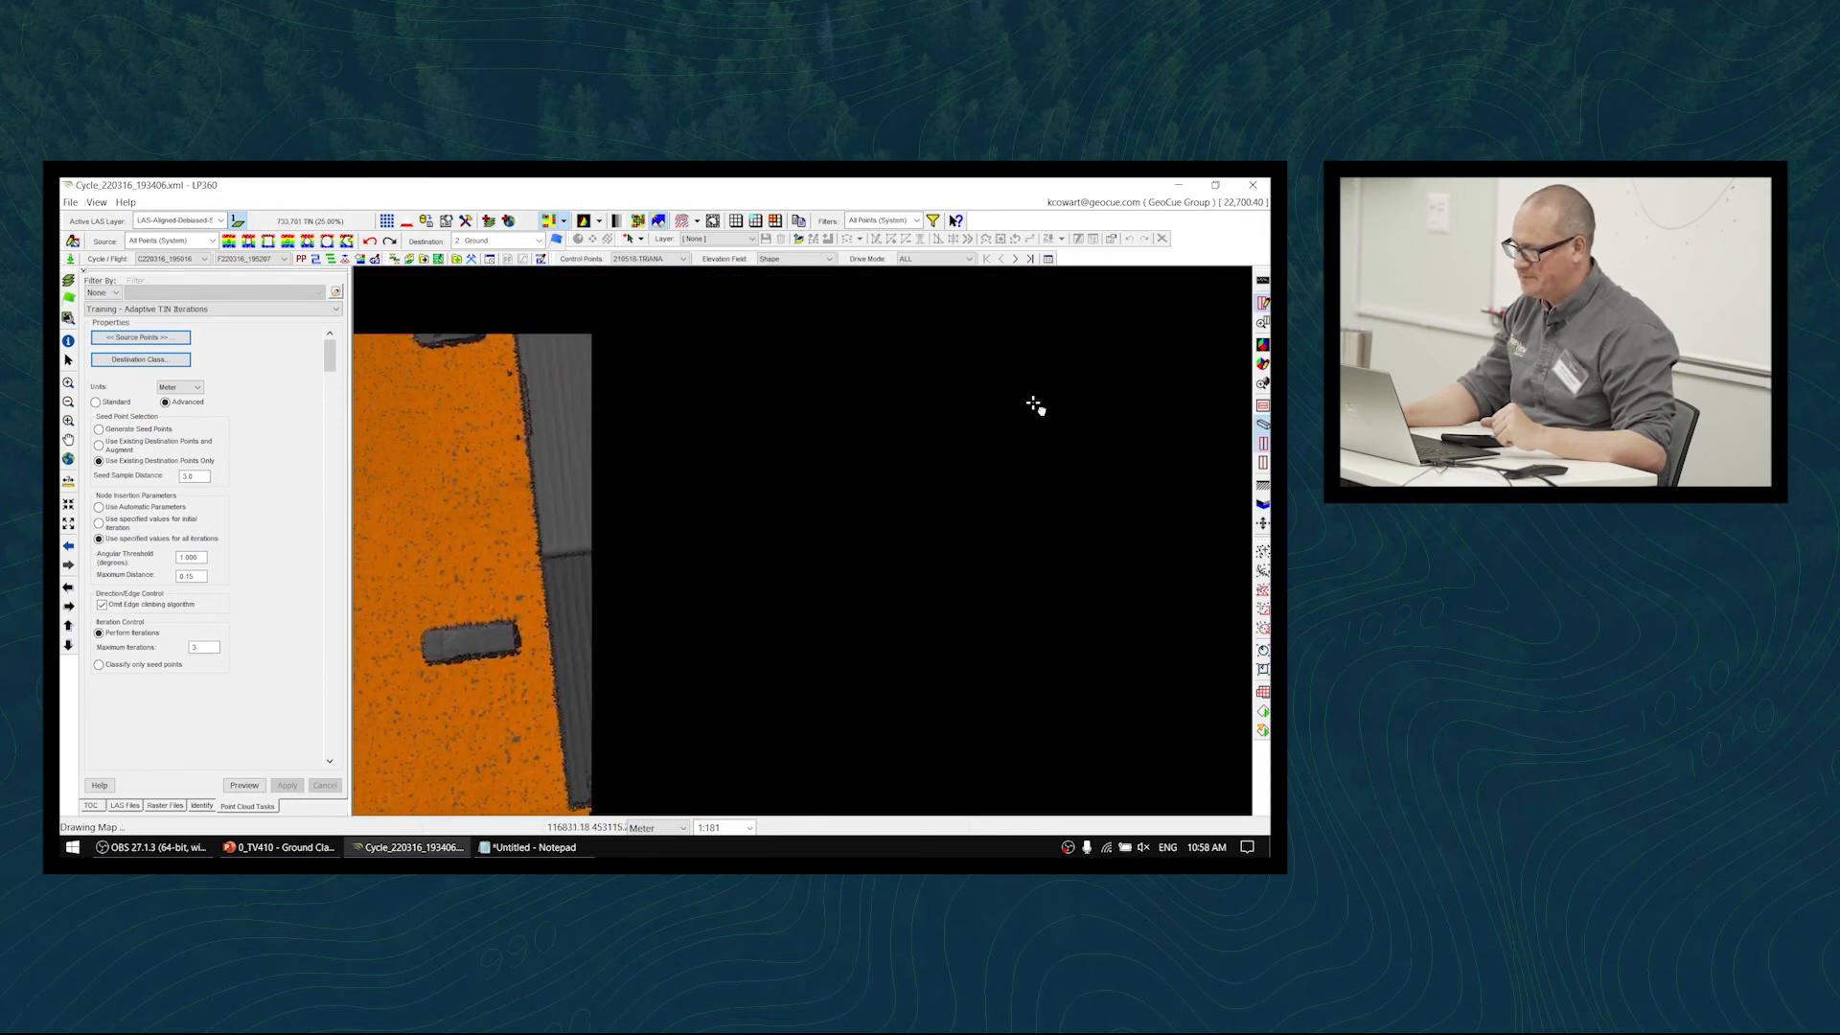
pyautogui.moveTo(1162, 411); pyautogui.dragTo(485, 527, button='middle')
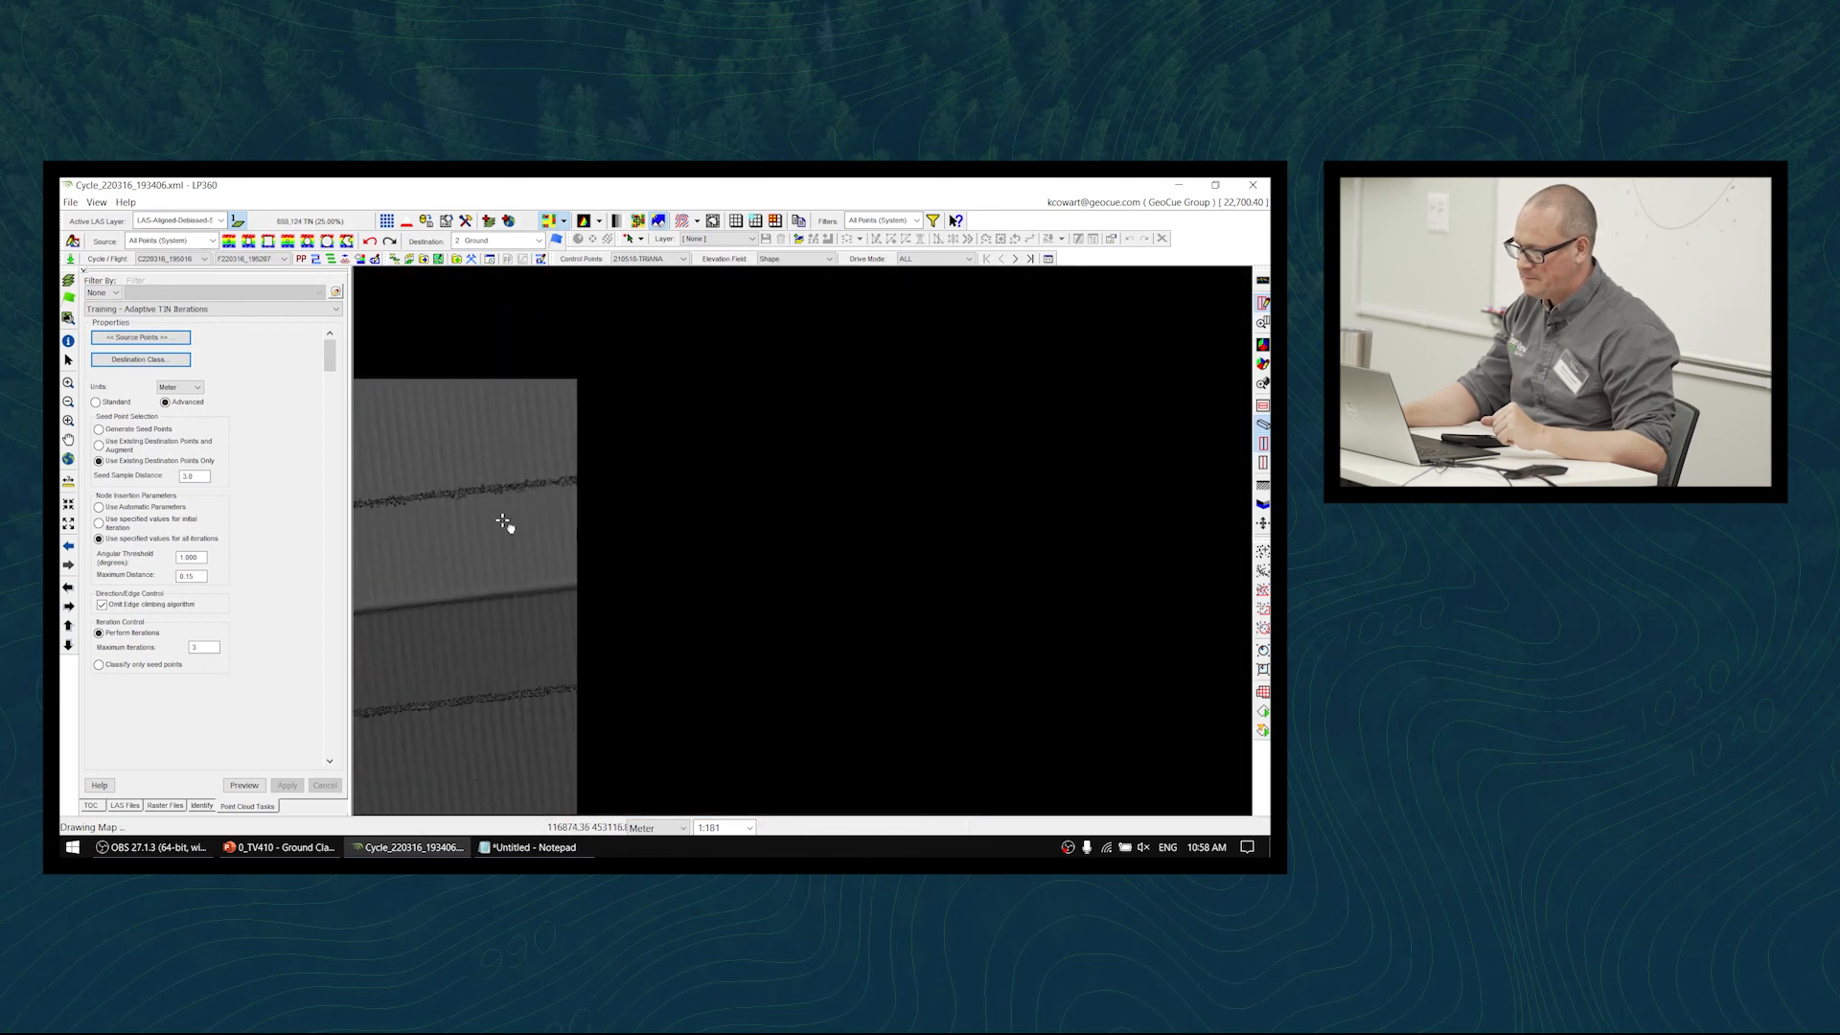
pyautogui.moveTo(1040, 537); pyautogui.dragTo(804, 528, button='middle')
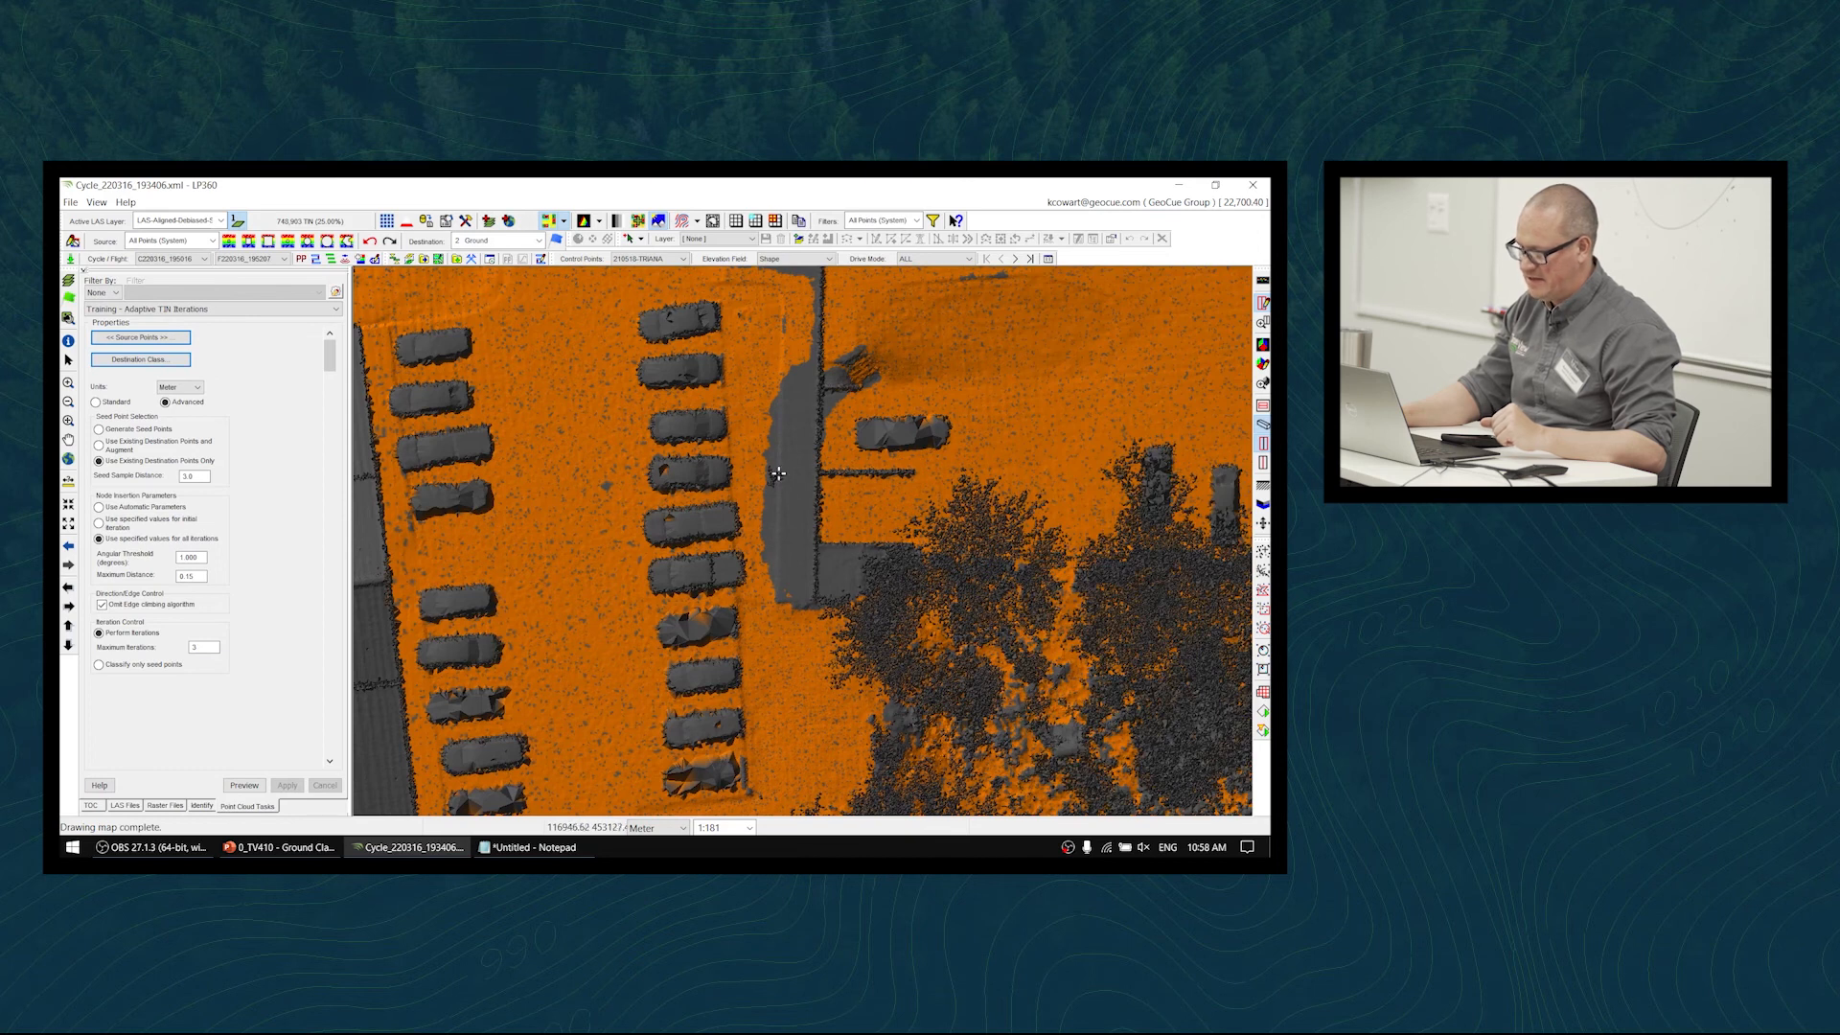
pyautogui.moveTo(876, 412); pyautogui.dragTo(752, 658, button='middle')
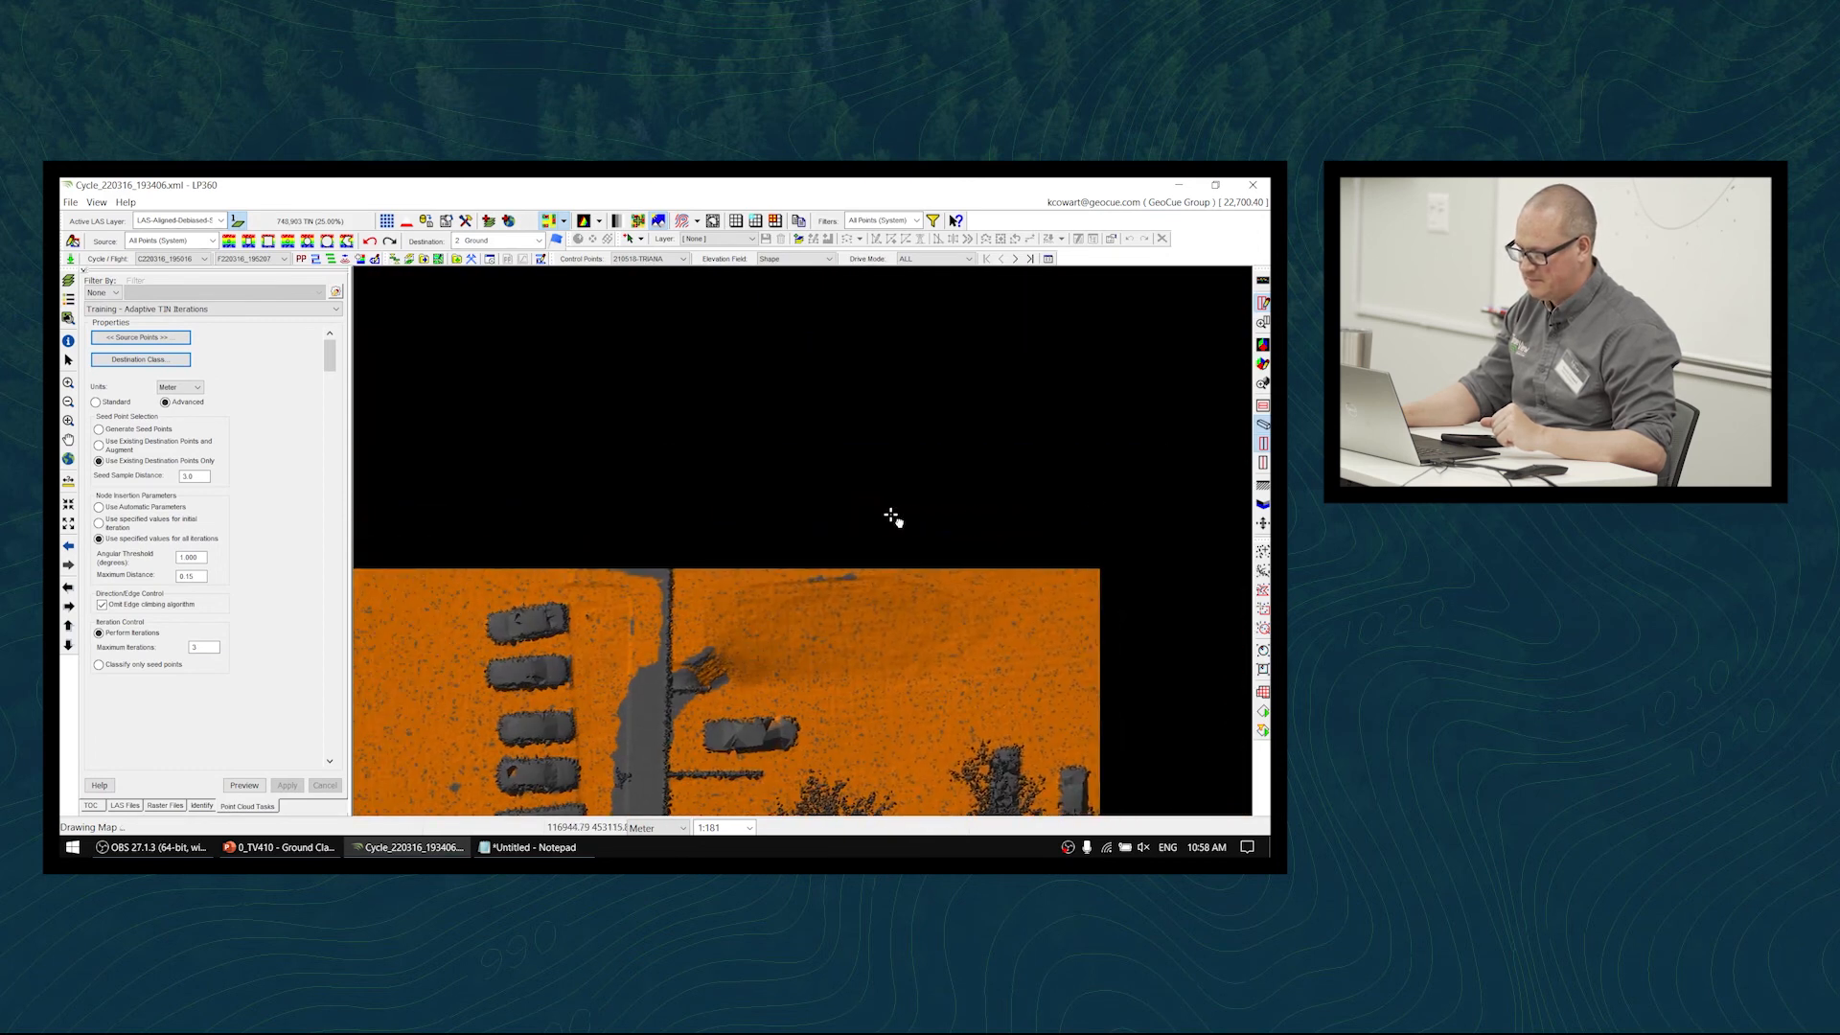
pyautogui.moveTo(1131, 557); pyautogui.dragTo(978, 590, button='middle')
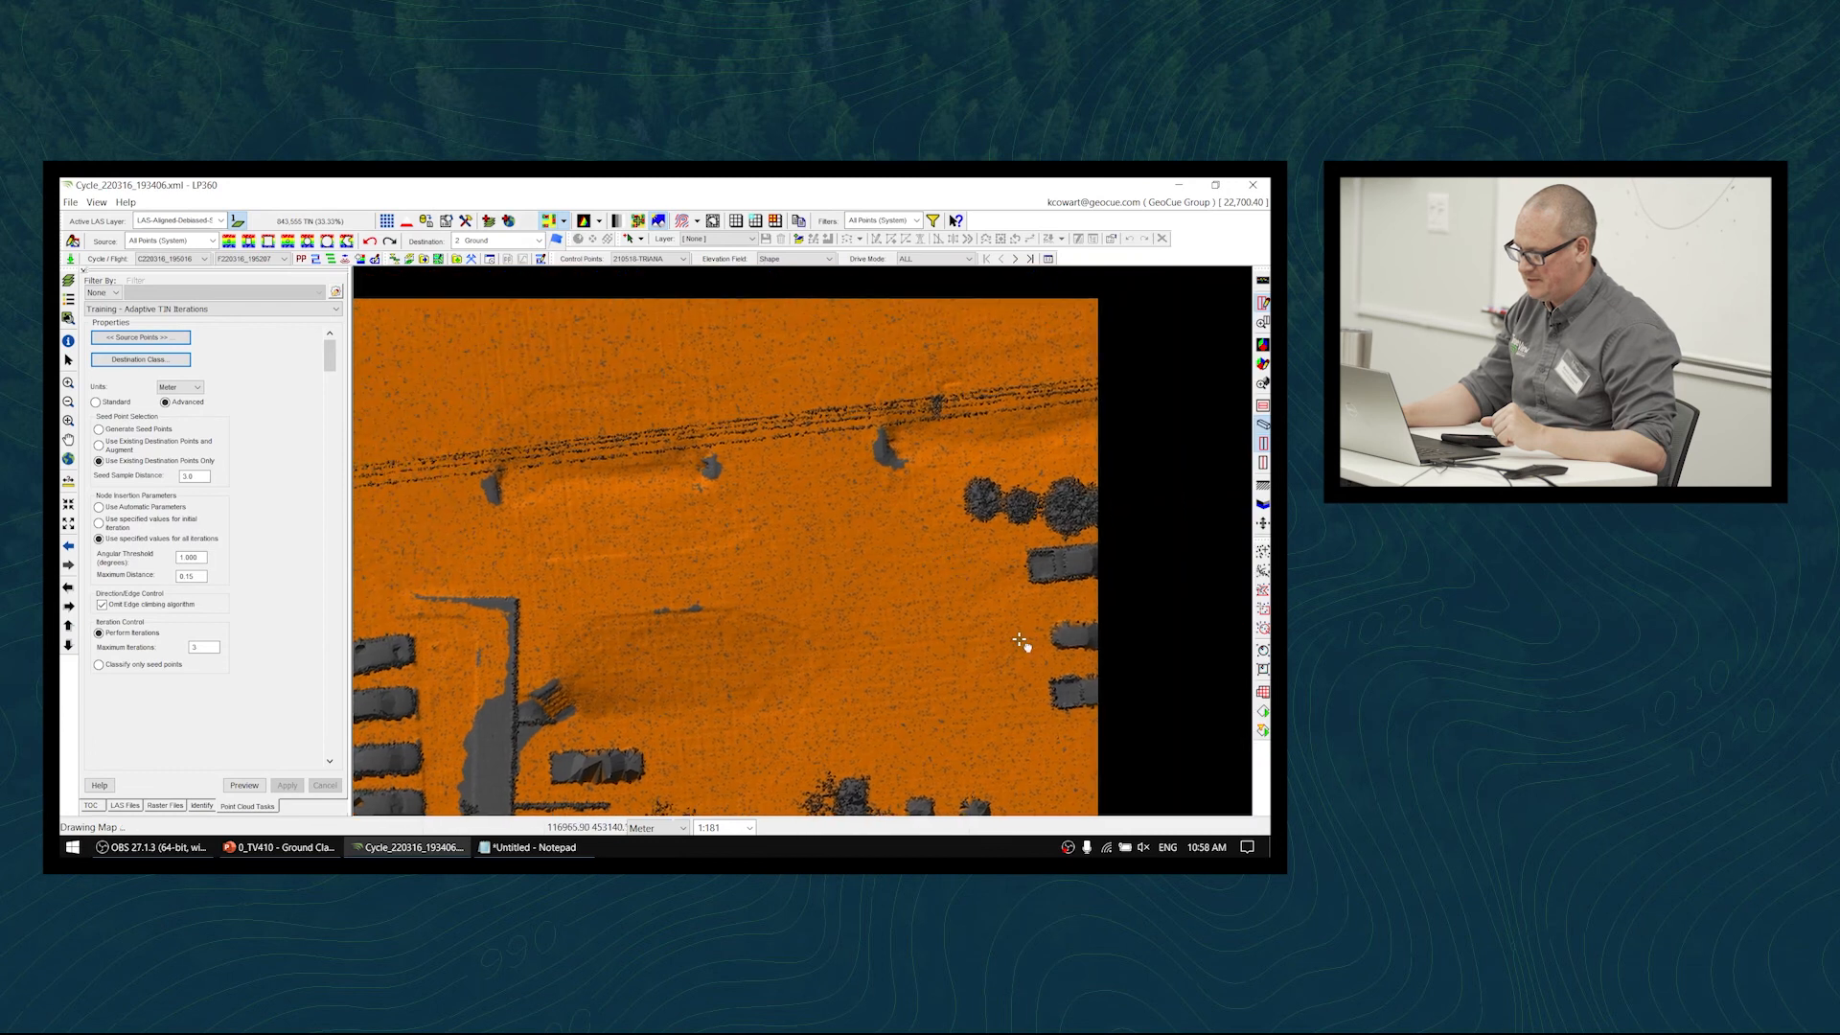
pyautogui.moveTo(1204, 395); pyautogui.dragTo(734, 472, button='middle')
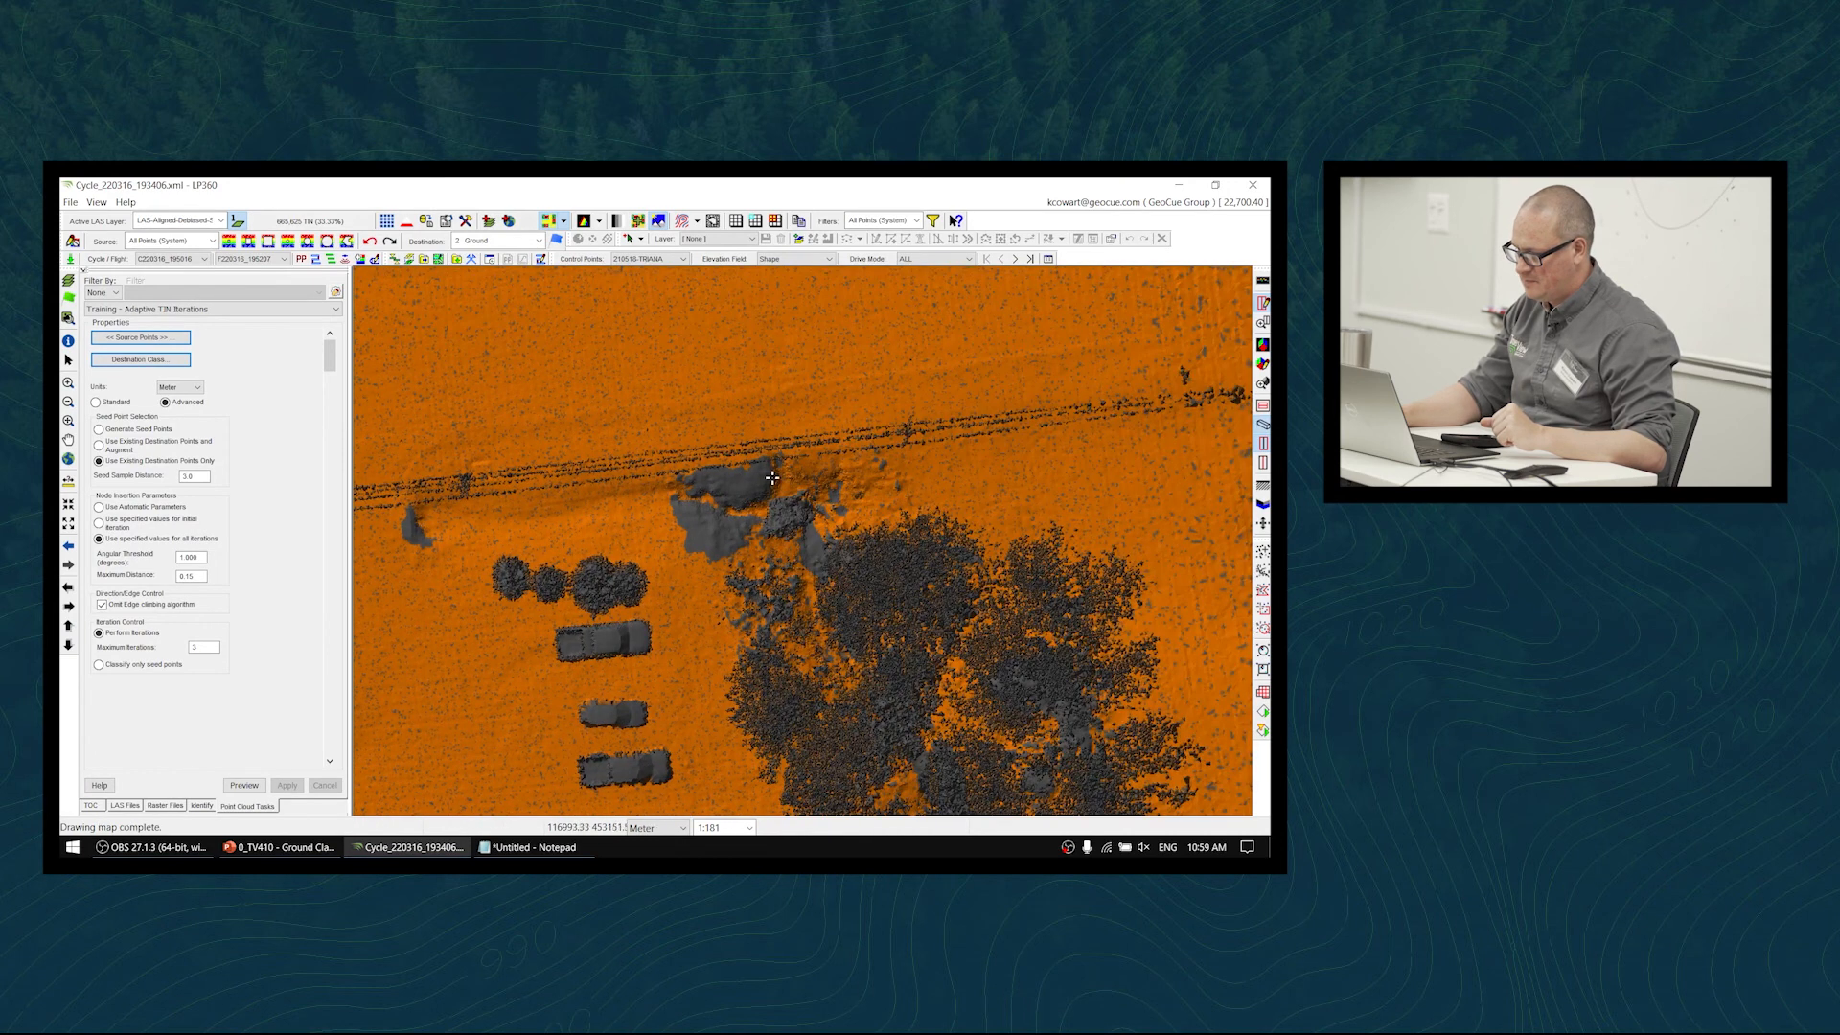
pyautogui.scroll(-5, 722, 525)
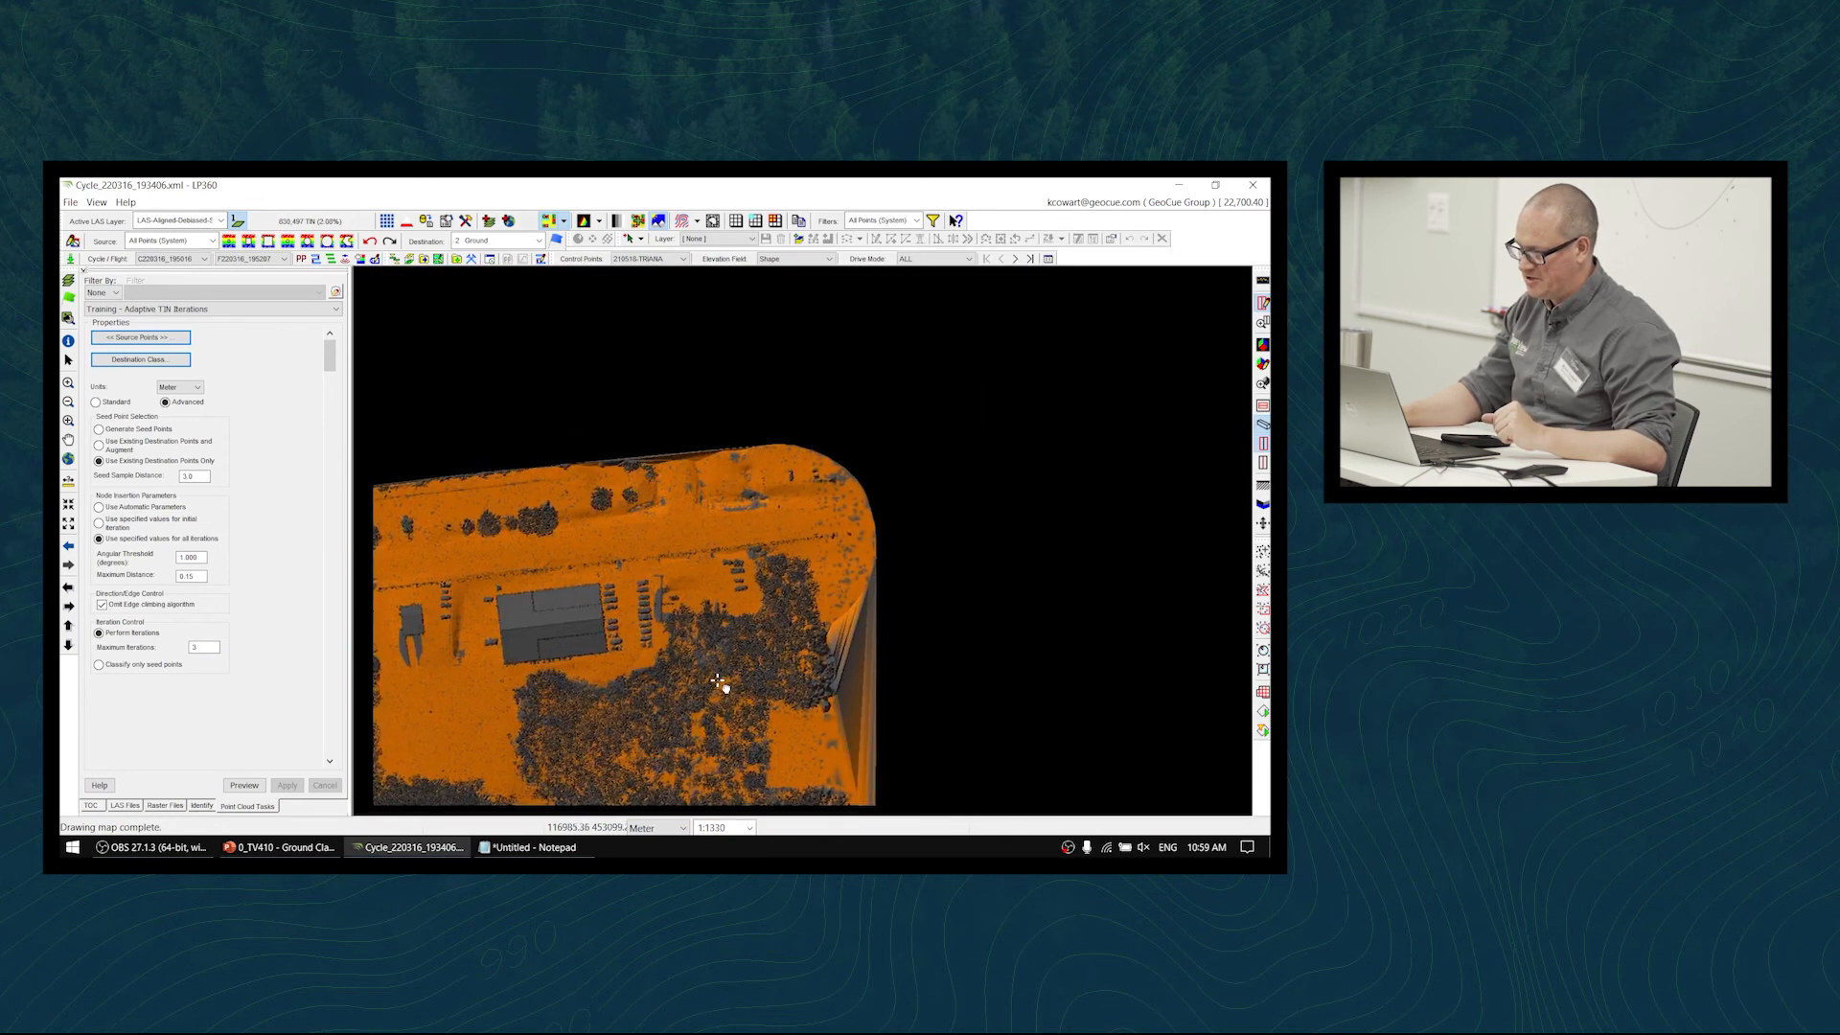
pyautogui.moveTo(719, 686); pyautogui.dragTo(911, 583, button='middle')
pyautogui.scroll(2, 824, 642)
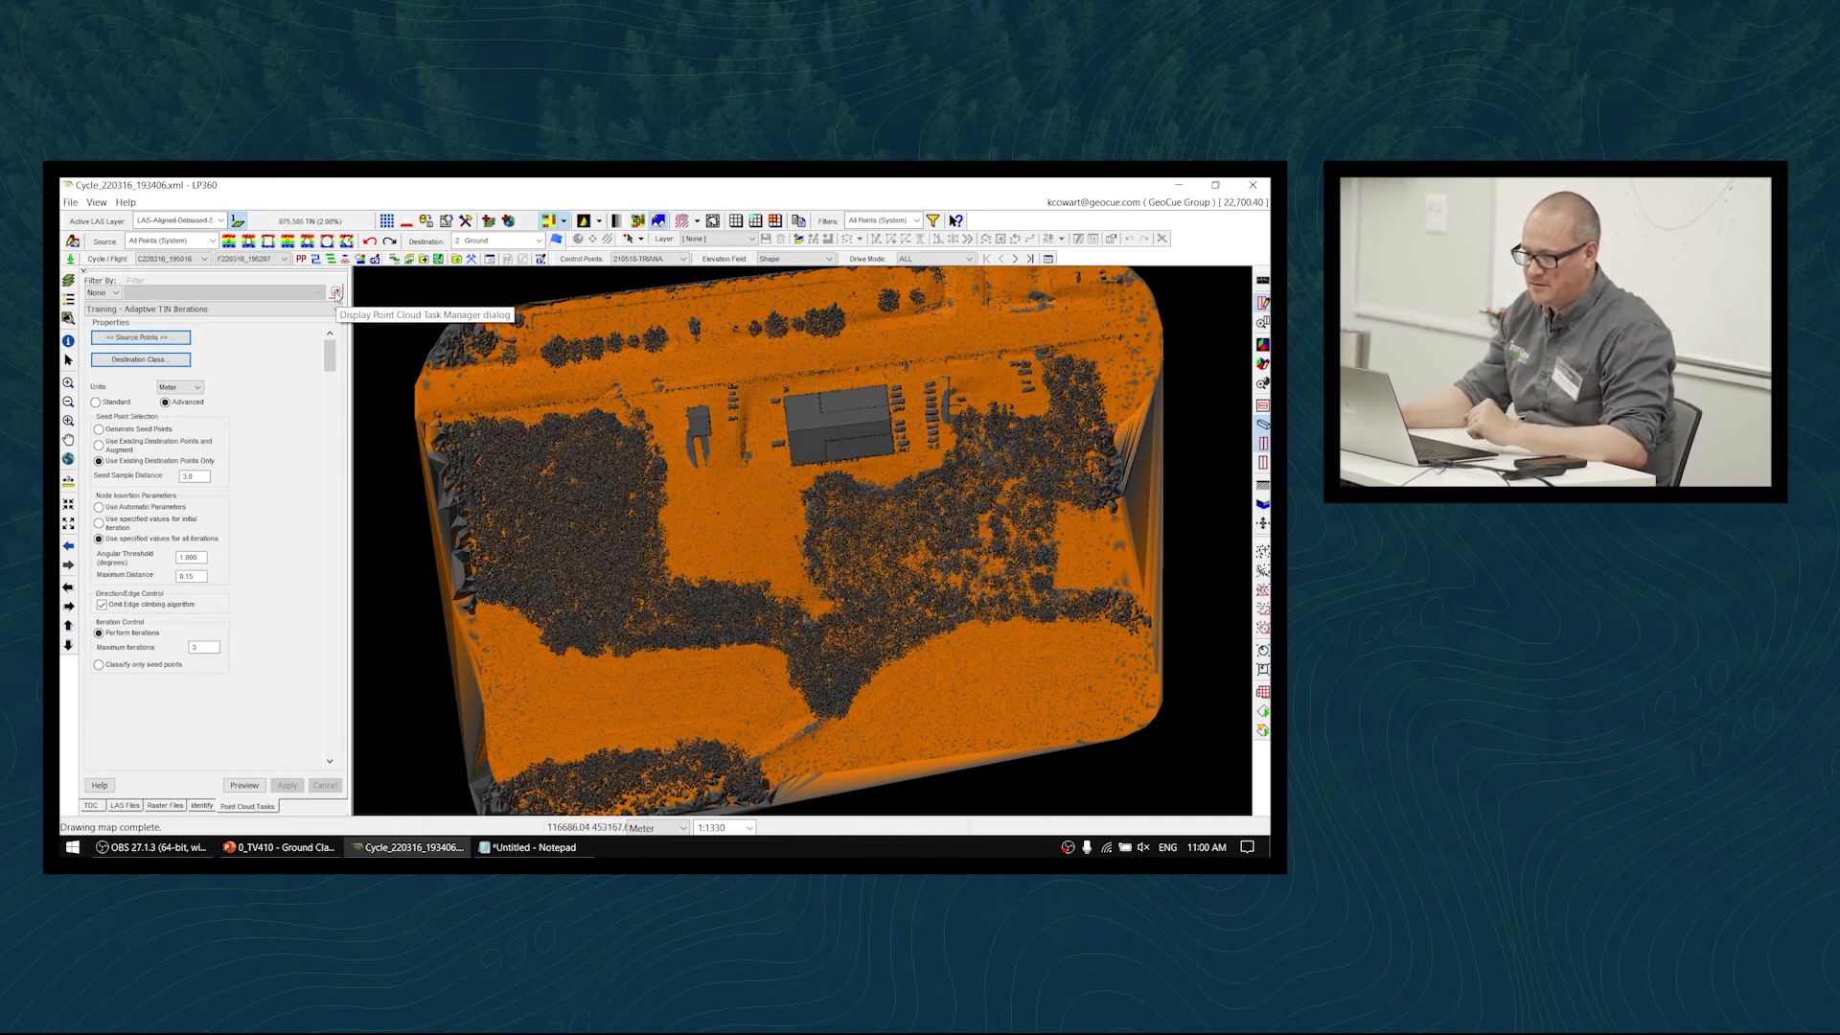
# - Add a point cloud task of type Ground CleanUp Filter named "Training - Ground Cleanup Filter"
pyautogui.click(338, 297)
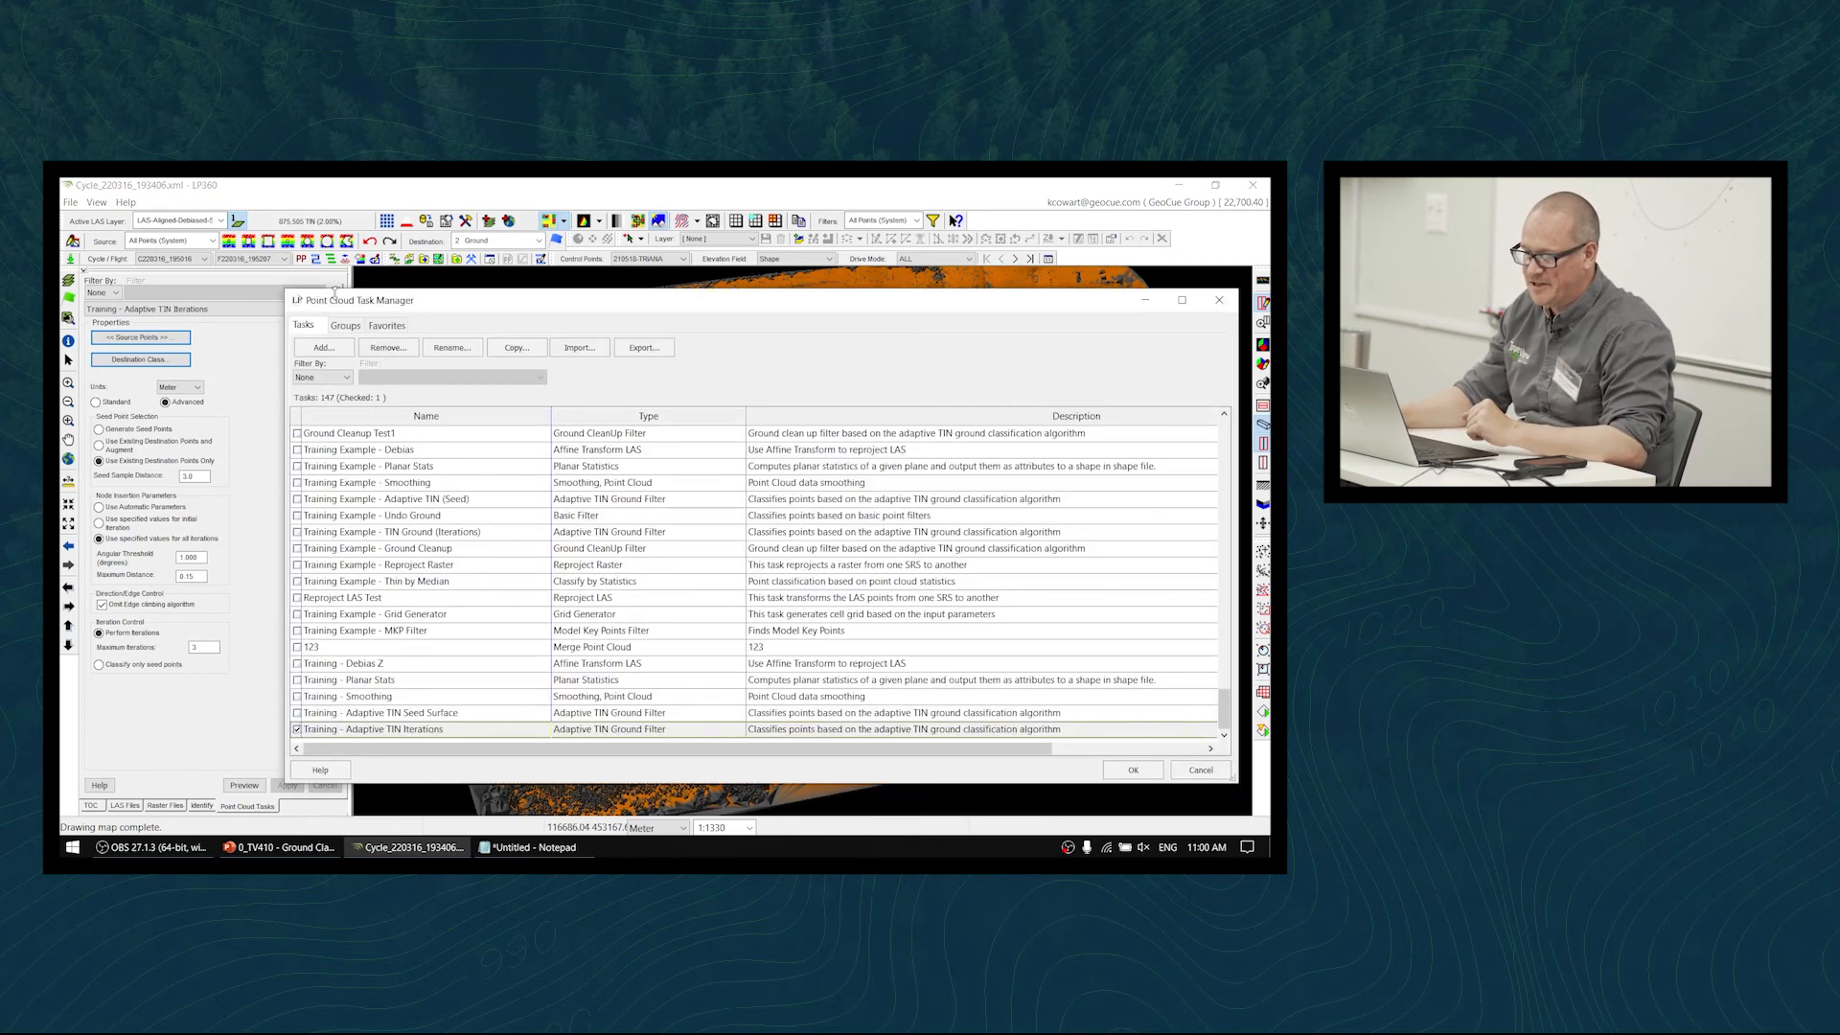
pyautogui.click(325, 348)
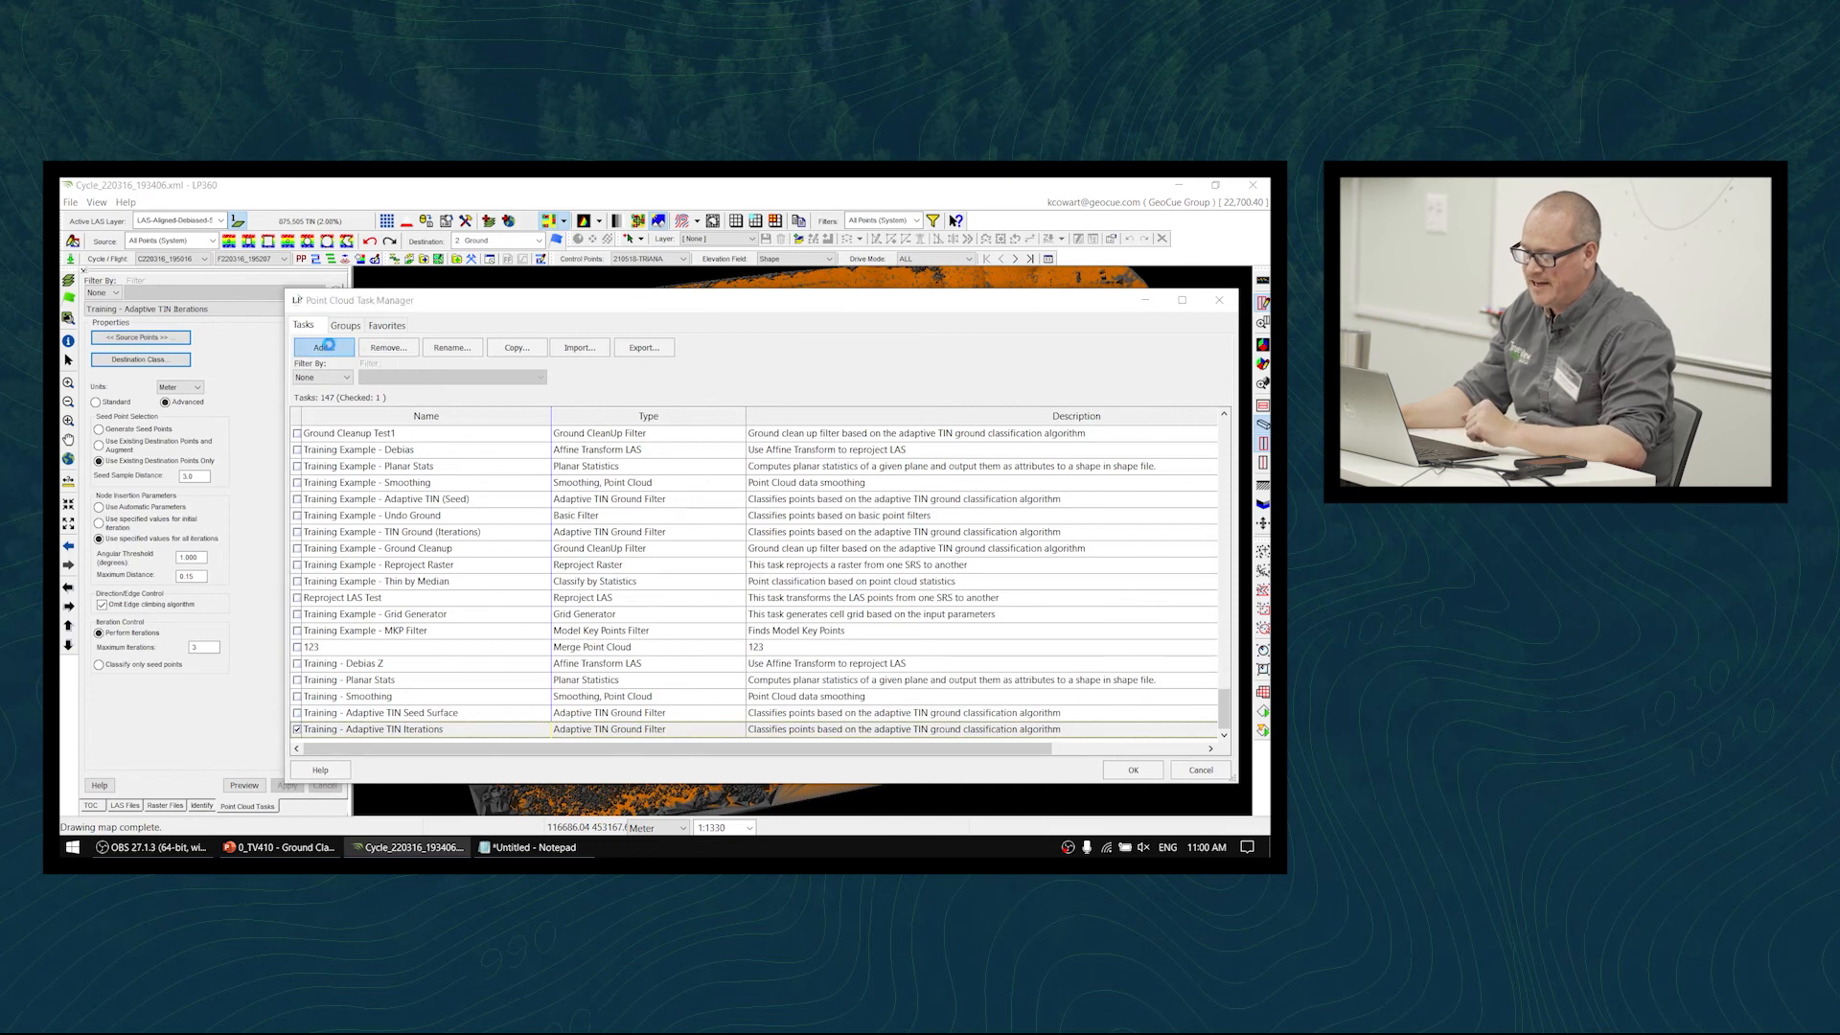
pyautogui.click(462, 349)
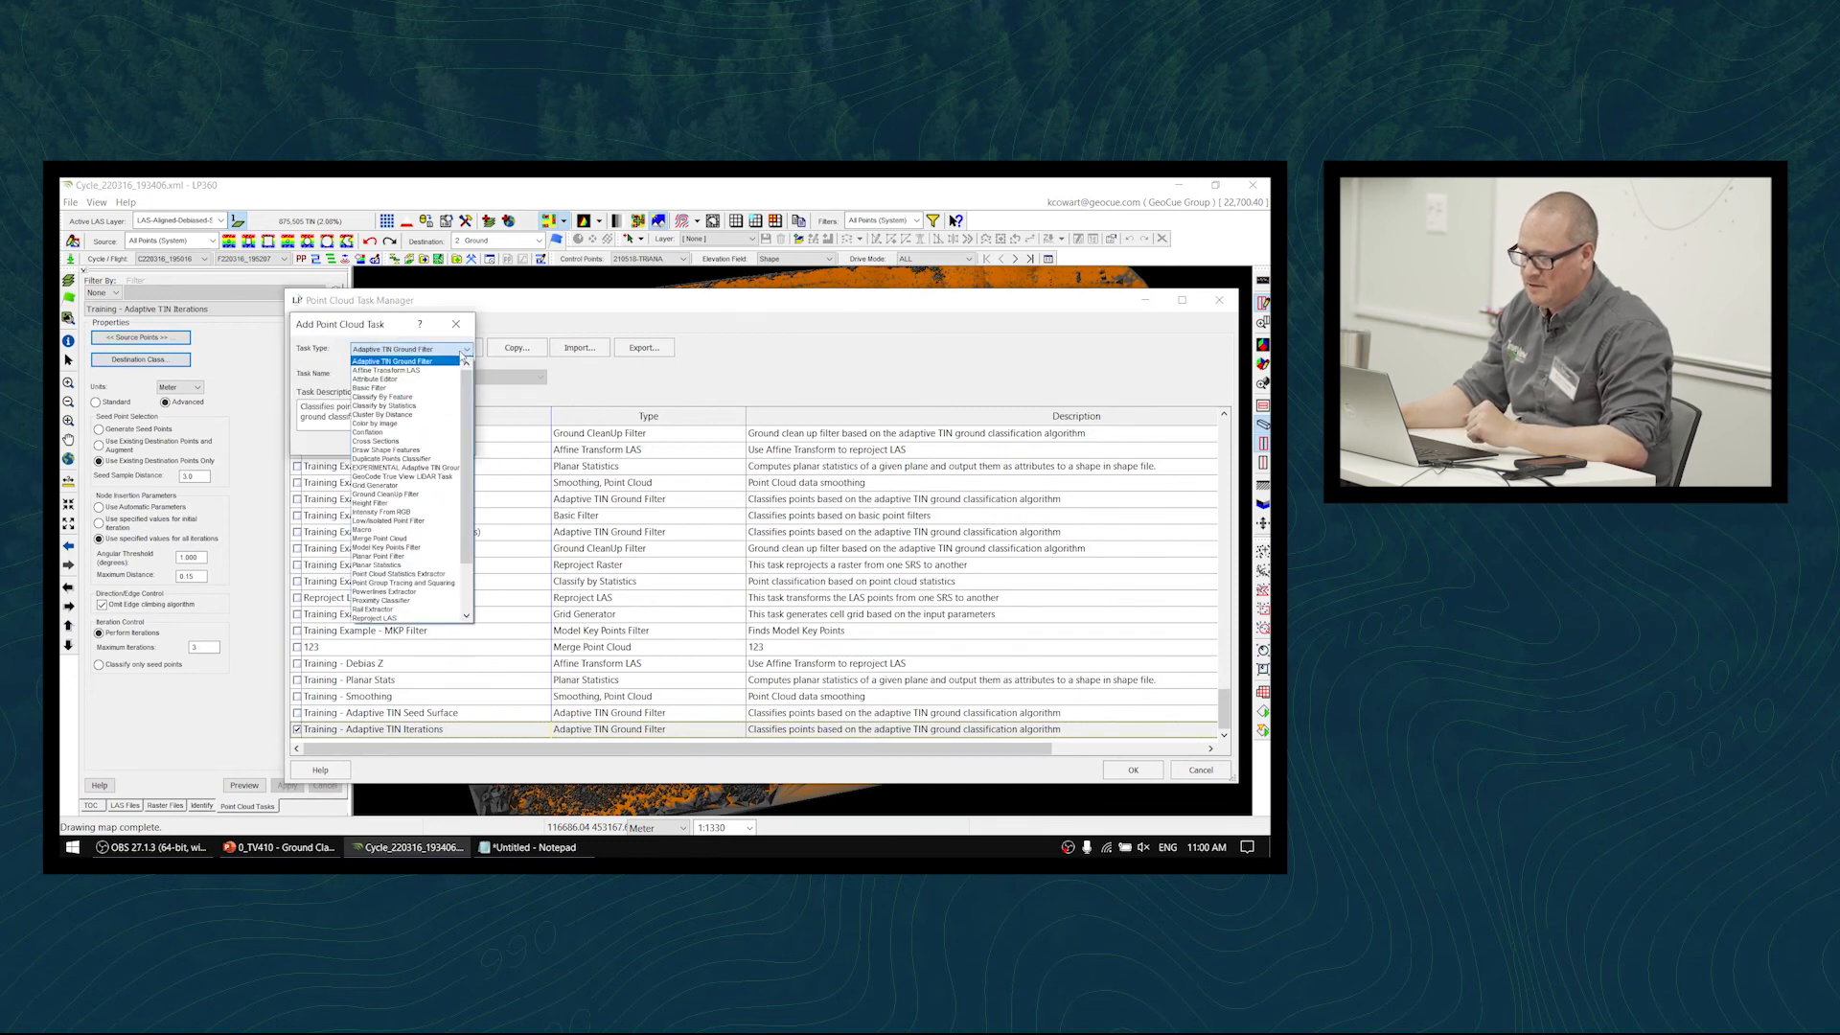
pyautogui.click(418, 496)
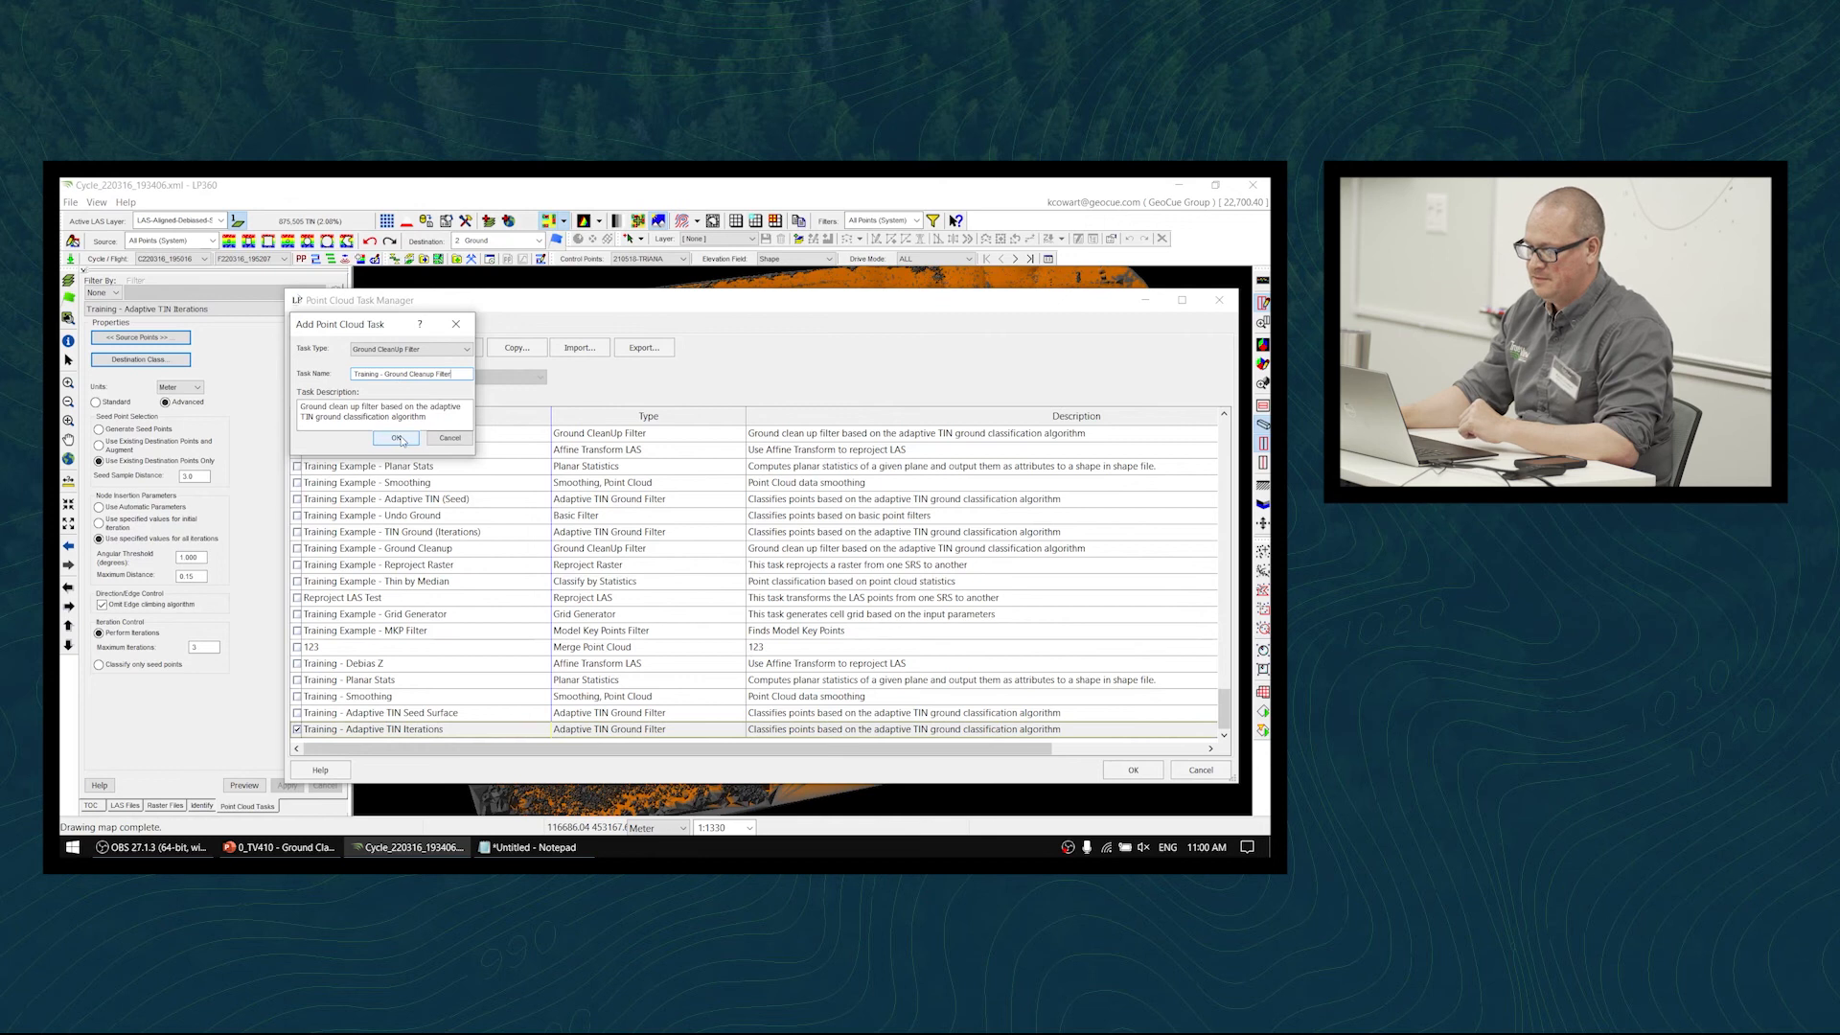
pyautogui.click(396, 438)
pyautogui.click(1145, 767)
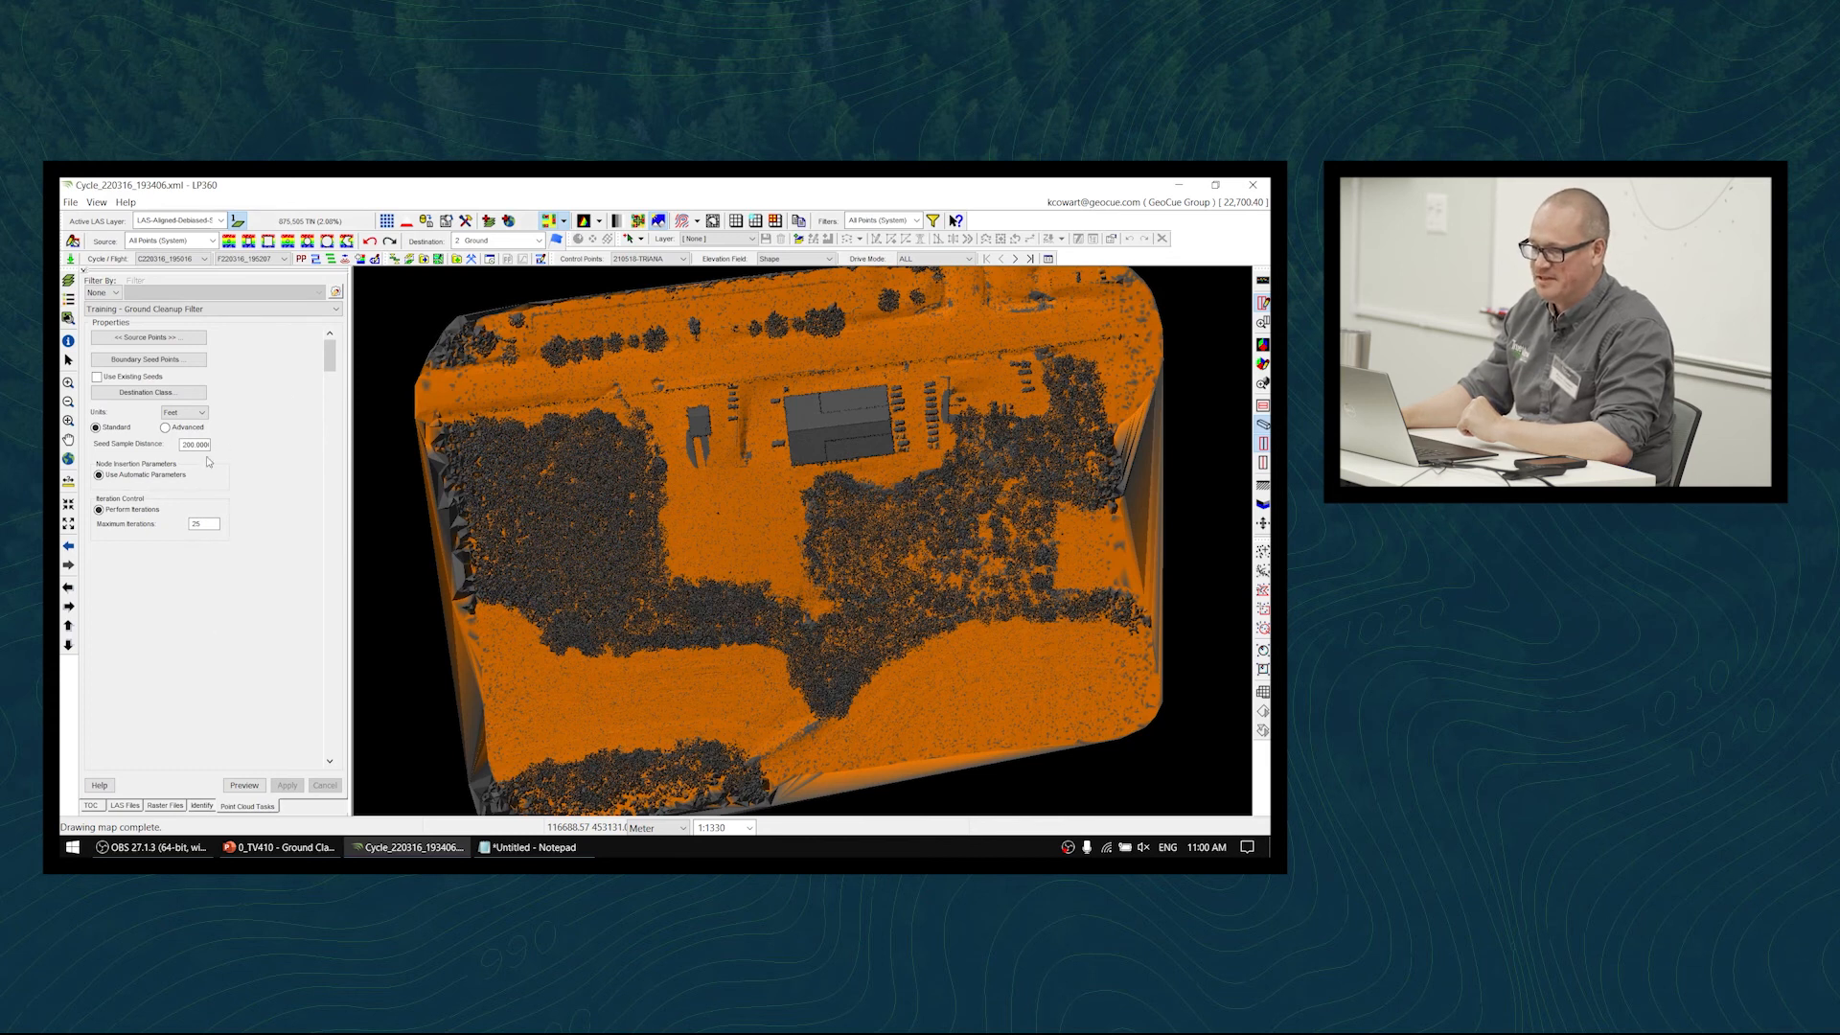
# - Set the new cleanup task to Advanced mode and load the existing "14 - TV - Ground Cleanup" task
pyautogui.click(166, 428)
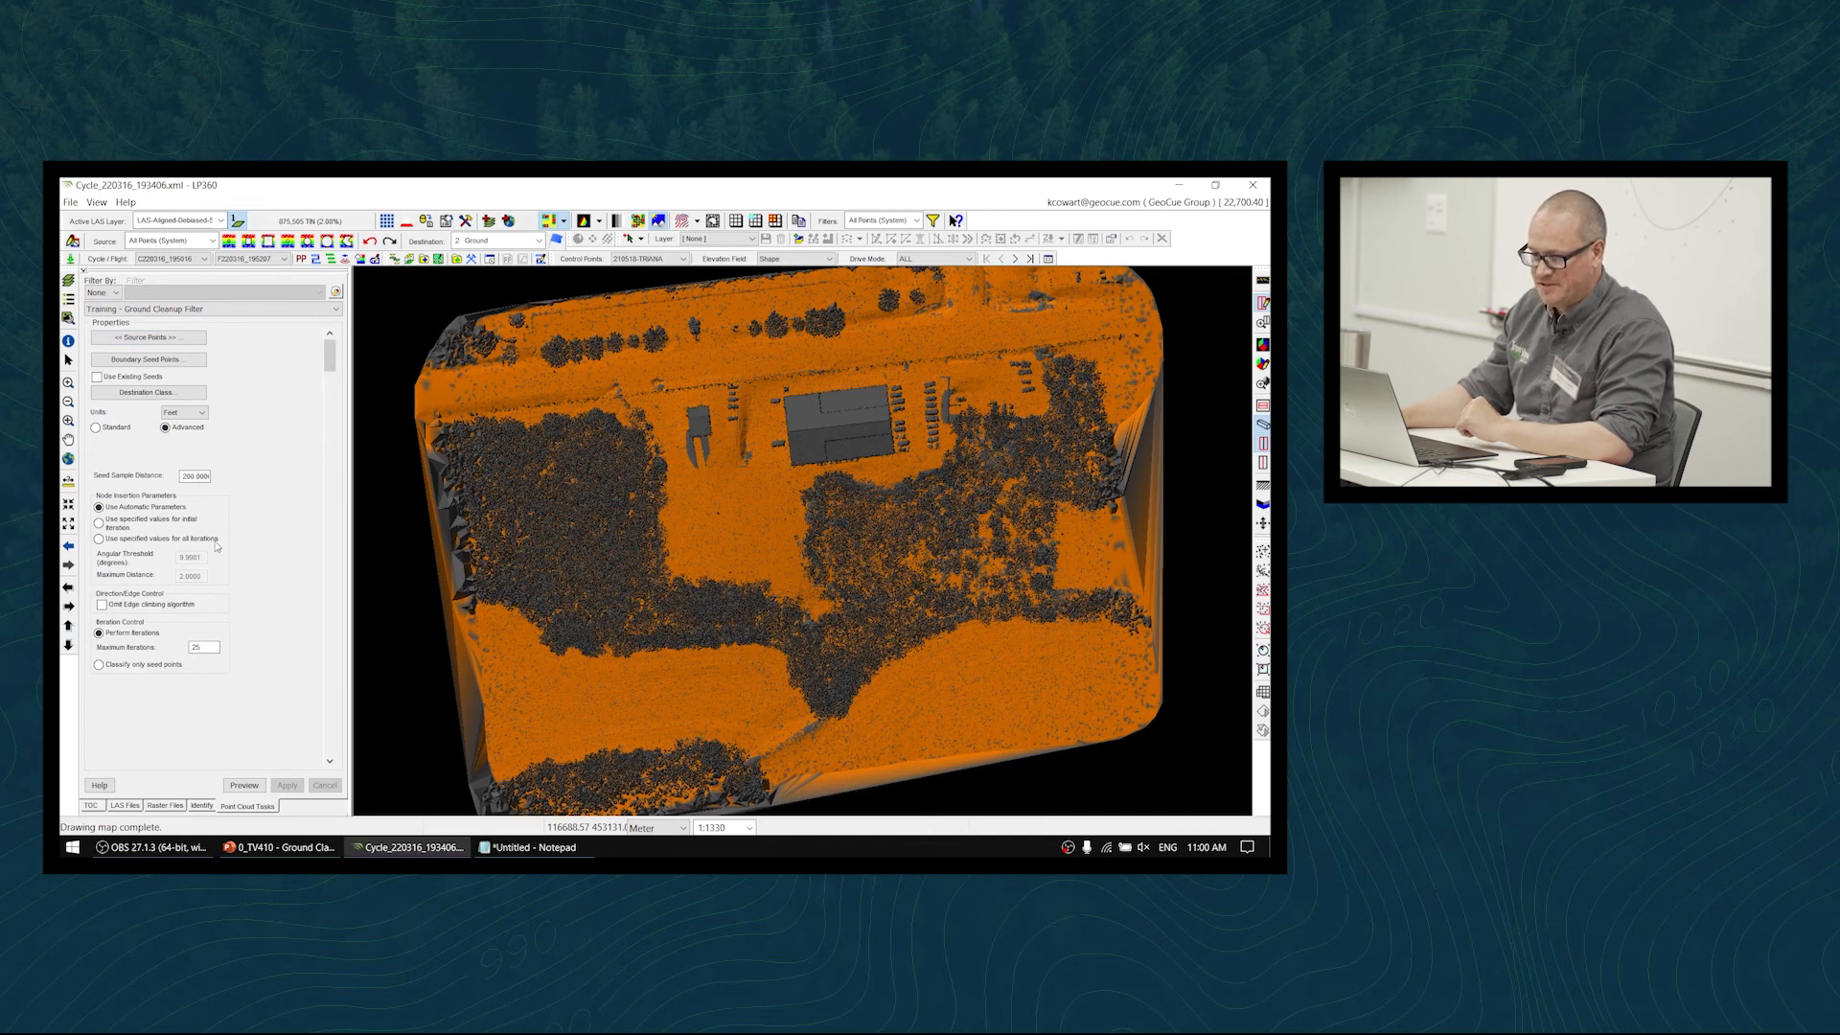
pyautogui.click(335, 310)
pyautogui.moveTo(338, 675); pyautogui.dragTo(345, 365)
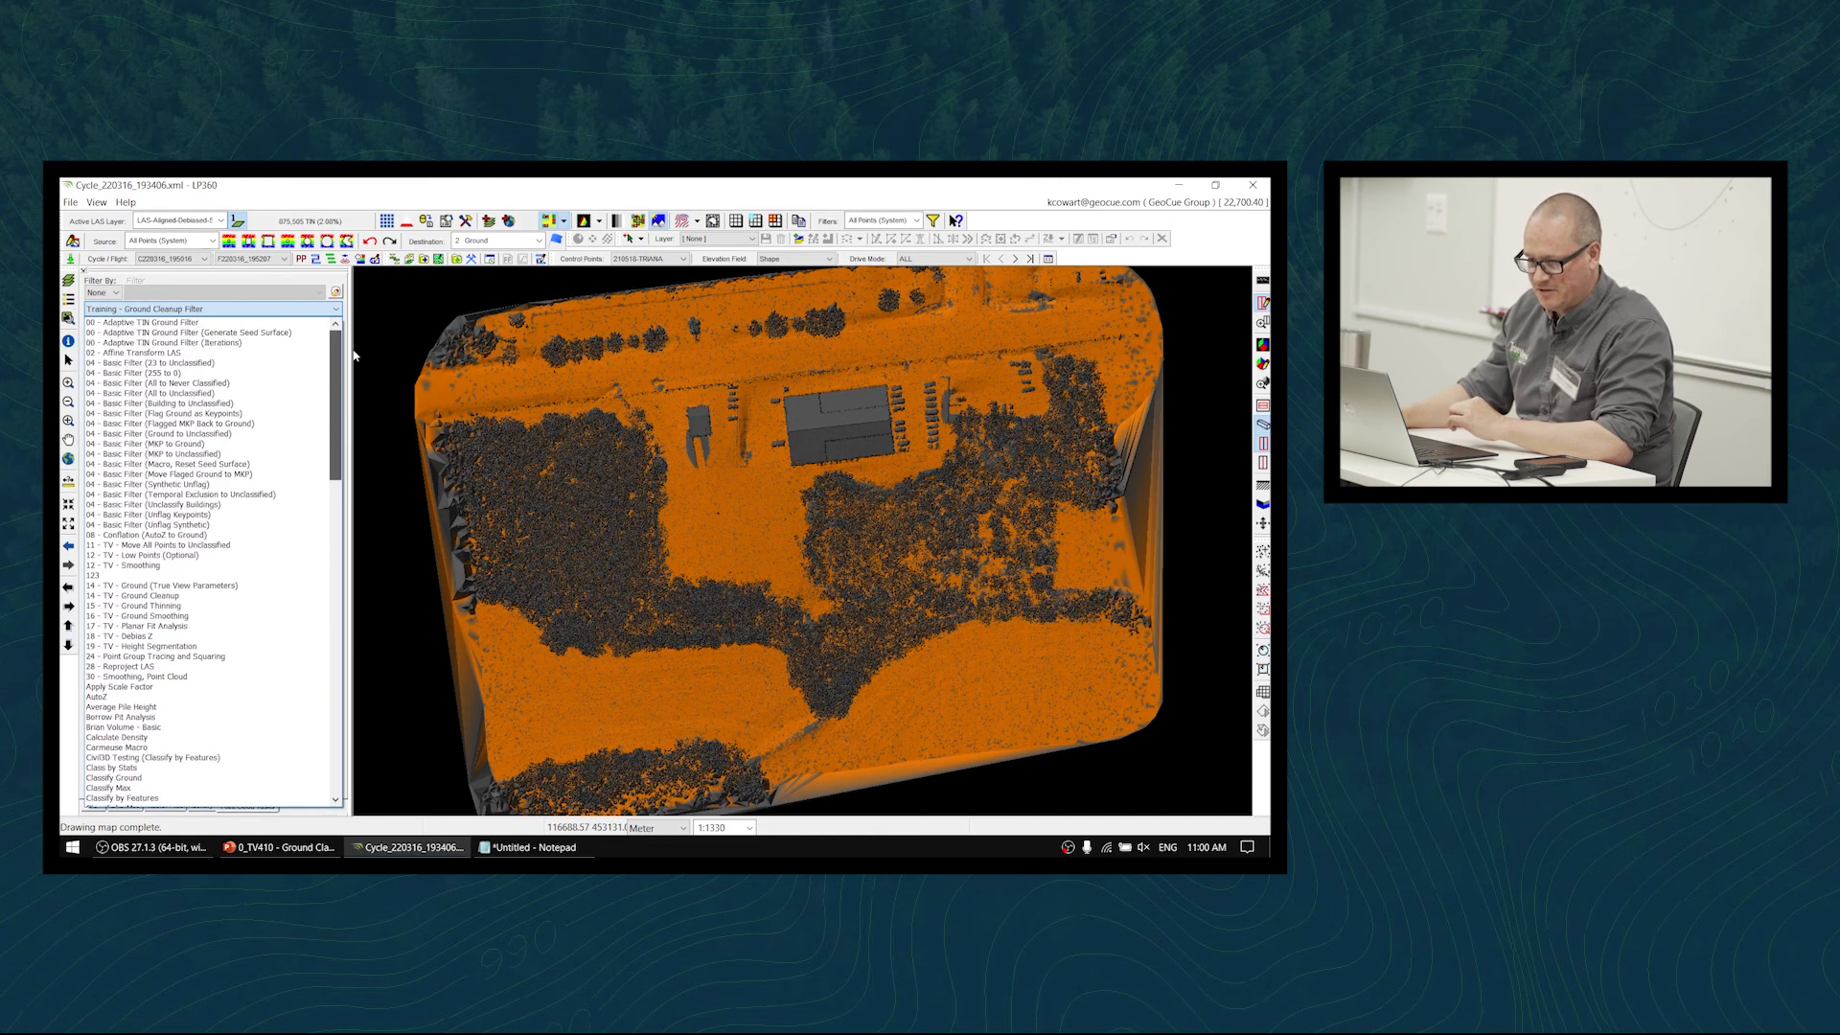
pyautogui.click(277, 595)
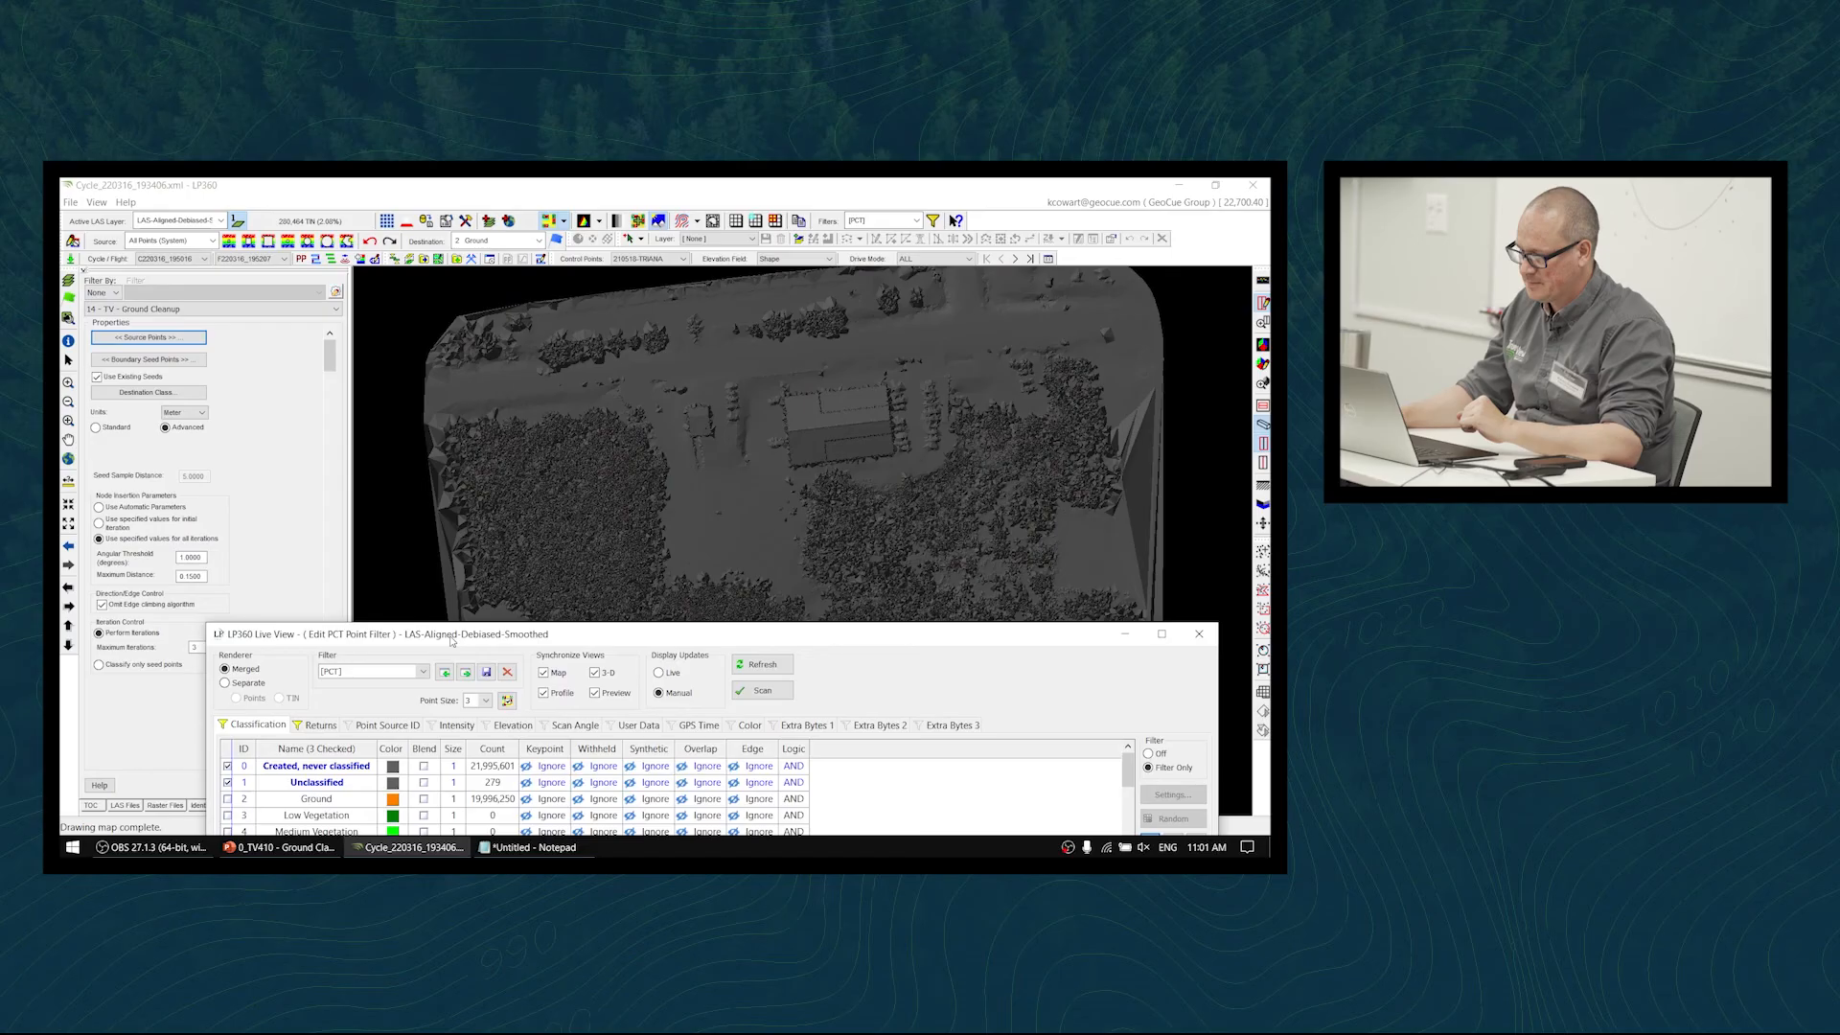
# - Review the classes and return combinations in the cleanup task's Source Points filter
pyautogui.moveTo(452, 641); pyautogui.dragTo(448, 245)
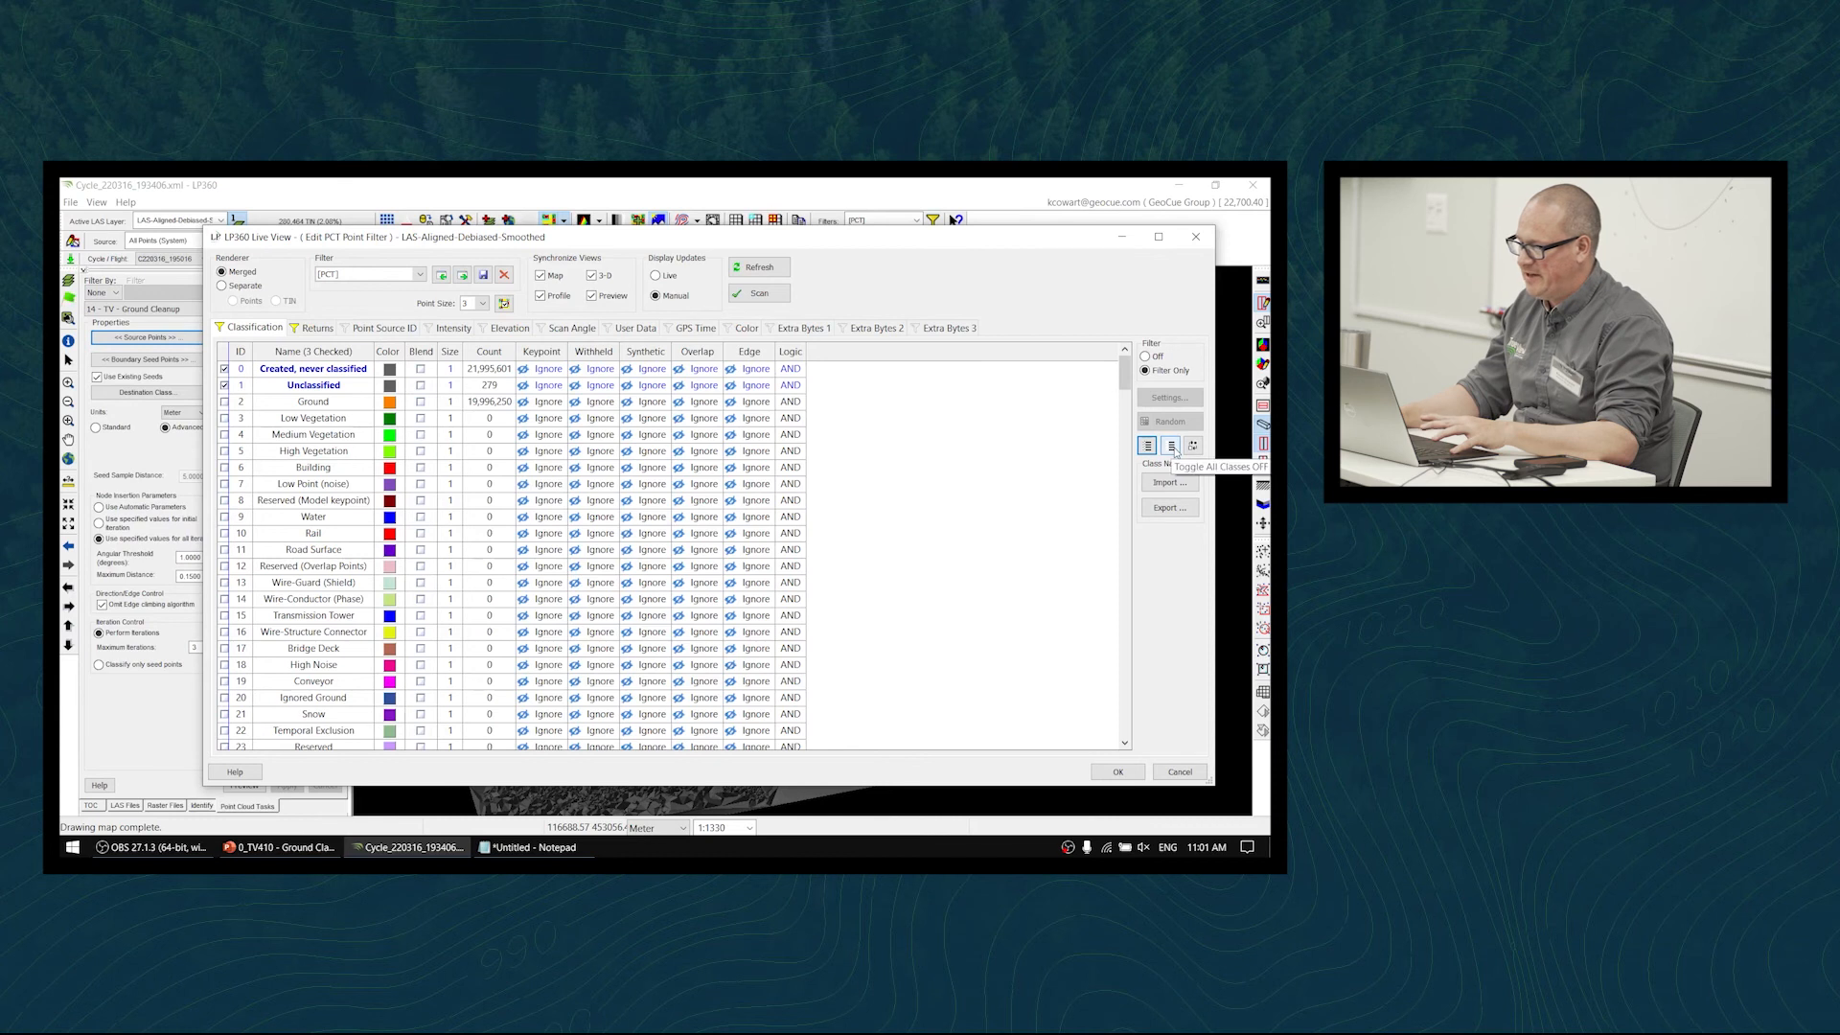
pyautogui.click(224, 384)
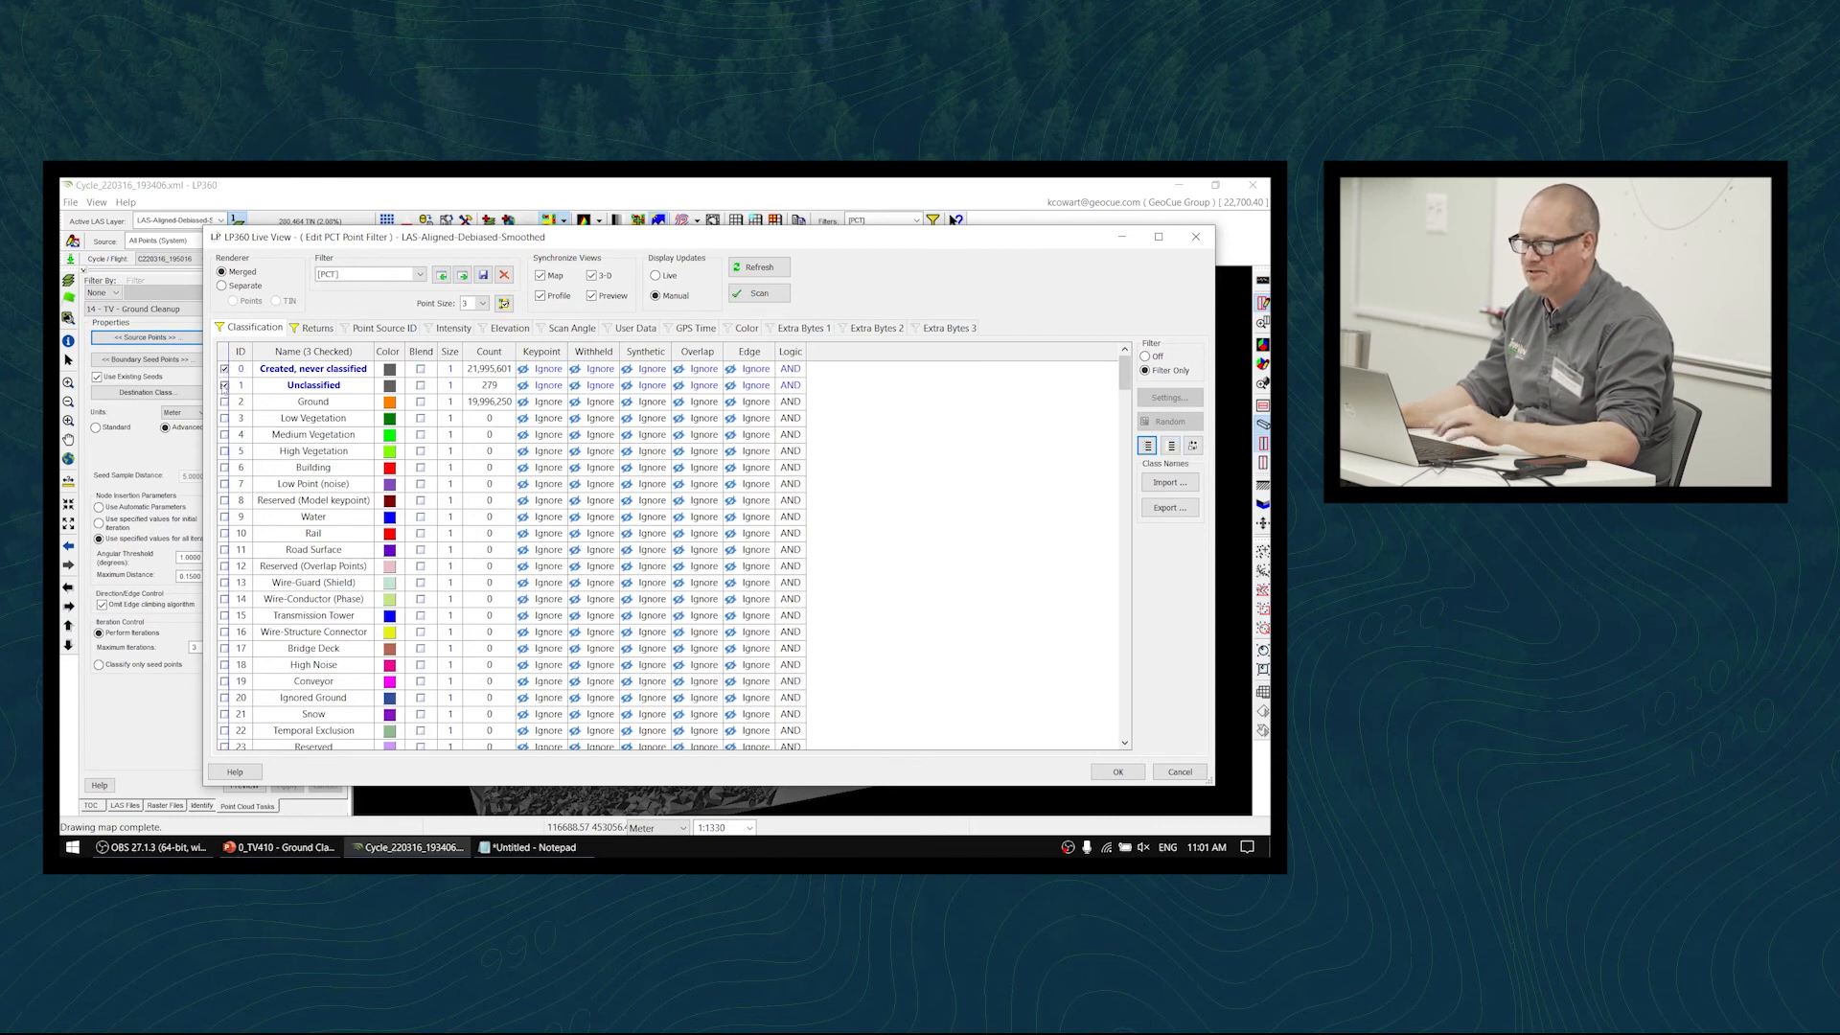
pyautogui.click(318, 328)
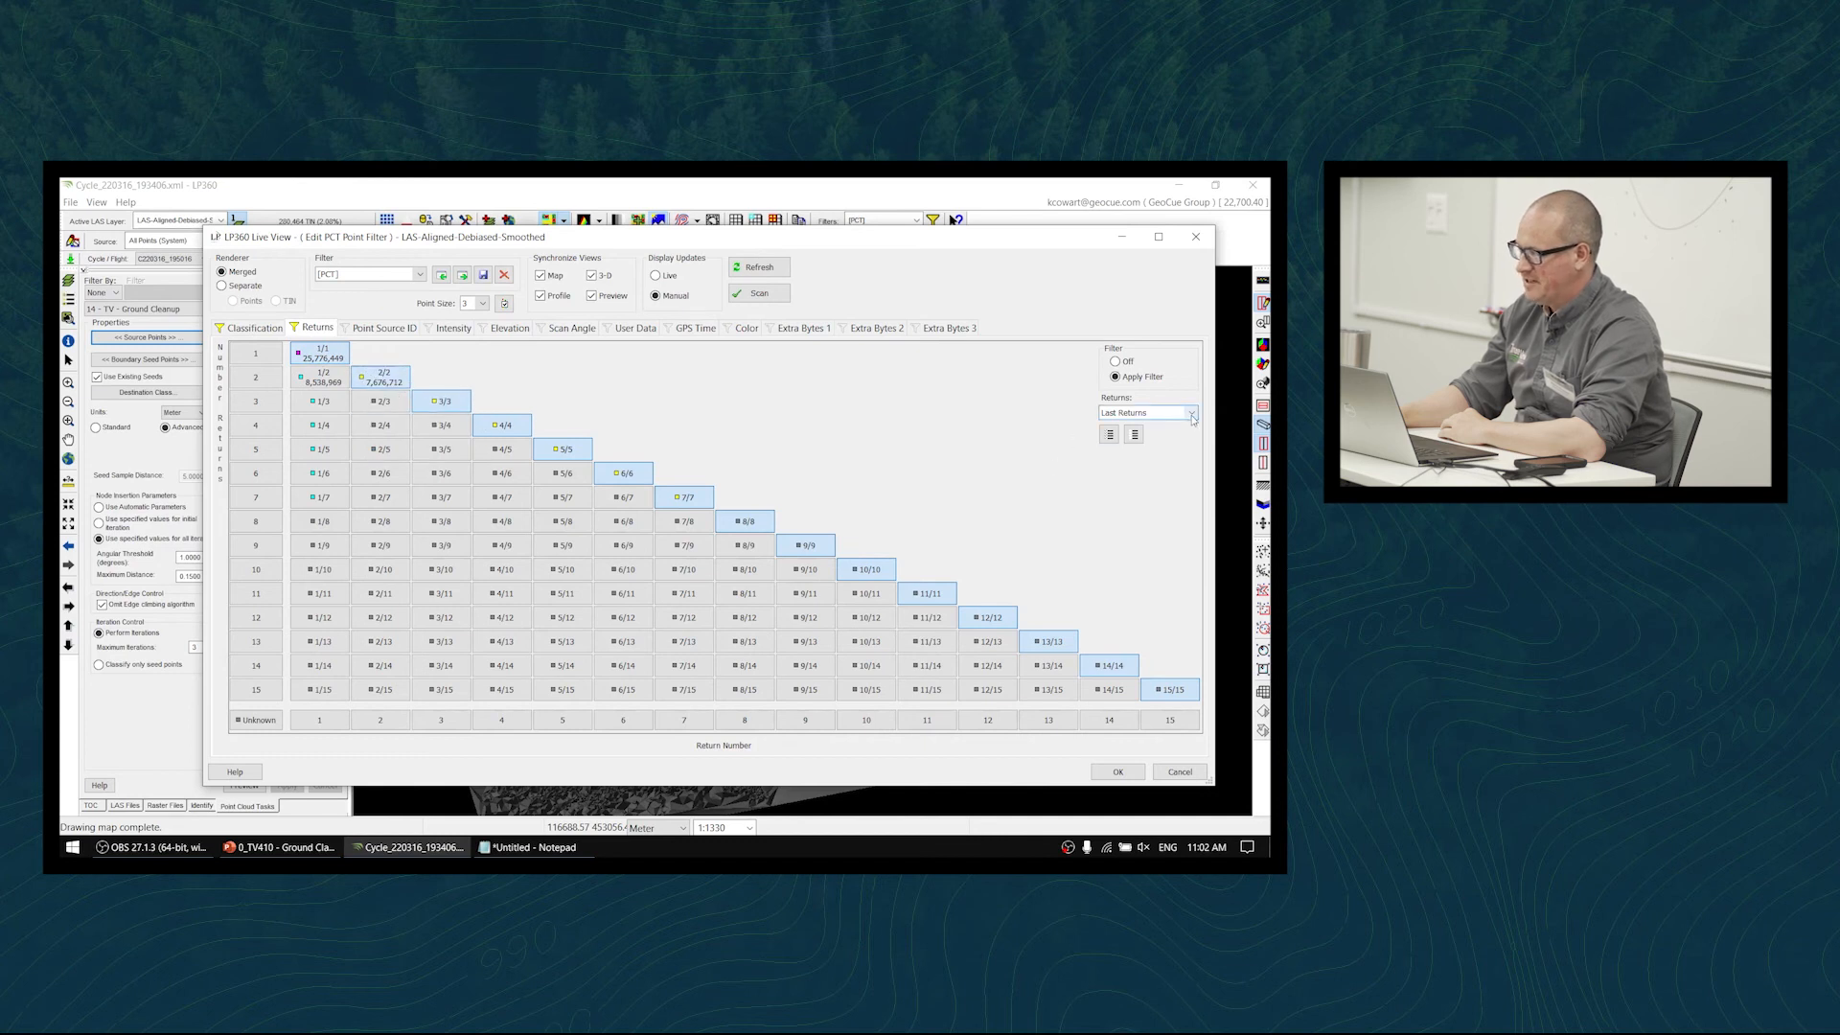
pyautogui.click(277, 330)
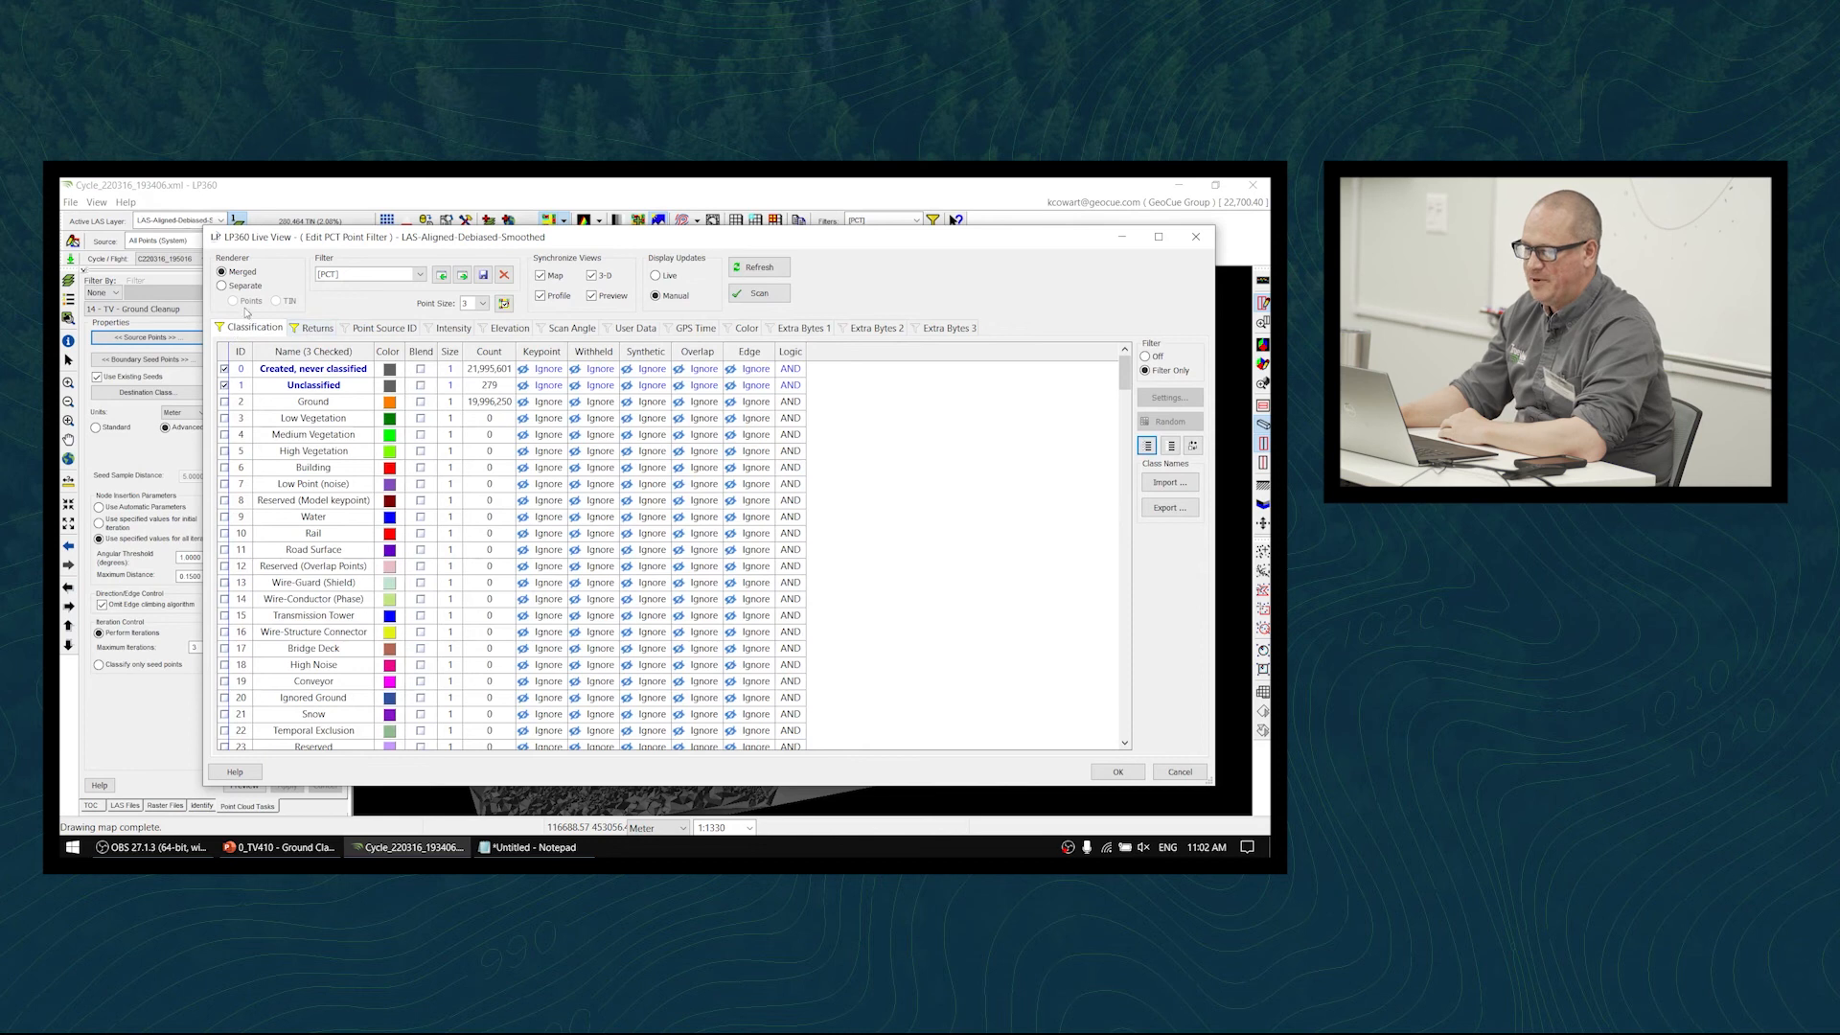
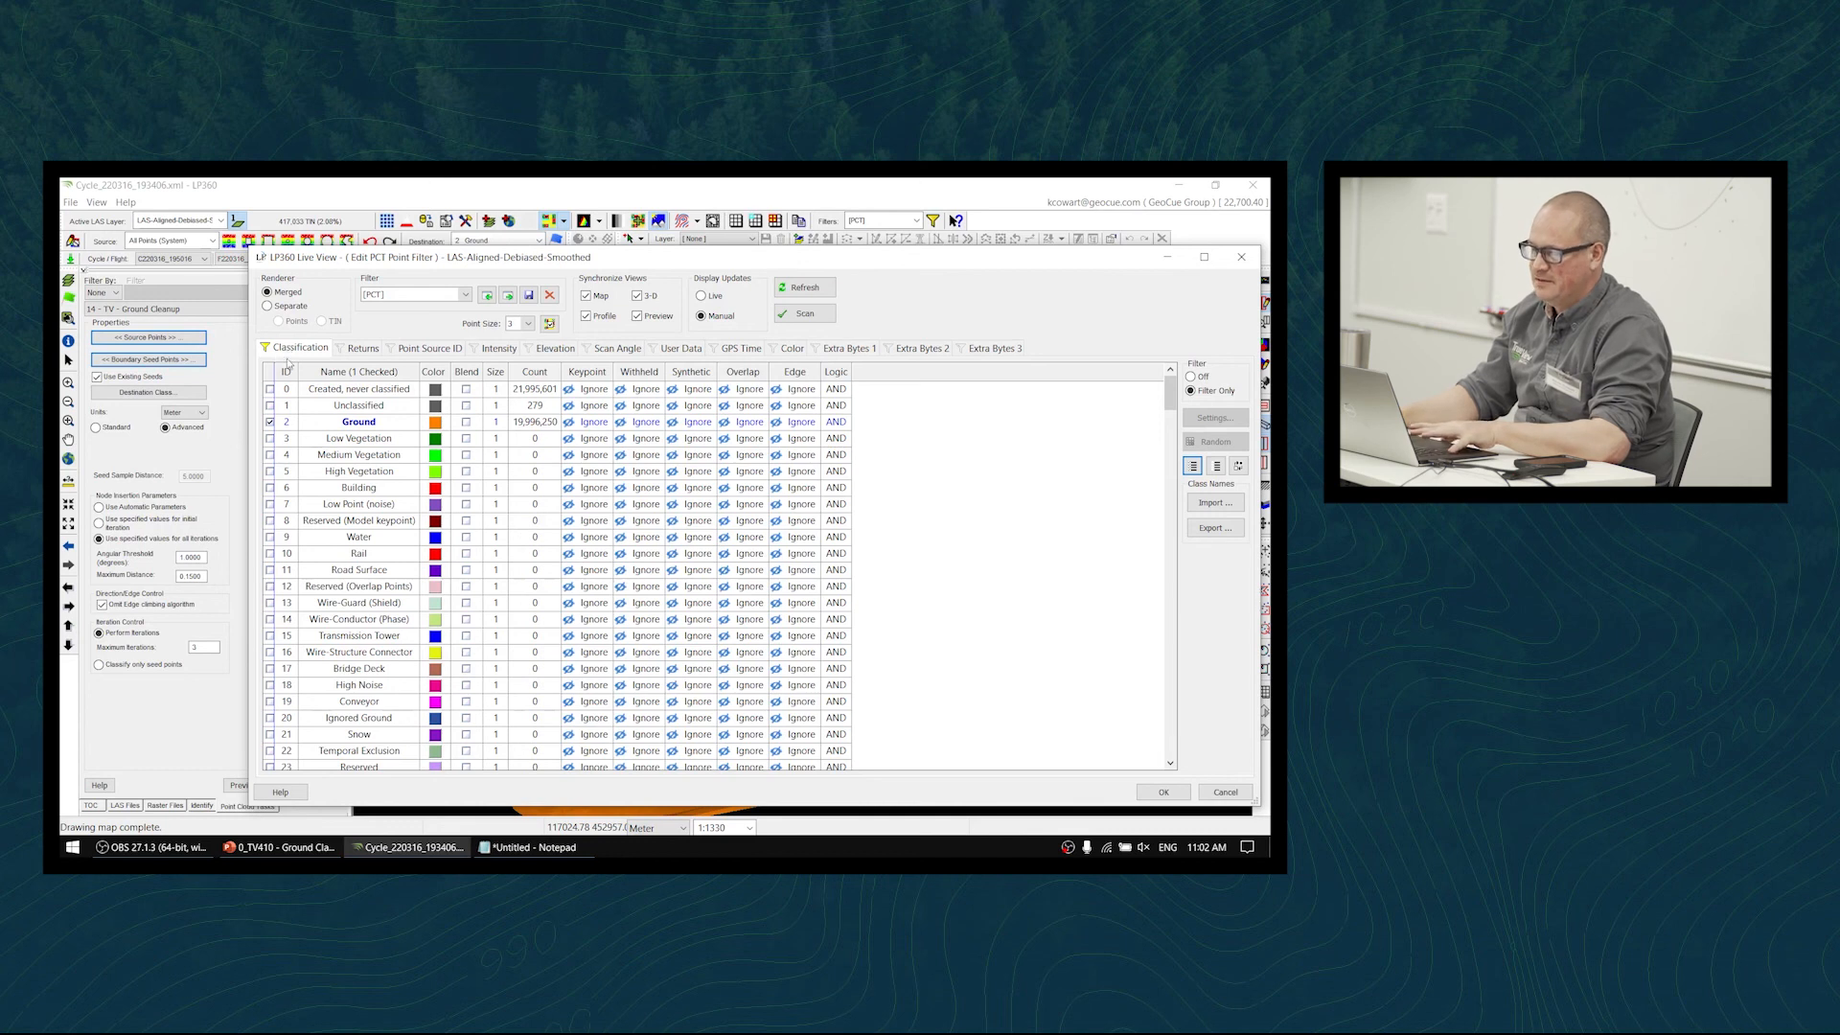
# - Accept the Boundary Seed Points filter and review the cleanup task's Destination Class and flag settings
pyautogui.click(1160, 793)
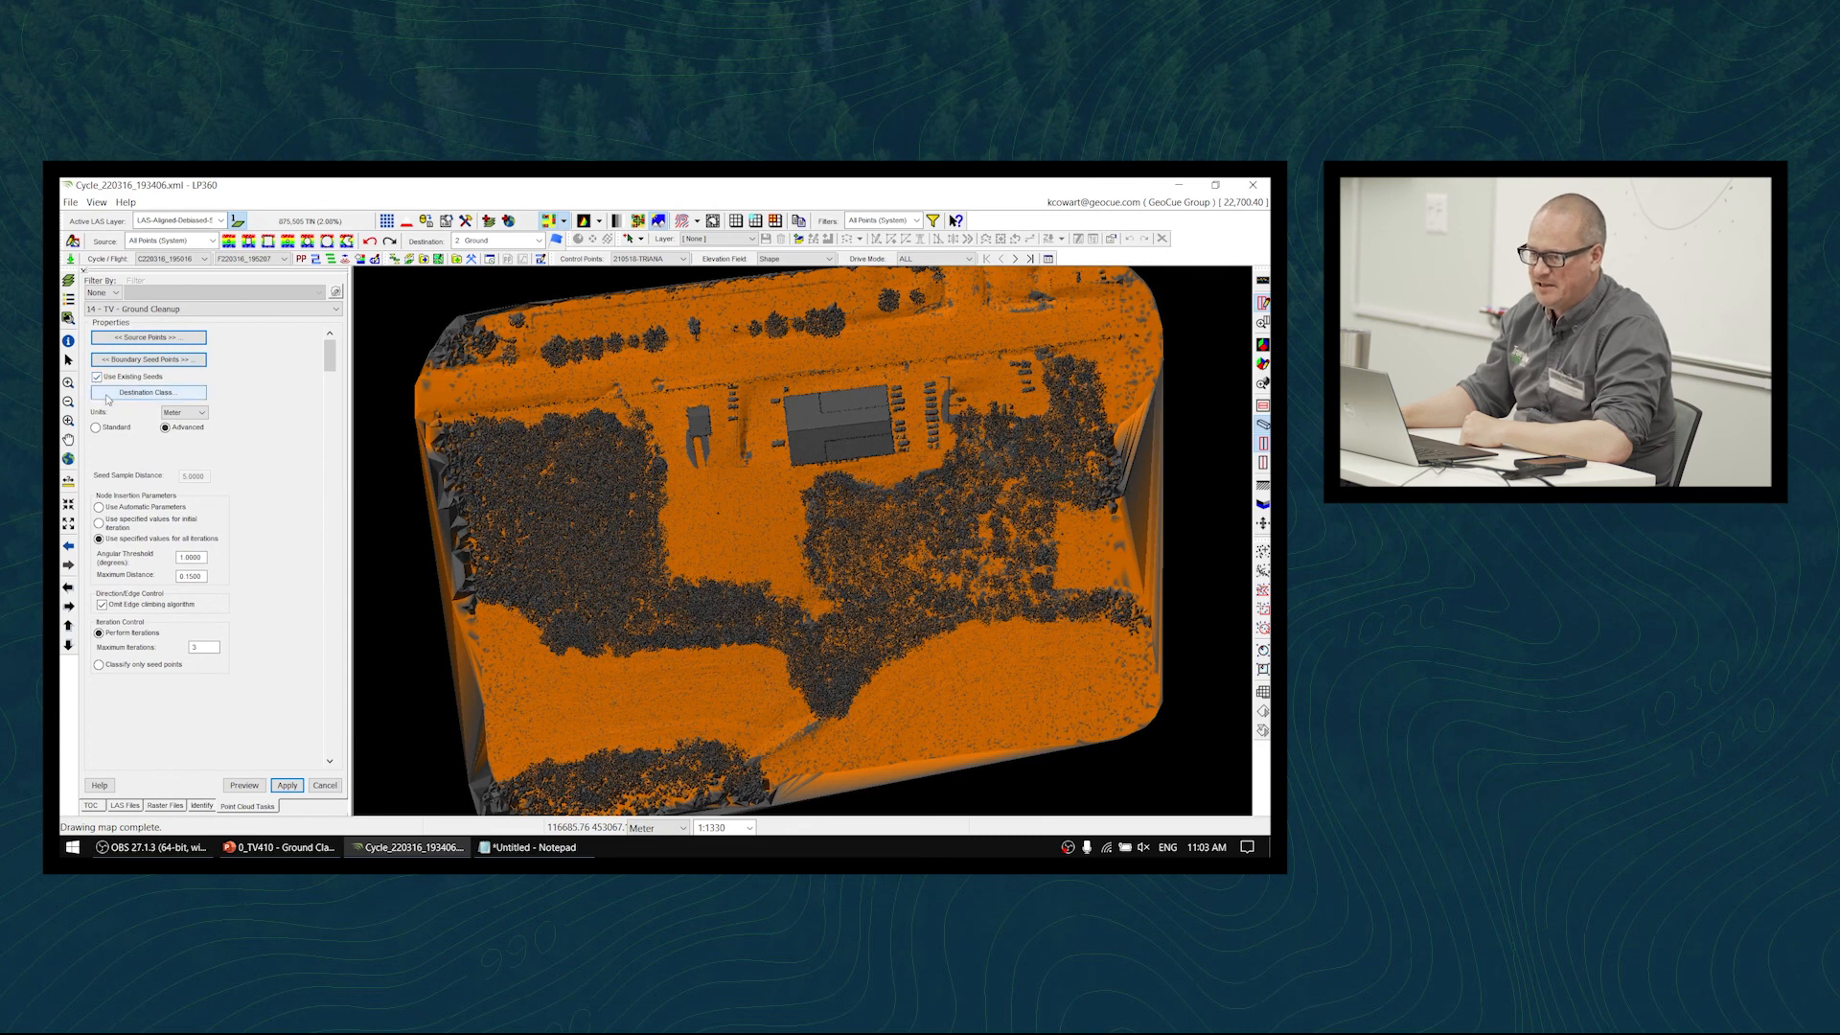
pyautogui.click(107, 393)
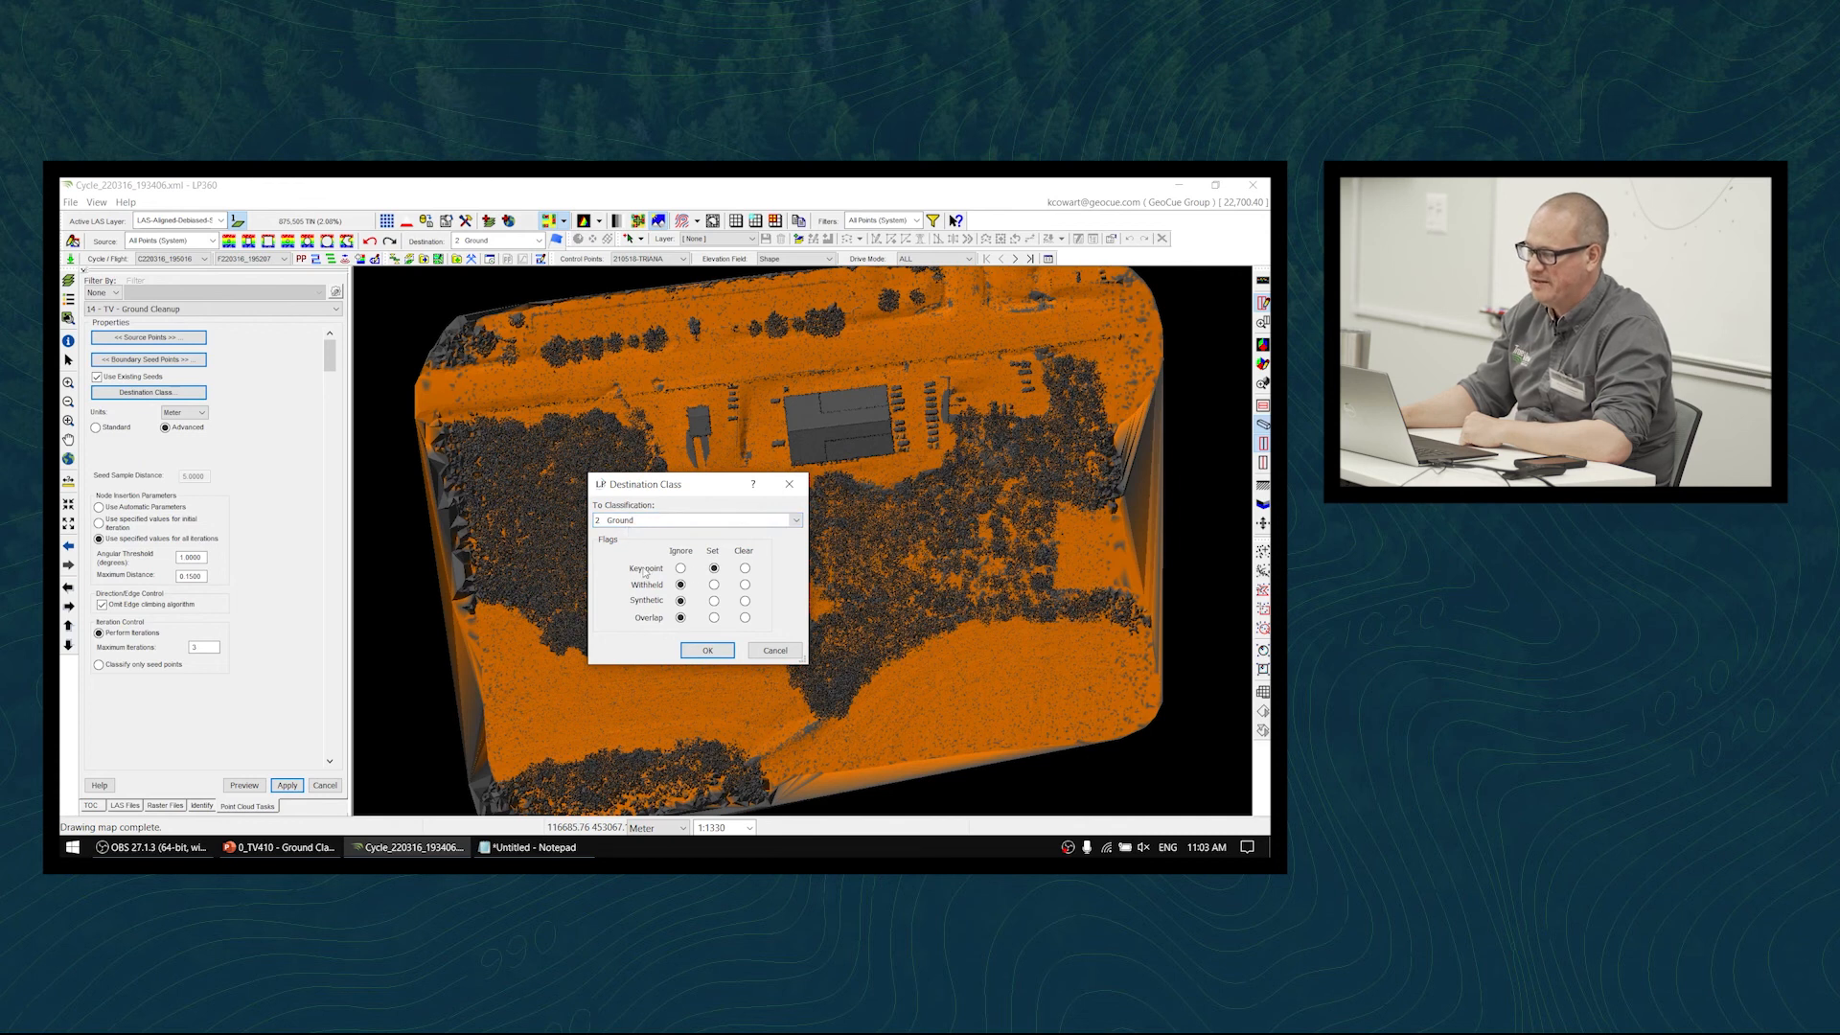
# - Accept the cleanup task's destination class settings, review the Advanced node insertion and iteration parameters, and apply the task settings
pyautogui.click(708, 649)
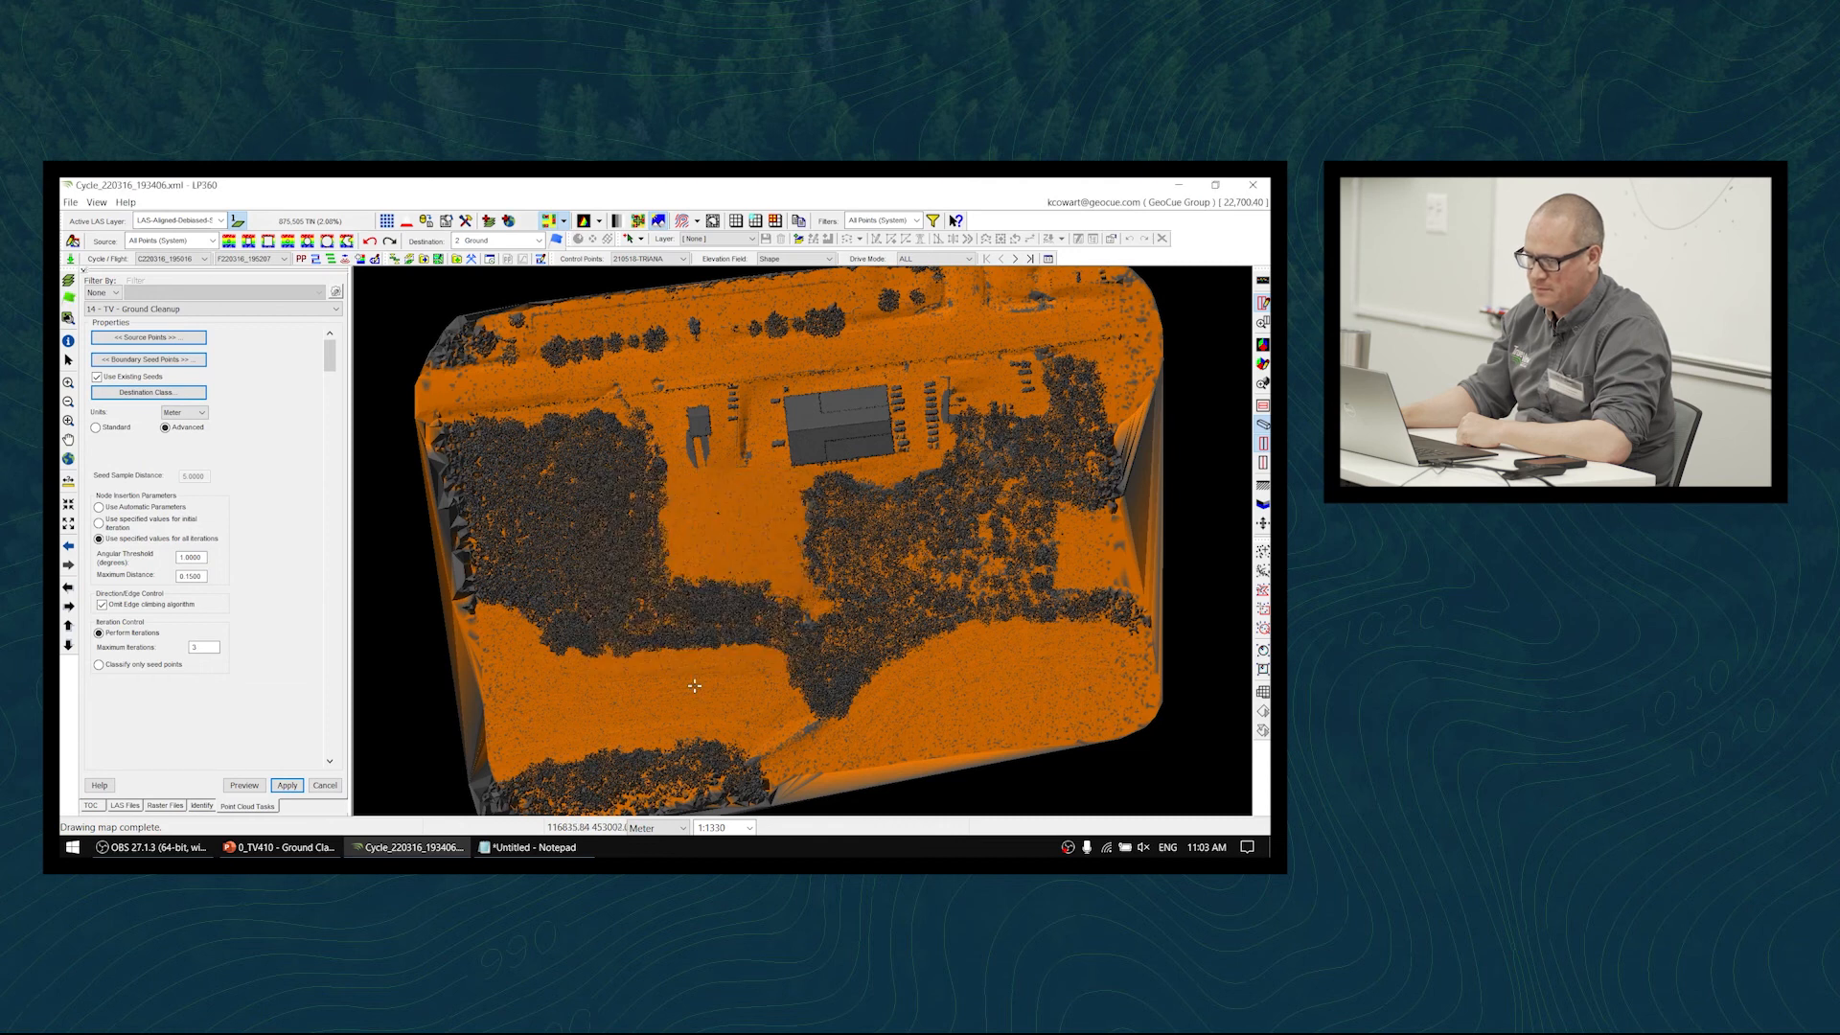
pyautogui.click(167, 430)
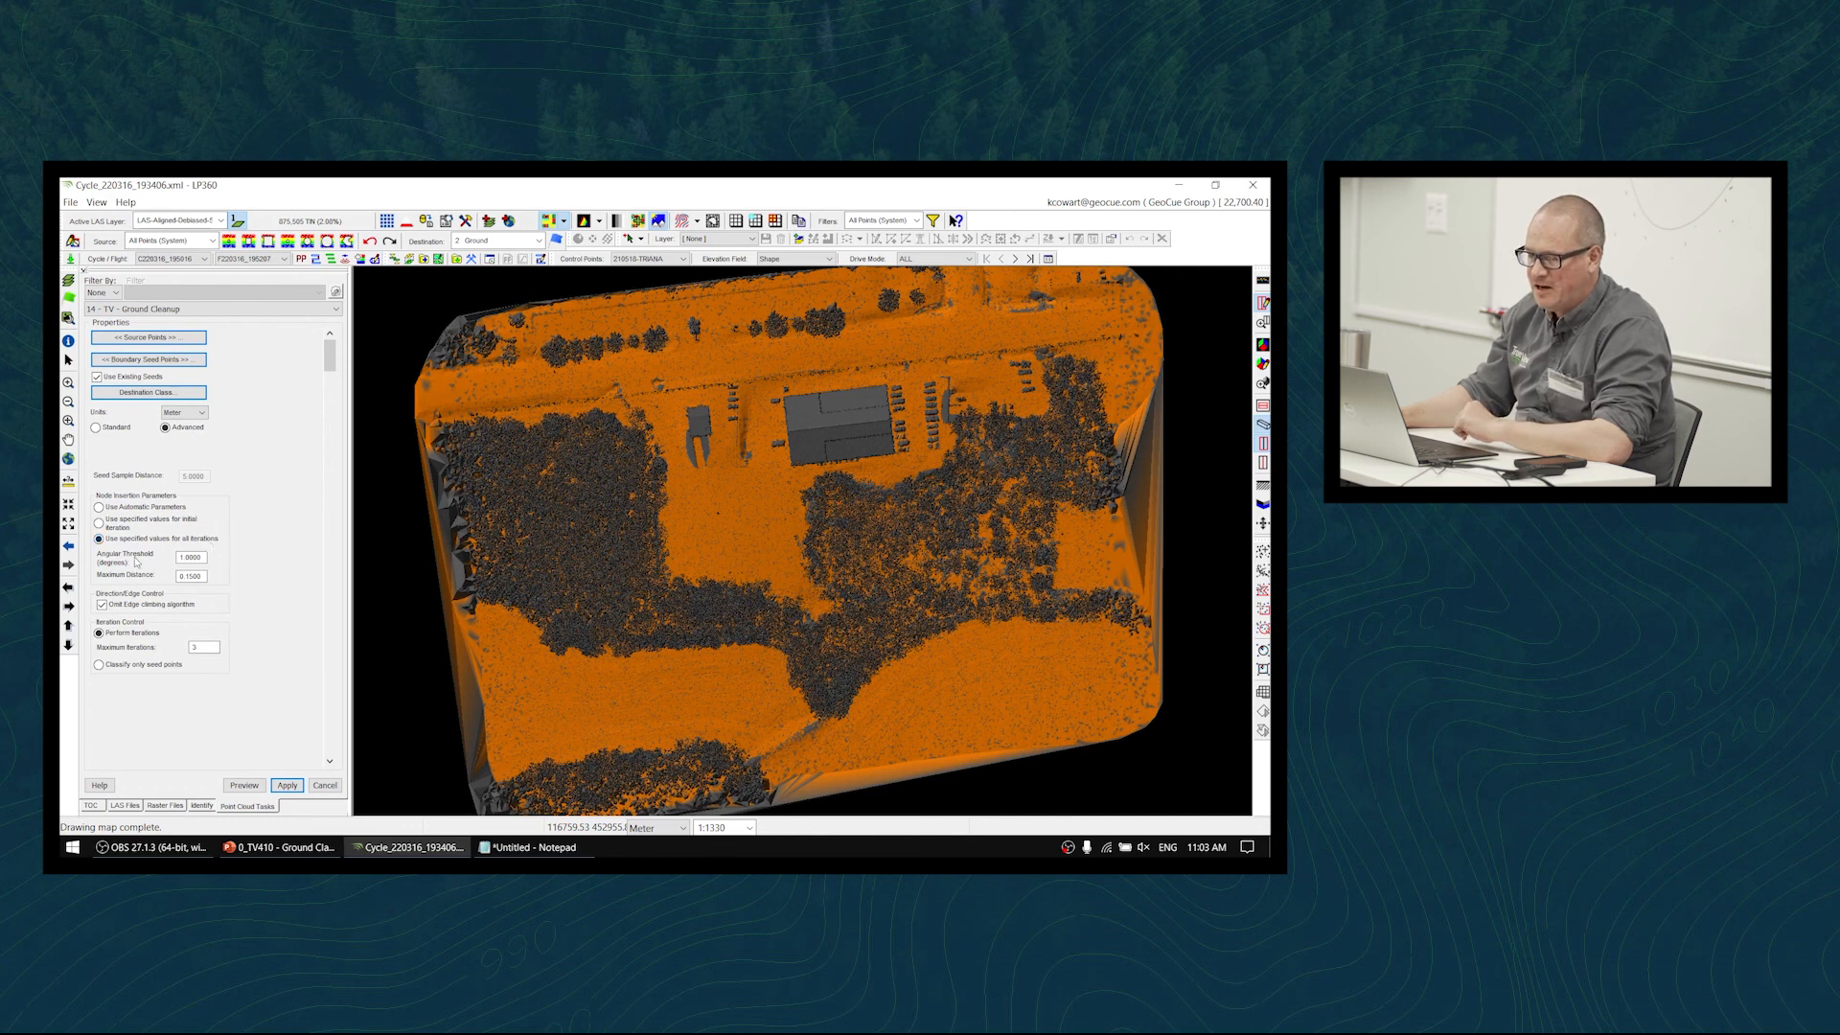
pyautogui.doubleClick(196, 557)
pyautogui.click(186, 557)
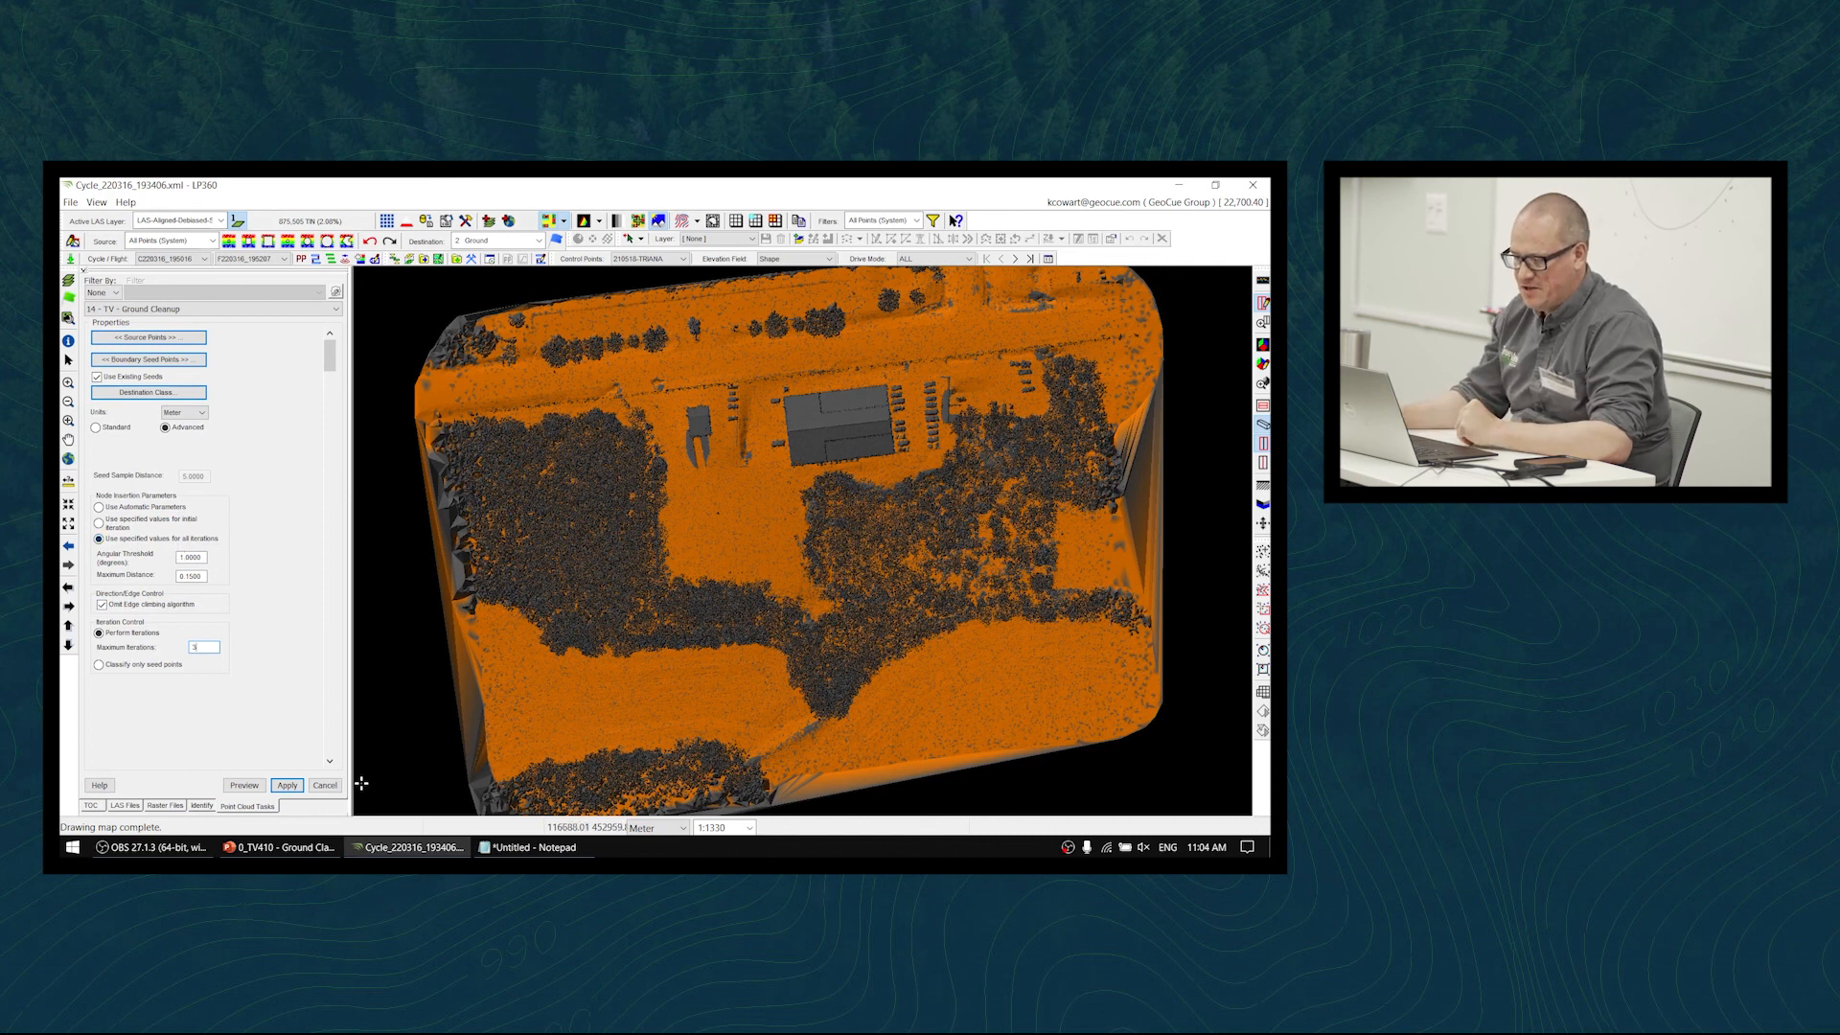
pyautogui.click(287, 785)
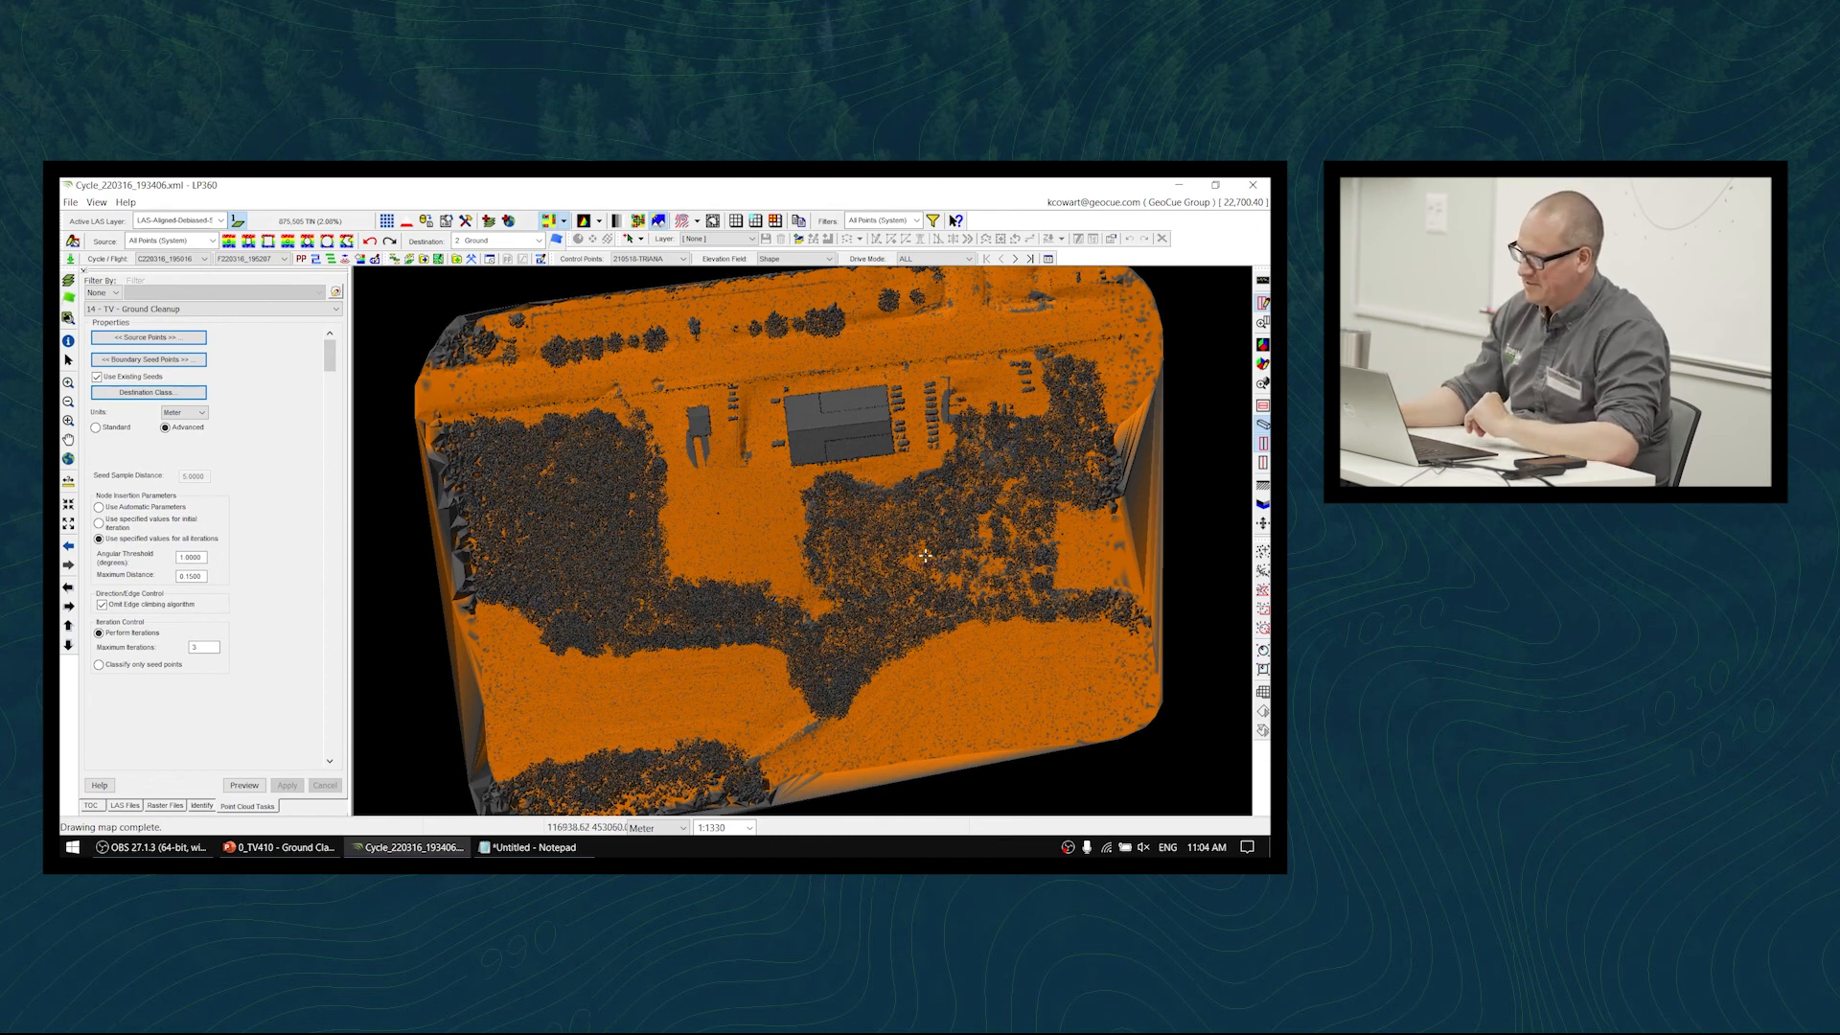
# - Outline the unclassified gray slope east of the small building's ramp with a cleanup polygon
pyautogui.scroll(2, 747, 446)
pyautogui.scroll(3, 747, 446)
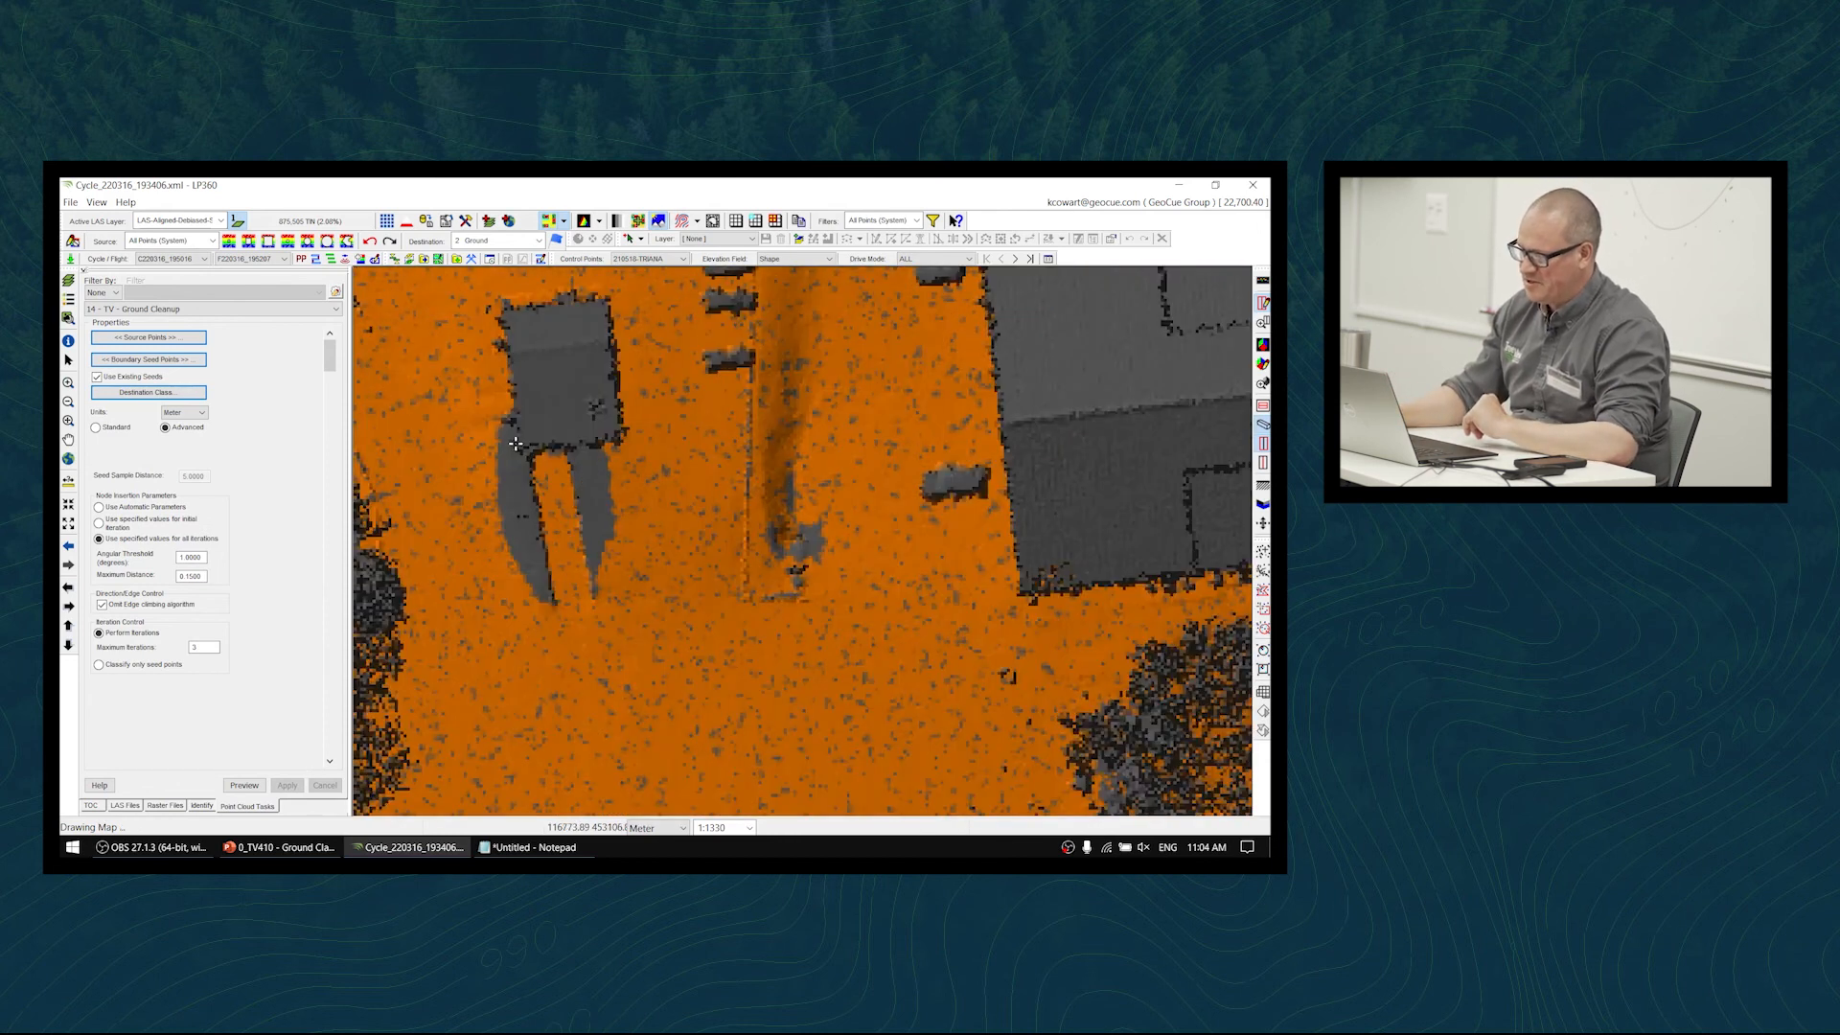
pyautogui.scroll(4, 623, 412)
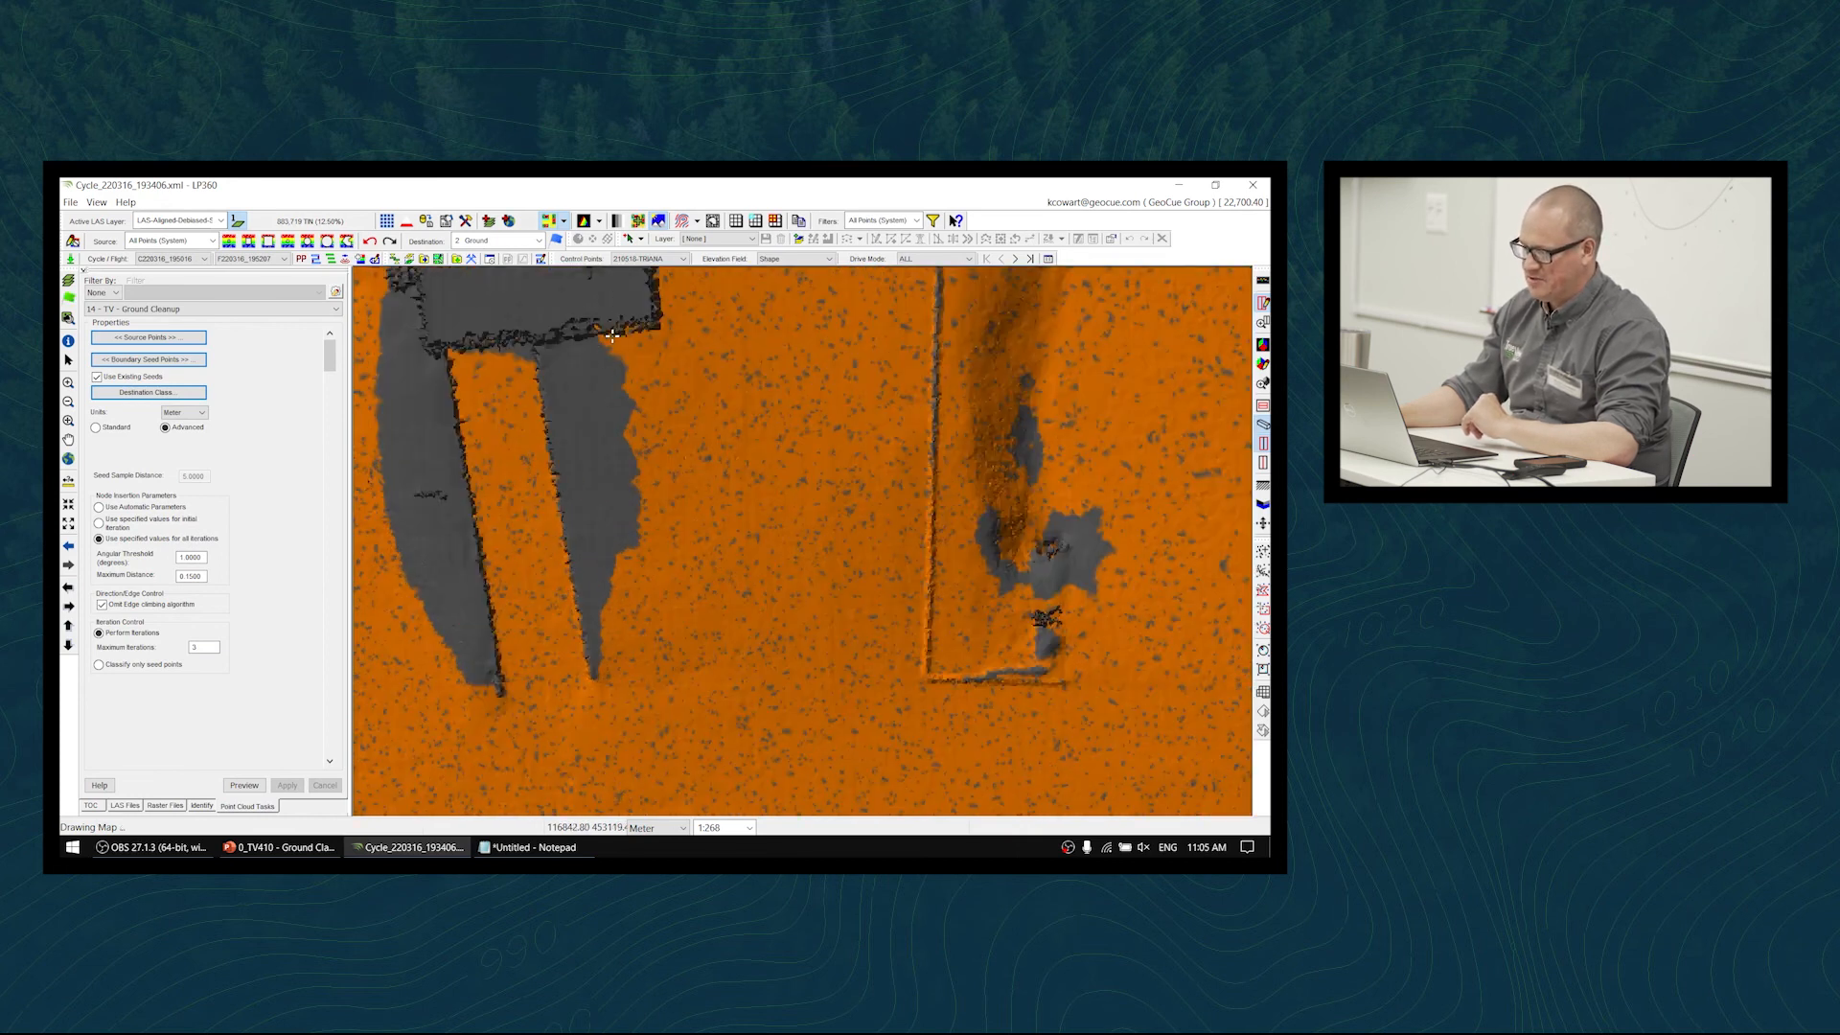
pyautogui.scroll(1, 599, 412)
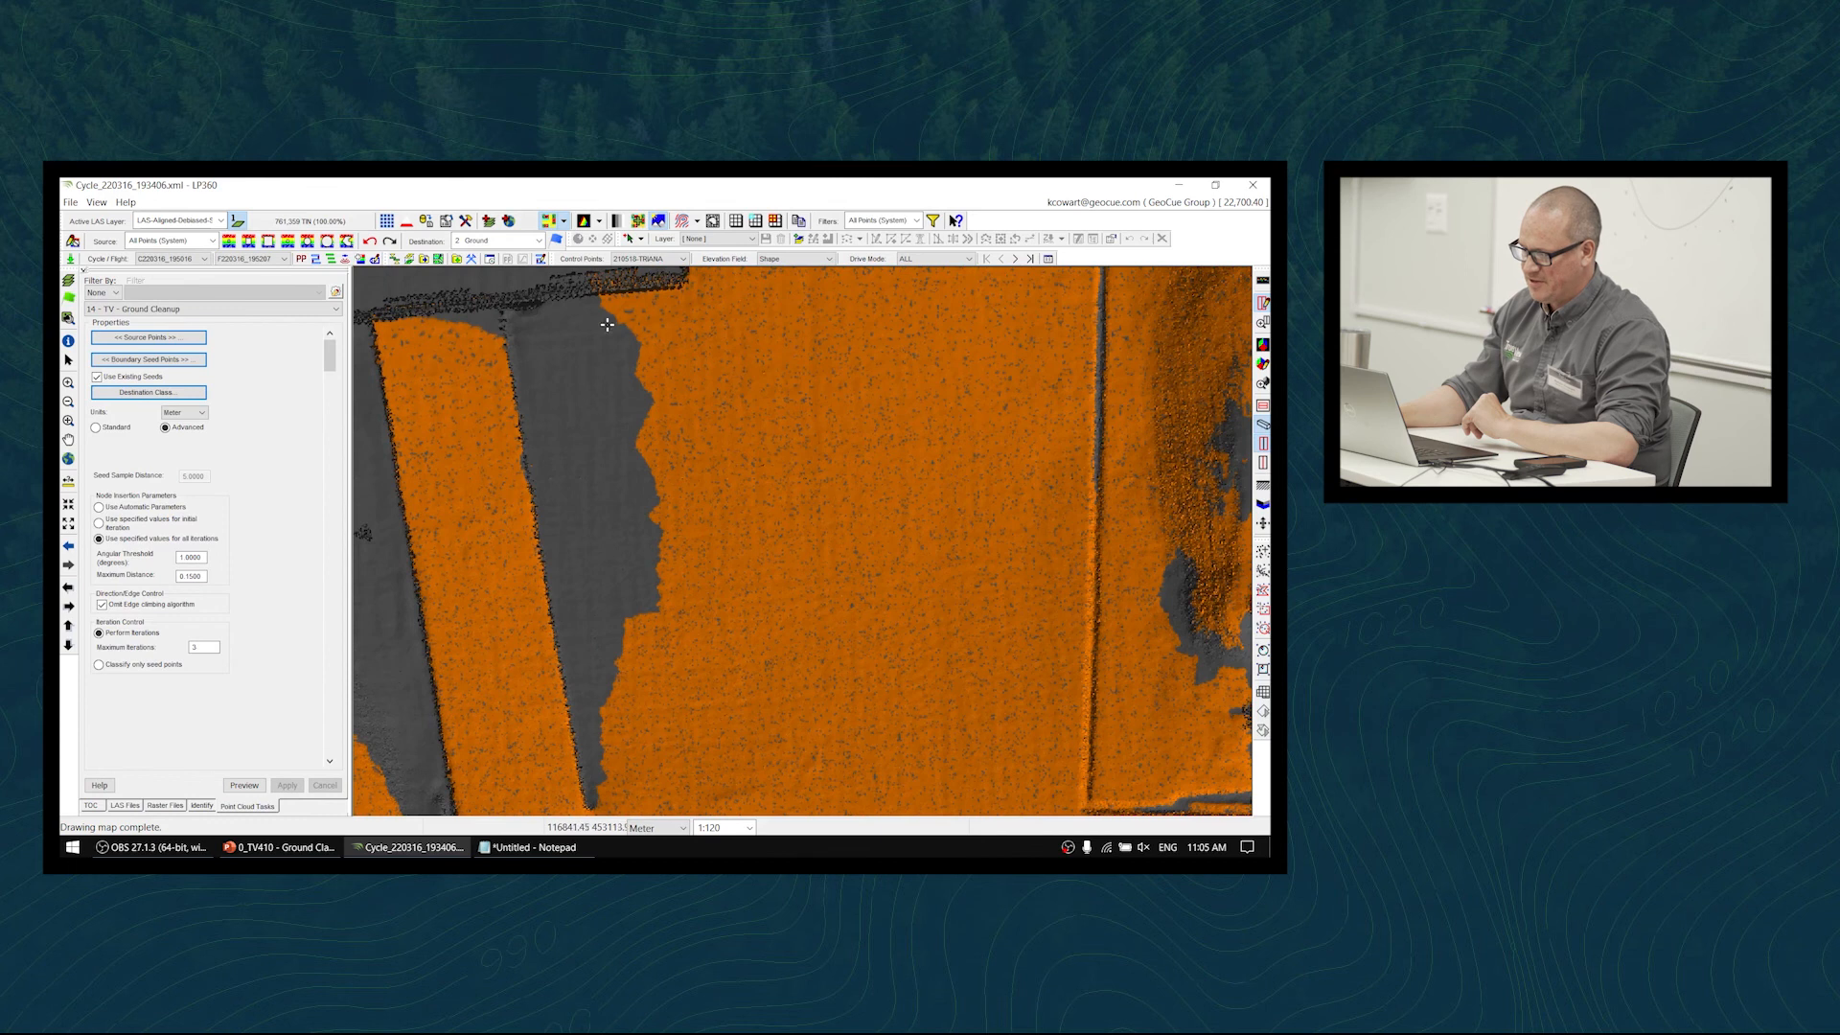
pyautogui.scroll(-1, 589, 500)
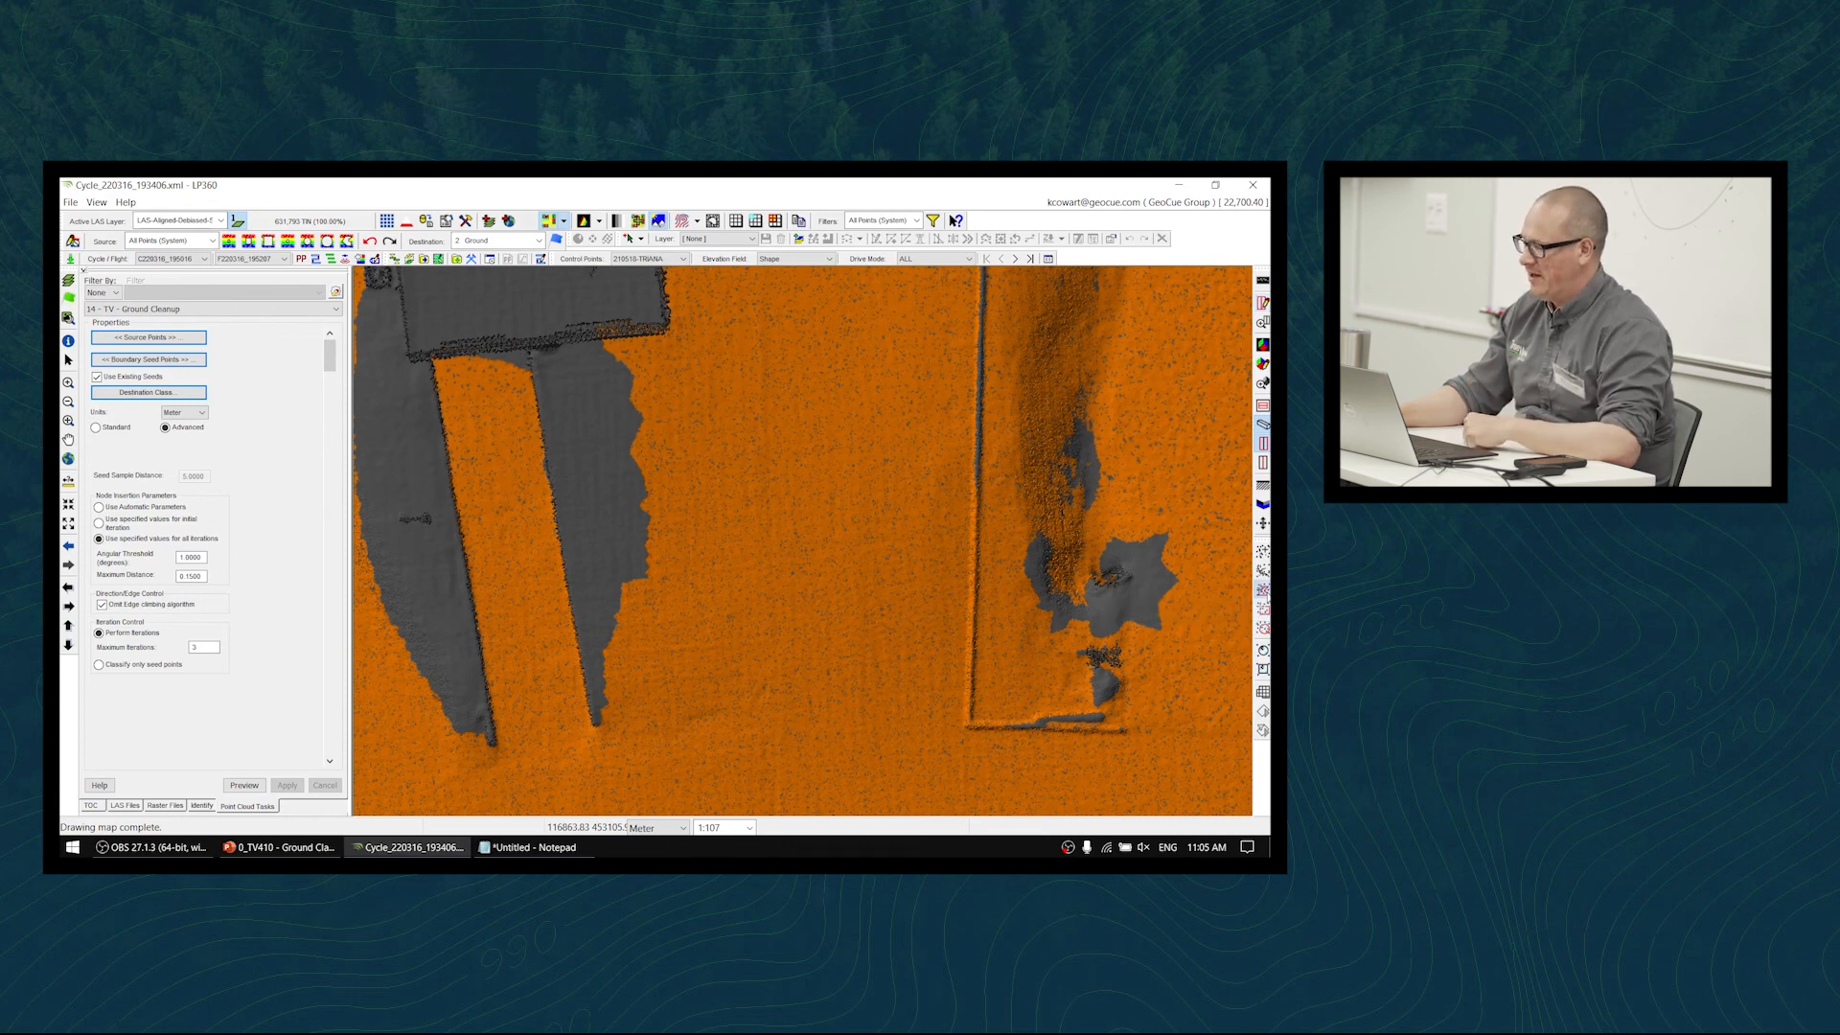
pyautogui.click(609, 340)
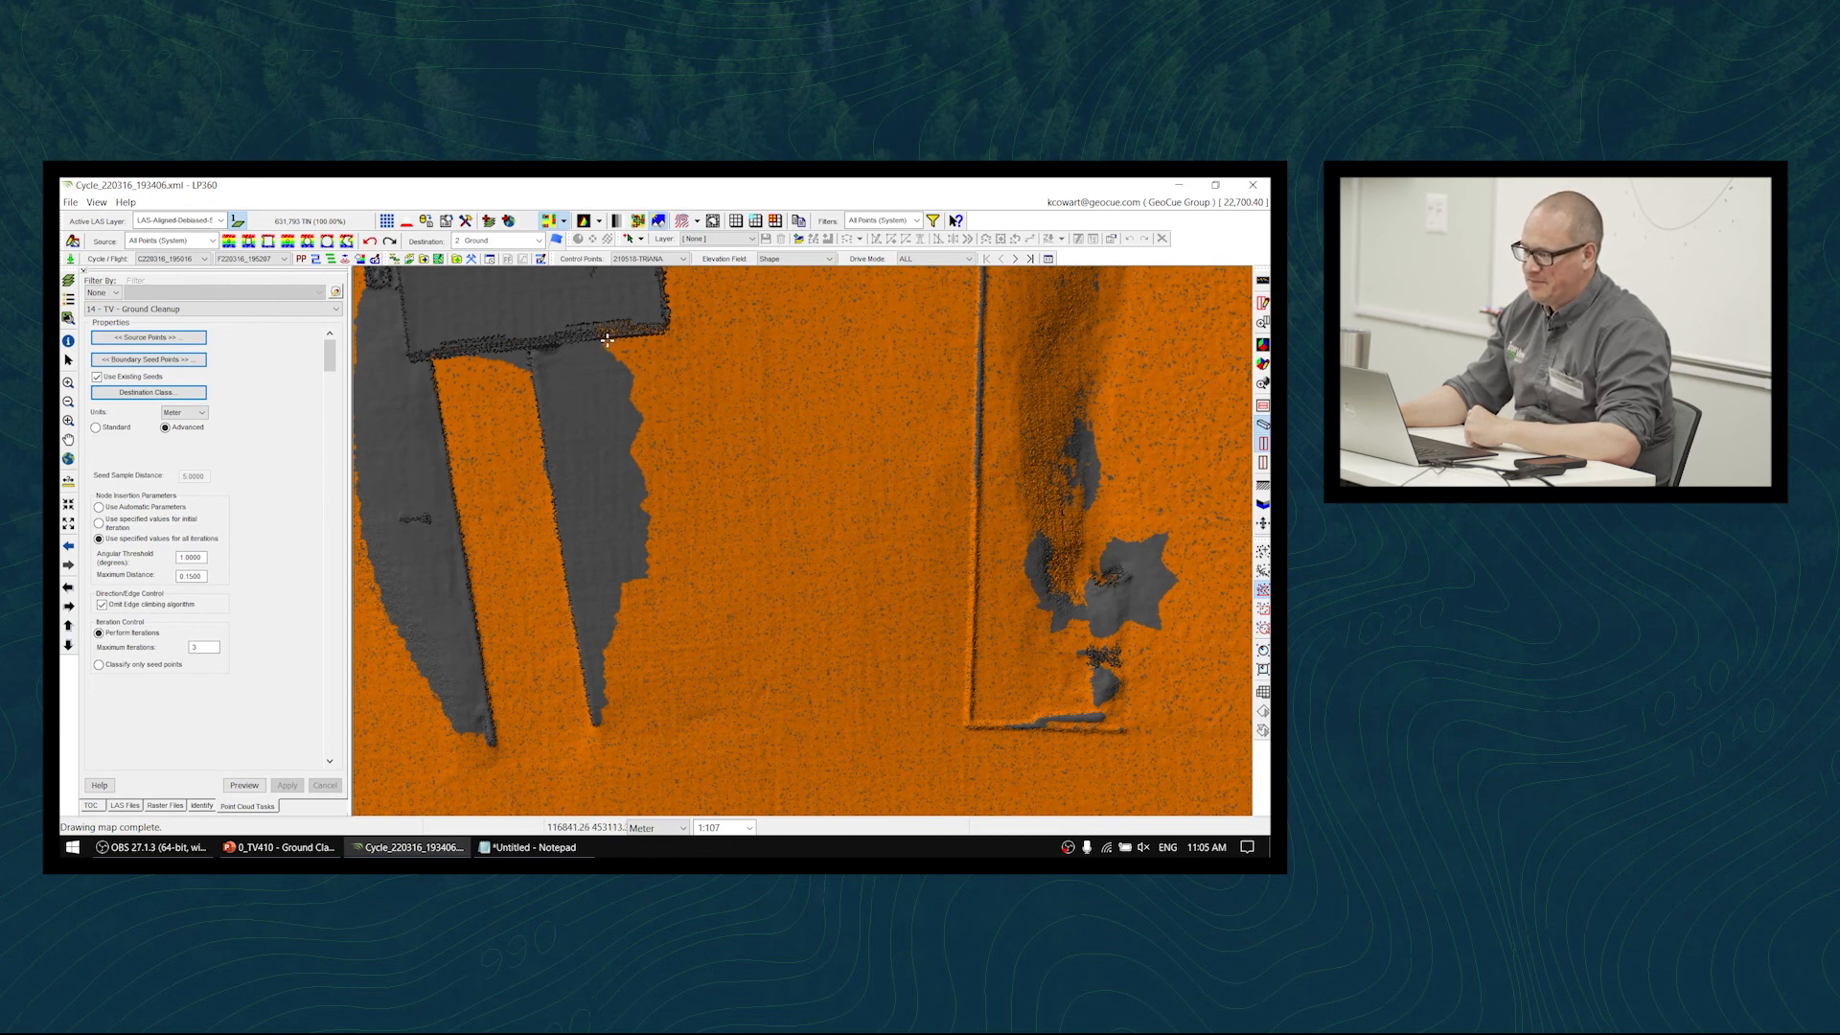
pyautogui.click(532, 351)
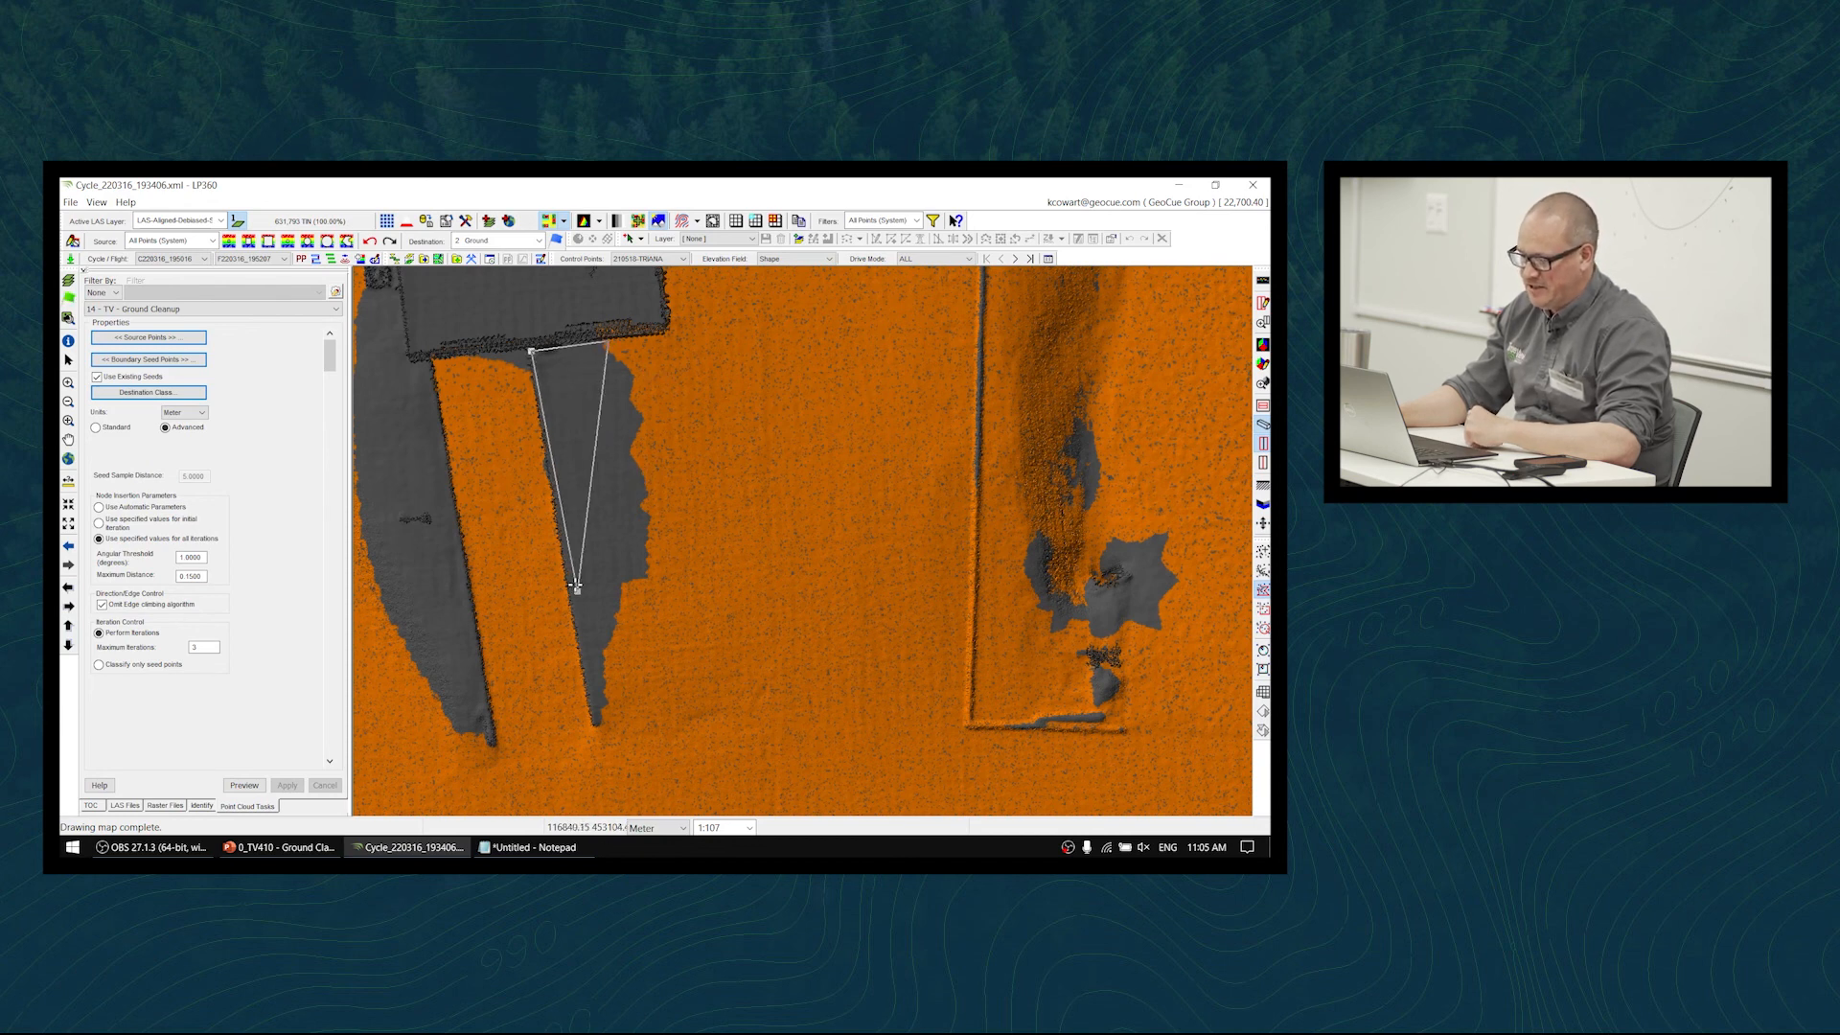
pyautogui.click(599, 730)
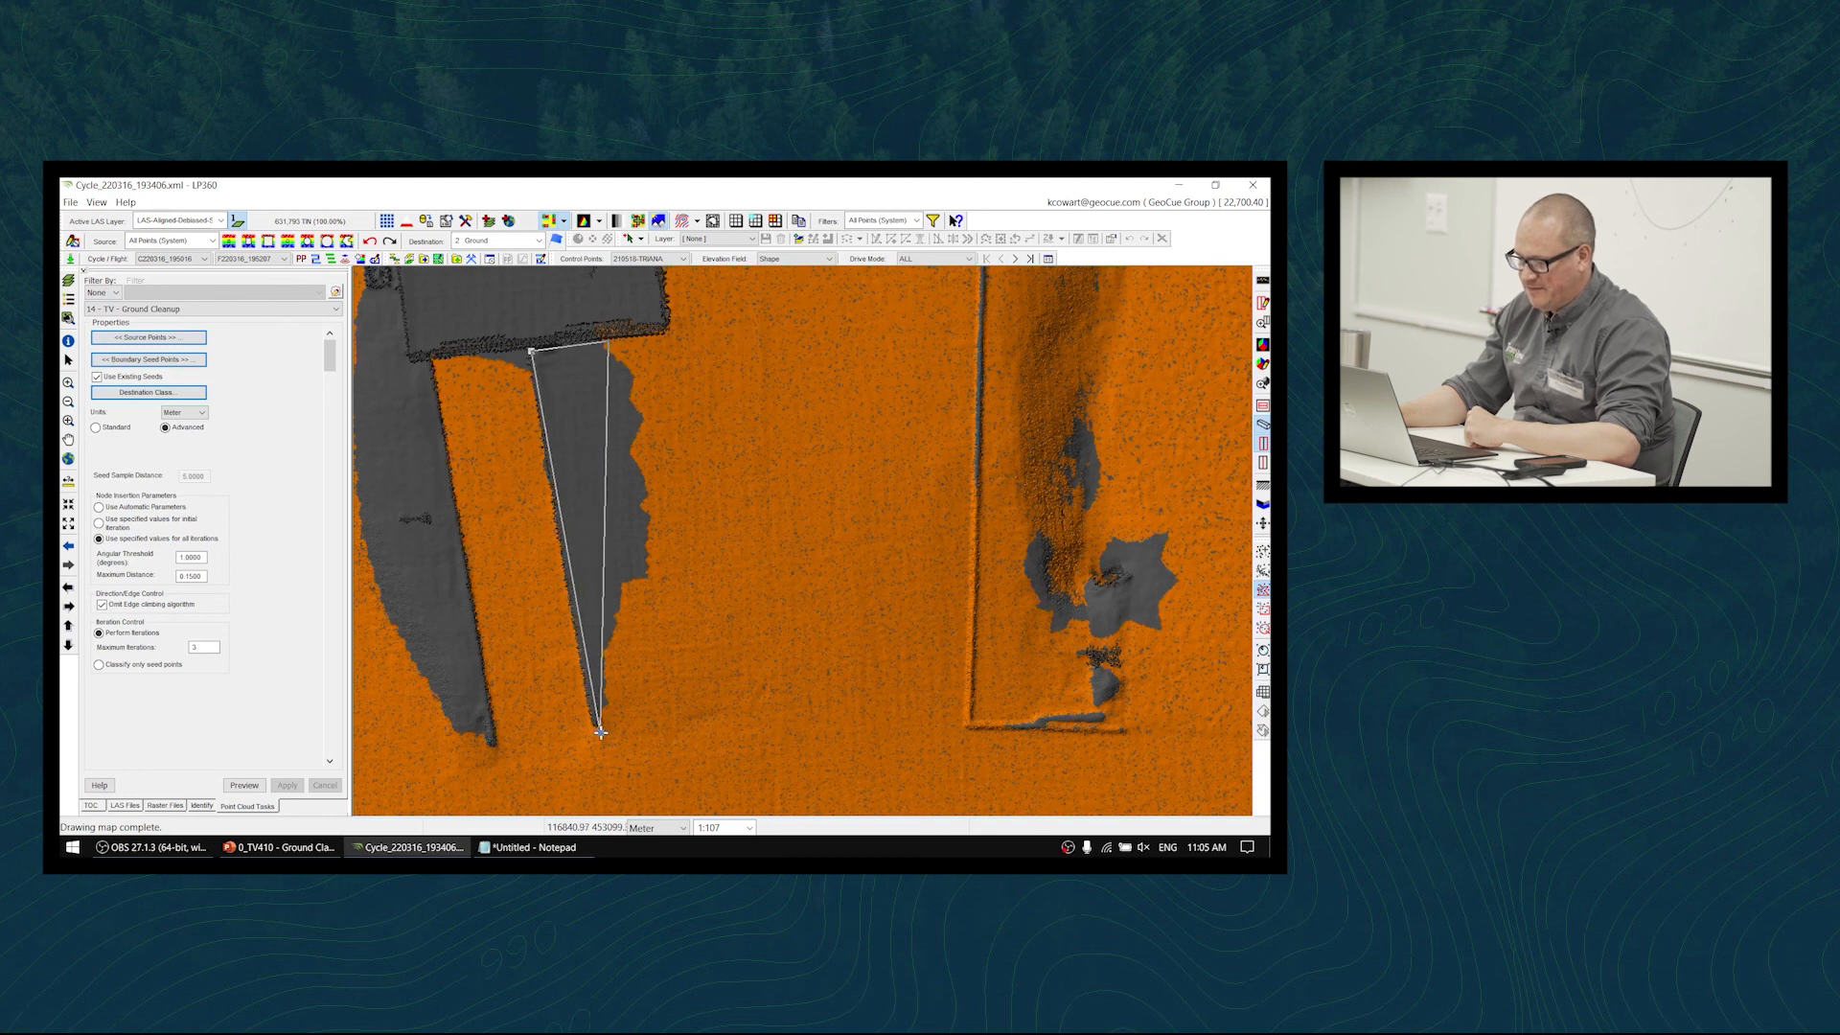
pyautogui.click(656, 575)
pyautogui.click(664, 484)
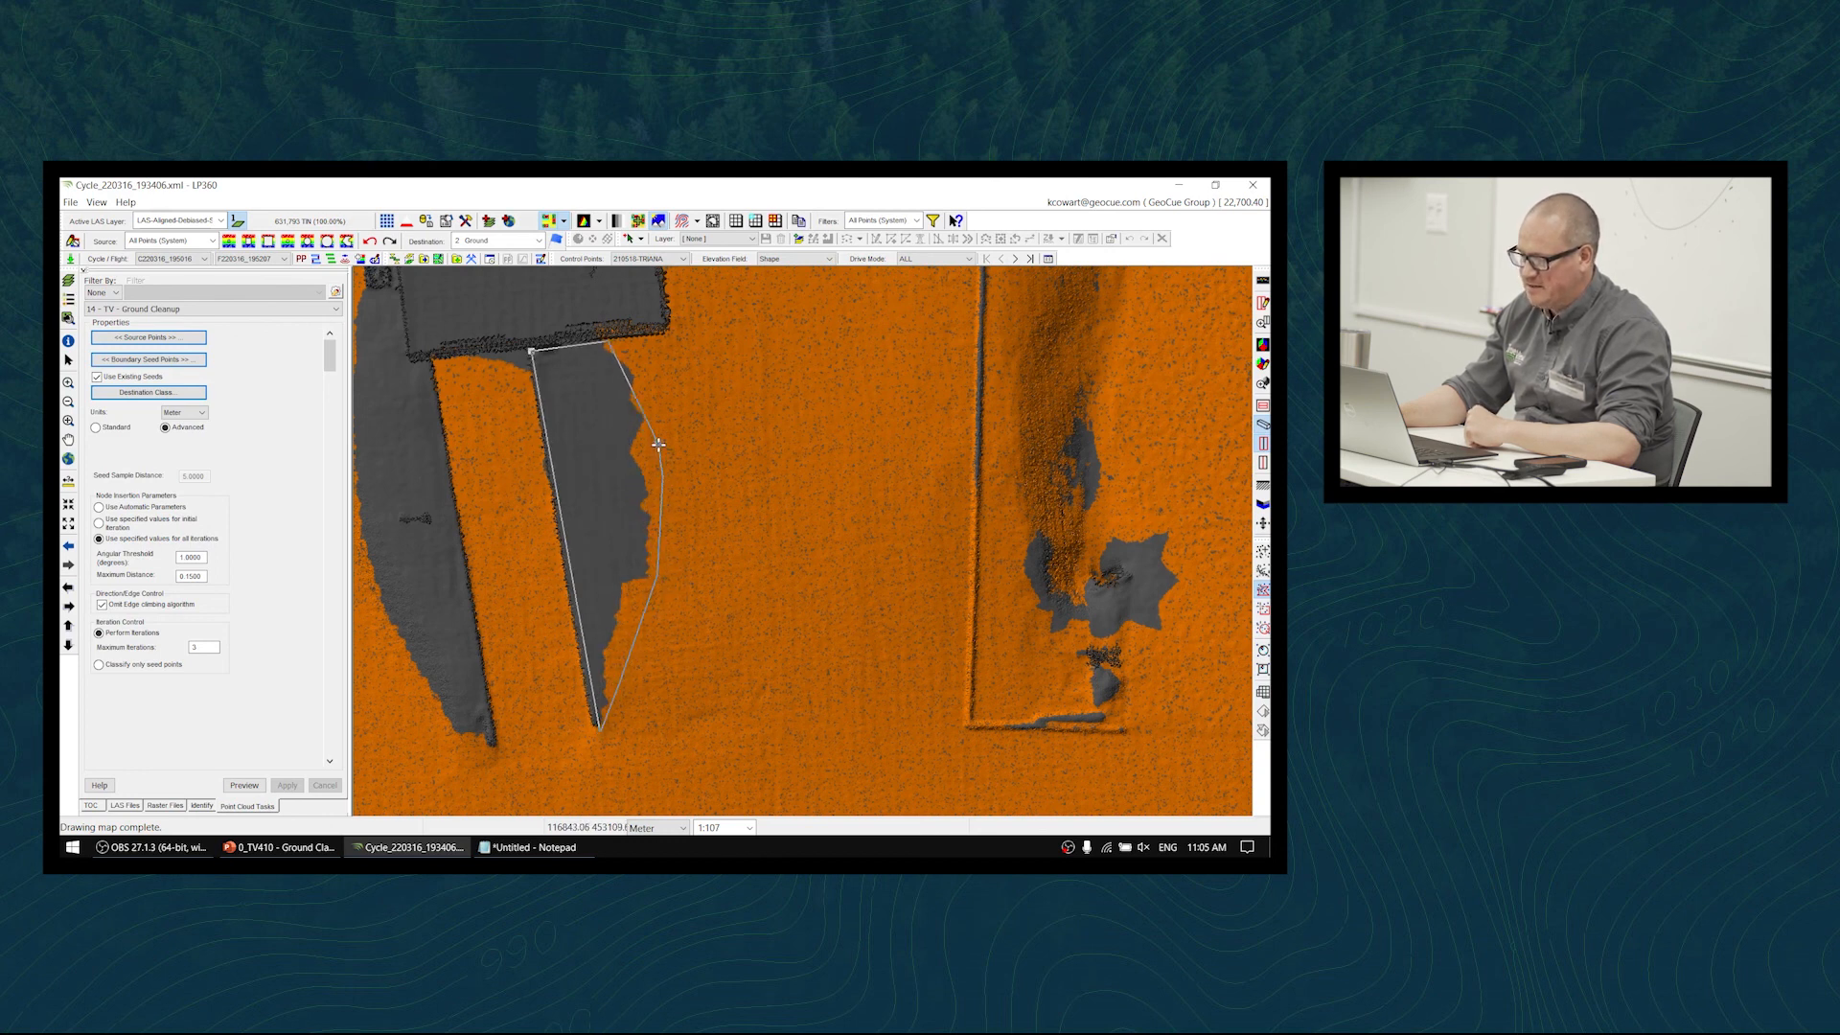
pyautogui.click(652, 397)
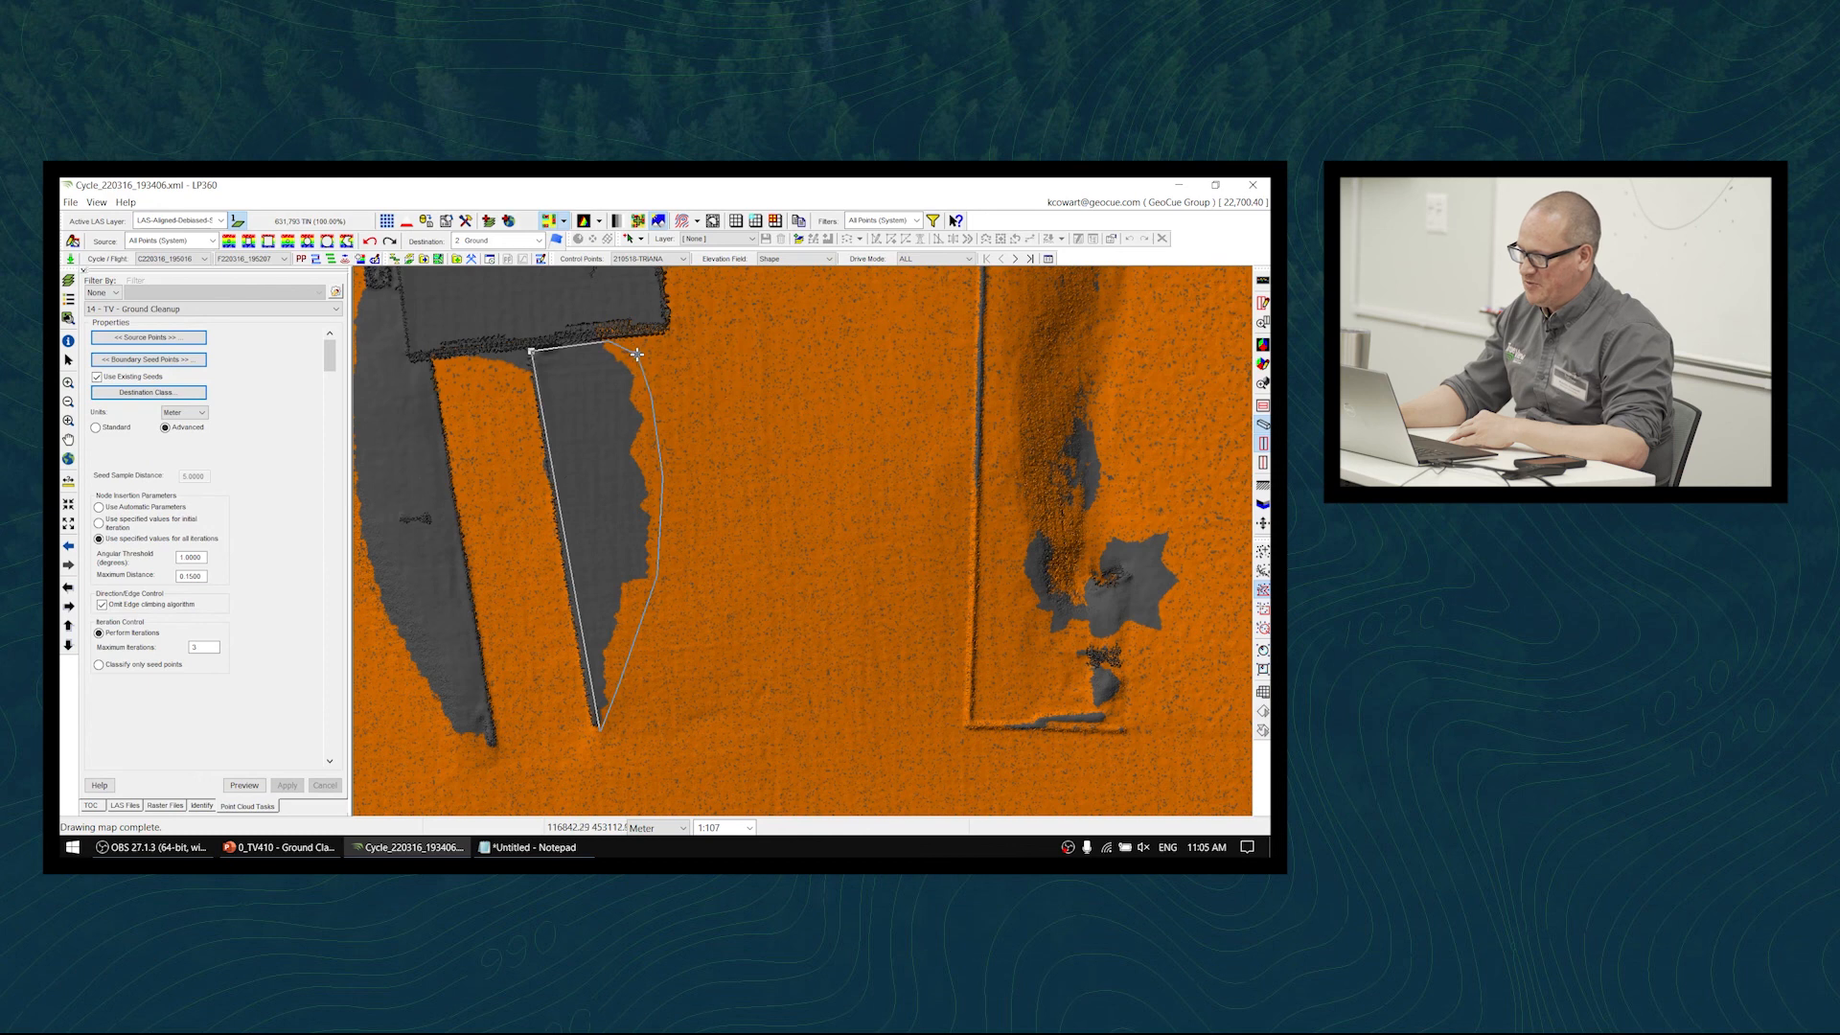
pyautogui.doubleClick(638, 356)
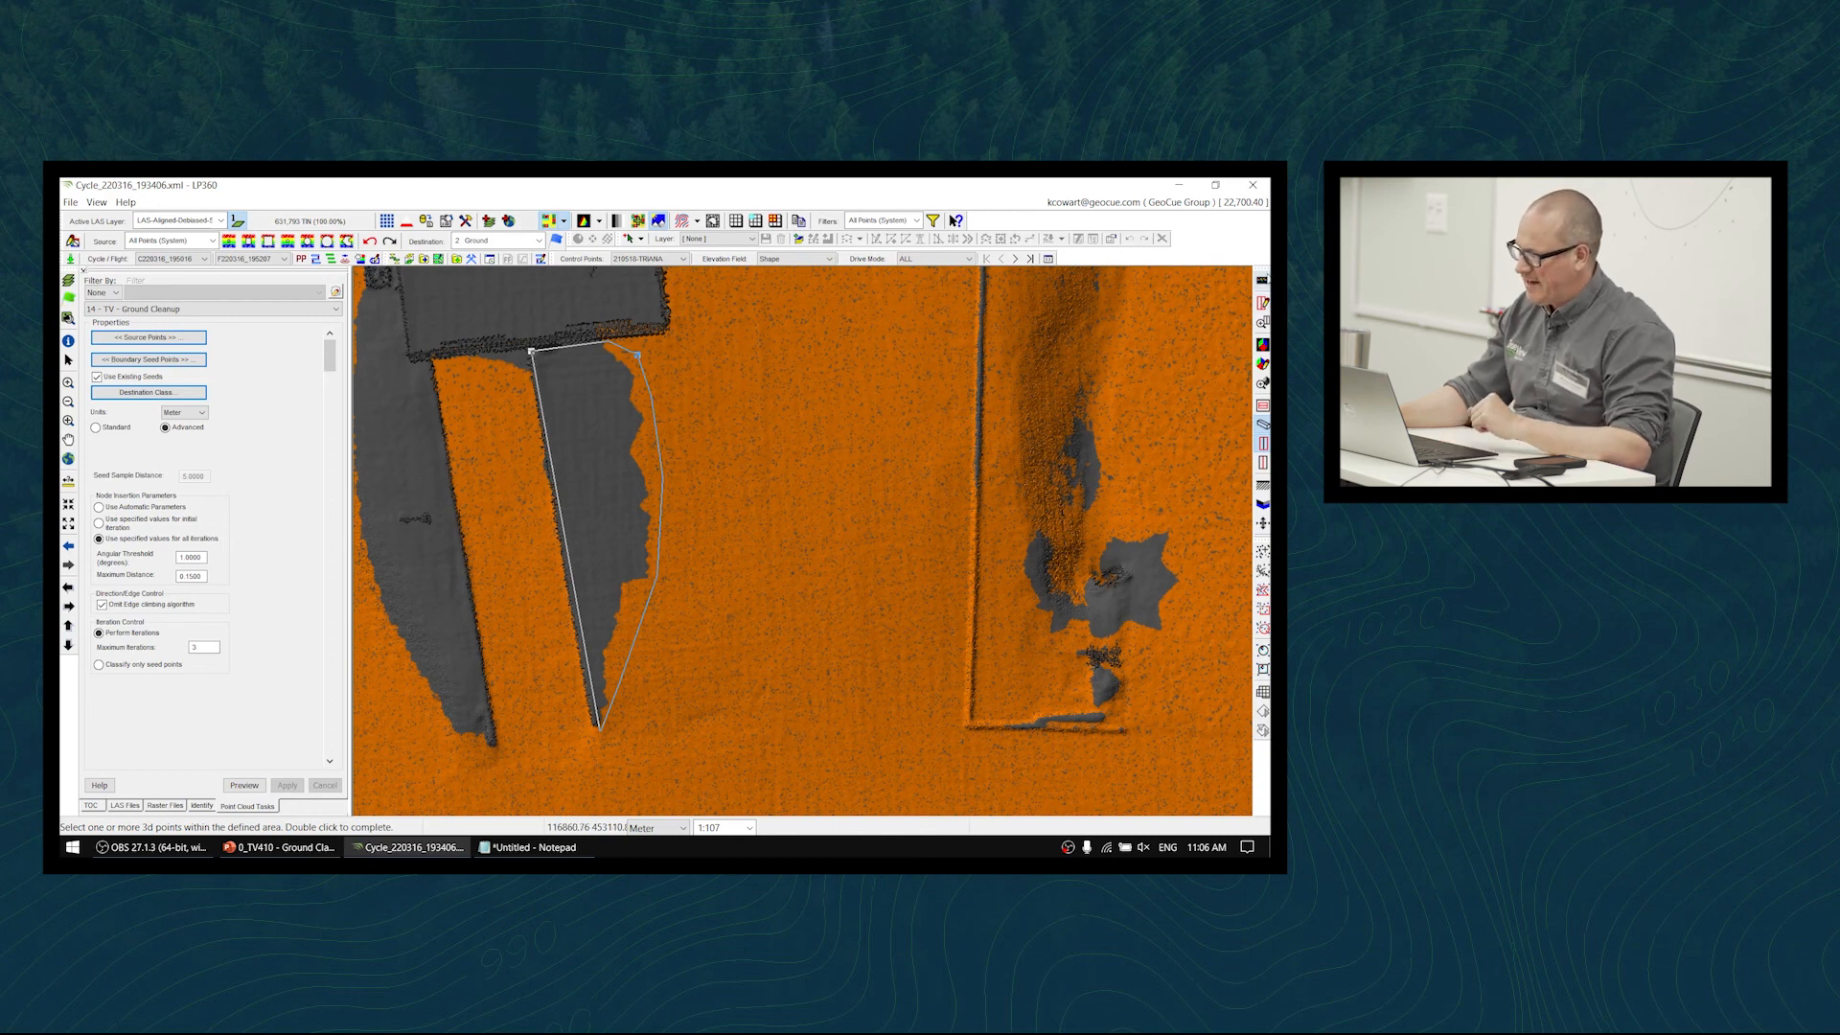
# - Open the profile view with the All Points (System) filter and color its points by classification
pyautogui.click(1264, 281)
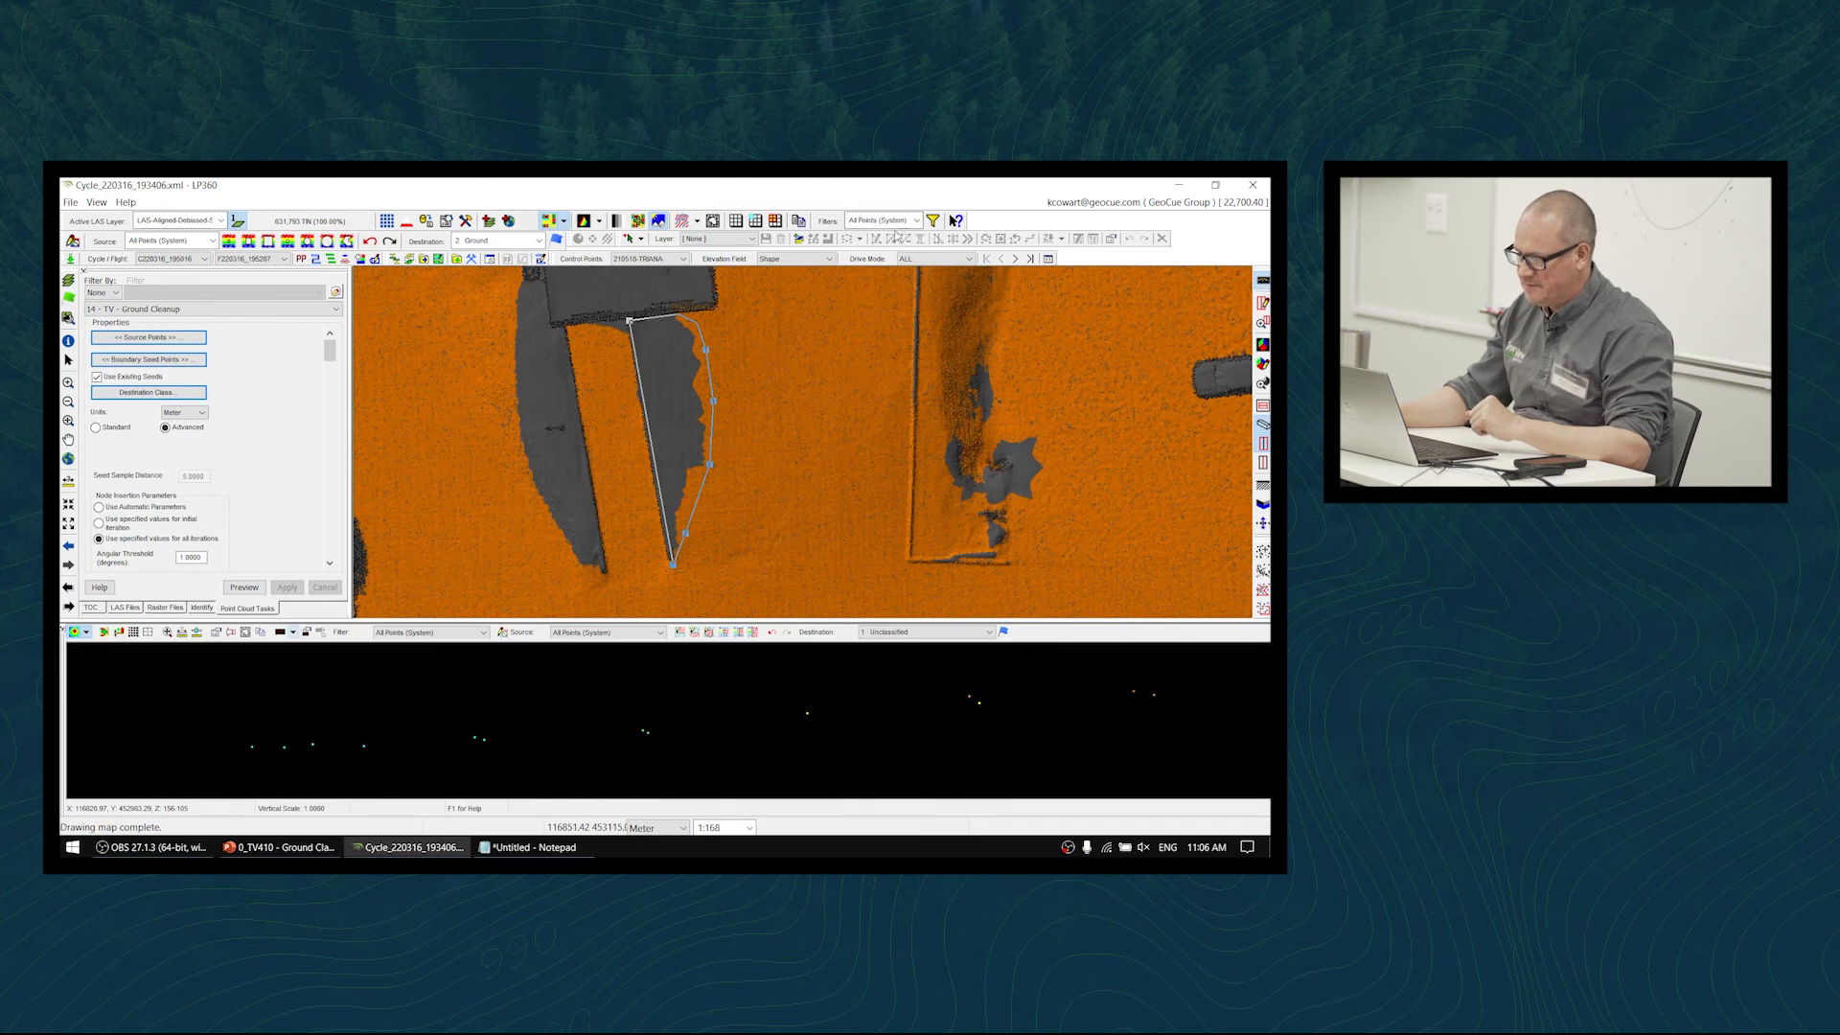
pyautogui.click(433, 634)
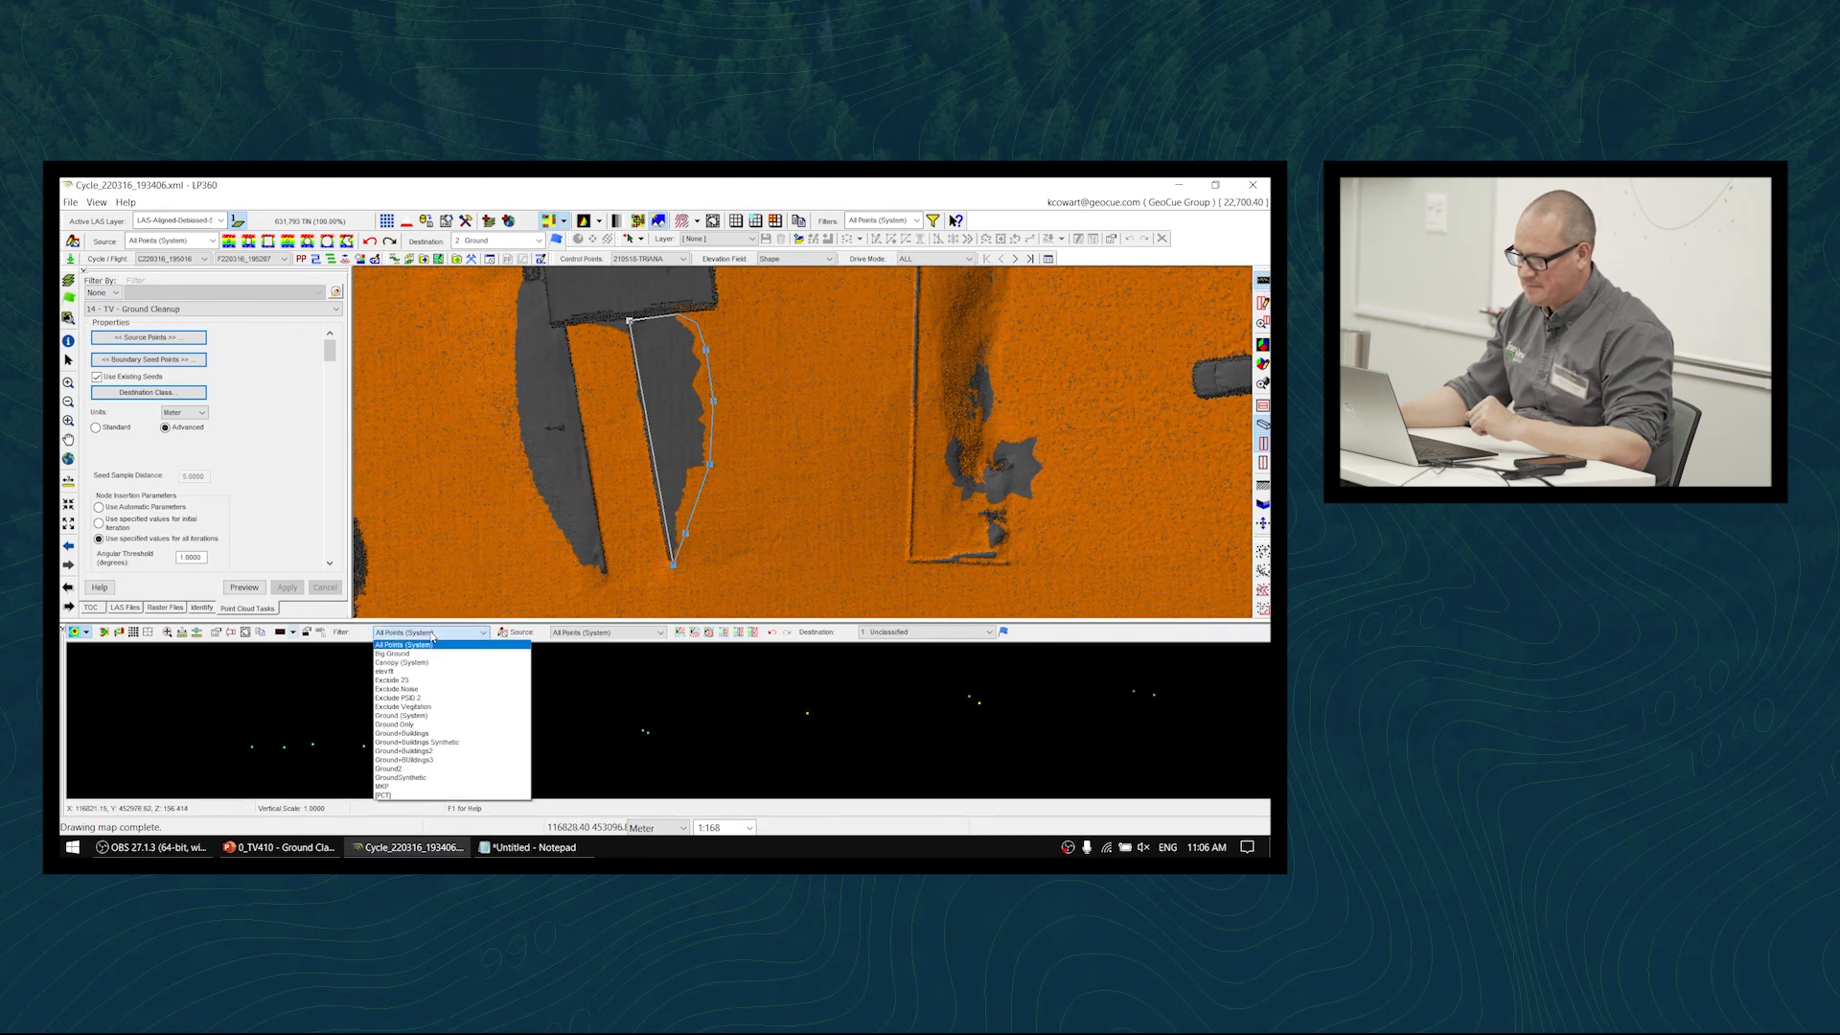
pyautogui.click(430, 645)
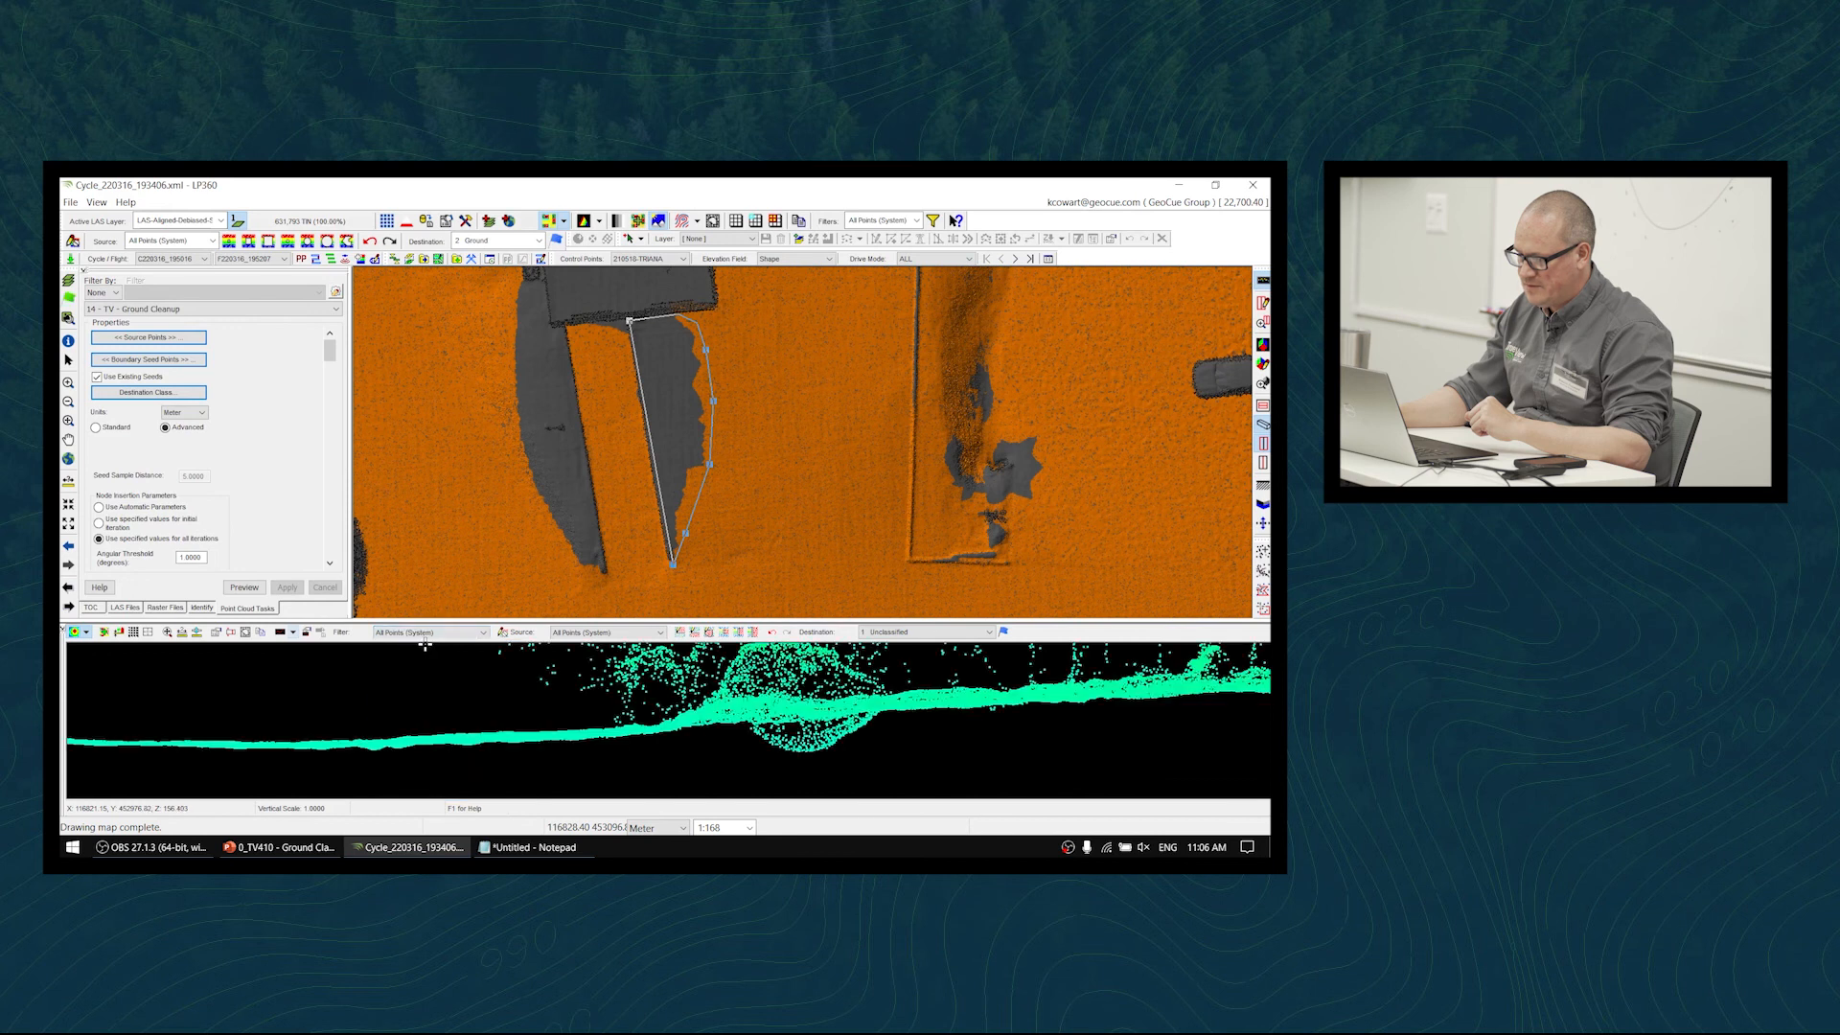
pyautogui.click(85, 634)
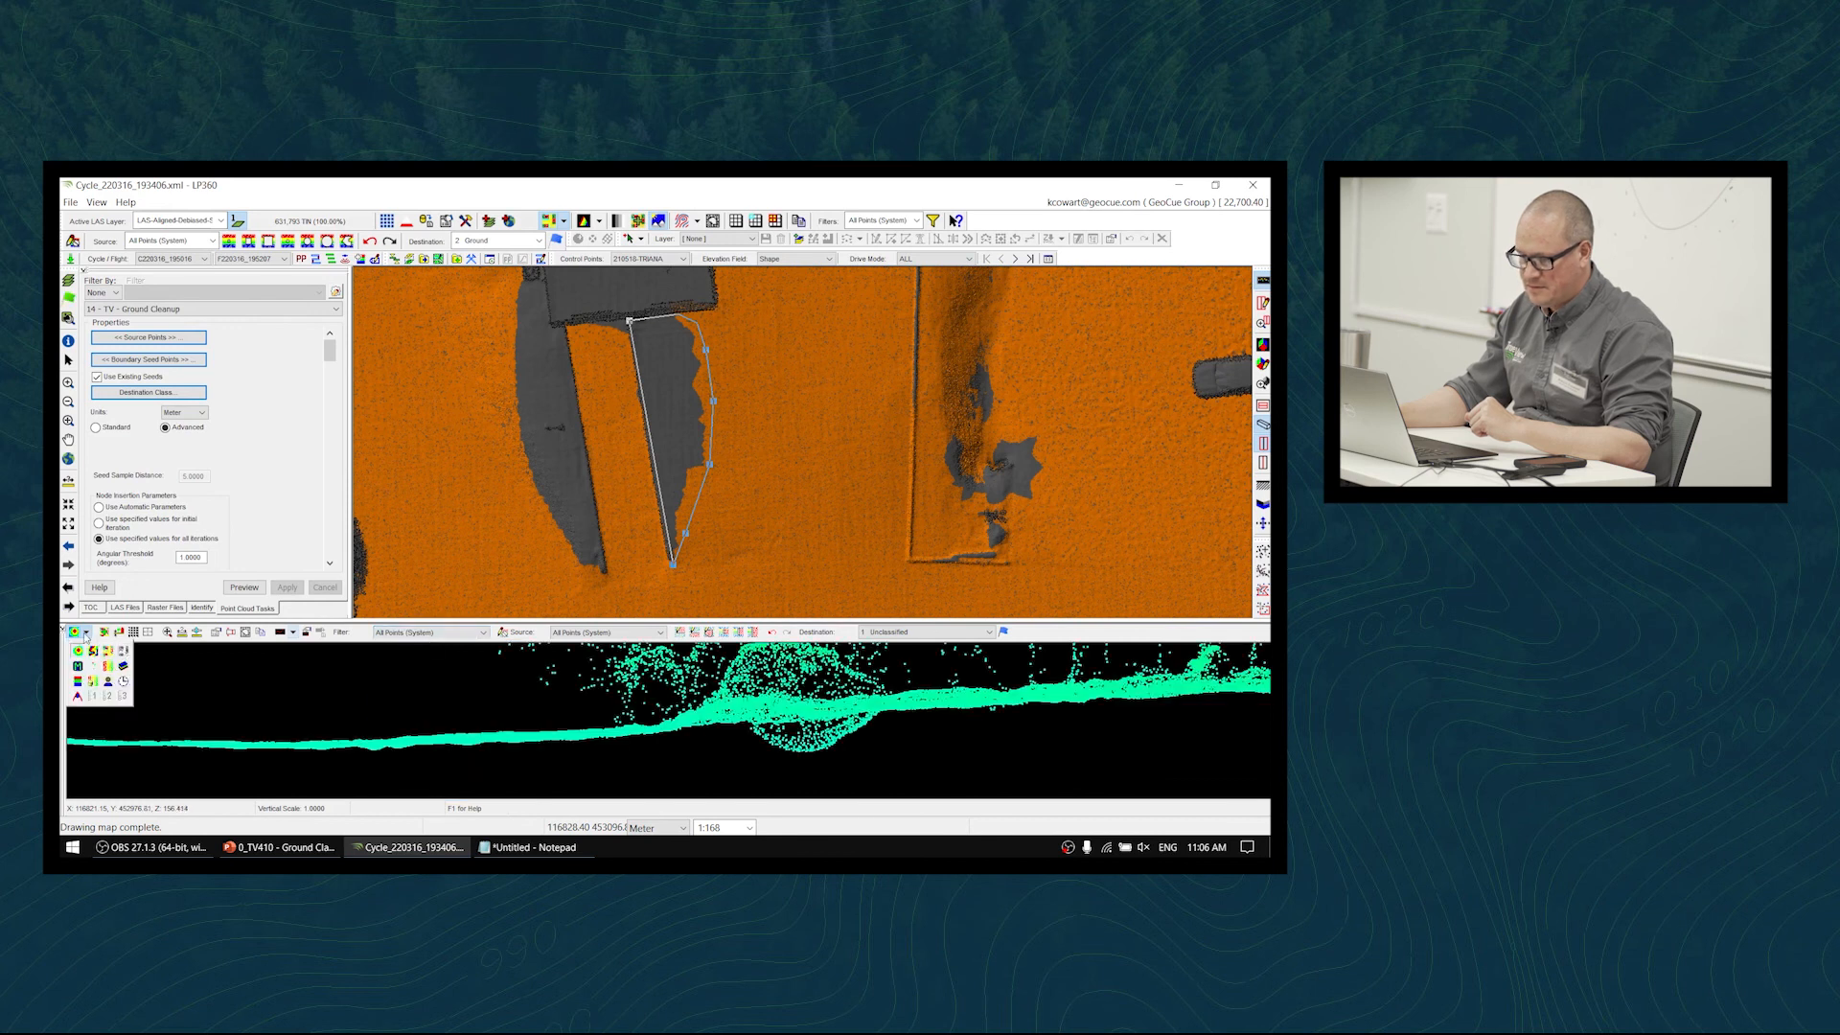
pyautogui.click(107, 651)
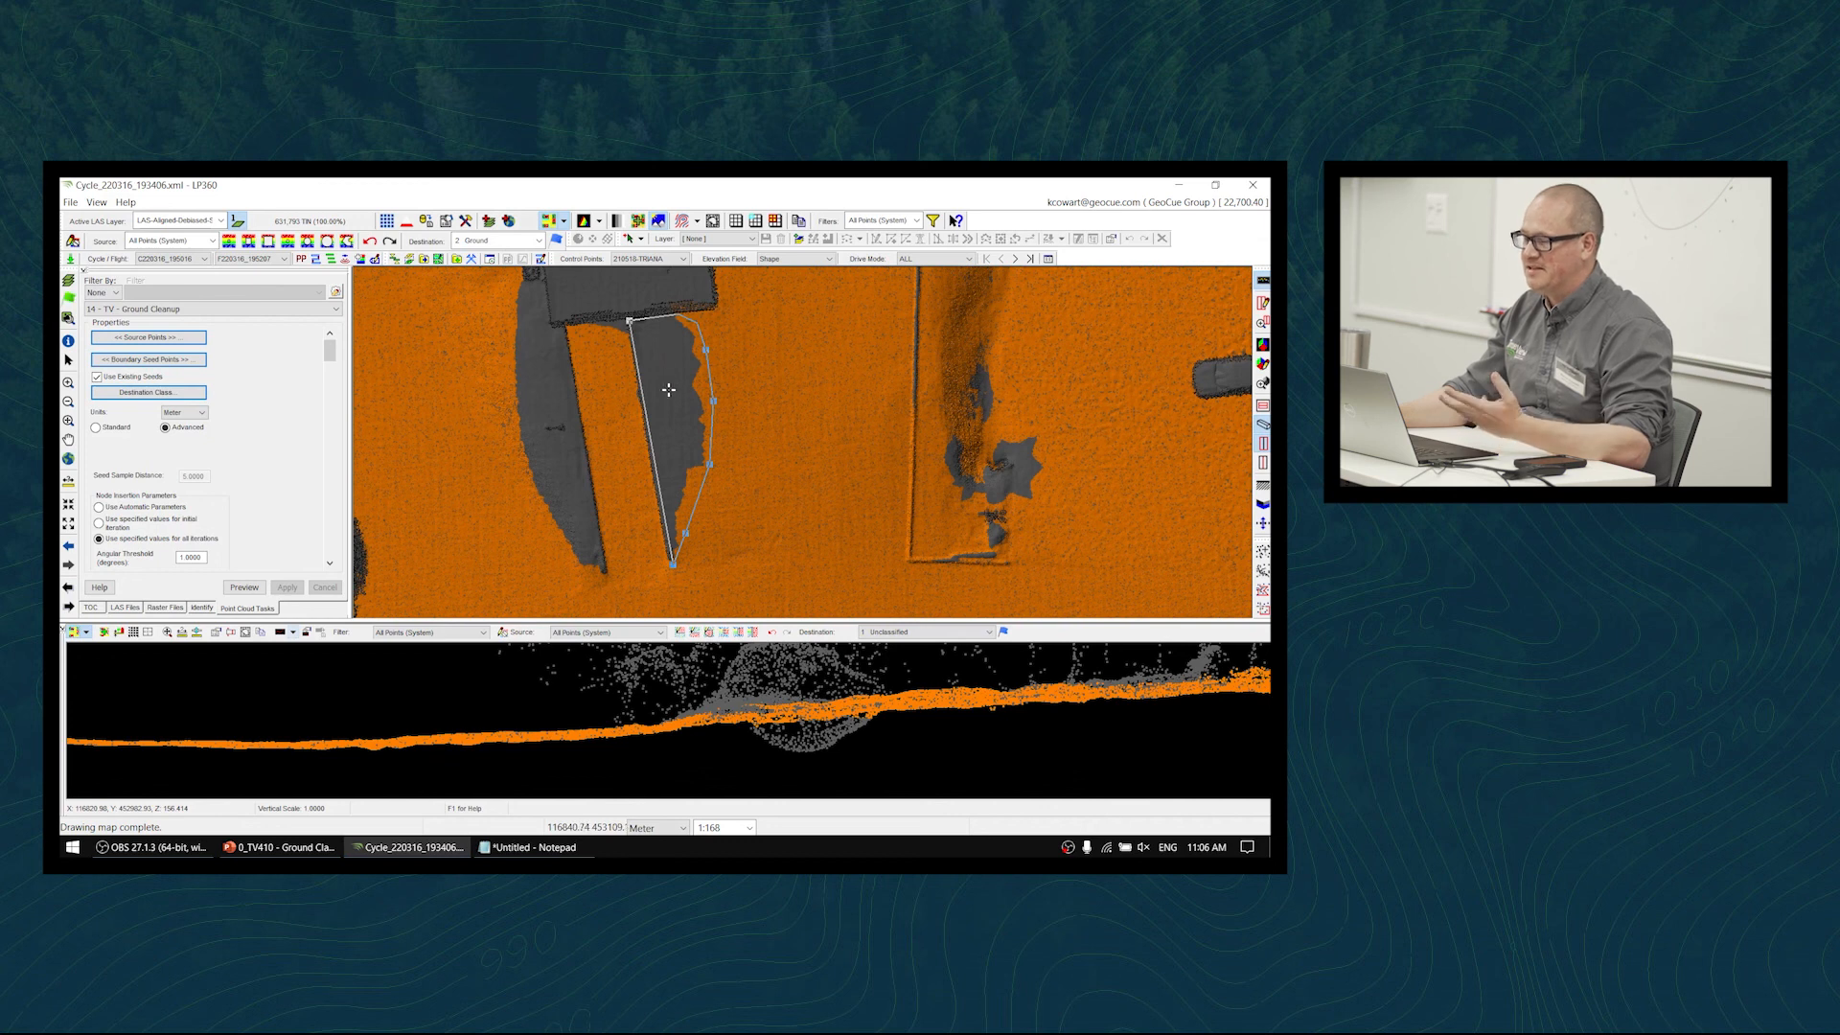
# - Pick the first seed points near the building end of the outlined slope, checking their elevation in the profile
pyautogui.click(672, 327)
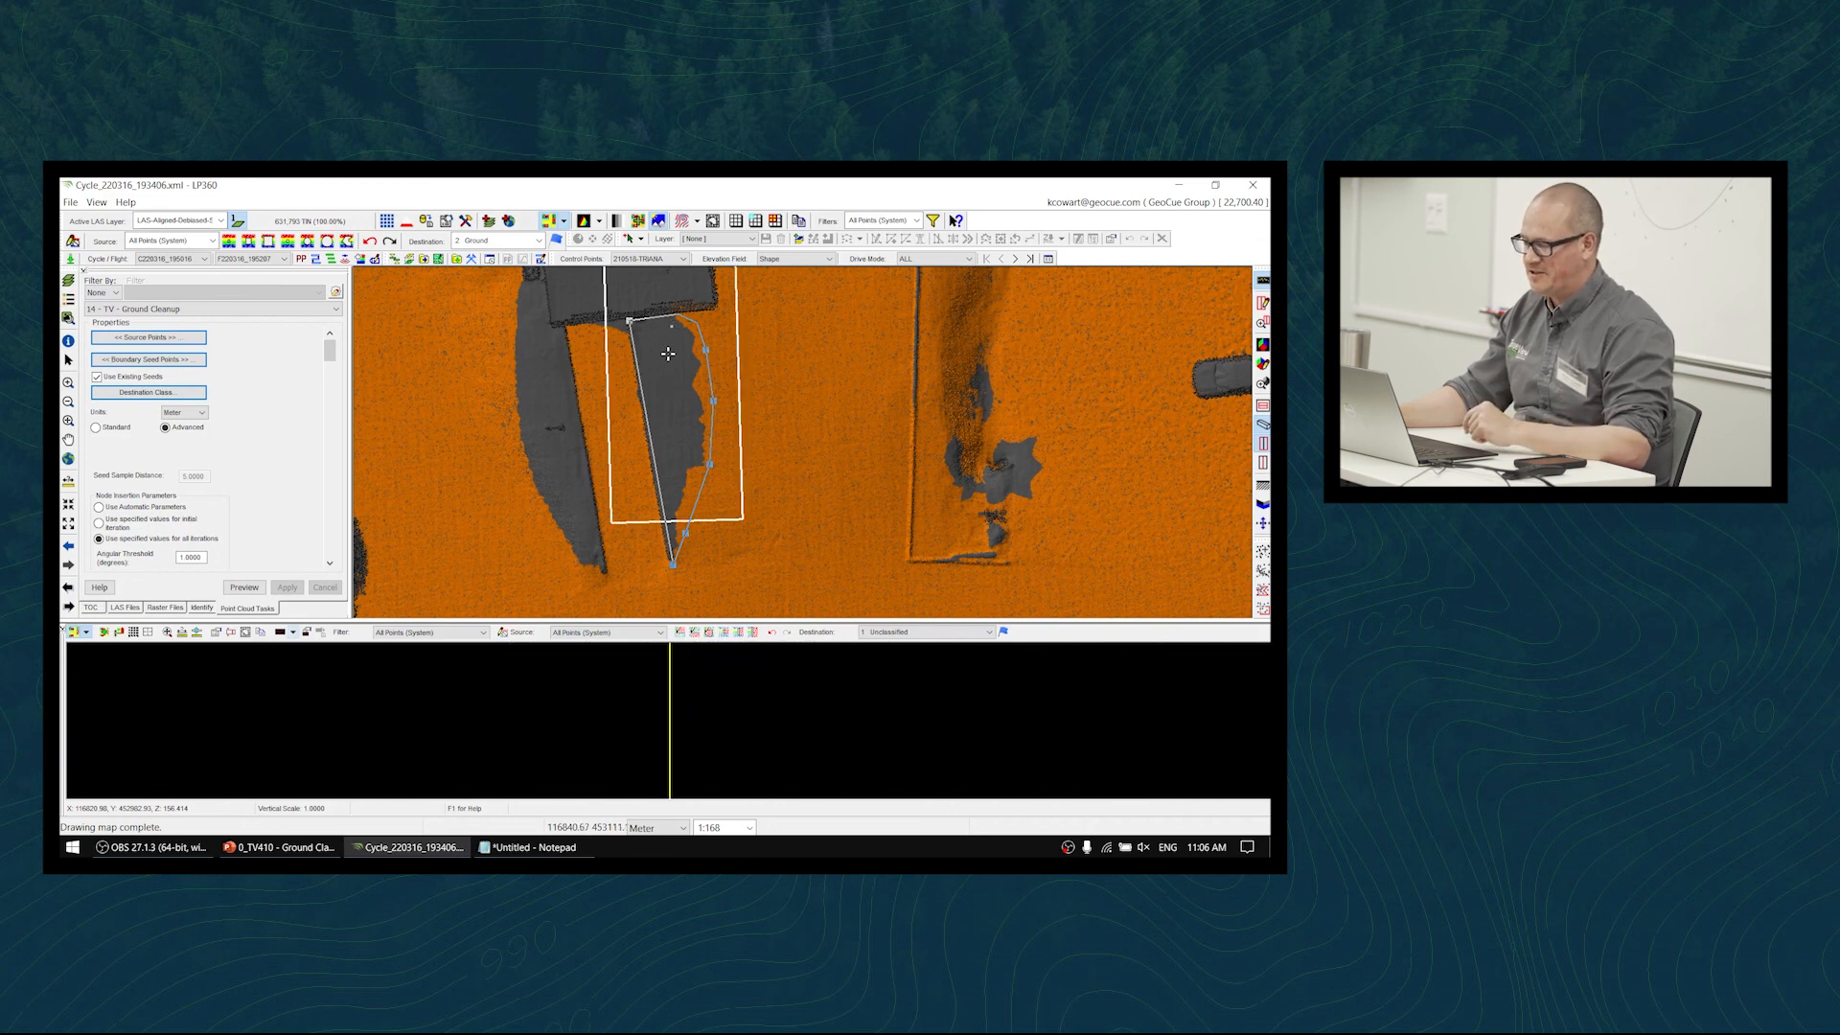
pyautogui.click(166, 634)
pyautogui.moveTo(494, 702); pyautogui.dragTo(507, 752)
pyautogui.moveTo(512, 667); pyautogui.dragTo(523, 715)
pyautogui.moveTo(642, 697); pyautogui.dragTo(645, 651)
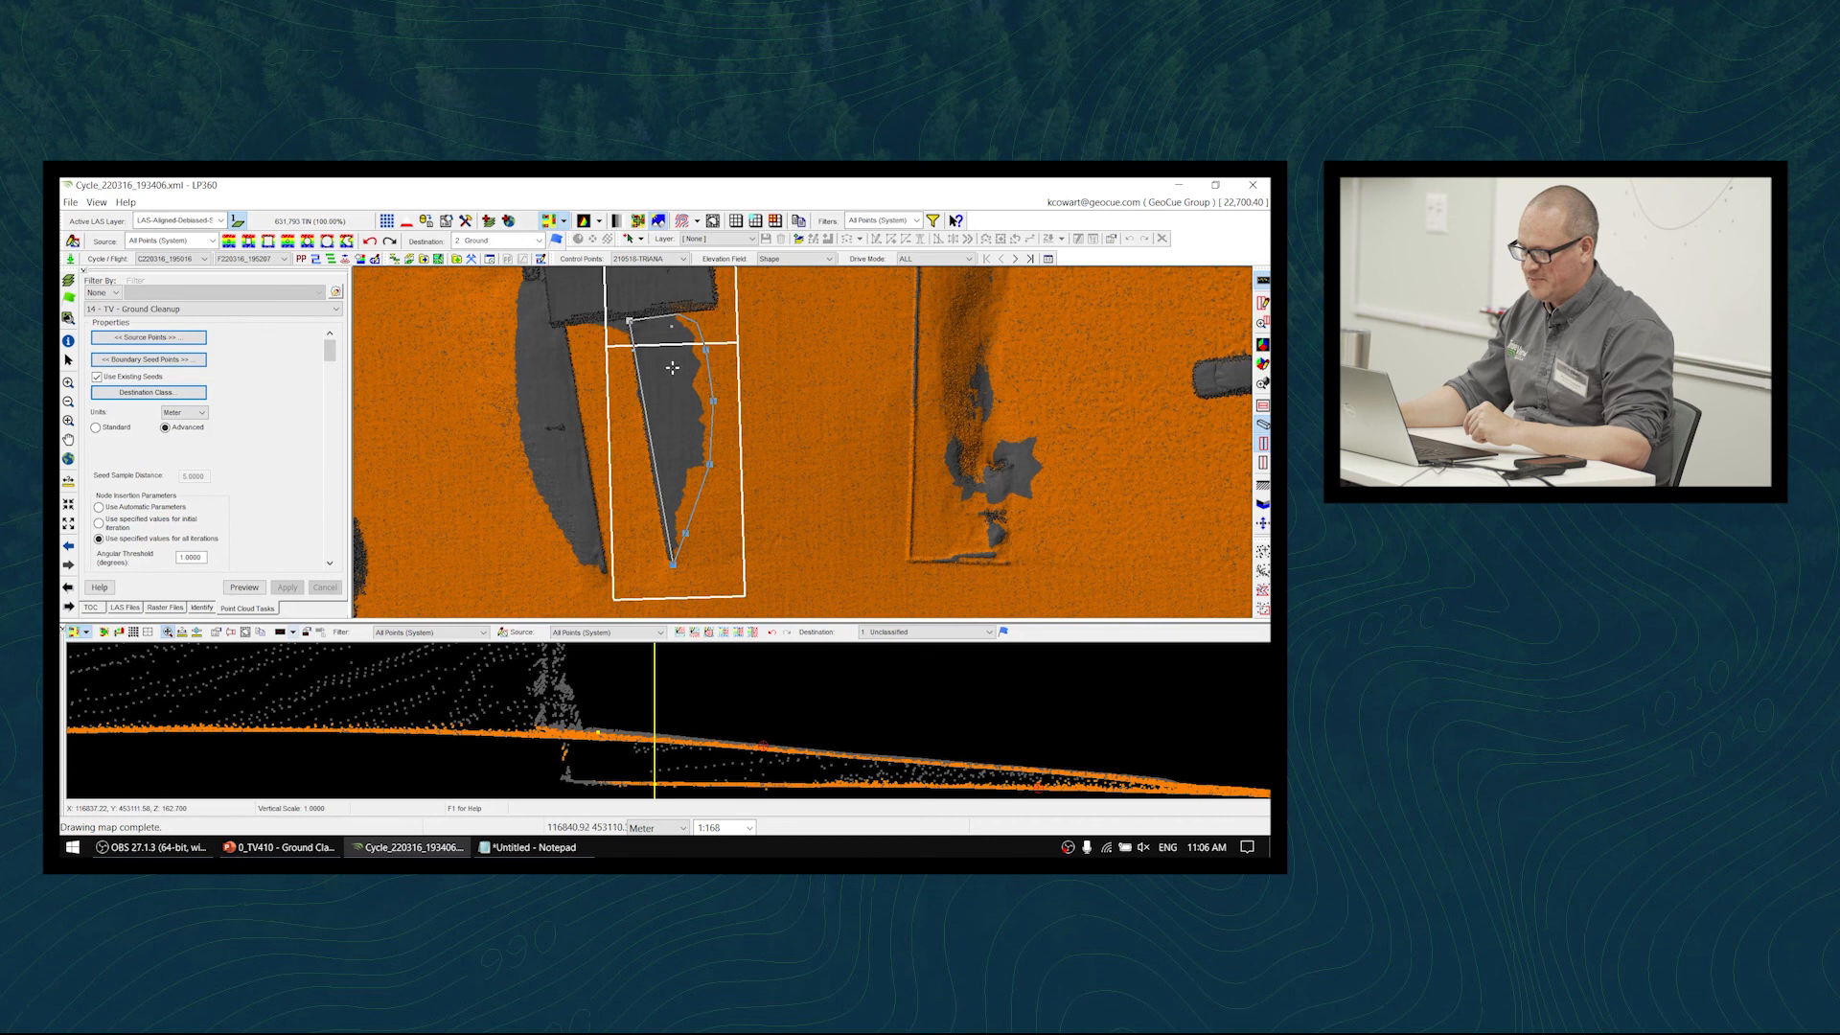
pyautogui.scroll(3, 680, 350)
pyautogui.scroll(-2, 684, 347)
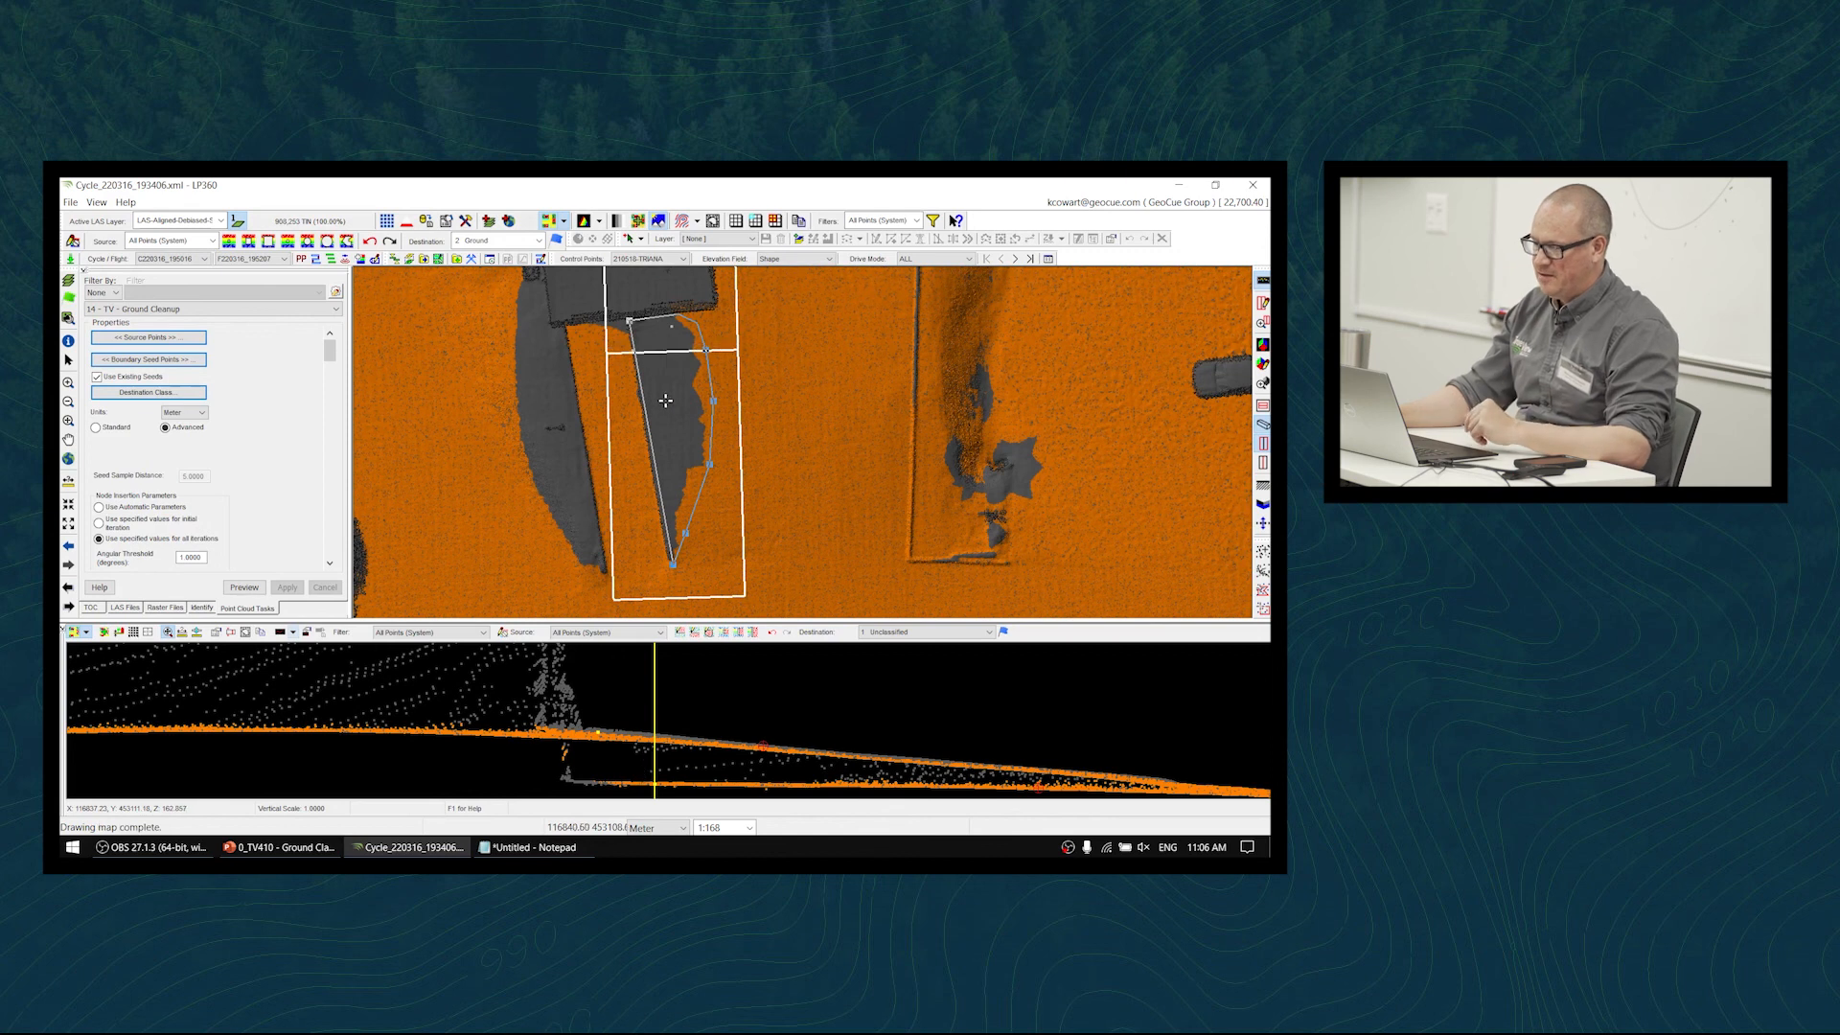
pyautogui.click(651, 336)
pyautogui.click(678, 343)
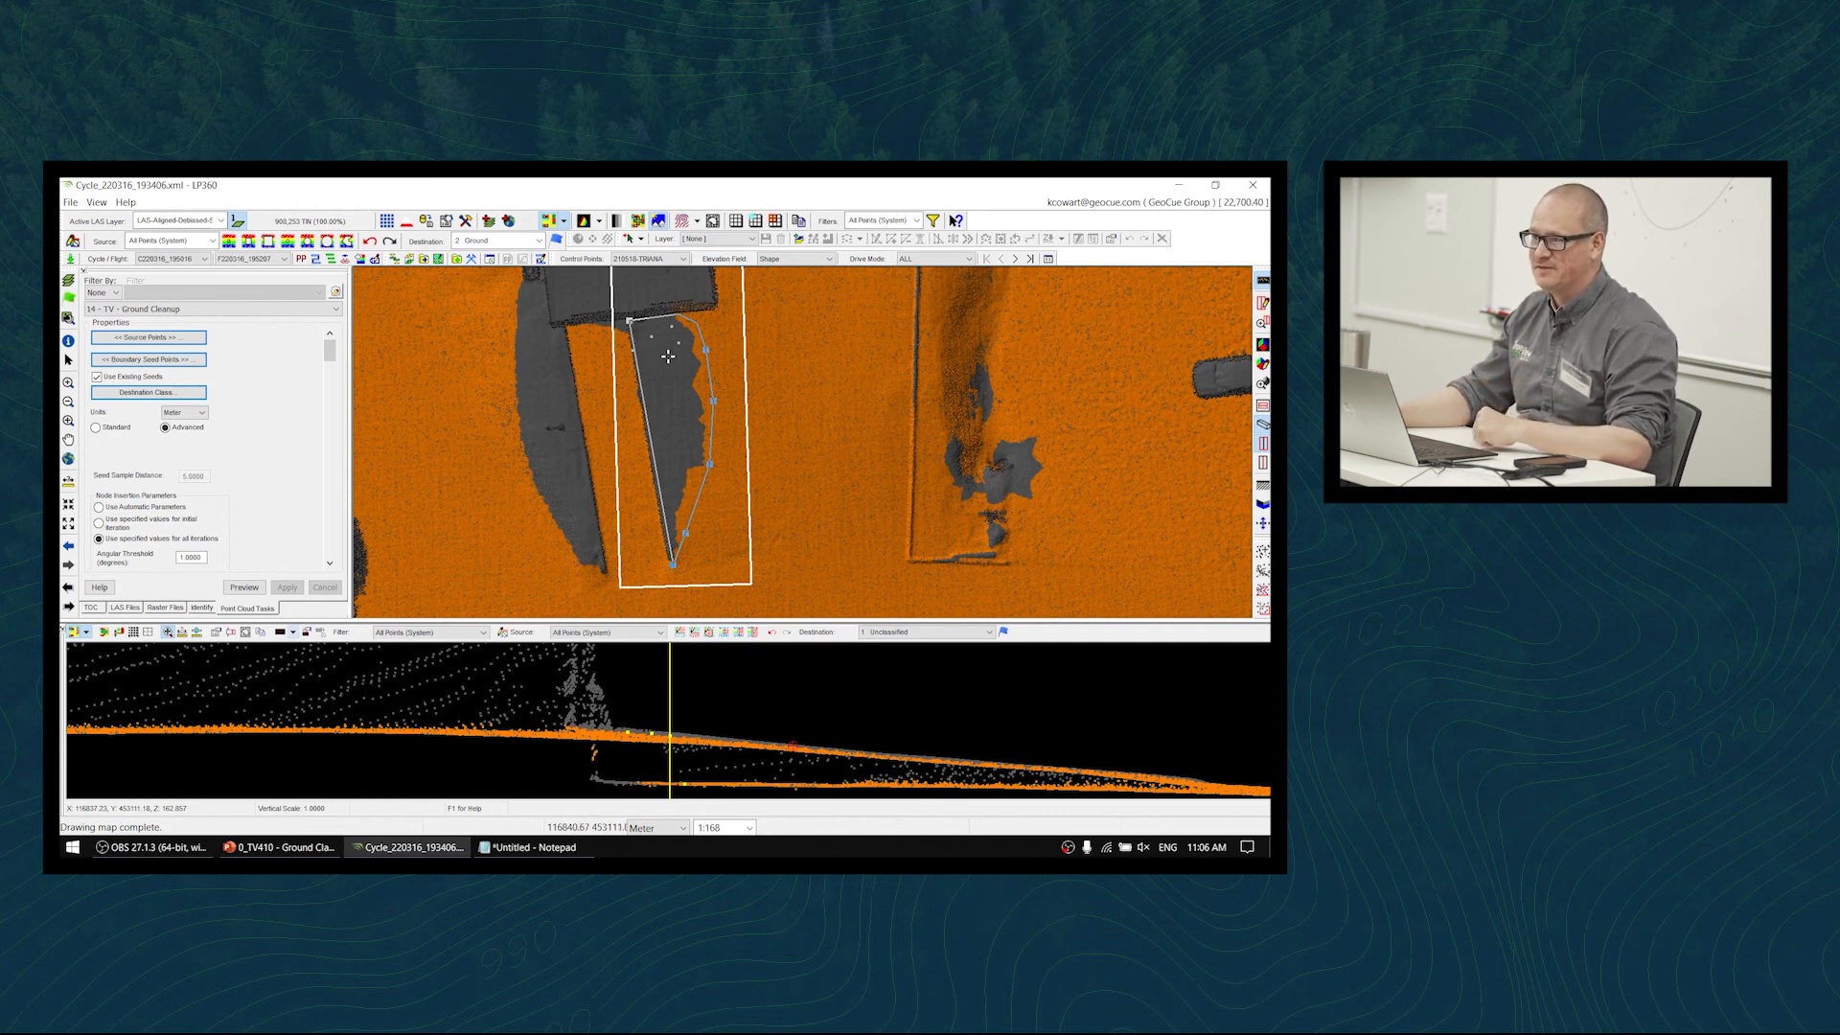
pyautogui.moveTo(665, 351); pyautogui.dragTo(650, 372)
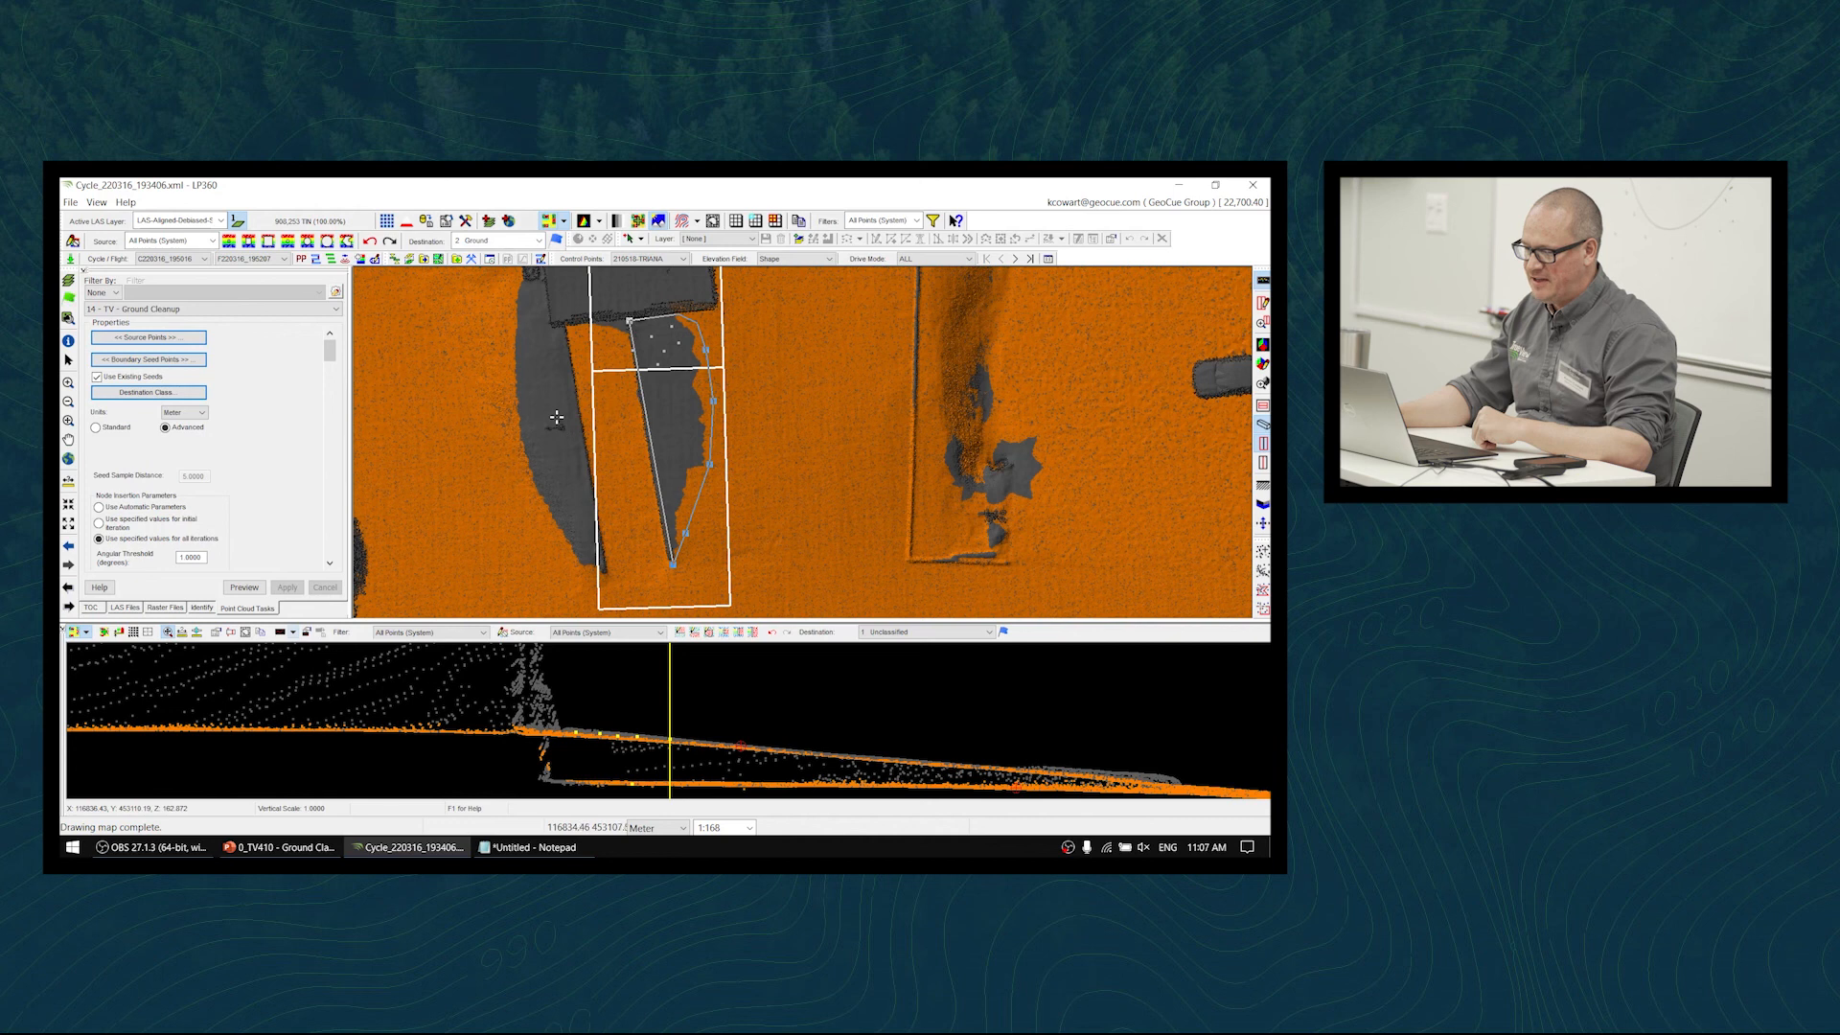
pyautogui.click(685, 365)
pyautogui.click(673, 374)
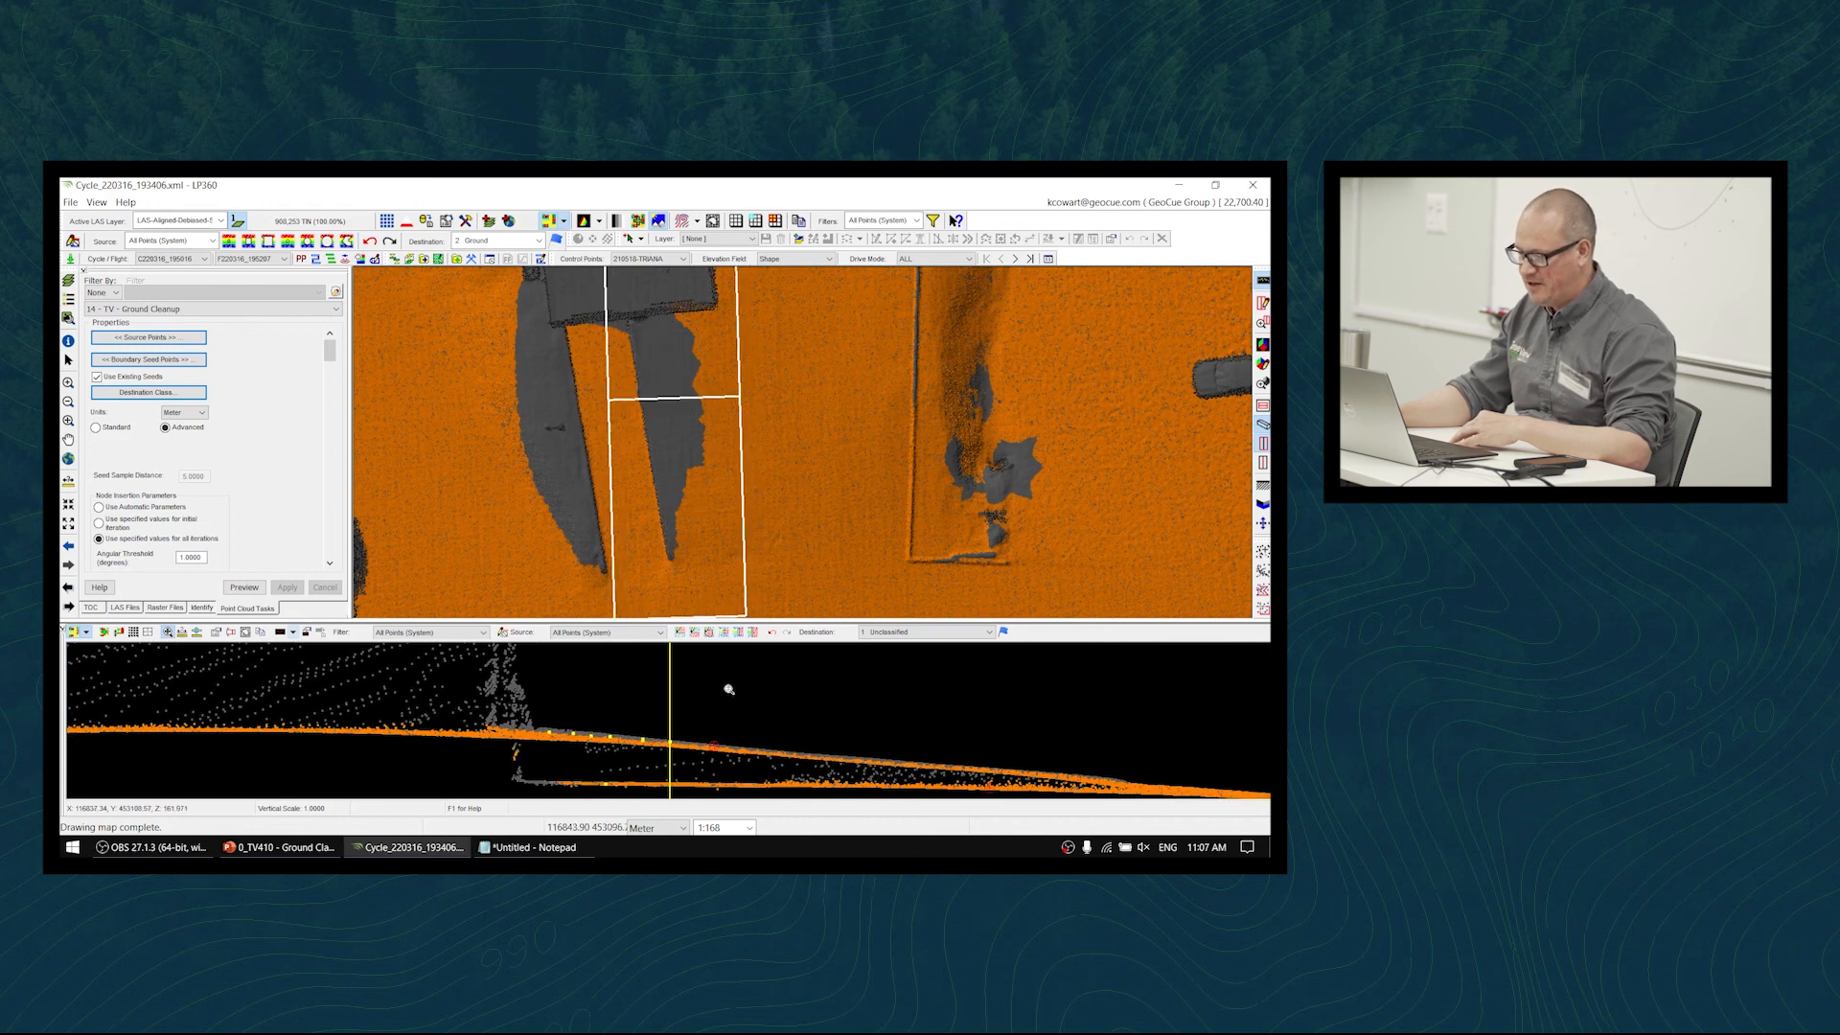
# - Set the Profile Depth to 1
pyautogui.click(232, 633)
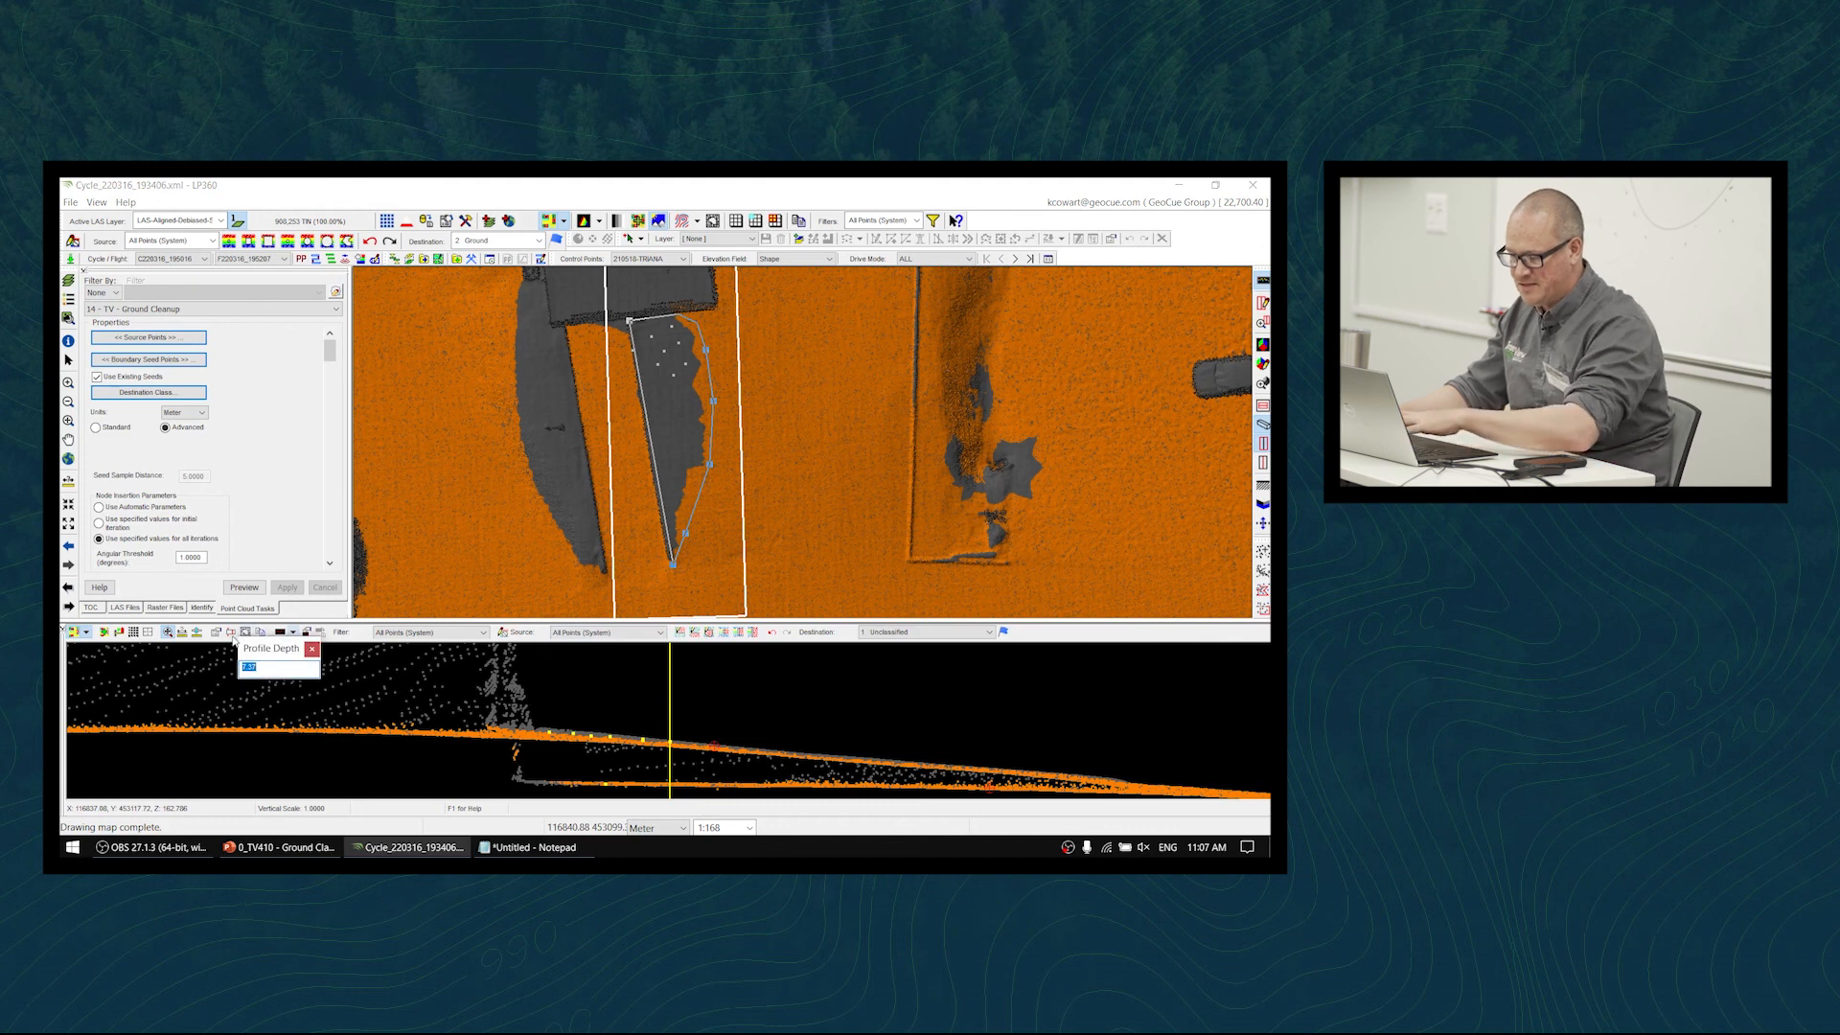
pyautogui.write('1')
pyautogui.press('Return')
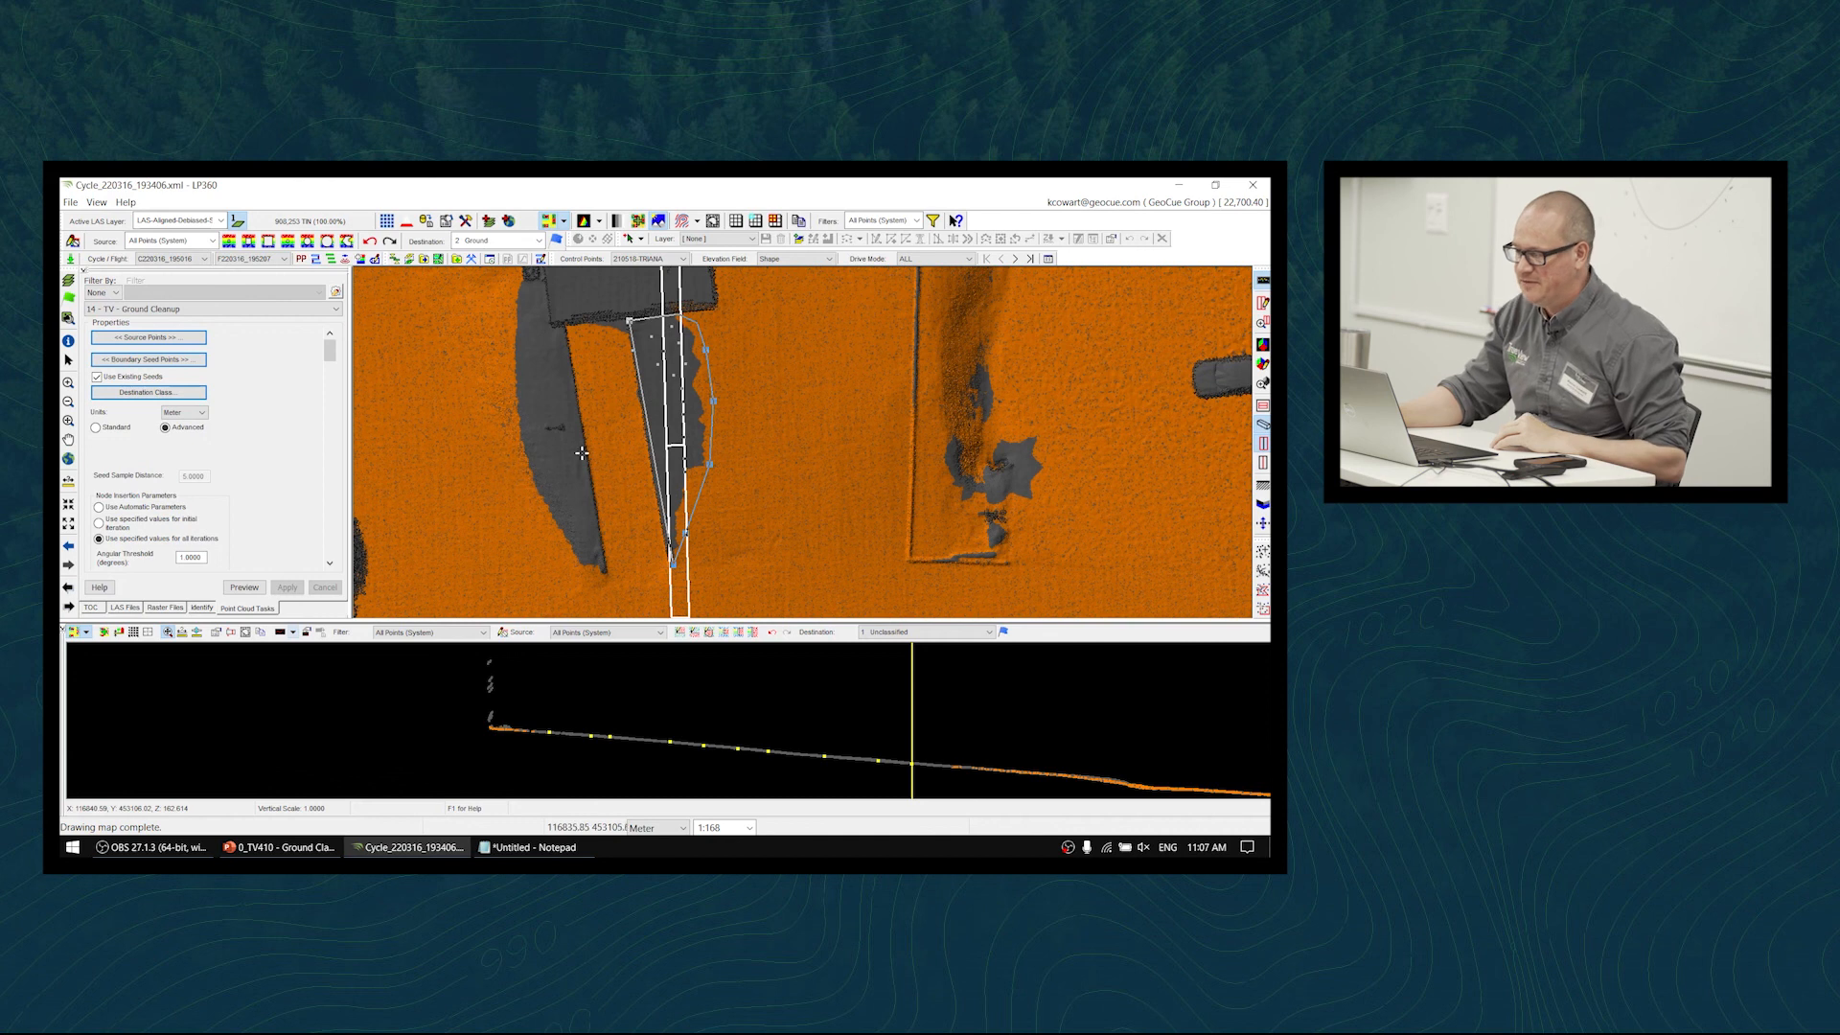
# - Pick more seed points along the rest of the outlined slope and complete the selection to reclassify its ground
pyautogui.click(657, 386)
pyautogui.click(655, 361)
pyautogui.click(663, 343)
pyautogui.click(686, 340)
pyautogui.click(674, 403)
pyautogui.click(655, 407)
pyautogui.click(690, 432)
pyautogui.click(701, 440)
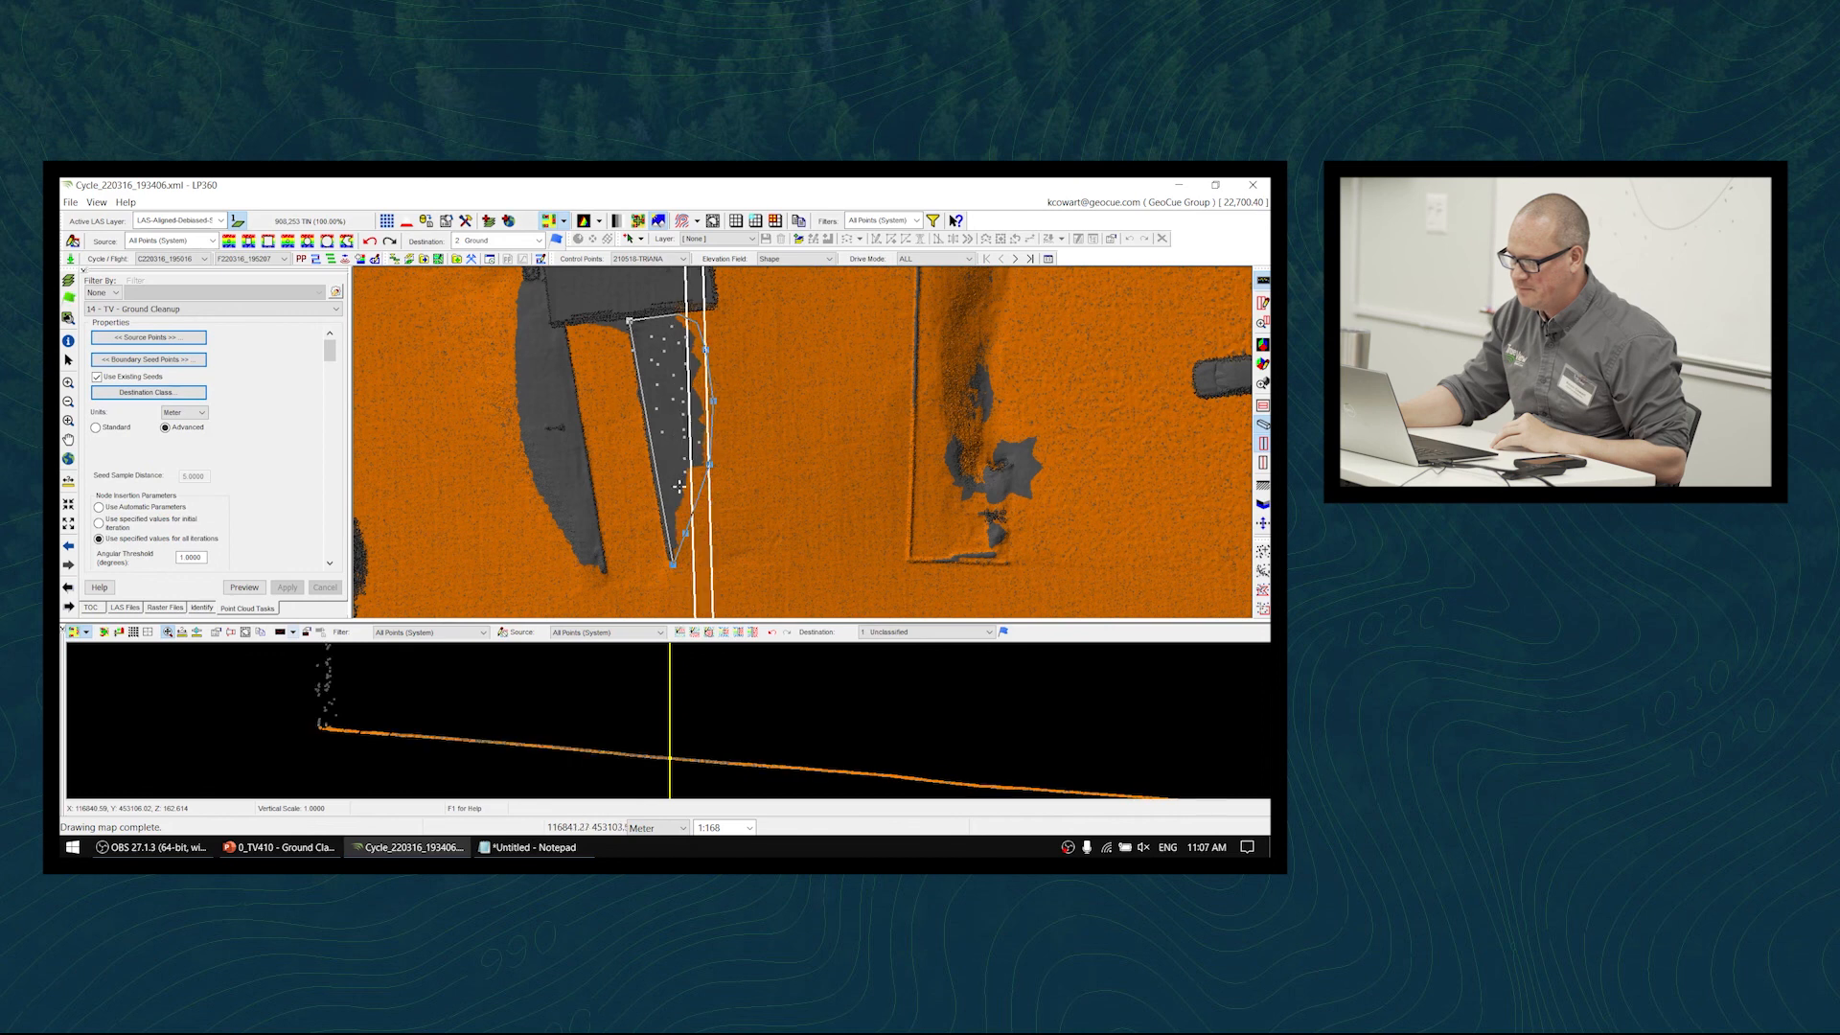
pyautogui.click(668, 493)
pyautogui.click(671, 446)
pyautogui.click(677, 462)
pyautogui.click(806, 758)
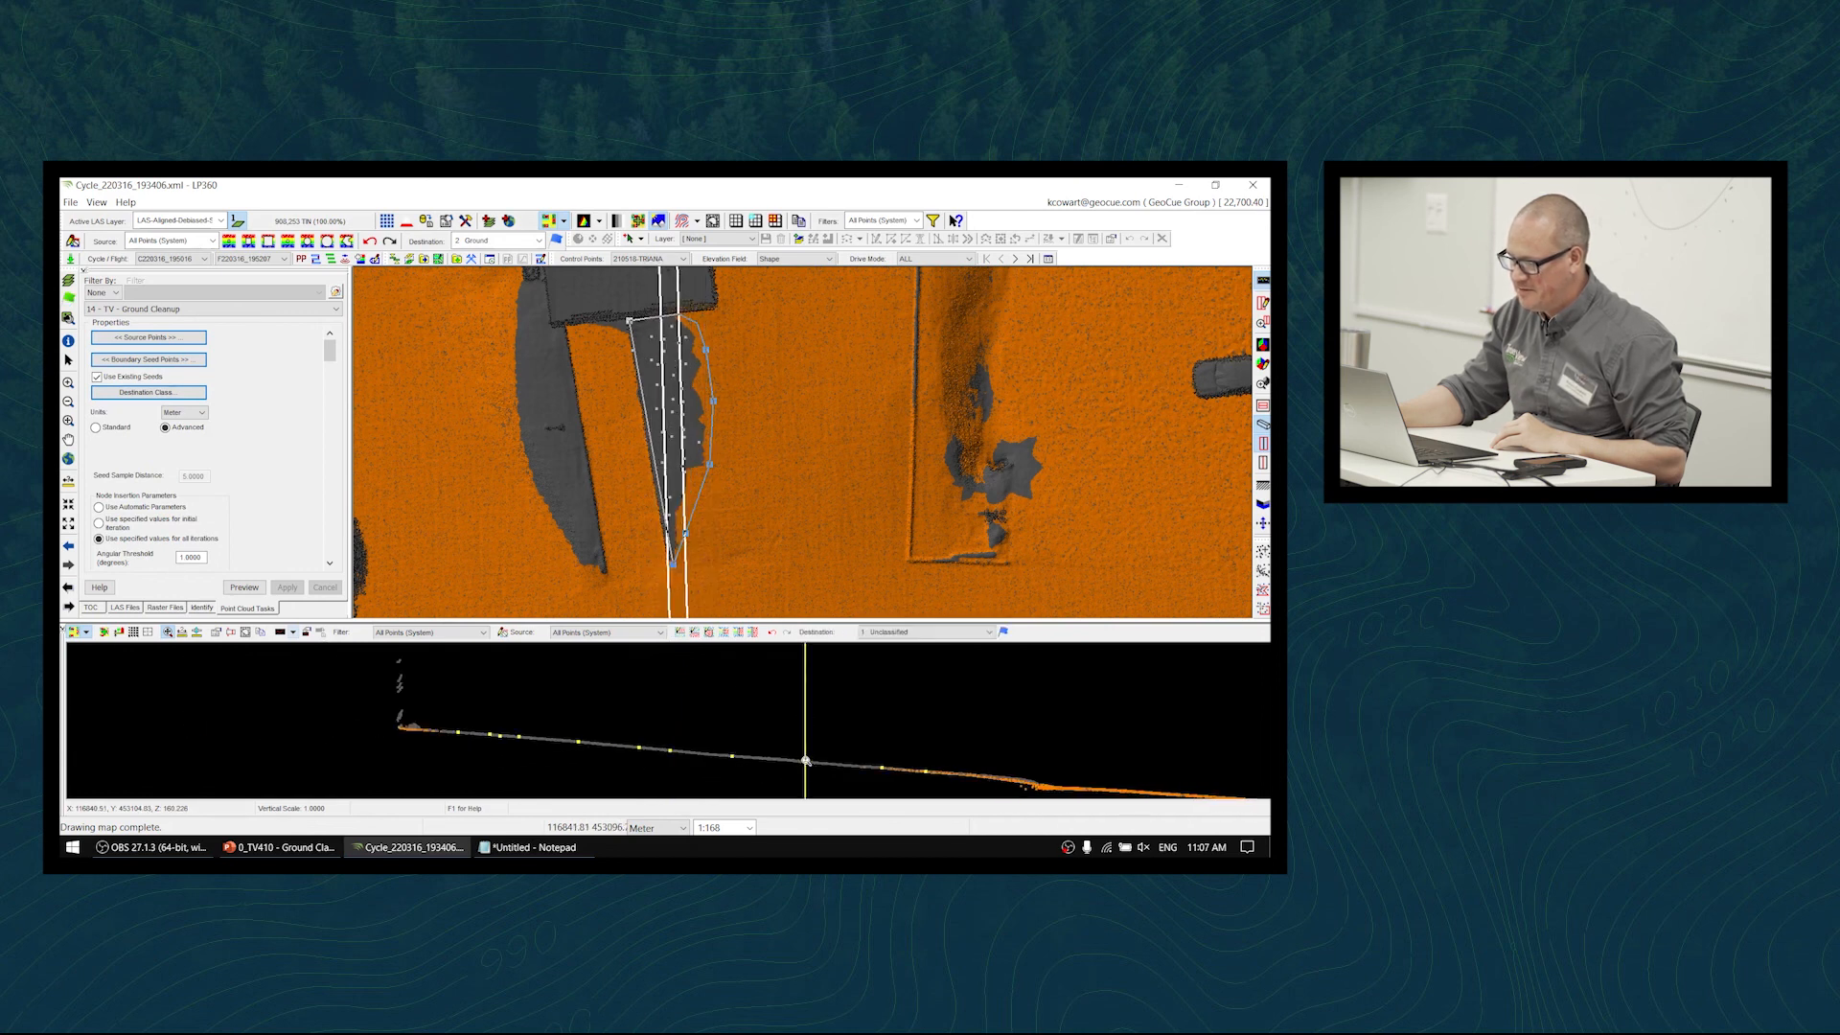
pyautogui.click(708, 755)
pyautogui.click(651, 331)
pyautogui.click(668, 352)
pyautogui.click(651, 369)
pyautogui.click(645, 347)
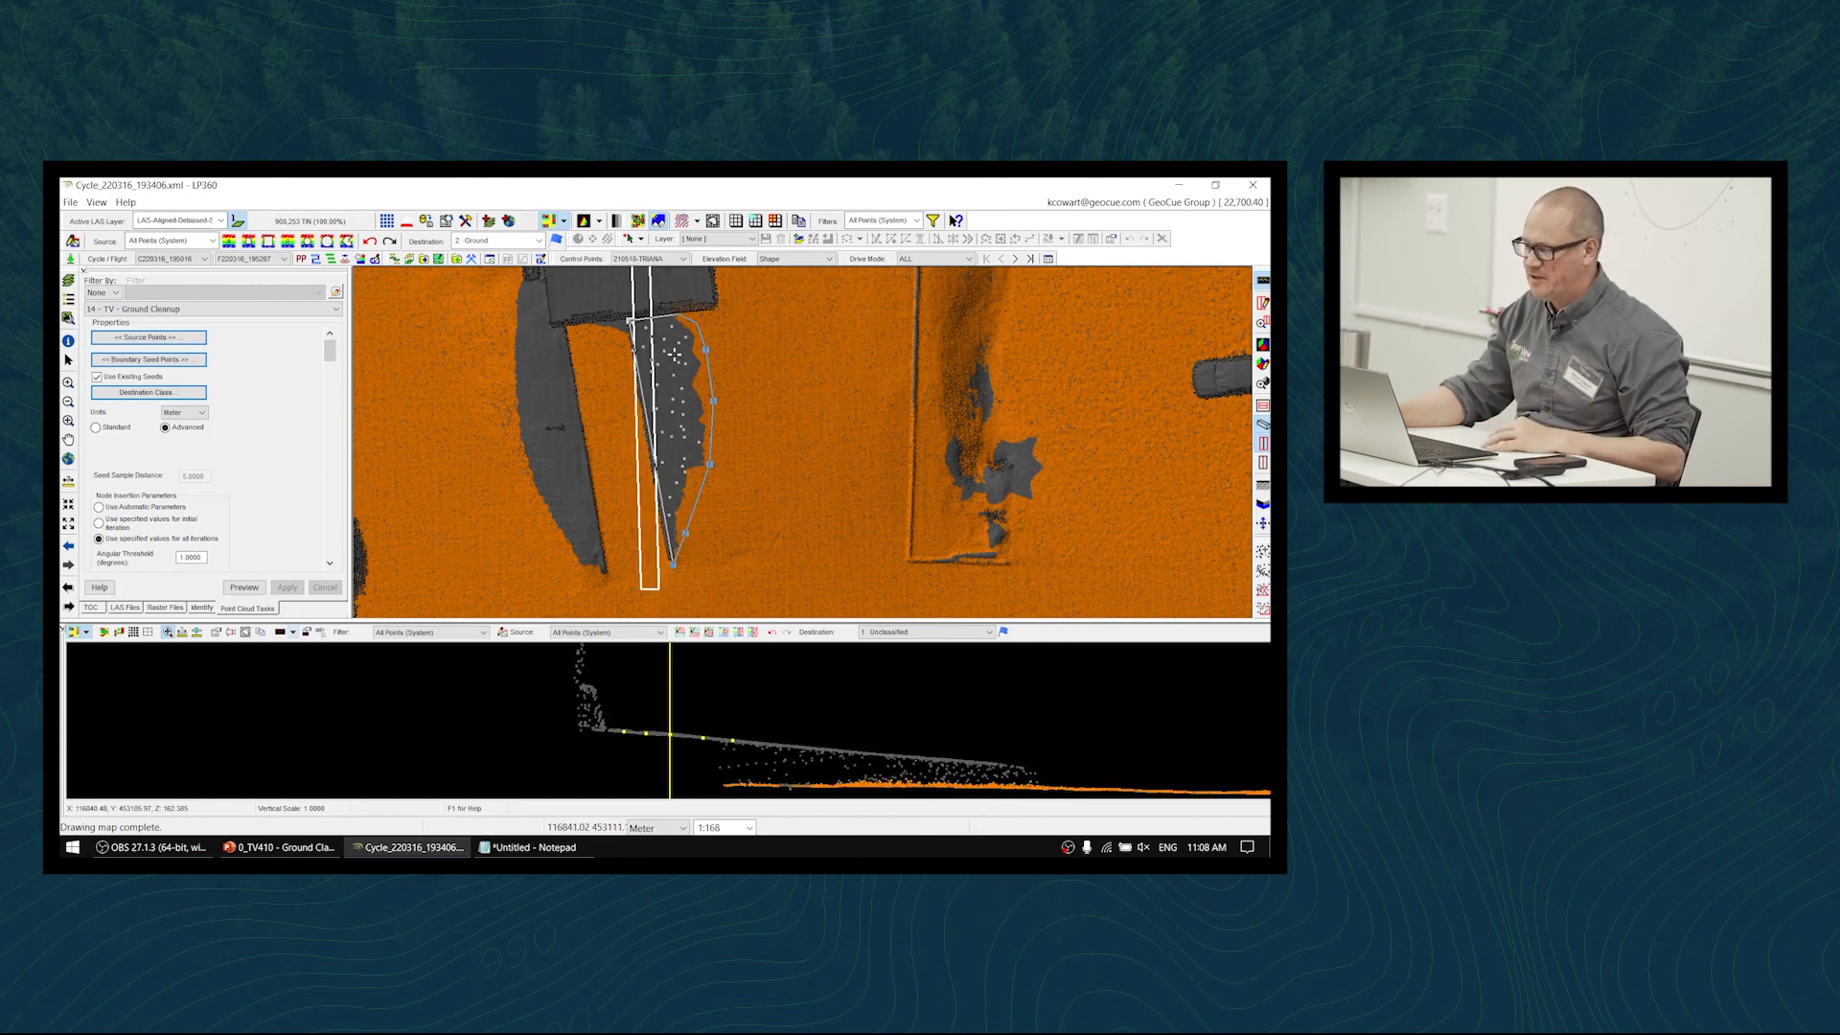
pyautogui.click(680, 353)
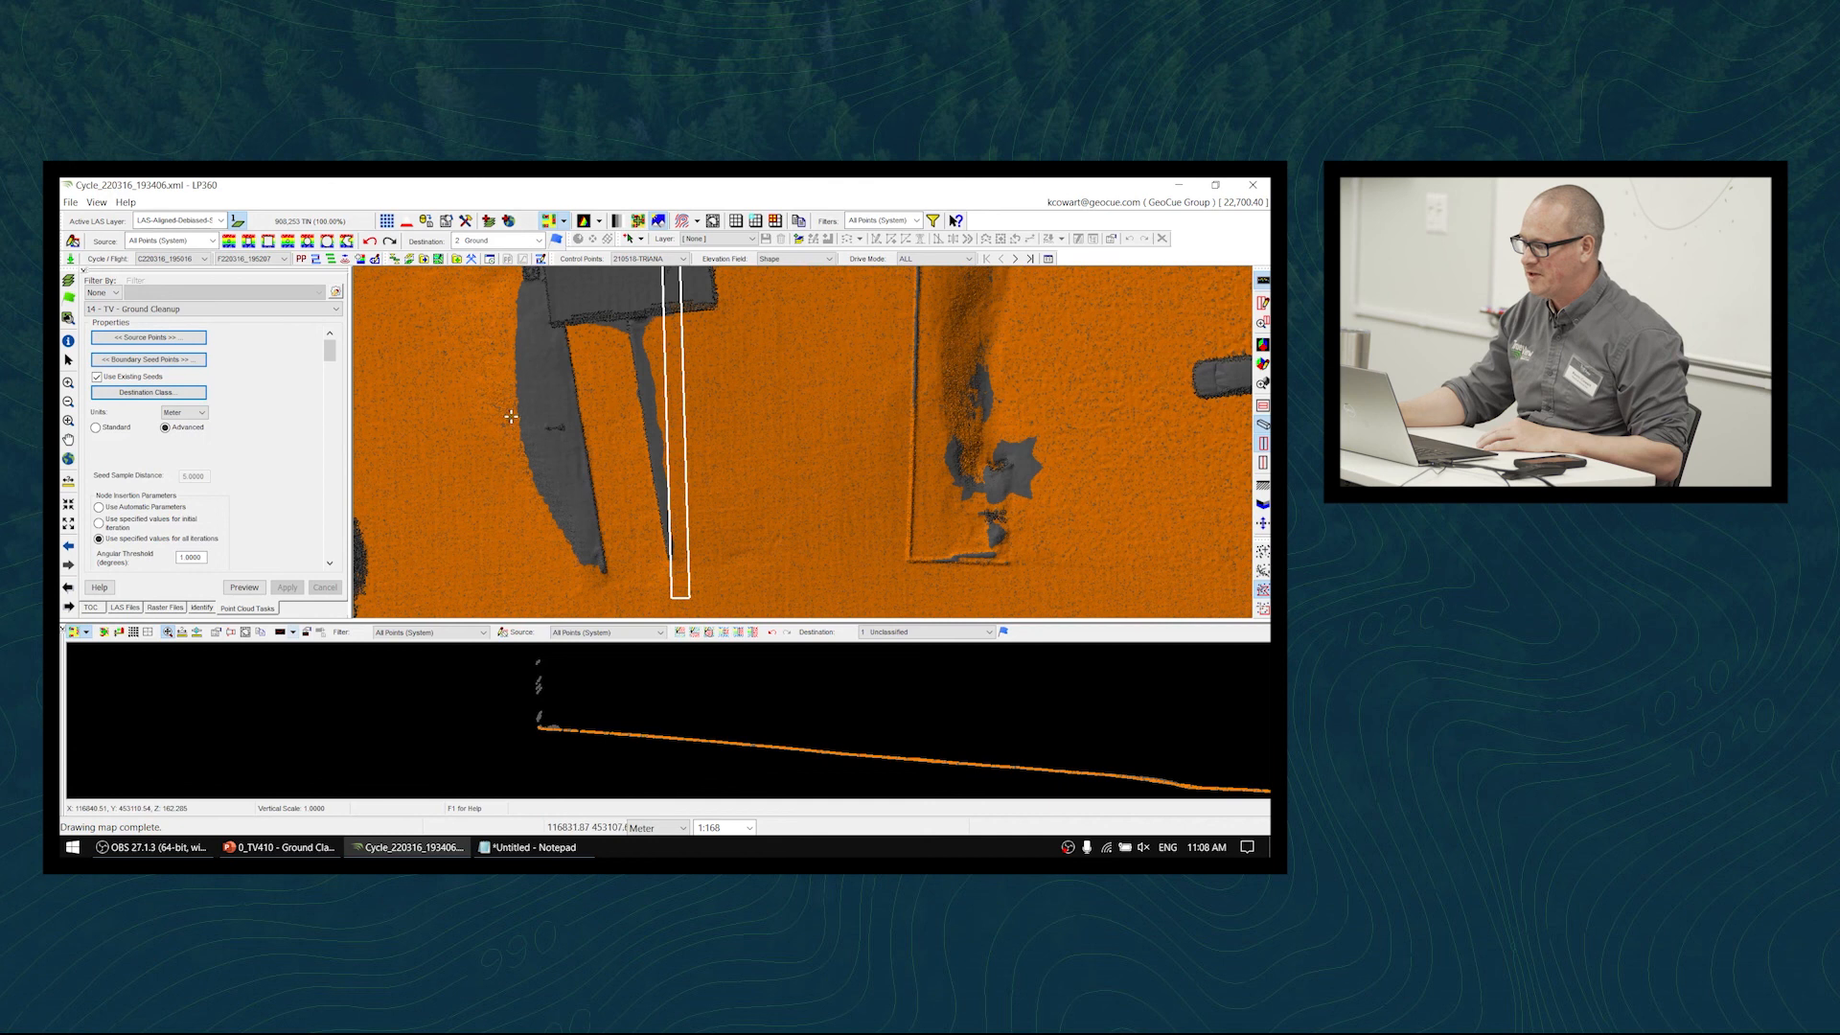
# - Outline the unclassified slope west of the small building's ramp with a cleanup polygon and reclassify its ground
pyautogui.click(516, 342)
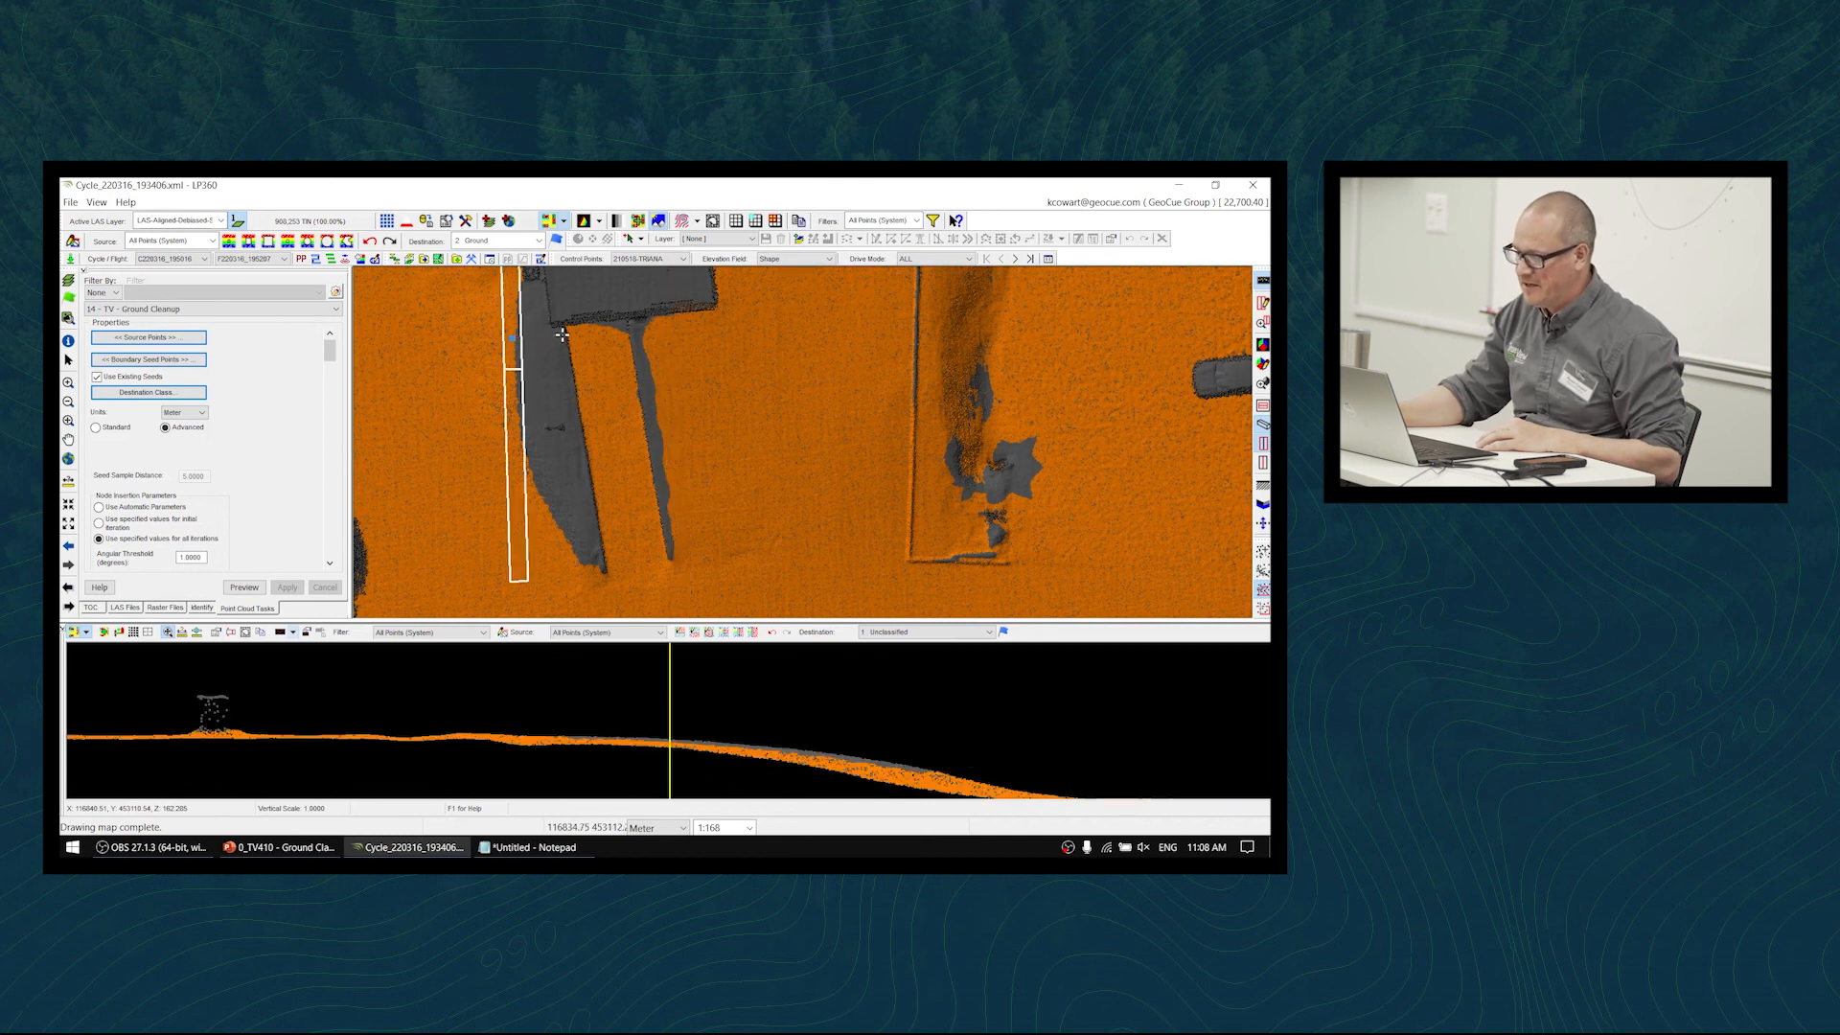
pyautogui.click(563, 335)
pyautogui.click(595, 576)
pyautogui.click(575, 572)
pyautogui.click(535, 518)
pyautogui.click(519, 468)
pyautogui.click(505, 372)
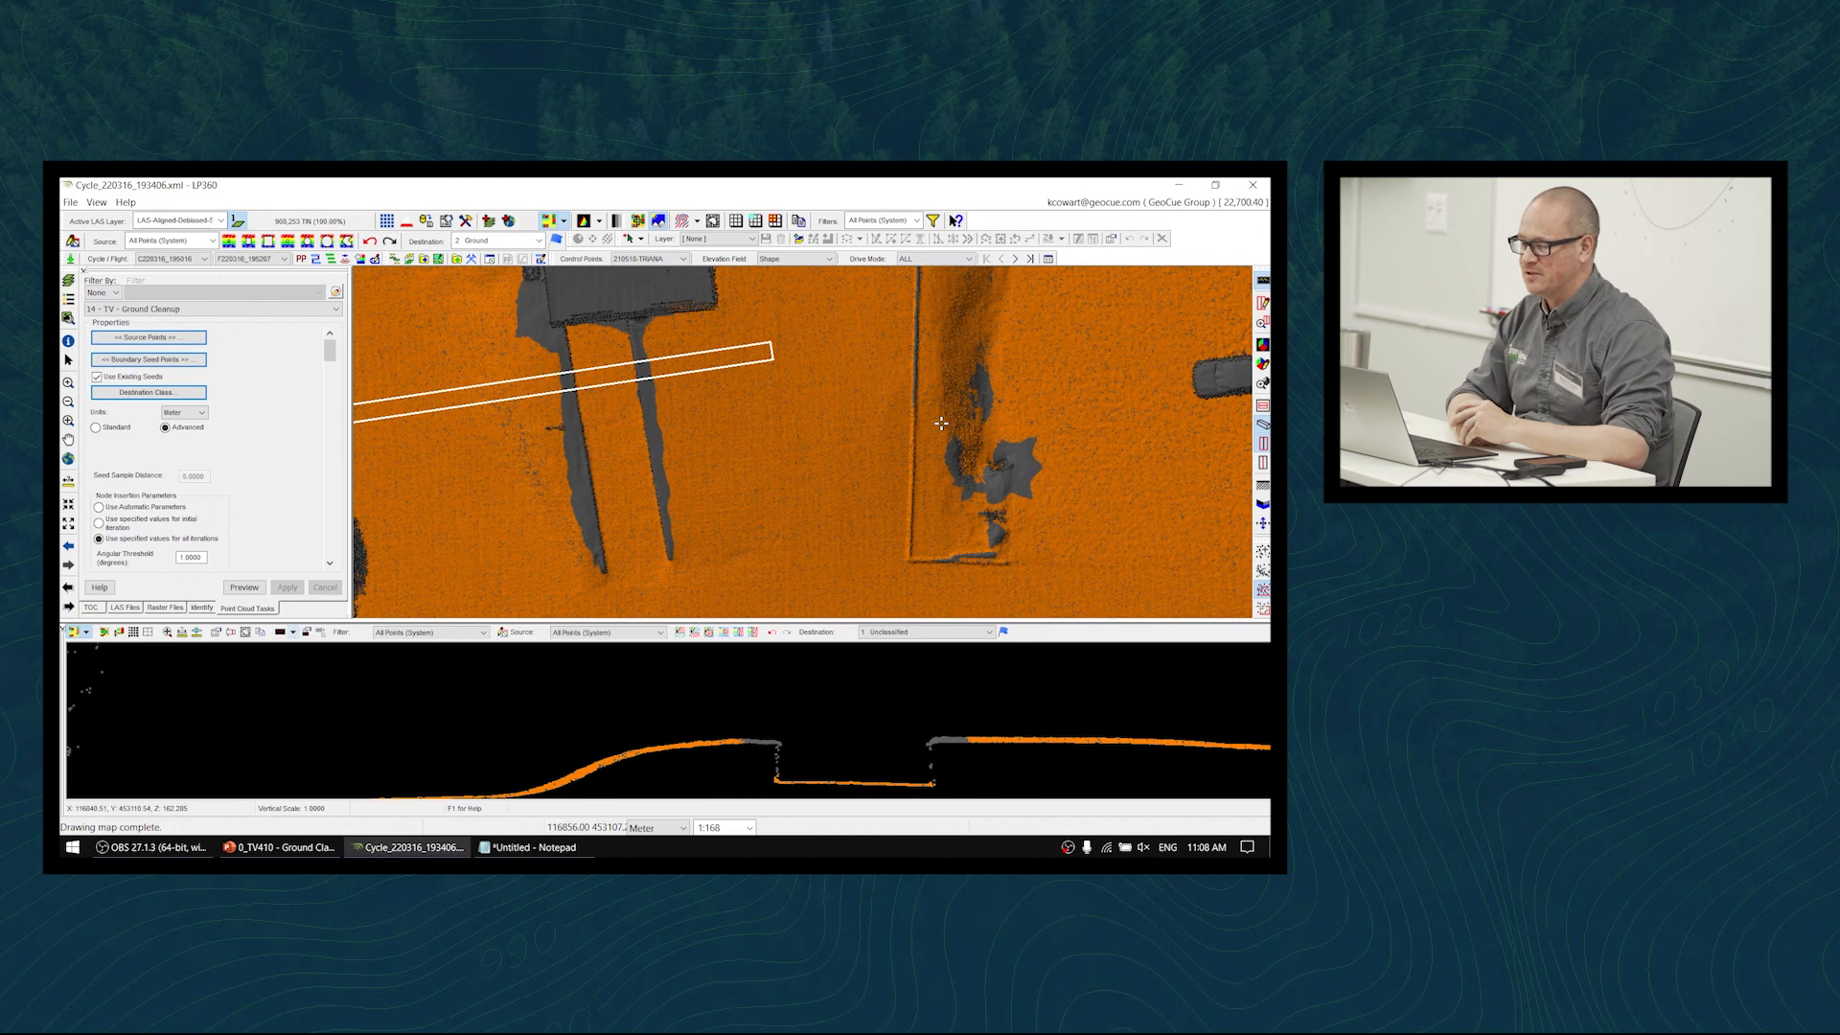
# - Inspect the vegetated bank's surface with the Ground (System) filter and restore the All Points (System) filter
pyautogui.scroll(-3, 882, 532)
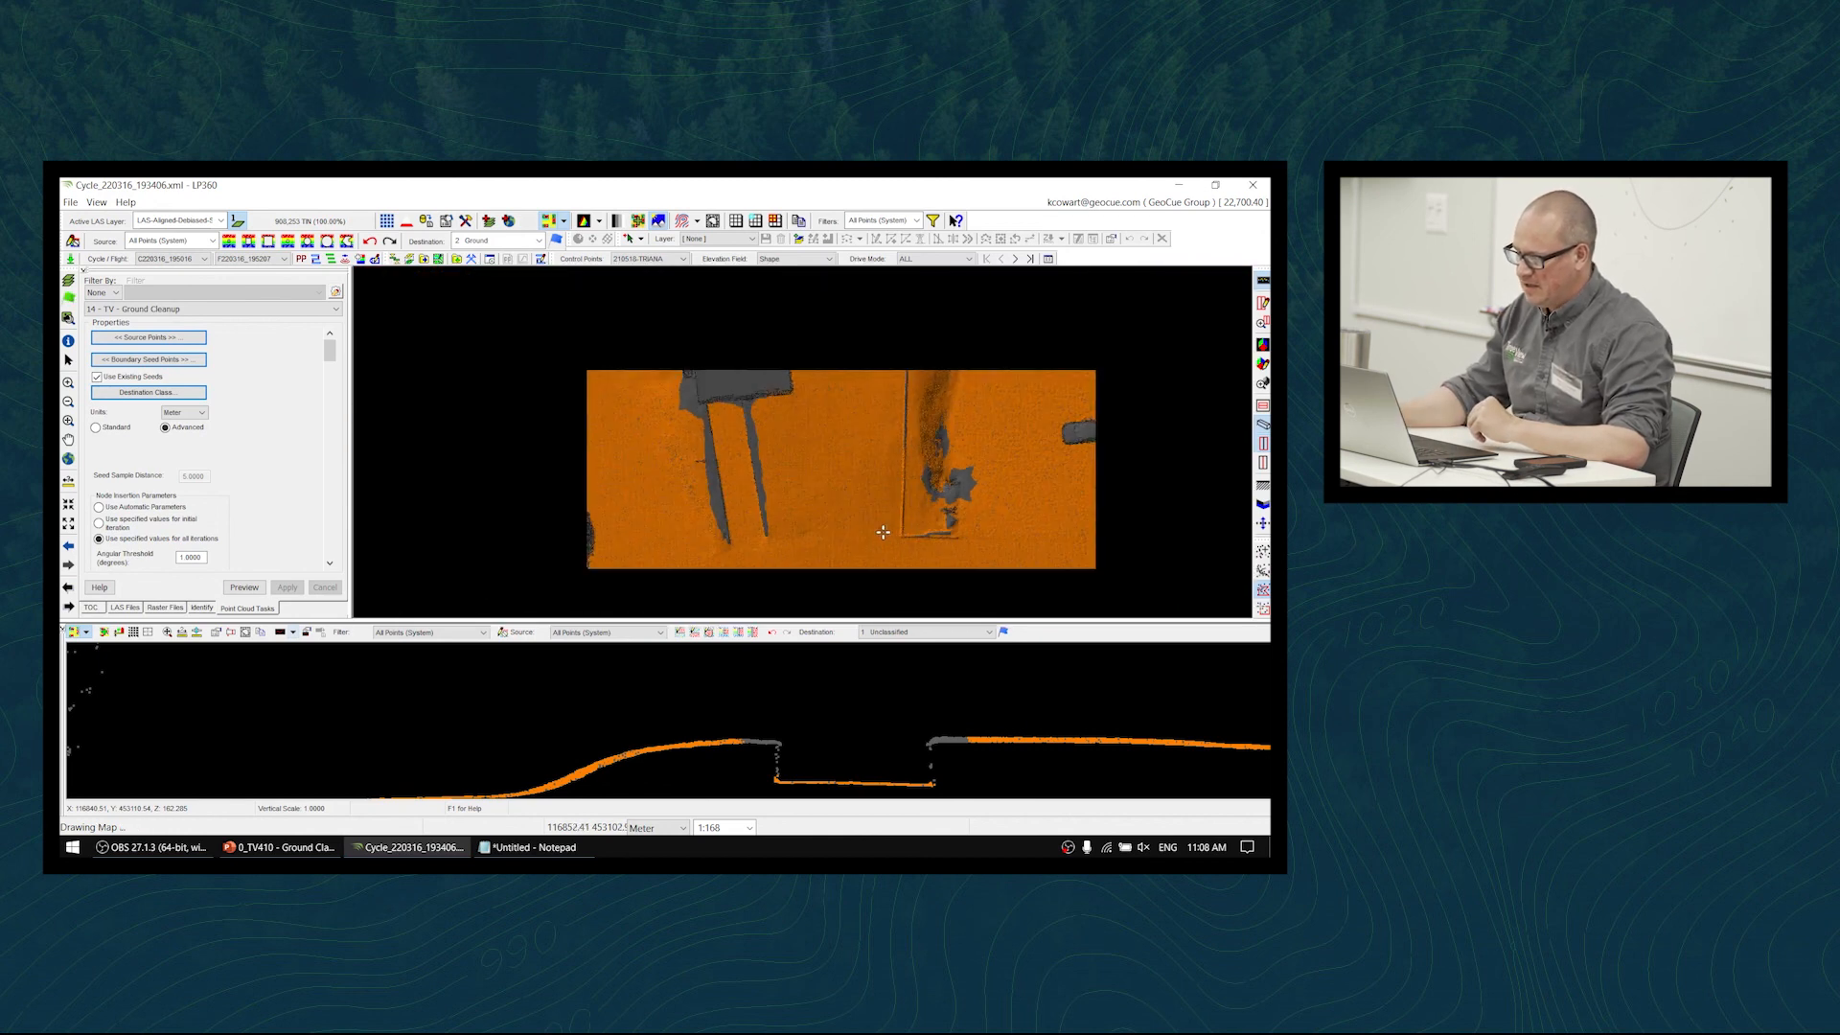
pyautogui.moveTo(967, 492); pyautogui.dragTo(680, 300, button='middle')
pyautogui.moveTo(1098, 519); pyautogui.dragTo(665, 526, button='middle')
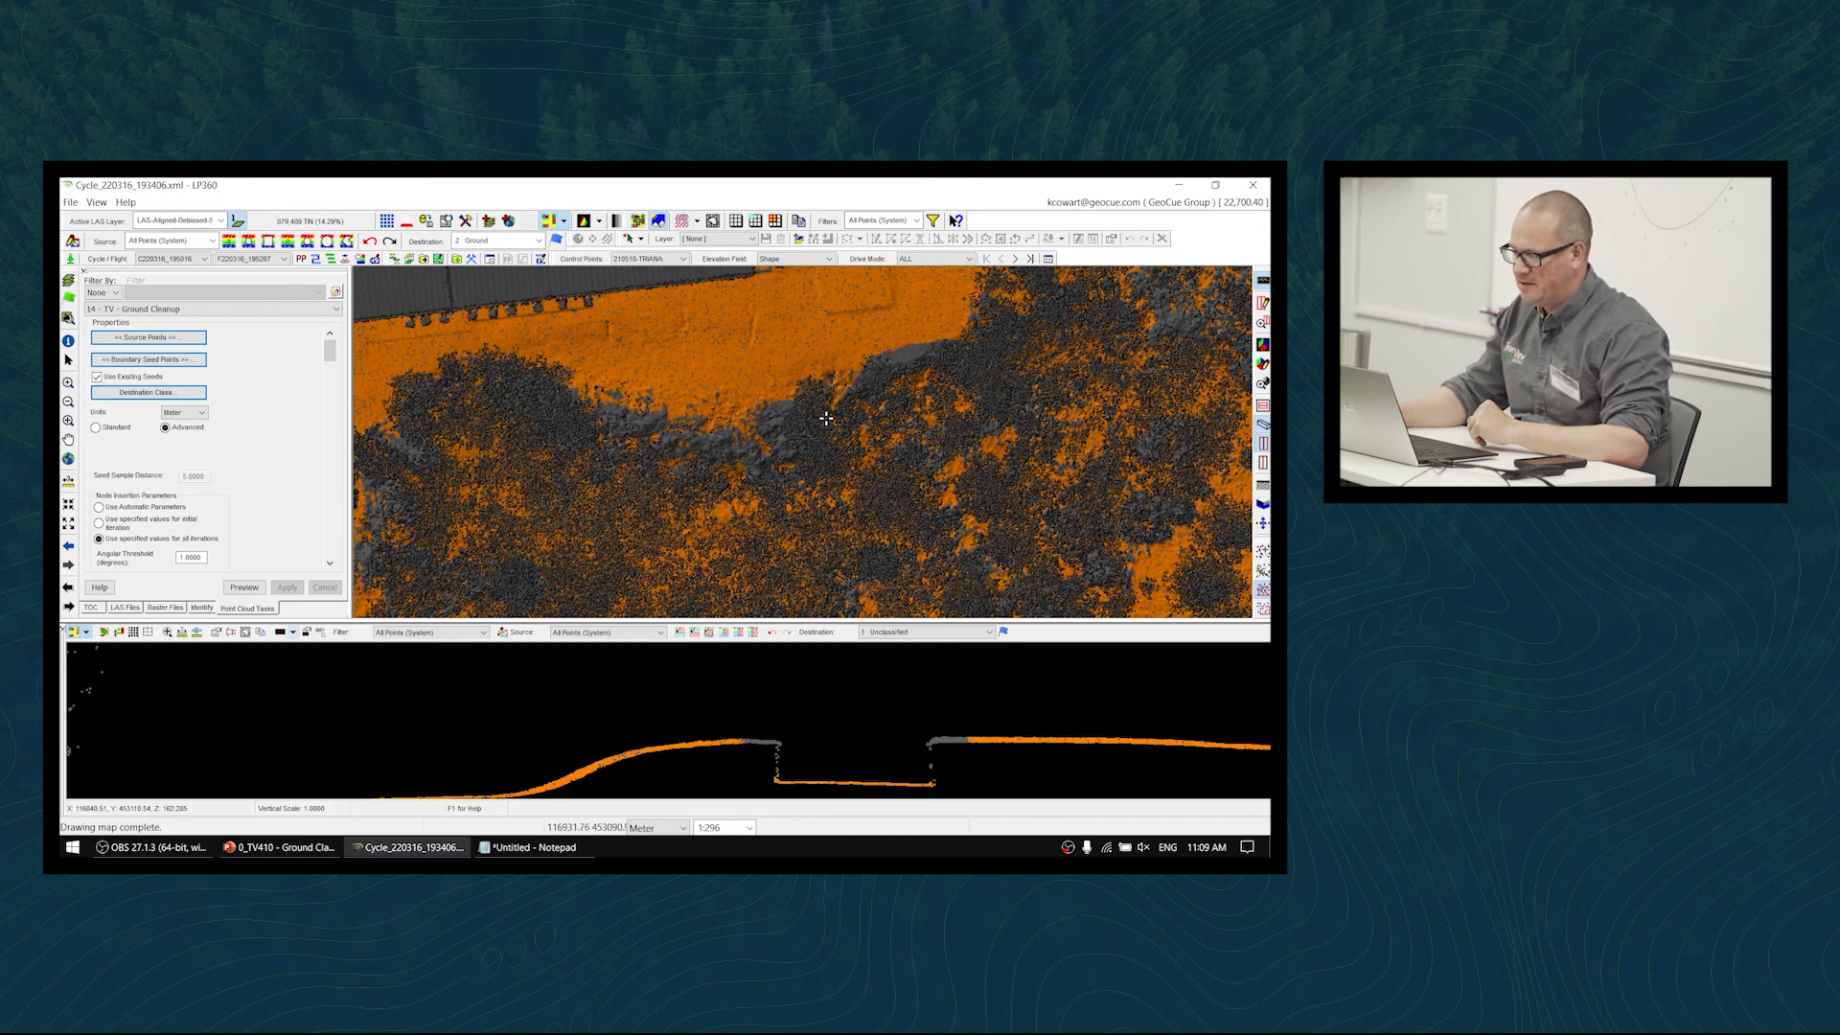
pyautogui.scroll(1, 806, 436)
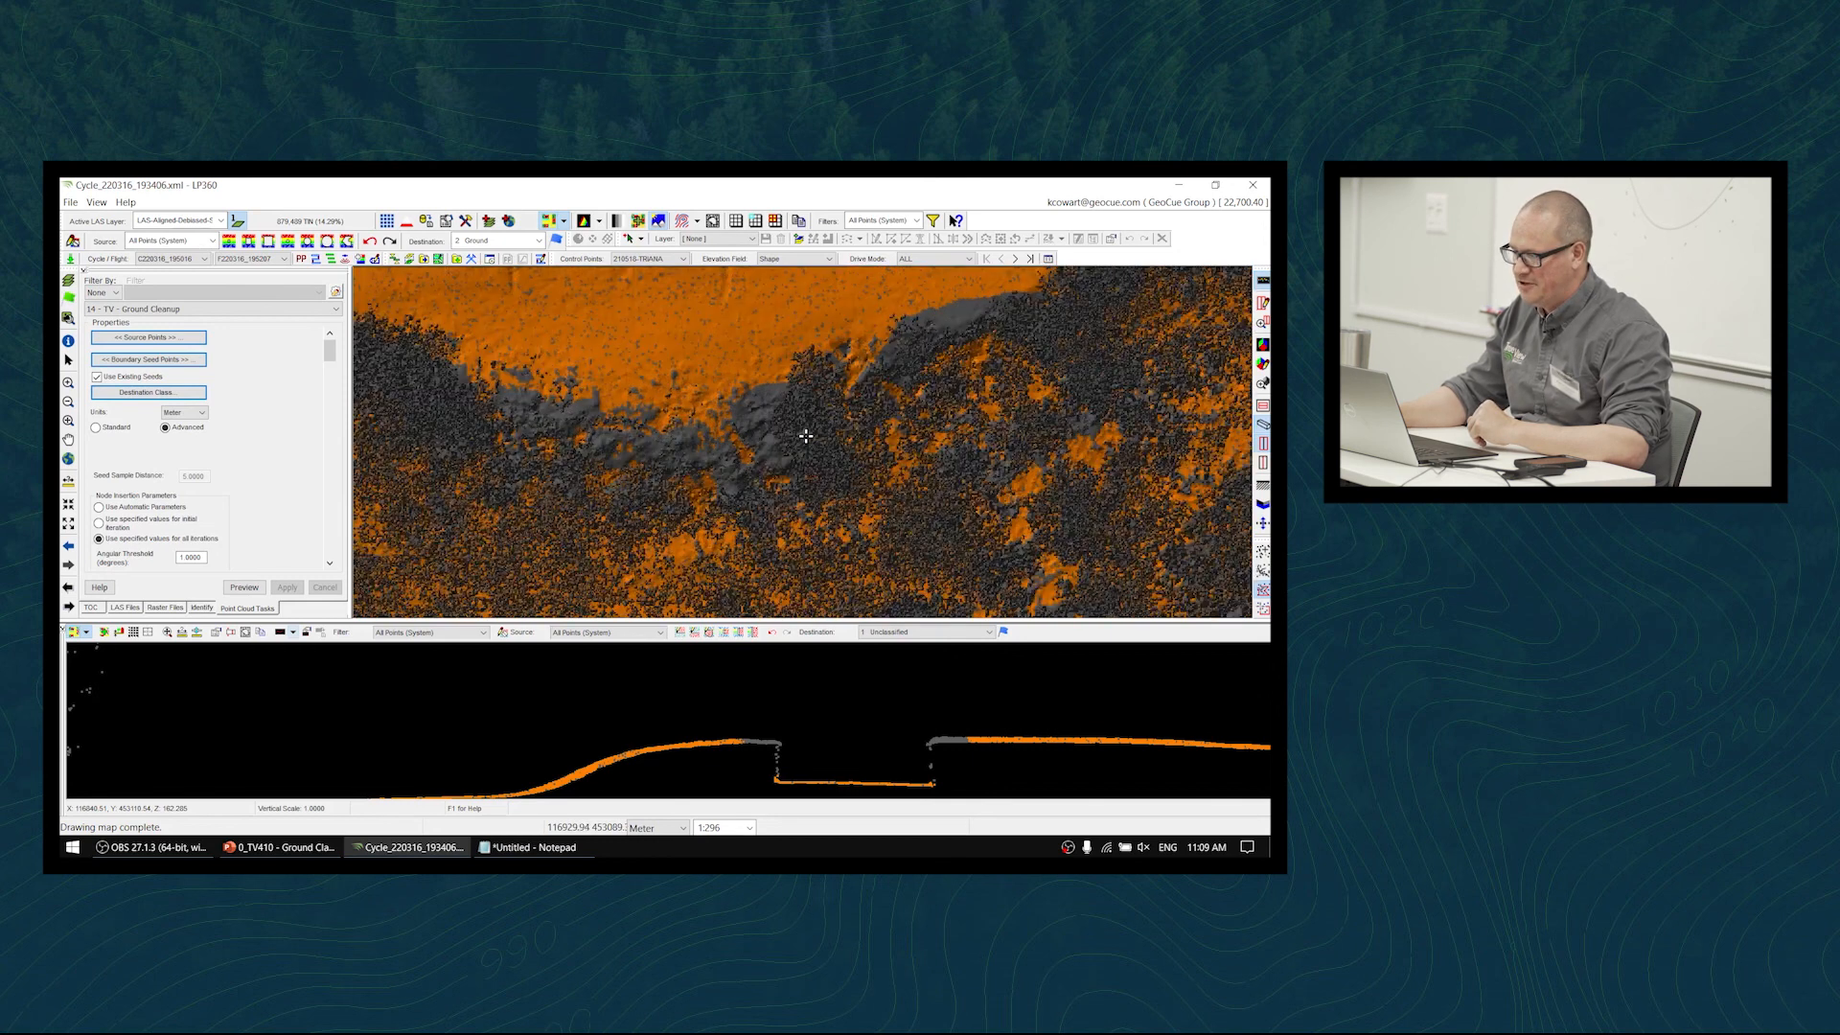
pyautogui.click(891, 221)
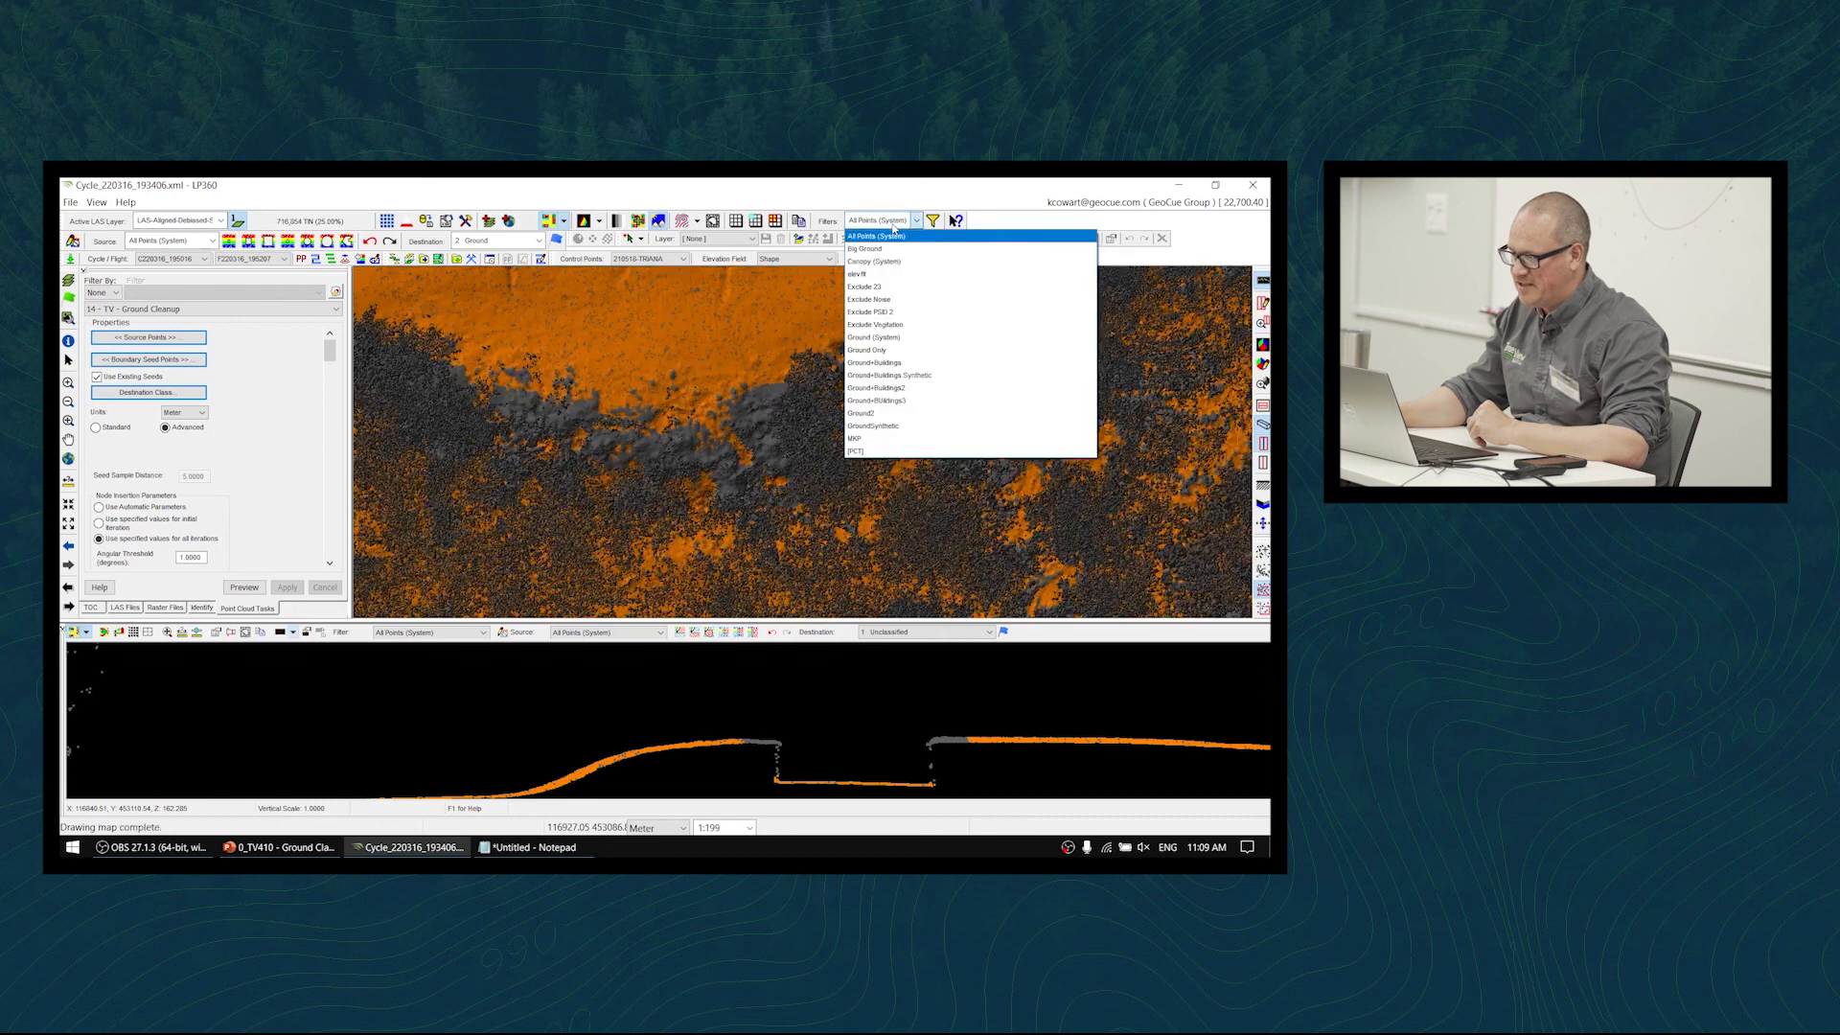
pyautogui.click(895, 336)
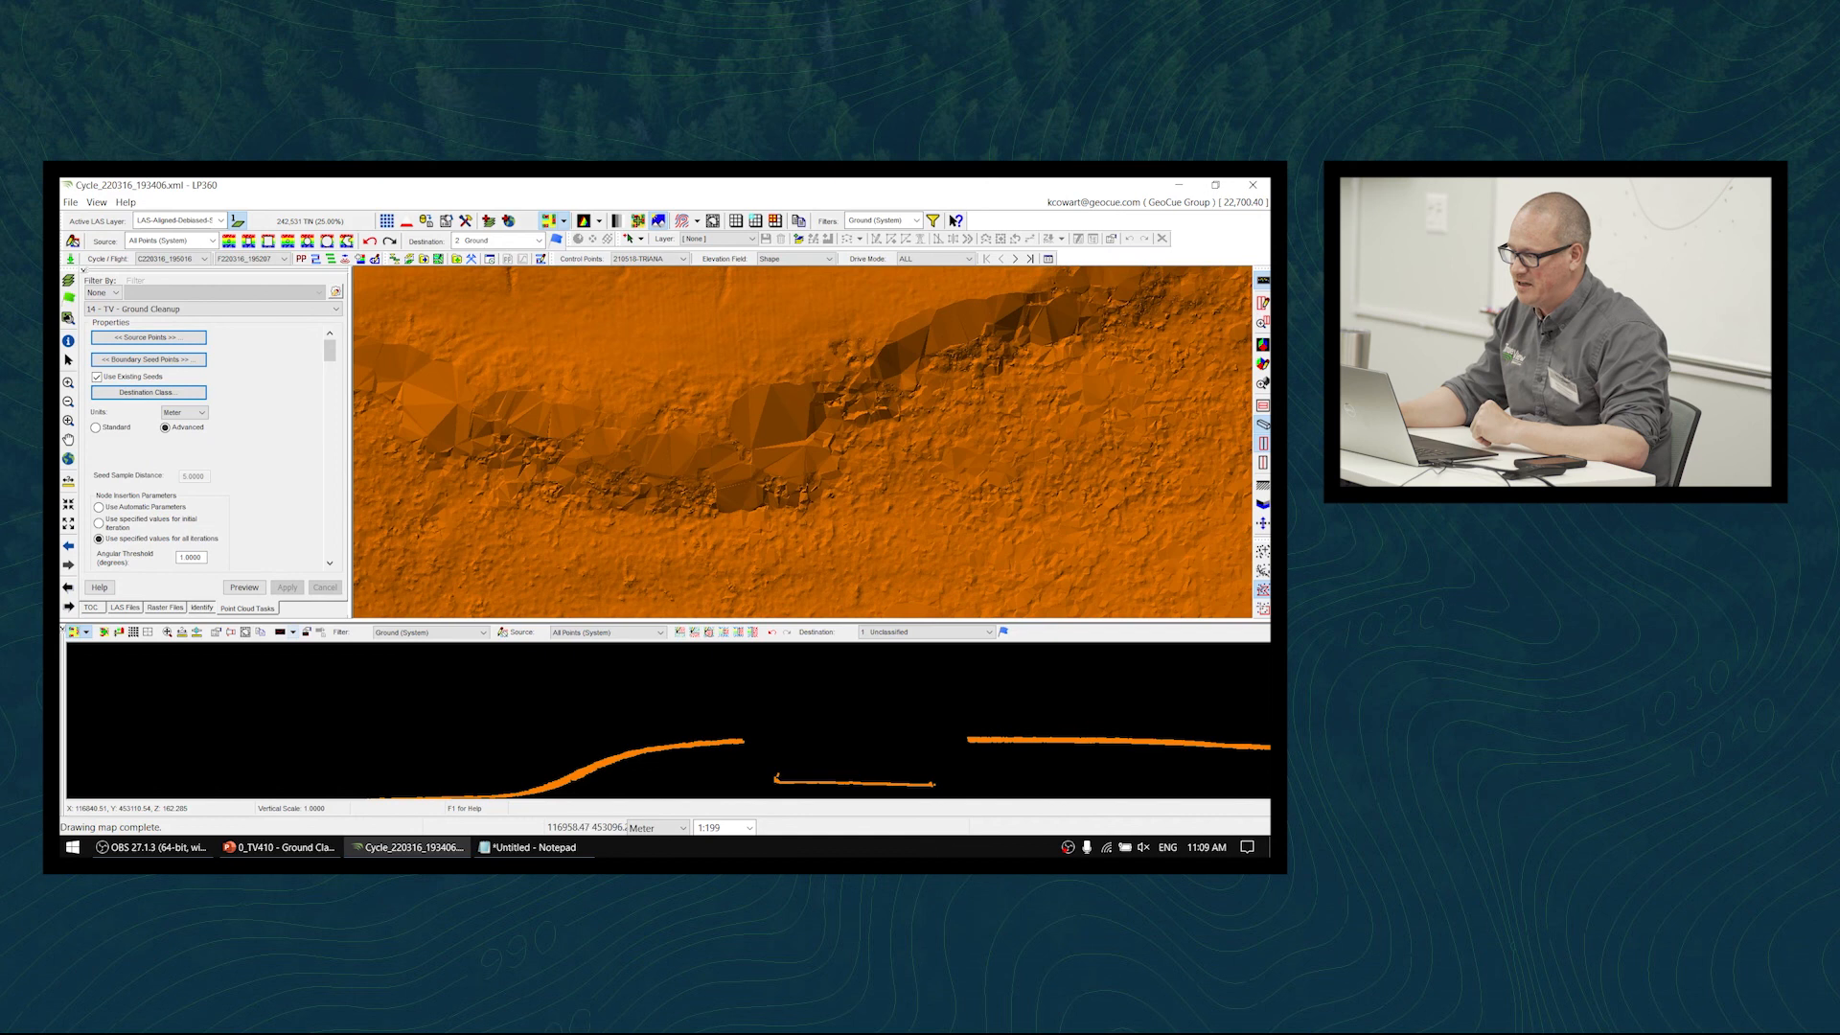
pyautogui.click(912, 225)
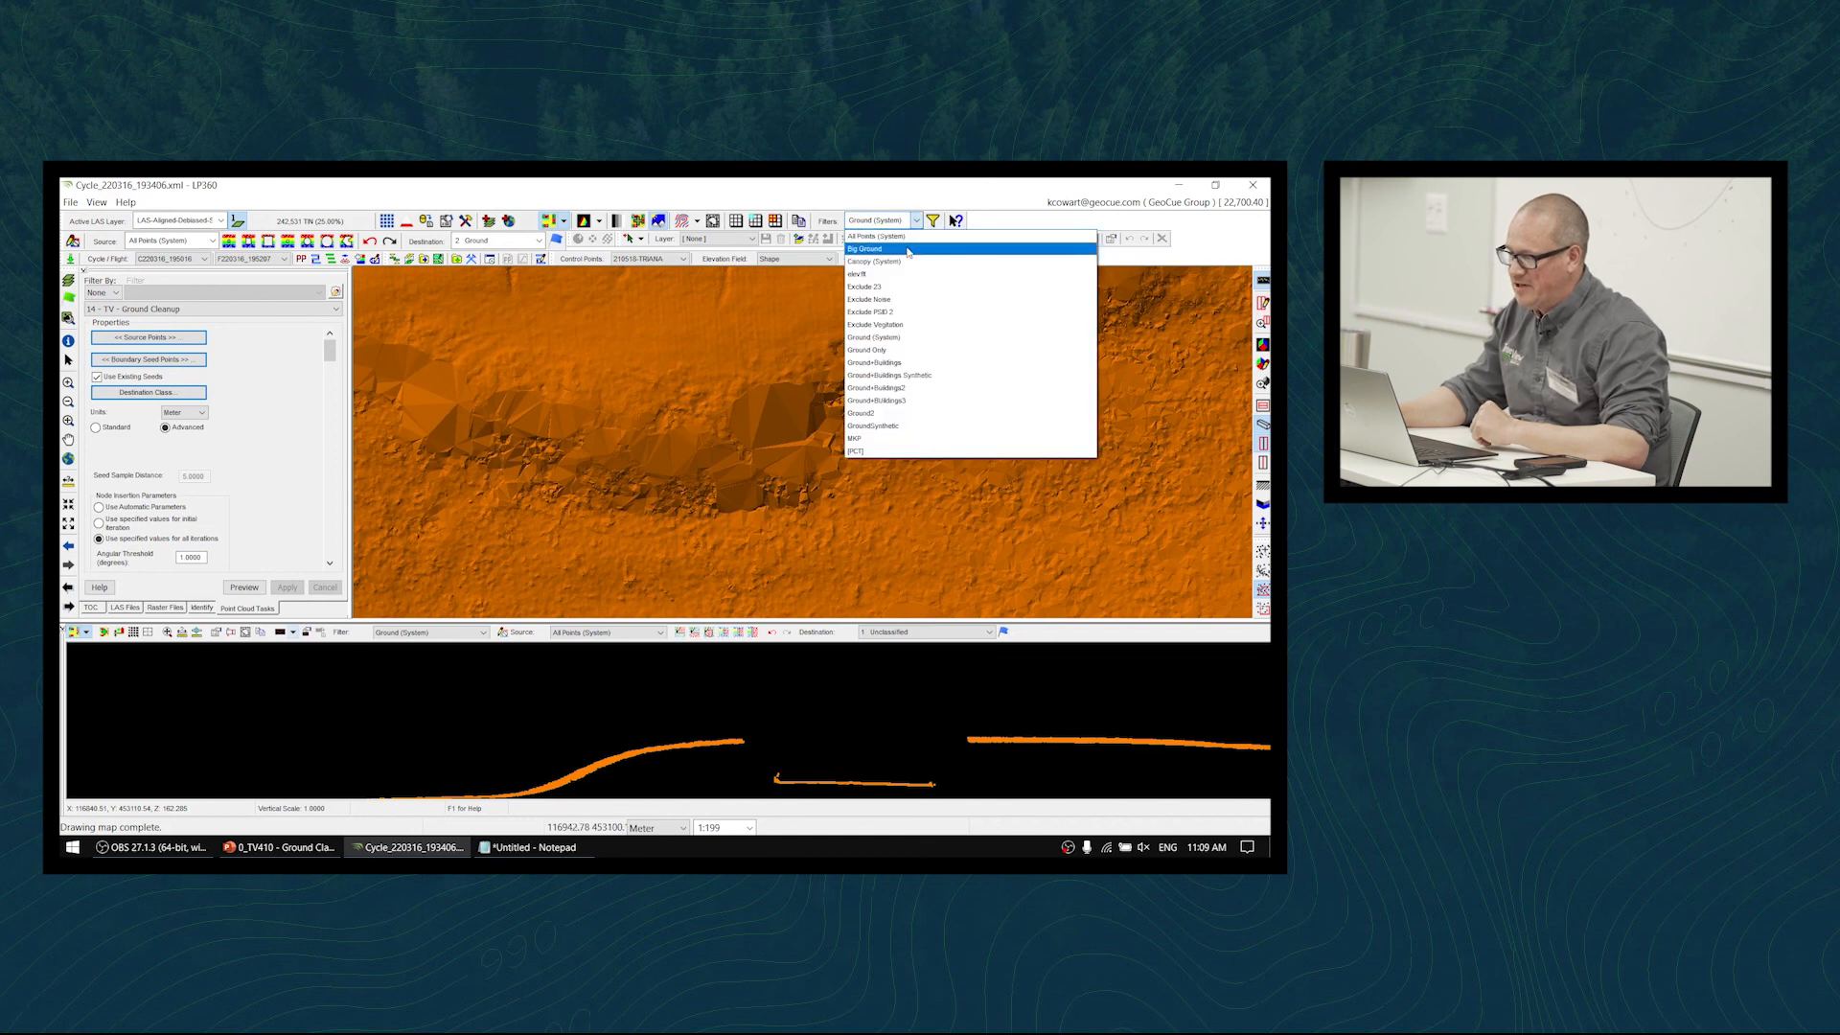
pyautogui.click(909, 239)
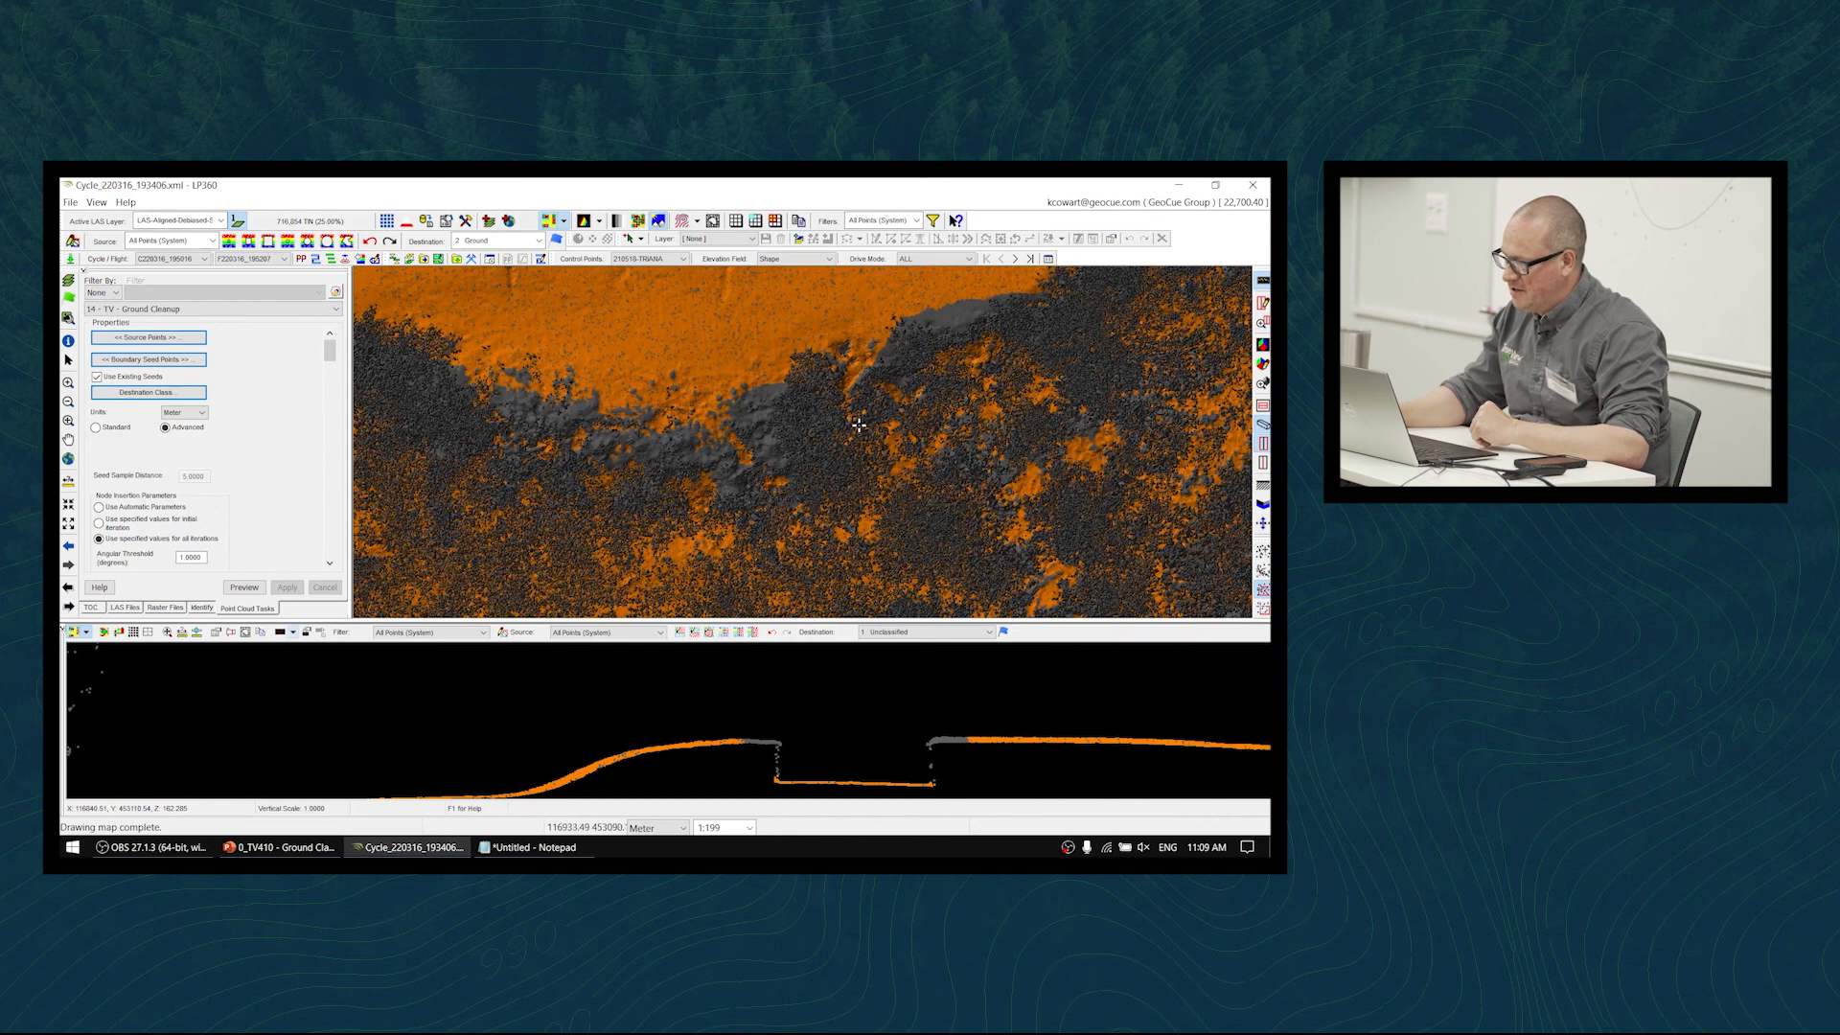
# - Outline the dark unclassified patch at the middle of the vegetated bank's edge with a cleanup polygon
pyautogui.click(794, 384)
pyautogui.click(731, 384)
pyautogui.click(716, 412)
pyautogui.click(737, 455)
pyautogui.click(779, 476)
pyautogui.click(811, 450)
pyautogui.click(830, 415)
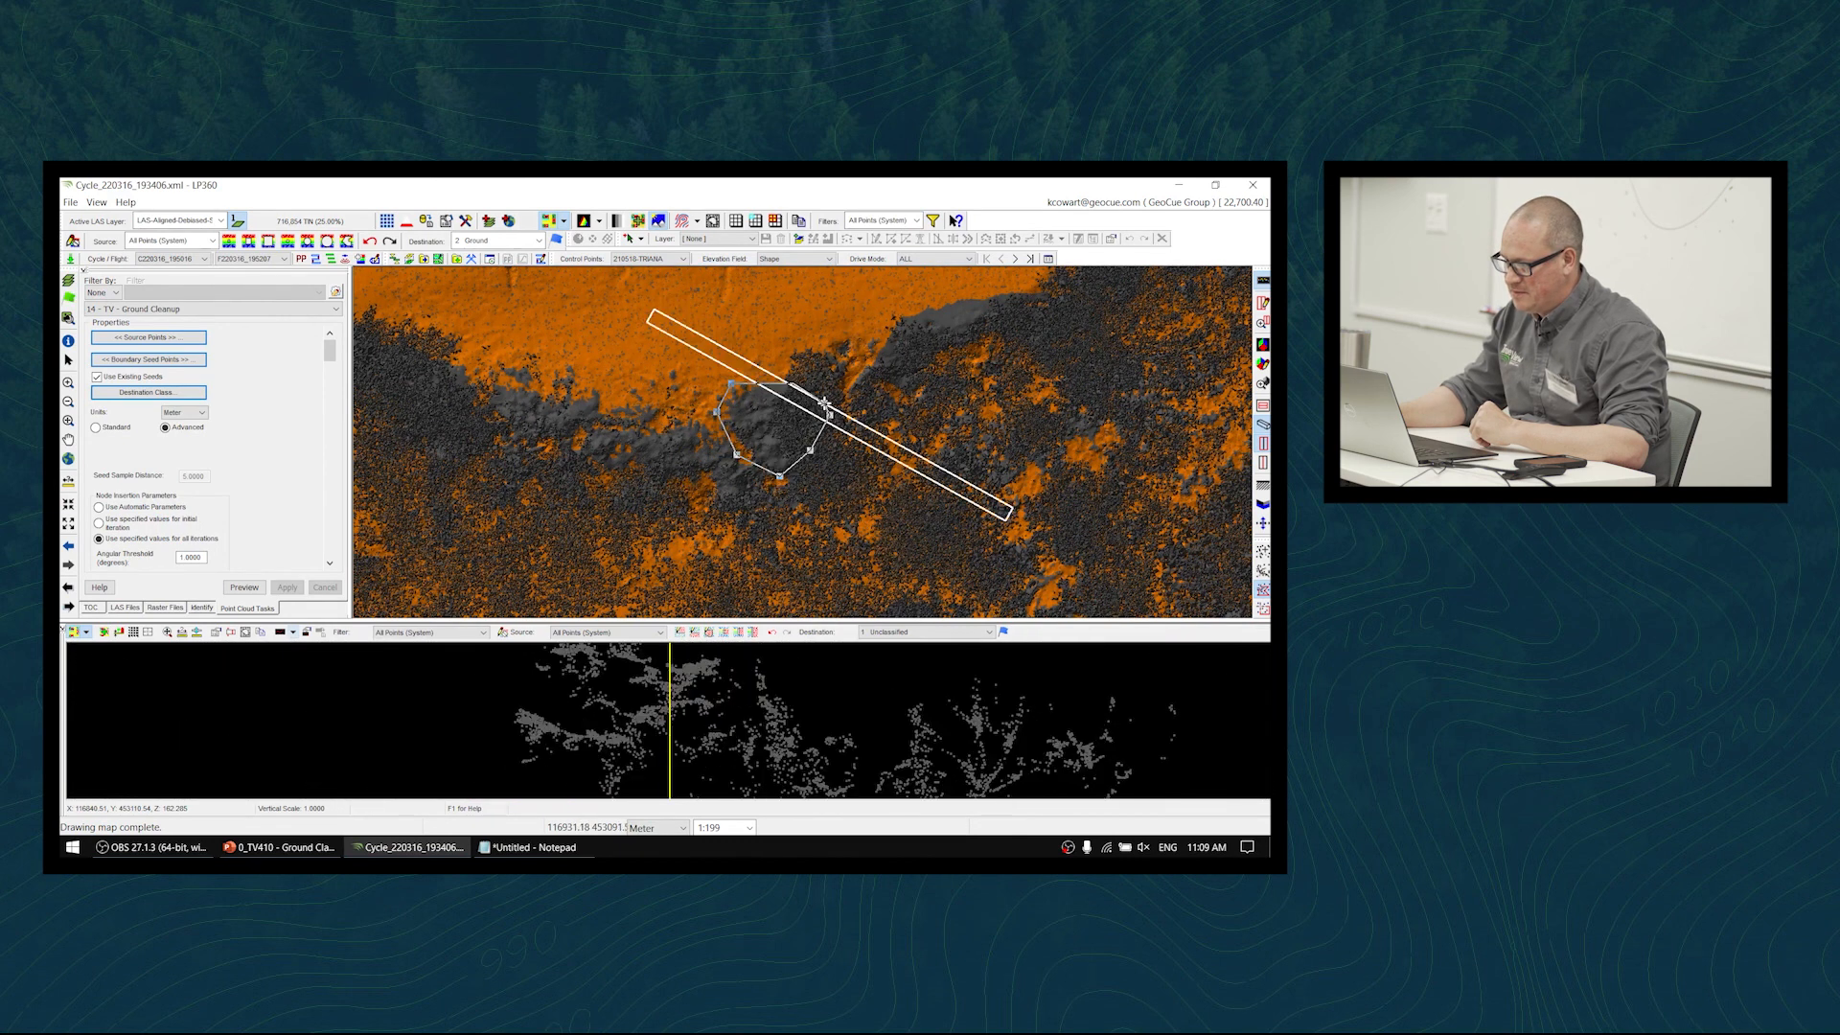
pyautogui.click(818, 393)
pyautogui.doubleClick(817, 394)
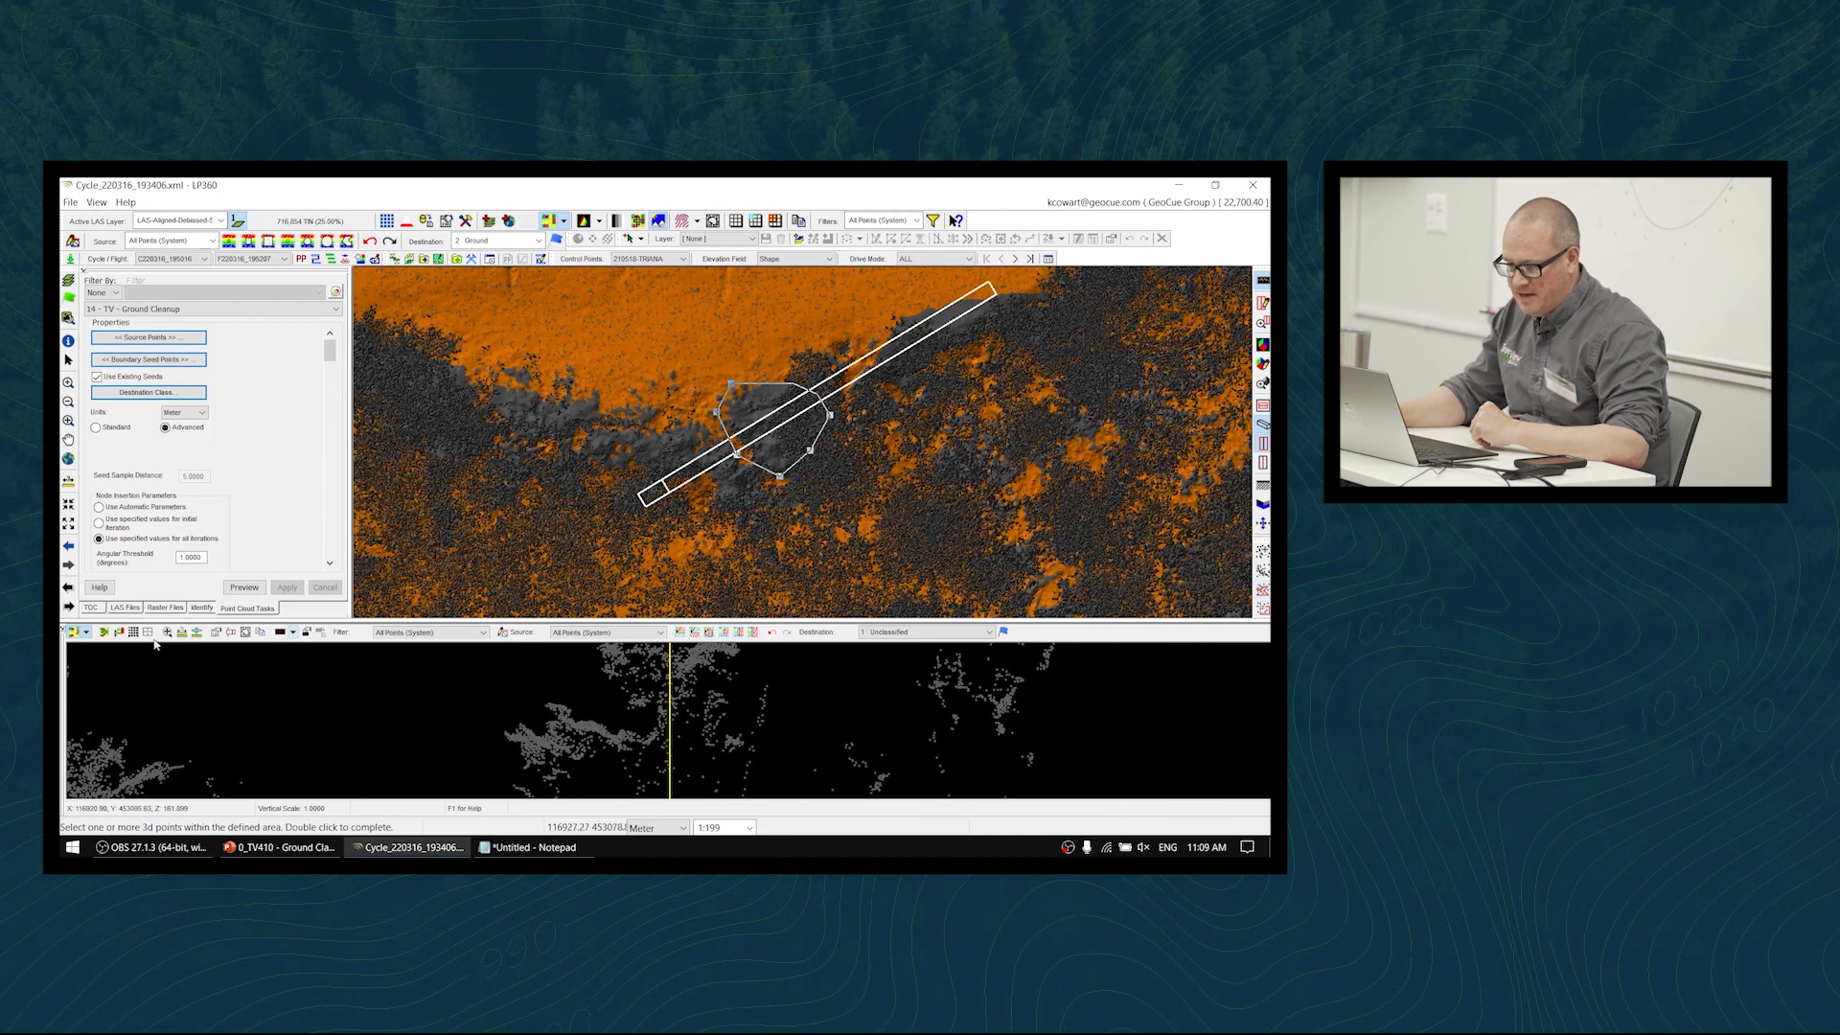
# - Bring the ground surface into the profile and set the Profile Depth to 0.3
pyautogui.scroll(-3, 726, 784)
pyautogui.moveTo(760, 753); pyautogui.dragTo(738, 690, button='middle')
pyautogui.scroll(3, 738, 743)
pyautogui.scroll(3, 738, 690)
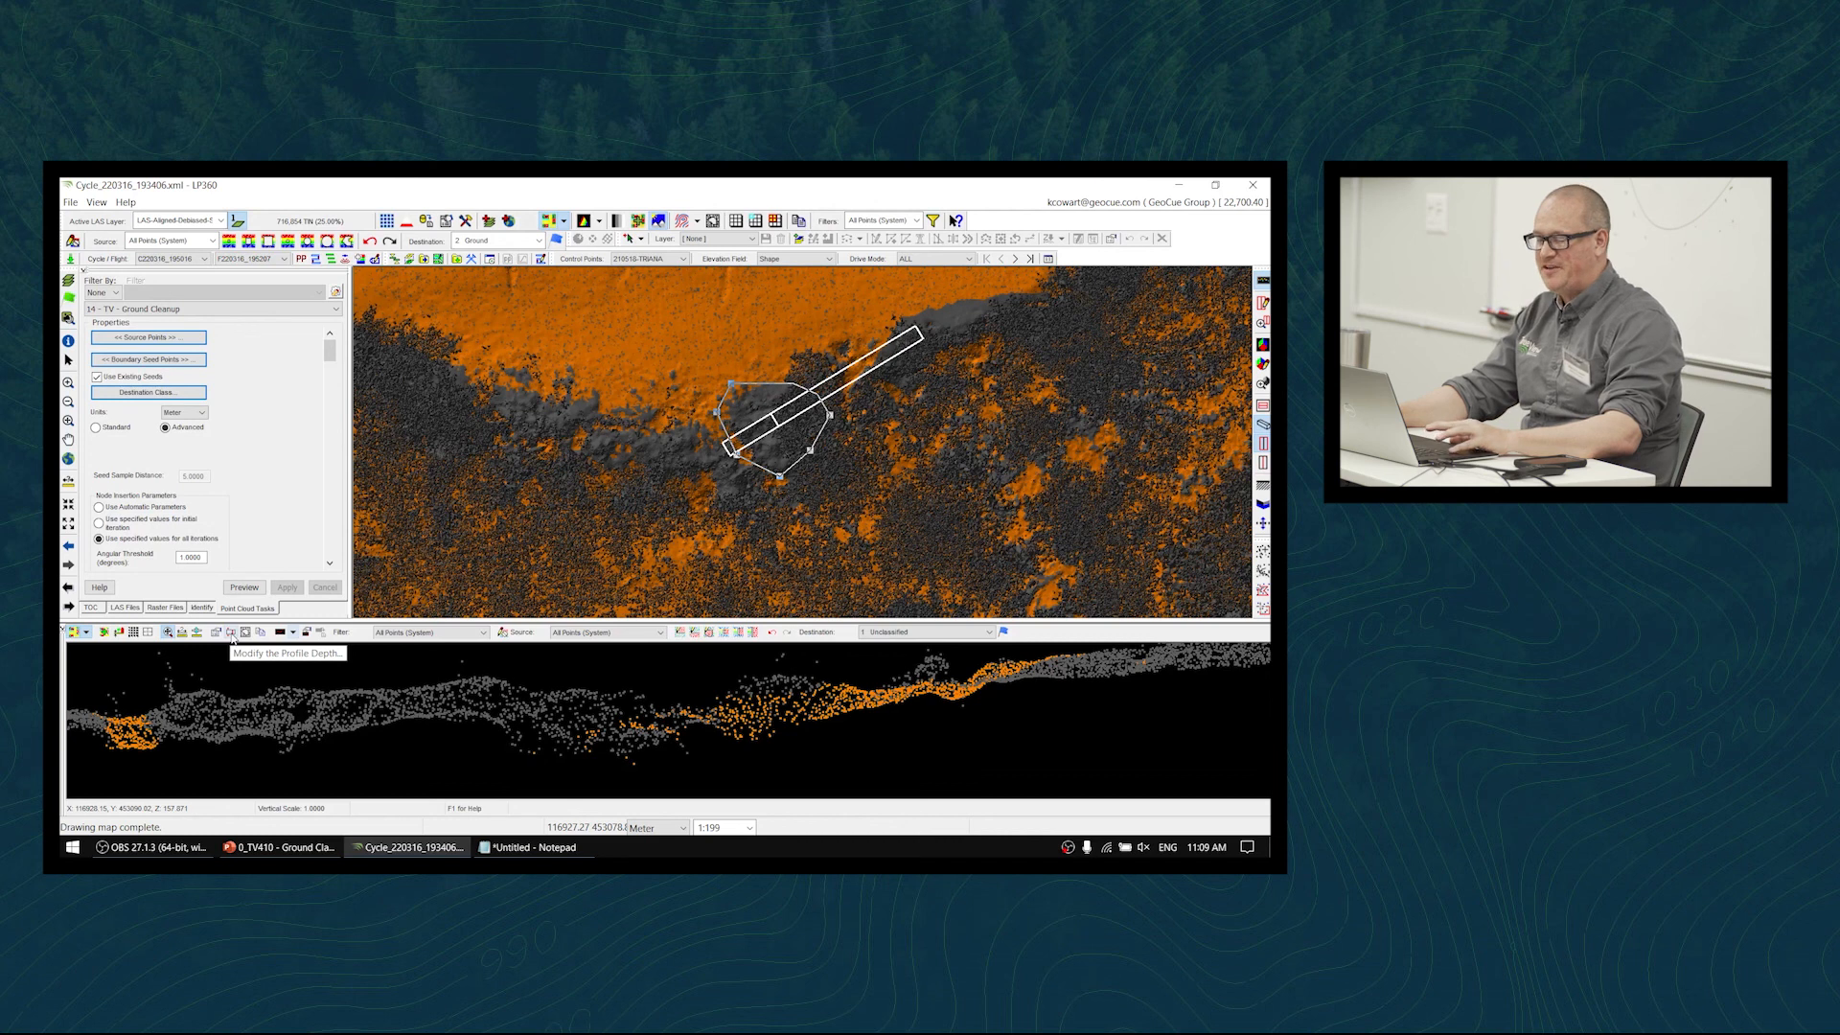
pyautogui.click(231, 634)
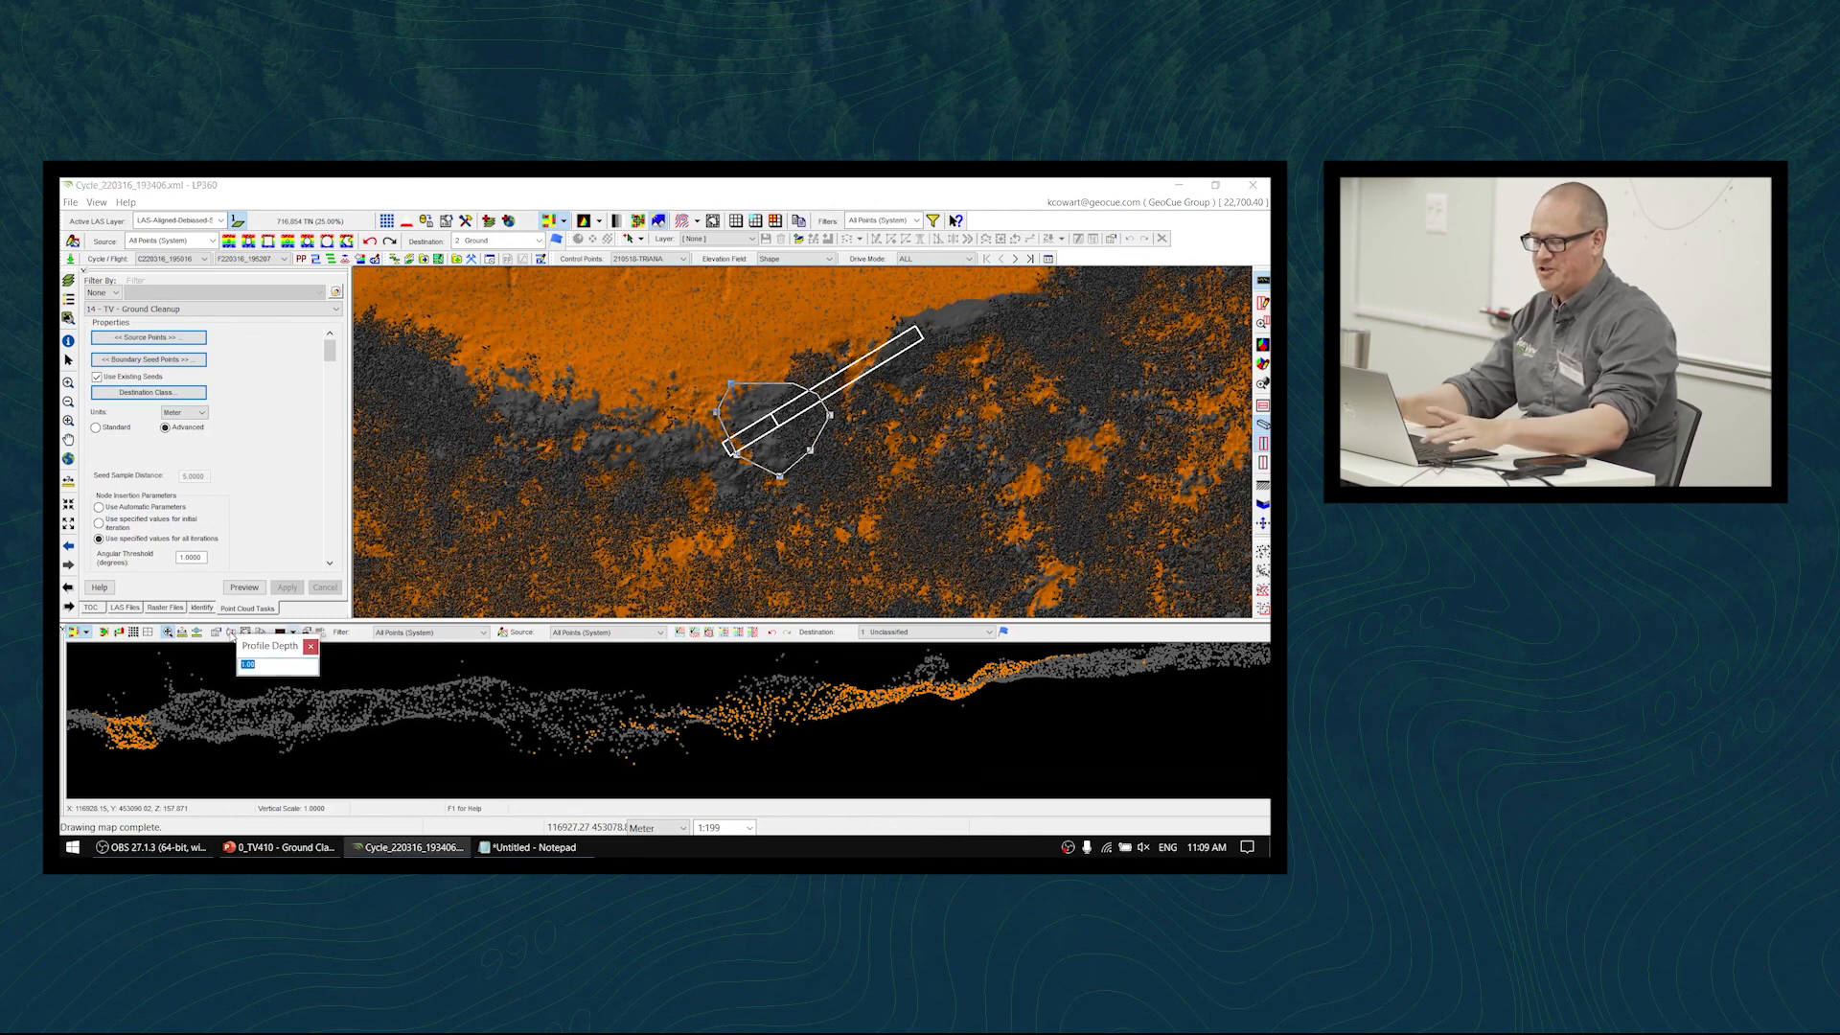
pyautogui.write('0.3')
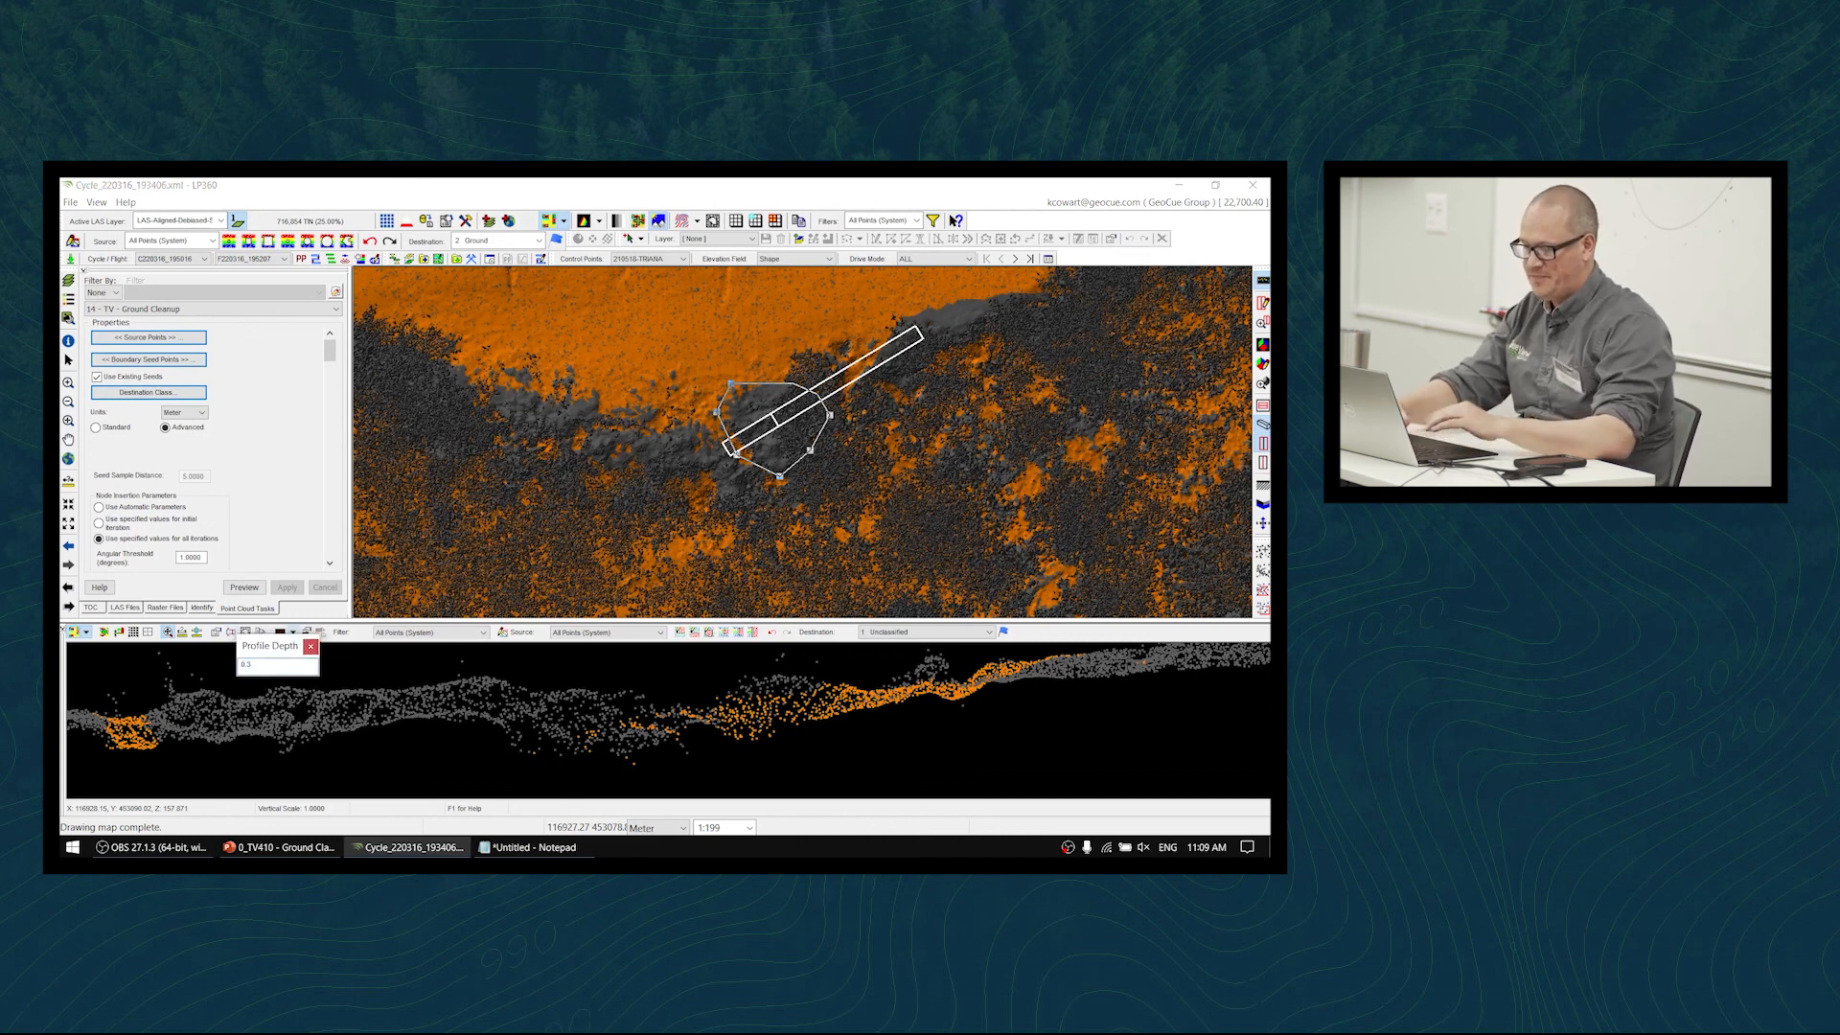
pyautogui.press('Return')
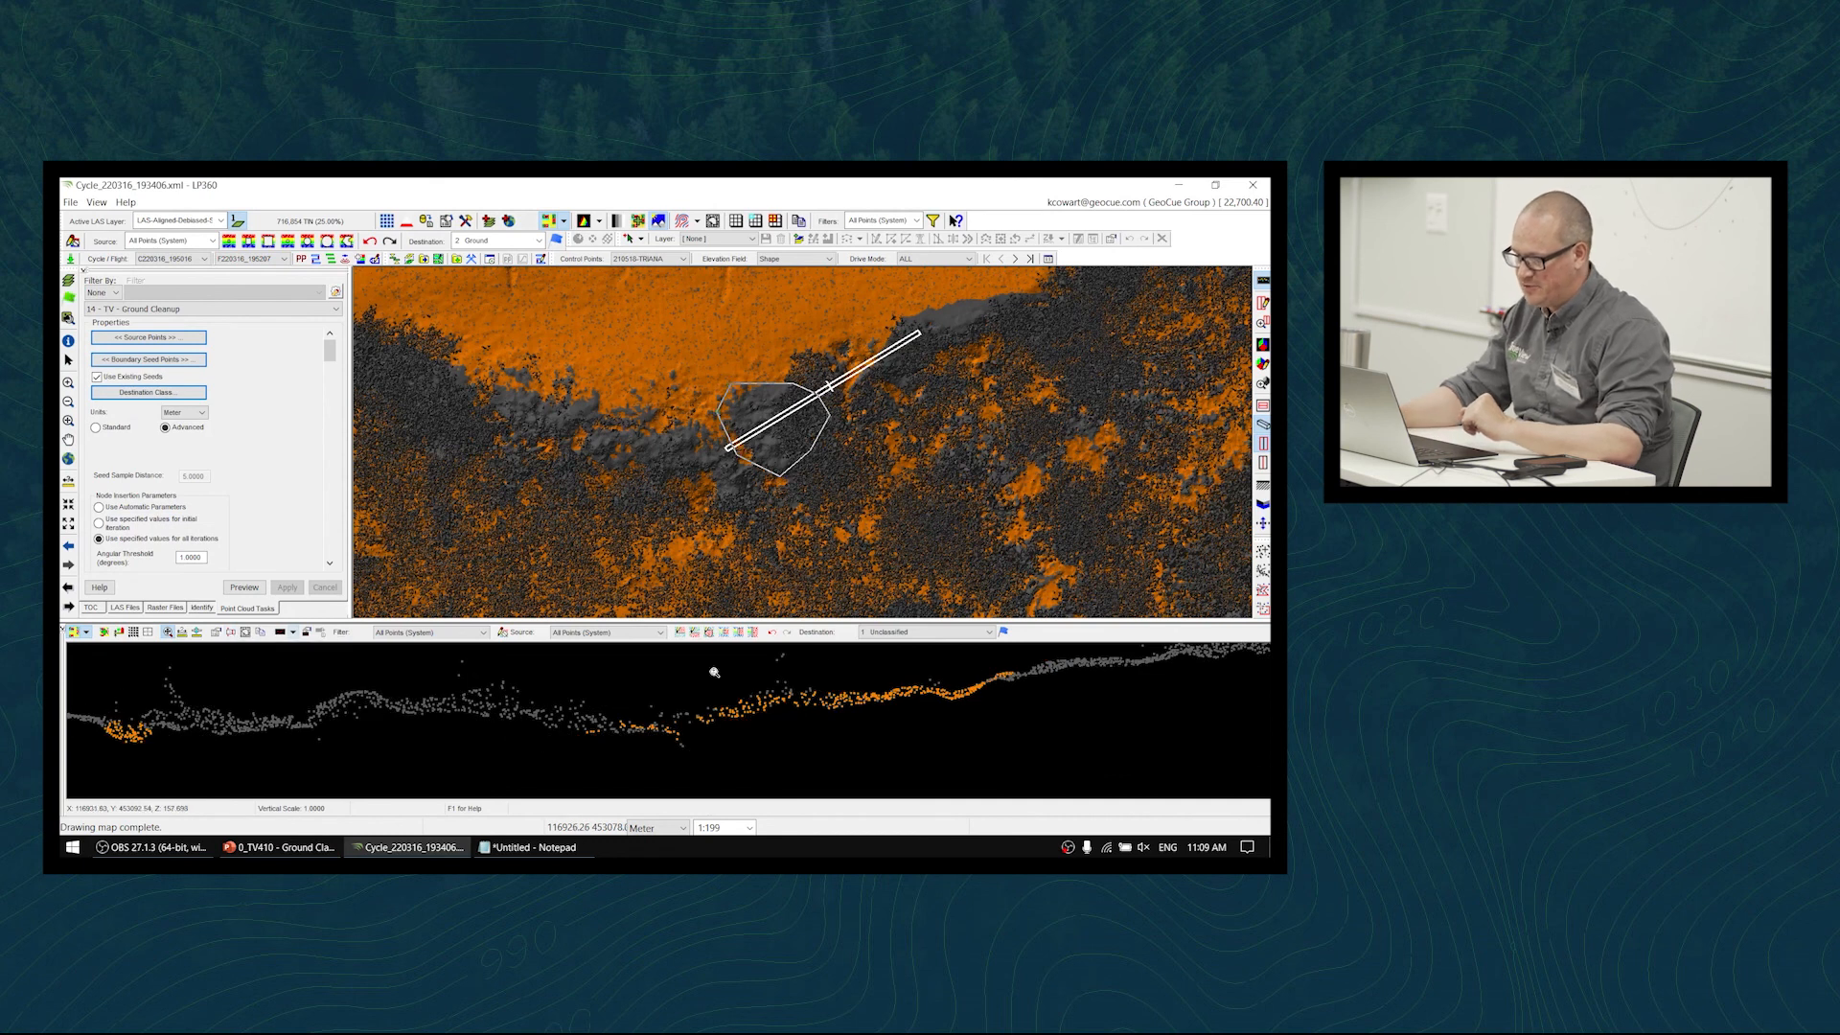
# - Step the profile section back and forth through the outlined patch to examine where the ground surface runs
pyautogui.scroll(-4, 839, 745)
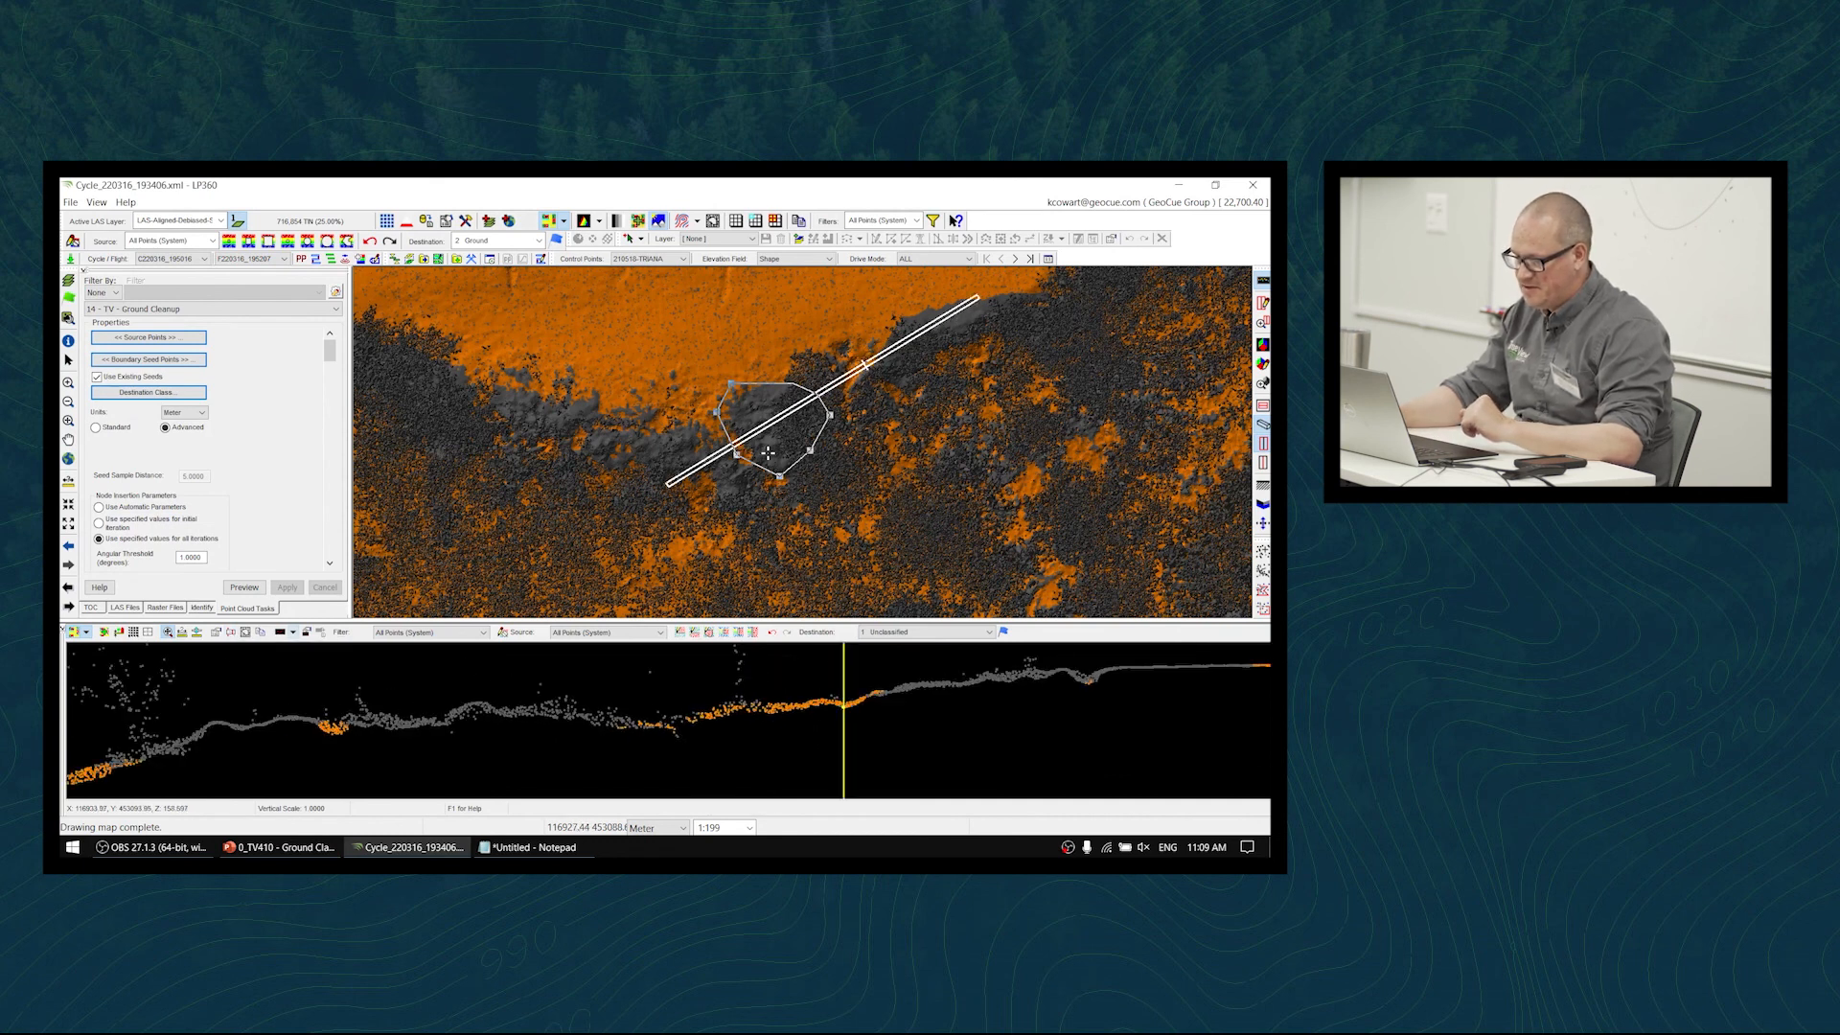
pyautogui.press('Up')
pyautogui.press('Up')
pyautogui.press('Up')
pyautogui.press('Up')
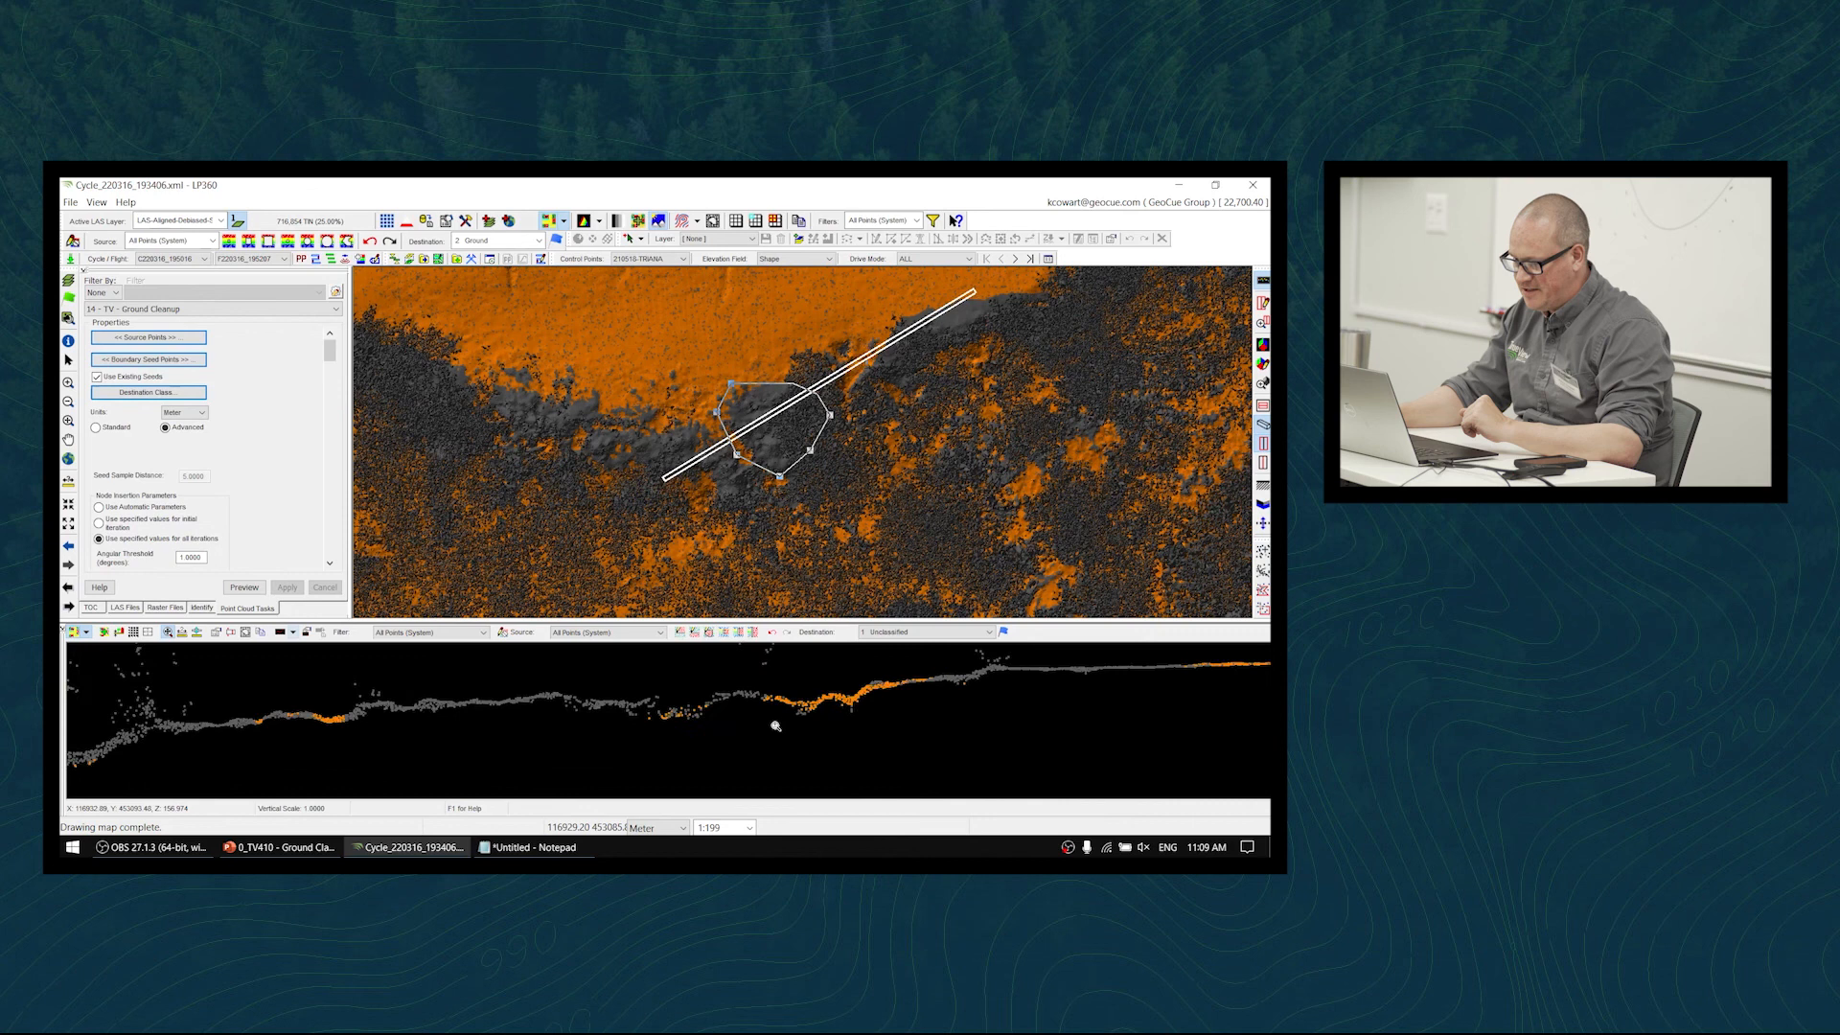
pyautogui.press('Down')
pyautogui.press('Down')
pyautogui.press('Down')
pyautogui.press('Down')
pyautogui.press('Down')
pyautogui.press('Up')
pyautogui.press('Up')
pyautogui.press('Up')
pyautogui.press('Up')
pyautogui.press('Up')
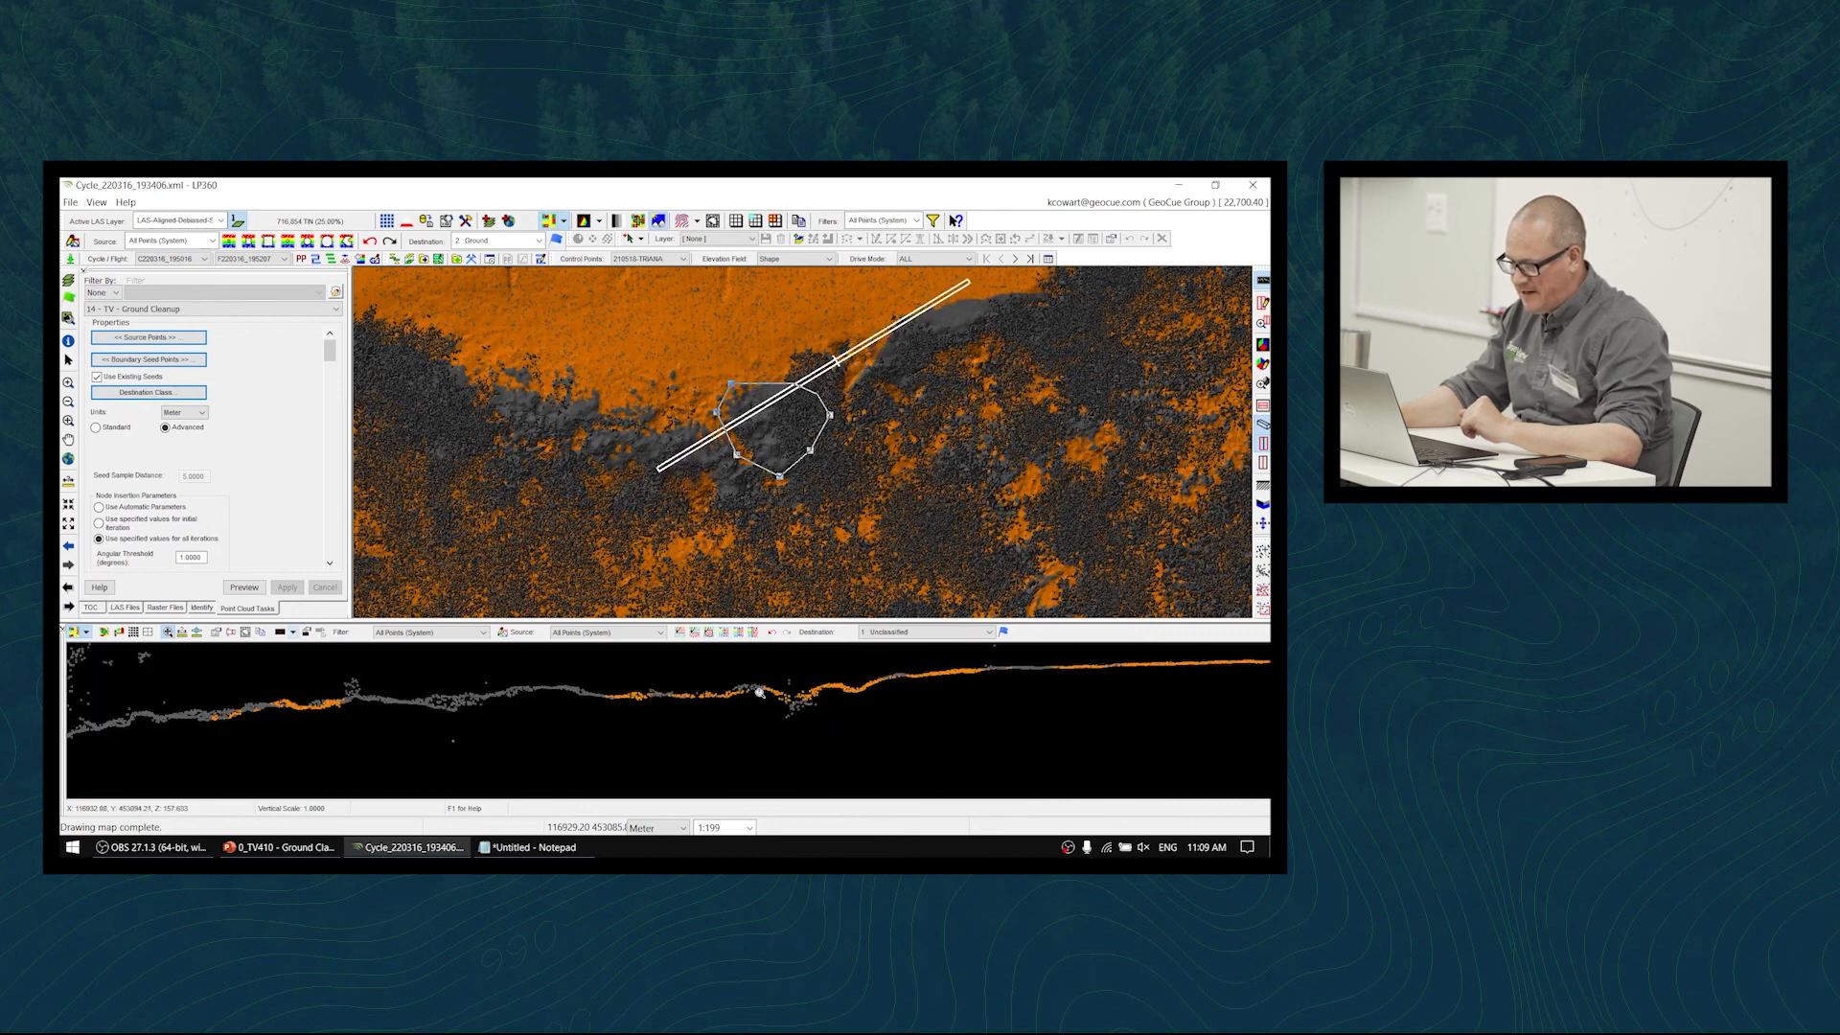
pyautogui.press('Down')
pyautogui.press('Down')
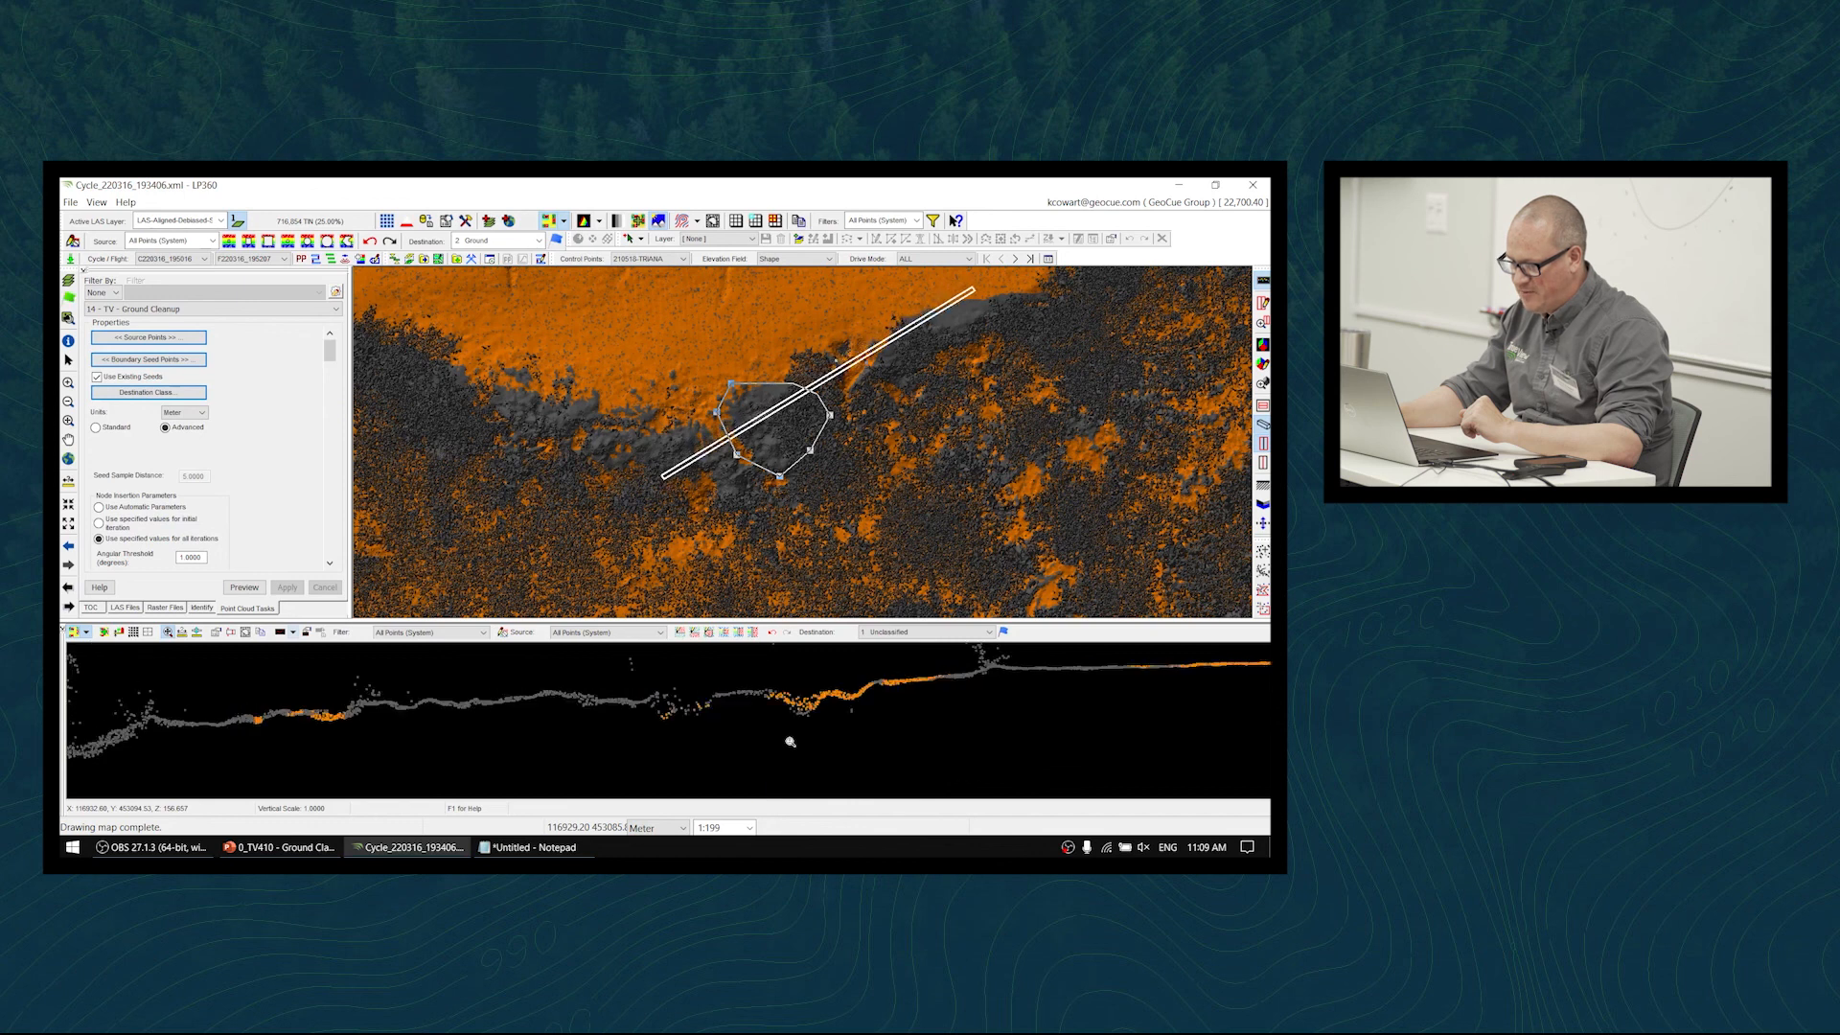
pyautogui.press('Up')
pyautogui.press('Up')
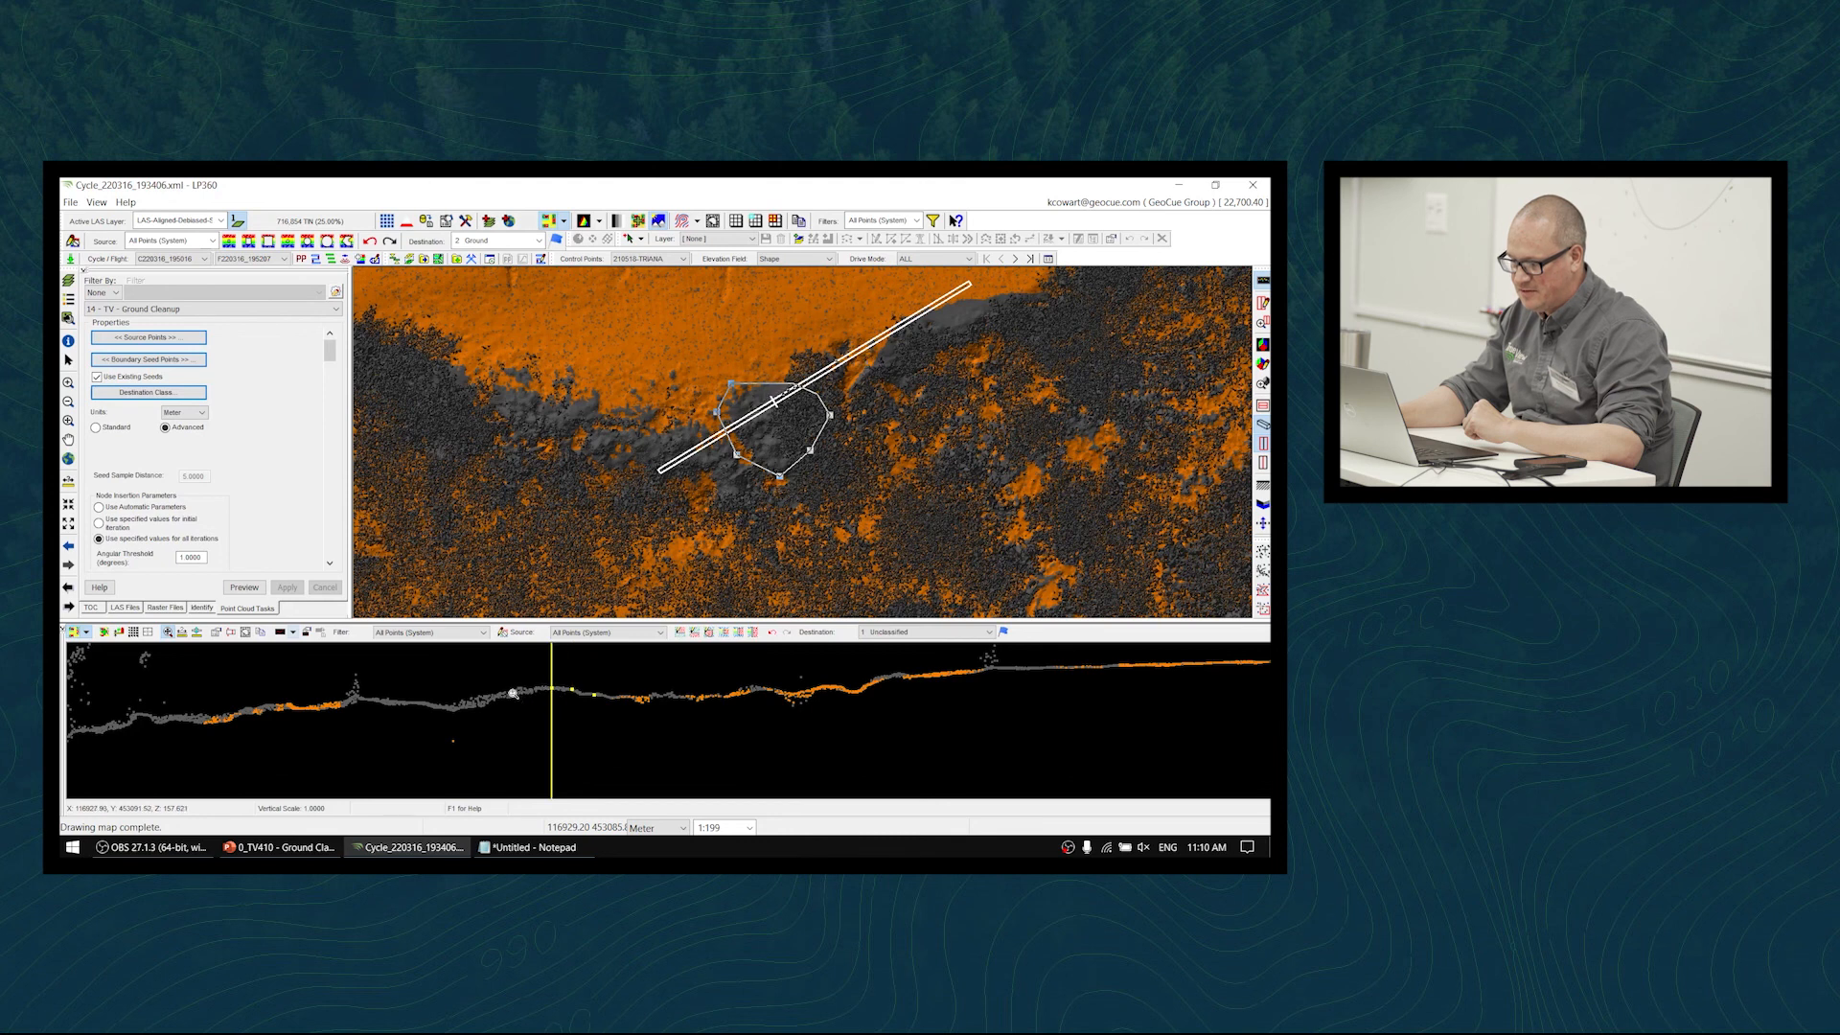
# - Pick ground seed points along the profile surface in the upper and middle sections of the outlined patch
pyautogui.scroll(-1, 443, 709)
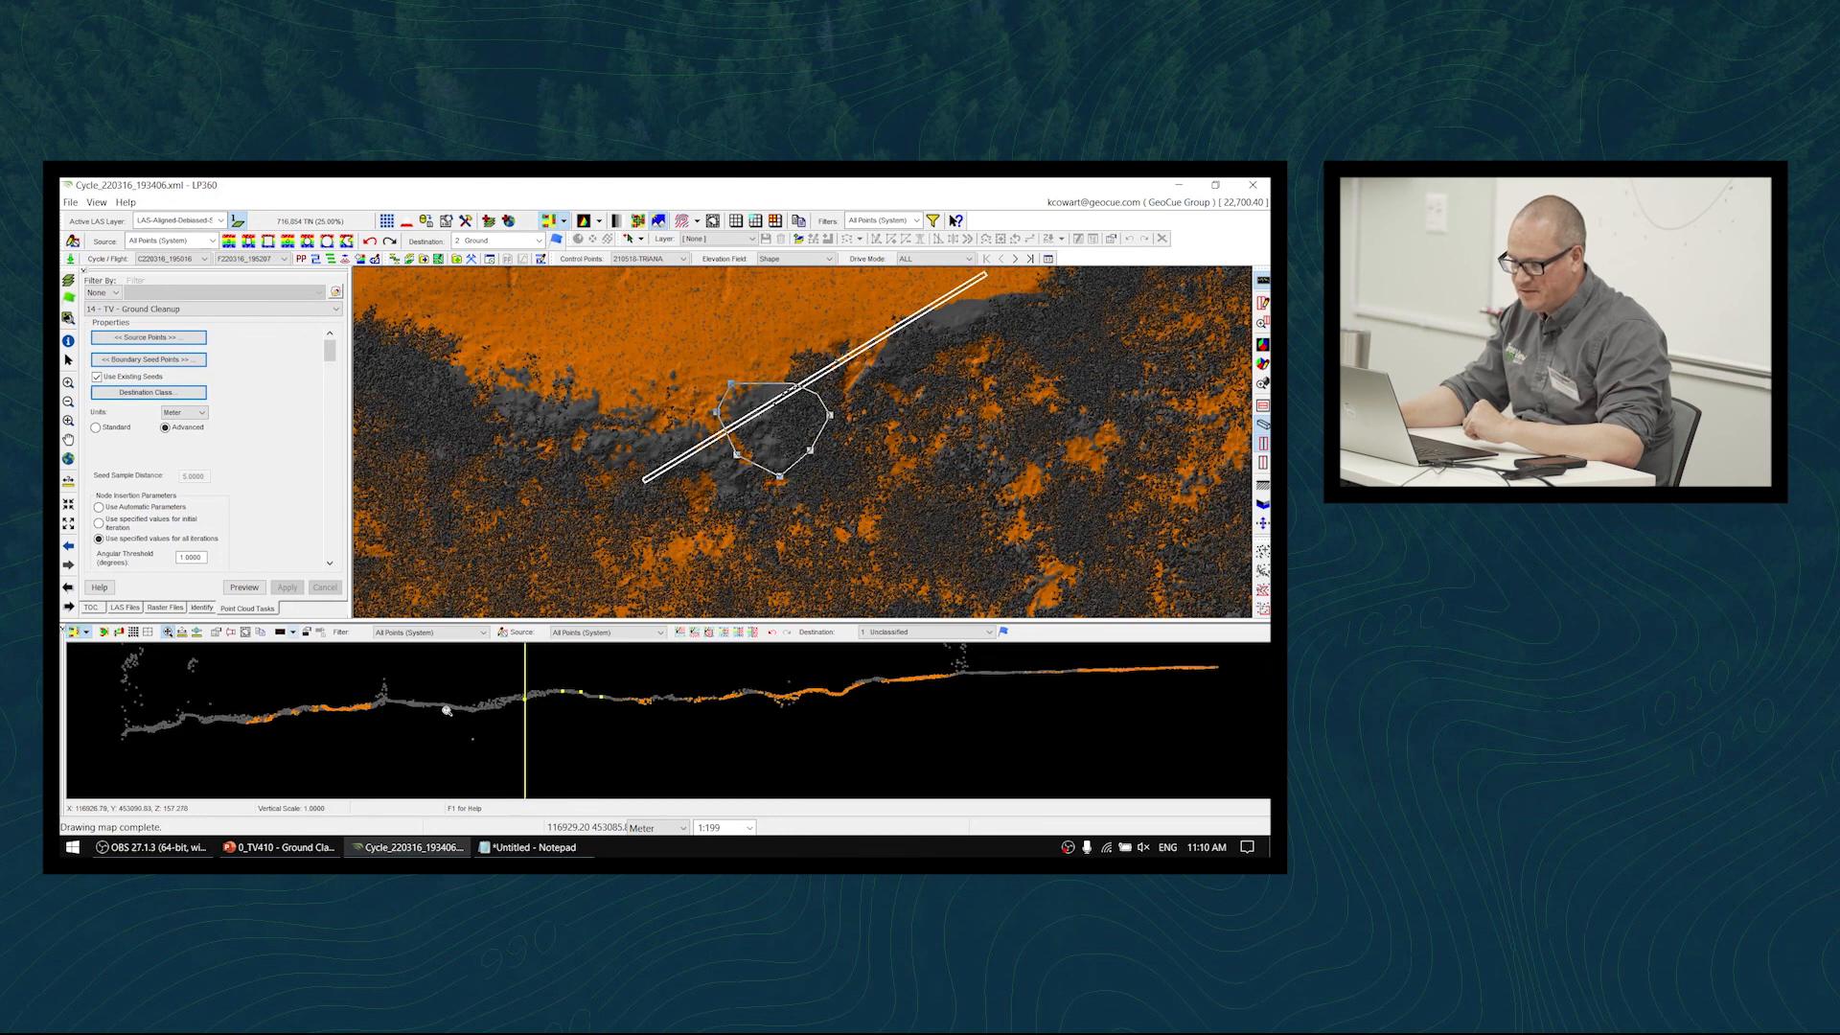
pyautogui.click(414, 704)
pyautogui.click(448, 708)
pyautogui.press('Down')
pyautogui.scroll(-1, 546, 737)
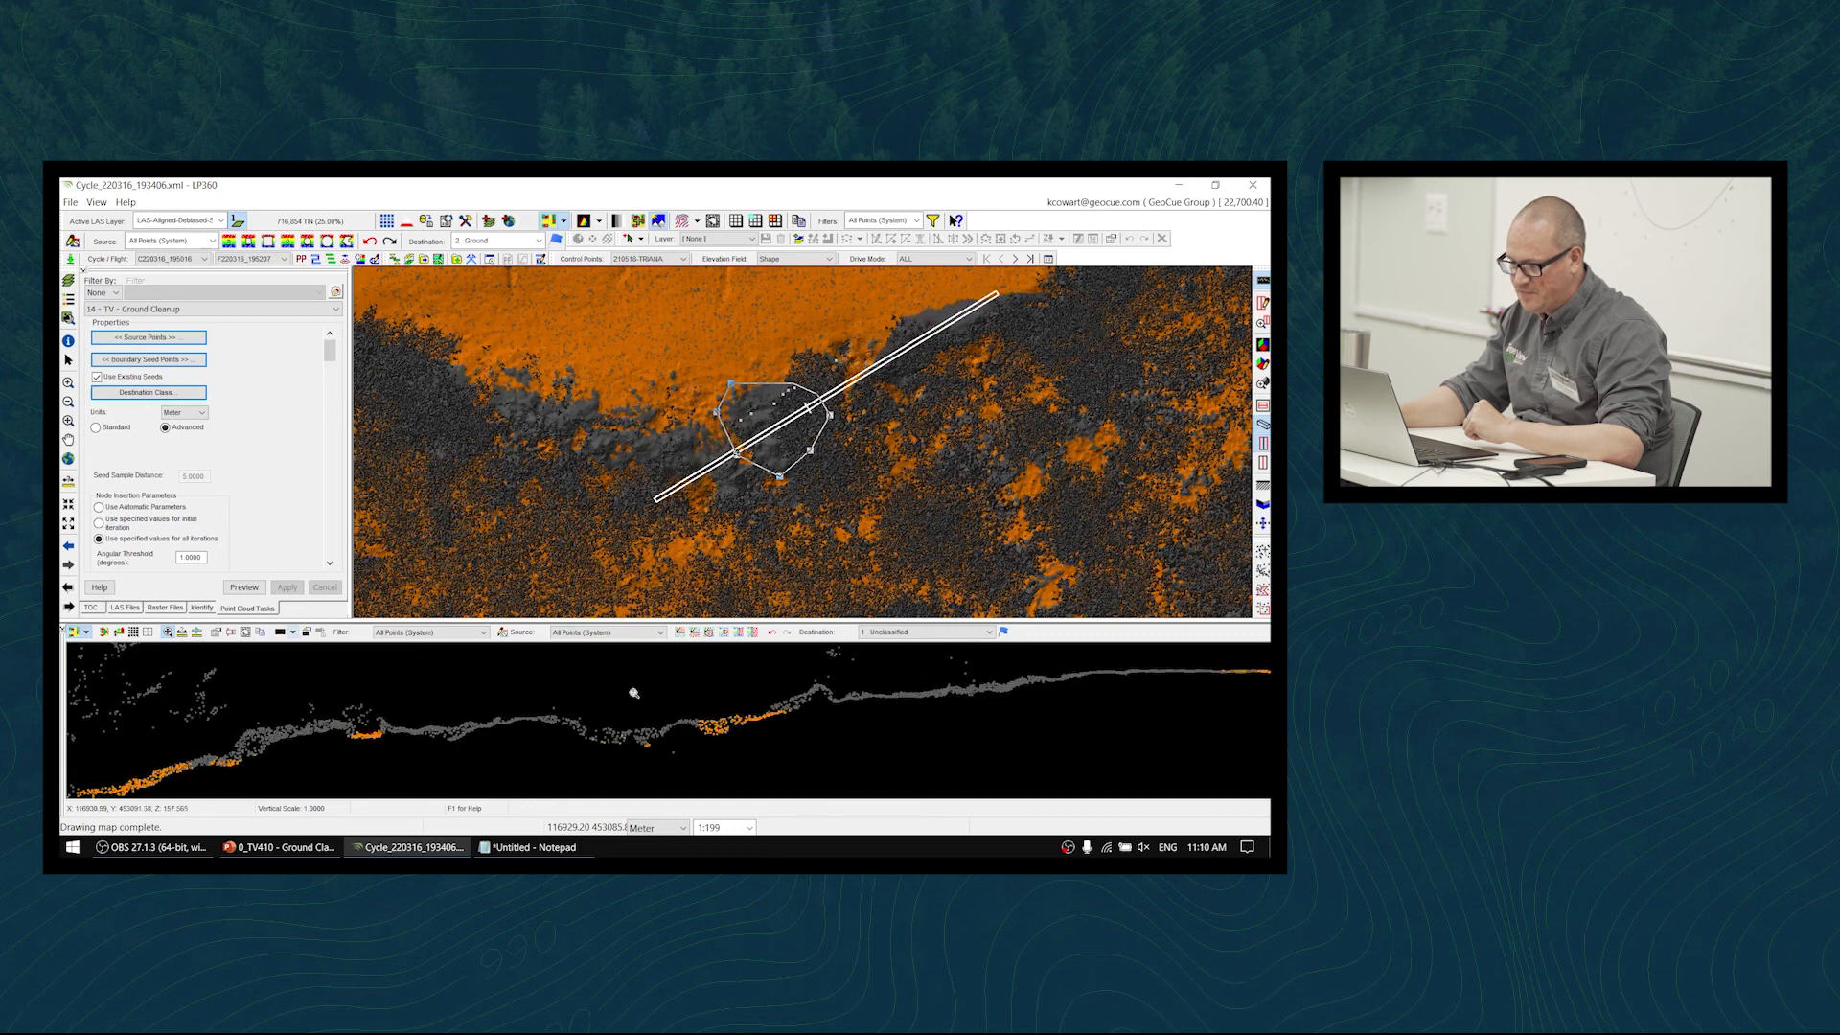
pyautogui.scroll(-1, 621, 695)
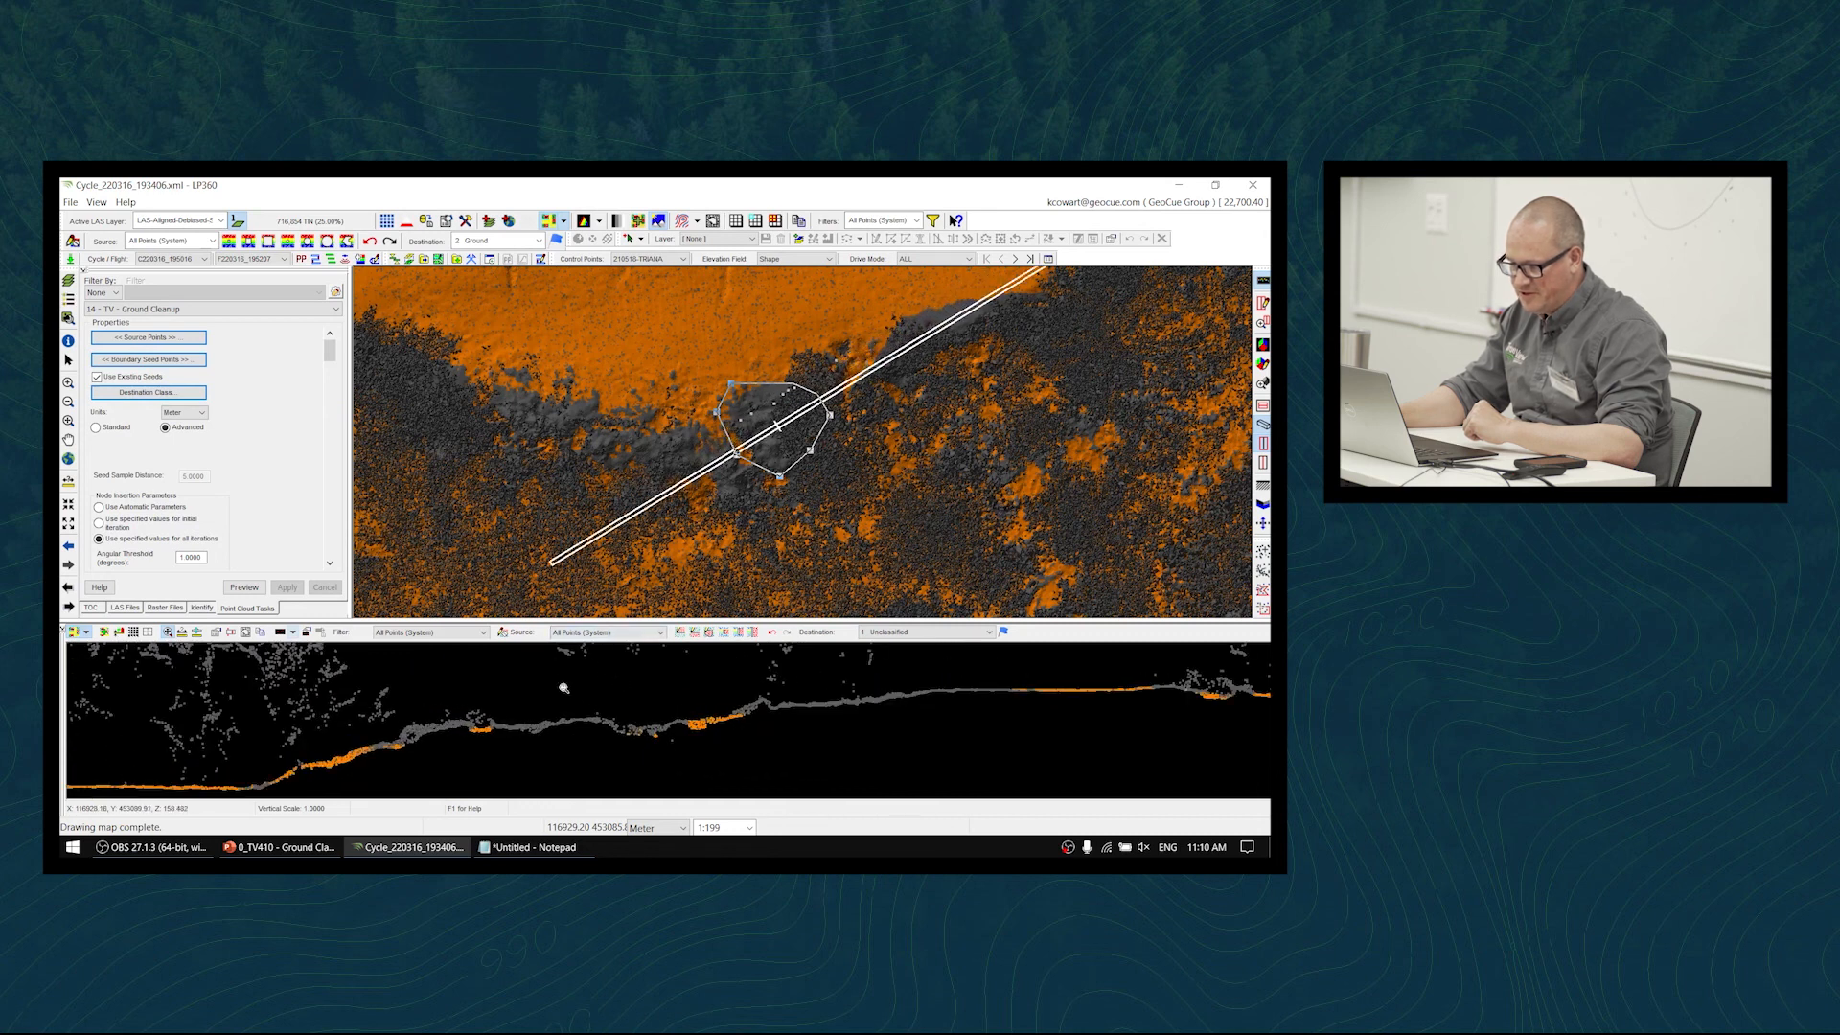
pyautogui.scroll(2, 592, 726)
pyautogui.click(467, 721)
pyautogui.click(437, 725)
pyautogui.click(404, 729)
# - Advance the profile farther downslope and pick two more ground seed points inside the outlined patch
pyautogui.press('Down')
pyautogui.press('Down')
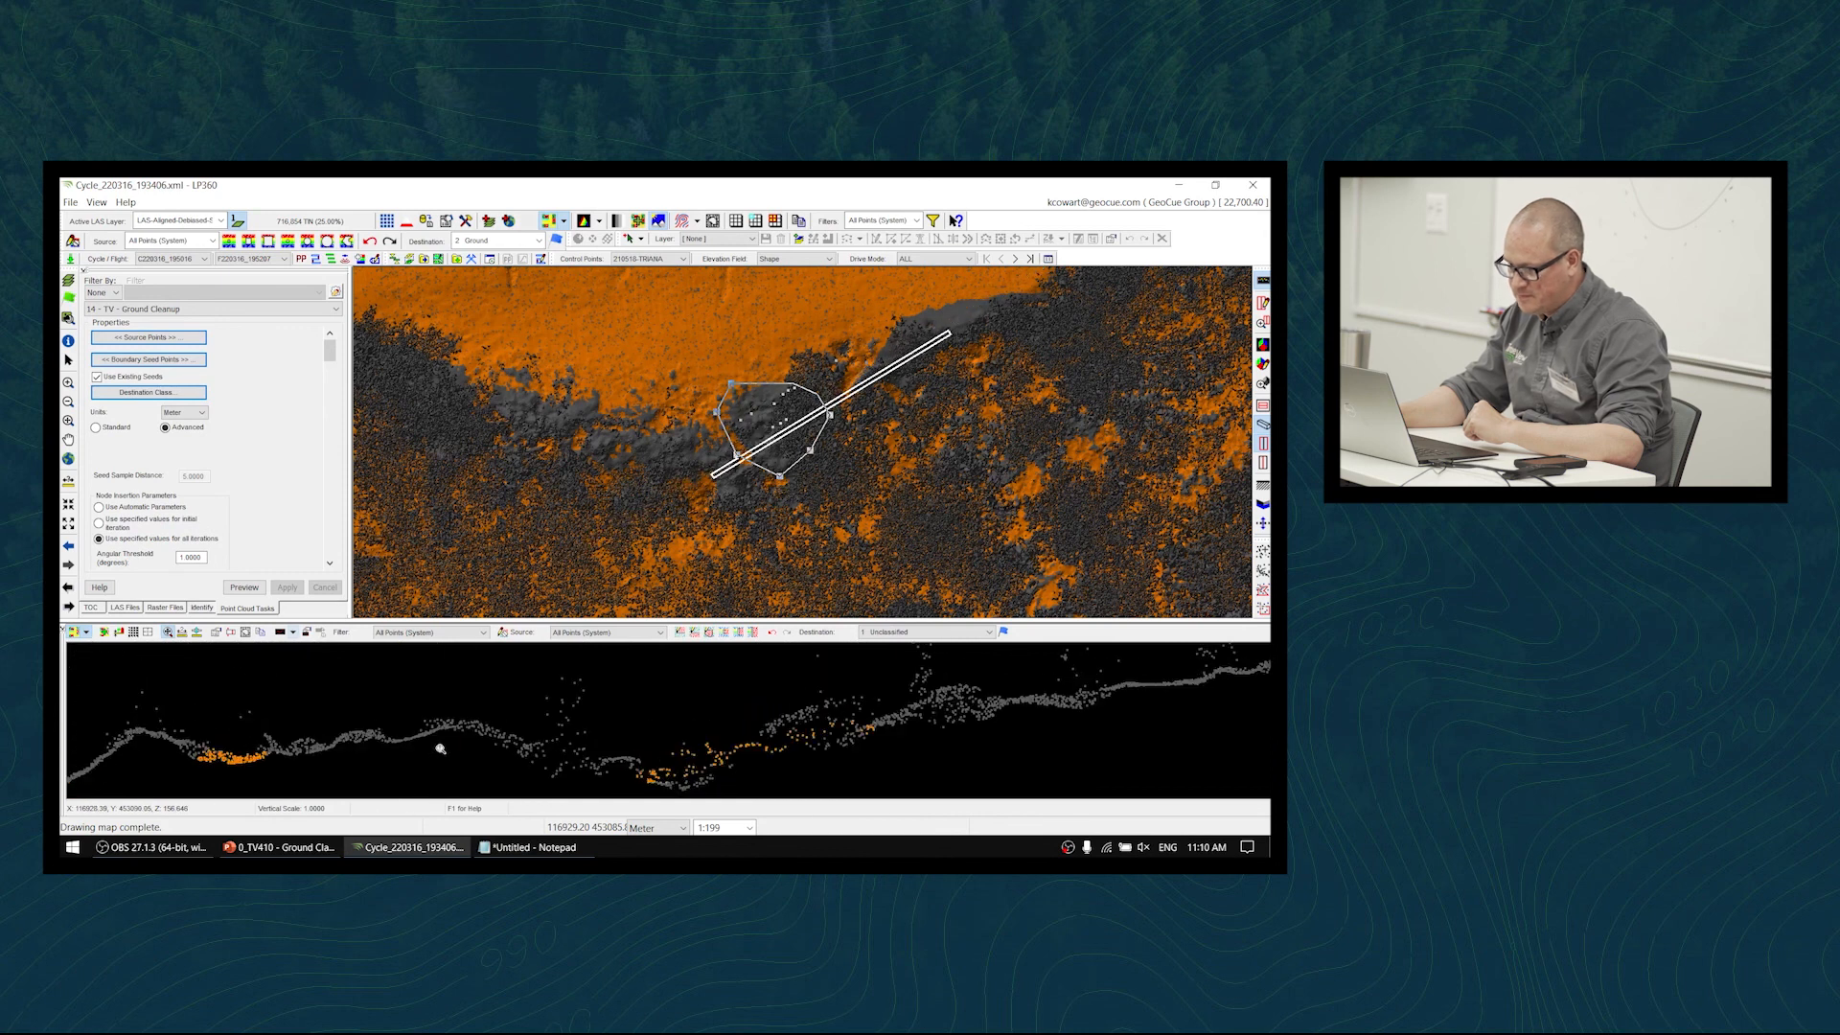
pyautogui.click(415, 736)
pyautogui.click(497, 745)
pyautogui.scroll(-1, 545, 772)
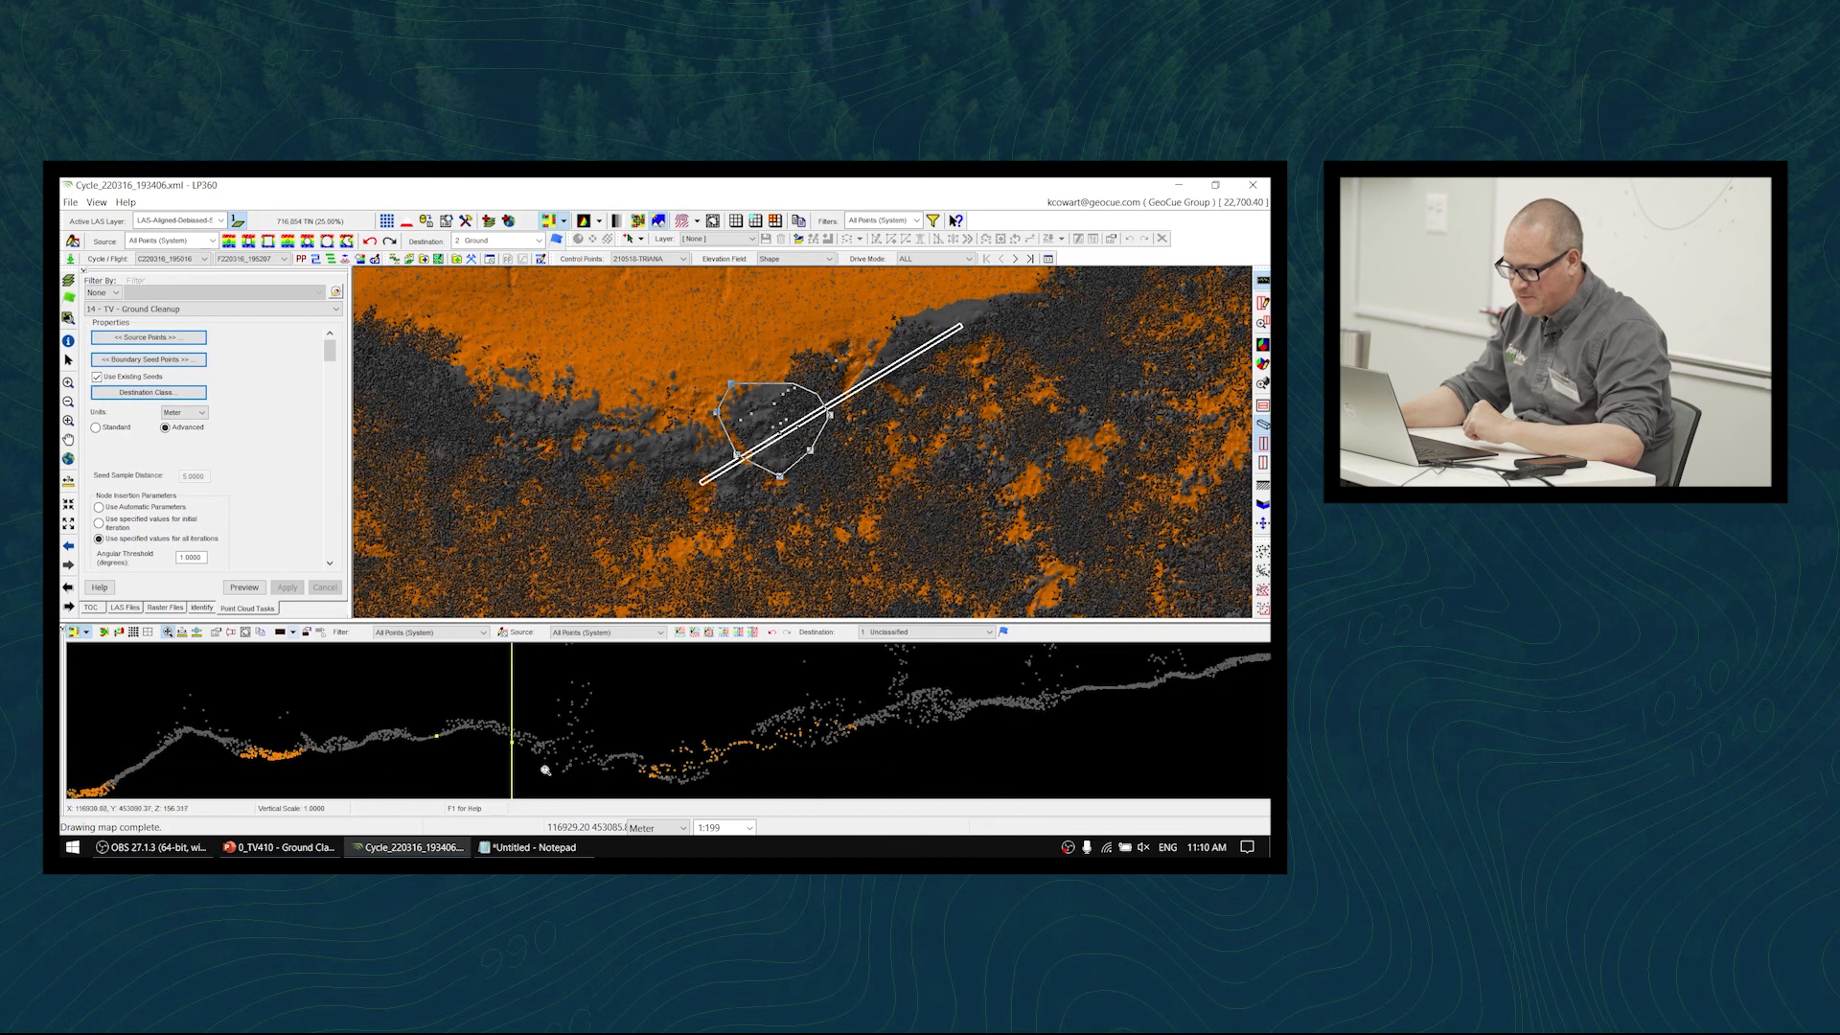
# - Return the profile to the northern edge of the outlined patch and pick four seed points along its ground surface
pyautogui.press('Up')
pyautogui.press('Up')
pyautogui.press('Up')
pyautogui.press('Up')
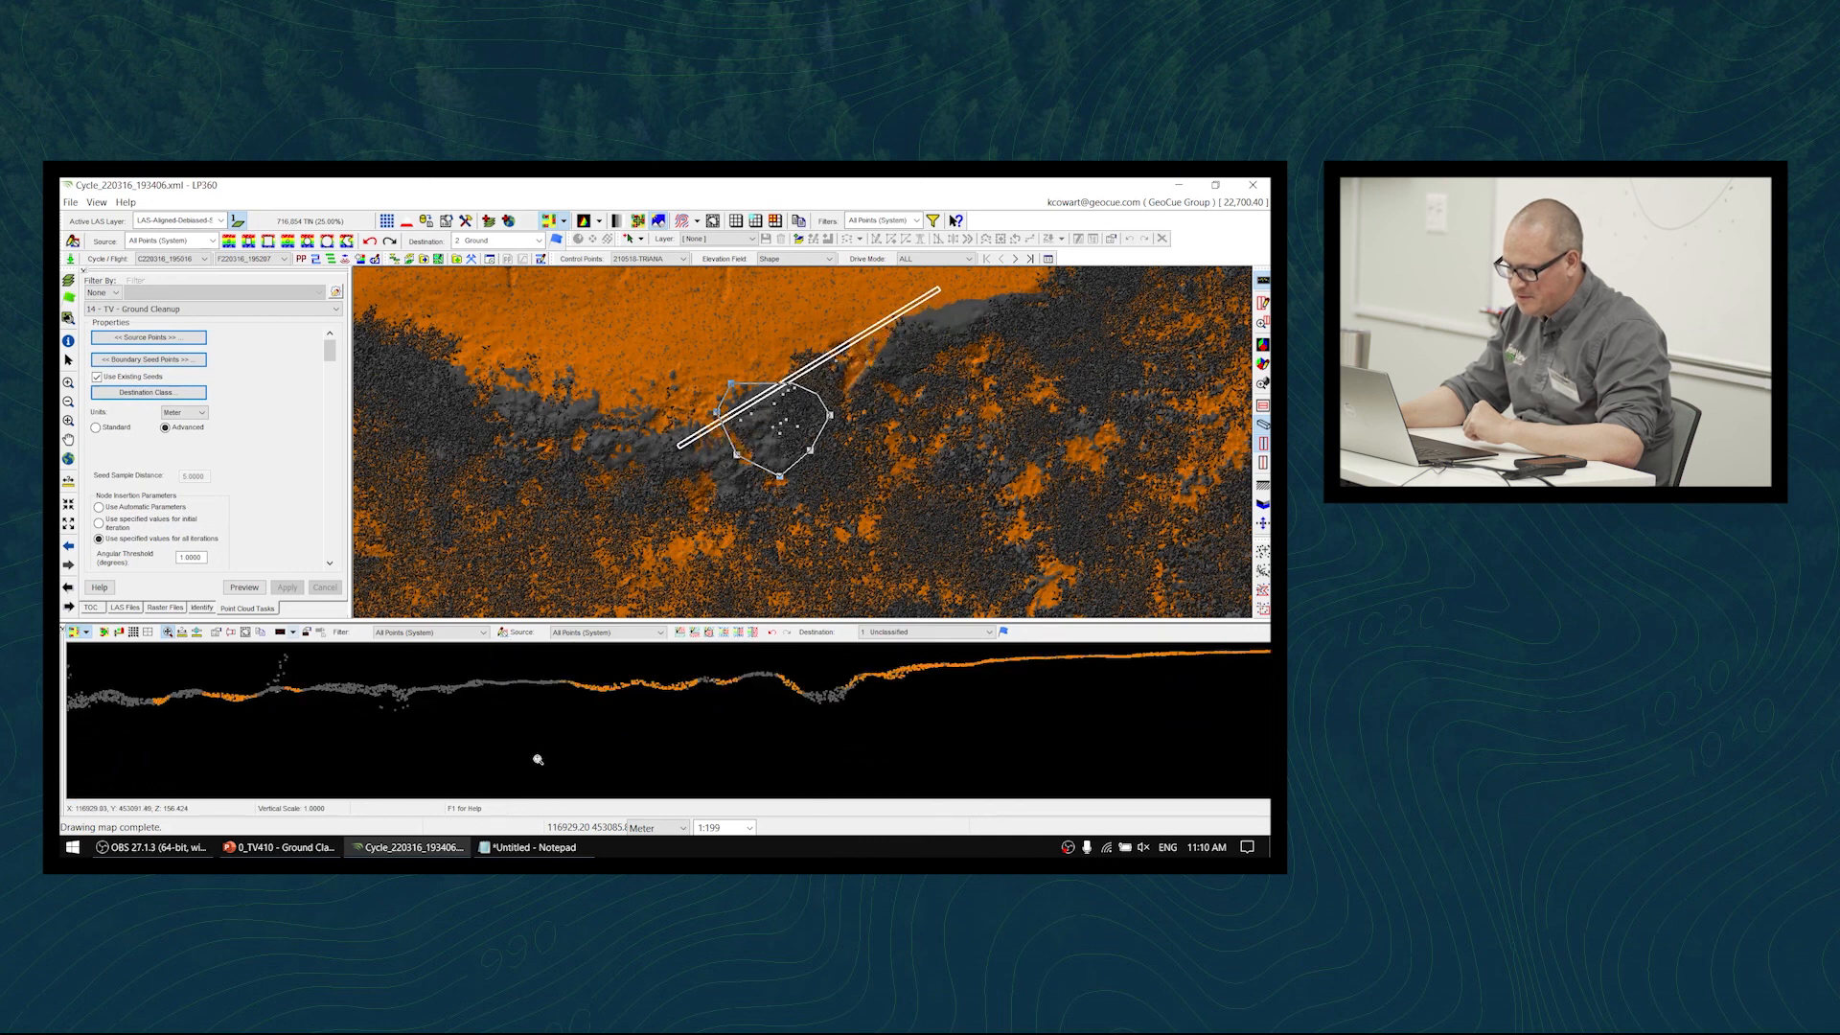
pyautogui.click(521, 683)
pyautogui.click(479, 683)
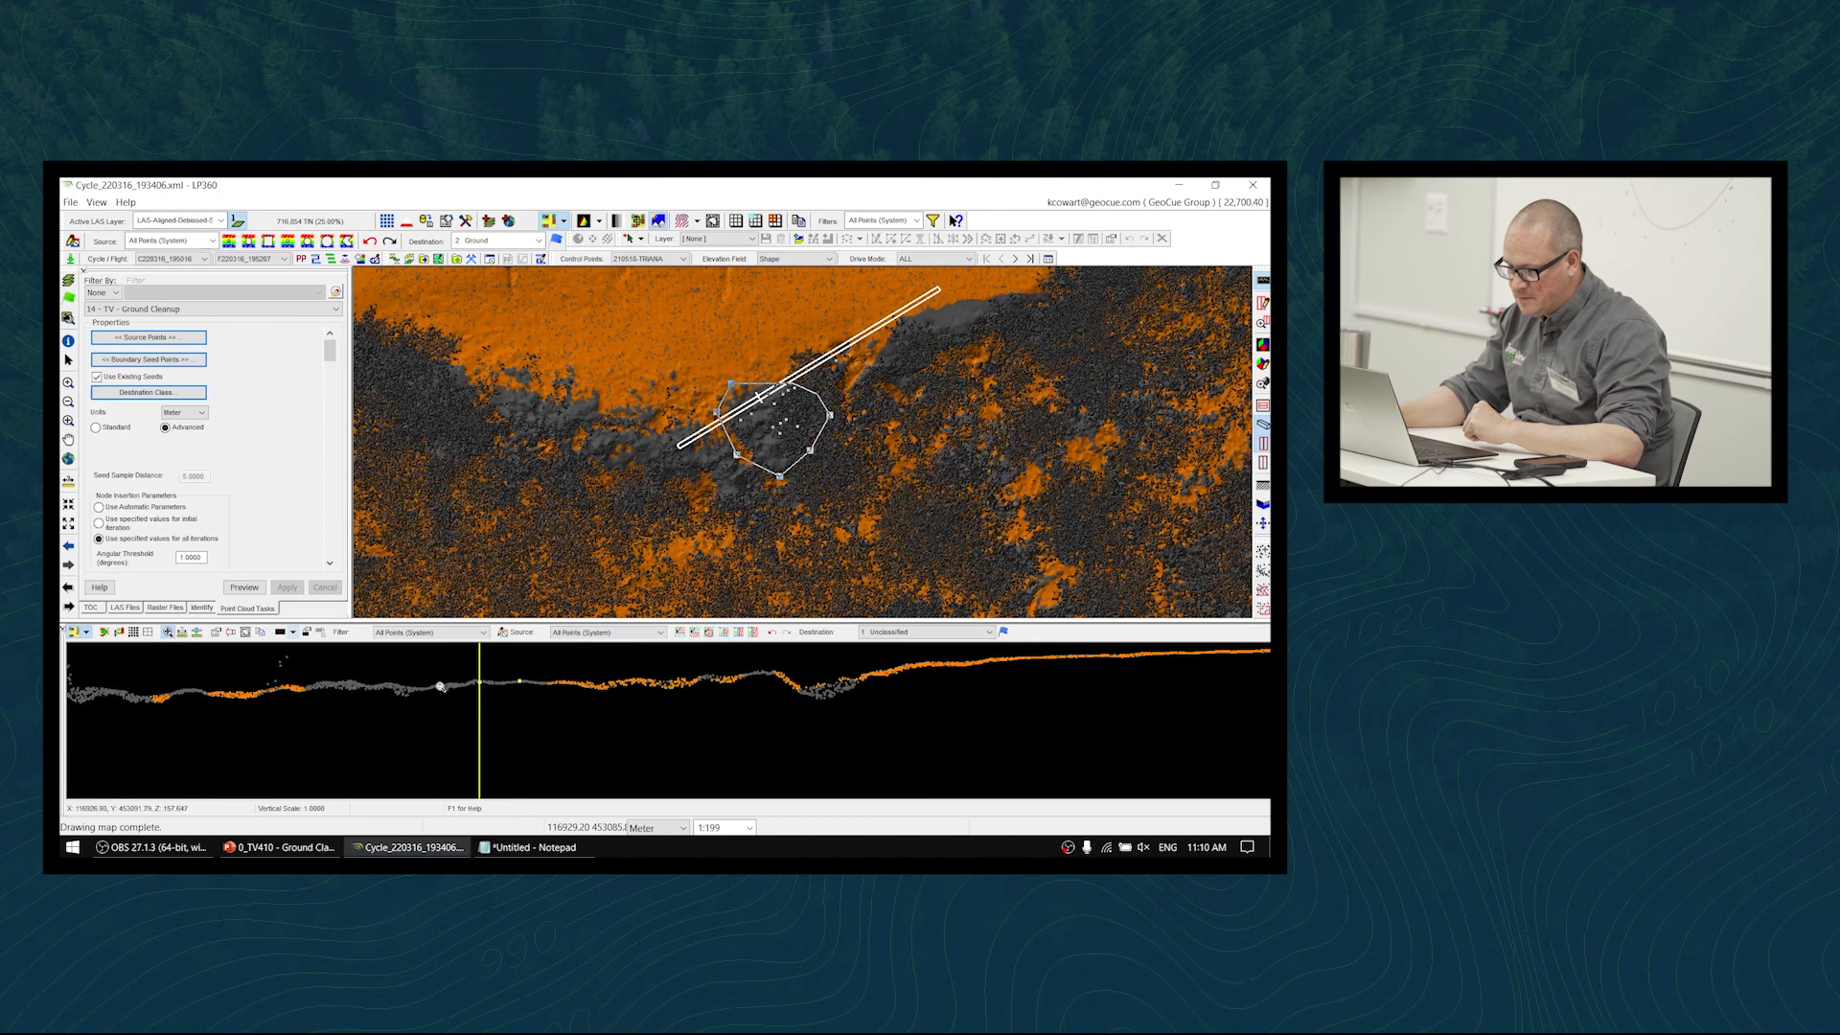
pyautogui.click(428, 688)
pyautogui.click(373, 687)
# - Move the profile back to the middle of the outlined patch and pick additional seed points along the ground there
pyautogui.press('Down')
pyautogui.press('Down')
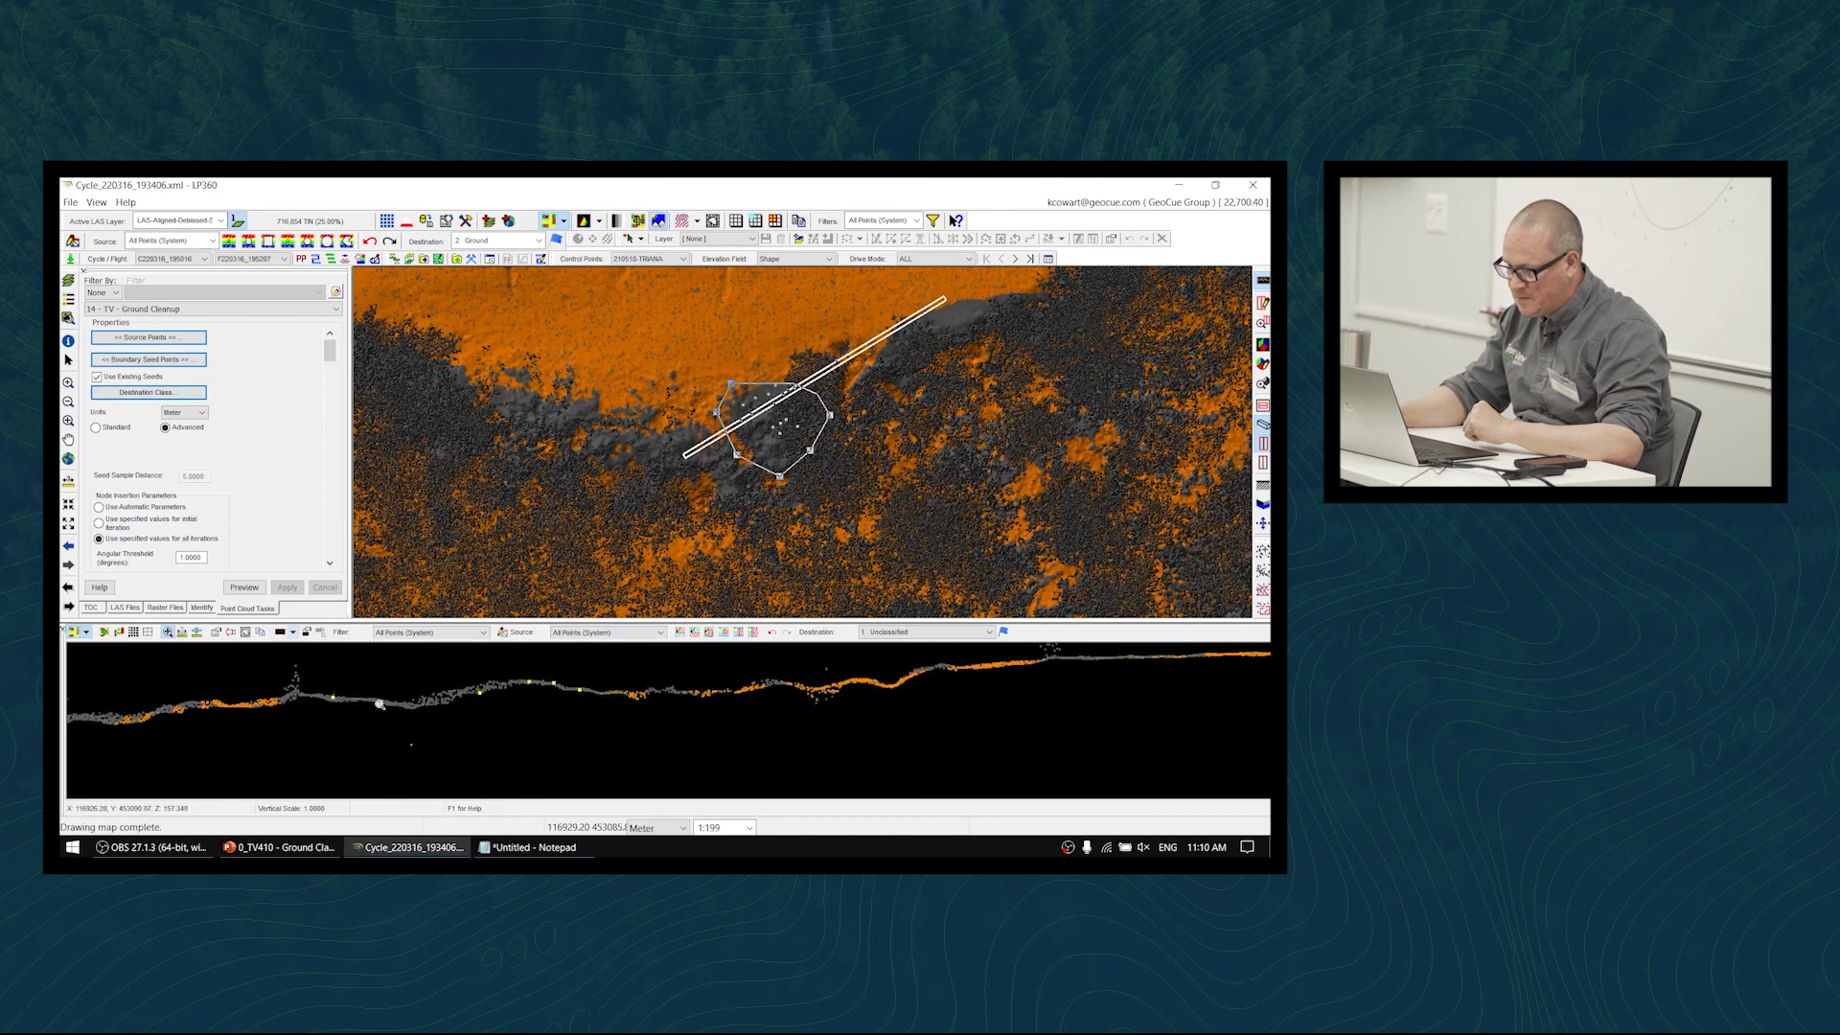
pyautogui.click(356, 746)
pyautogui.click(388, 745)
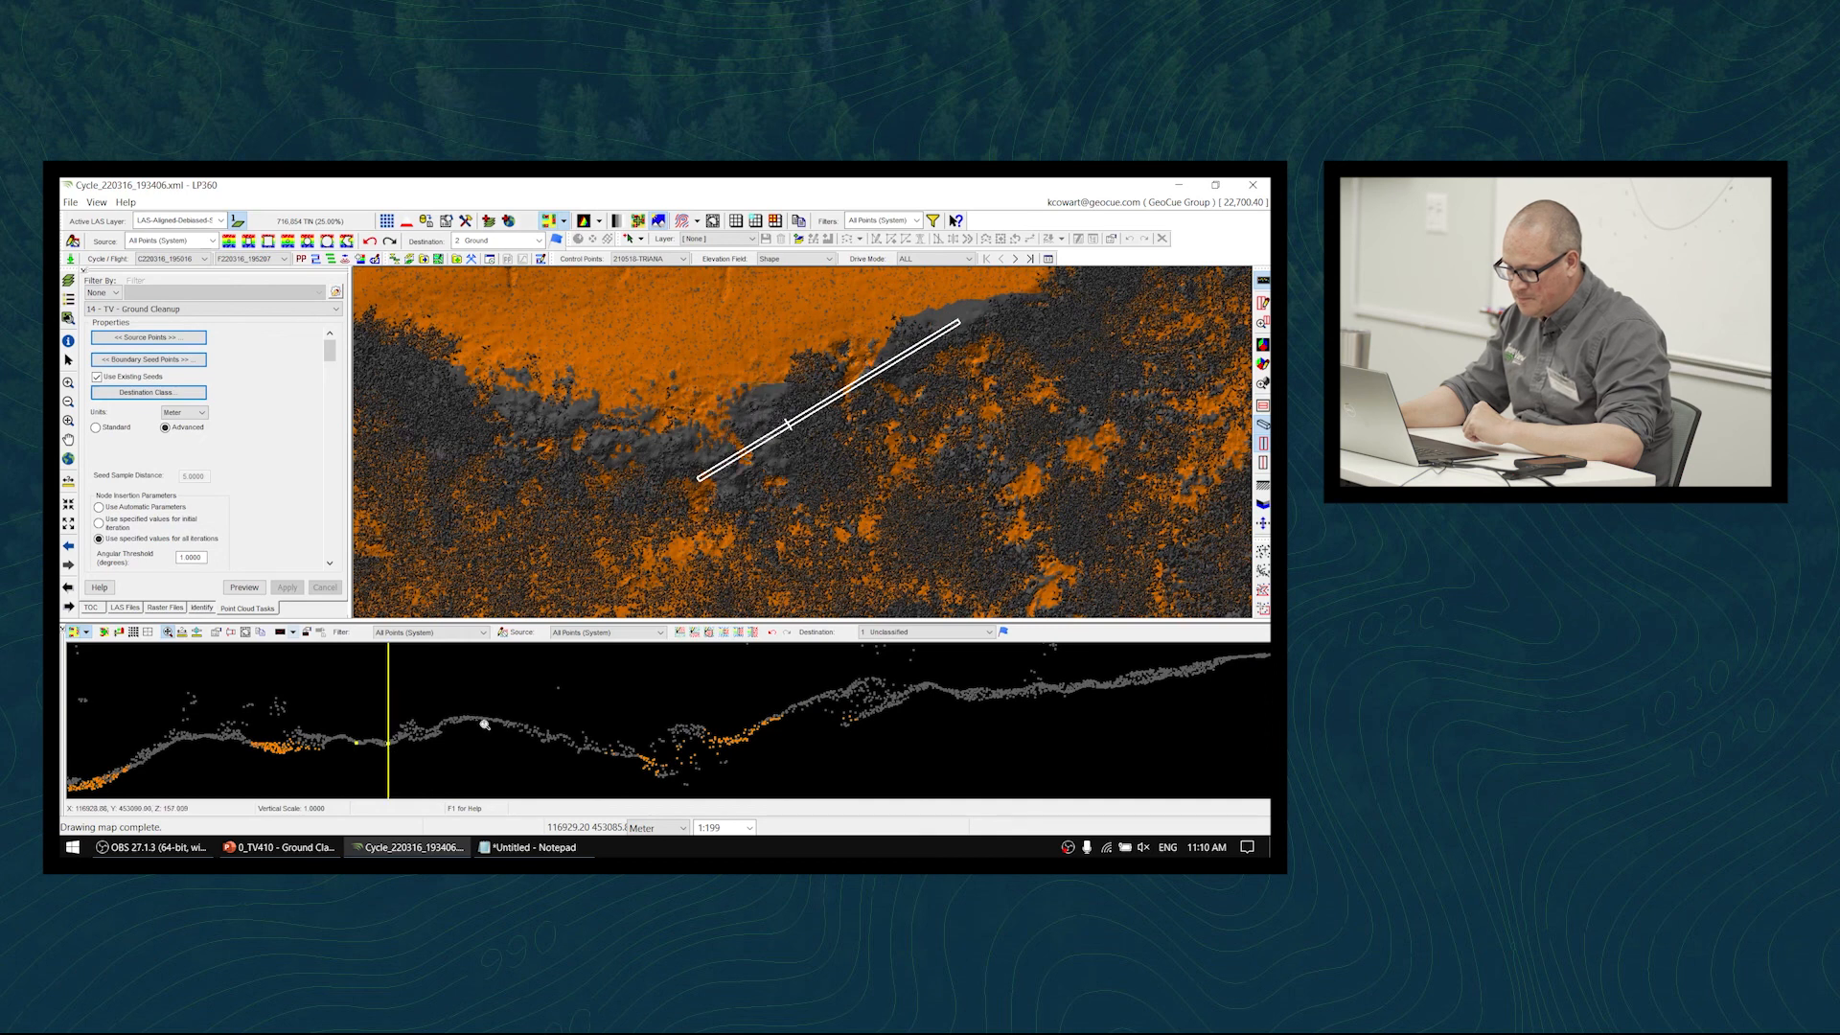
pyautogui.click(498, 725)
pyautogui.scroll(-1, 469, 724)
pyautogui.click(469, 724)
# - Step the profile to the southern part of the outlined patch and pick two ground seed points in each section
pyautogui.press('Down')
pyautogui.press('Down')
pyautogui.click(370, 751)
pyautogui.click(404, 772)
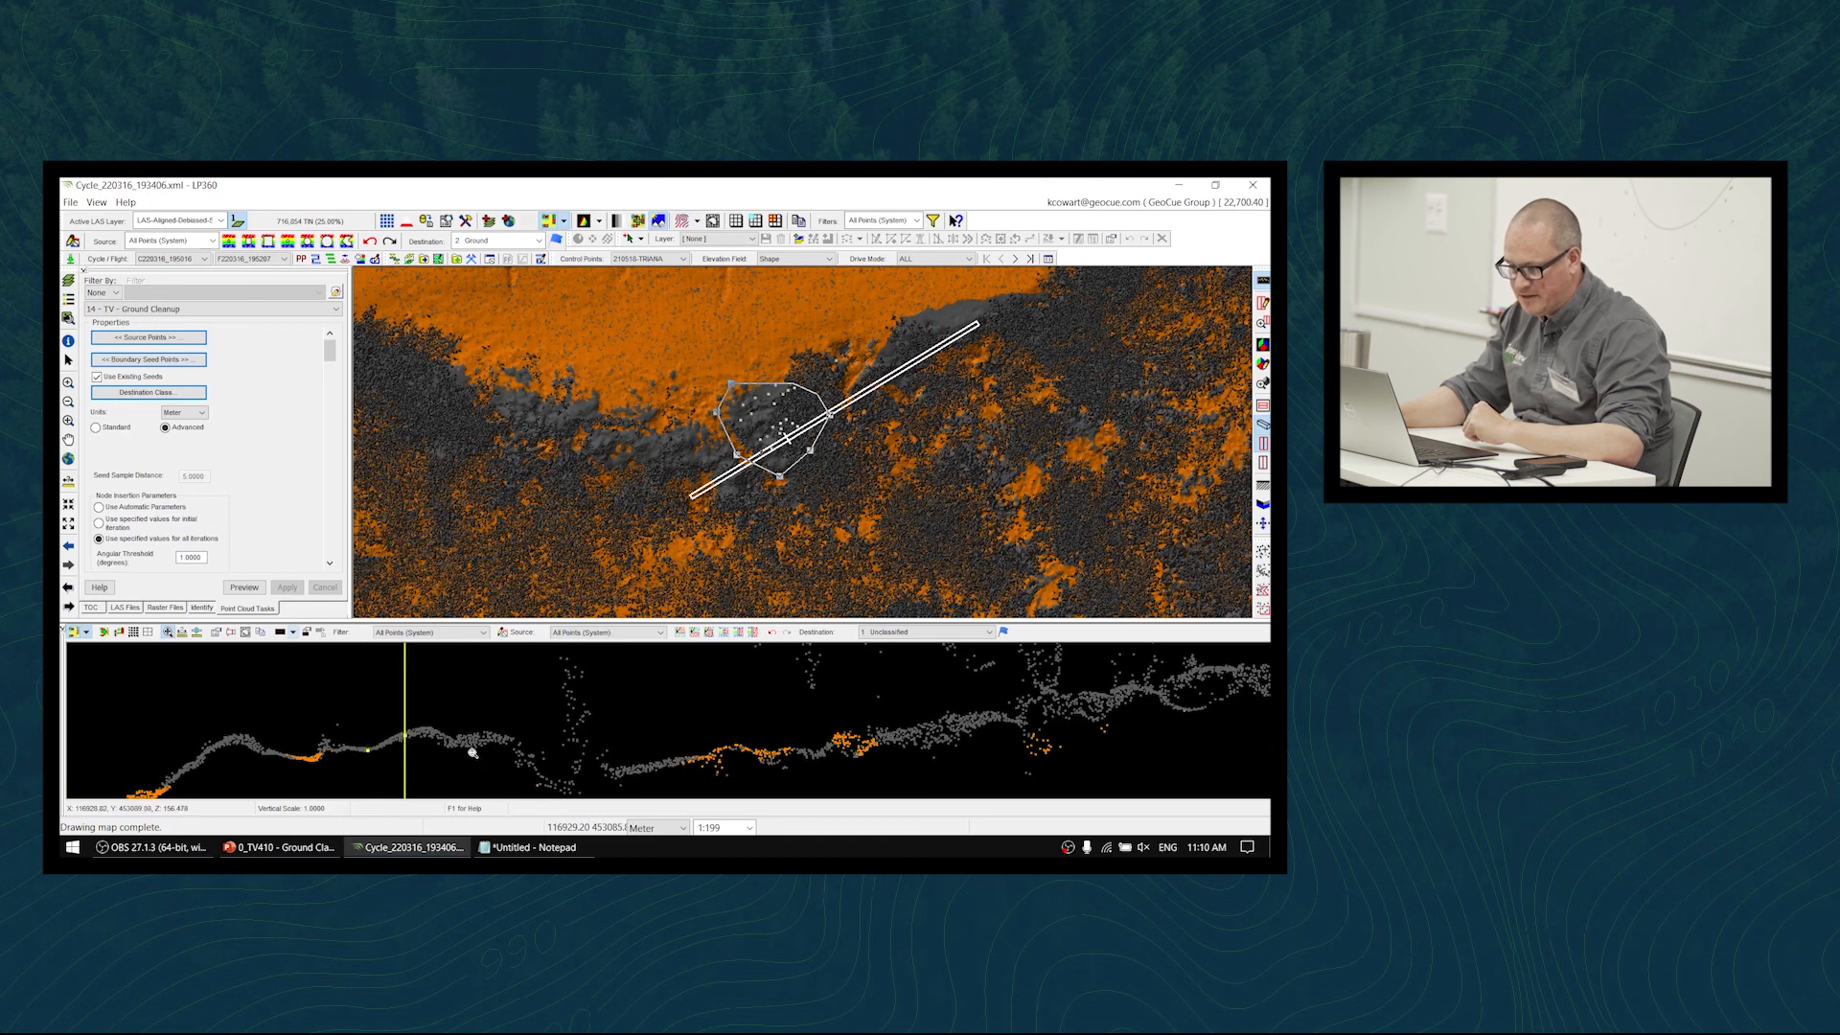
pyautogui.press('Down')
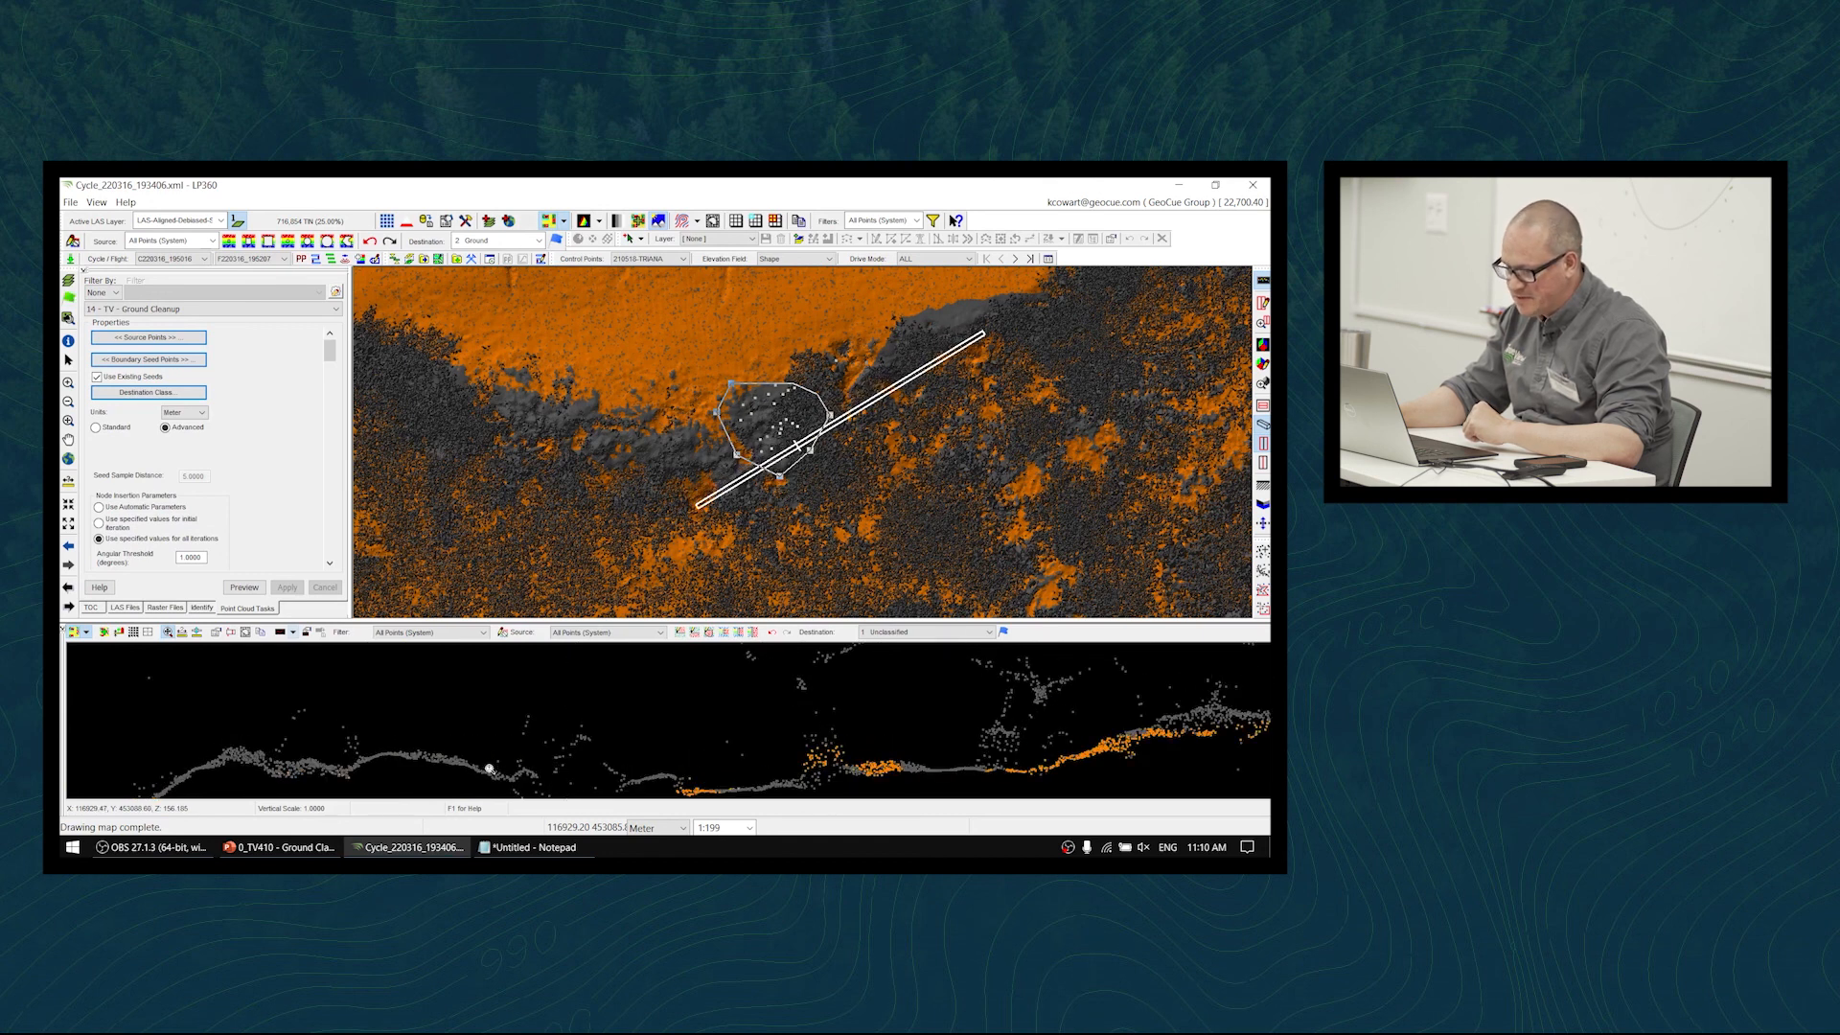
pyautogui.click(384, 757)
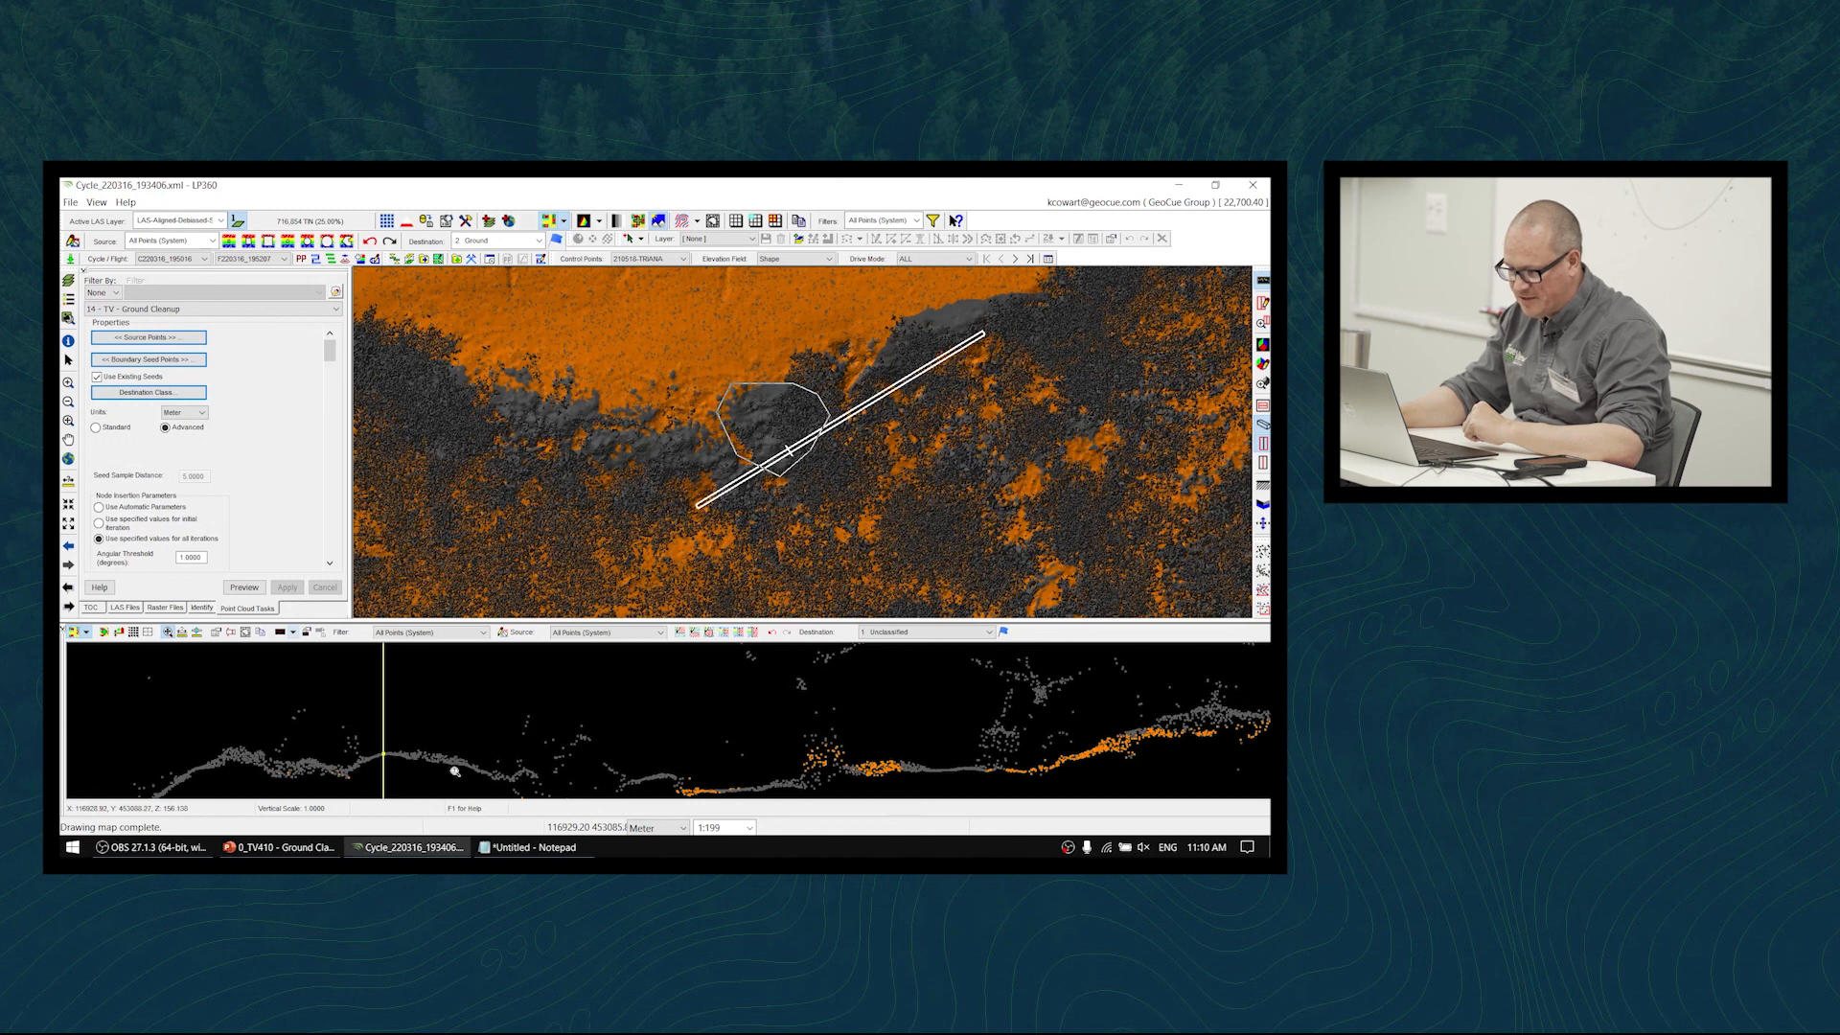
pyautogui.click(454, 766)
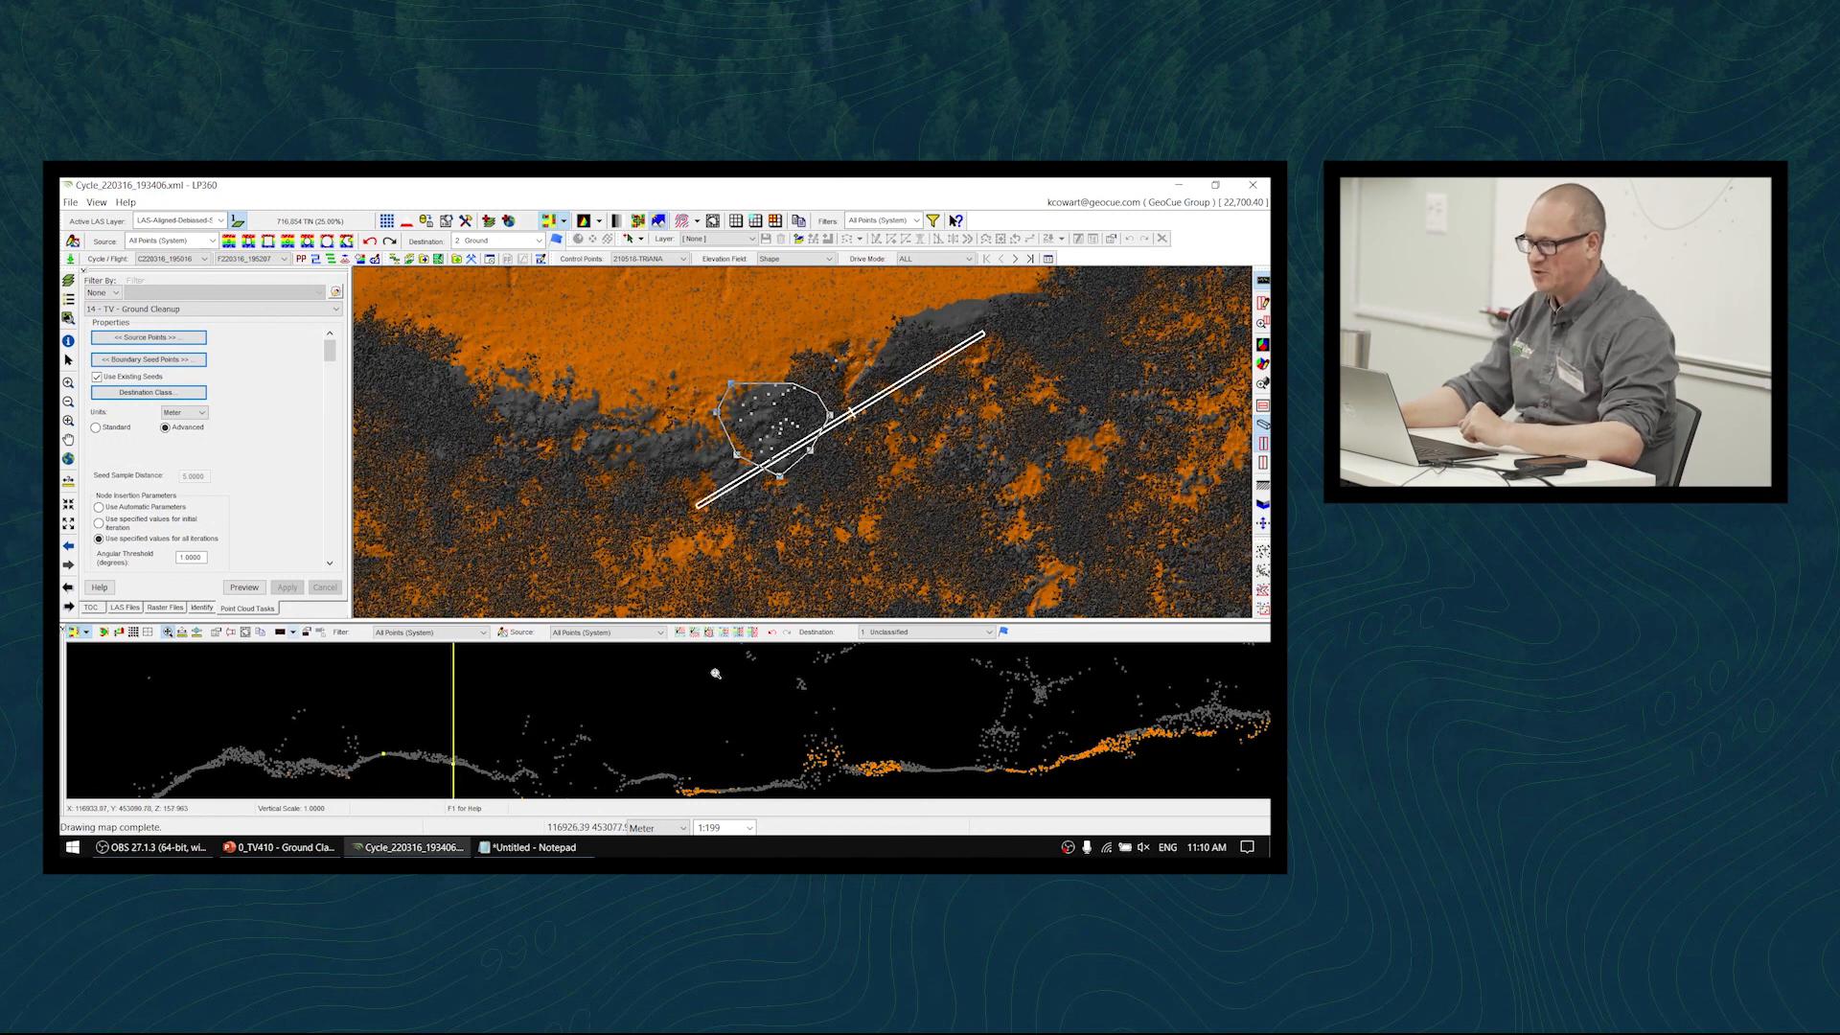
# - Pick a last seed point back in the middle of the patch and complete the selection to reclassify its ground
pyautogui.press('Up')
pyautogui.press('Up')
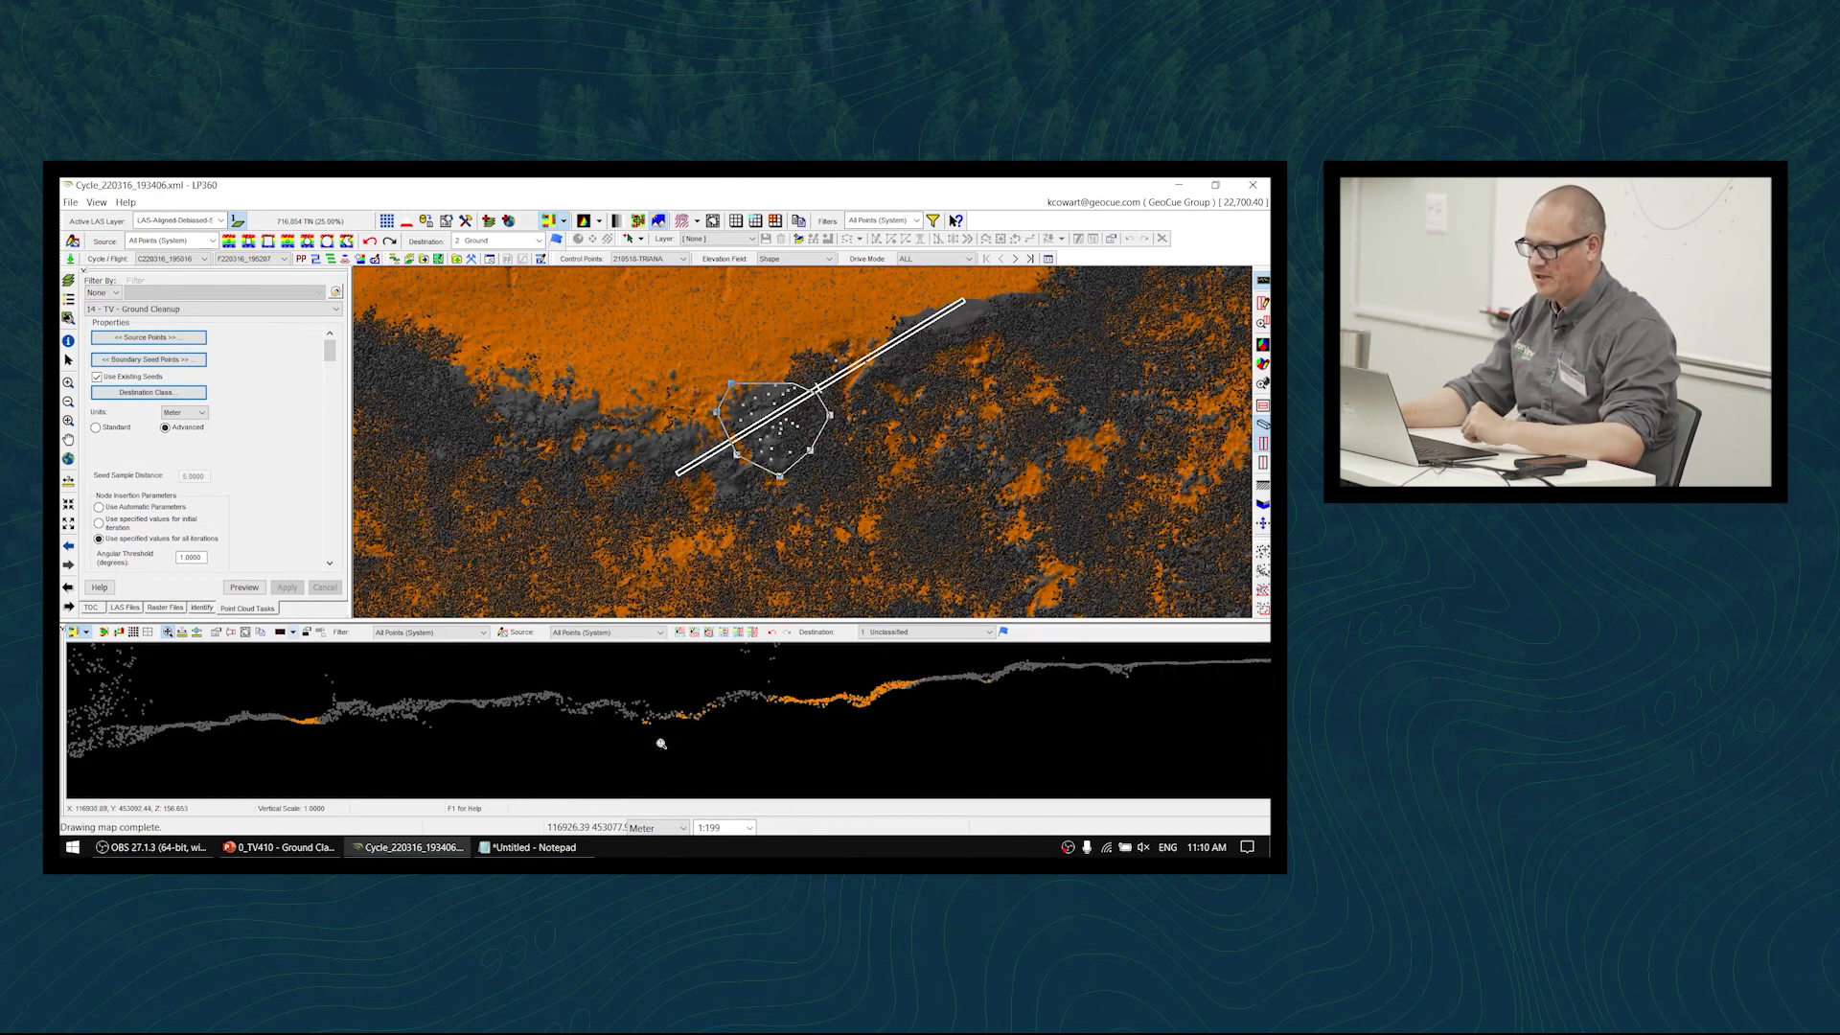
pyautogui.click(461, 703)
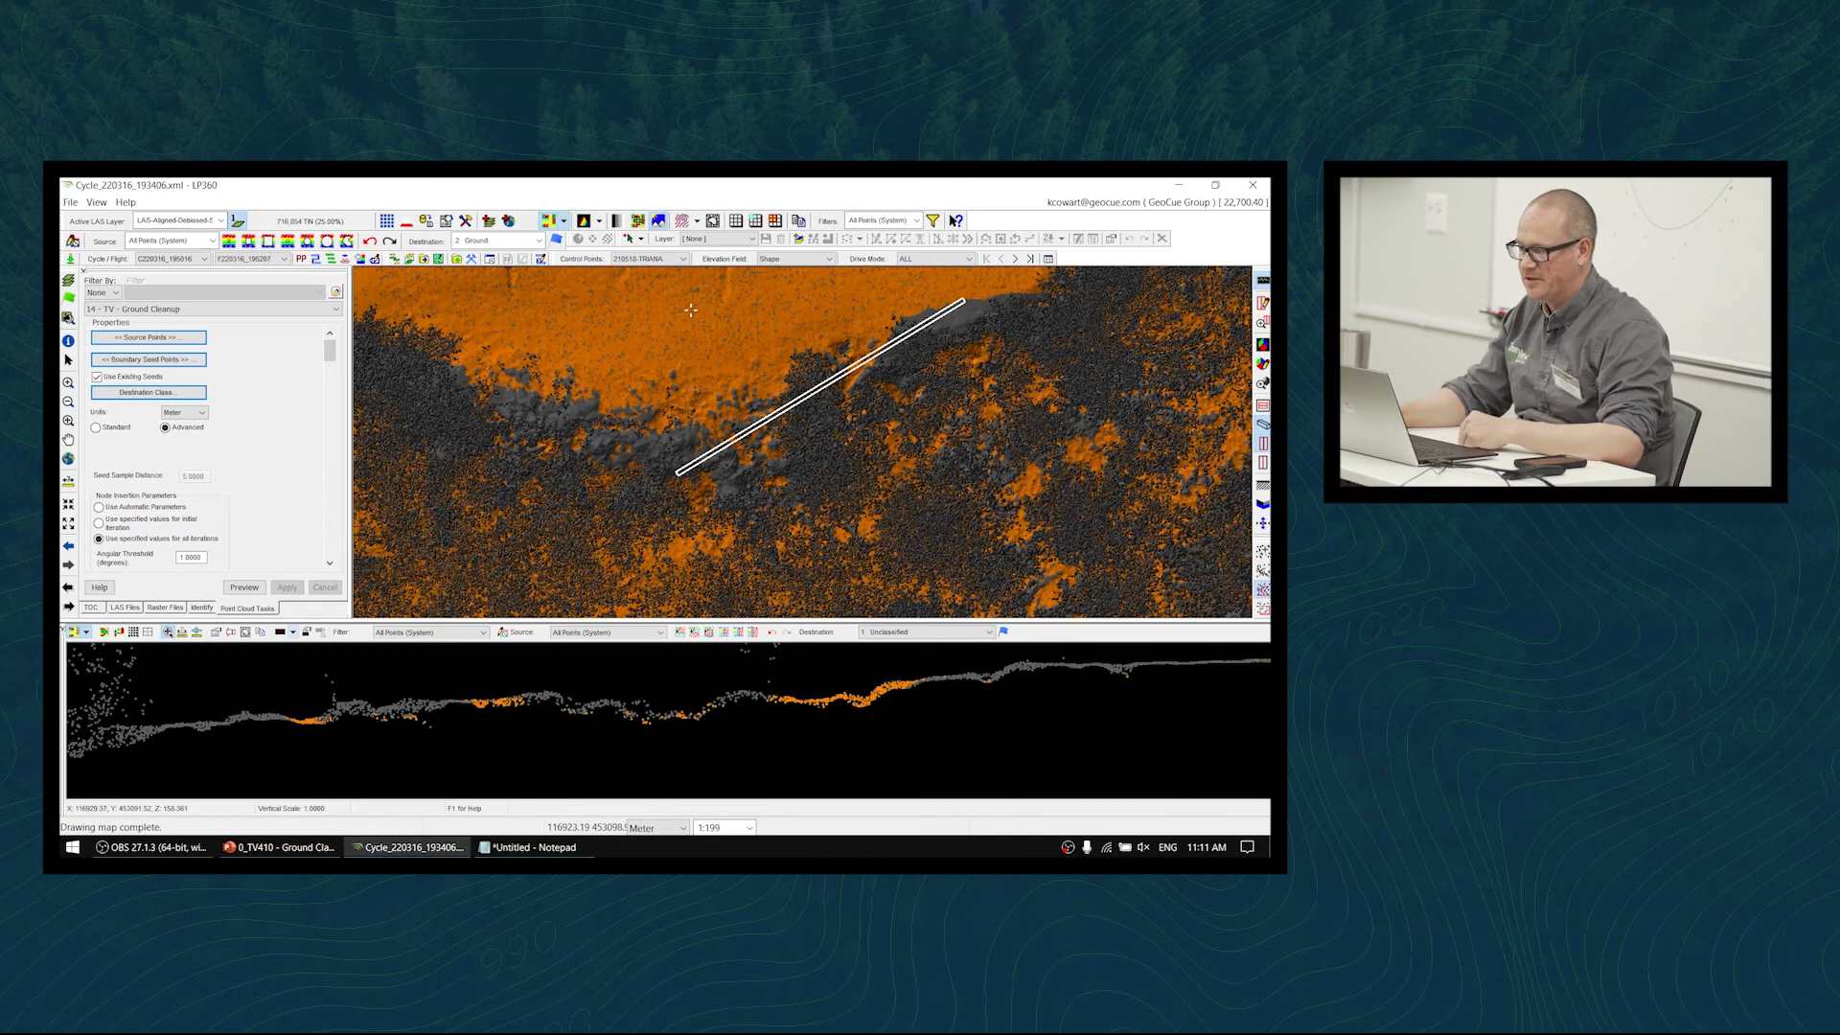
# - Filter the display to Ground (System) to check the reclassified bank surface
pyautogui.click(889, 226)
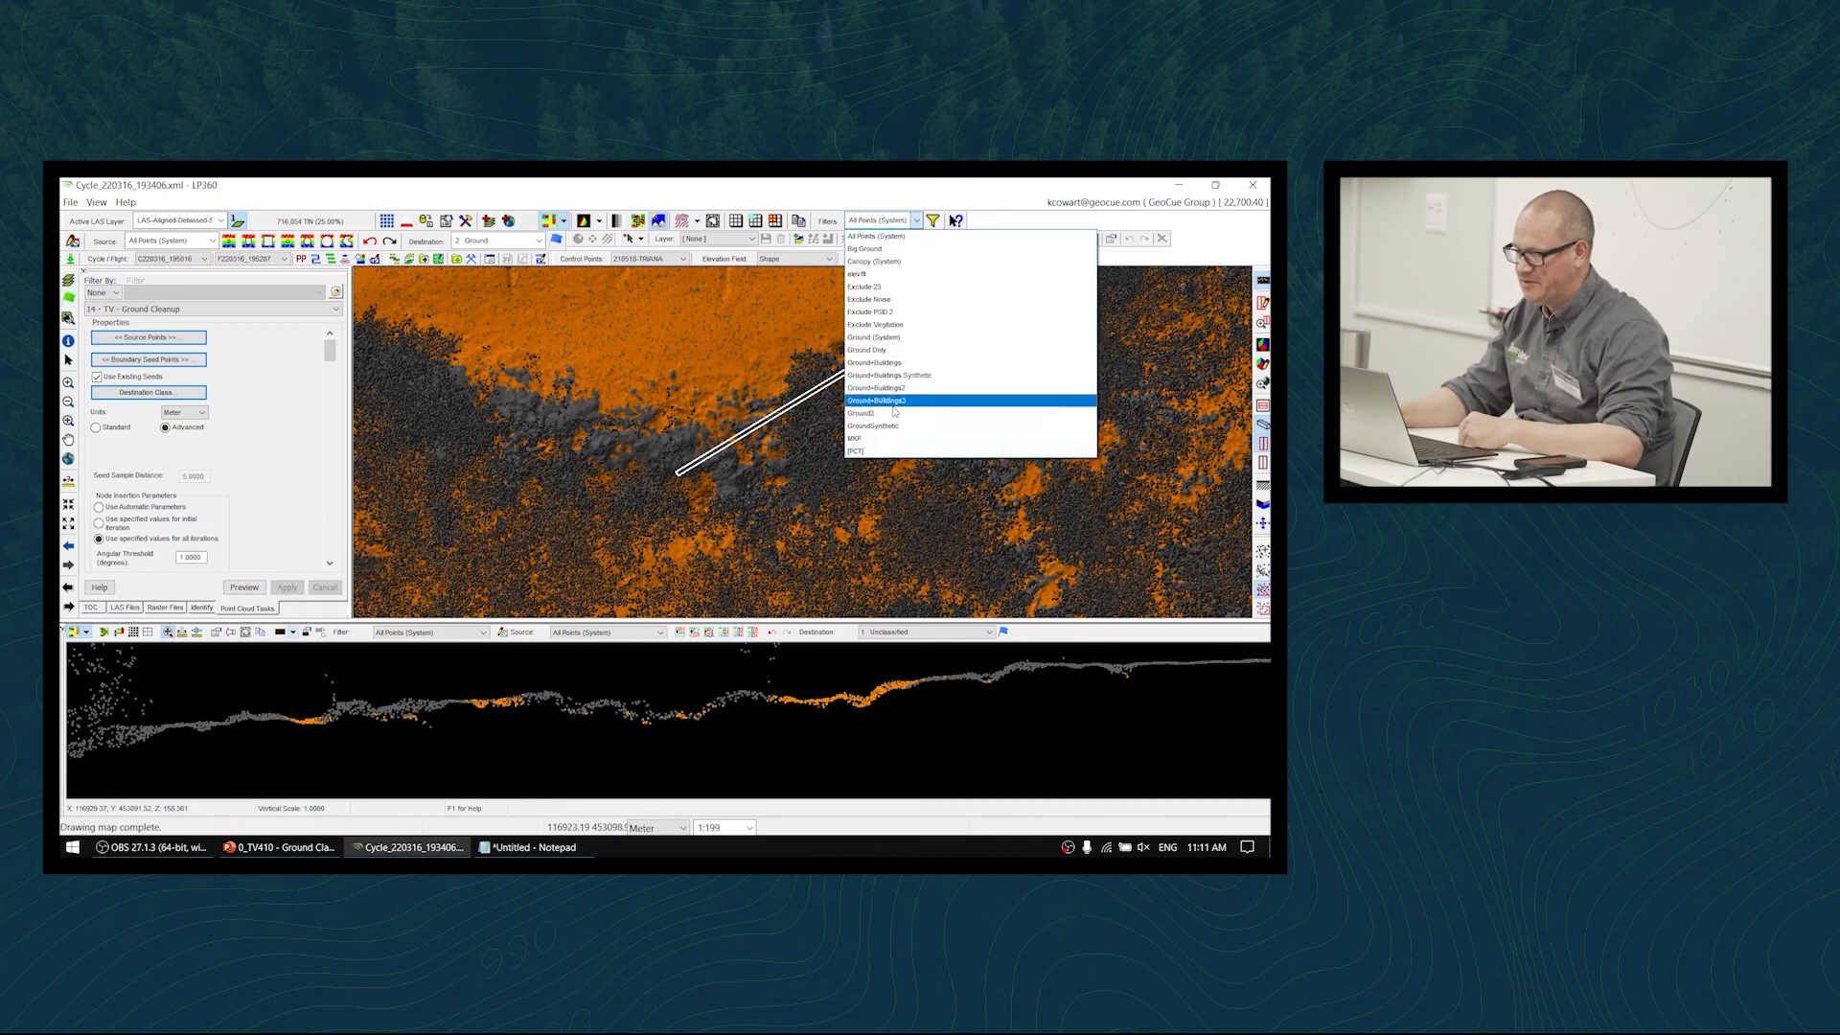
pyautogui.click(896, 337)
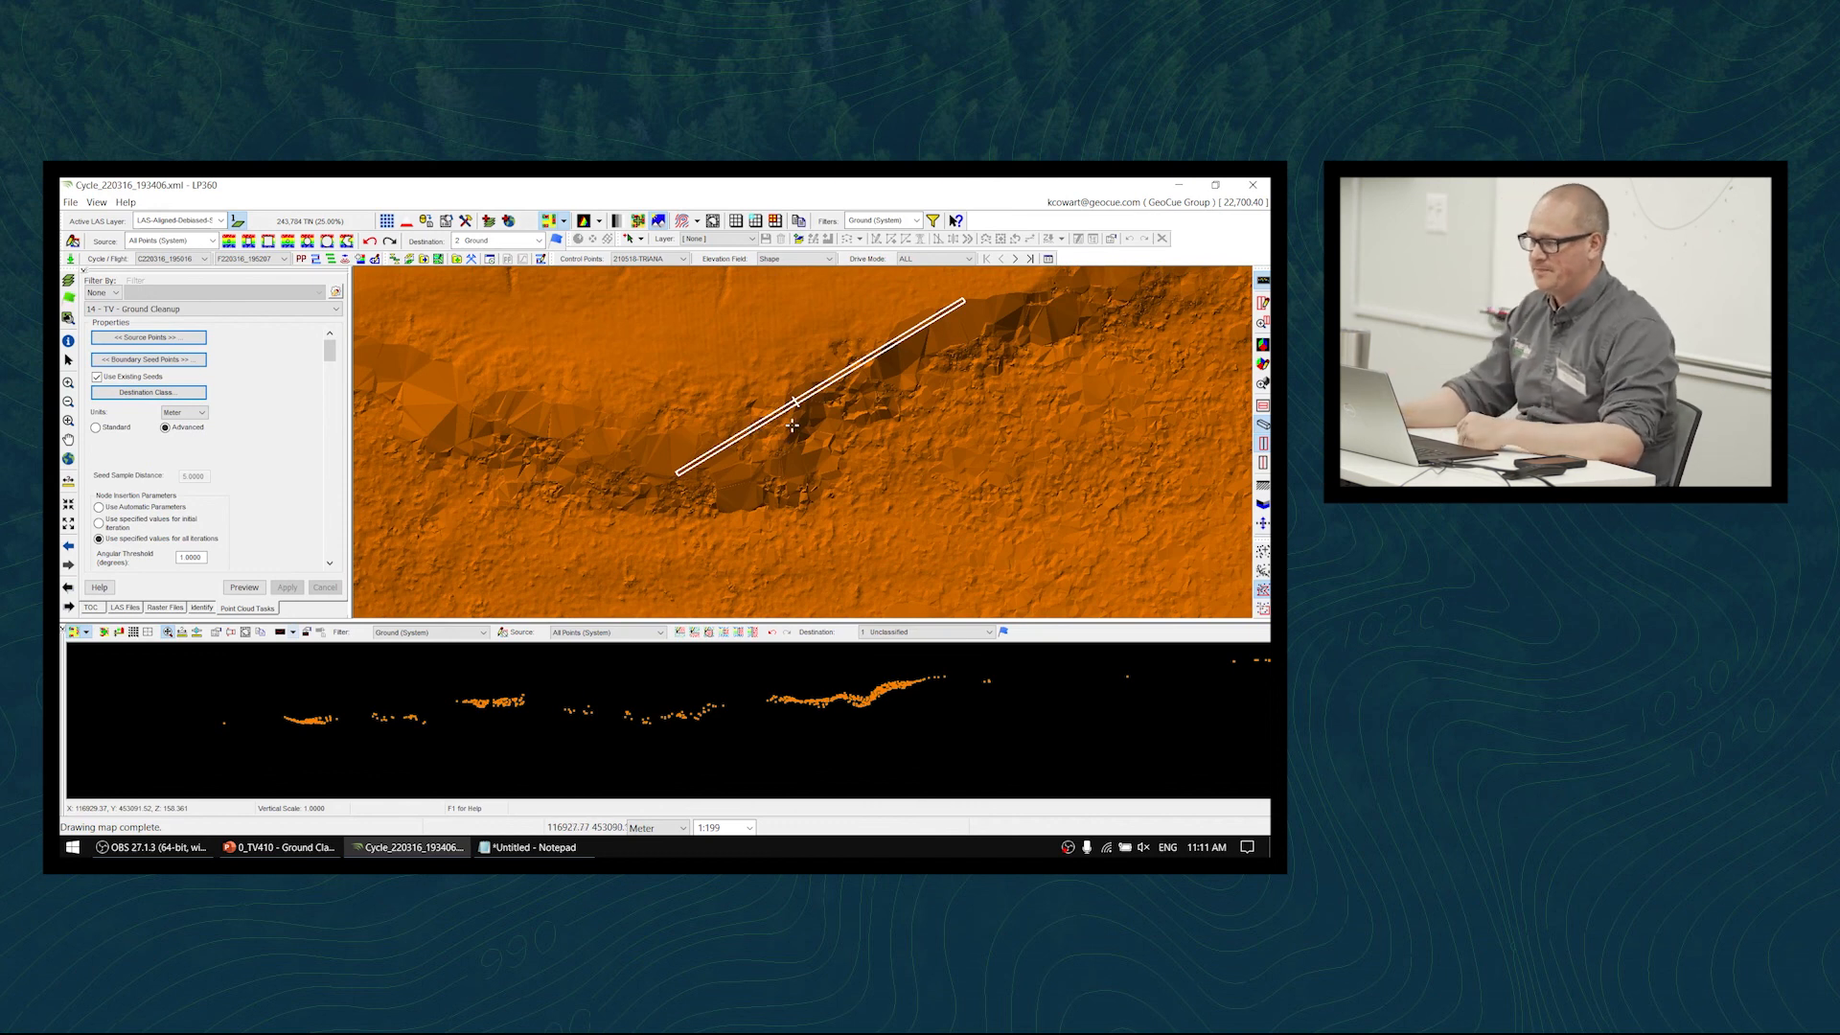
# - Set the display filter back to All Points (System)
pyautogui.scroll(-3, 791, 440)
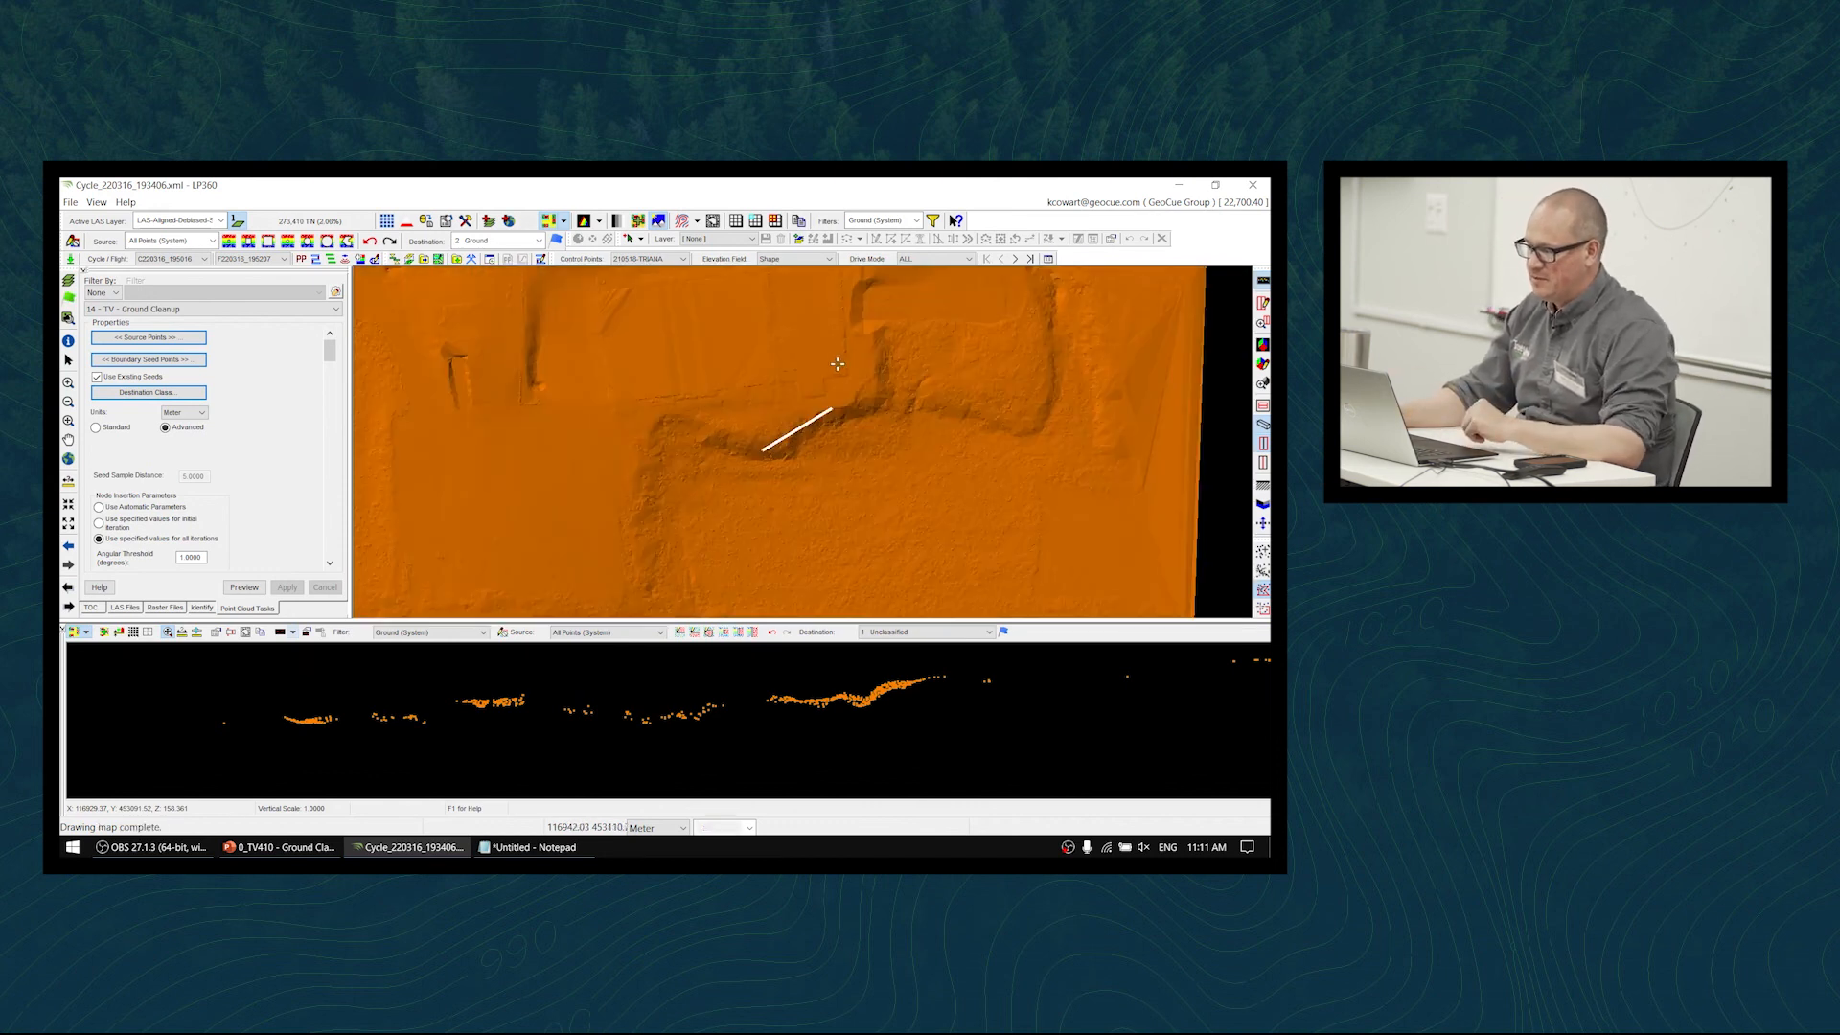
pyautogui.click(877, 227)
pyautogui.click(880, 234)
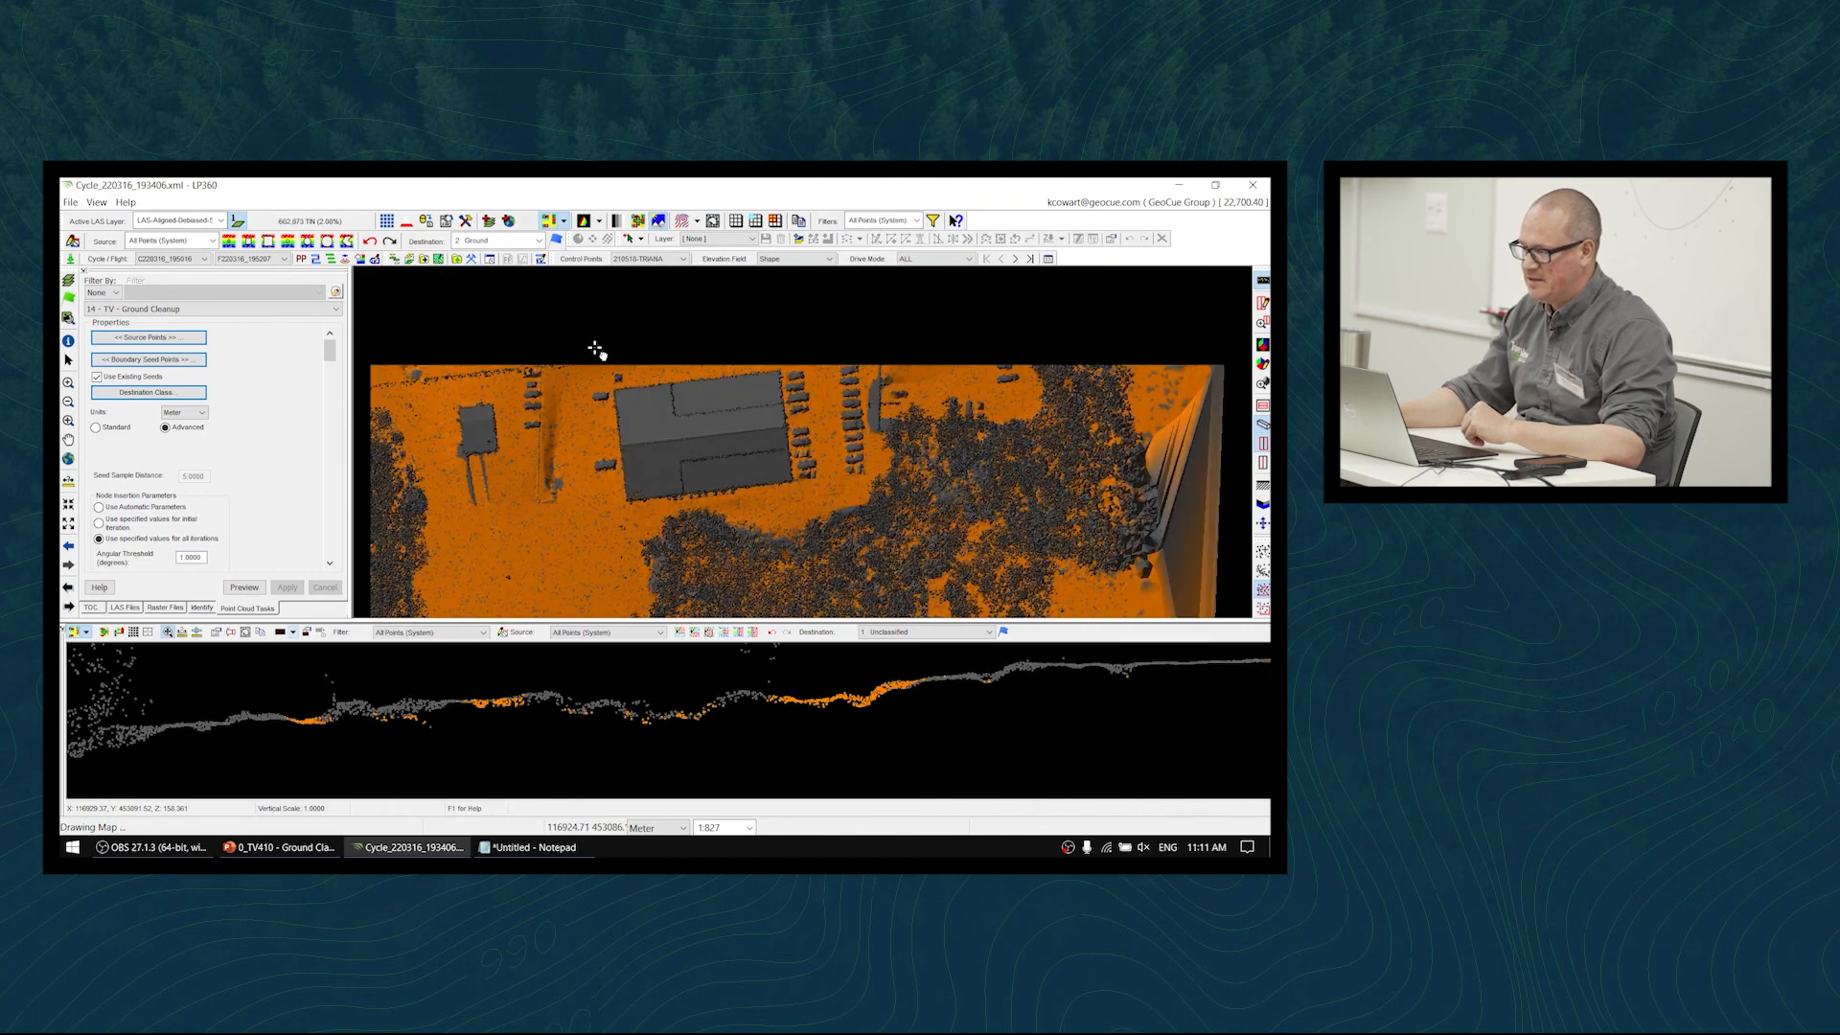
# - Cut a profile lengthwise through the parked car whose roof shows a small ground-coloured spot, including the surrounding pavement
pyautogui.scroll(3, 868, 397)
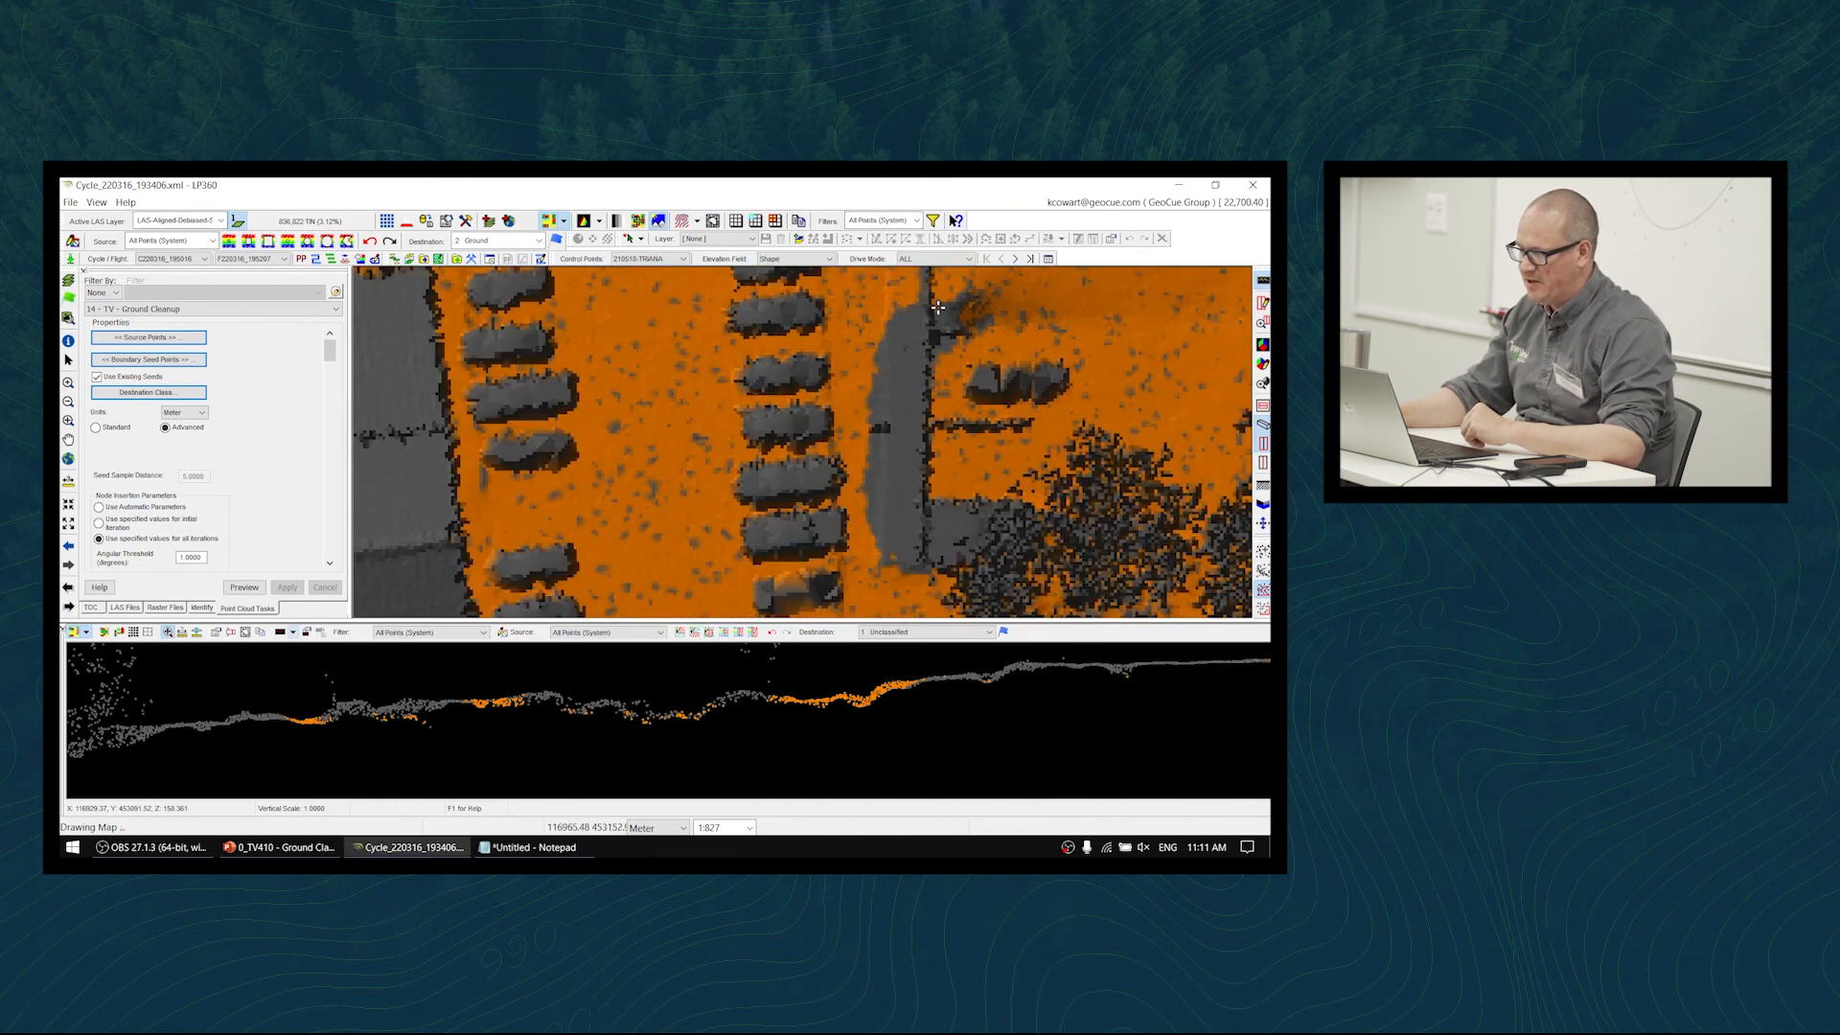
pyautogui.scroll(-3, 920, 596)
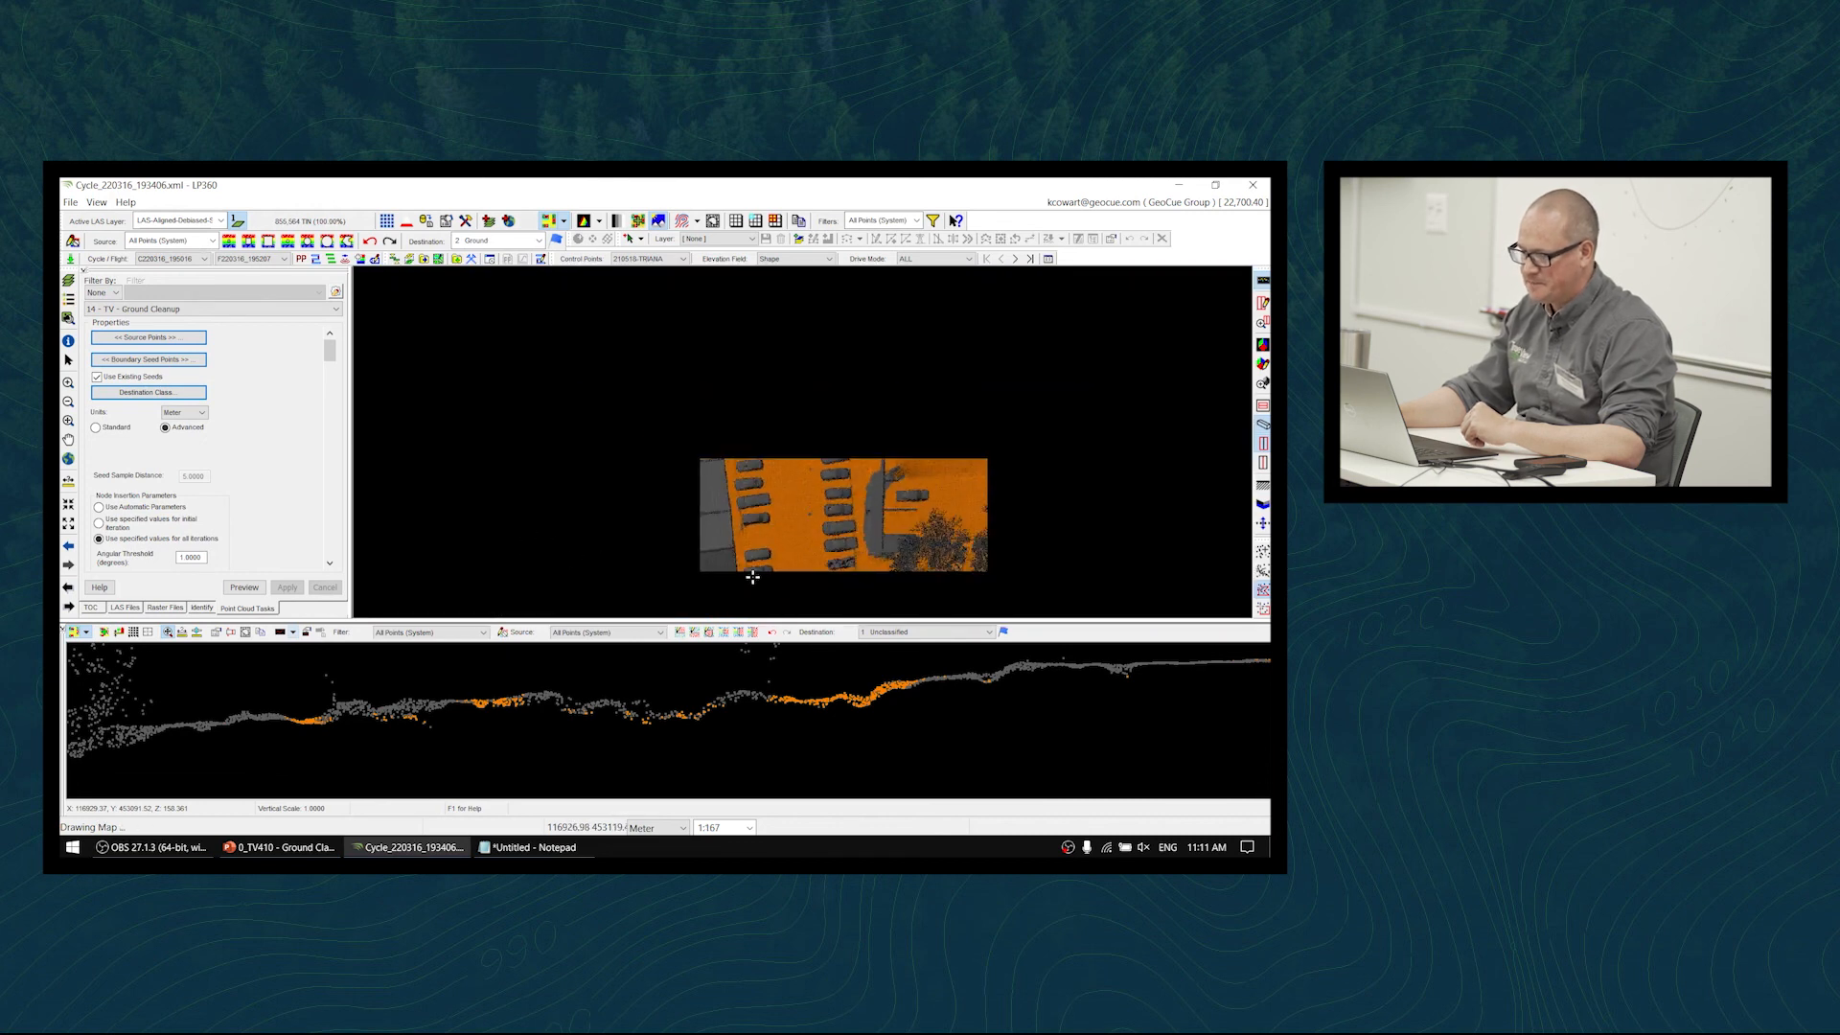
pyautogui.scroll(3, 837, 541)
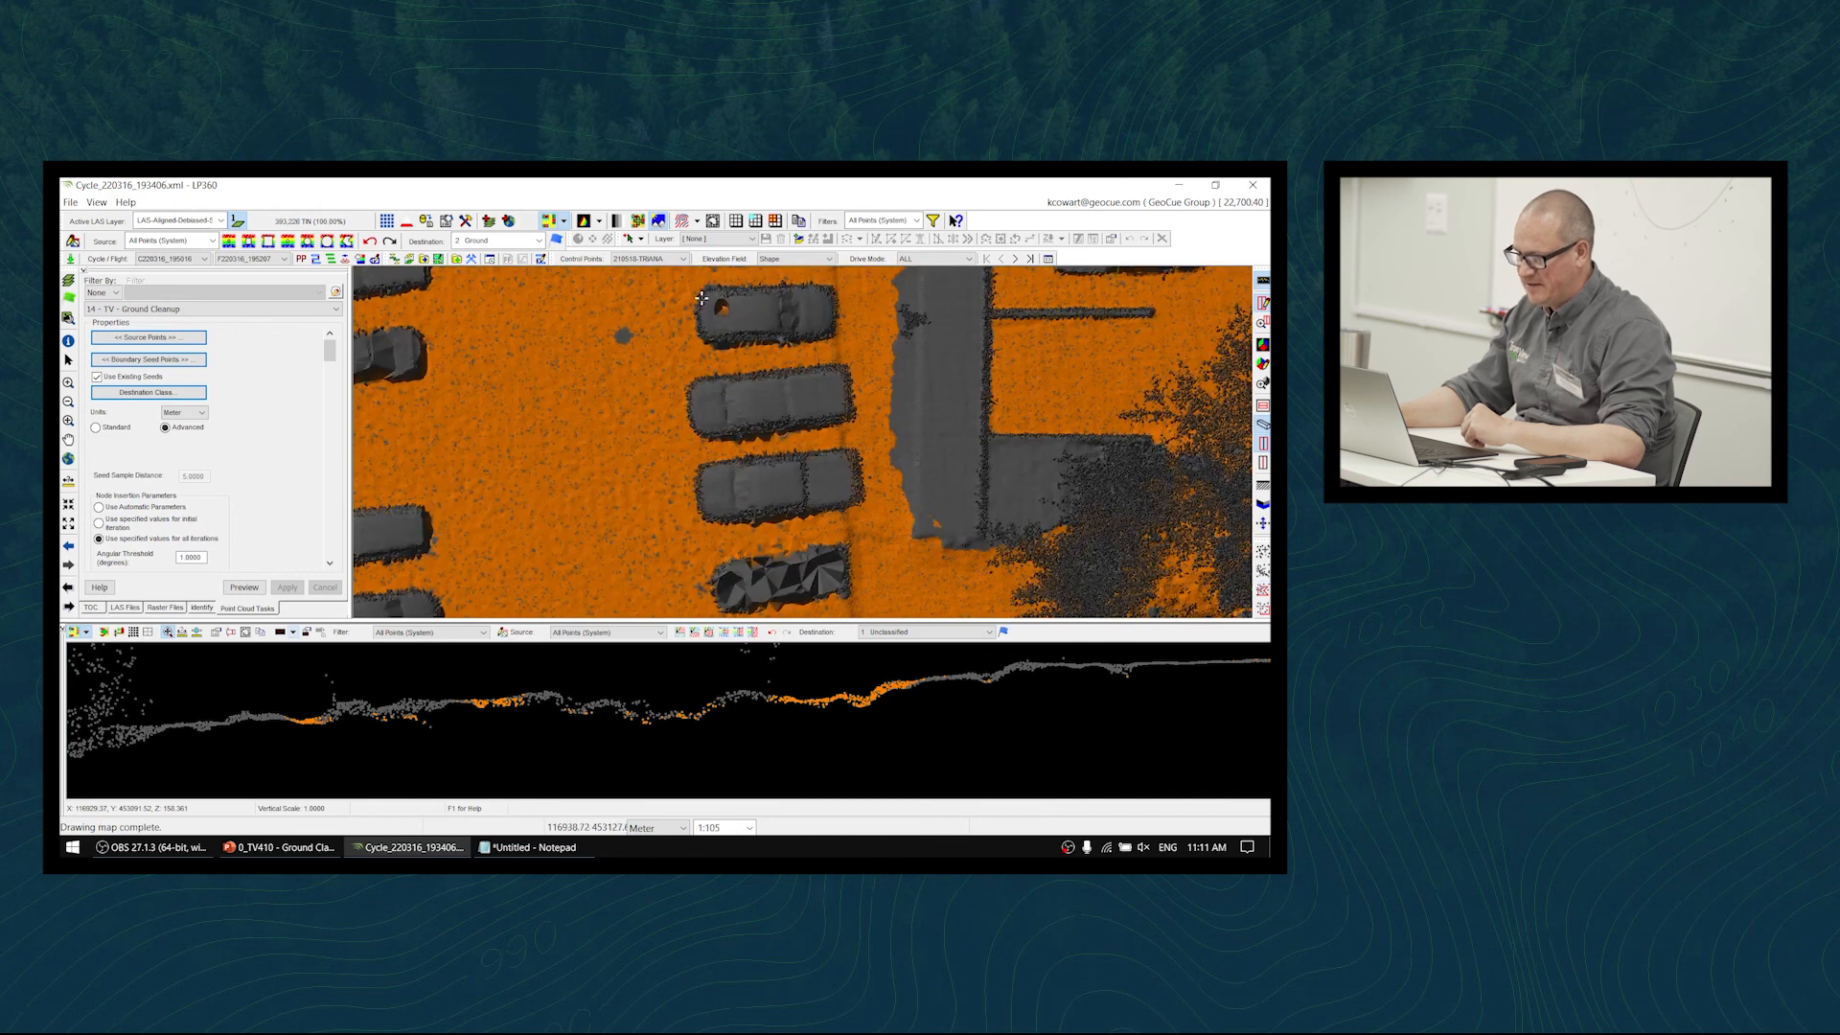
pyautogui.click(872, 309)
pyautogui.click(877, 296)
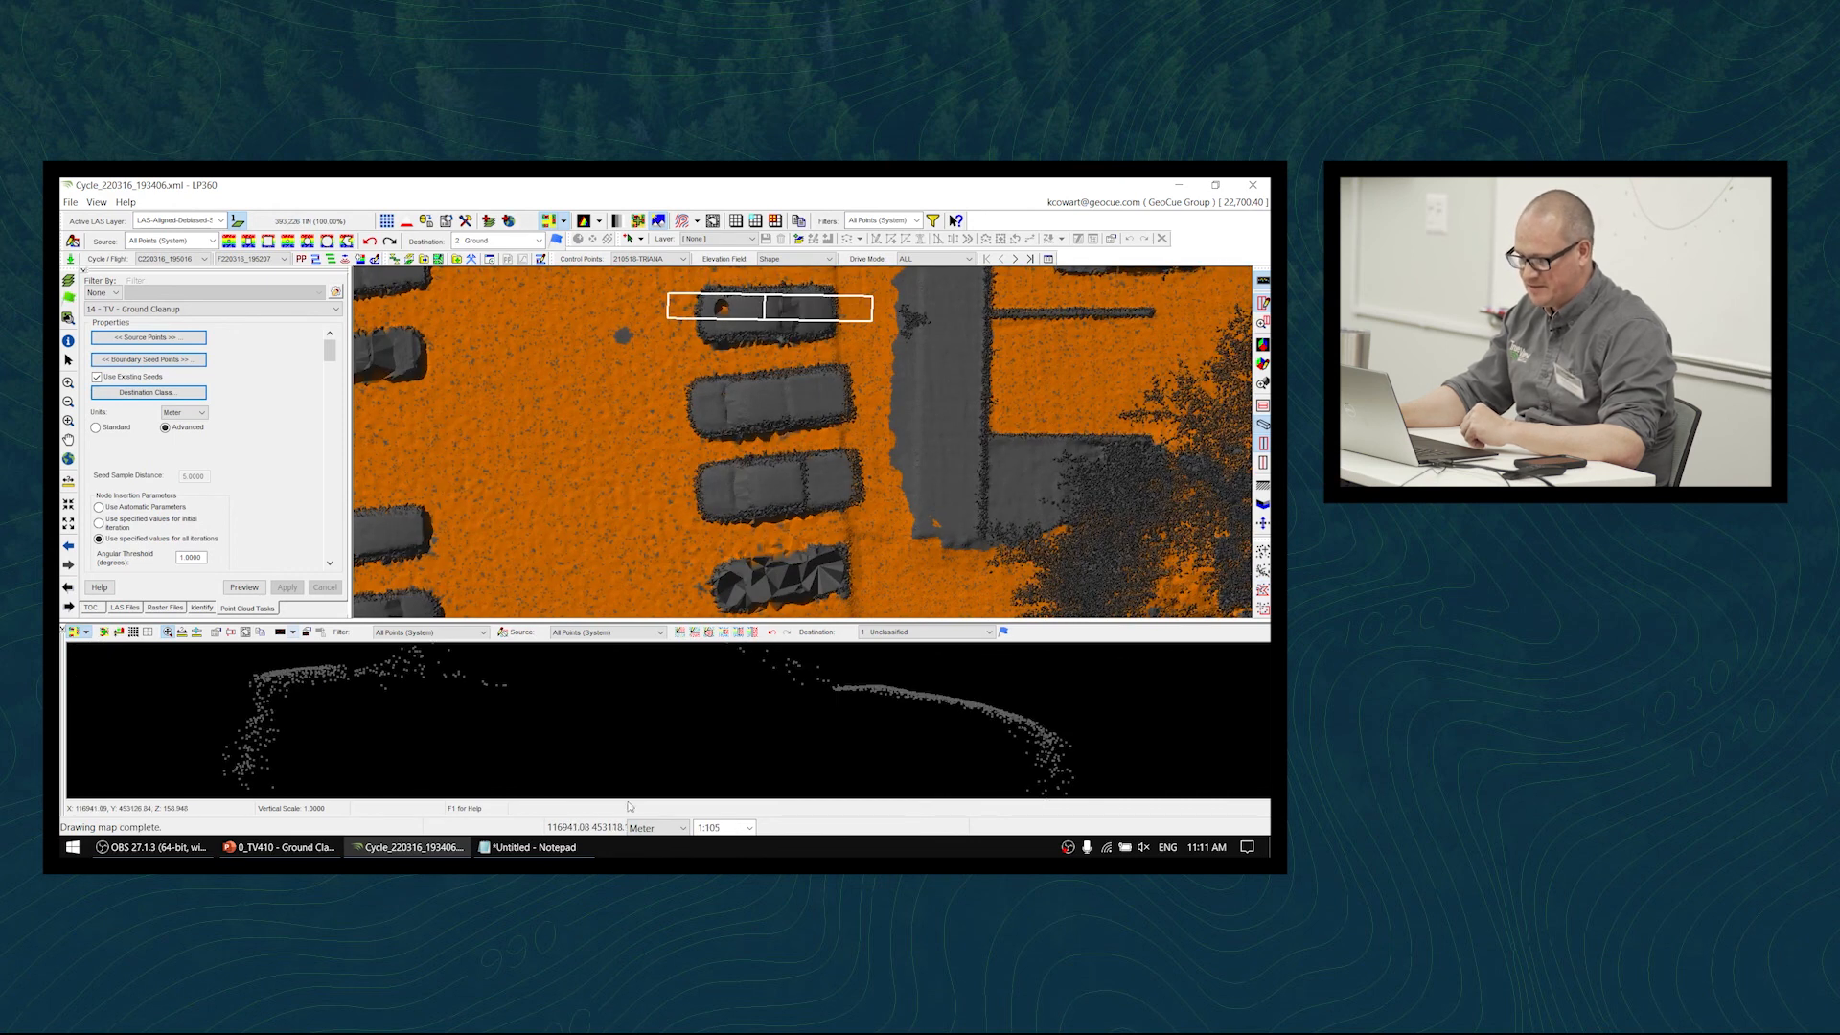
pyautogui.scroll(-5, 649, 691)
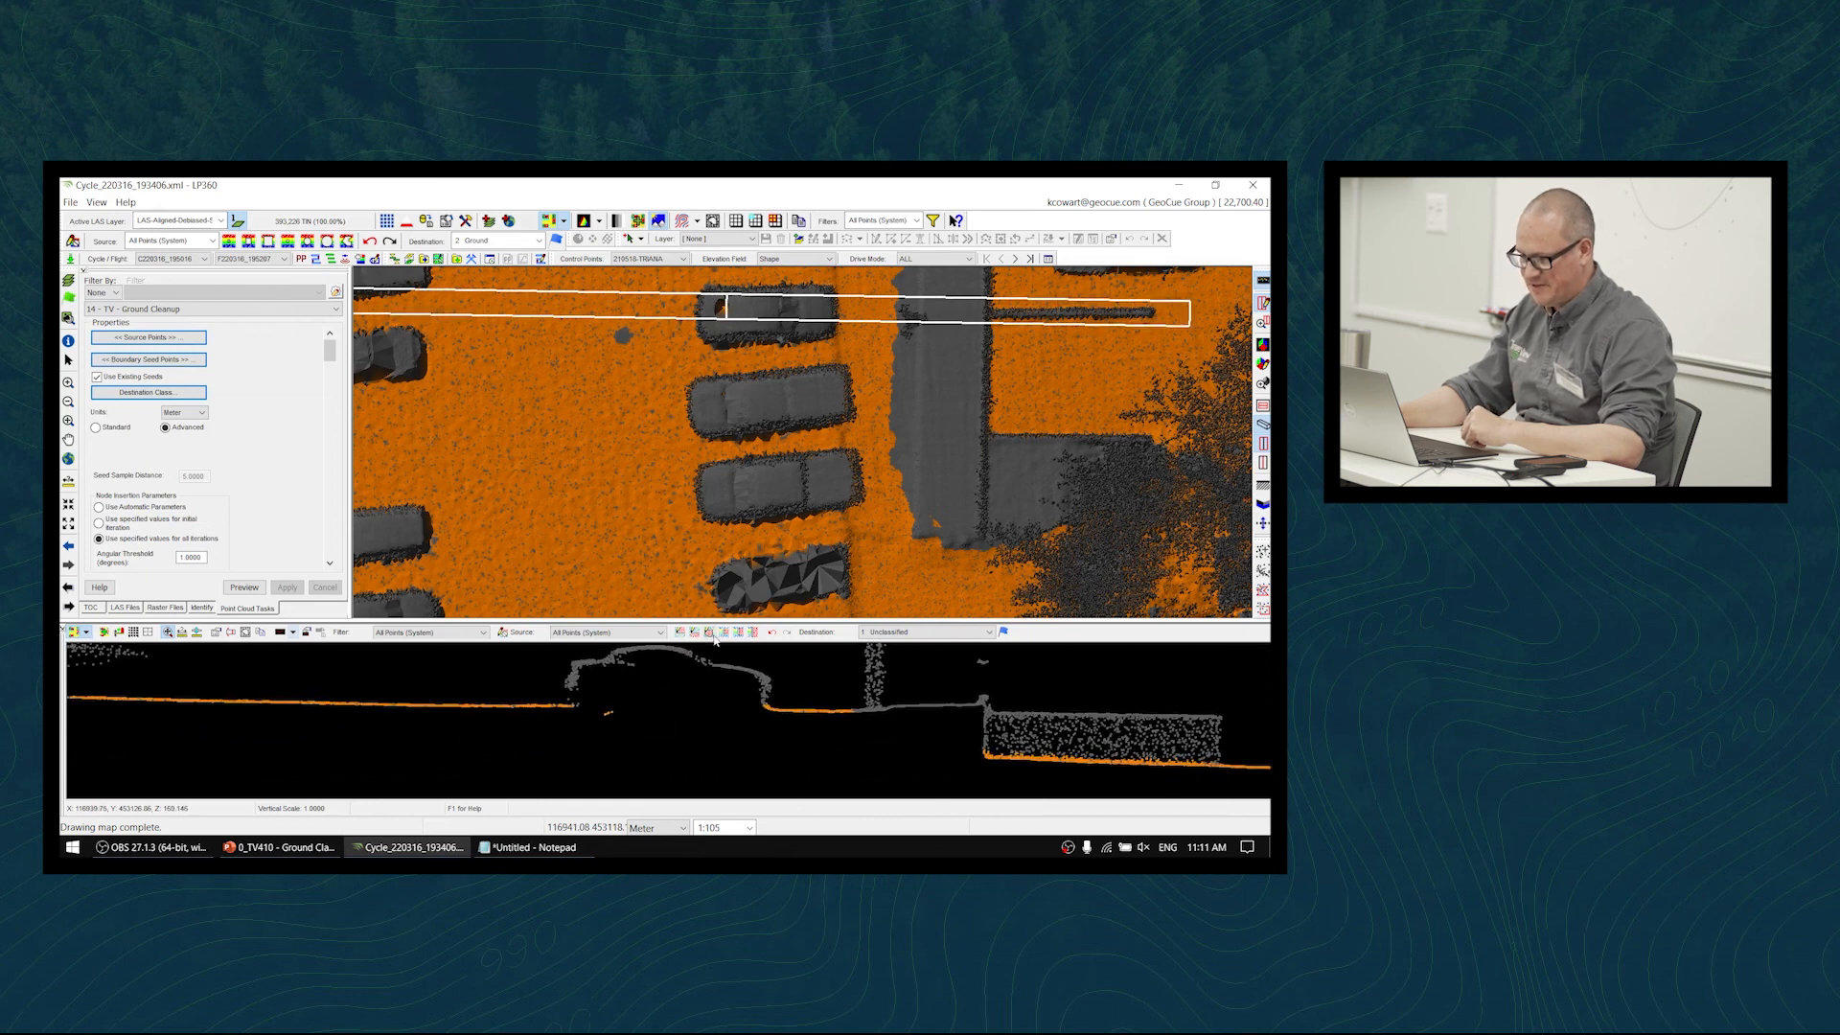
# - Reclassify the stray ground points beneath the parked car as Low Point (noise) in the profile
pyautogui.click(958, 631)
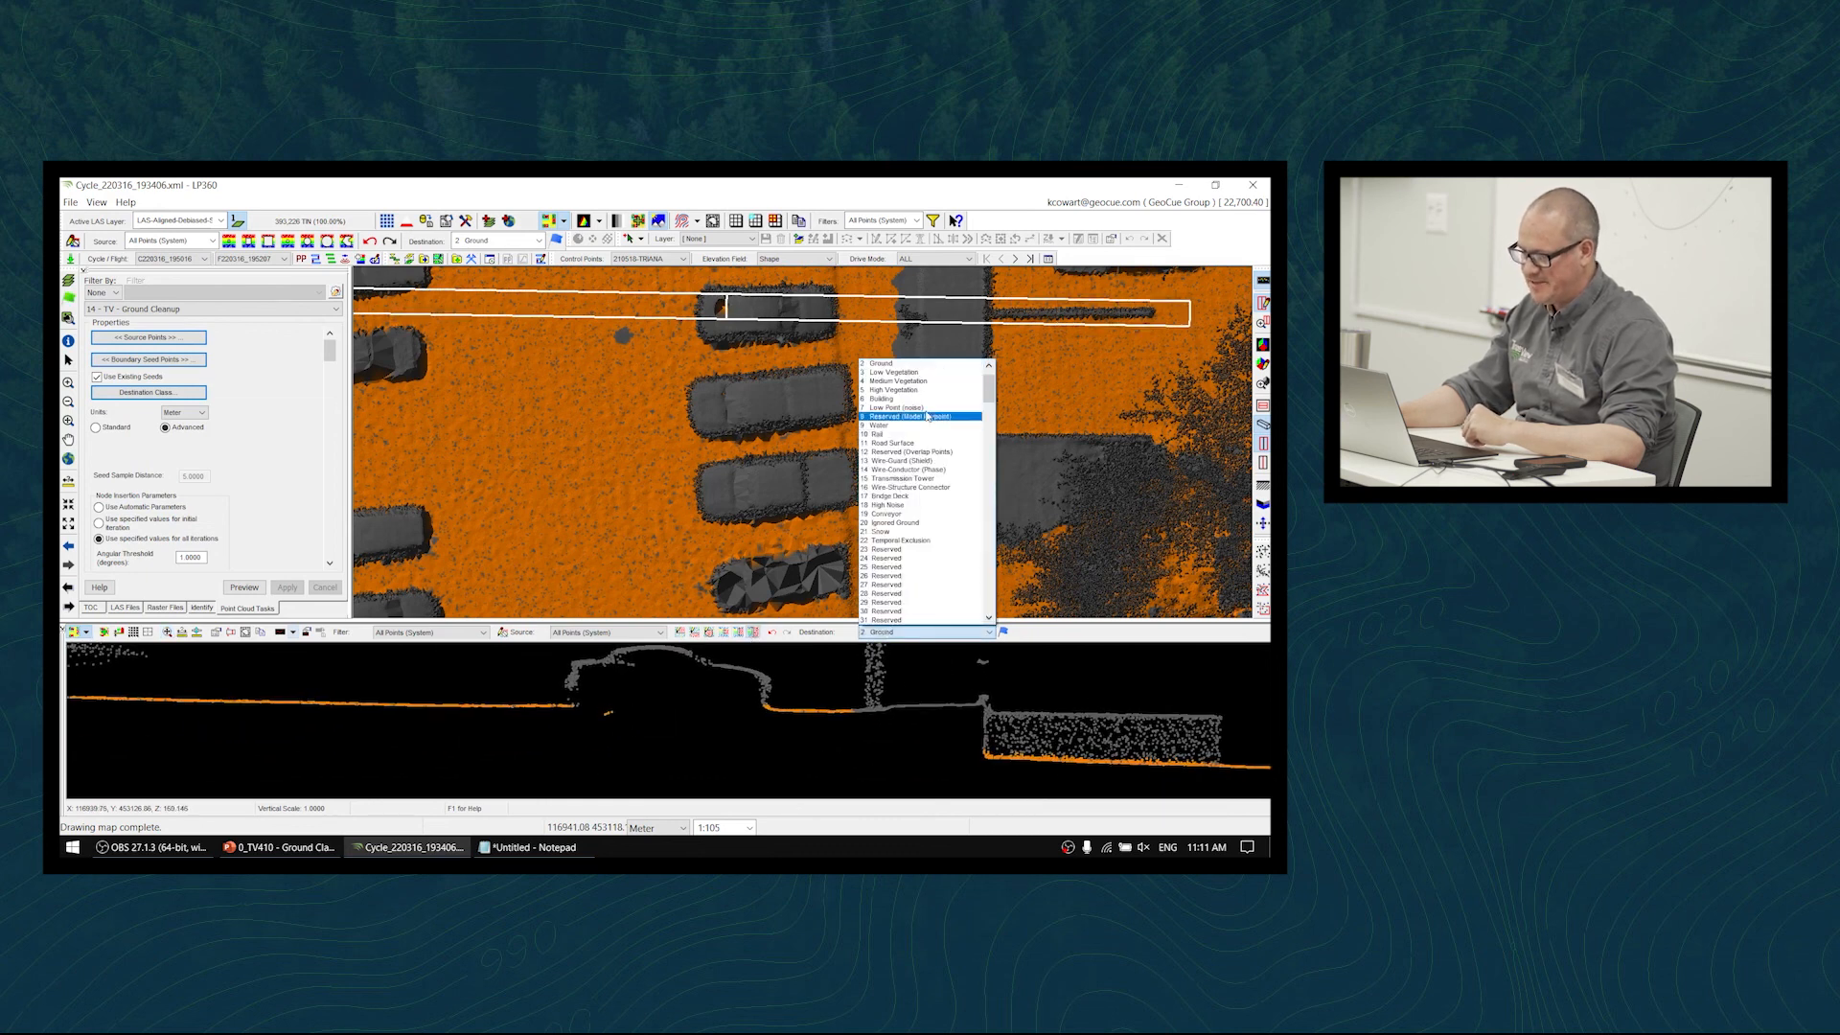
pyautogui.click(943, 381)
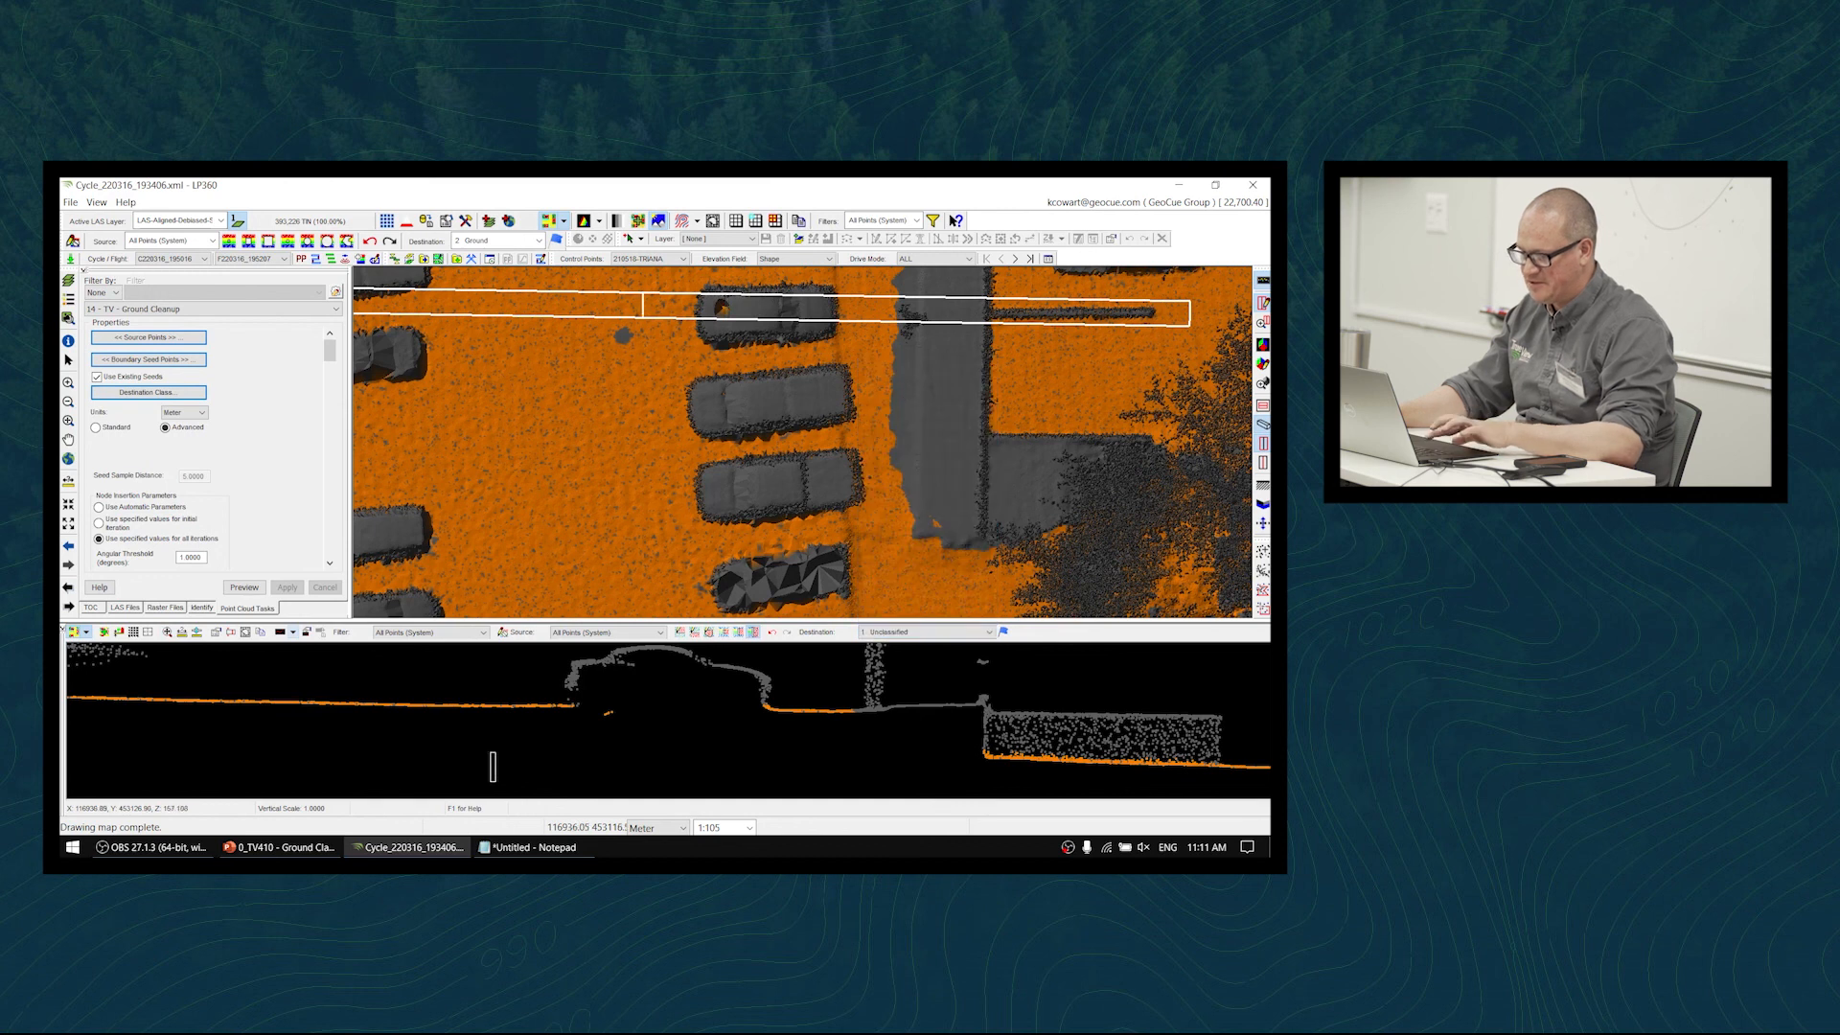
pyautogui.click(968, 633)
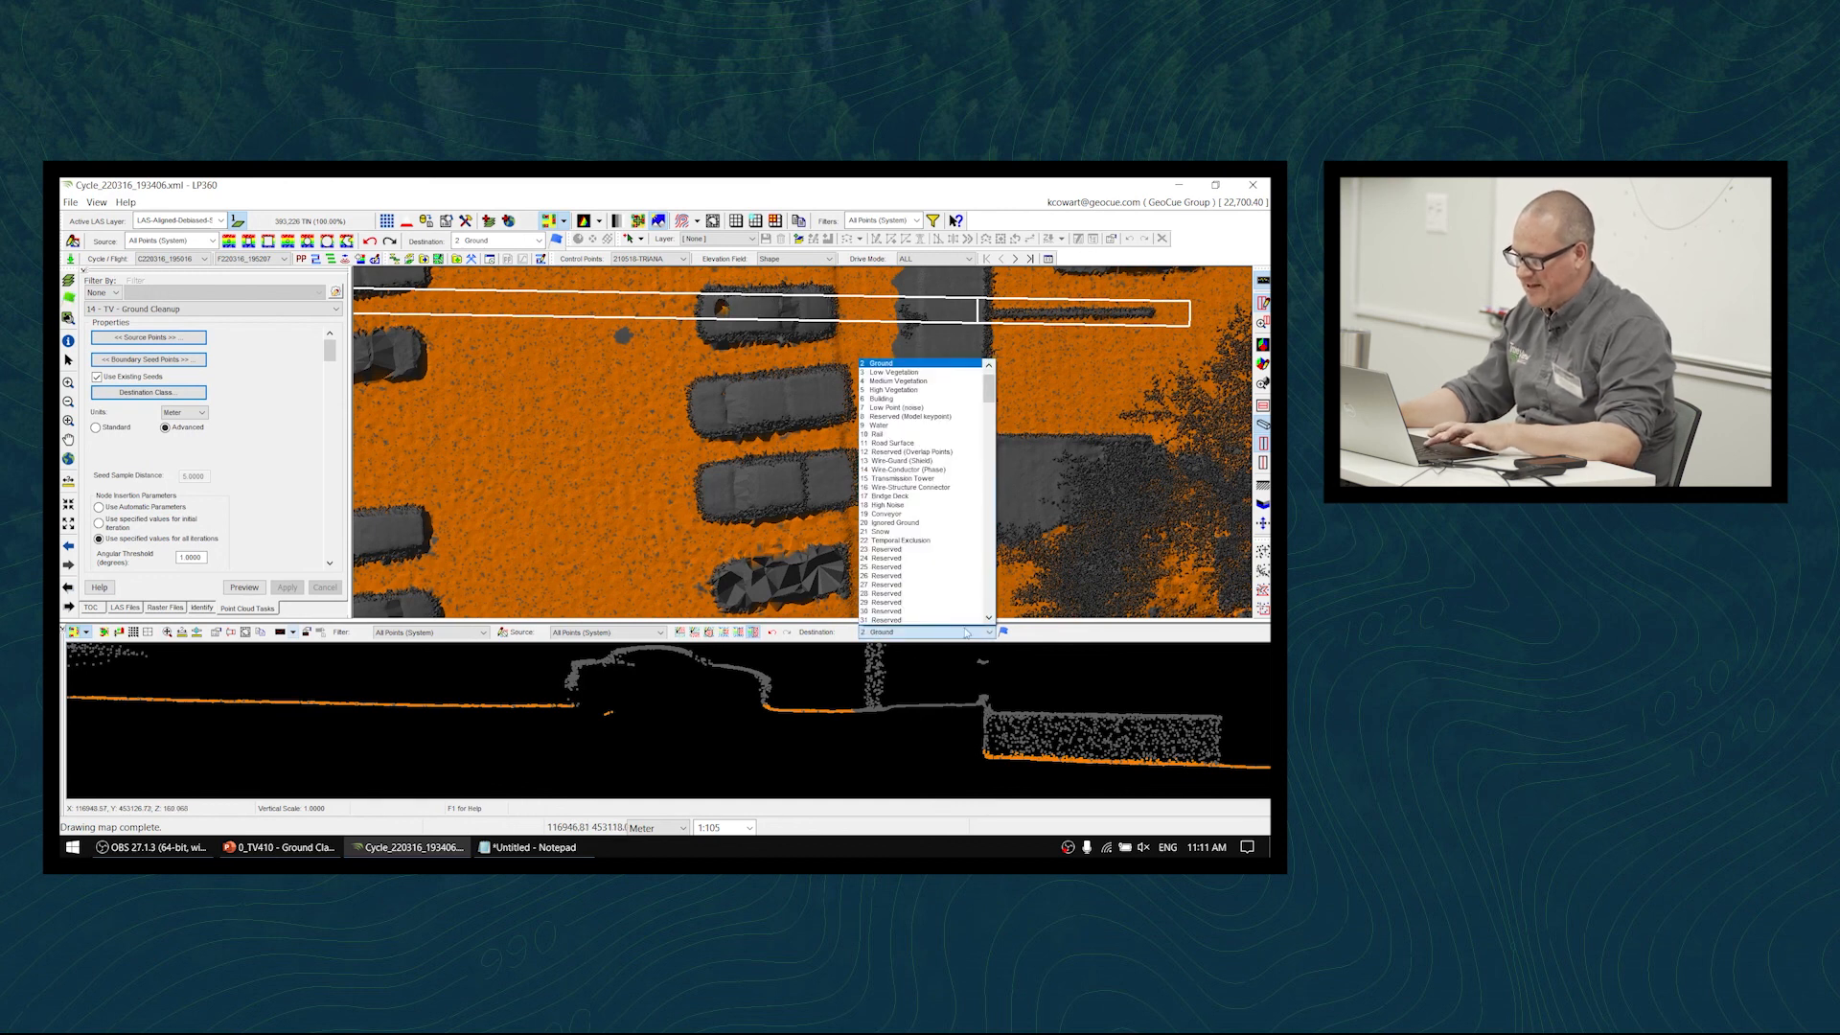
pyautogui.click(954, 408)
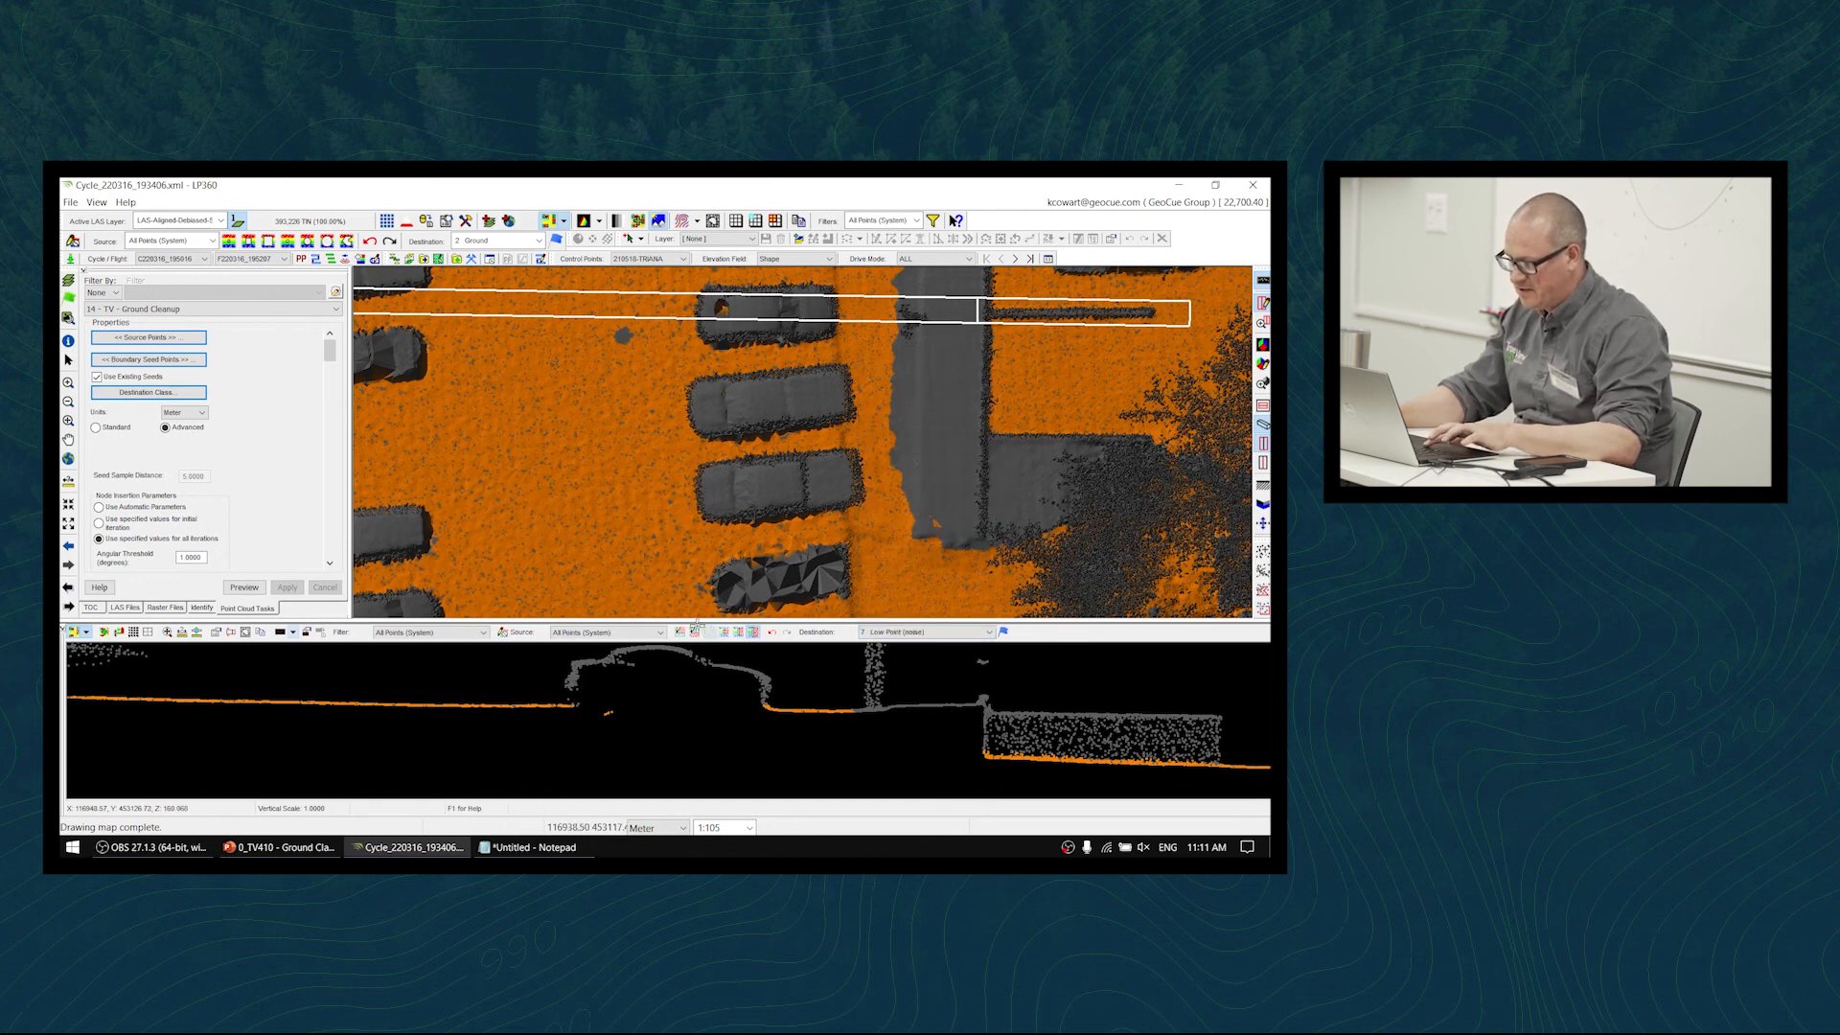
pyautogui.moveTo(600, 723); pyautogui.dragTo(628, 719)
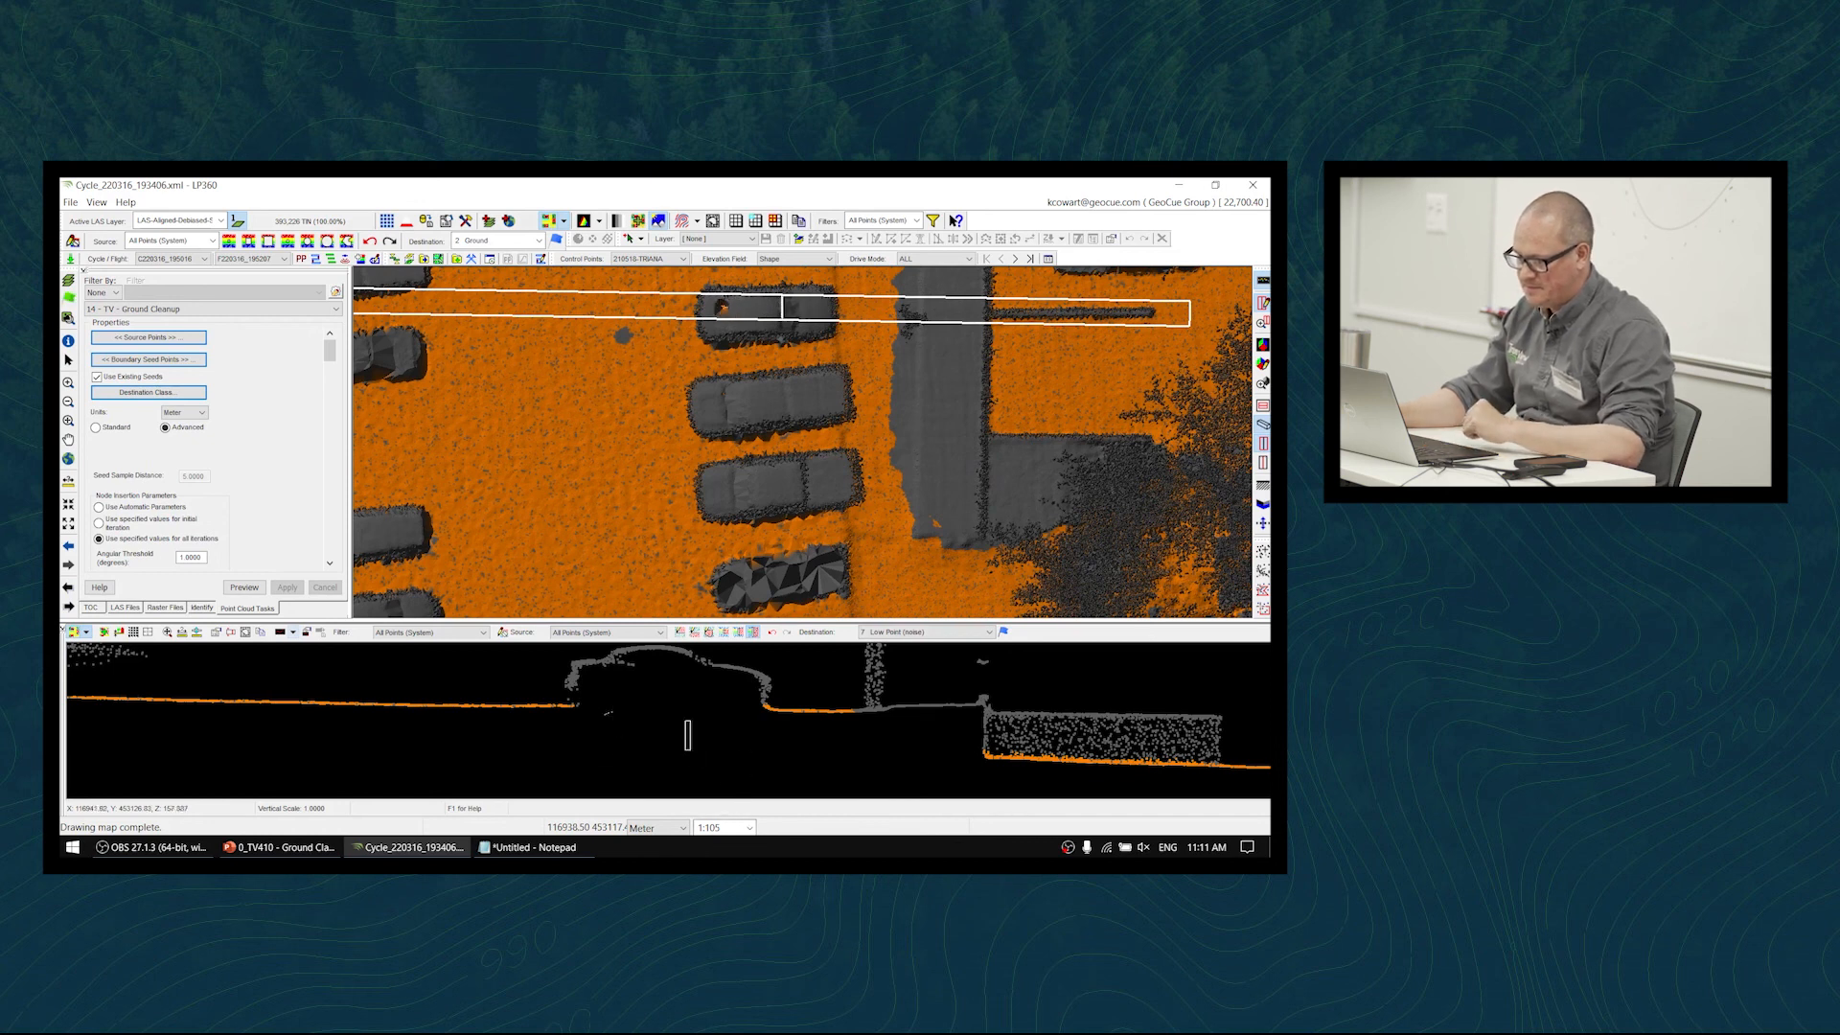
pyautogui.moveTo(600, 716); pyautogui.dragTo(641, 711)
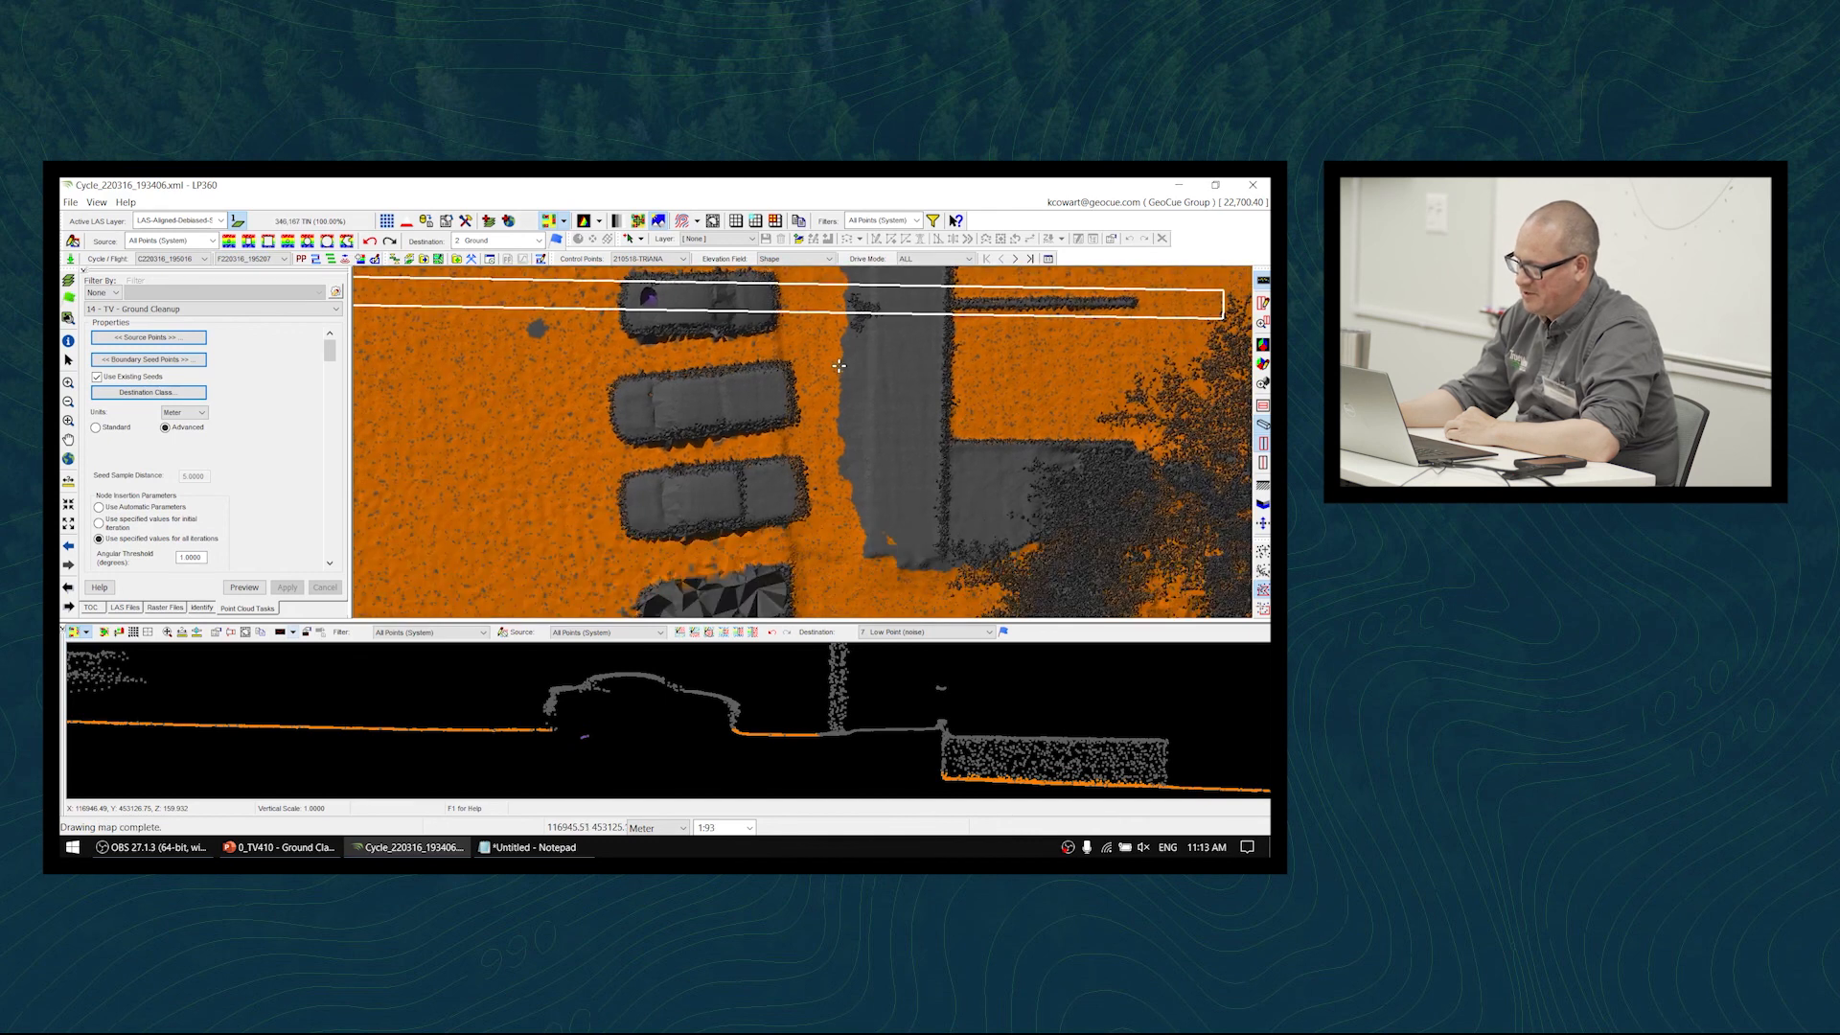
# - Outline the unclassified raised strip between the parked cars and the retaining wall as a ground cleanup area
pyautogui.click(841, 364)
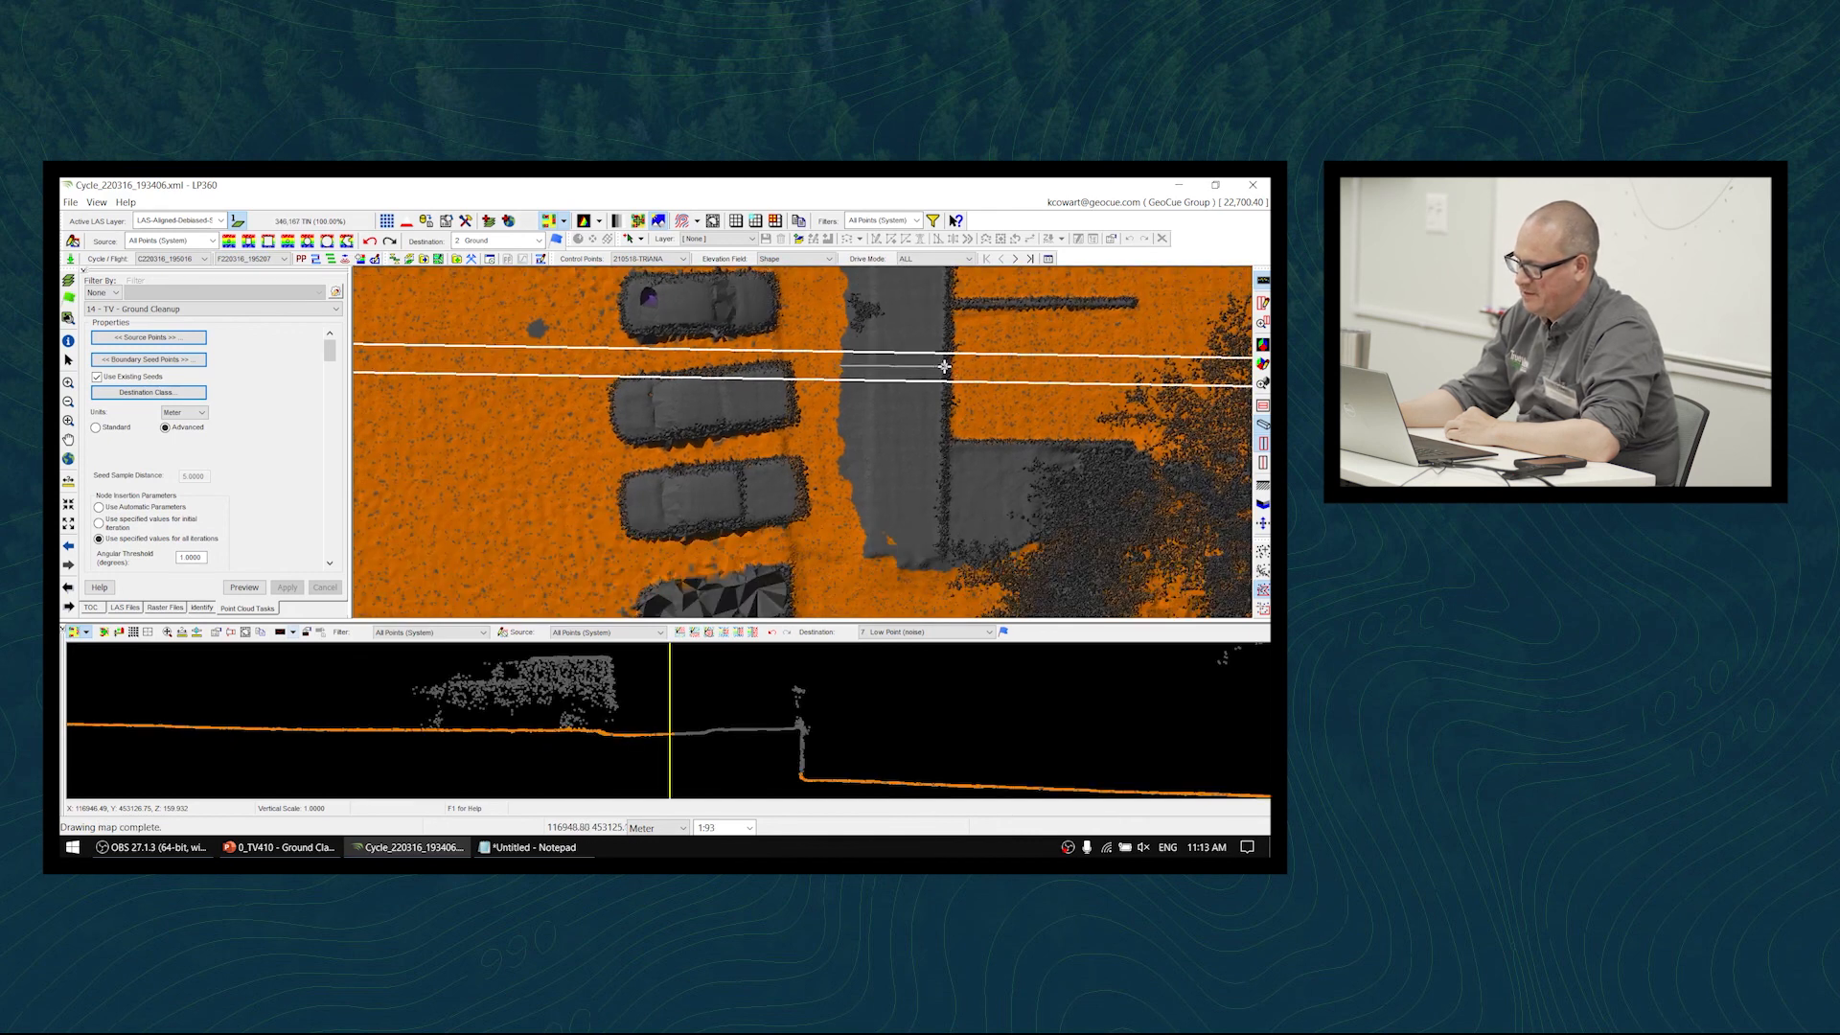
pyautogui.click(944, 367)
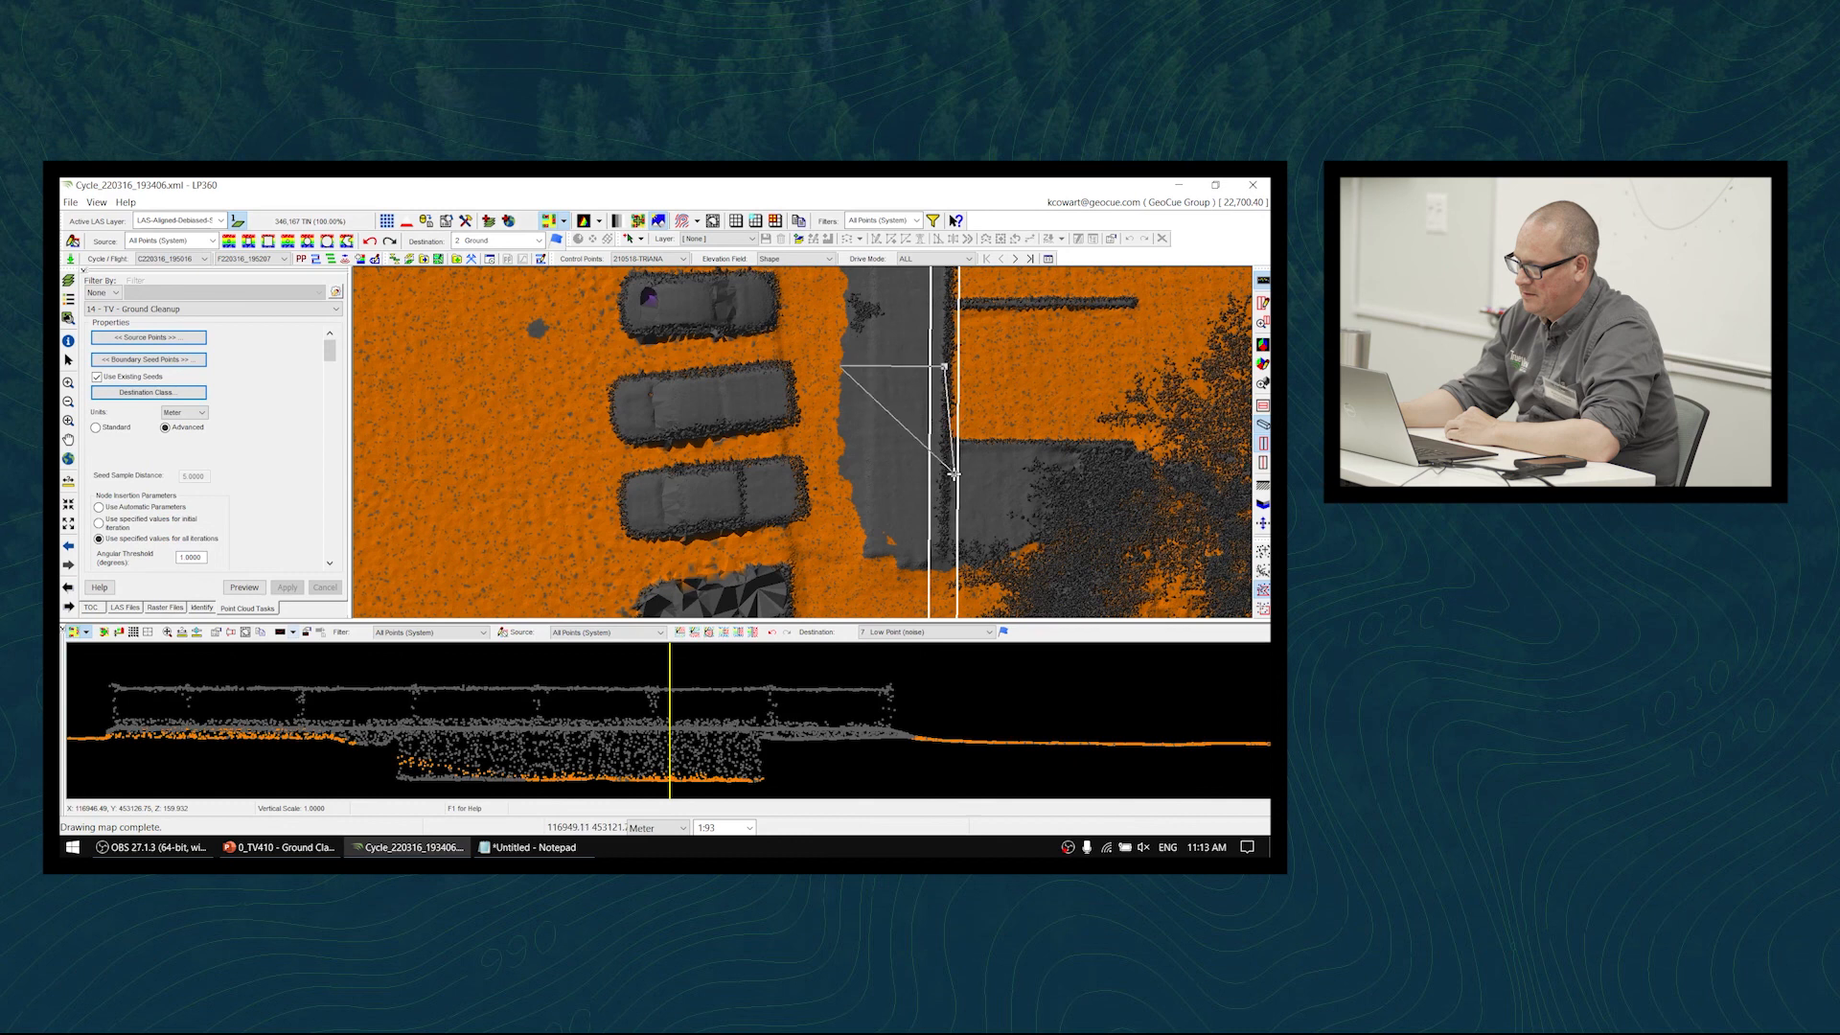
pyautogui.click(932, 577)
pyautogui.click(862, 566)
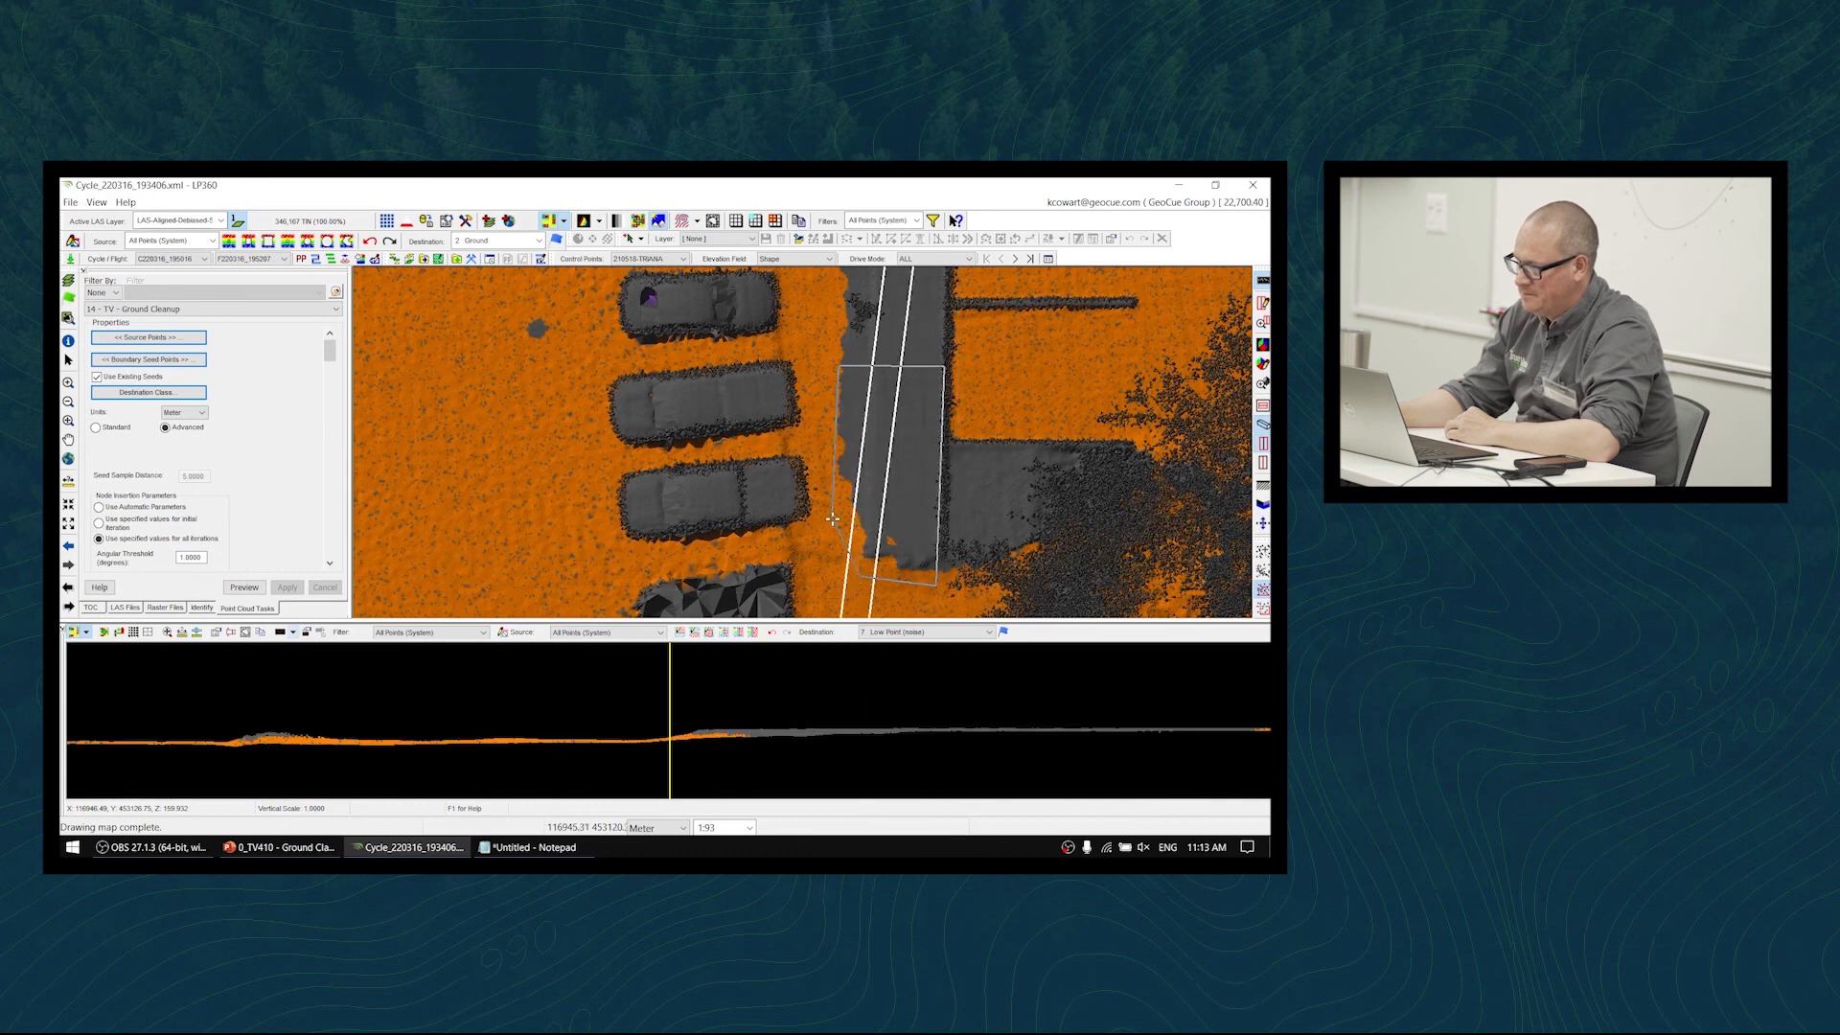
pyautogui.click(830, 506)
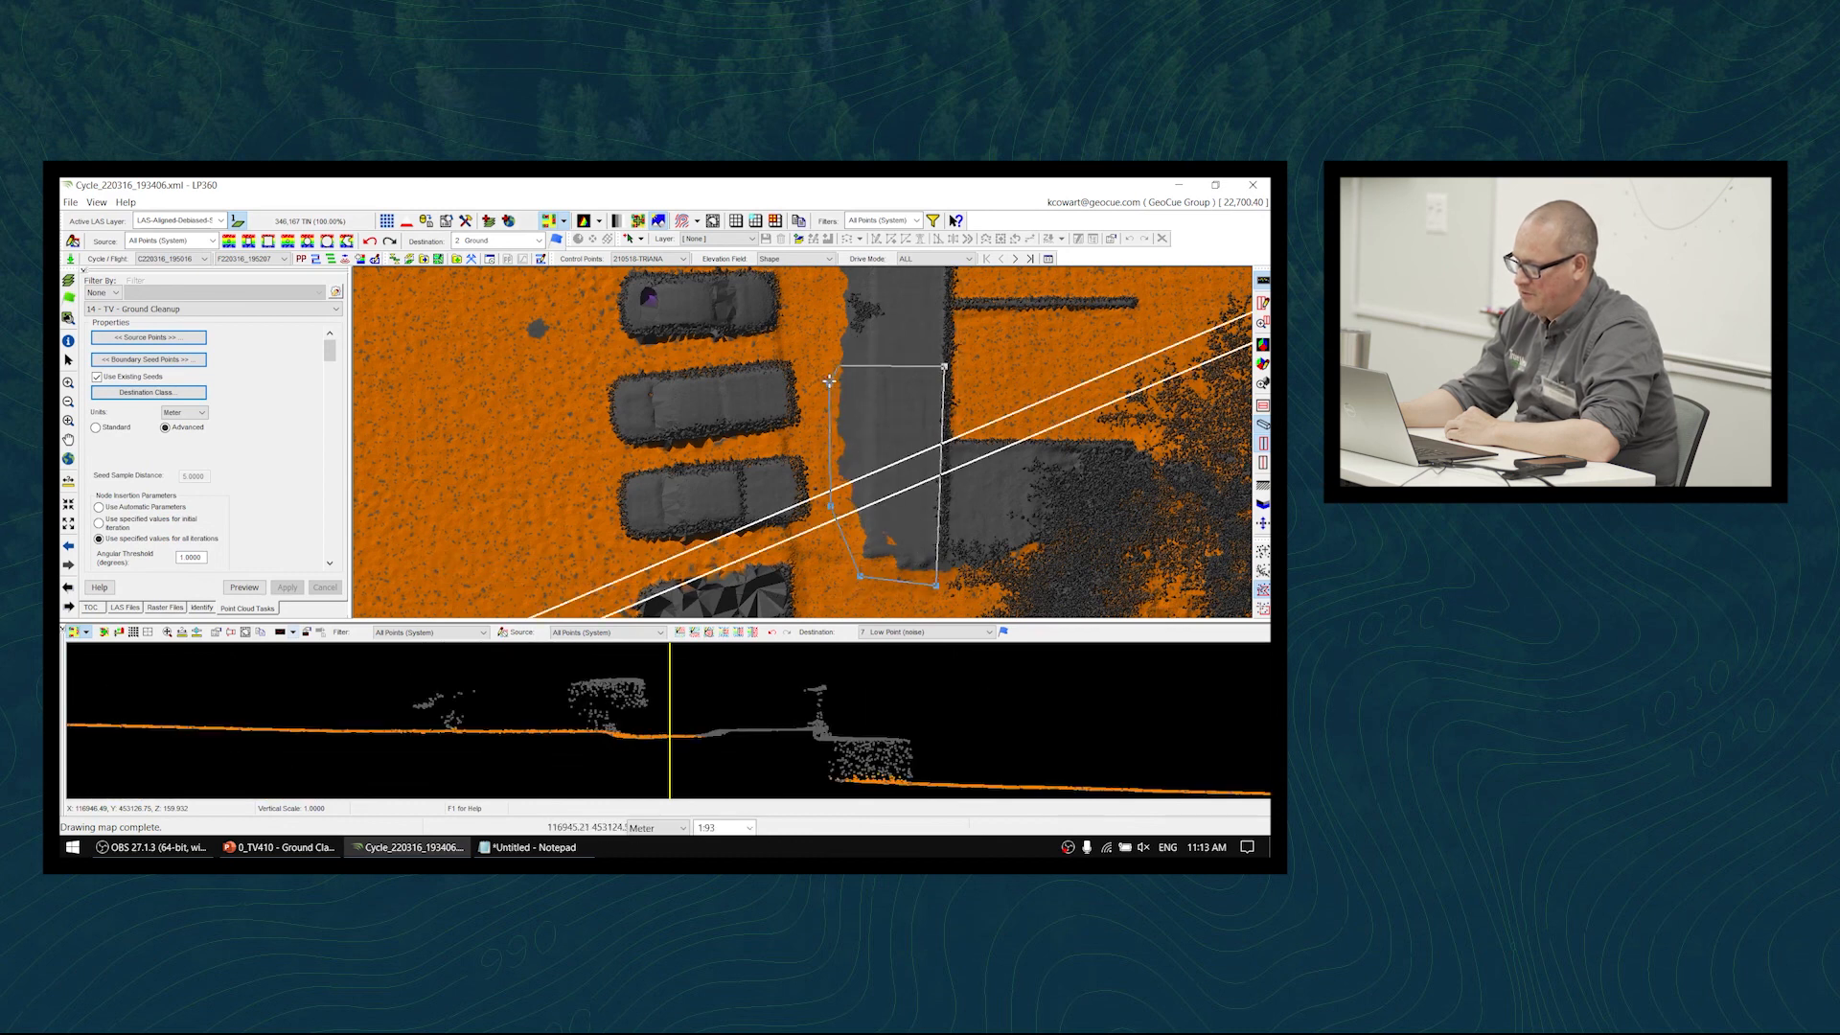
pyautogui.click(828, 410)
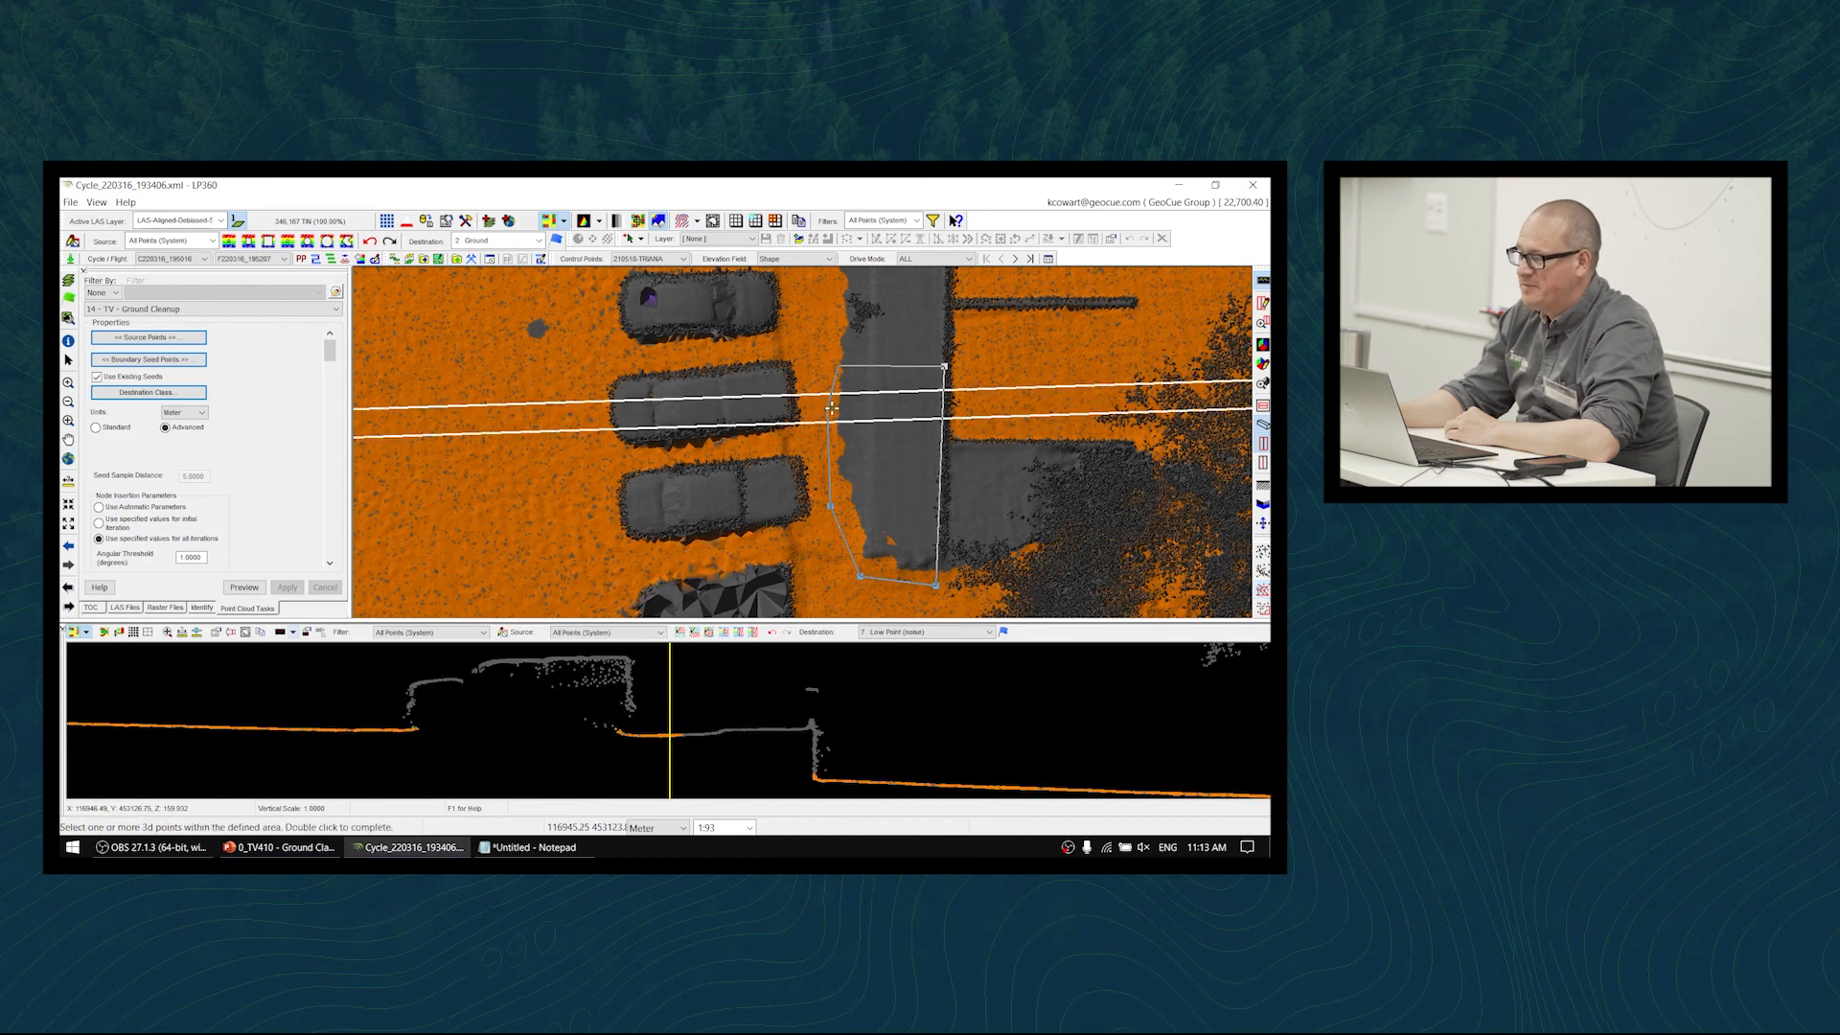
# - Step the profile southward through the outlined strip and pick rows of seed points along the raised ground surface
pyautogui.press('q')
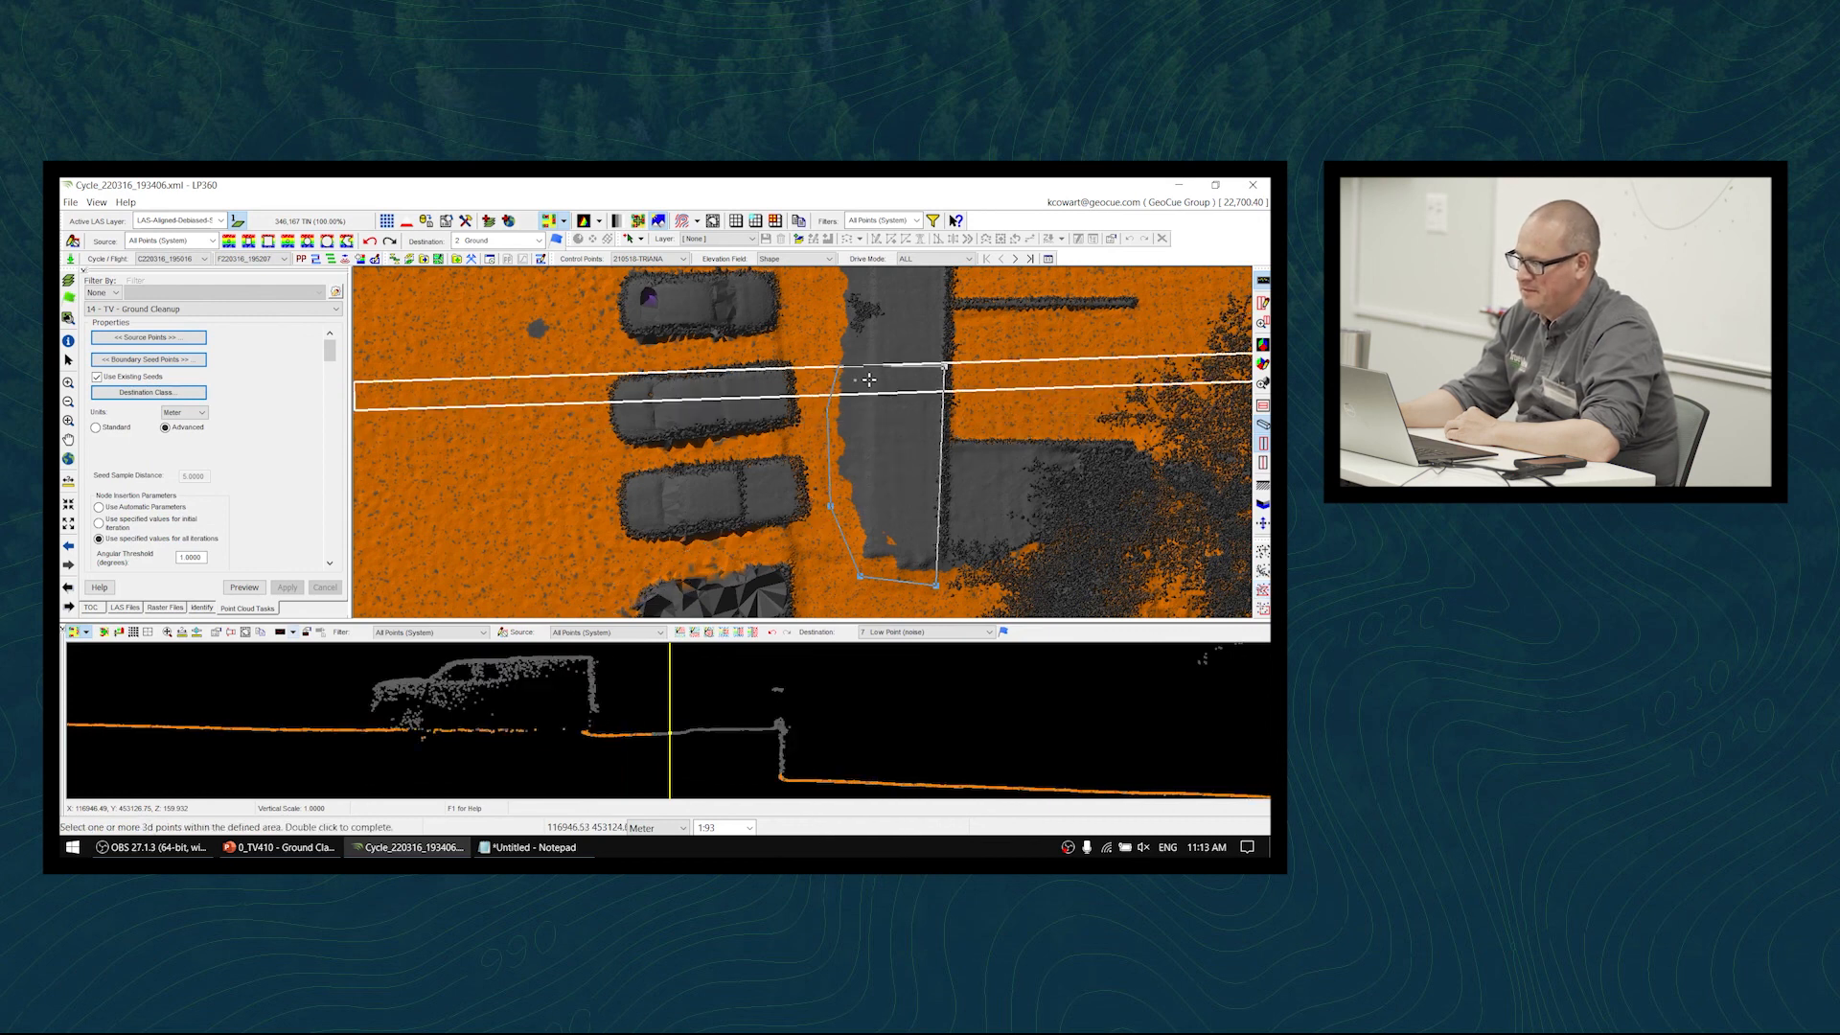
pyautogui.click(877, 380)
pyautogui.click(903, 381)
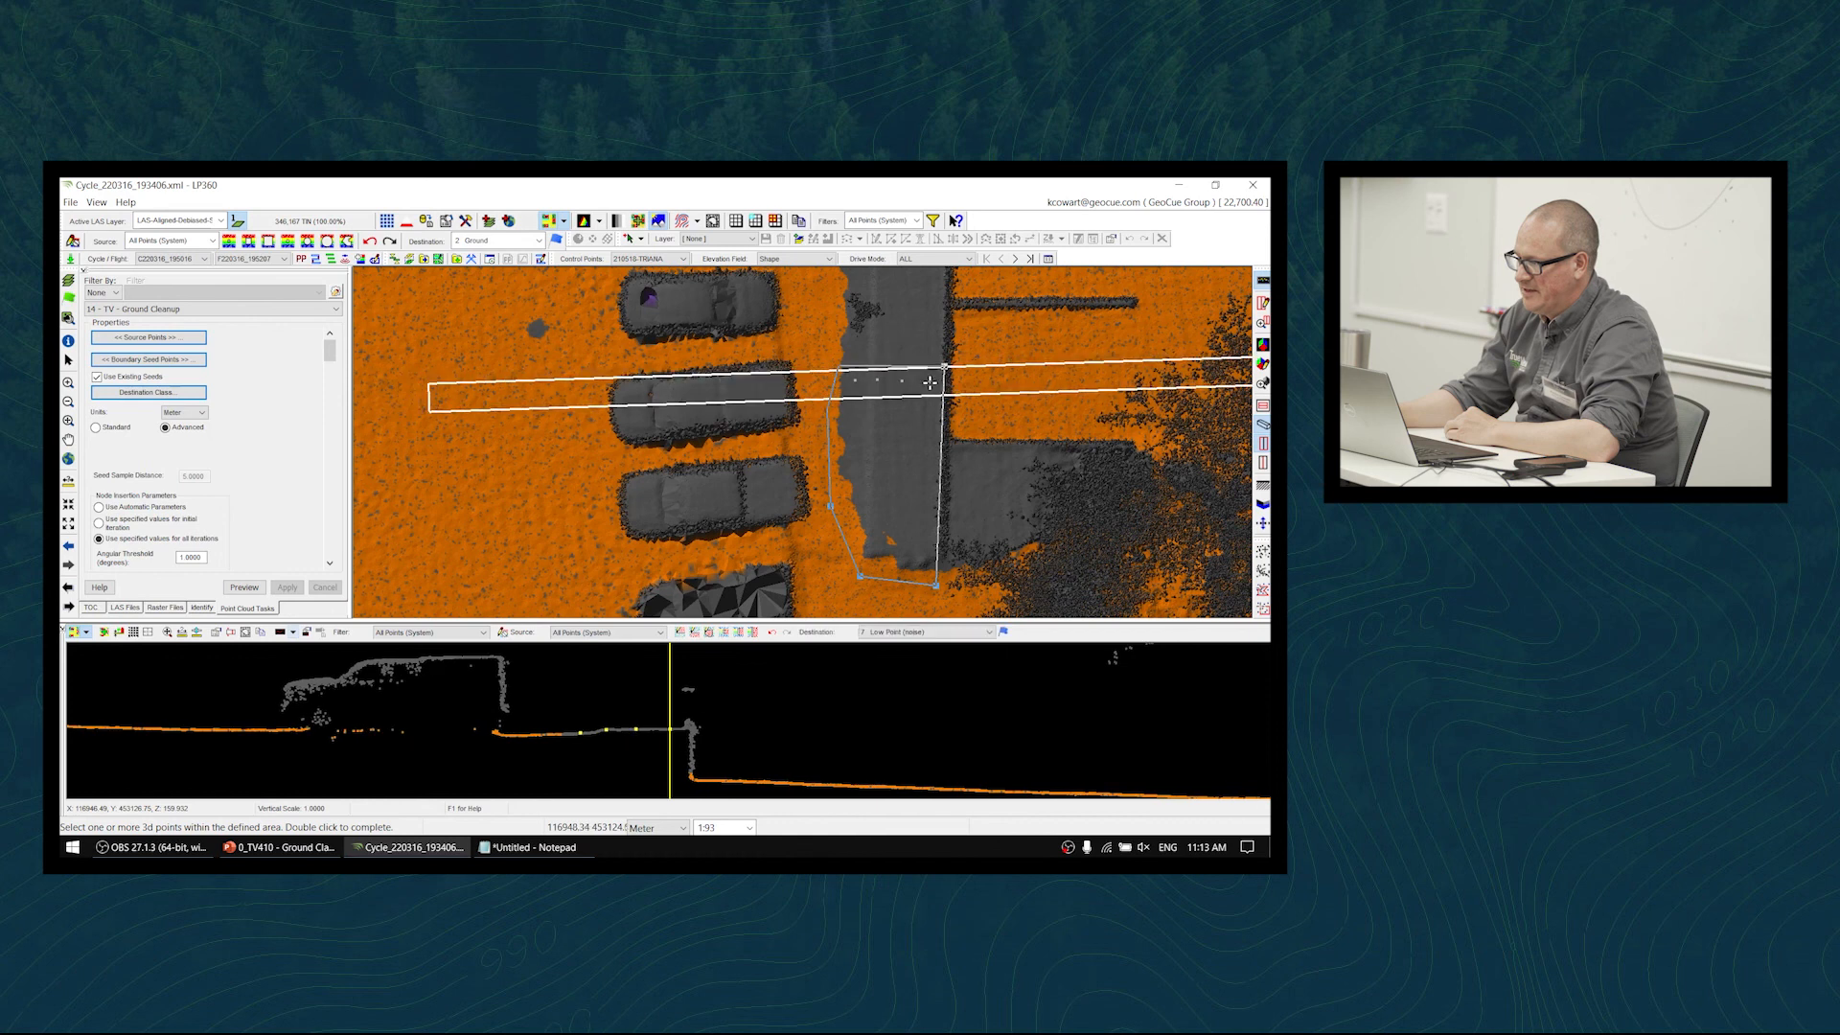
pyautogui.click(929, 403)
pyautogui.click(898, 401)
pyautogui.click(866, 403)
pyautogui.doubleClick(867, 403)
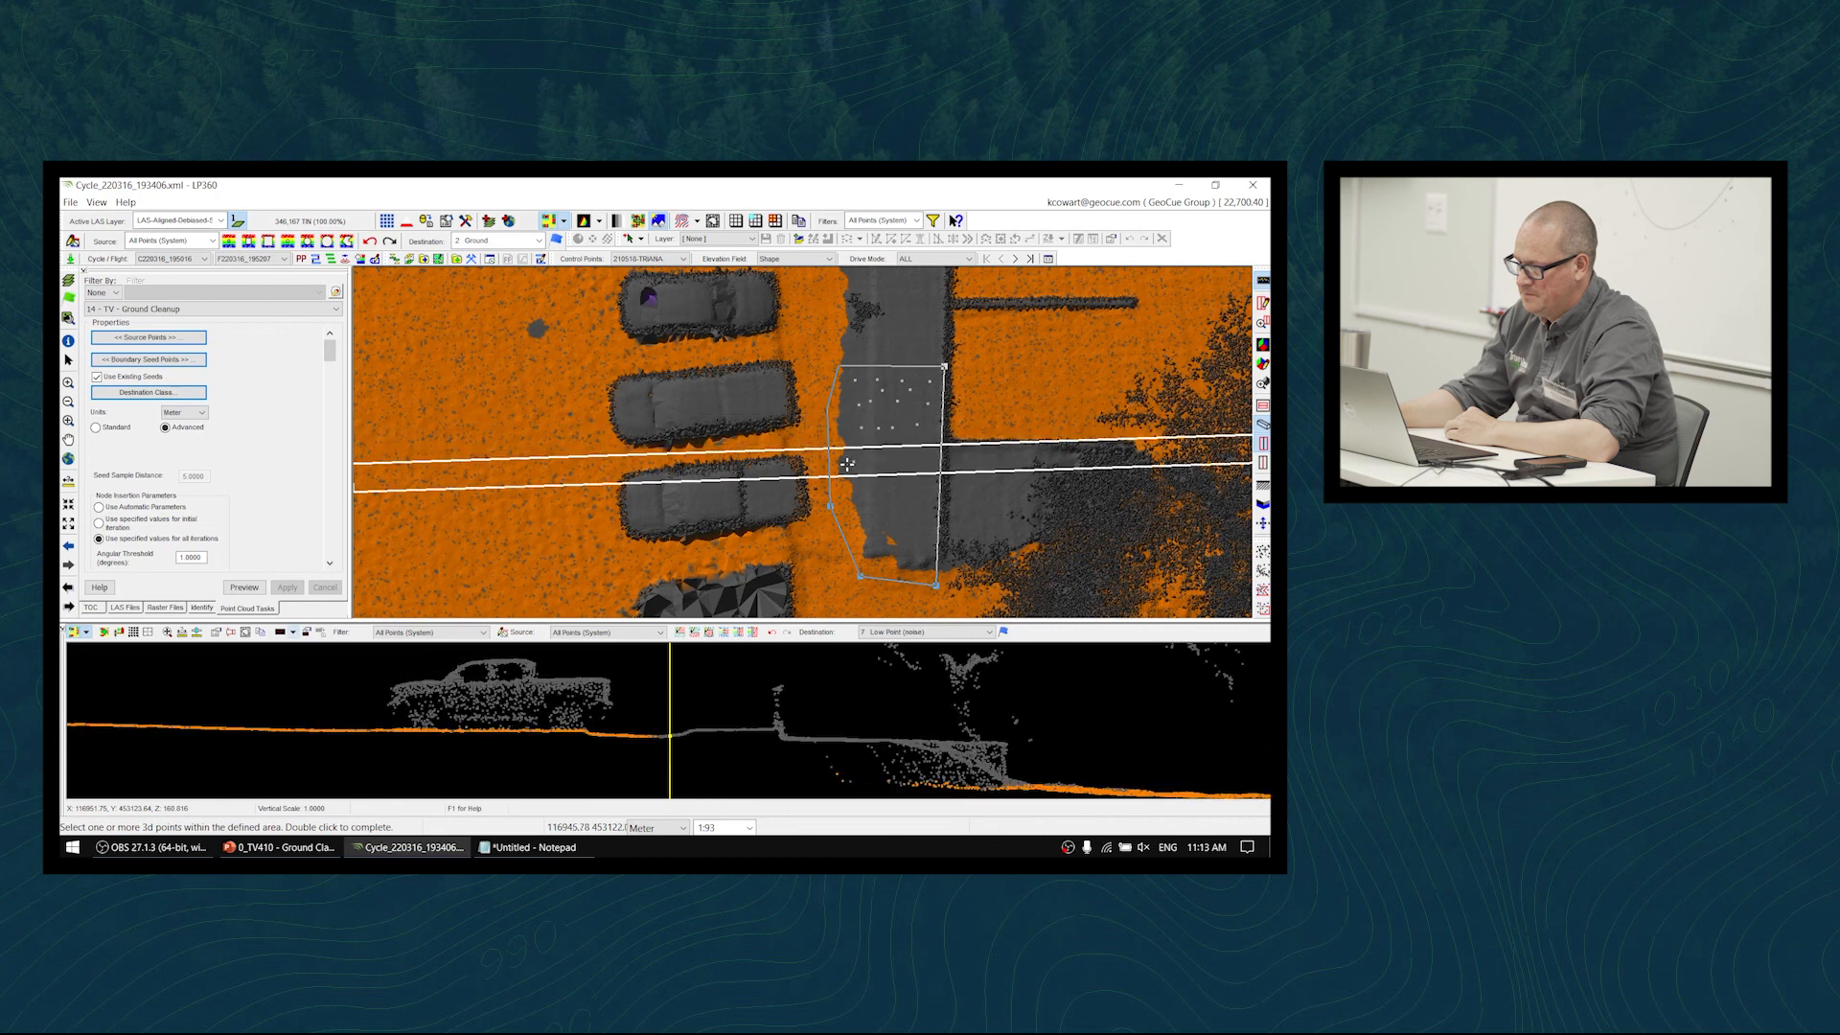
pyautogui.click(922, 454)
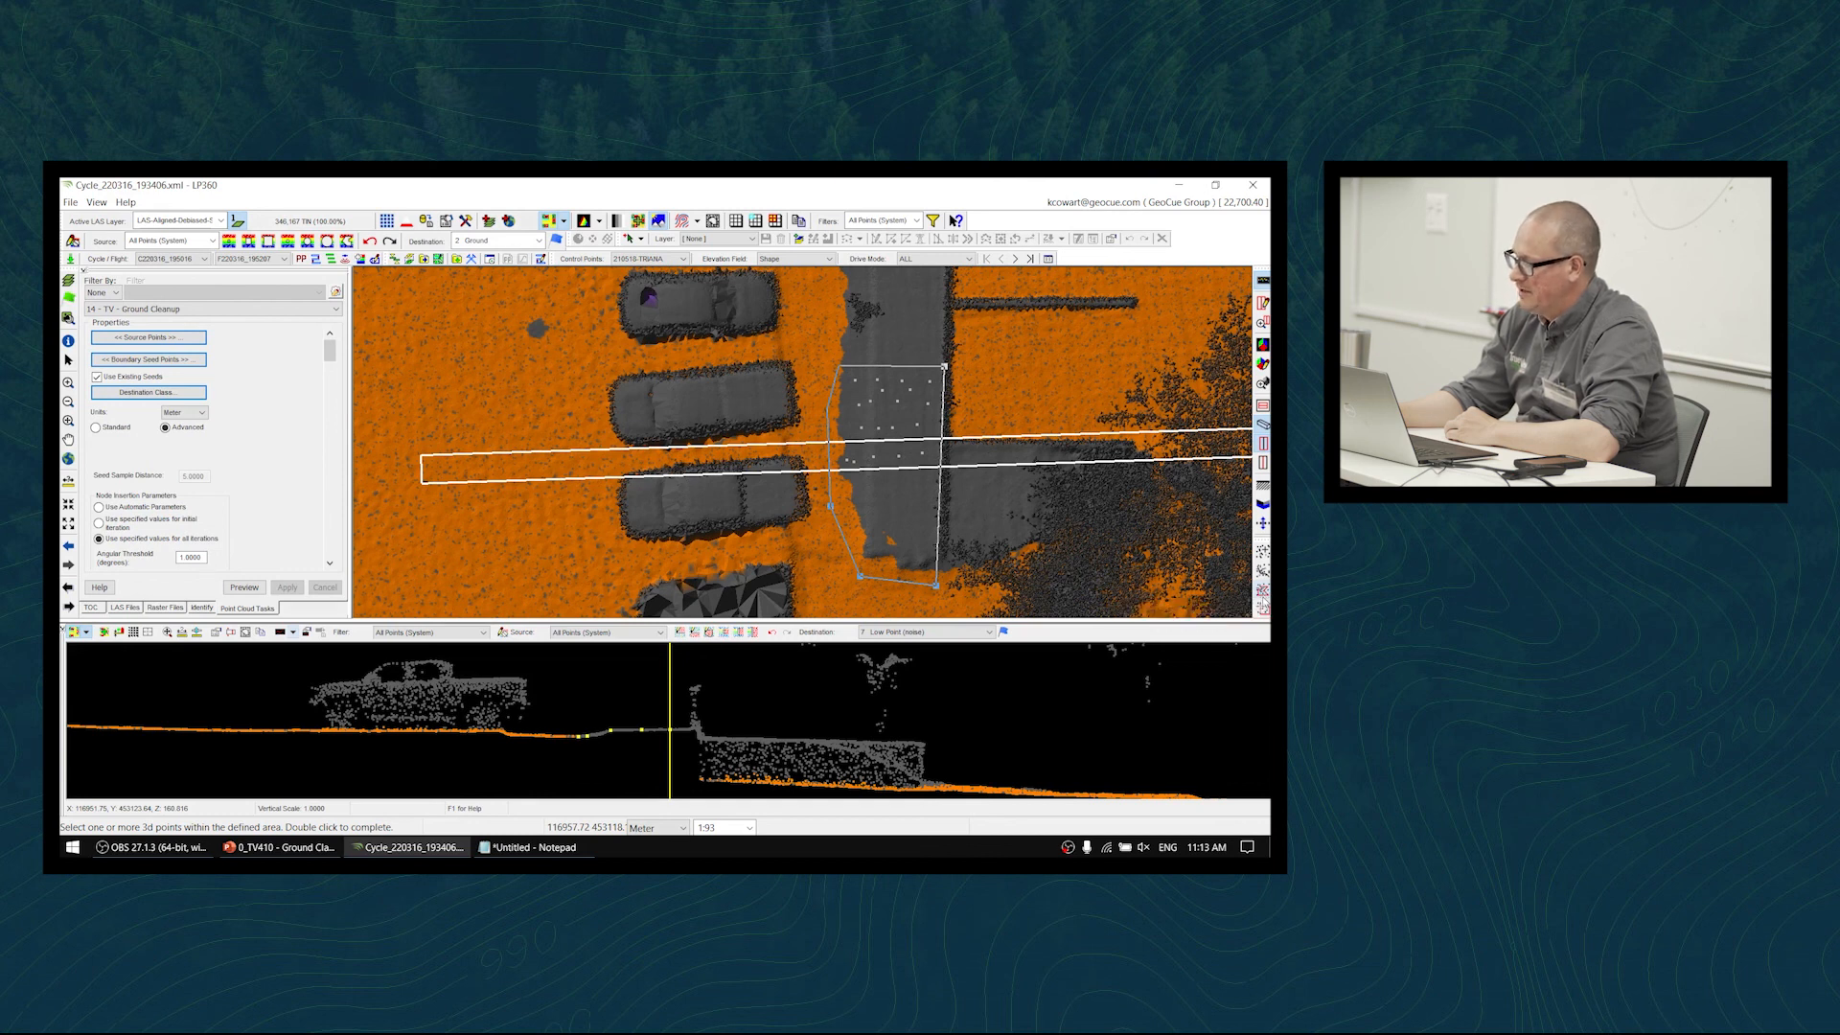
pyautogui.doubleClick(922, 471)
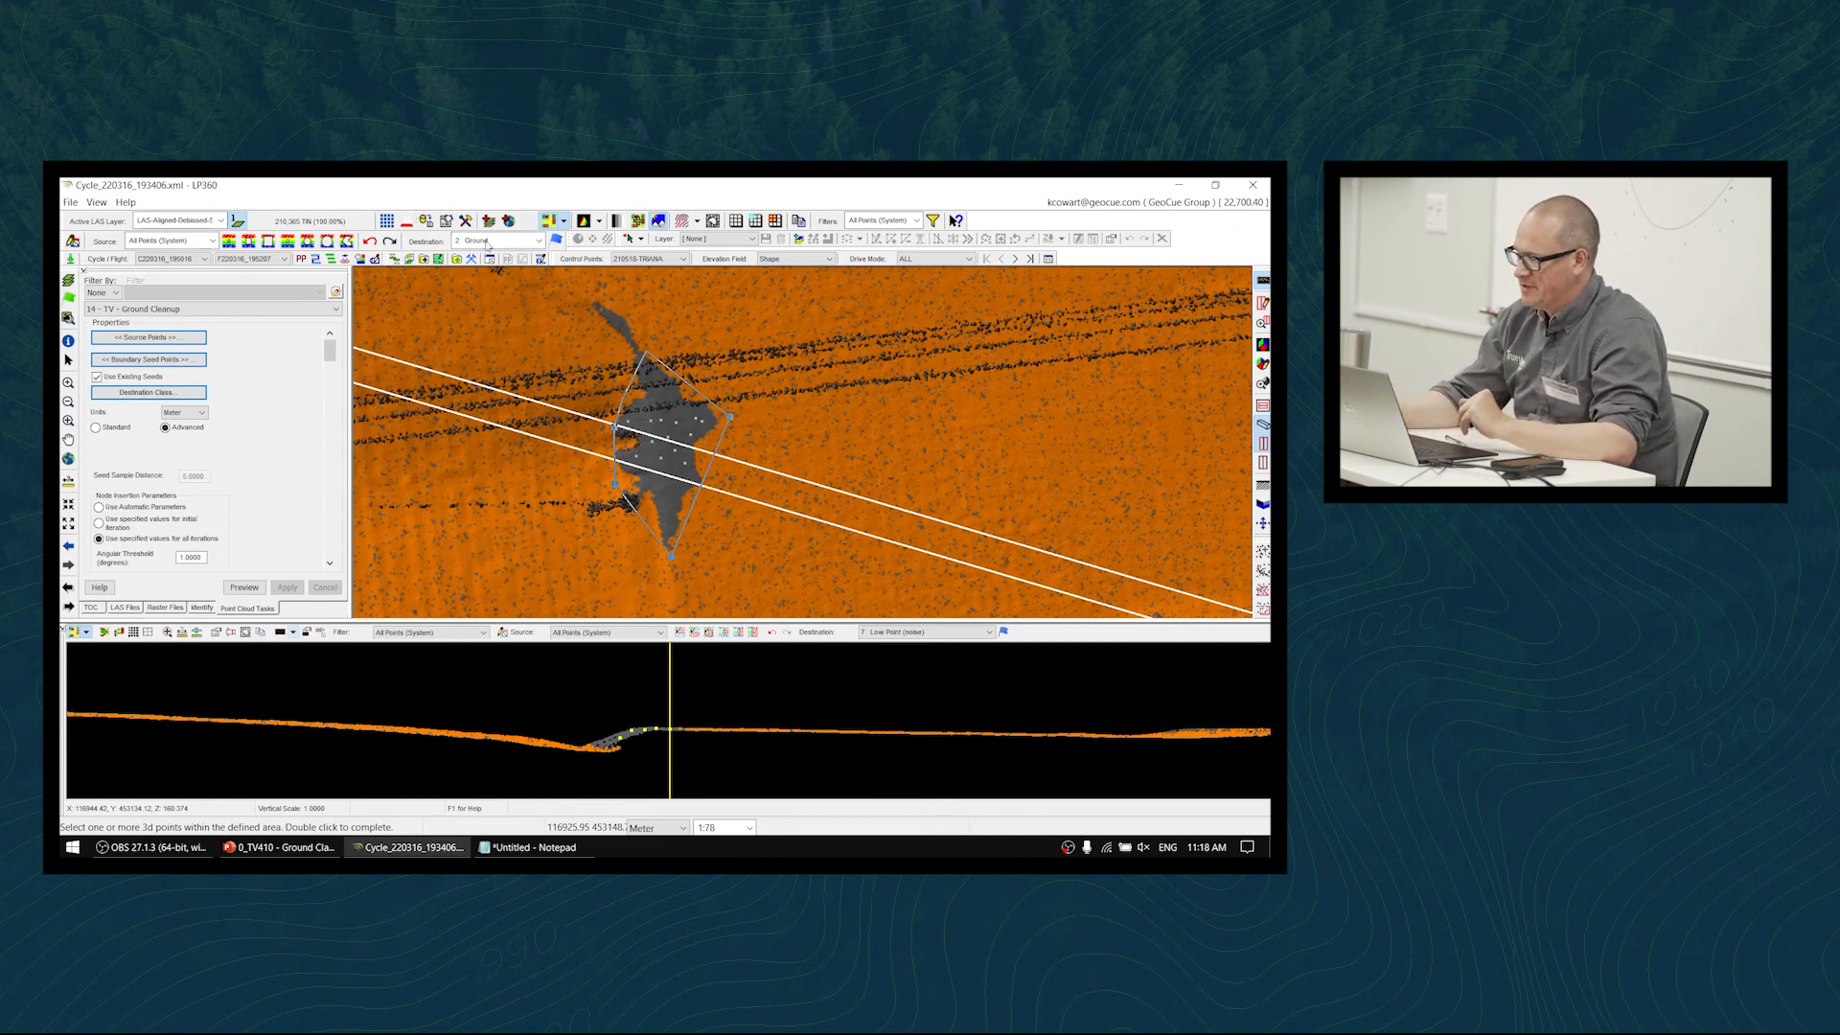
# - Pick more seed points in the central and southern parts of the outlined unclassified patch in the open ground
pyautogui.click(628, 464)
pyautogui.click(656, 471)
pyautogui.click(677, 471)
pyautogui.click(674, 490)
pyautogui.click(665, 501)
pyautogui.click(671, 520)
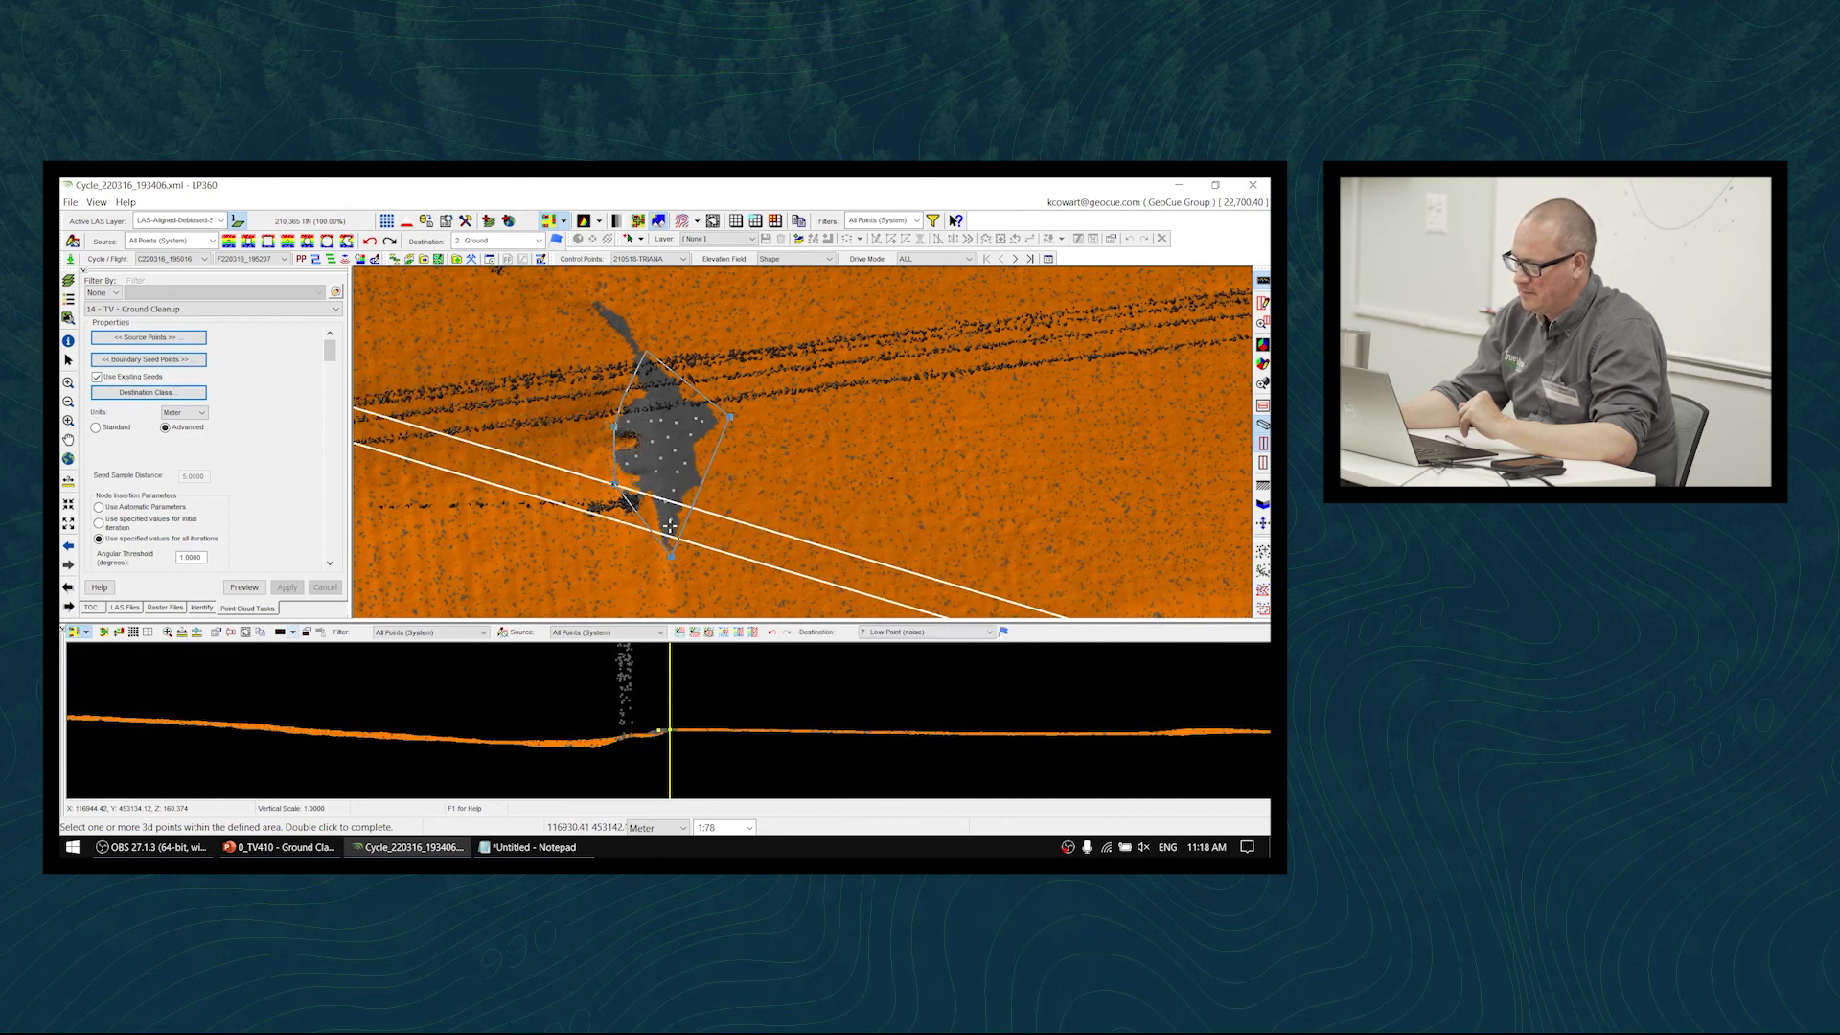
pyautogui.click(668, 530)
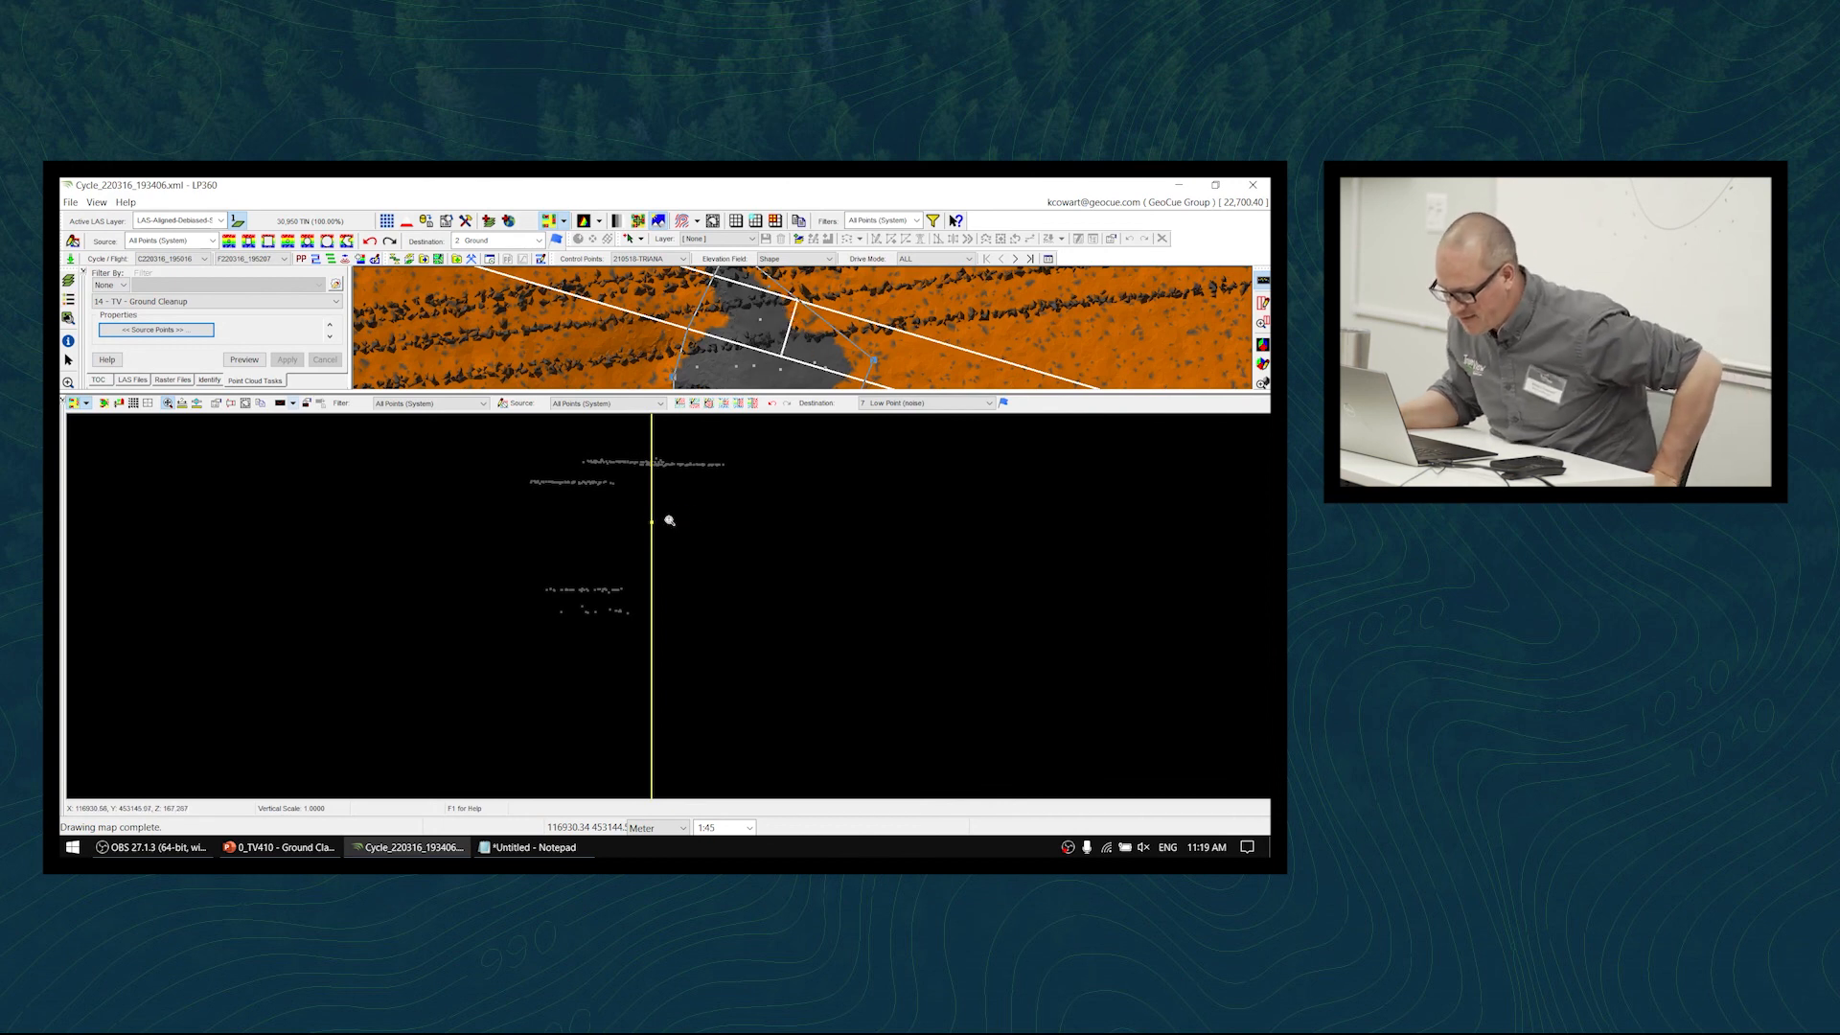
# - Examine the profile points around the marked location in the outlined patch at close range
pyautogui.scroll(2, 649, 554)
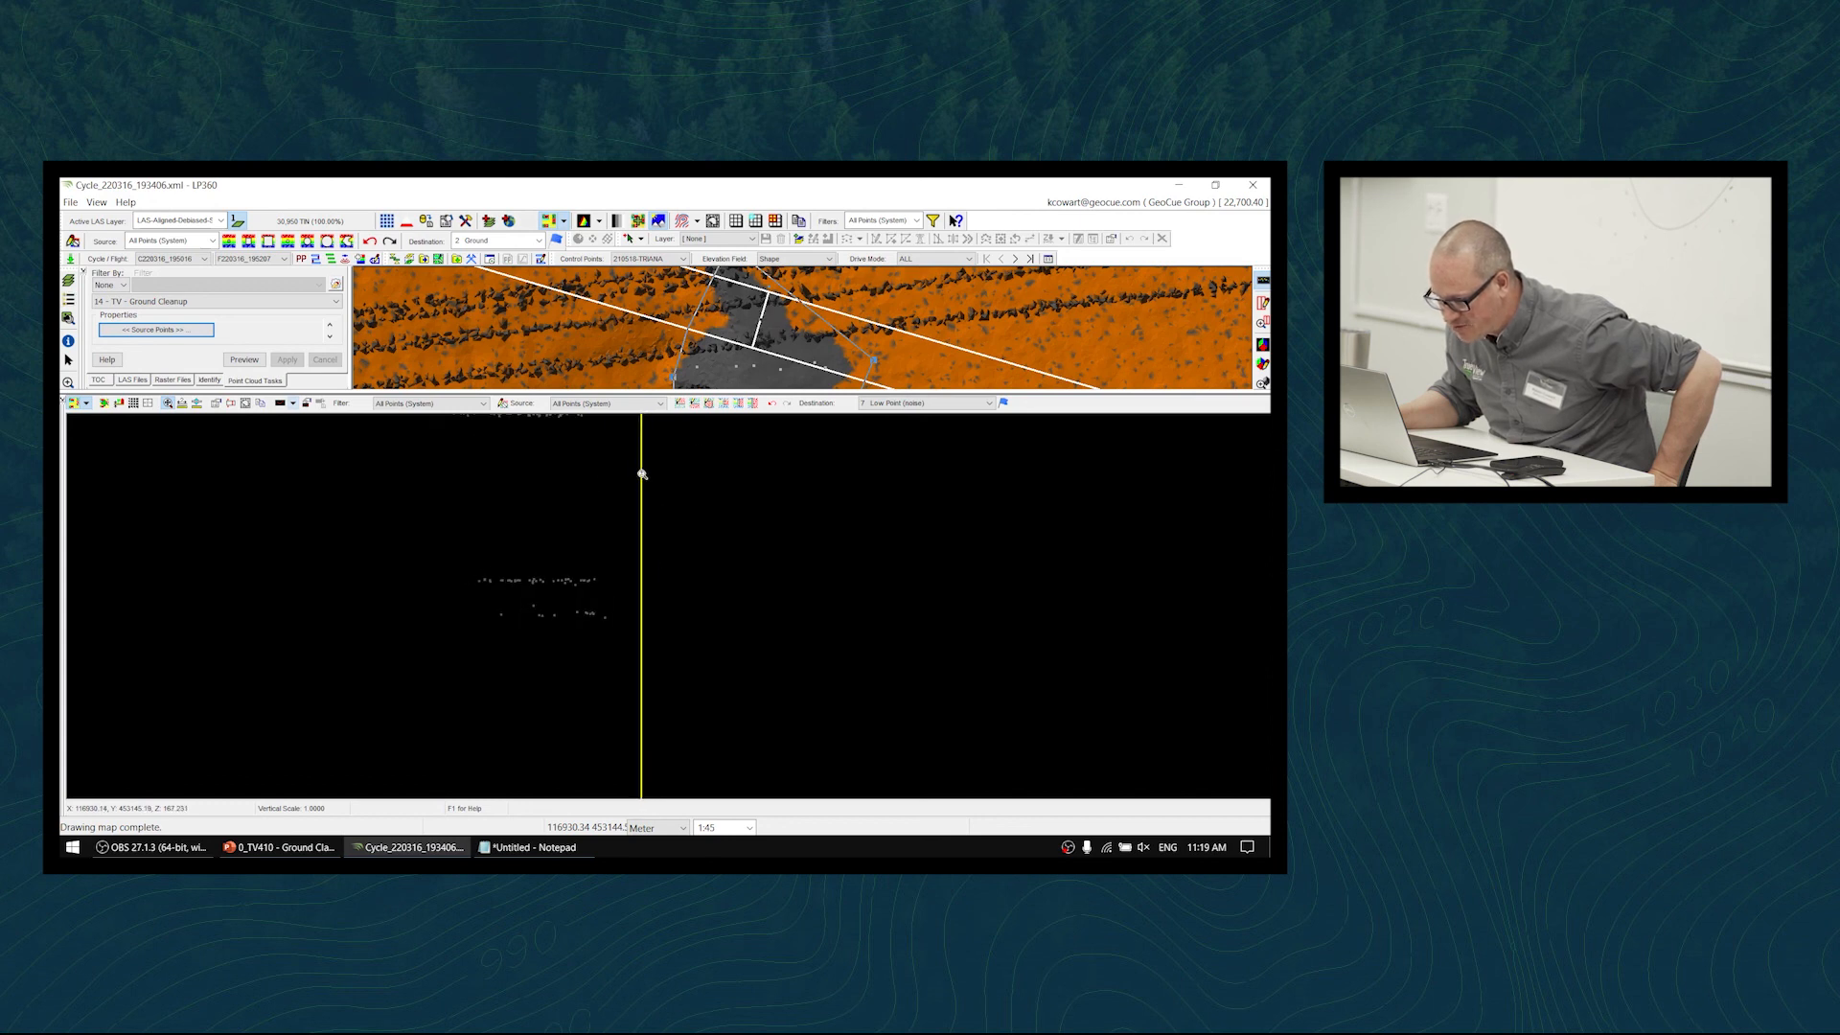
pyautogui.moveTo(642, 475); pyautogui.dragTo(655, 639, button='middle')
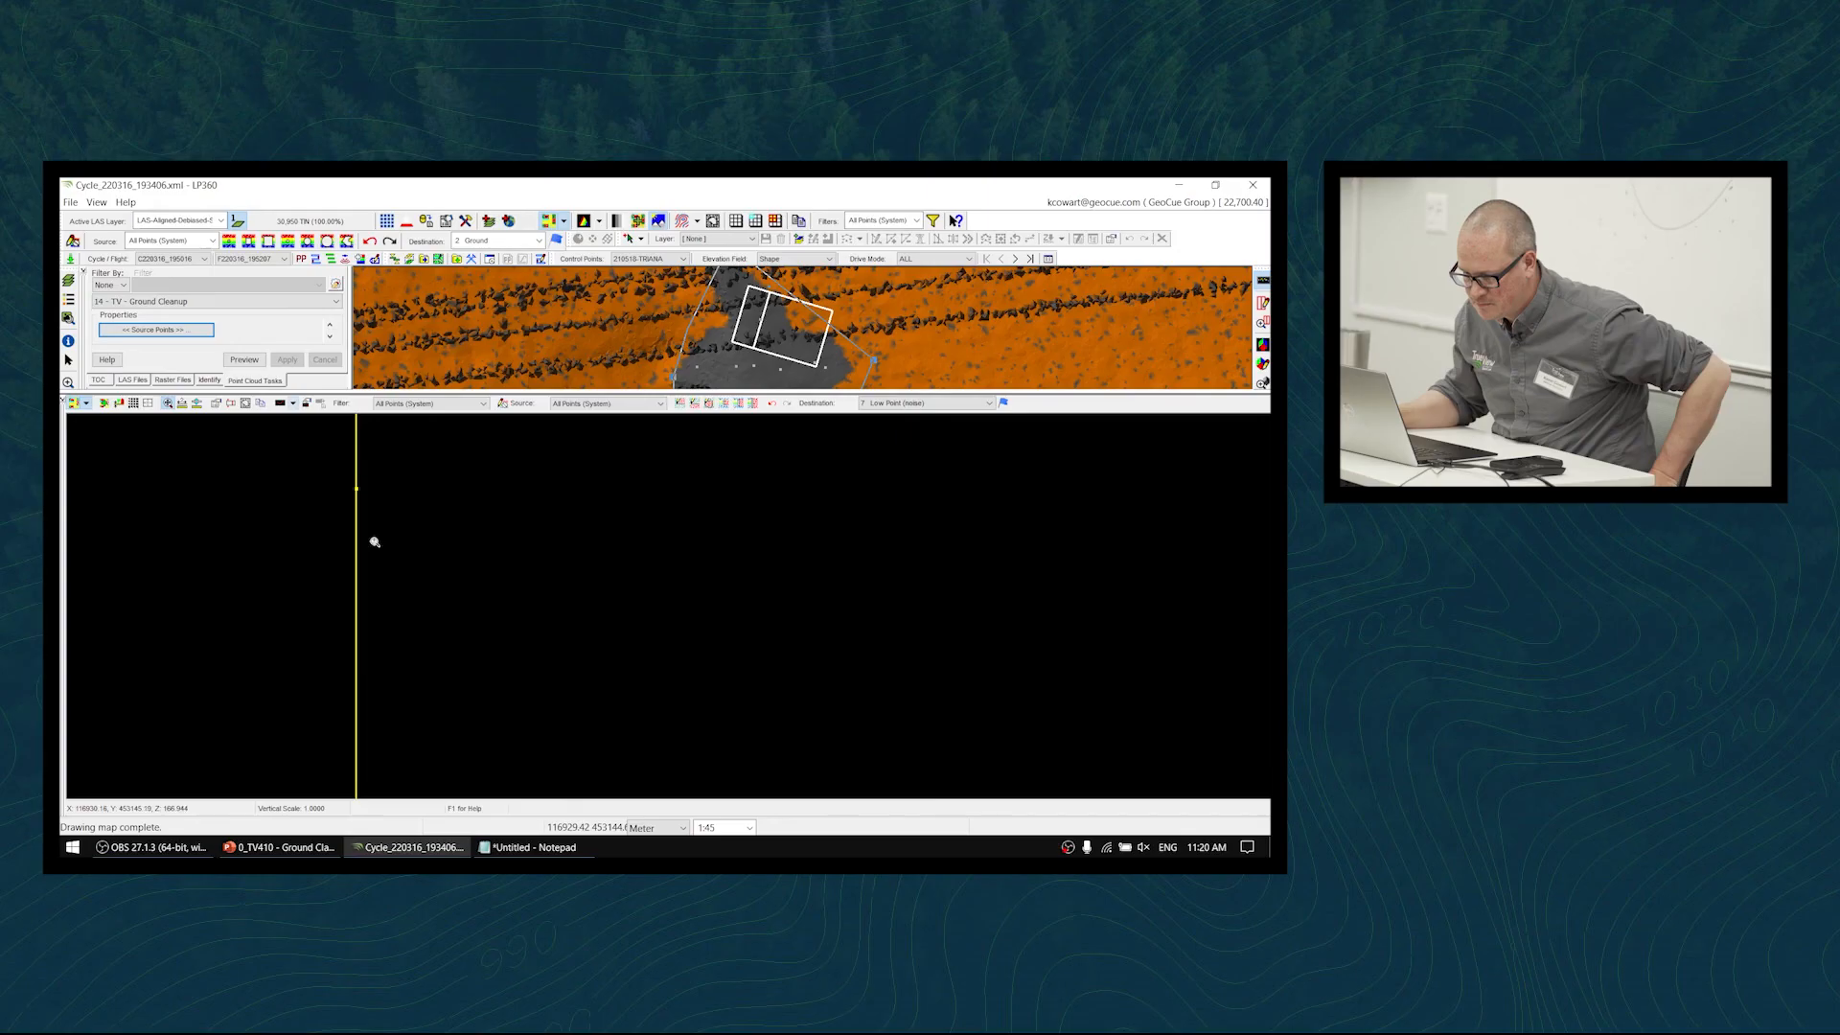
pyautogui.moveTo(355, 489); pyautogui.dragTo(362, 596)
pyautogui.moveTo(362, 598); pyautogui.dragTo(531, 579, button='middle')
pyautogui.moveTo(462, 530); pyautogui.dragTo(566, 606, button='middle')
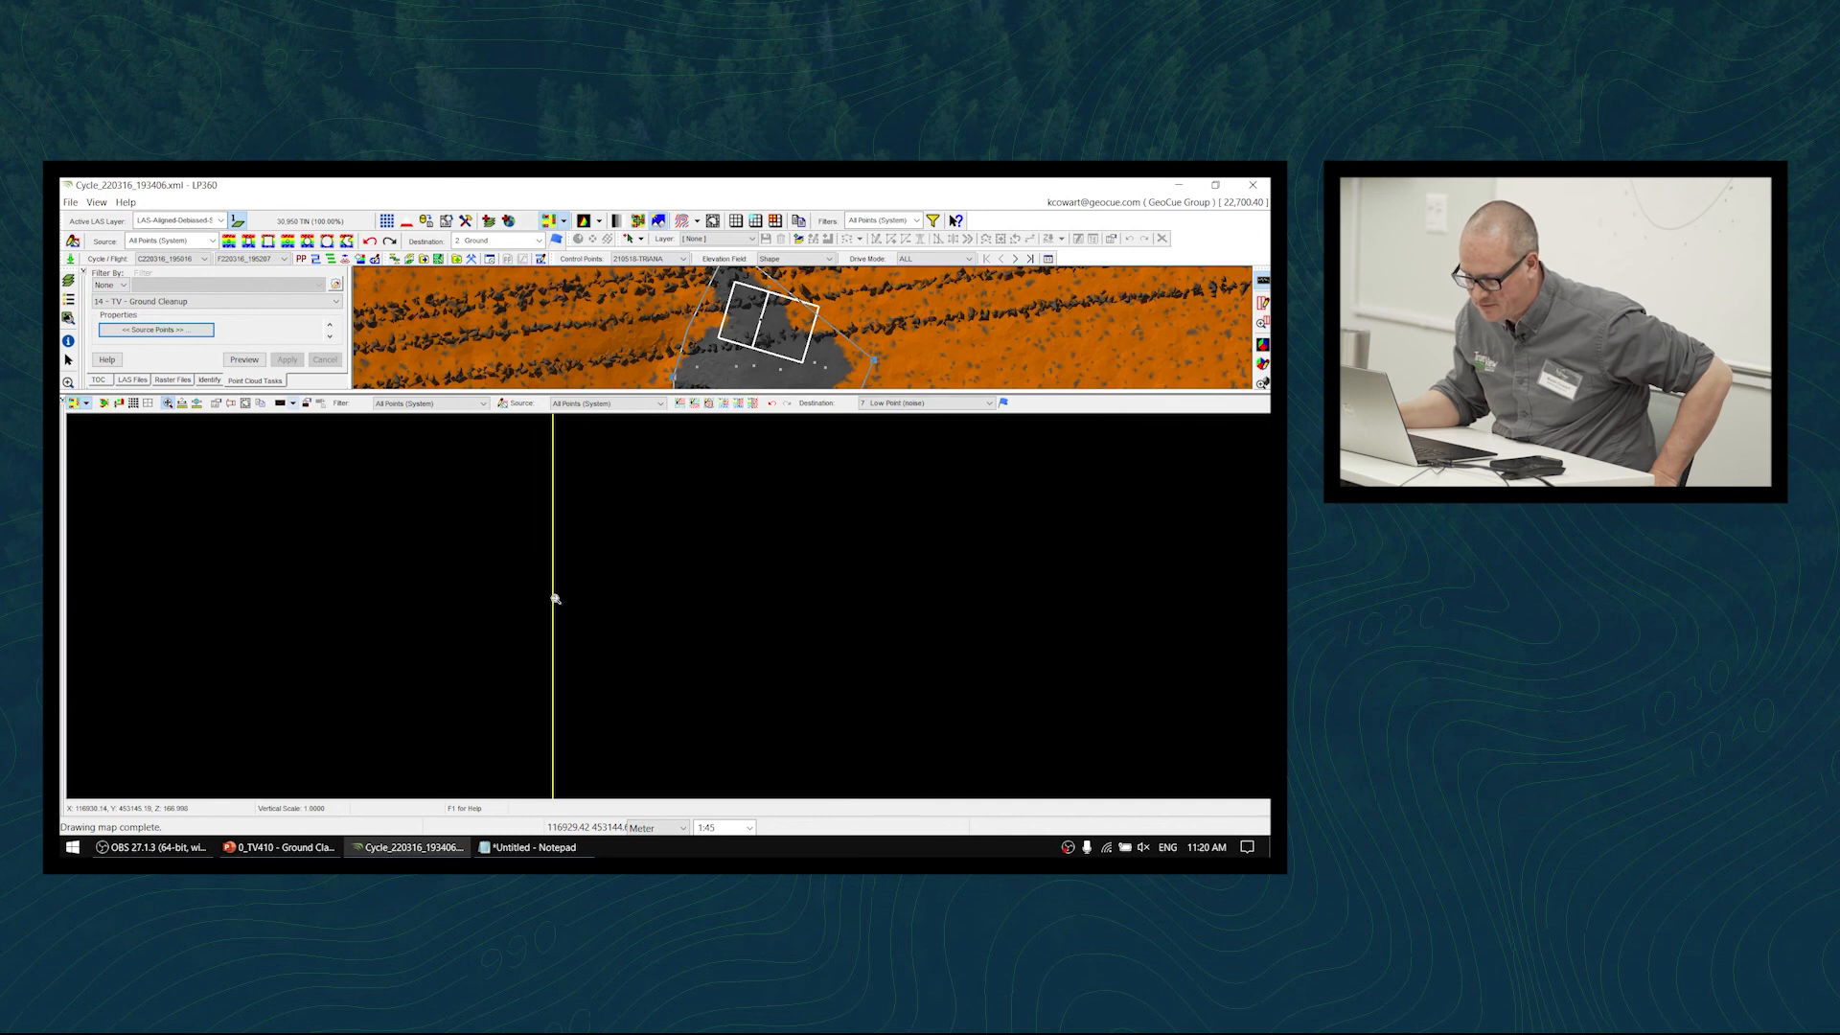
pyautogui.moveTo(551, 730); pyautogui.dragTo(656, 534, button='middle')
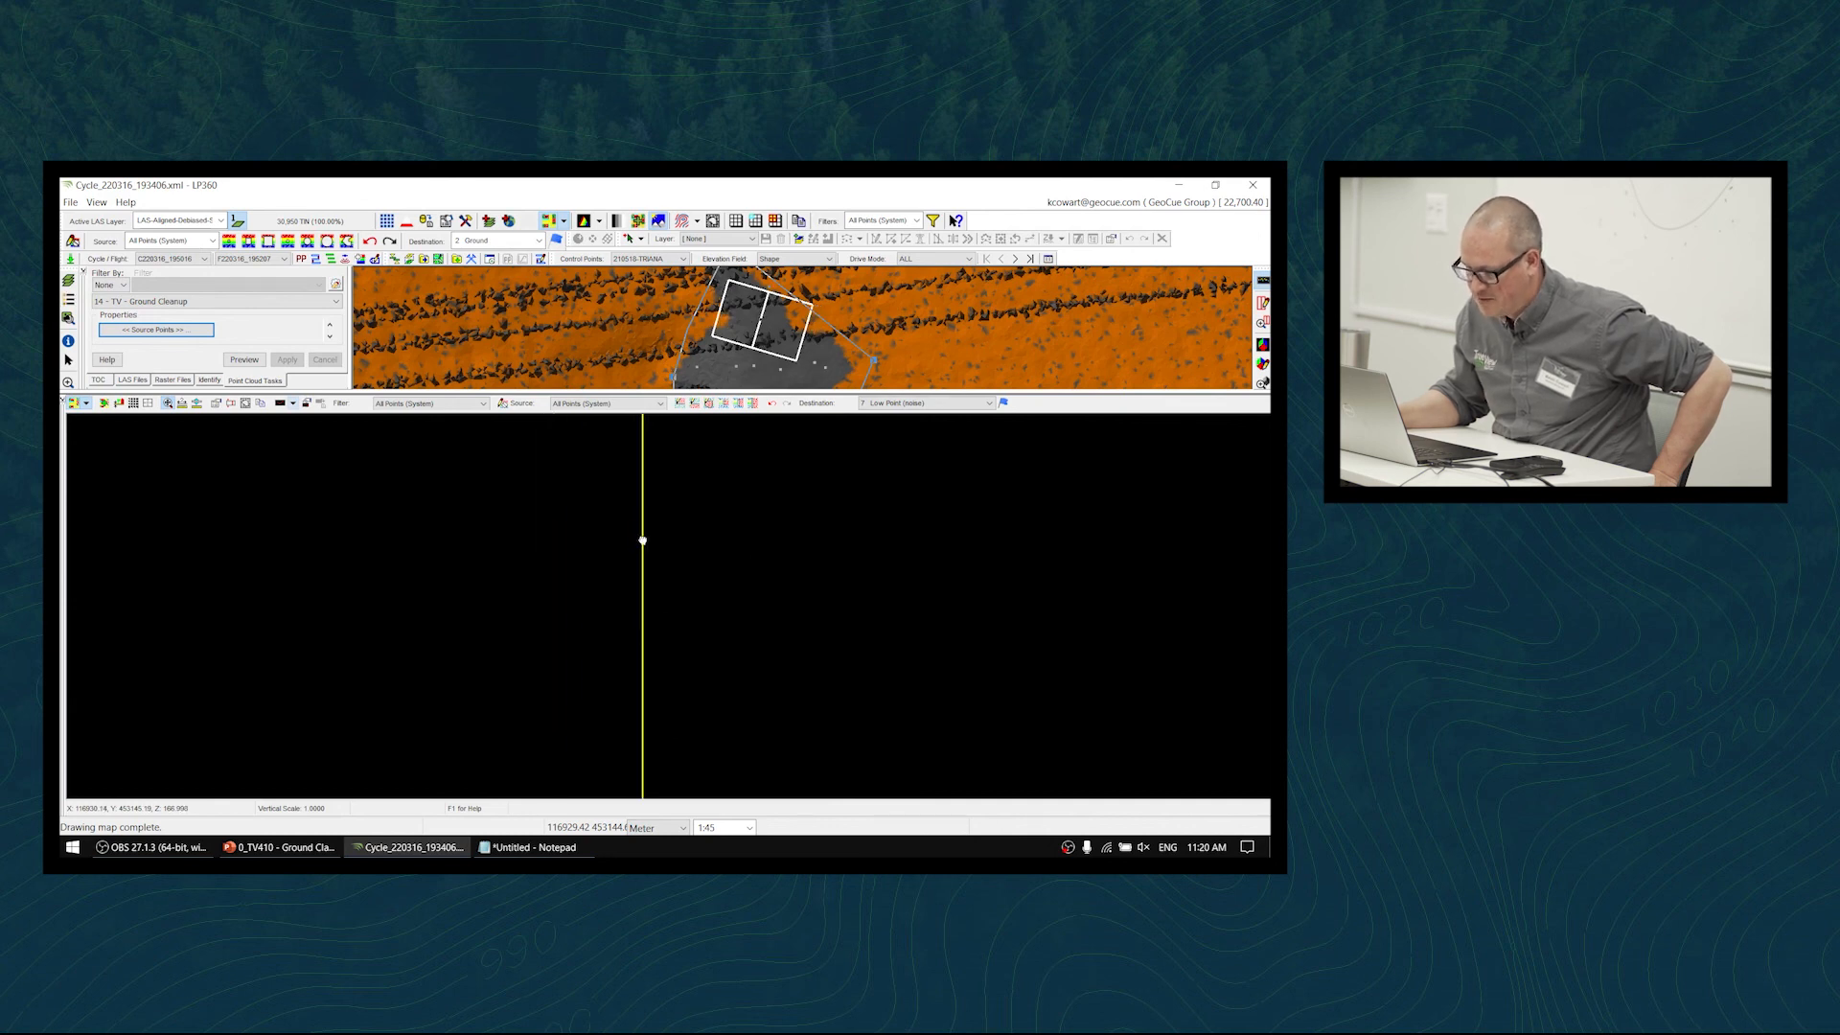
pyautogui.moveTo(686, 702); pyautogui.dragTo(716, 511, button='middle')
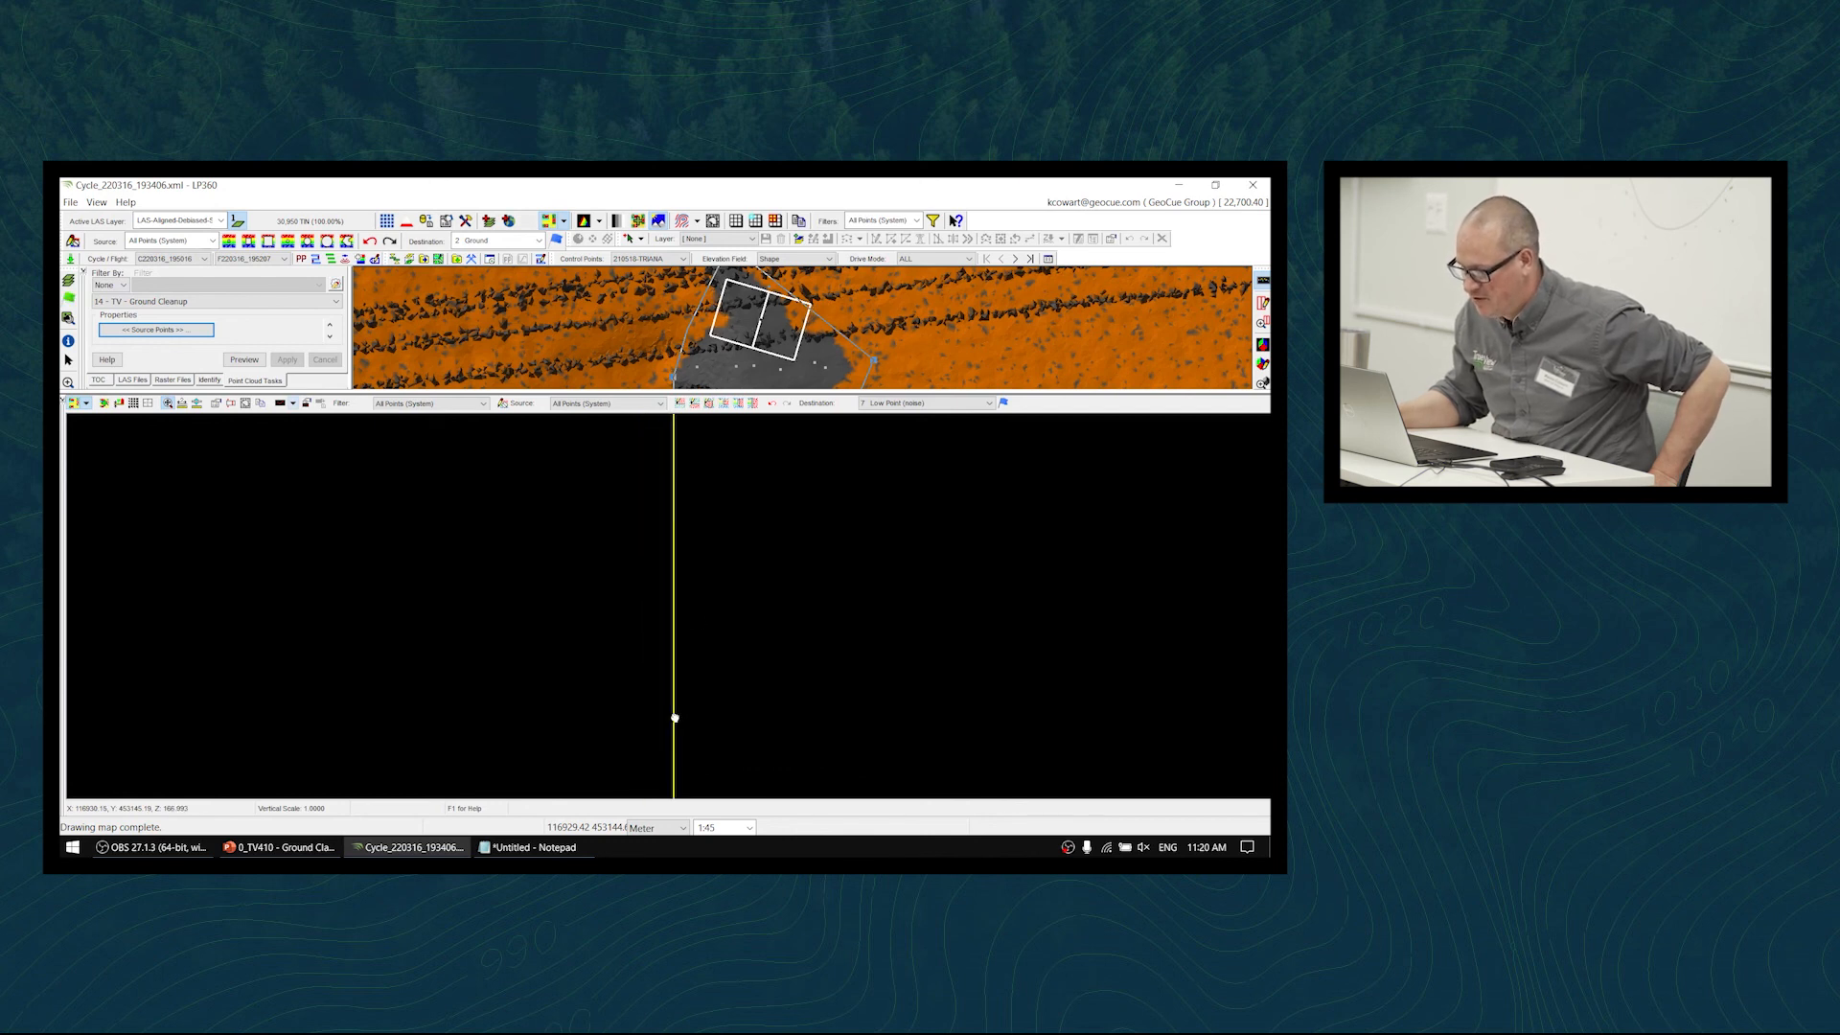
pyautogui.moveTo(764, 723); pyautogui.dragTo(790, 494, button='middle')
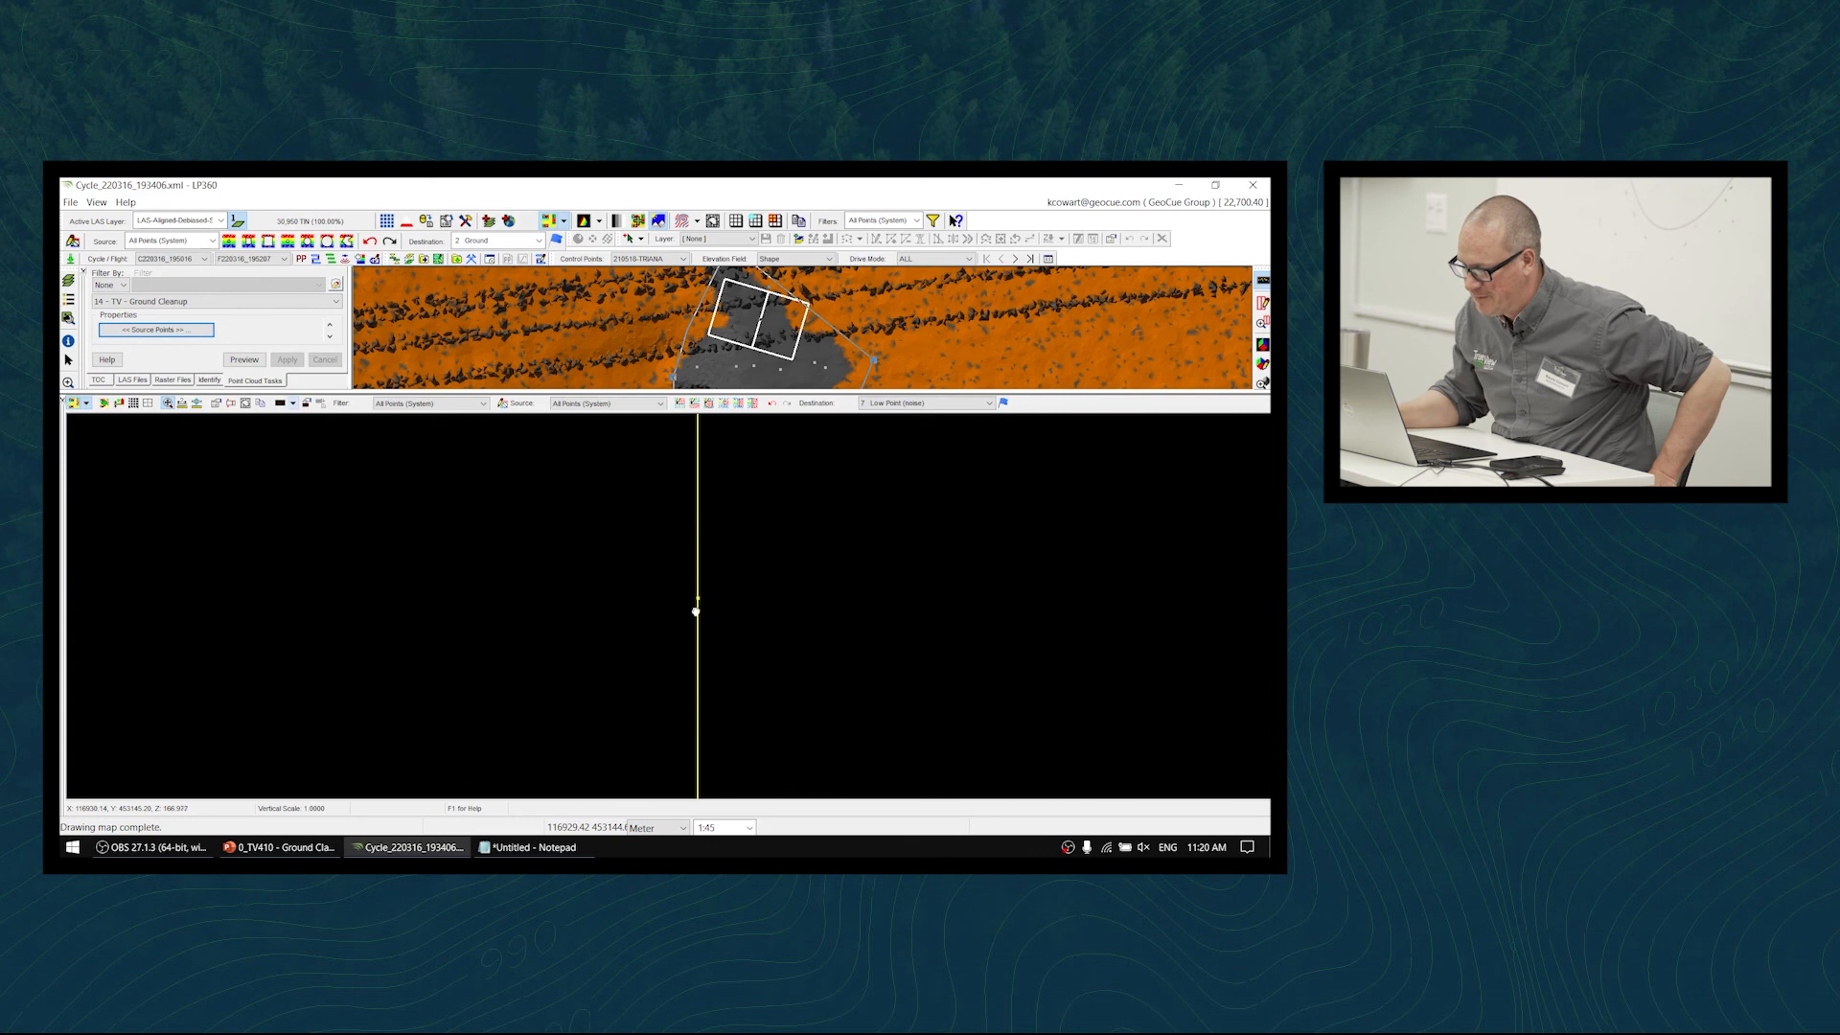
pyautogui.moveTo(699, 739); pyautogui.dragTo(711, 561, button='middle')
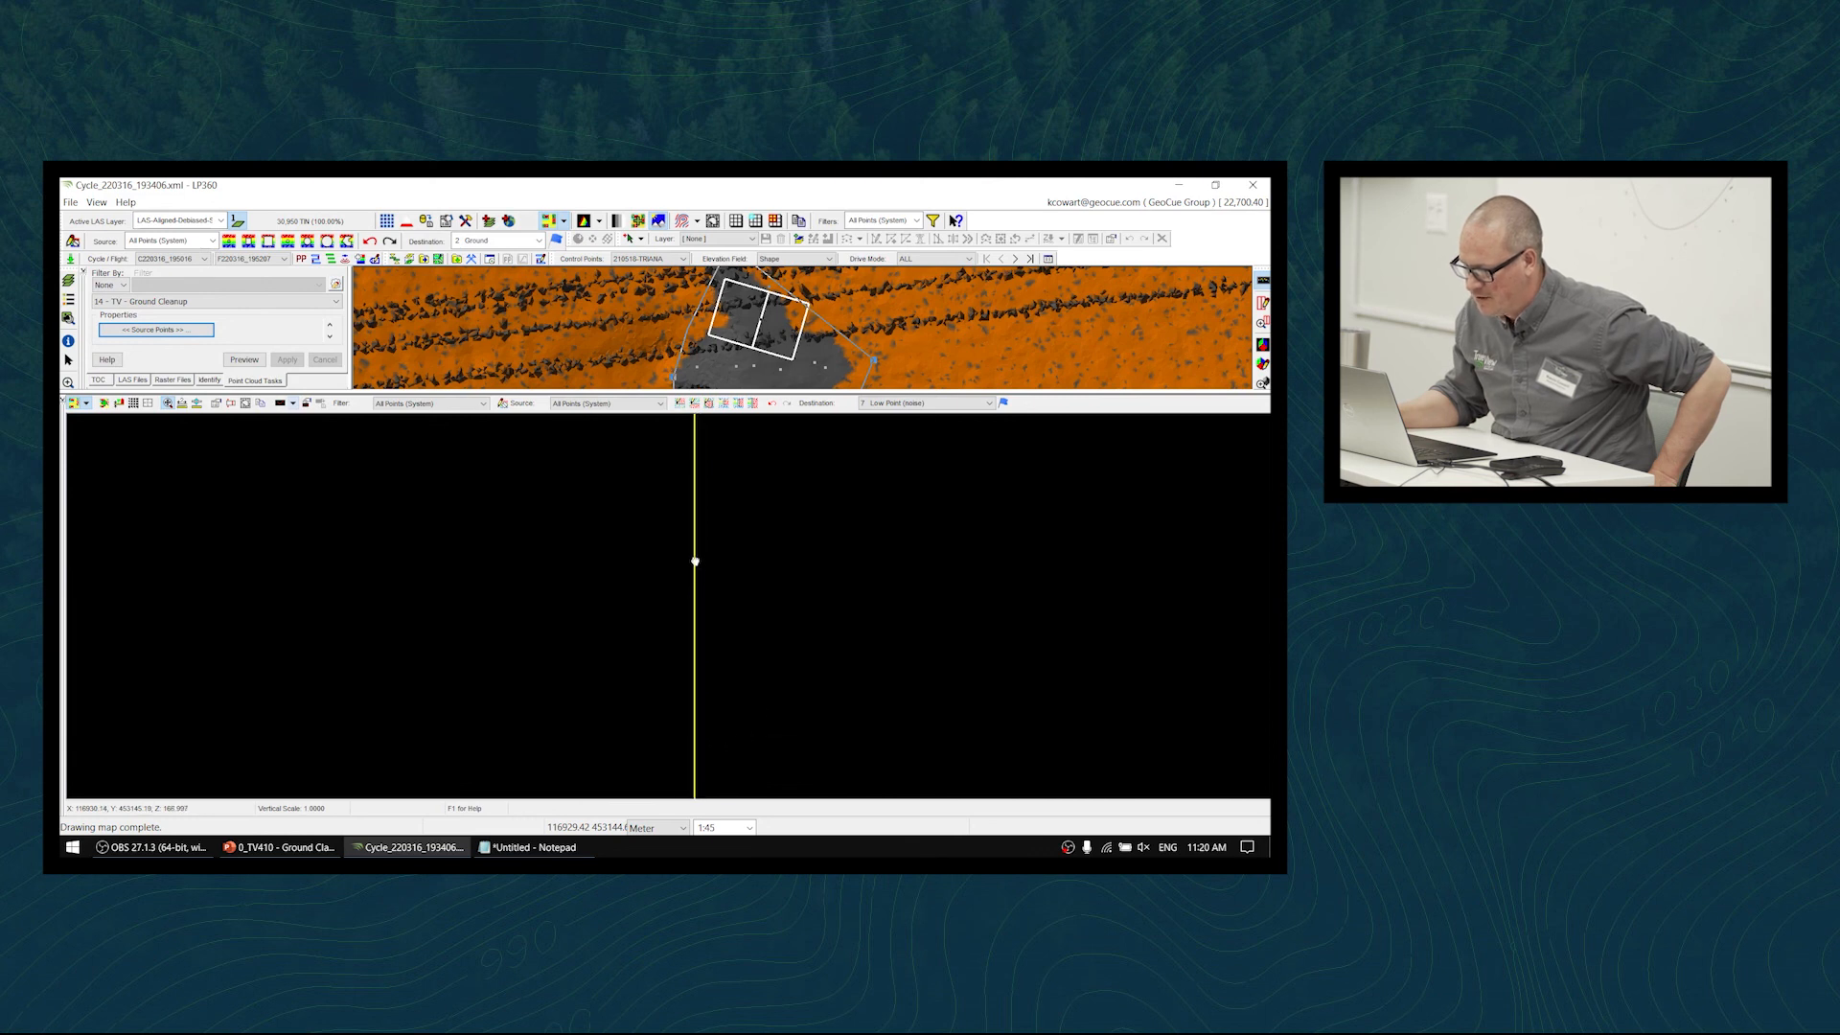
pyautogui.moveTo(760, 711); pyautogui.dragTo(740, 661, button='middle')
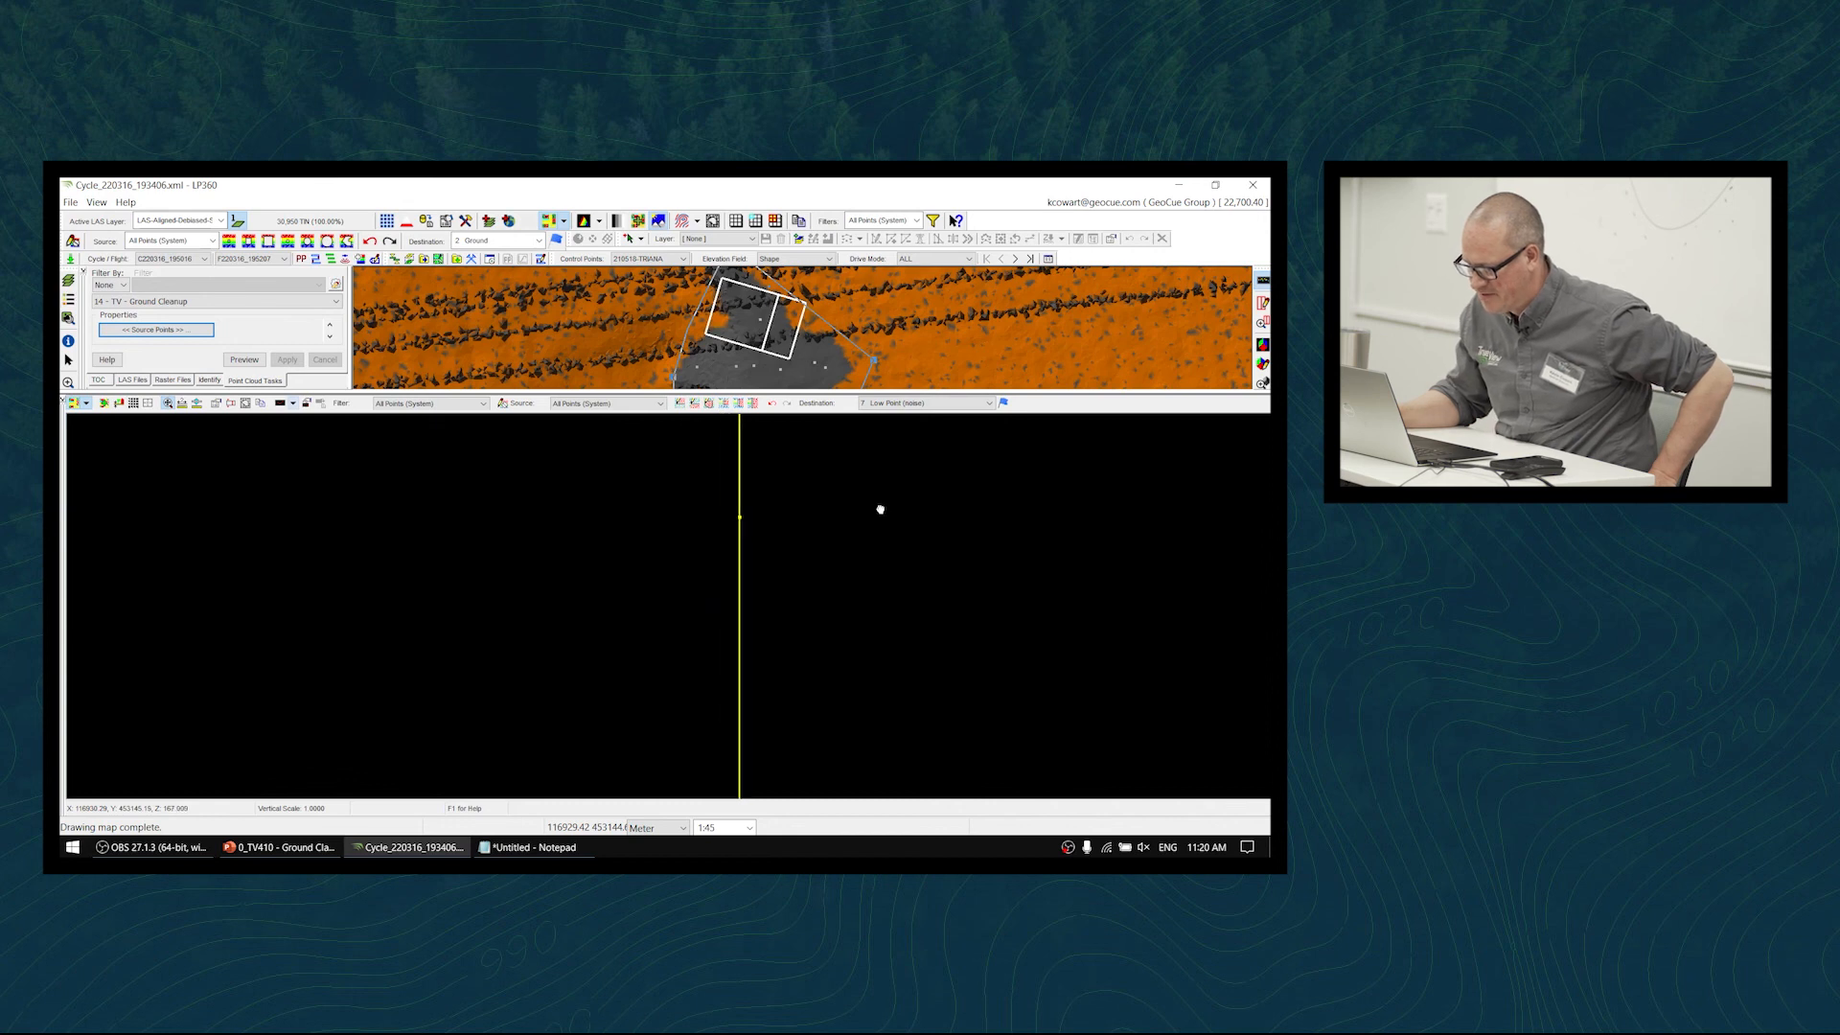